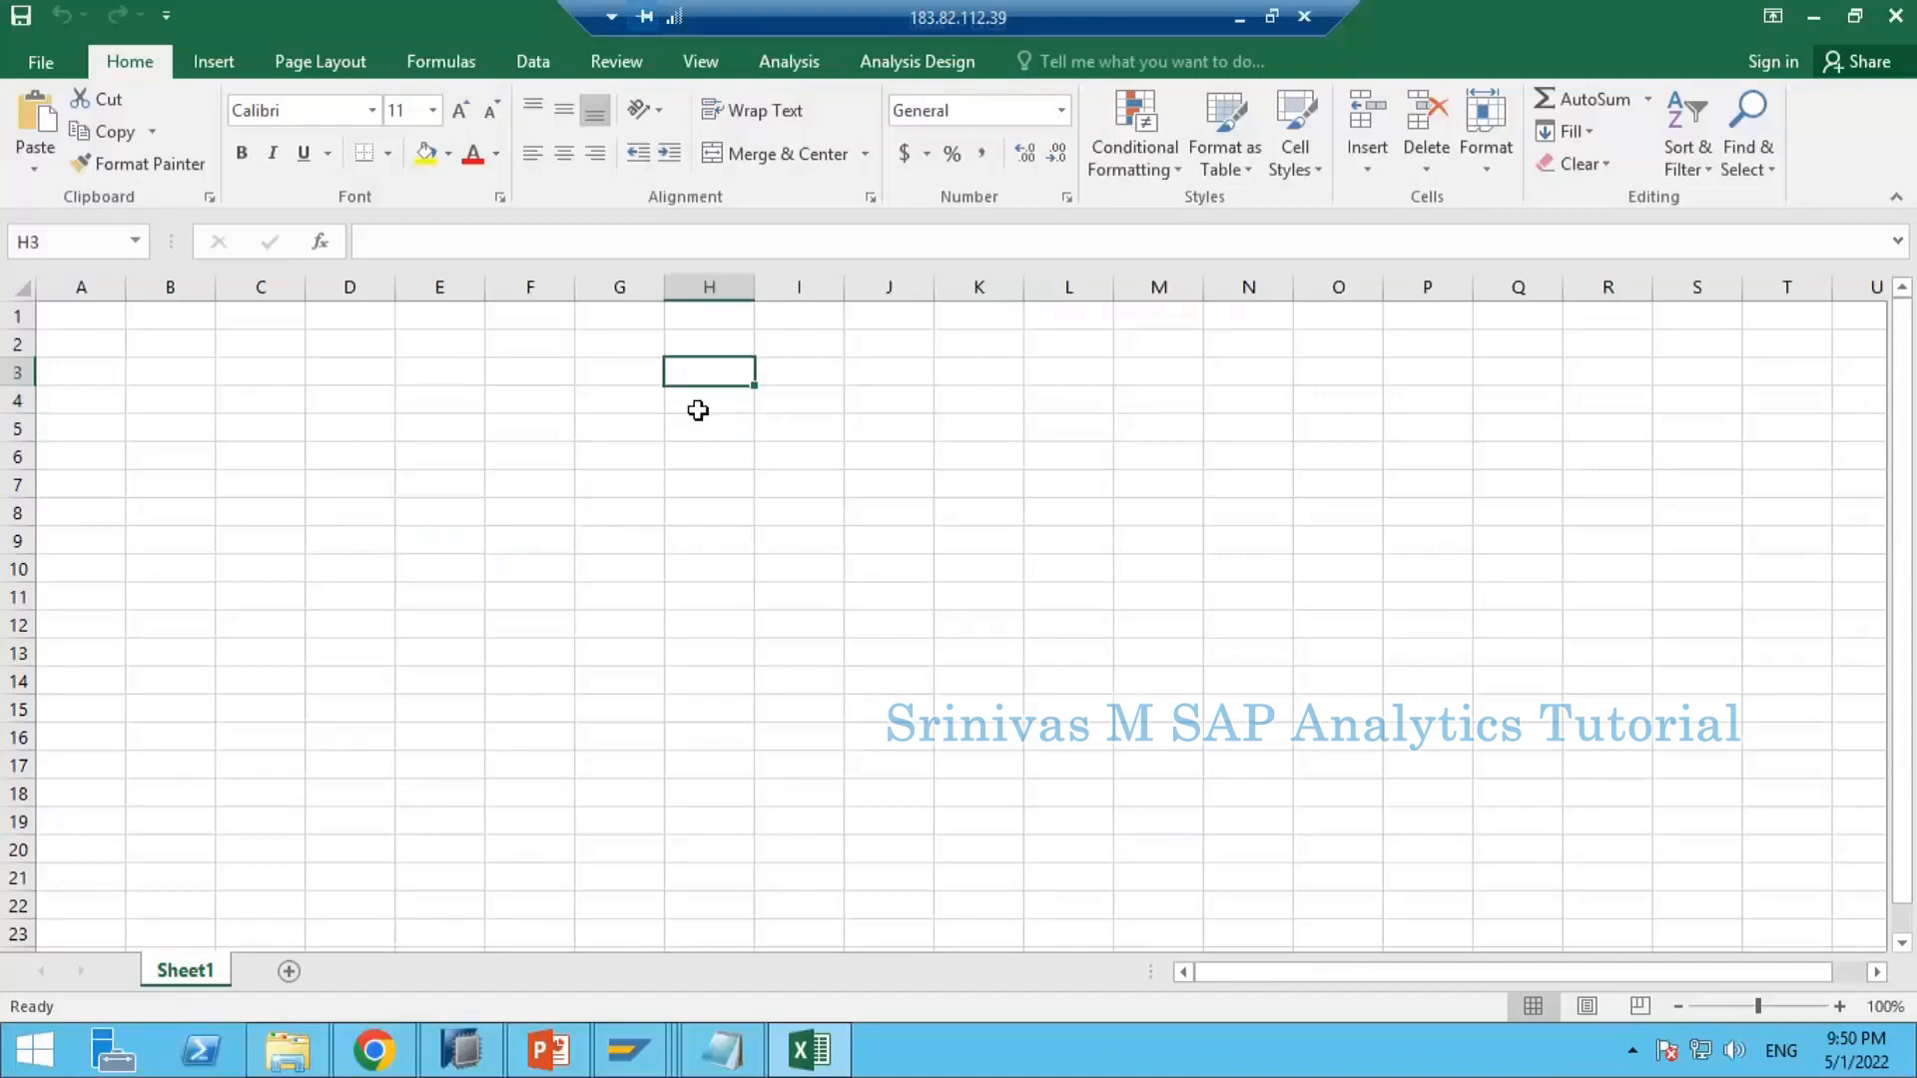
Step: Enter the heading "Transport" in cell H3
{"action": "type", "text": "Tran"}
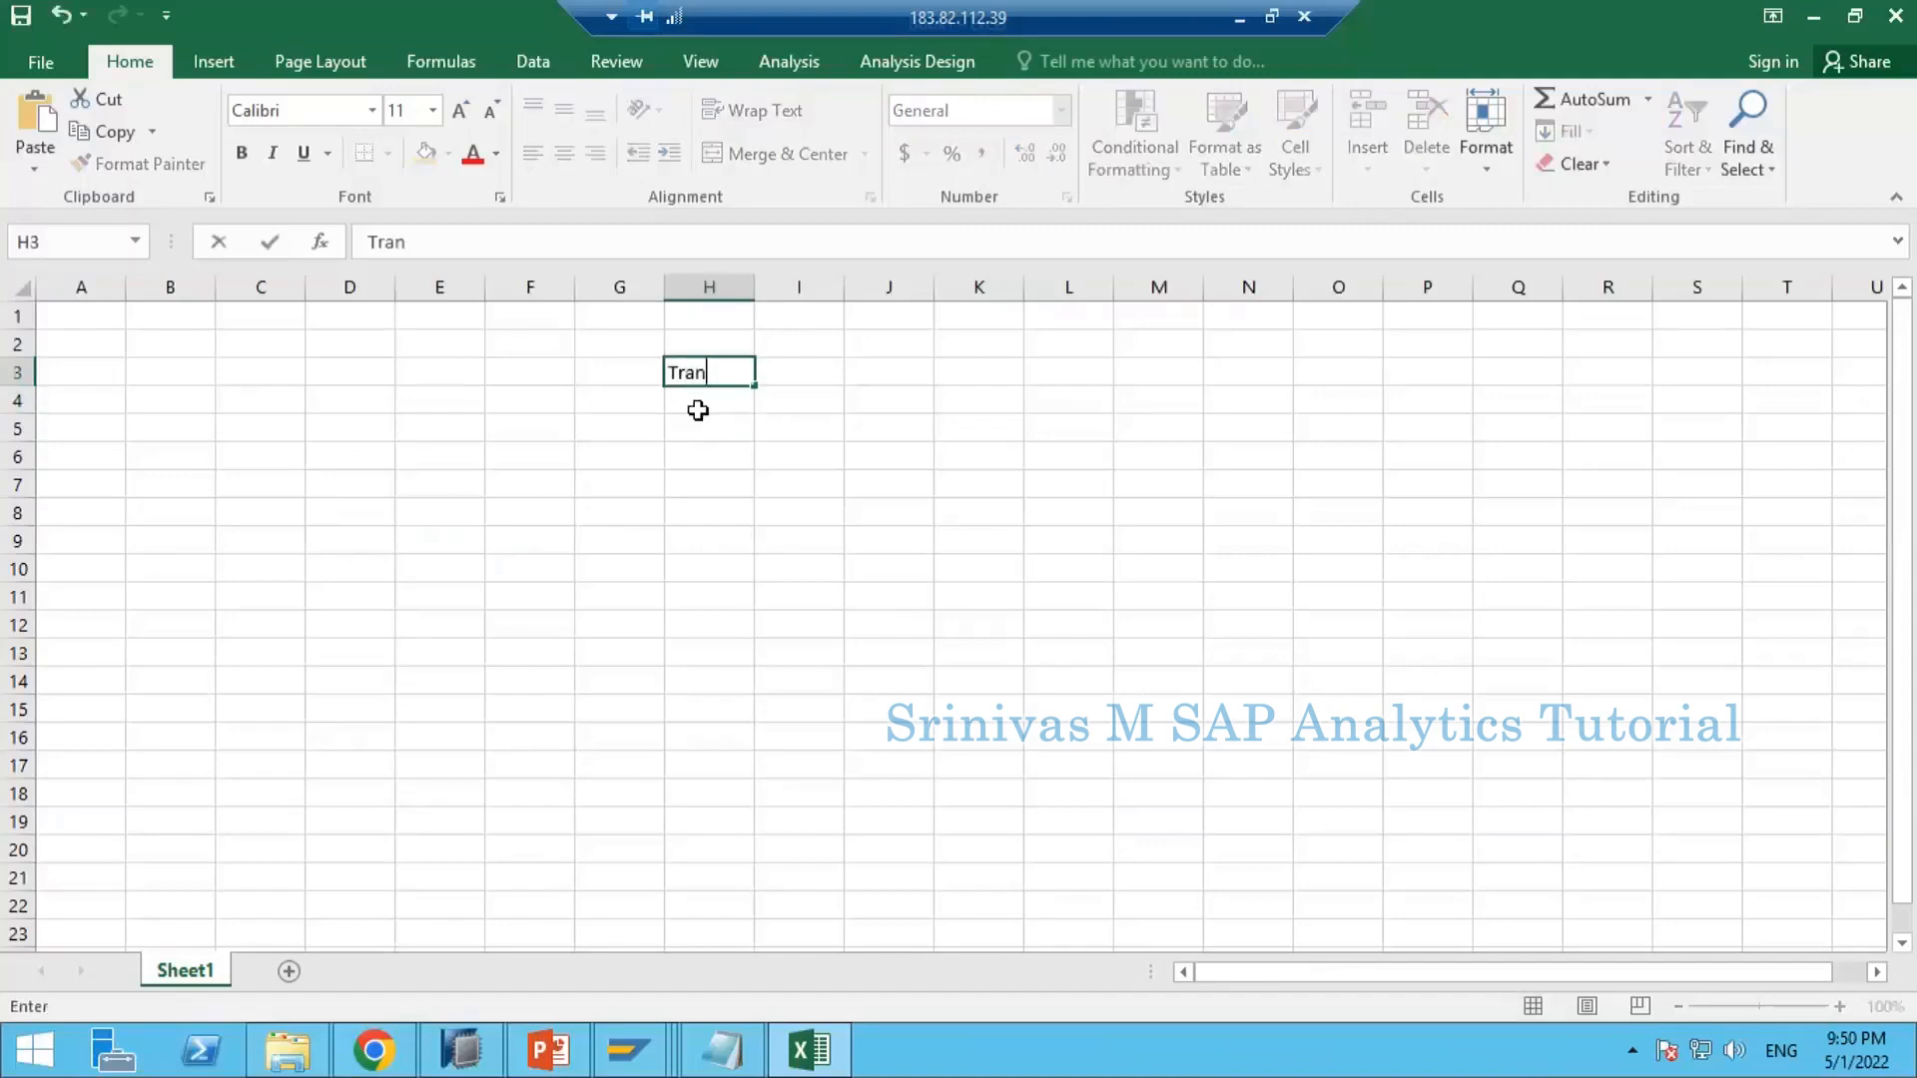
{"action": "type", "text": "sport"}
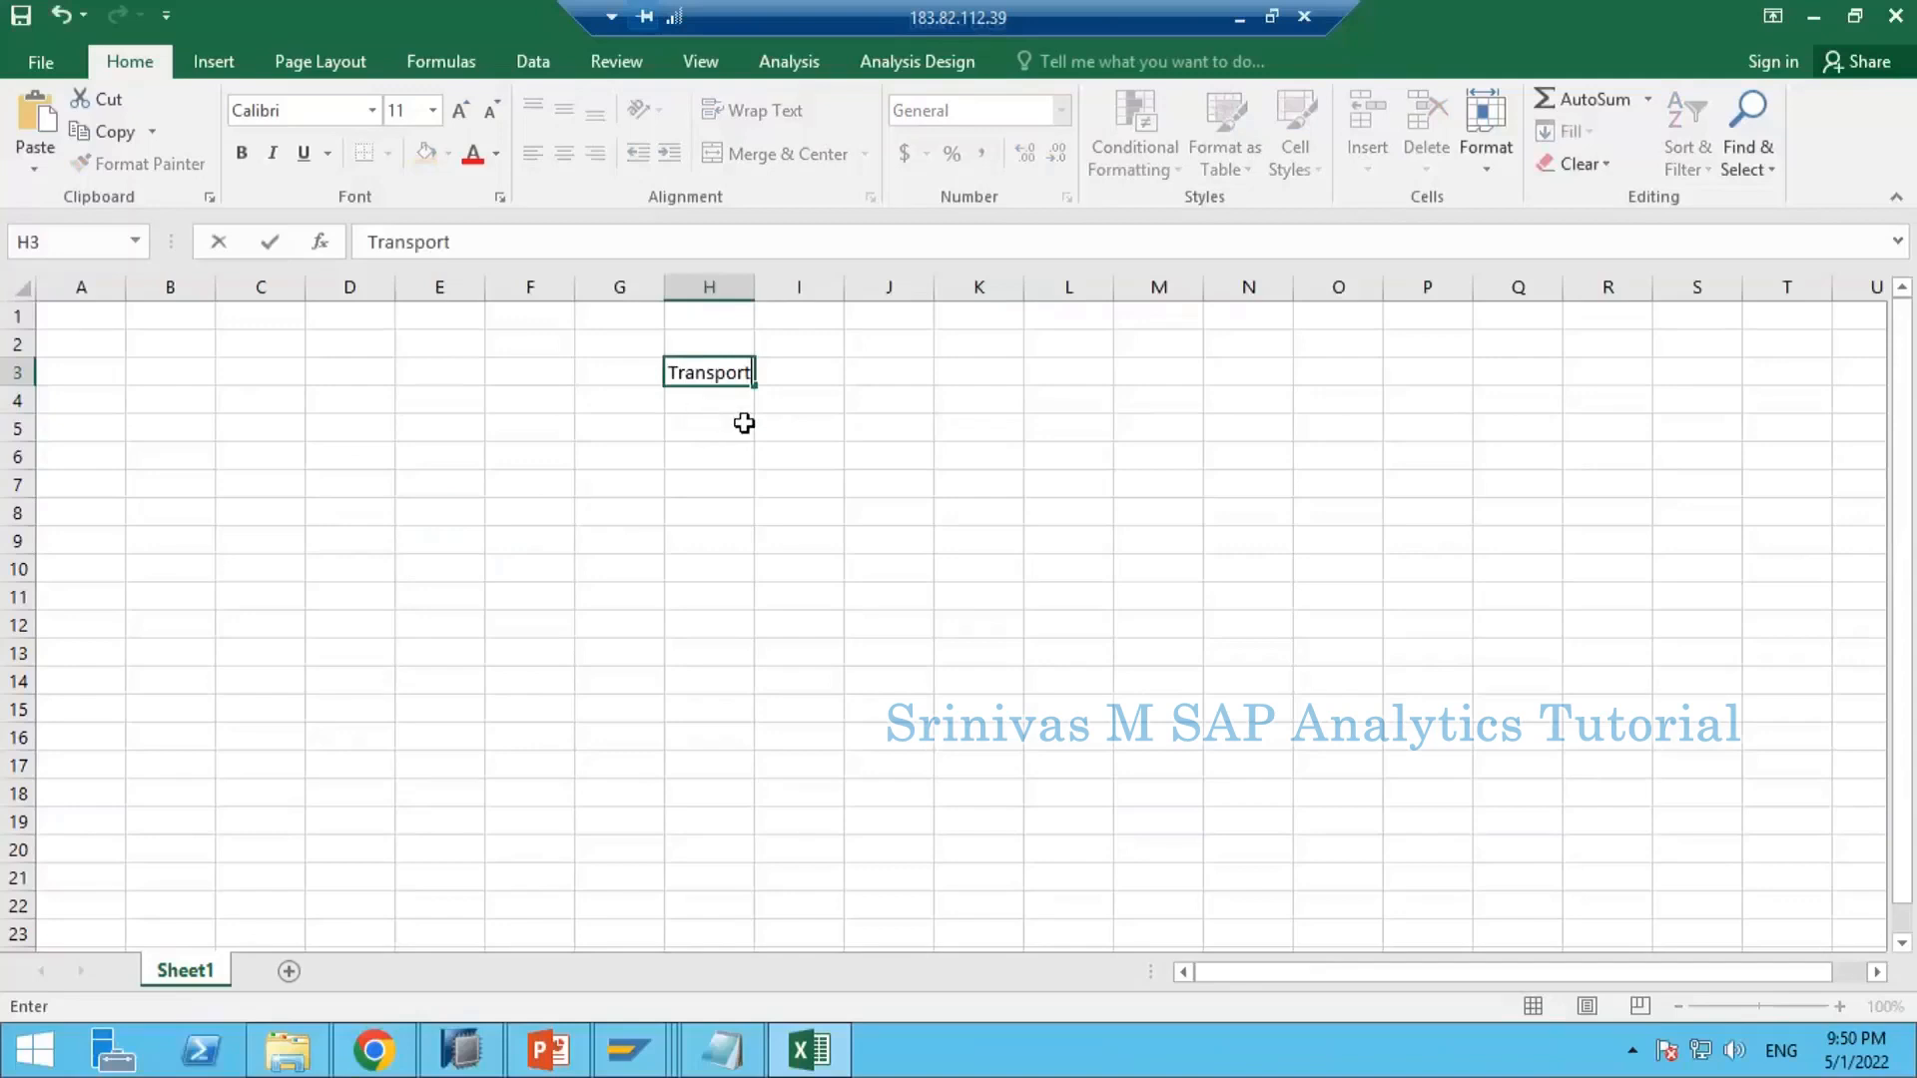
{"action": "left_click", "coordinate": [711, 451]}
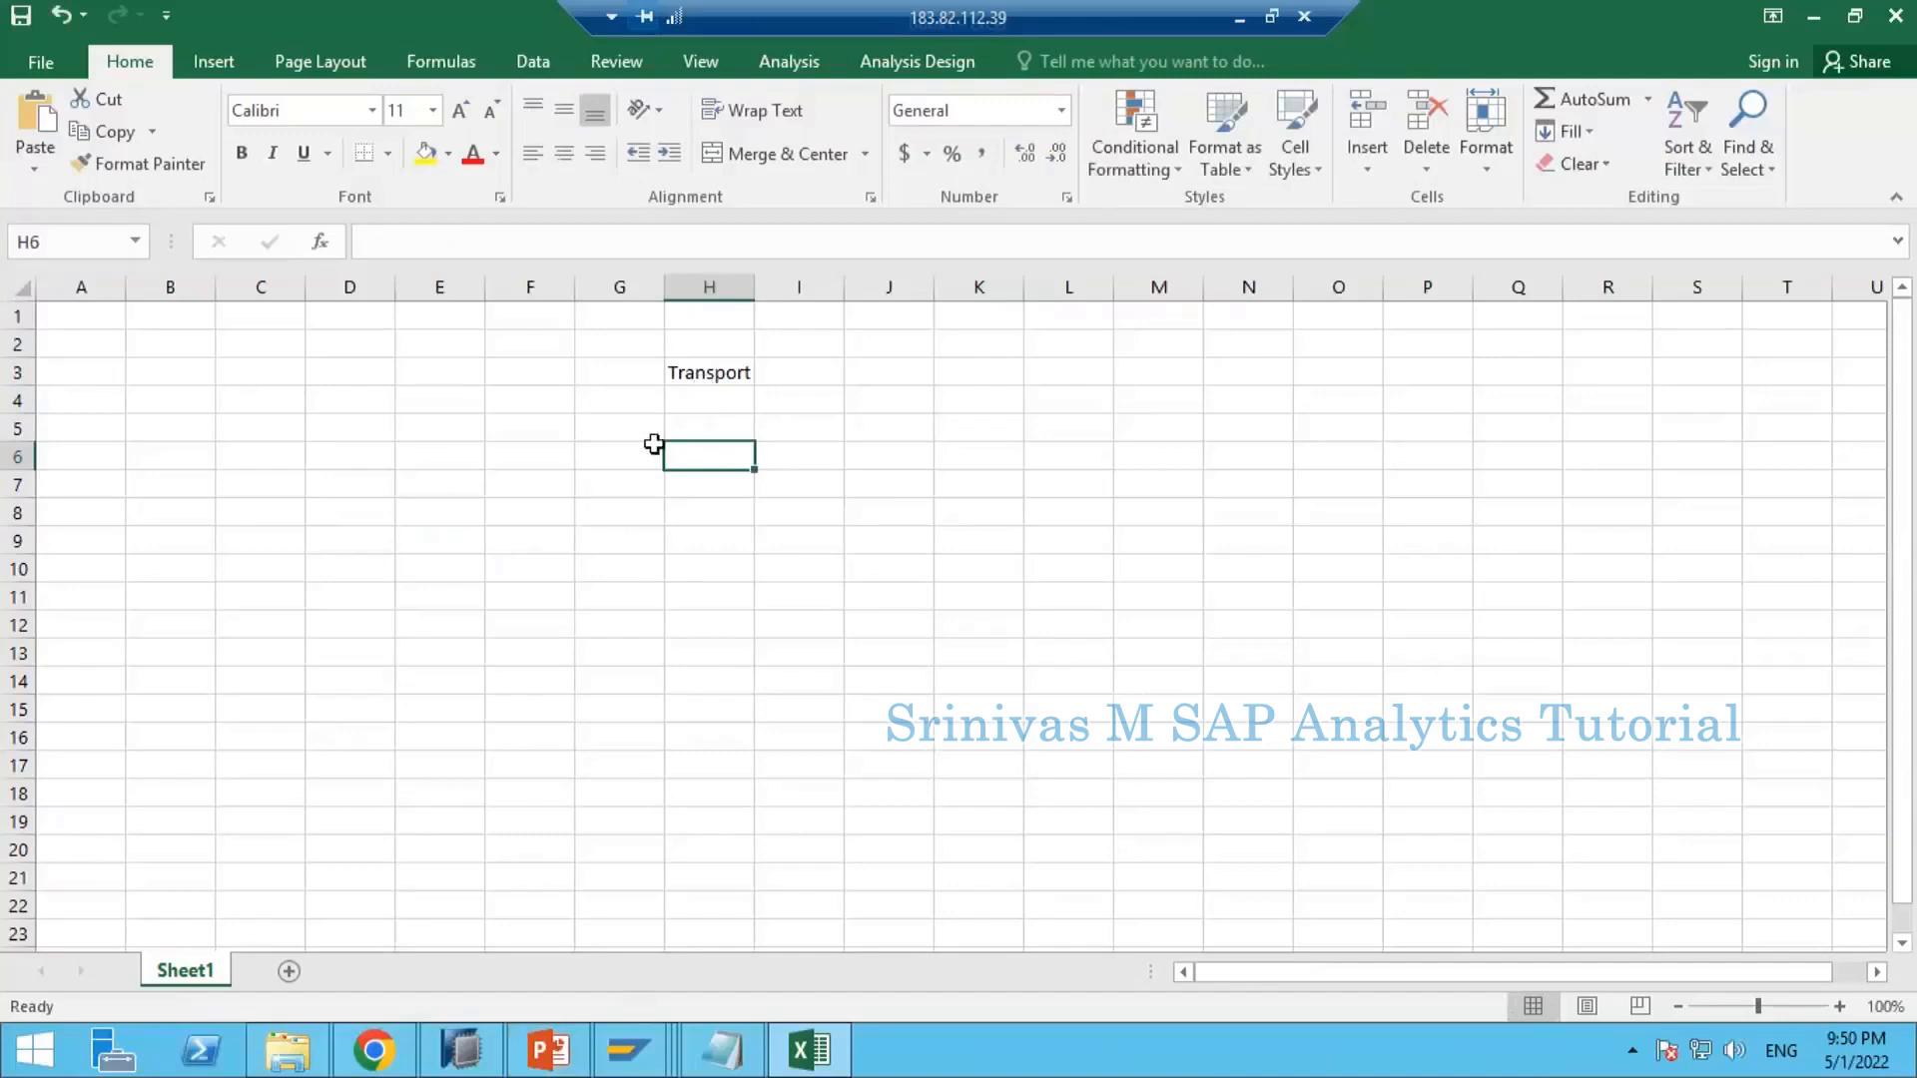
Step: List InfoObjects, DSO and aDSO in cells H5 to H7 under the Transport heading
{"action": "left_click", "coordinate": [684, 431]}
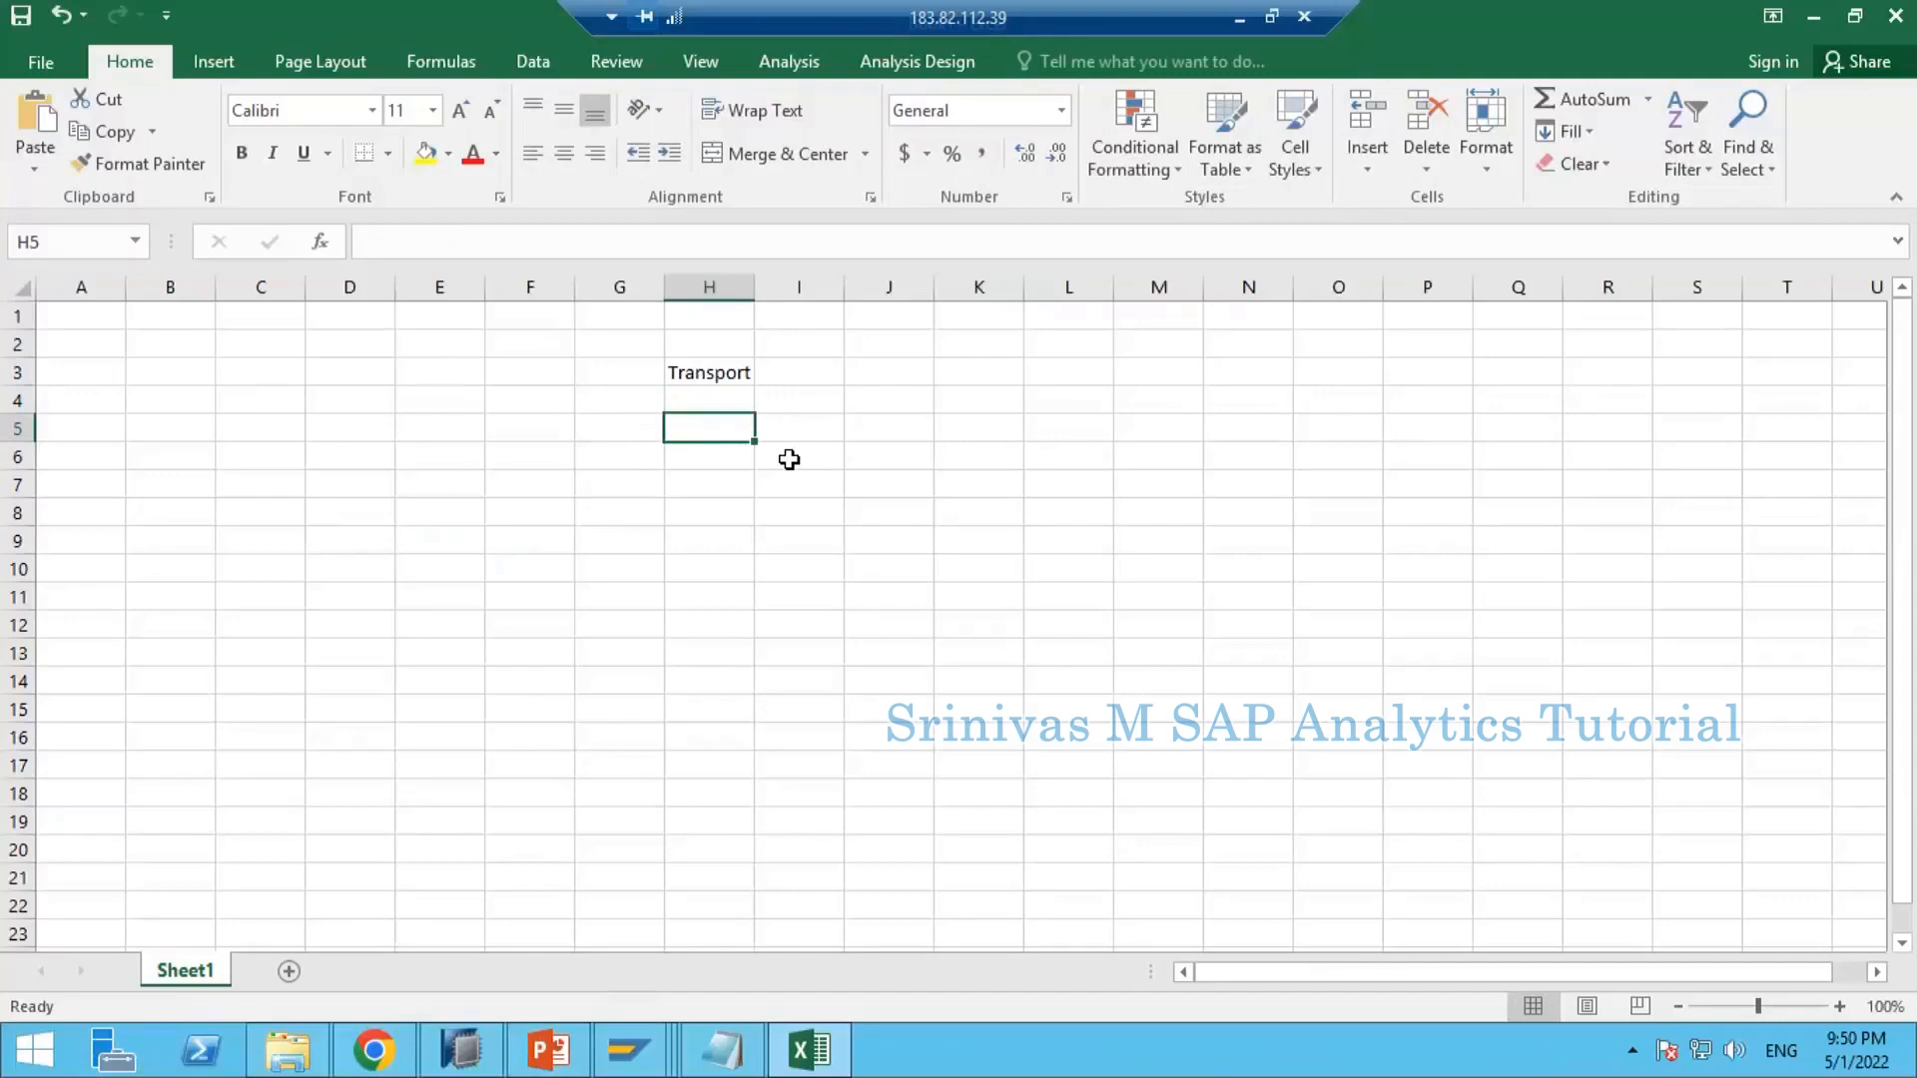
{"action": "type", "text": "io"}
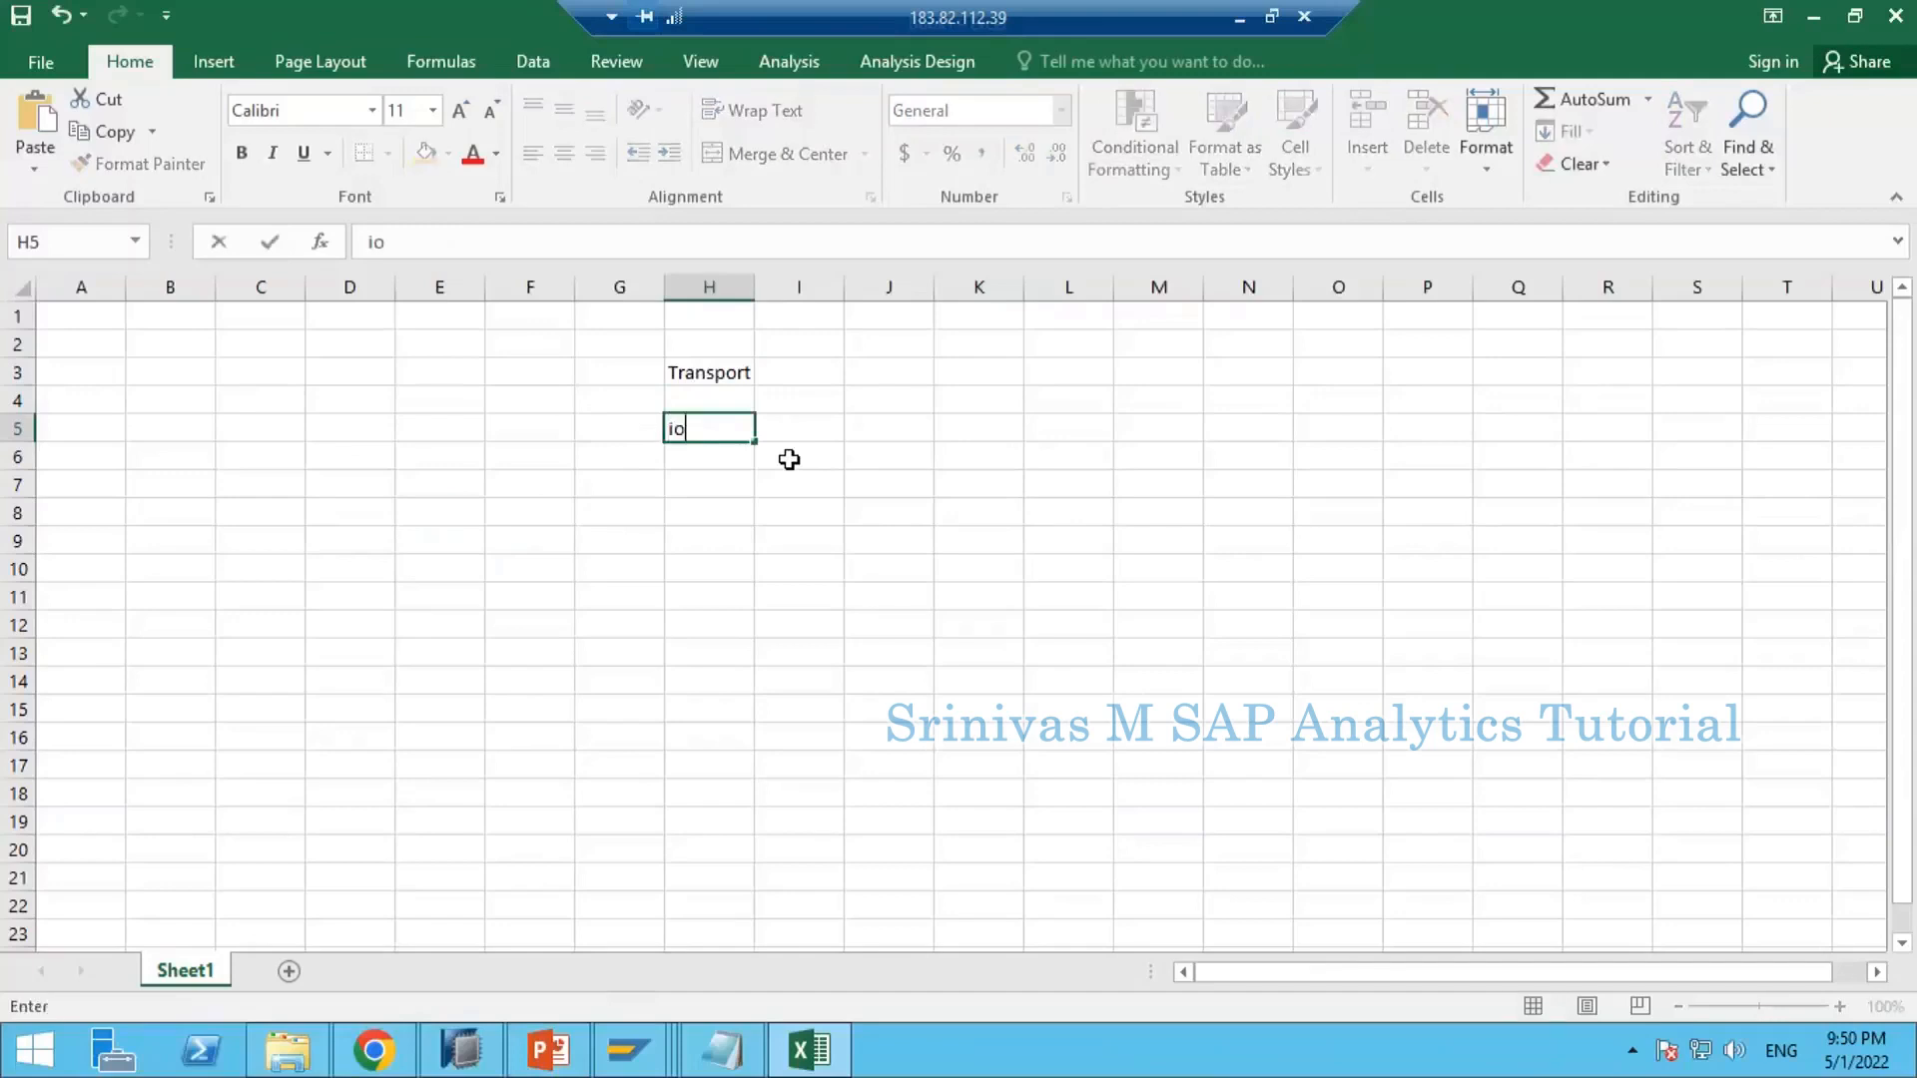
{"action": "key", "text": "BackSpace"}
{"action": "key", "text": "BackSpace"}
{"action": "type", "text": "InfoObjects"}
{"action": "key", "text": "Return"}
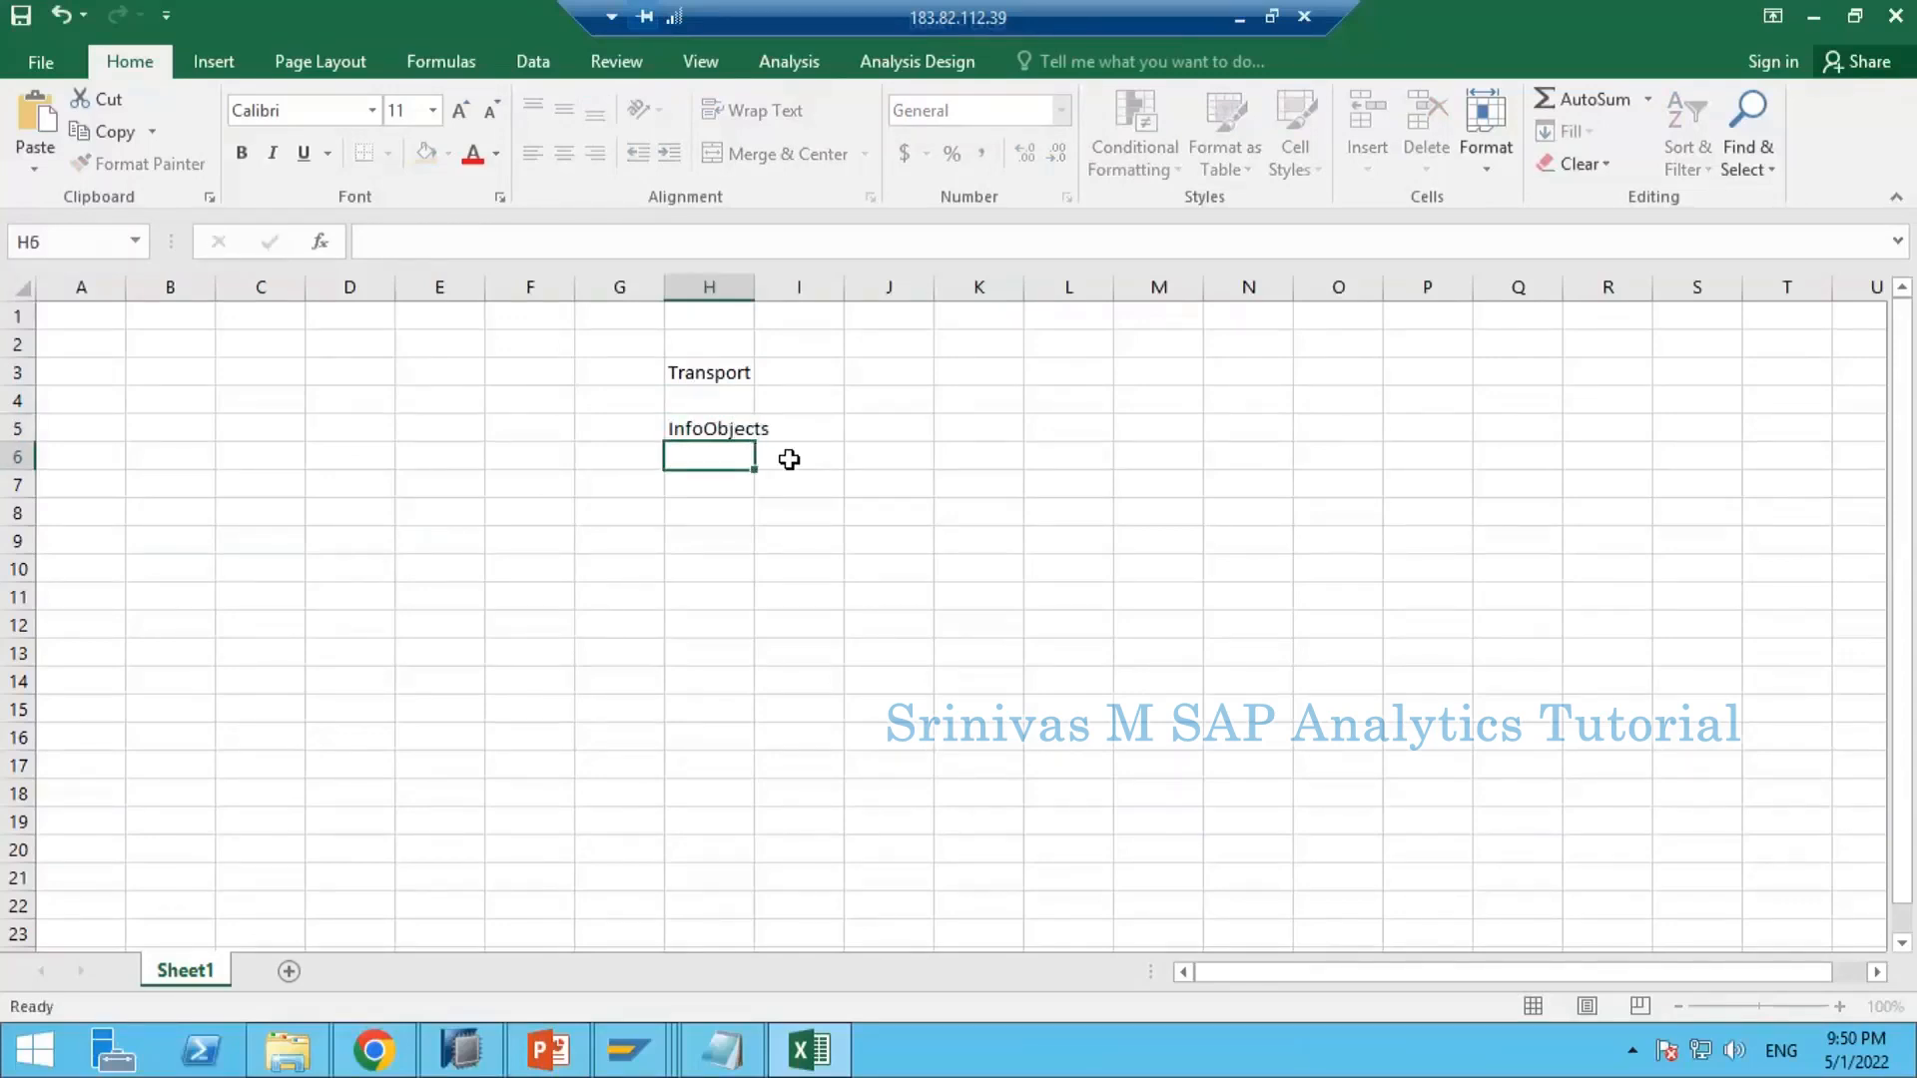
{"action": "type", "text": "DSO"}
{"action": "key", "text": "Return"}
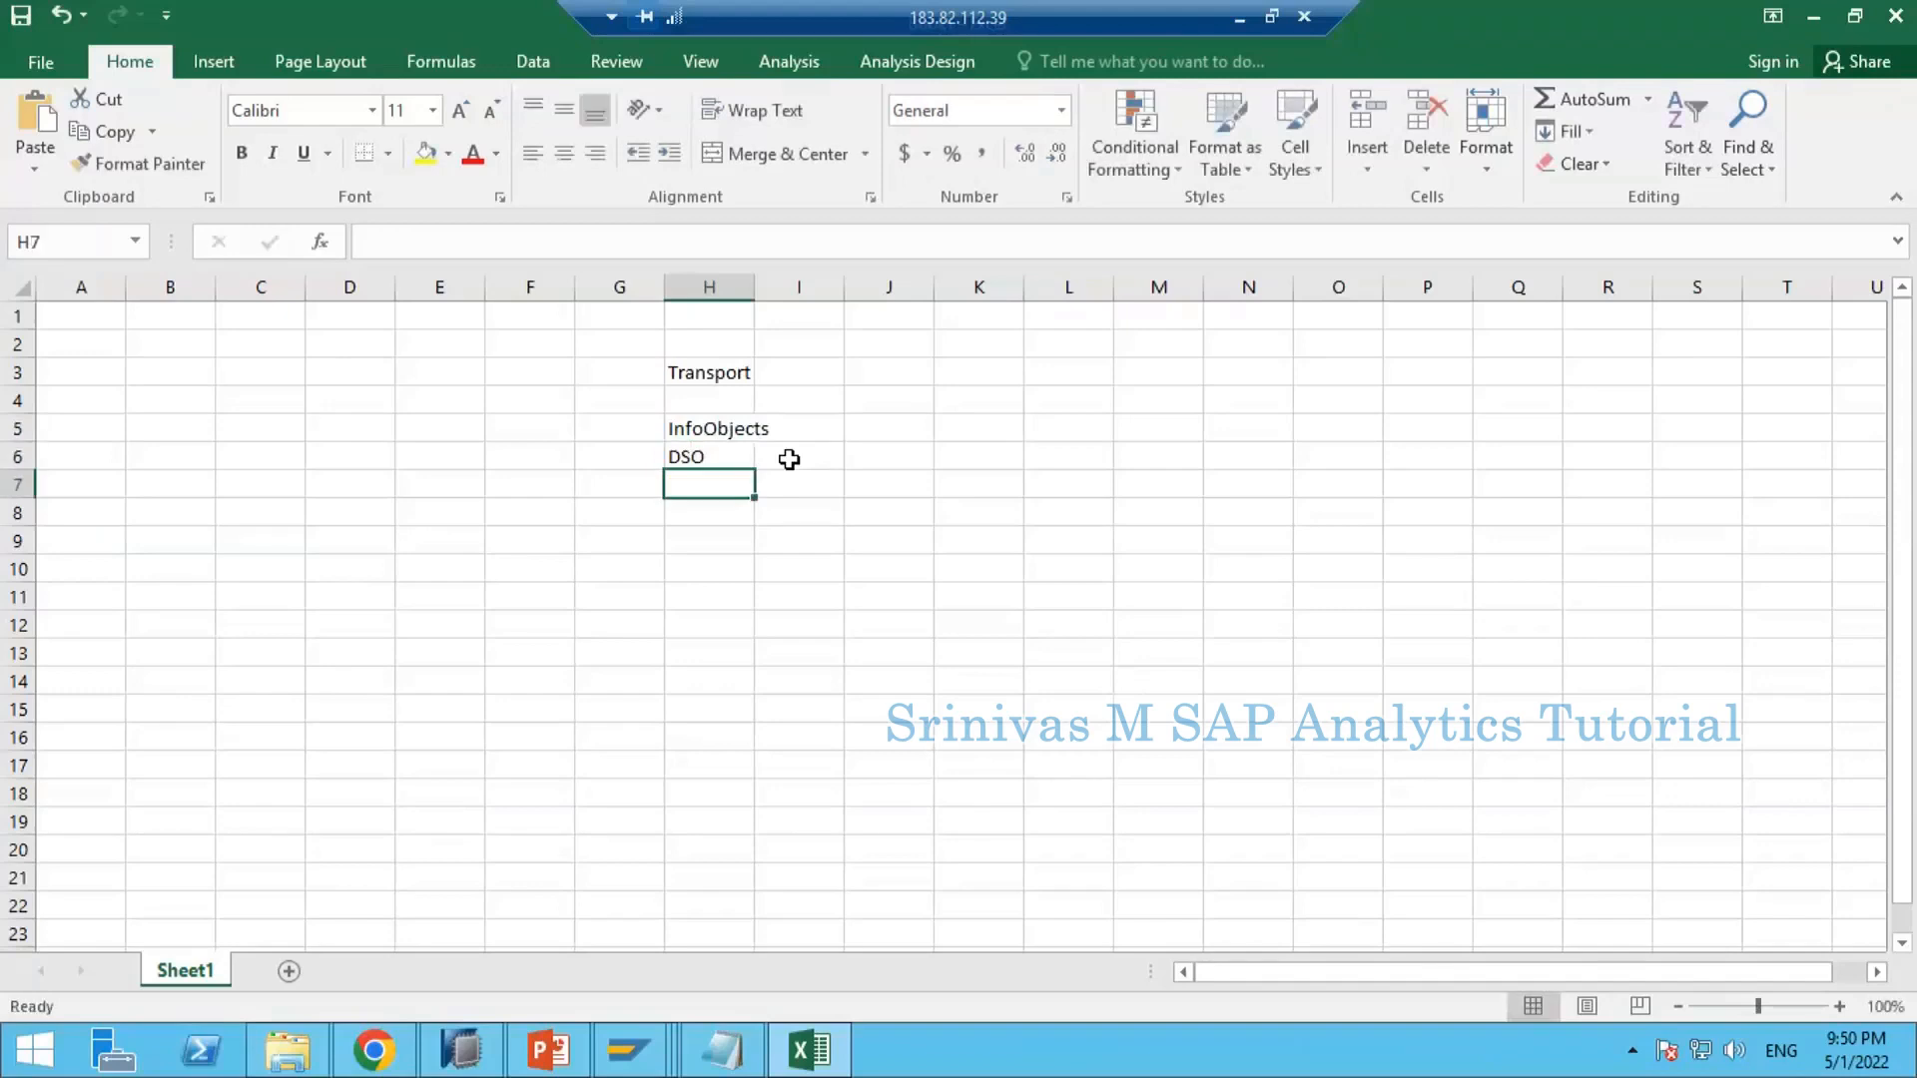
{"action": "type", "text": "aDSO"}
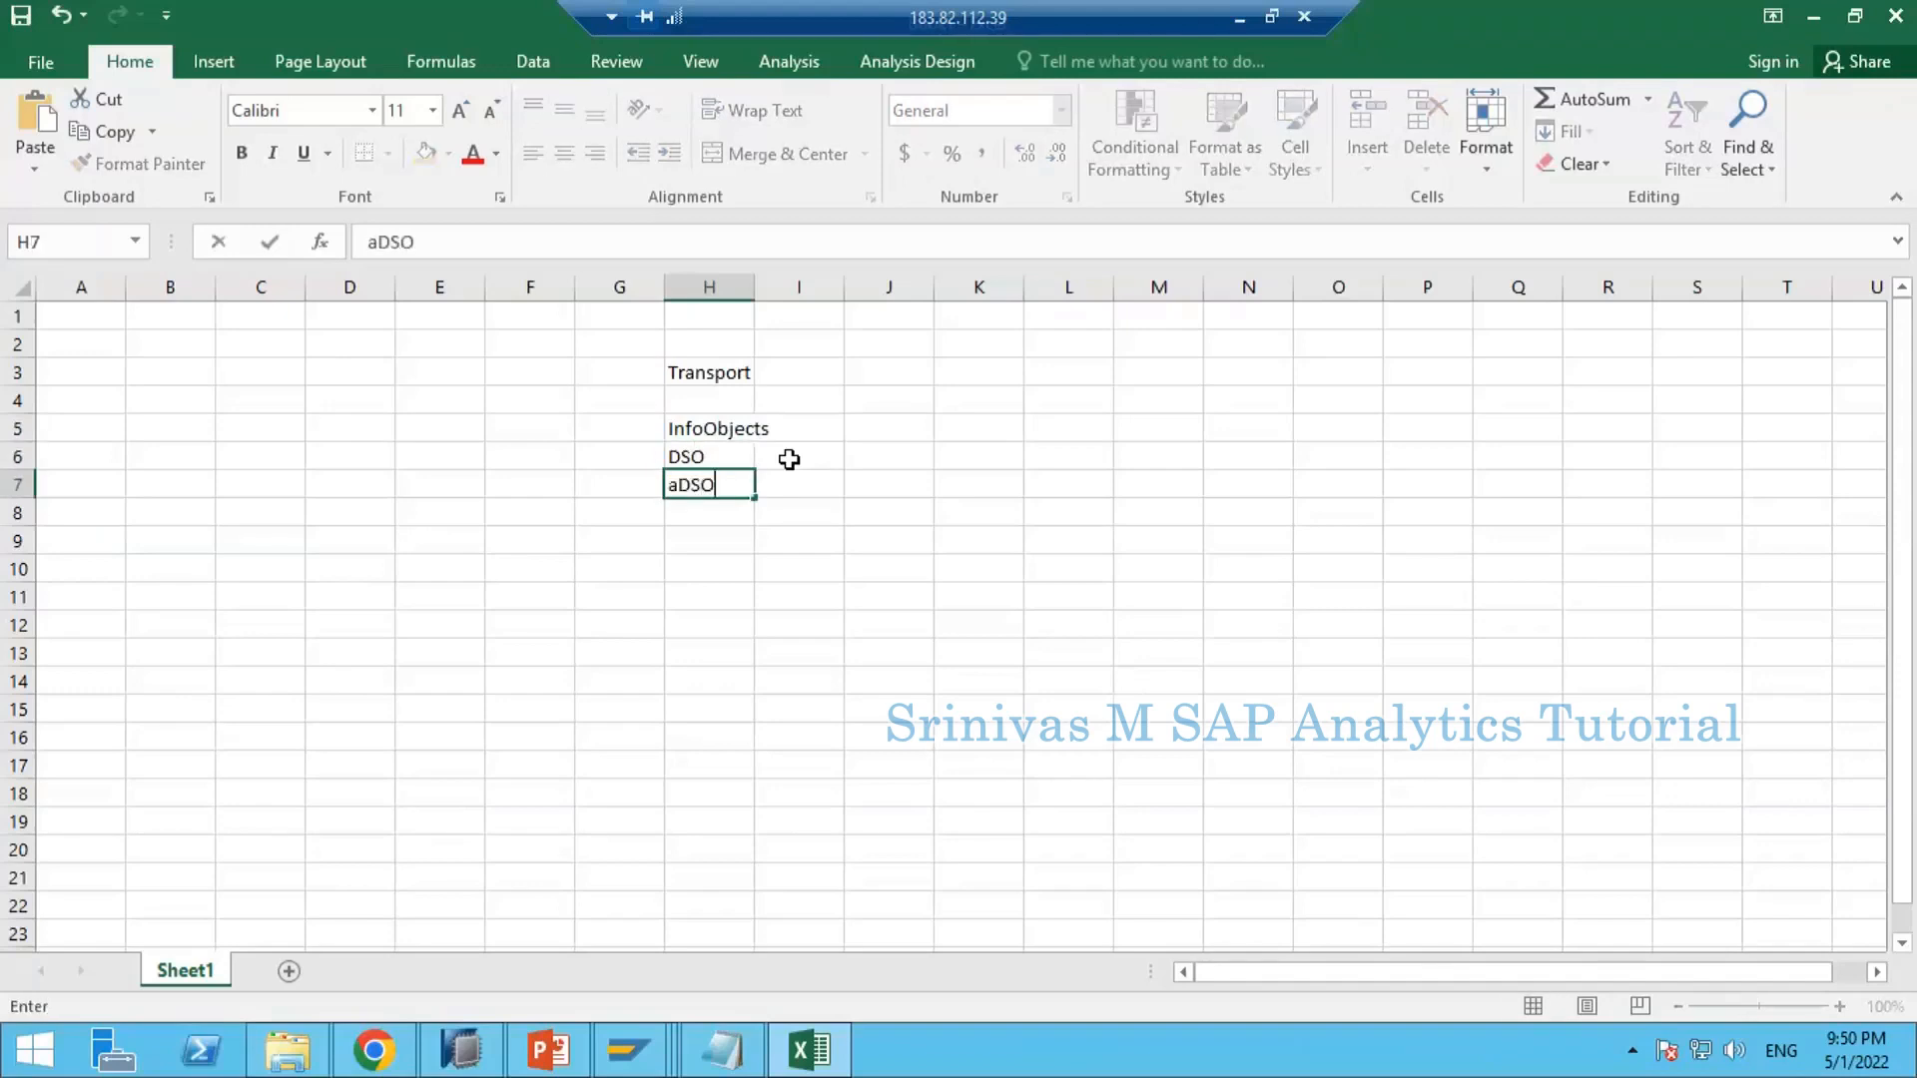
{"action": "key", "text": "Return"}
Step: Continue the list with Composite, TRFN, DTP and Query in cells H8 to H11, and fit column H's width to its contents
{"action": "type", "text": "Composit"}
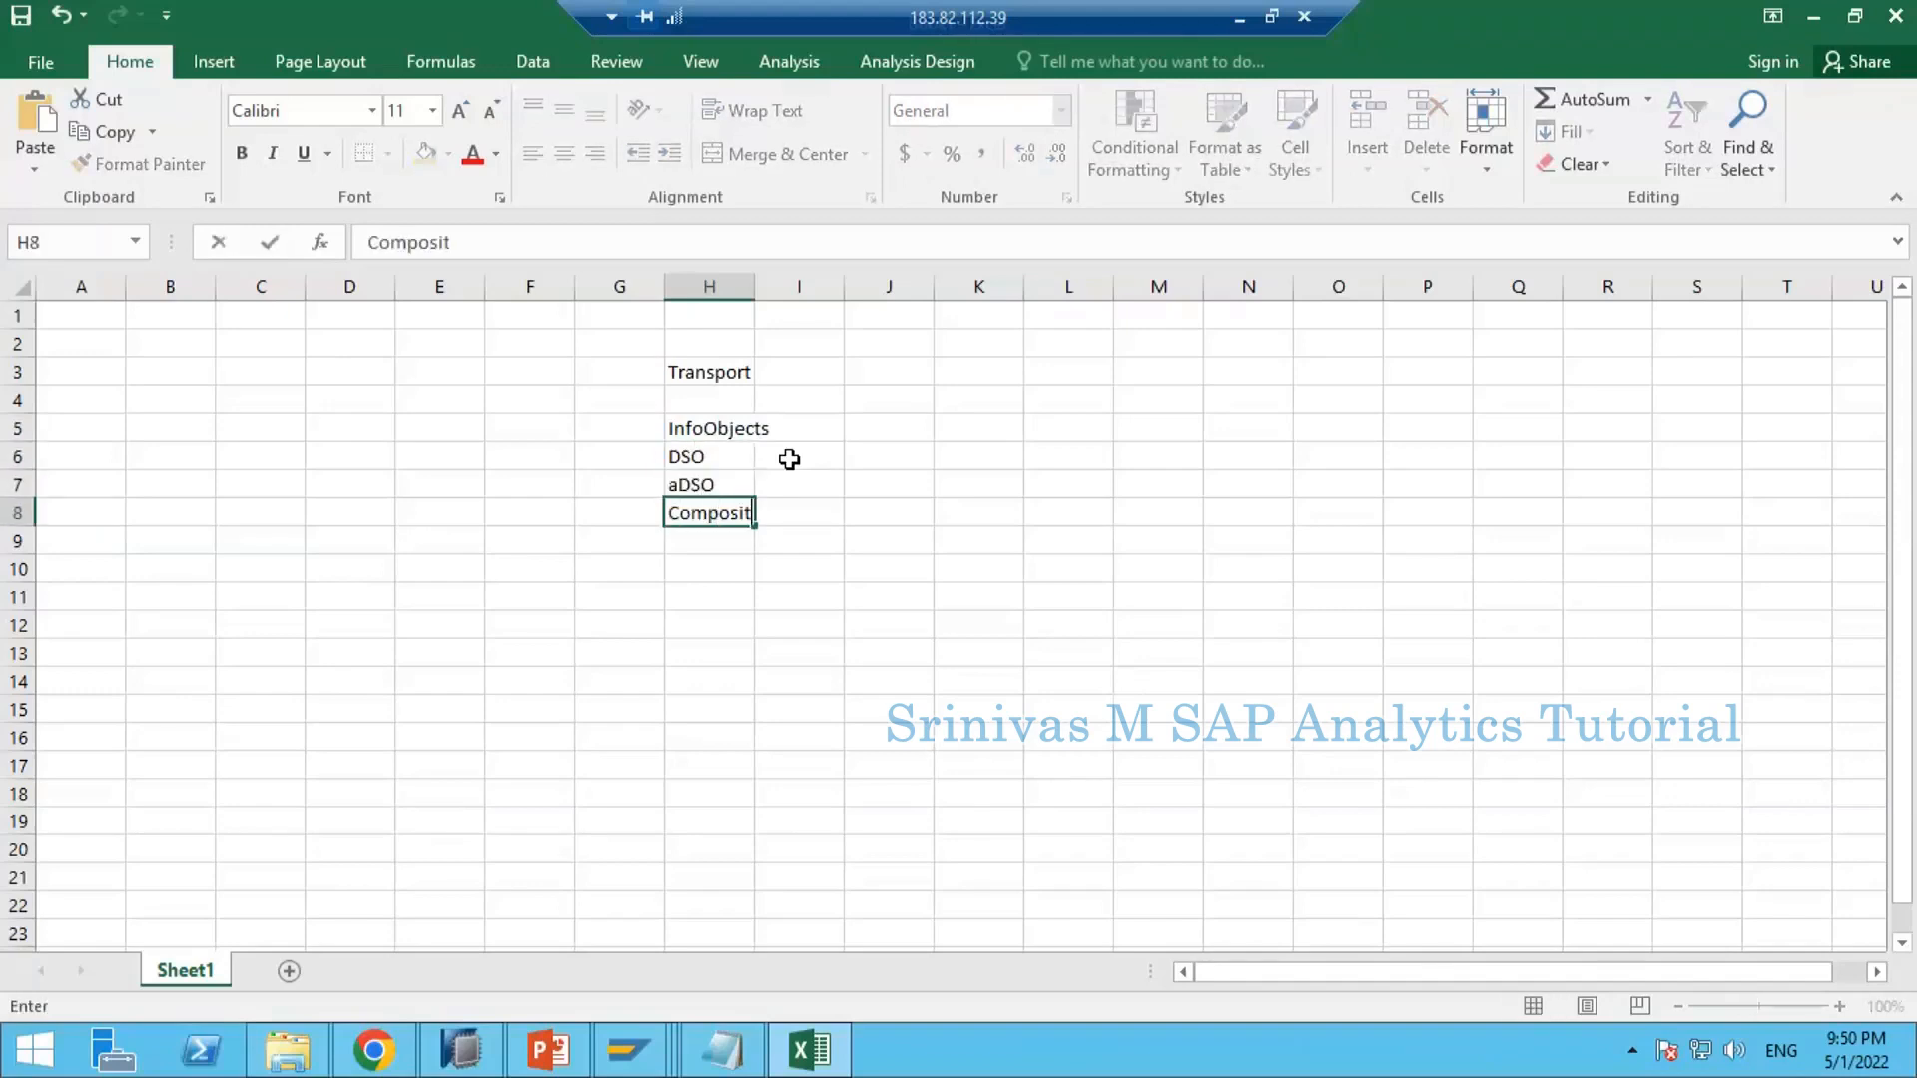
{"action": "type", "text": "e"}
{"action": "key", "text": "Return"}
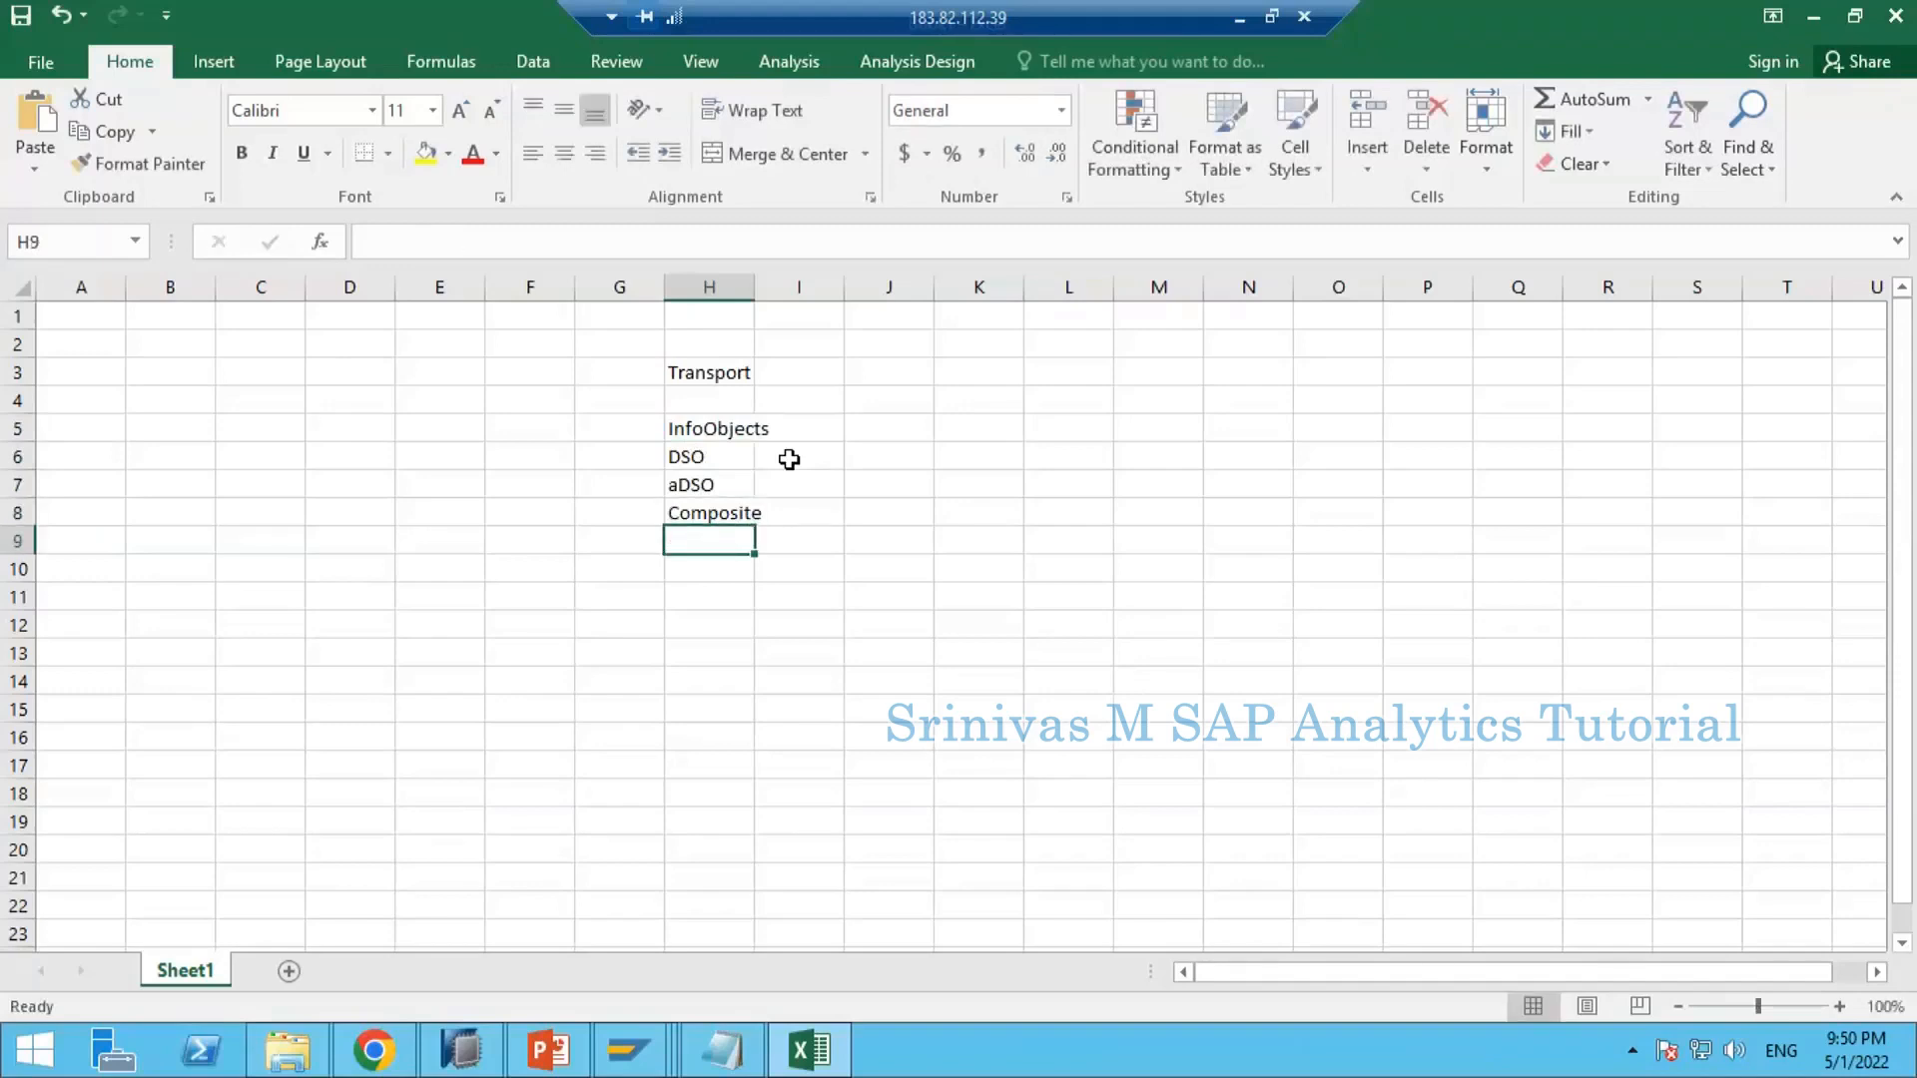
{"action": "type", "text": "TRF"}
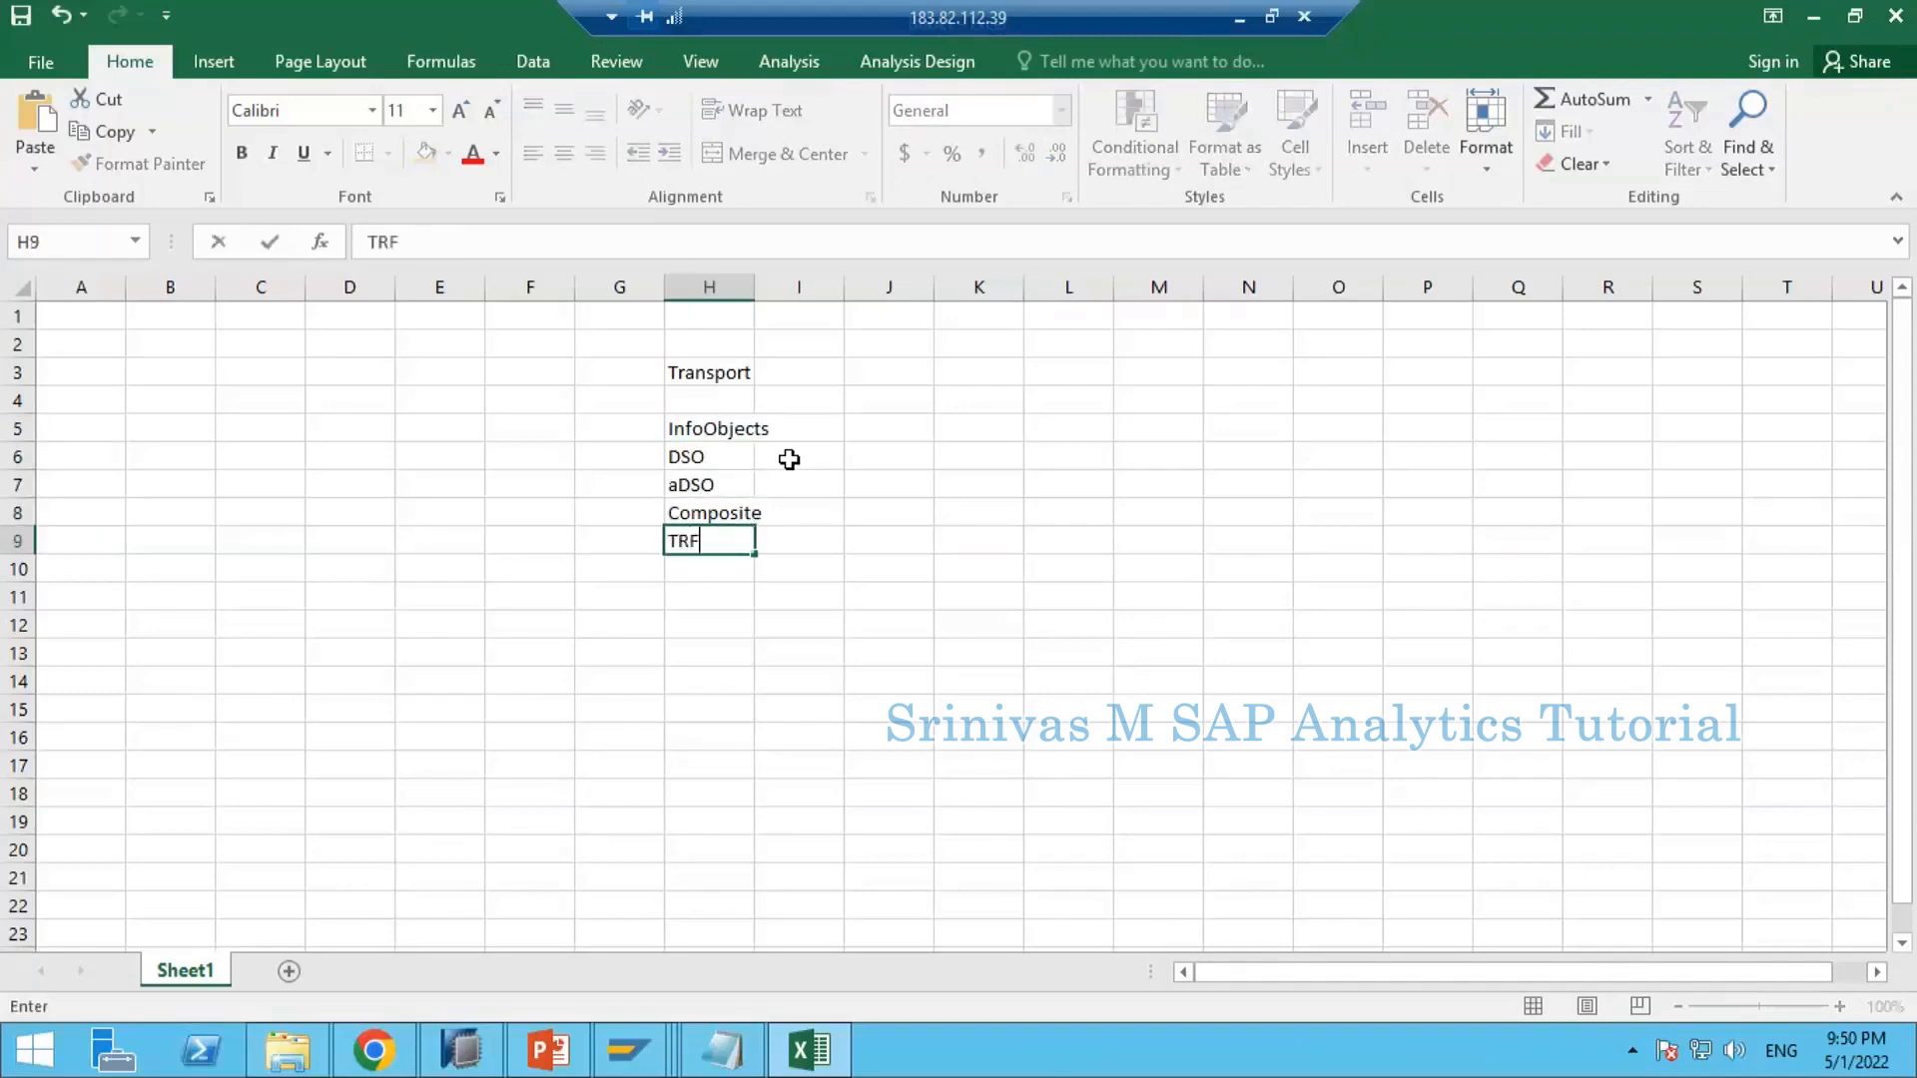
{"action": "type", "text": "N"}
{"action": "key", "text": "Return"}
{"action": "type", "text": "DTP"}
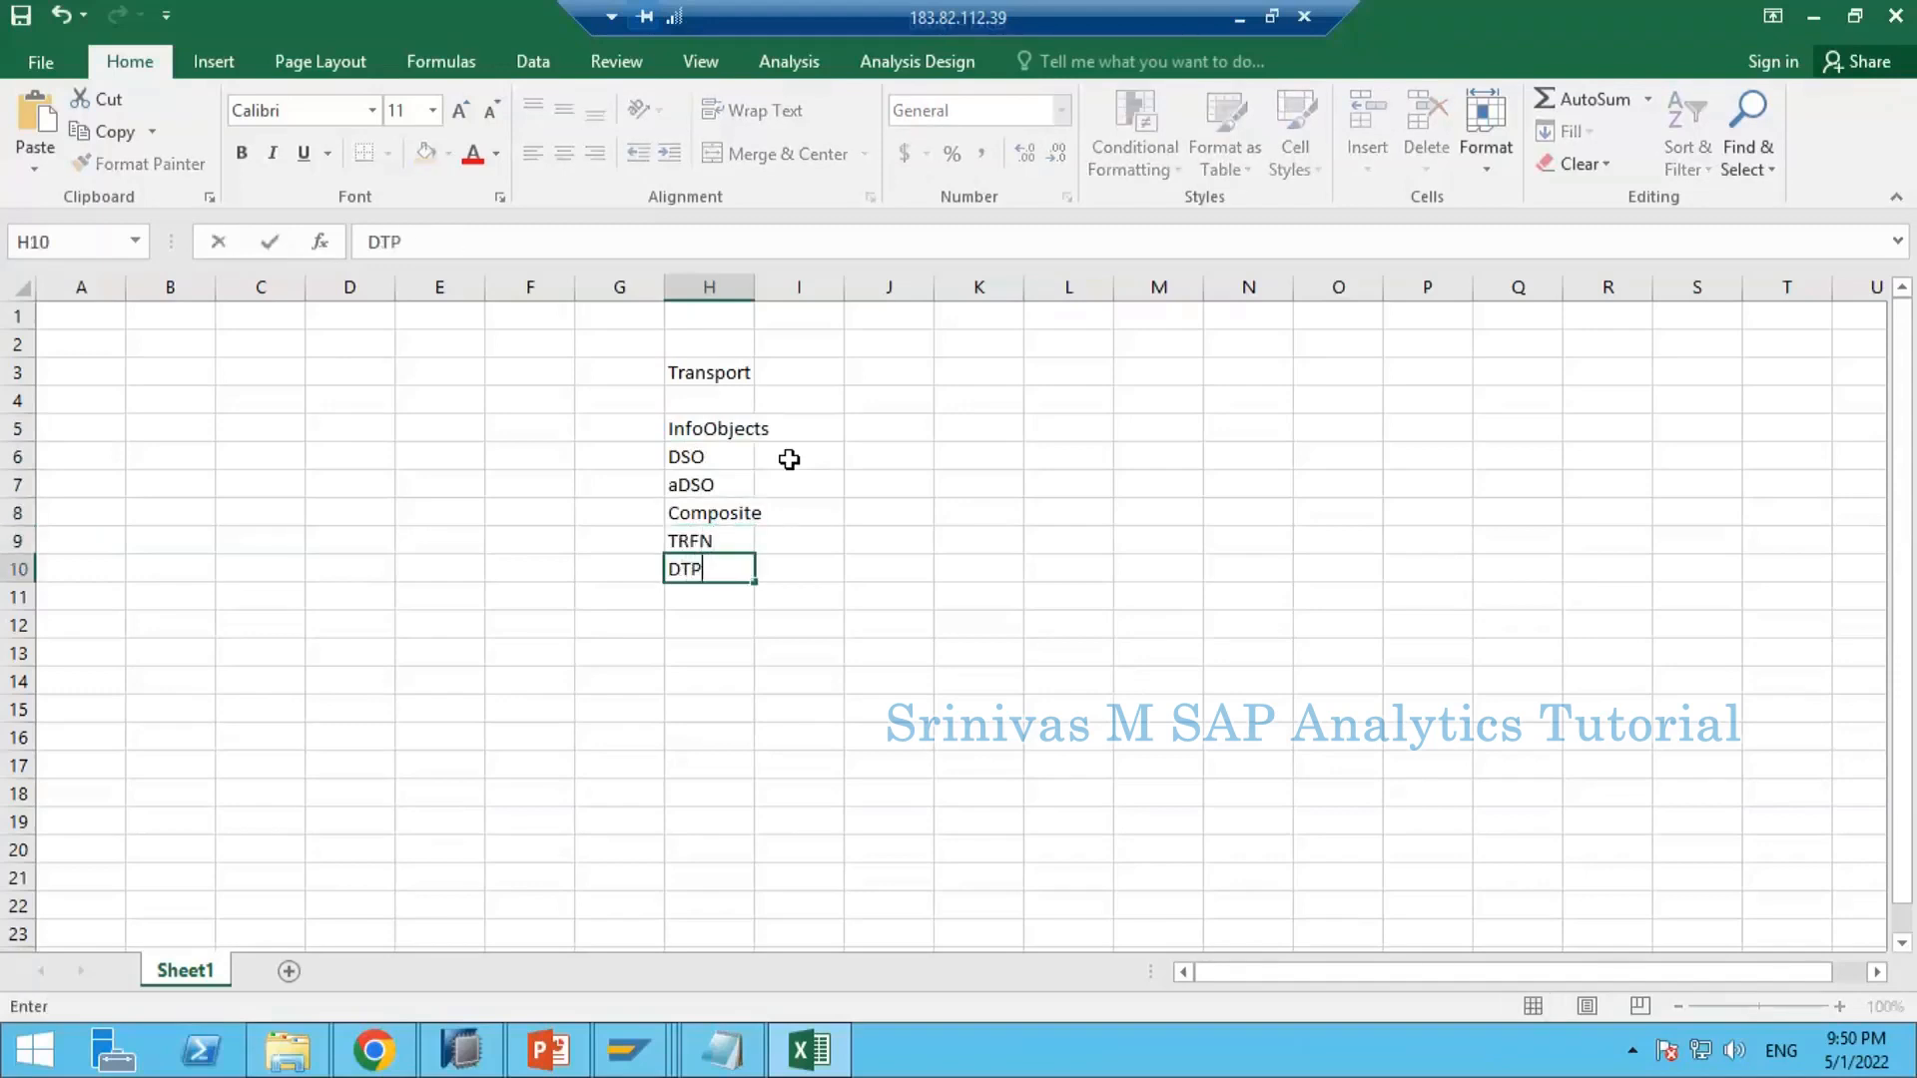
{"action": "key", "text": "Return"}
{"action": "type", "text": "Query"}
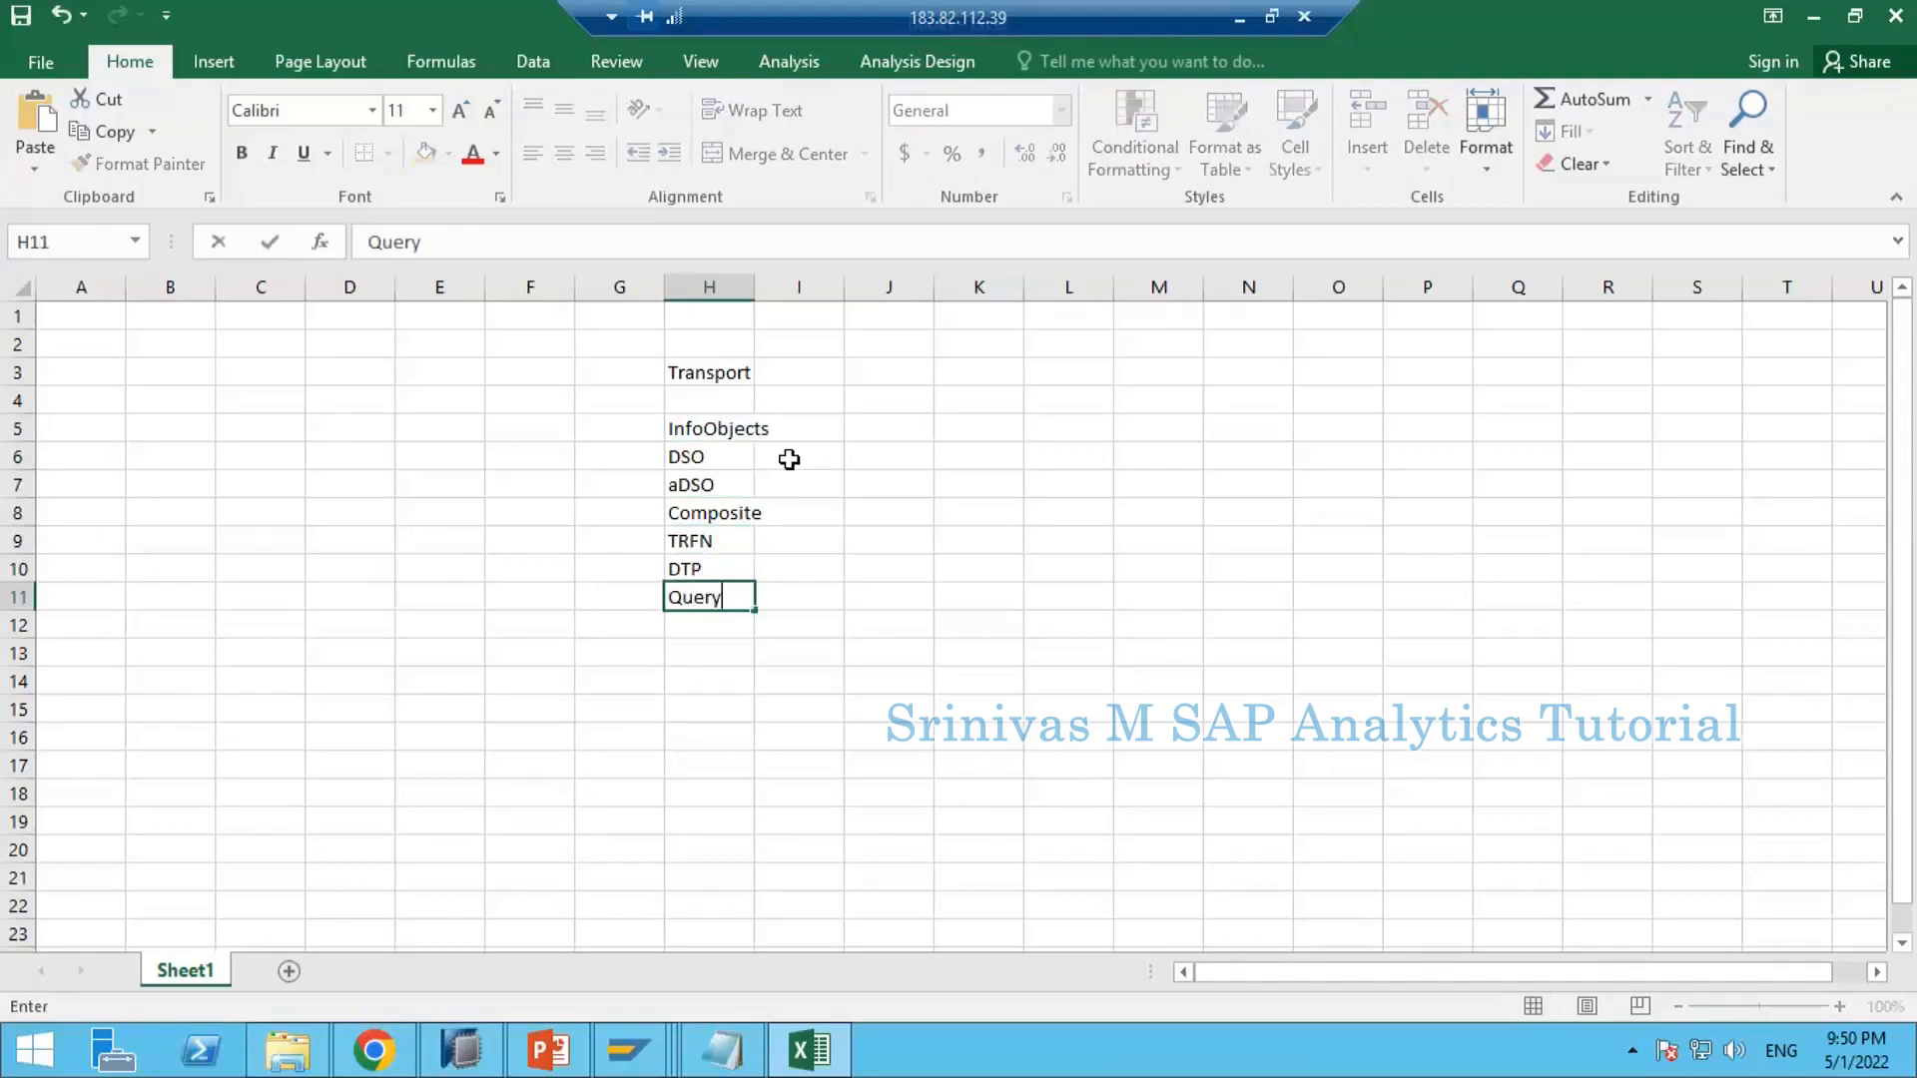
{"action": "key", "text": "Return"}
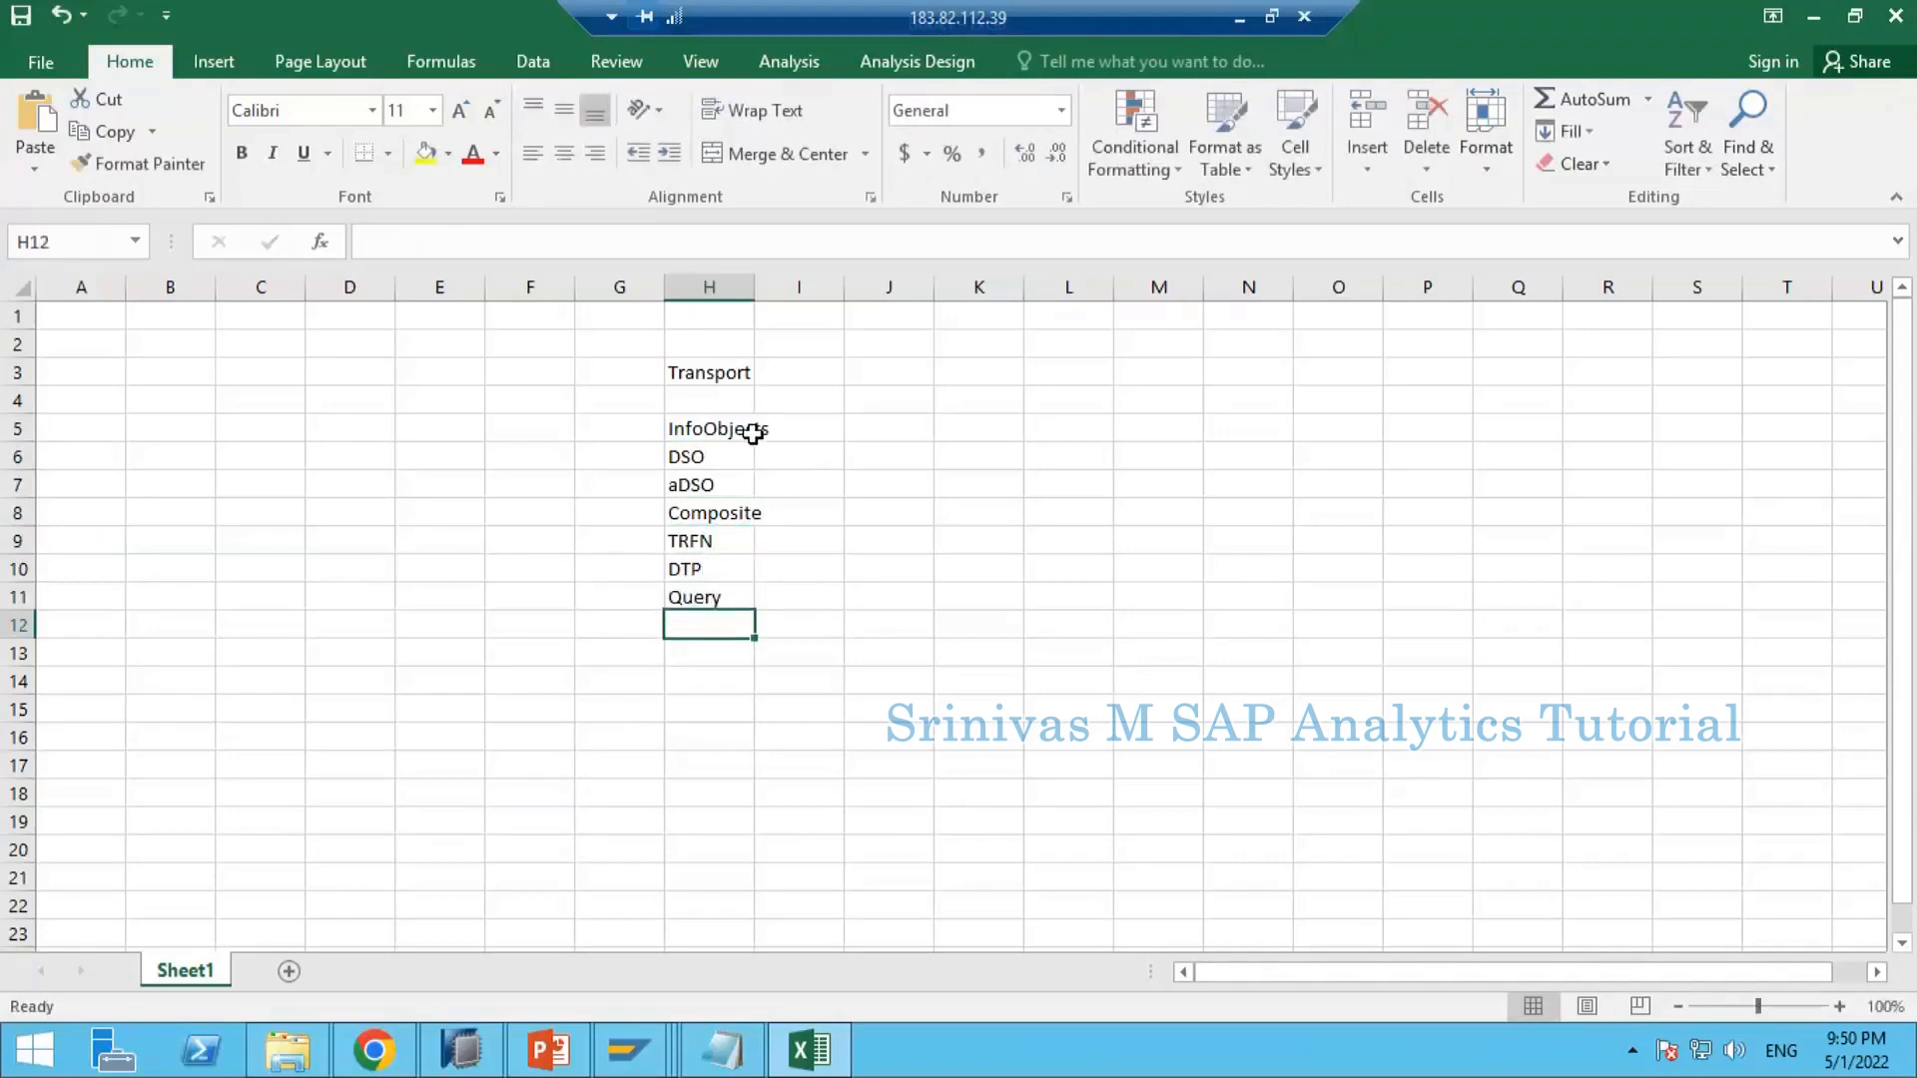
{"action": "double_click", "coordinate": [755, 288]}
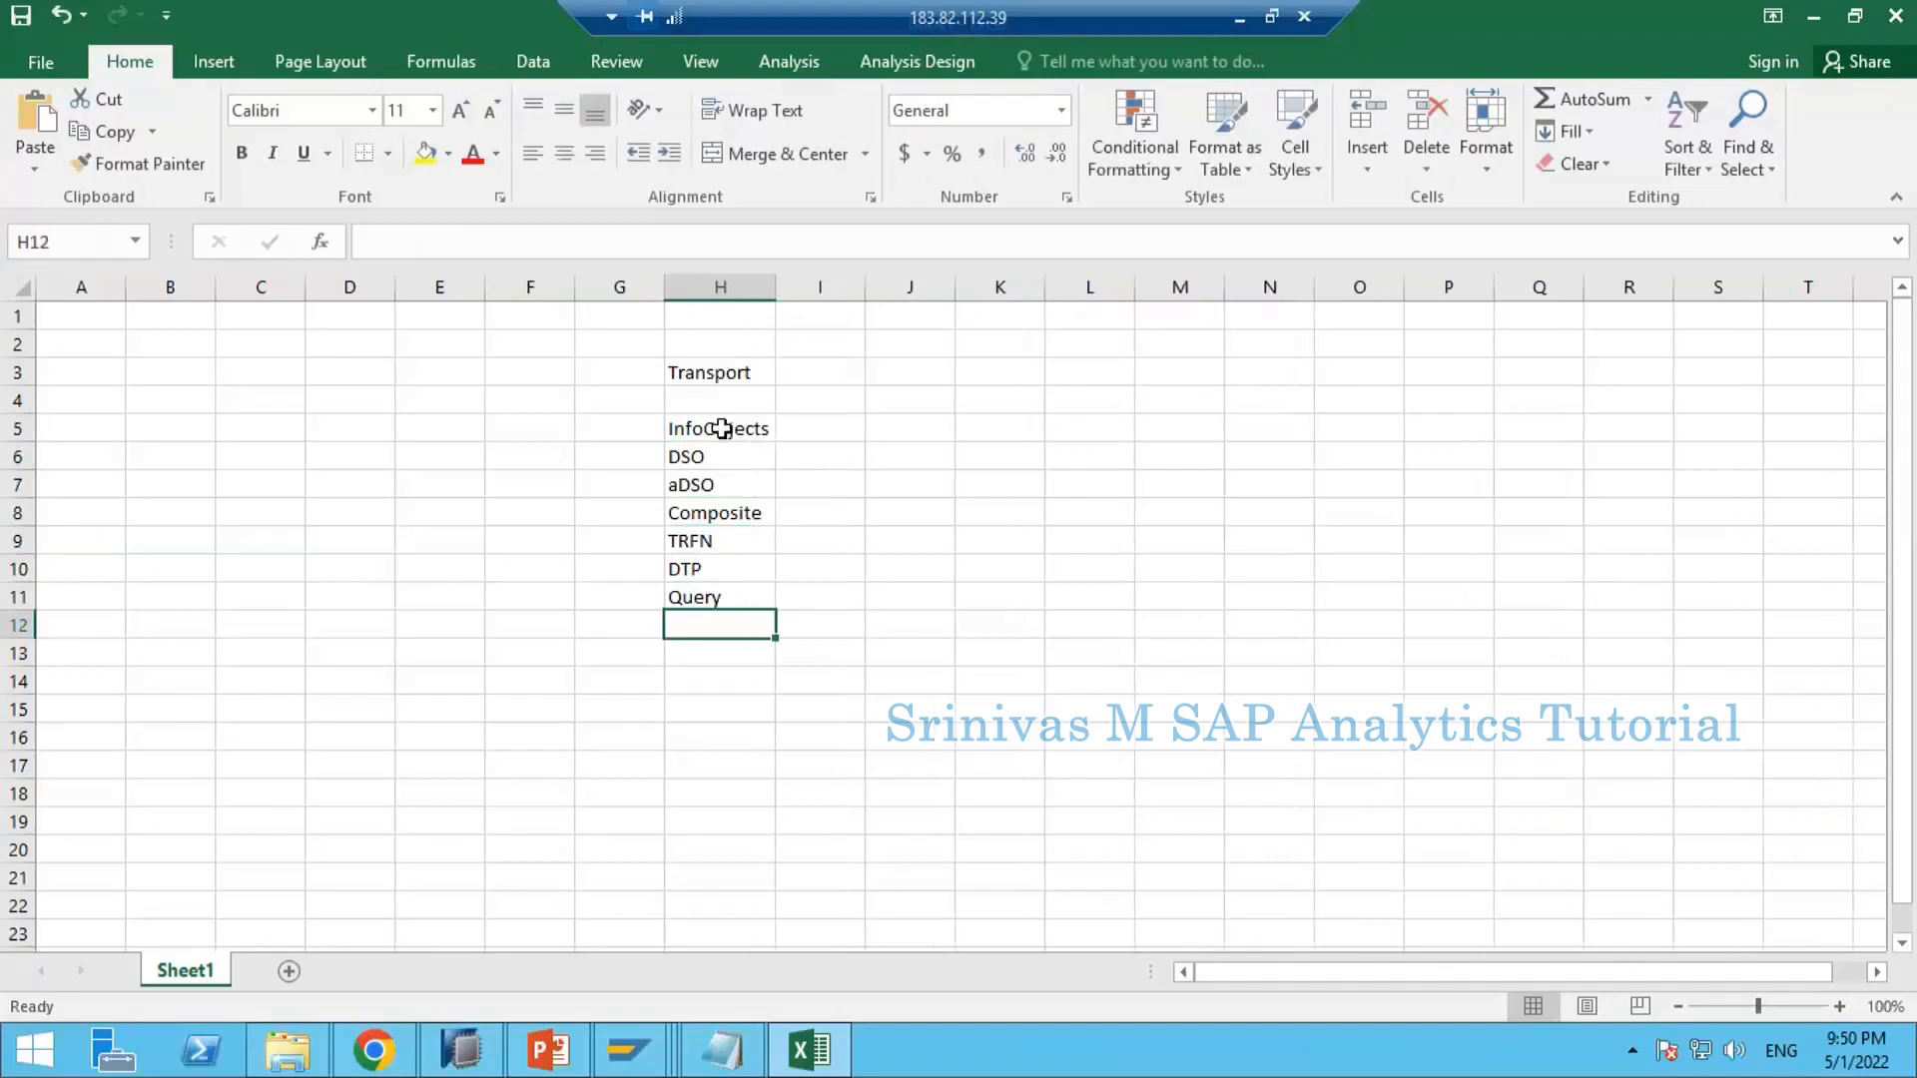
{"action": "left_click_drag", "start_coordinate": [720, 429], "coordinate": [719, 597]}
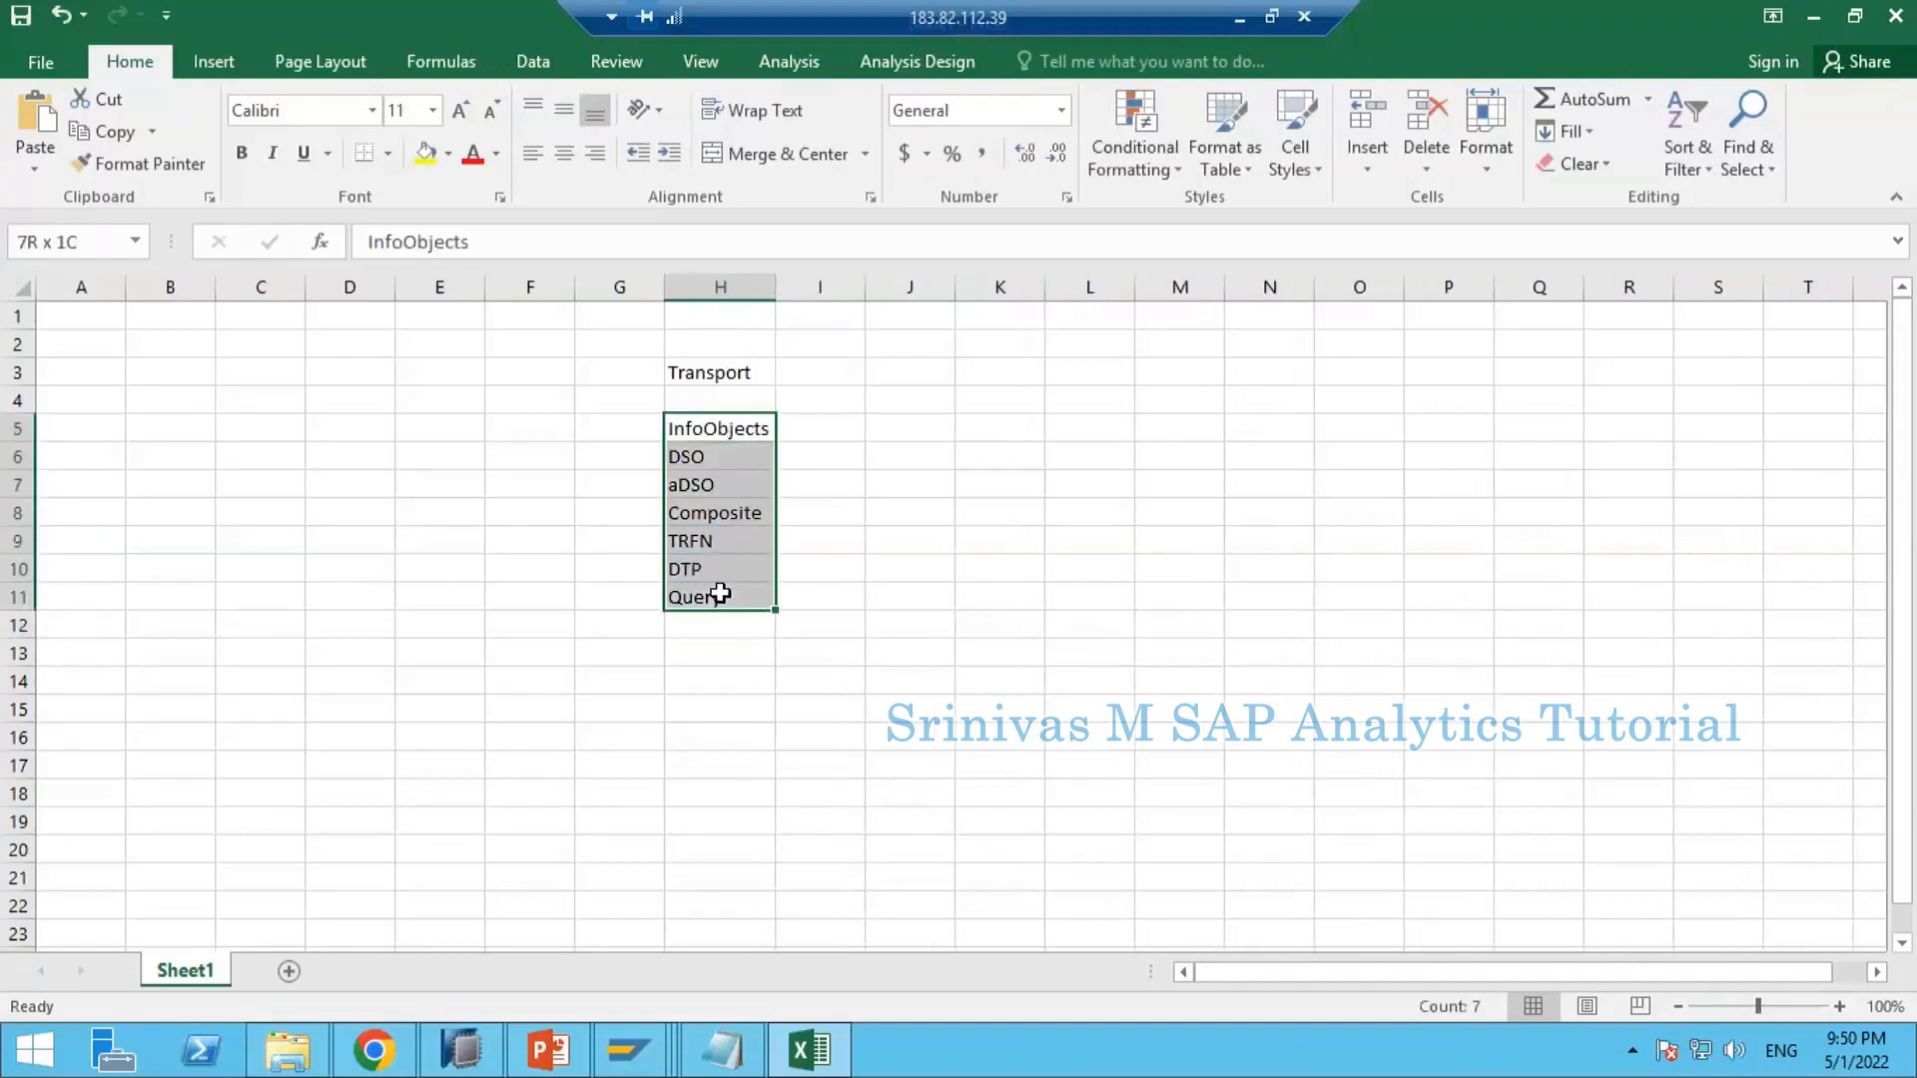
{"action": "left_click", "coordinate": [951, 500]}
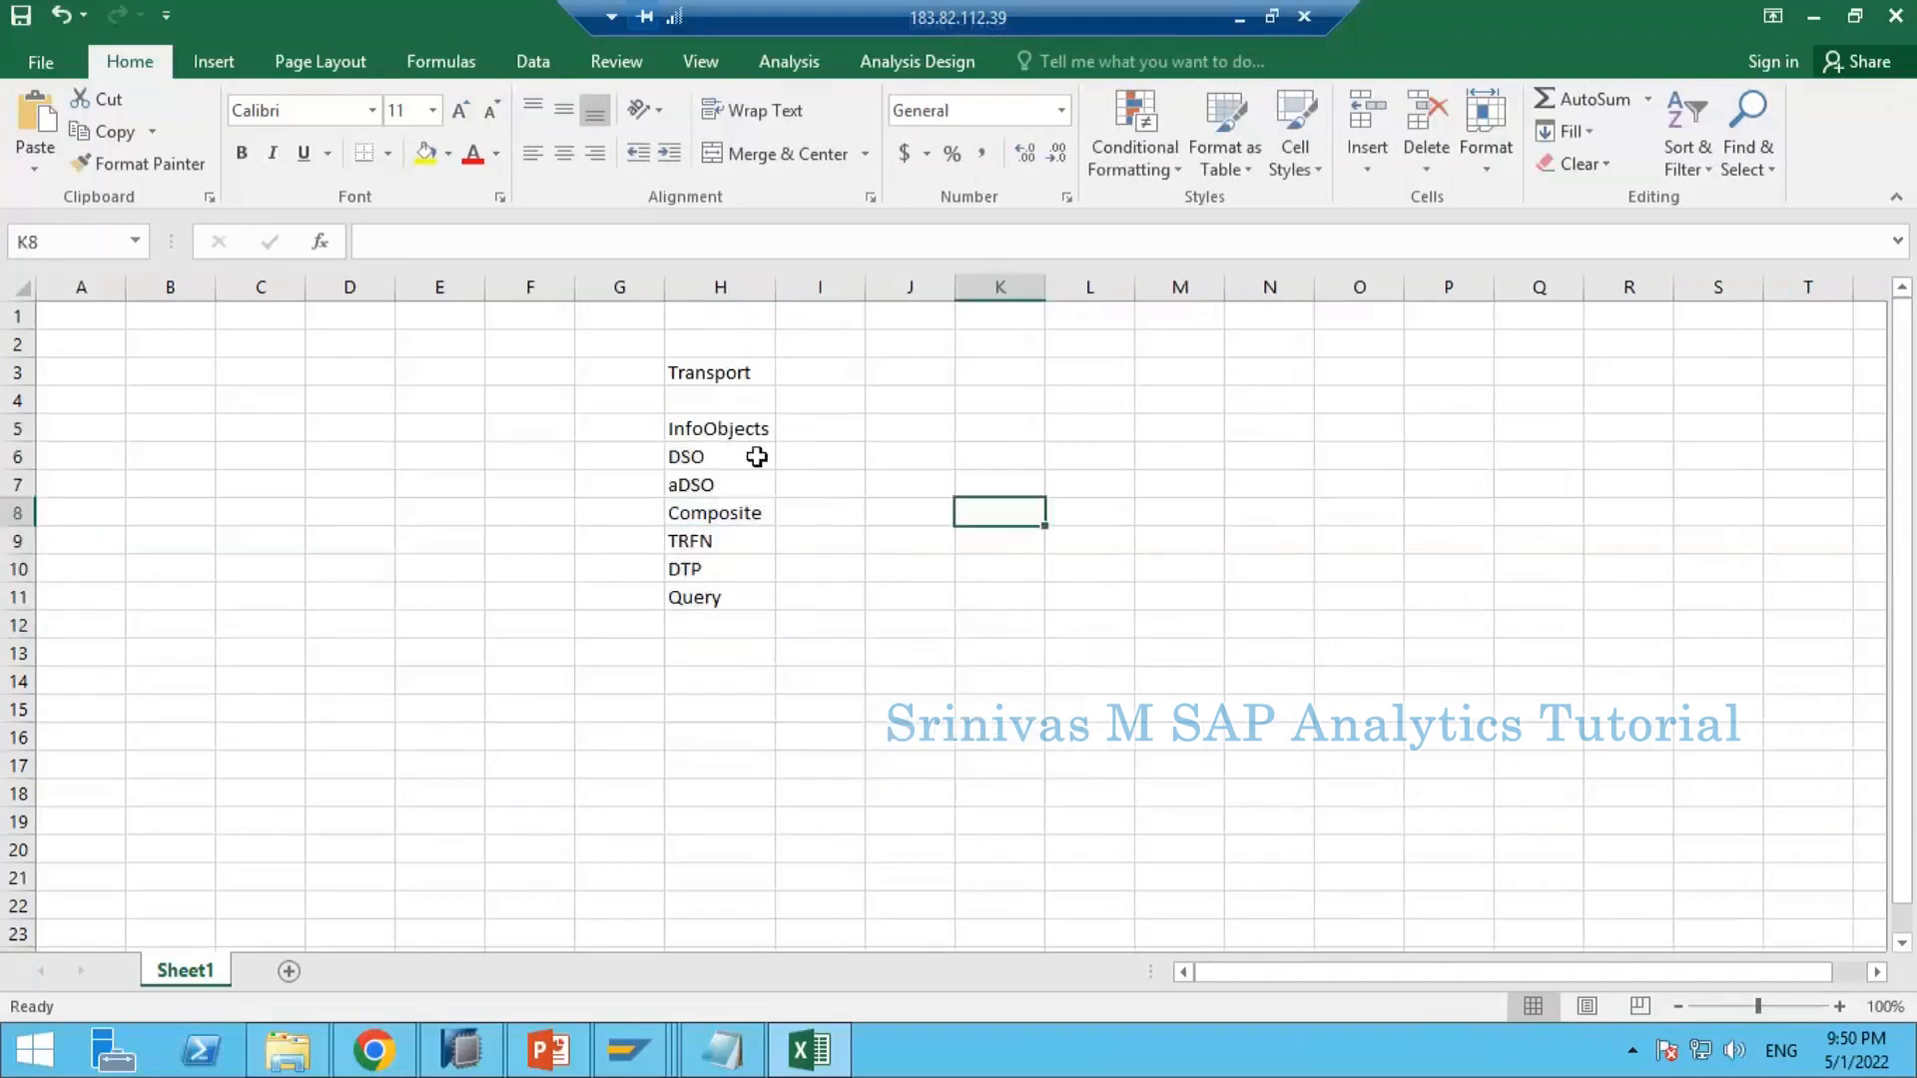
{"action": "left_click", "coordinate": [701, 430]}
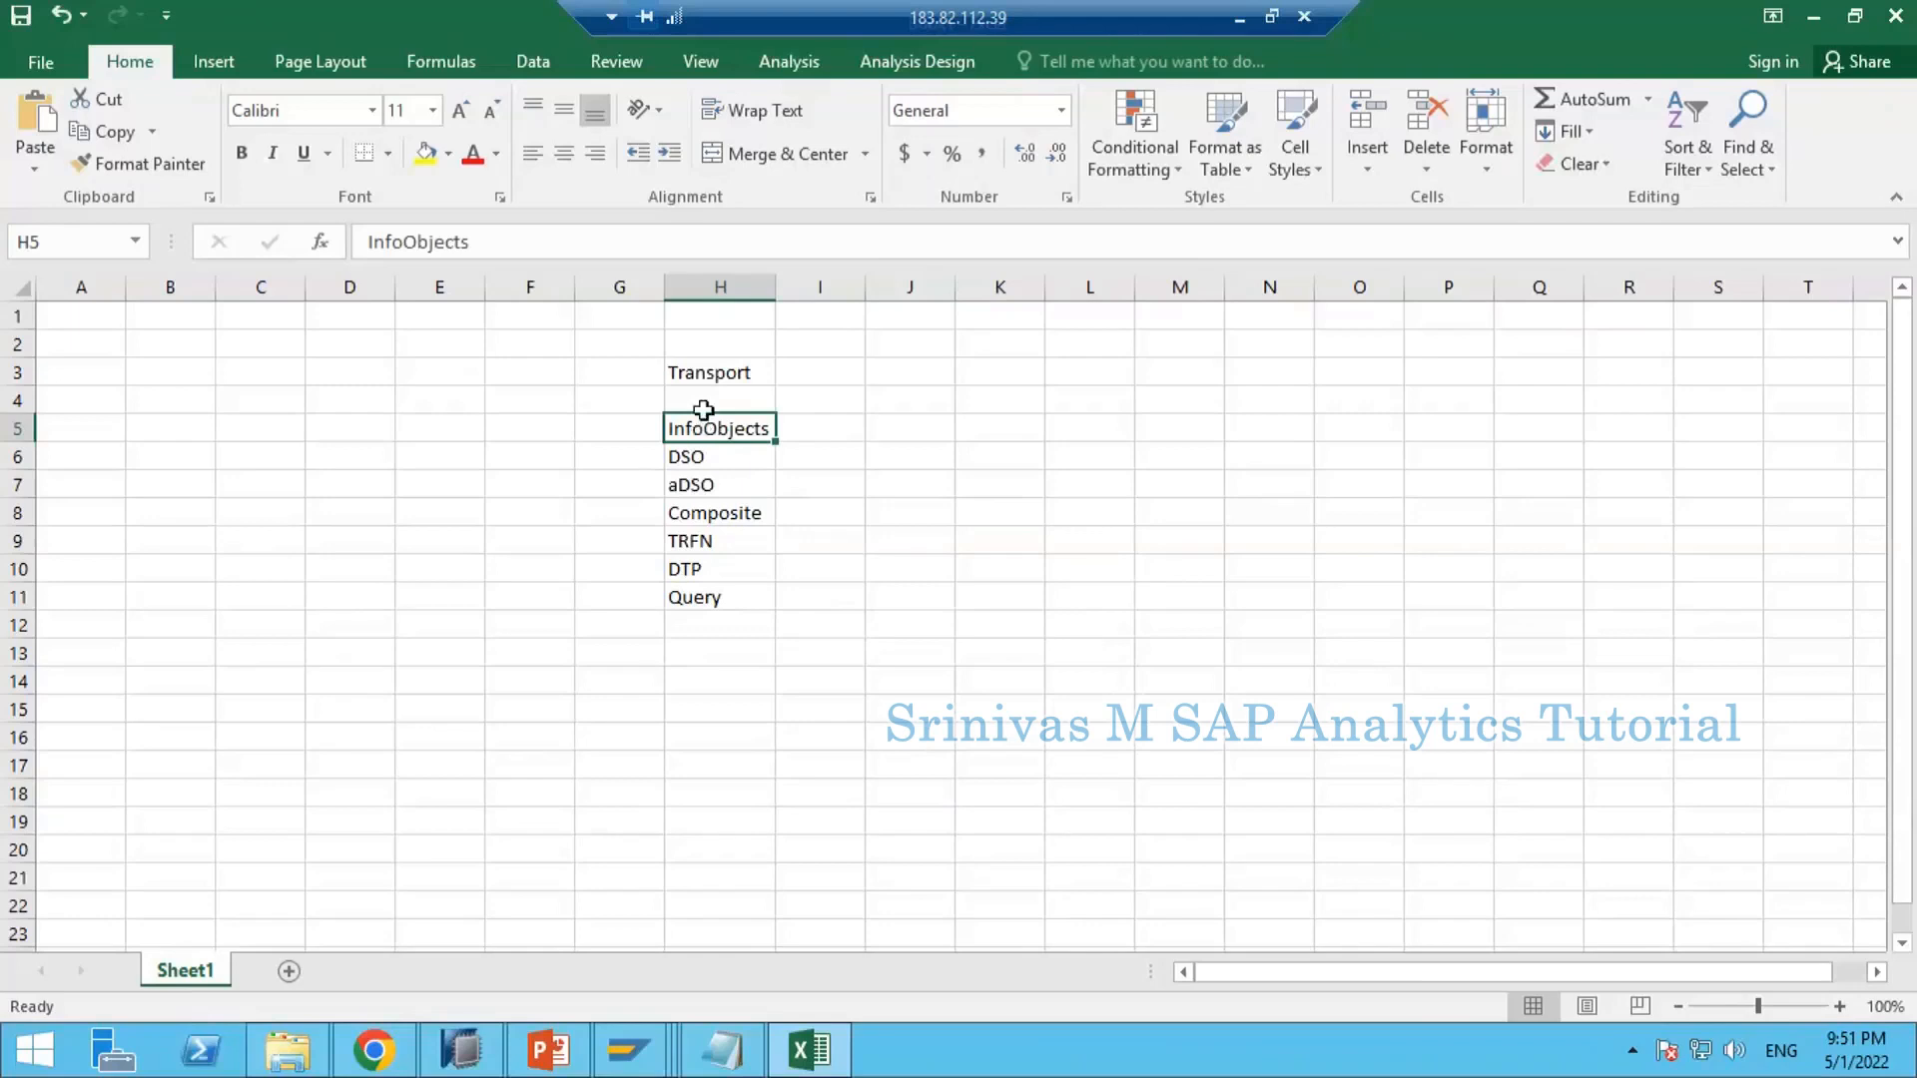
{"action": "left_click", "coordinate": [726, 372]}
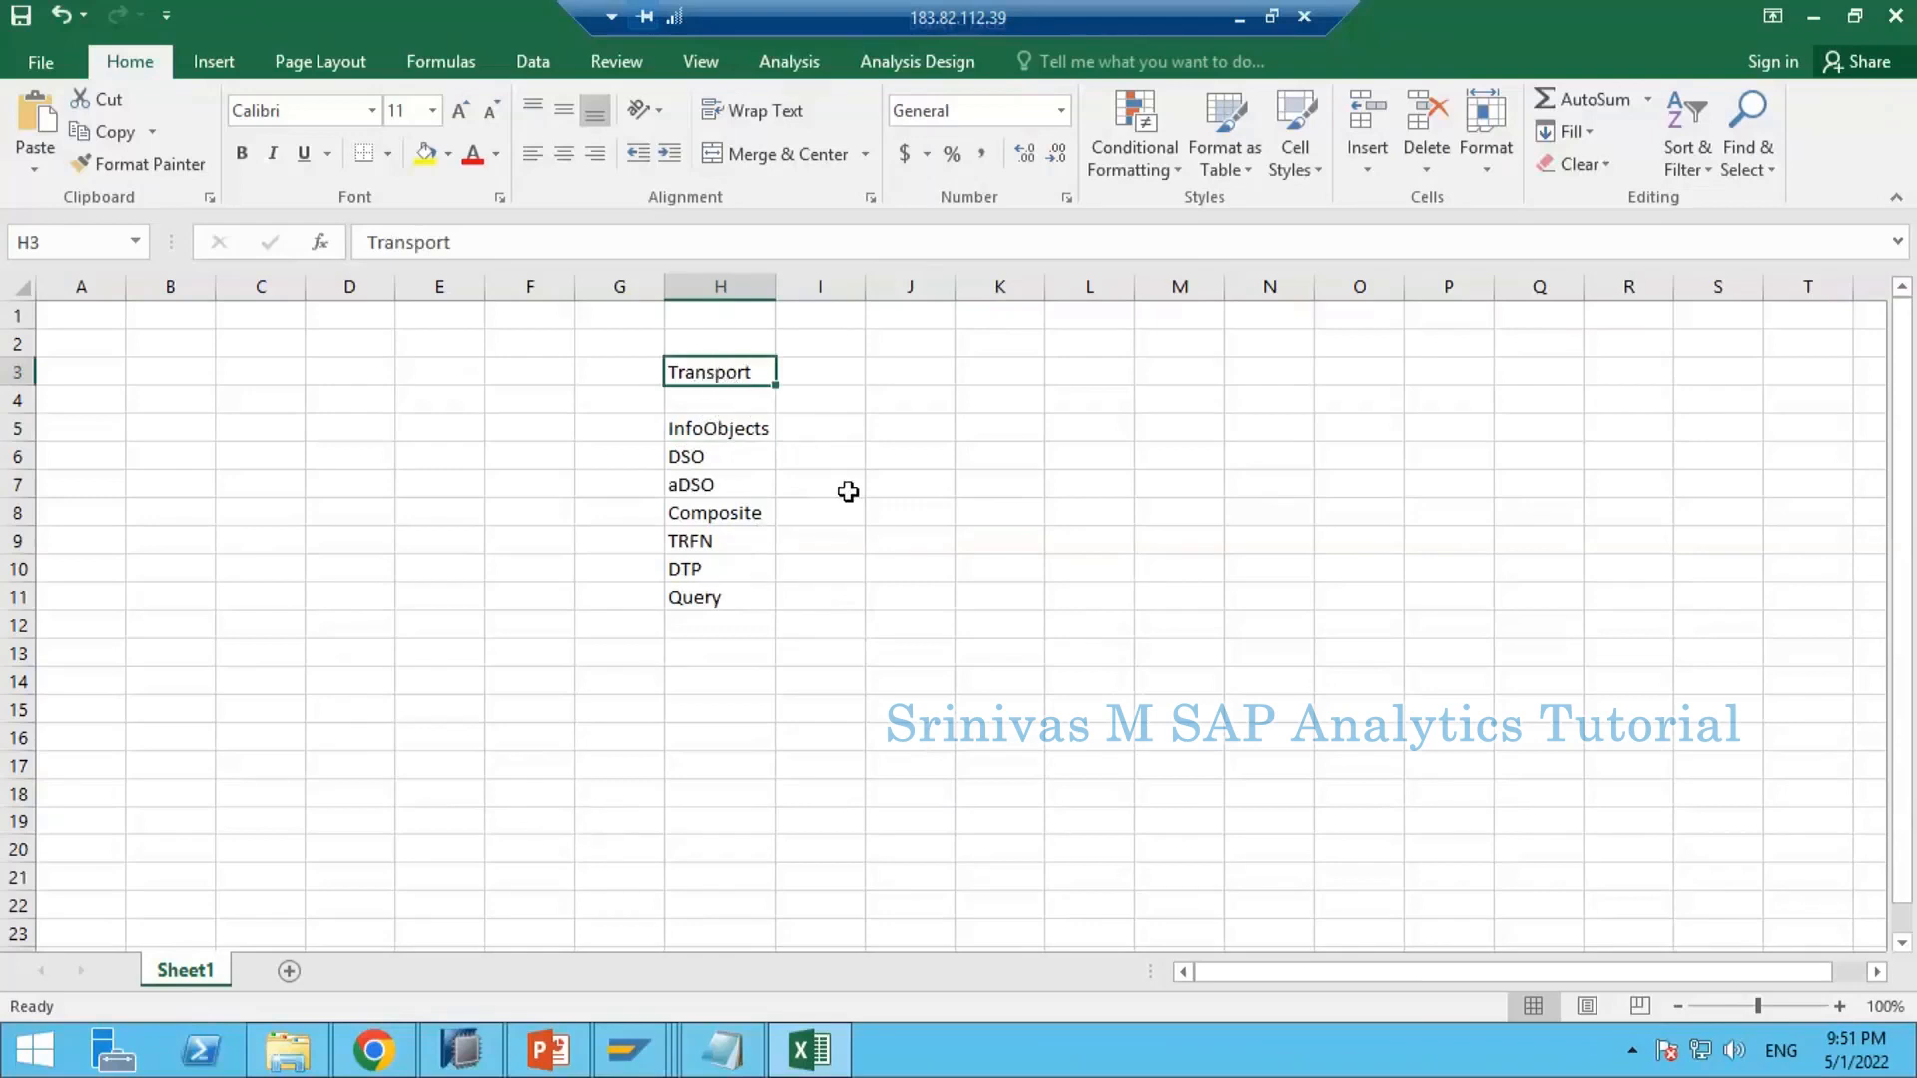
{"action": "left_click", "coordinate": [926, 441]}
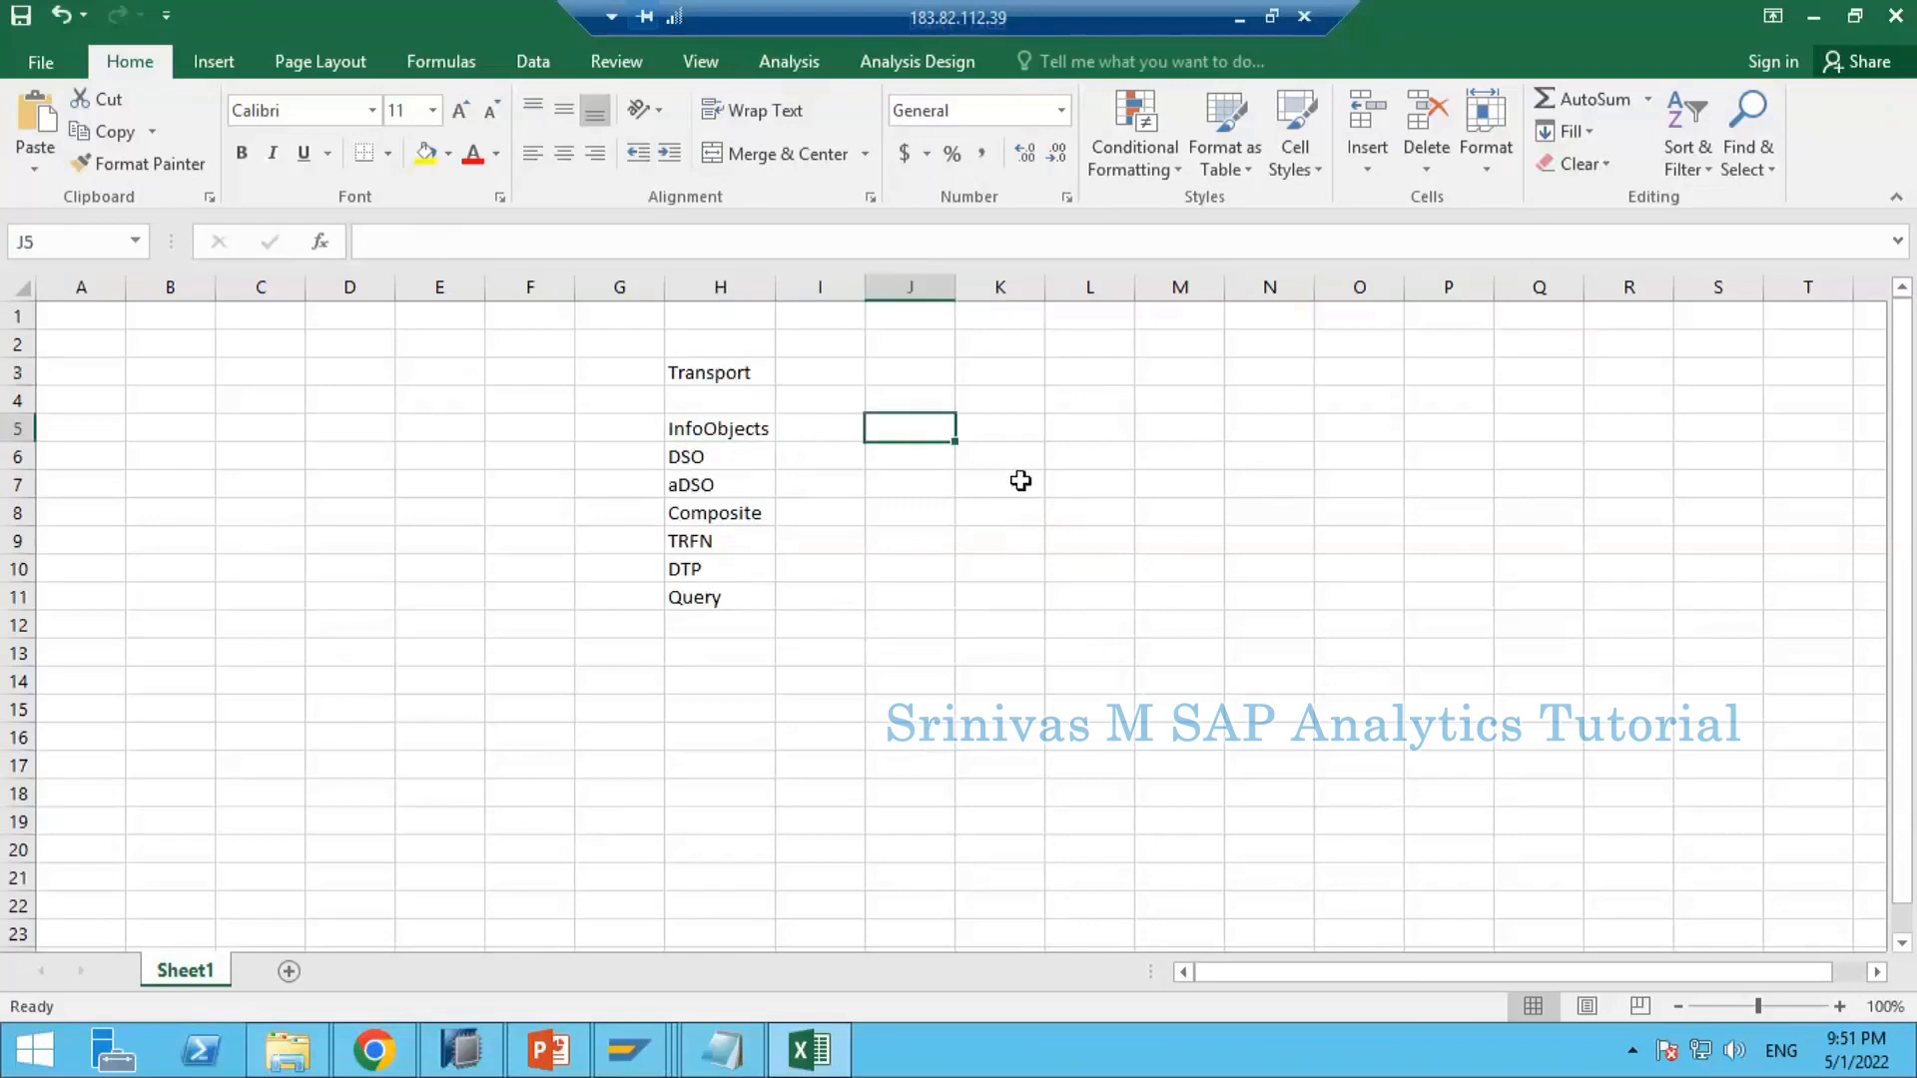
Step: Enter the label "Sales" in cell K7
{"action": "left_click", "coordinate": [1026, 486]}
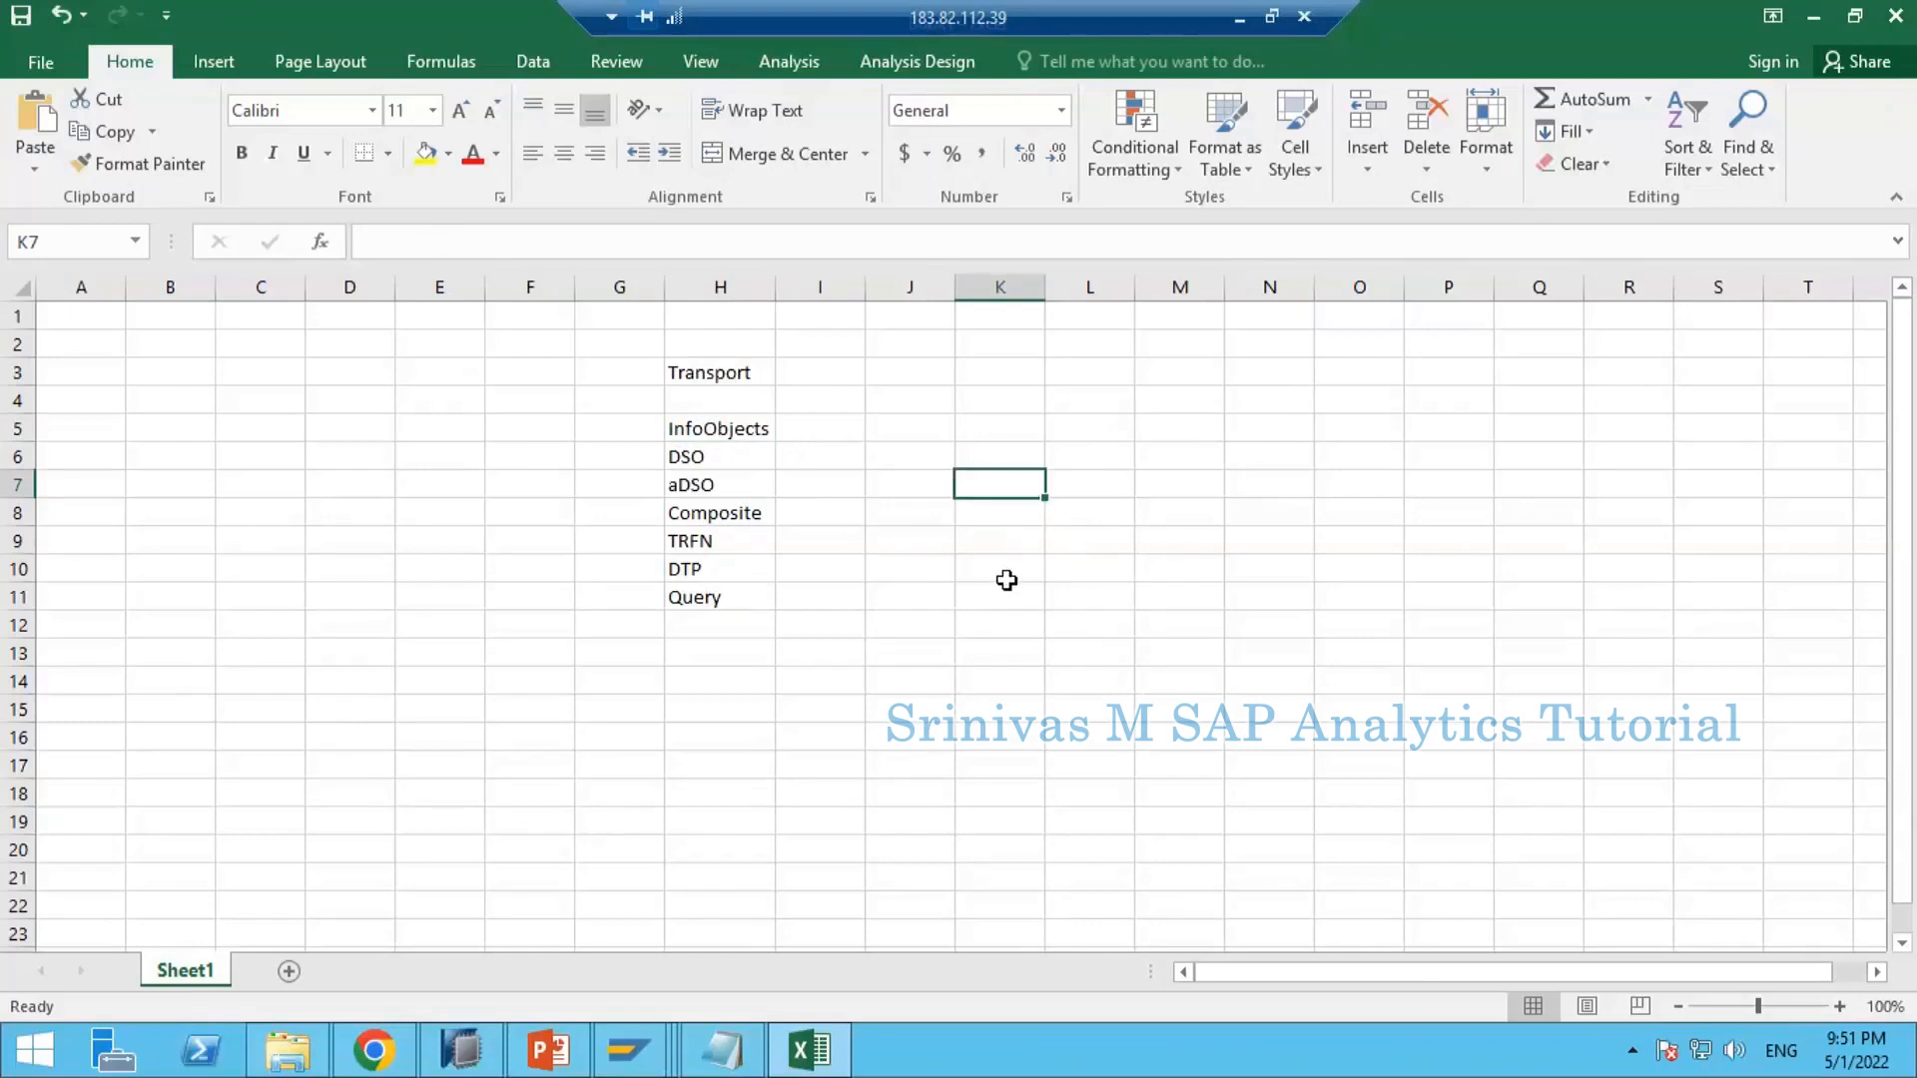
{"action": "type", "text": "Sales"}
{"action": "key", "text": "Return"}
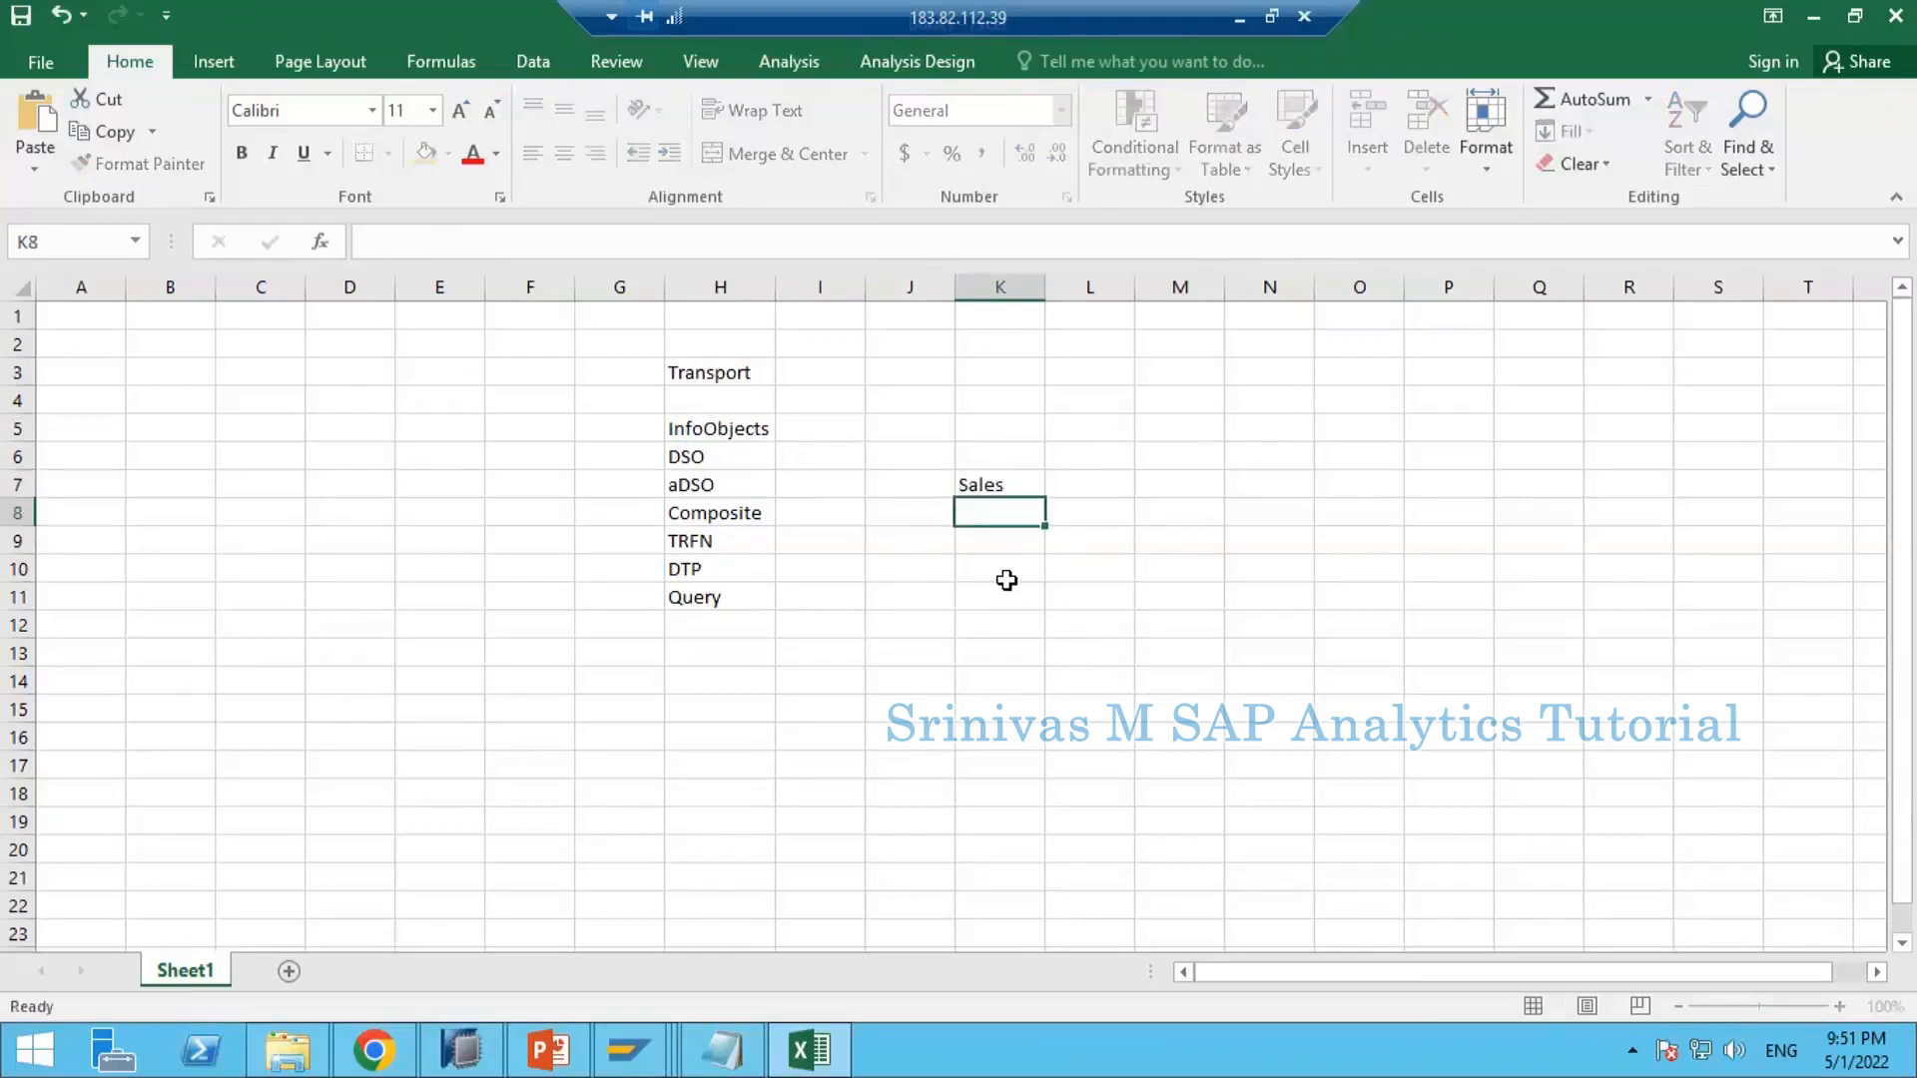
{"action": "key", "text": "Return"}
Step: List IOBJ, DSO, CP and Report in cells K10 to K13 below the Sales label
{"action": "left_click", "coordinate": [1006, 580]}
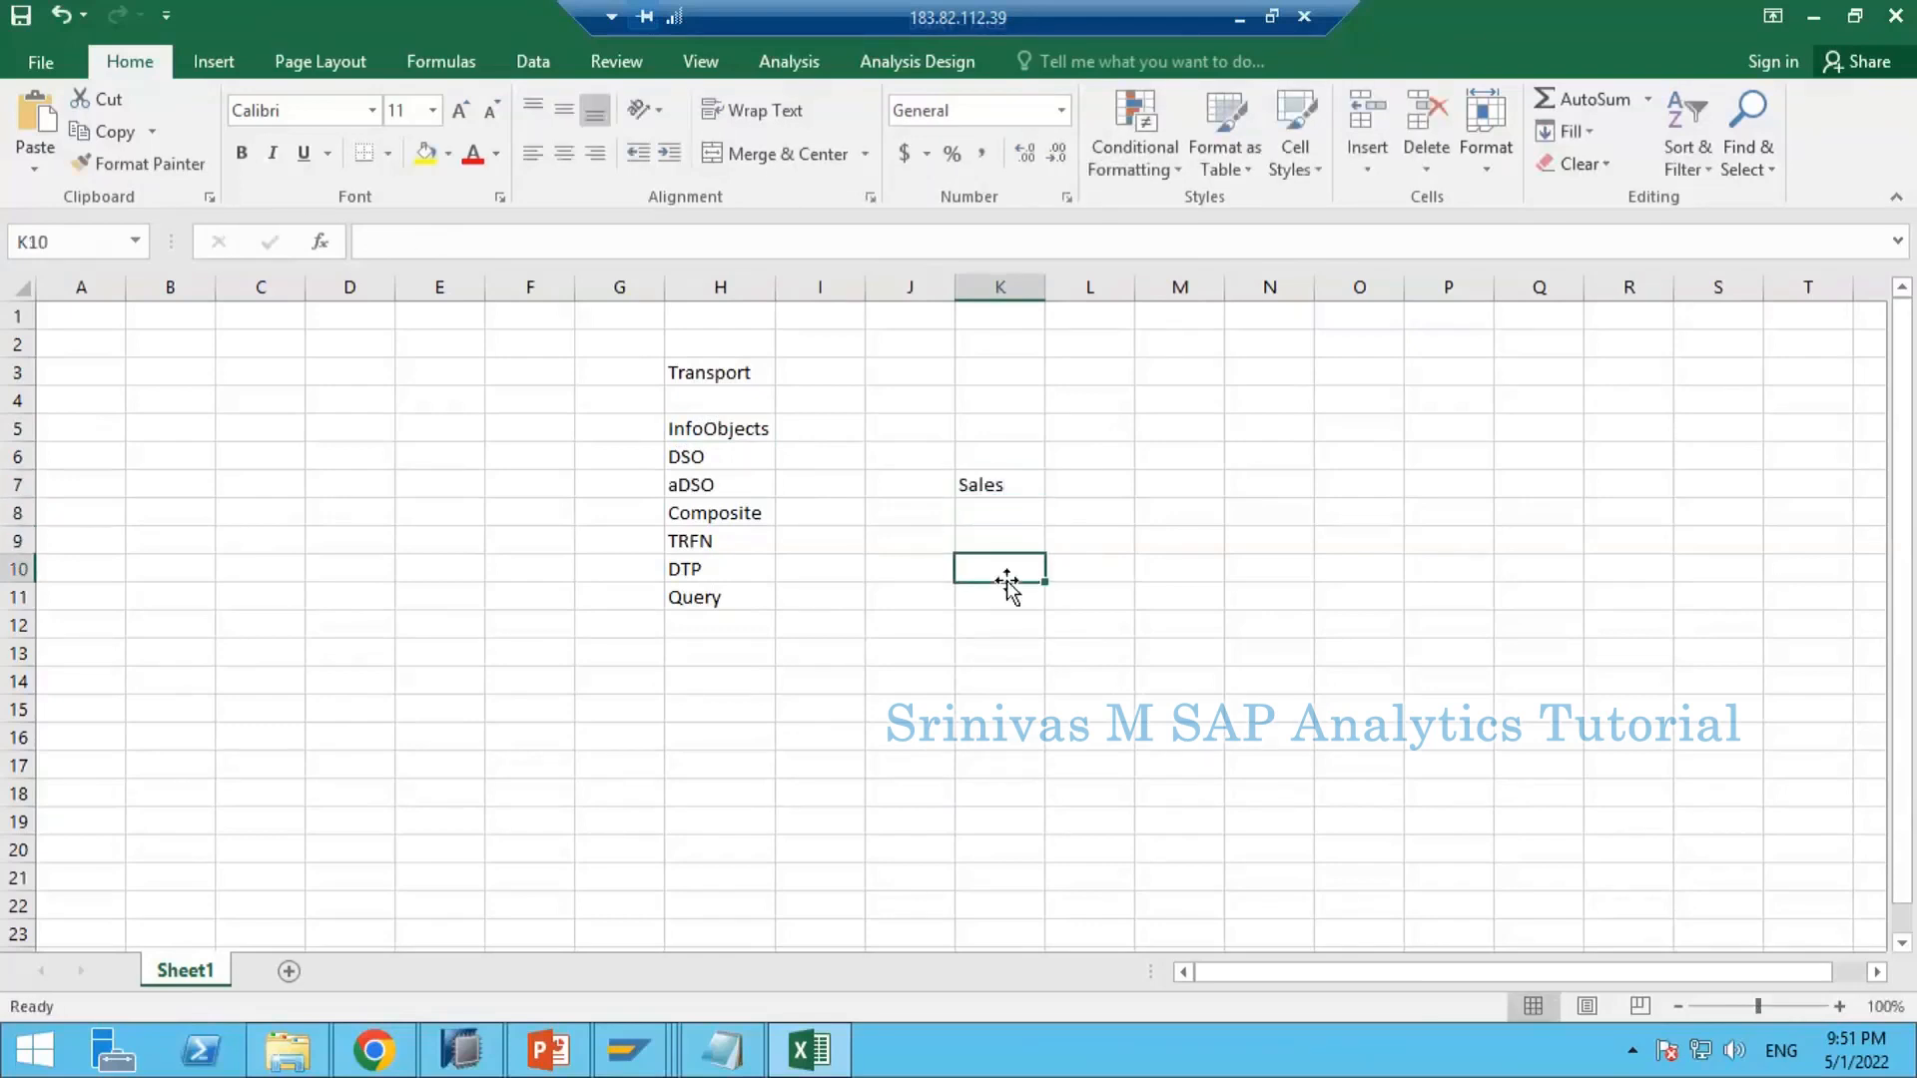
{"action": "type", "text": "IOBJ"}
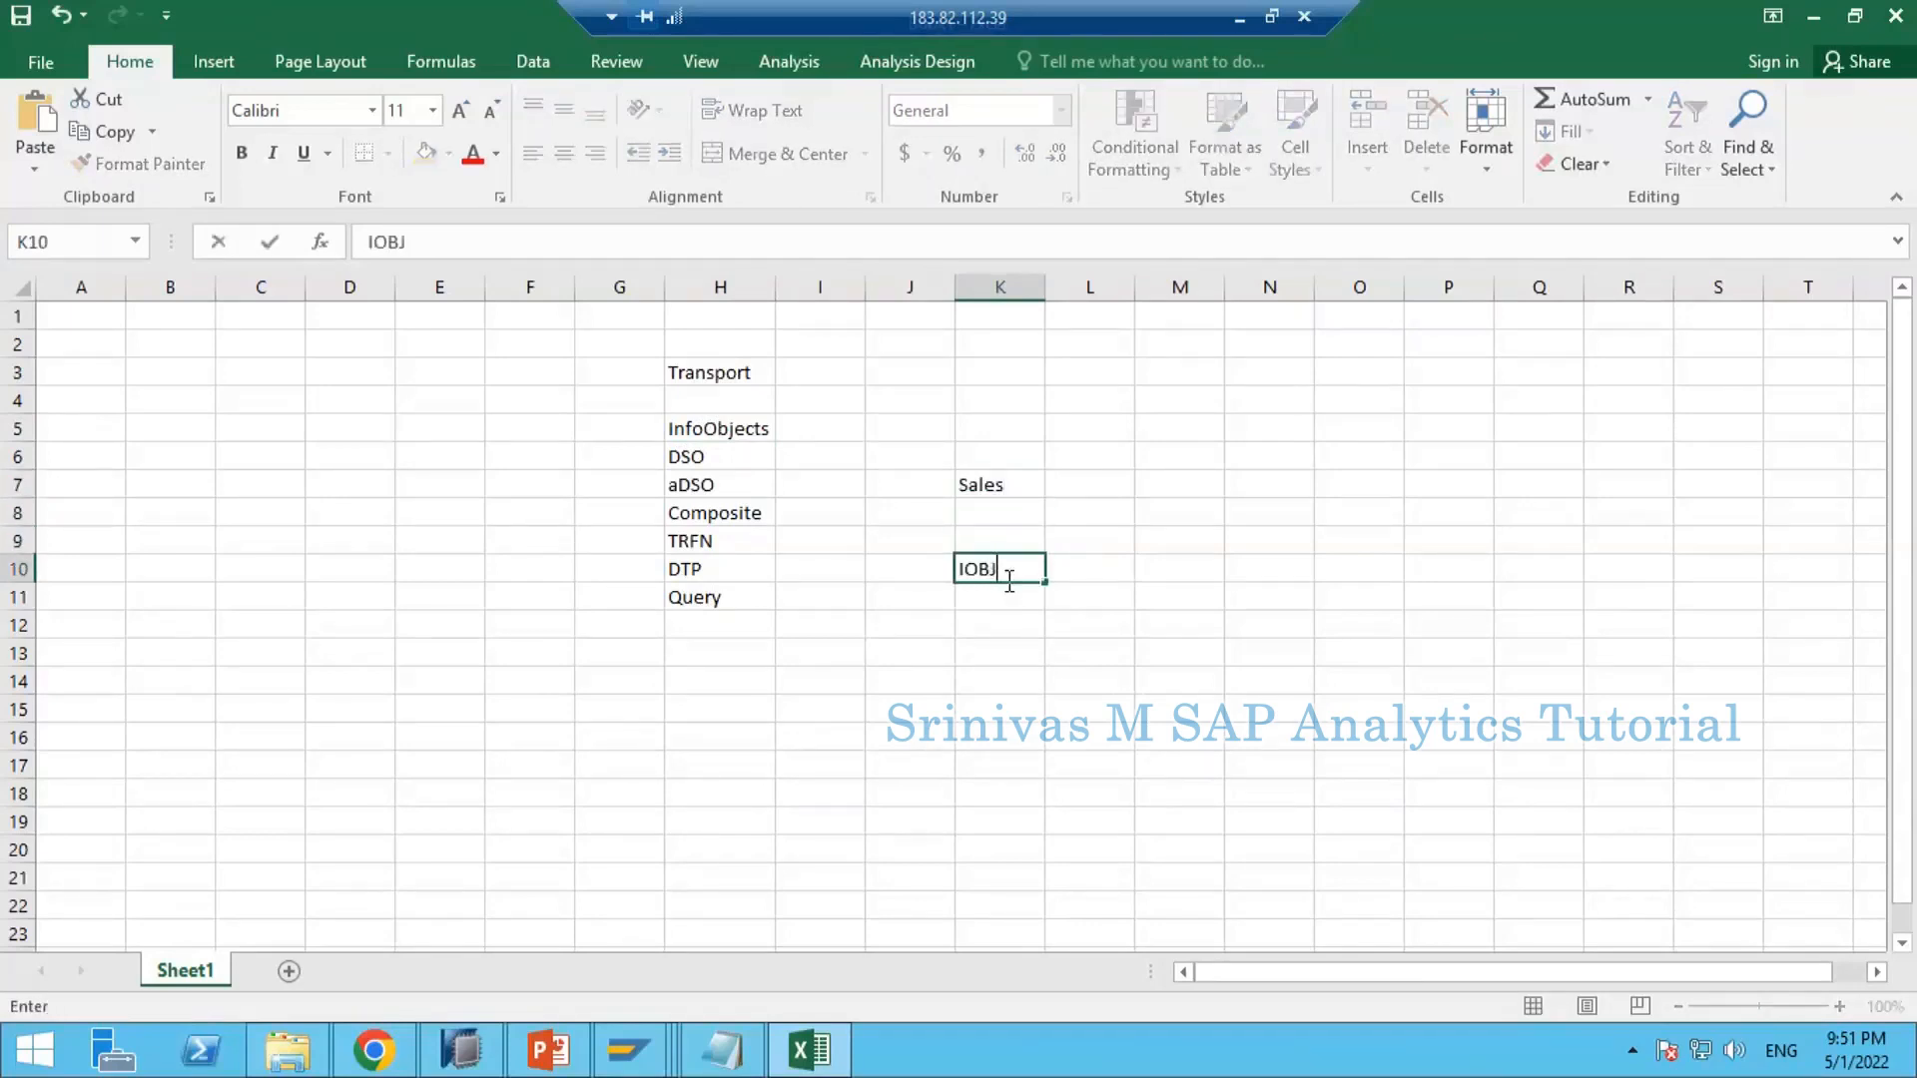
{"action": "key", "text": "Return"}
{"action": "type", "text": "DSO"}
{"action": "key", "text": "Return"}
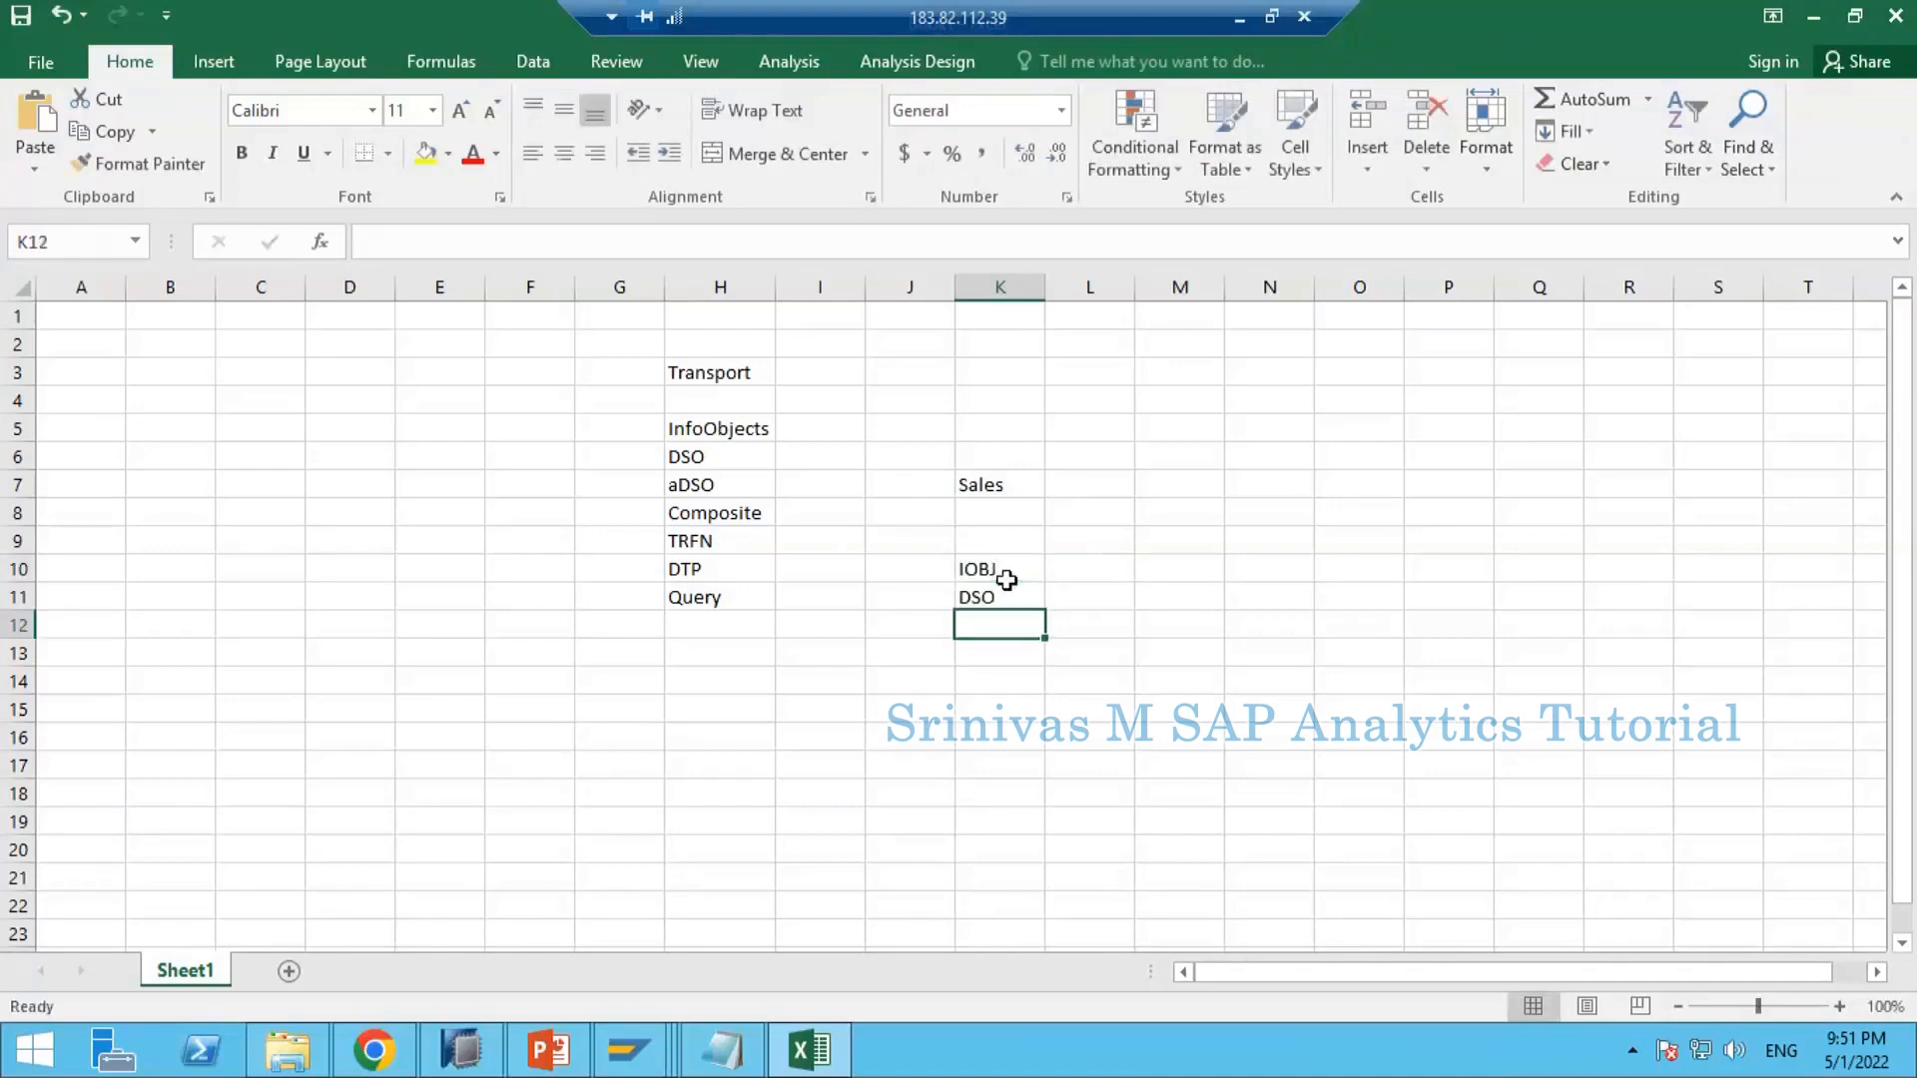
{"action": "type", "text": "CP"}
{"action": "key", "text": "Return"}
{"action": "type", "text": "R"}
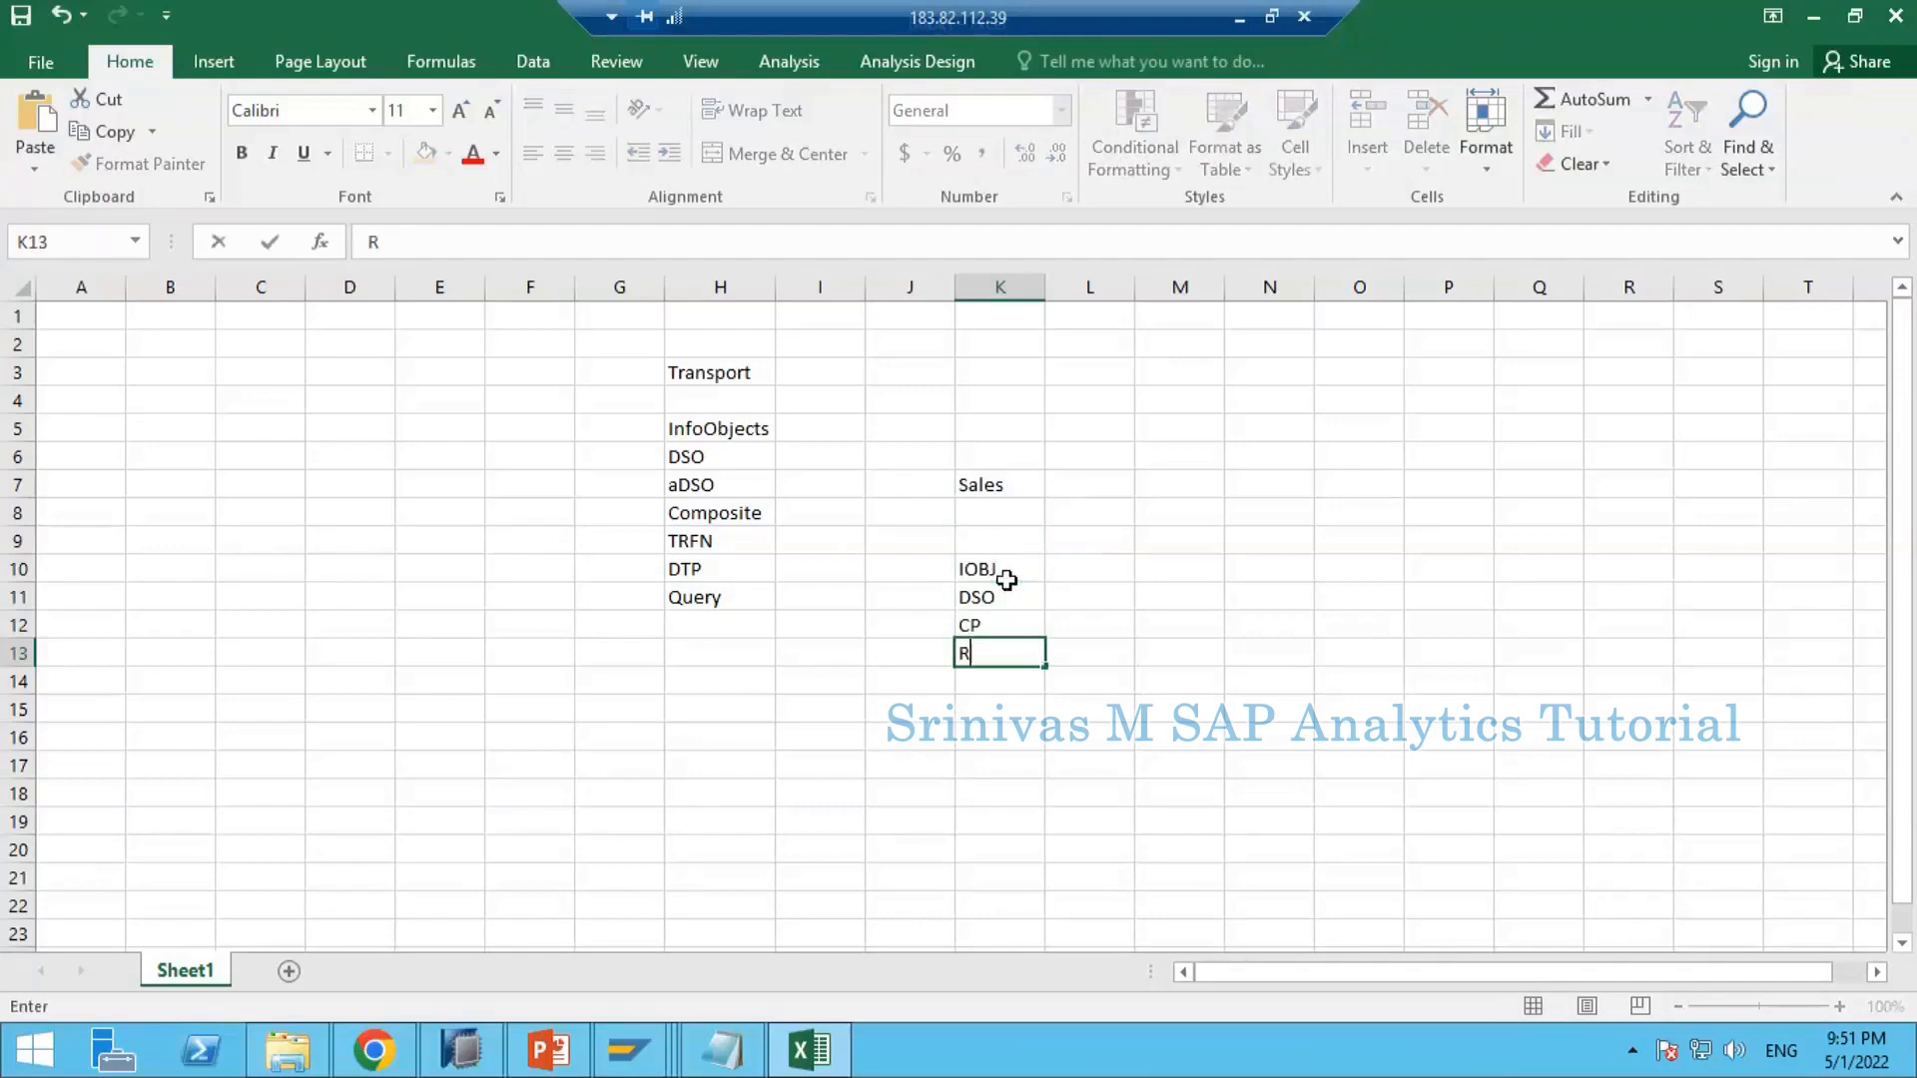
{"action": "type", "text": "eport"}
{"action": "key", "text": "Return"}
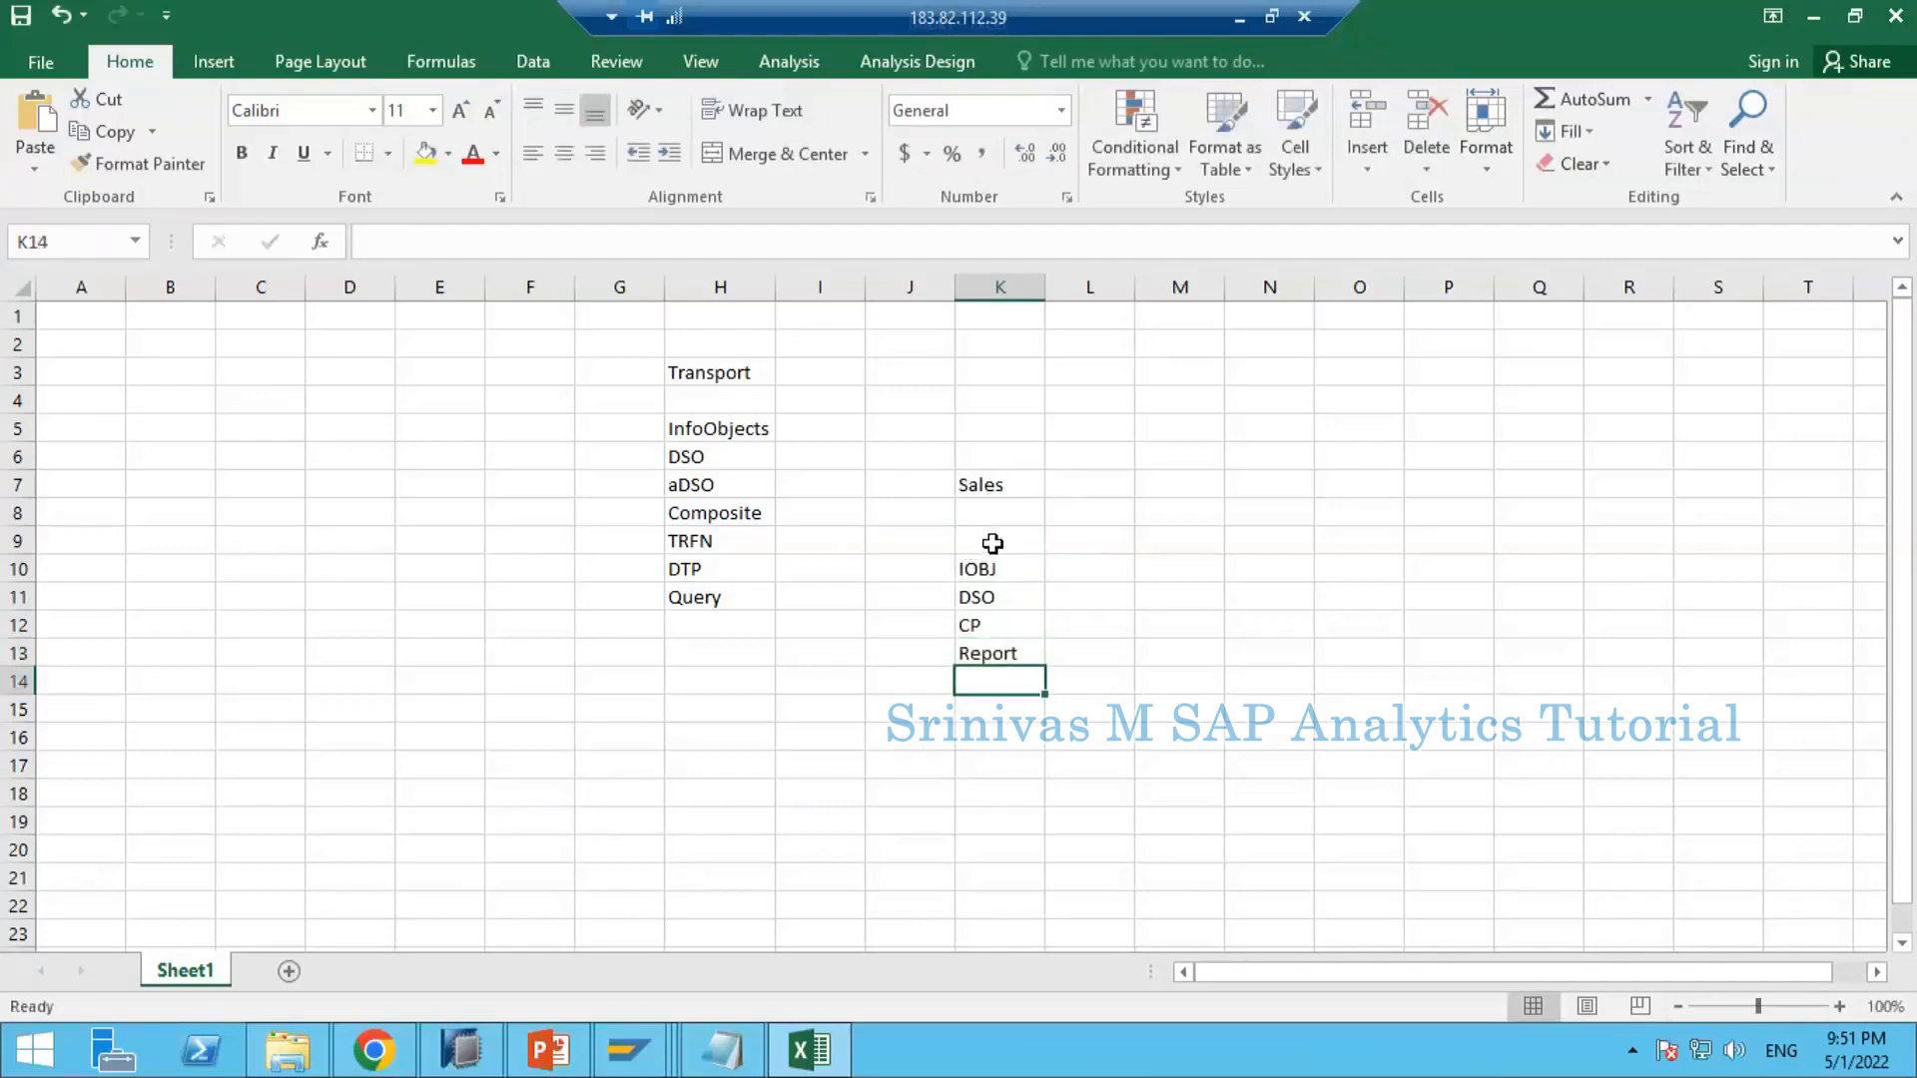
Step: Enter "Dev" in cell K6, directly above the Sales label
{"action": "left_click_drag", "start_coordinate": [992, 543], "coordinate": [979, 711]}
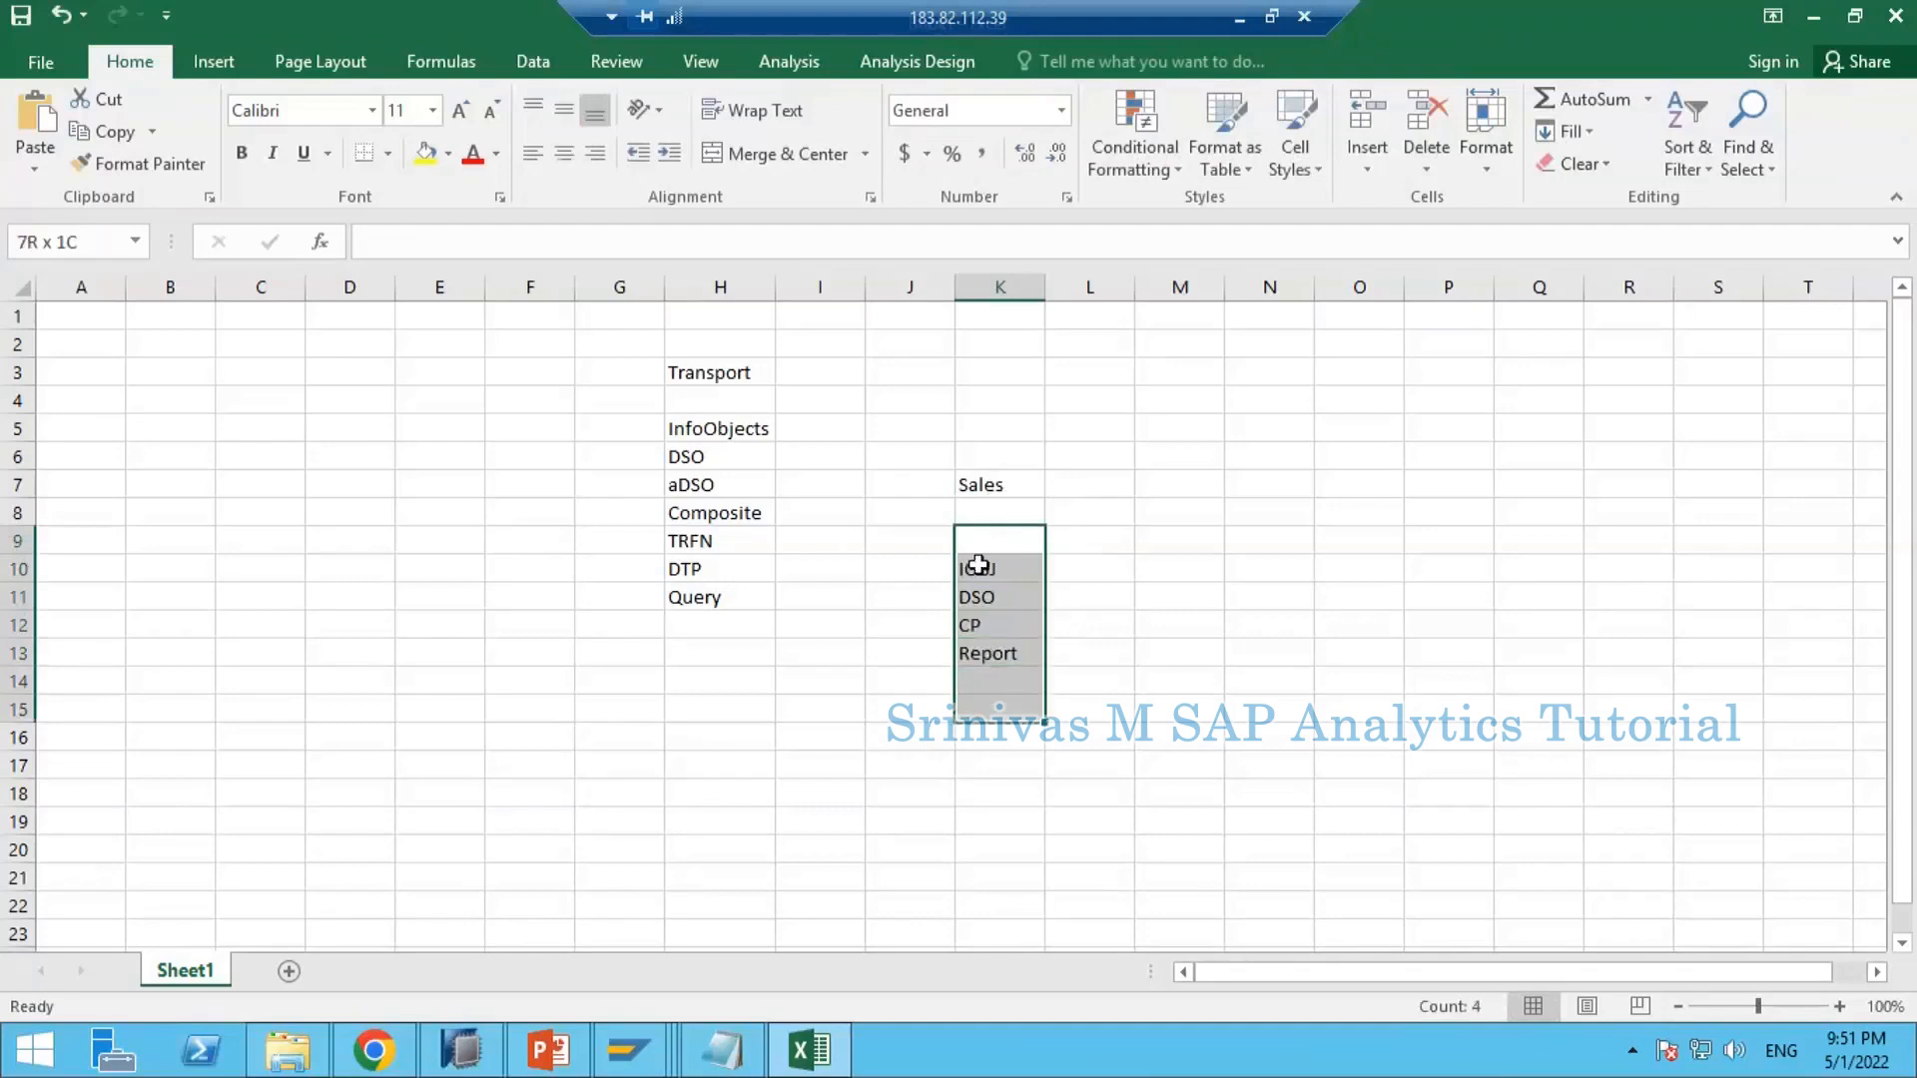
{"action": "left_click", "coordinate": [979, 462]}
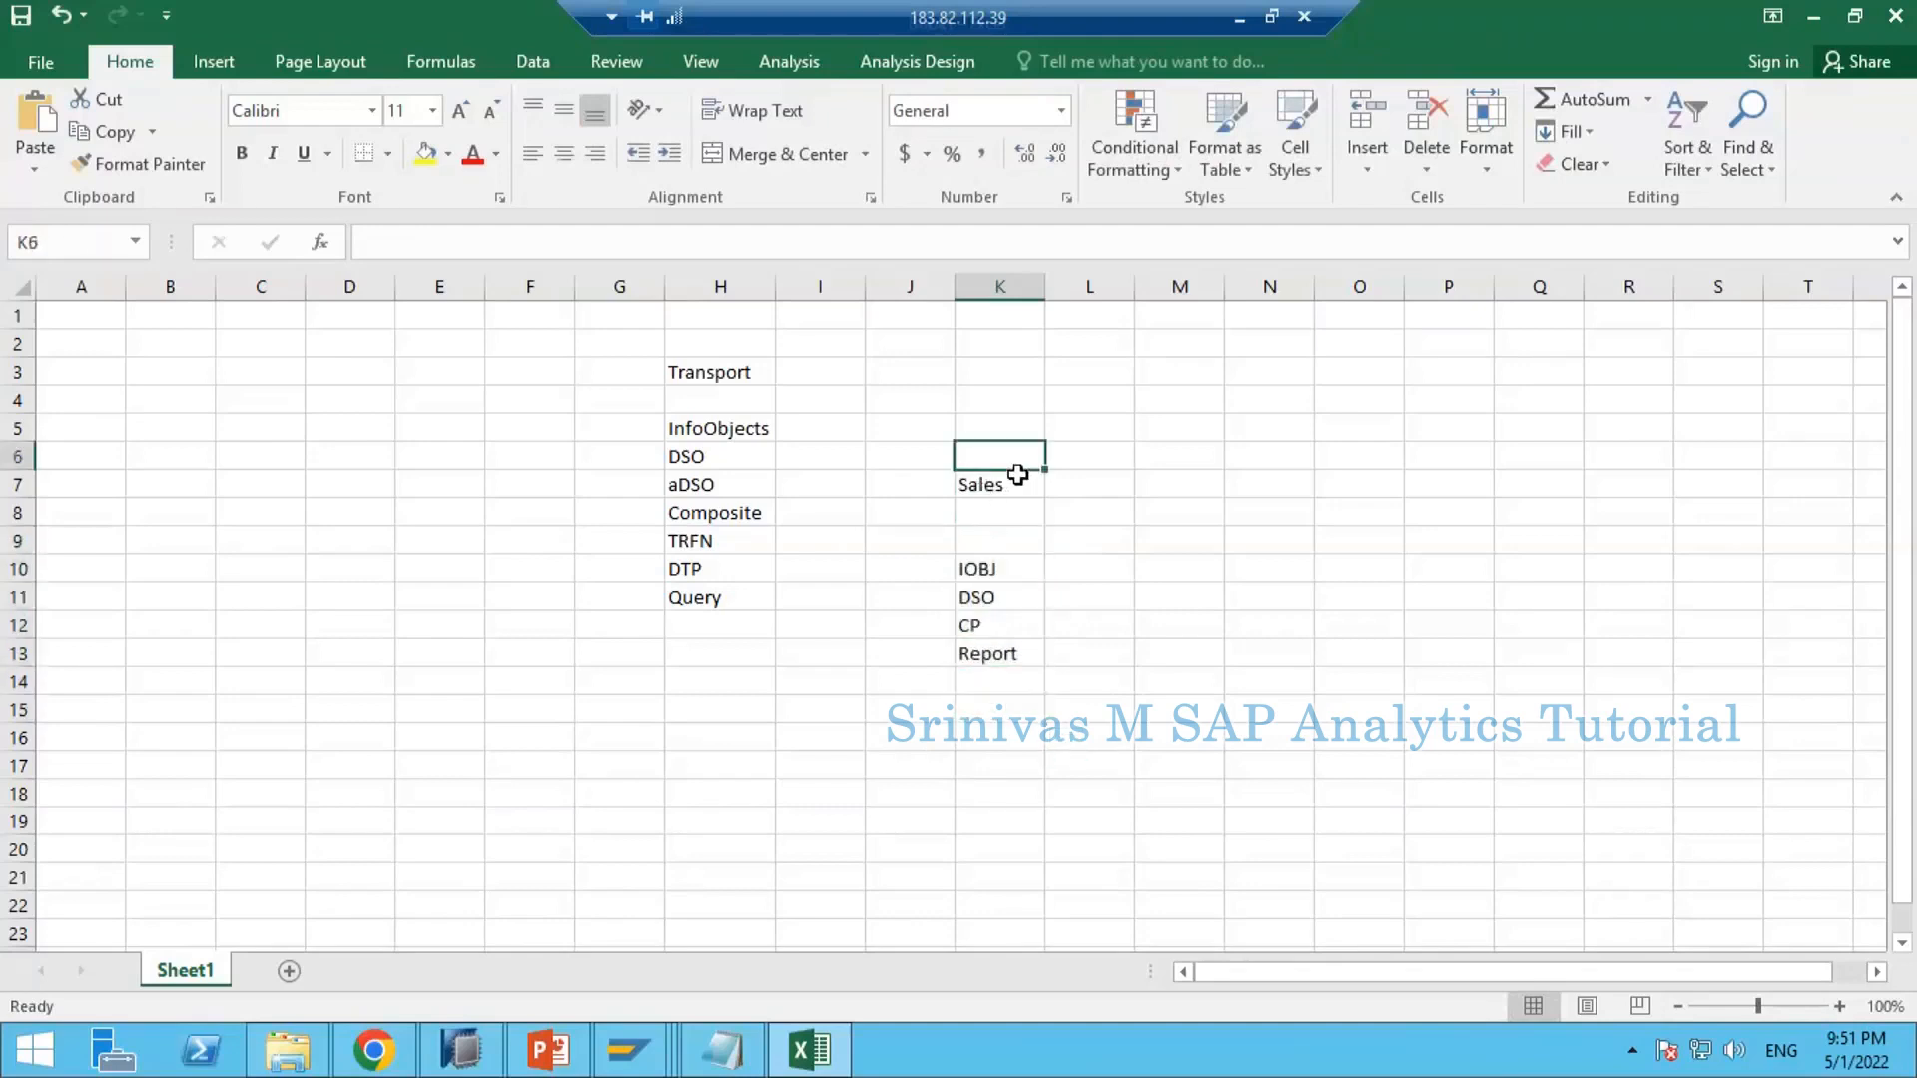
{"action": "type", "text": "Dev"}
{"action": "key", "text": "Return"}
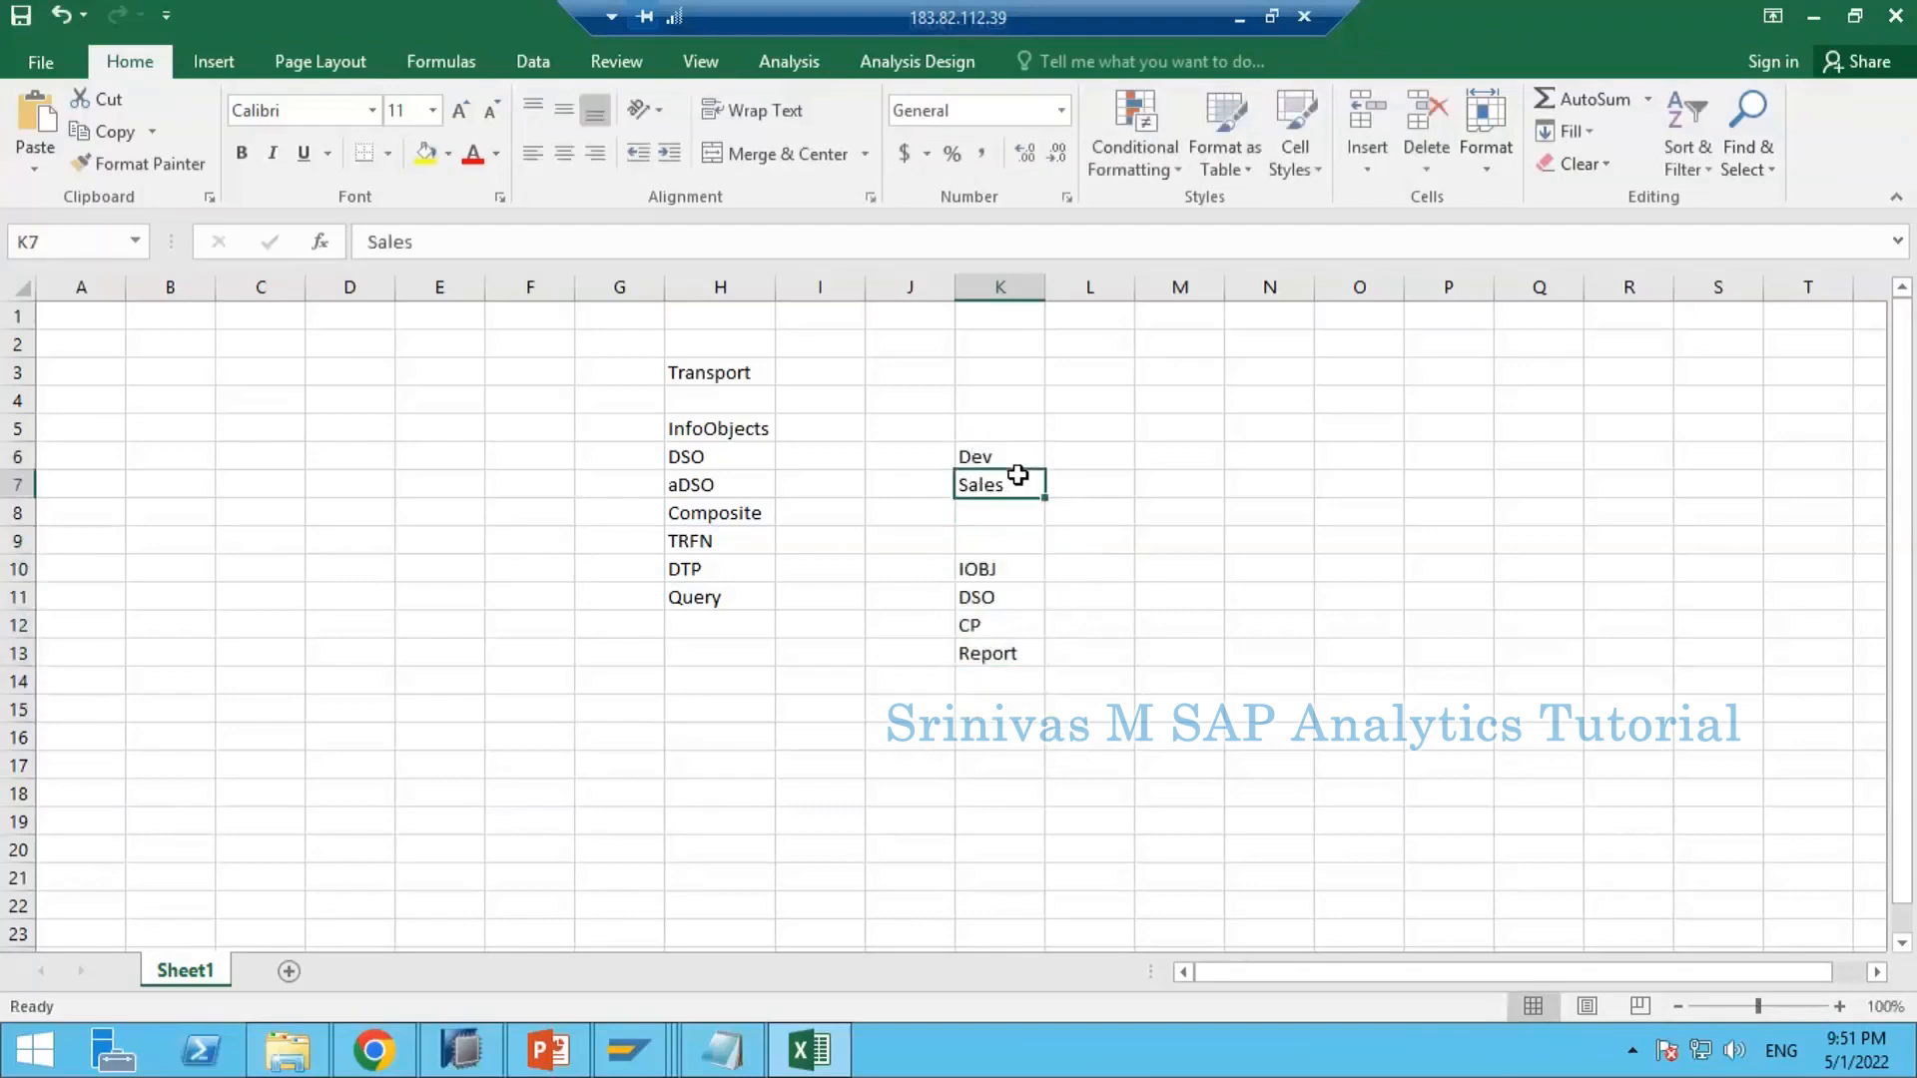
{"action": "left_click", "coordinate": [993, 427]}
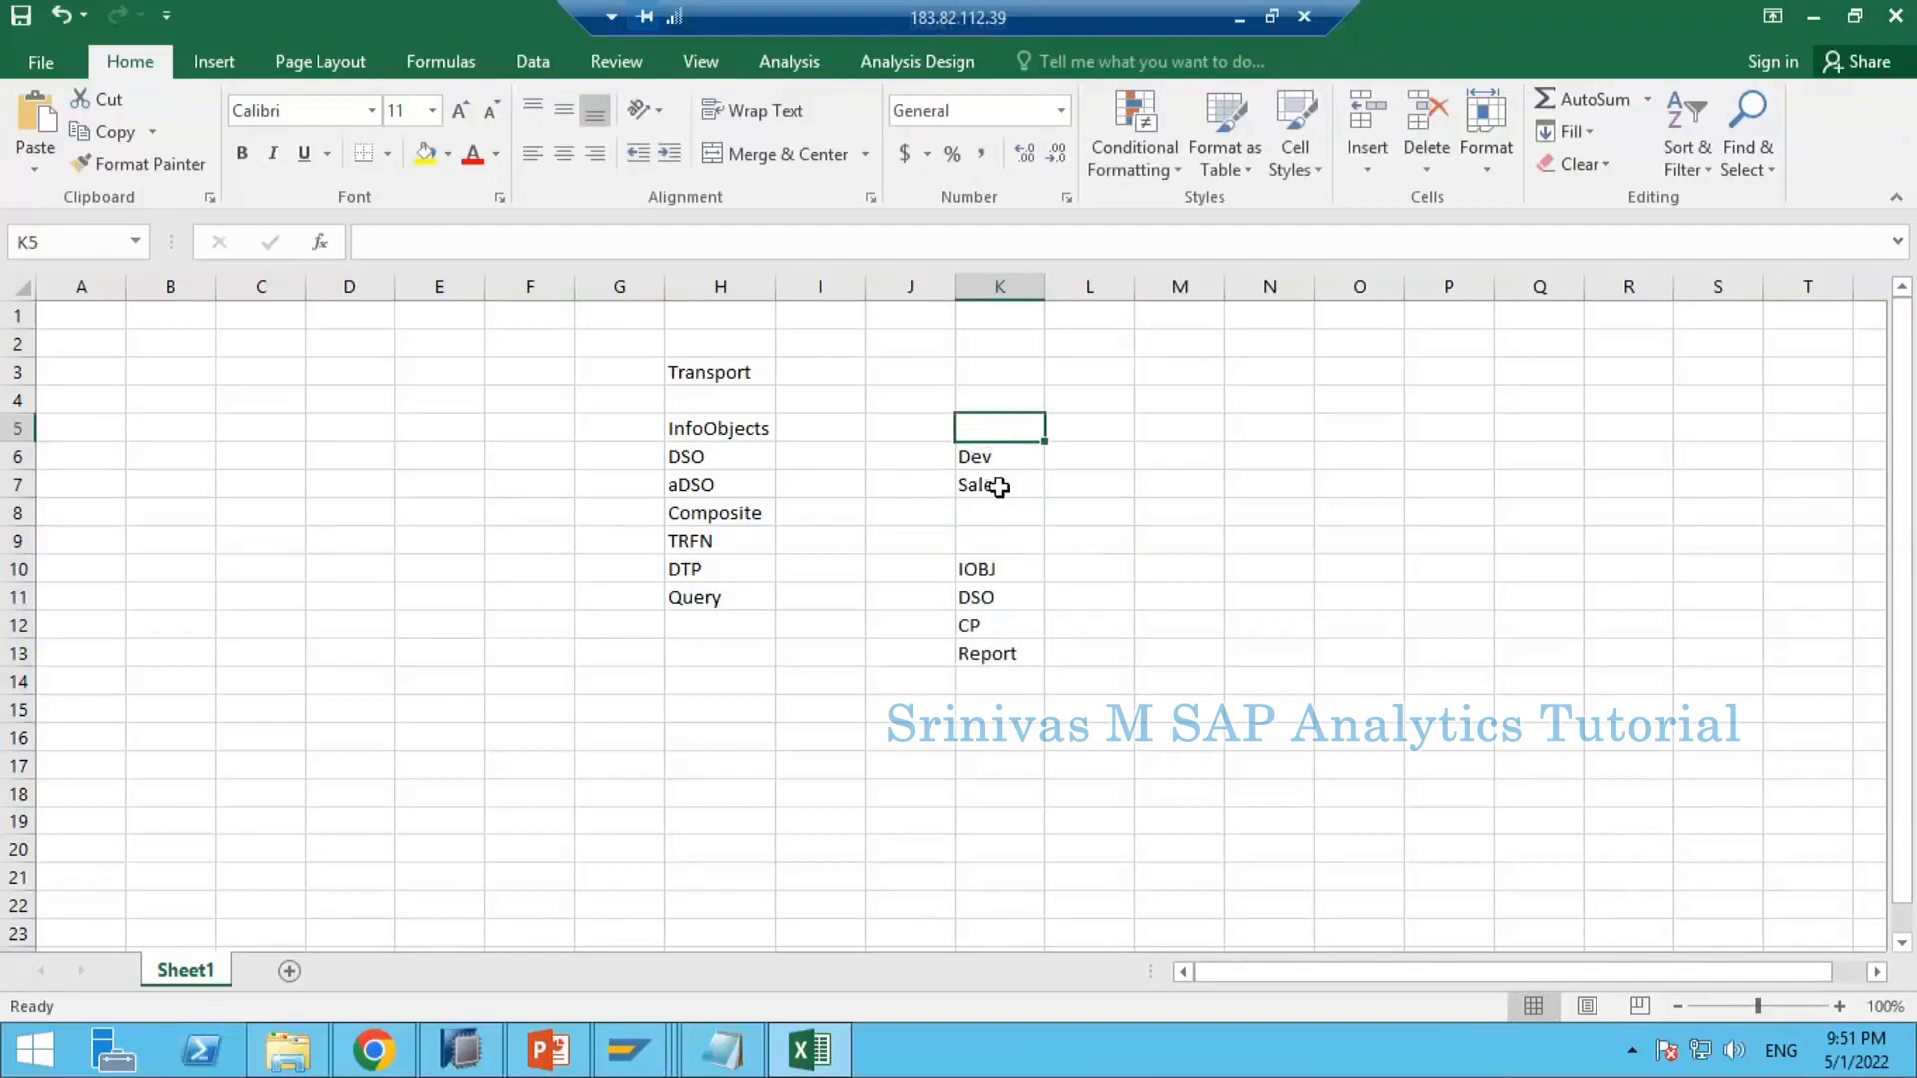
{"action": "left_click_drag", "start_coordinate": [998, 539], "coordinate": [999, 672]}
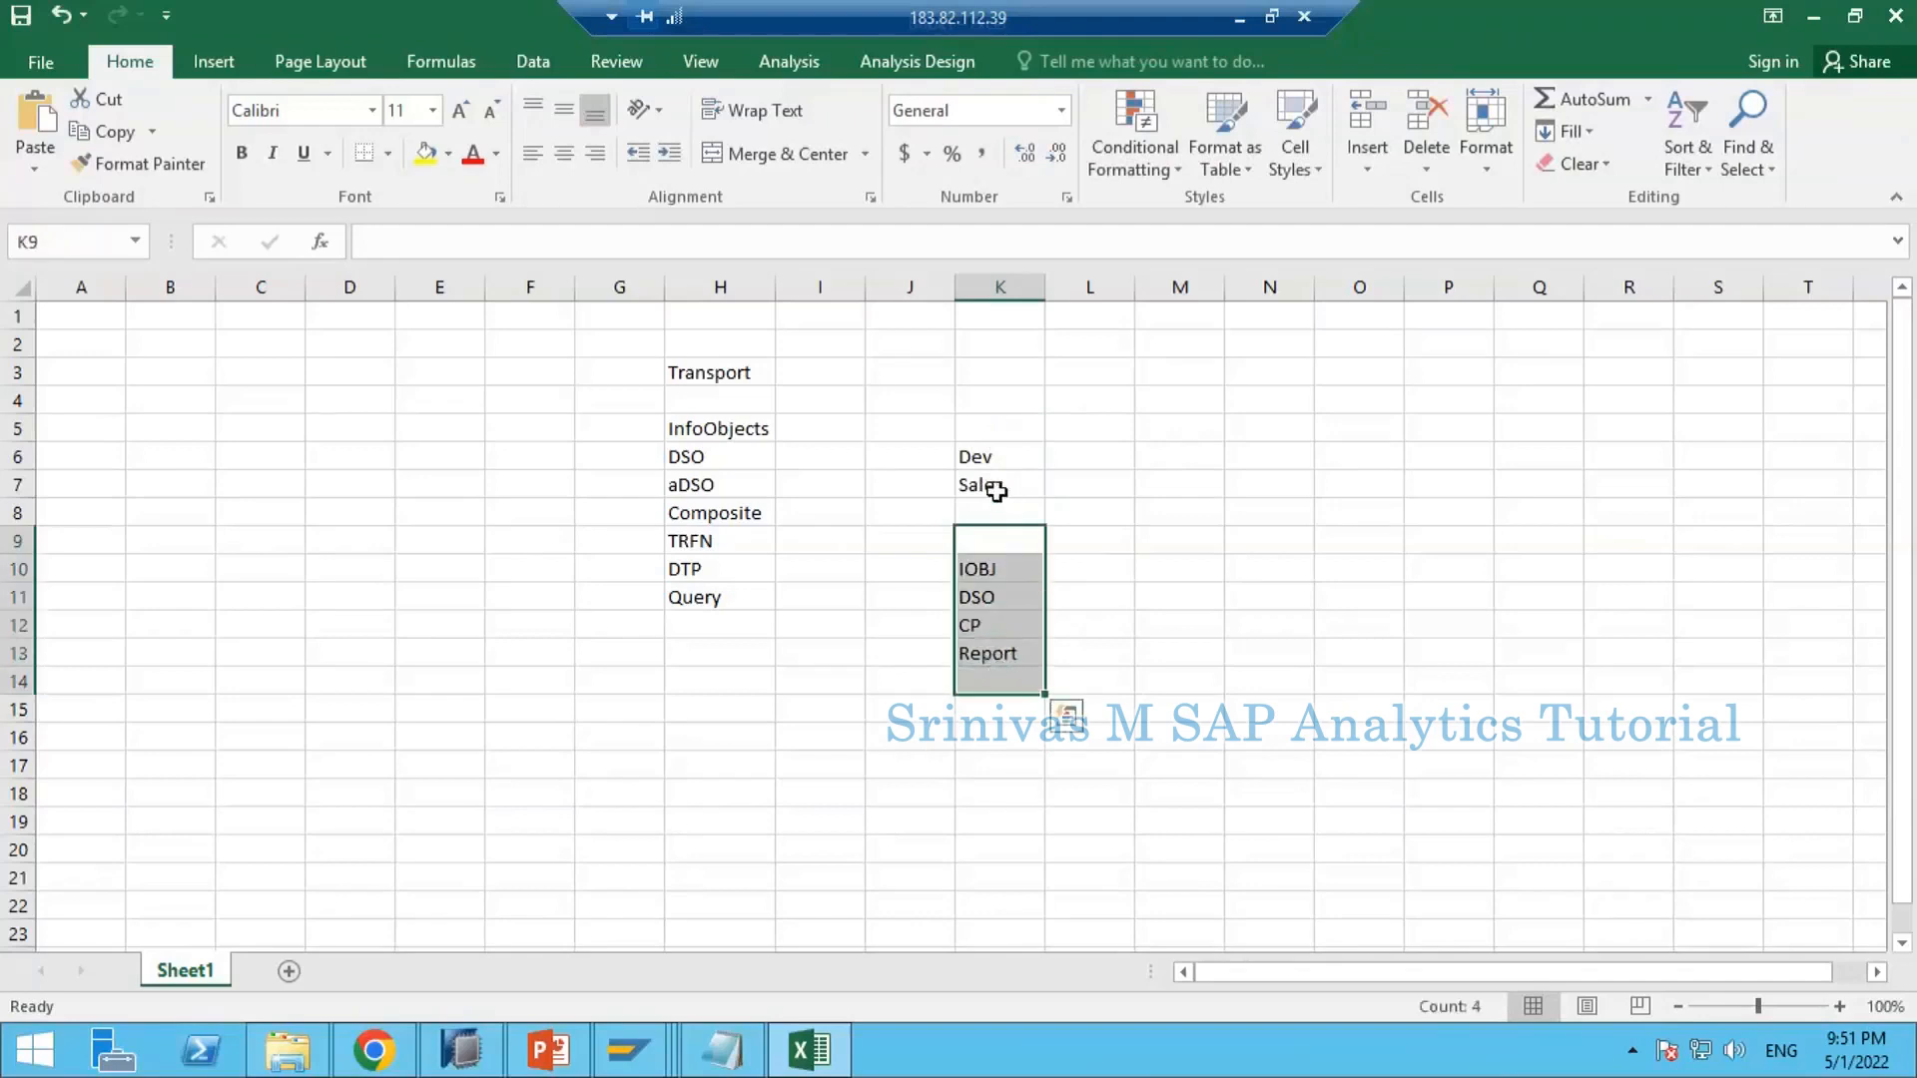
{"action": "left_click_drag", "start_coordinate": [997, 540], "coordinate": [988, 678]}
{"action": "left_click", "coordinate": [992, 656]}
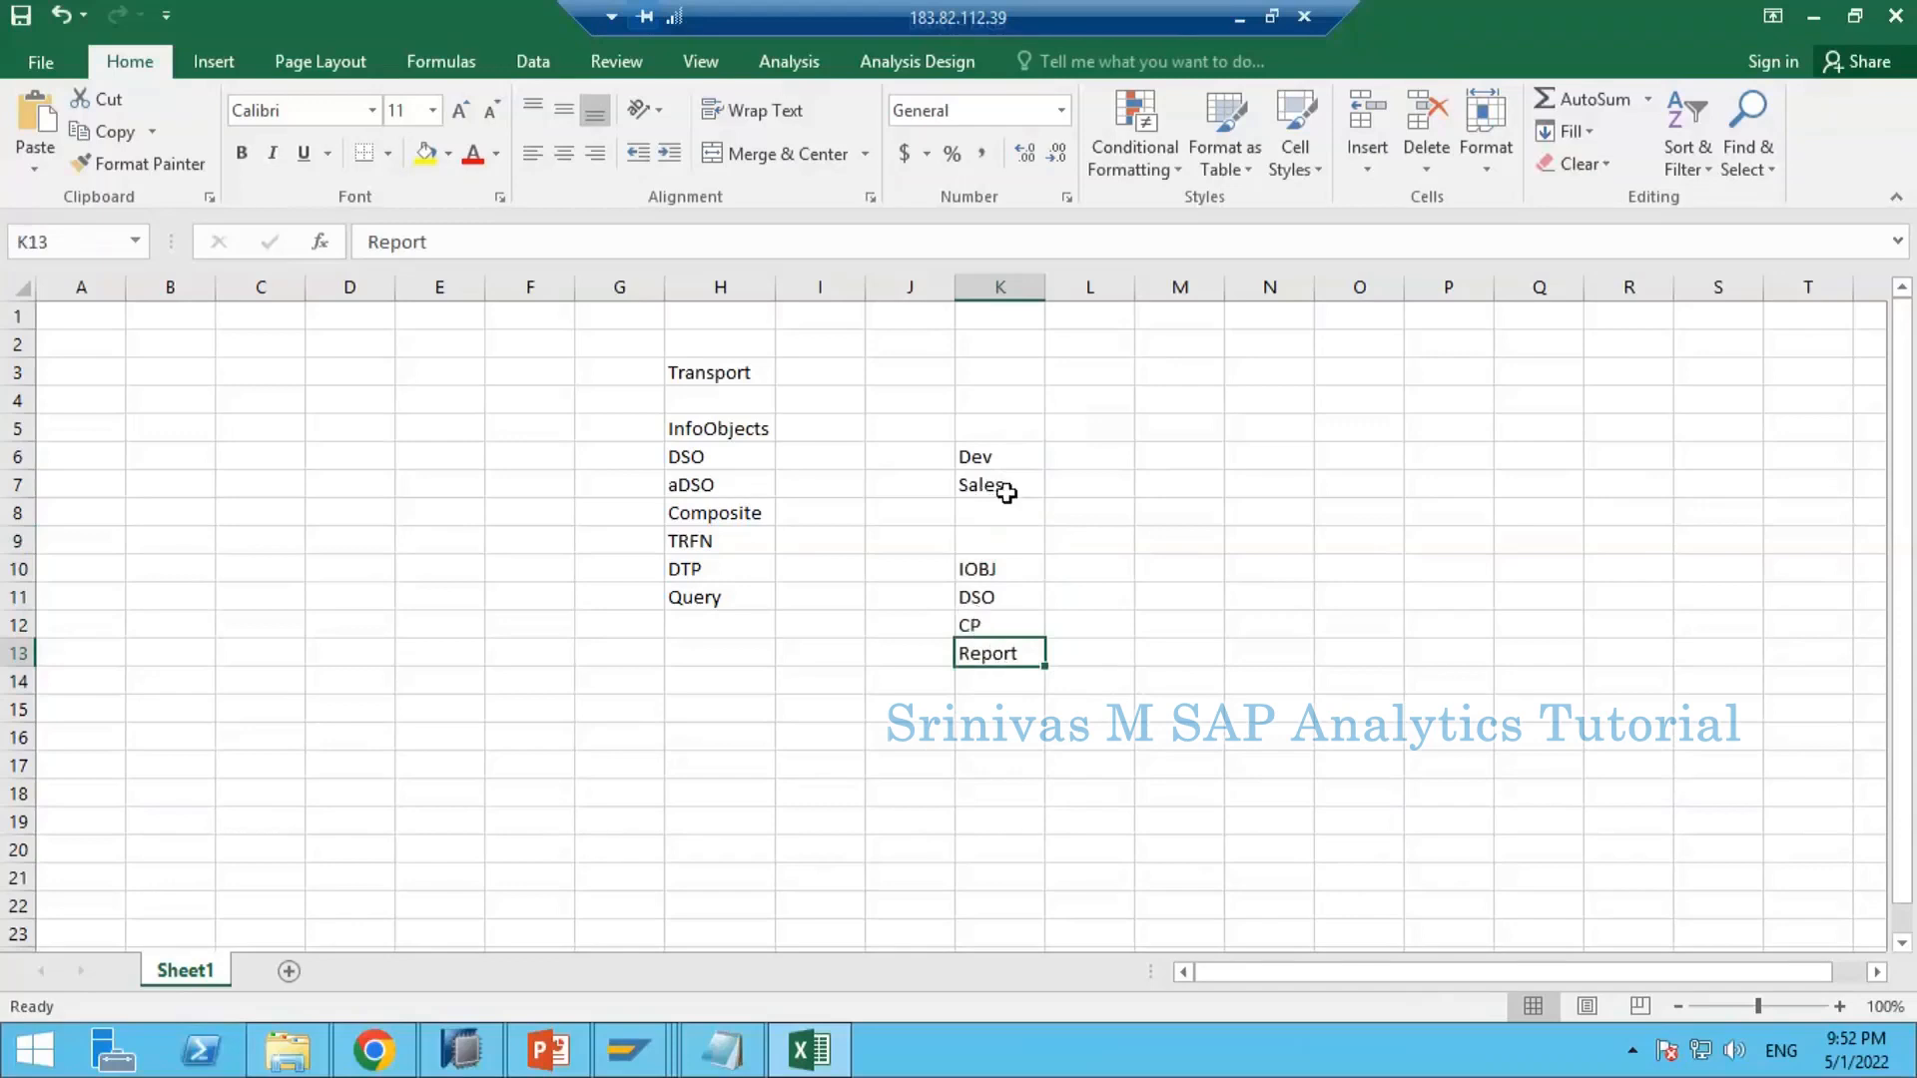
{"action": "left_click_drag", "start_coordinate": [999, 447], "coordinate": [984, 669]}
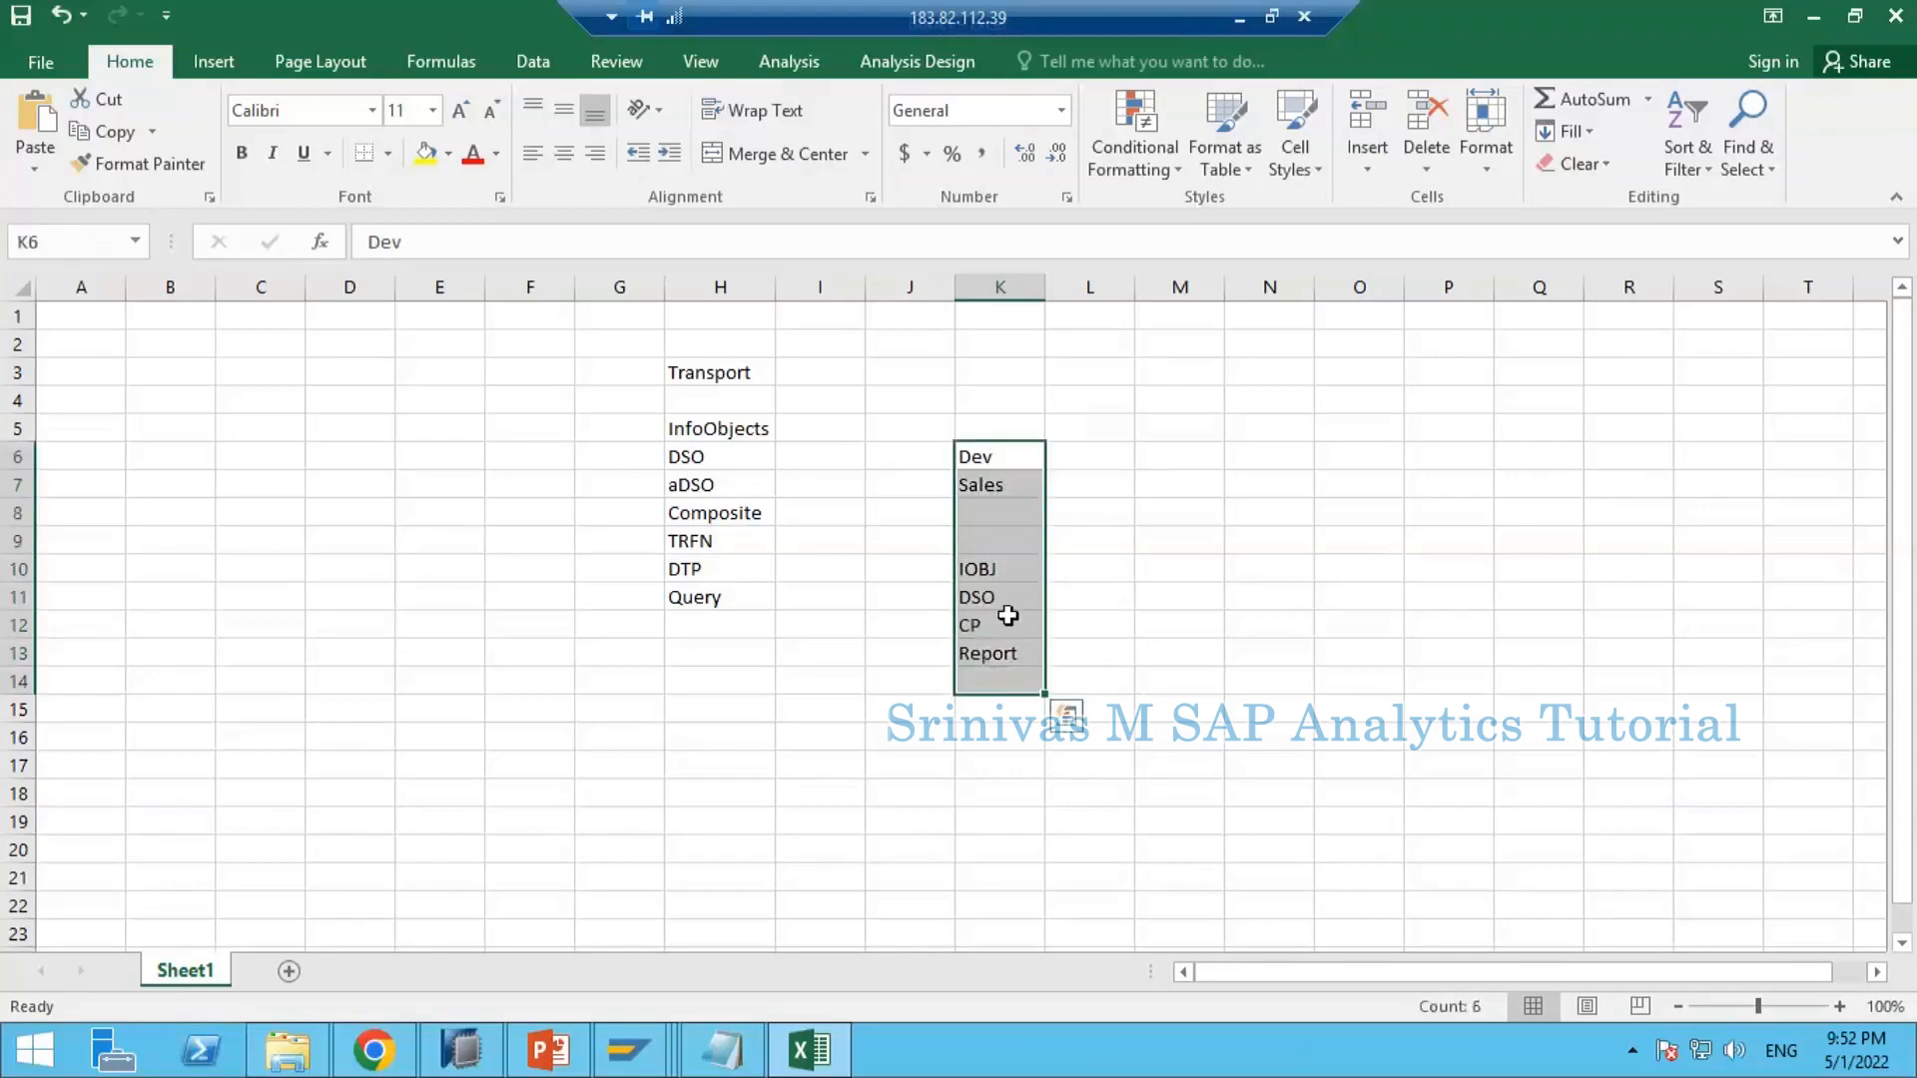
{"action": "left_click", "coordinate": [1001, 656]}
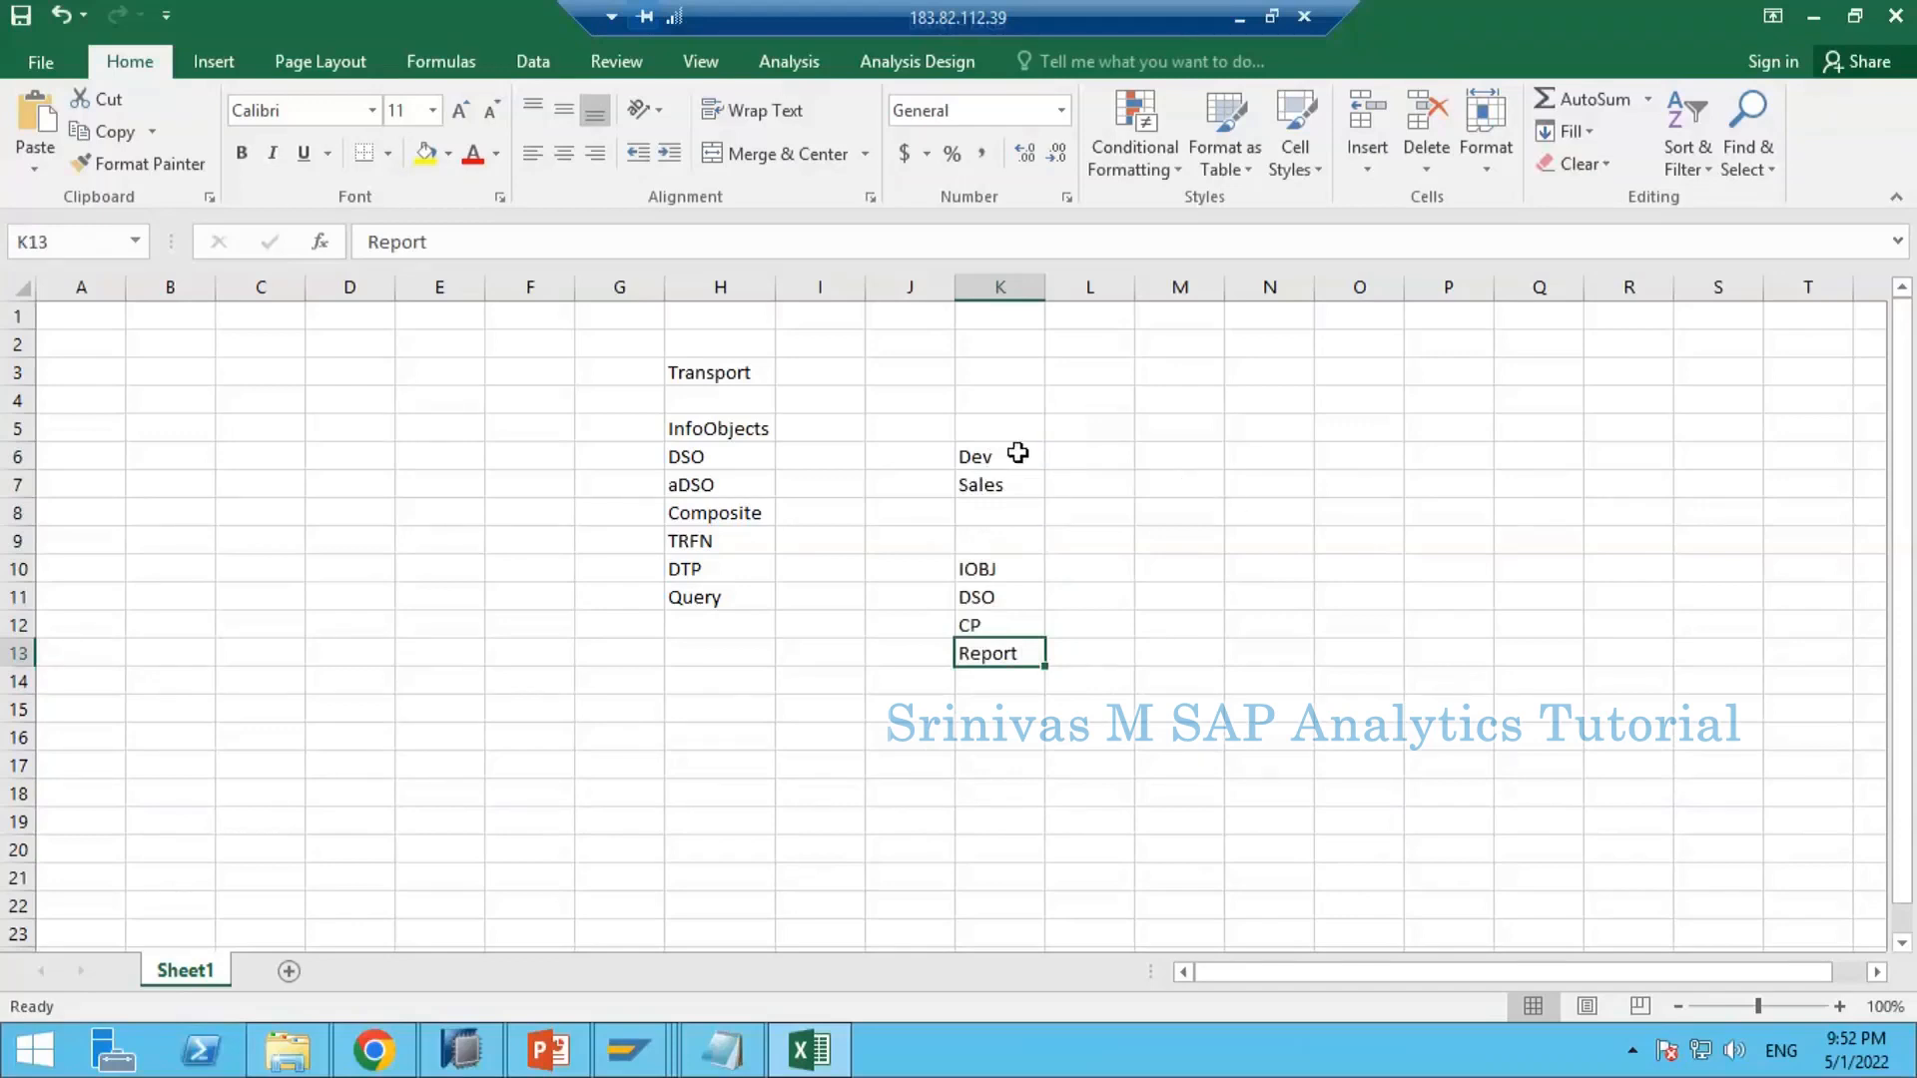
Step: Add the labels "Test" in M6 and "Production" in O6 alongside Dev, and widen column O to fit its text
{"action": "left_click", "coordinate": [983, 455]}
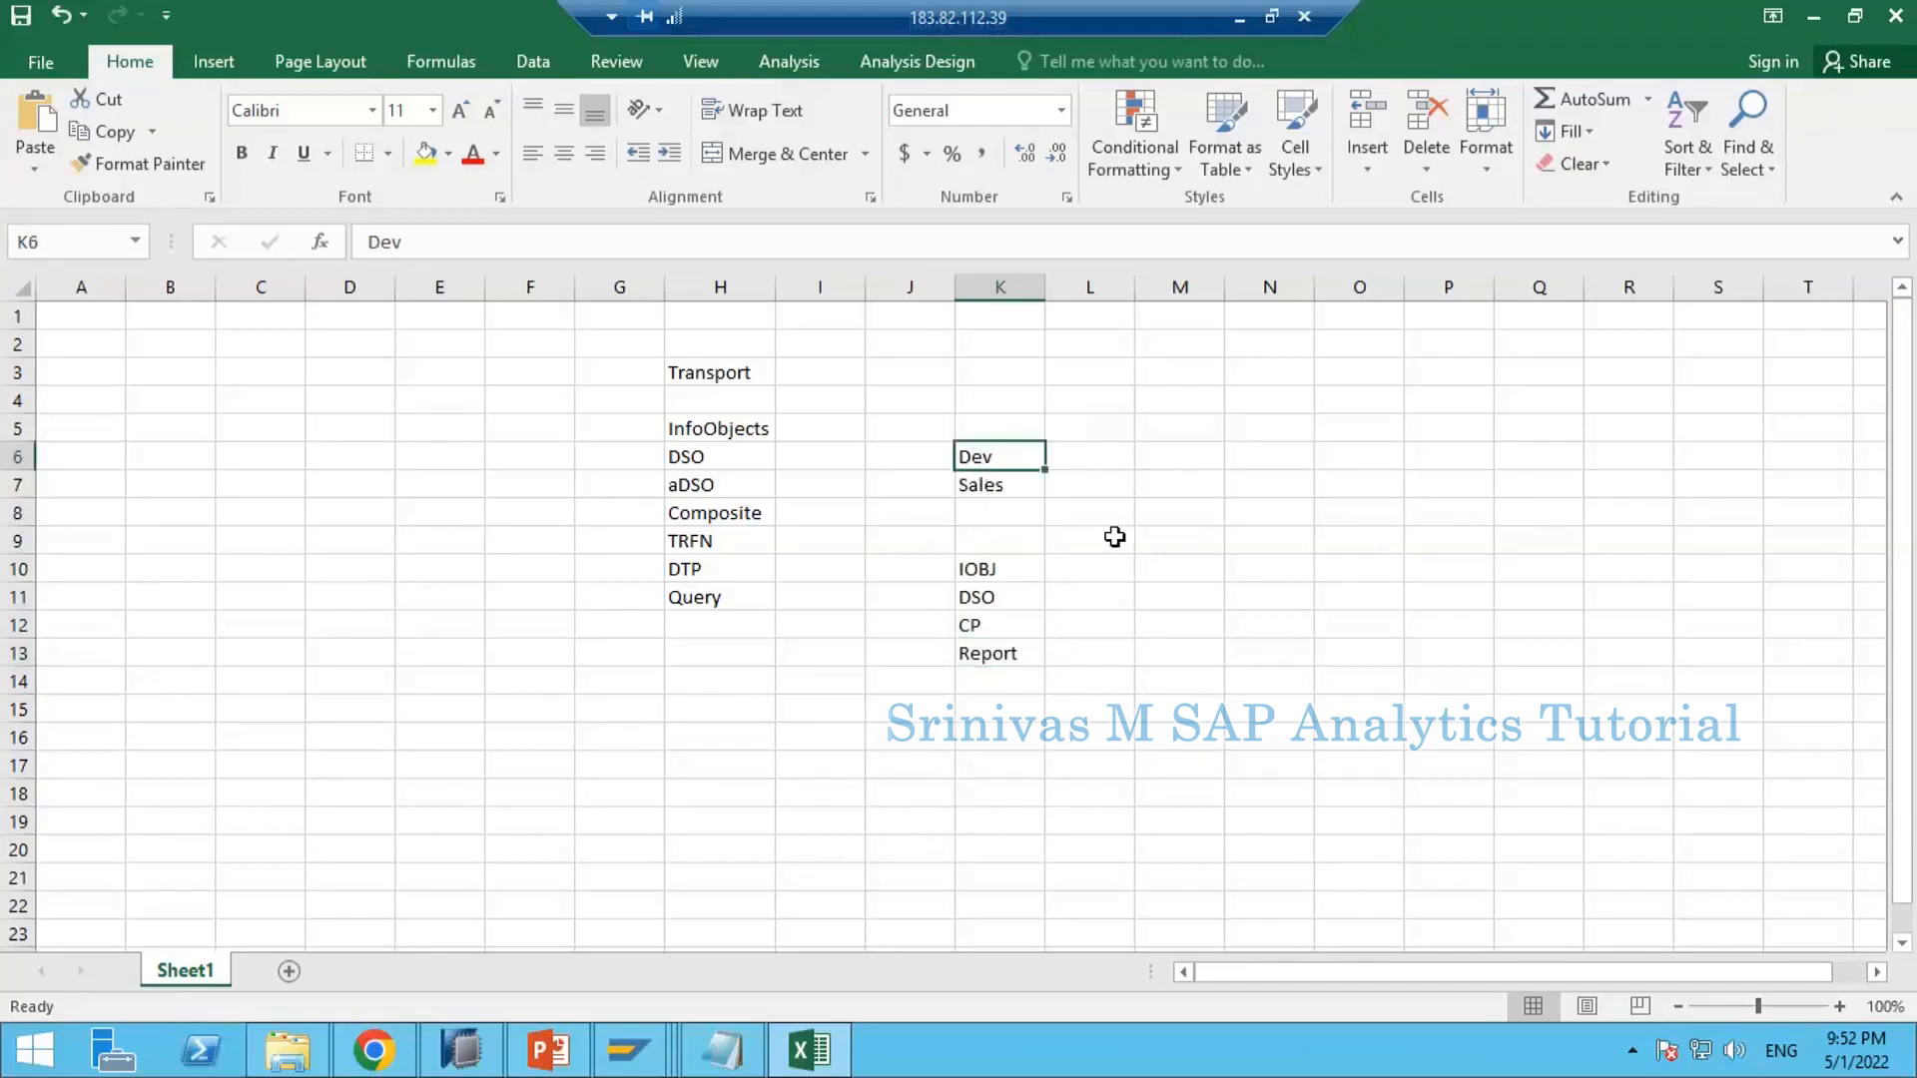
{"action": "left_click", "coordinate": [1183, 464]}
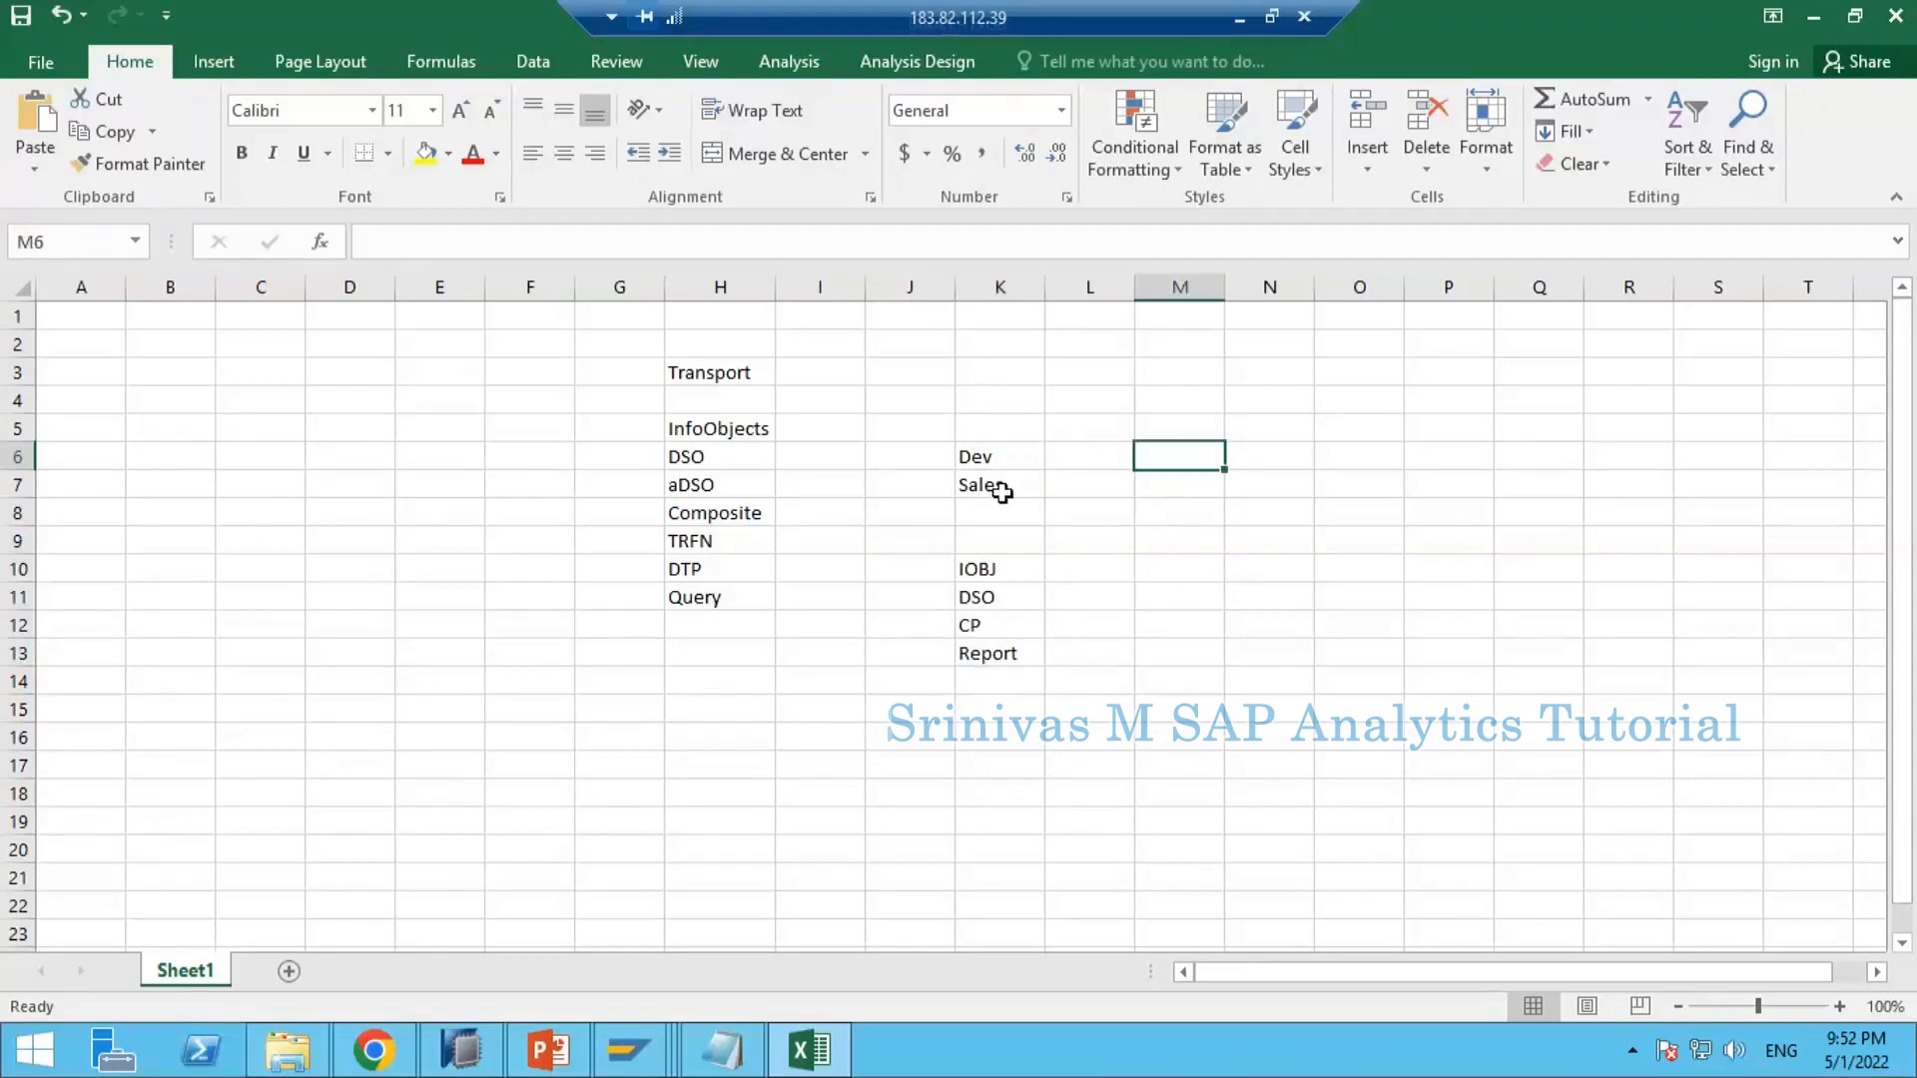
{"action": "type", "text": "Test"}
{"action": "key", "text": "Tab"}
{"action": "key", "text": "Tab"}
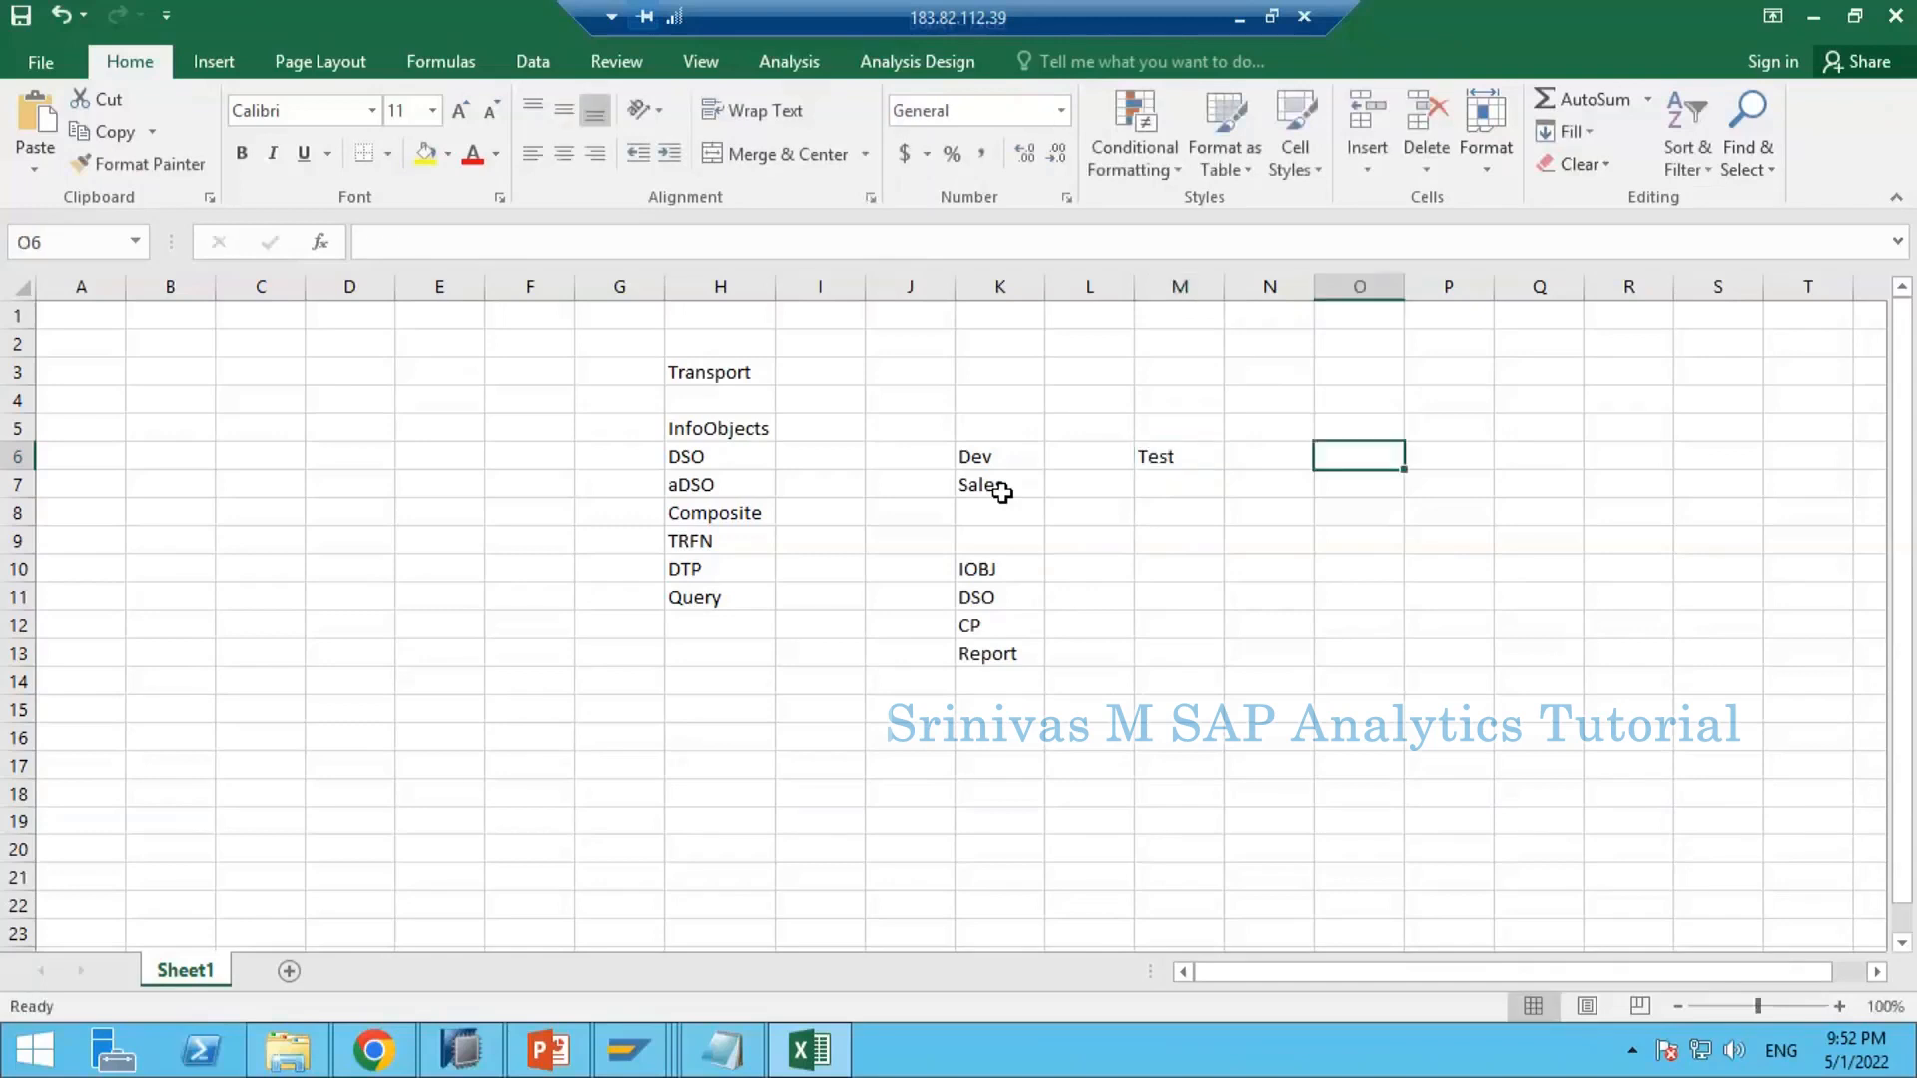
{"action": "type", "text": "P"}
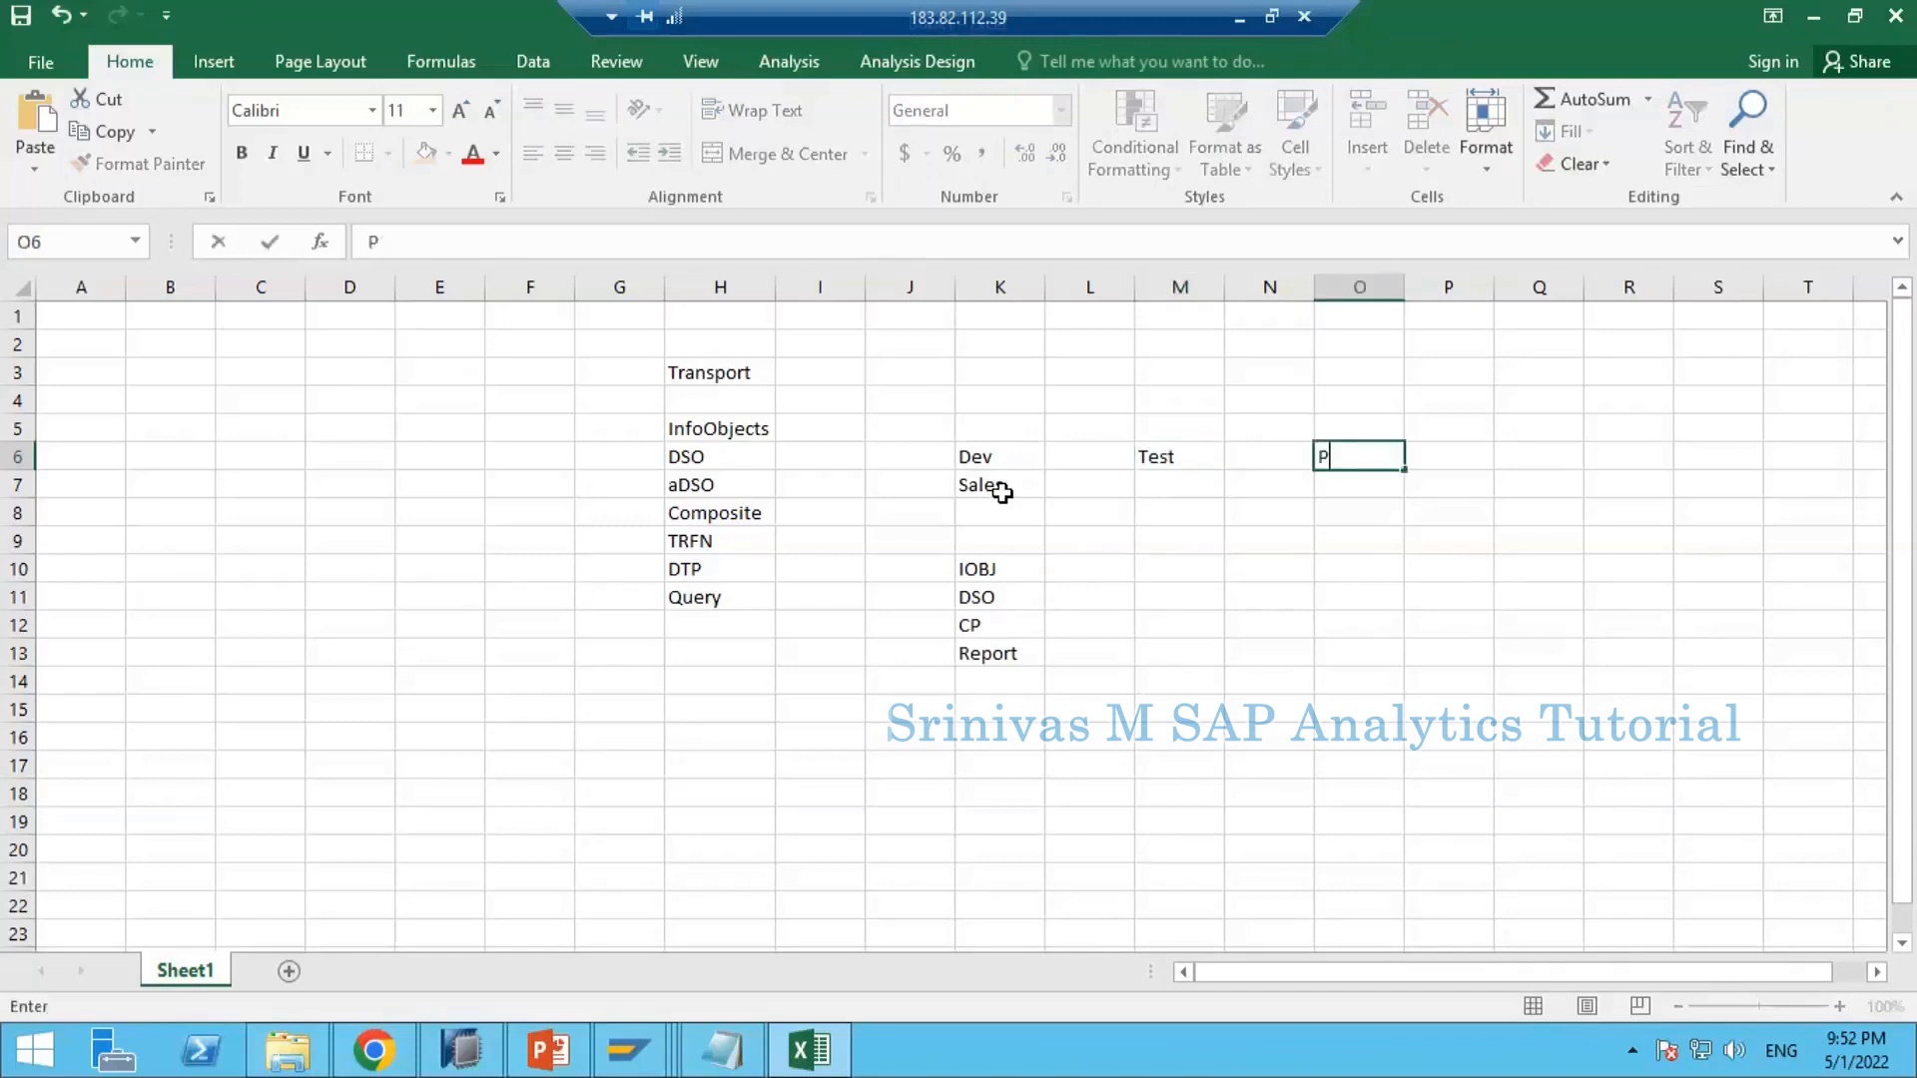
{"action": "type", "text": "Rroduction"}
{"action": "key", "text": "Return"}
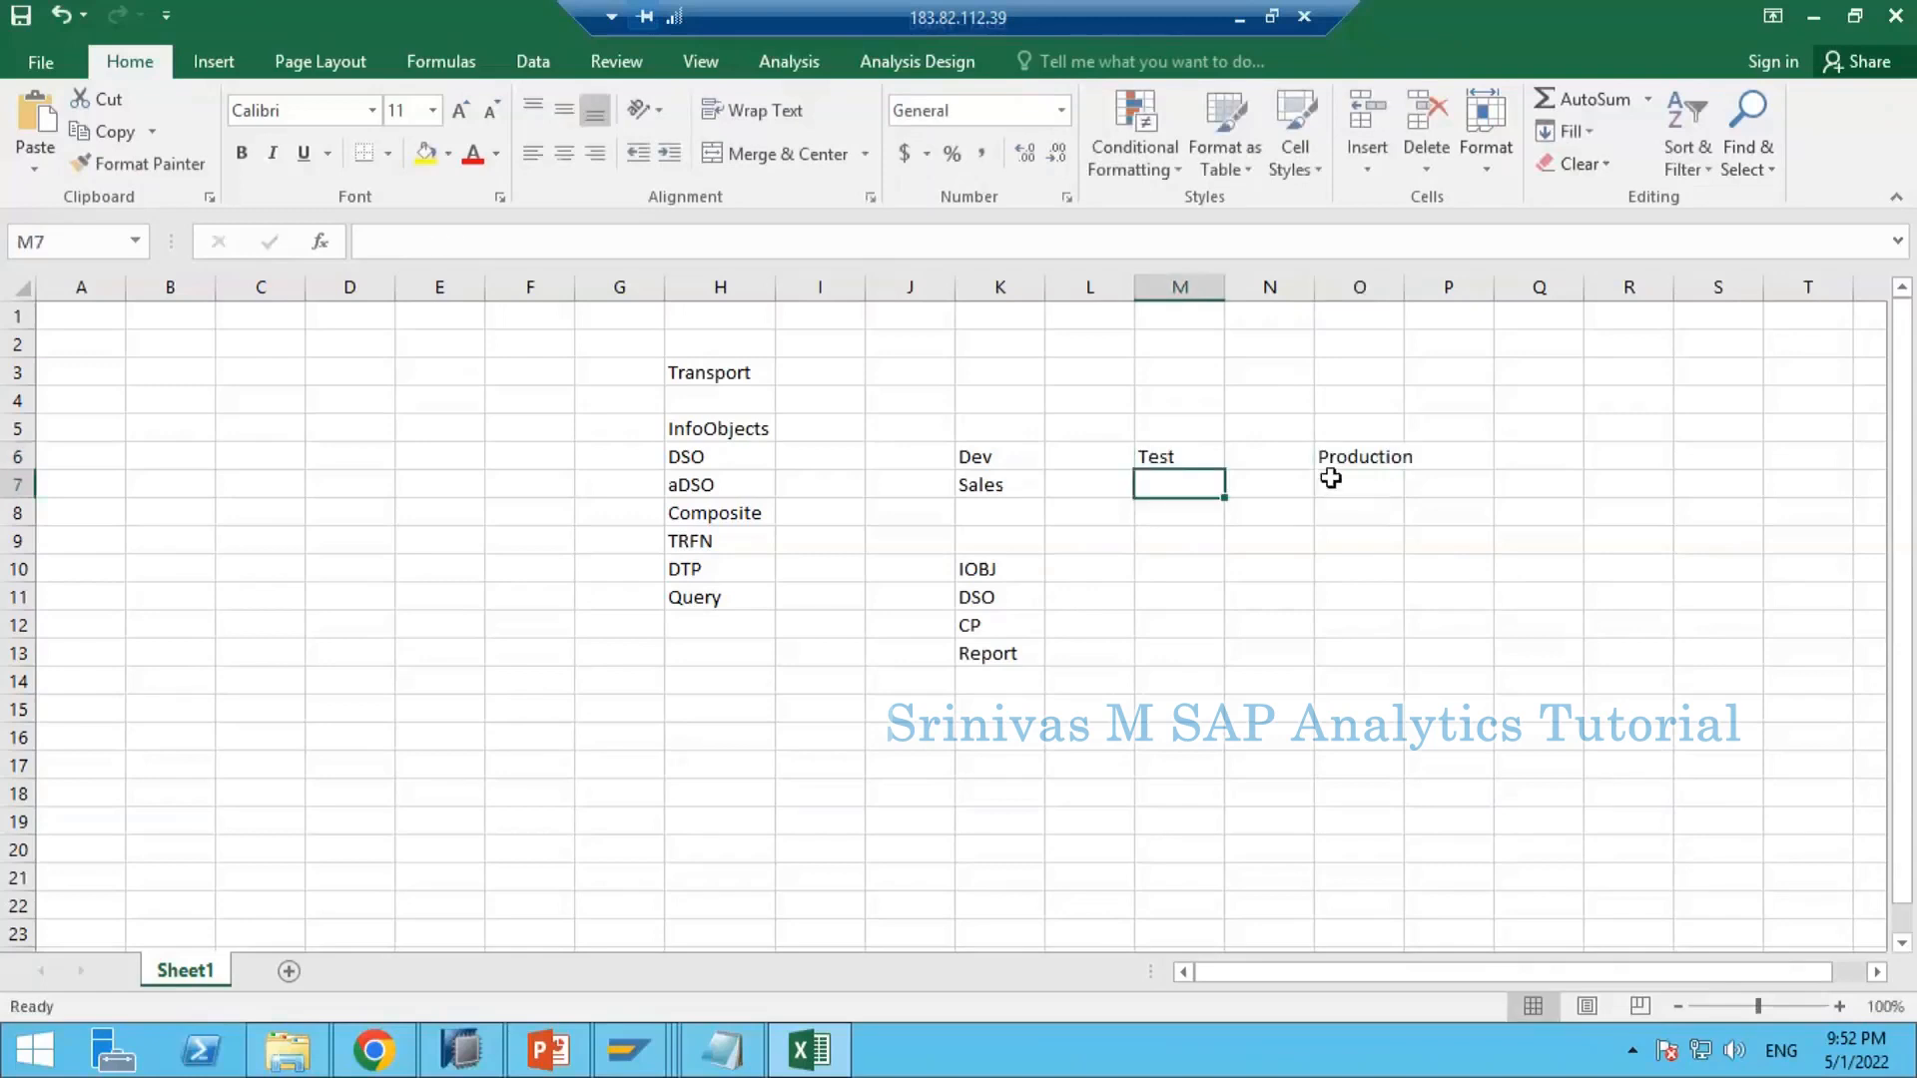
{"action": "left_click_drag", "start_coordinate": [1398, 289], "coordinate": [1415, 290]}
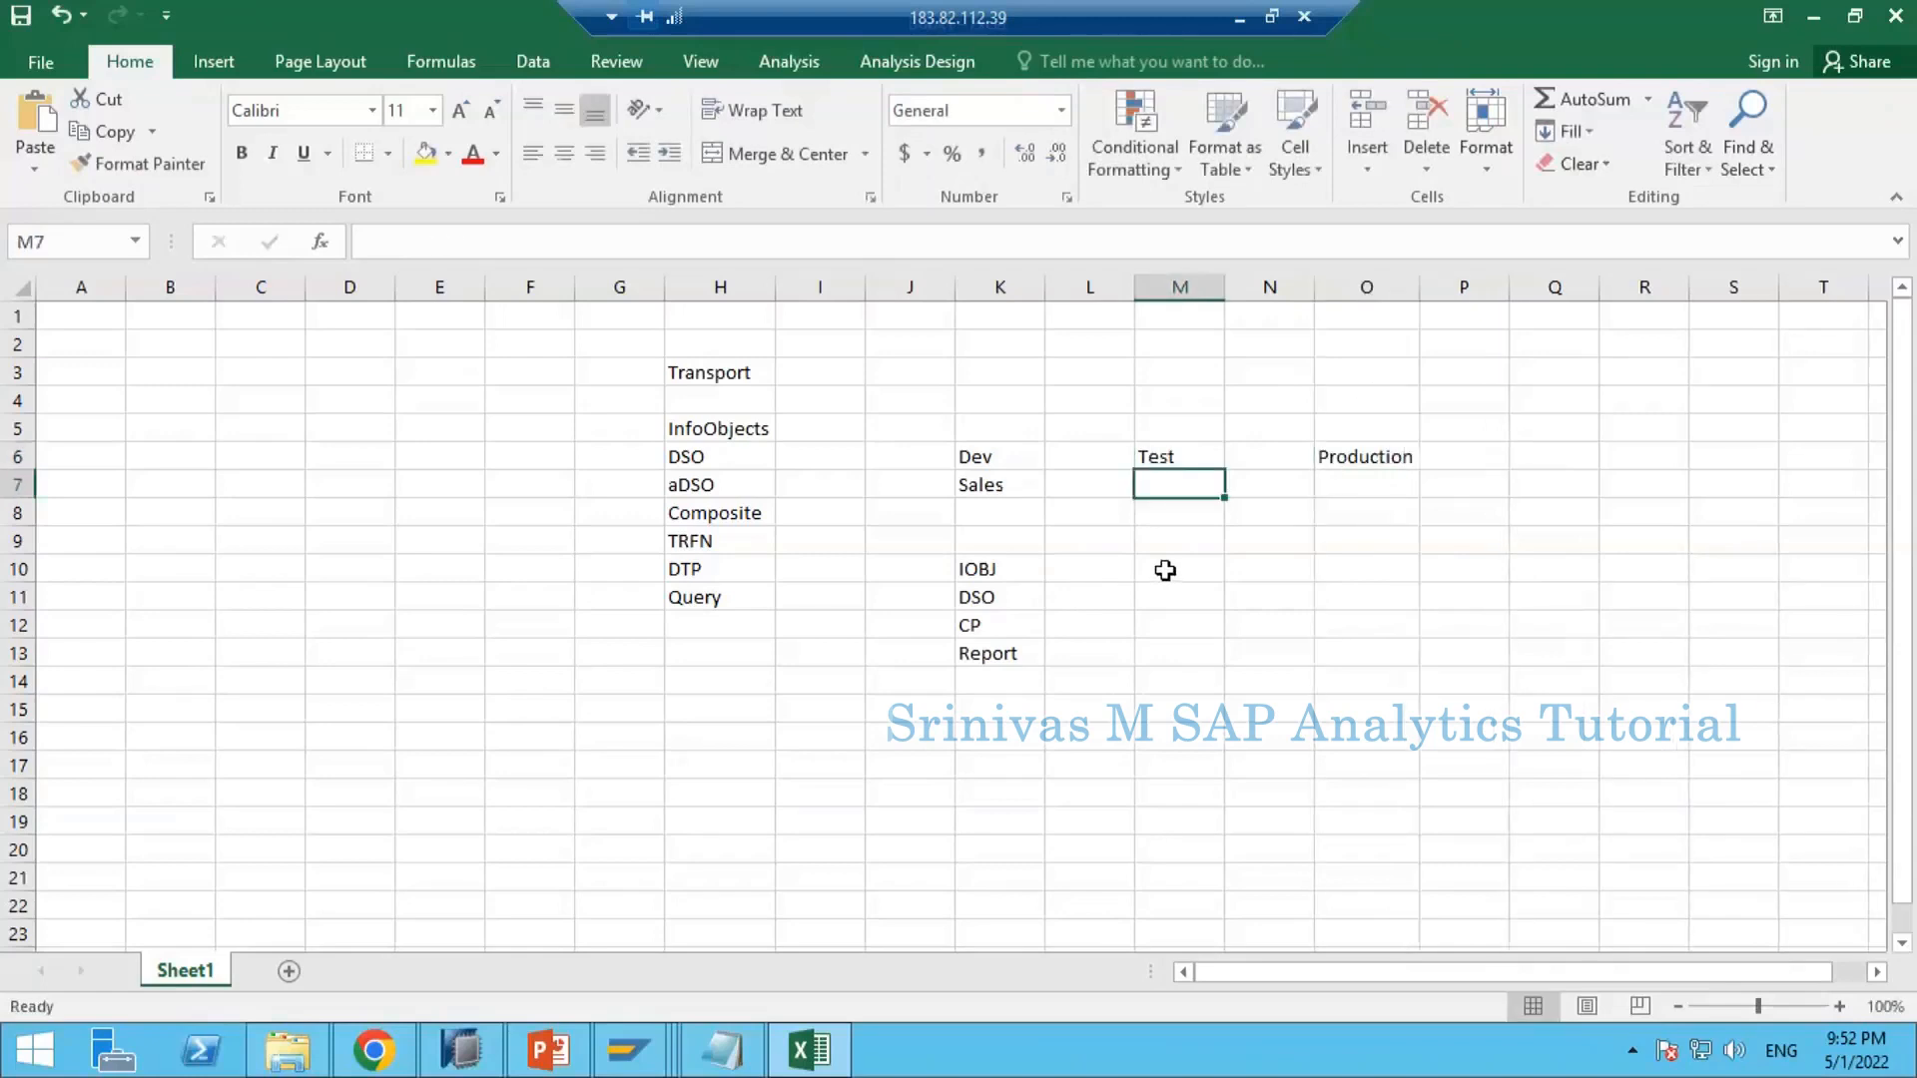
{"action": "left_click", "coordinate": [1170, 567]}
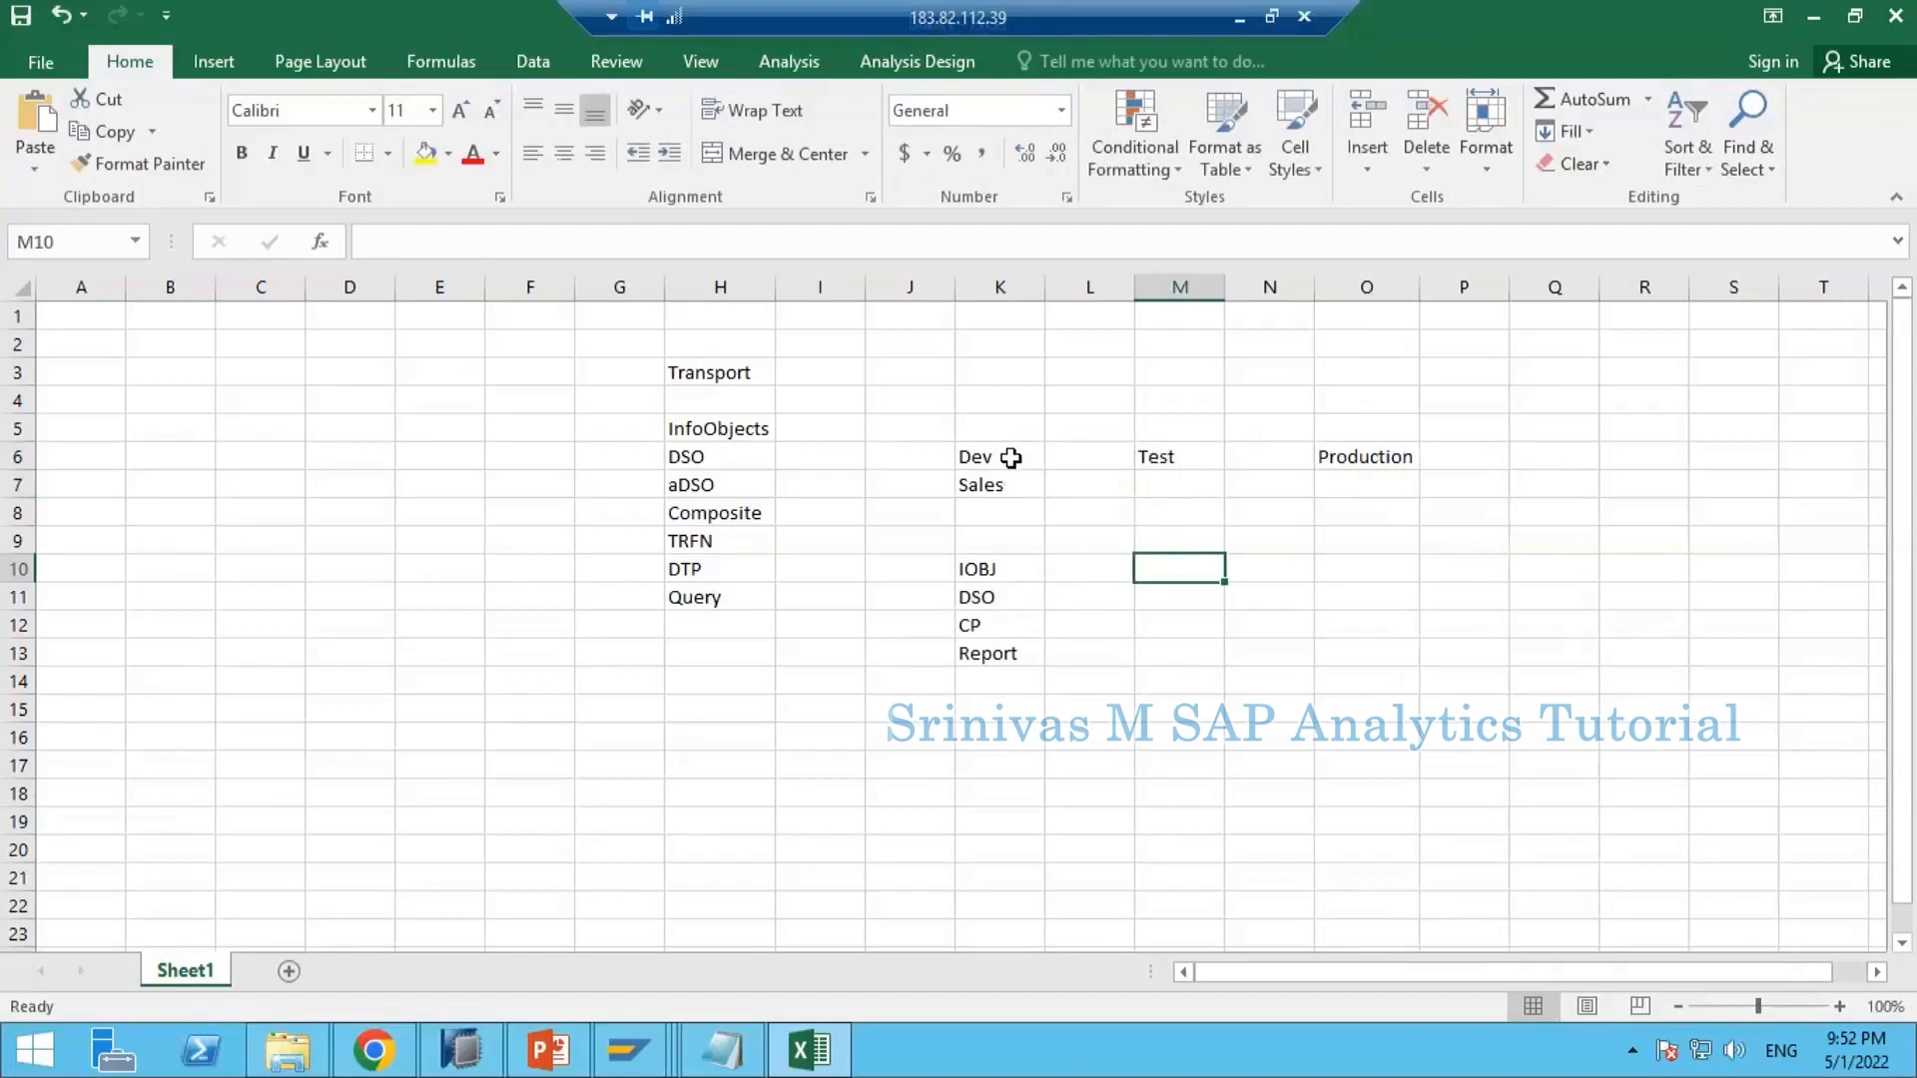
{"action": "left_click_drag", "start_coordinate": [1020, 452], "coordinate": [1018, 505]}
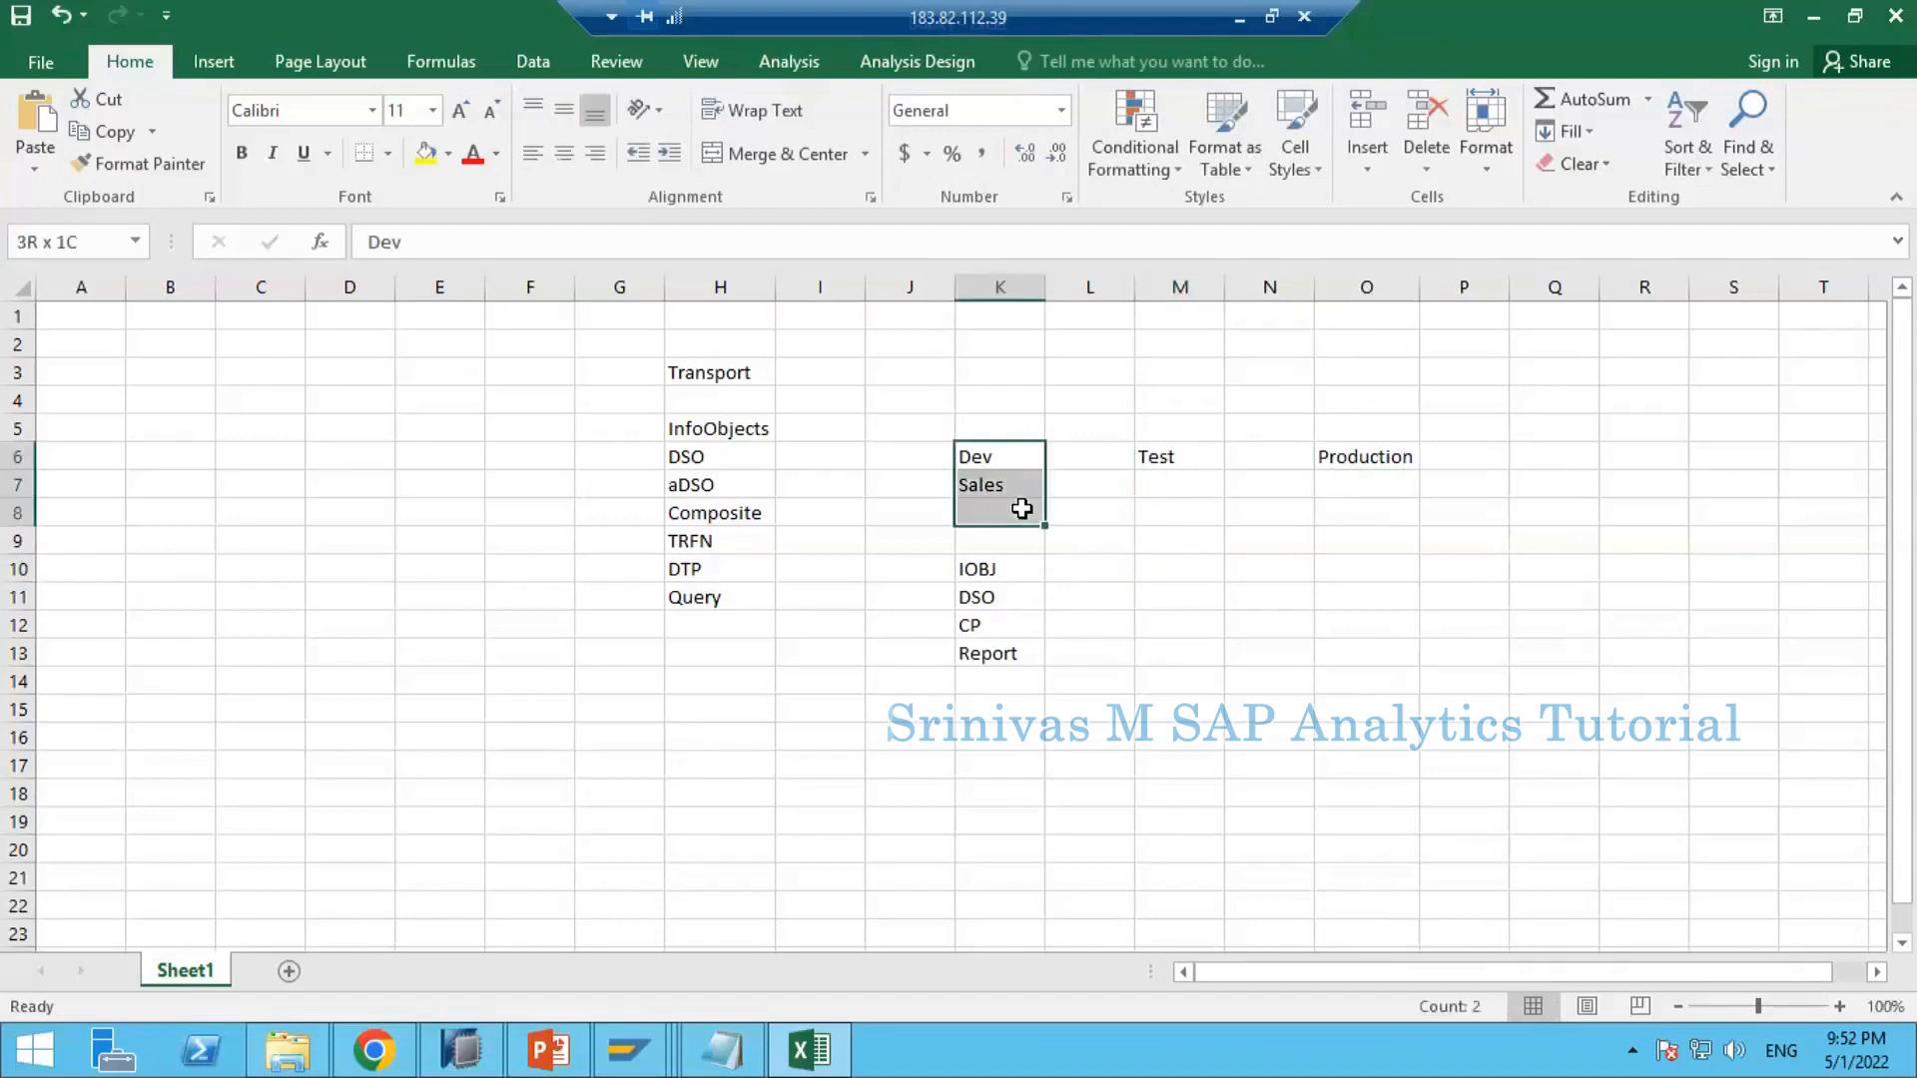
{"action": "left_click_drag", "start_coordinate": [1178, 455], "coordinate": [1182, 514]}
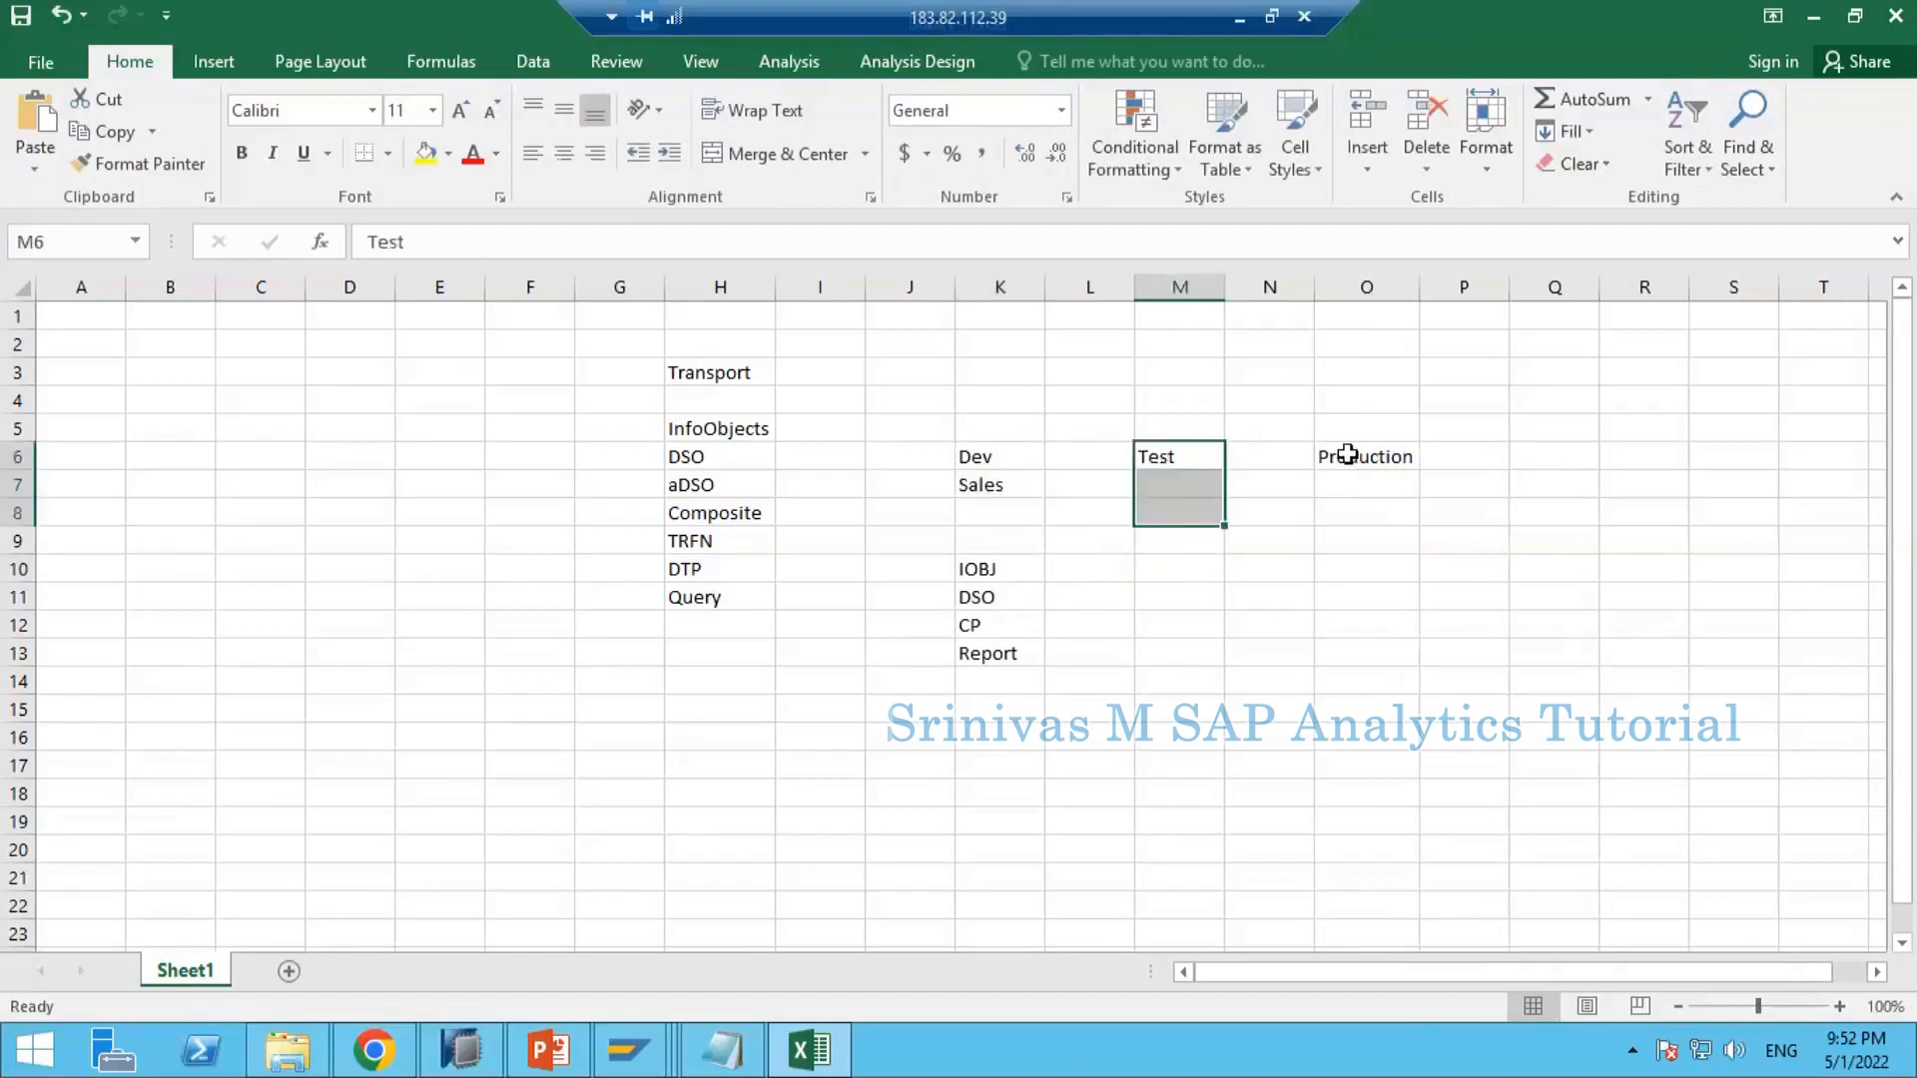
{"action": "left_click_drag", "start_coordinate": [1348, 455], "coordinate": [1363, 544]}
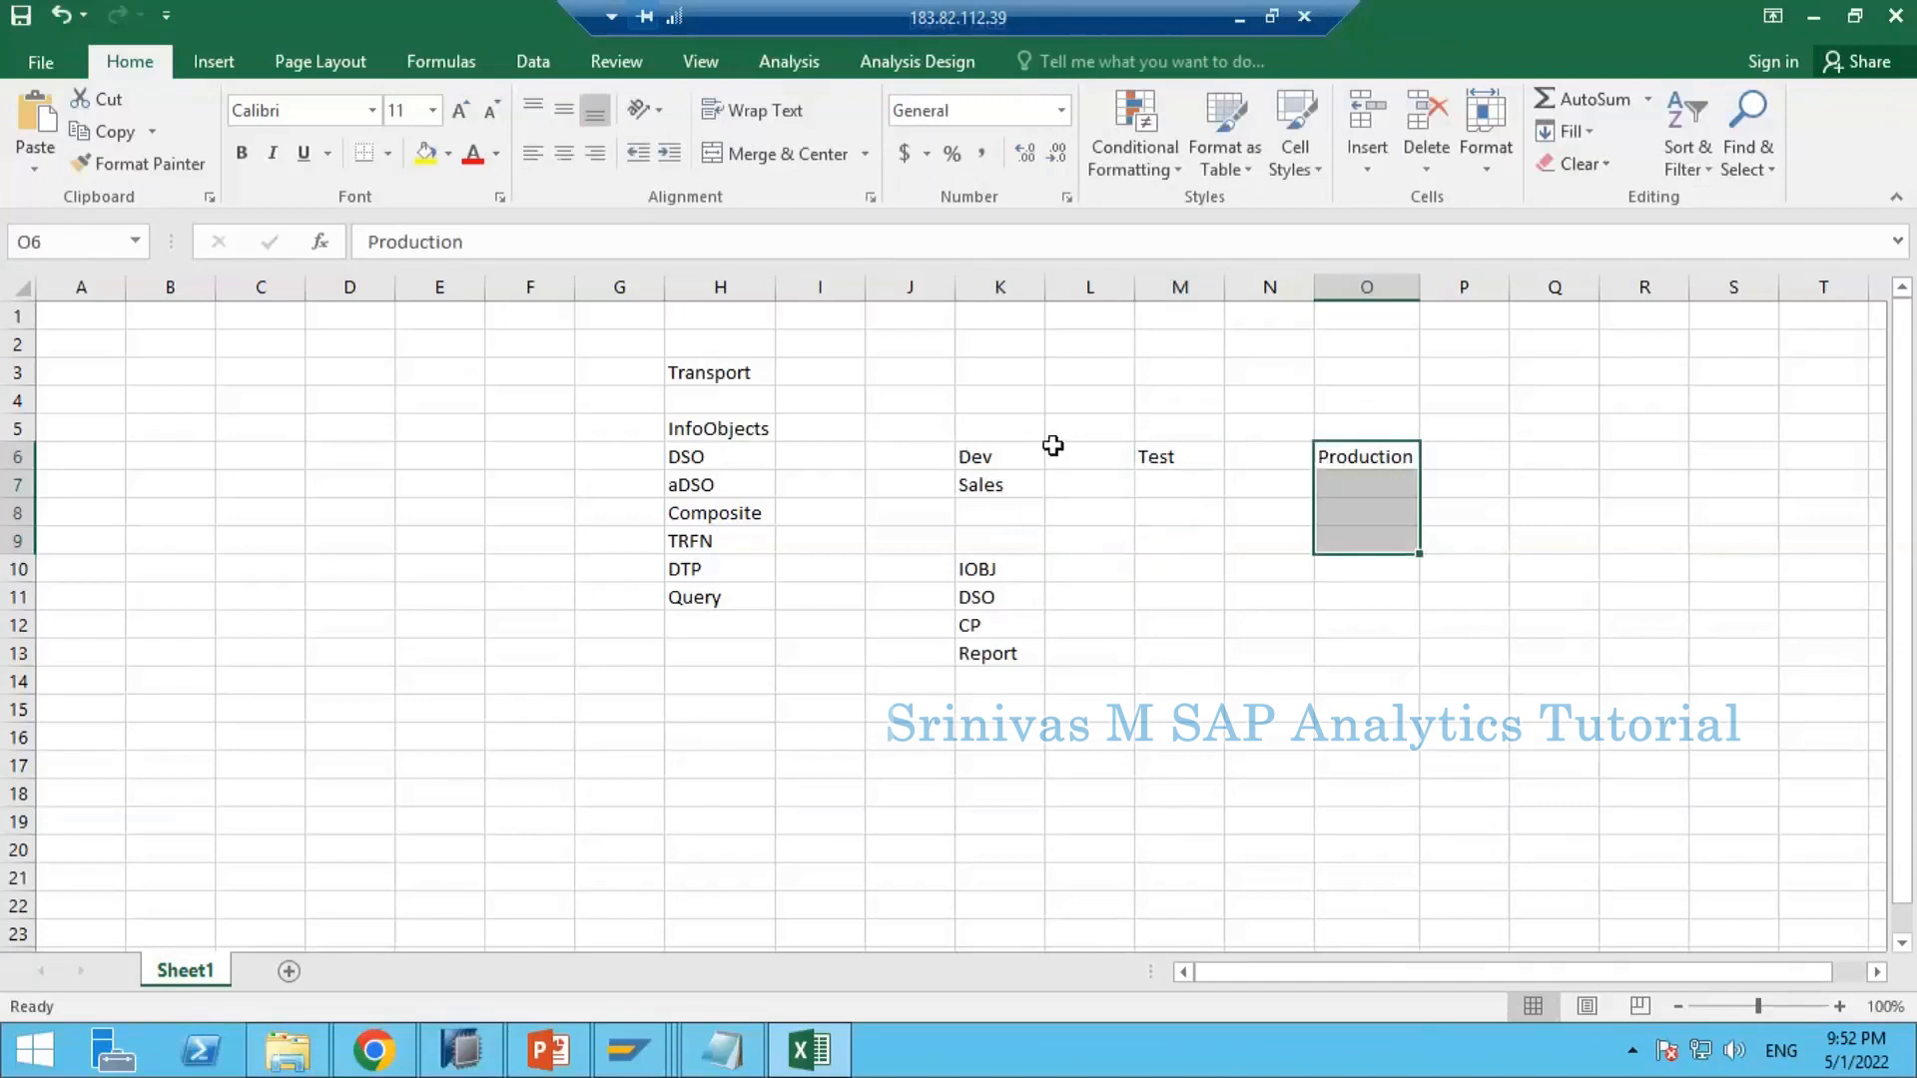
Step: Enter "BW" in cells K5, M5 and O5, directly above the Dev, Test and Production labels
{"action": "left_click", "coordinate": [1006, 434]}
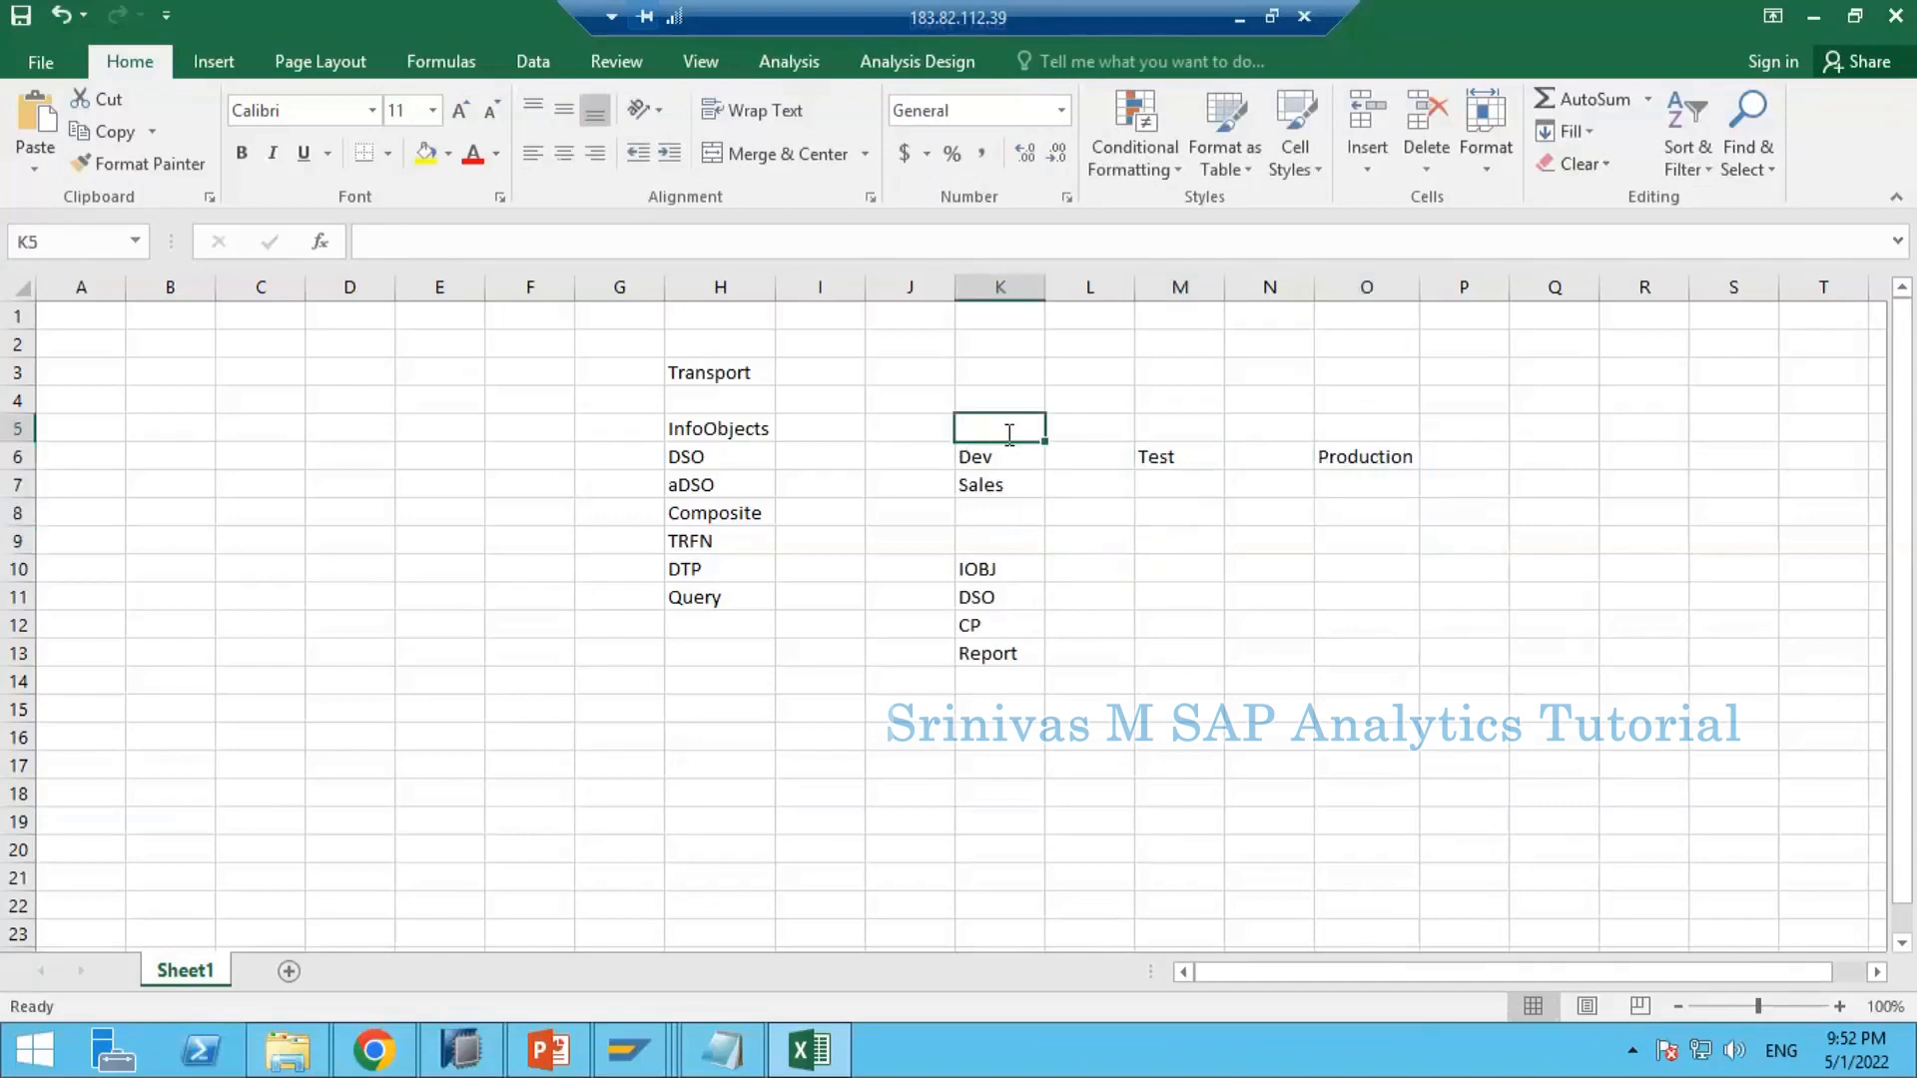
{"action": "type", "text": "BW"}
{"action": "key", "text": "Tab"}
{"action": "key", "text": "Tab"}
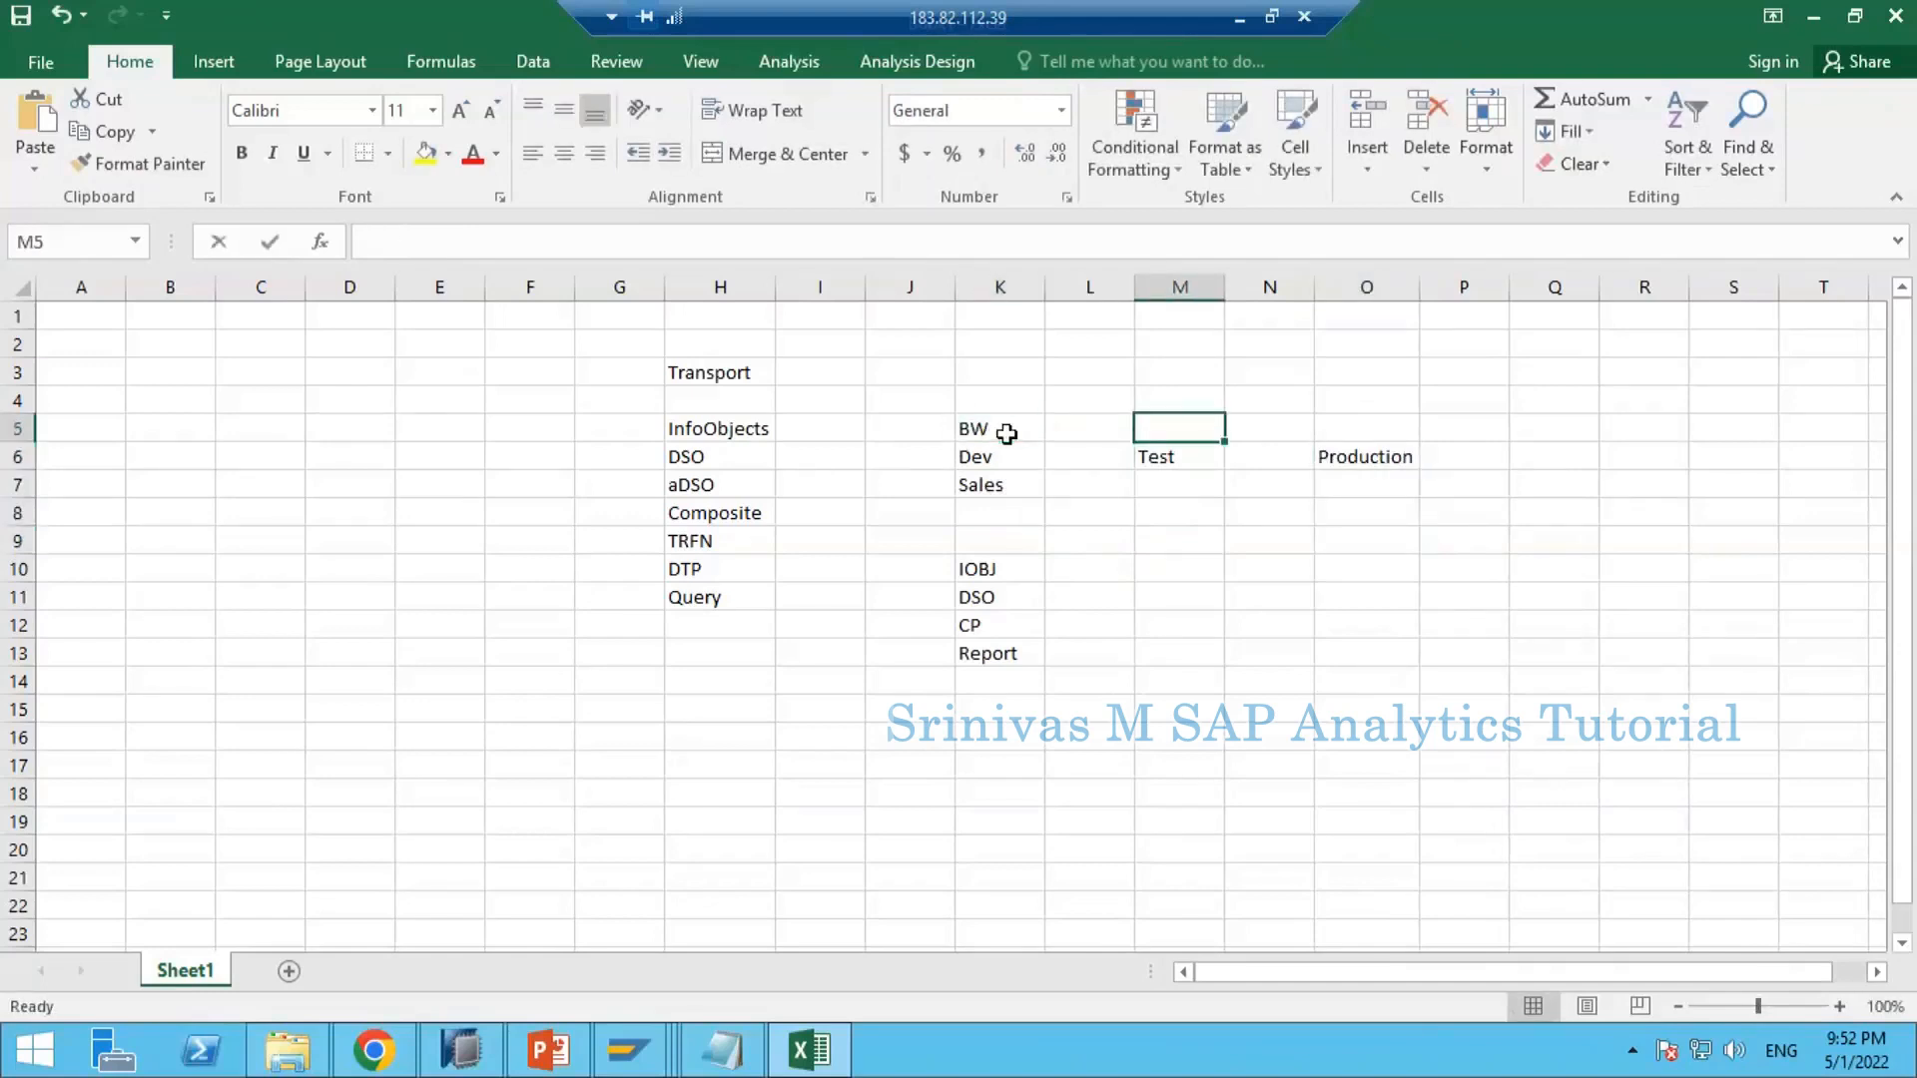
{"action": "type", "text": "BW"}
{"action": "key", "text": "Tab"}
{"action": "key", "text": "Tab"}
{"action": "type", "text": "BW"}
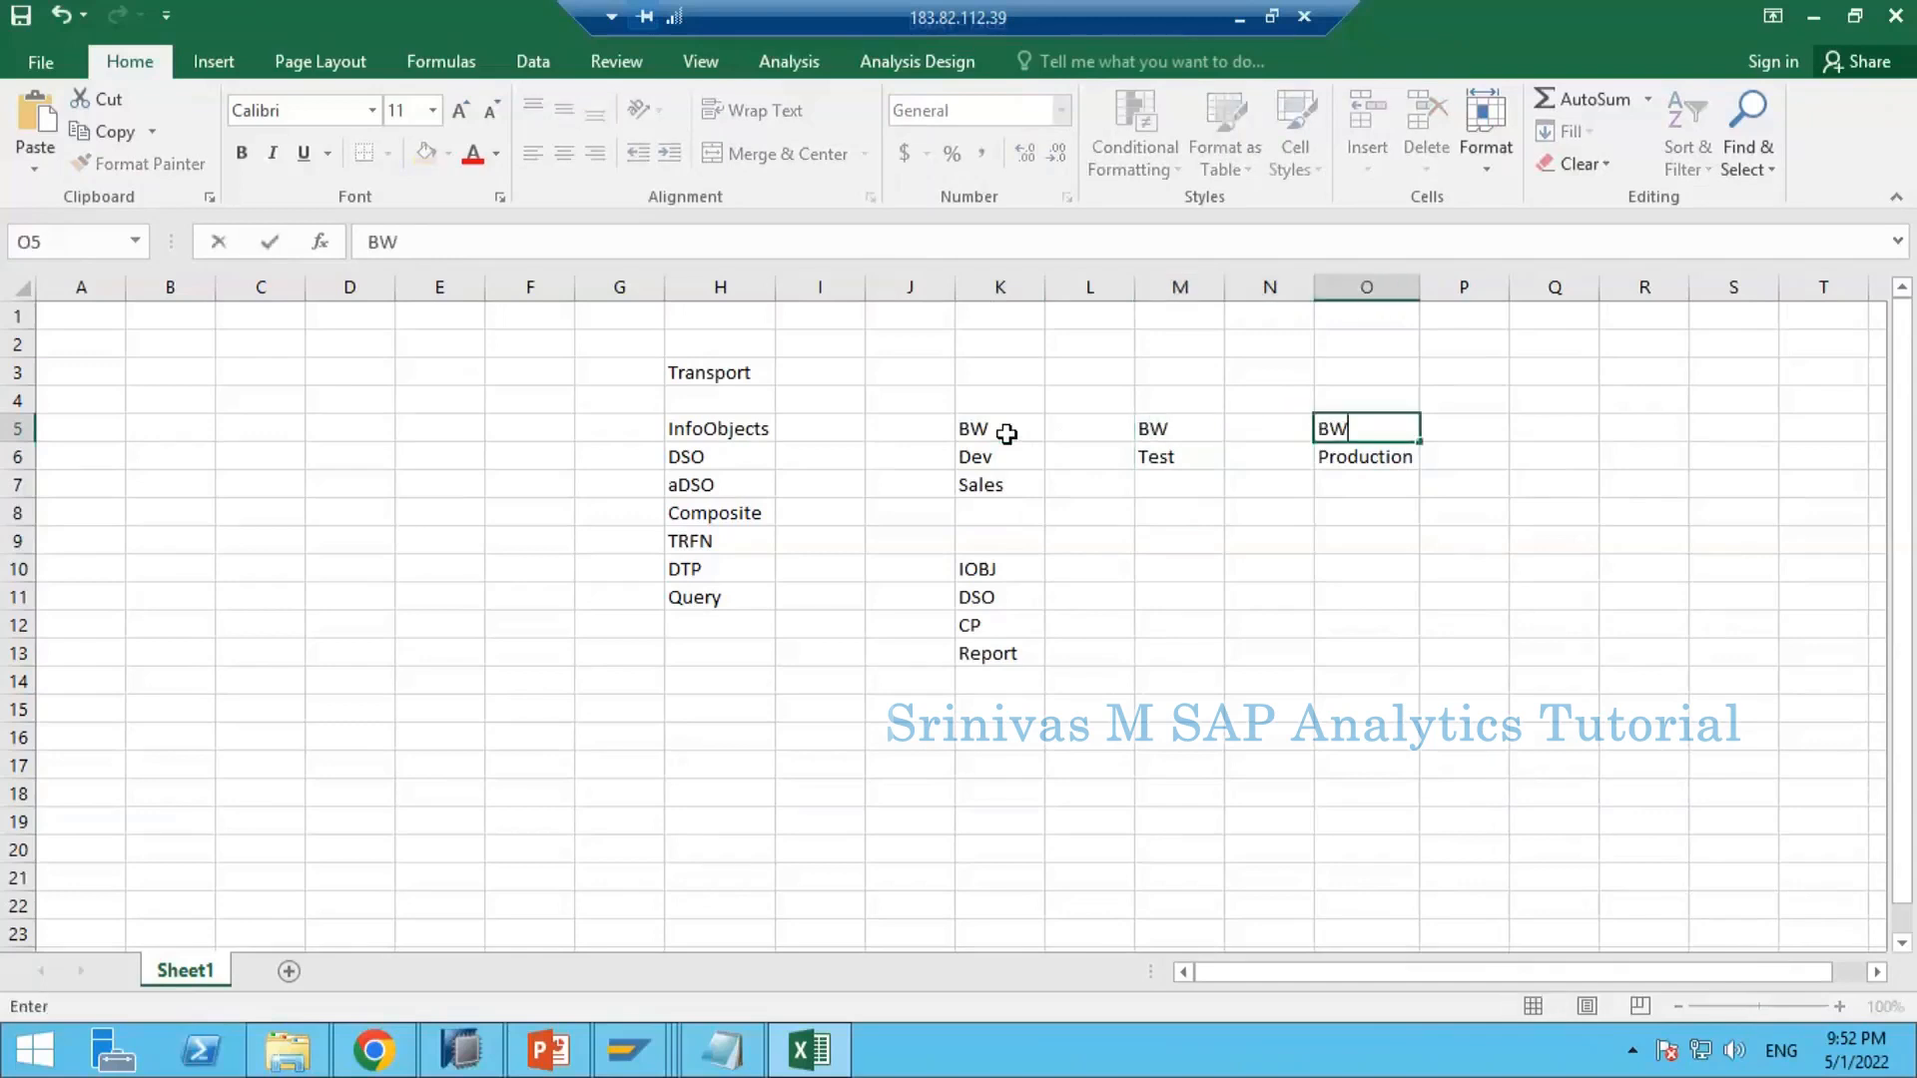
{"action": "key", "text": "Return"}
{"action": "scroll", "coordinate": [1243, 417], "scroll_direction": "down", "scroll_amount": 1}
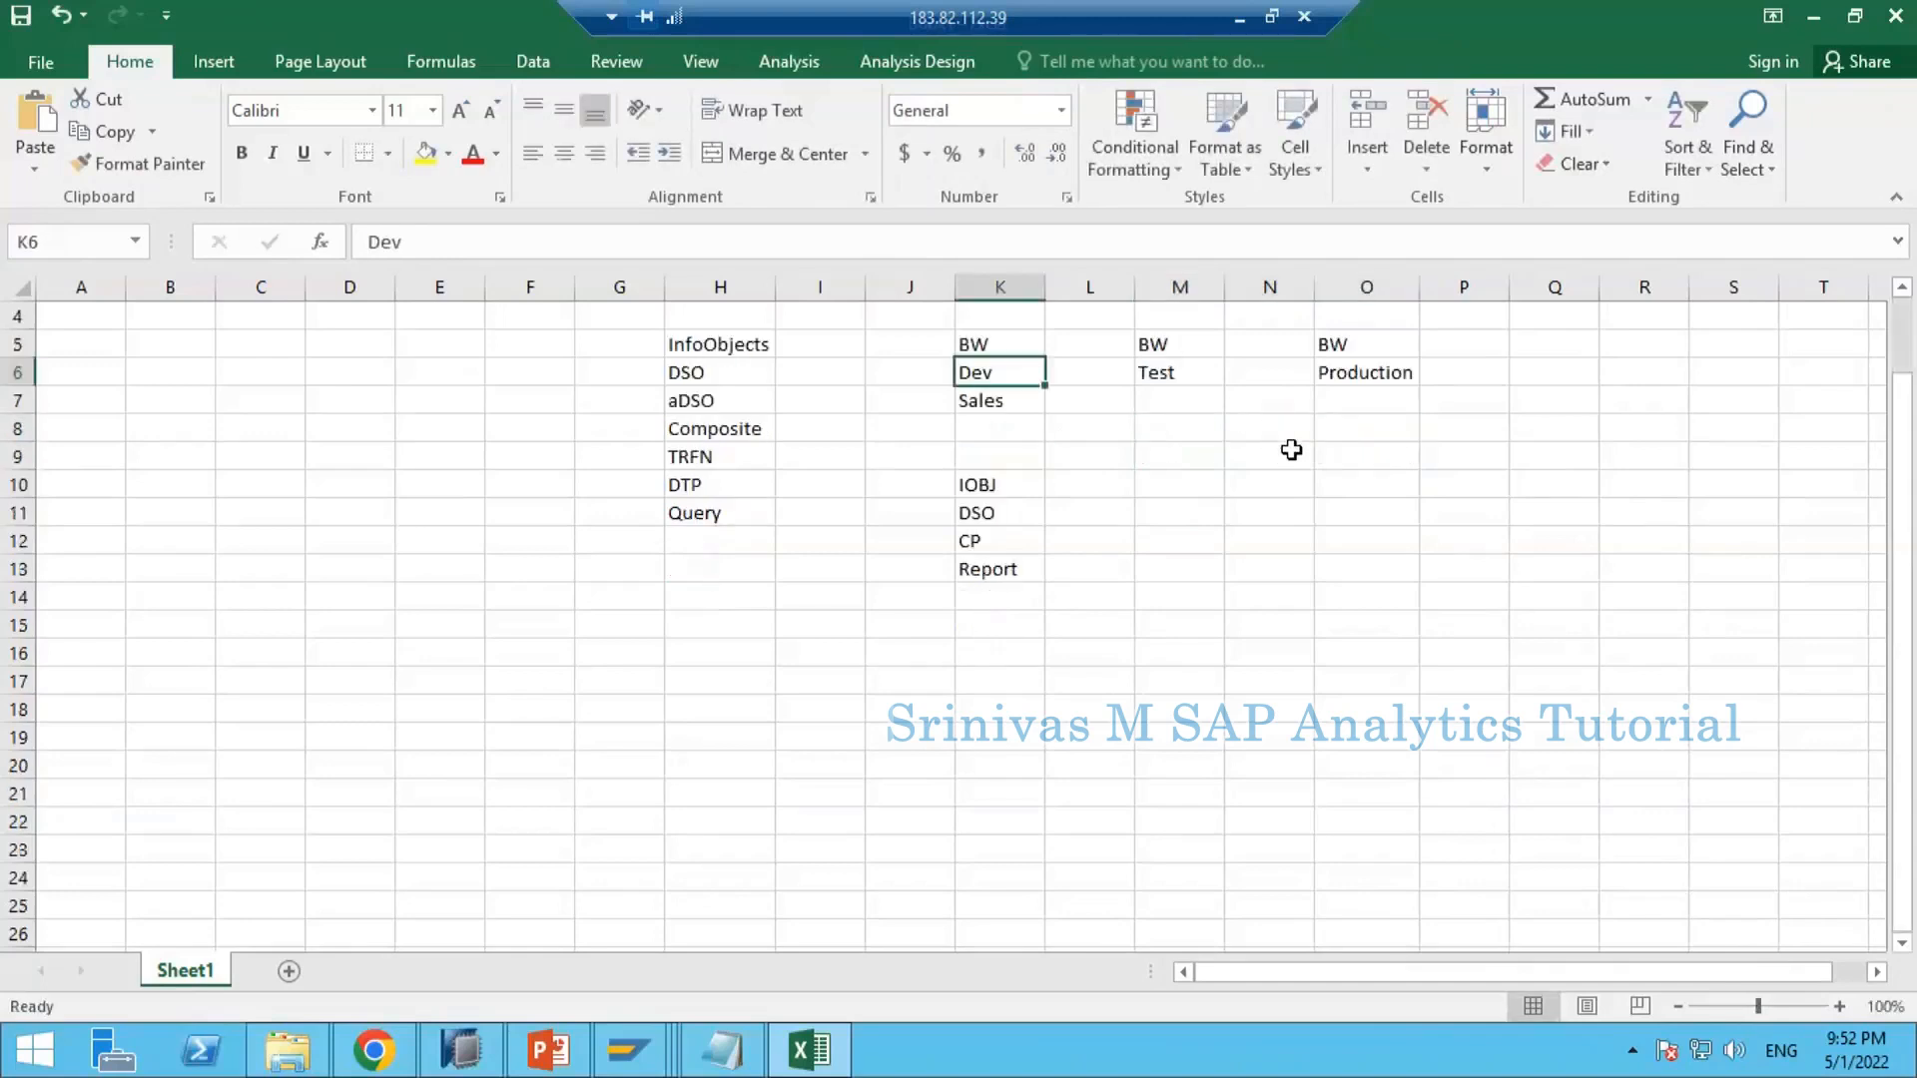
{"action": "scroll", "coordinate": [1288, 449], "scroll_direction": "up", "scroll_amount": 1}
{"action": "left_click_drag", "start_coordinate": [1375, 432], "coordinate": [1365, 650]}
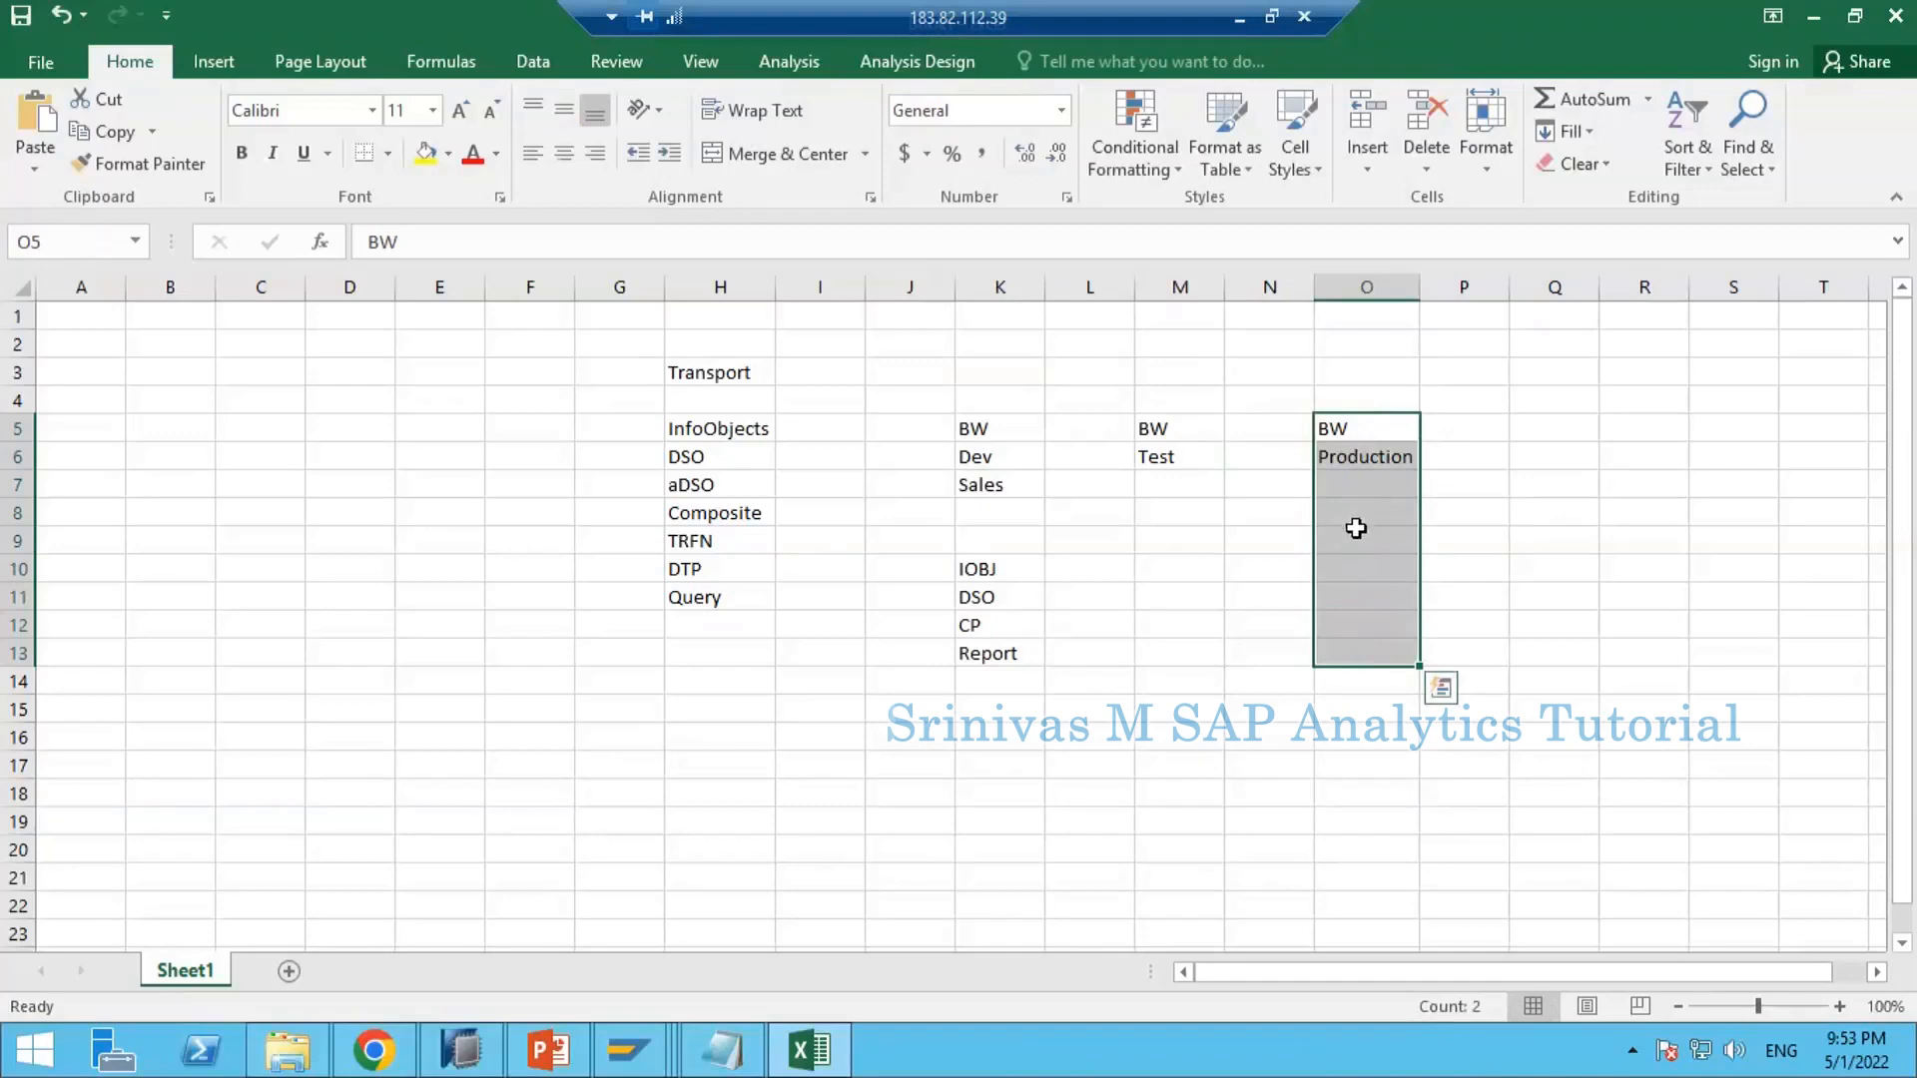
{"action": "left_click_drag", "start_coordinate": [1364, 427], "coordinate": [1369, 659]}
{"action": "left_click_drag", "start_coordinate": [983, 427], "coordinate": [993, 651]}
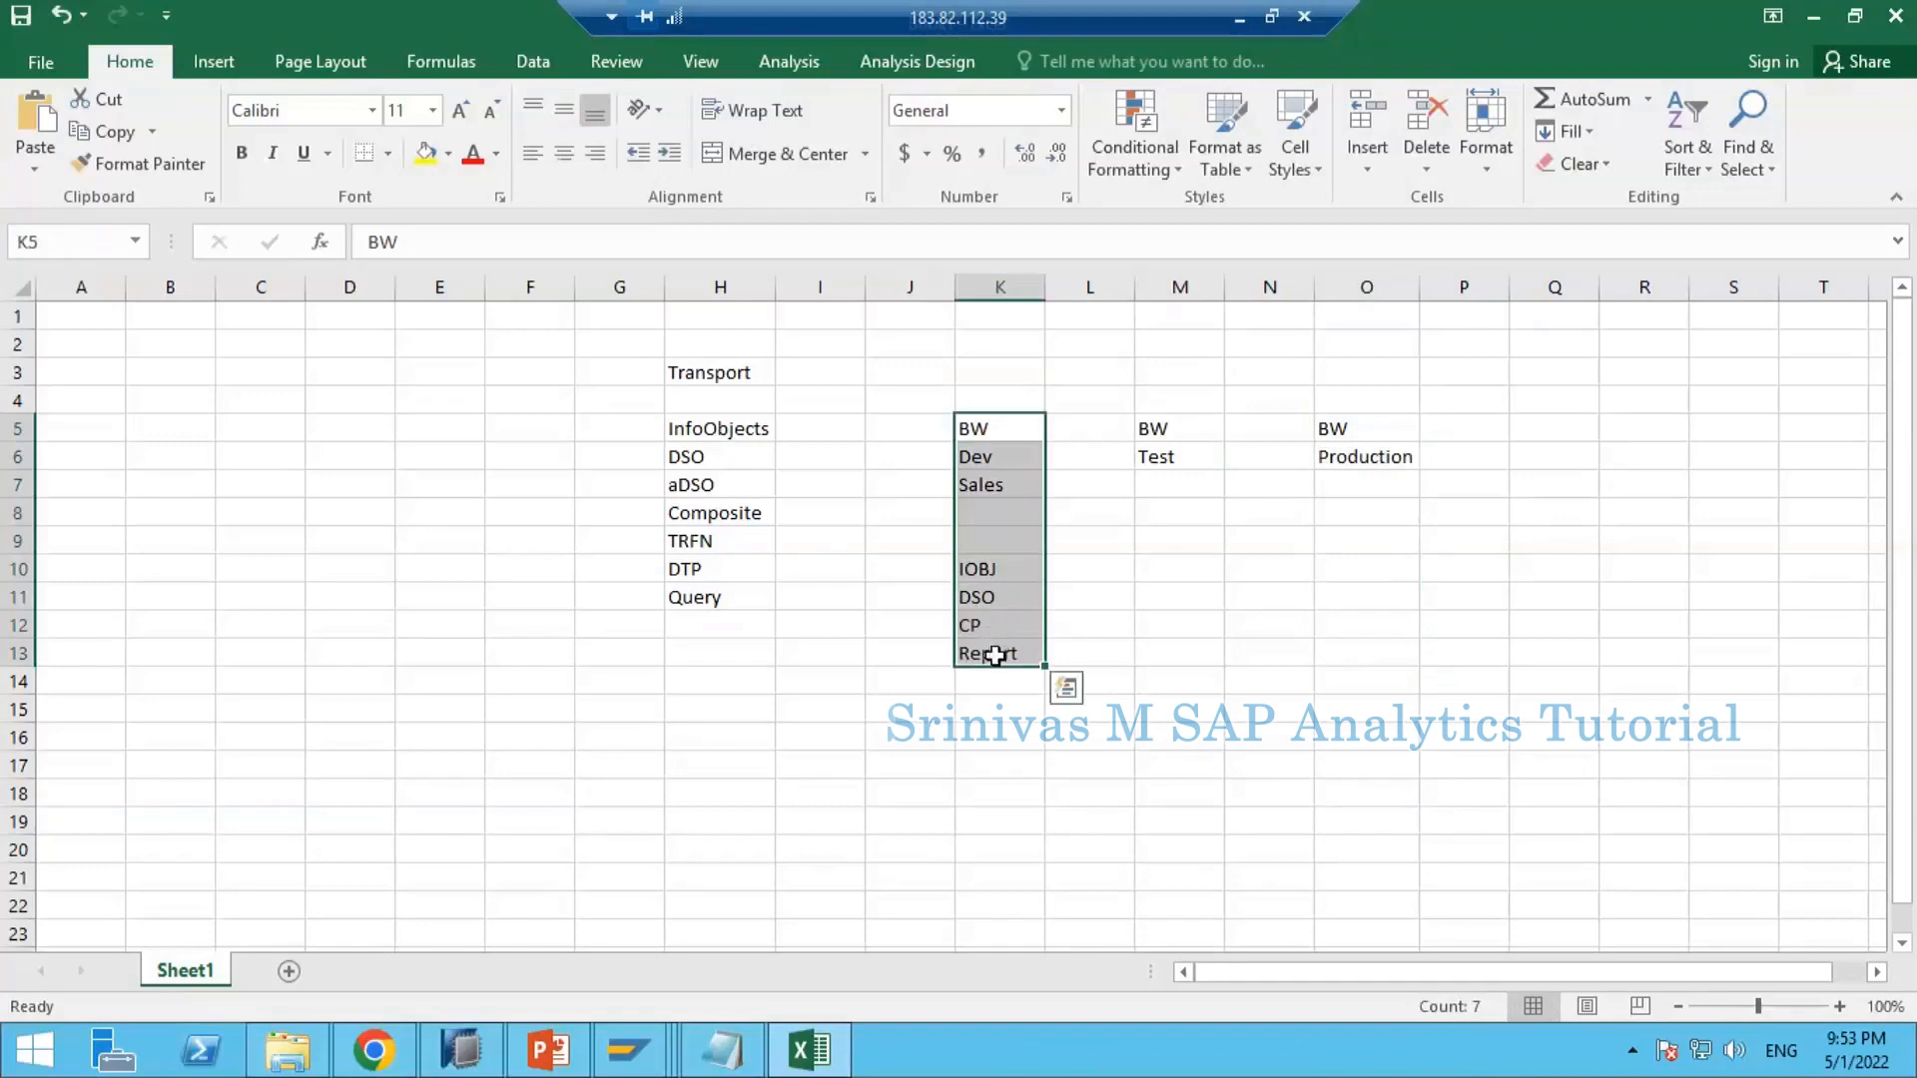
{"action": "left_click", "coordinate": [1374, 427]}
{"action": "left_click_drag", "start_coordinate": [1370, 565], "coordinate": [1364, 650]}
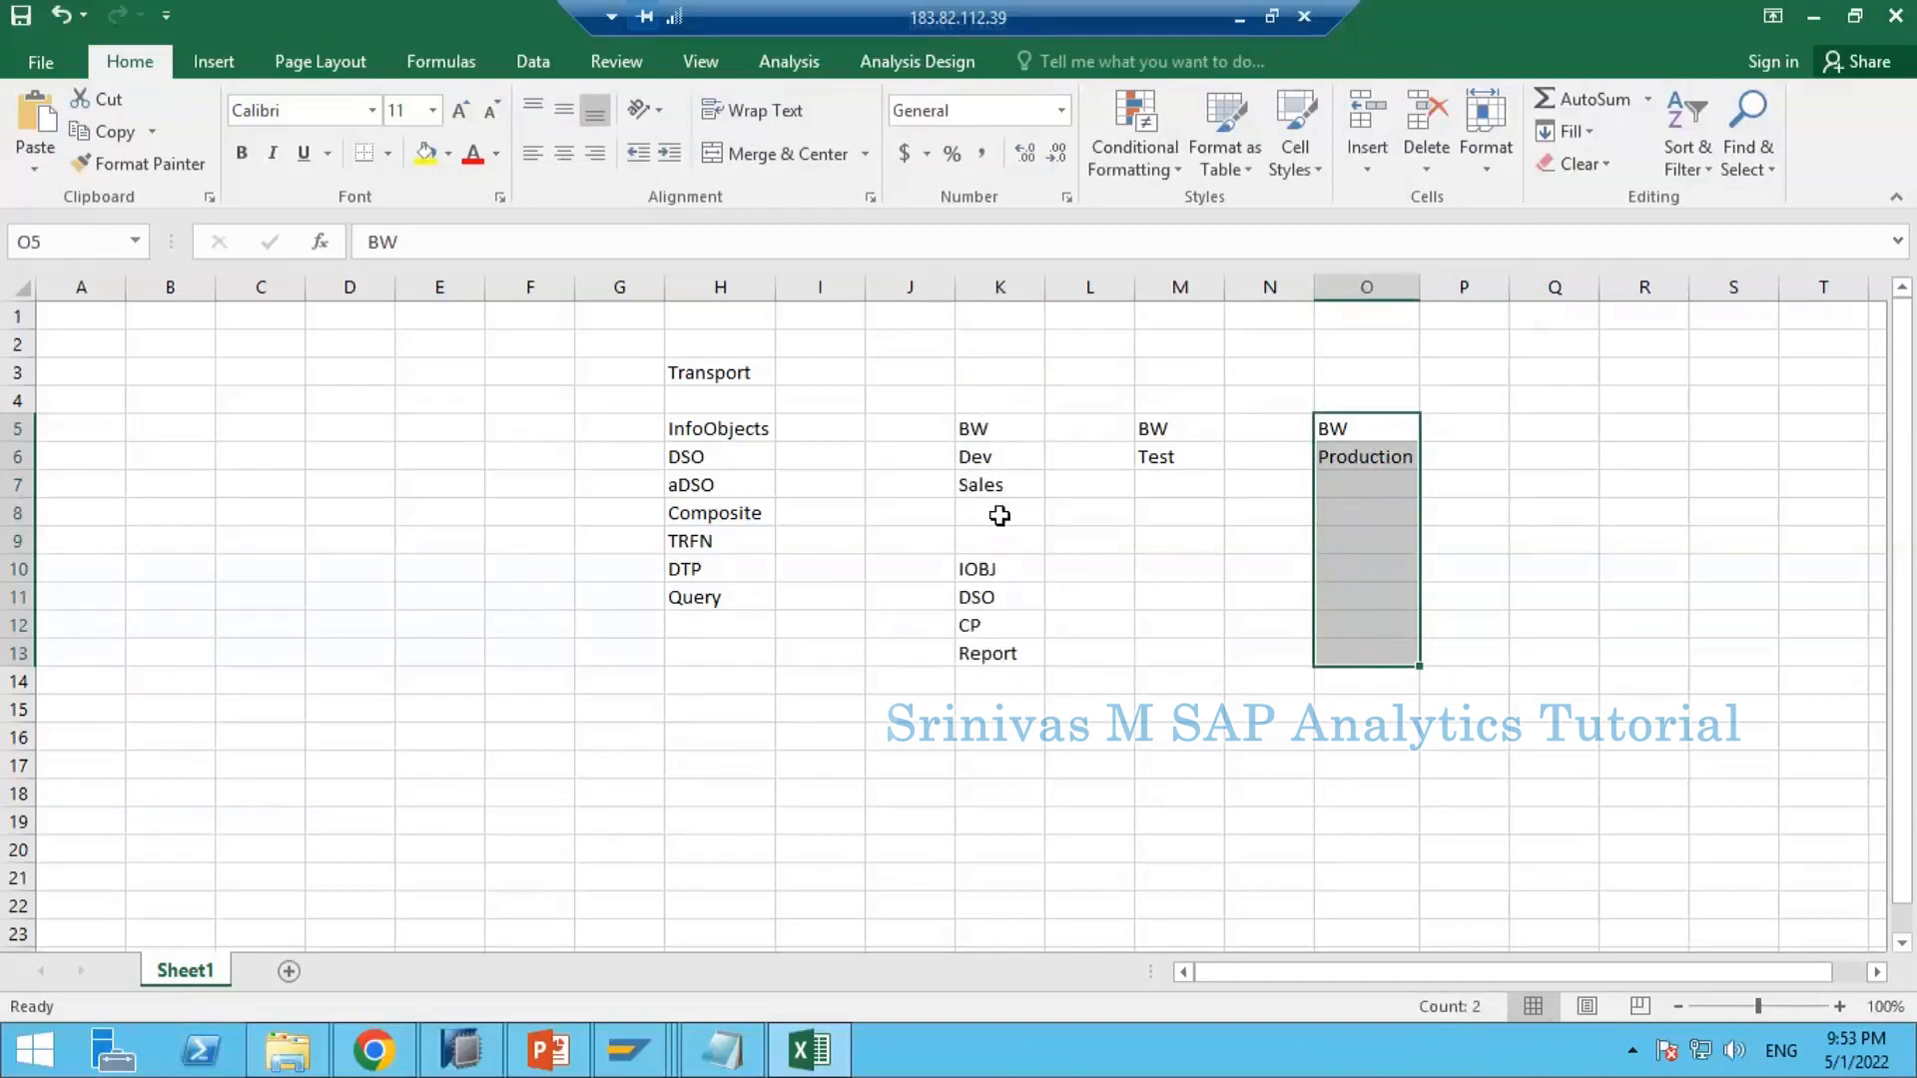
{"action": "left_click_drag", "start_coordinate": [1000, 400], "coordinate": [1003, 674]}
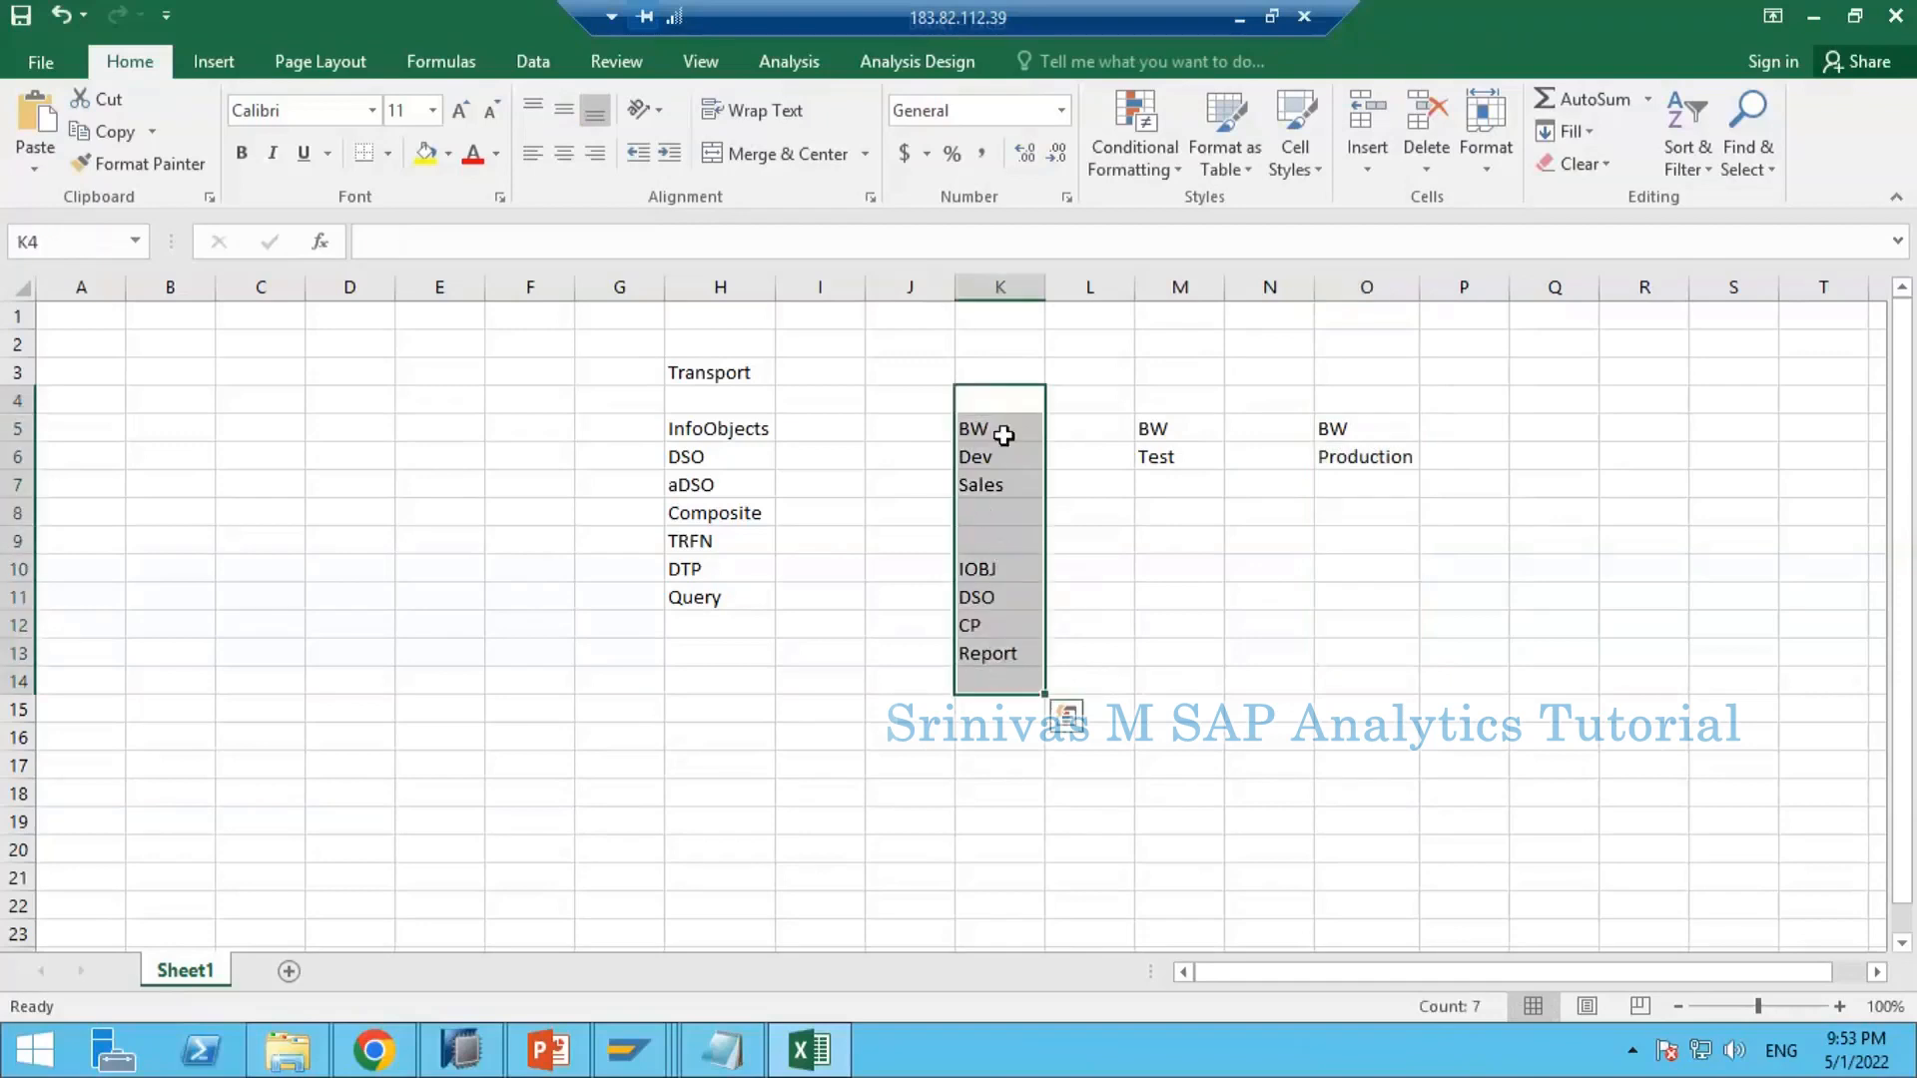
Step: Enter the label "Unit" in cell K3 above the BW Dev column
{"action": "left_click", "coordinate": [997, 365]}
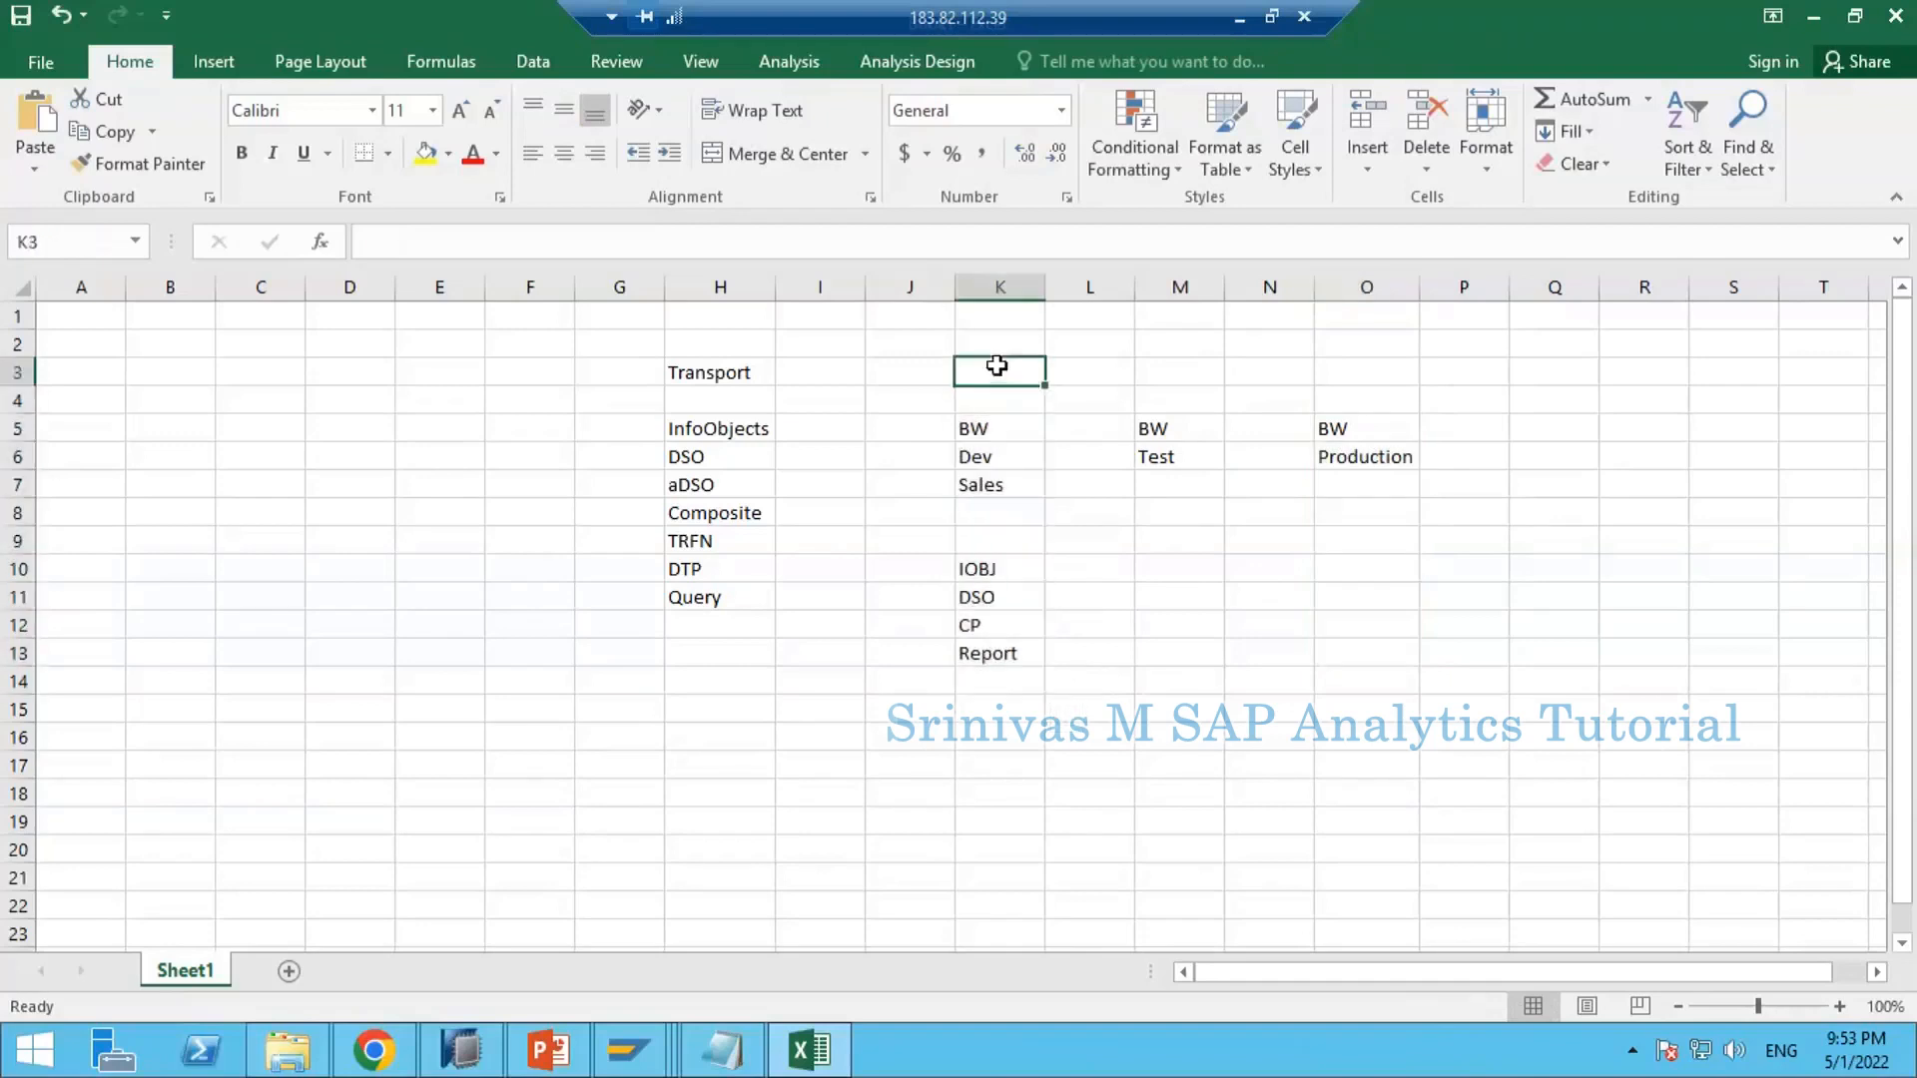
{"action": "type", "text": "Unit"}
{"action": "key", "text": "Tab"}
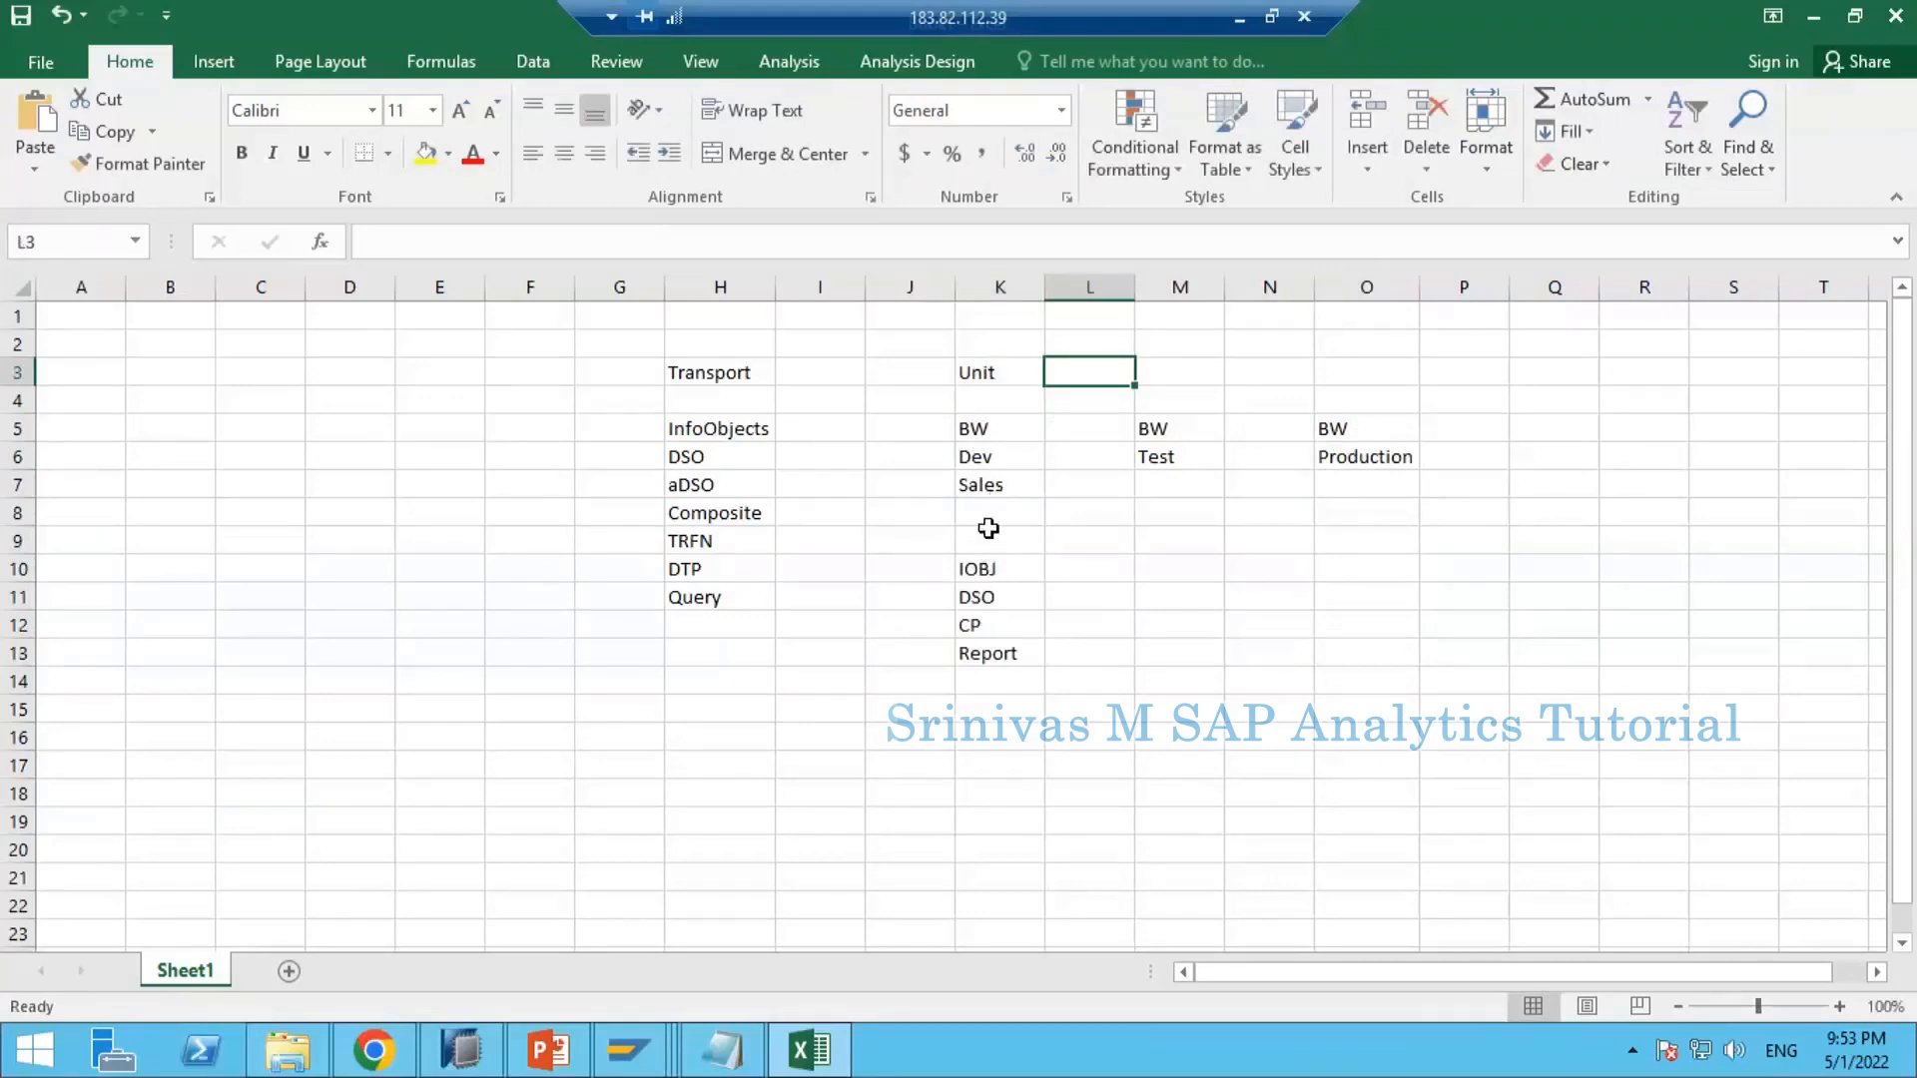
Step: Copy the IOBJ, DSO, CP and Report list from the Dev column into cells M10 to M13 under Test
{"action": "left_click", "coordinate": [976, 653]}
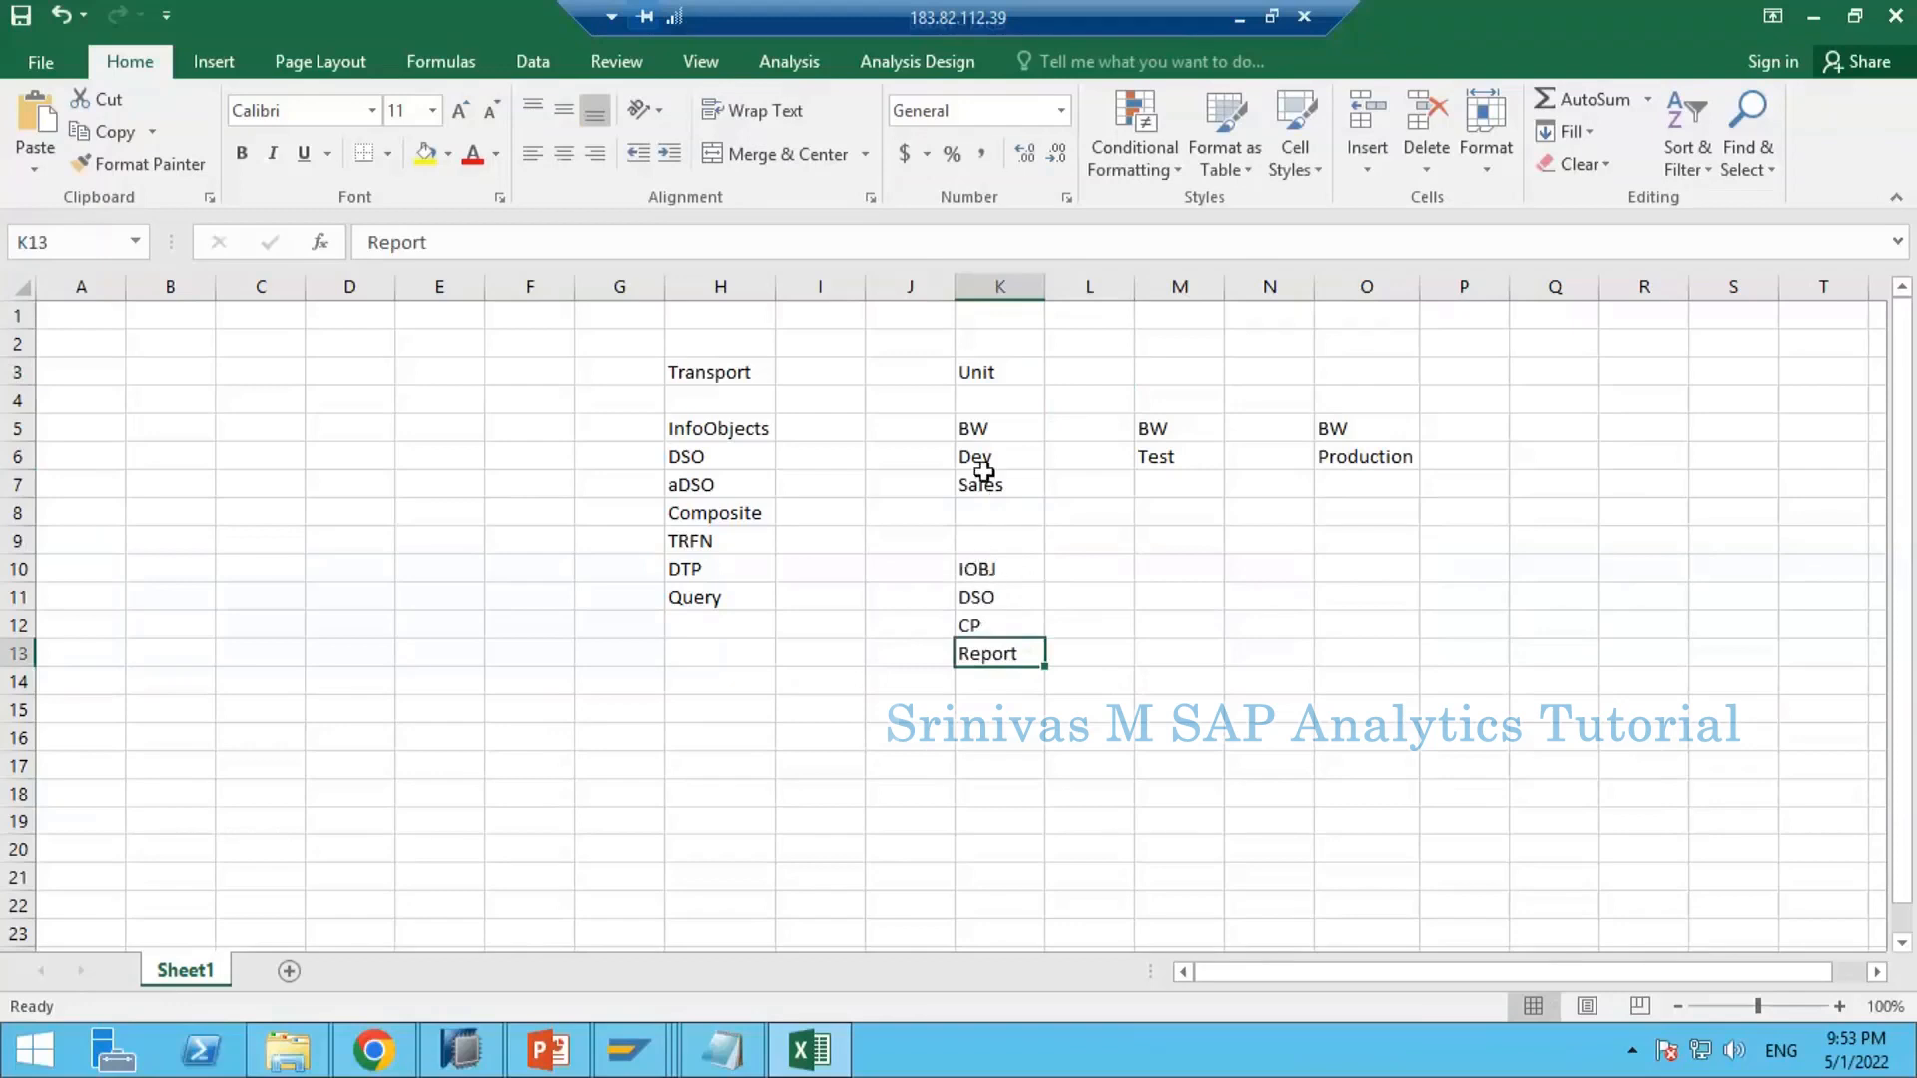
{"action": "left_click_drag", "start_coordinate": [1003, 544], "coordinate": [1010, 667]}
{"action": "key", "text": "ctrl+c"}
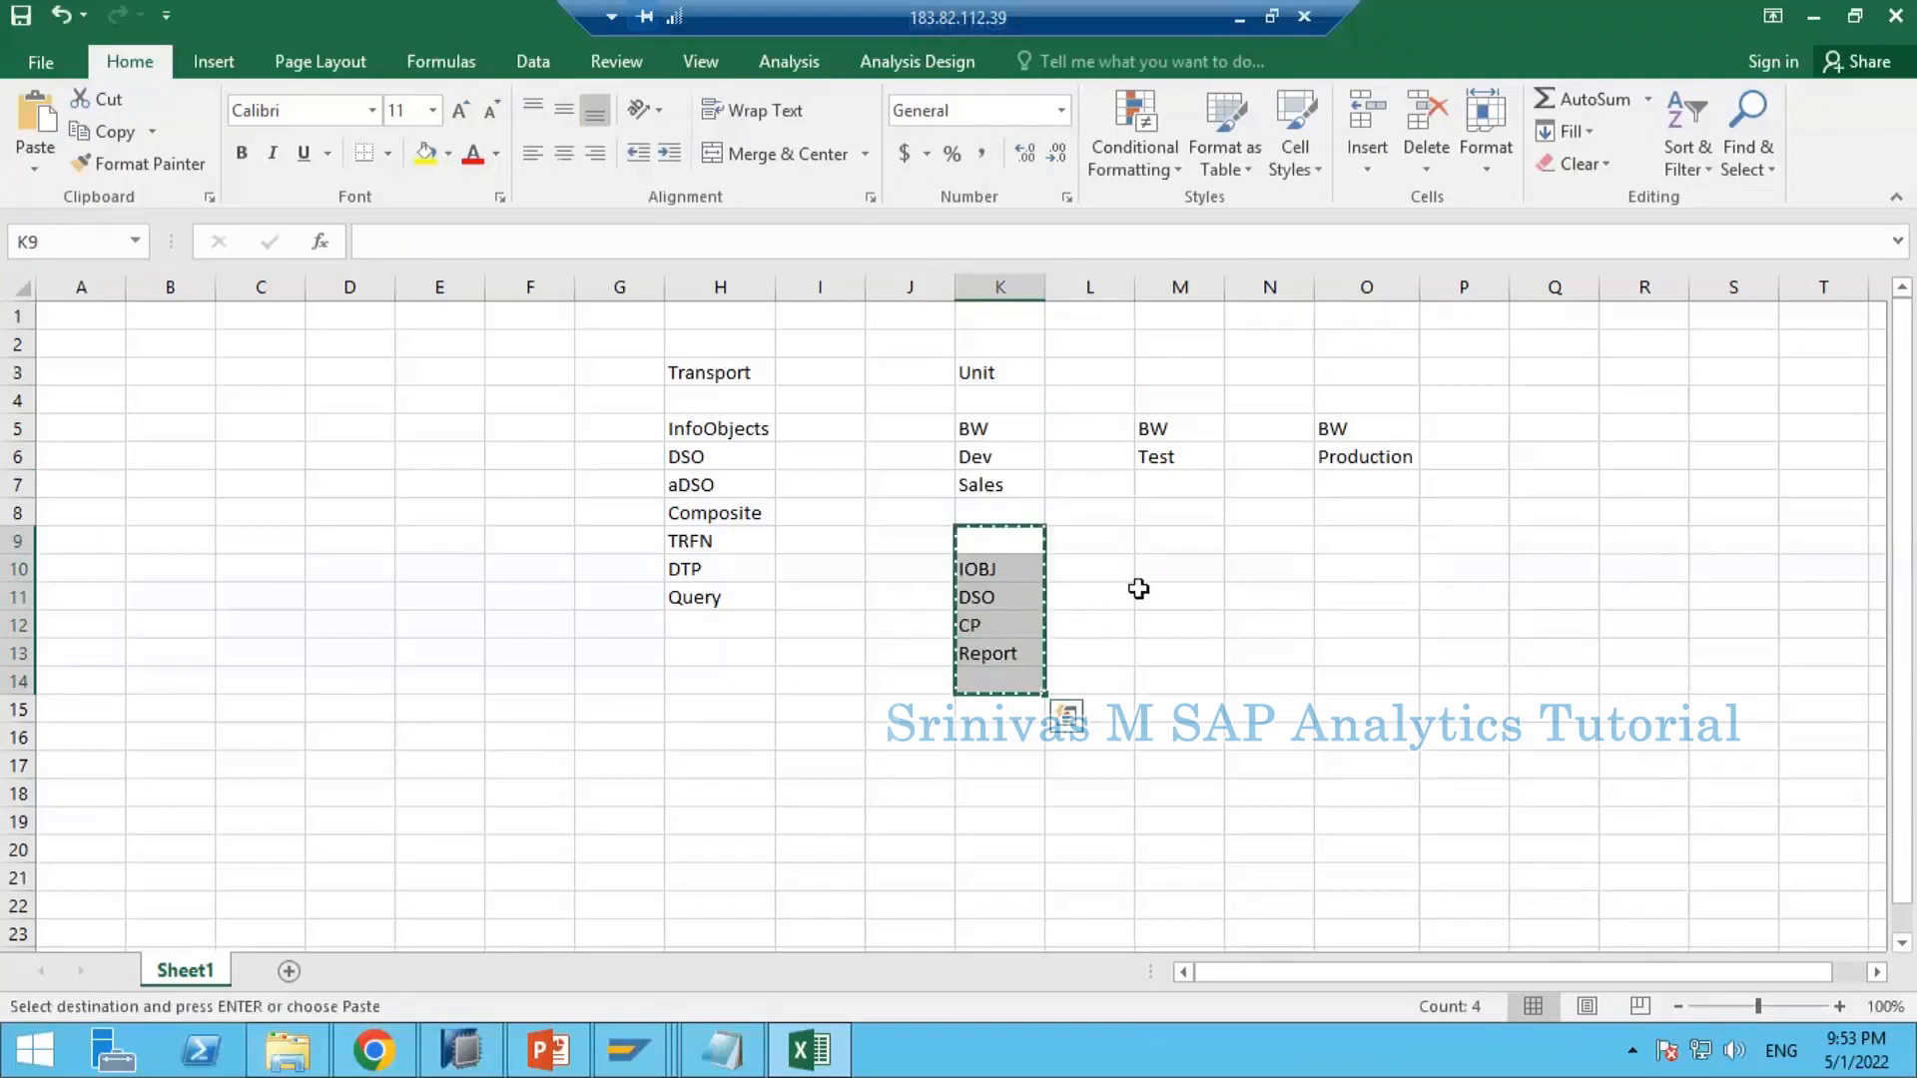
{"action": "left_click", "coordinate": [1175, 538]}
{"action": "key", "text": "ctrl+v"}
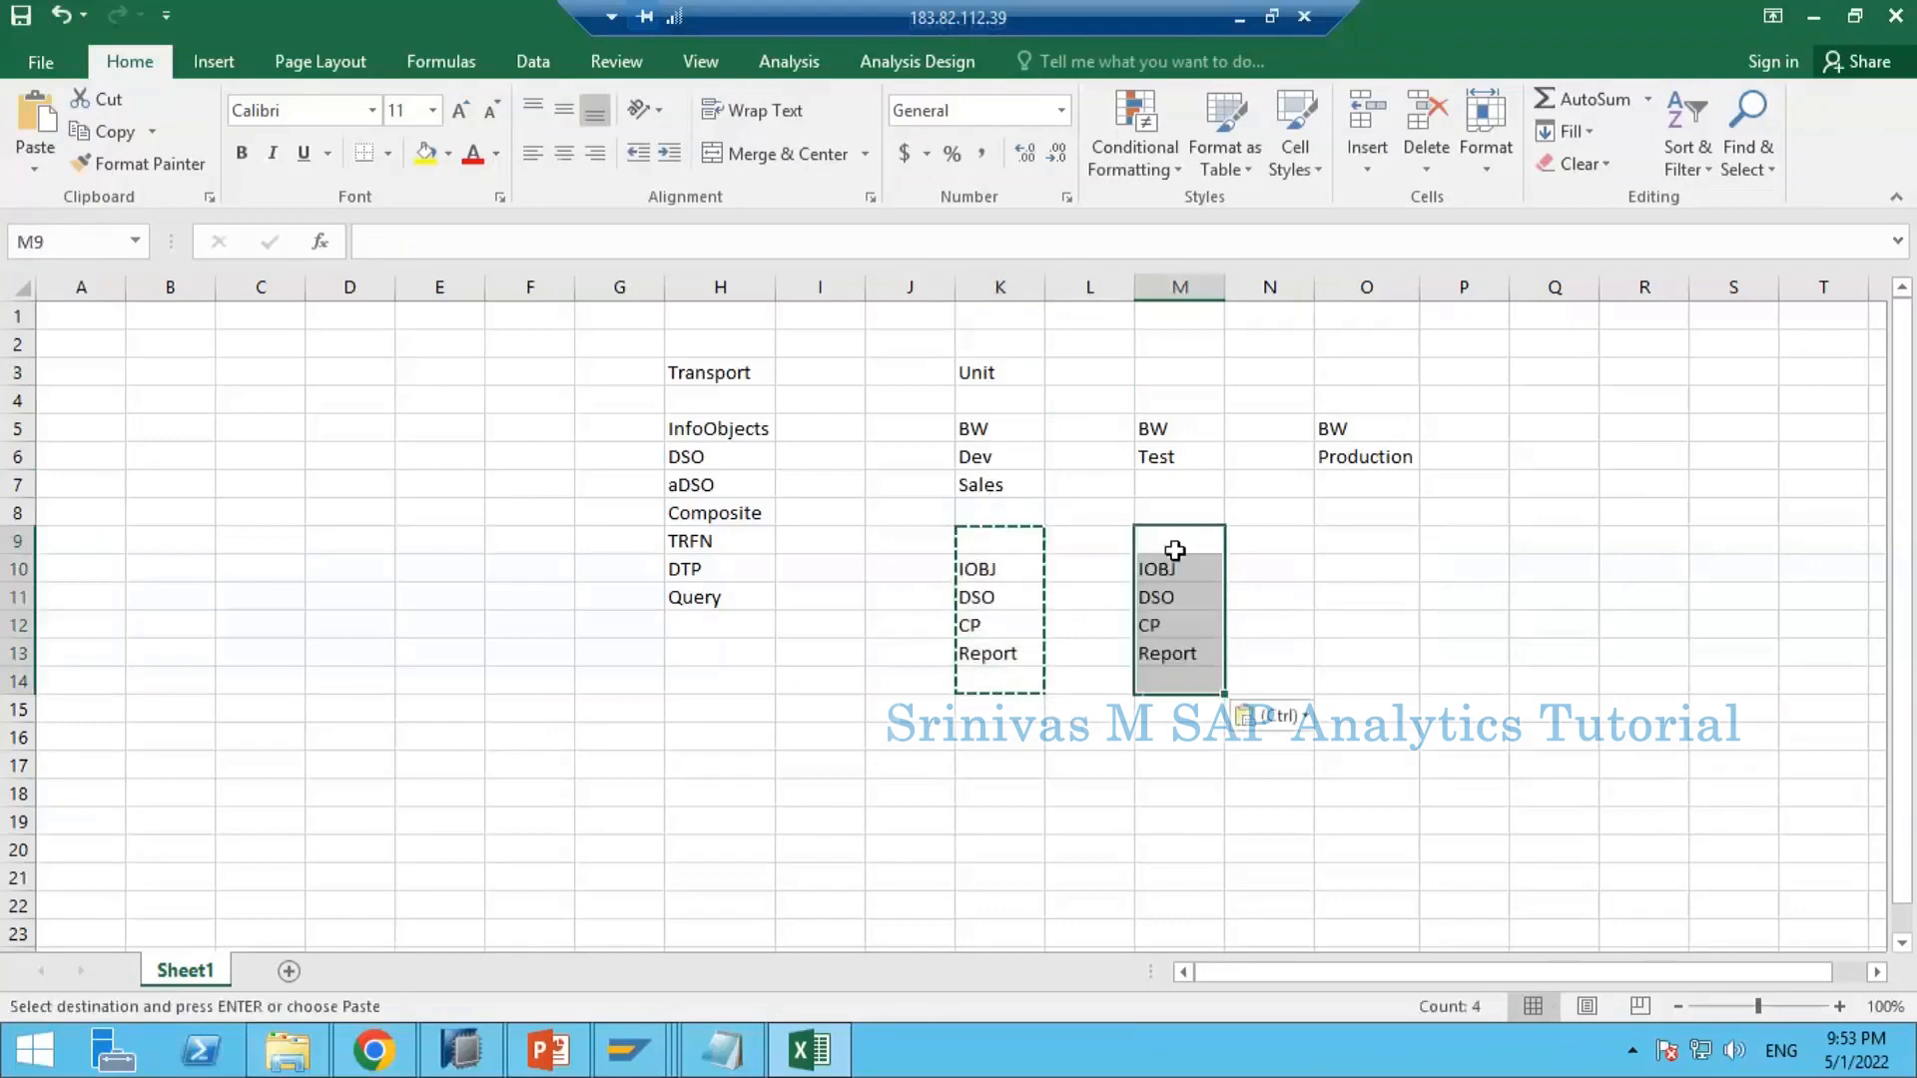
{"action": "key", "text": "Escape"}
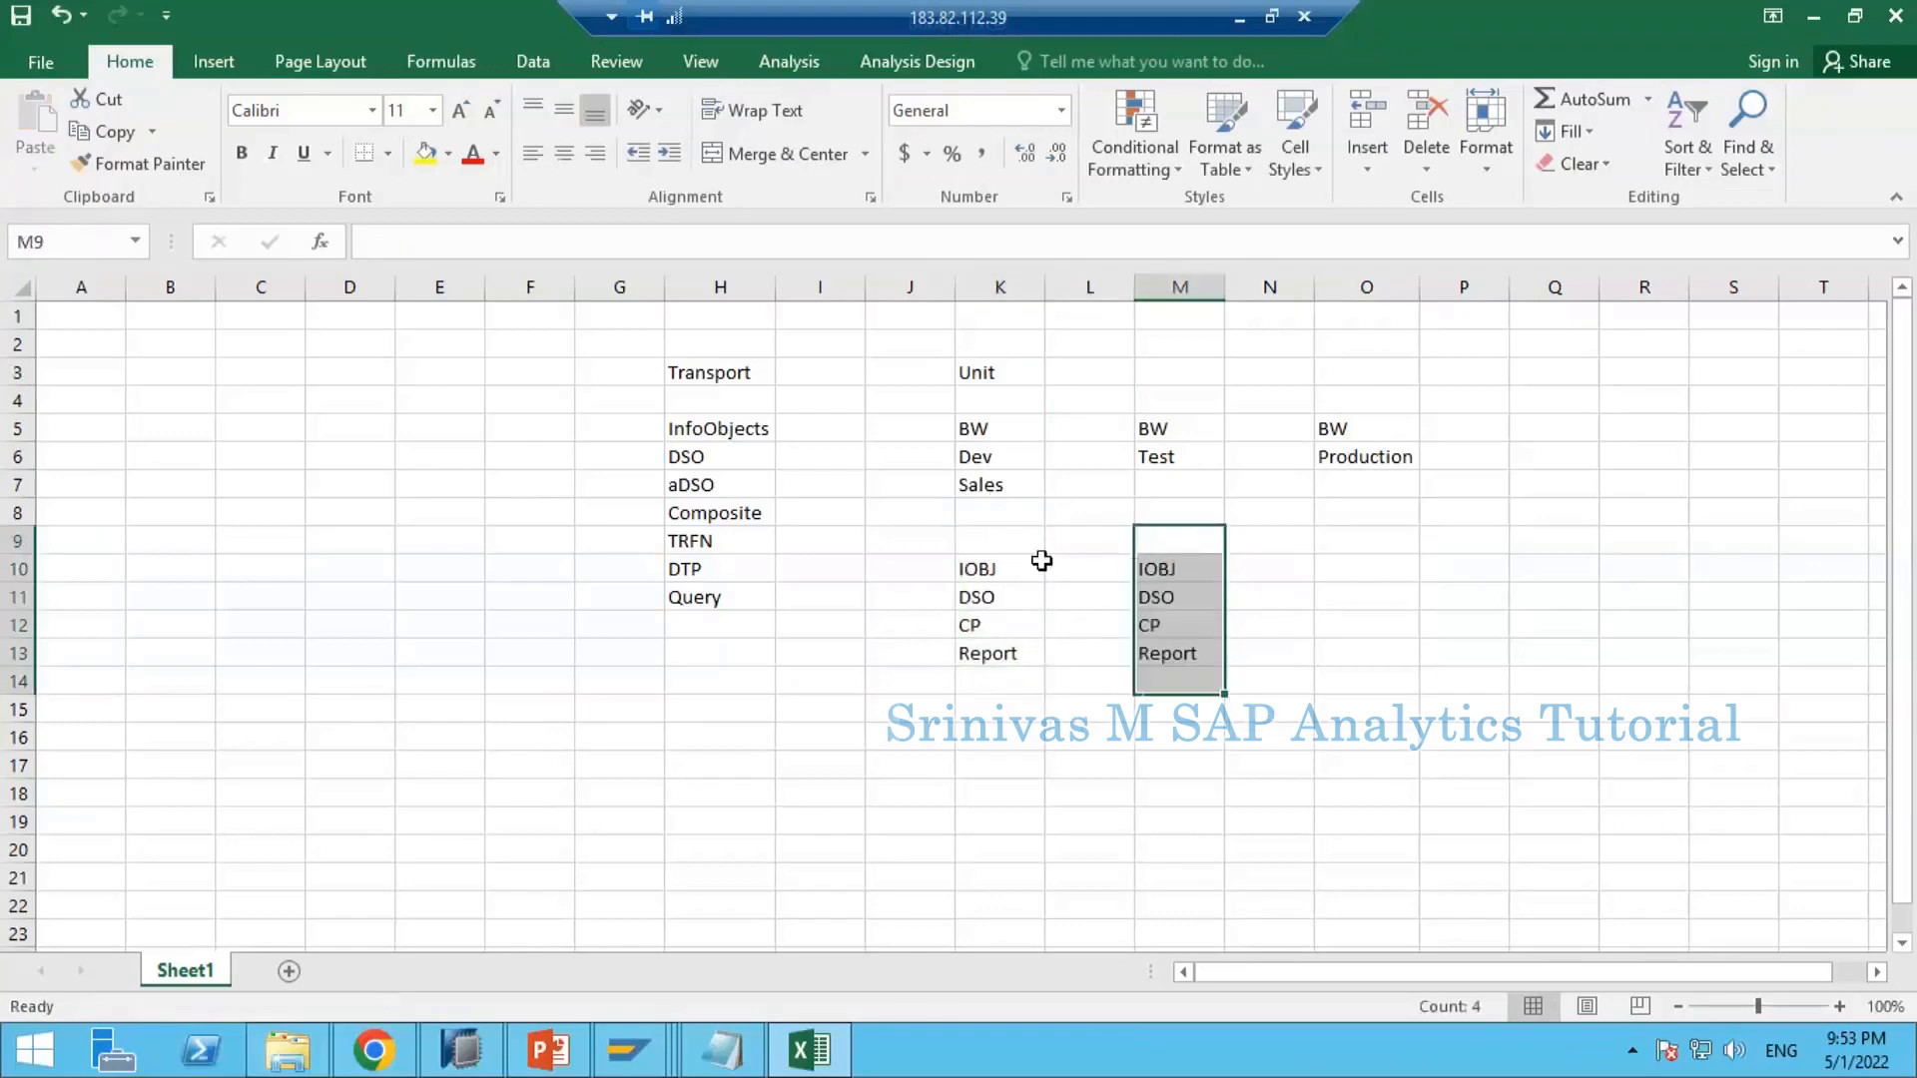
{"action": "left_click_drag", "start_coordinate": [1000, 515], "coordinate": [1002, 655]}
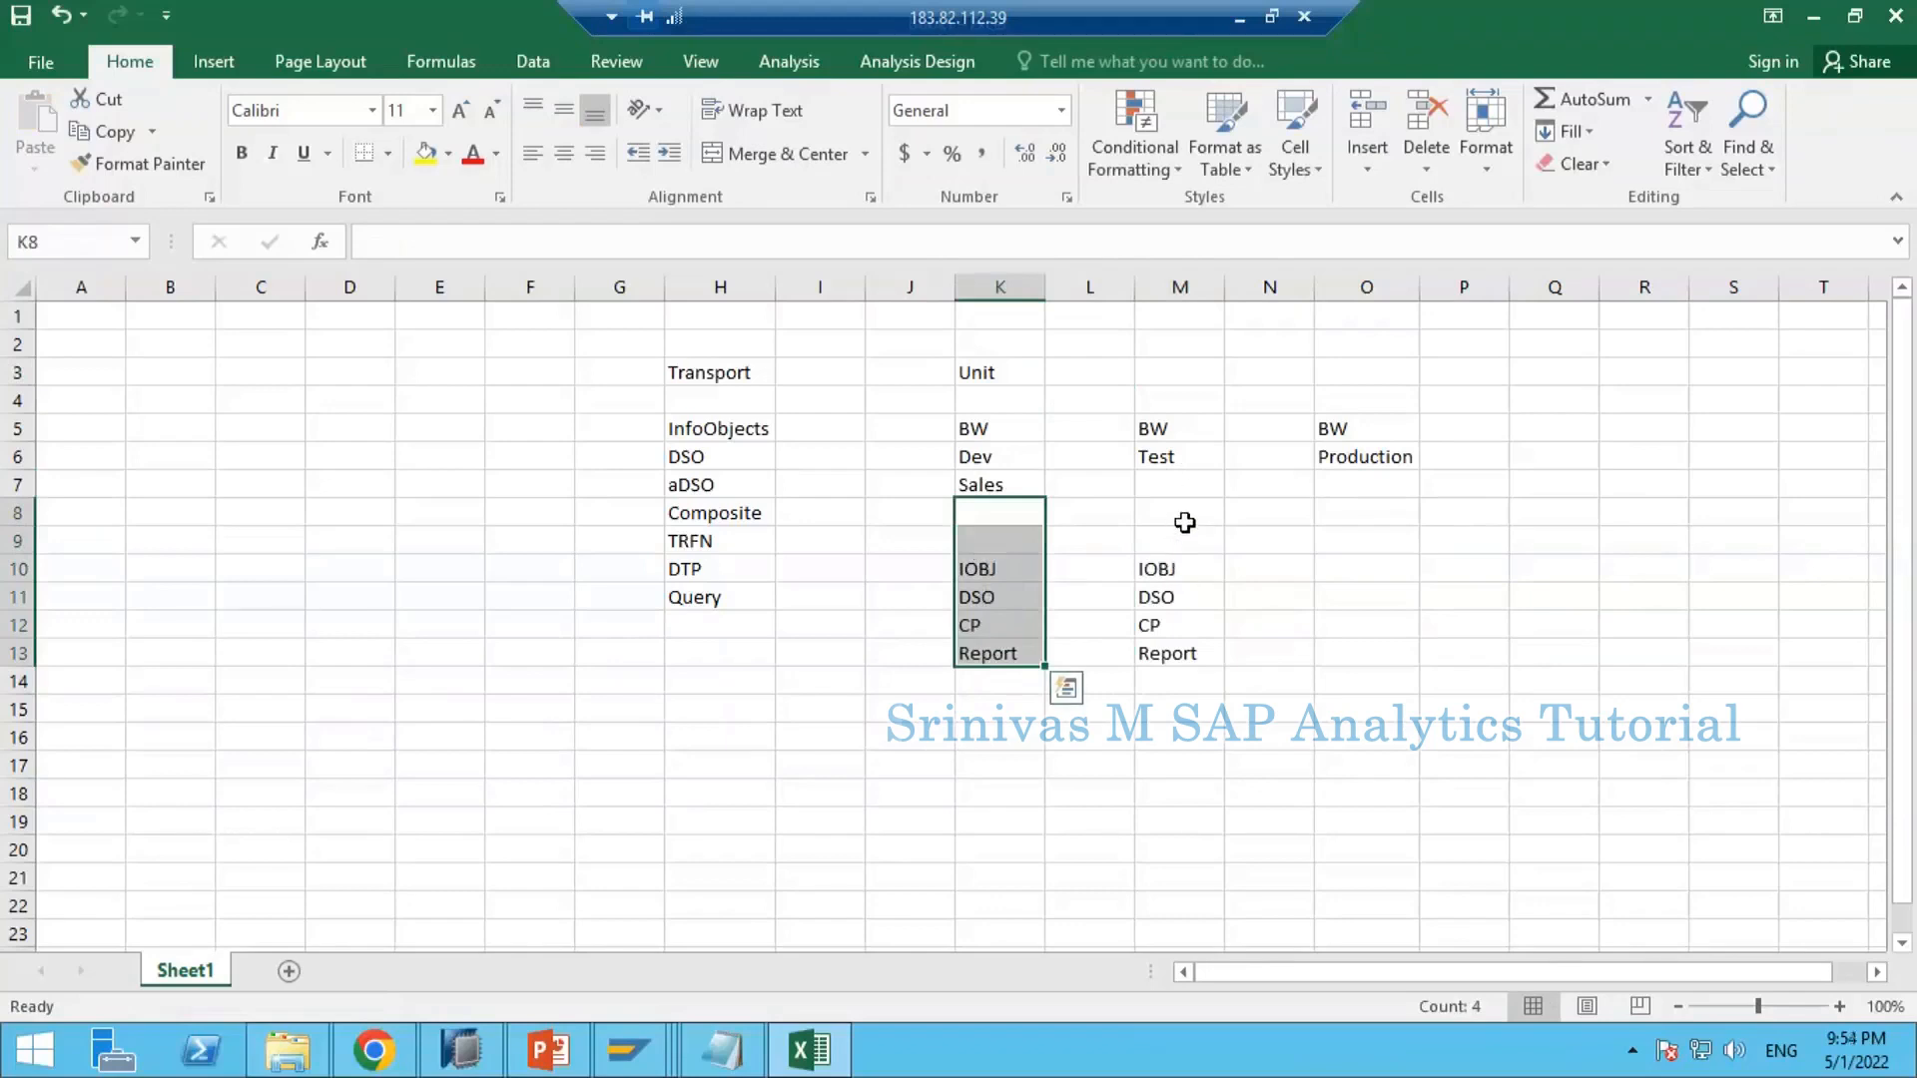
{"action": "left_click", "coordinate": [1183, 454]}
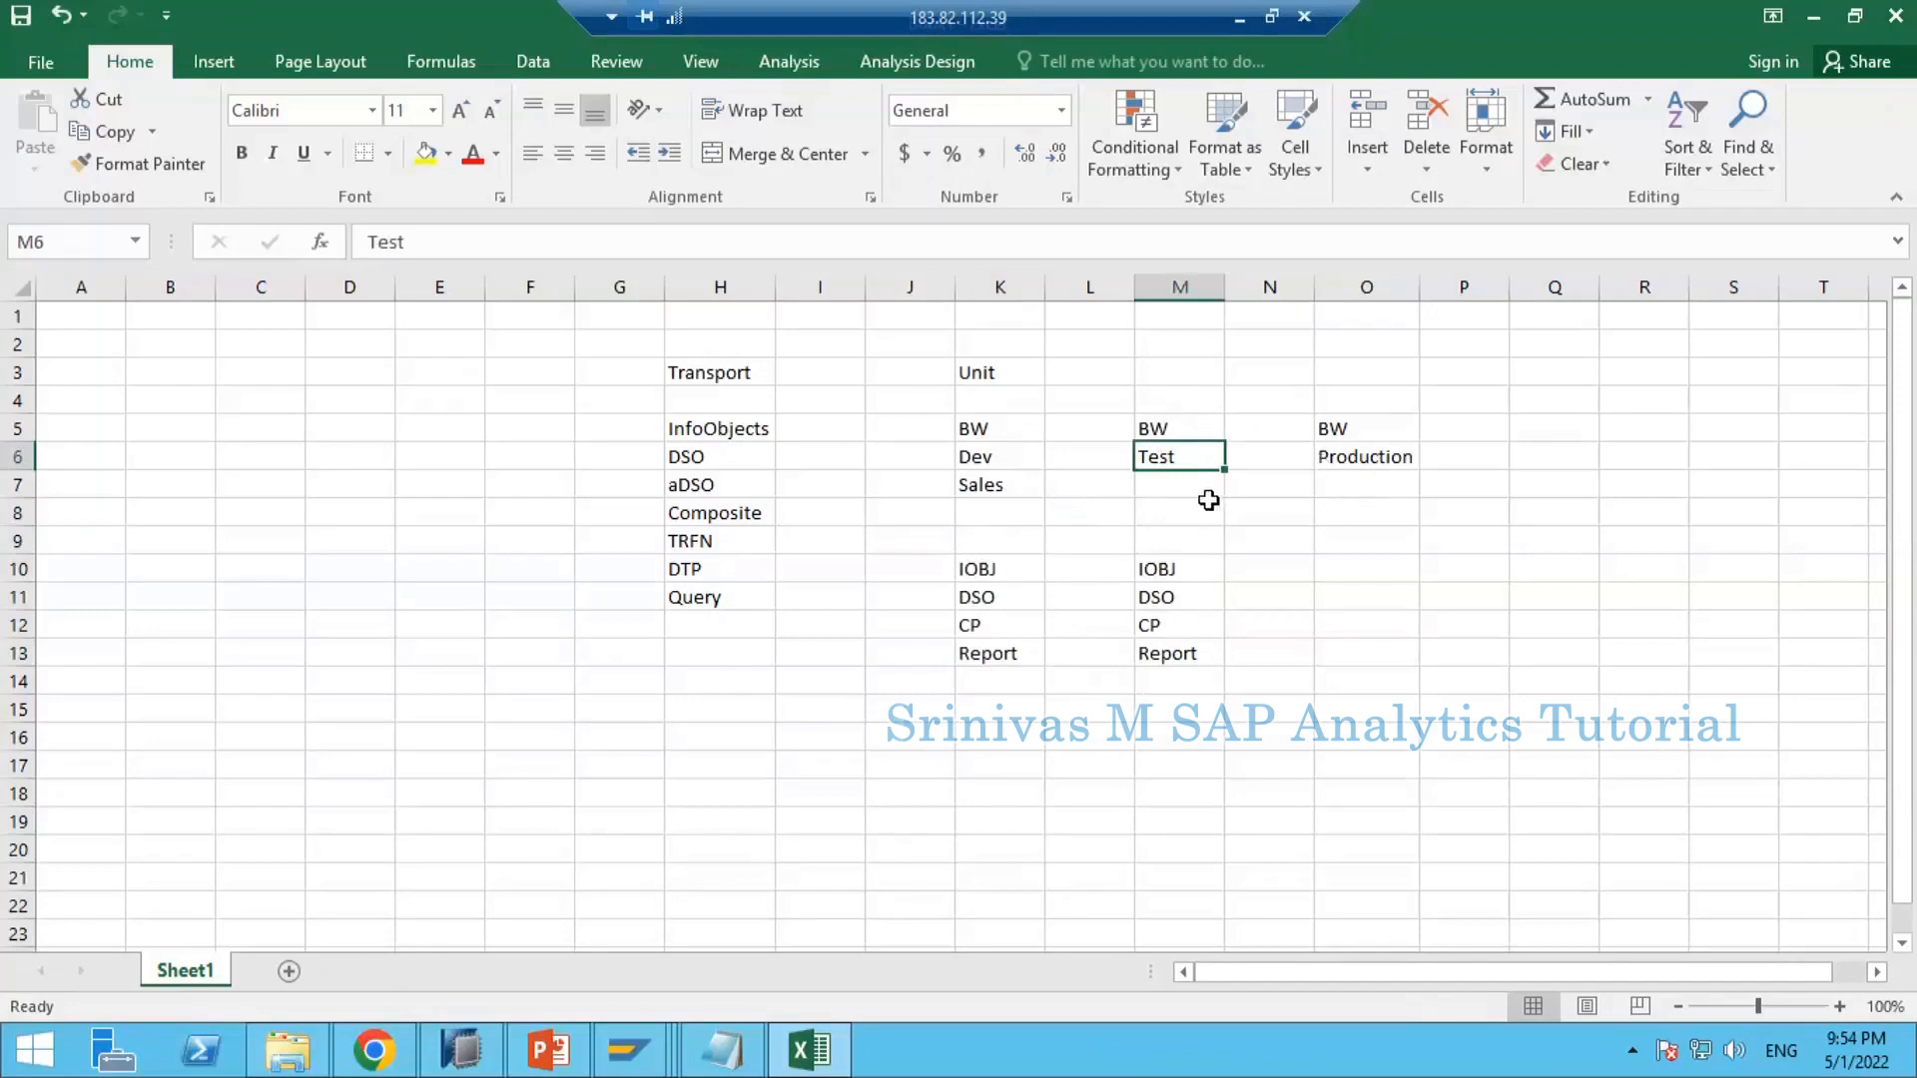
{"action": "left_click_drag", "start_coordinate": [1365, 416], "coordinate": [1360, 682]}
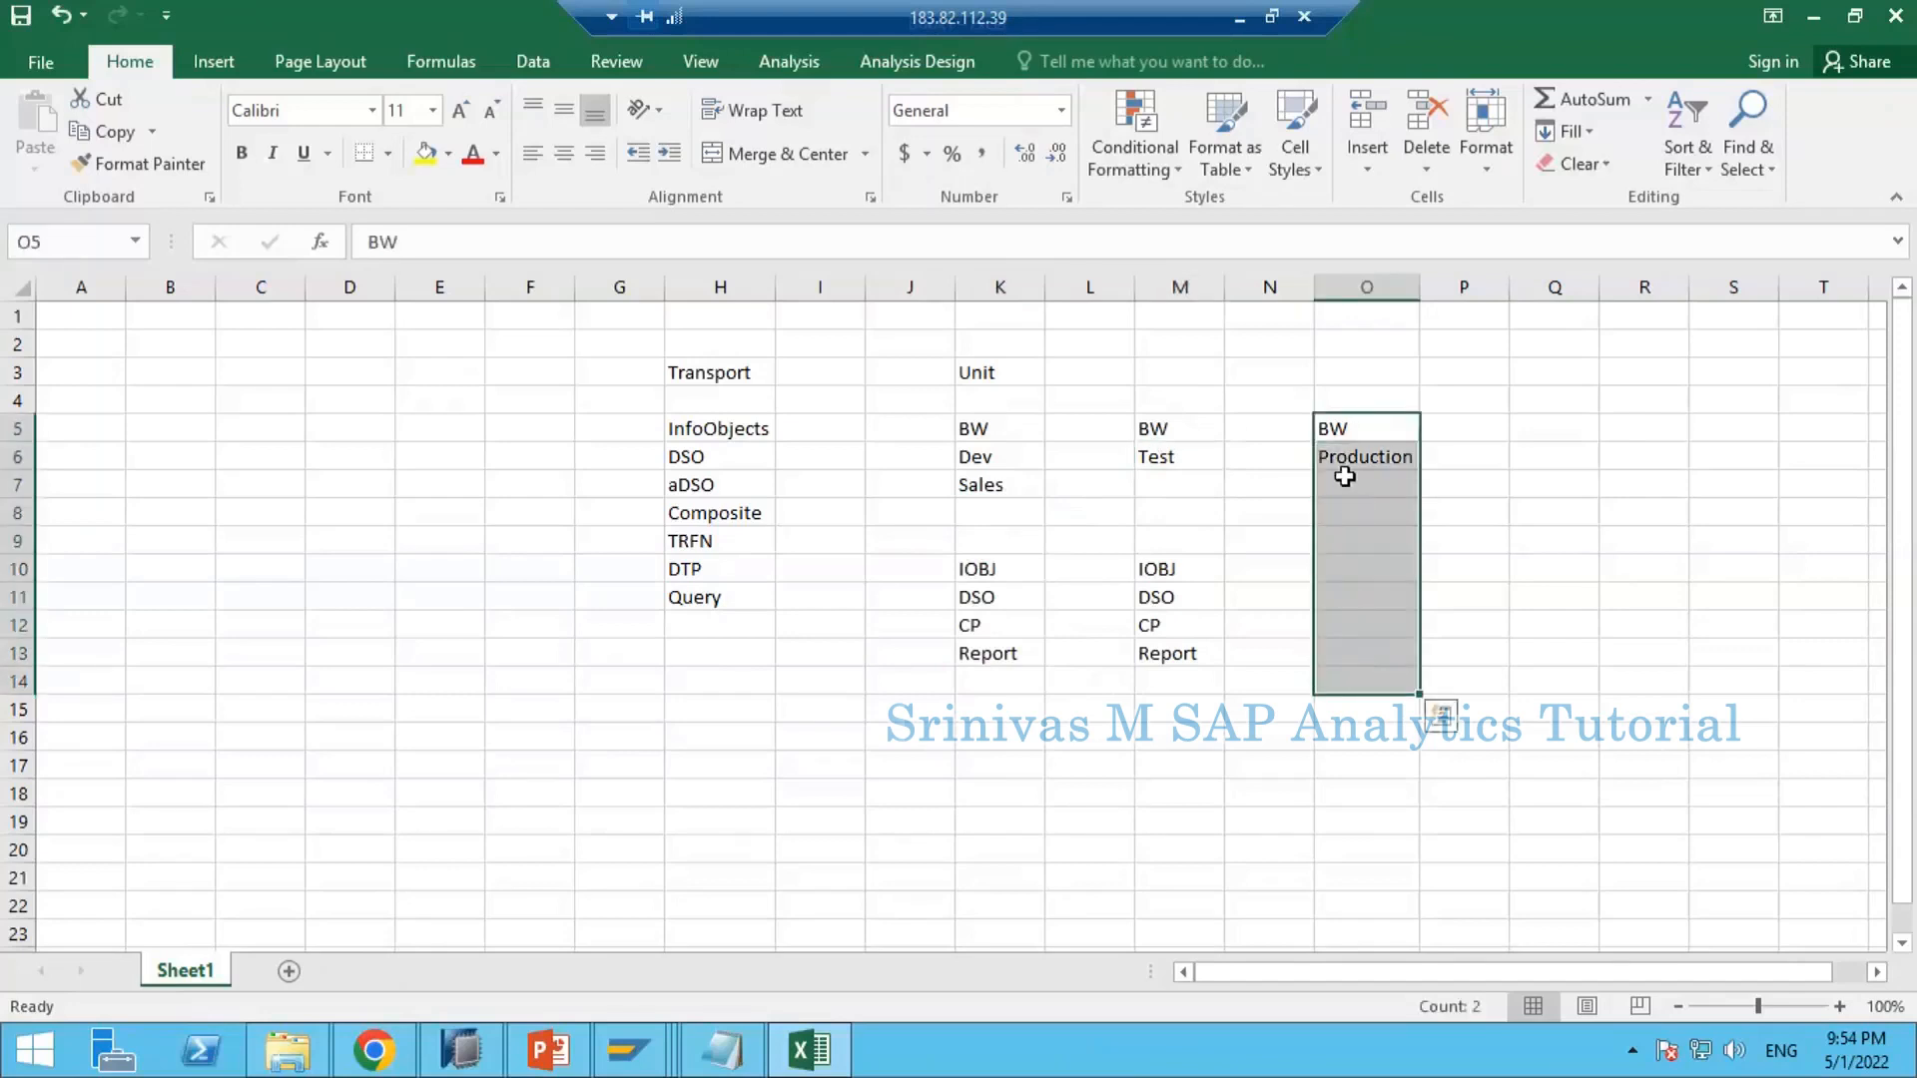
{"action": "left_click", "coordinate": [1352, 396]}
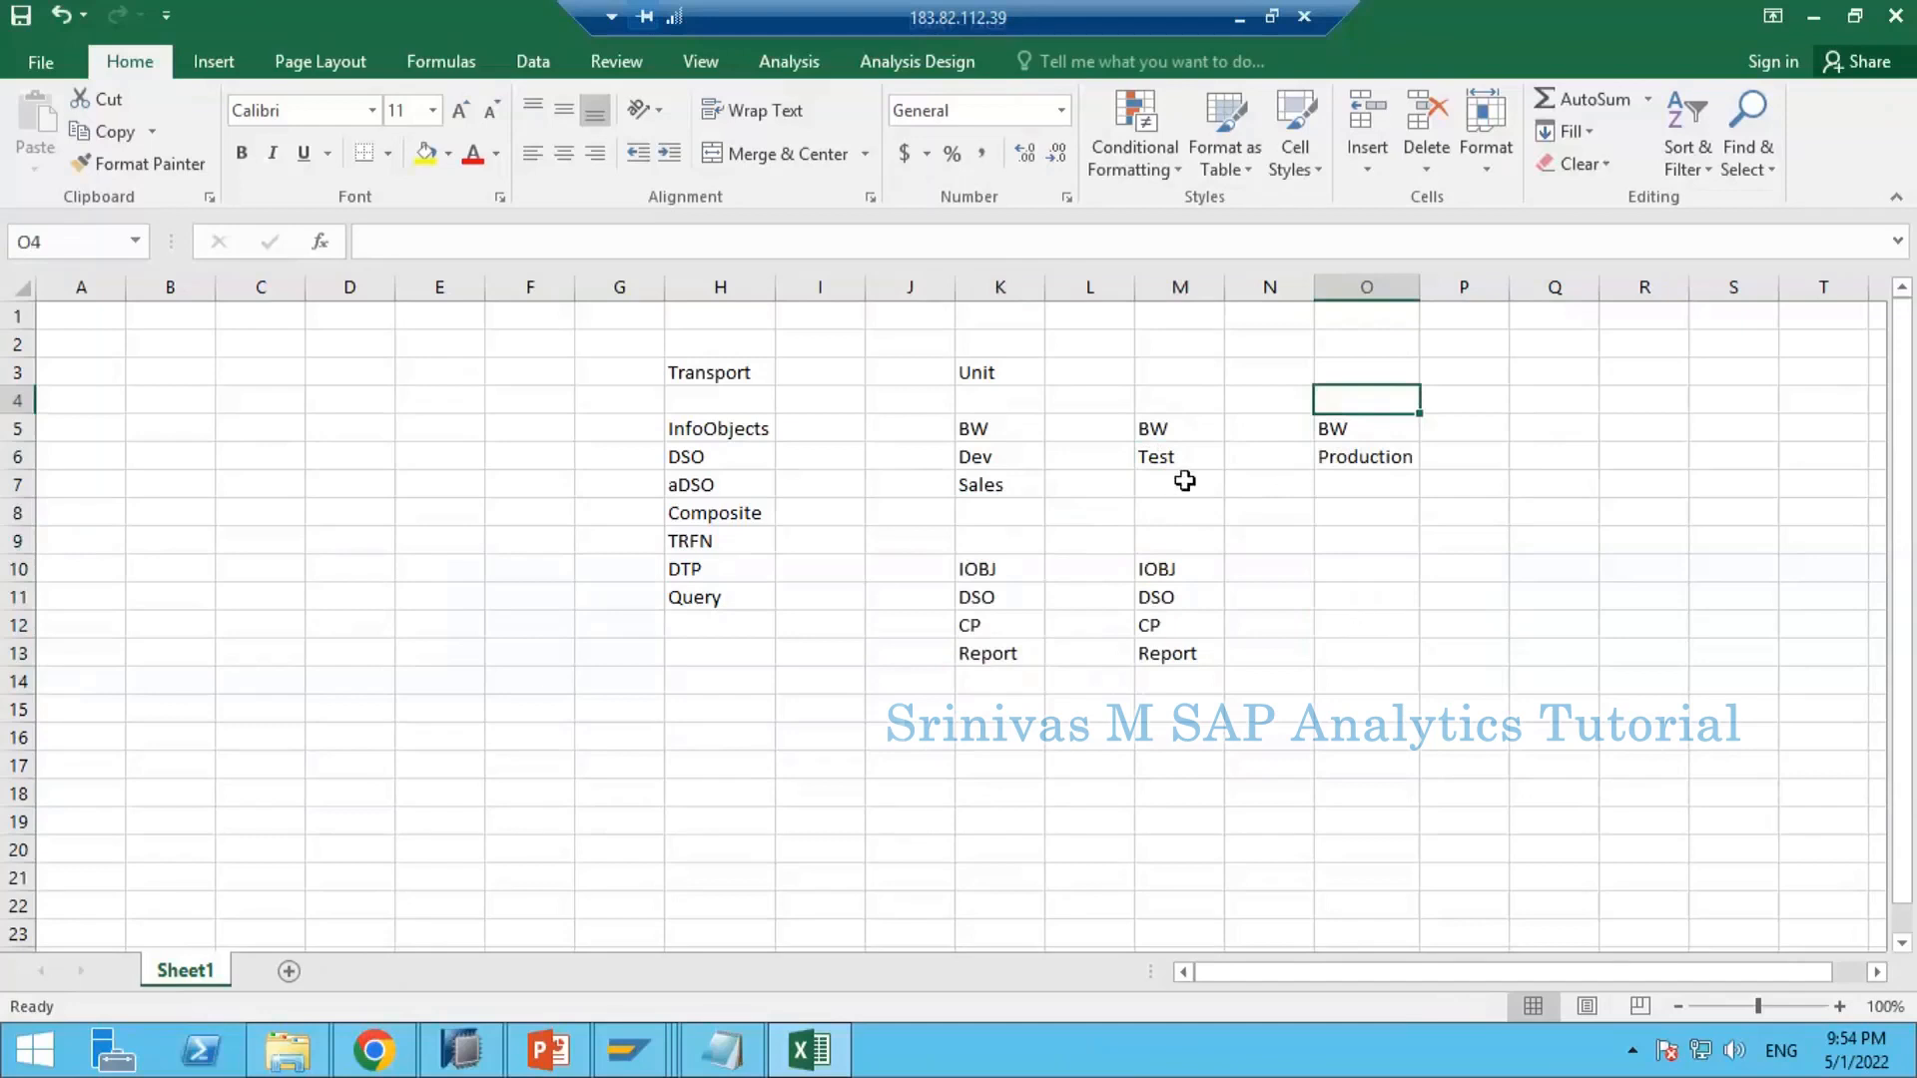
{"action": "left_click_drag", "start_coordinate": [1193, 397], "coordinate": [1192, 654]}
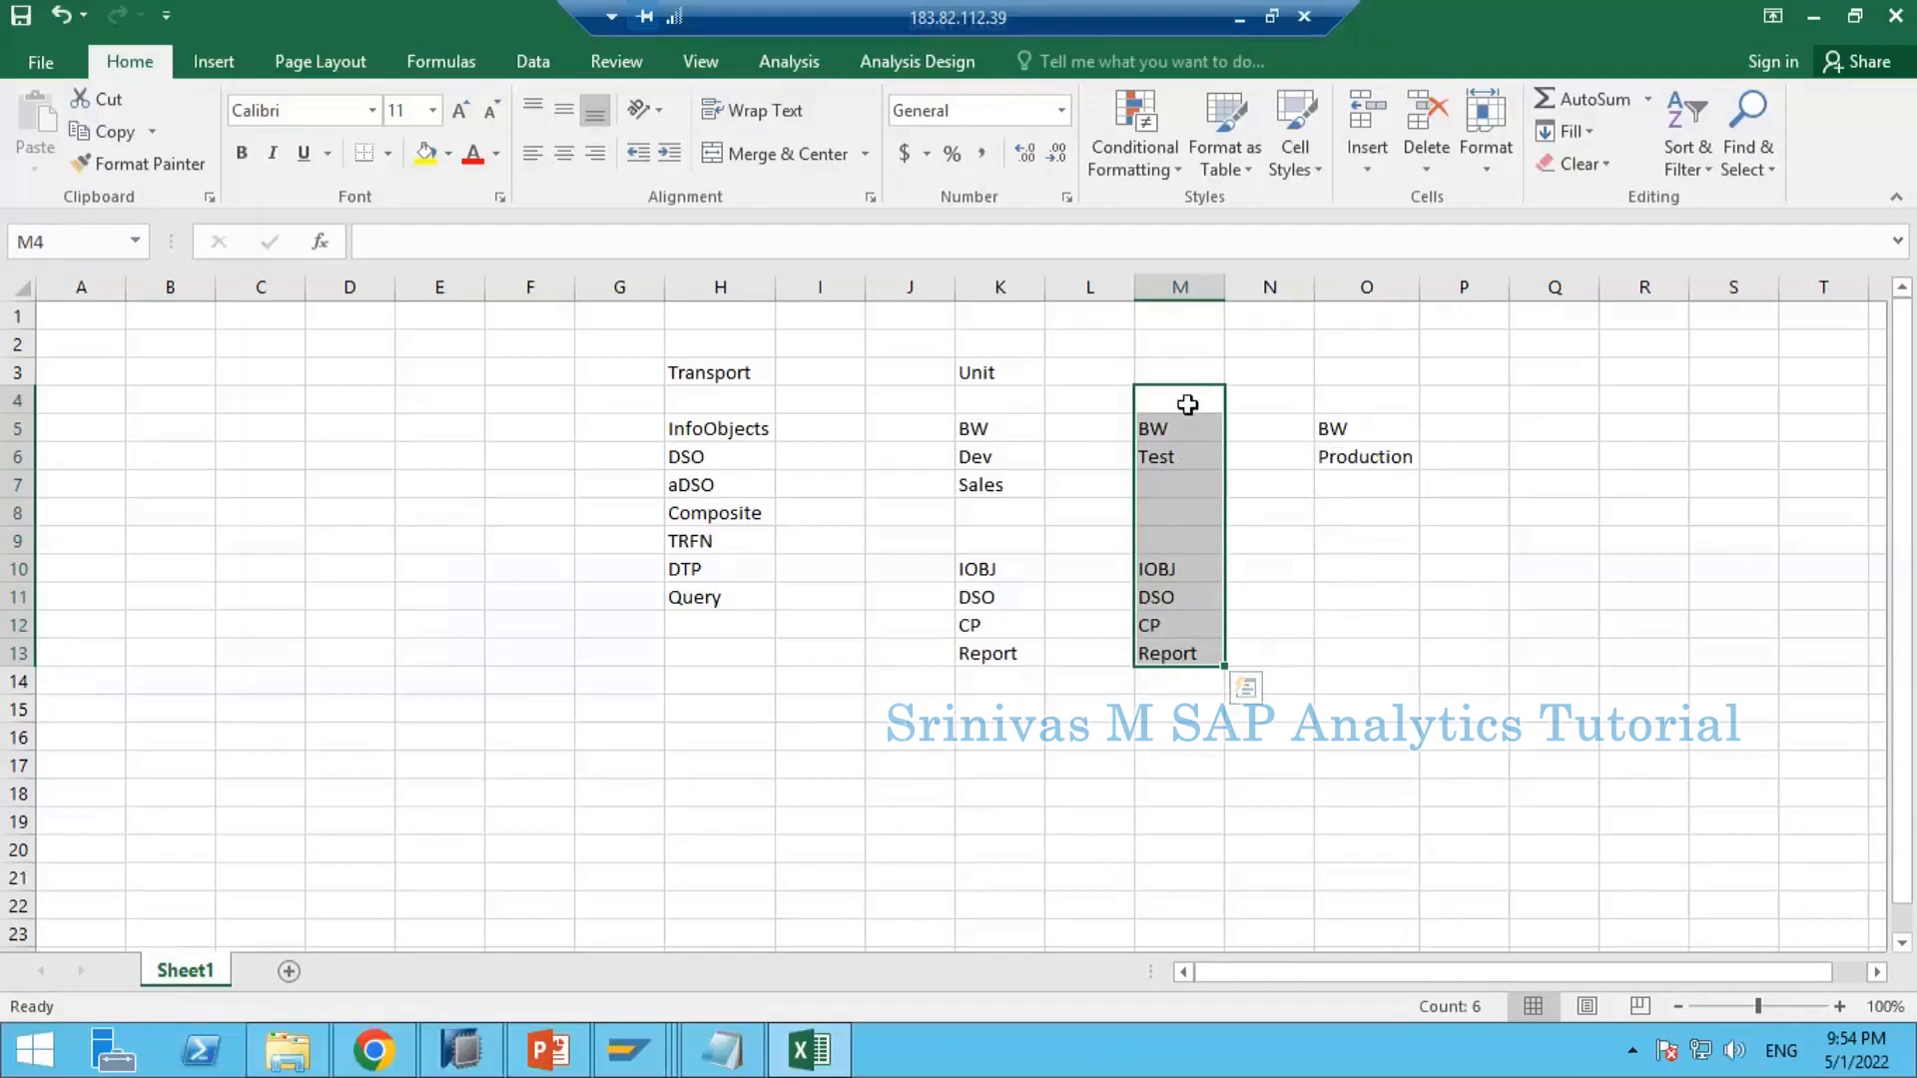
{"action": "left_click_drag", "start_coordinate": [1181, 401], "coordinate": [1185, 663]}
{"action": "left_click", "coordinate": [1182, 656]}
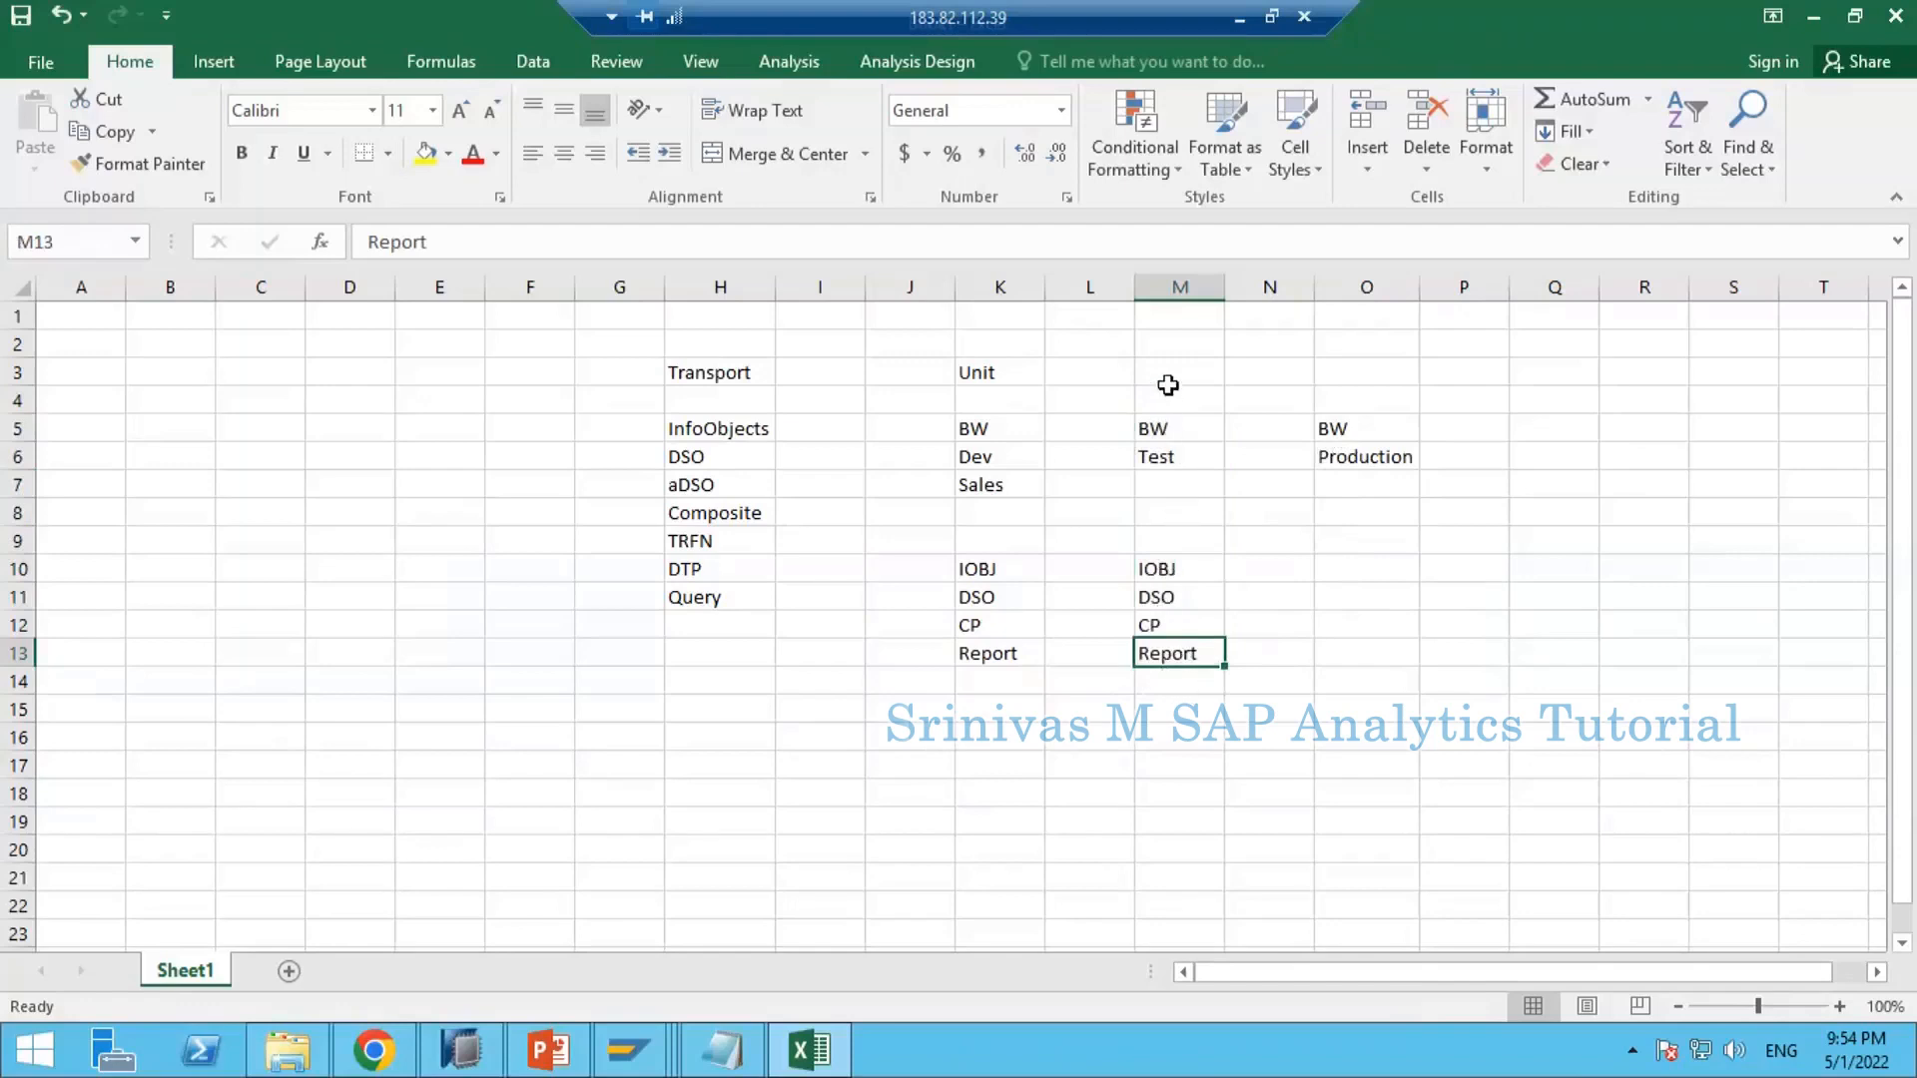
Step: Enter "UAT" in cell M3 above the BW Test column, and extend the label in K3 to "Unit Test"
{"action": "left_click", "coordinate": [1173, 373]}
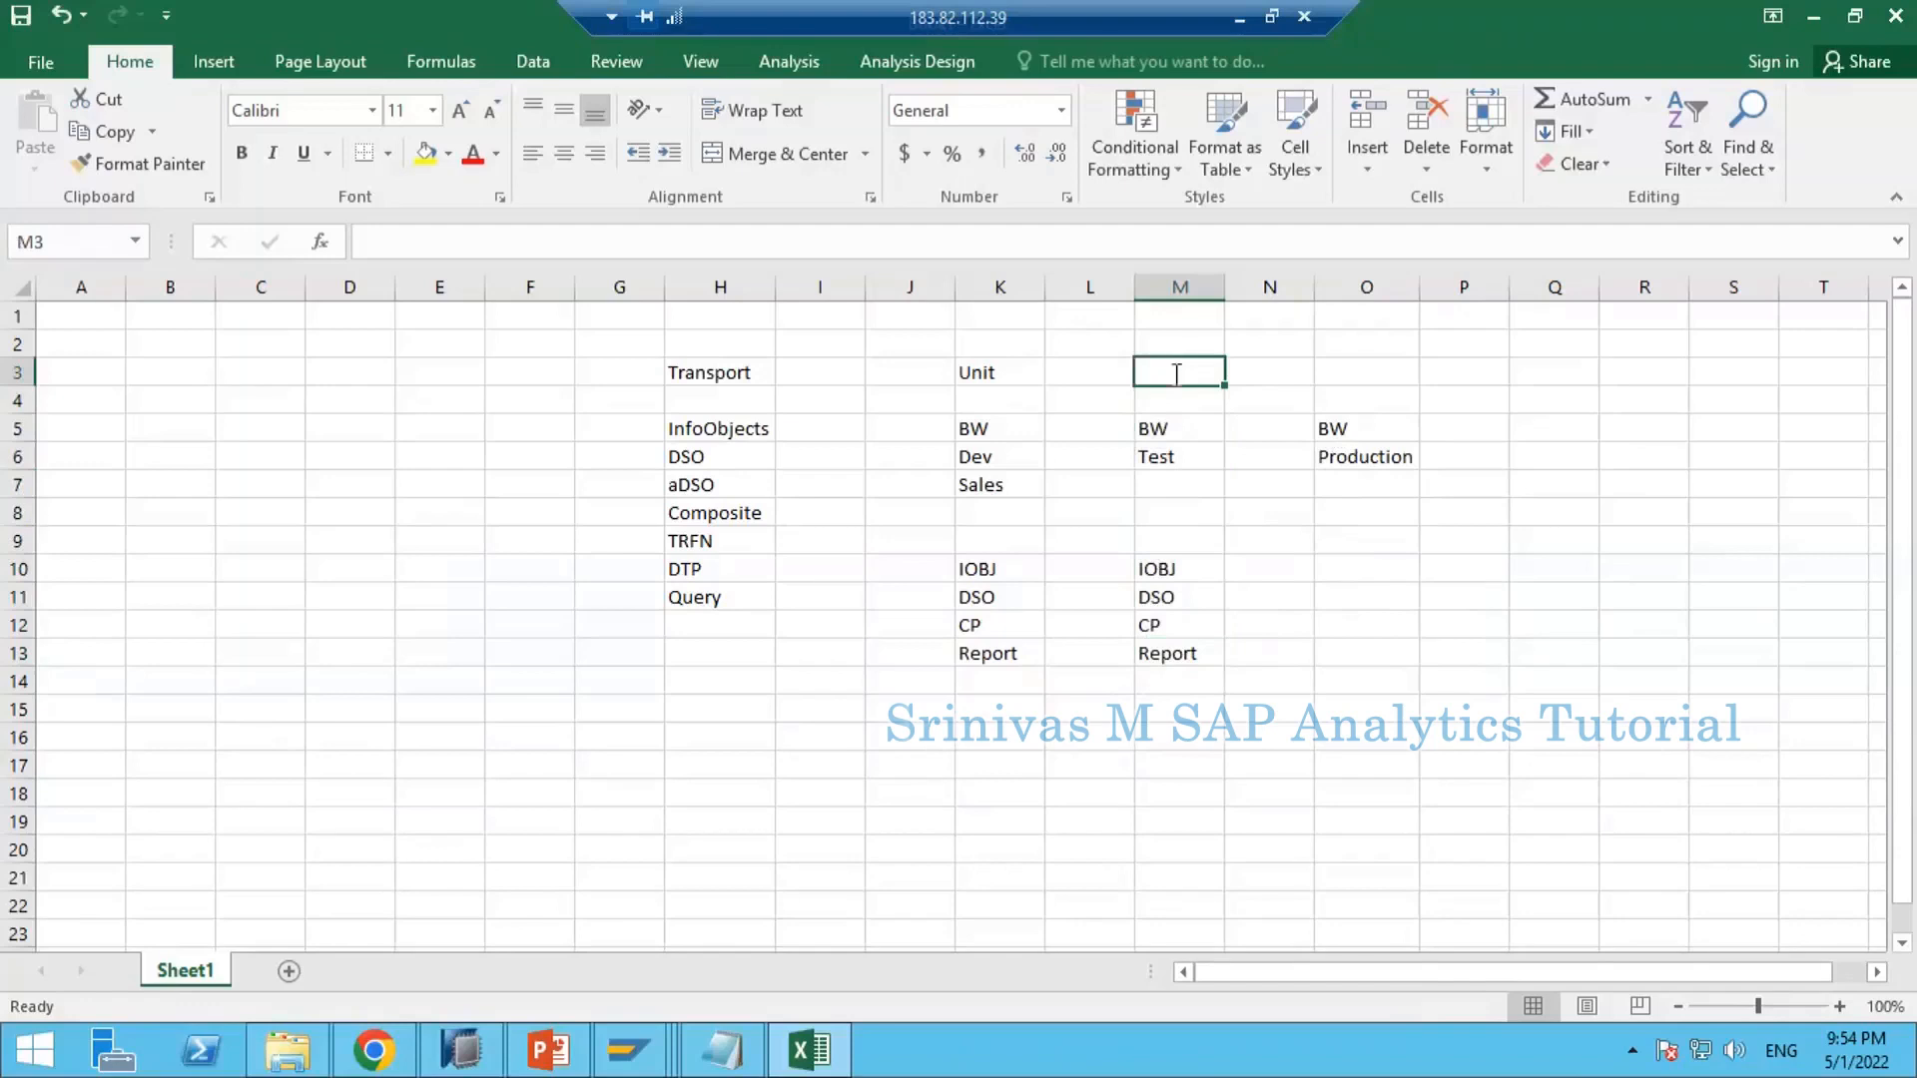
{"action": "type", "text": "UAT"}
{"action": "key", "text": "Return"}
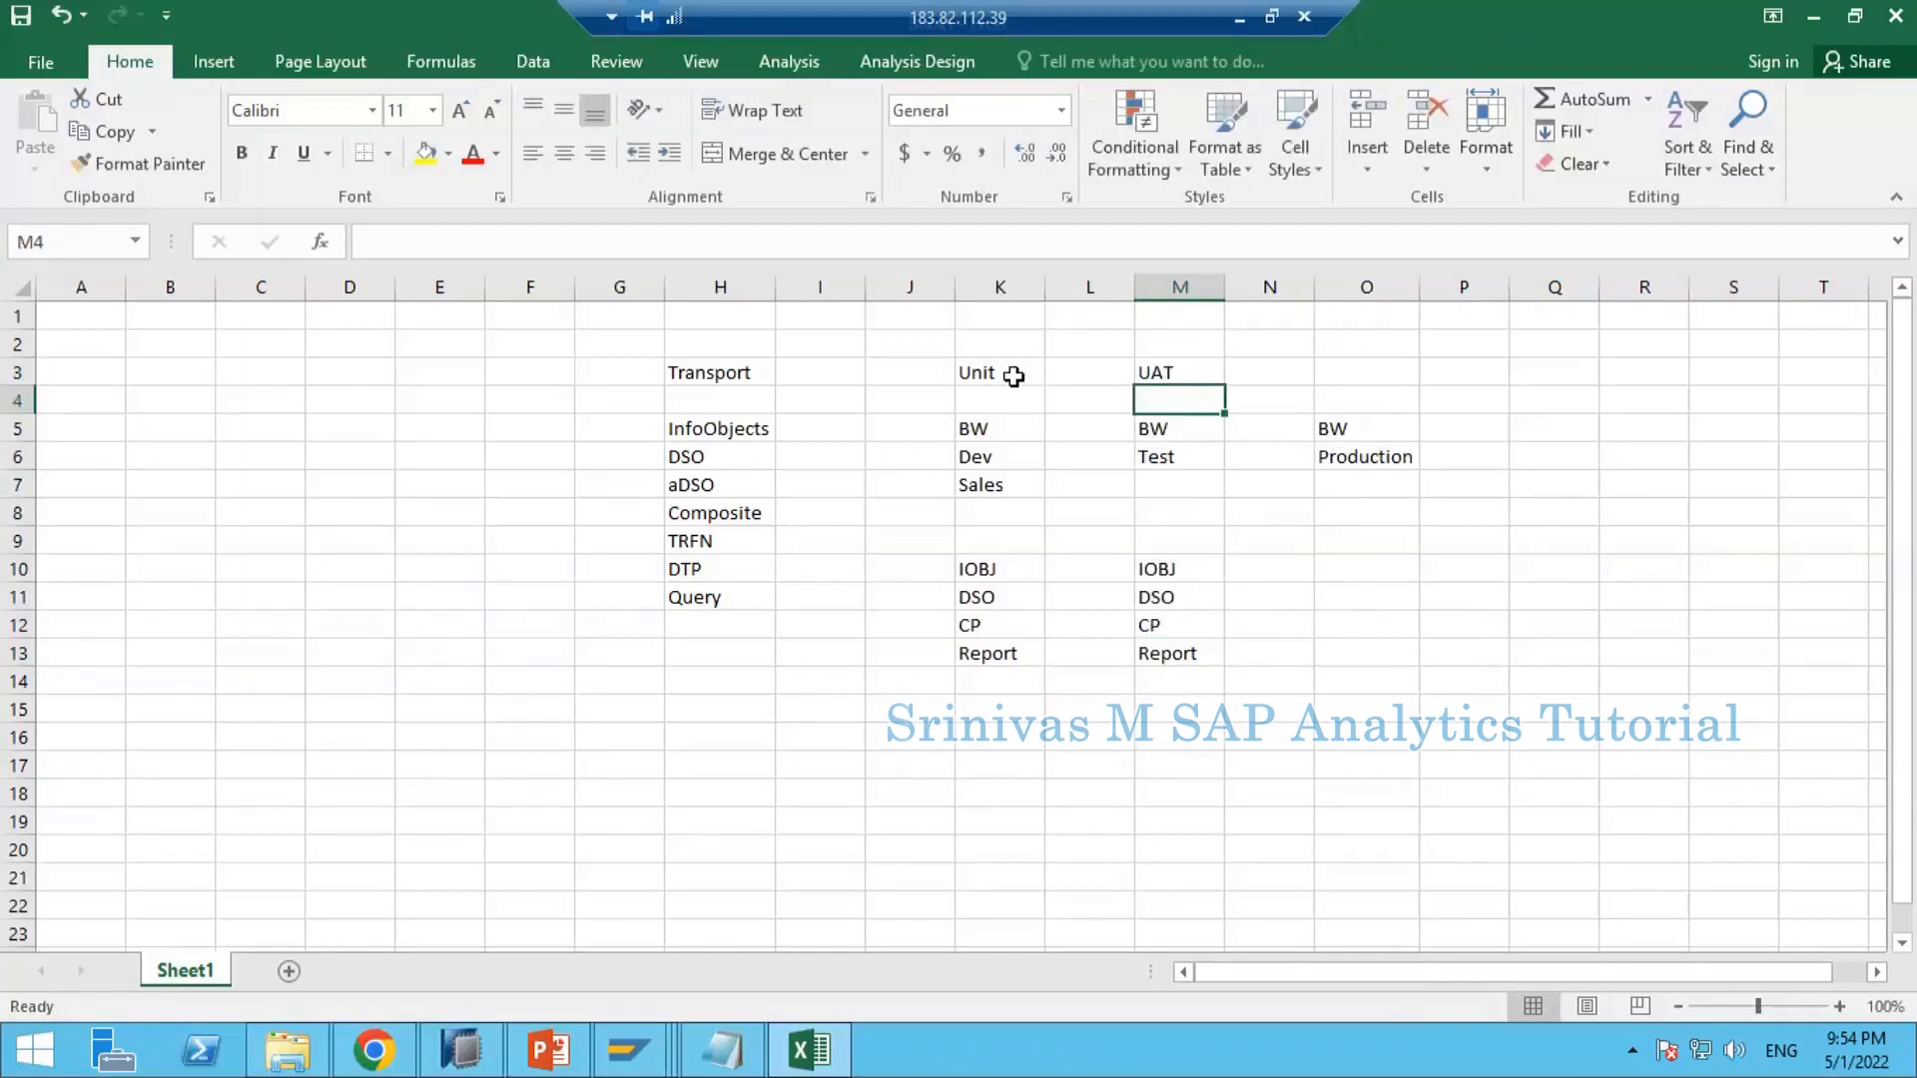
{"action": "double_click", "coordinate": [1015, 375]}
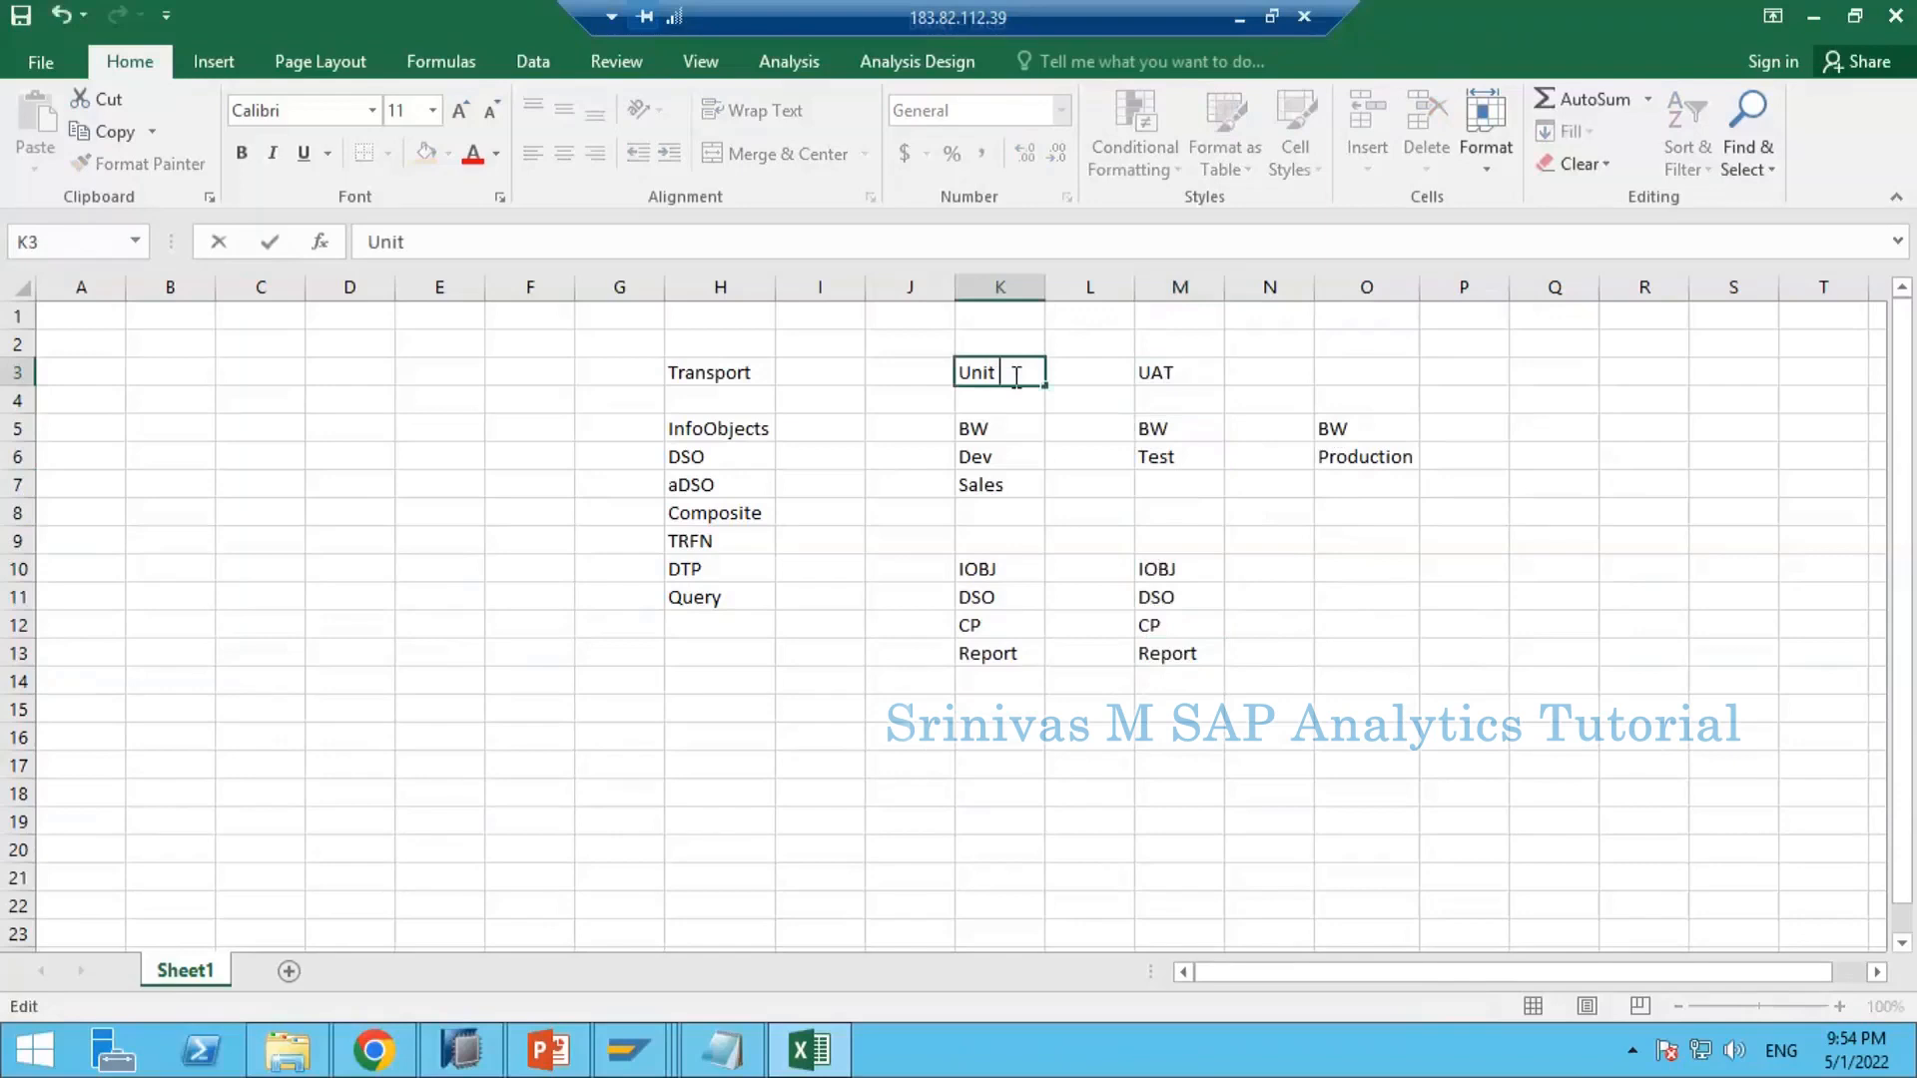
{"action": "type", "text": "Test"}
{"action": "key", "text": "Return"}
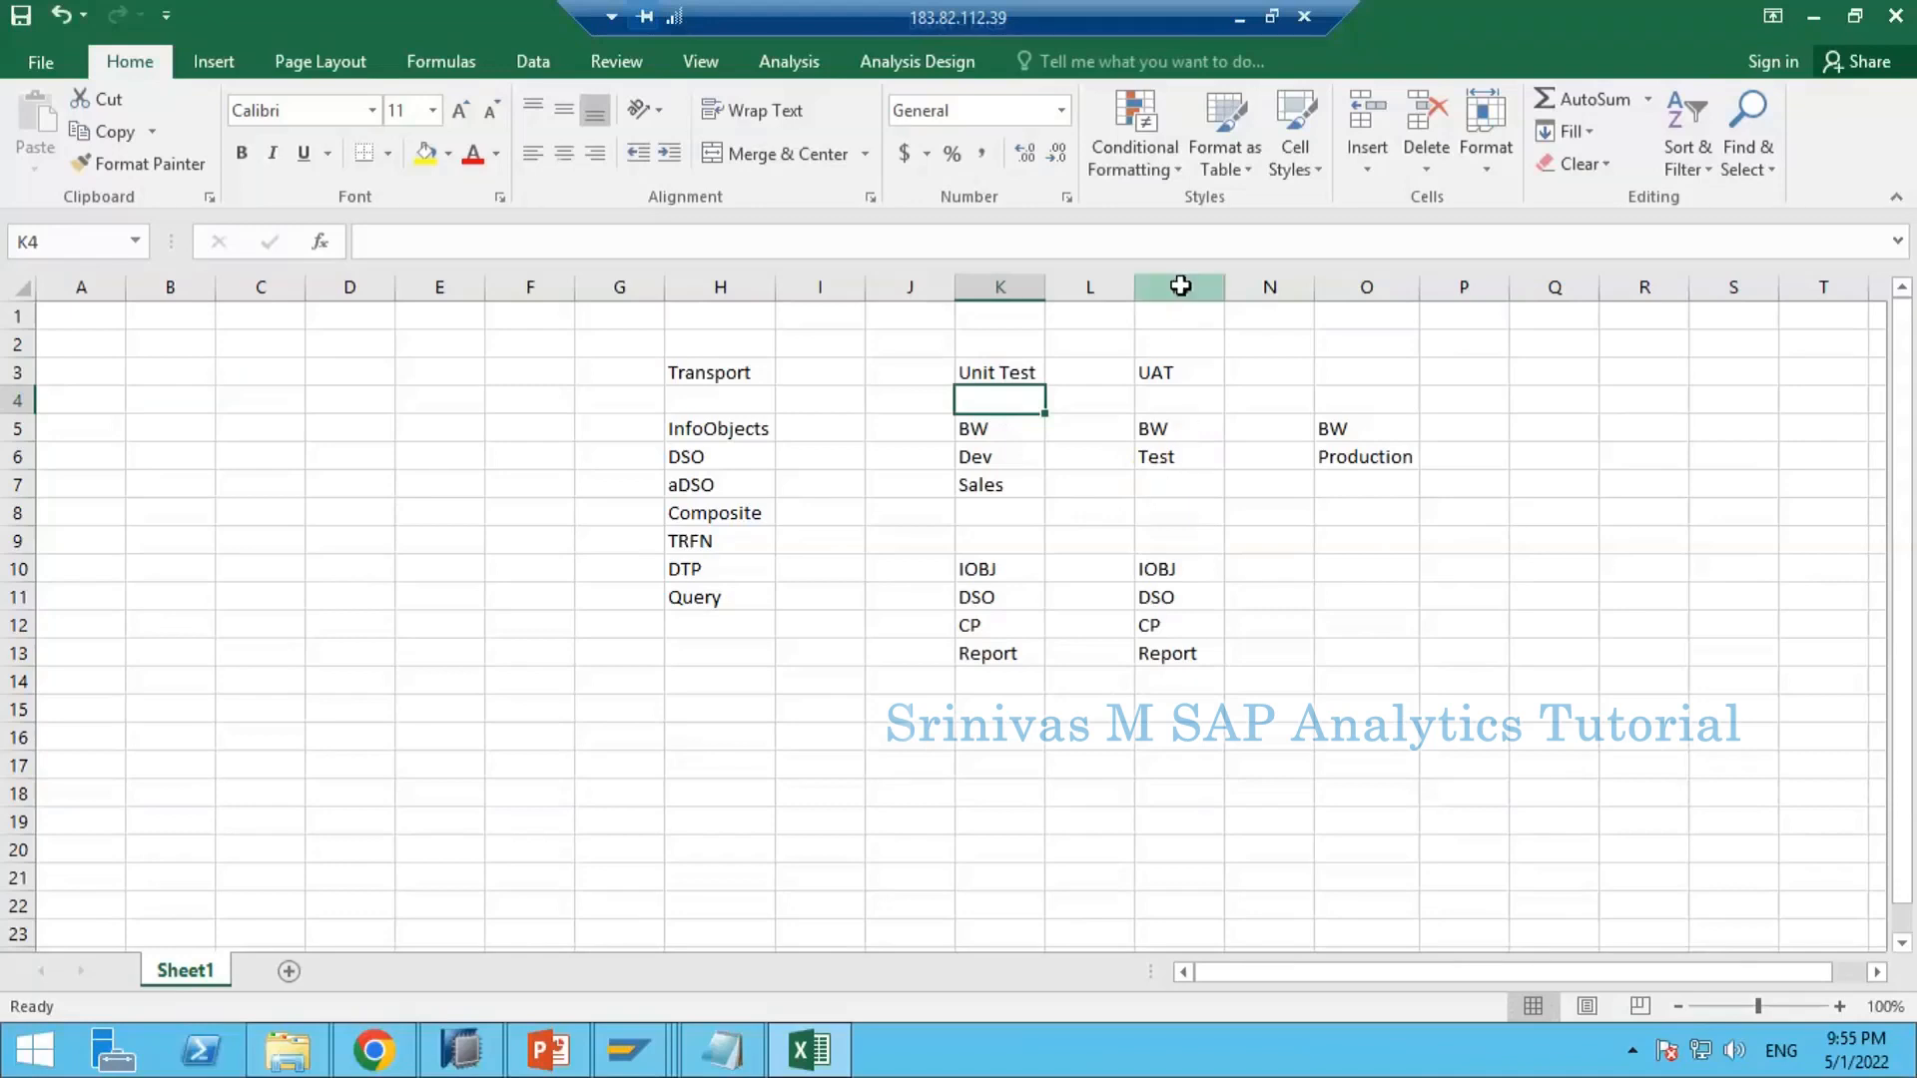
{"action": "left_click", "coordinate": [1177, 288]}
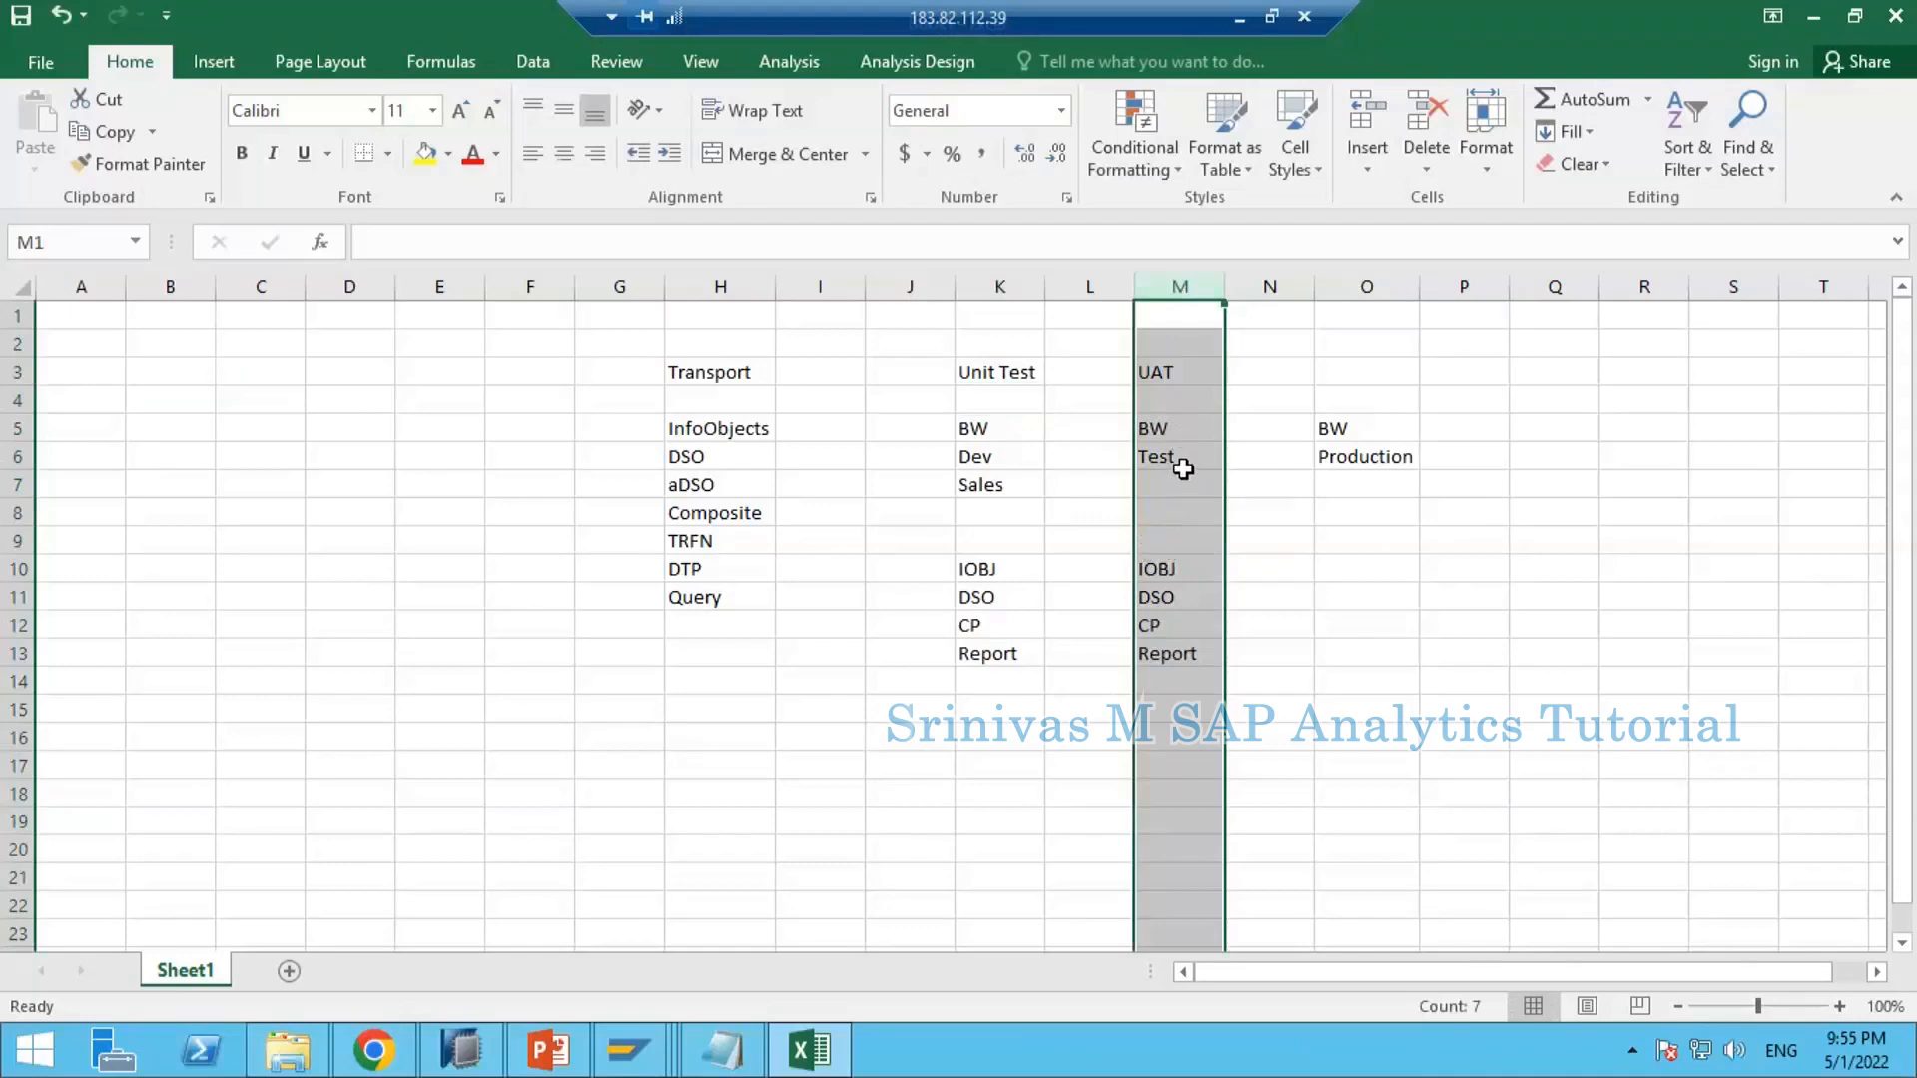
{"action": "left_click", "coordinate": [1166, 651]}
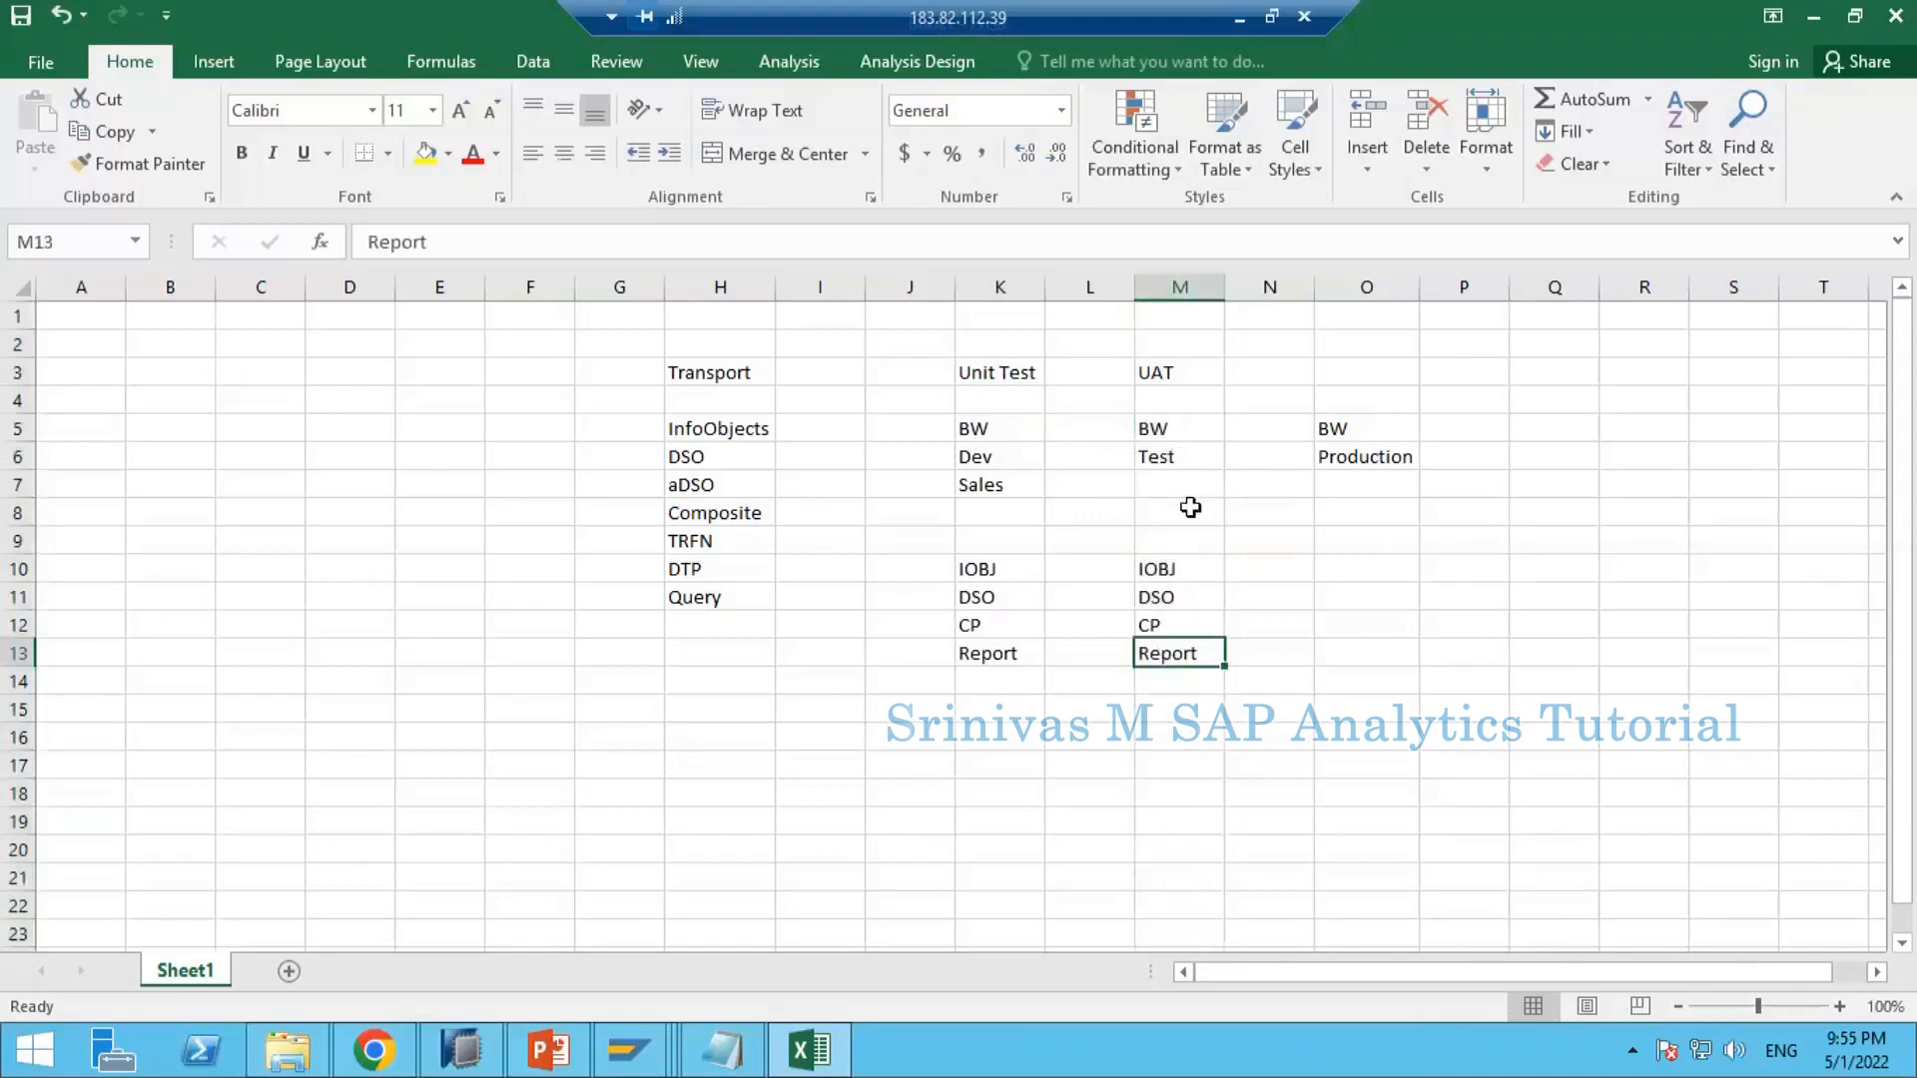
{"action": "left_click_drag", "start_coordinate": [1179, 389], "coordinate": [1176, 654]}
{"action": "left_click_drag", "start_coordinate": [1187, 549], "coordinate": [1177, 656]}
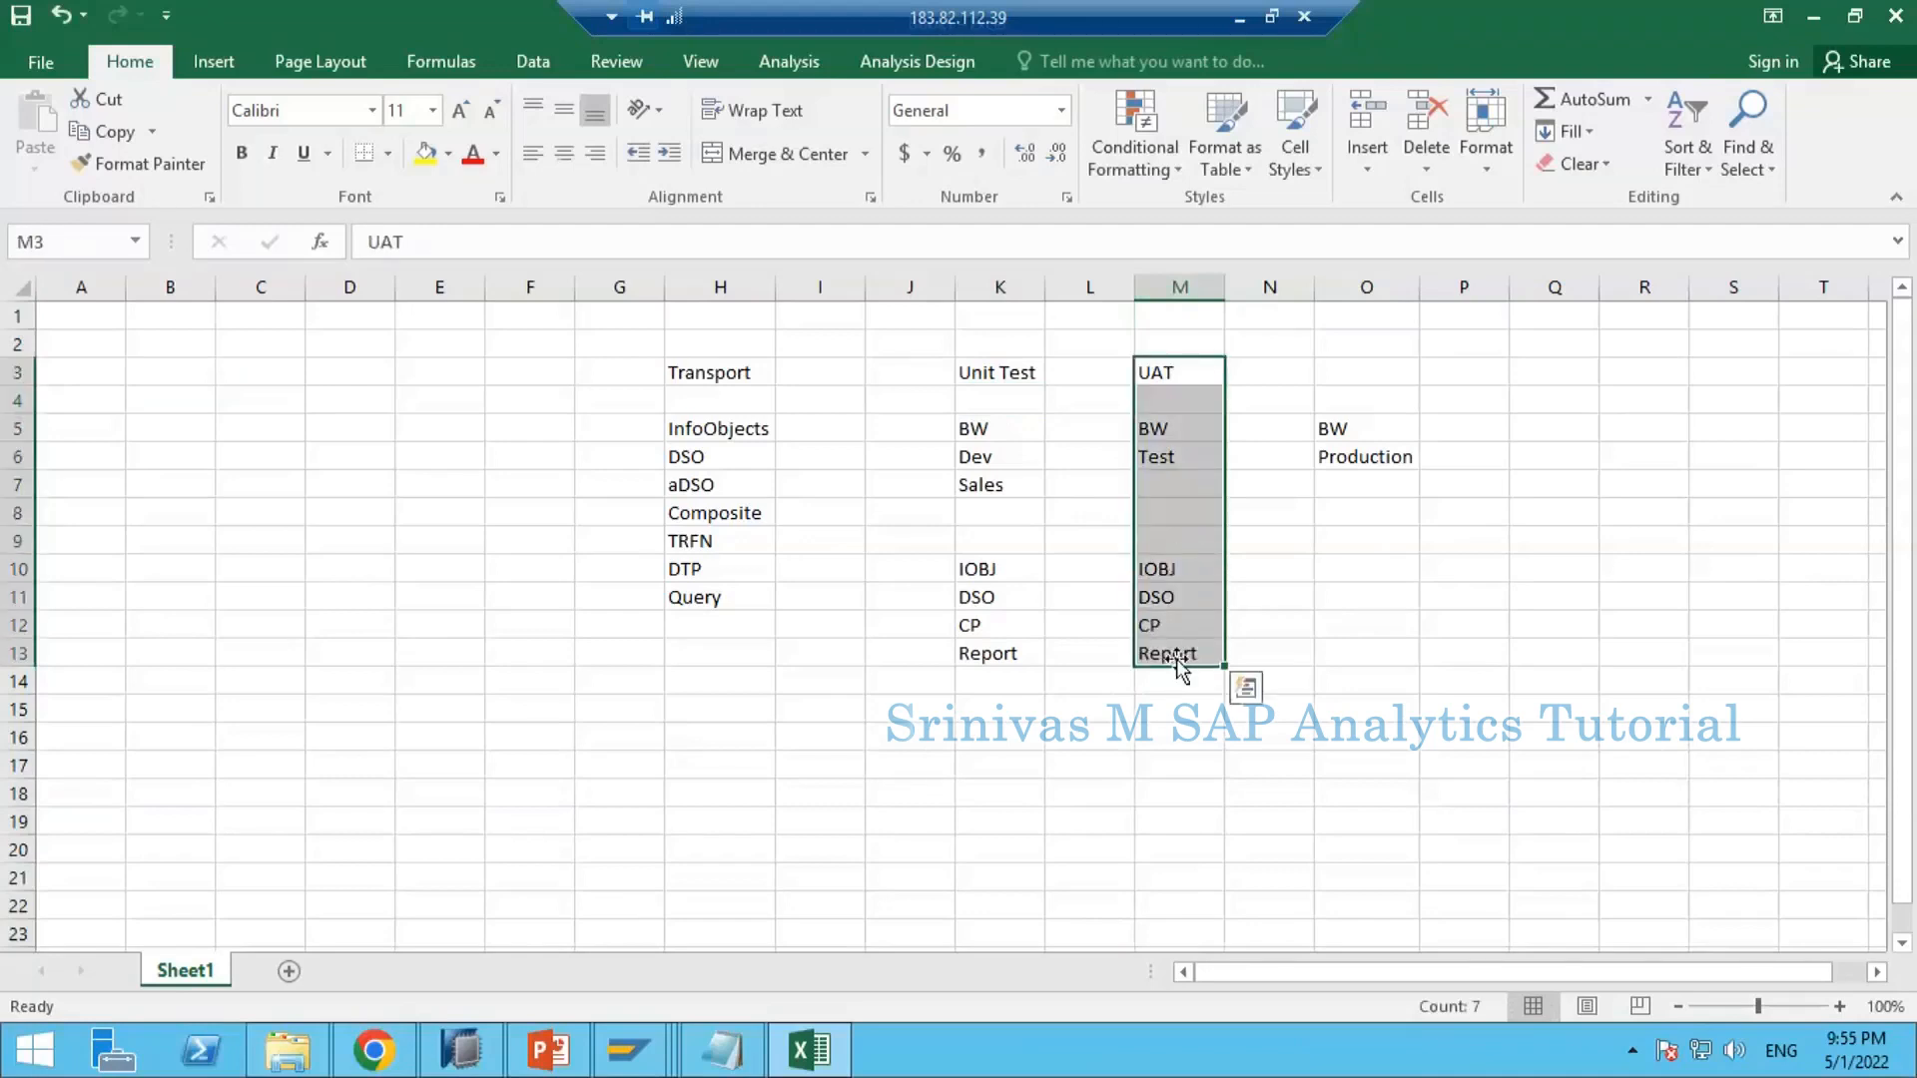
{"action": "left_click", "coordinate": [1171, 655]}
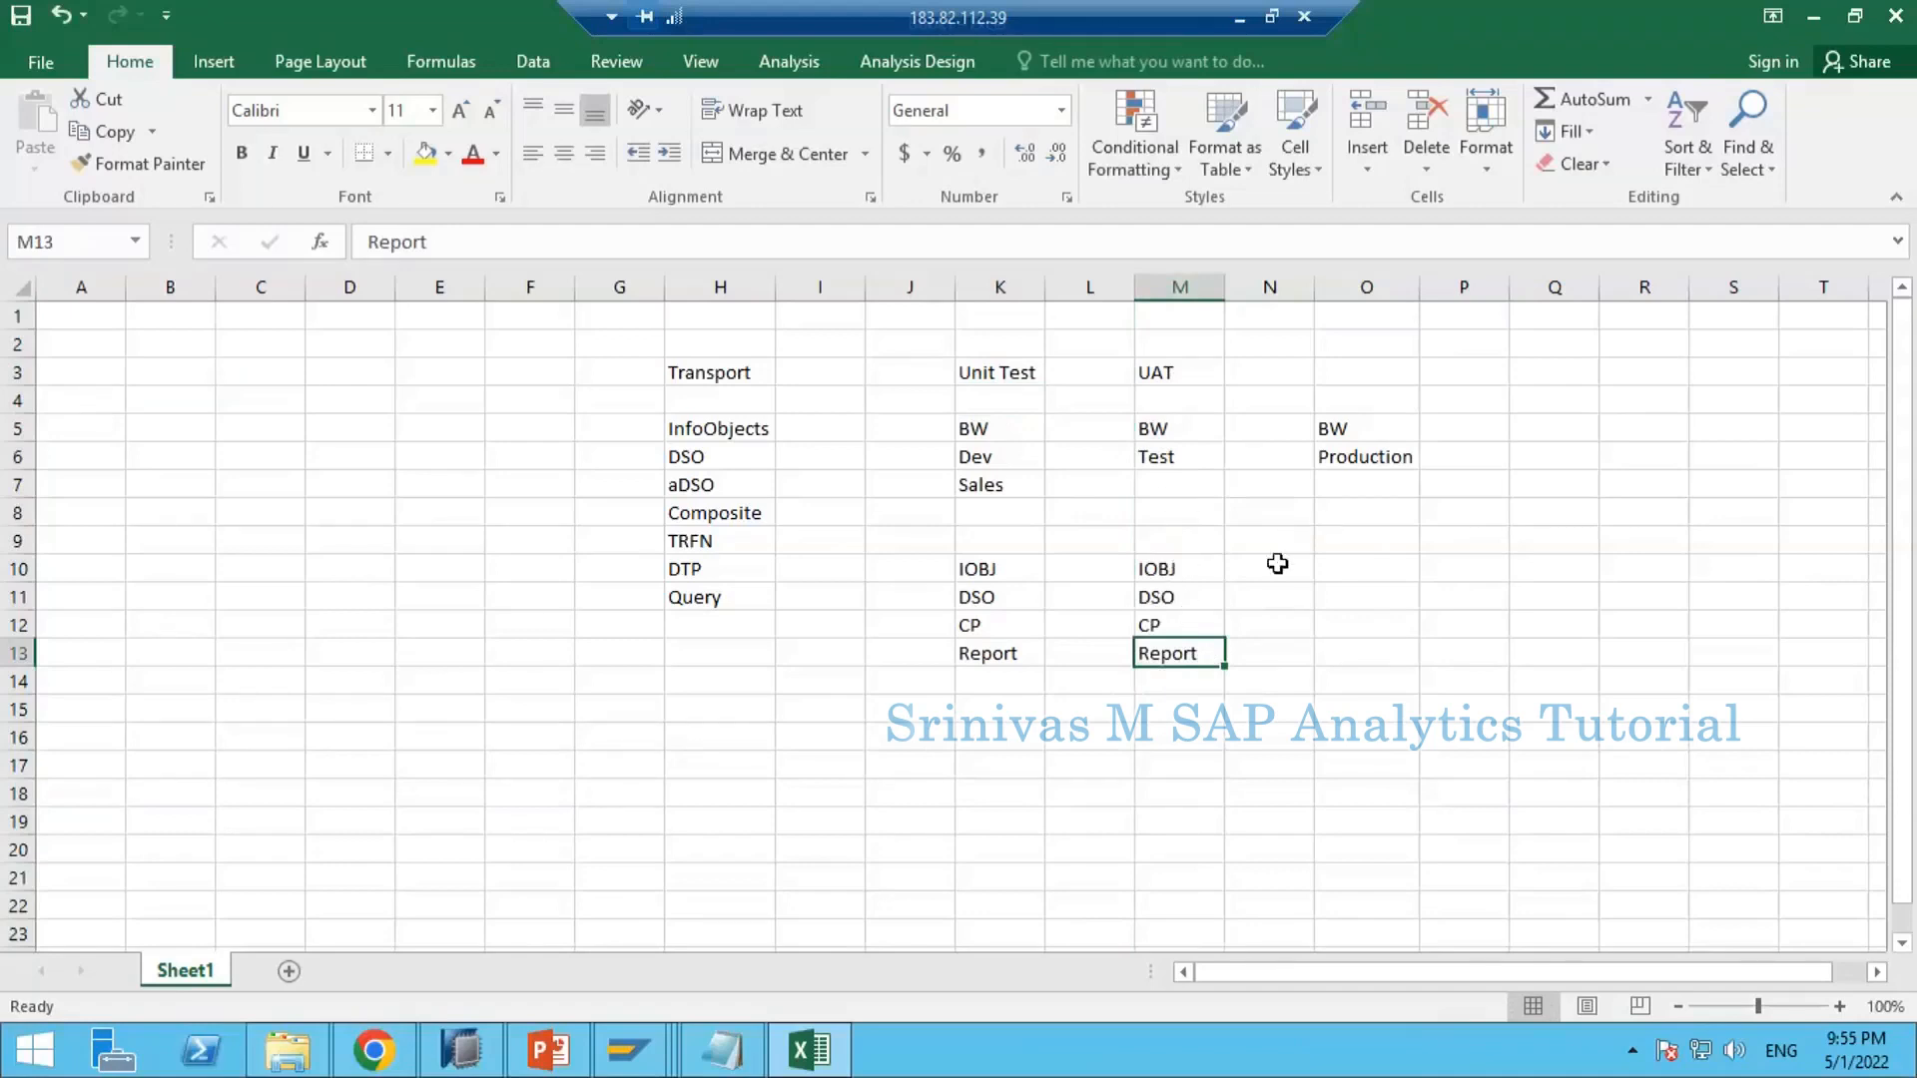
Step: Copy the IOBJ, DSO, CP and Report list from the Test column into cells O10 to O13 under Production
{"action": "left_click", "coordinate": [1173, 567]}
{"action": "left_click_drag", "start_coordinate": [1172, 618], "coordinate": [1238, 649]}
{"action": "key", "text": "ctrl+c"}
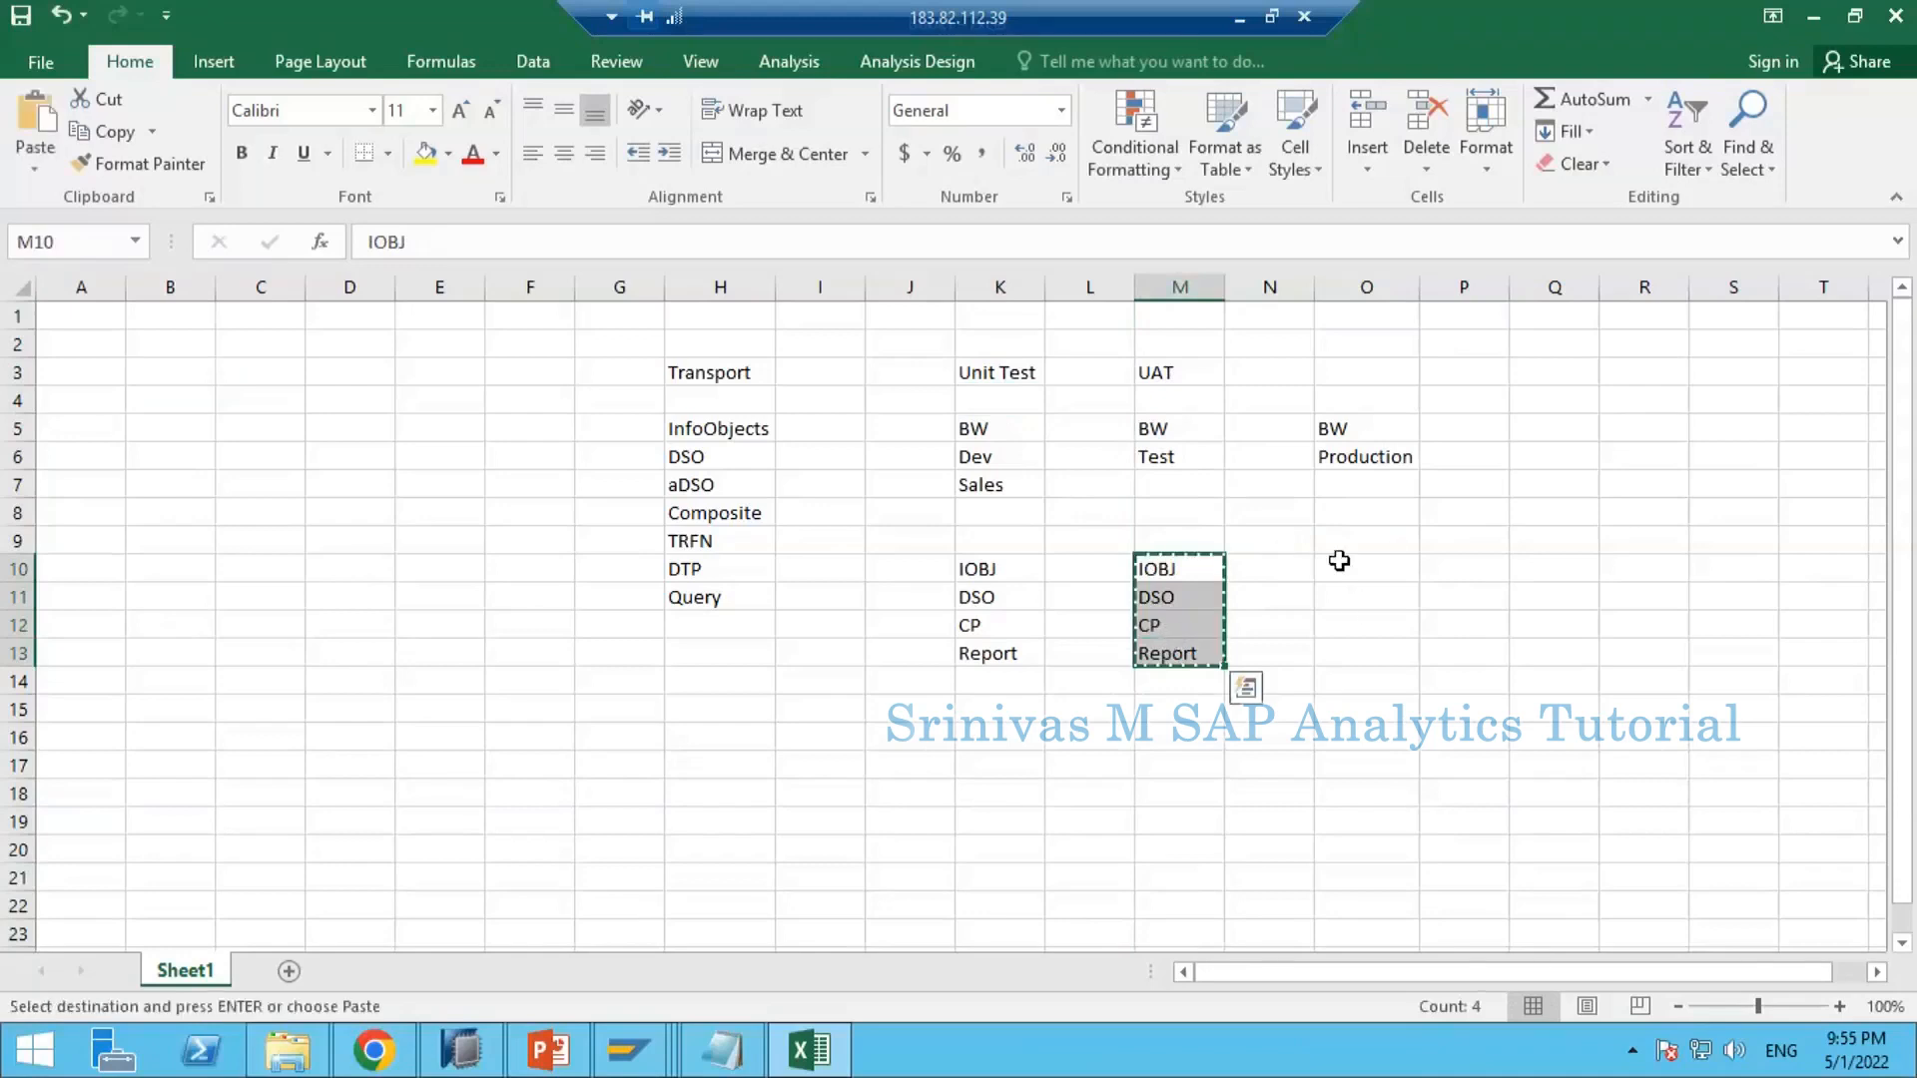
{"action": "left_click", "coordinate": [1355, 561]}
{"action": "key", "text": "ctrl+v"}
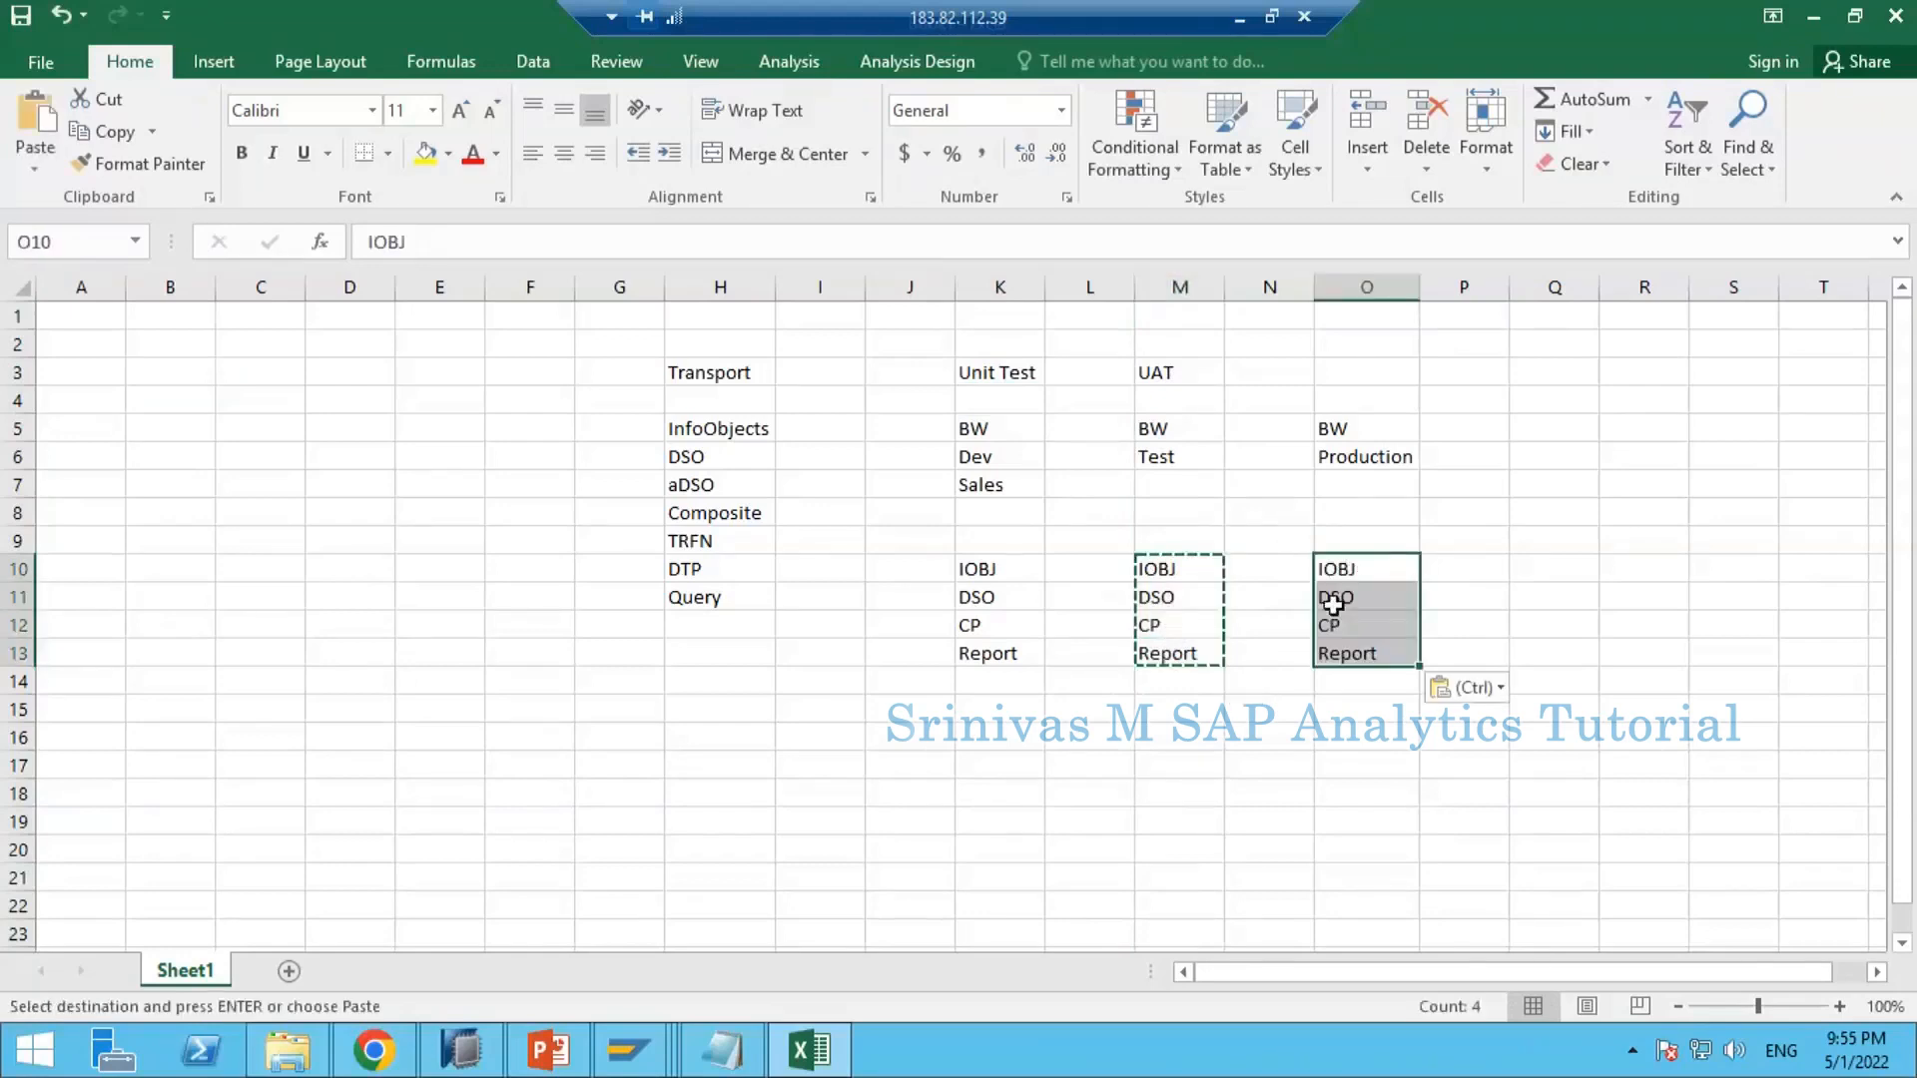
{"action": "key", "text": "Escape"}
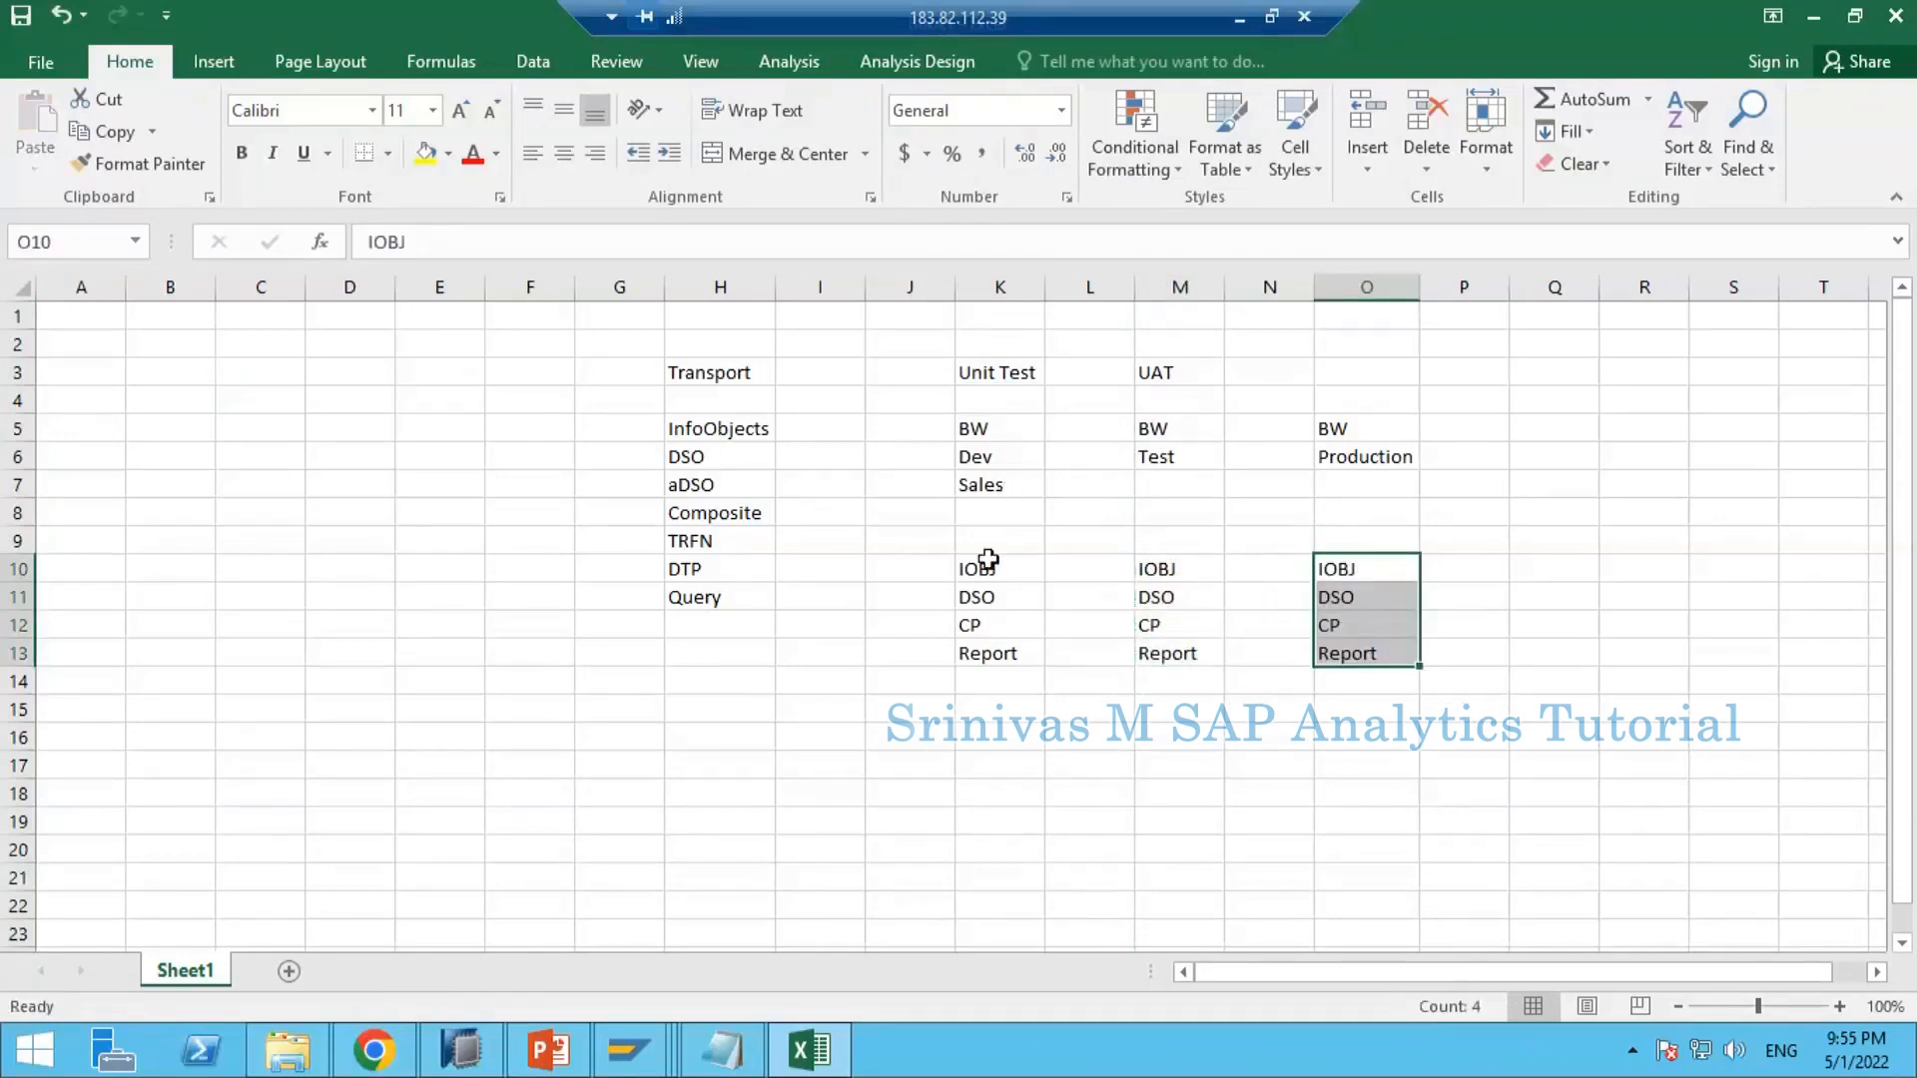
Step: Review the Dev, Test and Production columns, comparing their object lists and test-phase labels
{"action": "left_click_drag", "start_coordinate": [986, 538], "coordinate": [992, 653]}
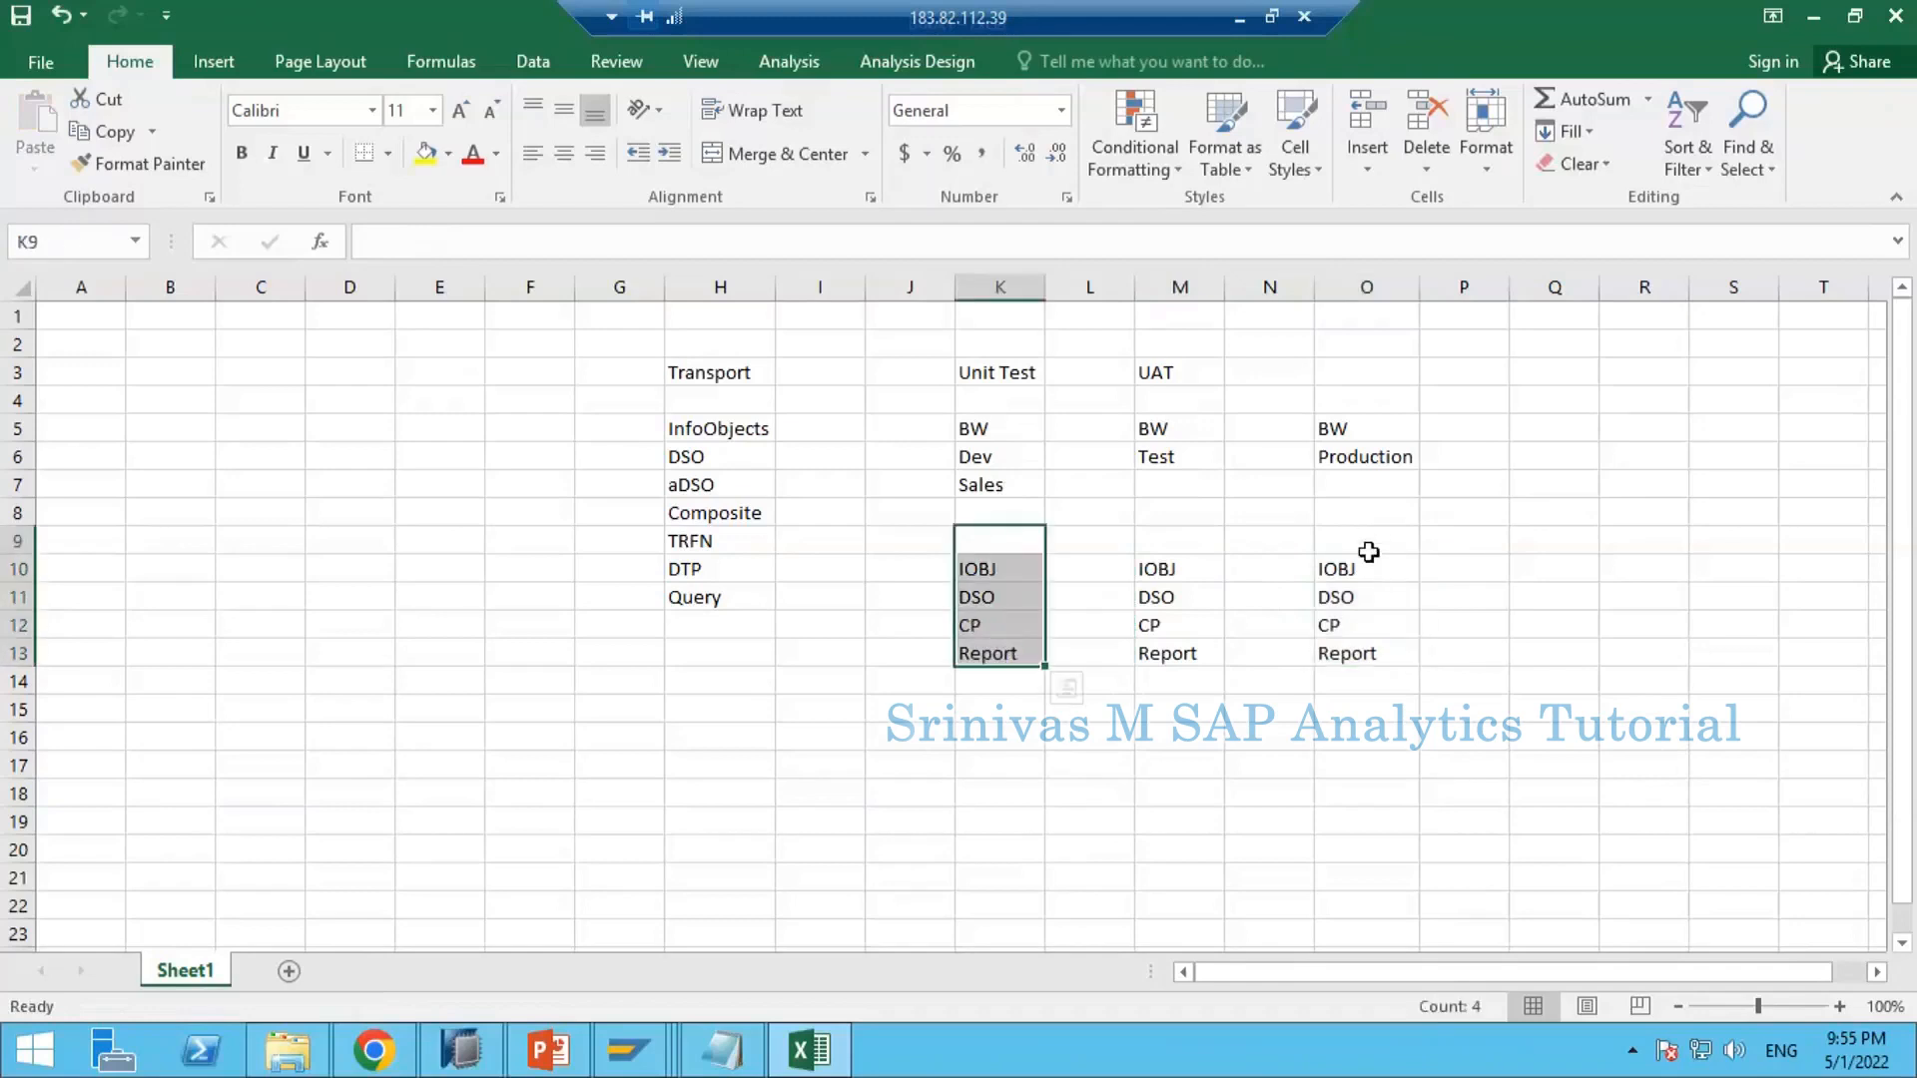
{"action": "left_click", "coordinate": [1369, 544]}
{"action": "left_click_drag", "start_coordinate": [1372, 650], "coordinate": [1368, 650]}
{"action": "left_click", "coordinate": [1288, 679]}
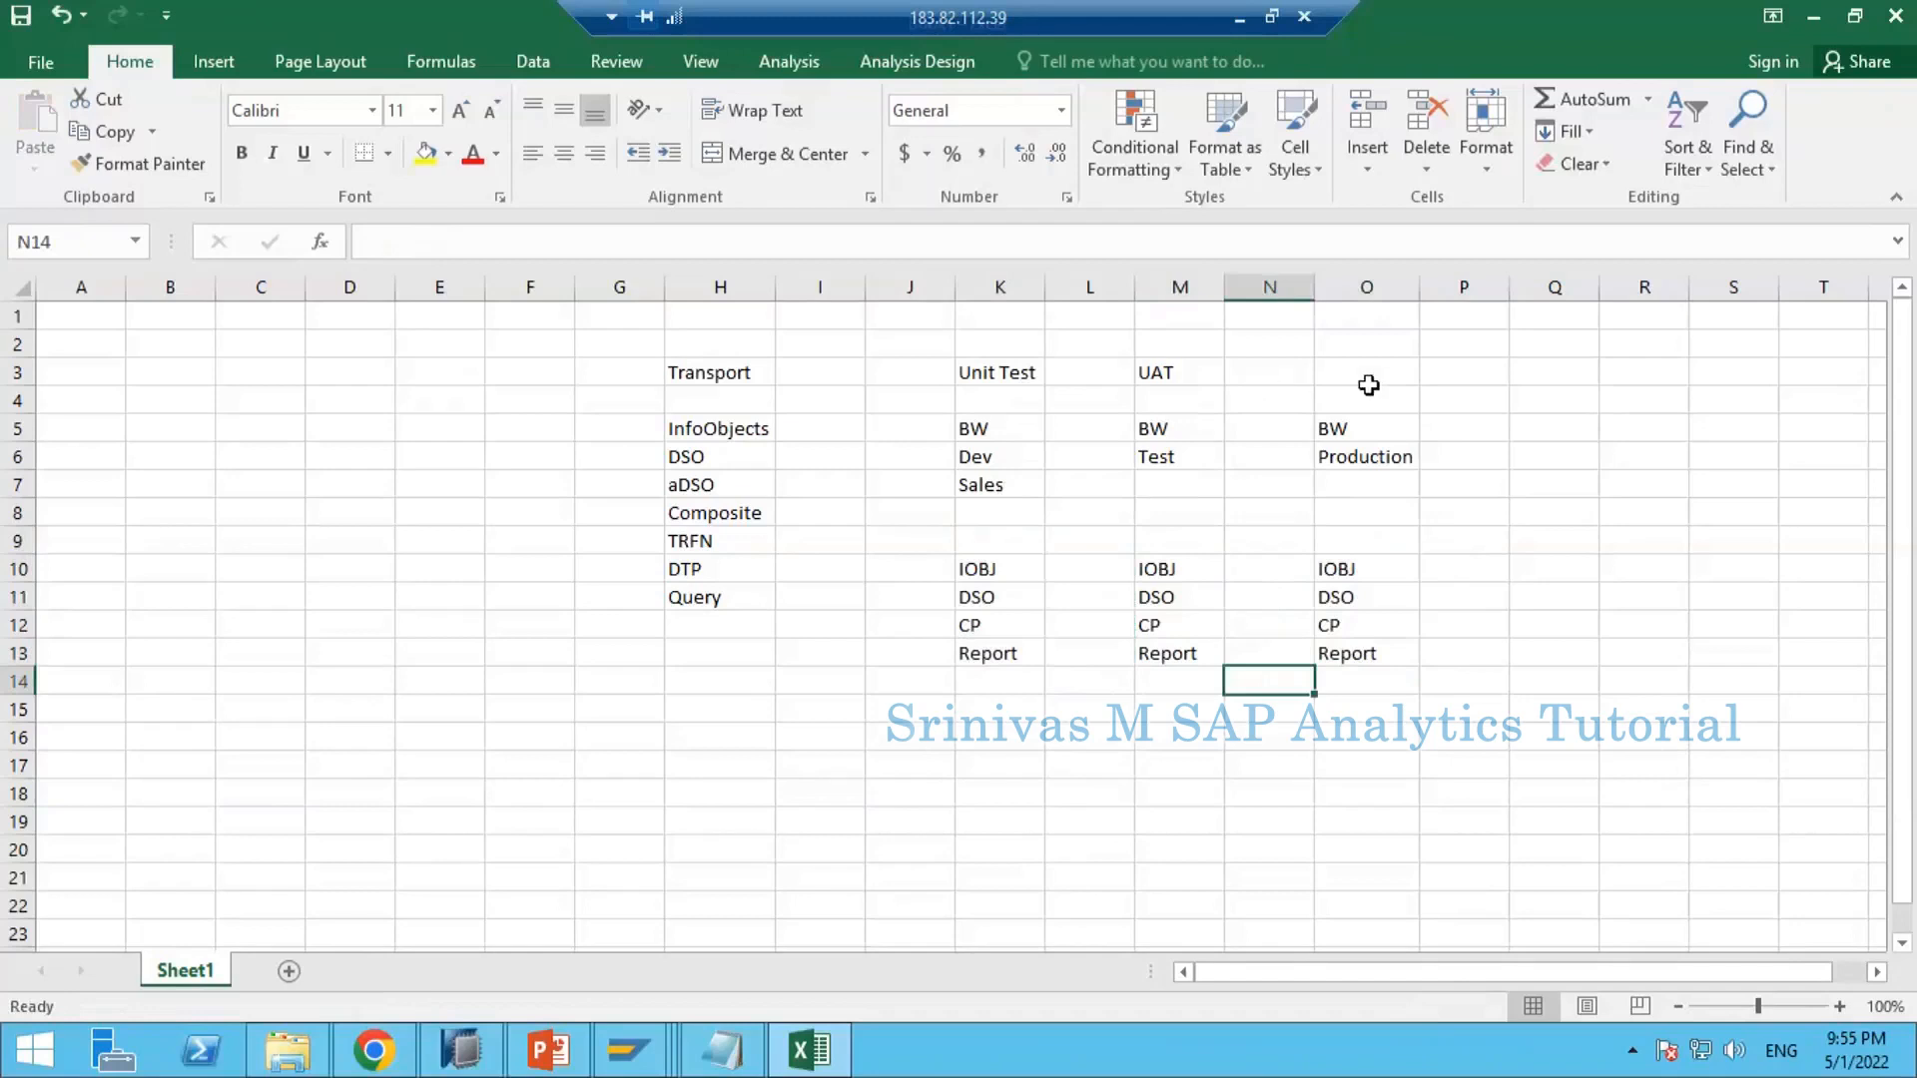
{"action": "left_click_drag", "start_coordinate": [1355, 391], "coordinate": [1365, 429]}
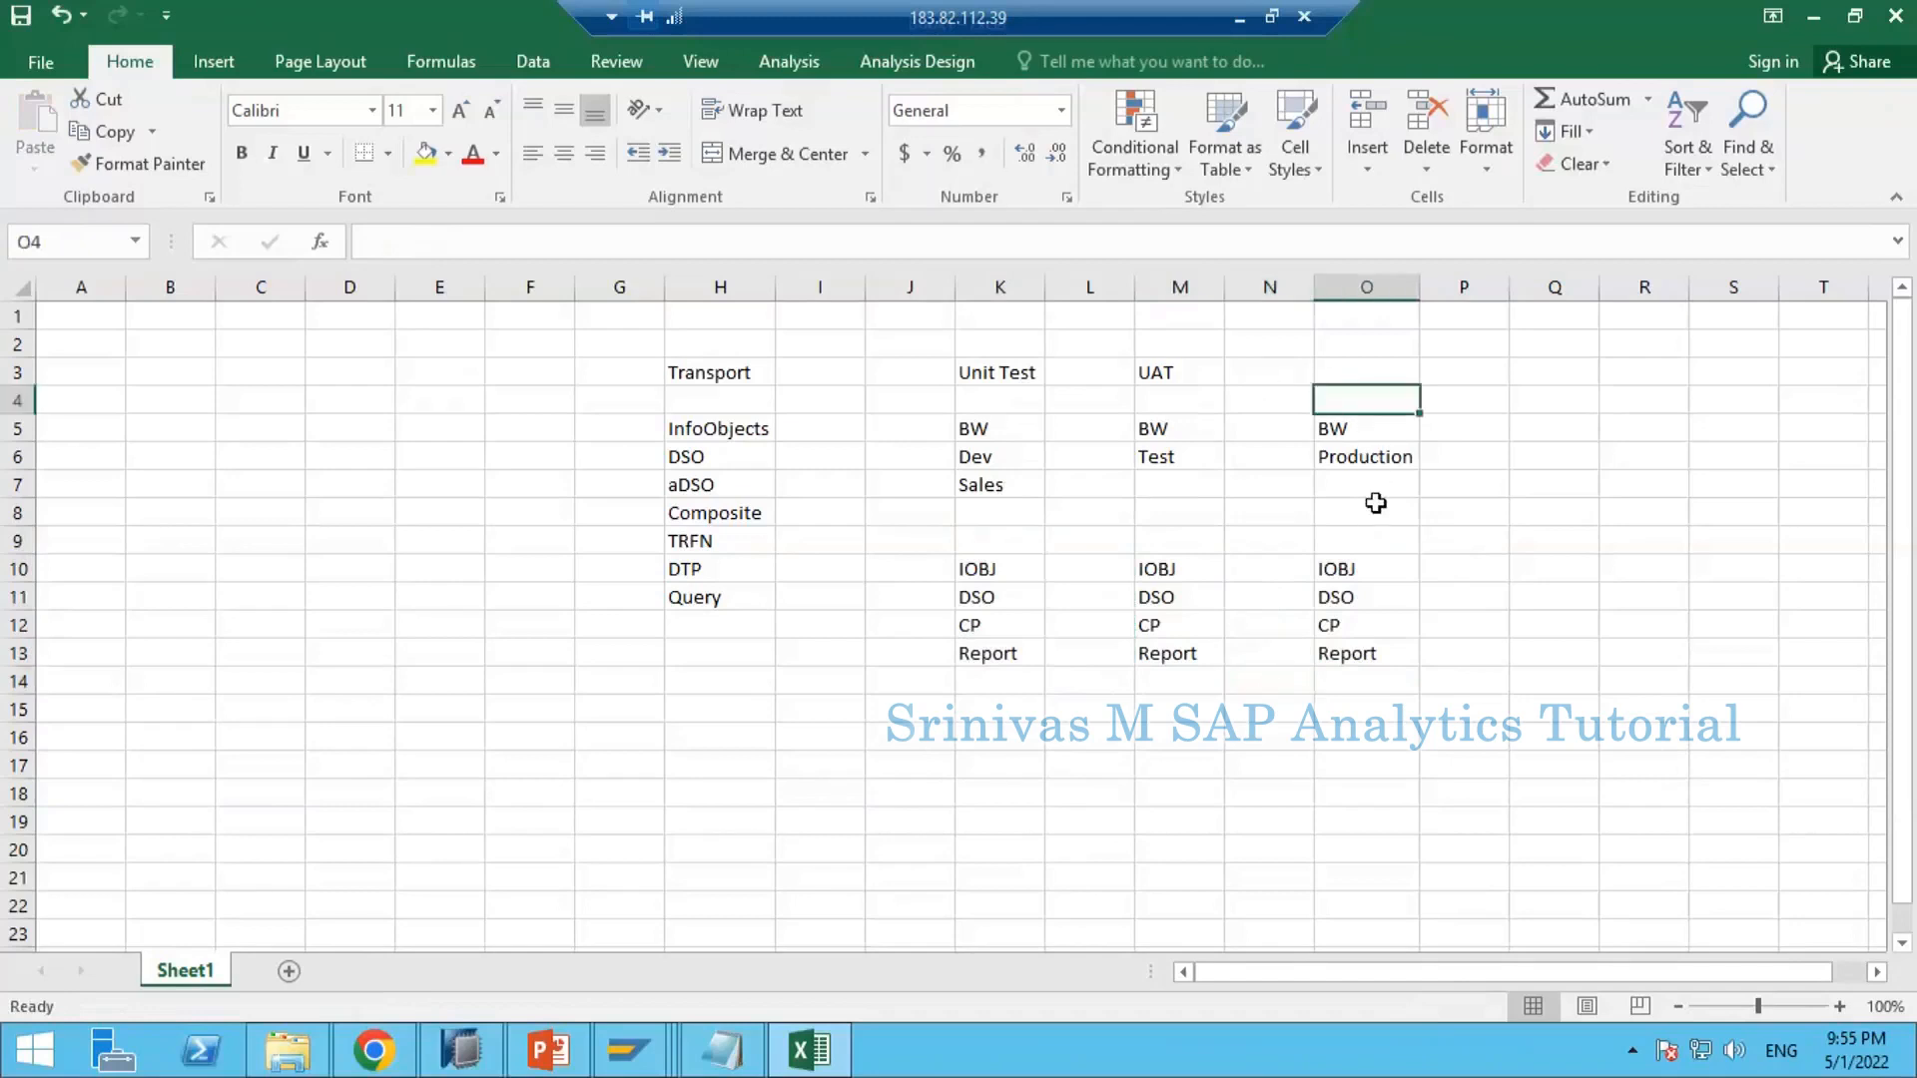
{"action": "left_click", "coordinate": [1367, 400]}
{"action": "left_click_drag", "start_coordinate": [1382, 539], "coordinate": [1352, 664]}
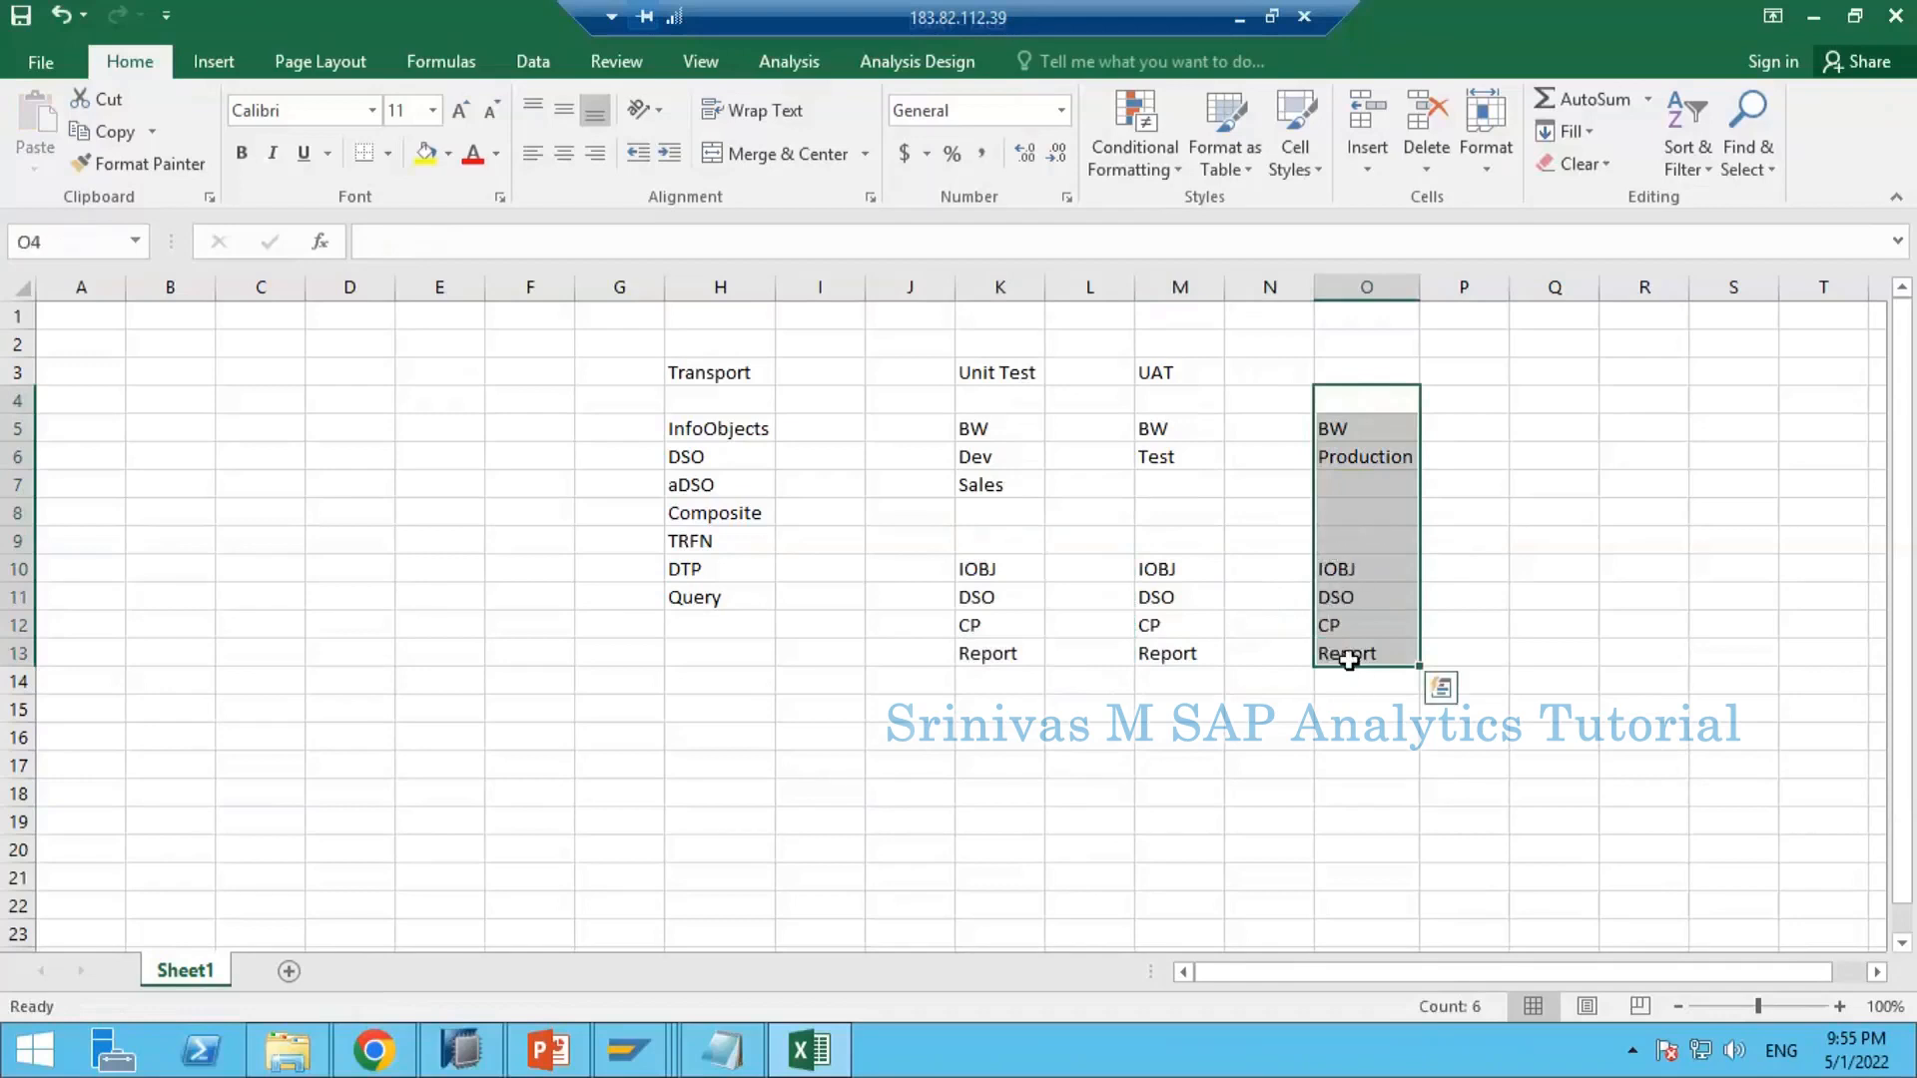
{"action": "left_click", "coordinate": [1352, 656]}
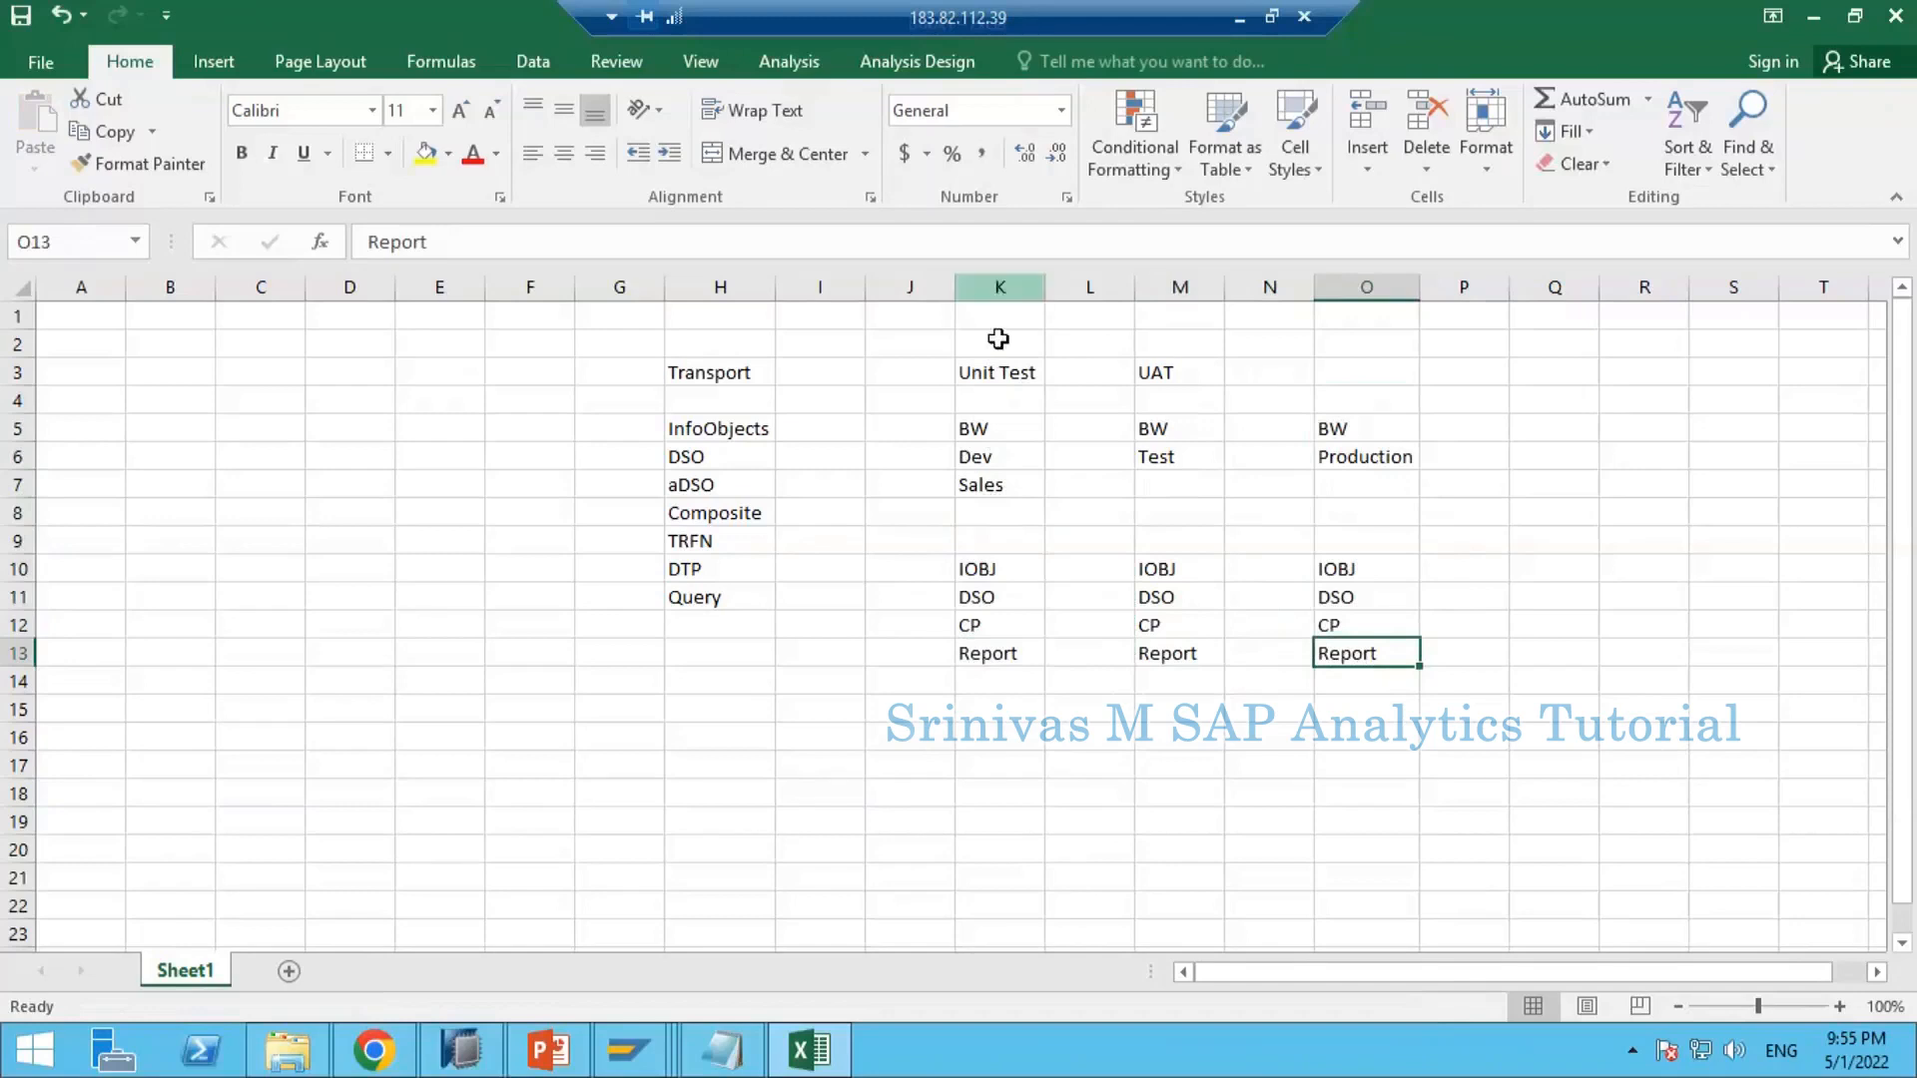
{"action": "left_click", "coordinate": [998, 288]}
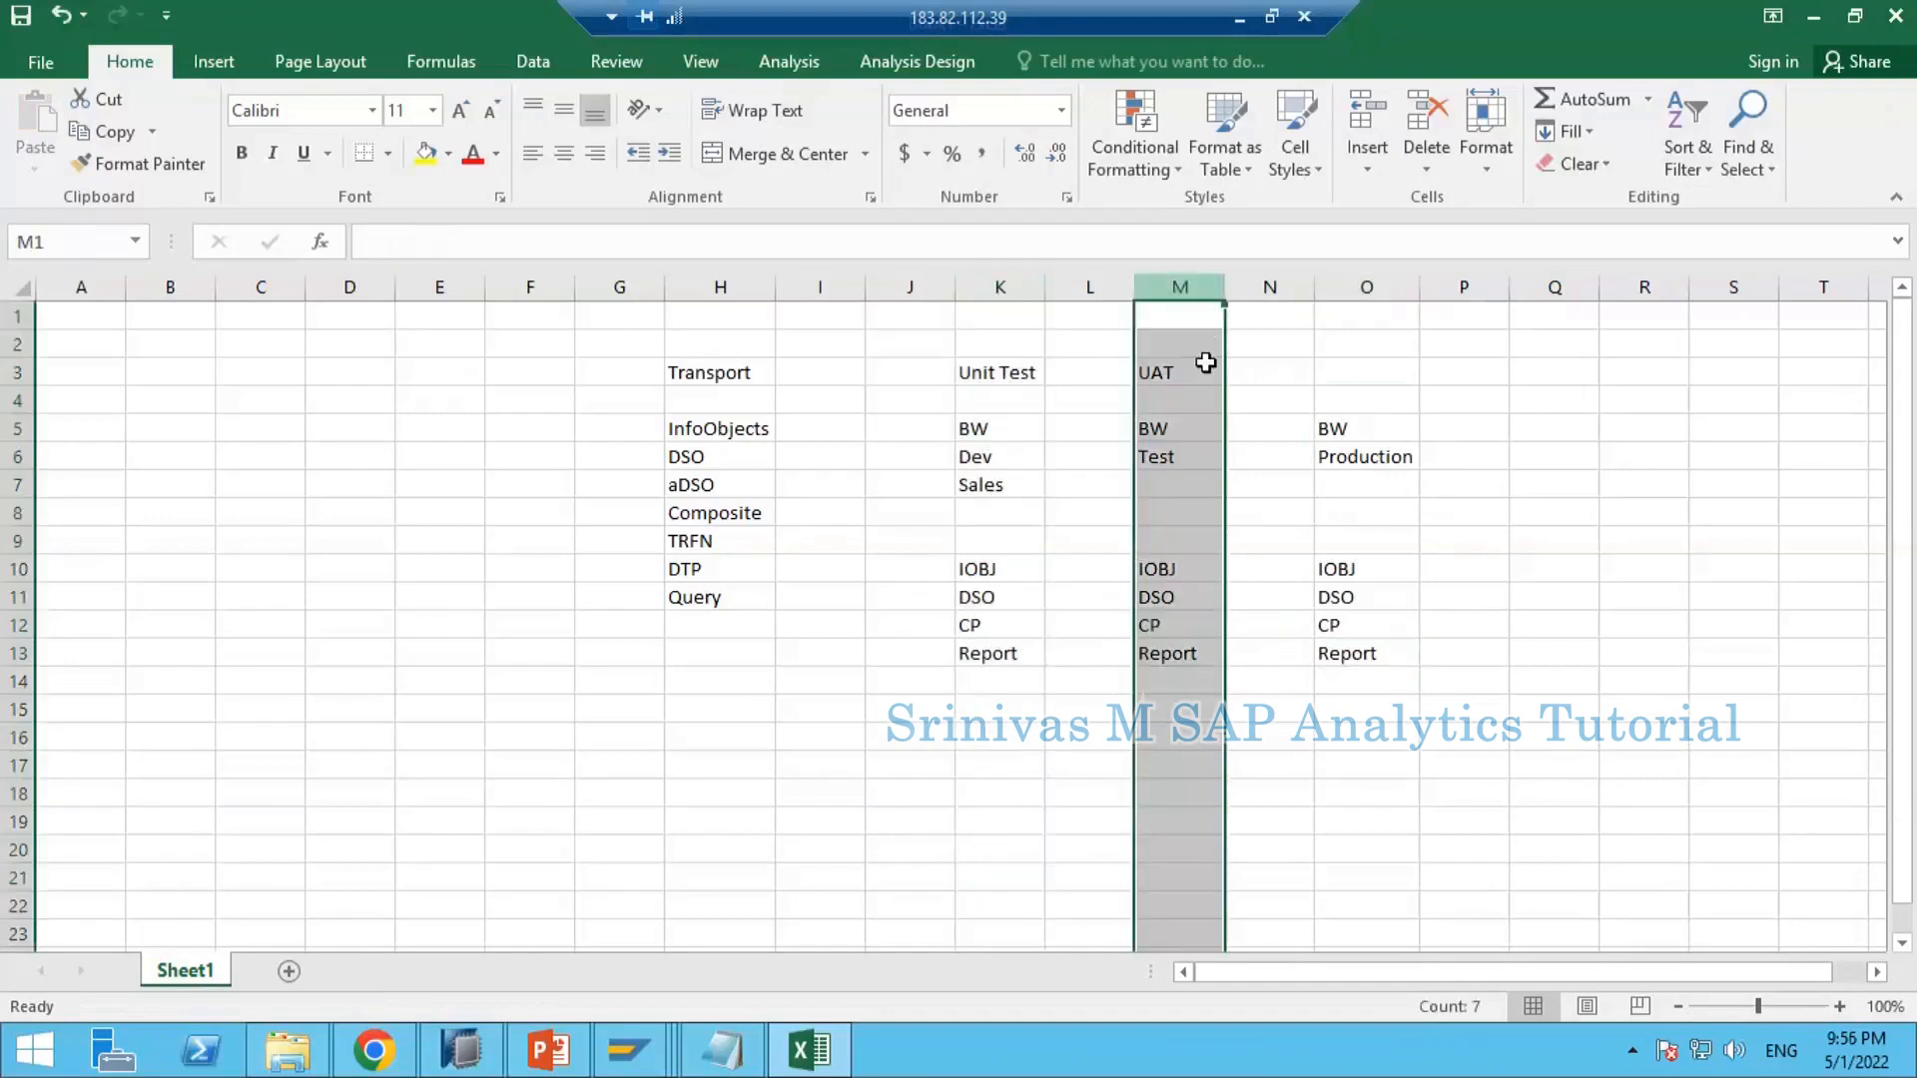
{"action": "left_click", "coordinate": [1188, 288]}
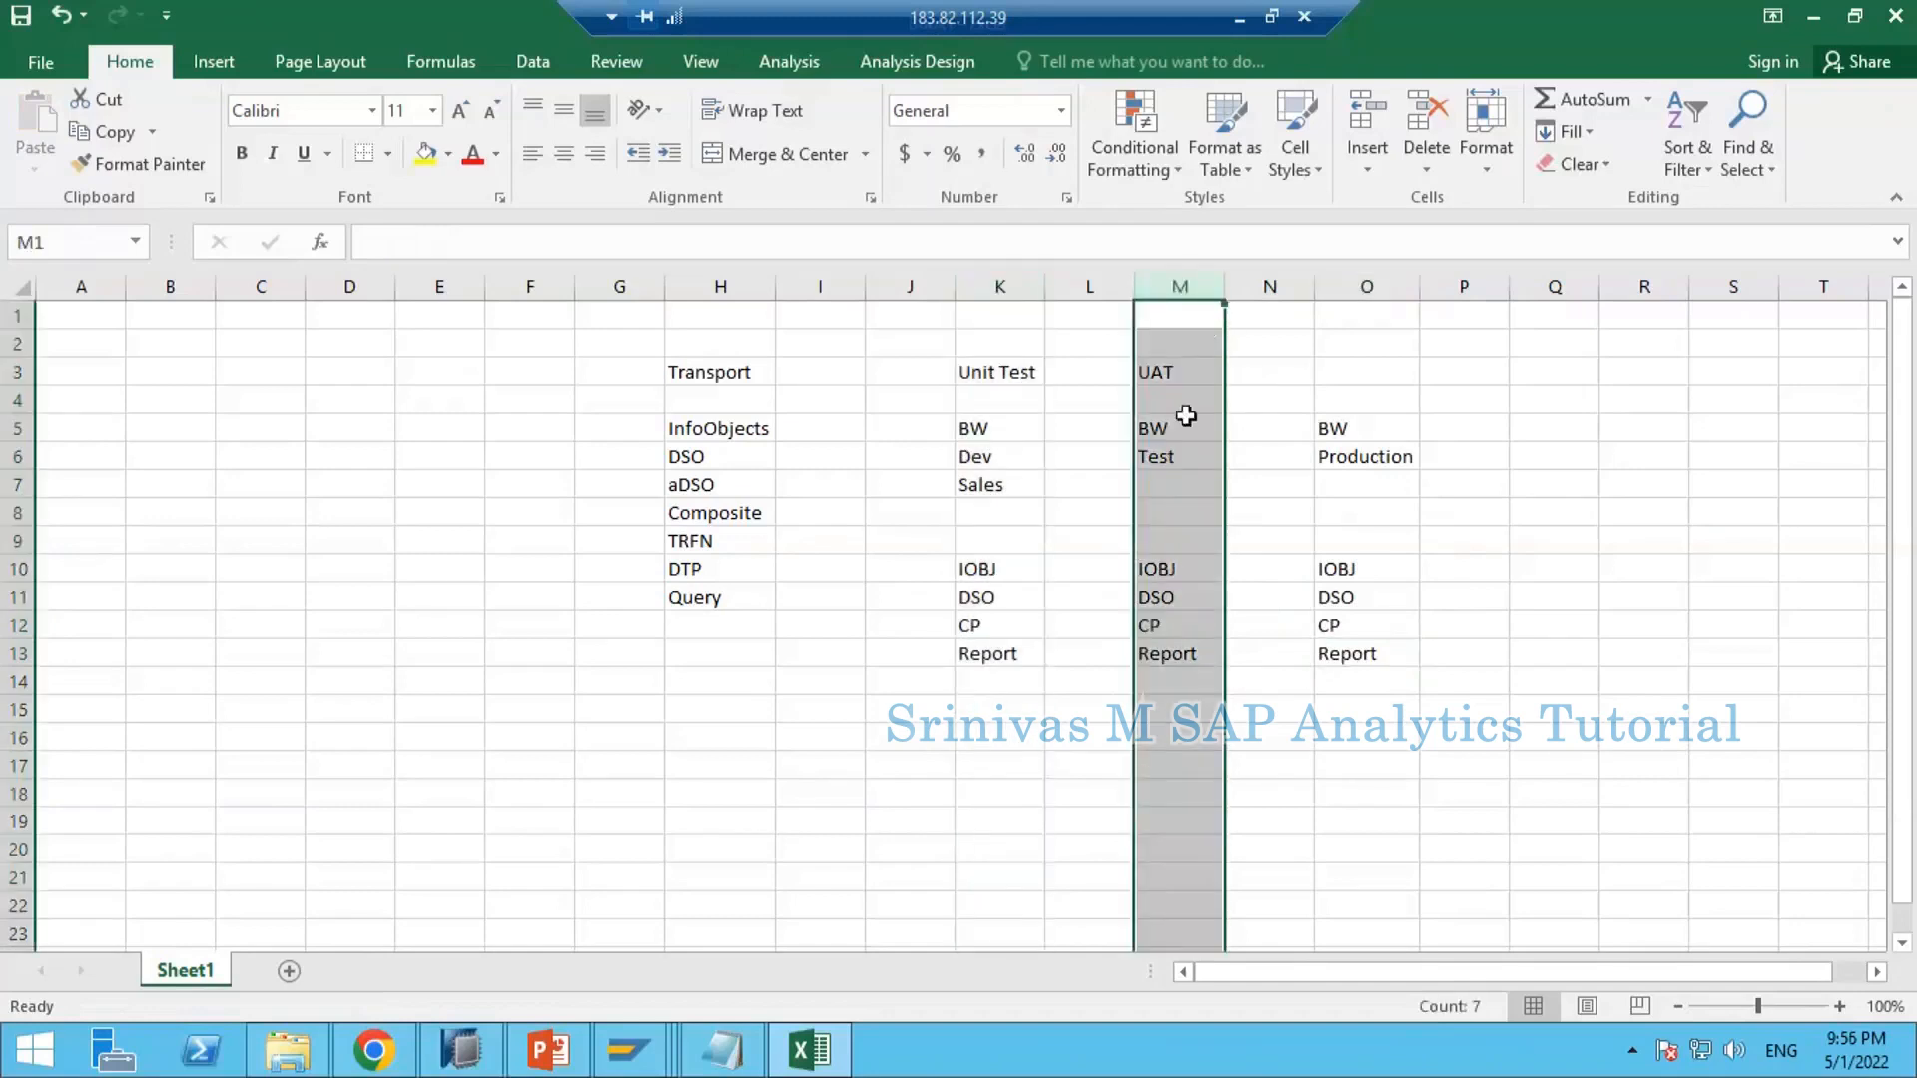
{"action": "left_click", "coordinate": [1372, 287]}
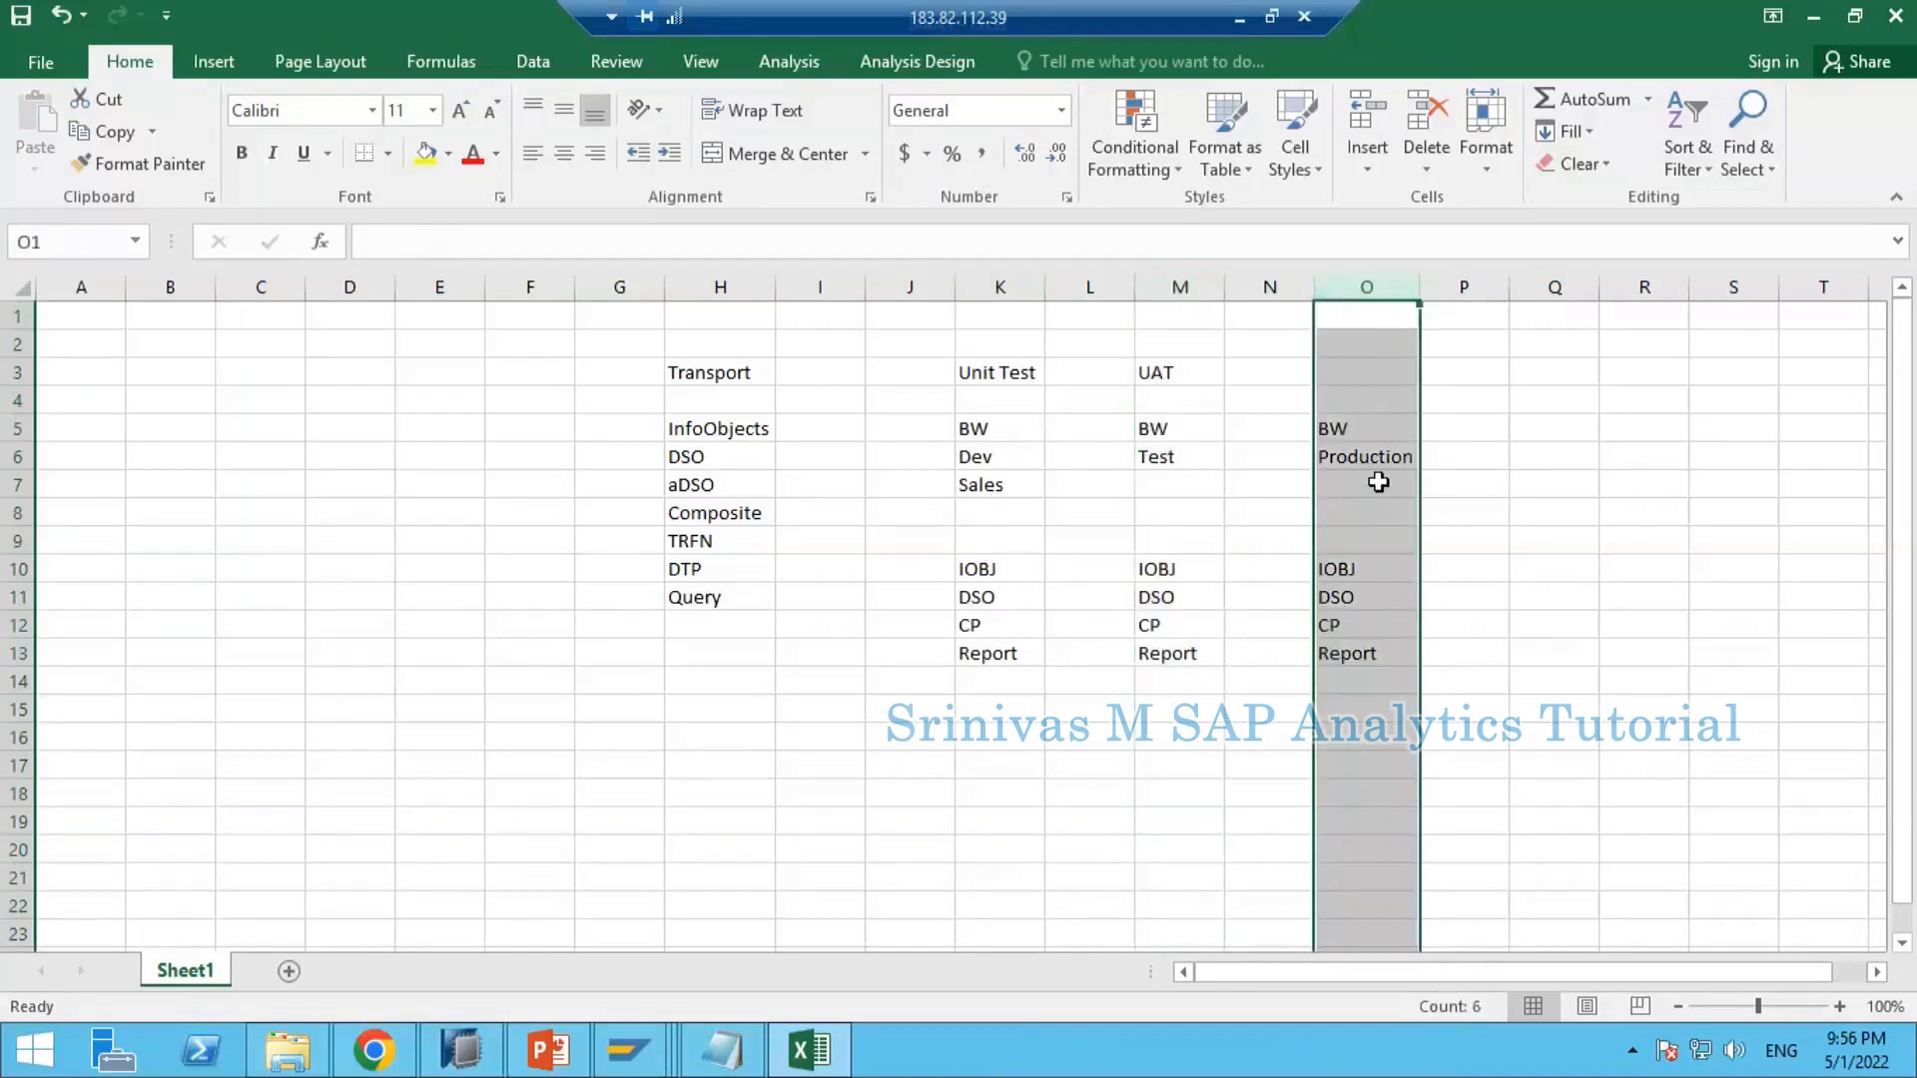
{"action": "left_click_drag", "start_coordinate": [1006, 372], "coordinate": [1367, 691]}
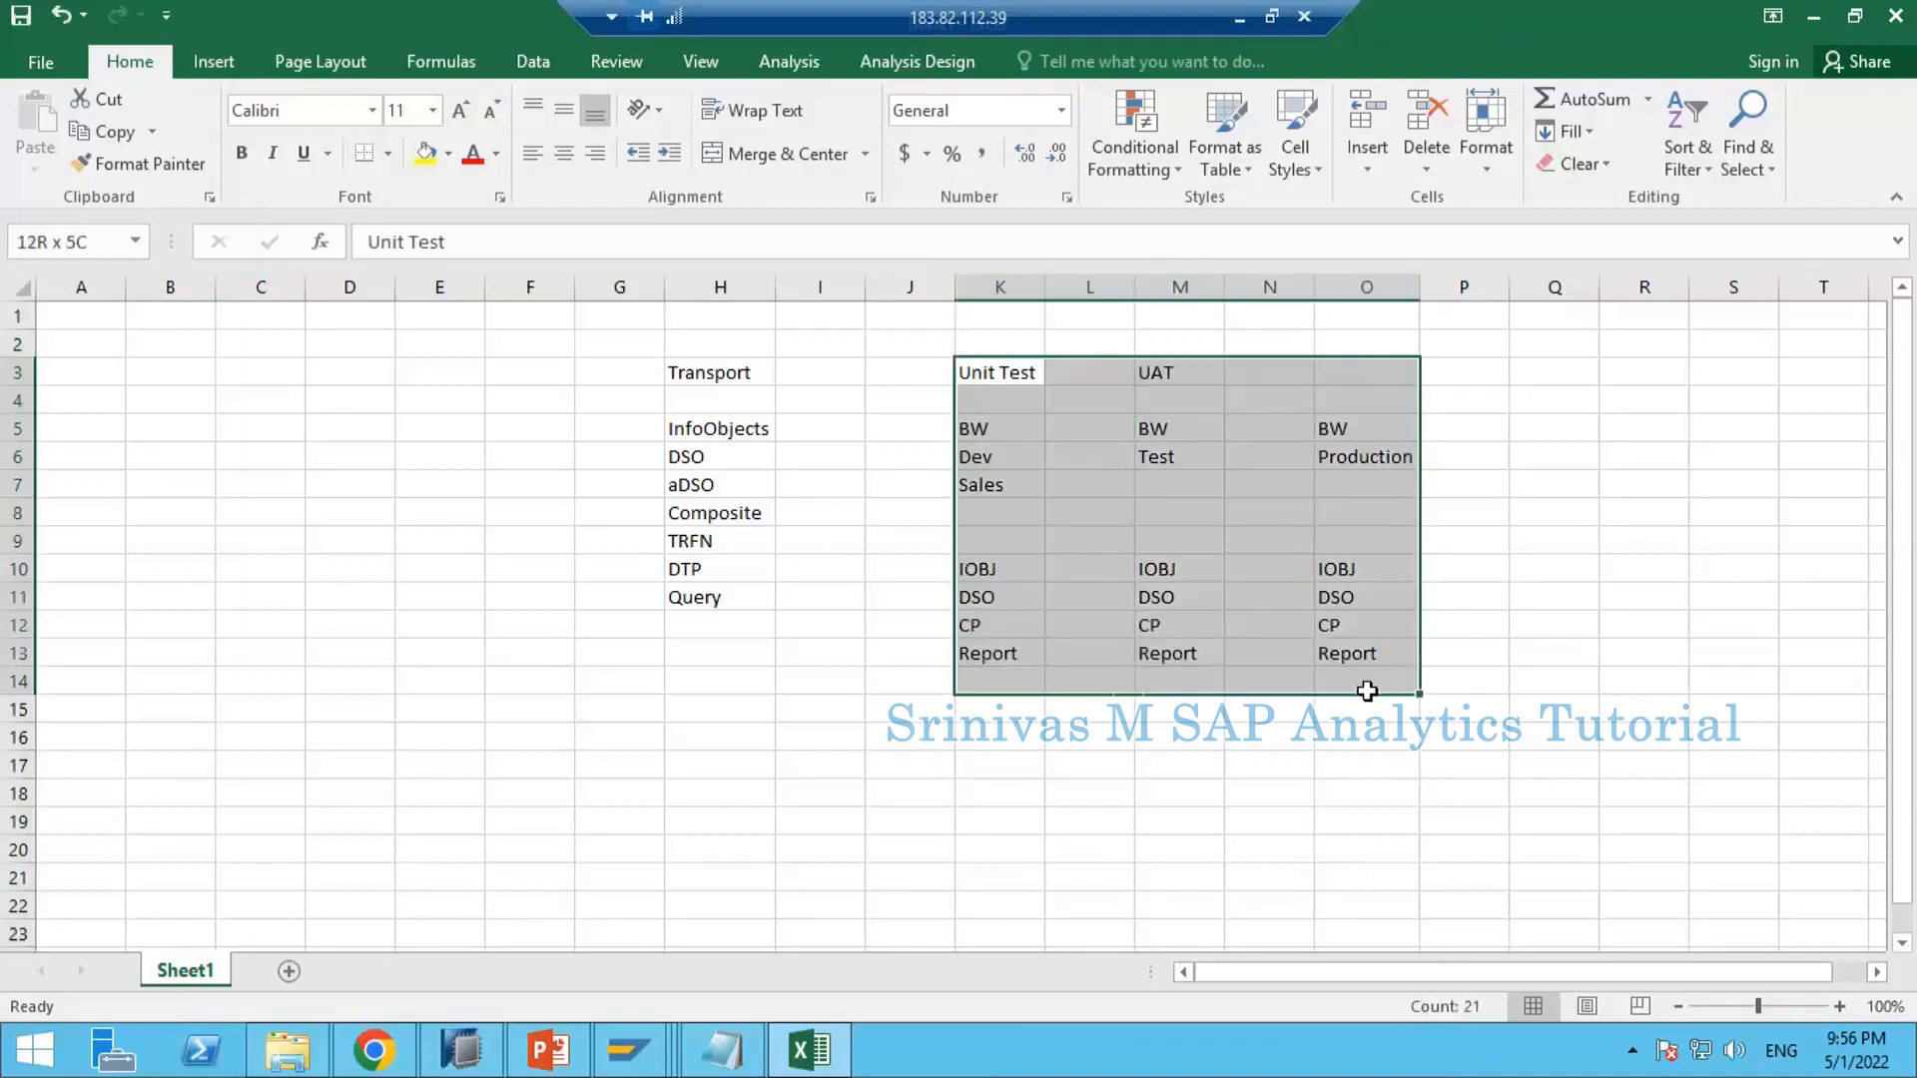
{"action": "left_click", "coordinate": [1151, 555]}
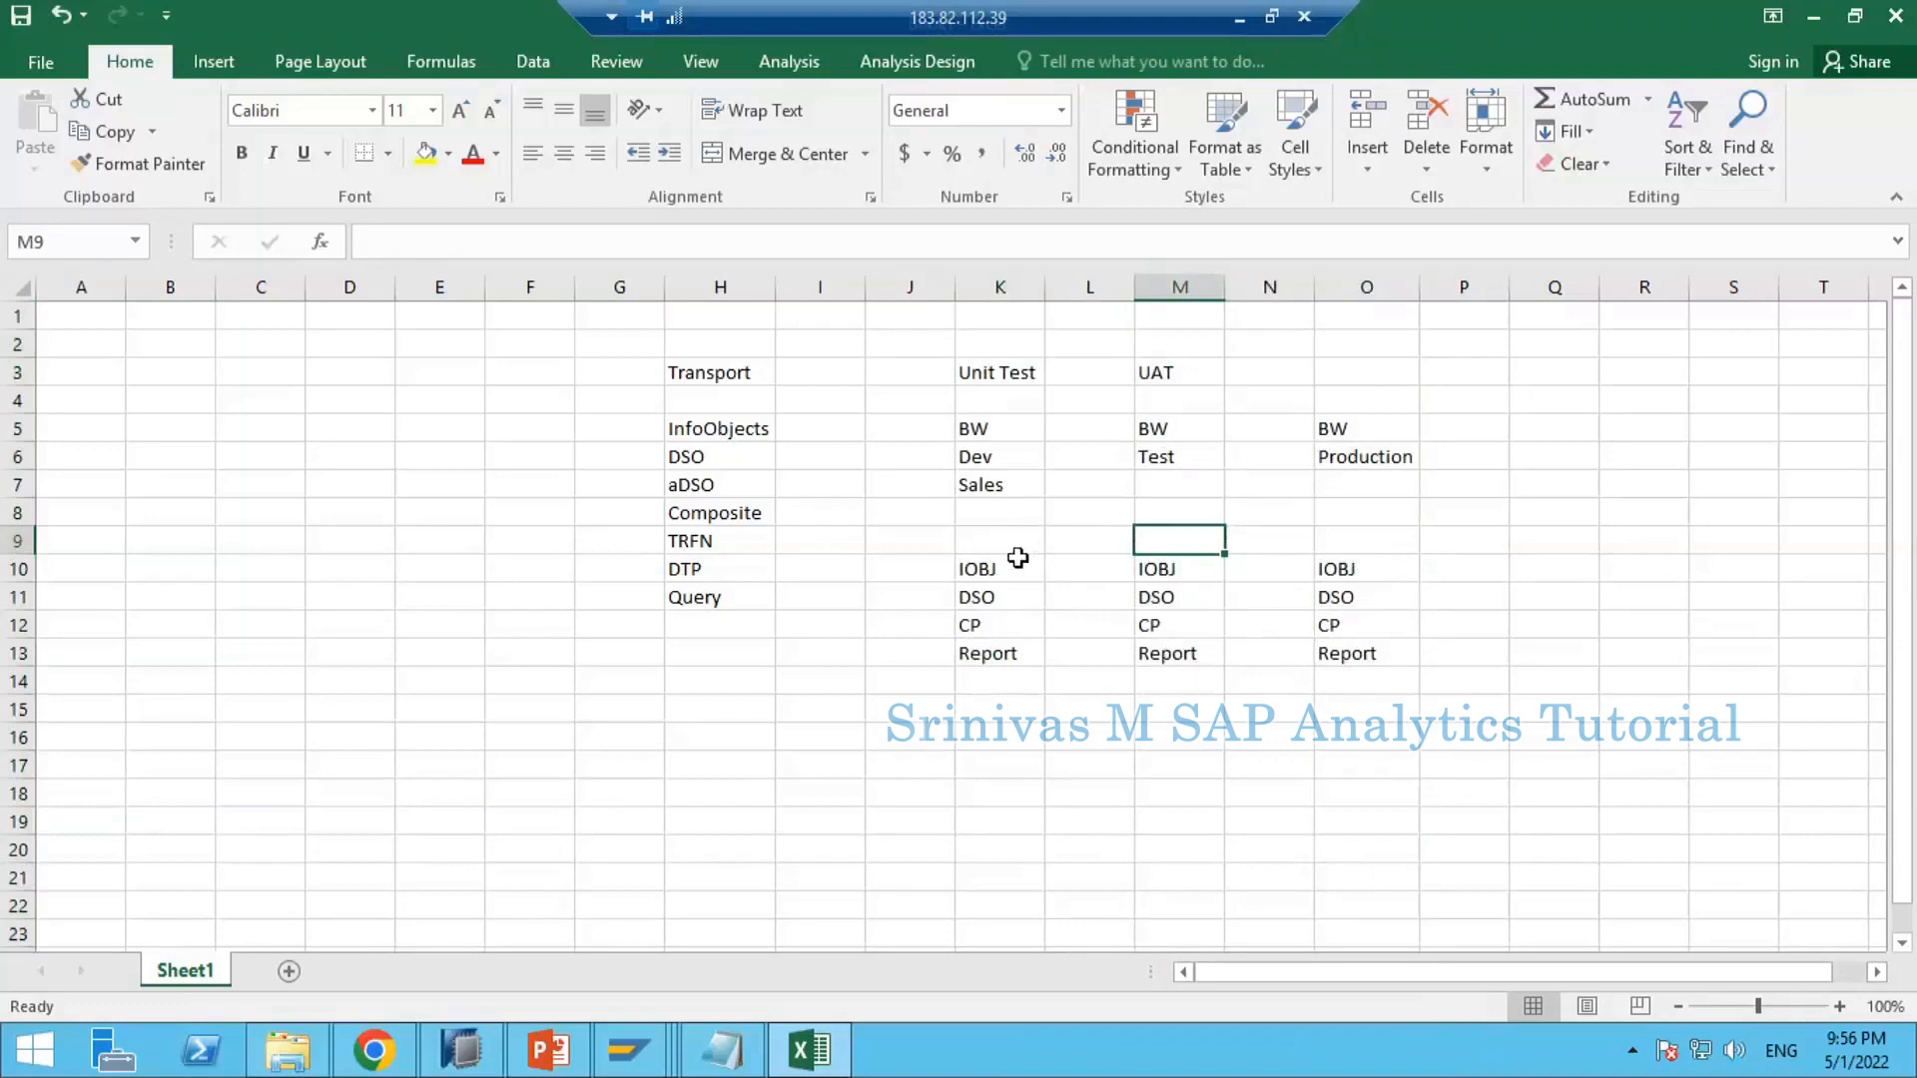
{"action": "left_click_drag", "start_coordinate": [1009, 544], "coordinate": [1009, 655]}
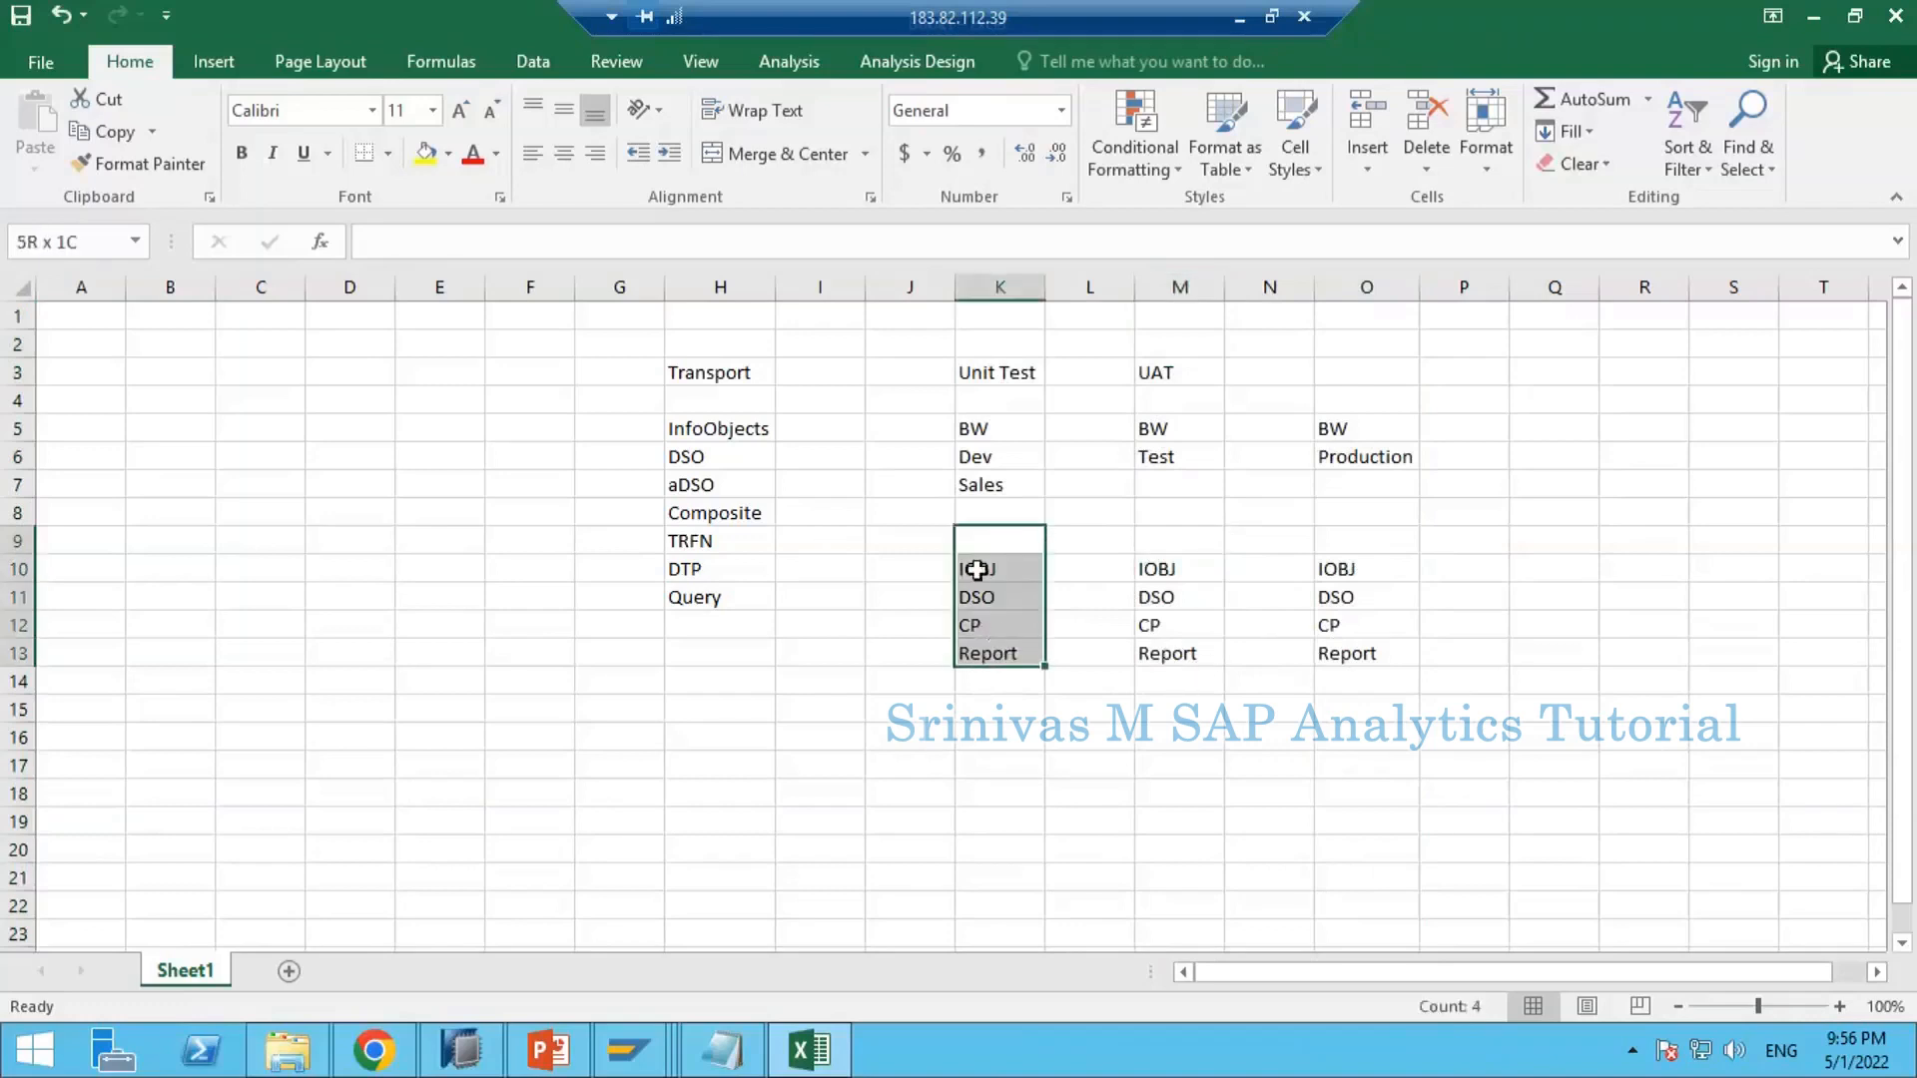
{"action": "left_click", "coordinate": [1160, 568]}
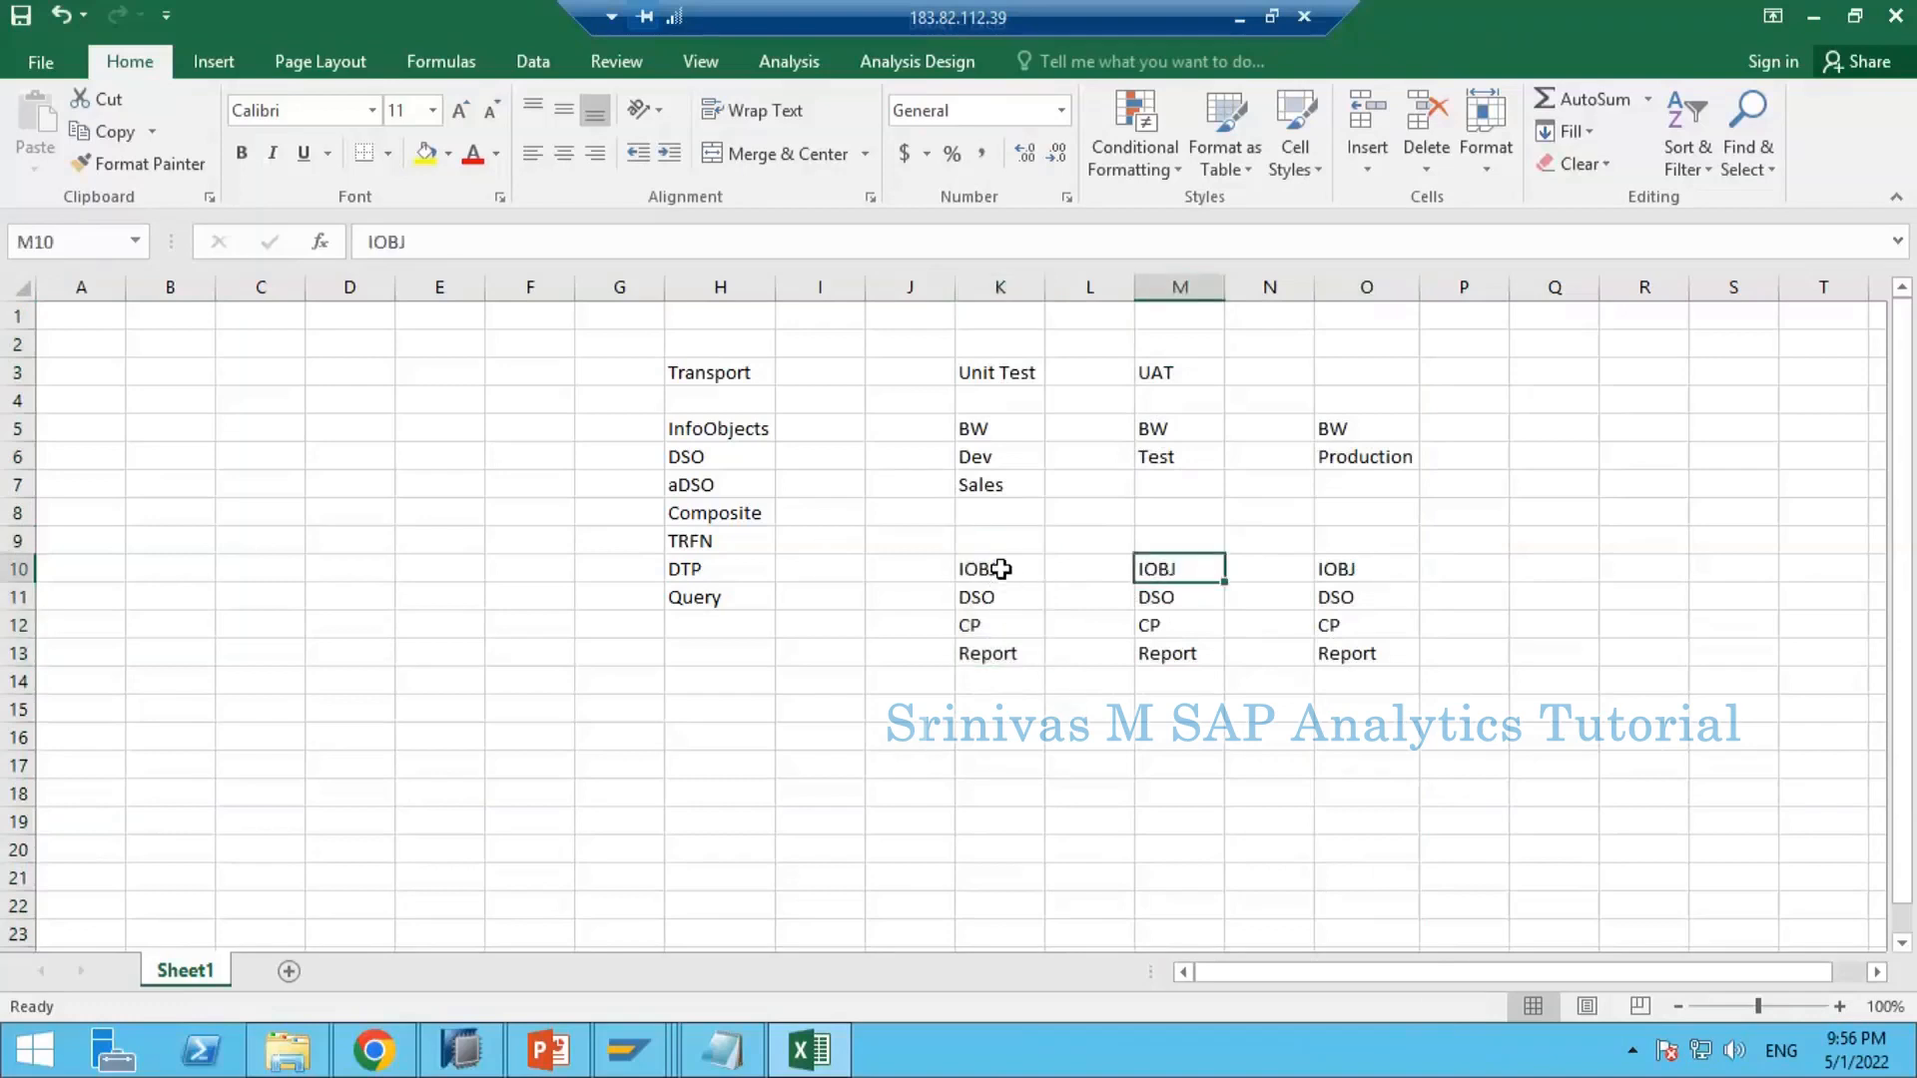
{"action": "left_click", "coordinate": [1014, 568]}
{"action": "left_click", "coordinate": [1181, 565]}
{"action": "left_click", "coordinate": [716, 383]}
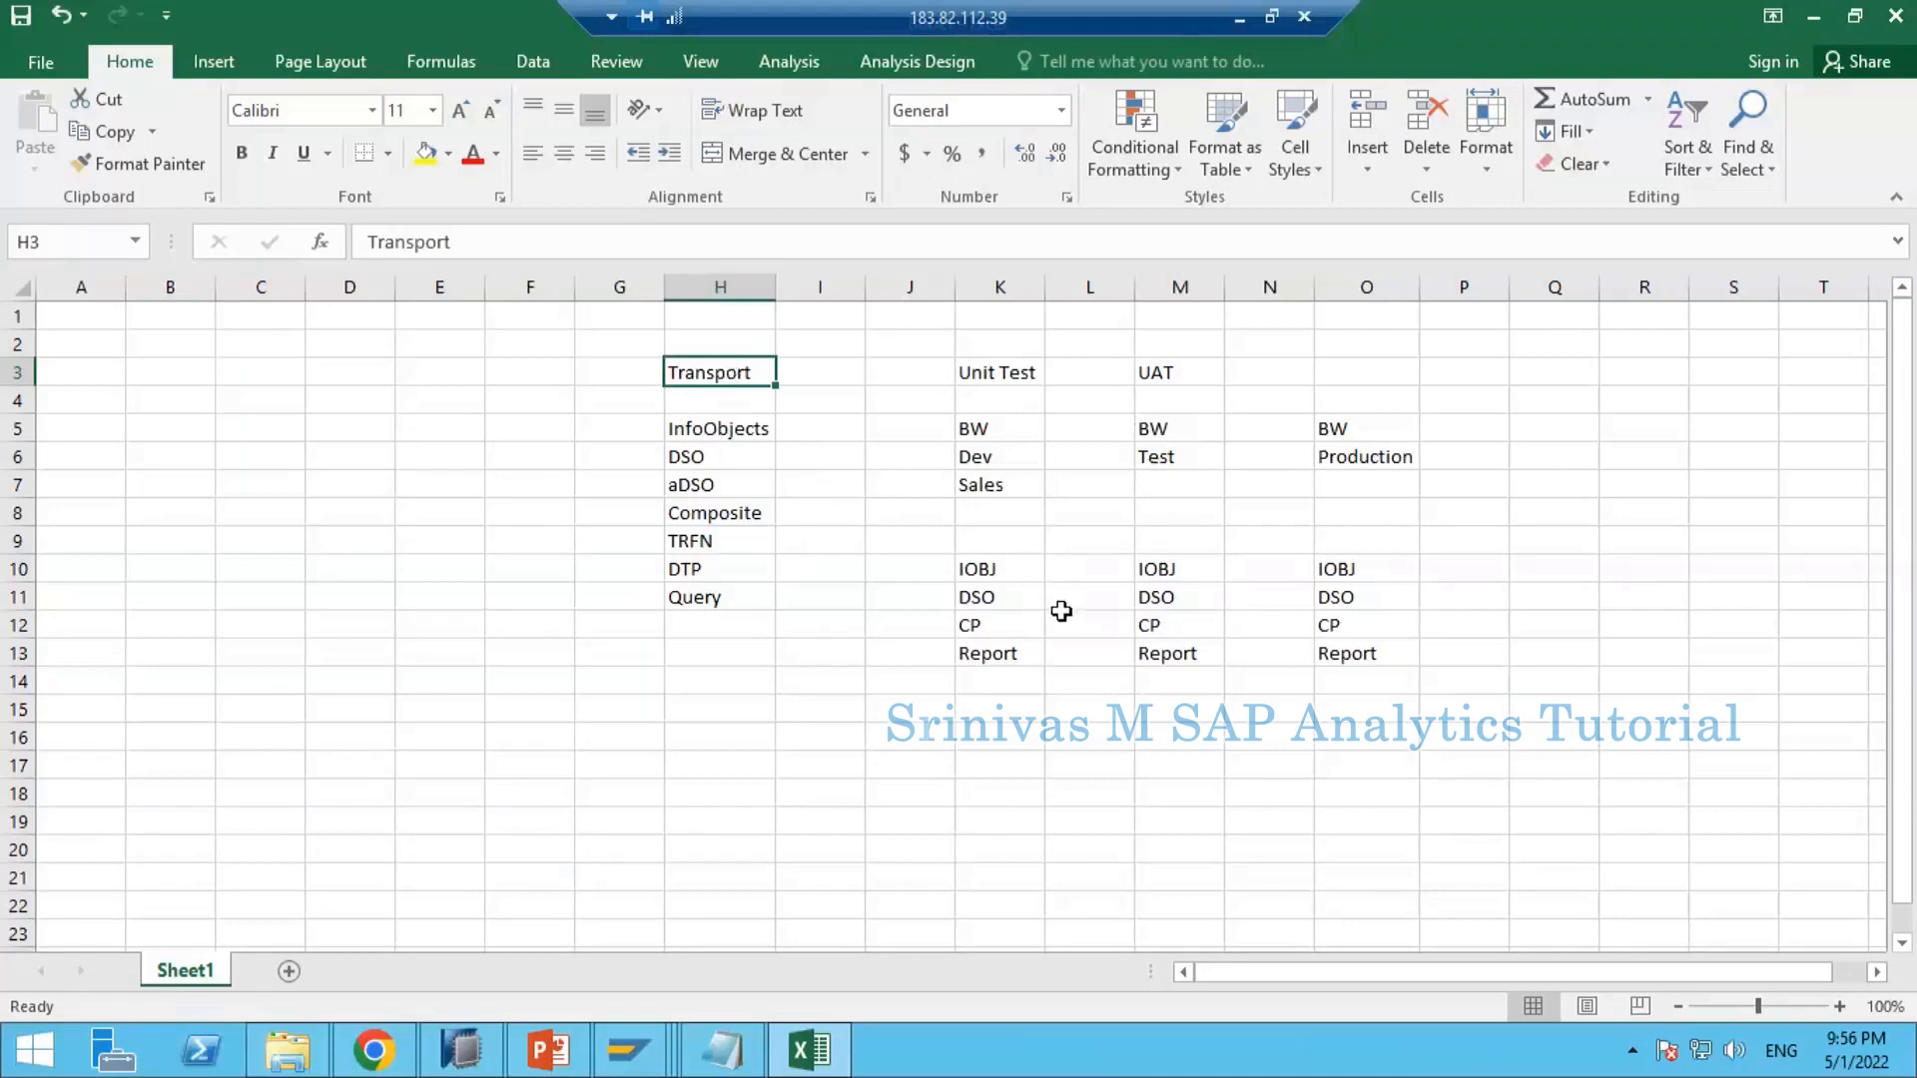
{"action": "left_click", "coordinate": [618, 1066]}
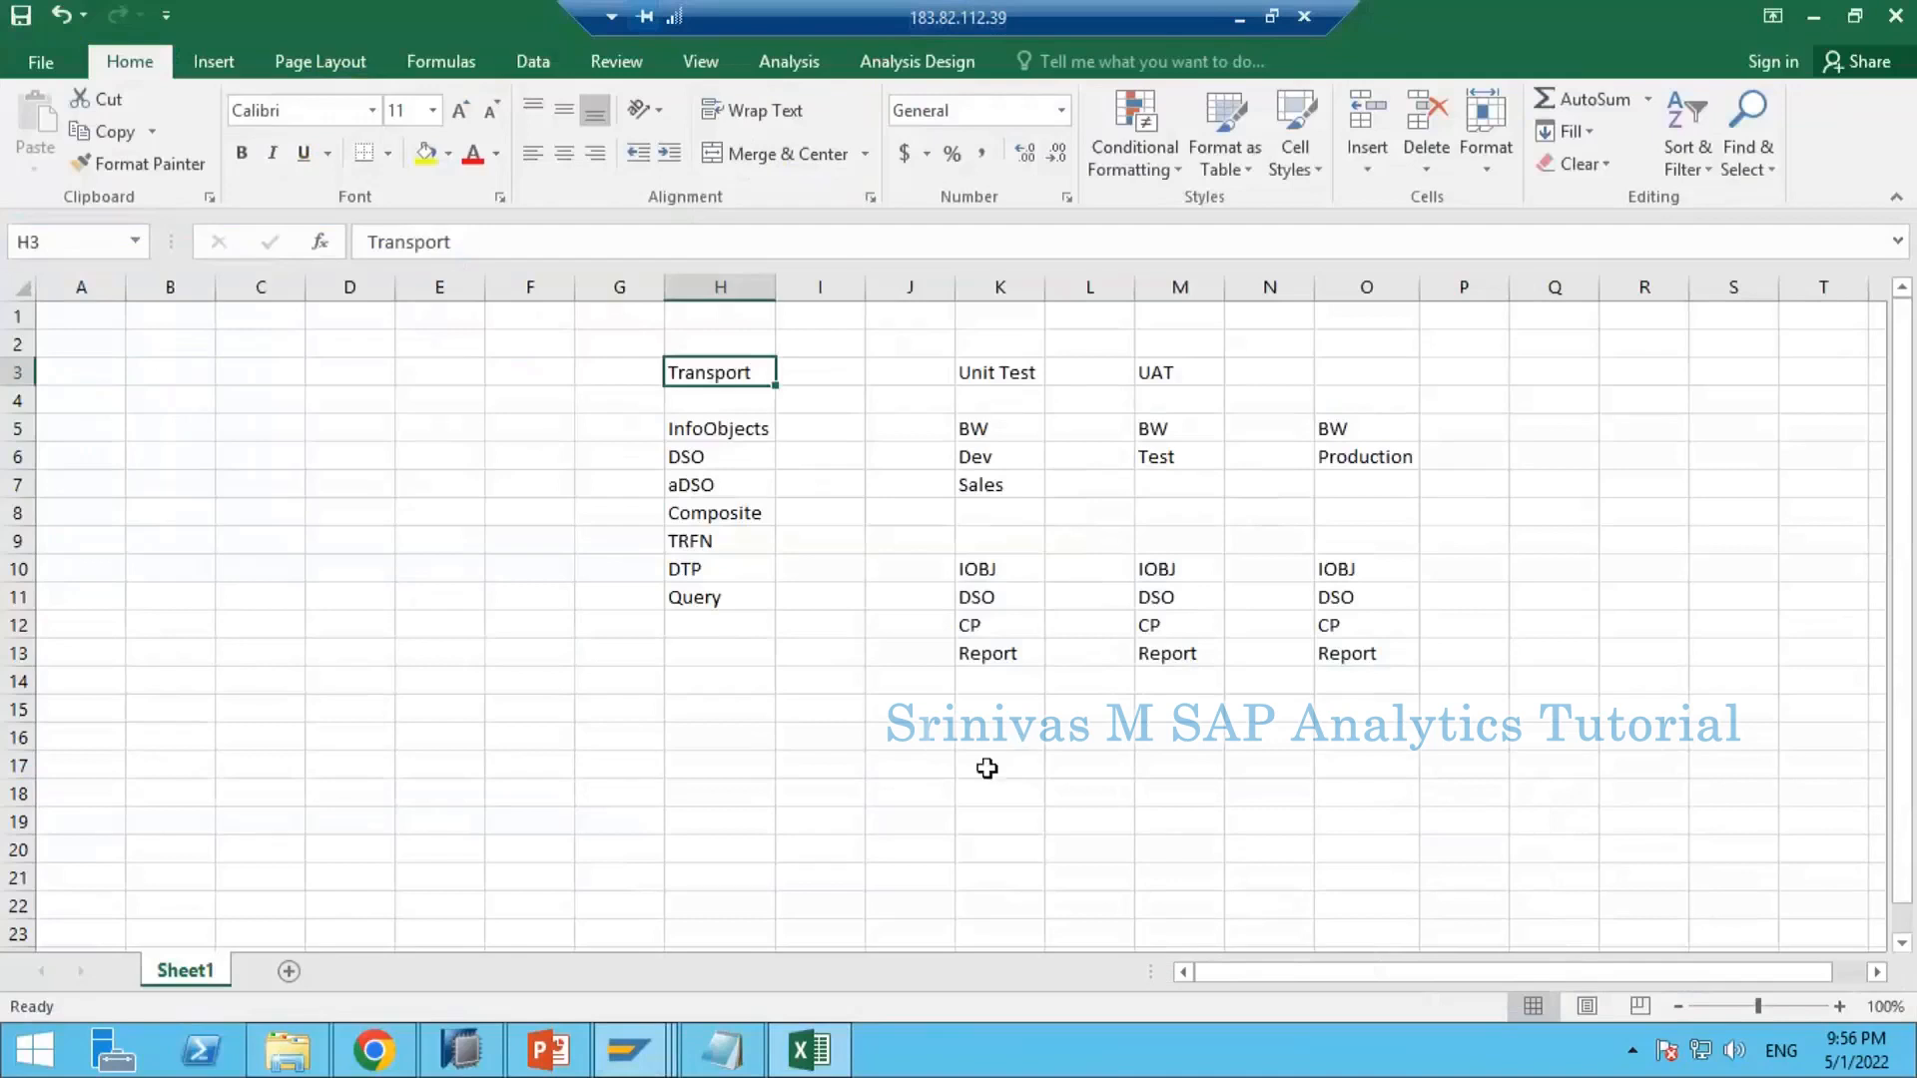
{"action": "left_click", "coordinate": [983, 530]}
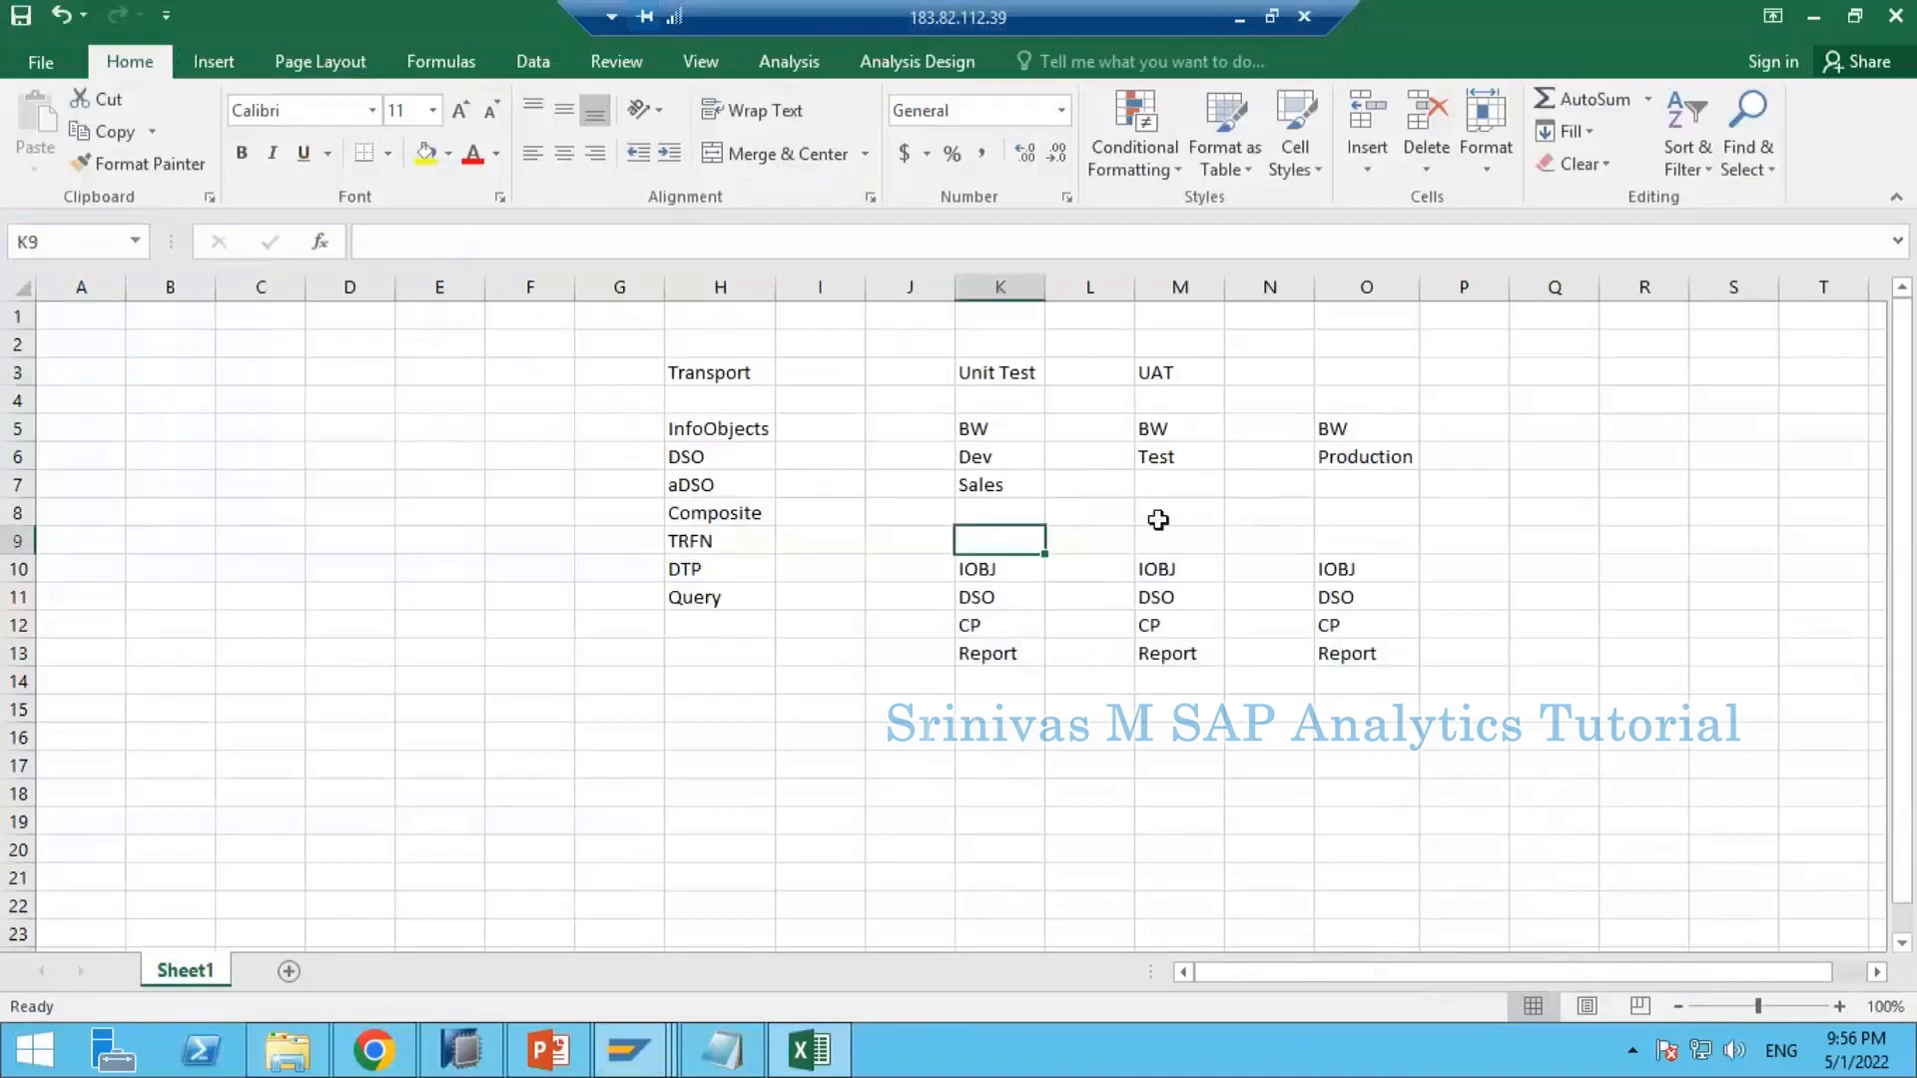
Step: Enter "BW DEV" in cell K17 and "BW TST" in cell M17, below the object lists
{"action": "left_click", "coordinate": [986, 754]}
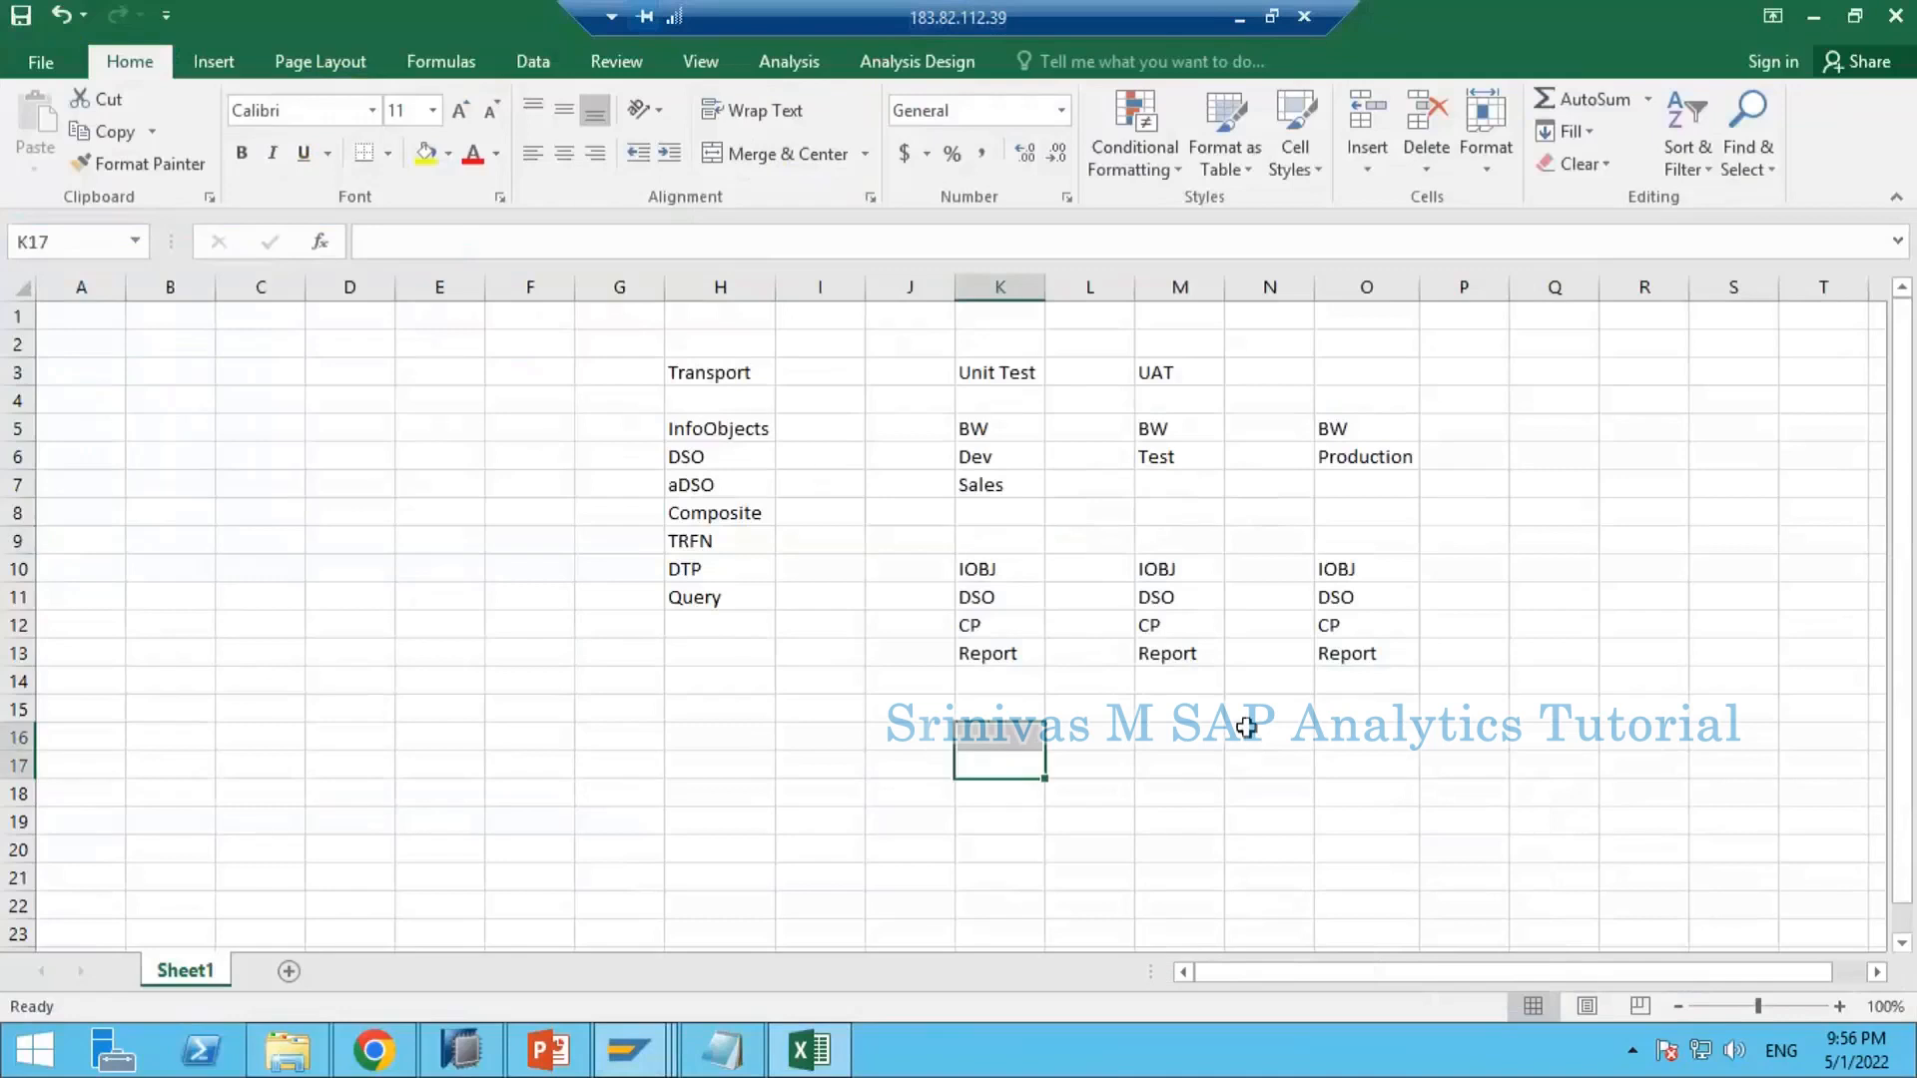
{"action": "type", "text": "BW "}
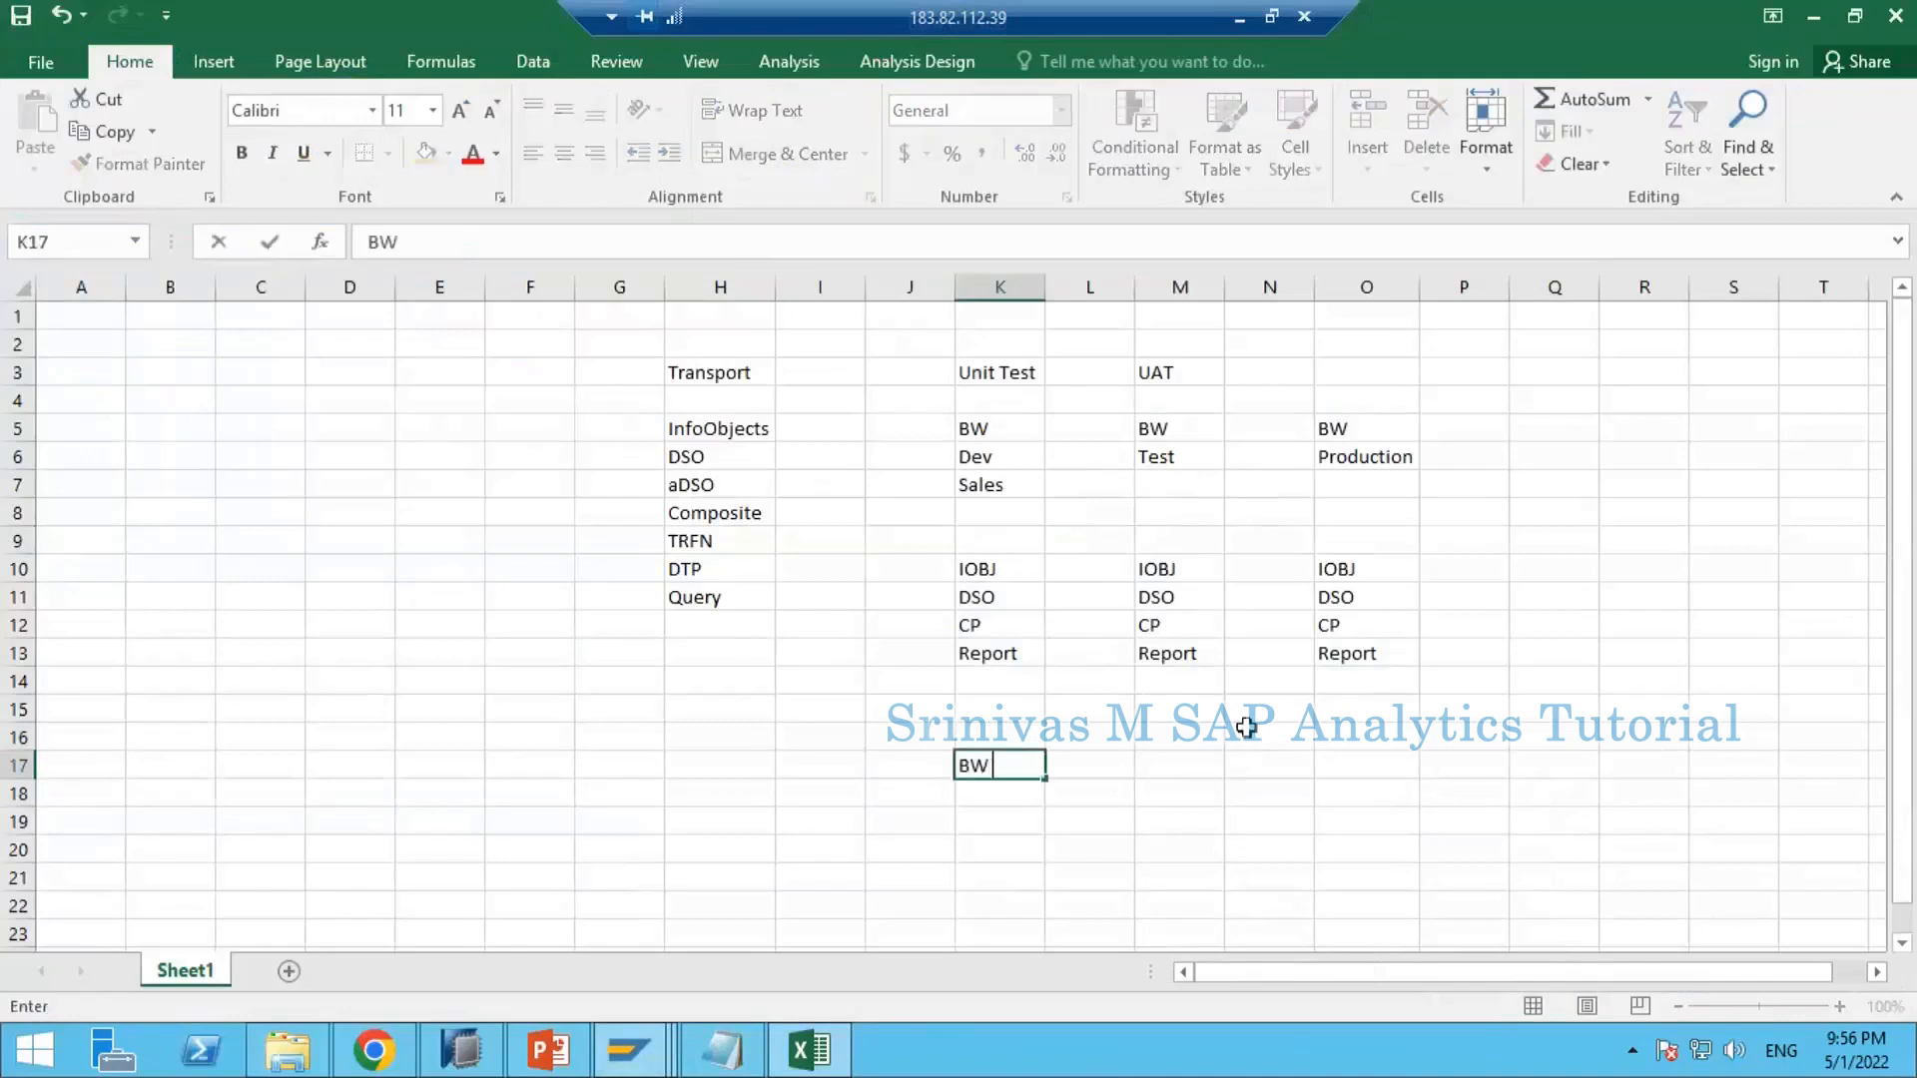
{"action": "type", "text": "DEV"}
{"action": "key", "text": "Tab"}
{"action": "key", "text": "Tab"}
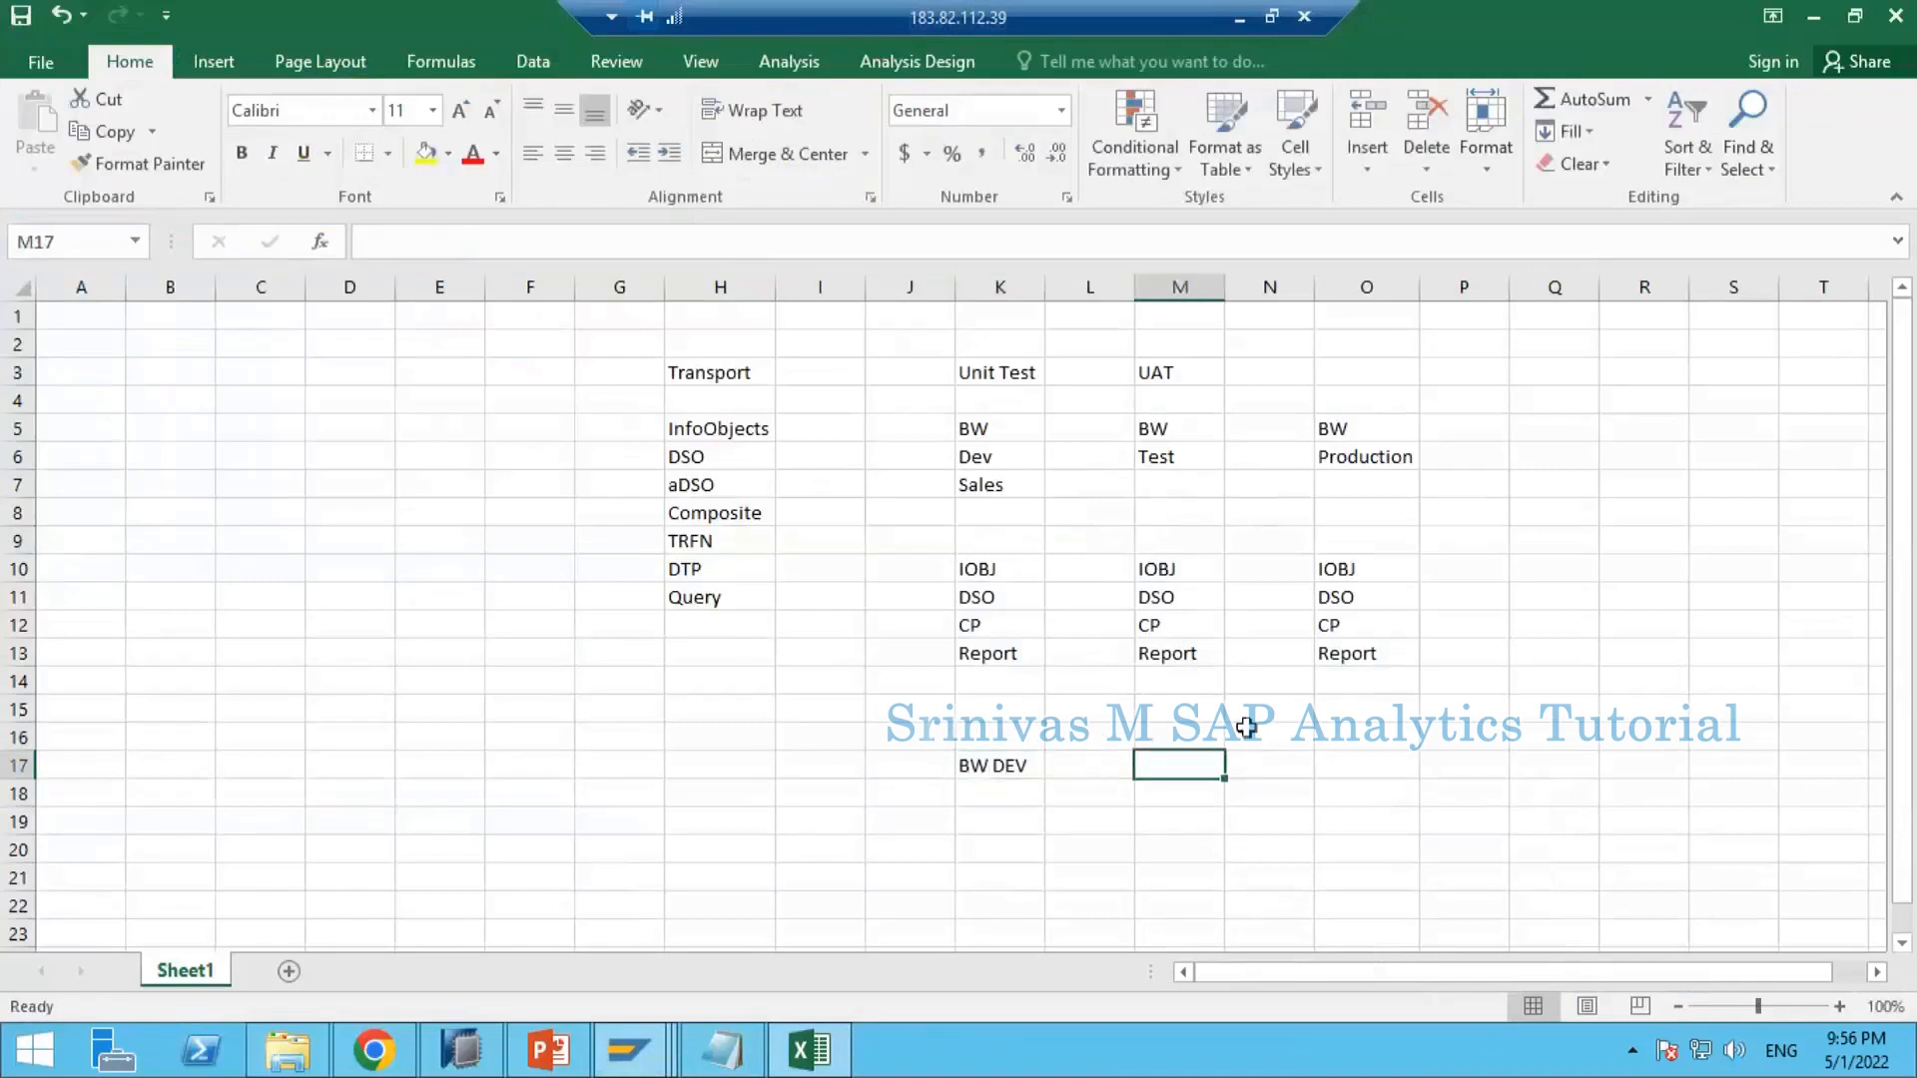
{"action": "type", "text": "BW T"}
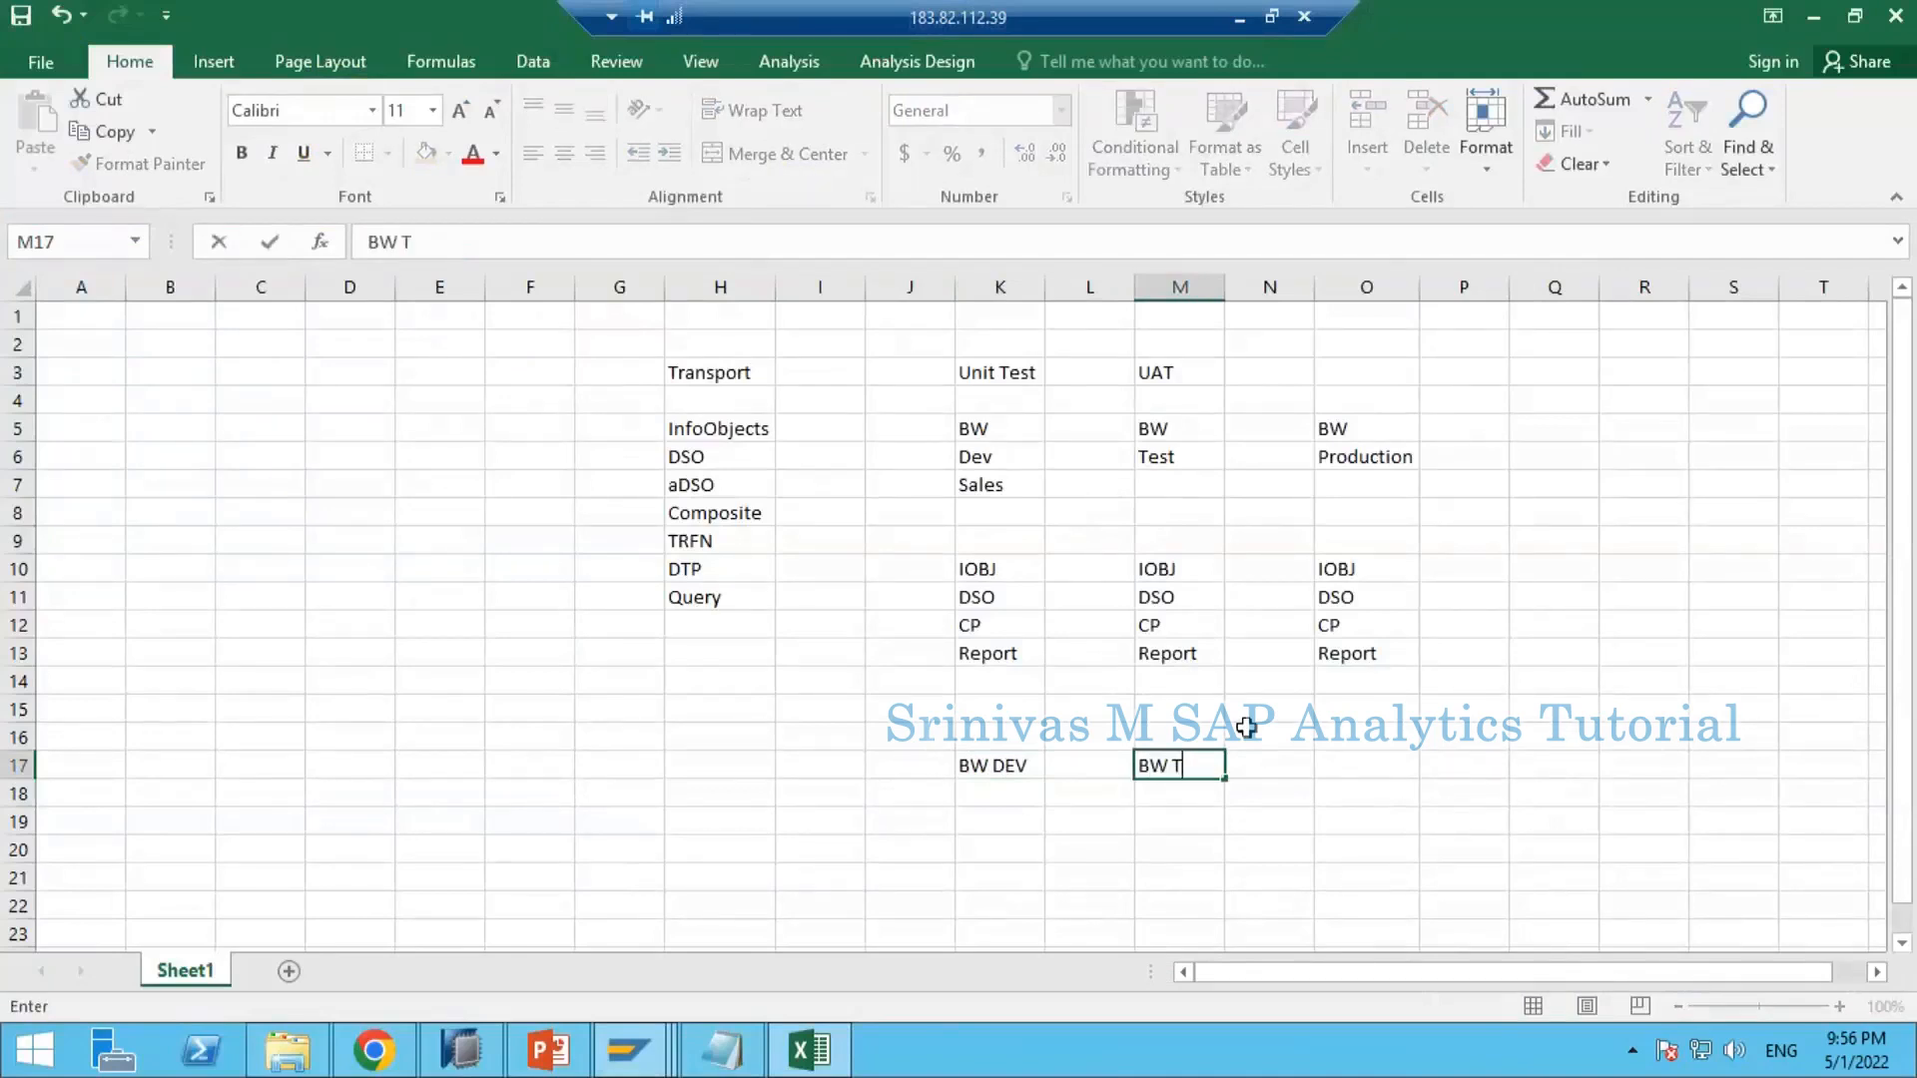
{"action": "type", "text": "ST"}
{"action": "key", "text": "Return"}
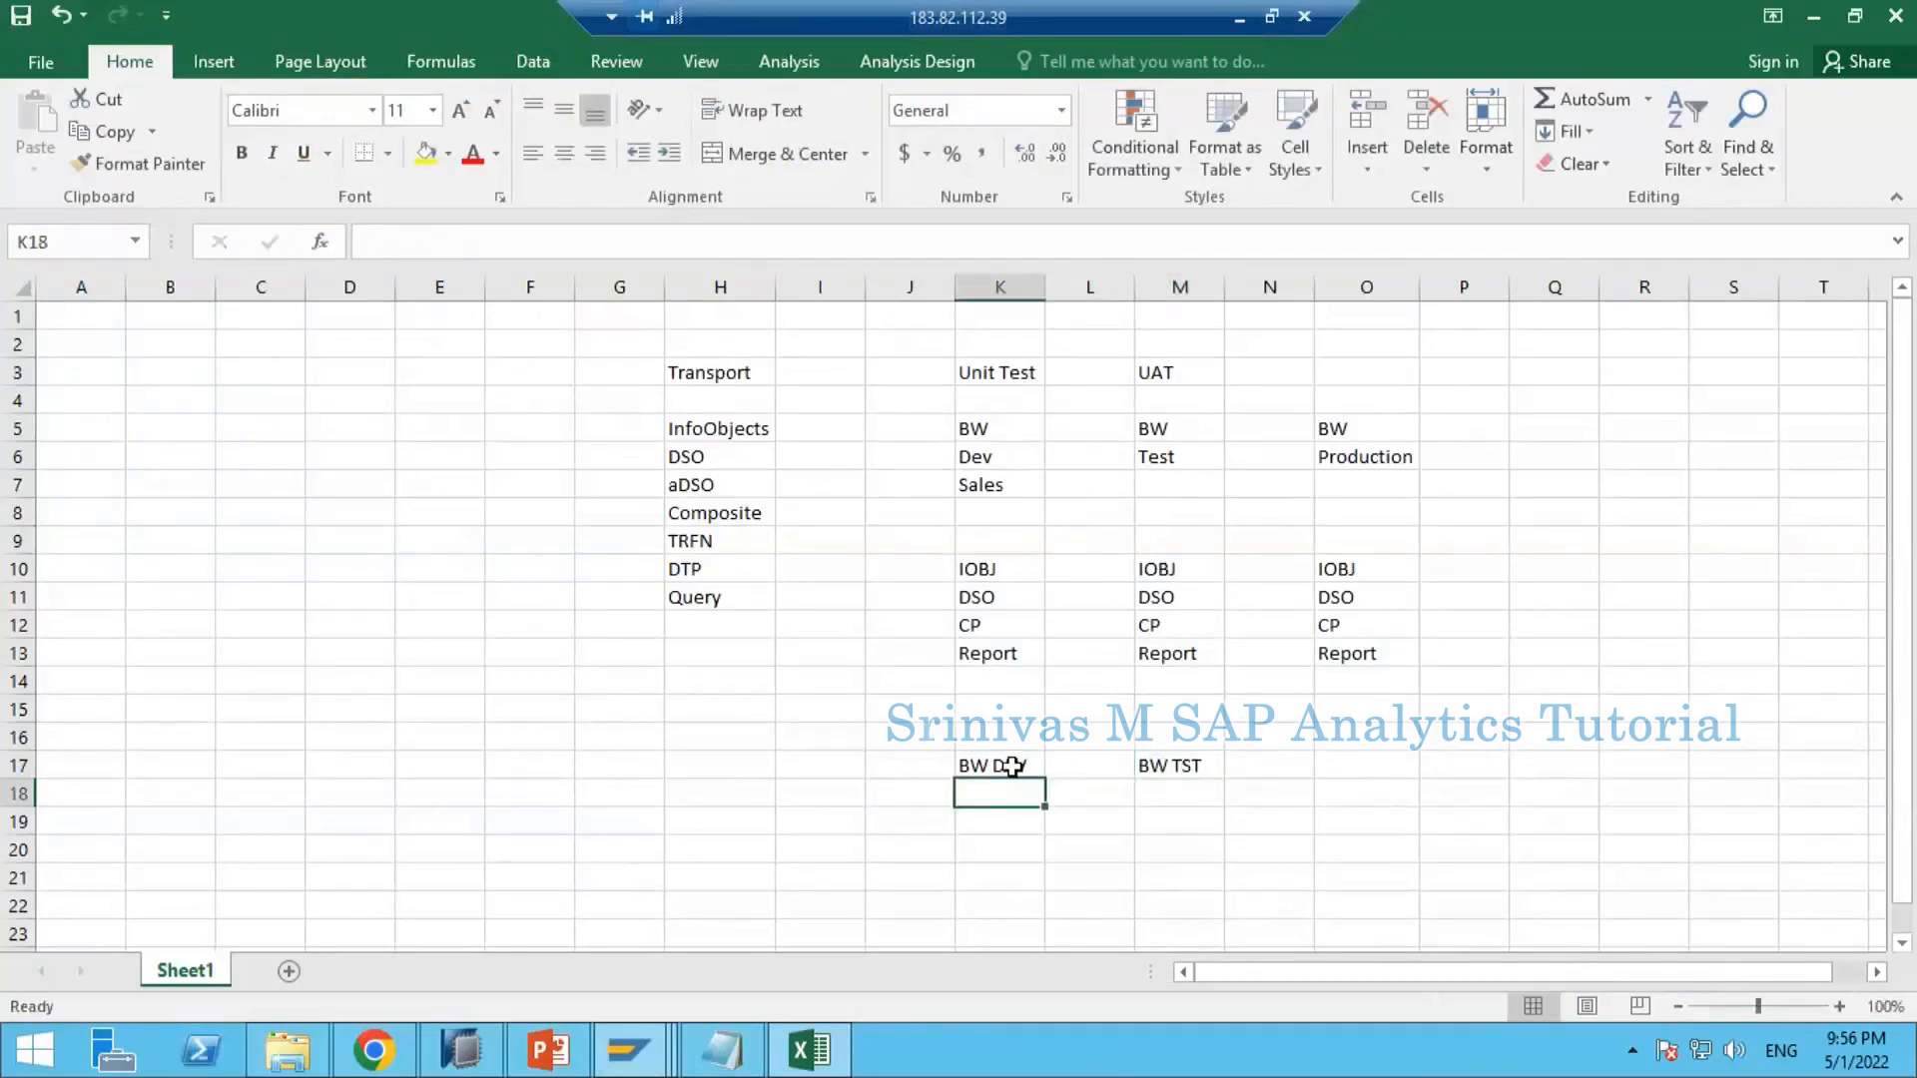
Step: Add a border around the BW DEV cell K17 and the BW TST cell M17
{"action": "left_click", "coordinate": [1006, 765]}
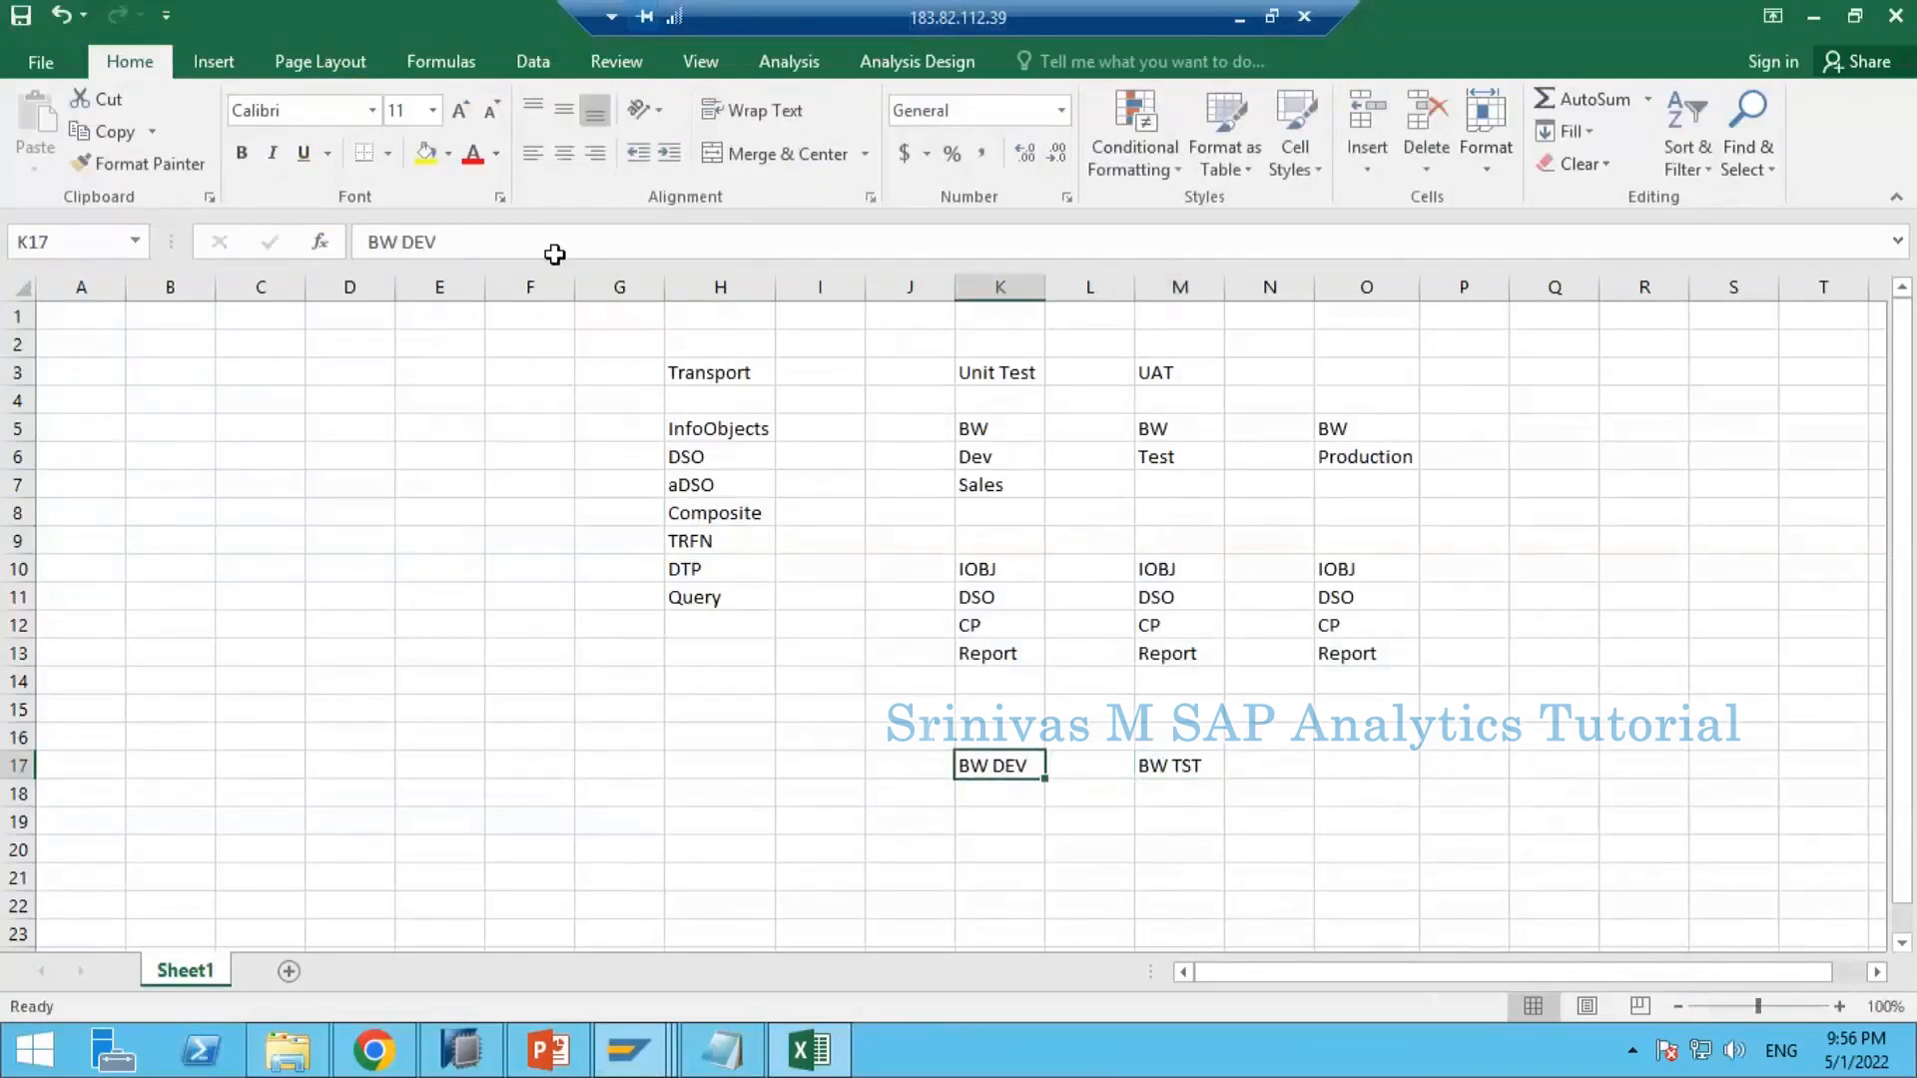
{"action": "left_click", "coordinate": [389, 153]}
{"action": "left_click", "coordinate": [429, 389]}
{"action": "left_click", "coordinate": [1166, 768]}
{"action": "left_click", "coordinate": [369, 158]}
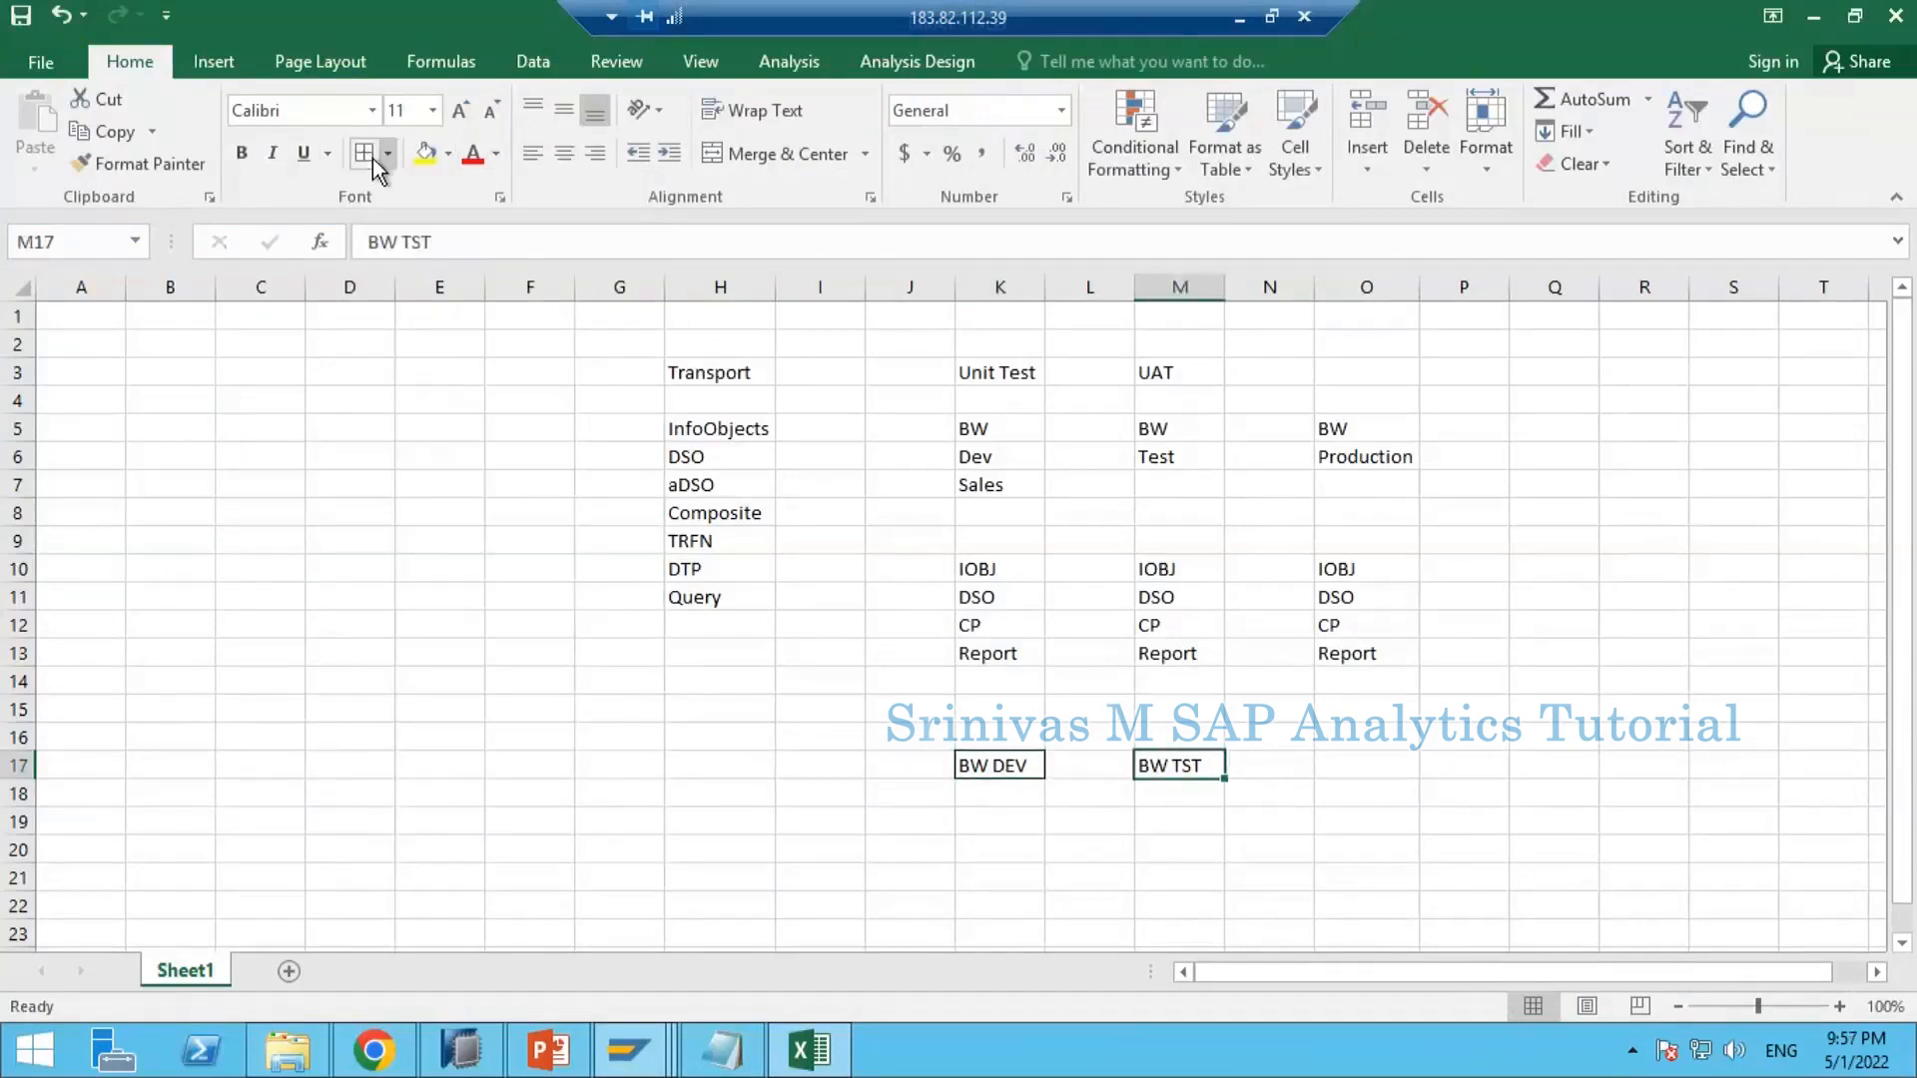
{"action": "left_click", "coordinate": [1075, 800]}
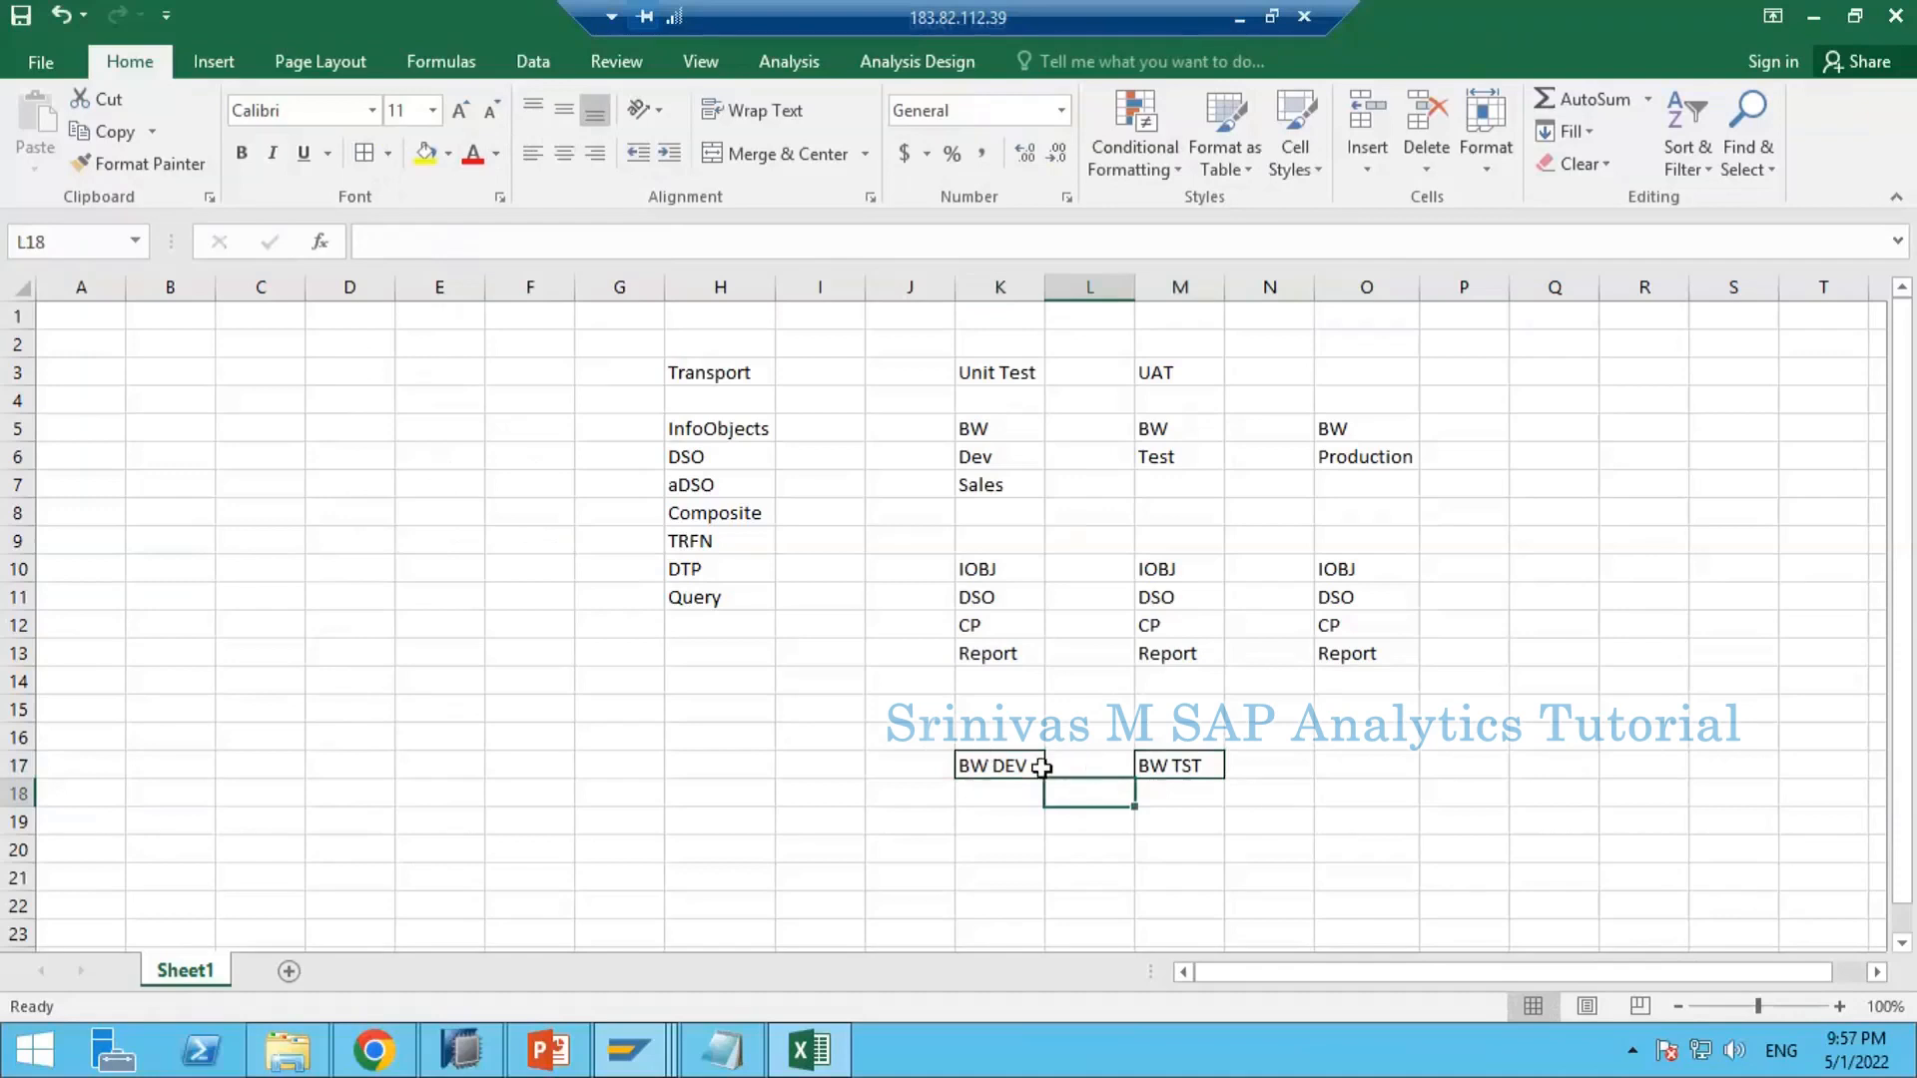
{"action": "left_click", "coordinate": [1038, 766]}
{"action": "left_click", "coordinate": [1150, 768]}
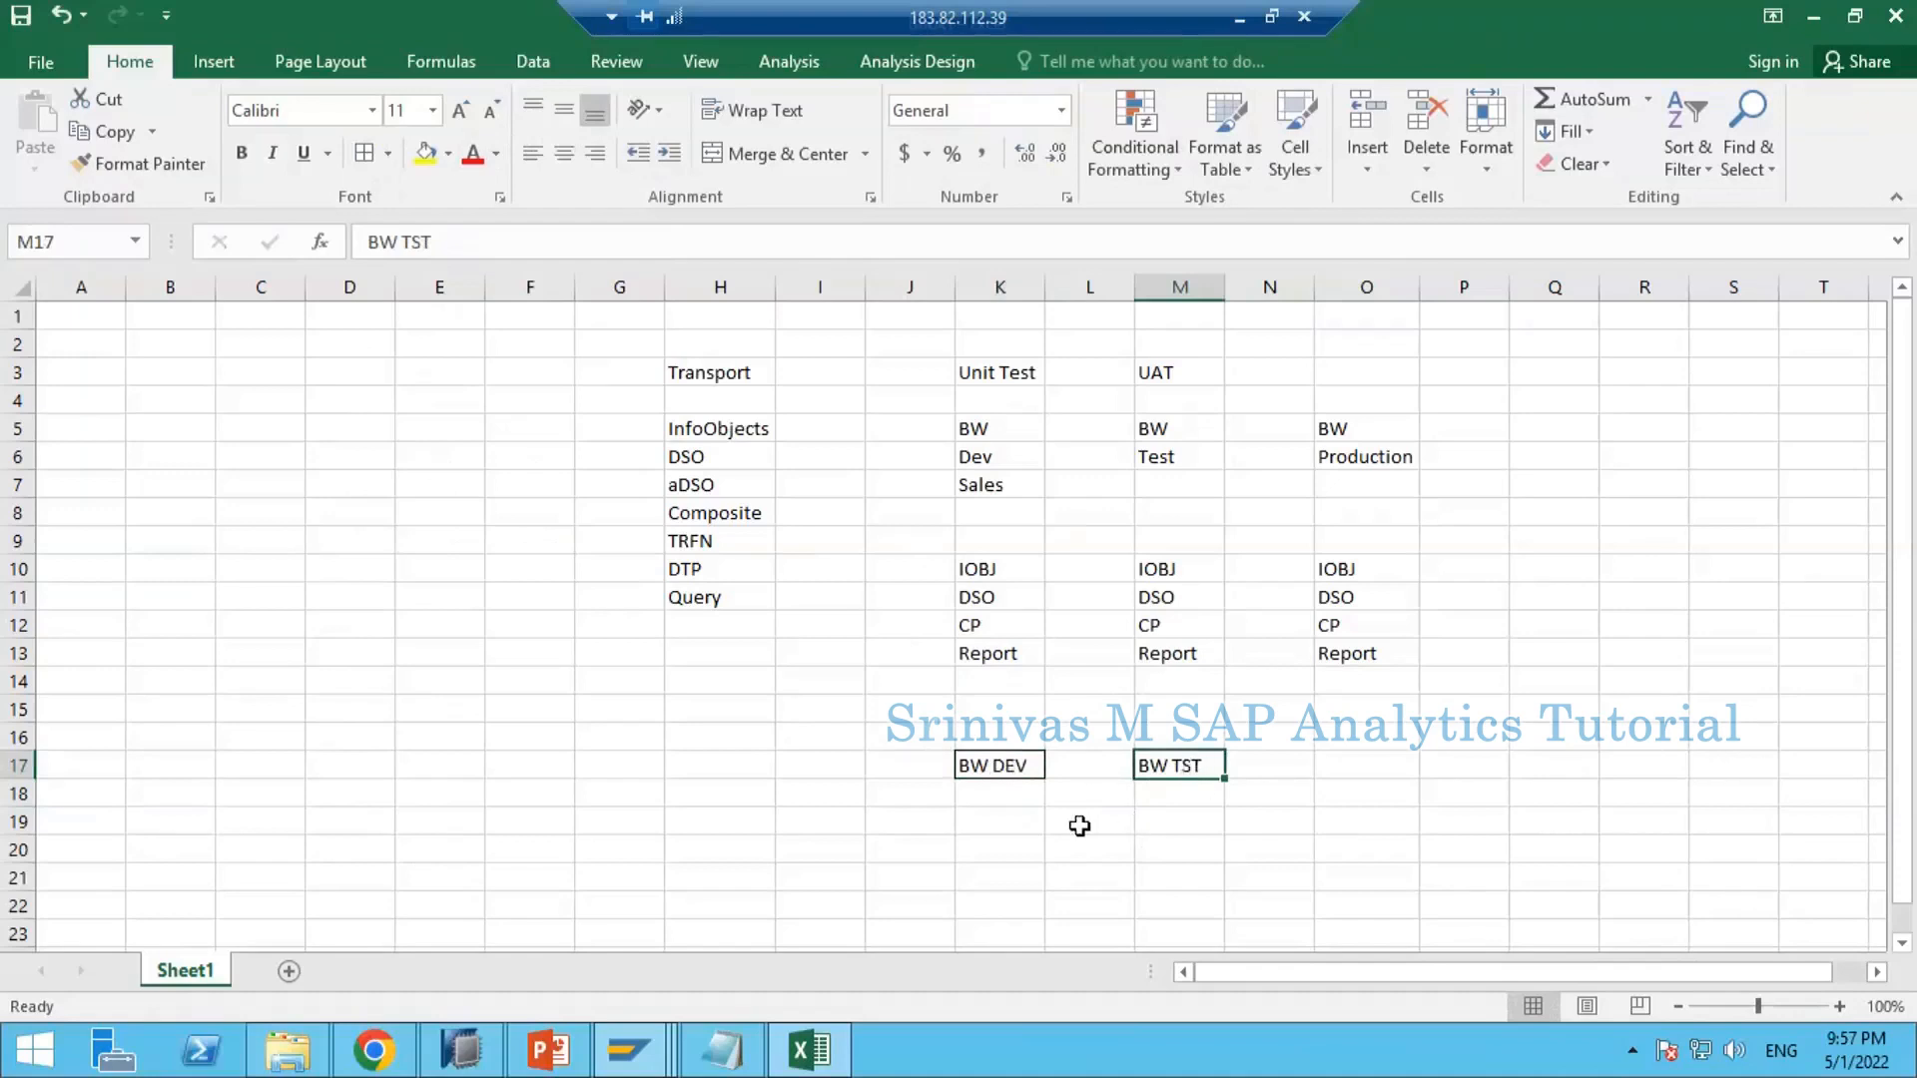
{"action": "left_click", "coordinate": [1007, 766]}
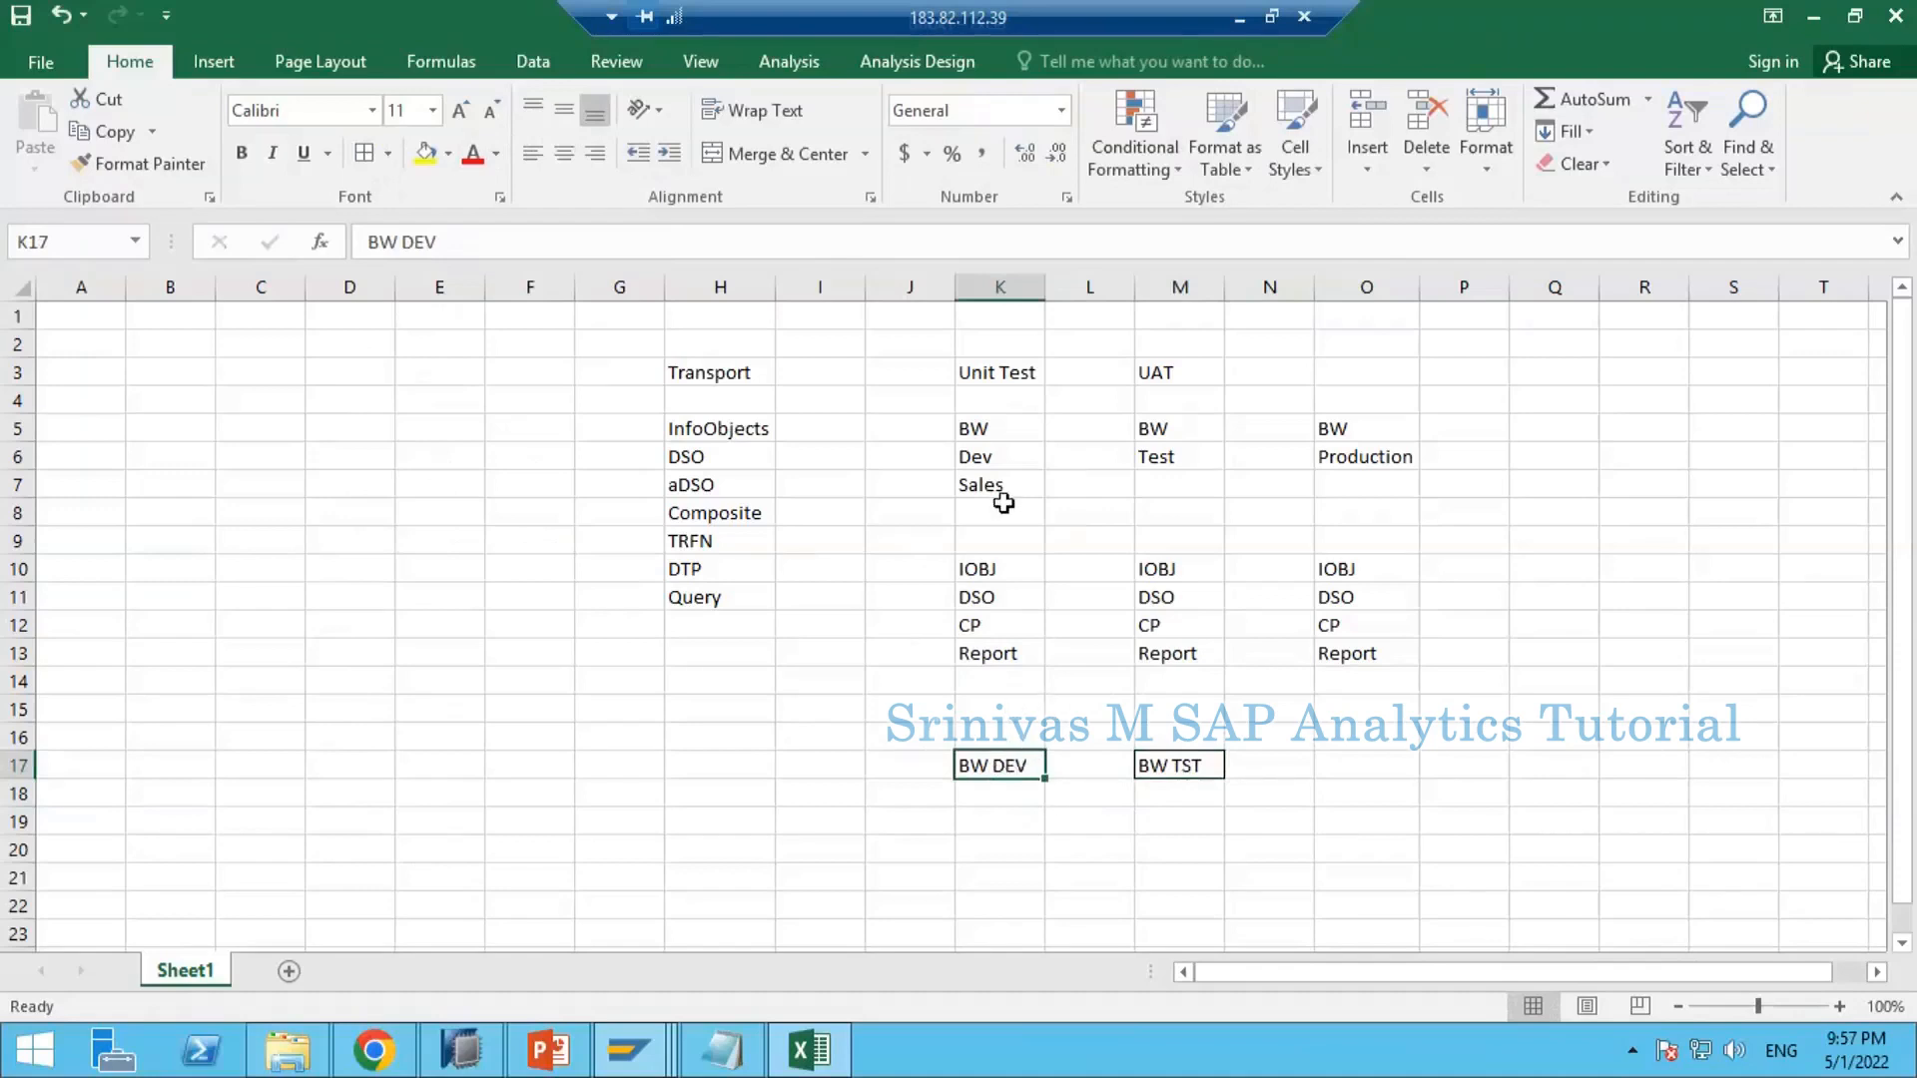
Step: Copy the bordered BW TST cell to M20 and change the copy's text to "BW PRD"
{"action": "left_click", "coordinate": [1195, 776]}
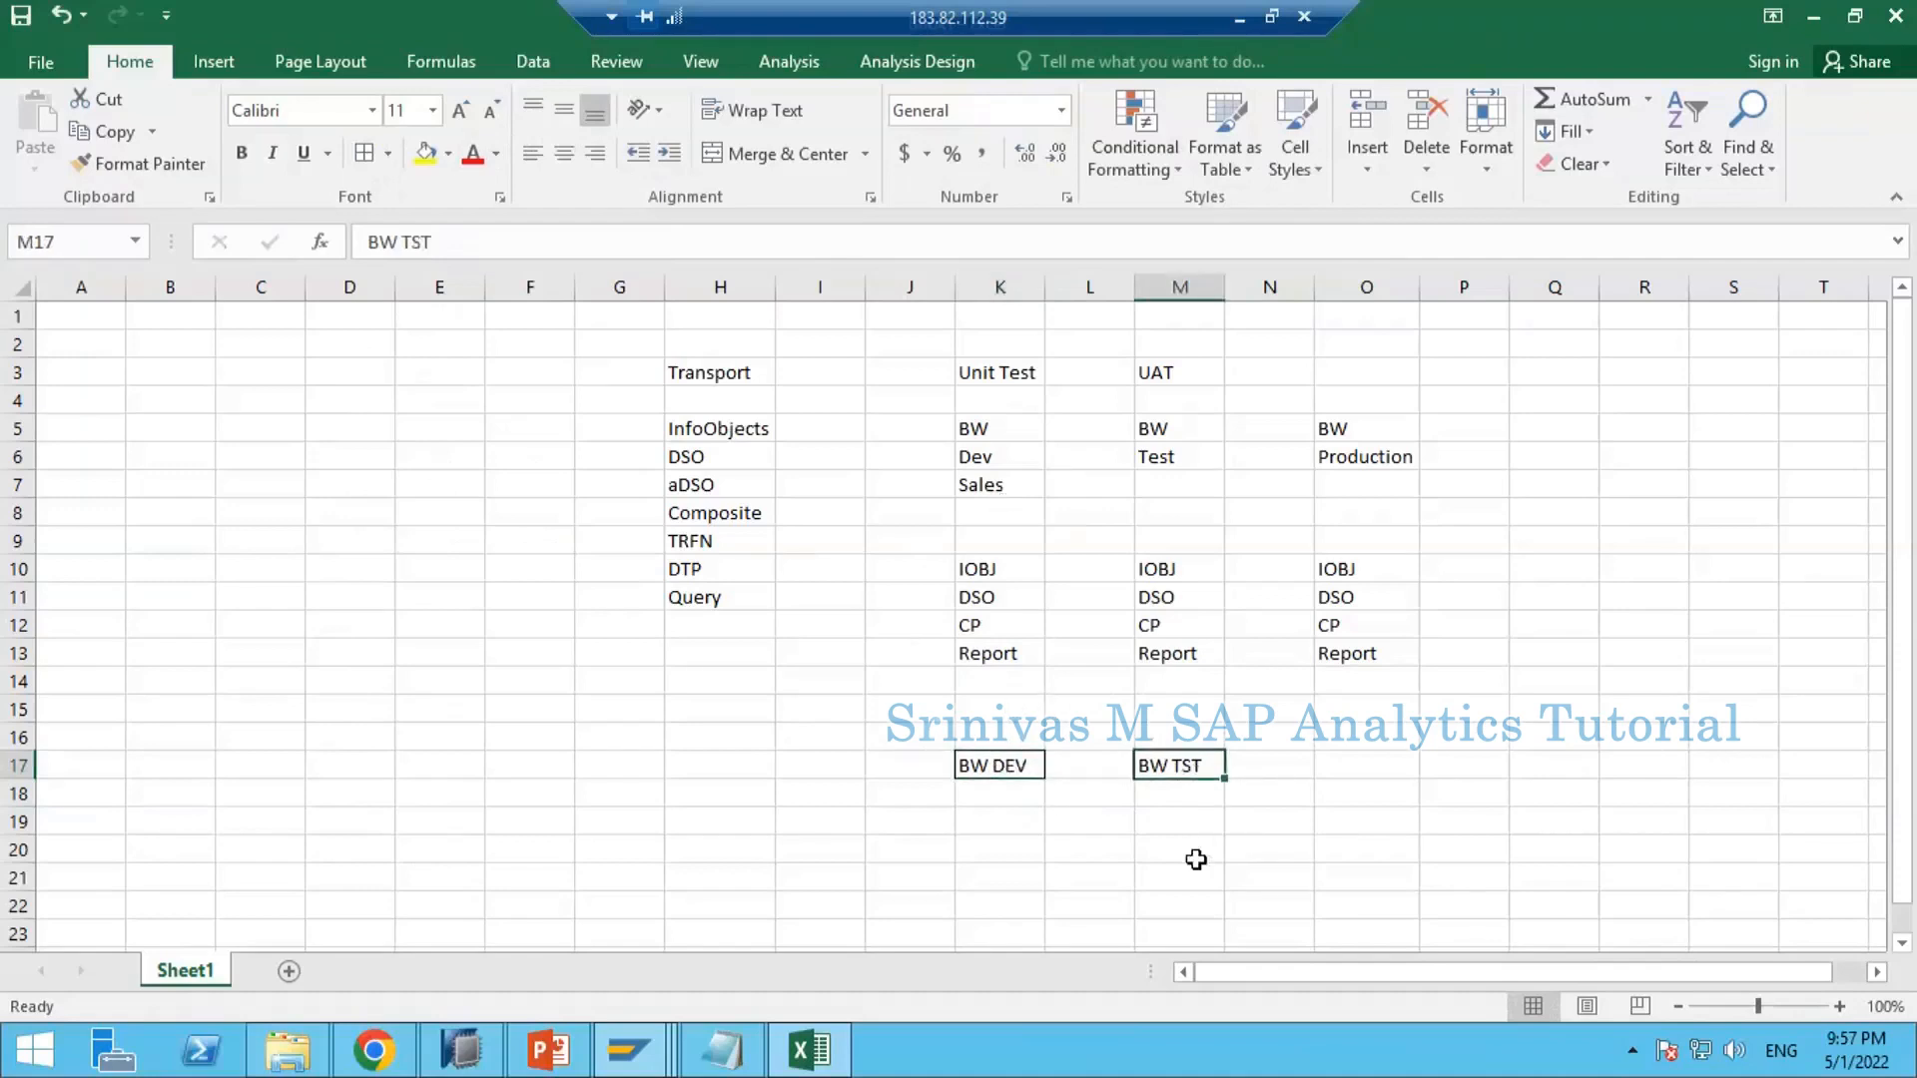
{"action": "key", "text": "ctrl+c"}
{"action": "left_click", "coordinate": [1191, 849]}
{"action": "key", "text": "ctrl+v"}
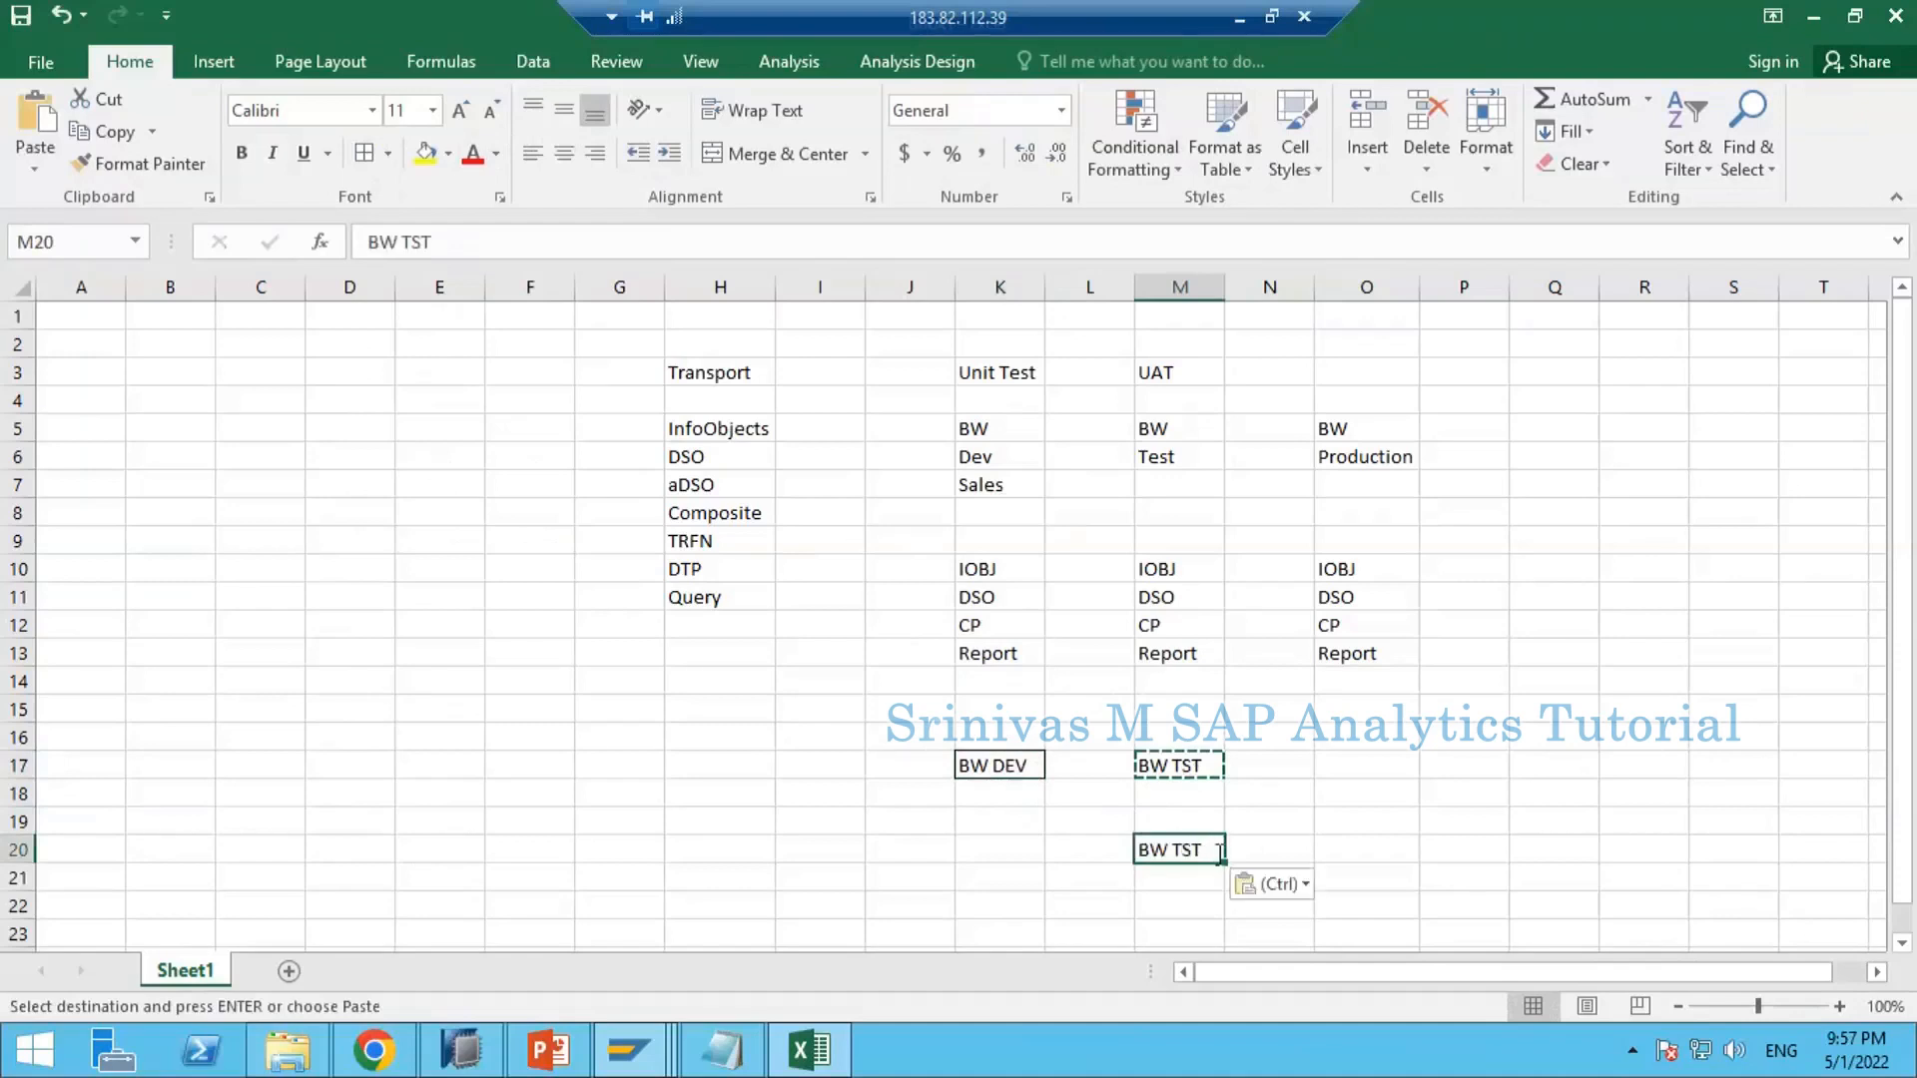
{"action": "double_click", "coordinate": [1194, 850]}
{"action": "key", "text": "BackSpace"}
{"action": "key", "text": "BackSpace"}
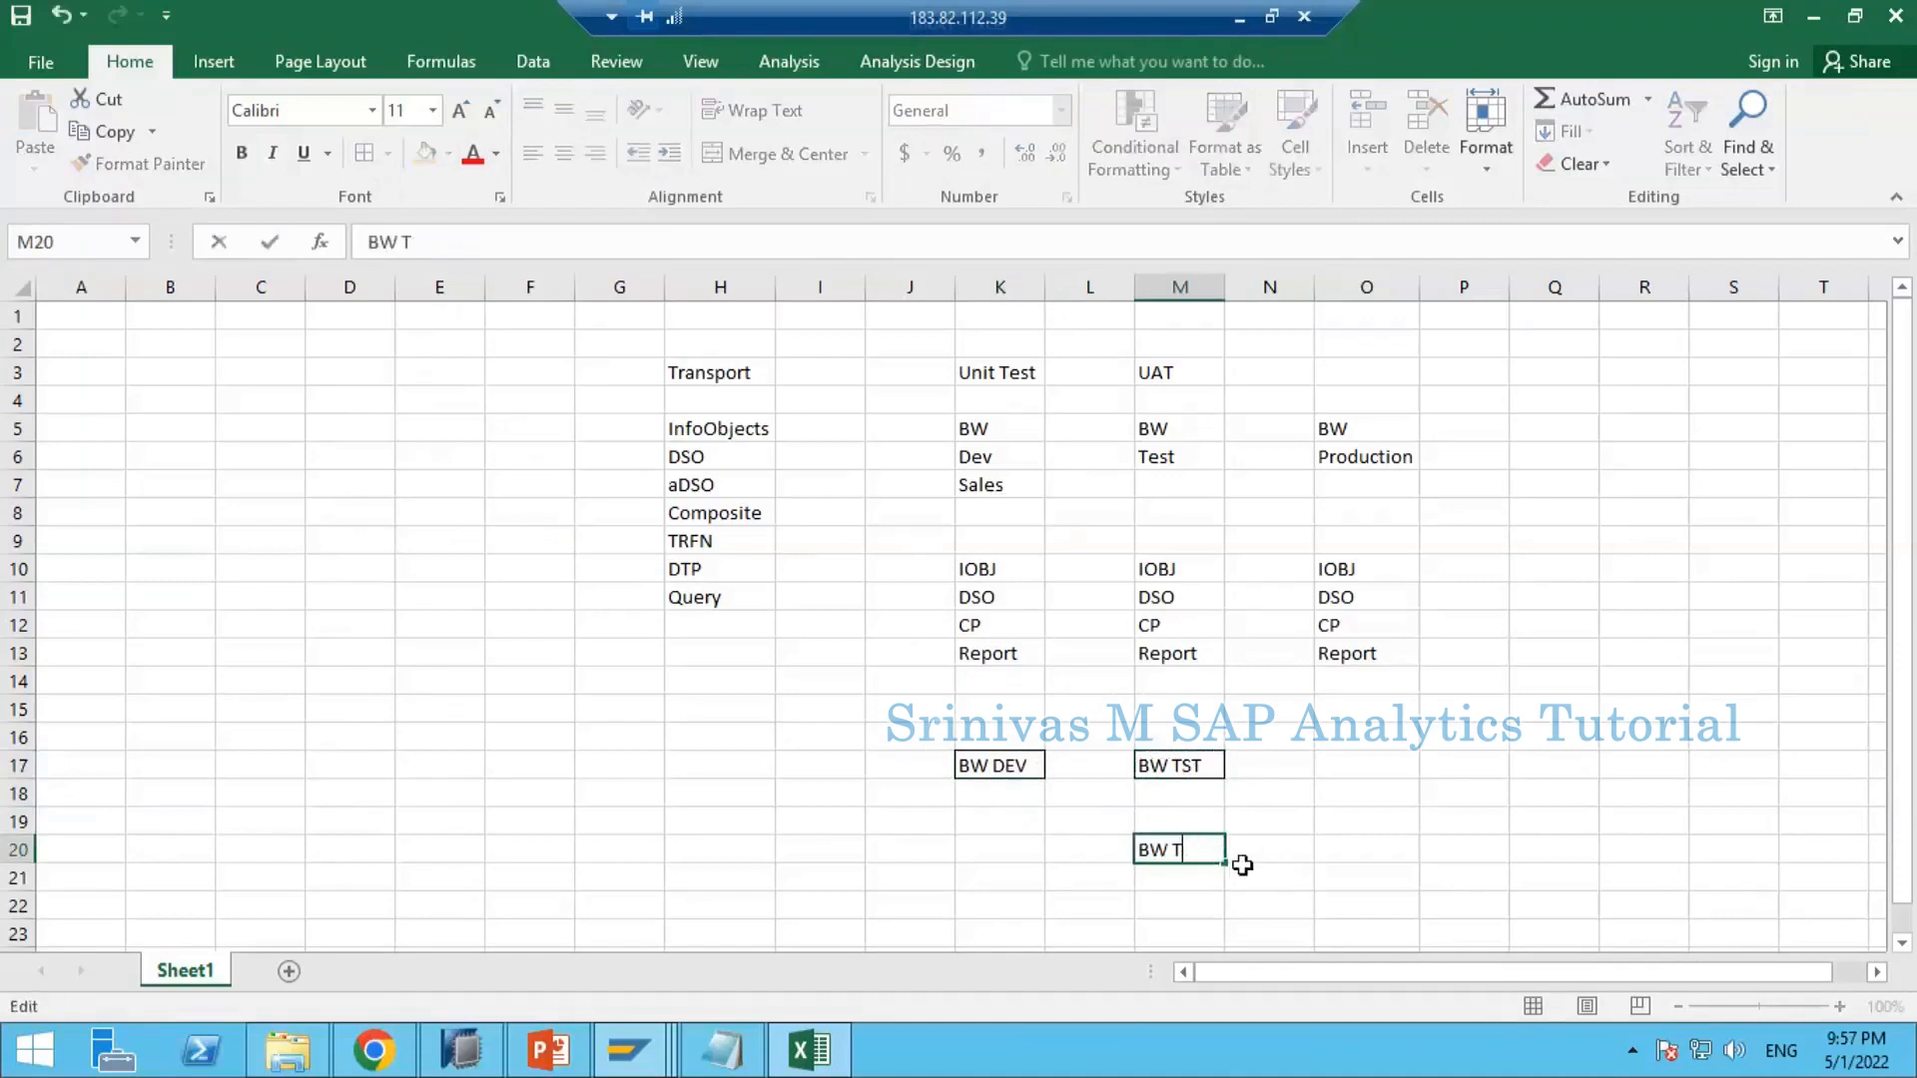
{"action": "type", "text": "PRD"}
{"action": "key", "text": "Return"}
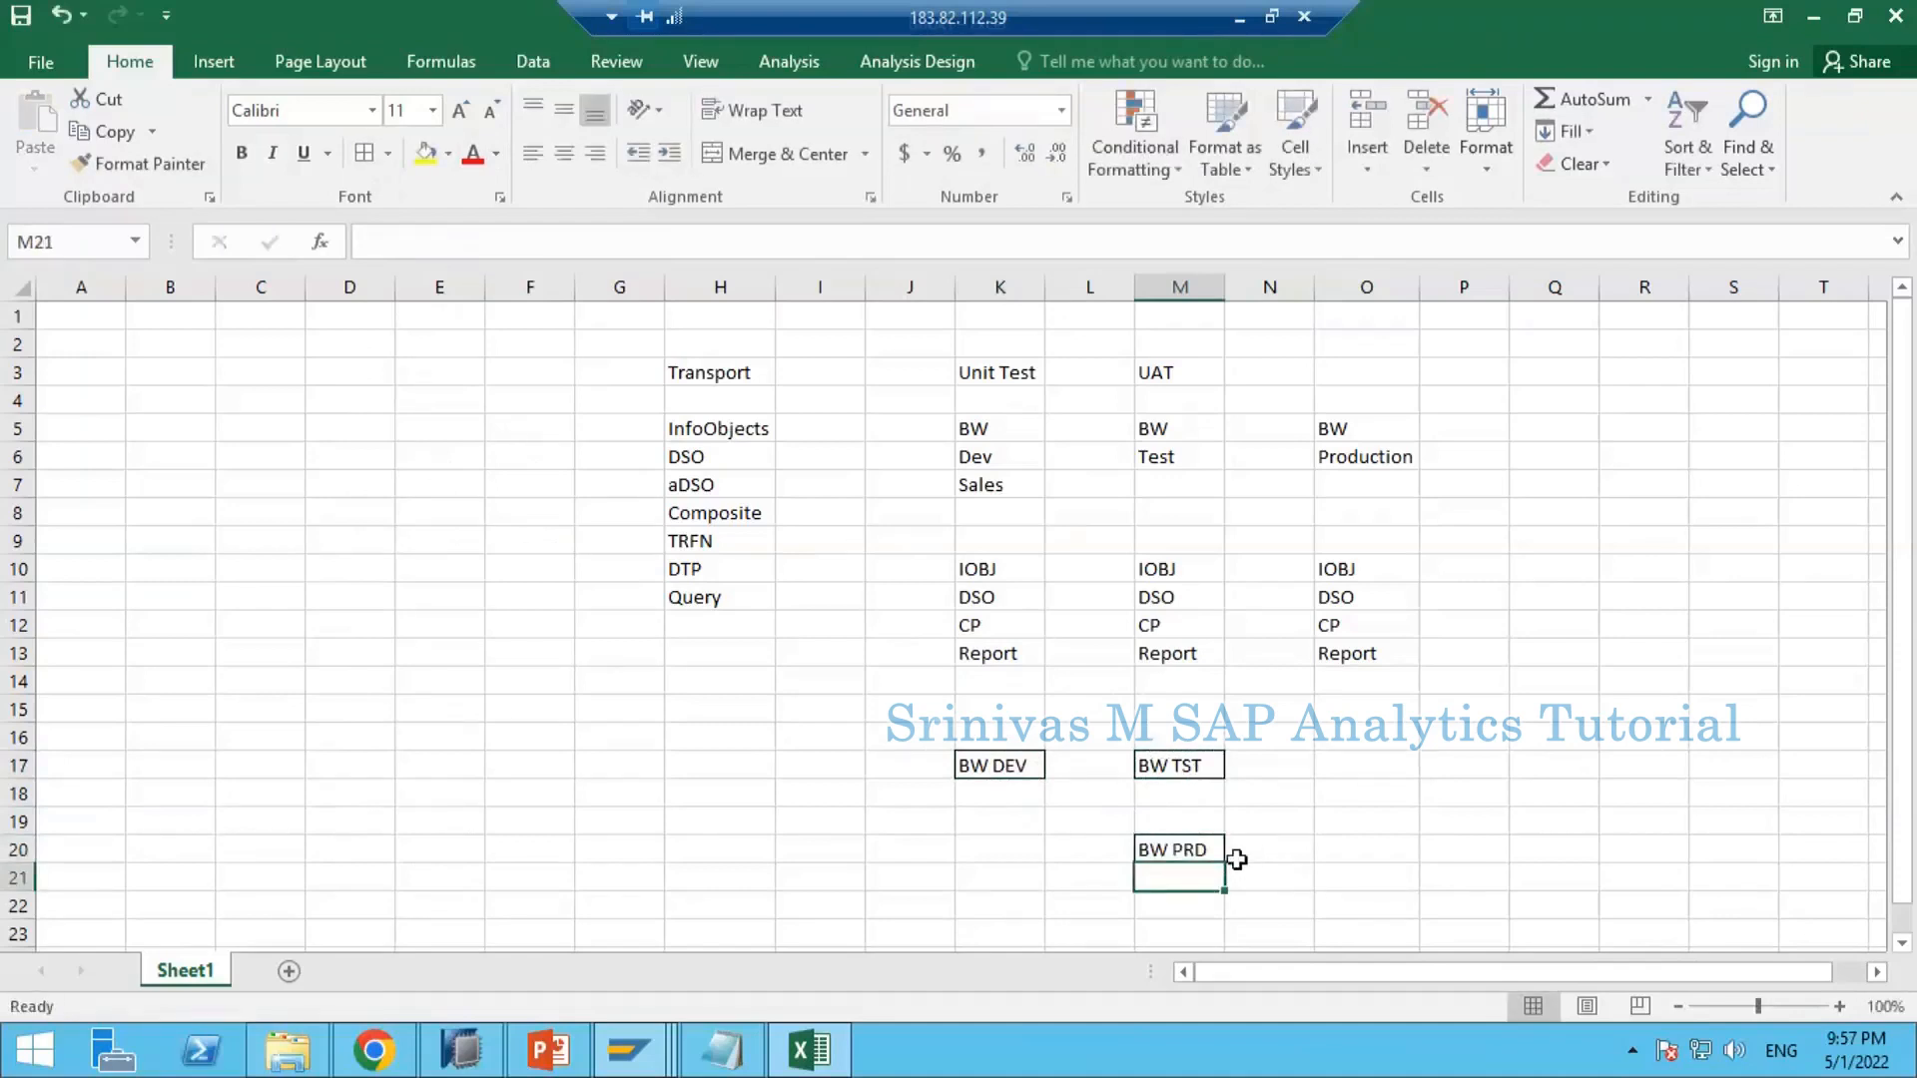
Step: Enter "Release" in cell K19, below the BW DEV box
{"action": "left_click", "coordinate": [1190, 808]}
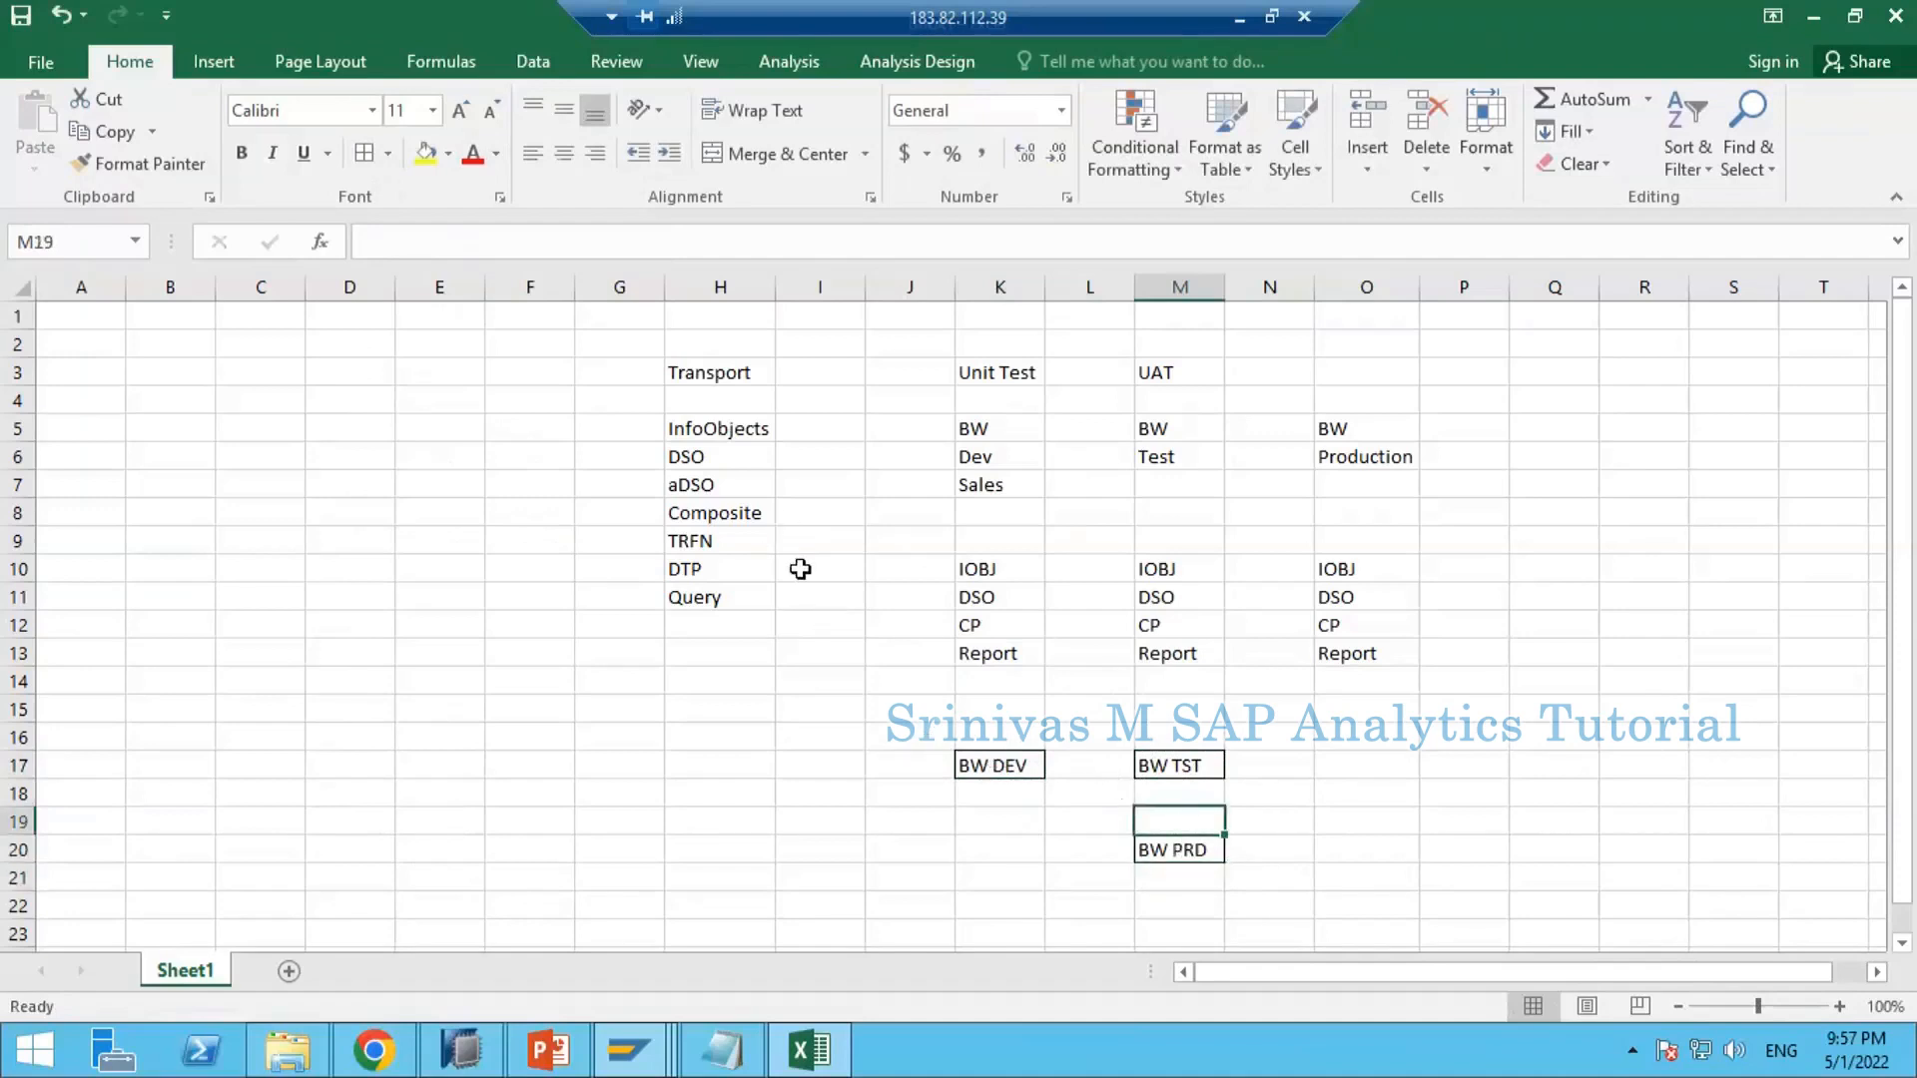
{"action": "left_click", "coordinate": [725, 378]}
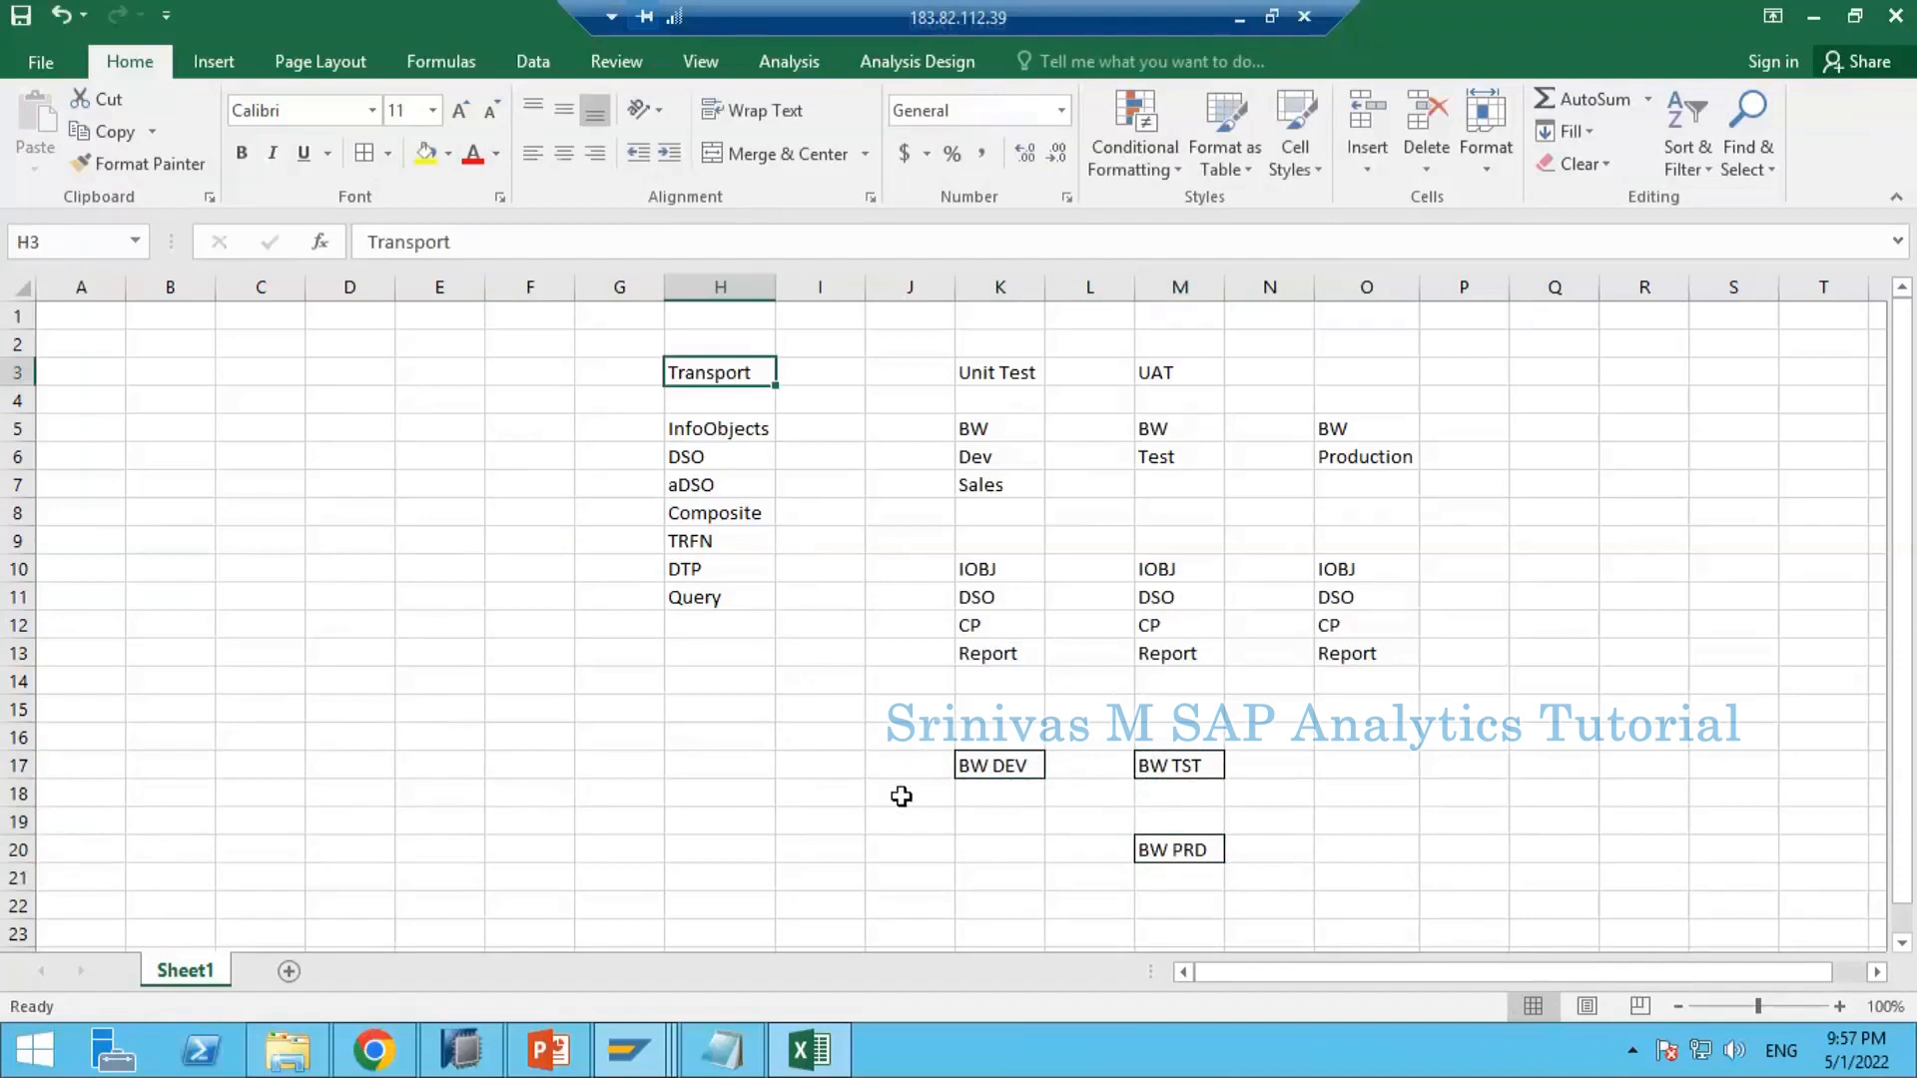
{"action": "left_click", "coordinate": [984, 827]}
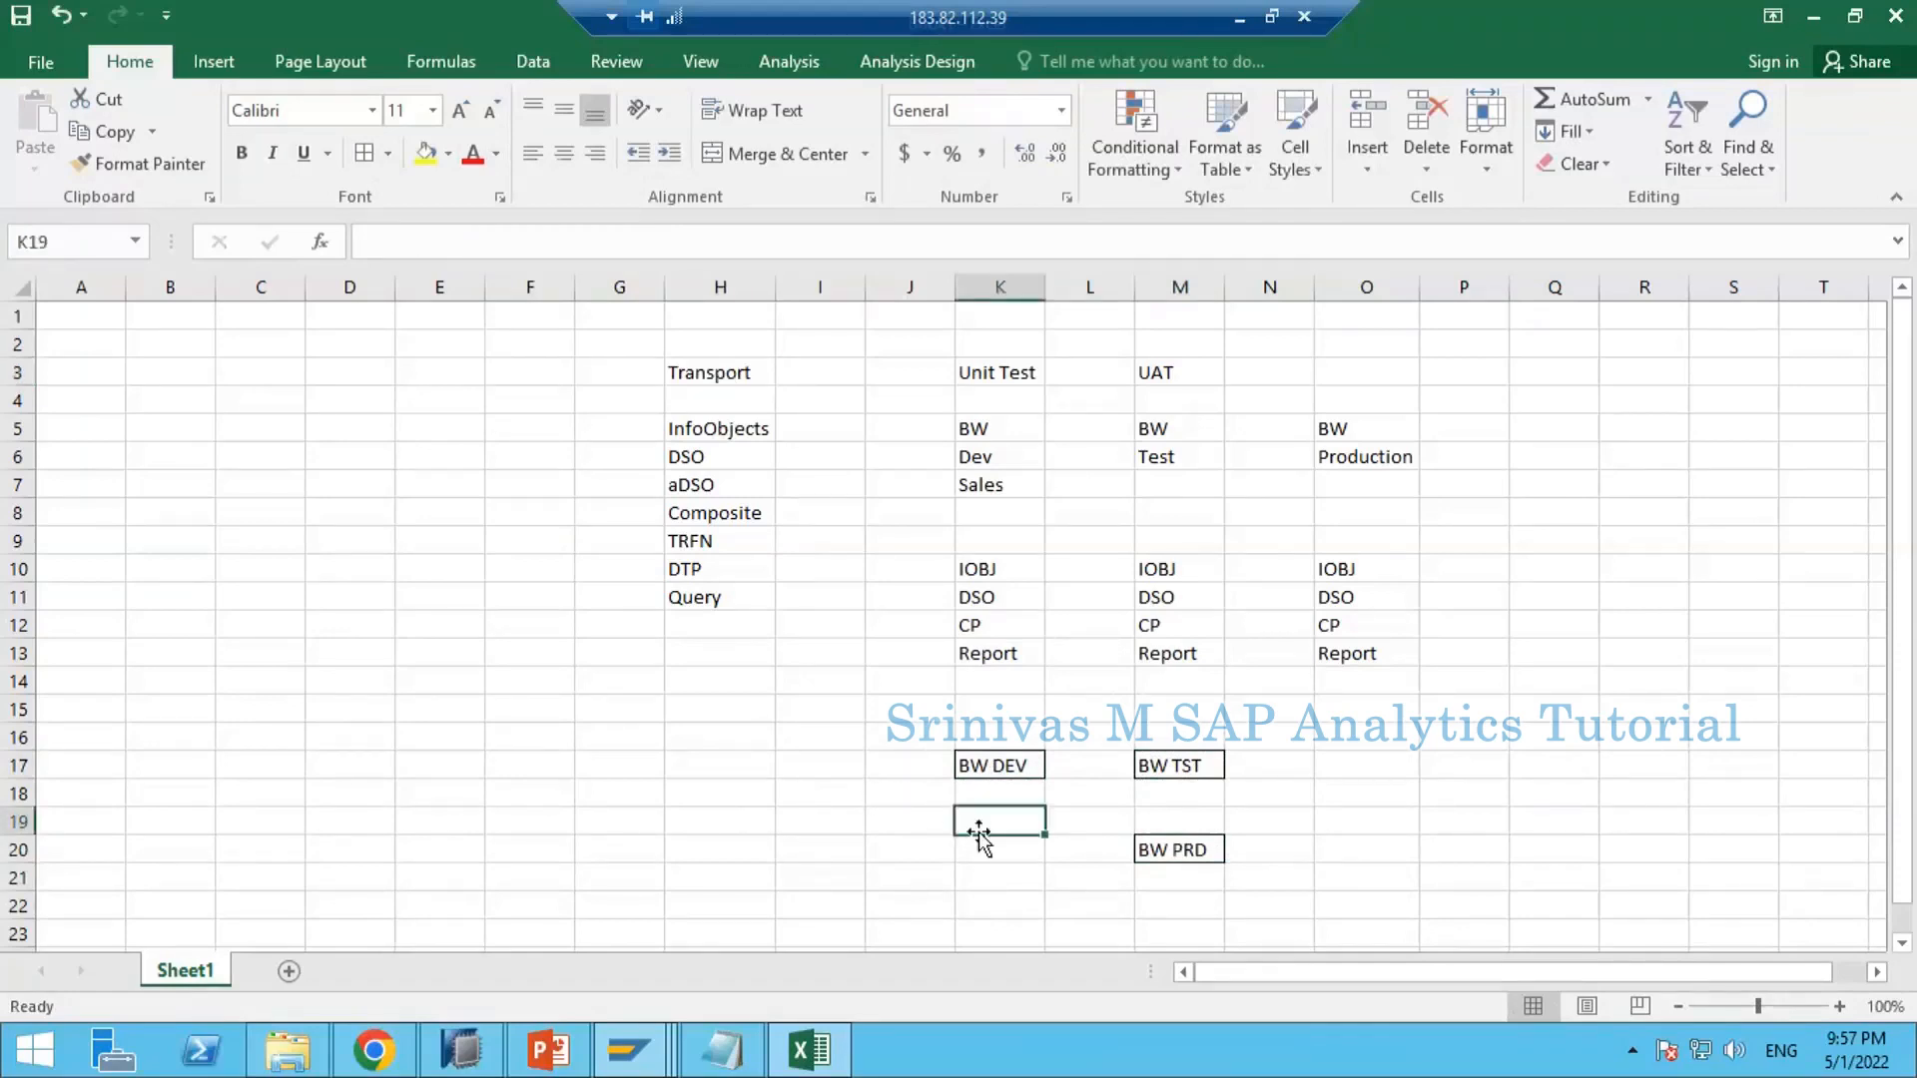
{"action": "type", "text": "Release"}
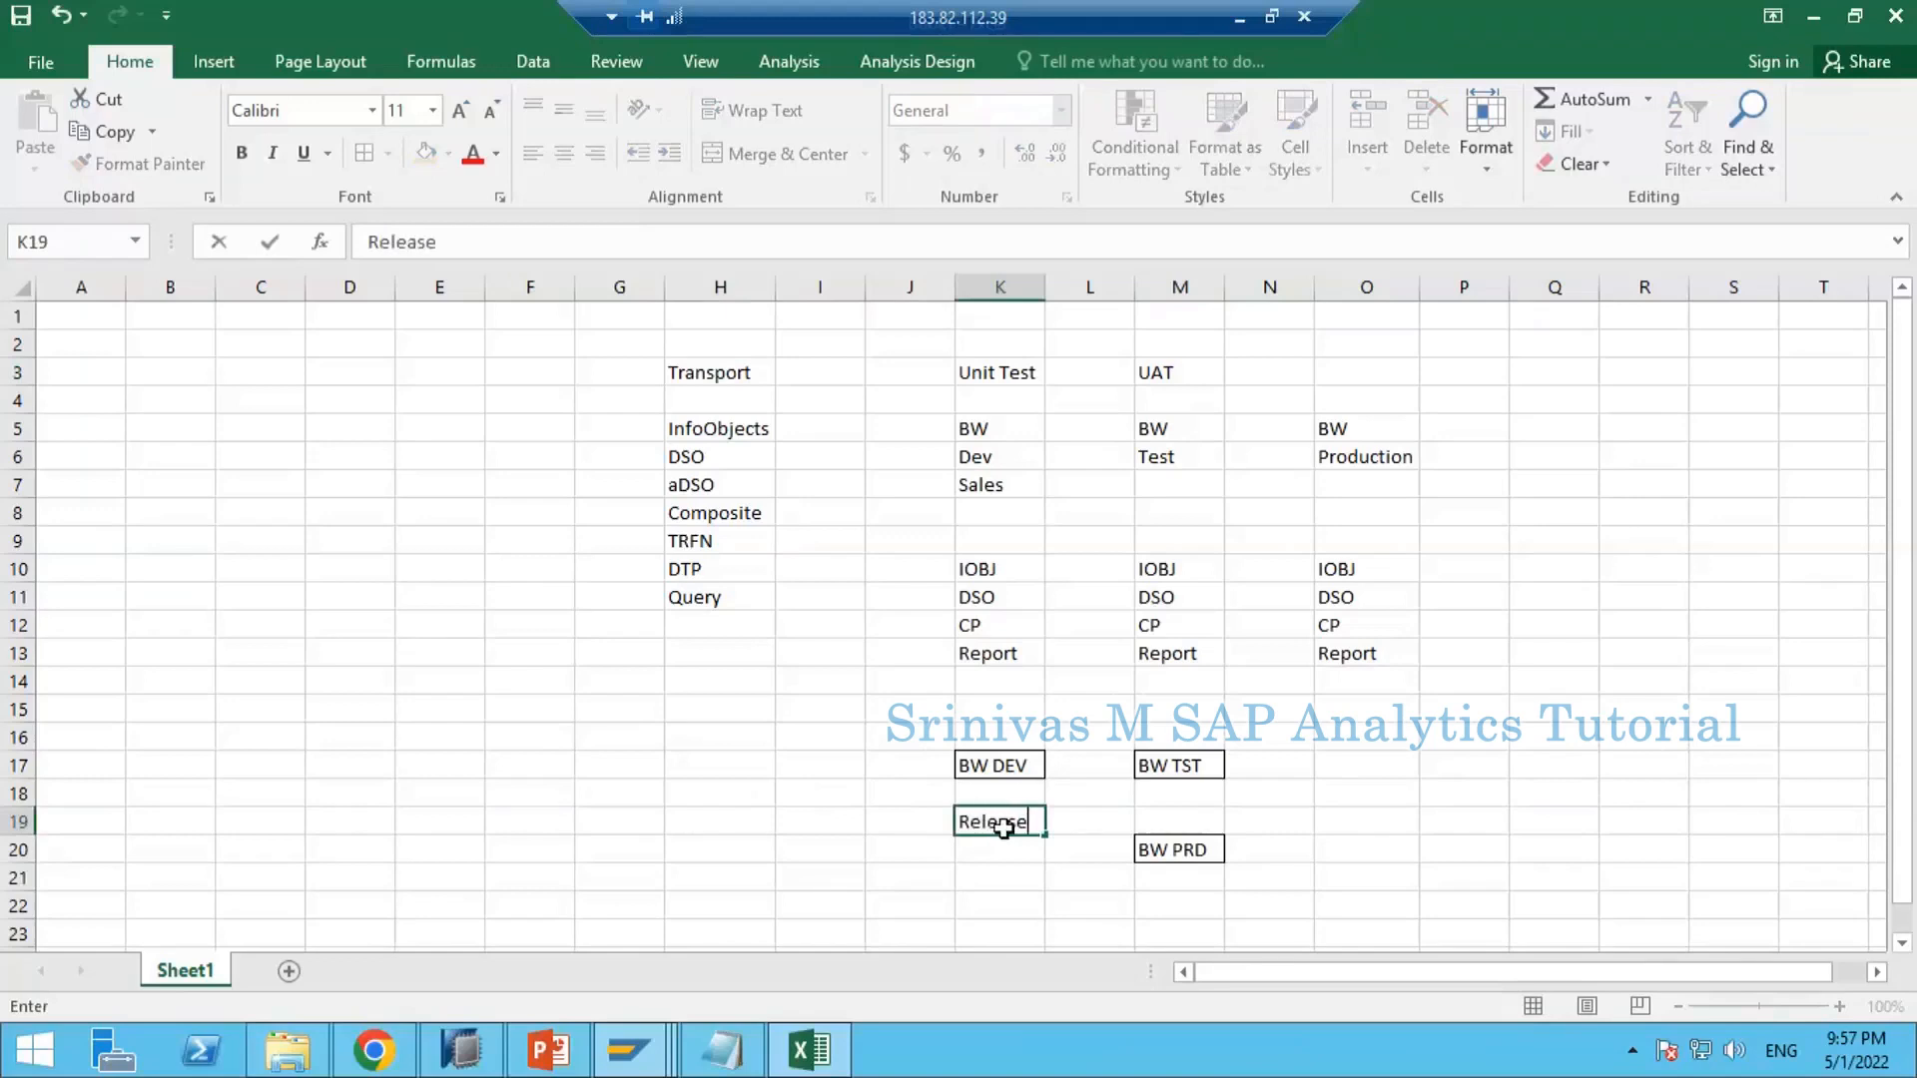
{"action": "key", "text": "Return"}
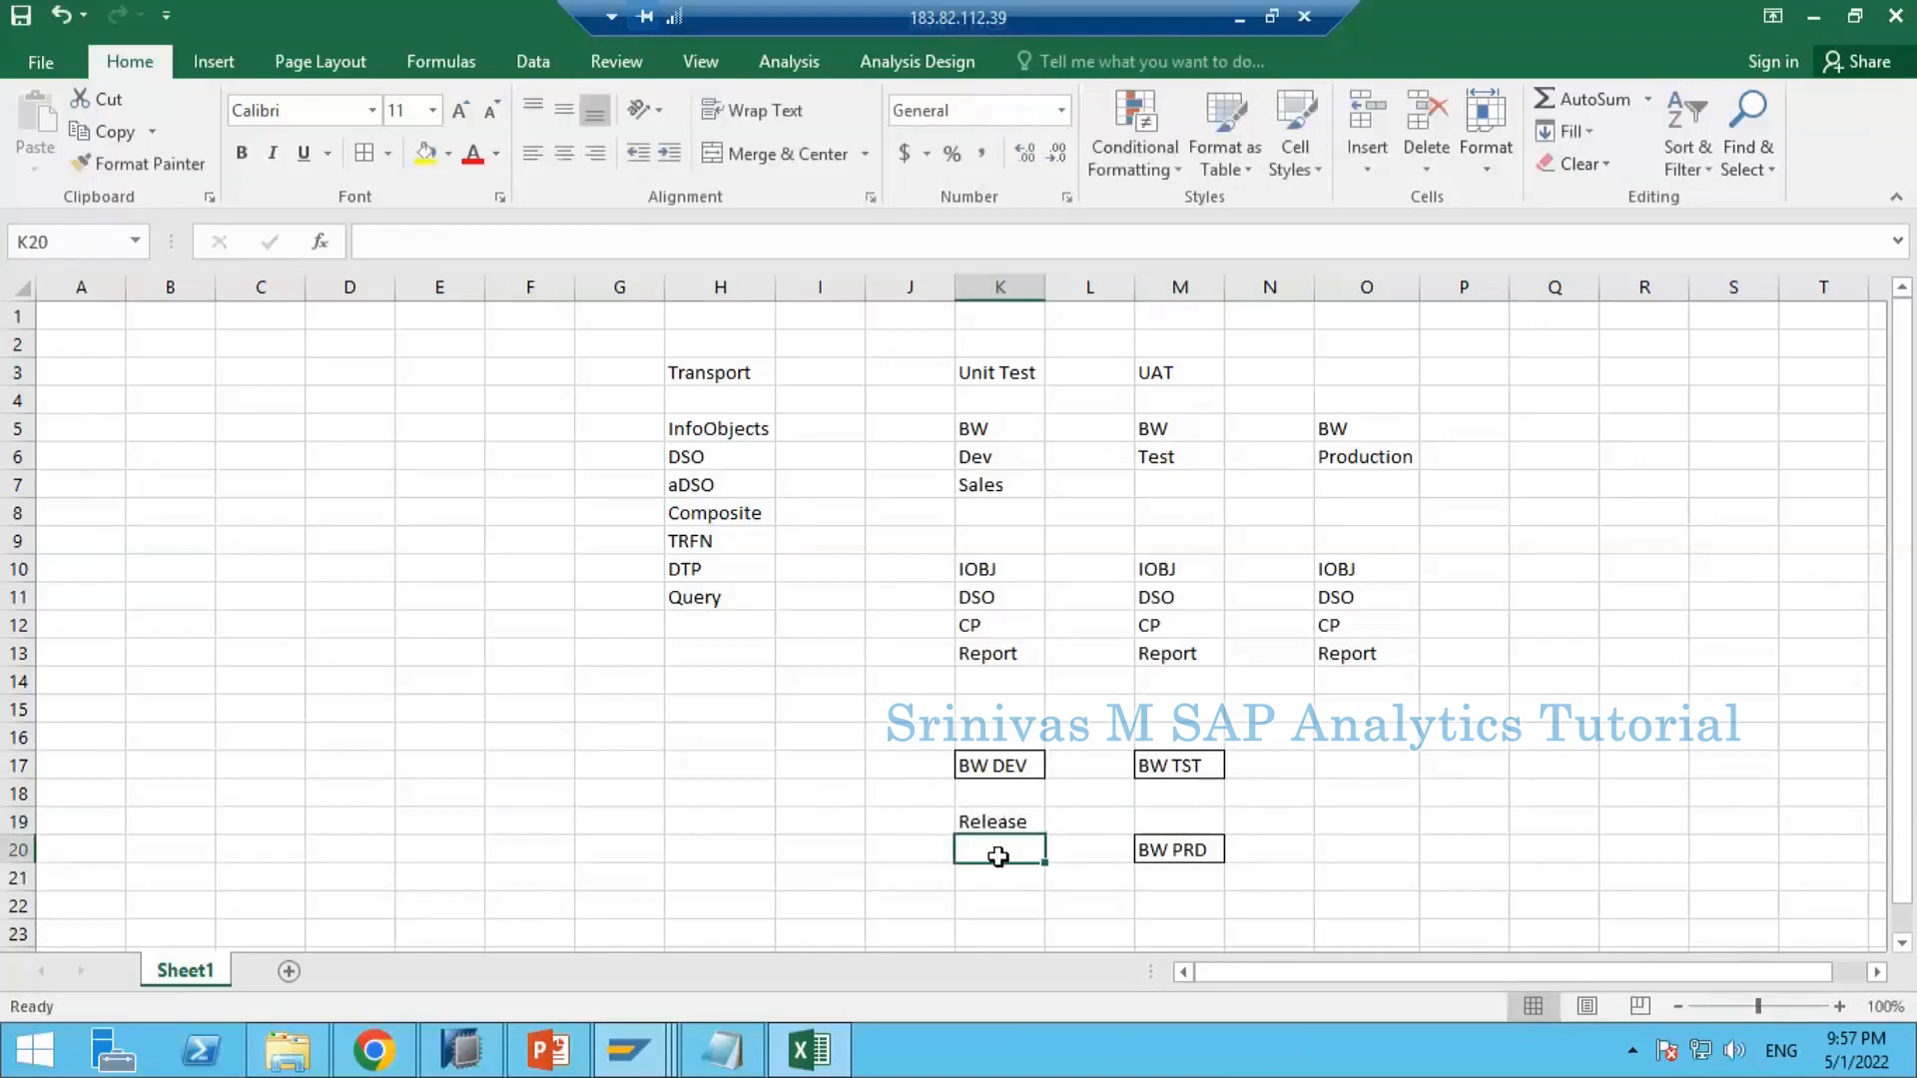
{"action": "left_click", "coordinate": [1013, 820]}
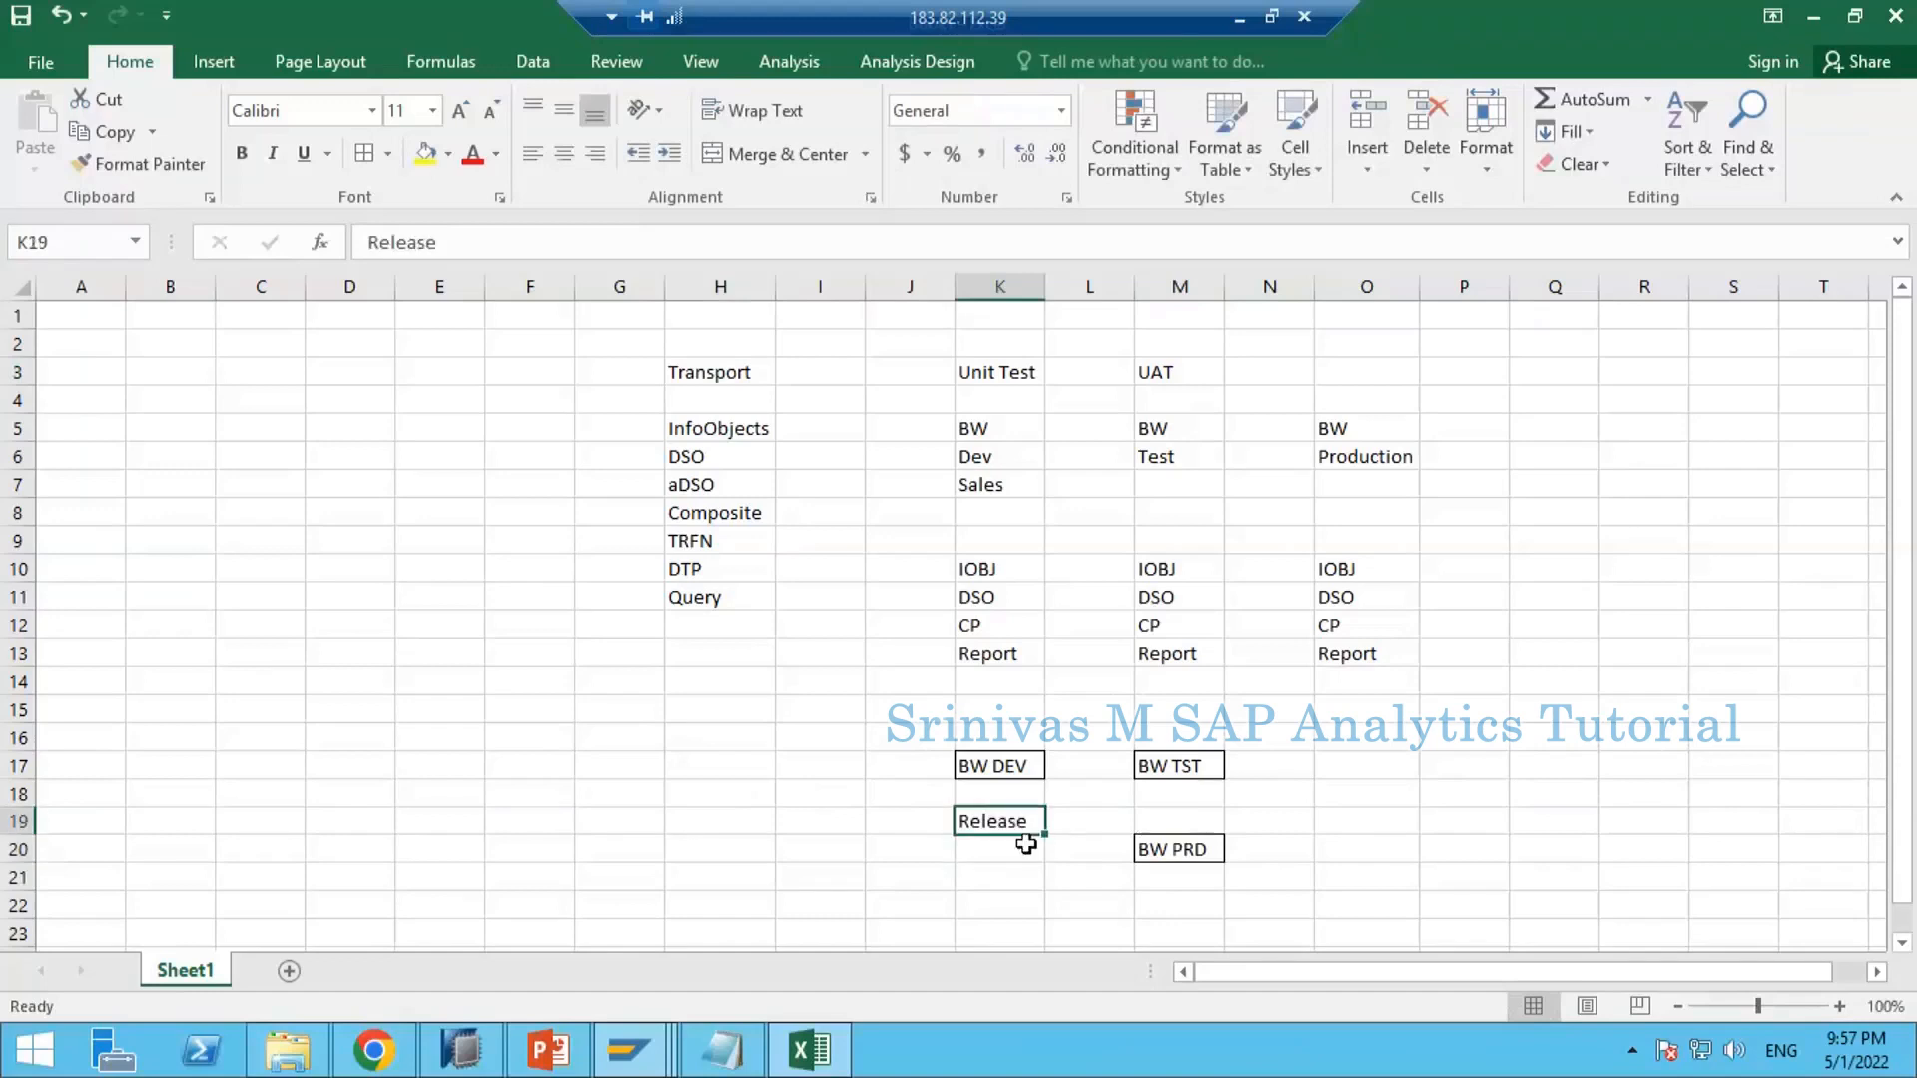
Step: Enter "Import" in cell K20, directly under Release
{"action": "left_click", "coordinate": [999, 764]}
{"action": "left_click", "coordinate": [1012, 829]}
{"action": "left_click", "coordinate": [1179, 767]}
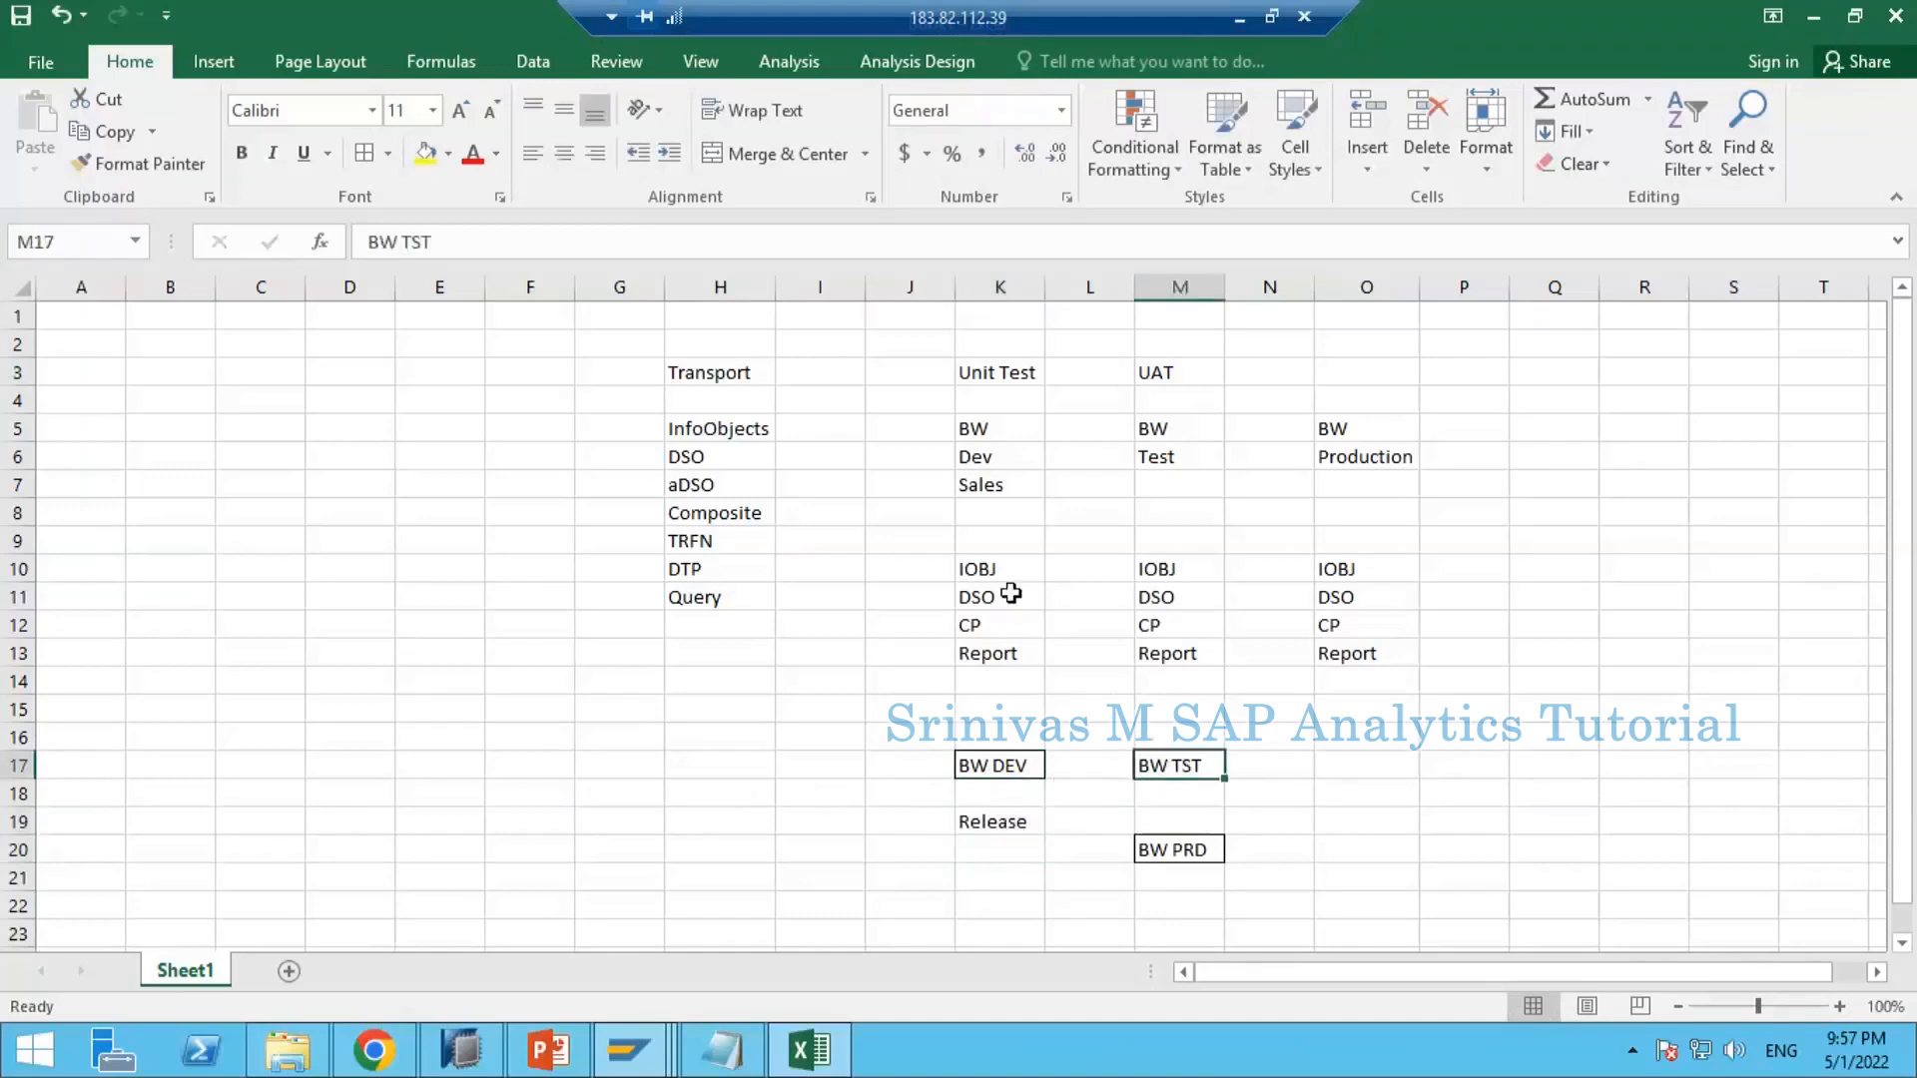
{"action": "left_click", "coordinate": [1166, 565]}
{"action": "left_click_drag", "start_coordinate": [1176, 632], "coordinate": [1180, 681]}
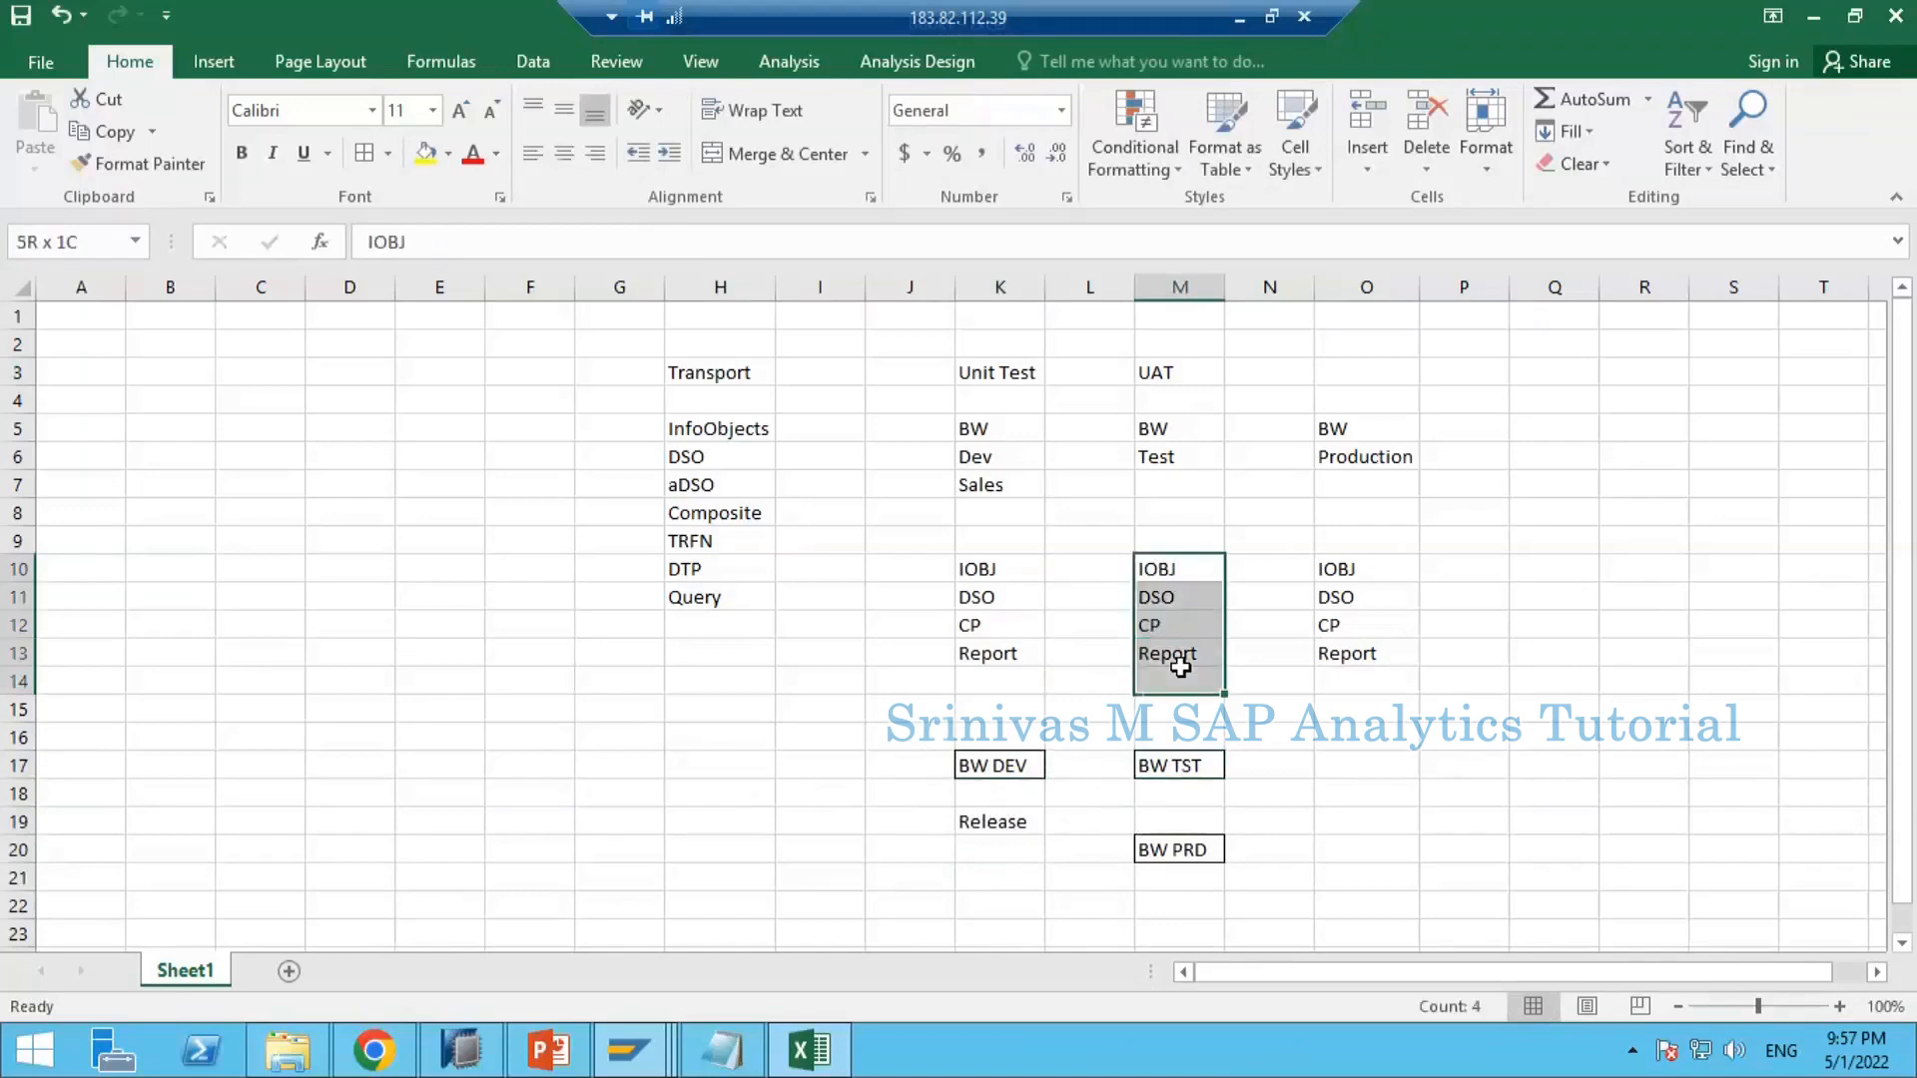
{"action": "left_click", "coordinate": [1007, 853]}
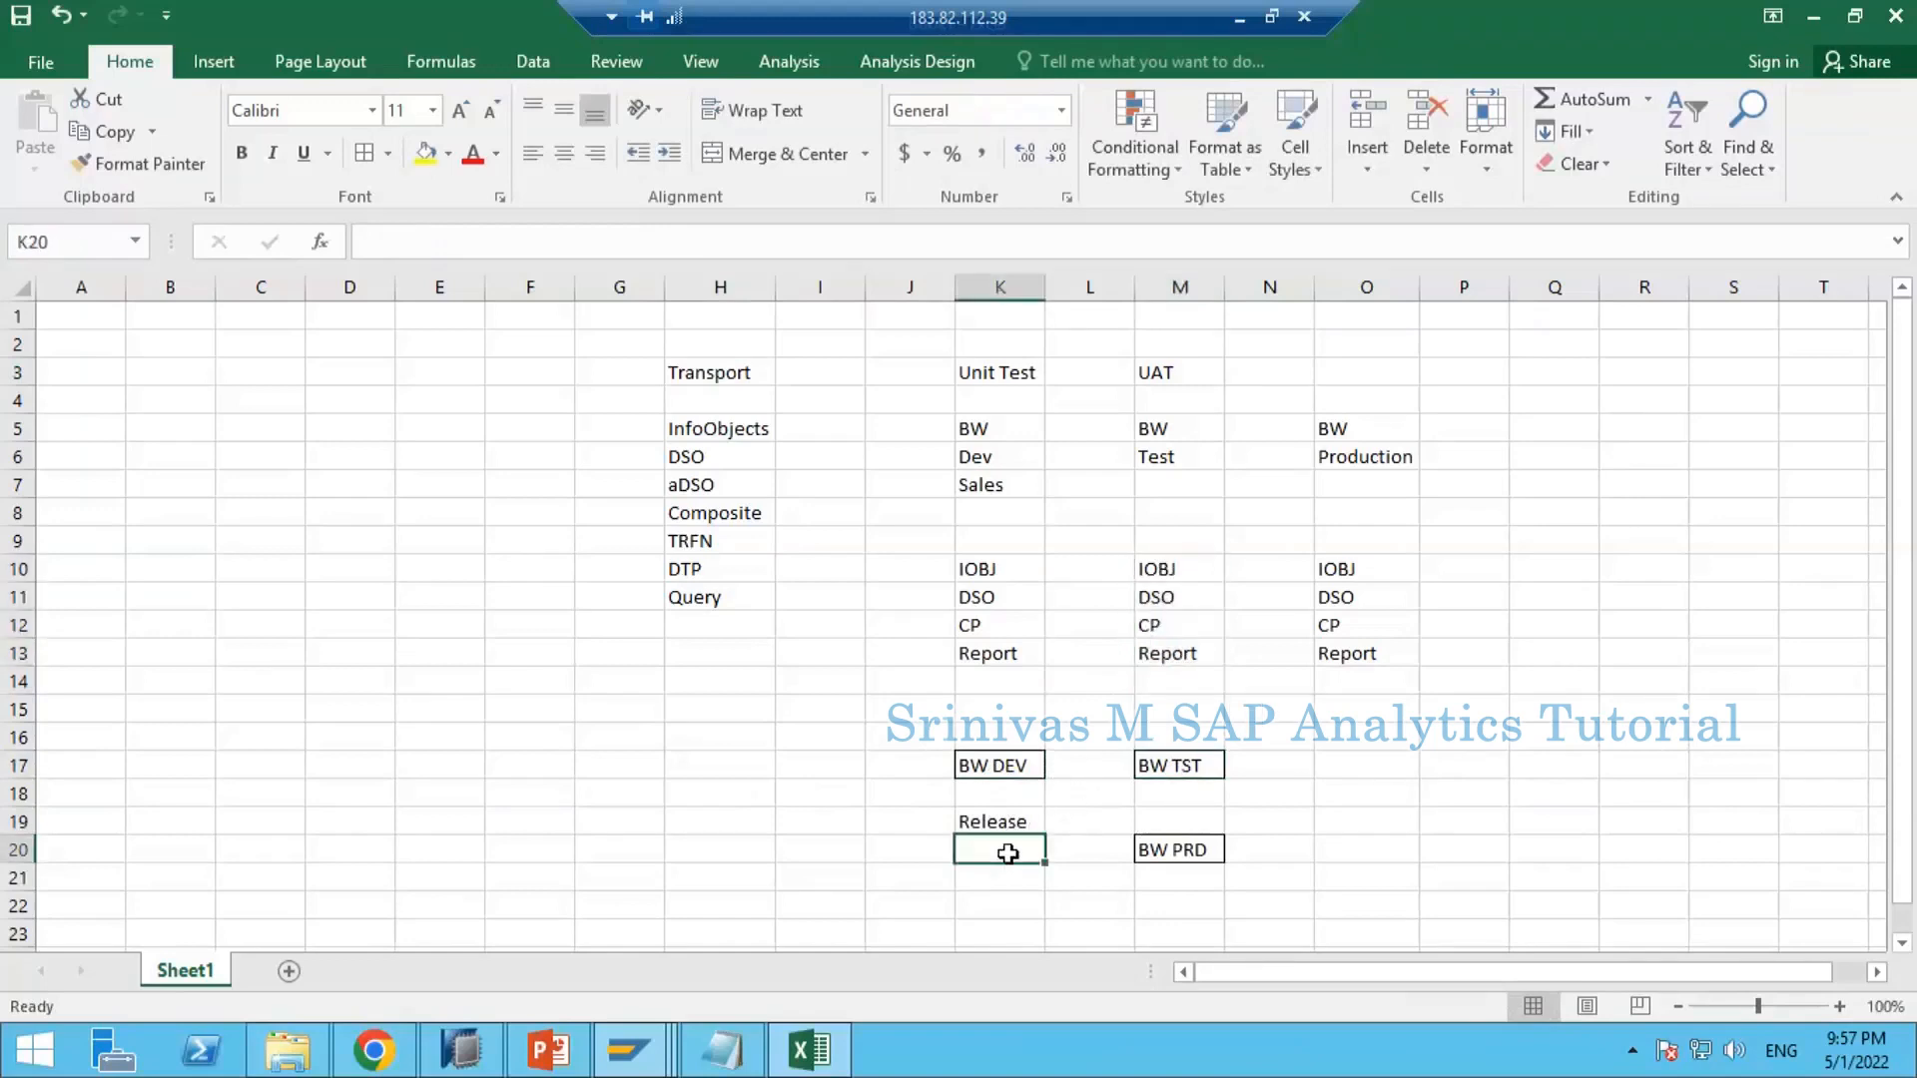
{"action": "type", "text": "Impor"}
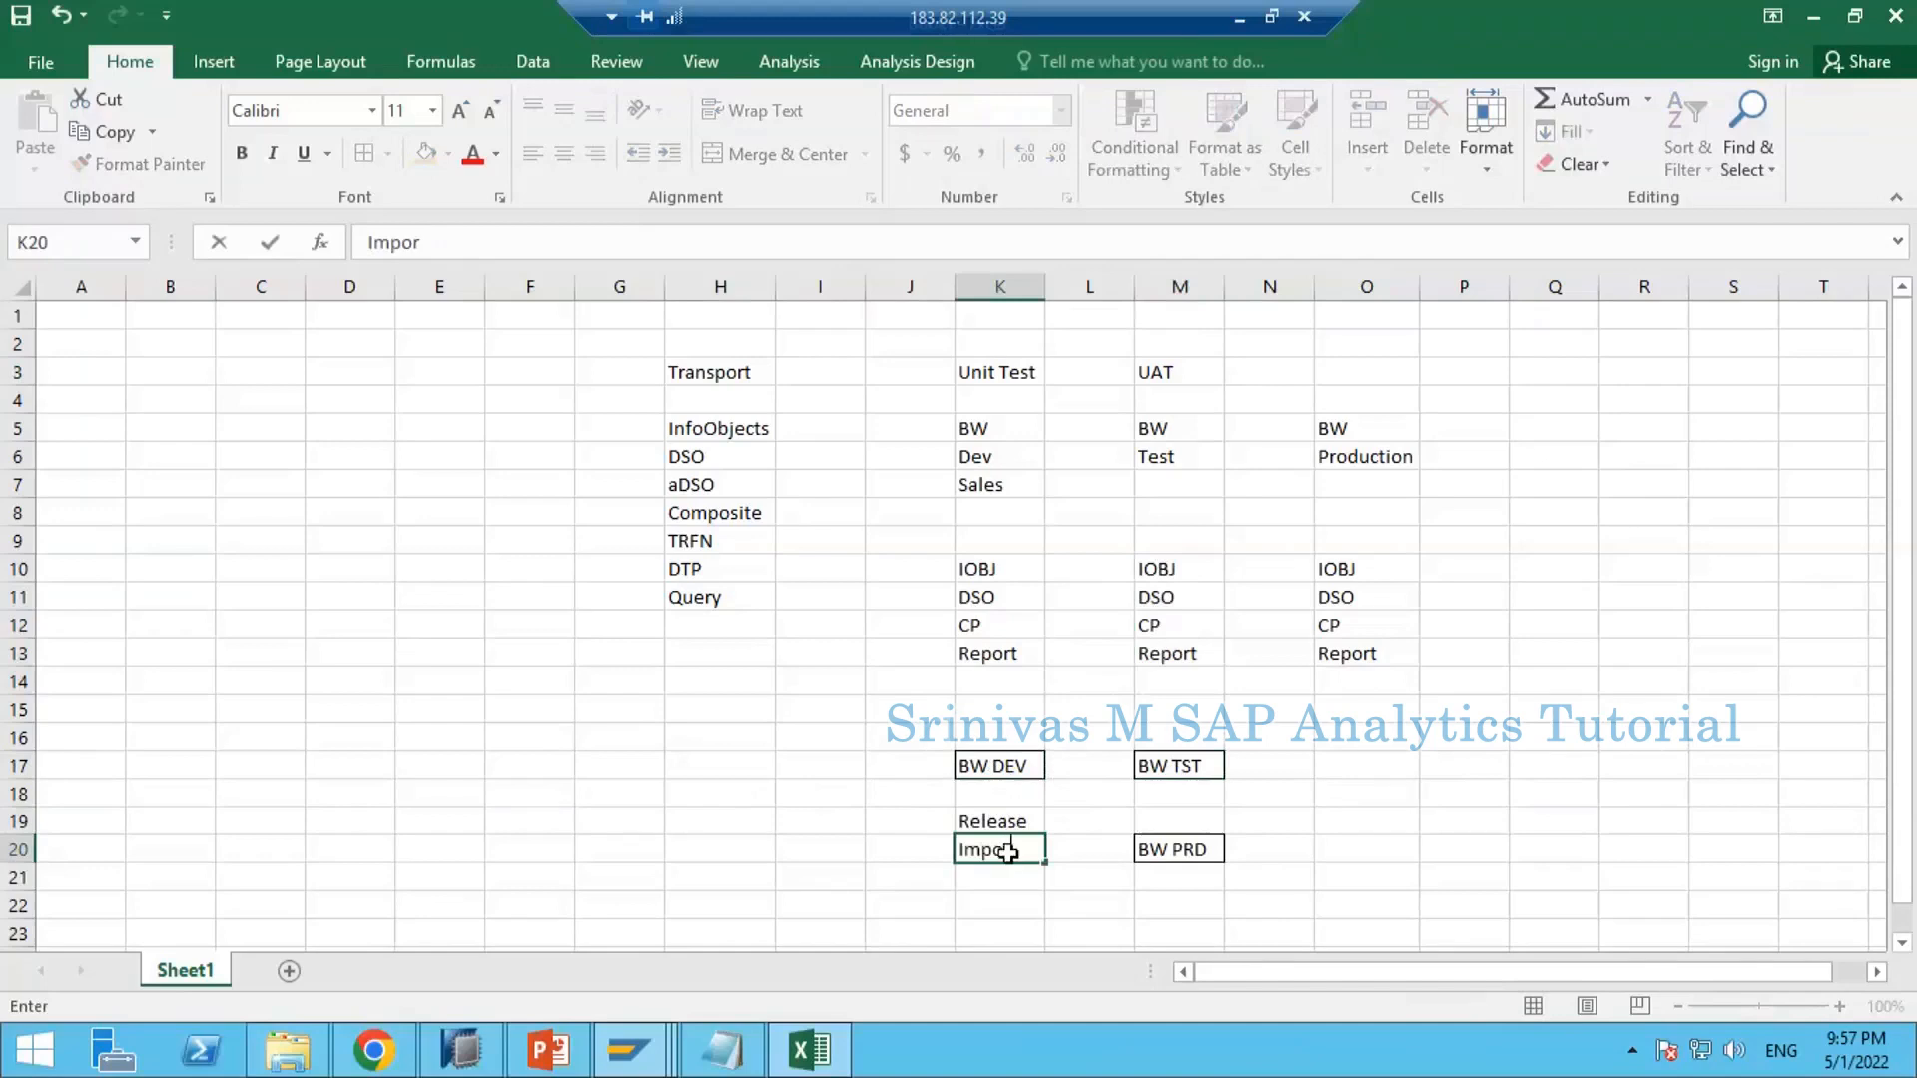
{"action": "key", "text": "Return"}
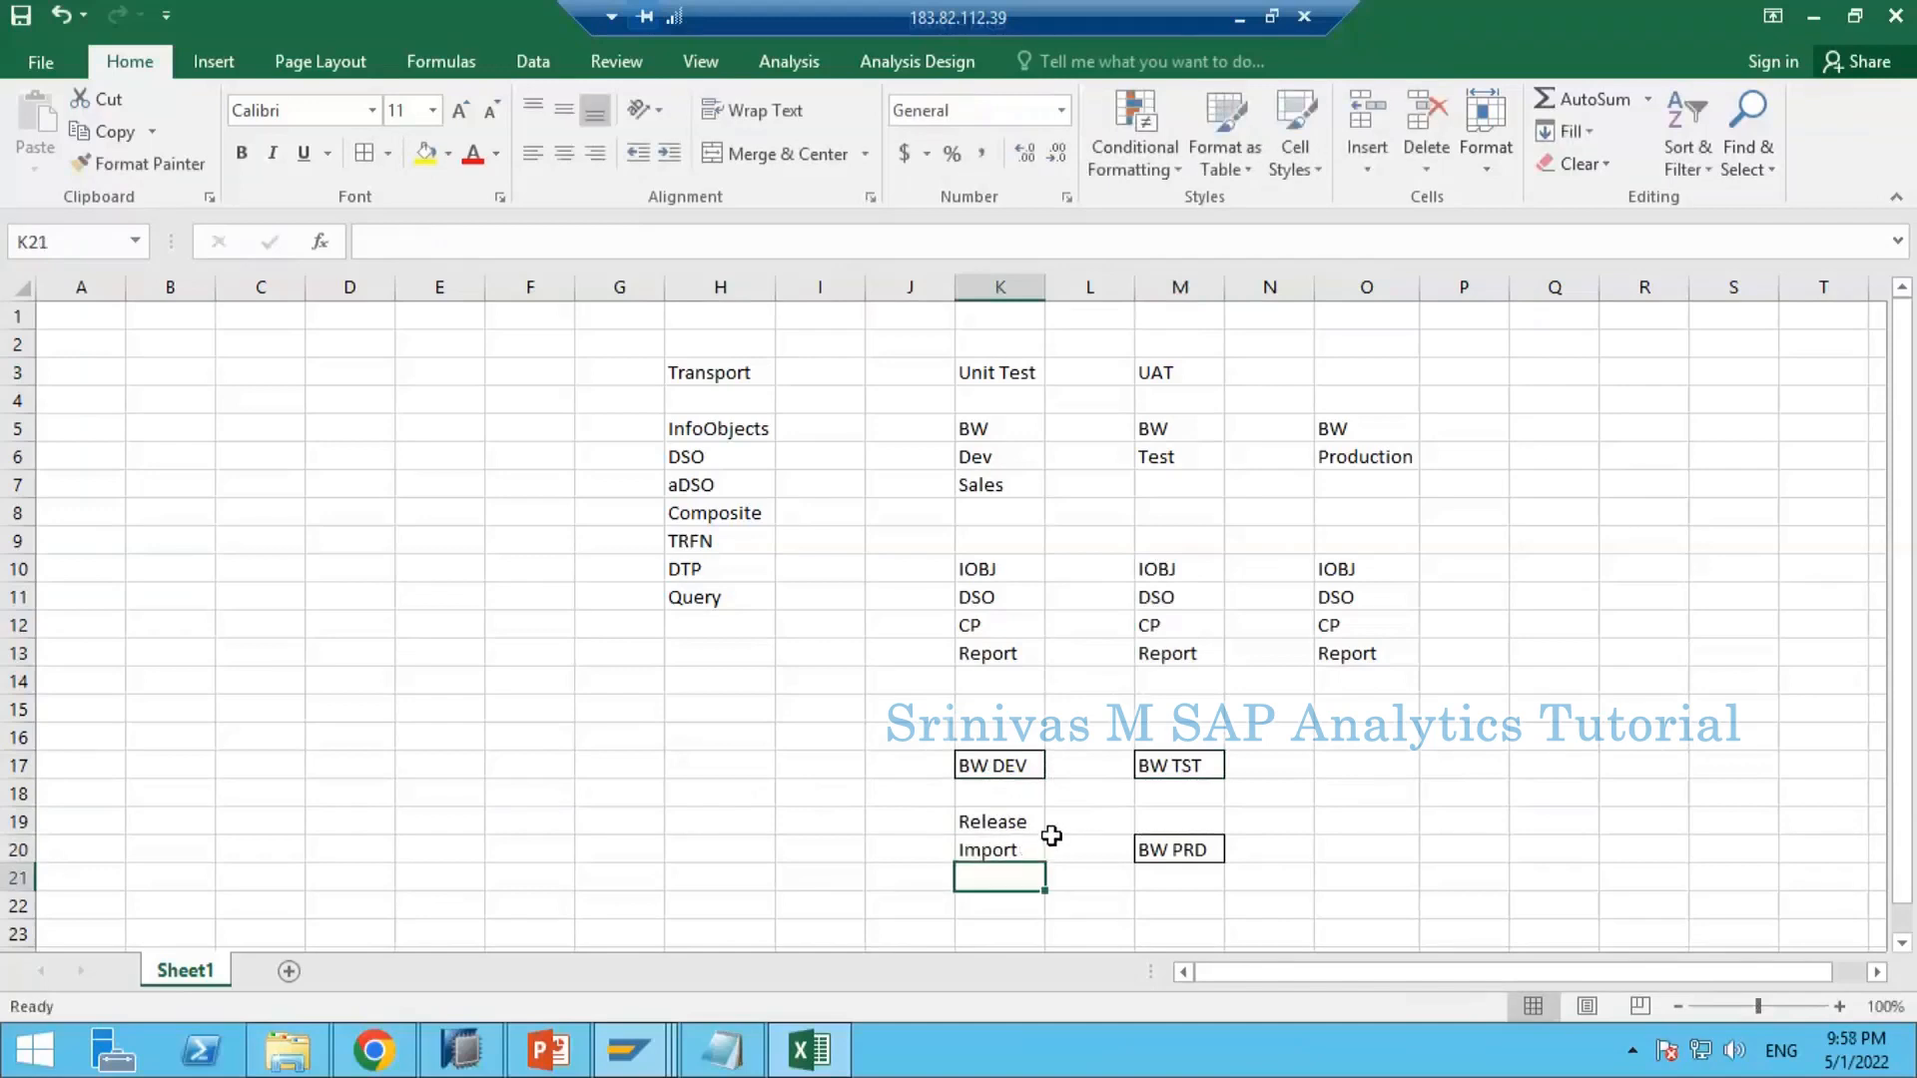
Step: Number the Release and Import entries by entering 1 in J19 and 2 in J20
{"action": "left_click", "coordinate": [1002, 819]}
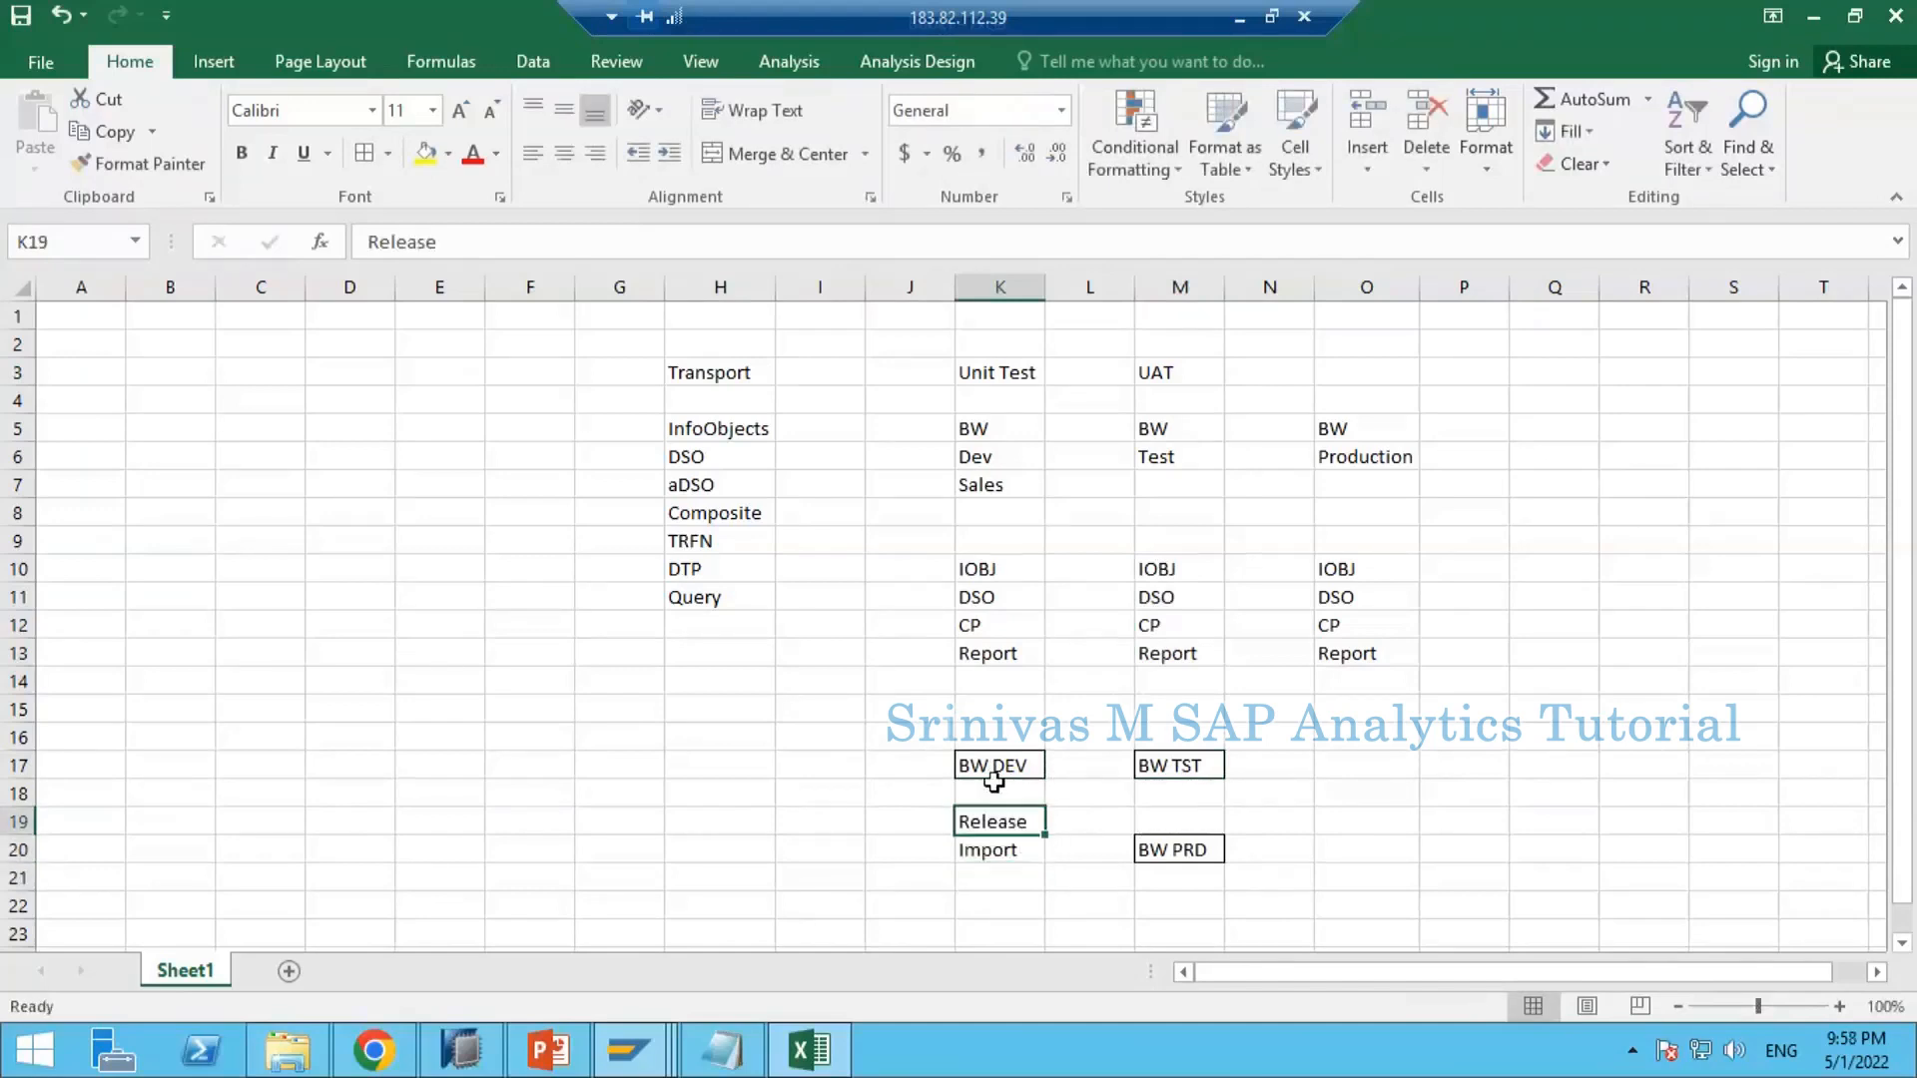
{"action": "left_click", "coordinate": [928, 826]}
{"action": "type", "text": "1"}
{"action": "key", "text": "Return"}
{"action": "type", "text": "2"}
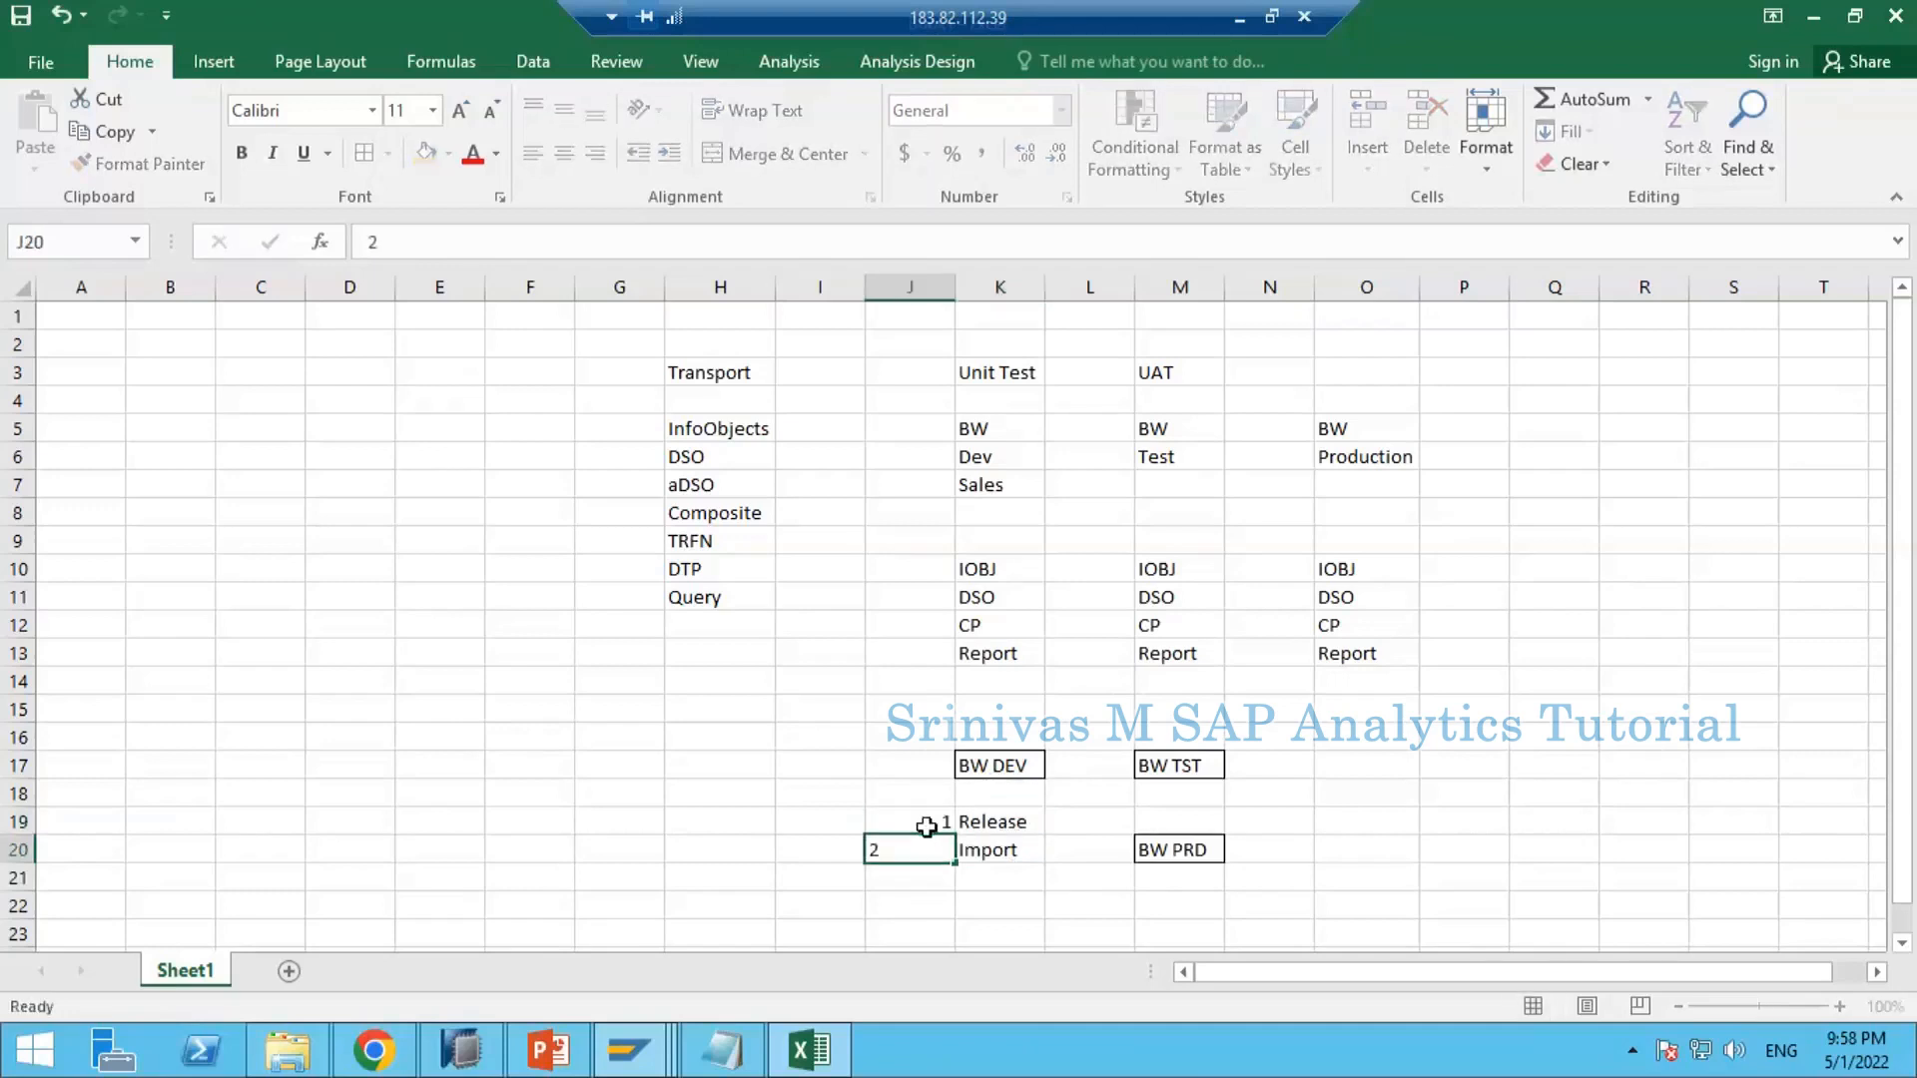
{"action": "key", "text": "Return"}
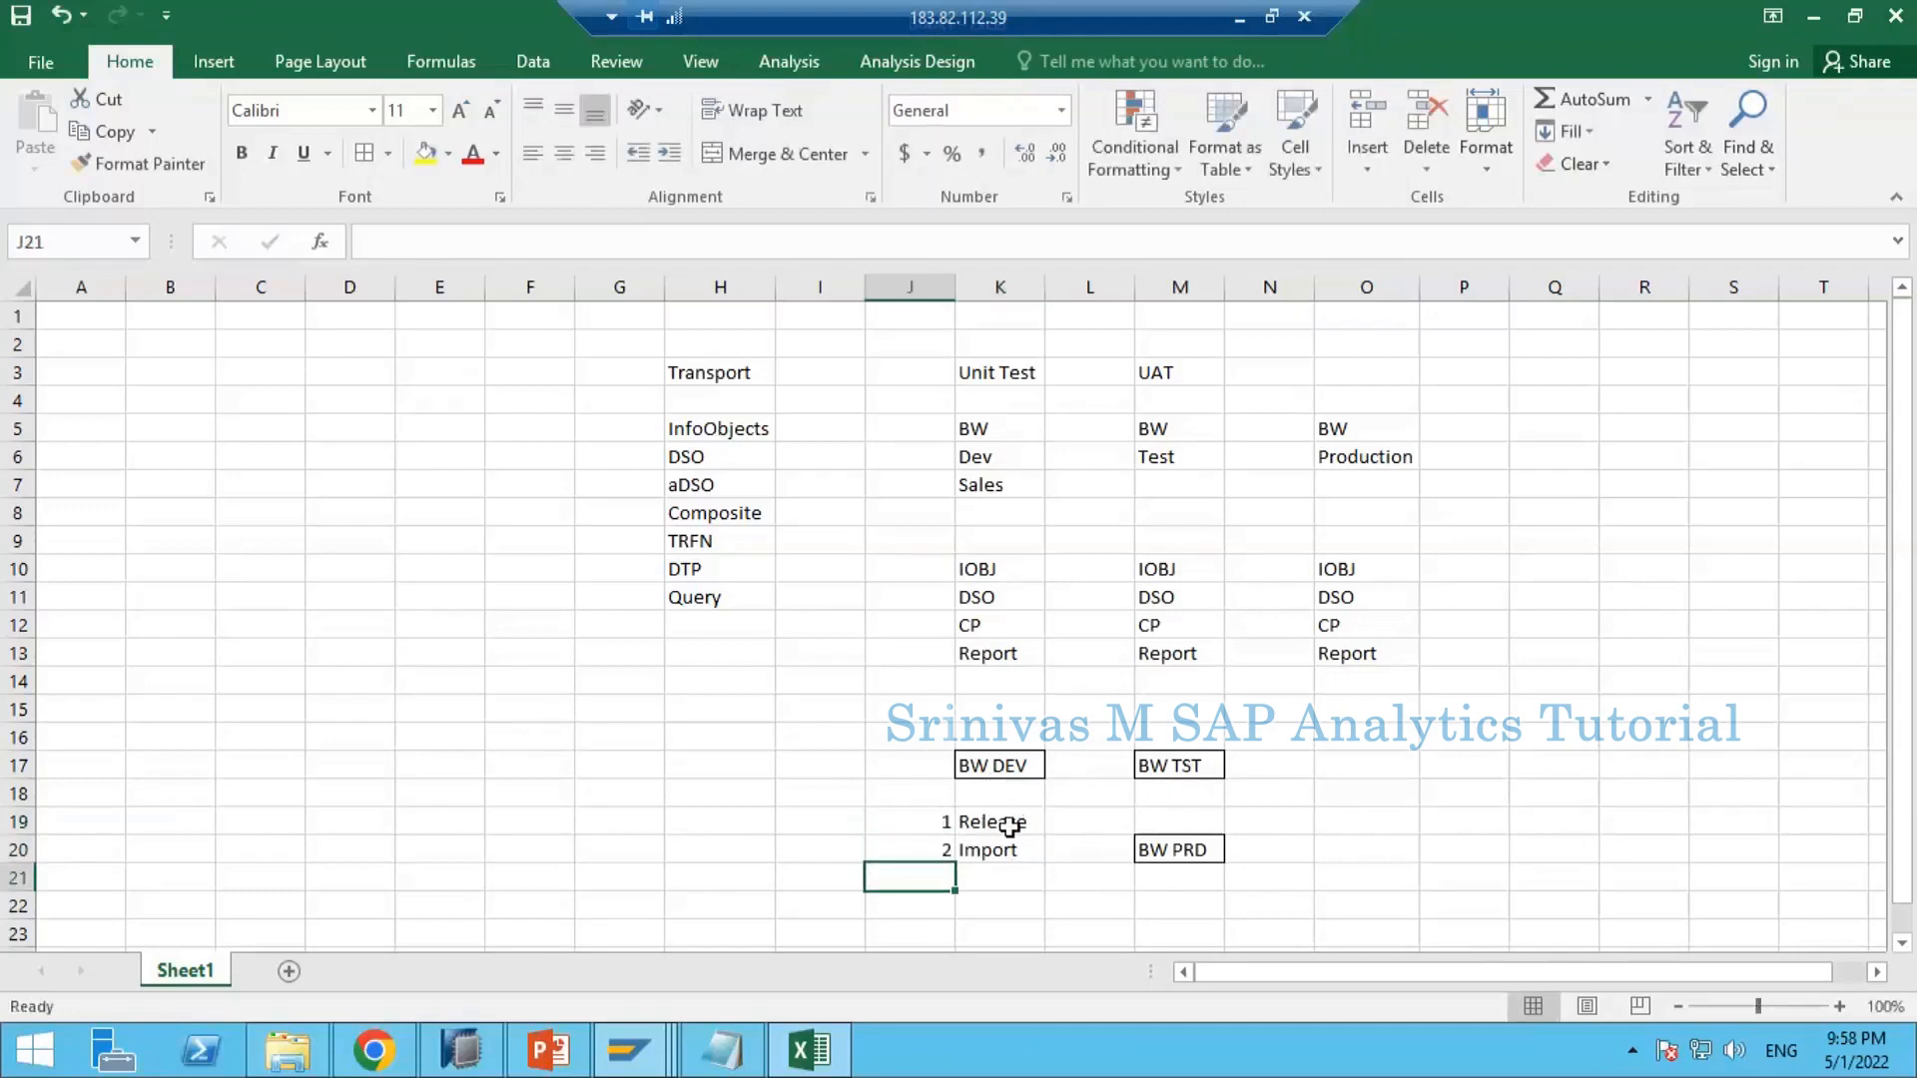
Step: Enter "Source" in cell I19, in the Release row
{"action": "left_click", "coordinate": [1007, 823]}
{"action": "left_click", "coordinate": [842, 819]}
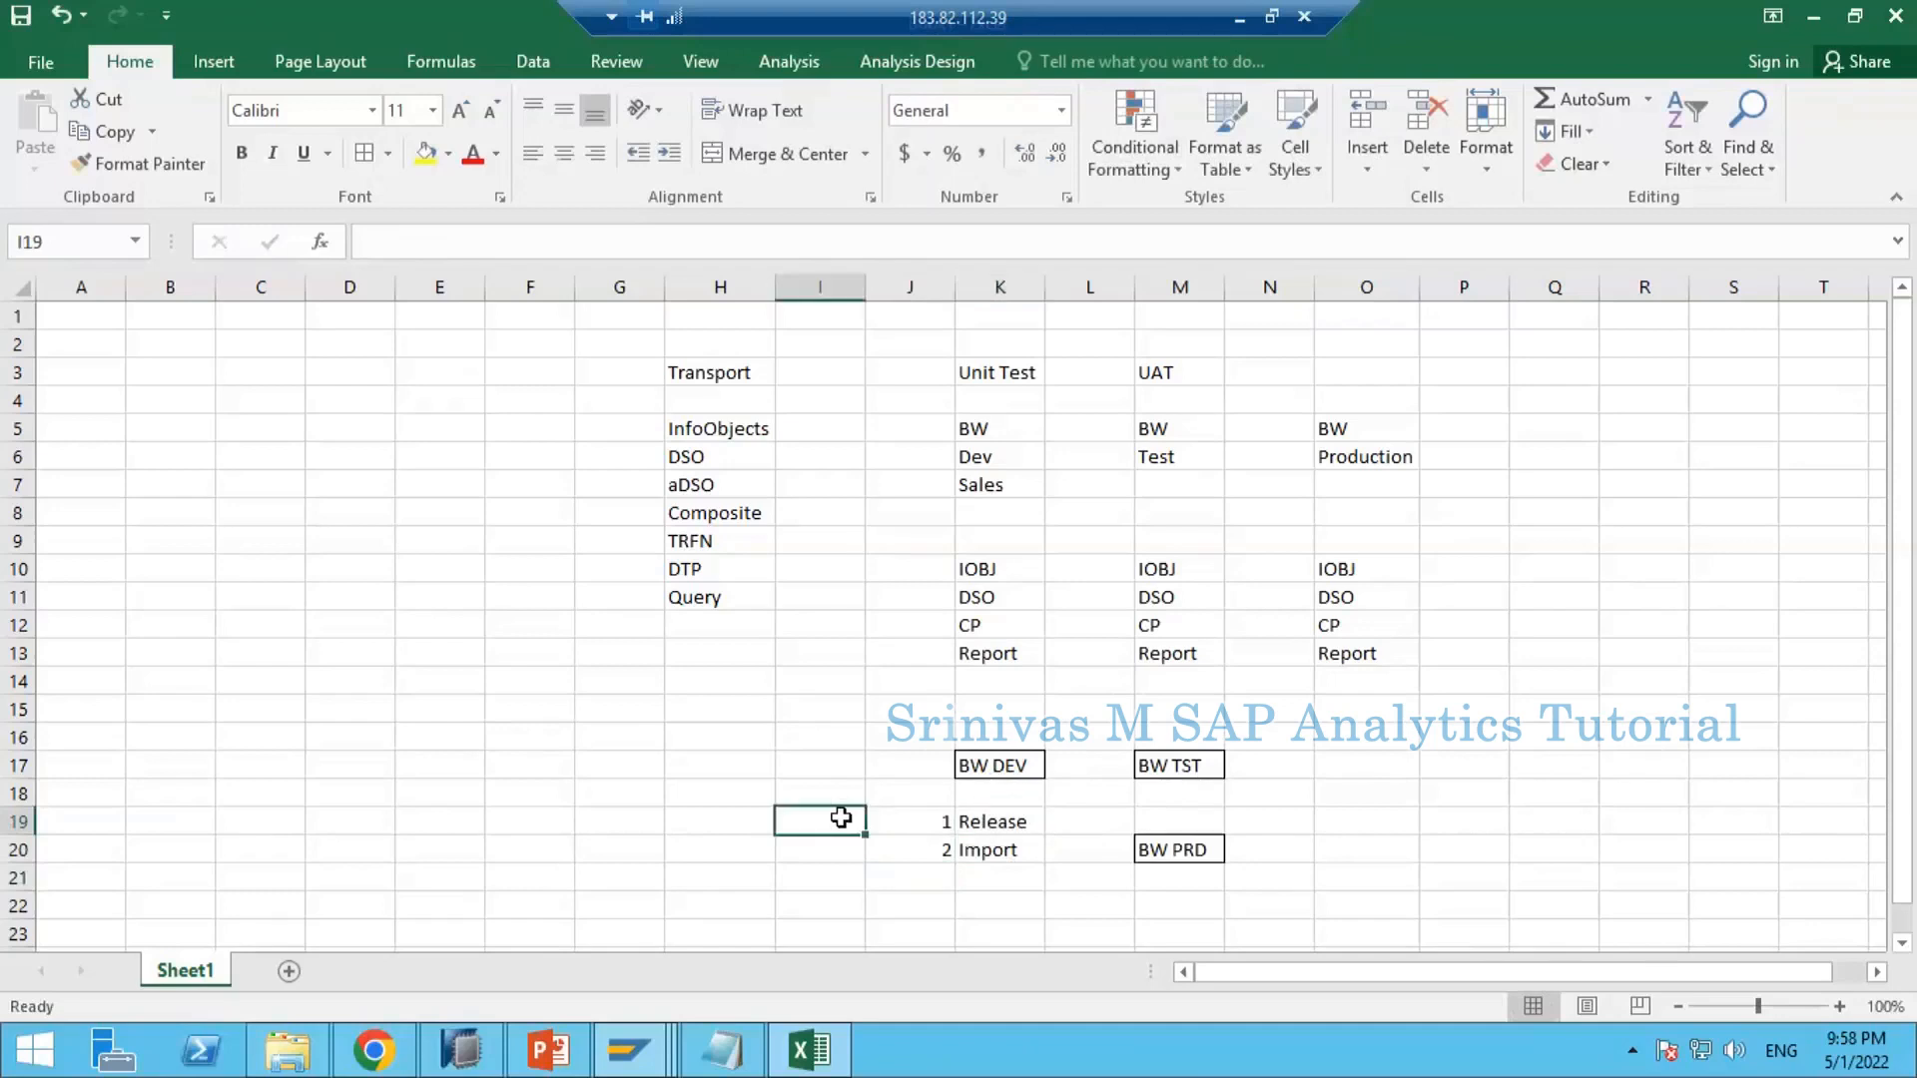
{"action": "type", "text": "Source"}
{"action": "key", "text": "Return"}
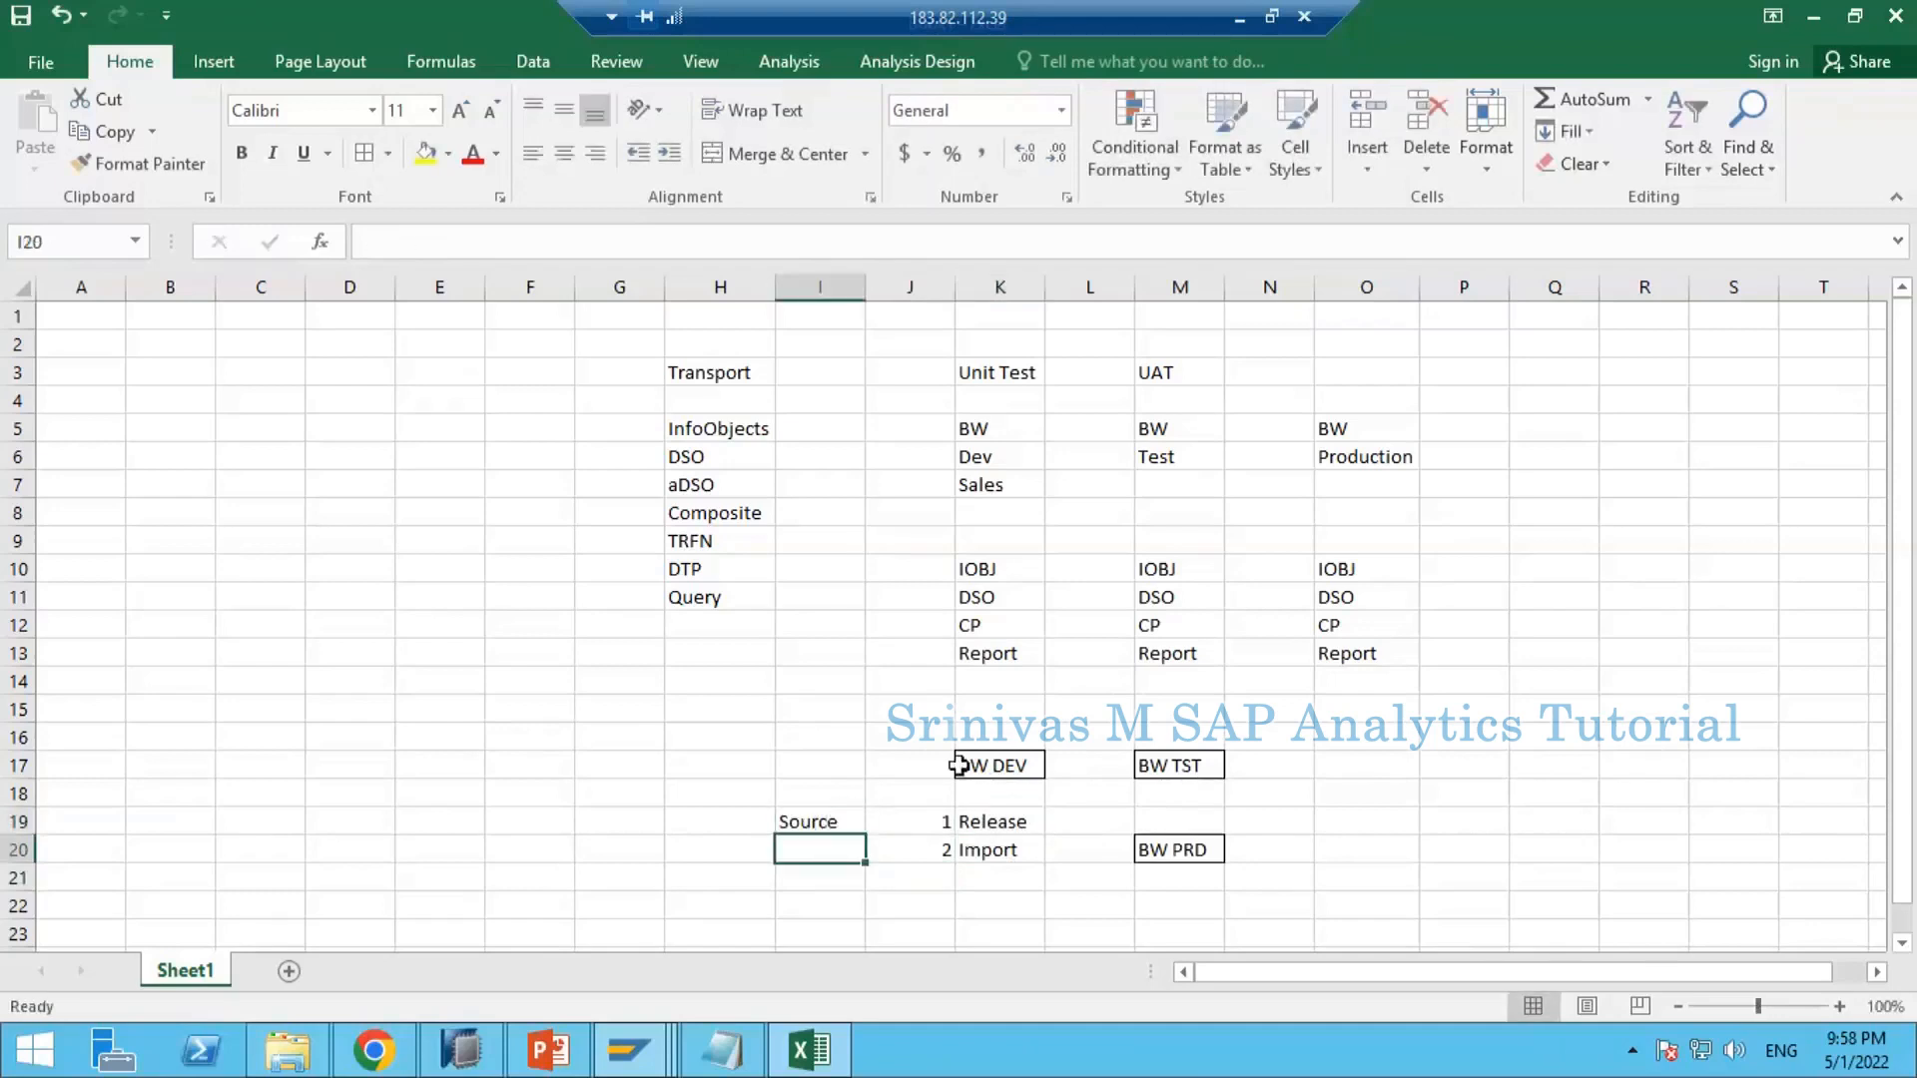
Step: Enter "Target" in cell I20, in the Import row, correcting its spelling
{"action": "left_click", "coordinate": [972, 765]}
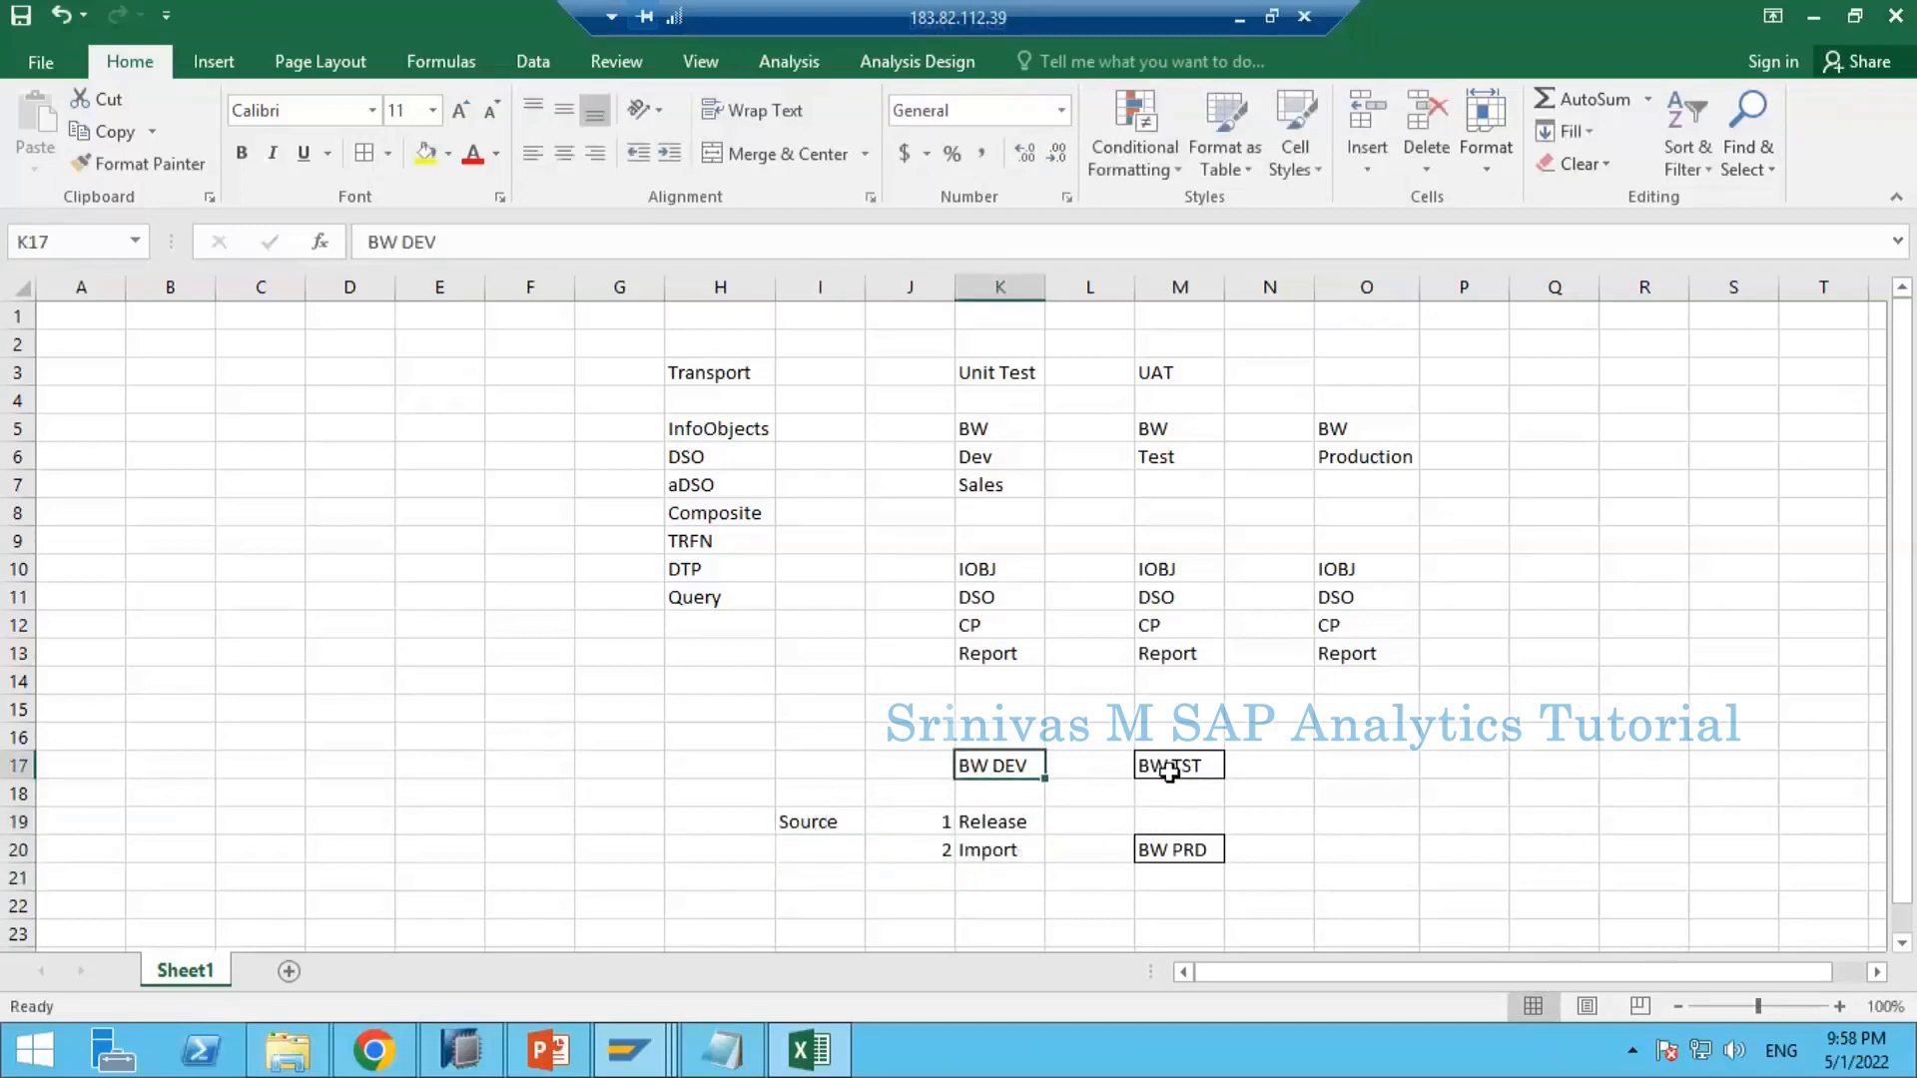
{"action": "left_click", "coordinate": [993, 850]}
{"action": "left_click", "coordinate": [826, 860]}
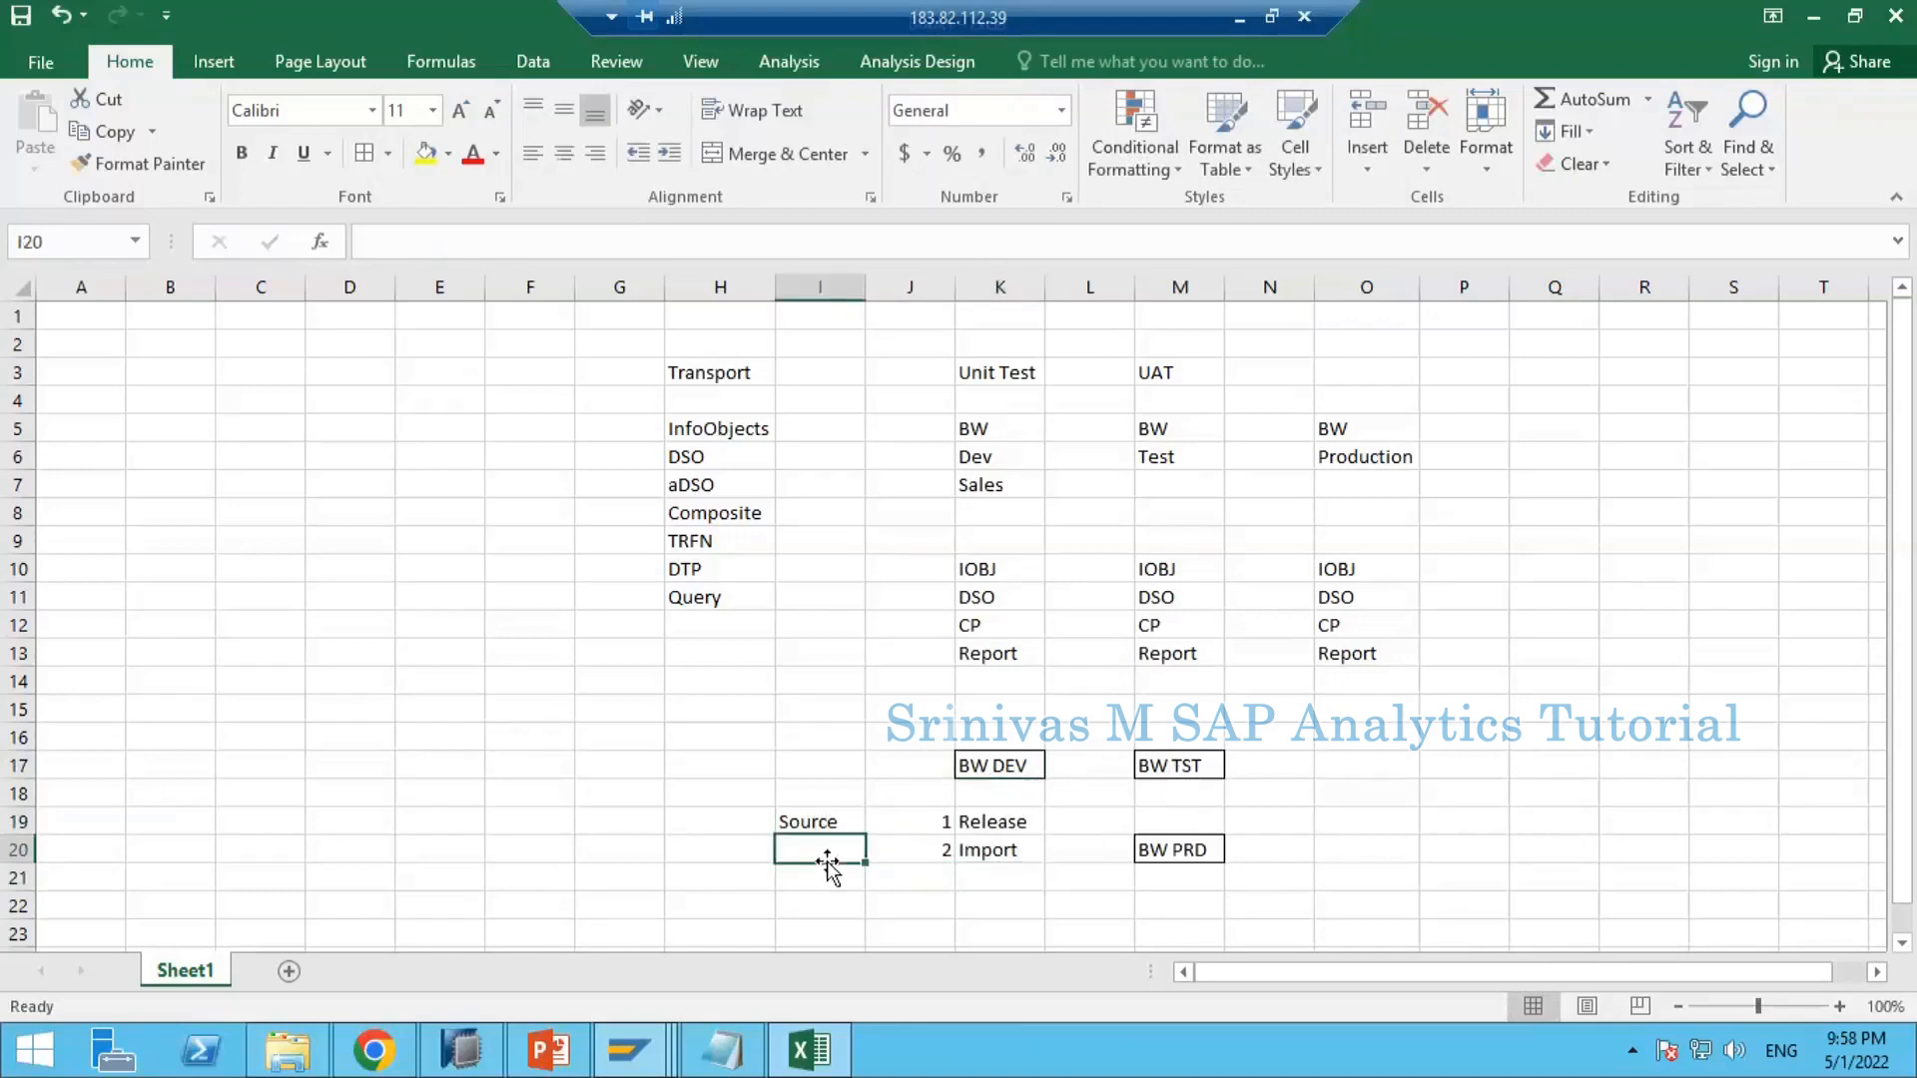
{"action": "type", "text": "Targe"}
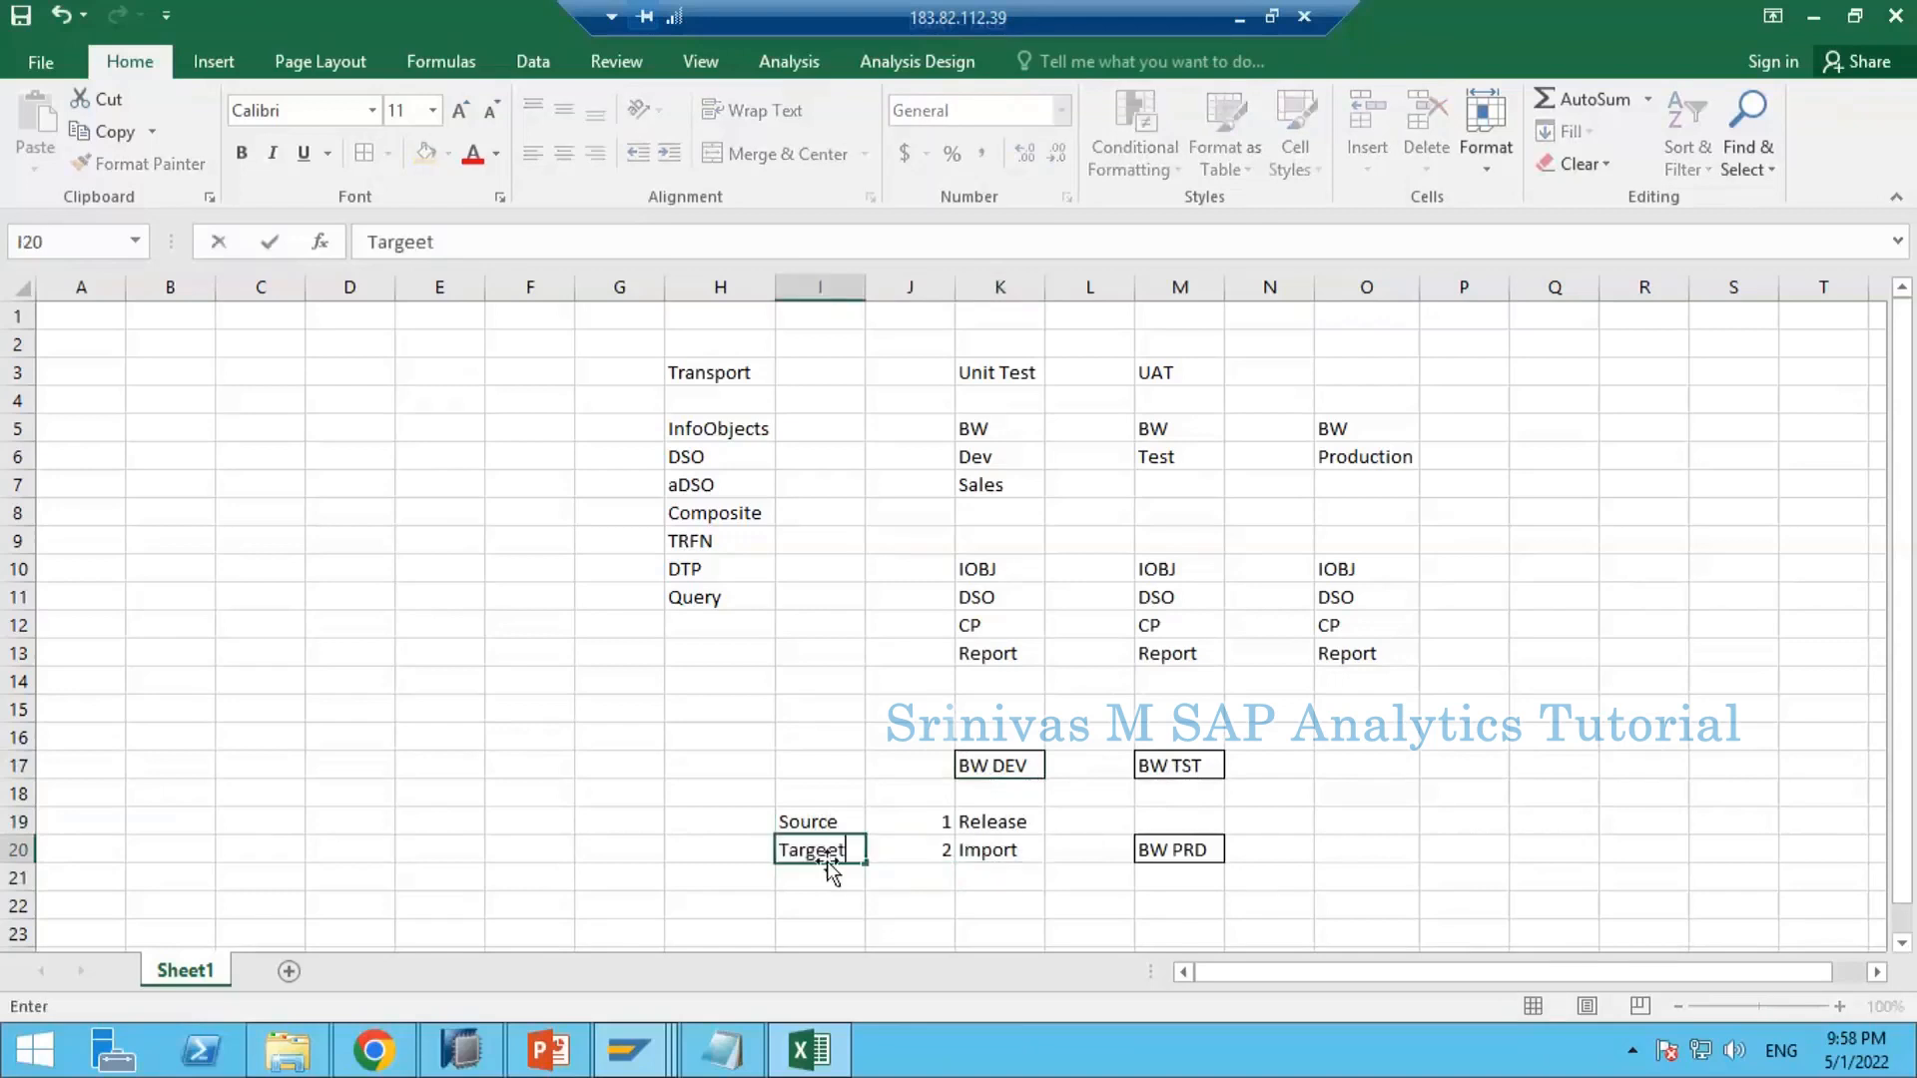
{"action": "type", "text": "et"}
{"action": "key", "text": "Return"}
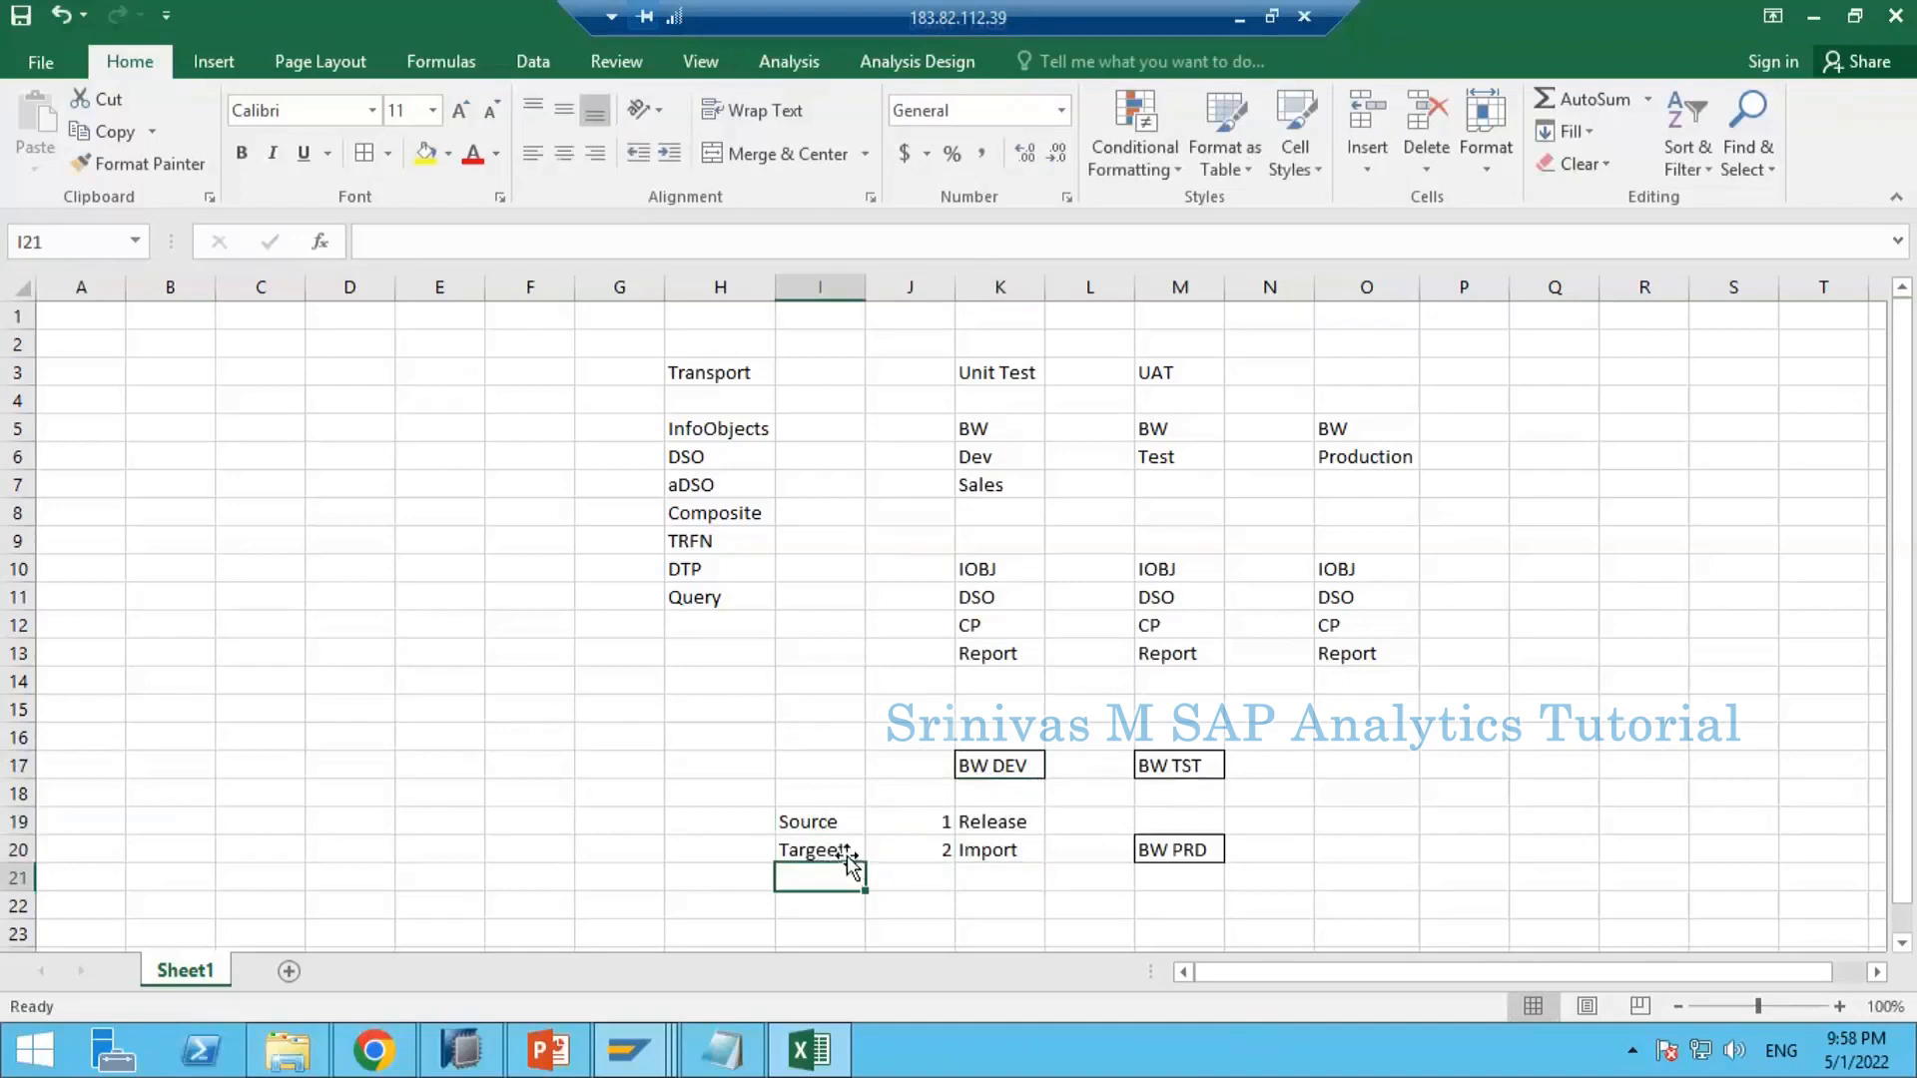
{"action": "double_click", "coordinate": [846, 854]}
{"action": "key", "text": "BackSpace"}
{"action": "key", "text": "BackSpace"}
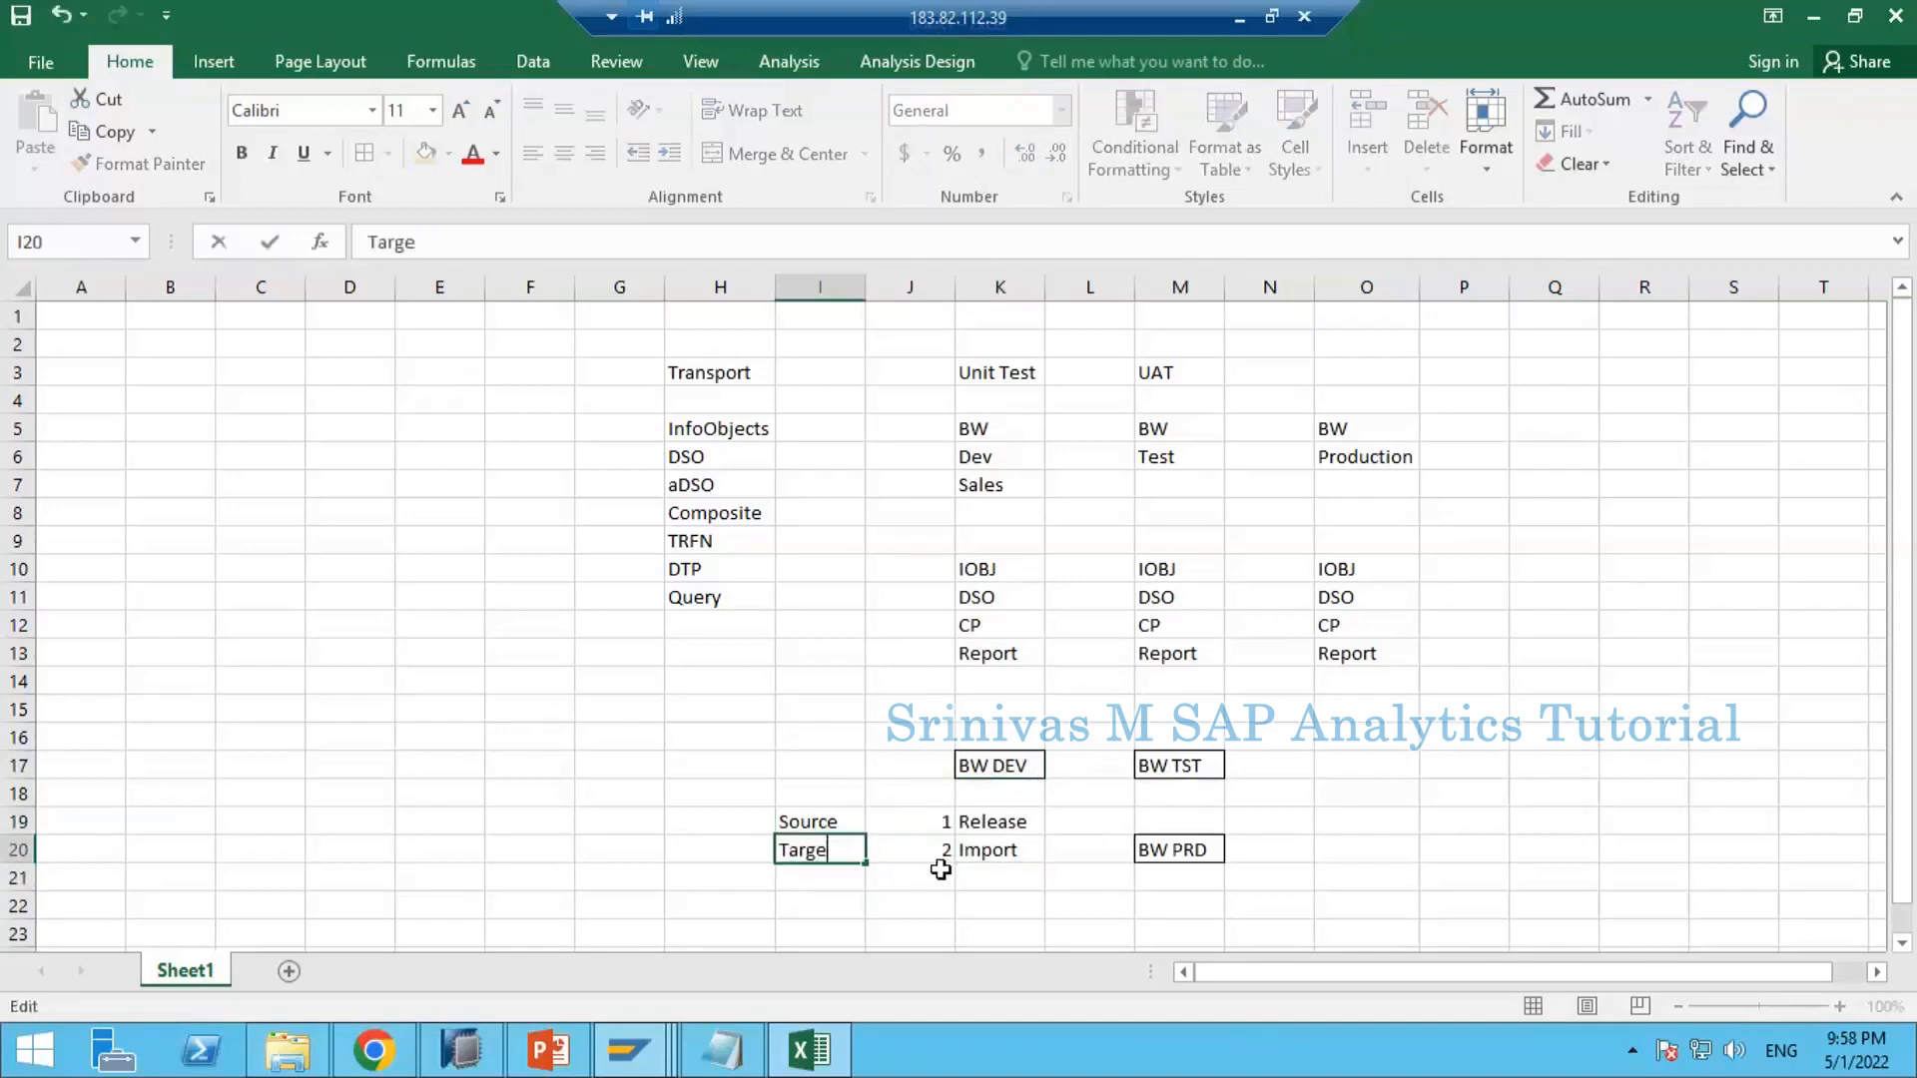
{"action": "type", "text": "t"}
{"action": "key", "text": "Return"}
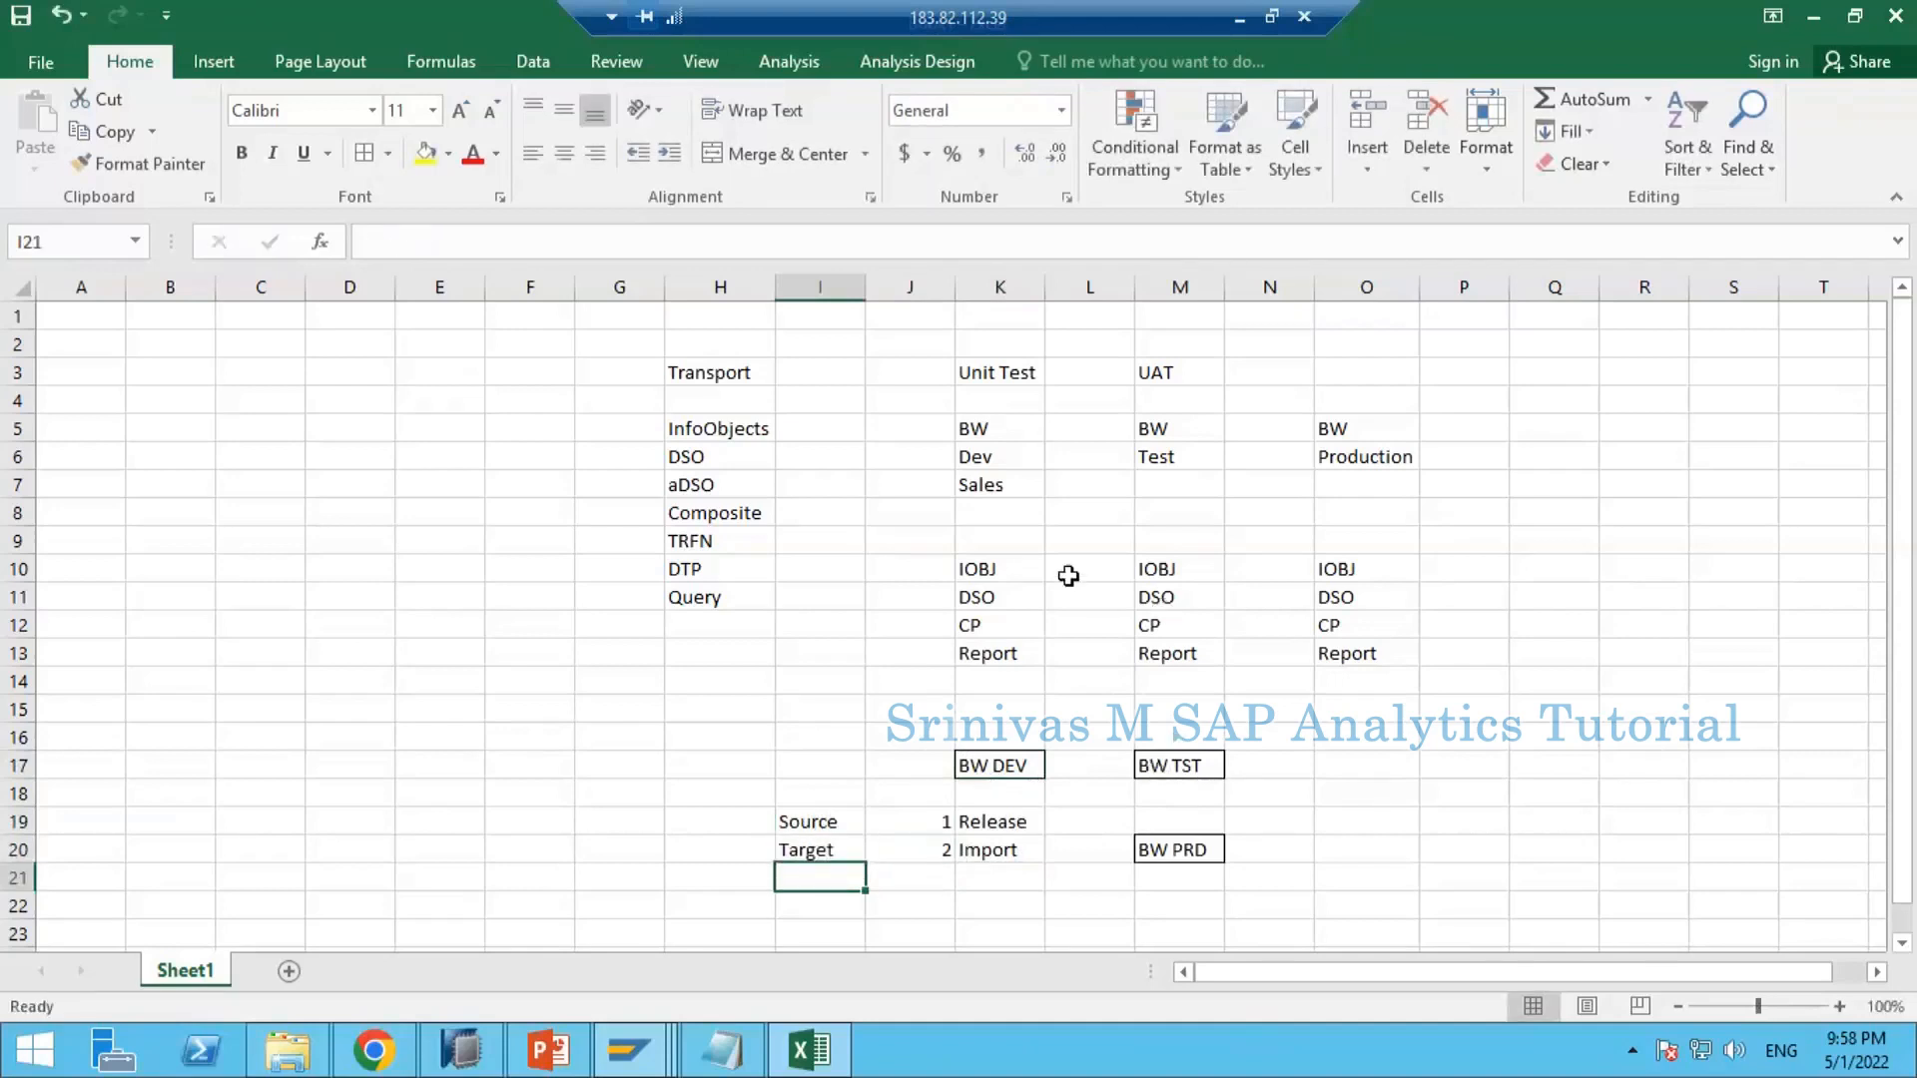
Step: Review the Test and Production object columns against the Source/Release and Target/Import rows
{"action": "left_click_drag", "start_coordinate": [1193, 552], "coordinate": [1198, 654]}
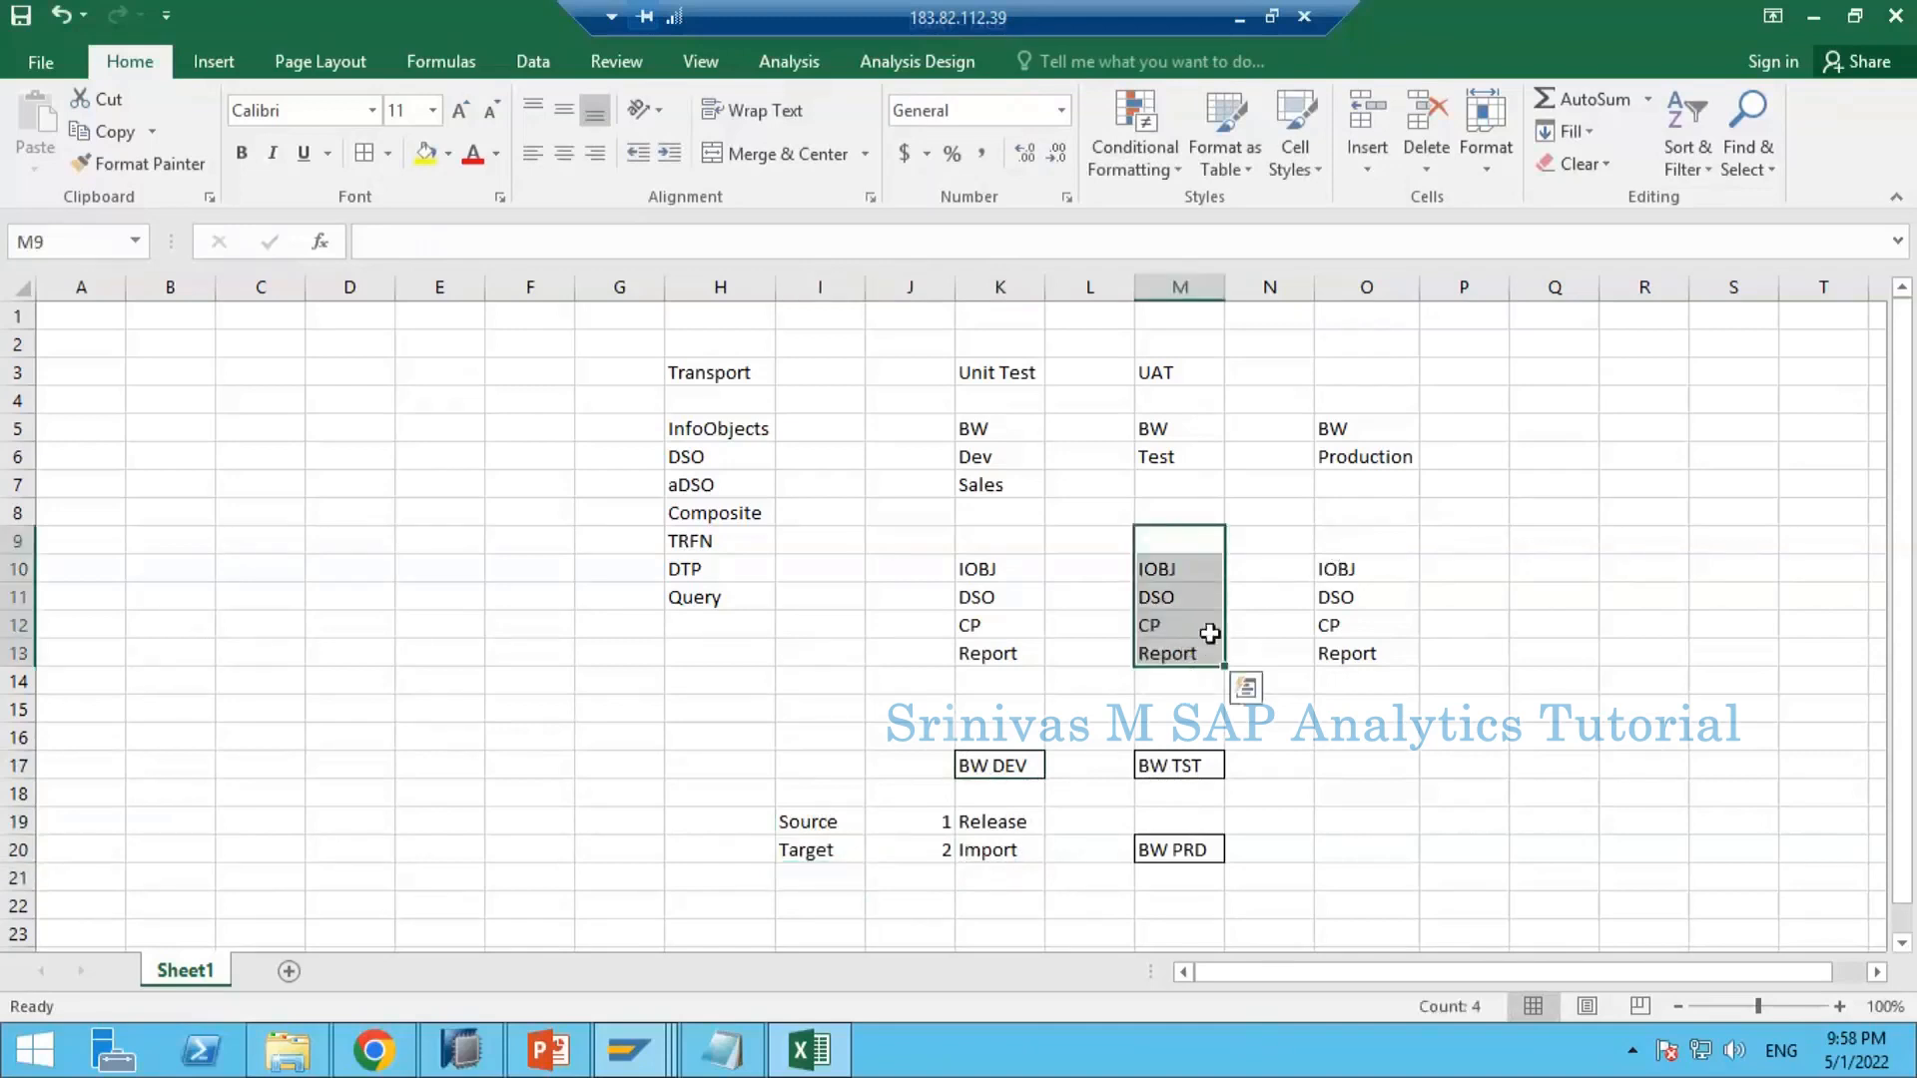
{"action": "left_click_drag", "start_coordinate": [1366, 540], "coordinate": [1361, 649]}
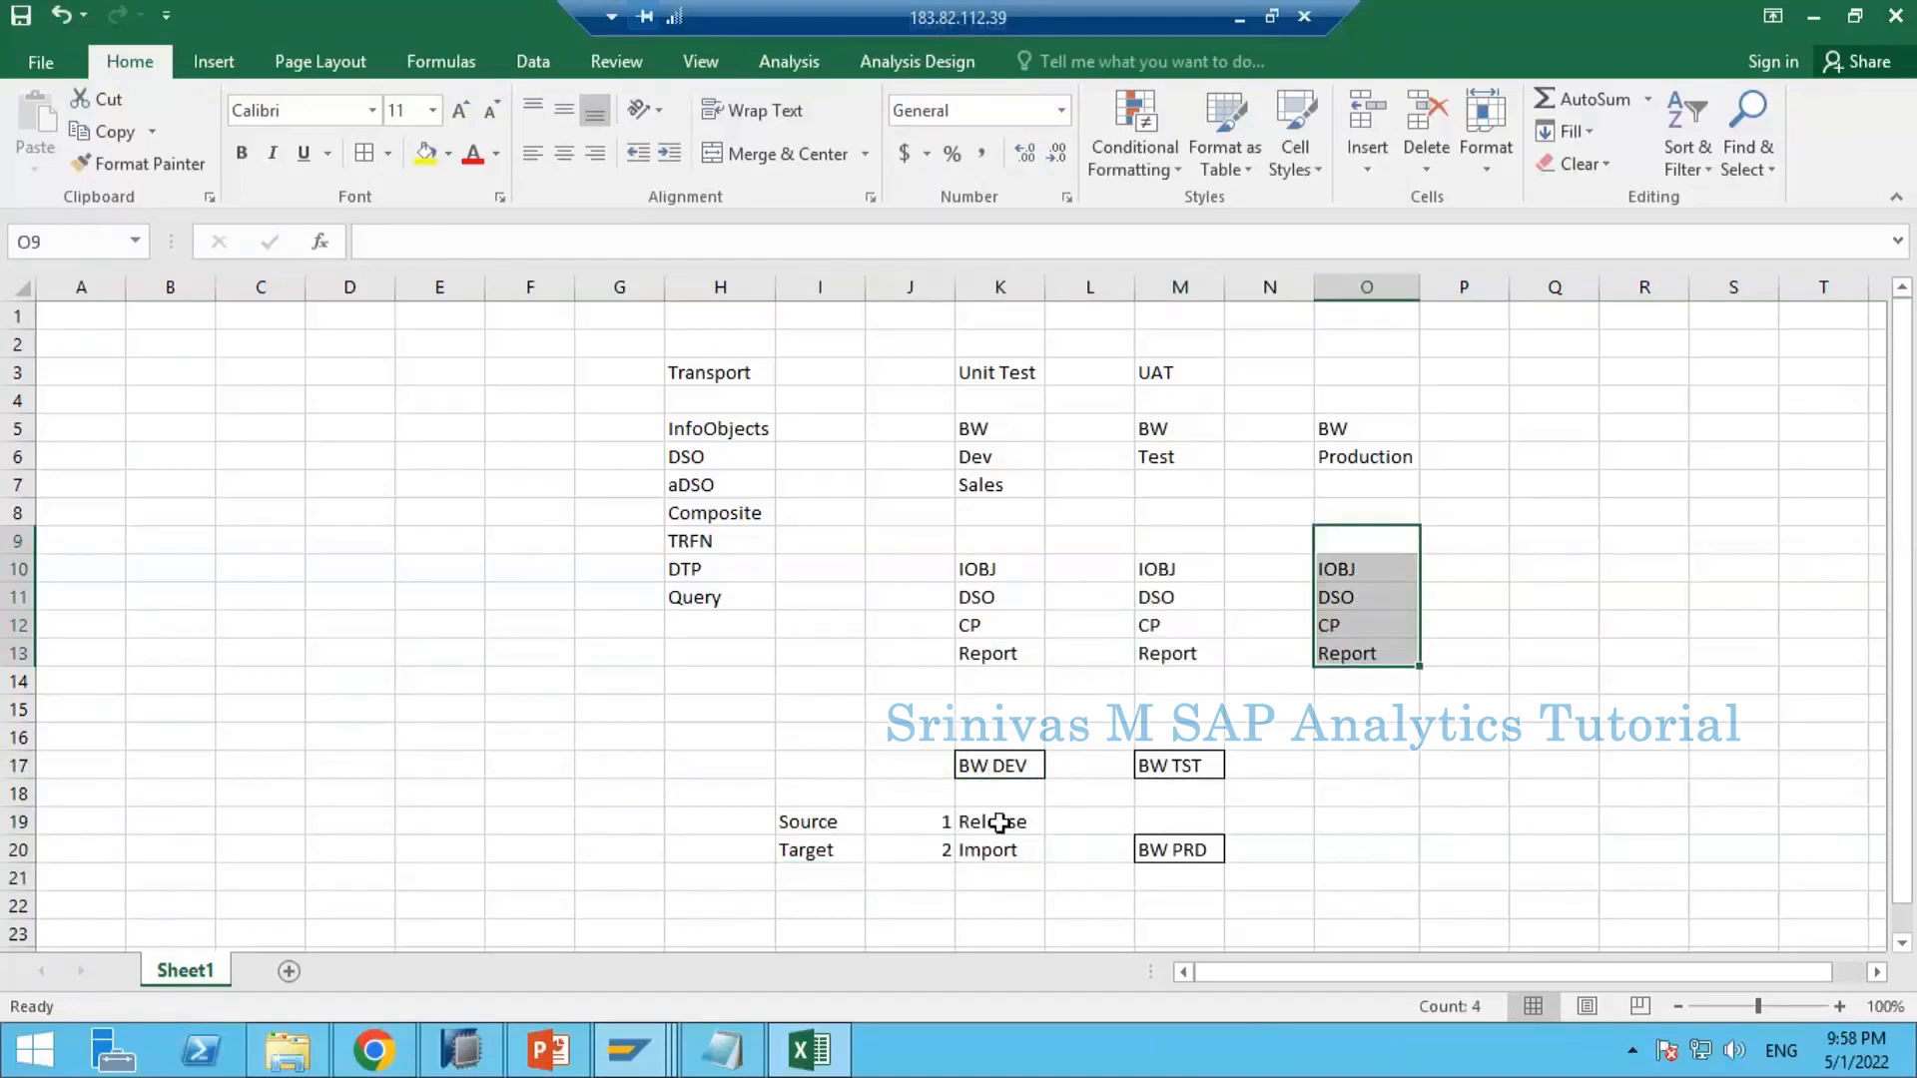
{"action": "left_click_drag", "start_coordinate": [973, 821], "coordinate": [858, 821]}
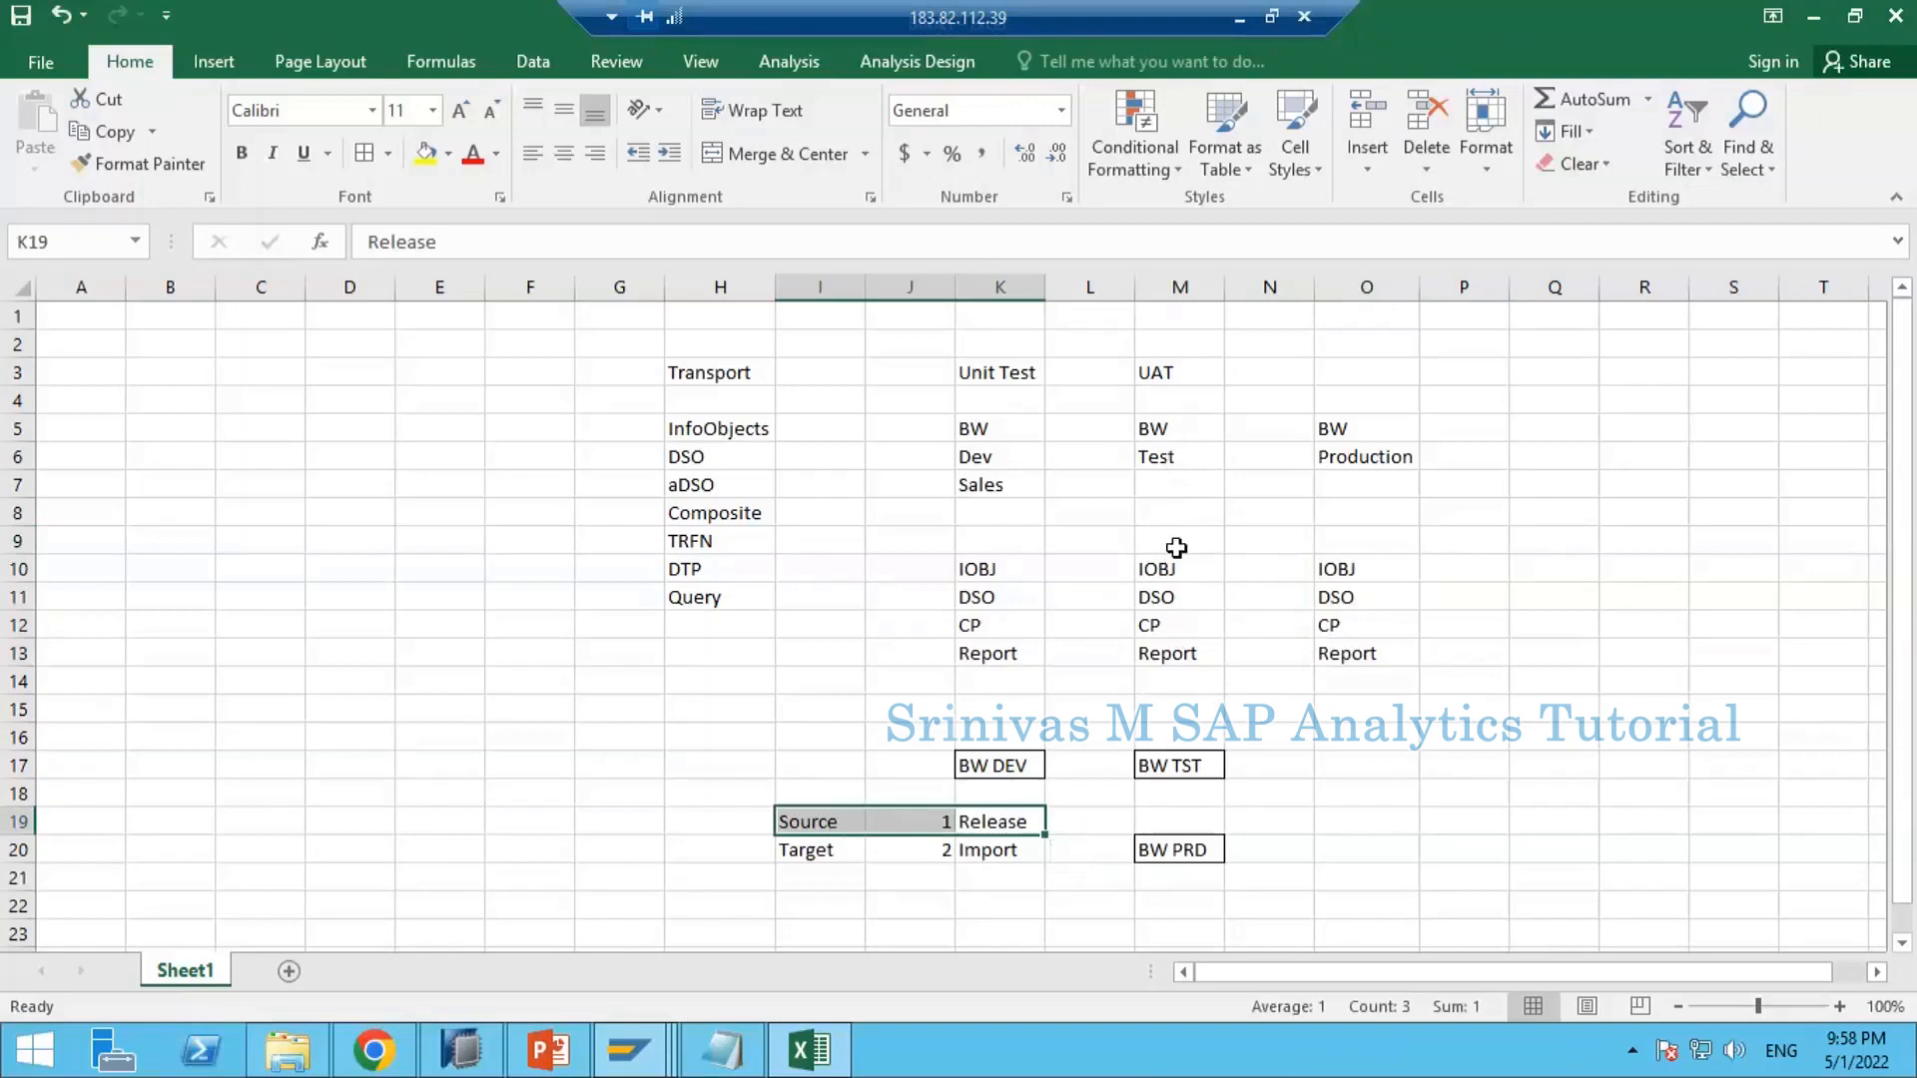
{"action": "left_click", "coordinate": [1010, 825]}
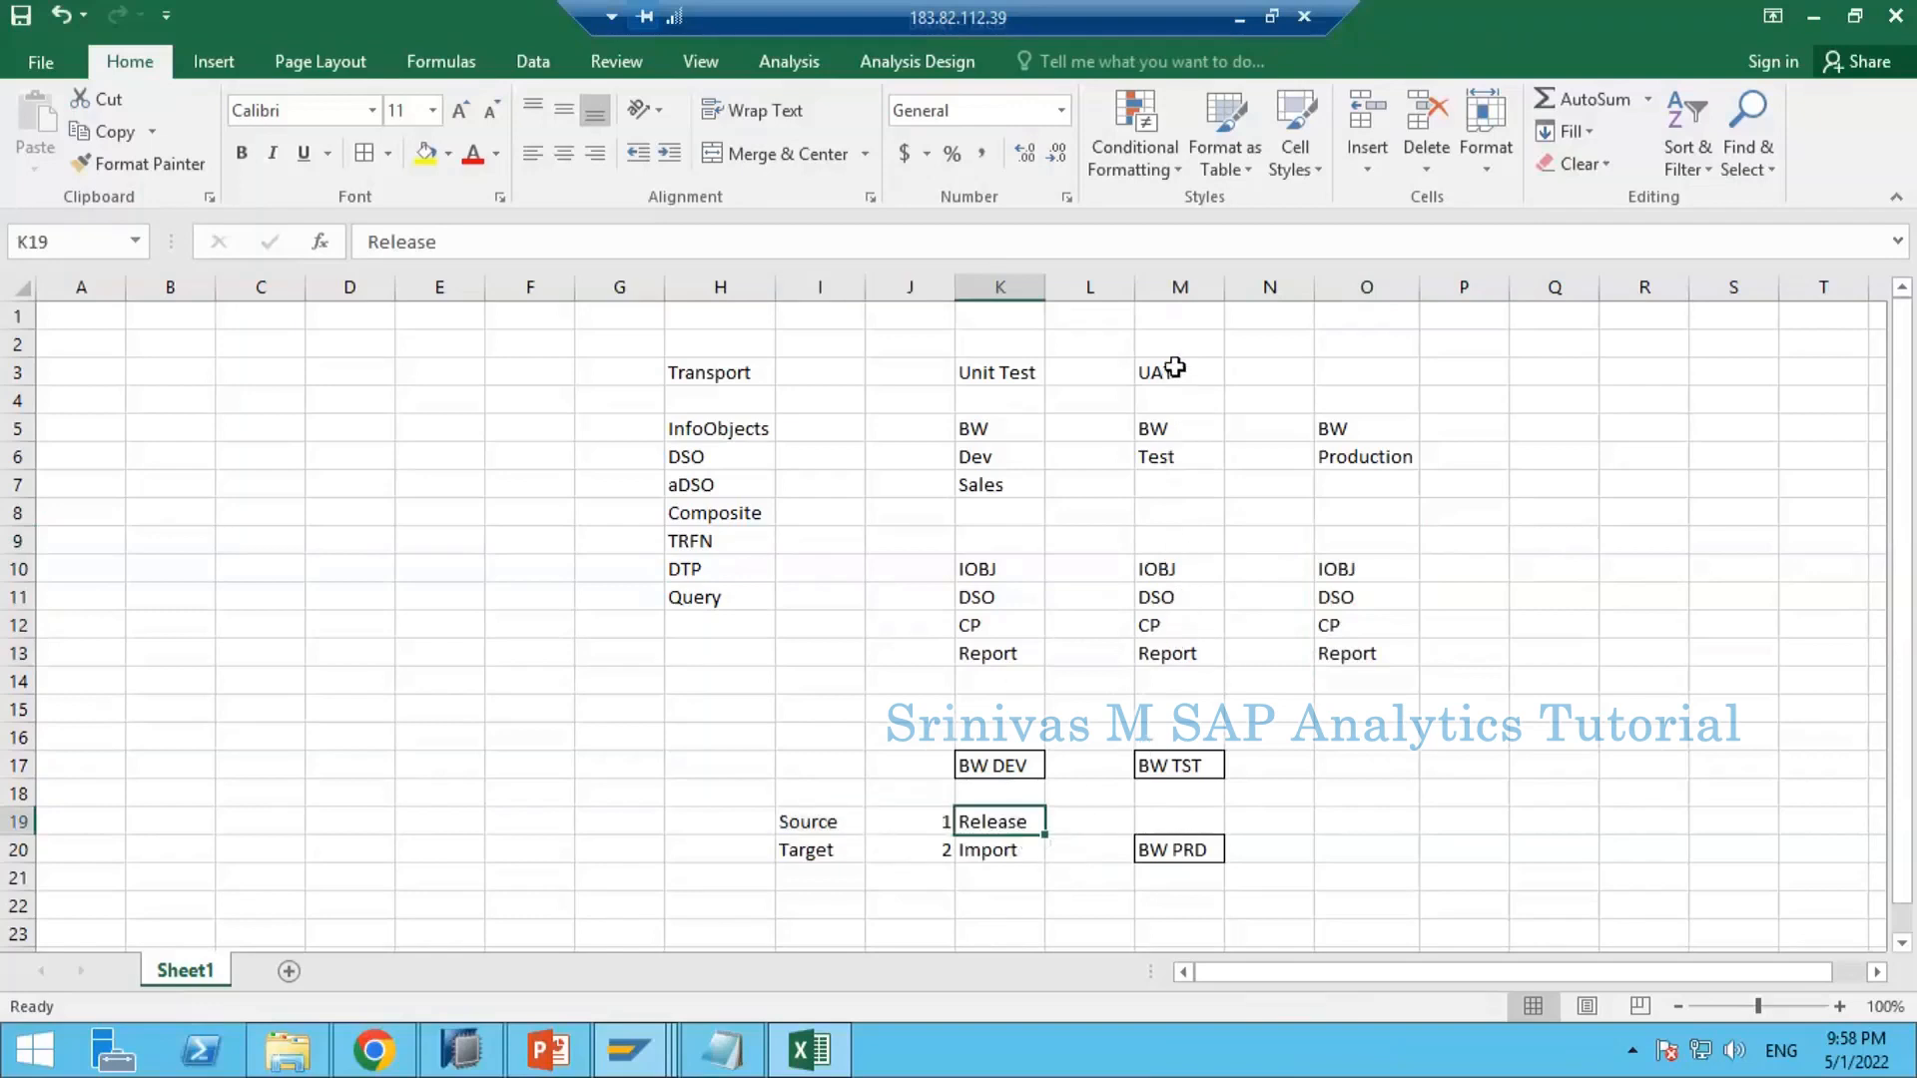
{"action": "left_click_drag", "start_coordinate": [1174, 372], "coordinate": [1175, 658]}
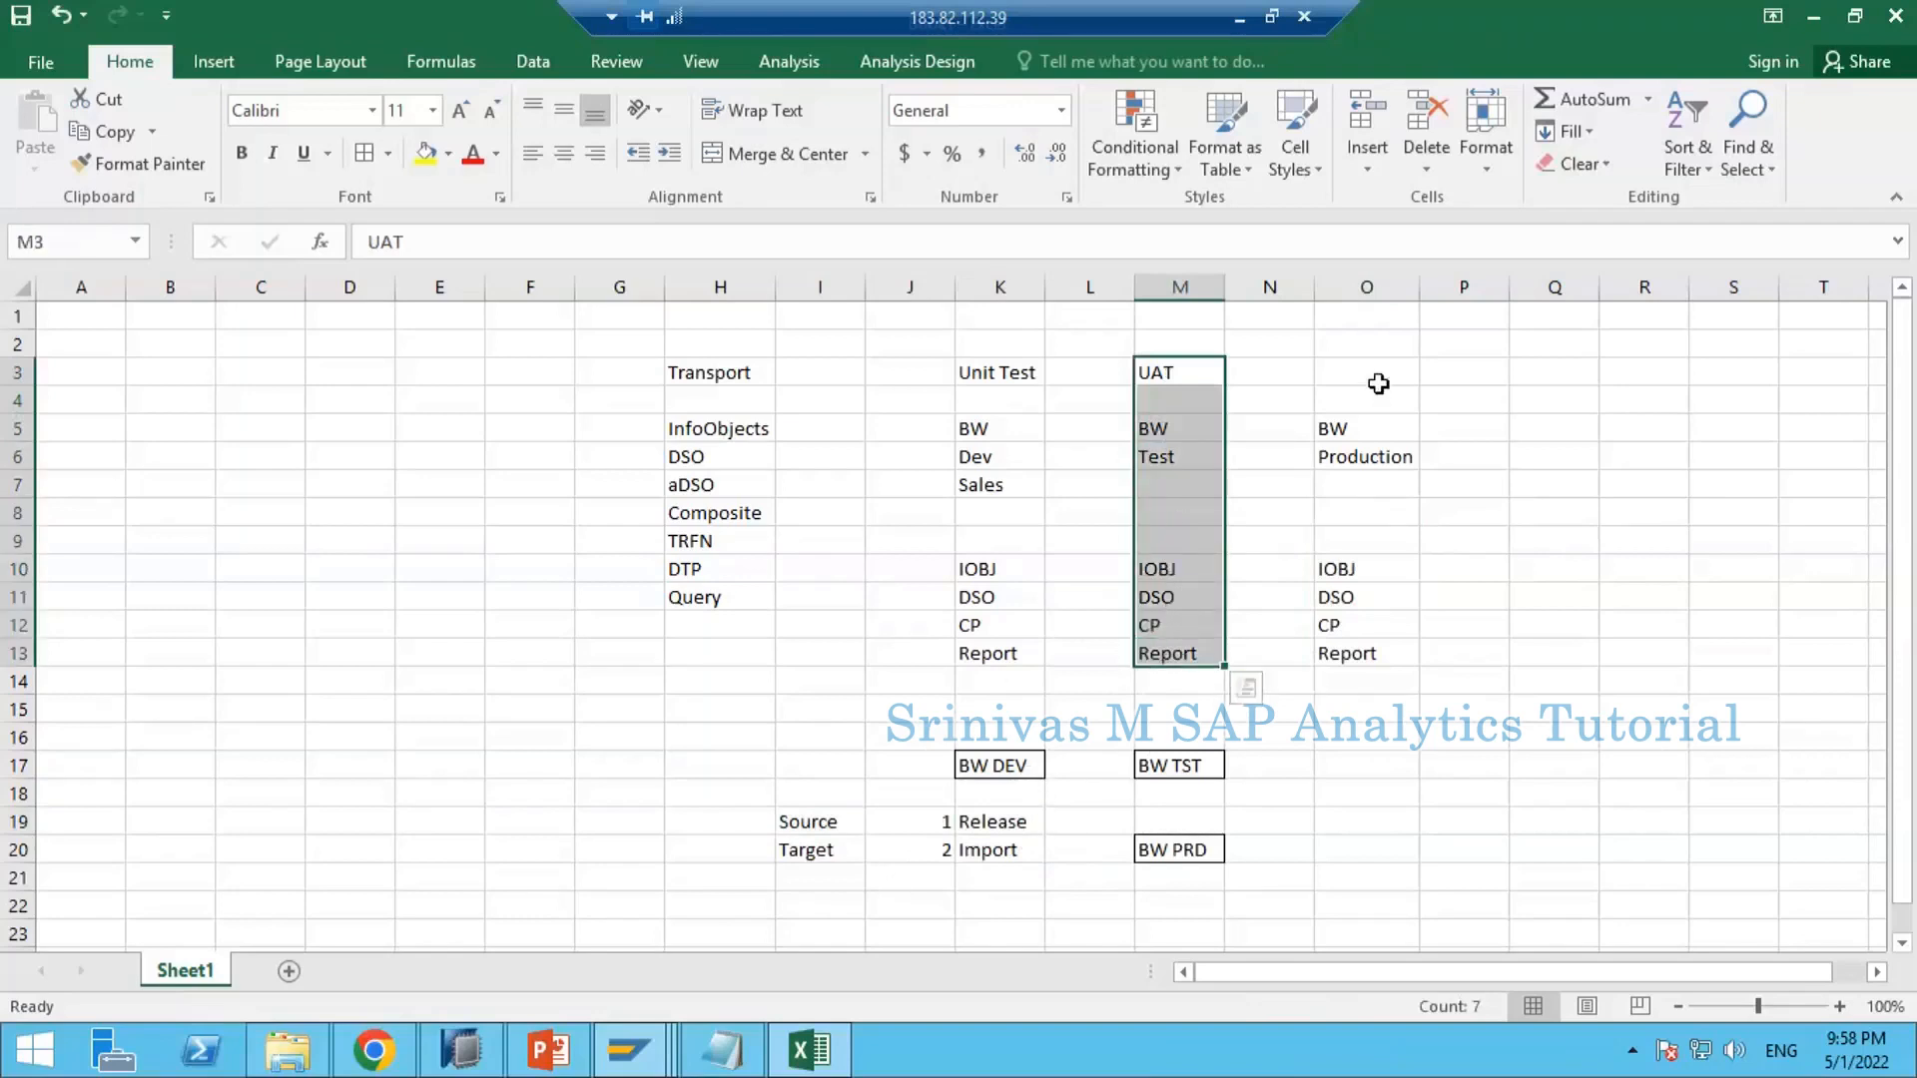
{"action": "left_click_drag", "start_coordinate": [1377, 377], "coordinate": [1371, 662]}
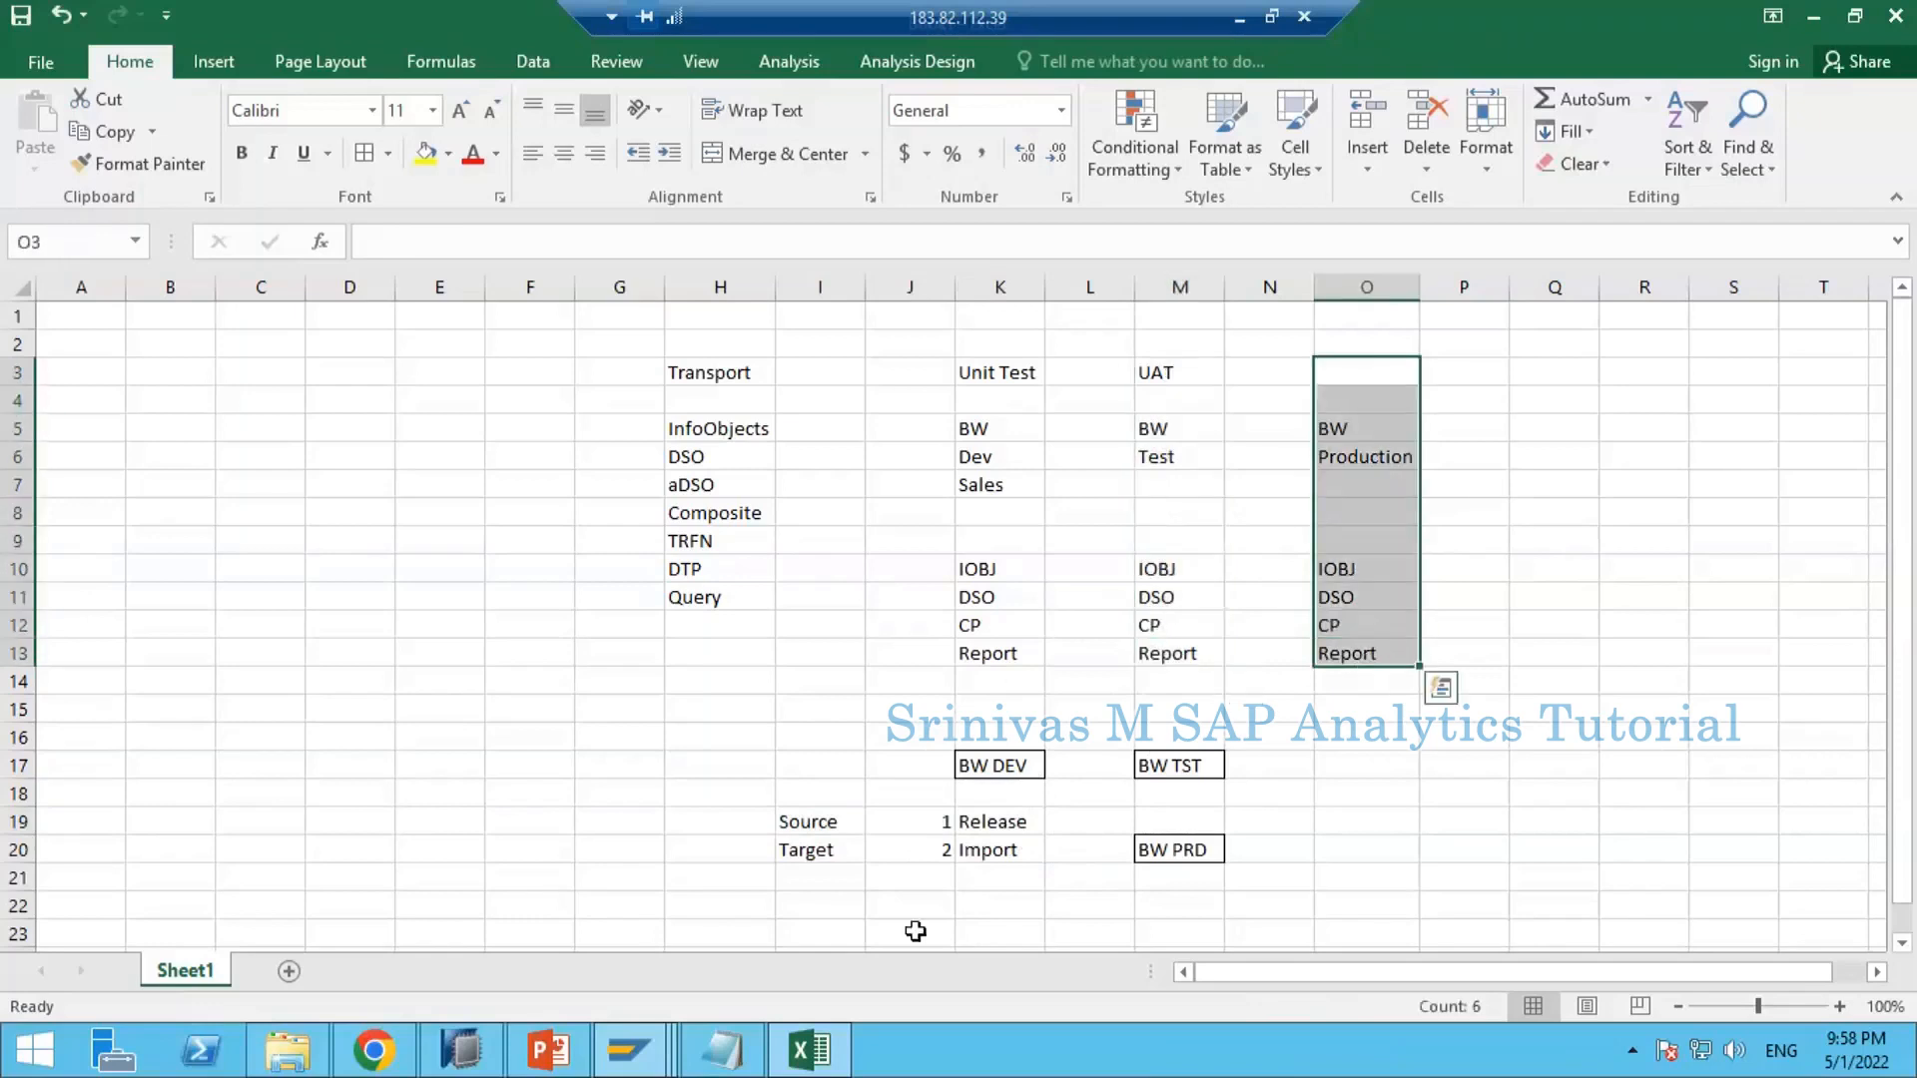
{"action": "left_click_drag", "start_coordinate": [818, 854], "coordinate": [1014, 855]}
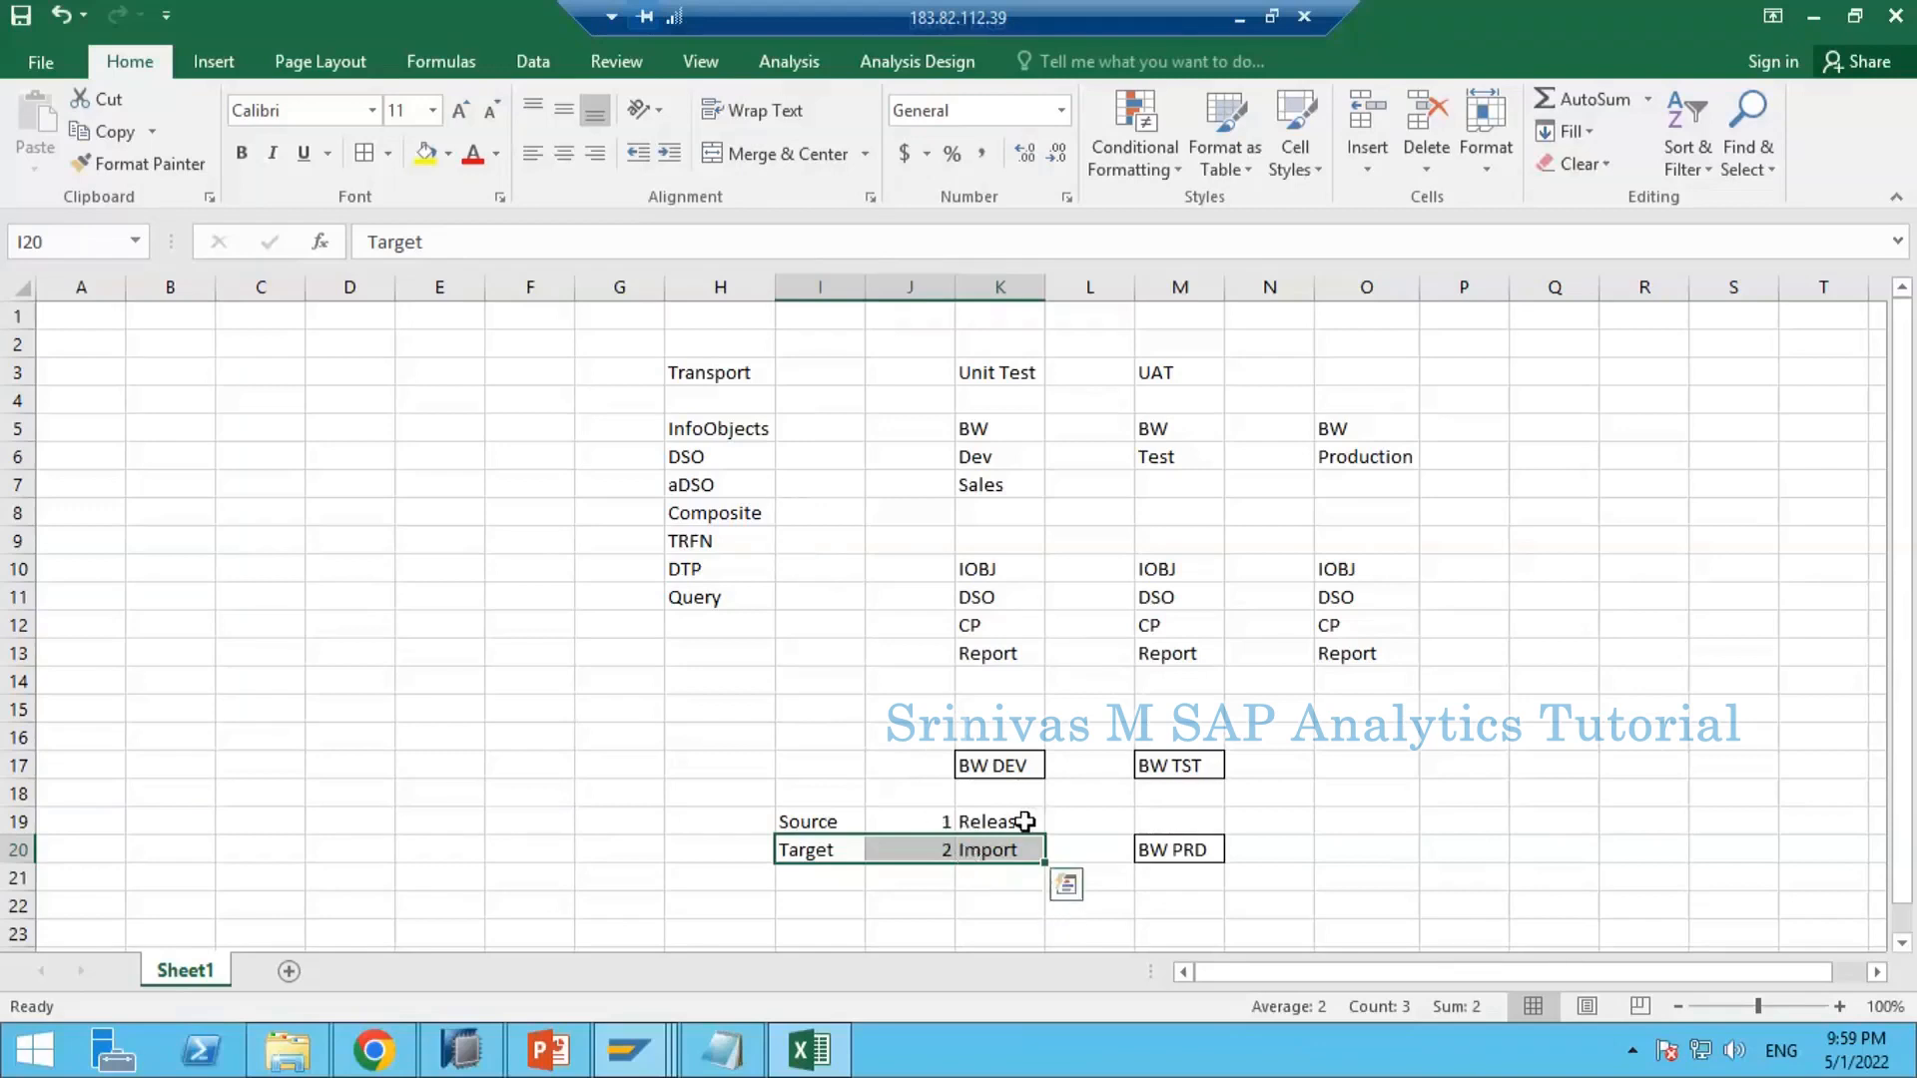
{"action": "left_click_drag", "start_coordinate": [1025, 820], "coordinate": [983, 861]}
{"action": "left_click_drag", "start_coordinate": [1178, 376], "coordinate": [1662, 382]}
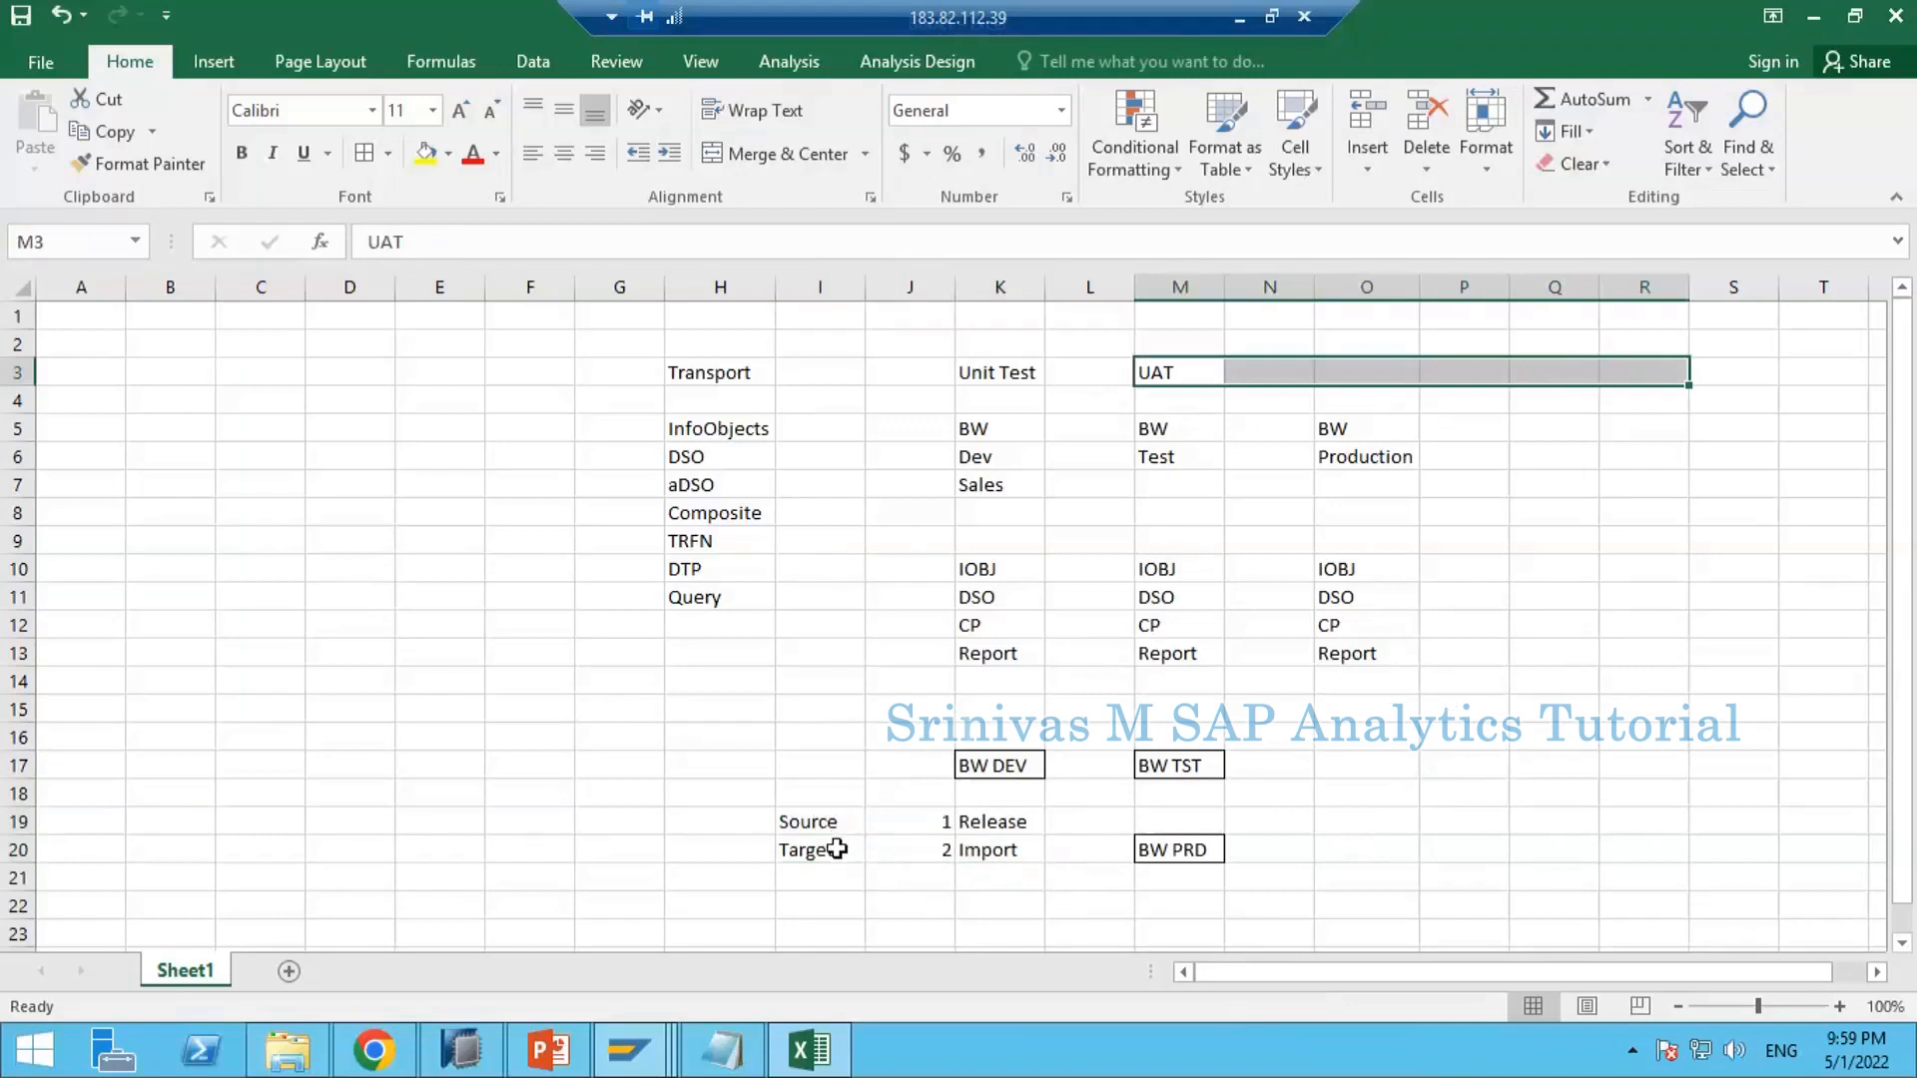
{"action": "left_click_drag", "start_coordinate": [834, 850], "coordinate": [998, 856]}
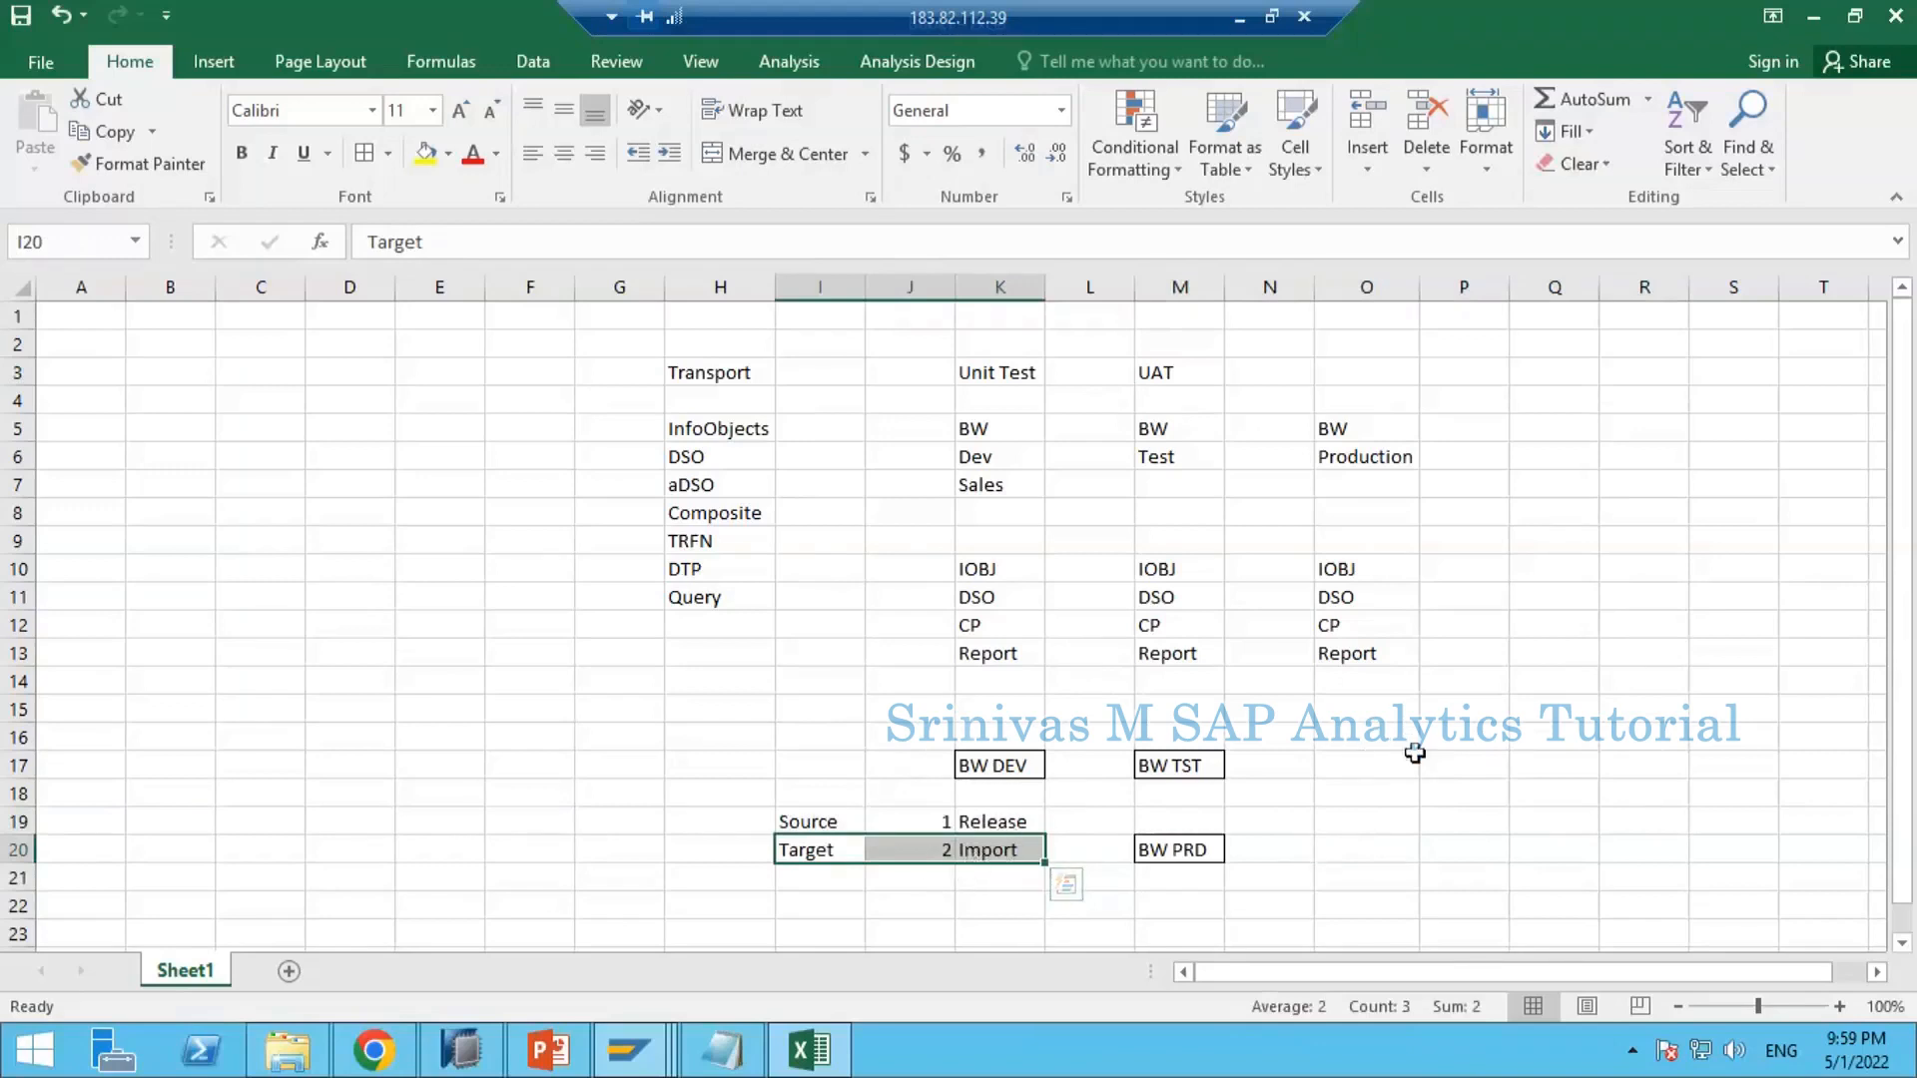
Step: Enter "SSM" in cell Q11 and "CAHARM" in Q12, beside the Production object list
{"action": "left_click", "coordinate": [1554, 597]}
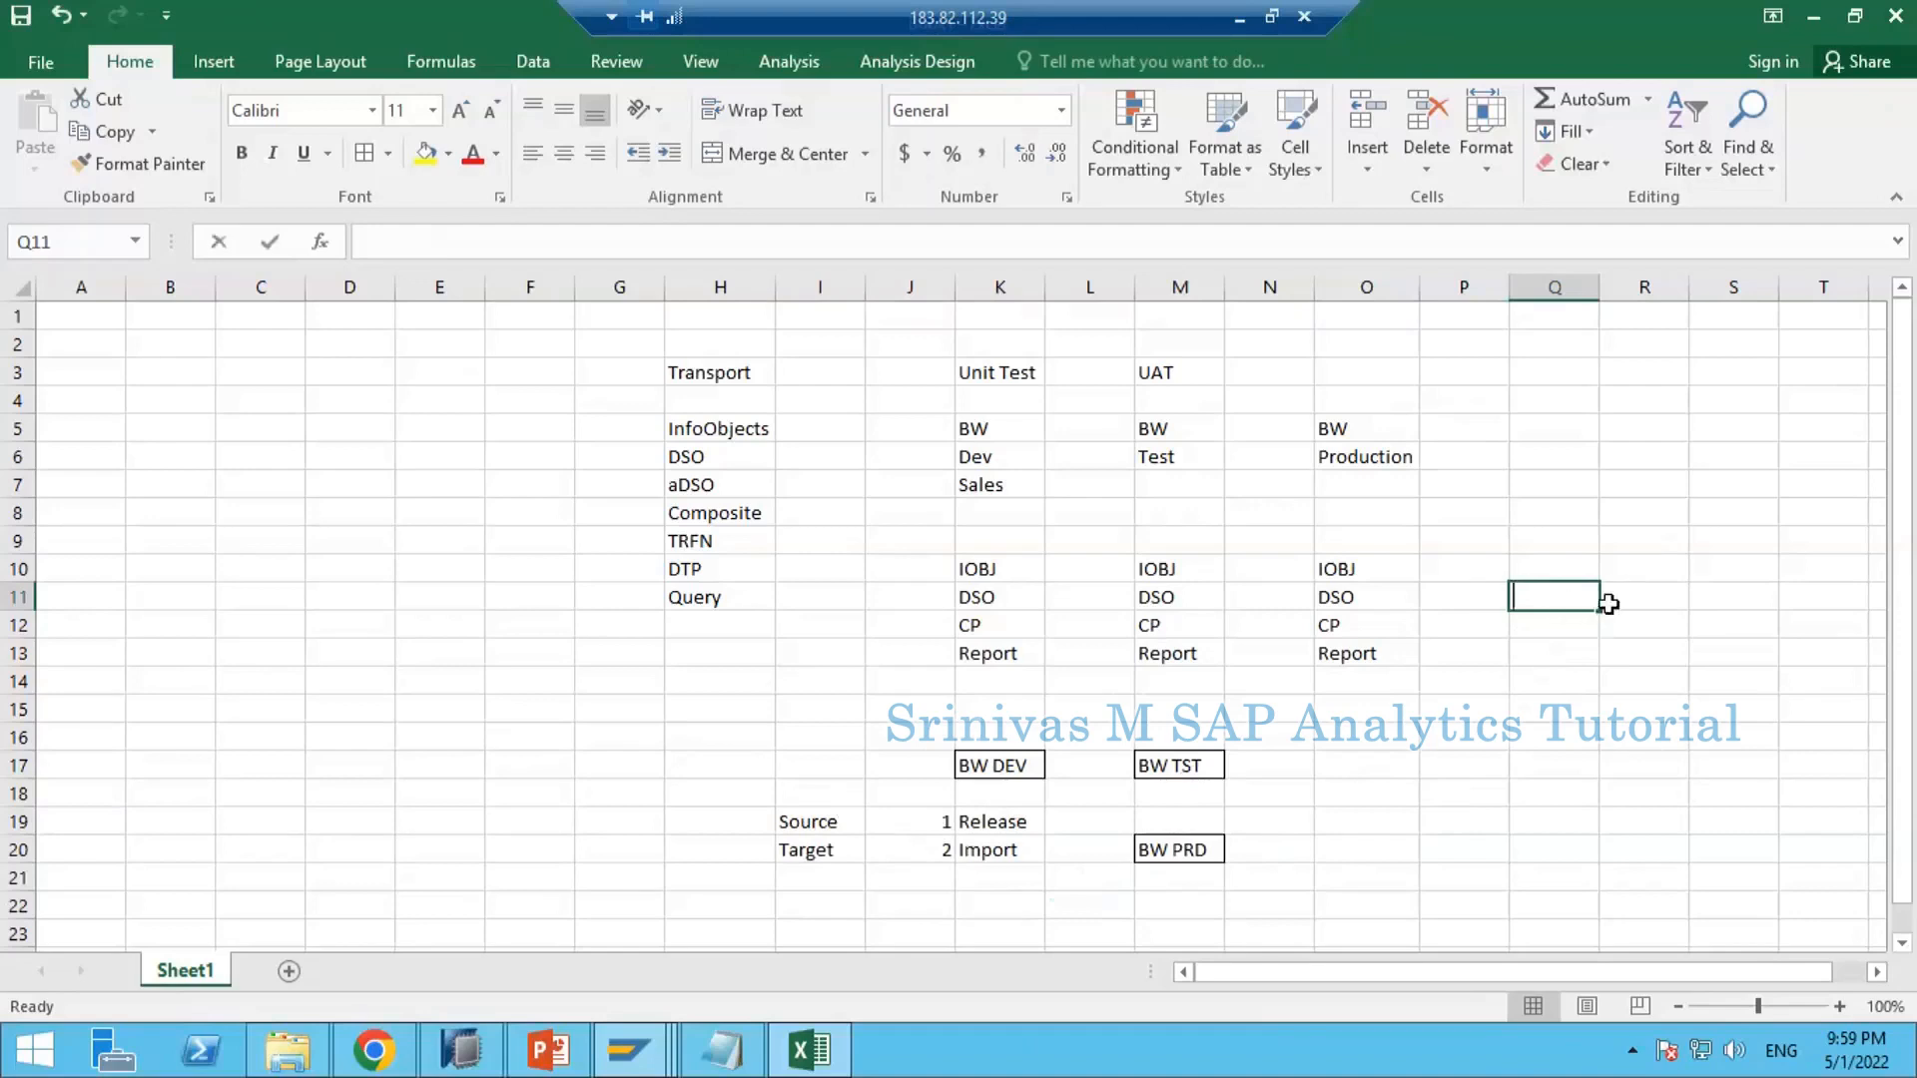
{"action": "type", "text": "SSM"}
{"action": "key", "text": "Return"}
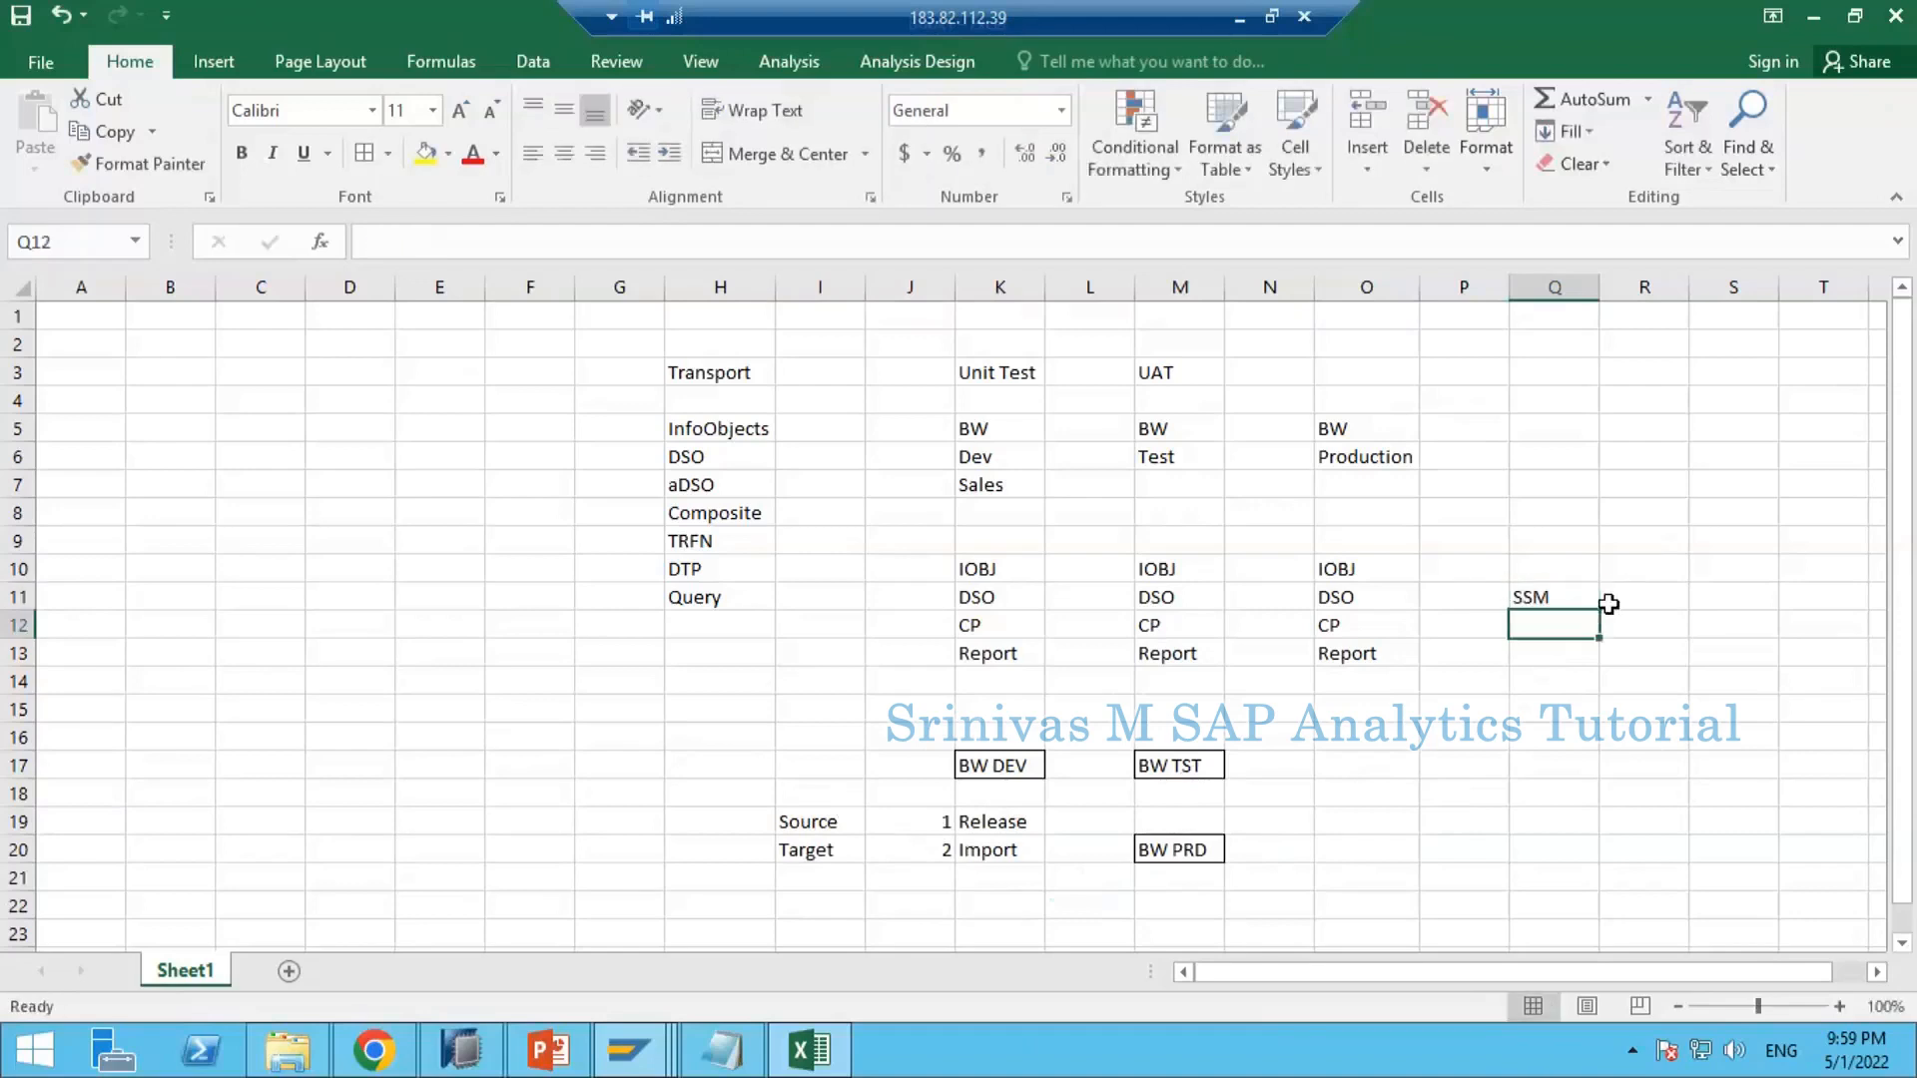
{"action": "type", "text": "CA"}
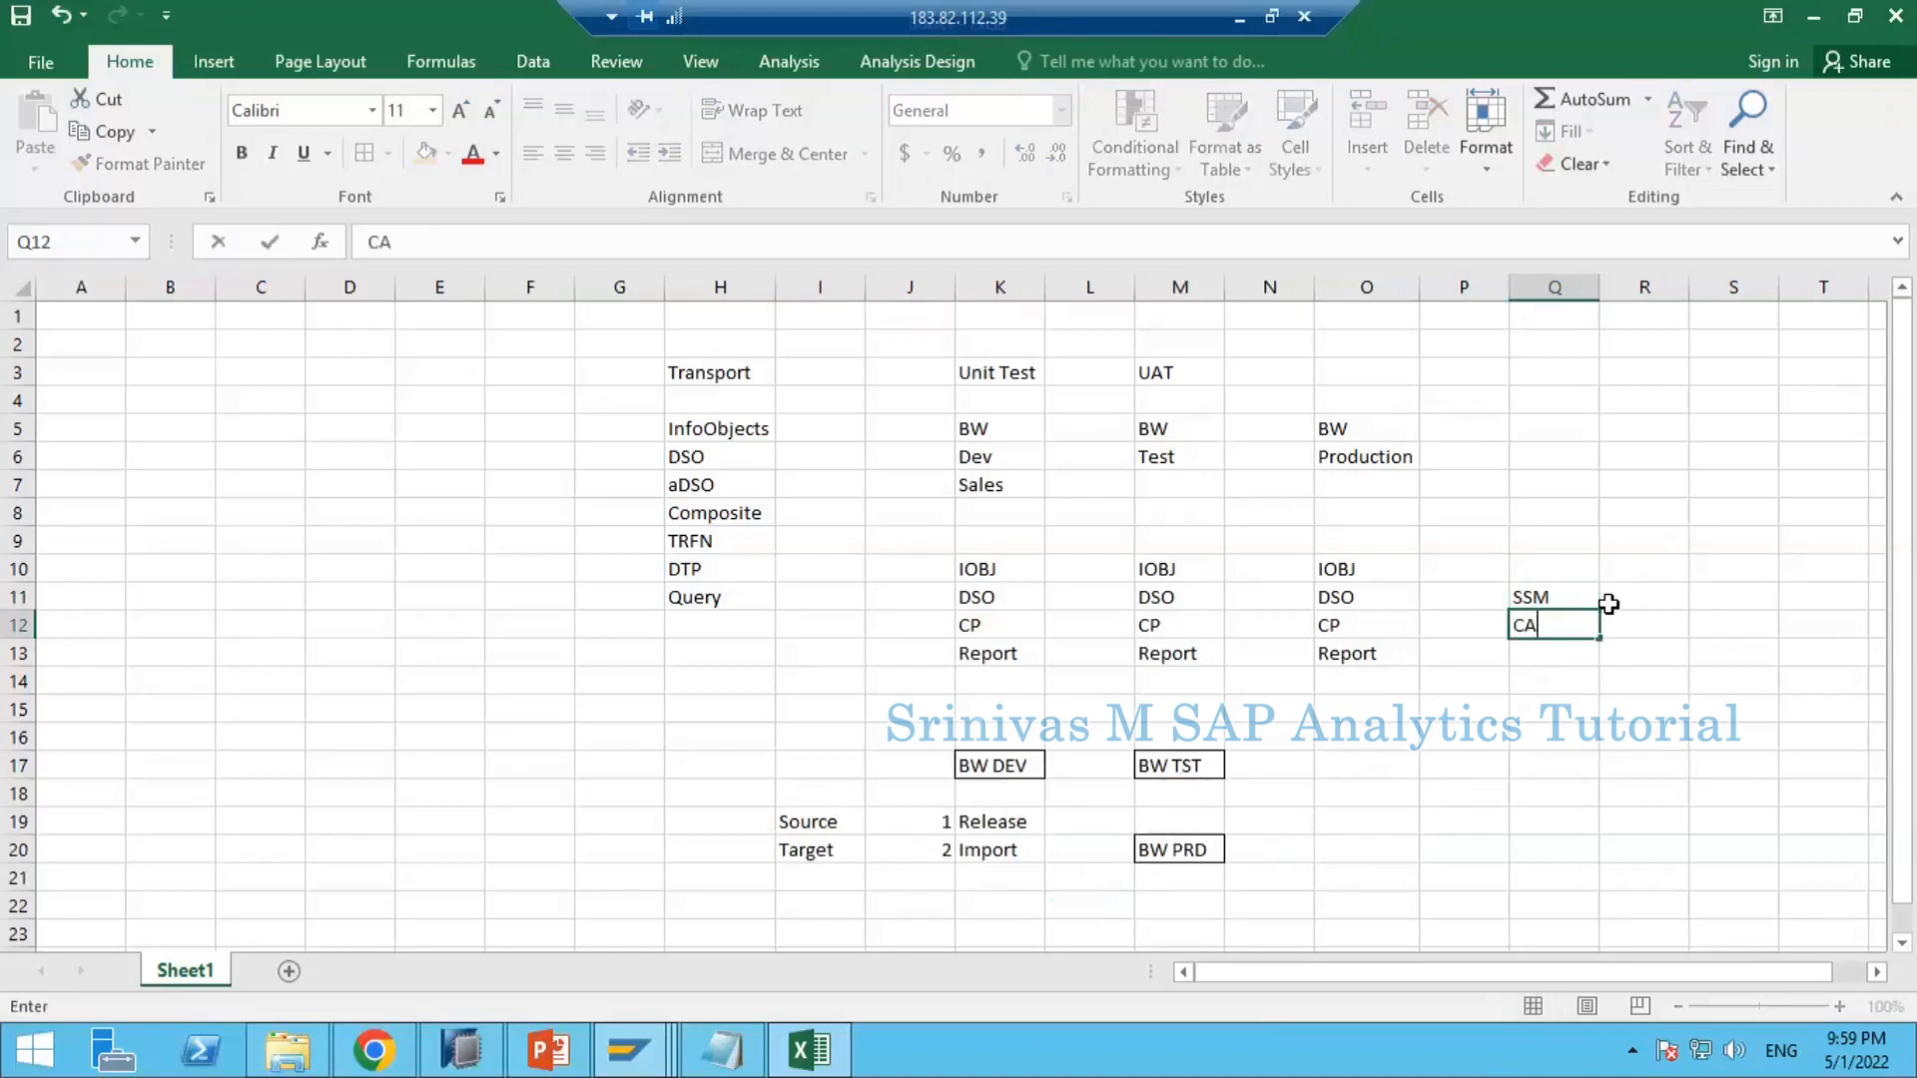
{"action": "type", "text": "HARM"}
{"action": "key", "text": "Return"}
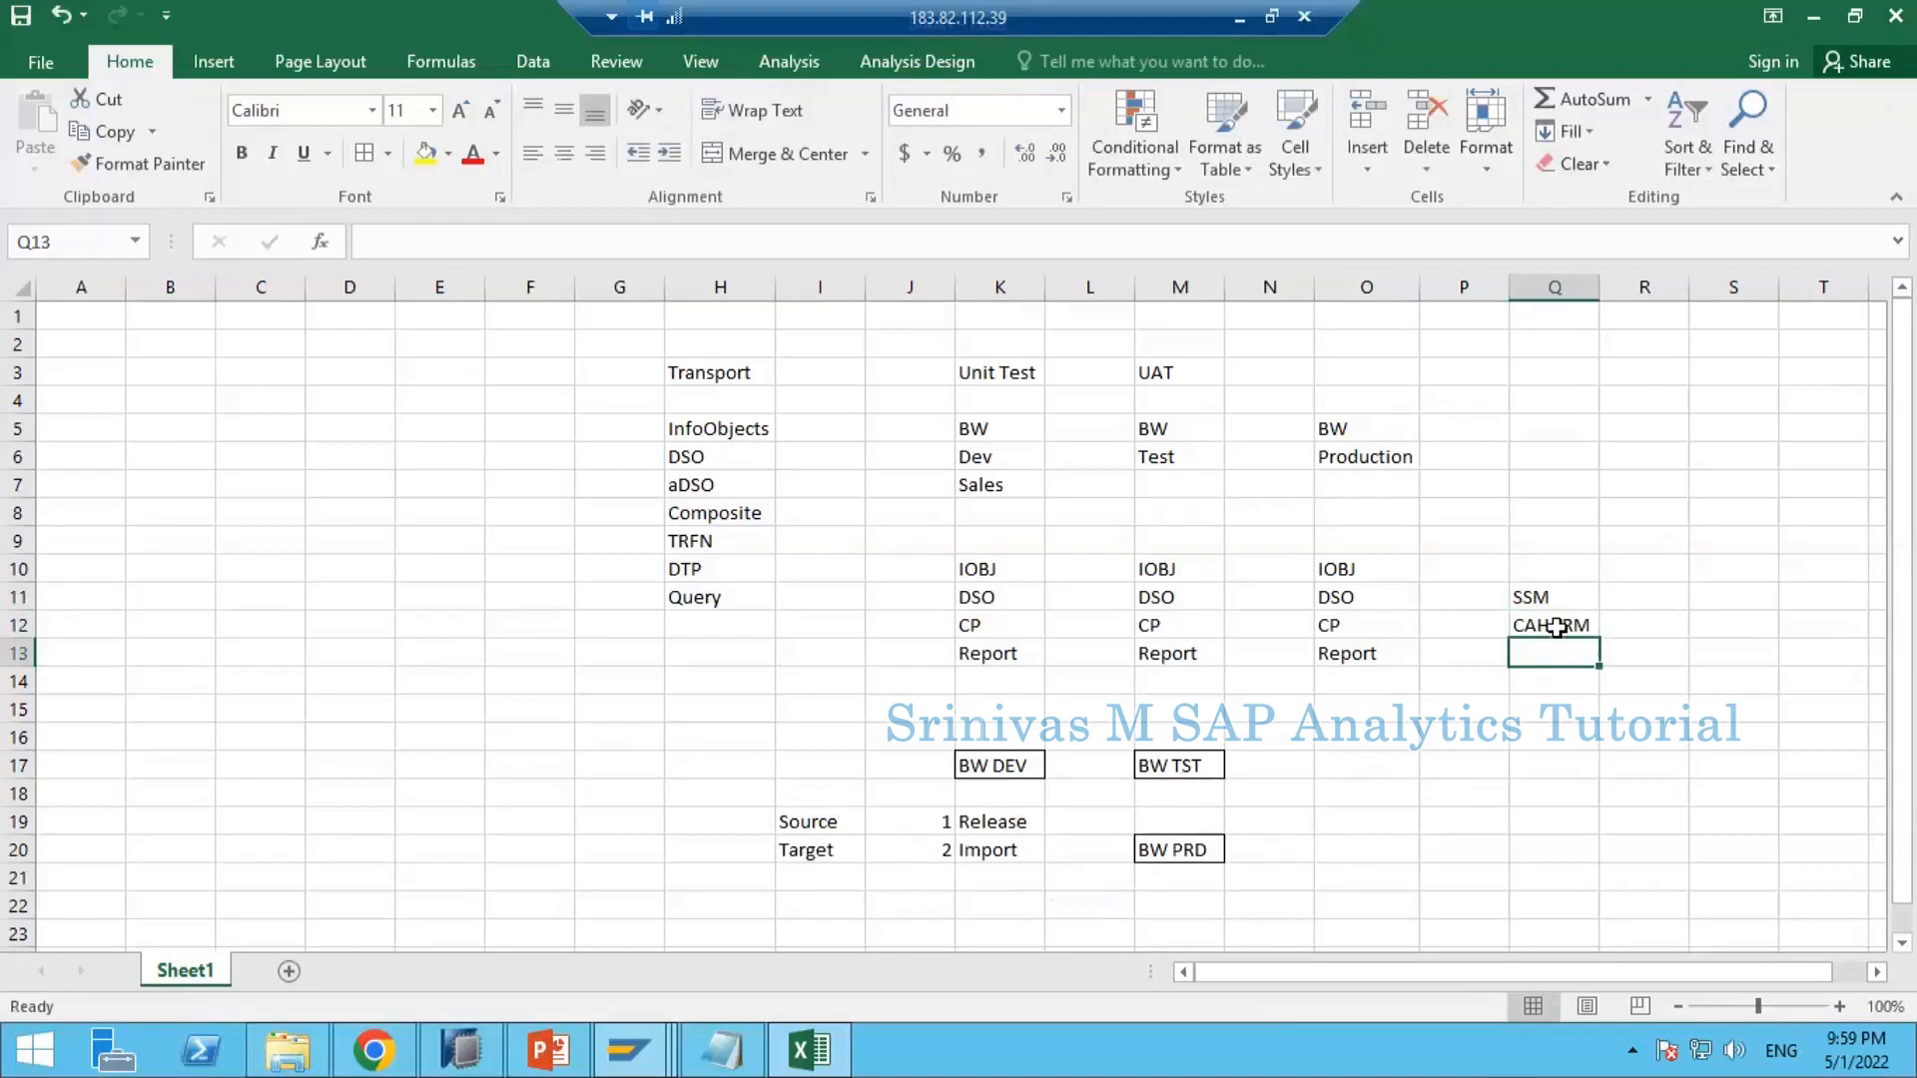
Step: Correct the entry in cell Q12 to read "CHARM"
{"action": "left_click", "coordinate": [1557, 627]}
{"action": "type", "text": "CHARM"}
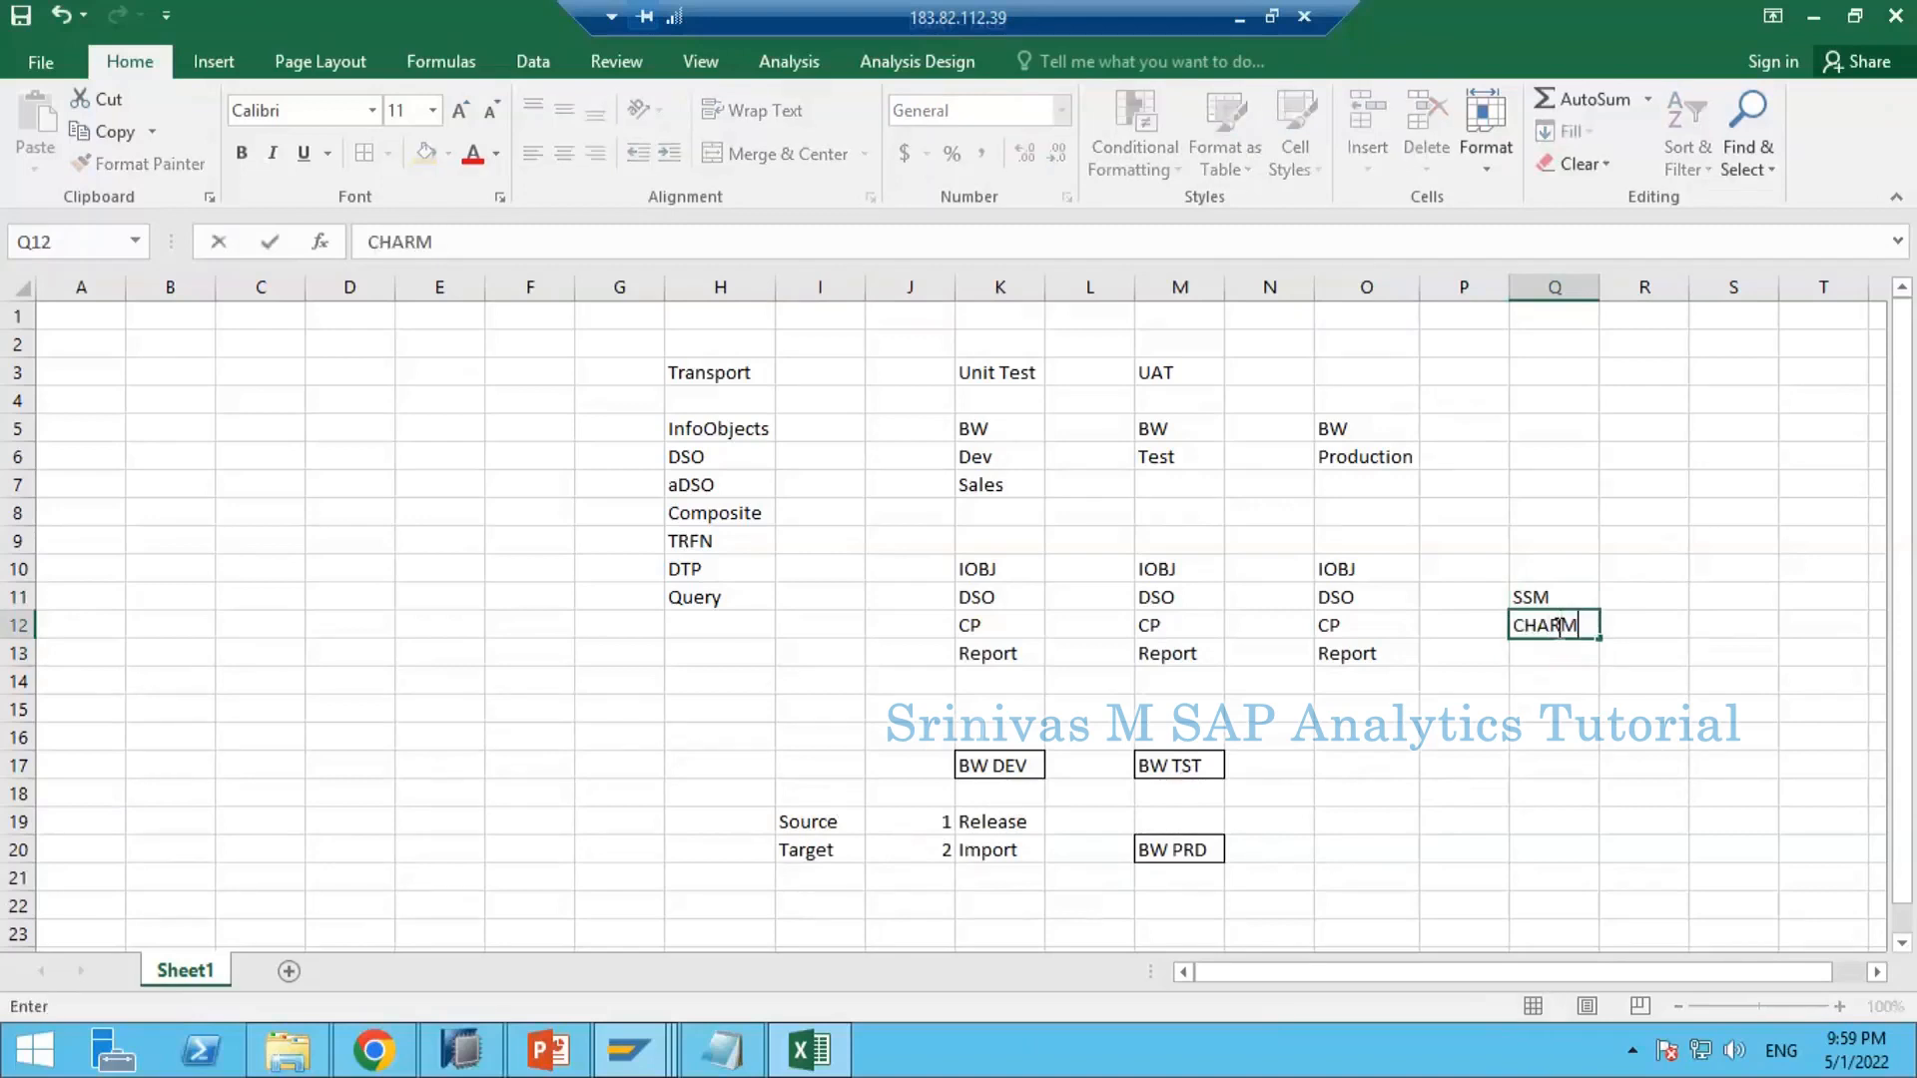
{"action": "key", "text": "Return"}
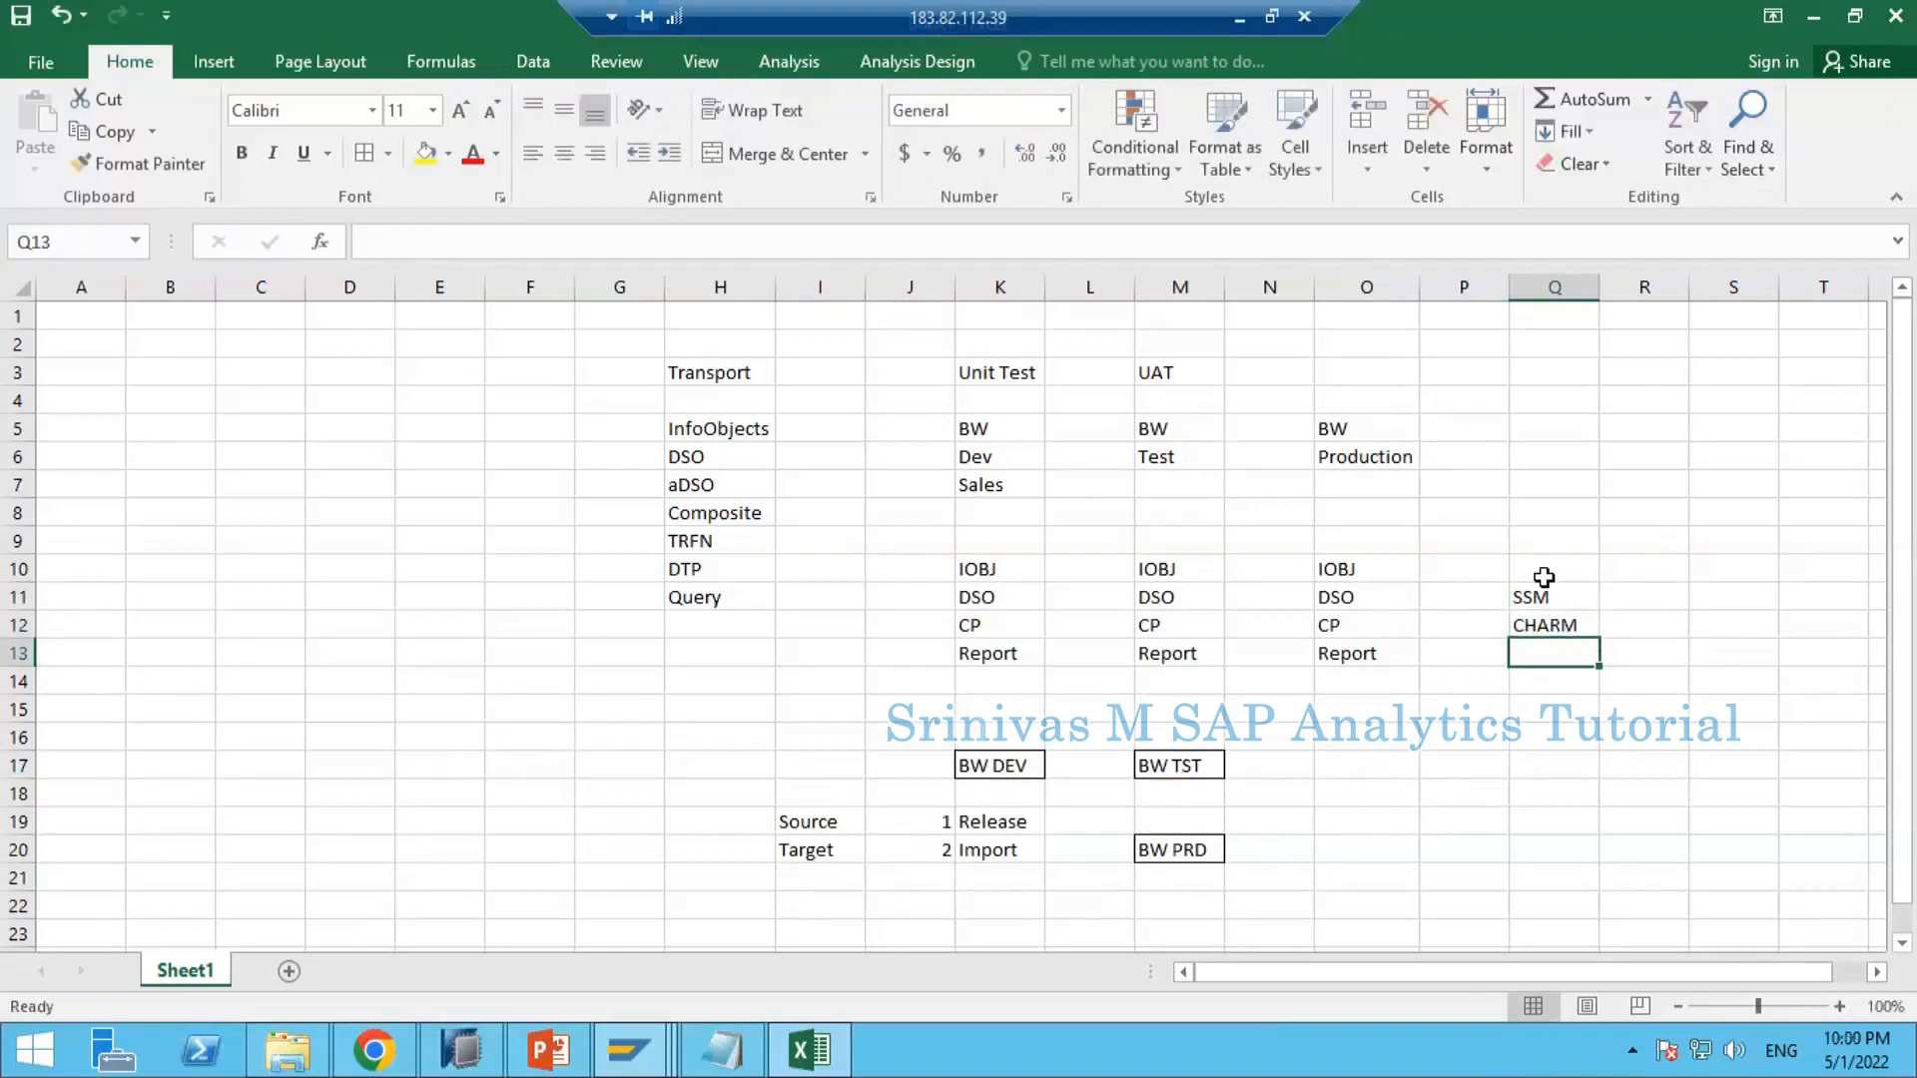
Step: Review the transport tools, the release and import rows and the landscape block, and check SAP's Transport Organizer (Extended View) before returning to Excel
{"action": "left_click_drag", "start_coordinate": [1552, 571], "coordinate": [1550, 624]}
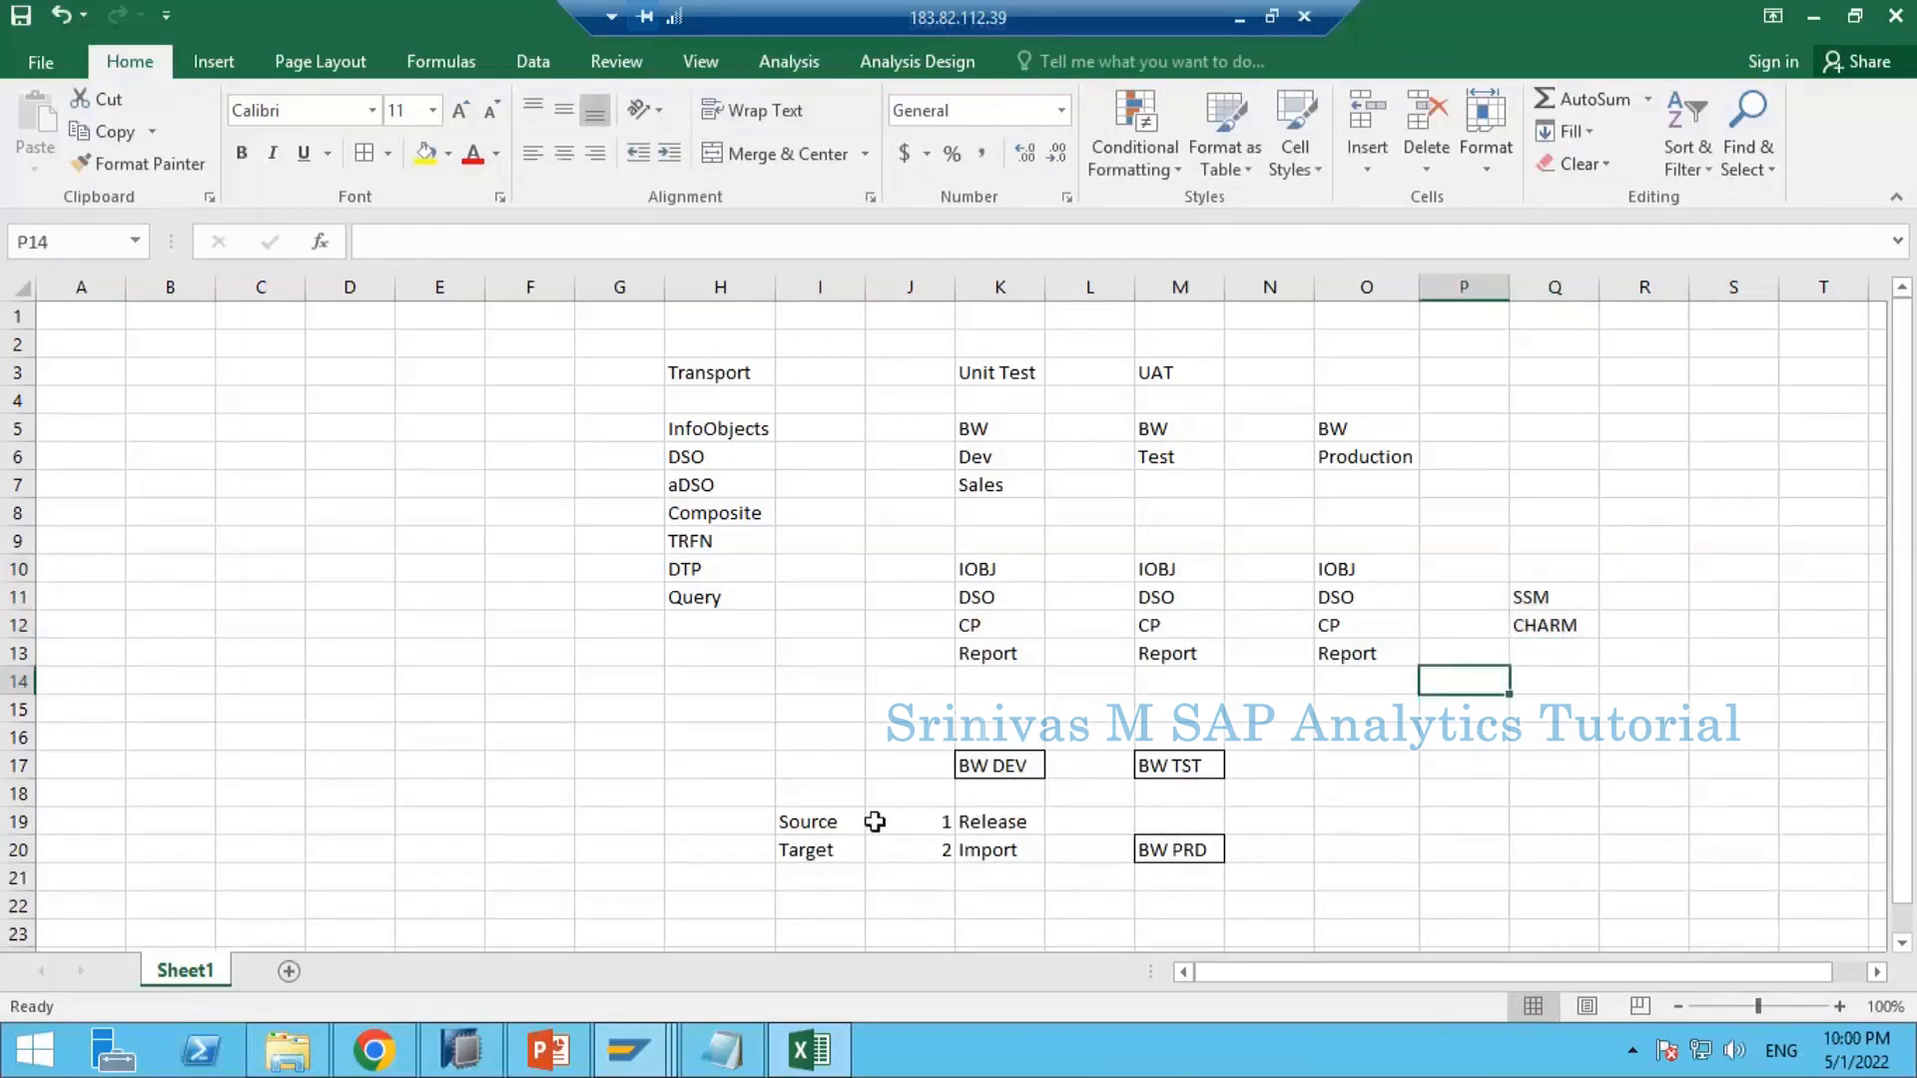
{"action": "left_click_drag", "start_coordinate": [800, 774], "coordinate": [1003, 856]}
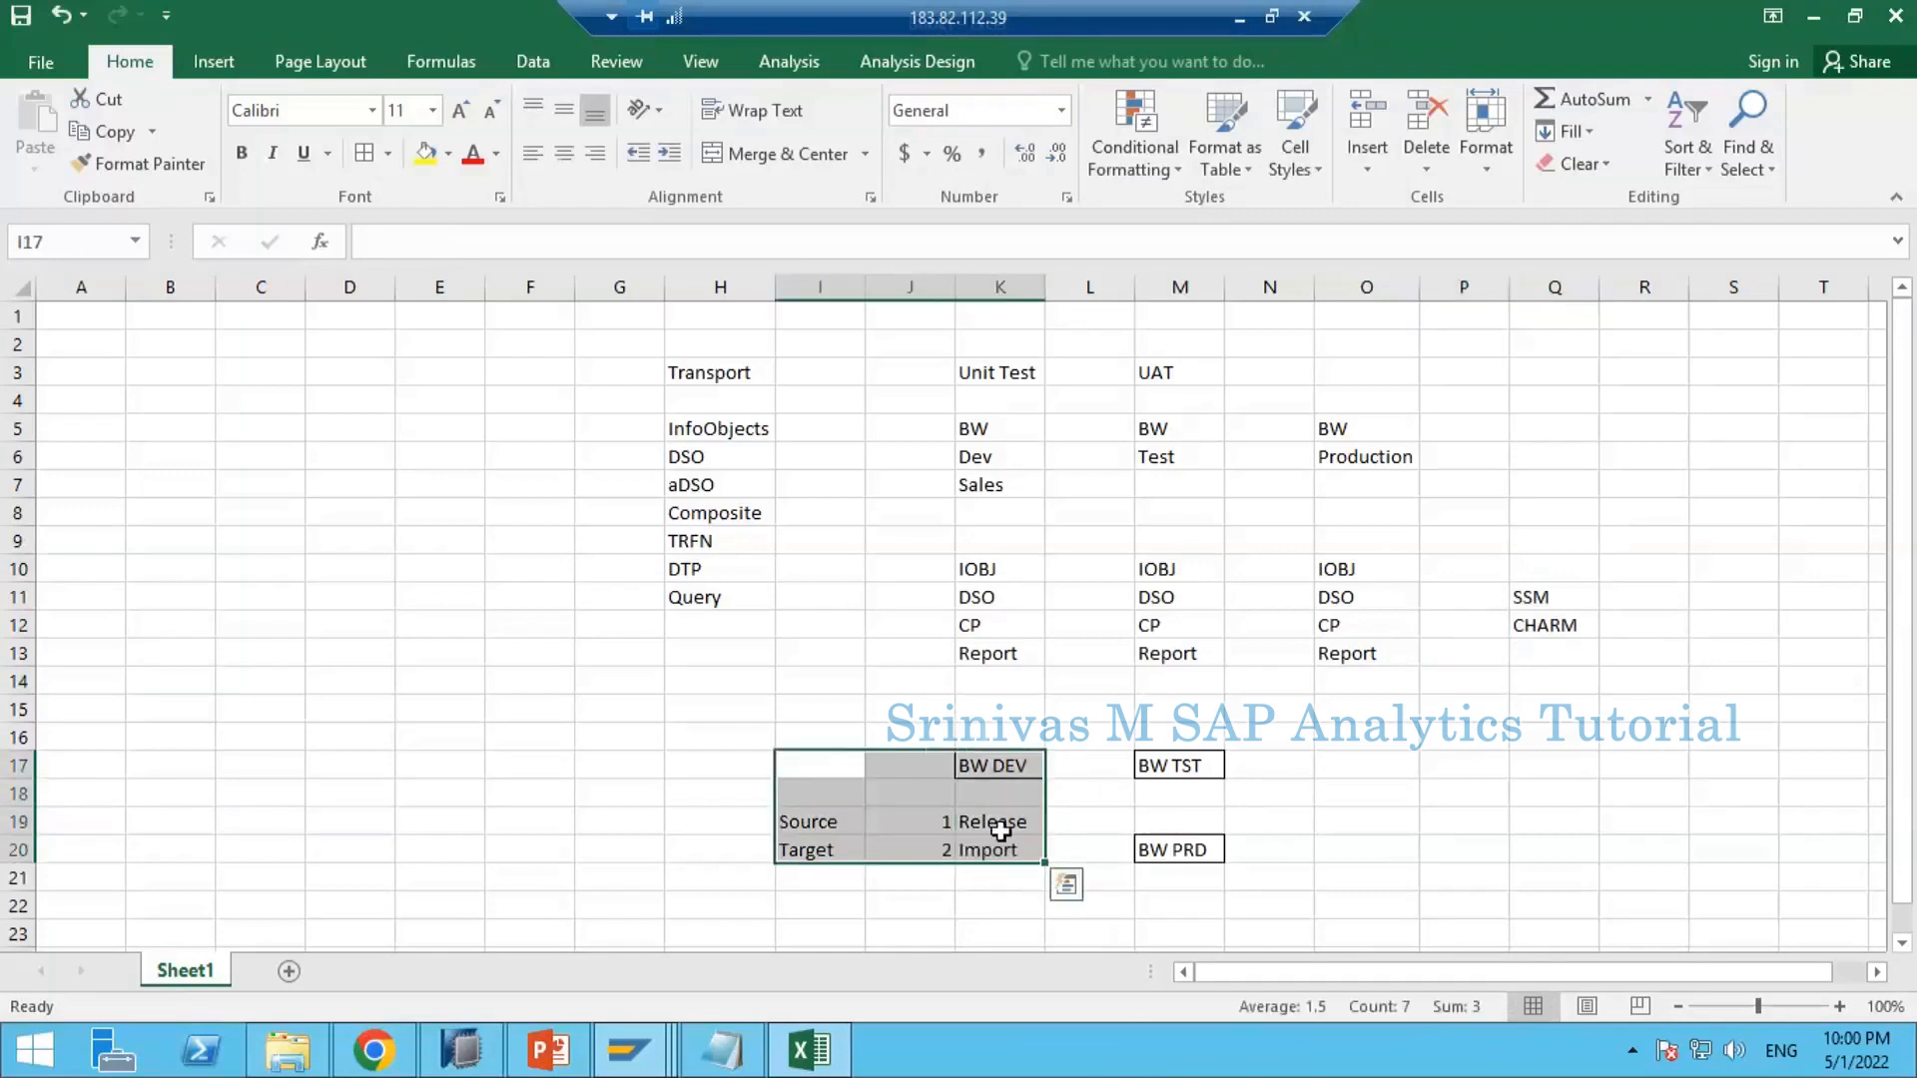
{"action": "left_click", "coordinate": [998, 830]}
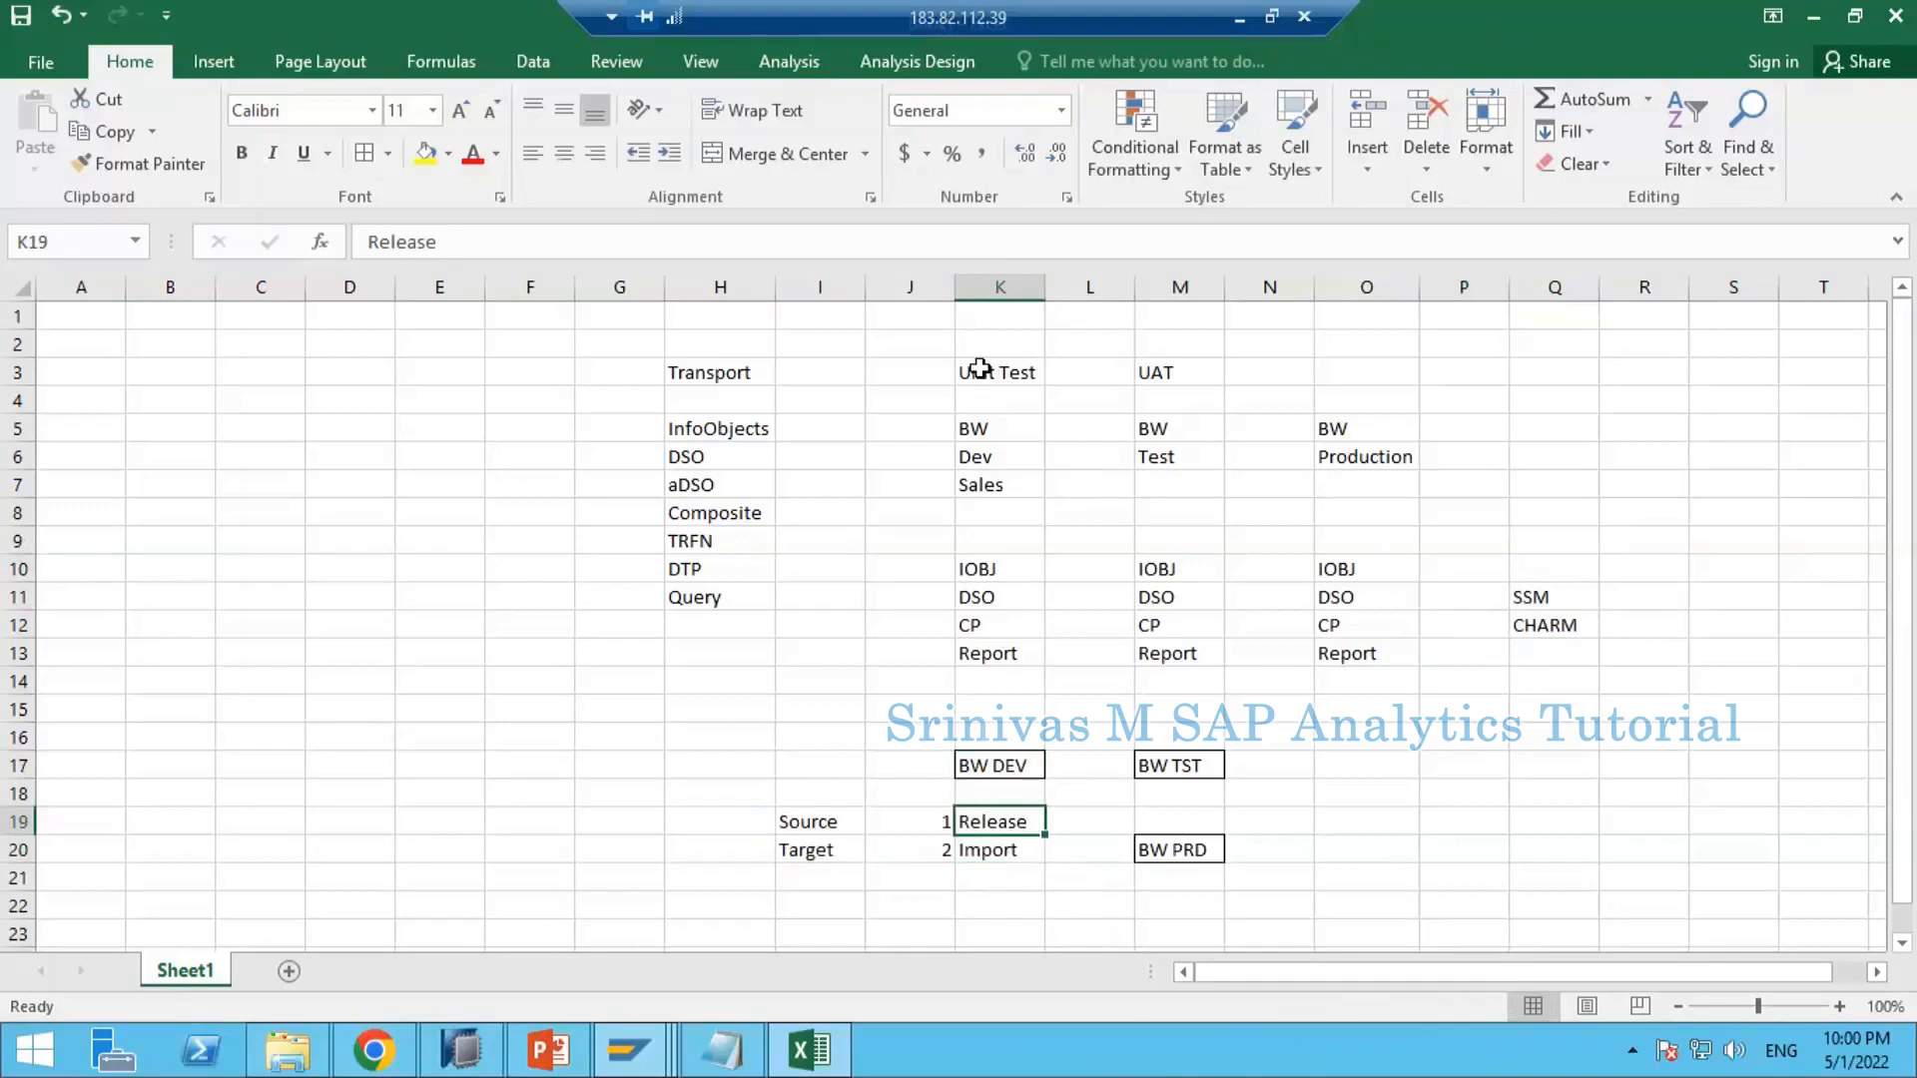
{"action": "left_click_drag", "start_coordinate": [989, 371], "coordinate": [1382, 666]}
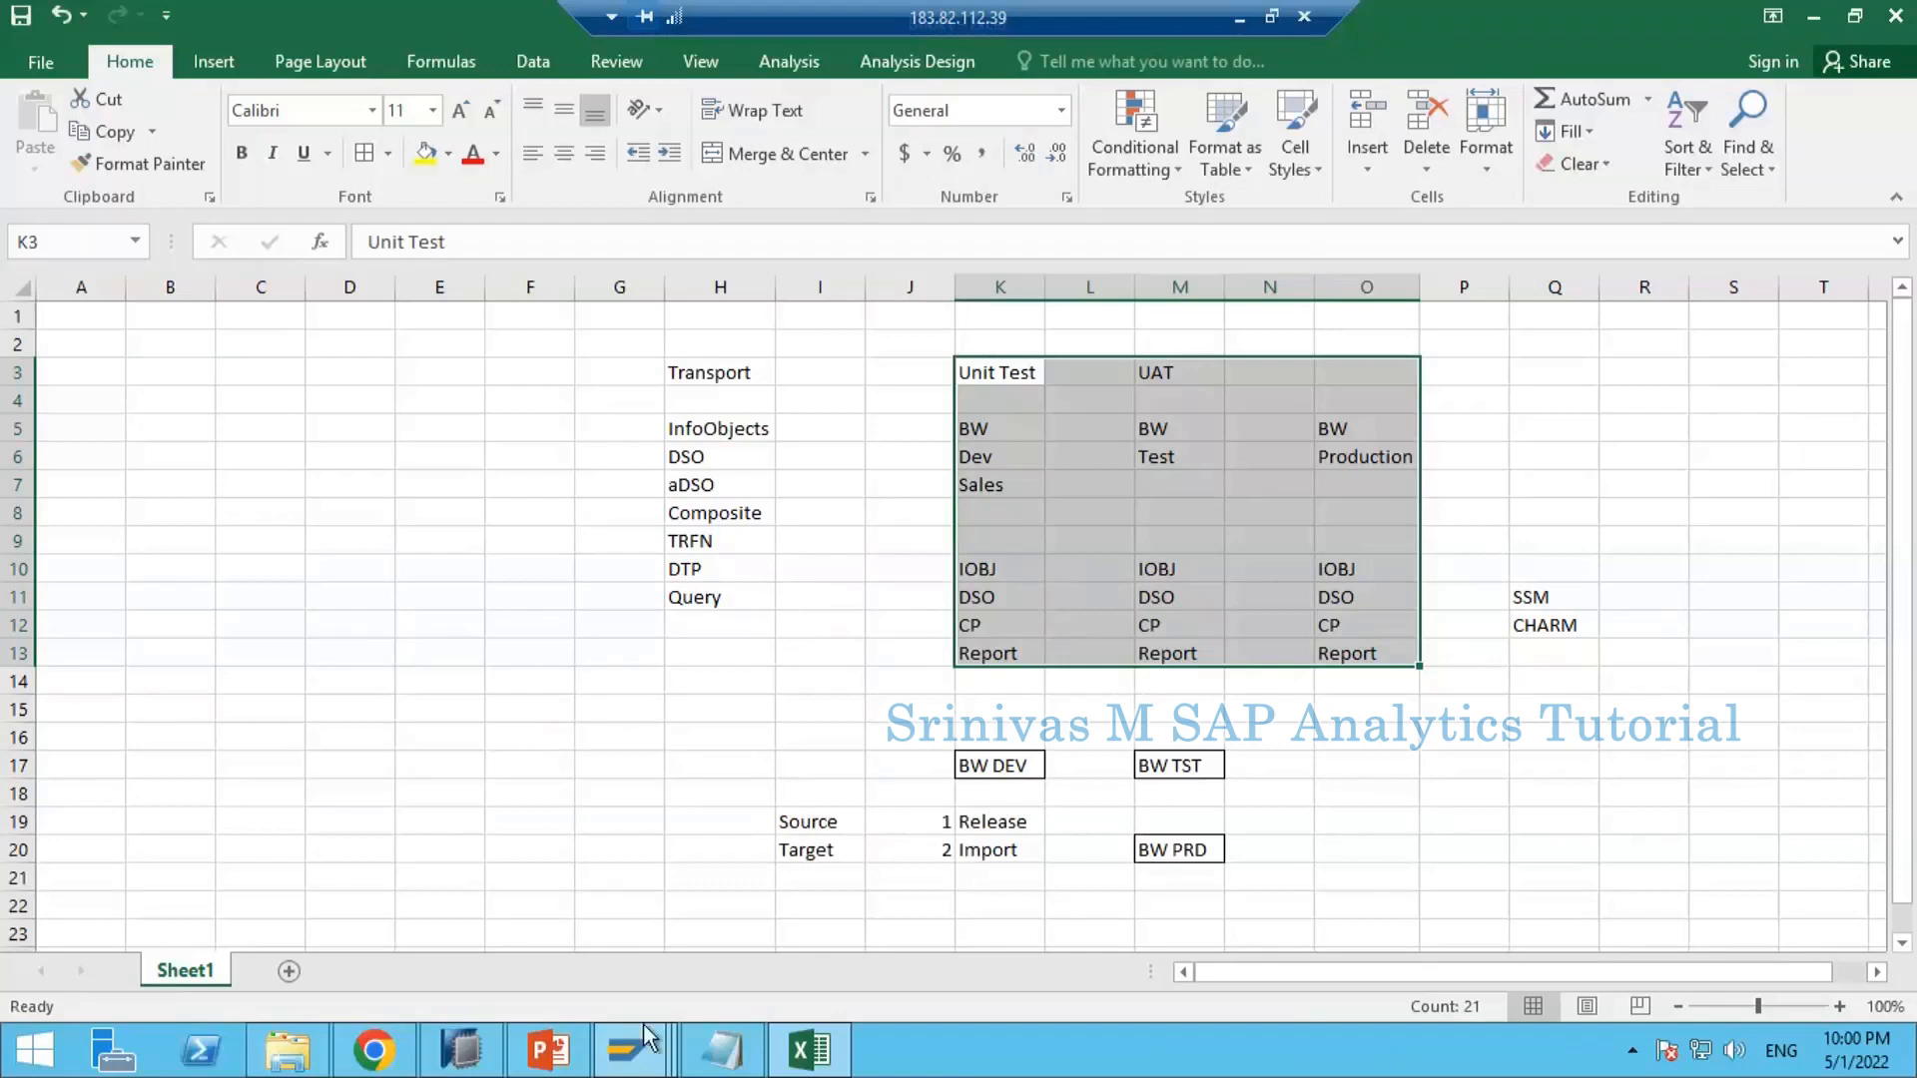
{"action": "left_click", "coordinate": [633, 1066]}
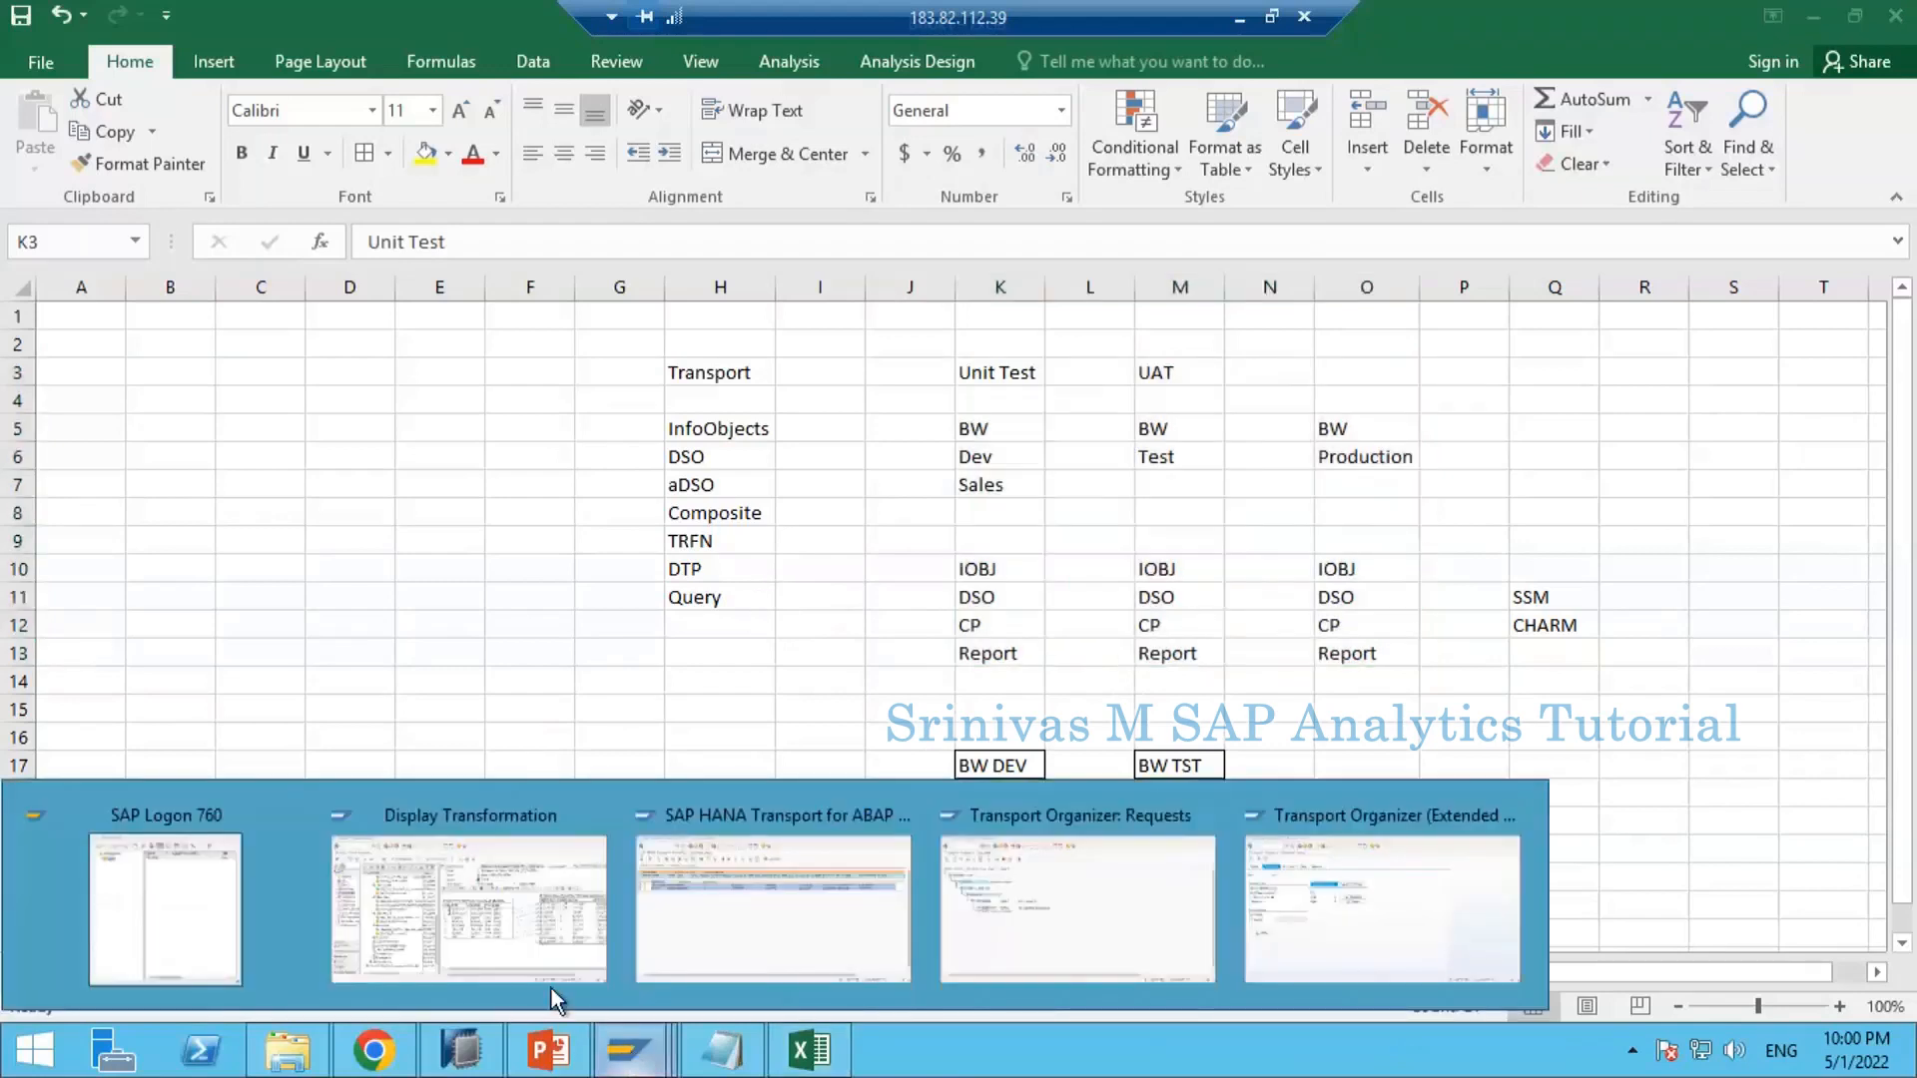
{"action": "left_click", "coordinate": [1355, 908]}
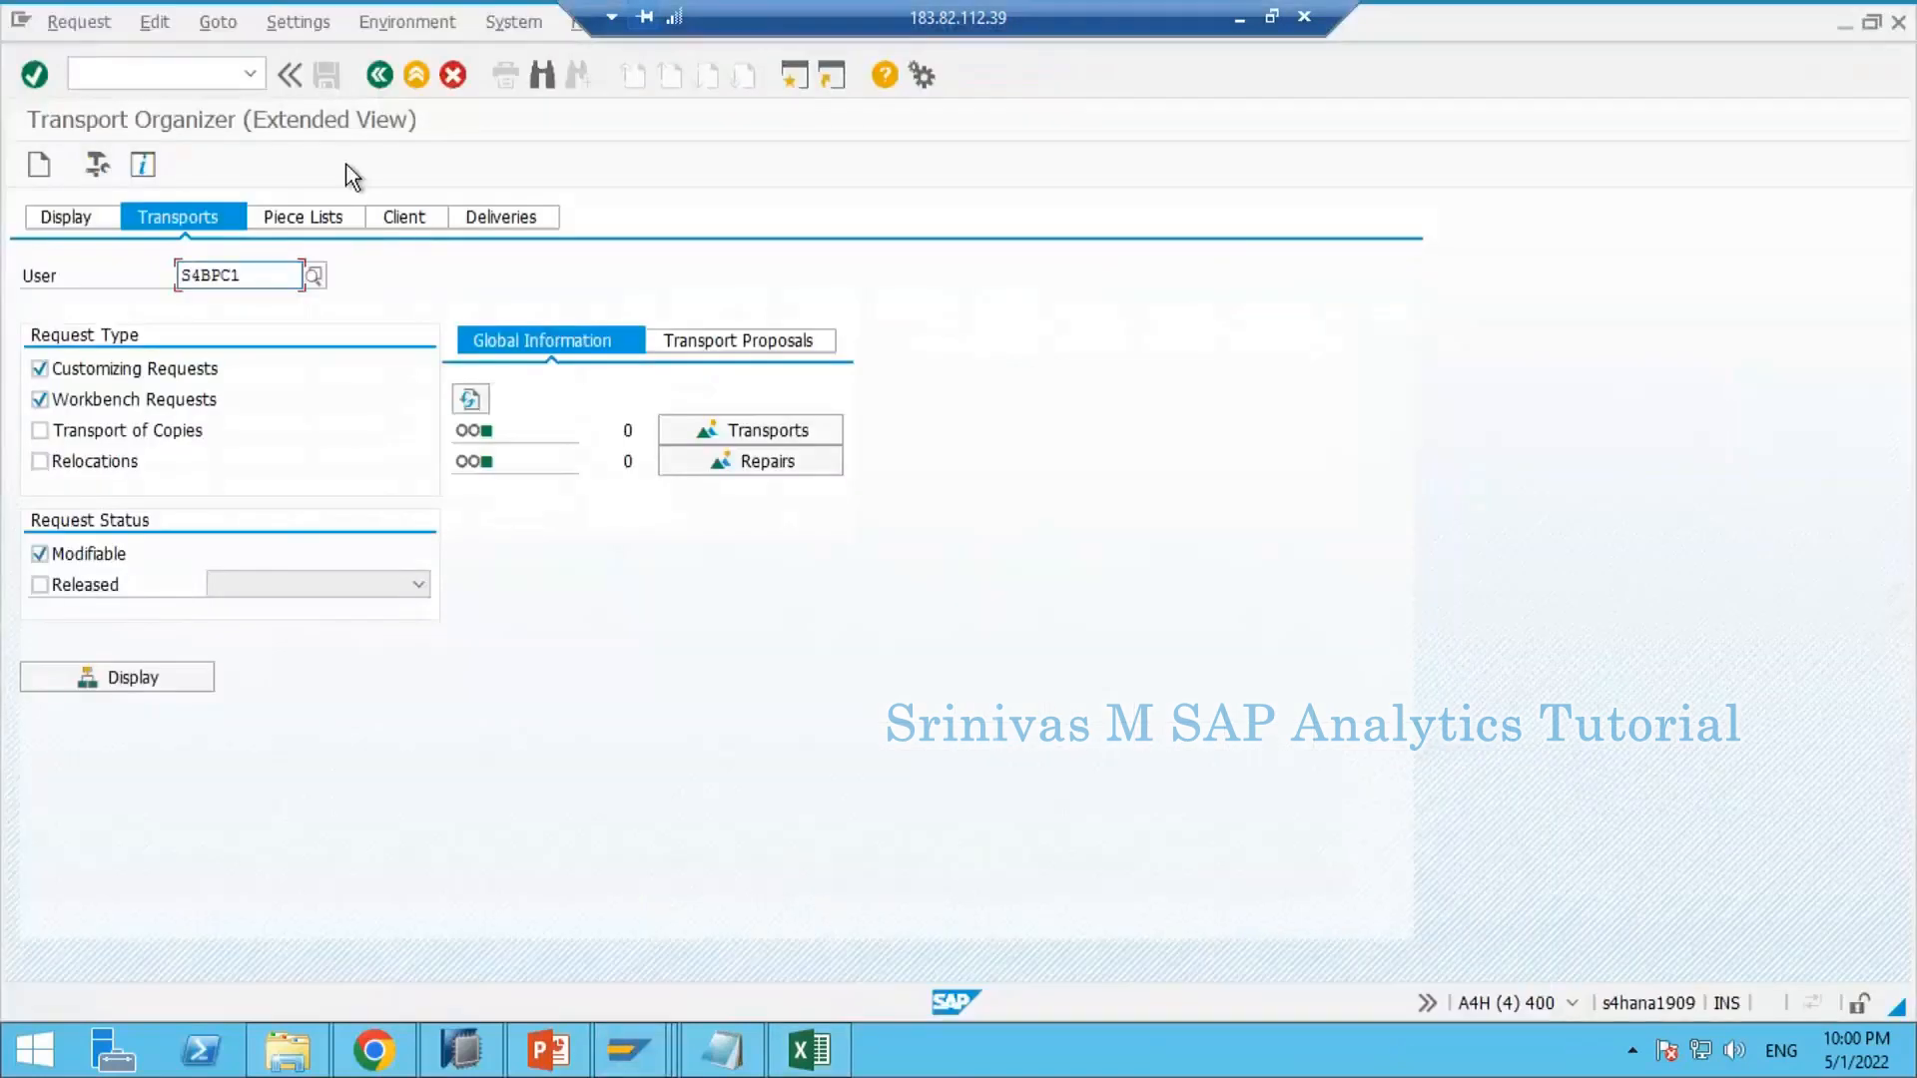
{"action": "left_click", "coordinate": [809, 1050]}
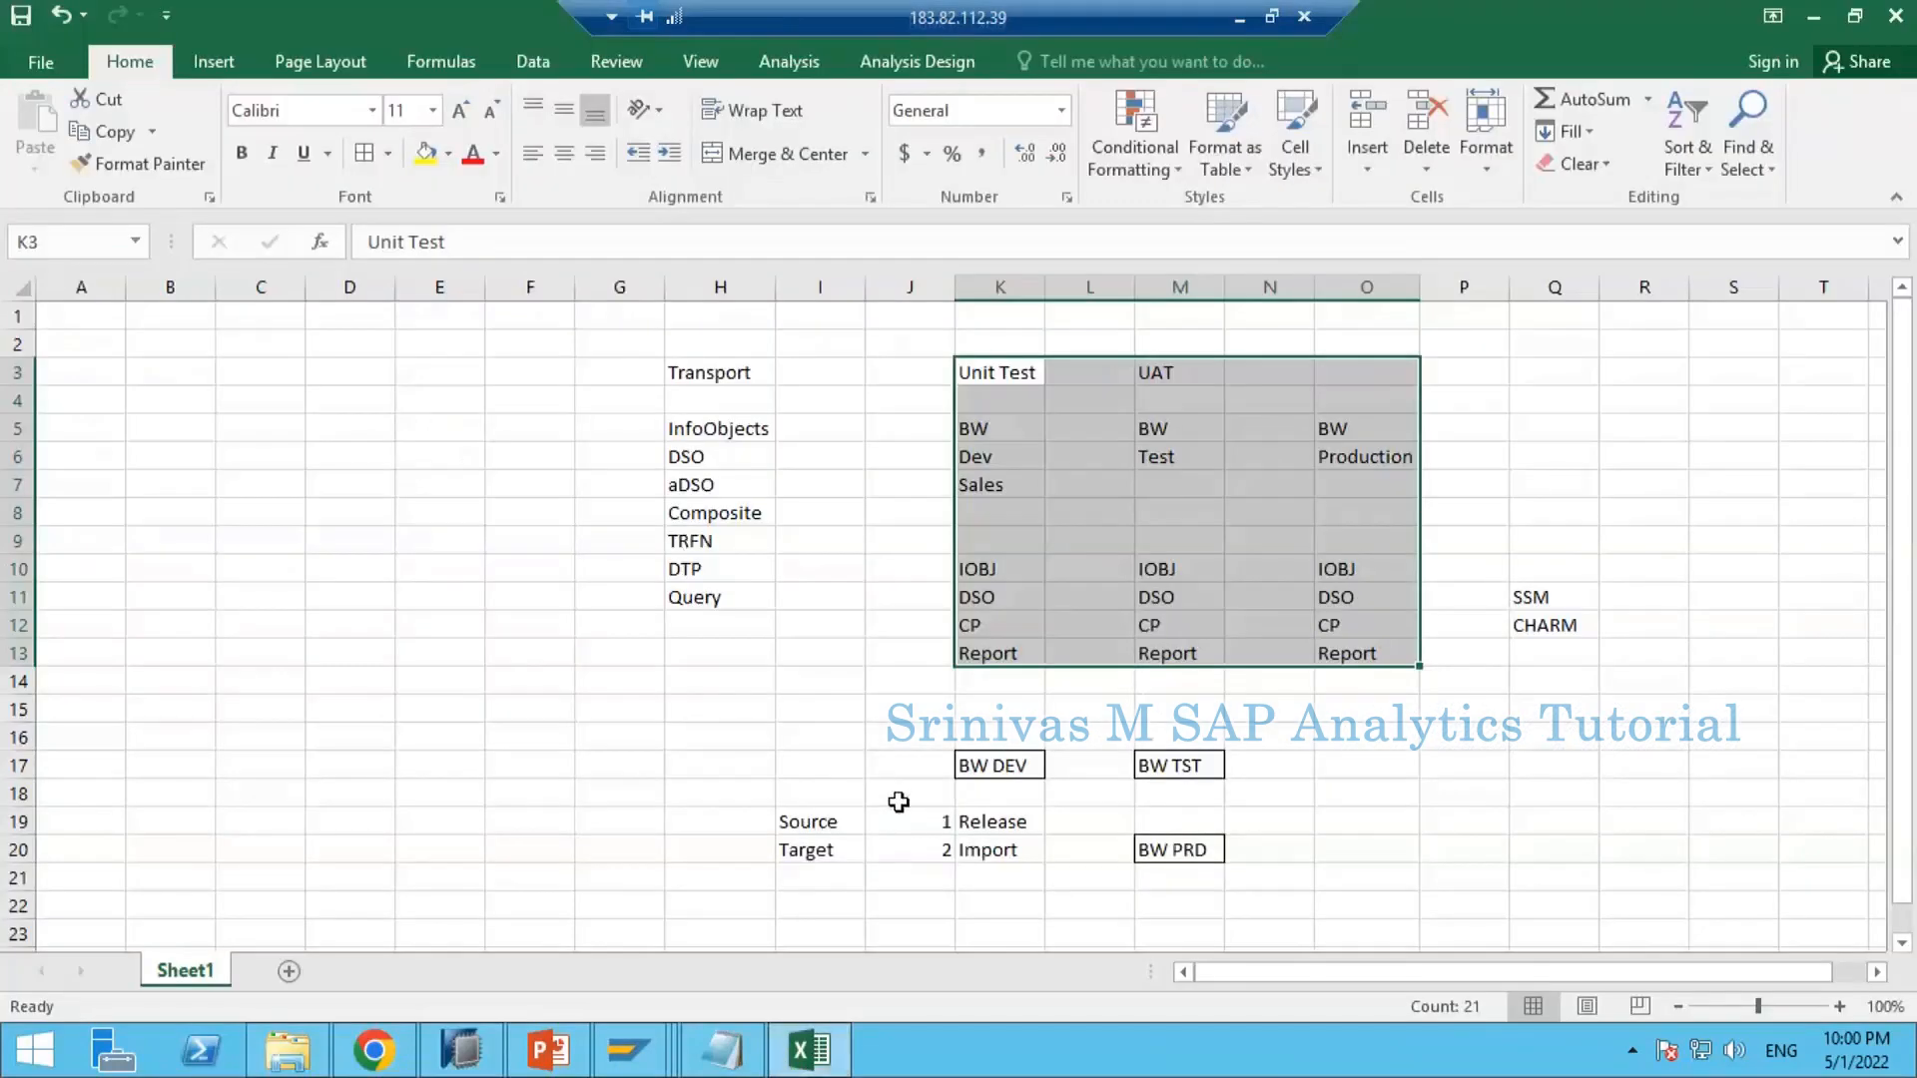
Step: Enter 1 in cell C5 and "Create a Transport Request" in D5, and widen column D to fit the text
{"action": "left_click", "coordinate": [284, 435]}
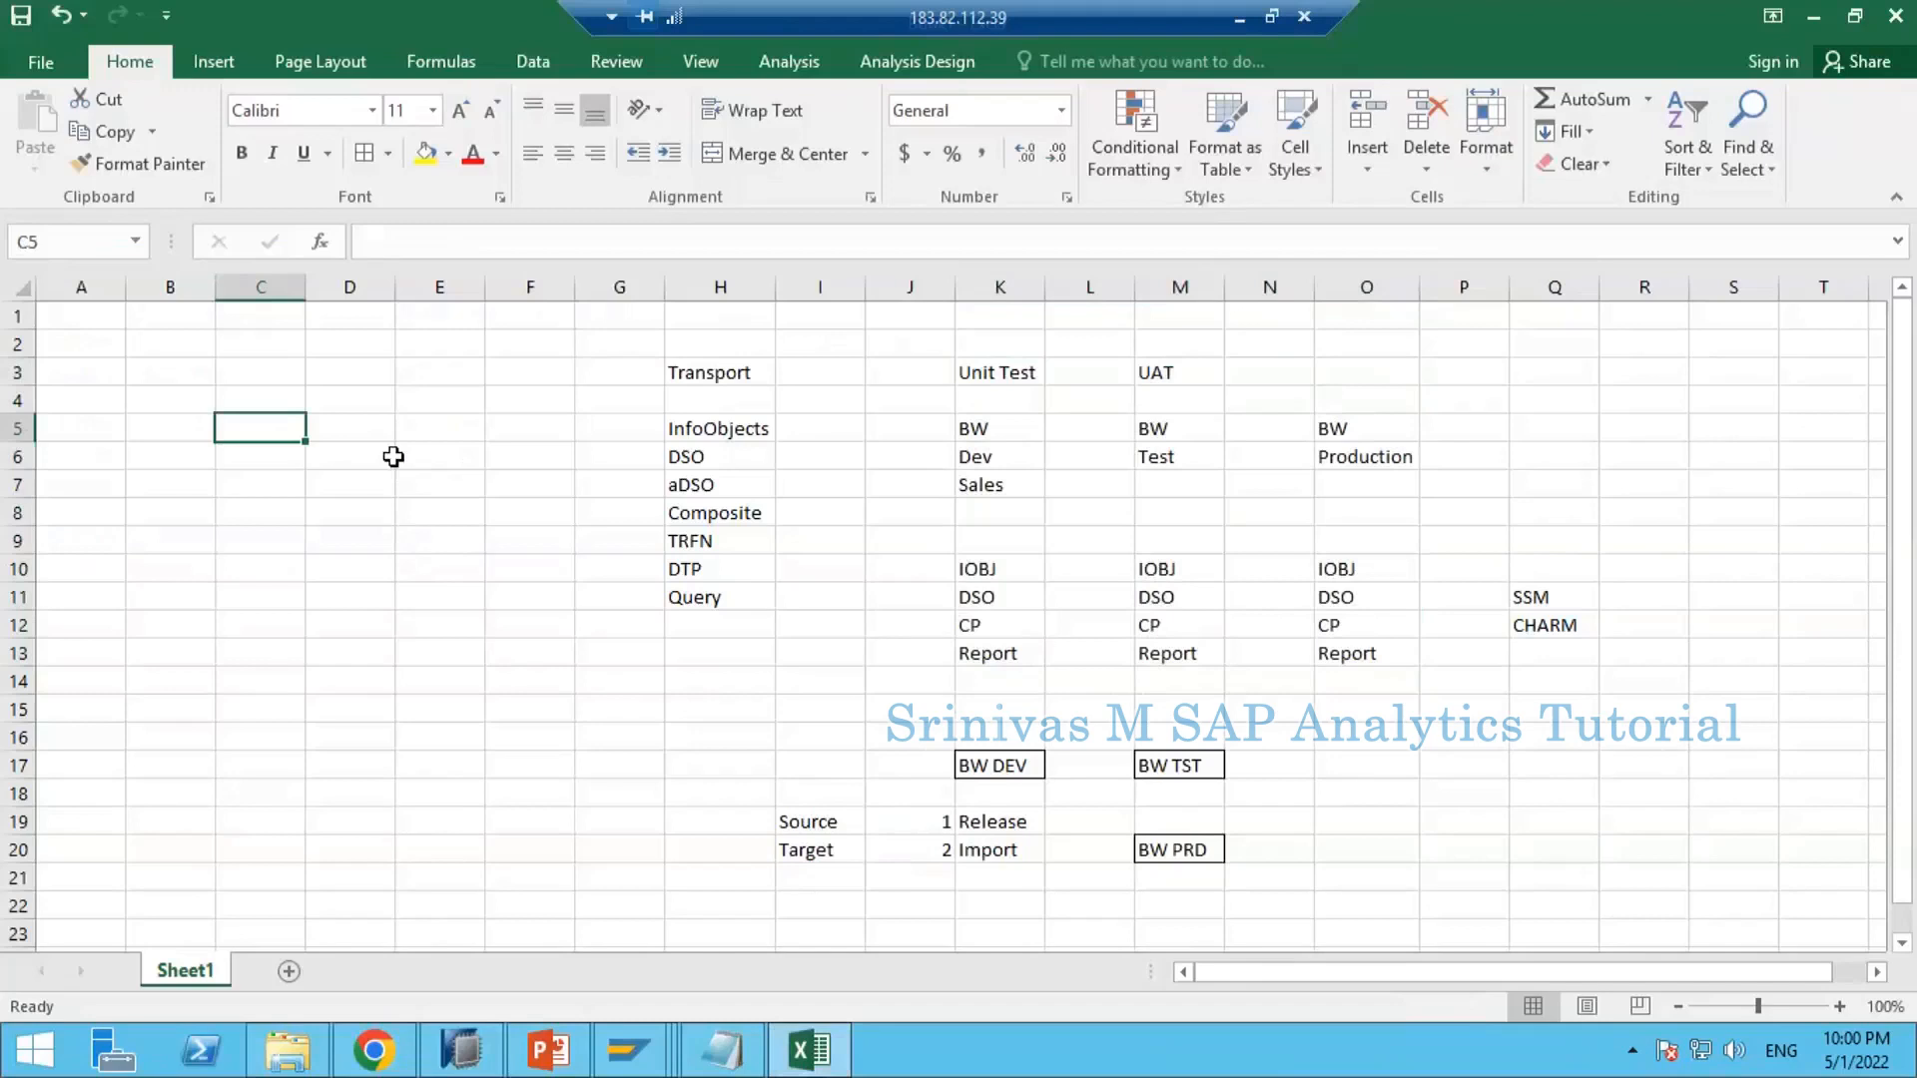
{"action": "type", "text": "1"}
{"action": "key", "text": "Tab"}
{"action": "type", "text": "Creat"}
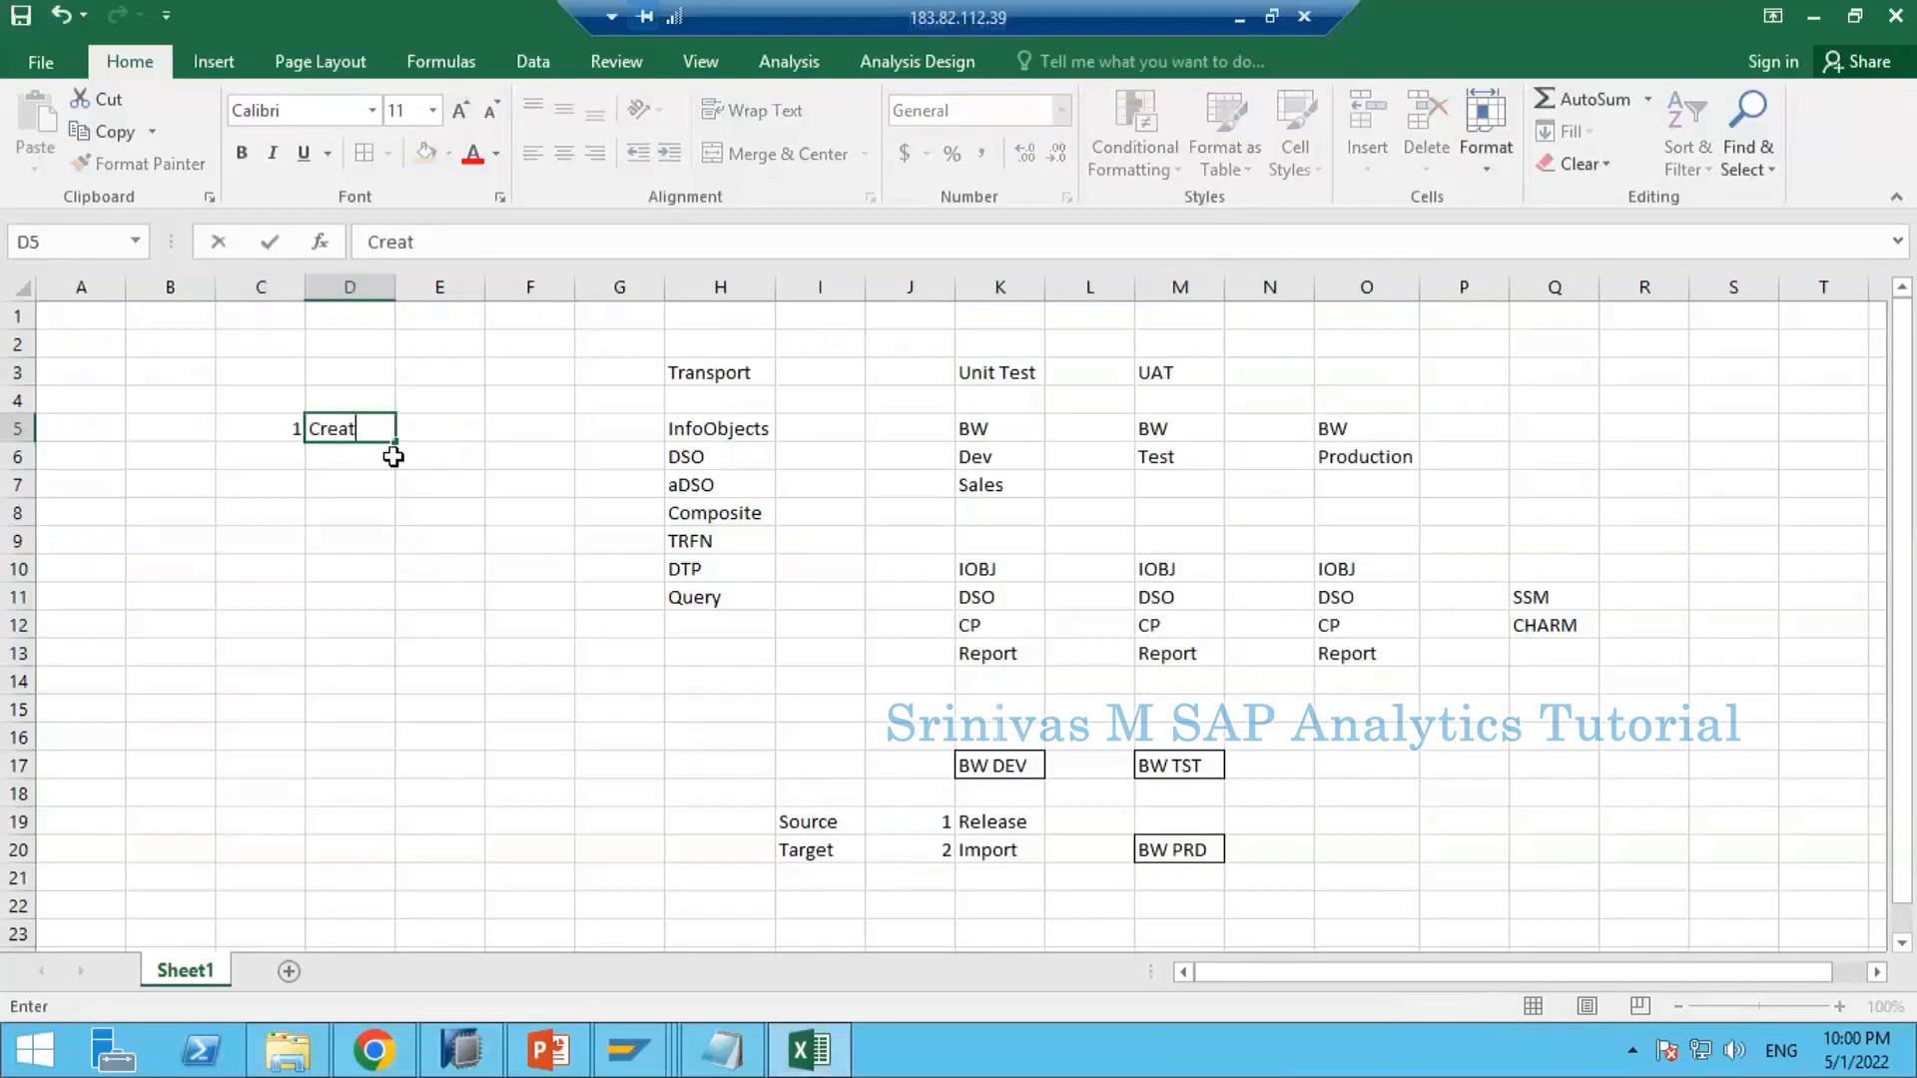
{"action": "type", "text": "e a Transport Request"}
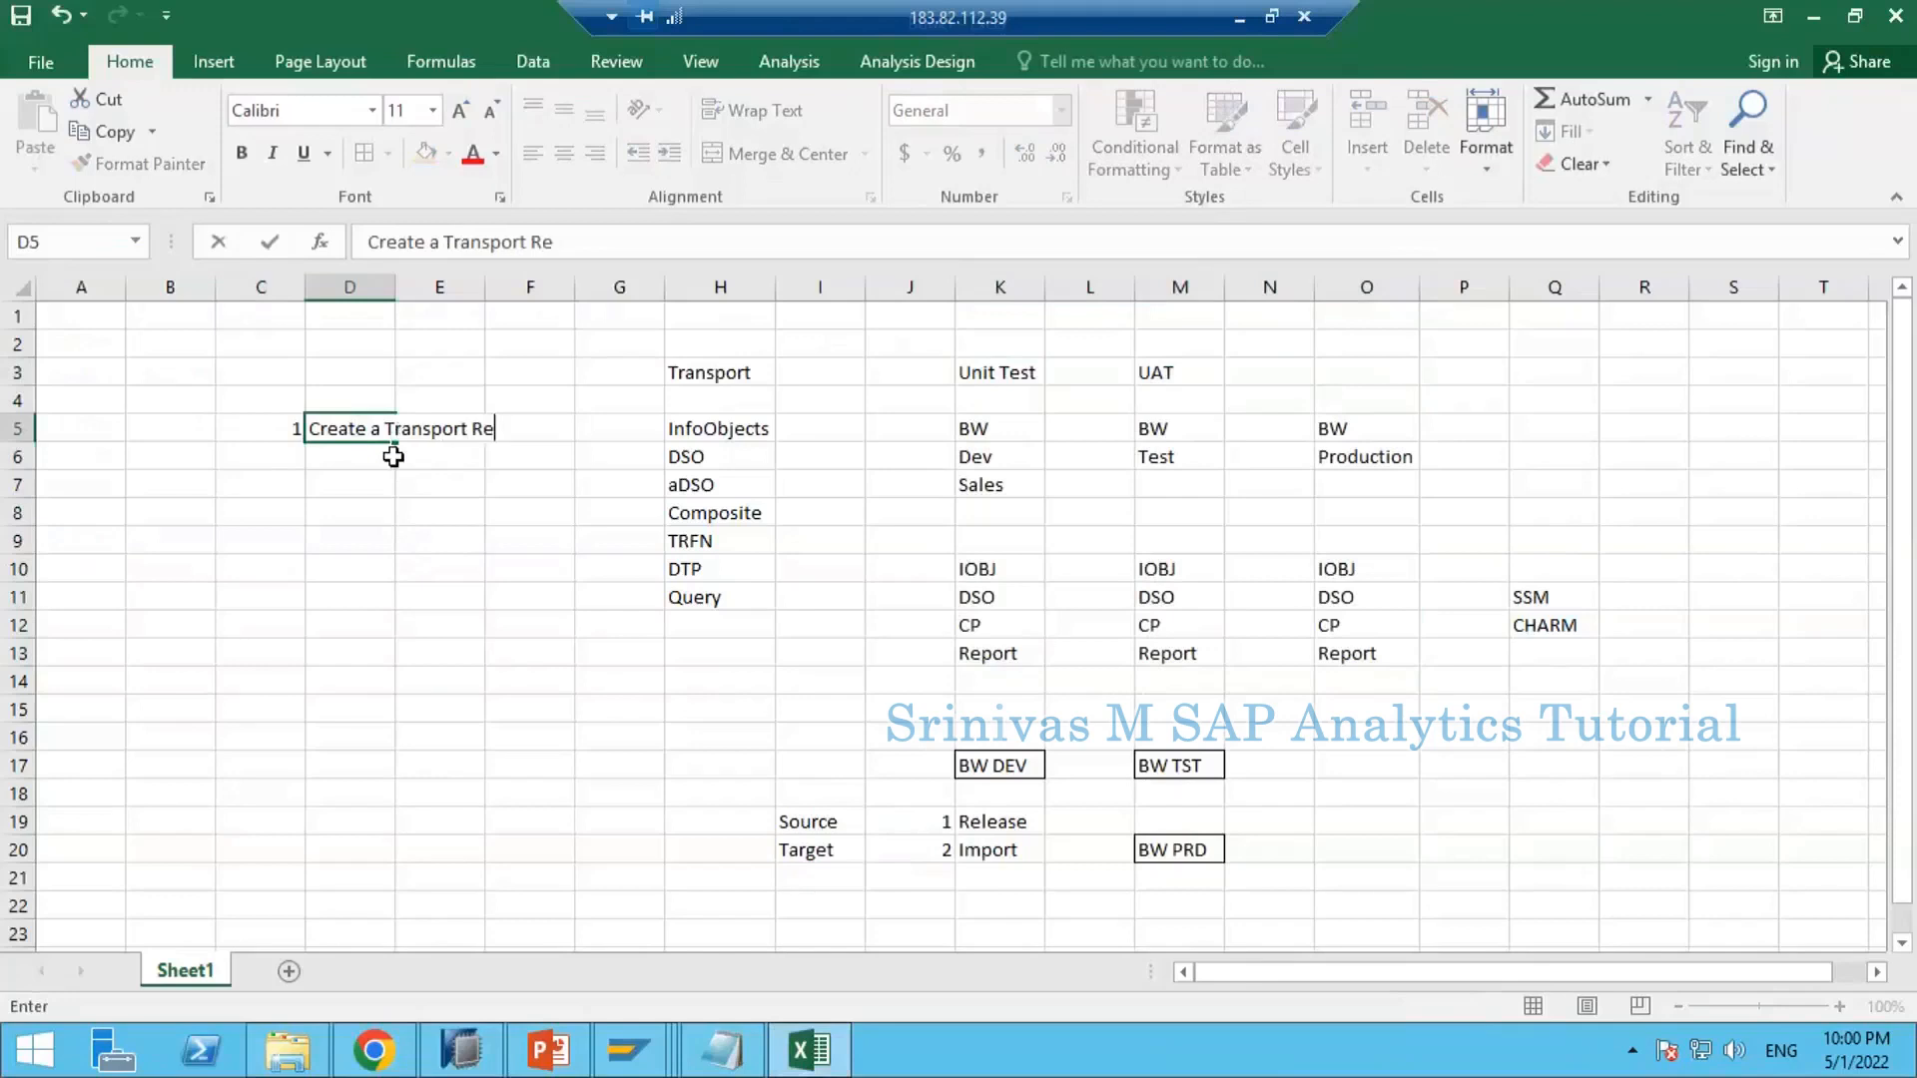
{"action": "key", "text": "Return"}
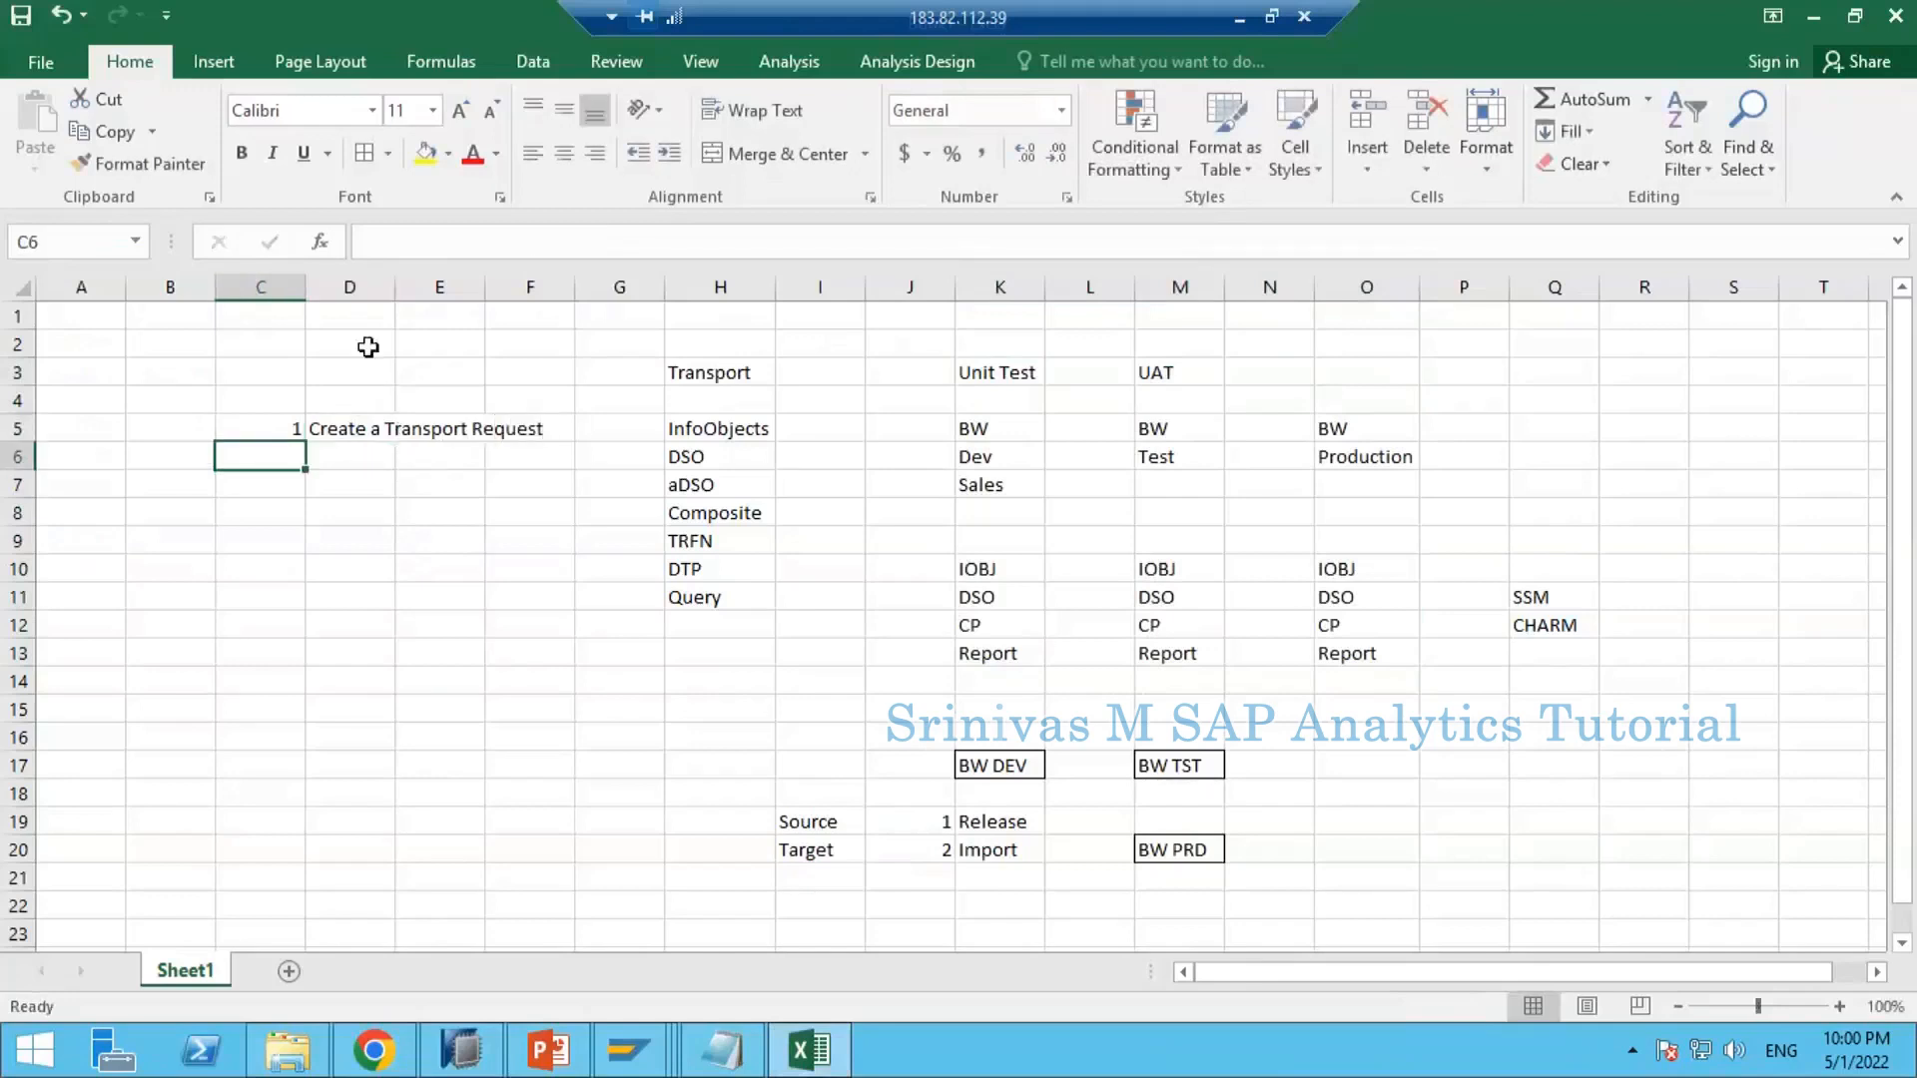
{"action": "double_click", "coordinate": [396, 287]}
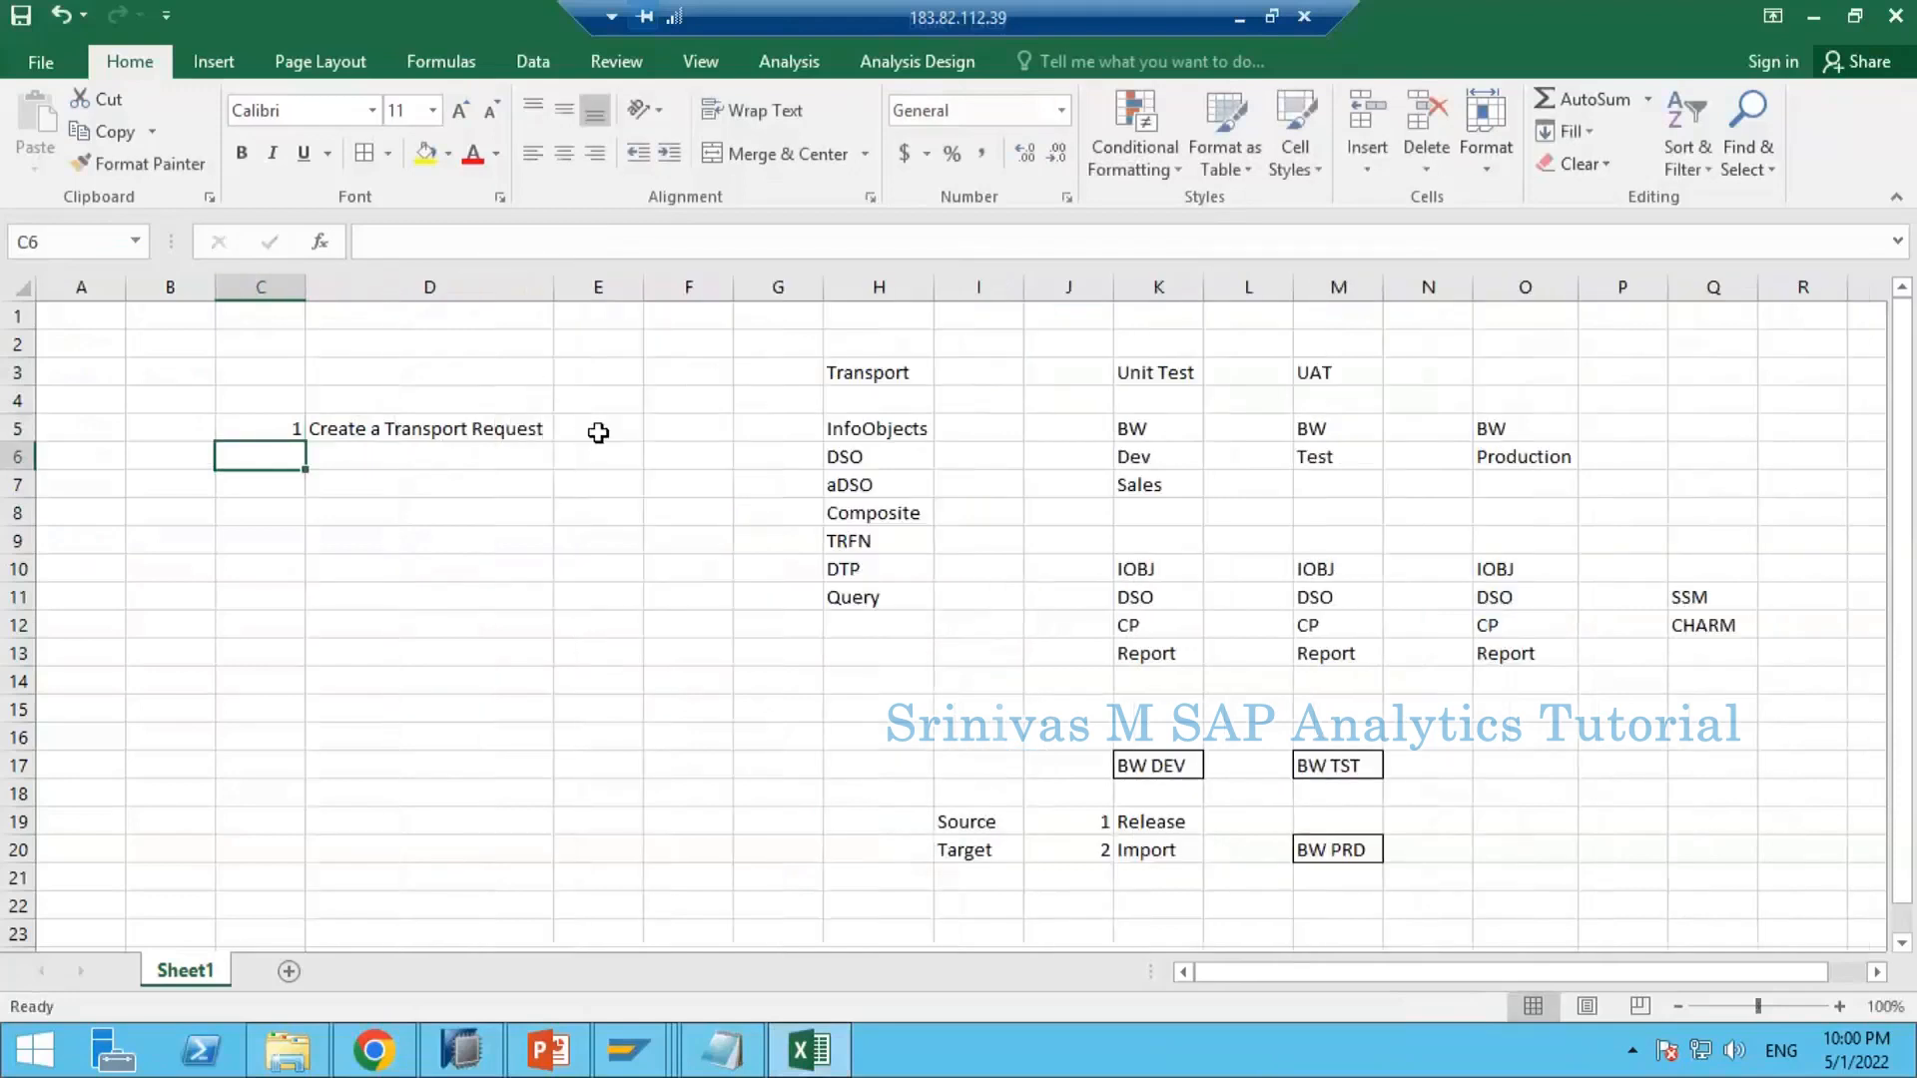
Step: Enter the transaction codes "SE09/SE01" in cell E5, beside the Create a Transport Request entry
{"action": "left_click", "coordinate": [599, 431]}
{"action": "type", "text": "S"}
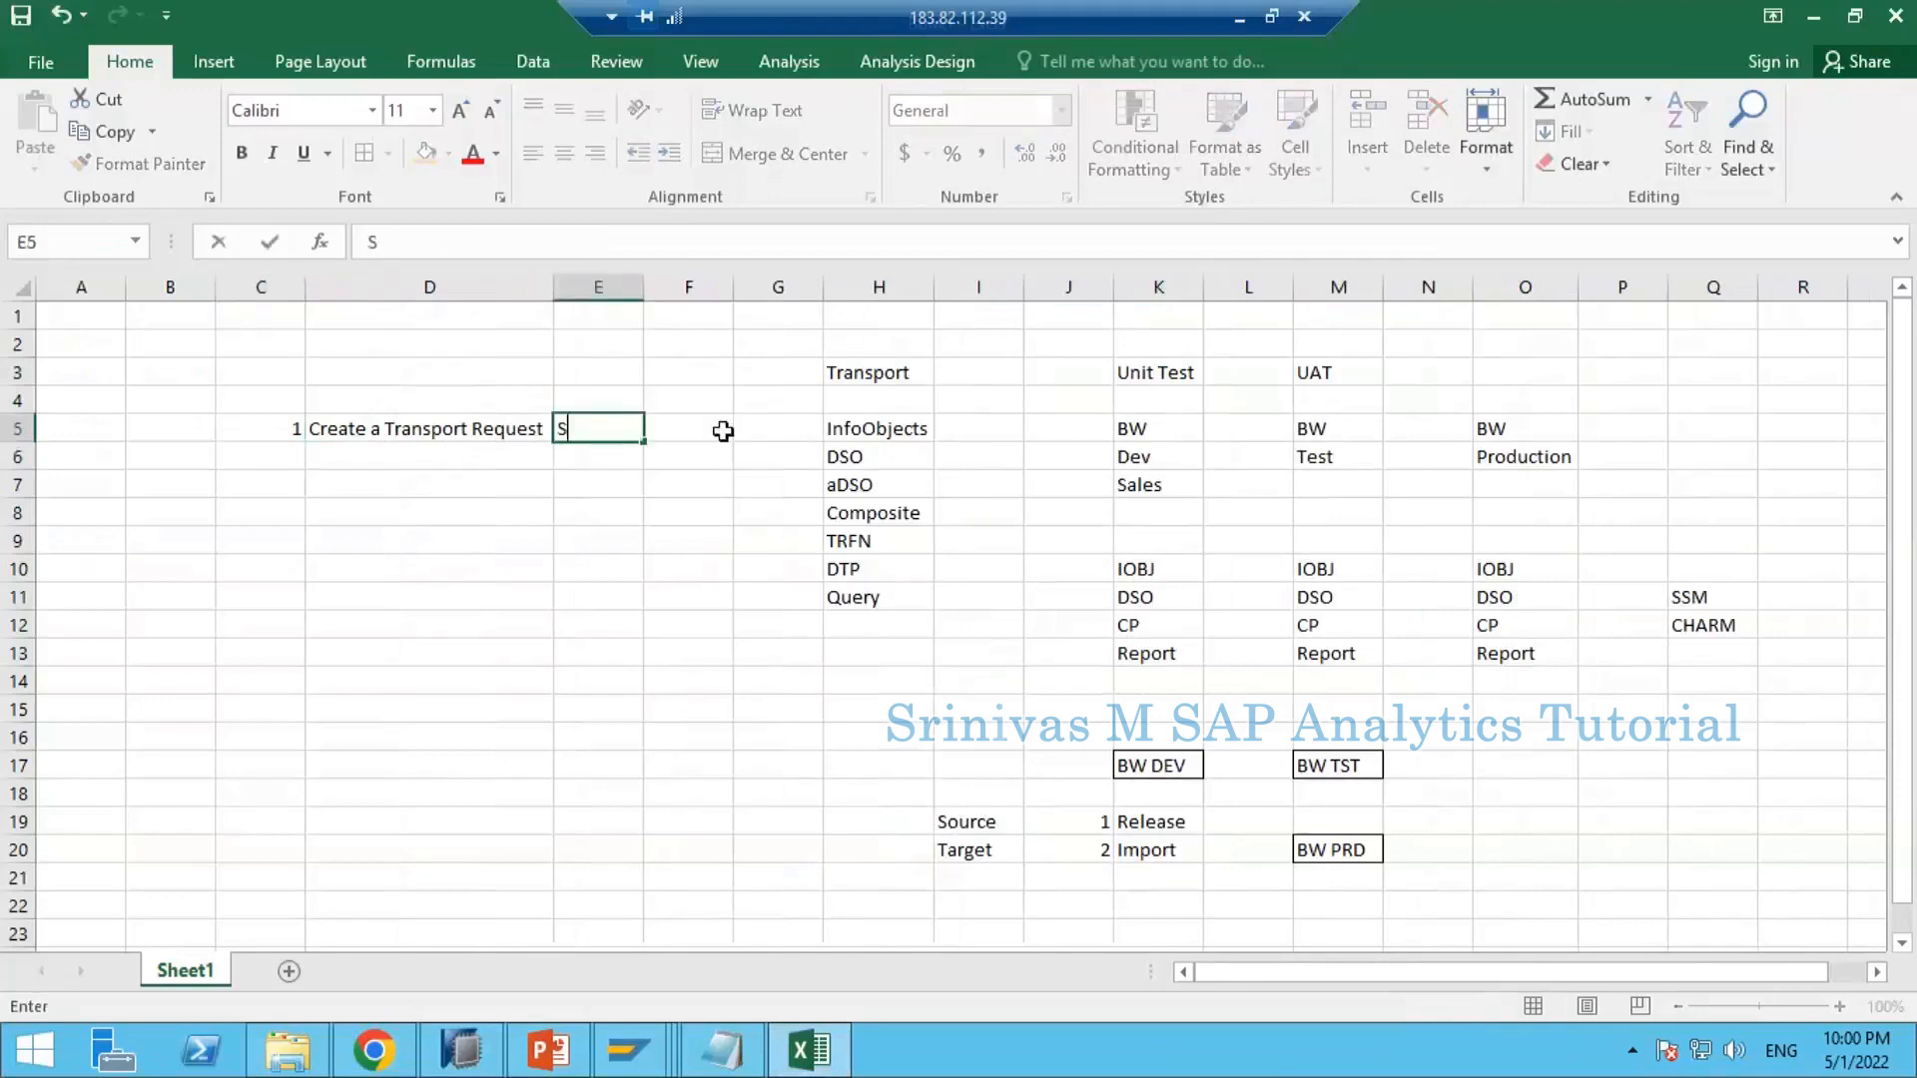
{"action": "type", "text": "E09/SE01"}
{"action": "key", "text": "Return"}
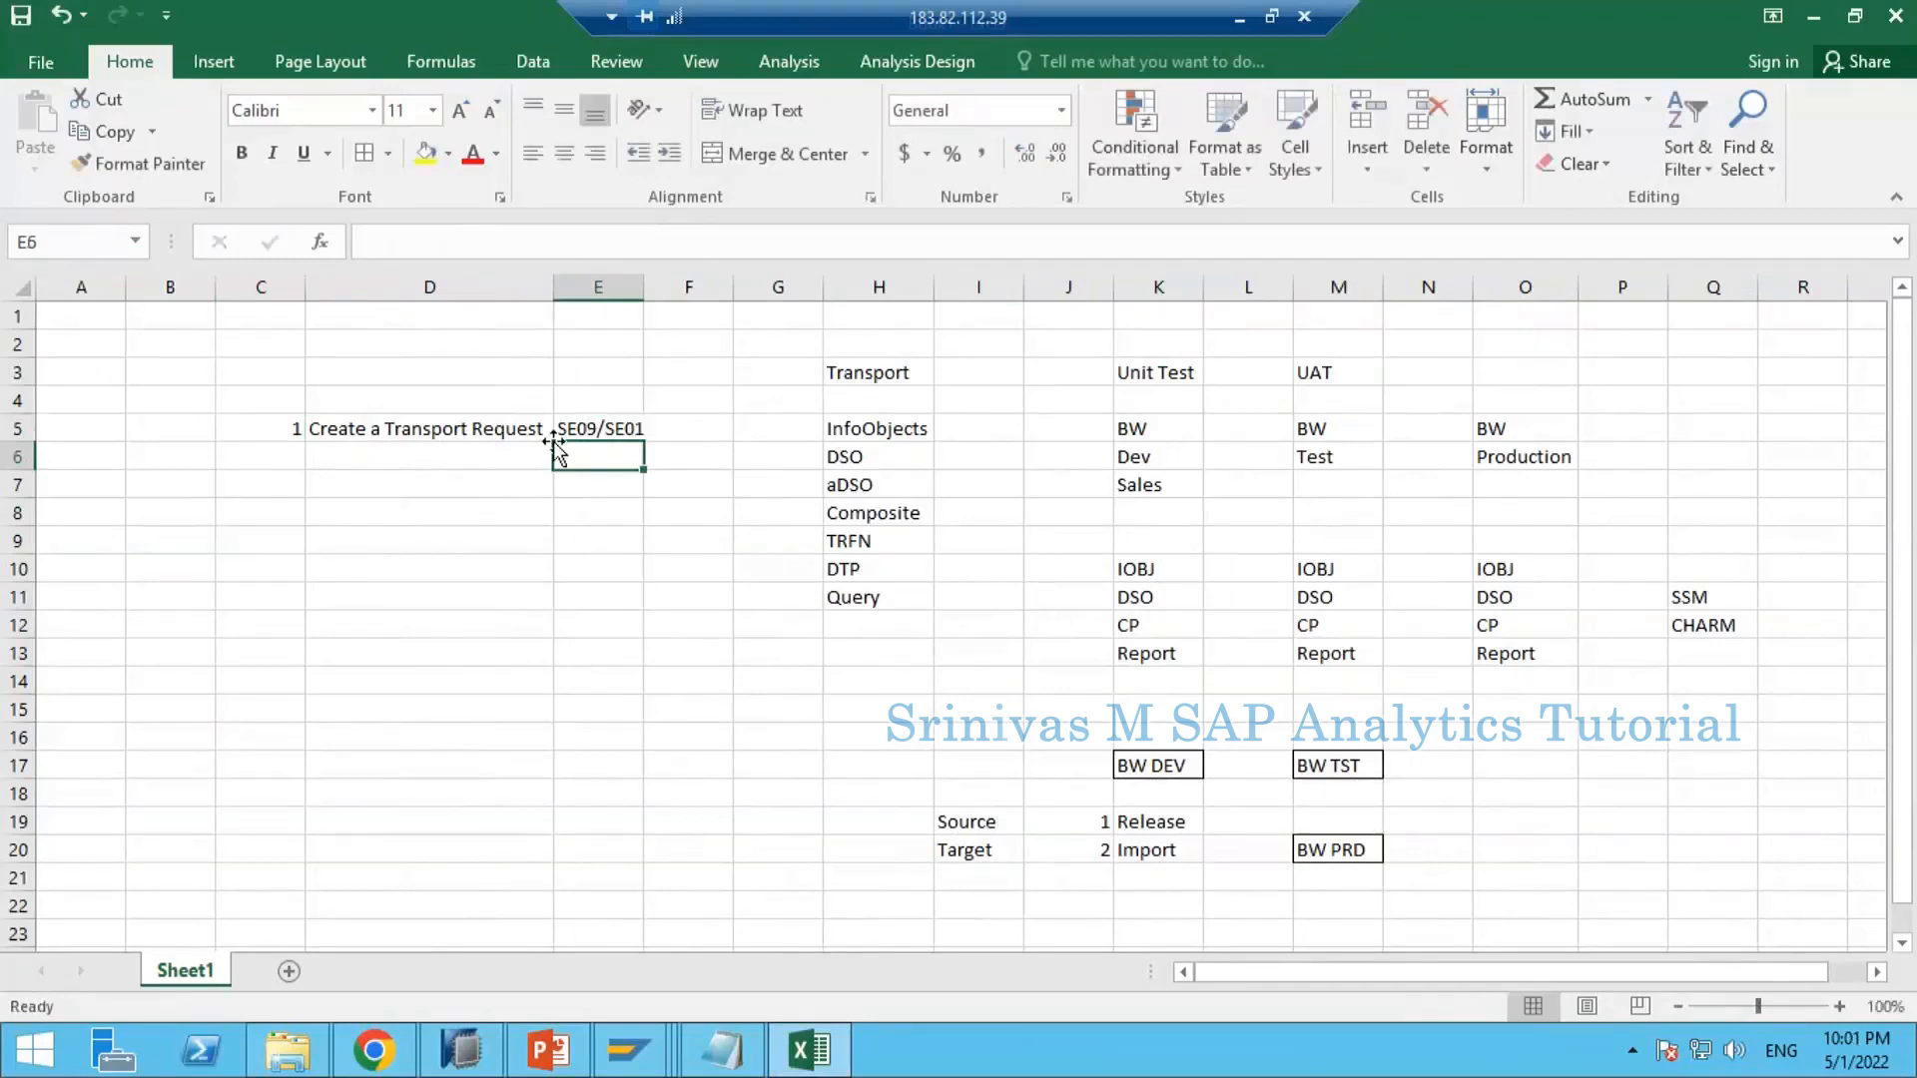
{"action": "left_click", "coordinate": [599, 429]}
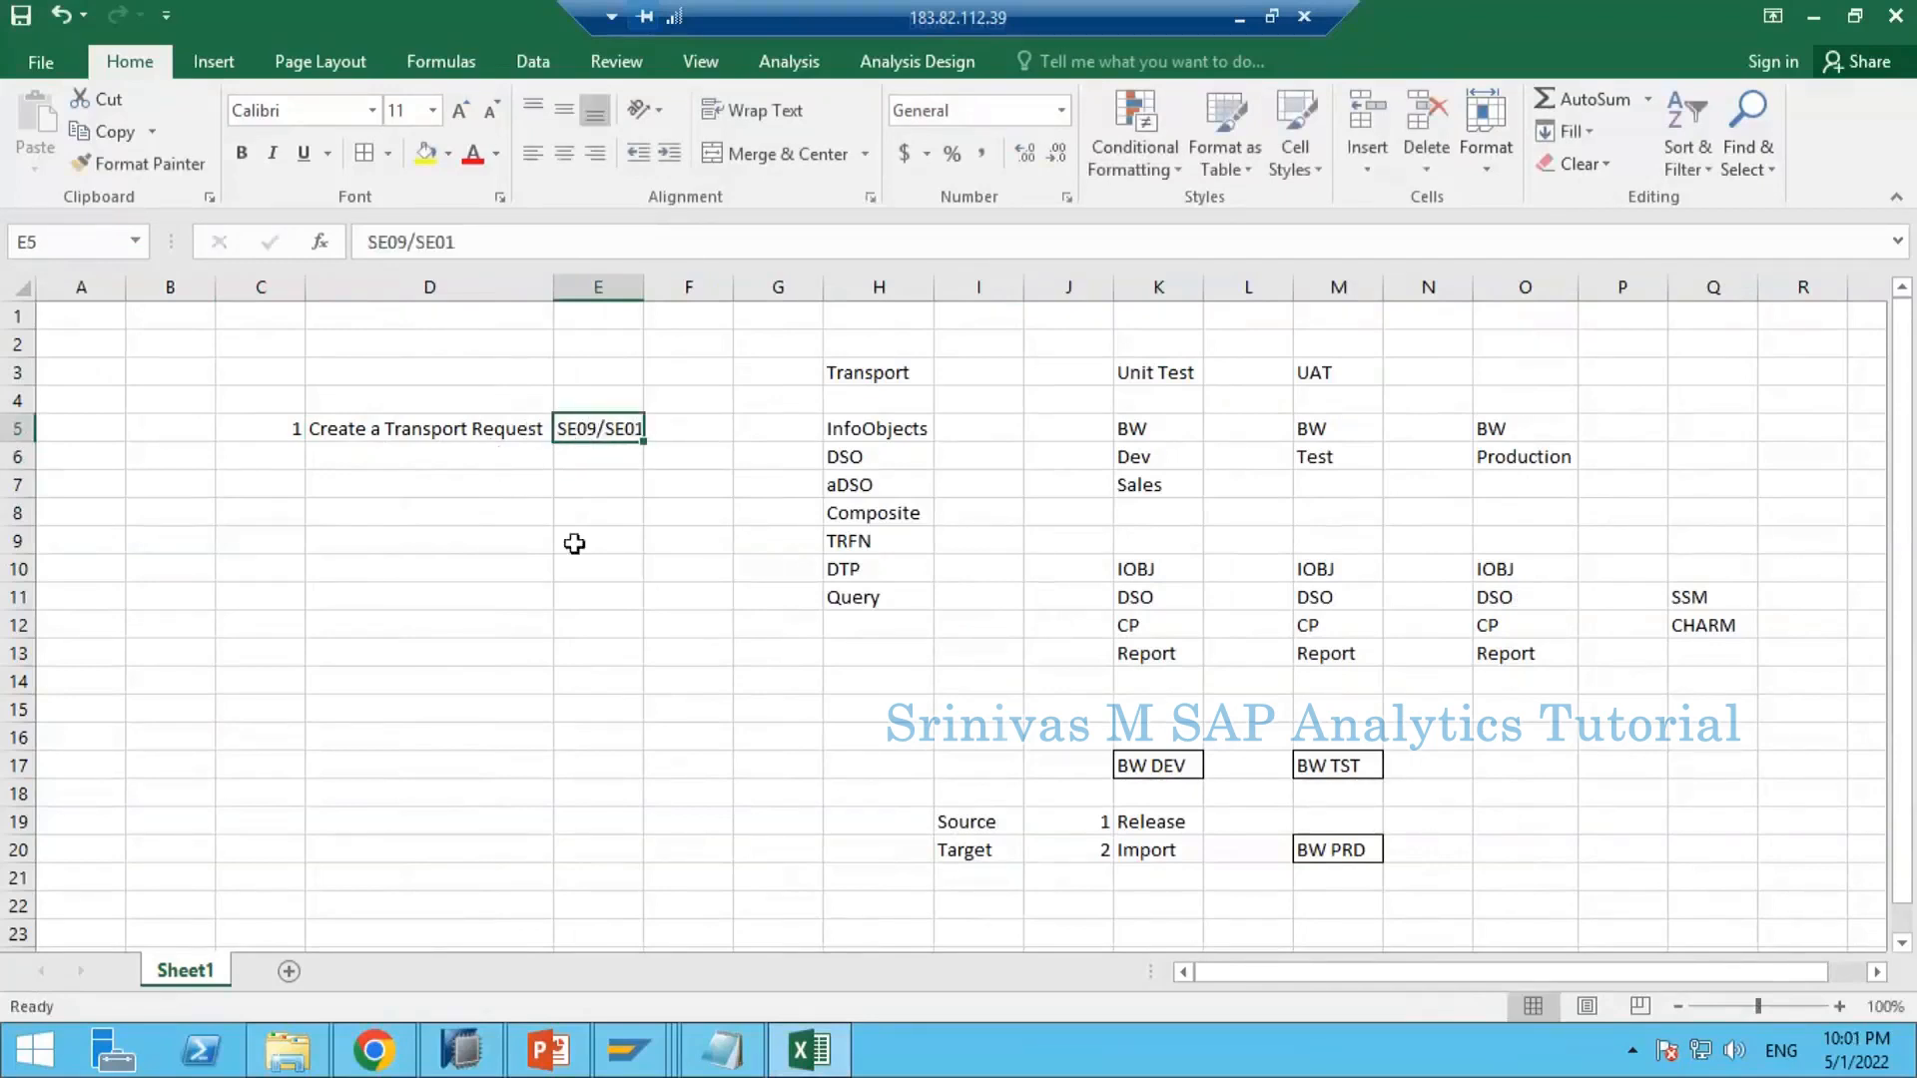
Step: Switch to the SAP Transport Organizer: Requests session and open the Transport Organizer start screen with transaction SE09
{"action": "mouse_move", "coordinate": [629, 1050]}
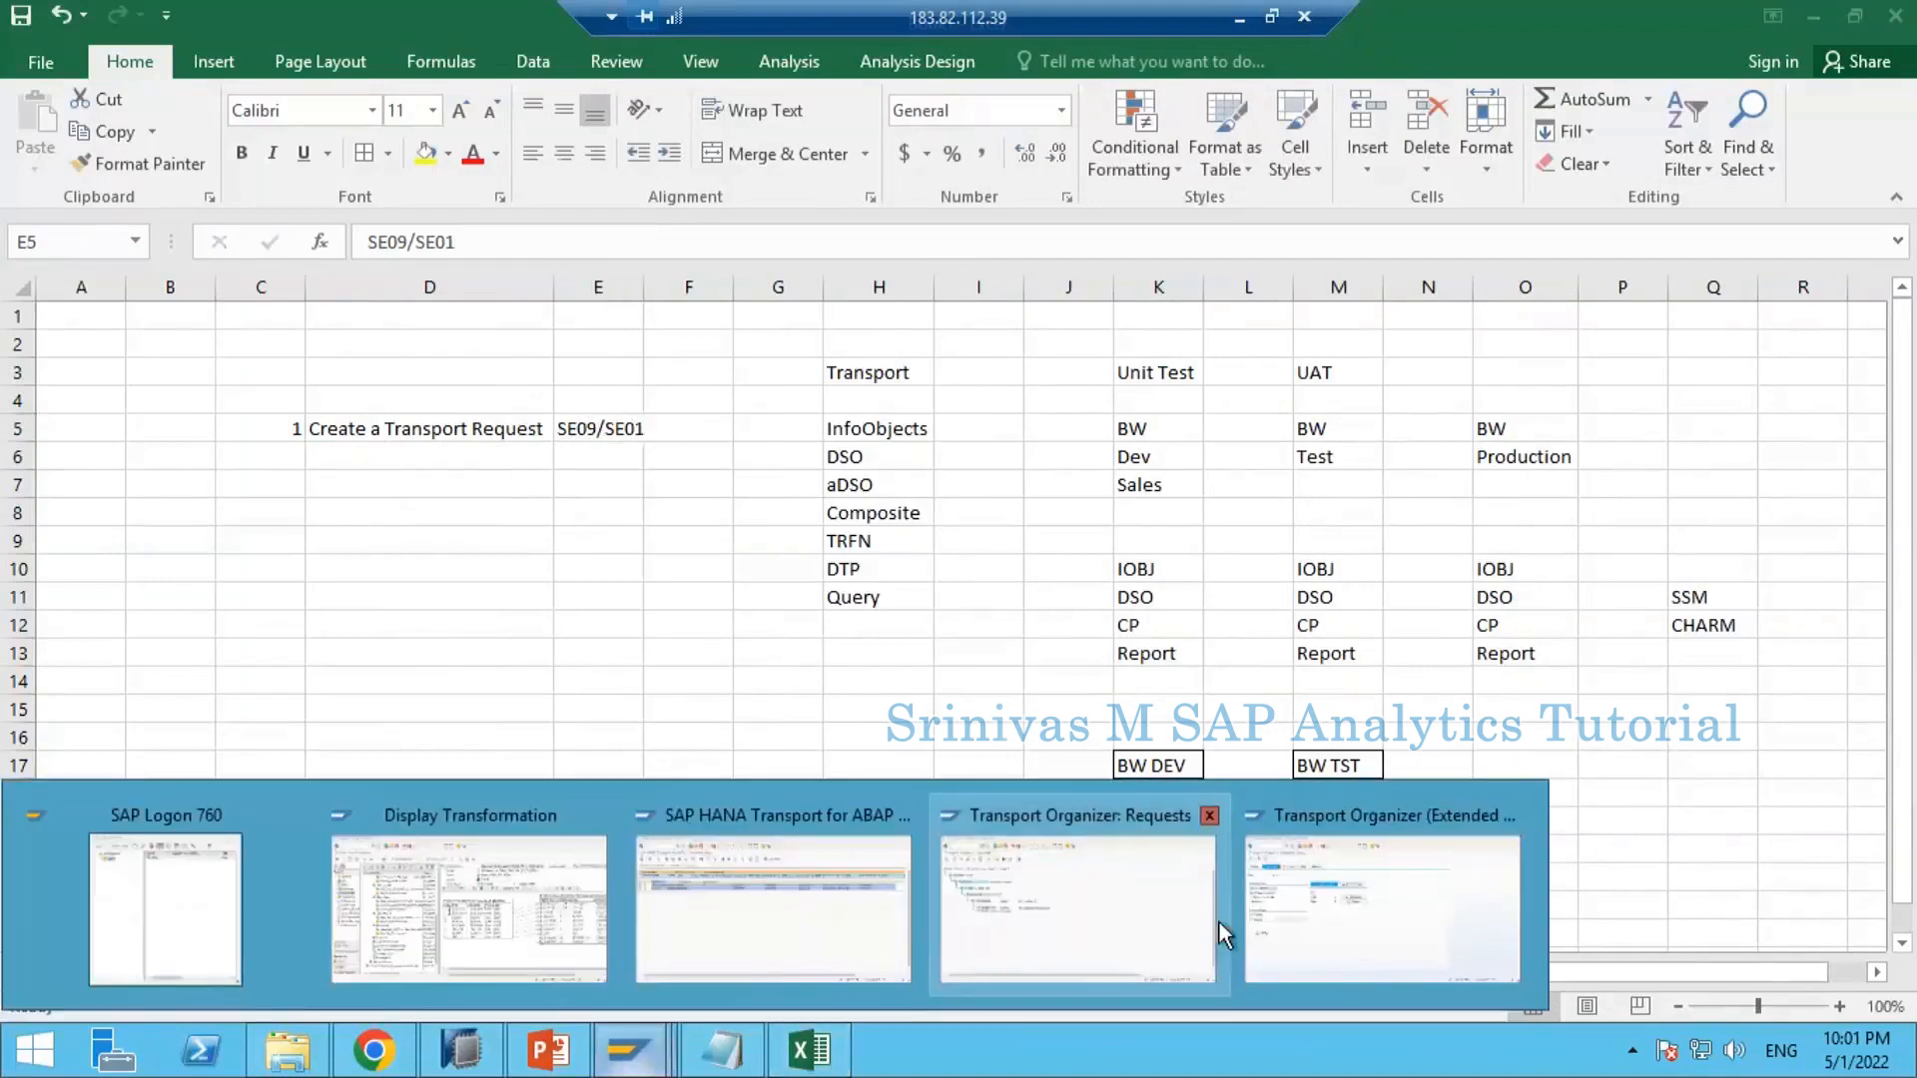
{"action": "left_click", "coordinate": [1212, 922]}
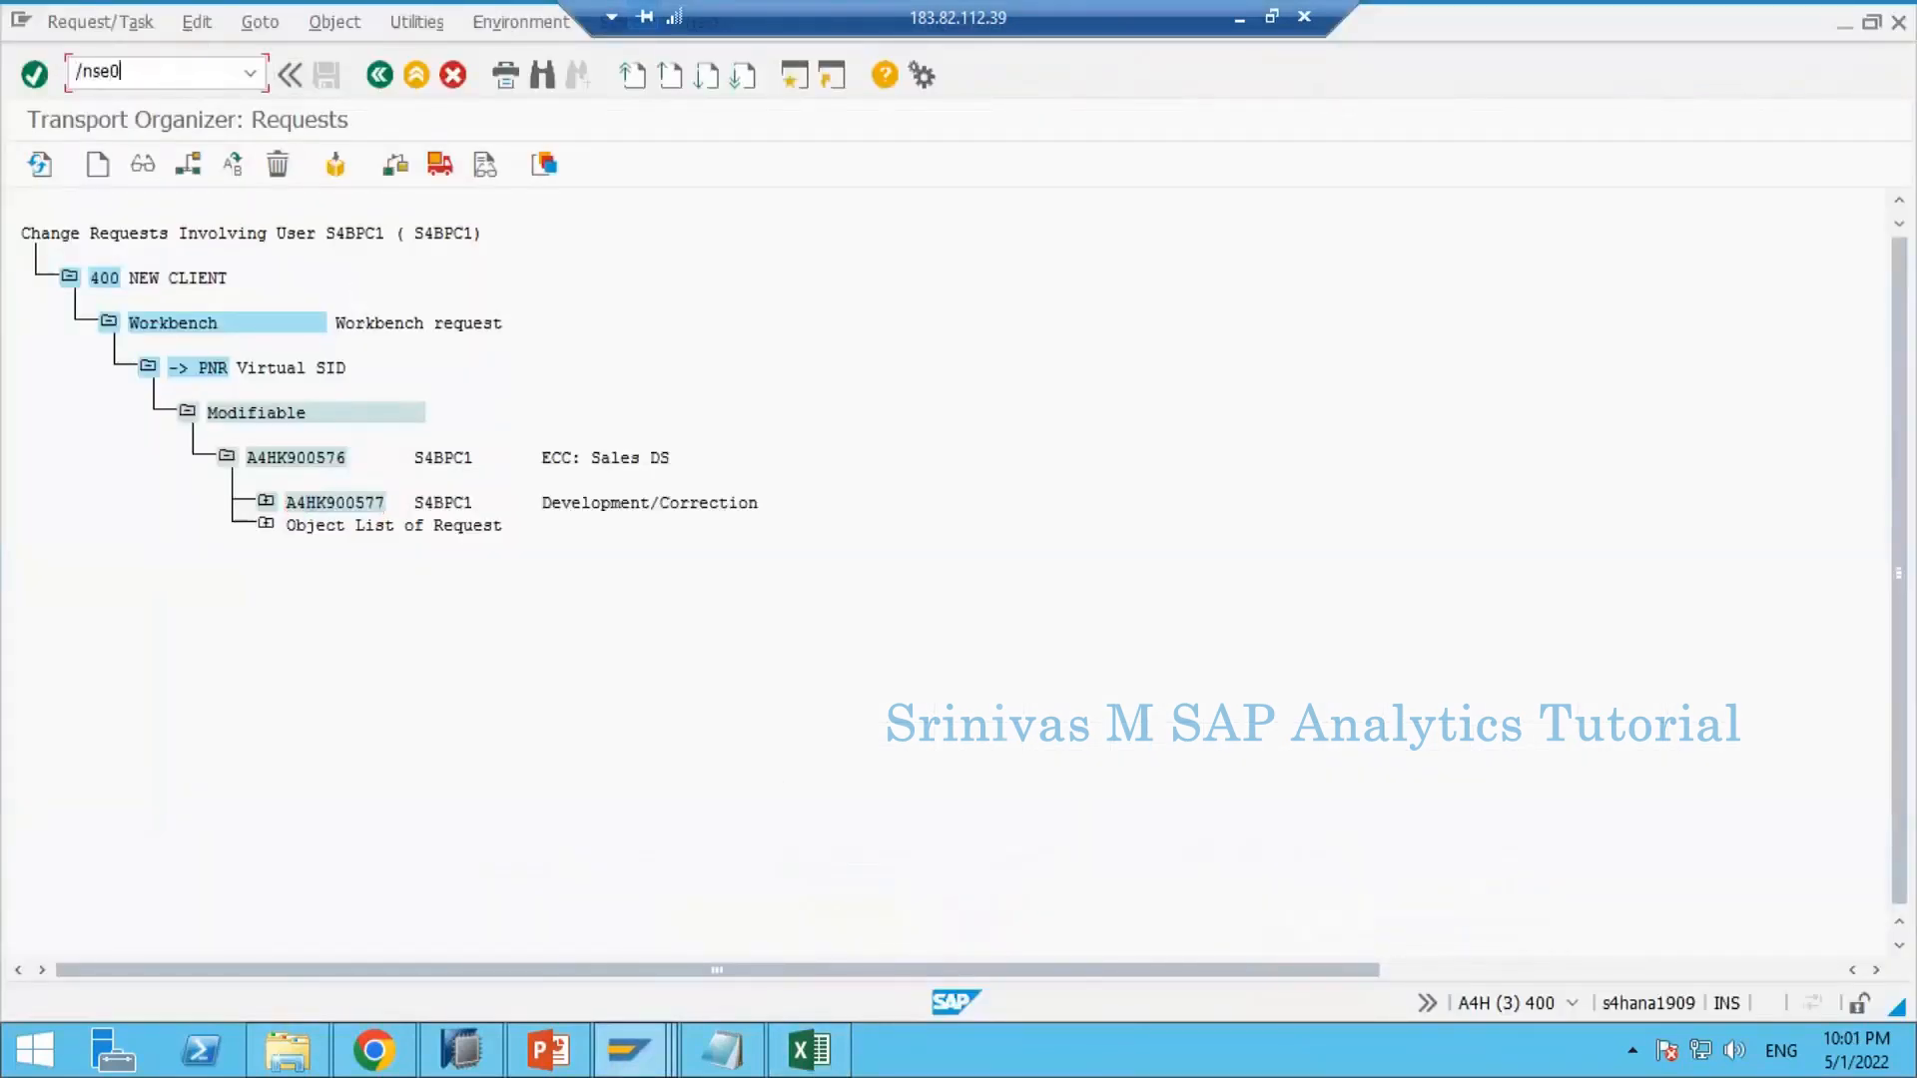
{"action": "key", "text": "Return"}
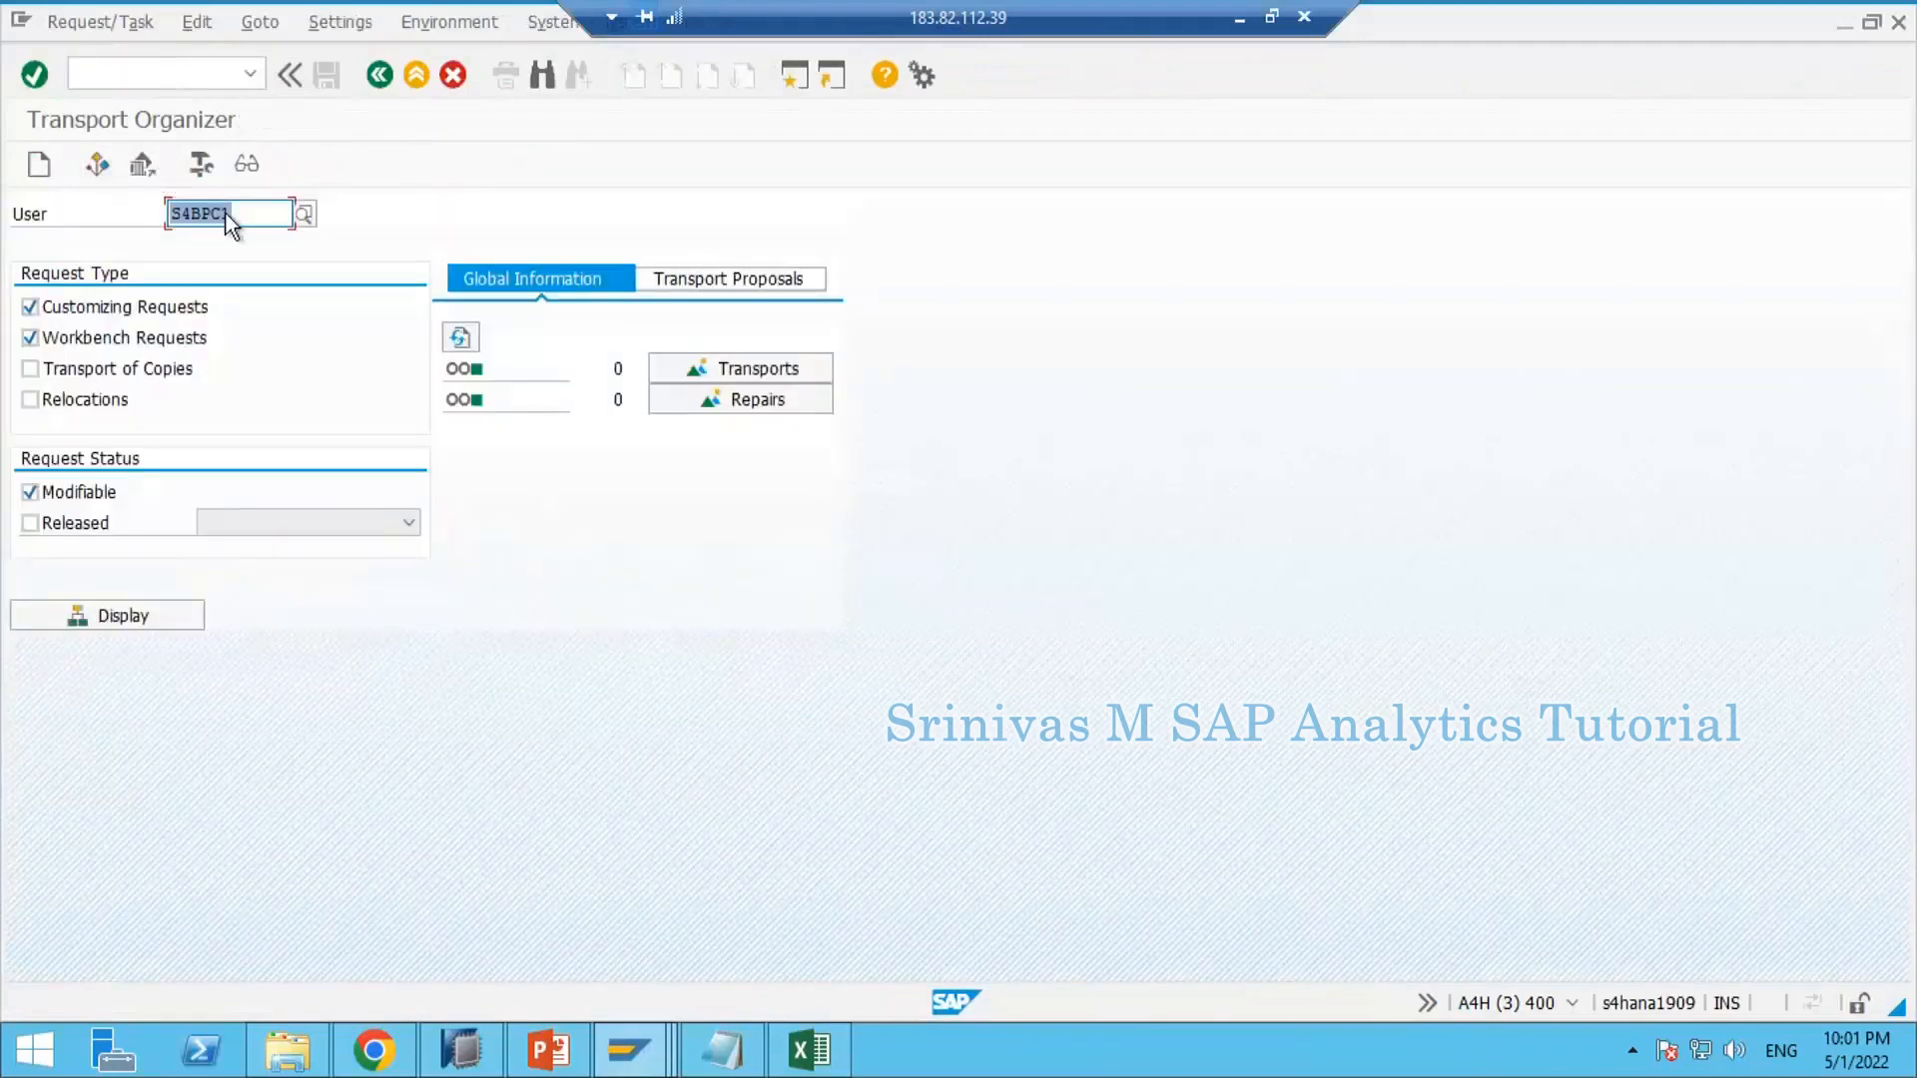
{"action": "left_click", "coordinate": [39, 165]}
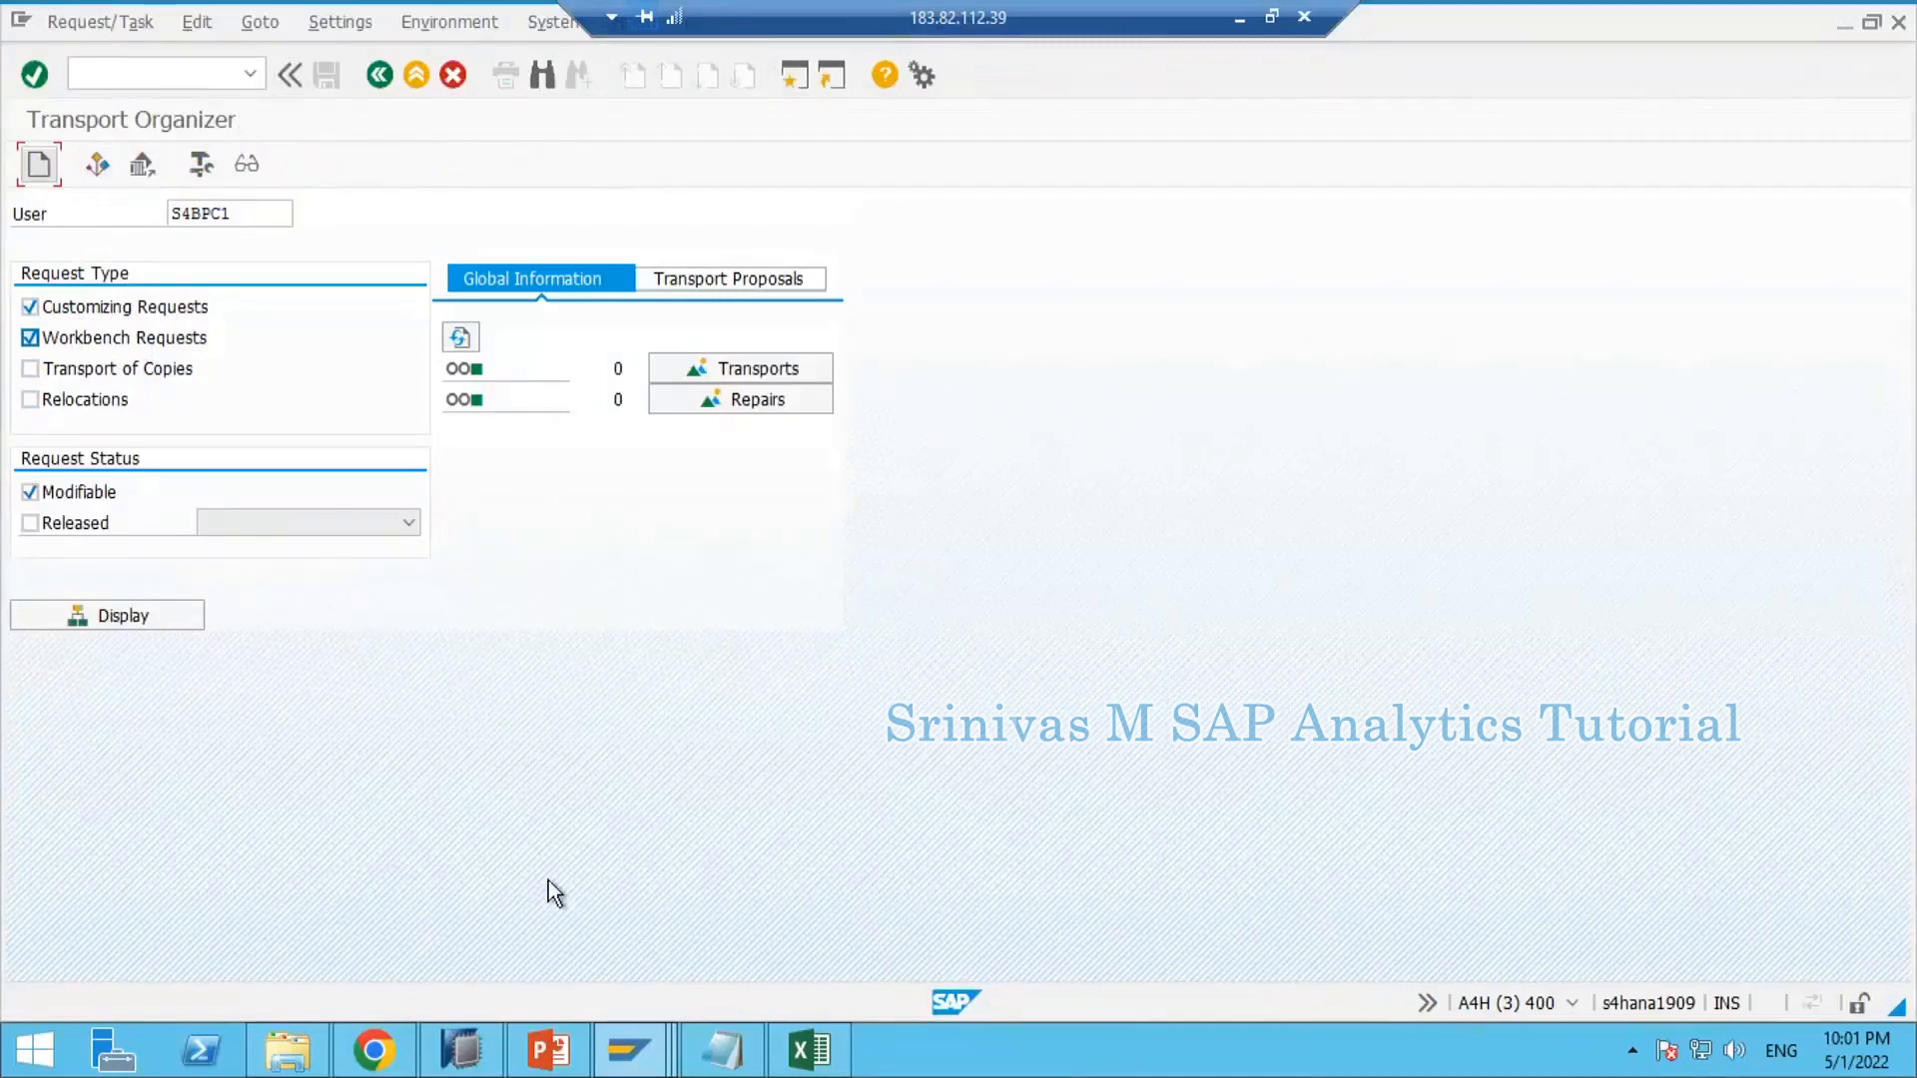
{"action": "mouse_move", "coordinate": [654, 1053]}
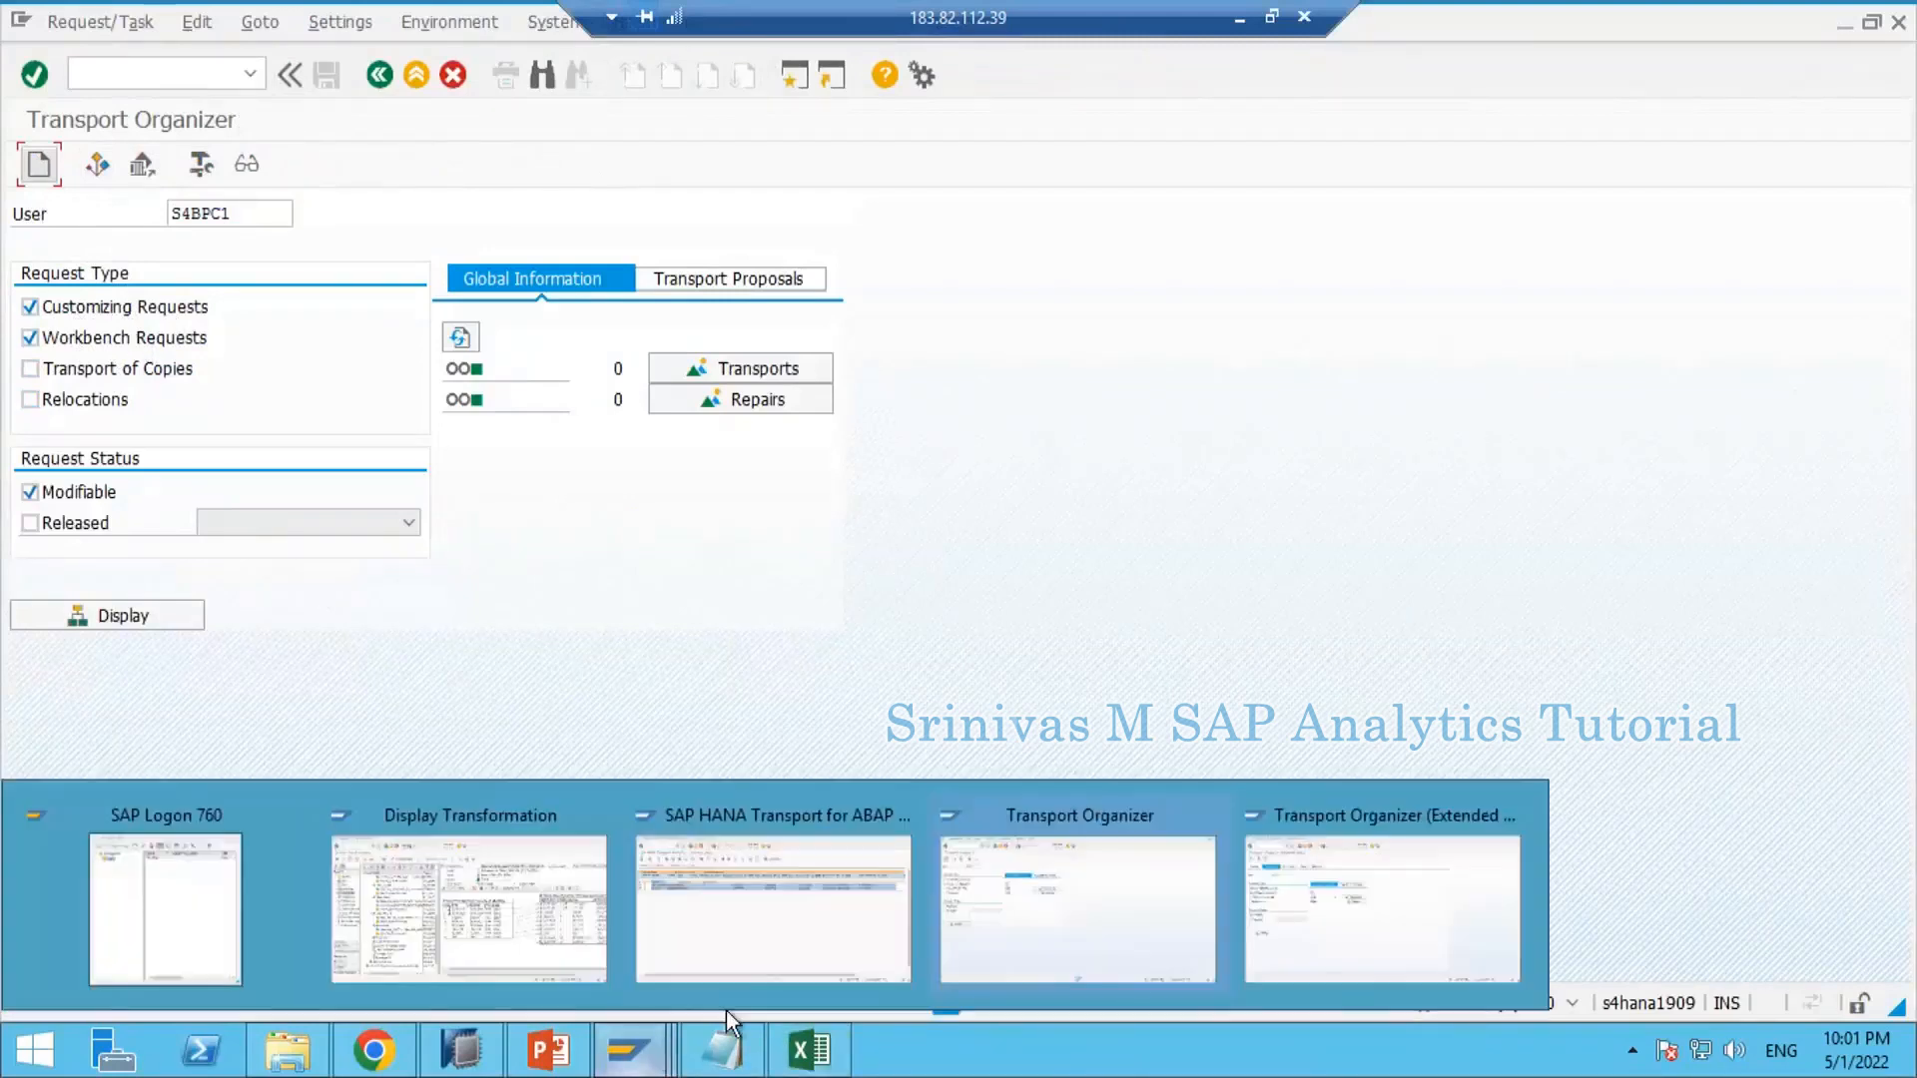
{"action": "left_click", "coordinate": [653, 639]}
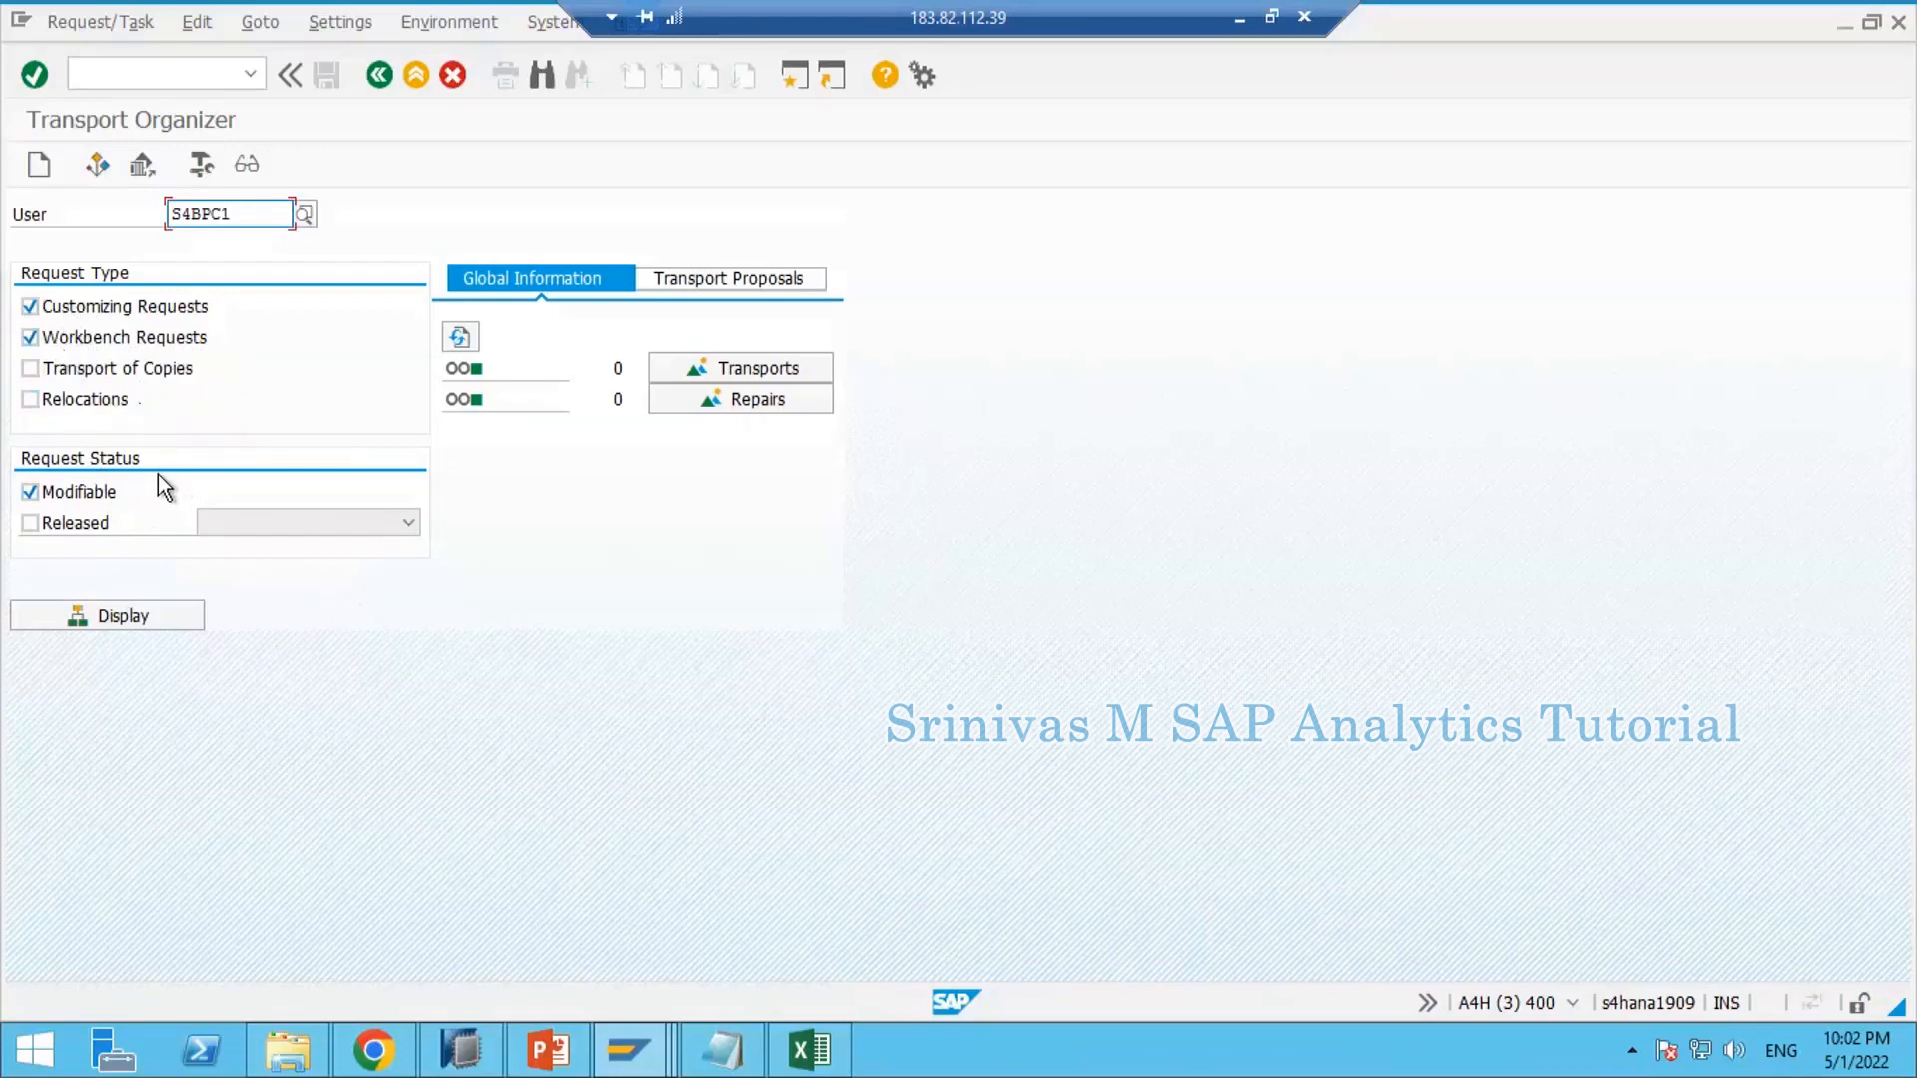
{"action": "left_click", "coordinate": [38, 165]}
{"action": "left_click", "coordinate": [719, 158]}
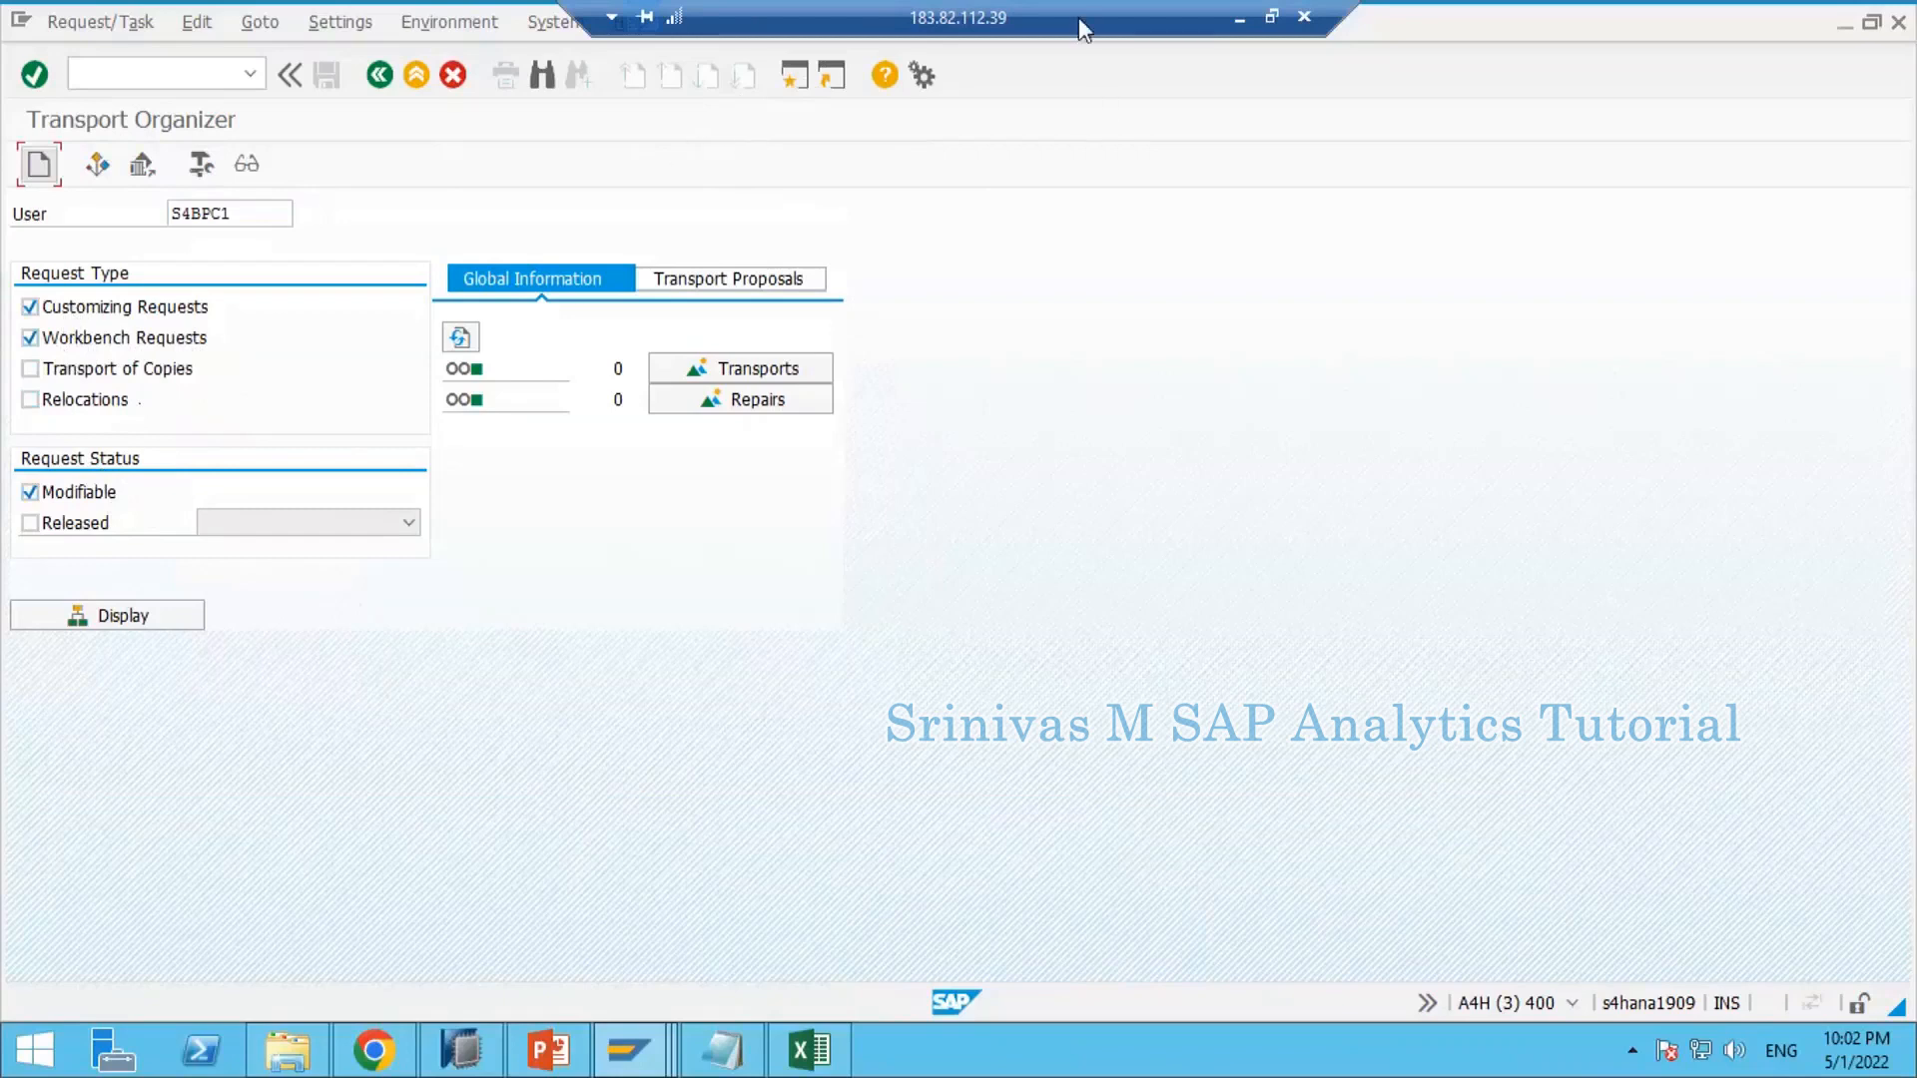
{"action": "left_click", "coordinate": [726, 194]}
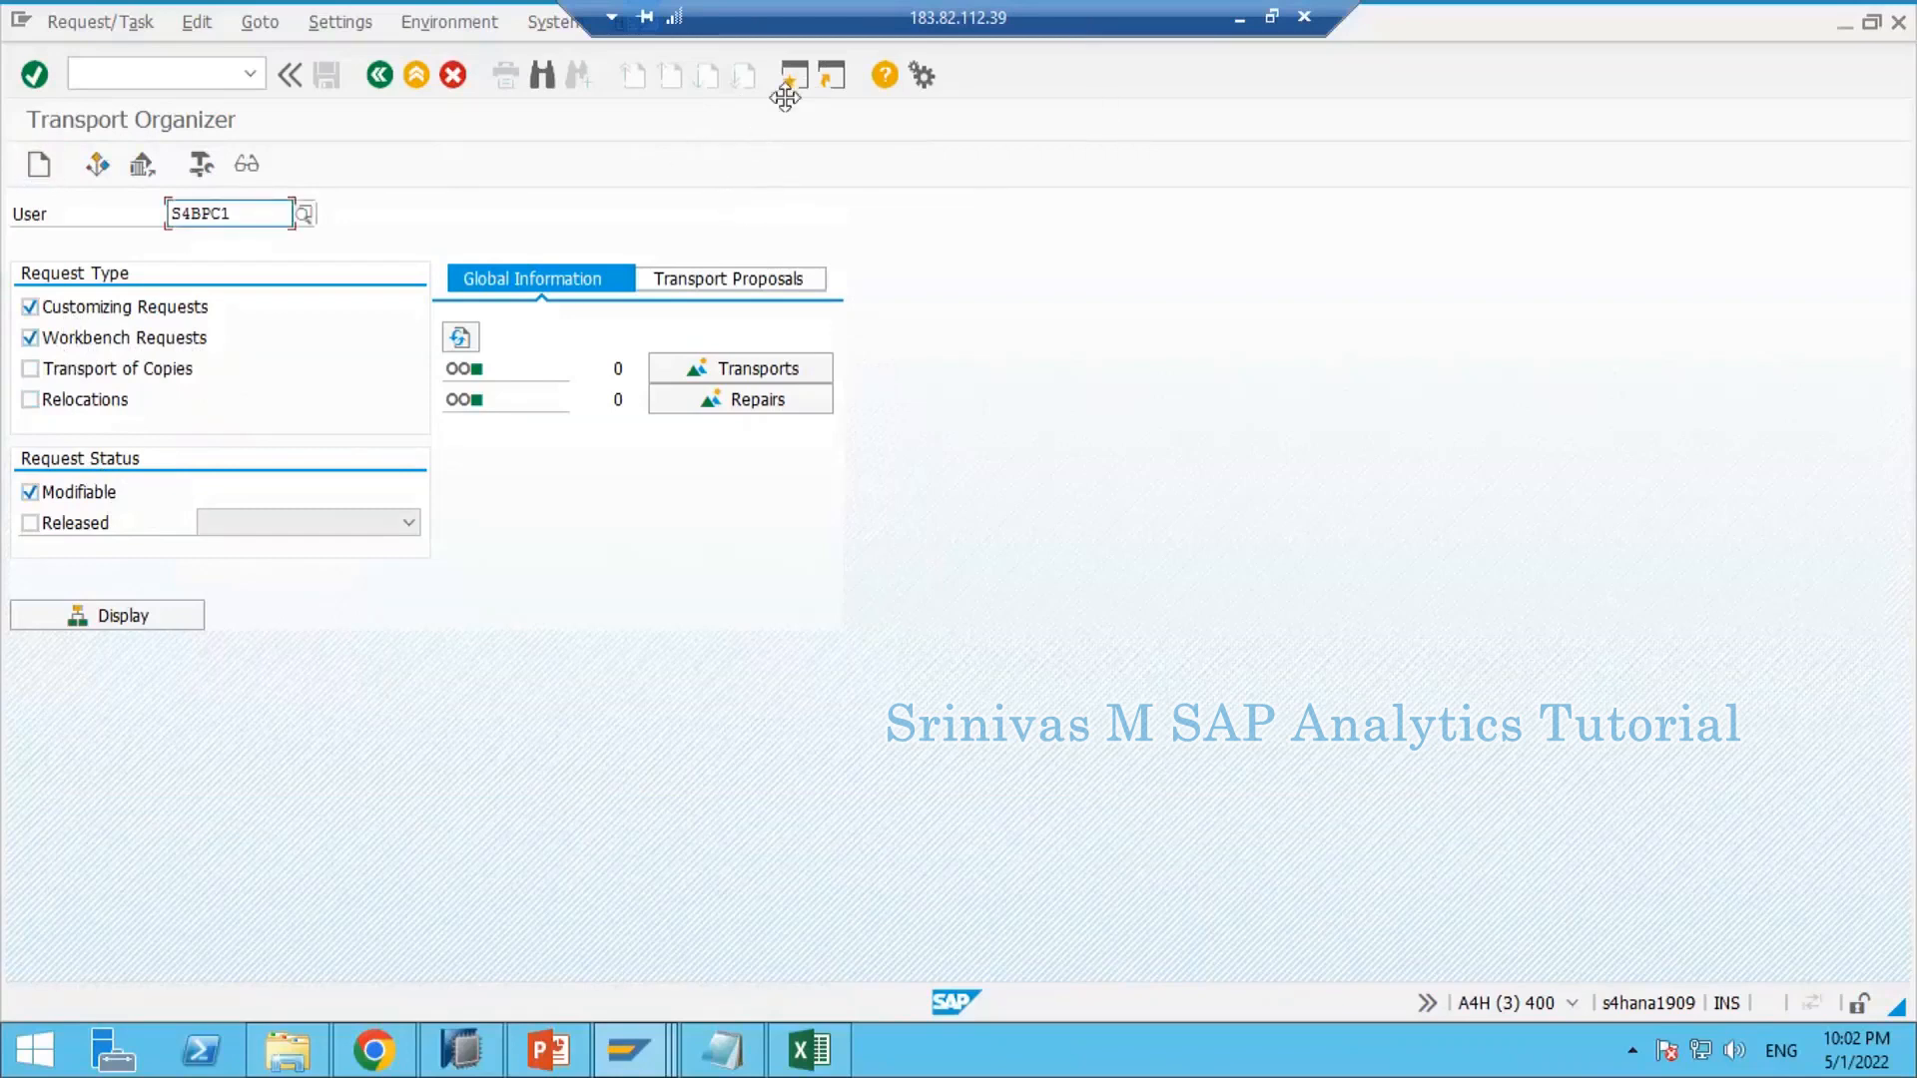
{"action": "left_click", "coordinate": [139, 69]}
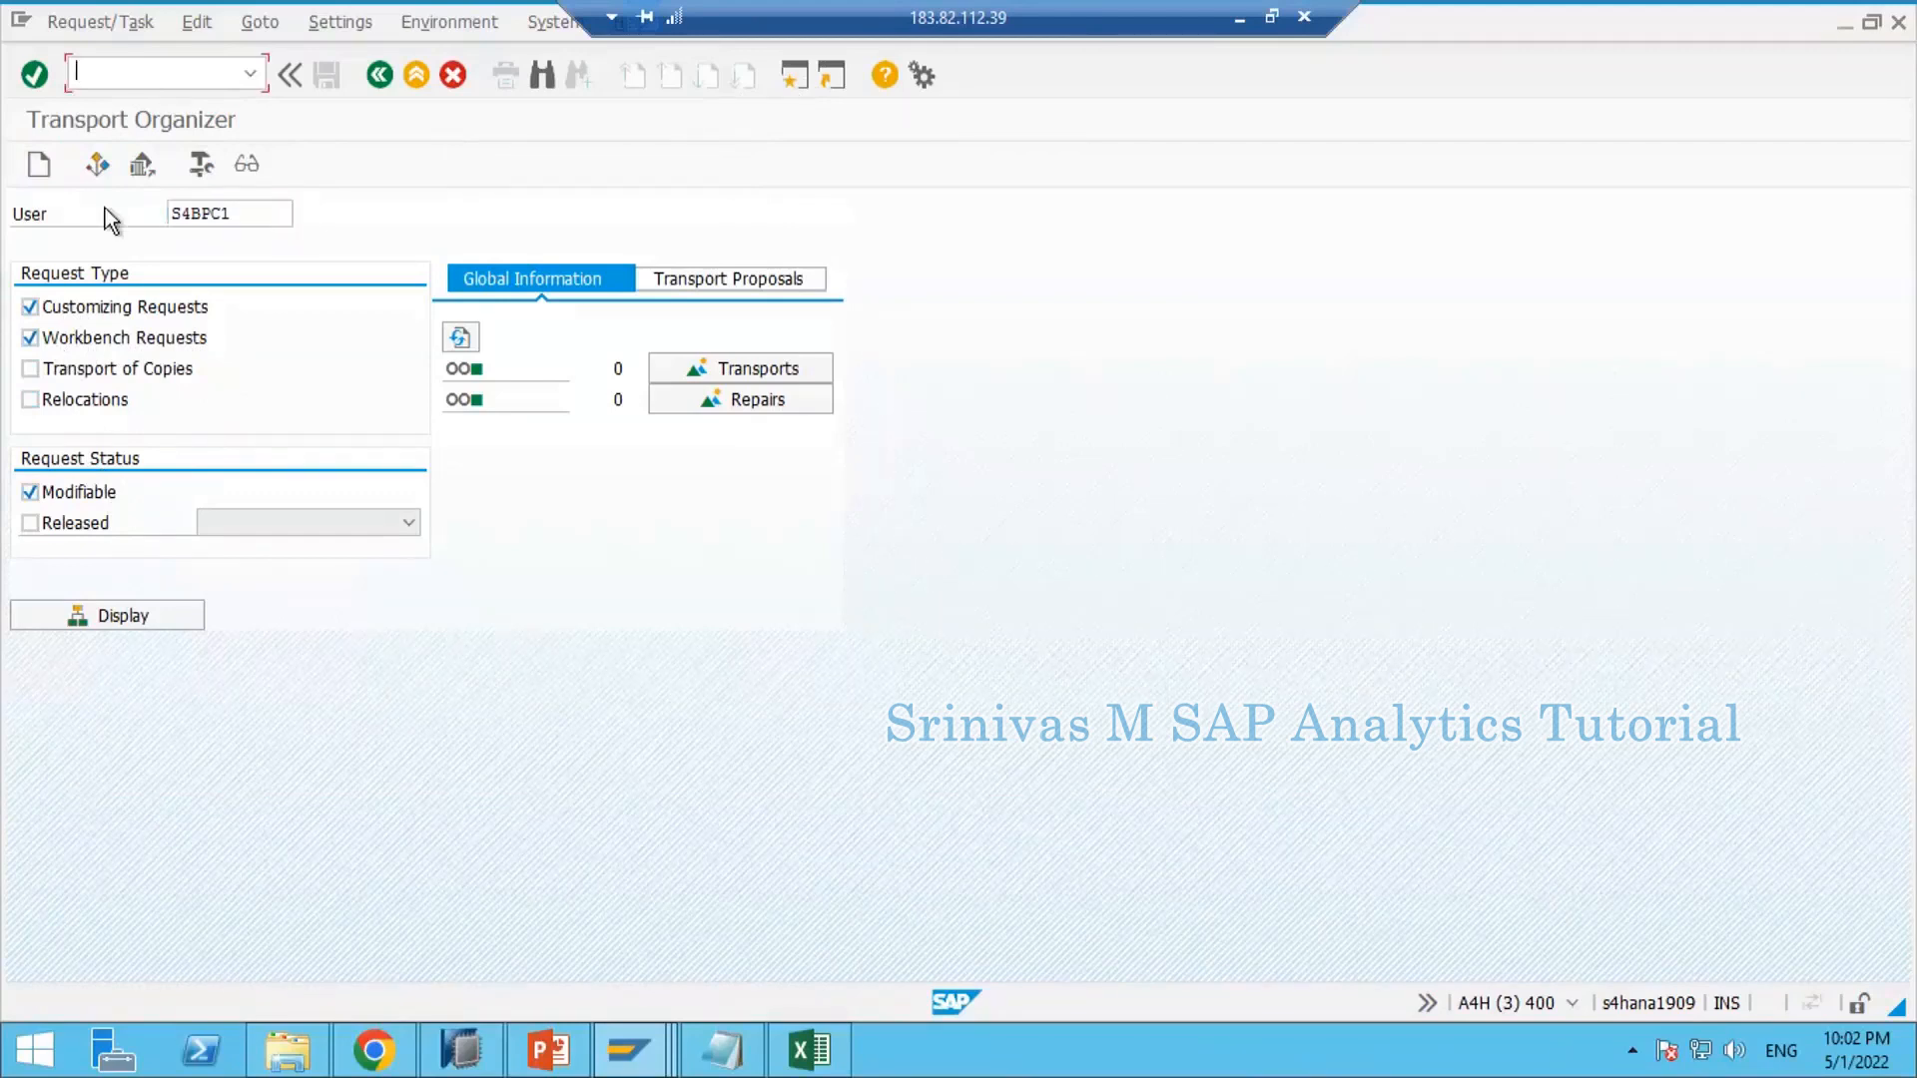
Step: Start creating a new transport request of type Workbench request, and move its details dialog to the middle of the window
{"action": "left_click", "coordinate": [43, 180]}
{"action": "left_click_drag", "start_coordinate": [252, 399], "coordinate": [1120, 308]}
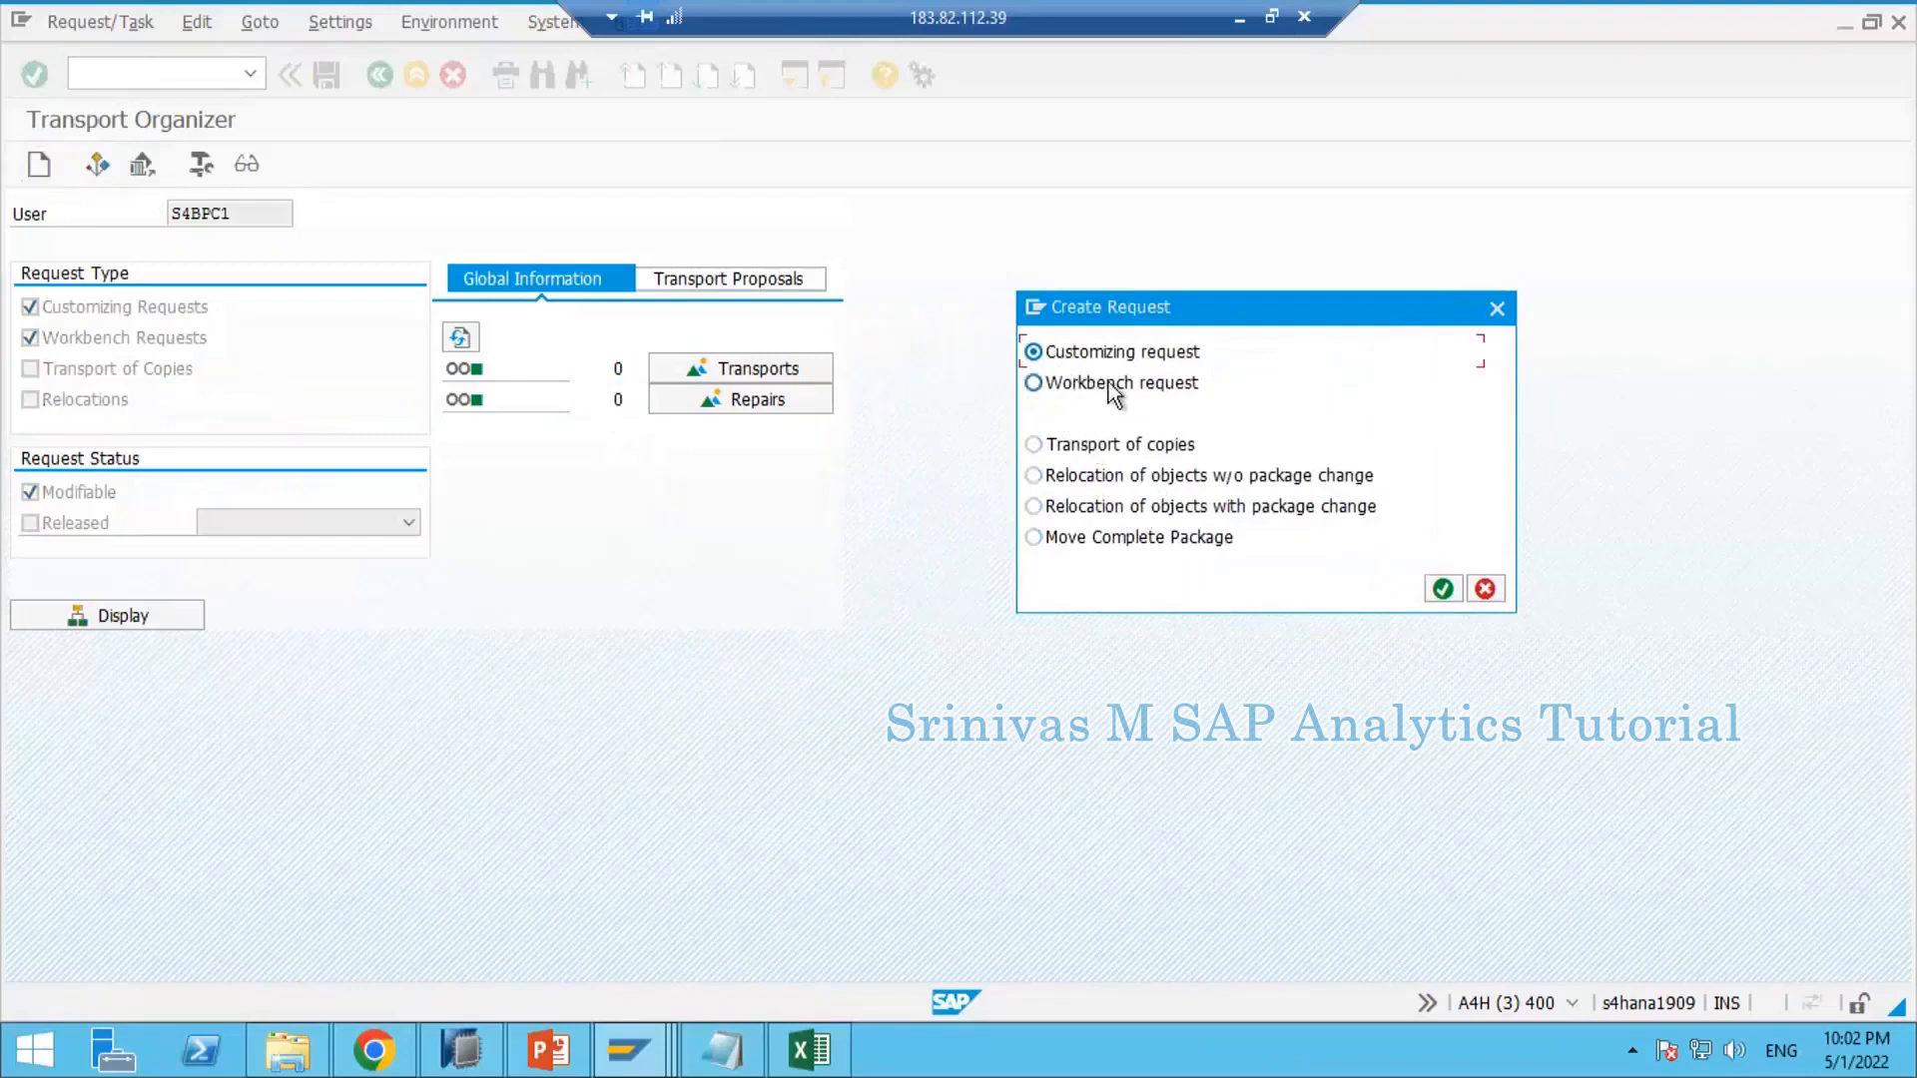
{"action": "left_click", "coordinate": [1034, 383]}
{"action": "left_click", "coordinate": [1443, 587]}
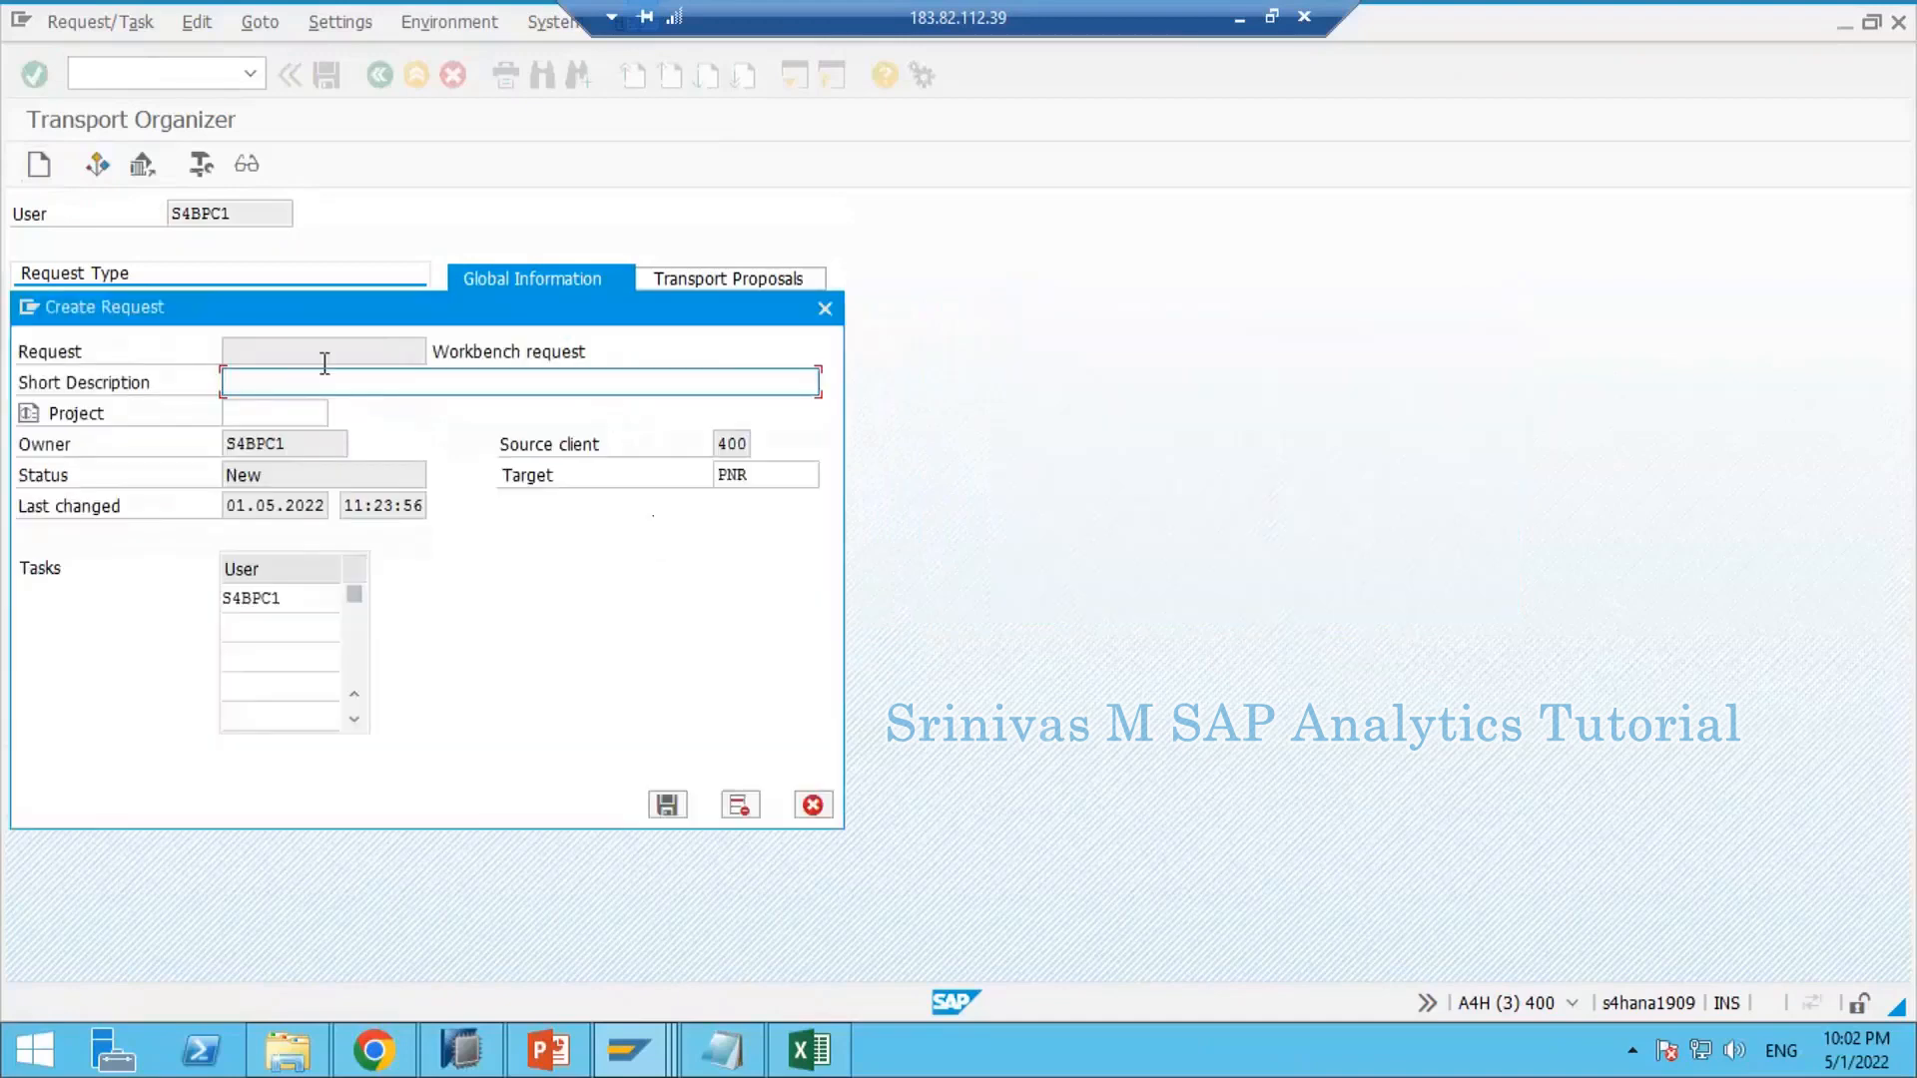
{"action": "left_click_drag", "start_coordinate": [347, 305], "coordinate": [843, 240]}
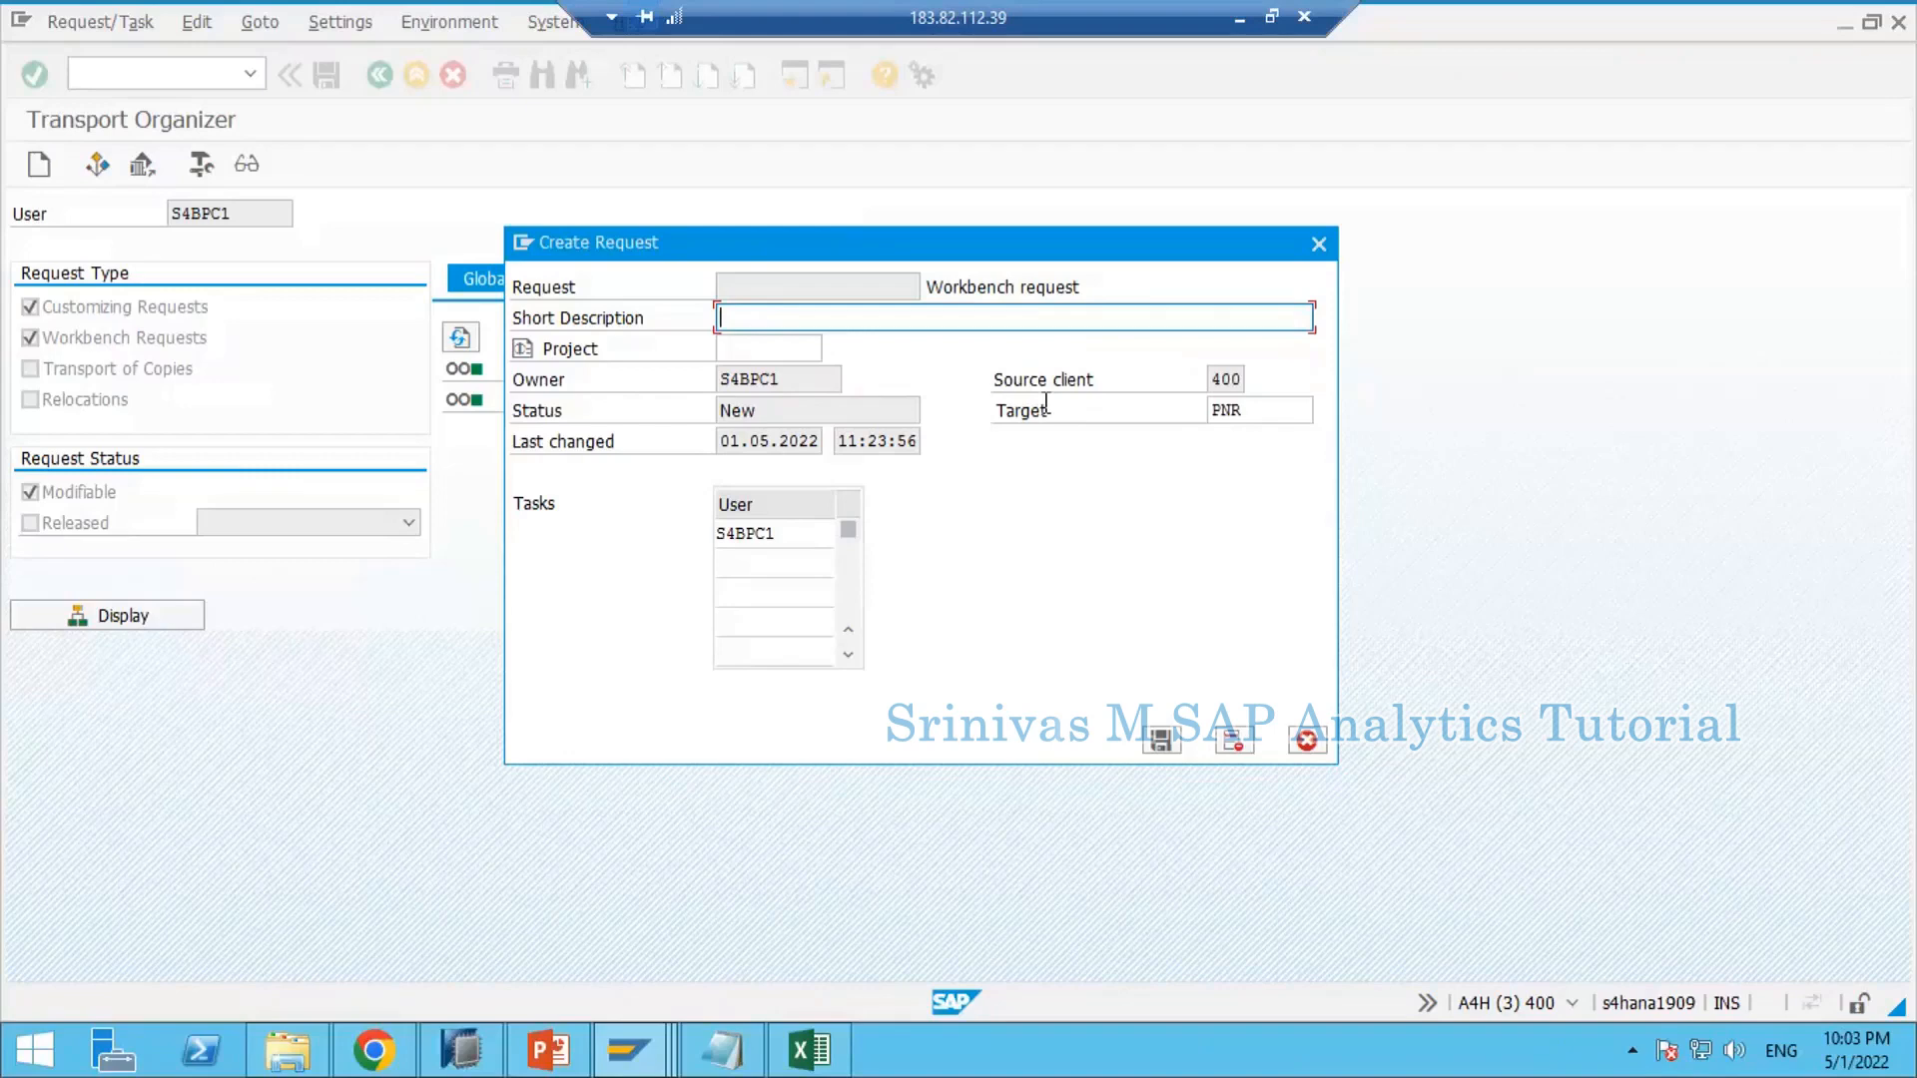
Step: Switch to the Excel worksheet and enter "Enhance_" in cell D12, below the Create a Transport Request entry
{"action": "left_click", "coordinate": [838, 1061]}
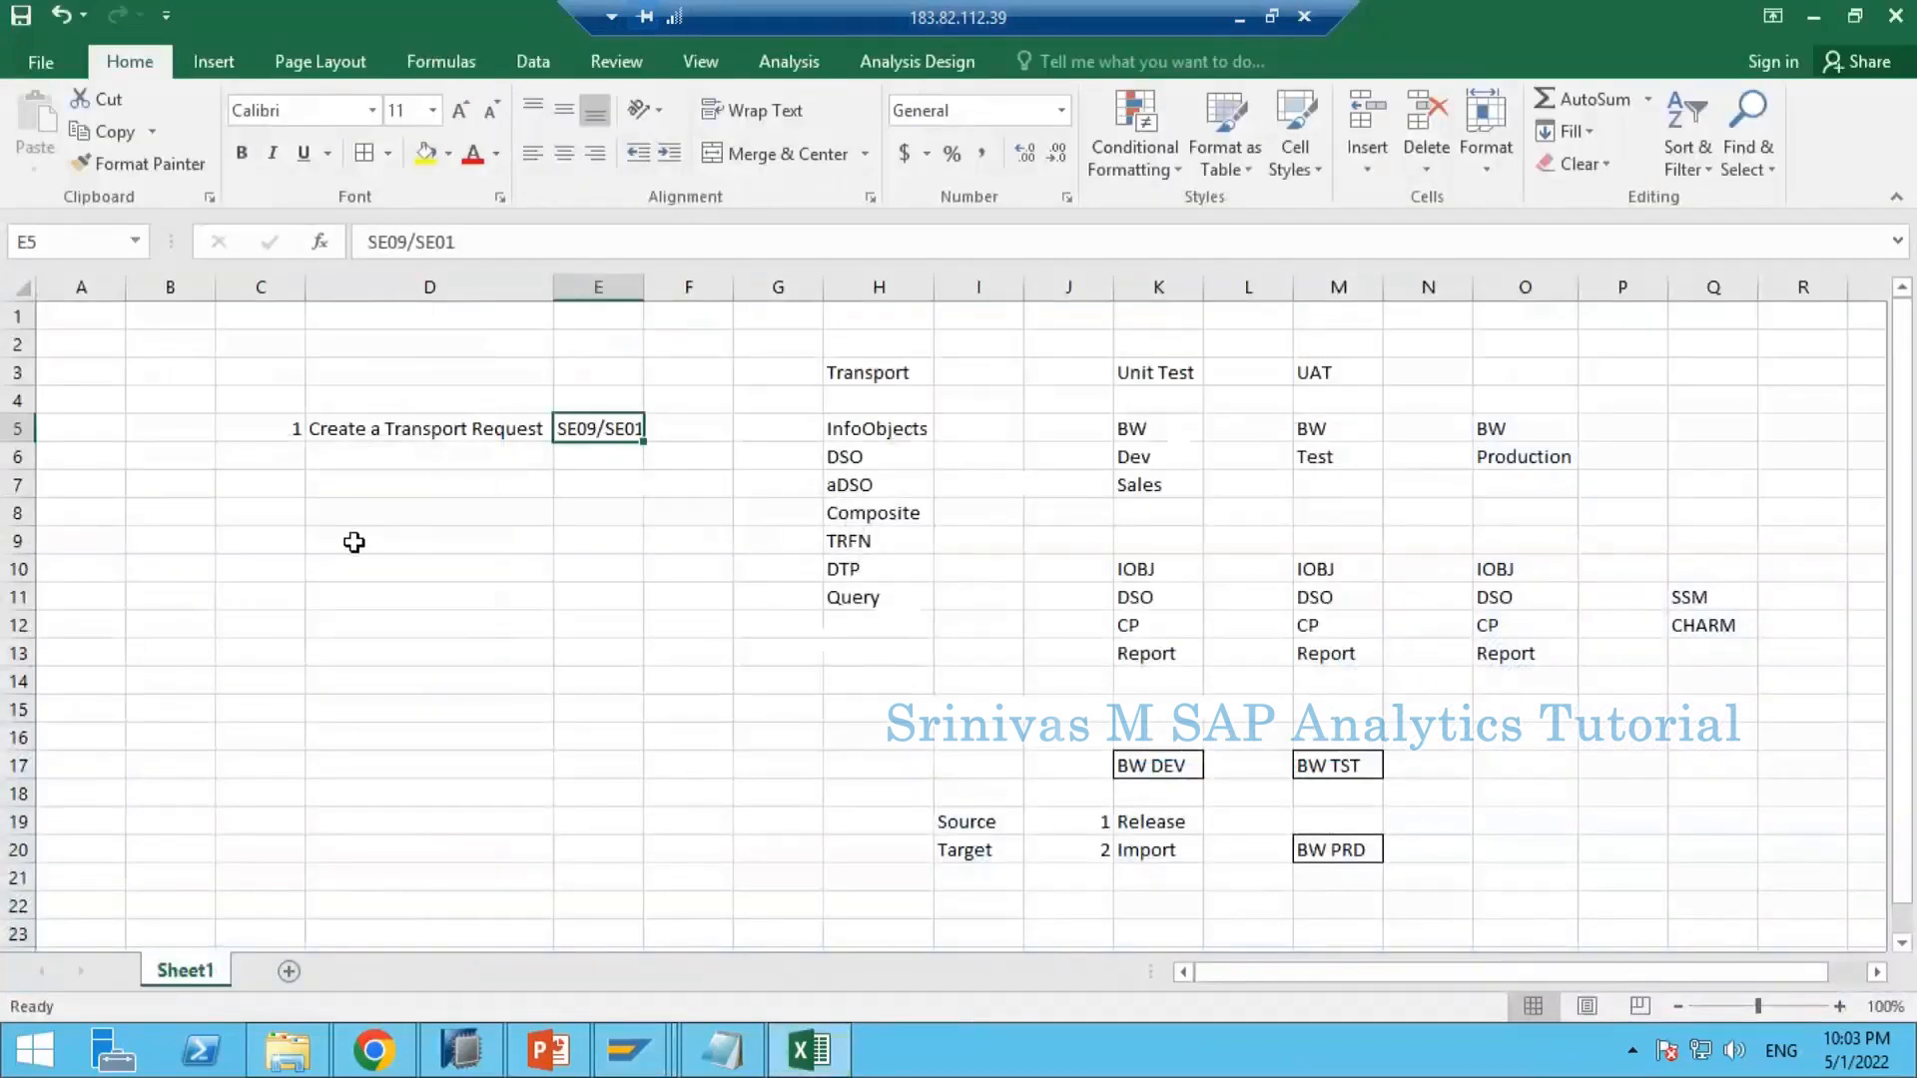
{"action": "left_click", "coordinate": [354, 542]}
{"action": "key", "text": "Down"}
{"action": "key", "text": "Down"}
{"action": "key", "text": "Down"}
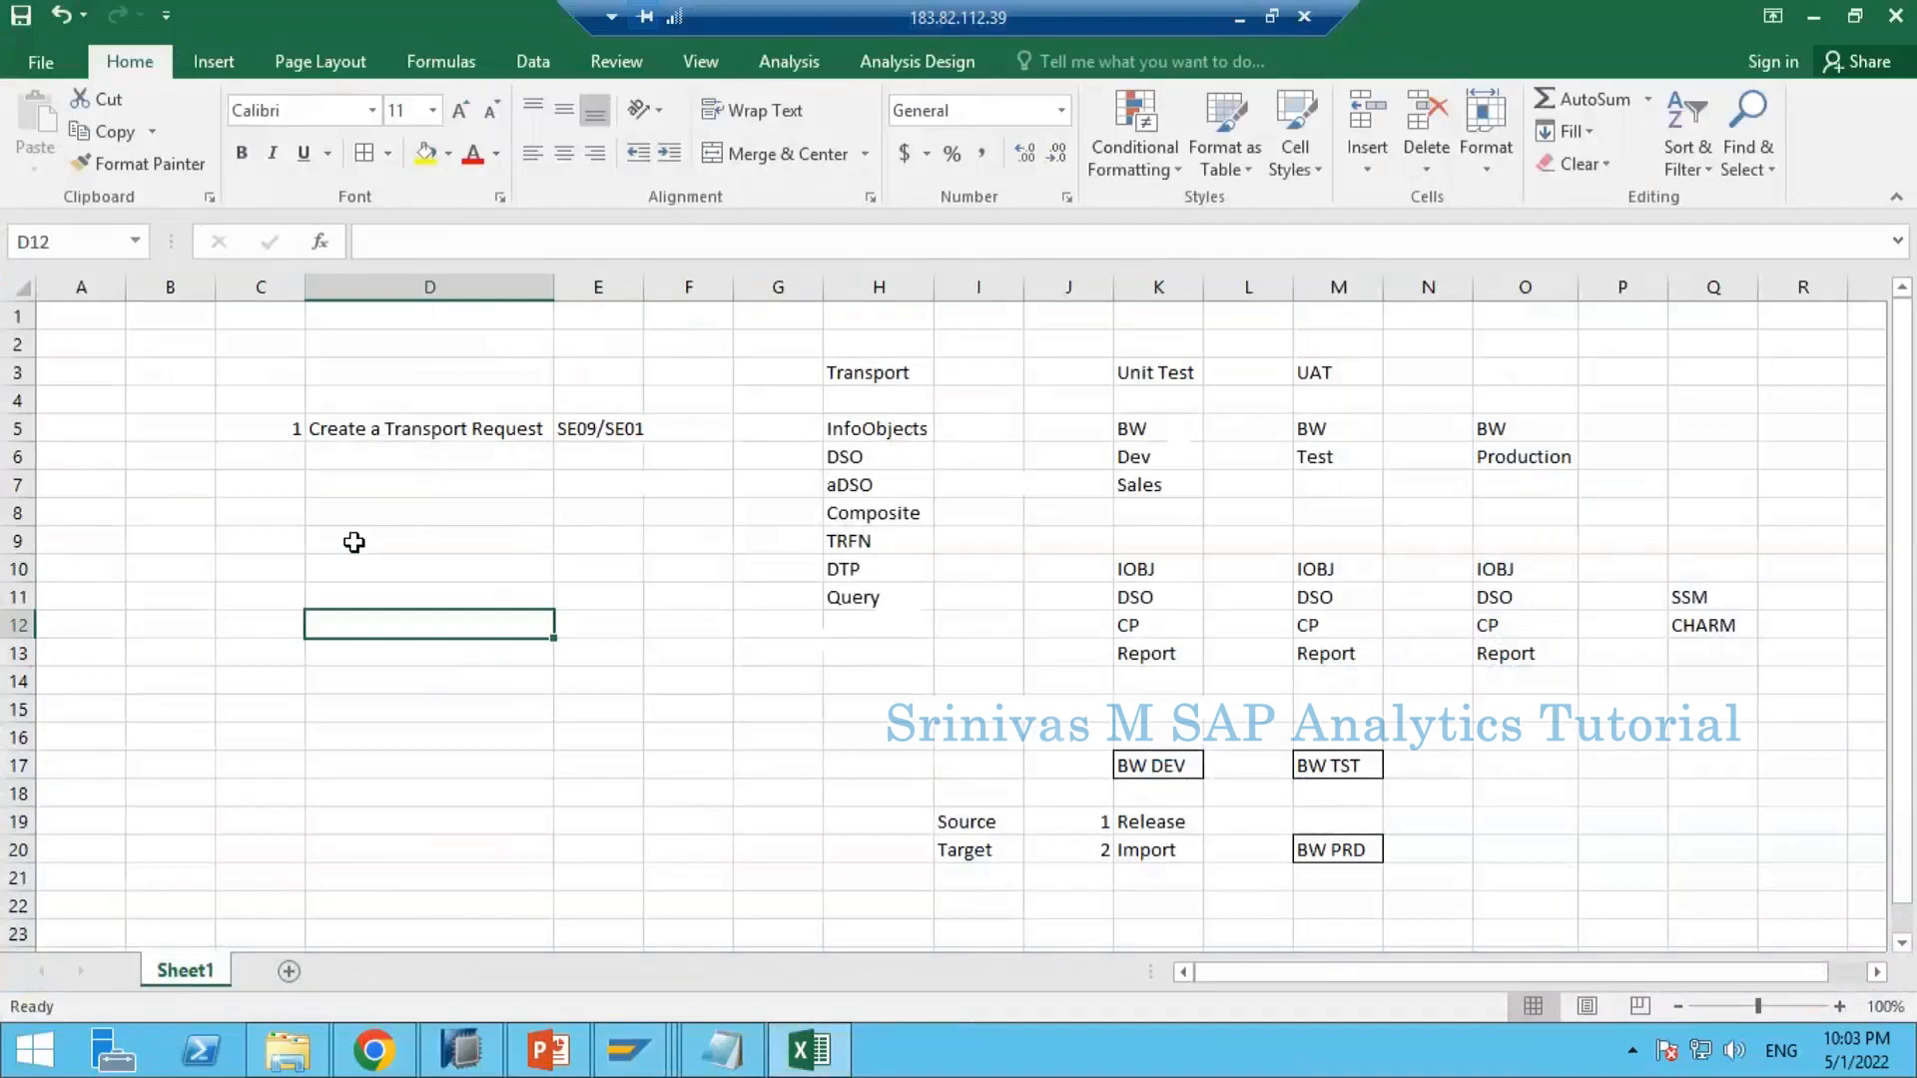
{"action": "type", "text": "Enhanc"}
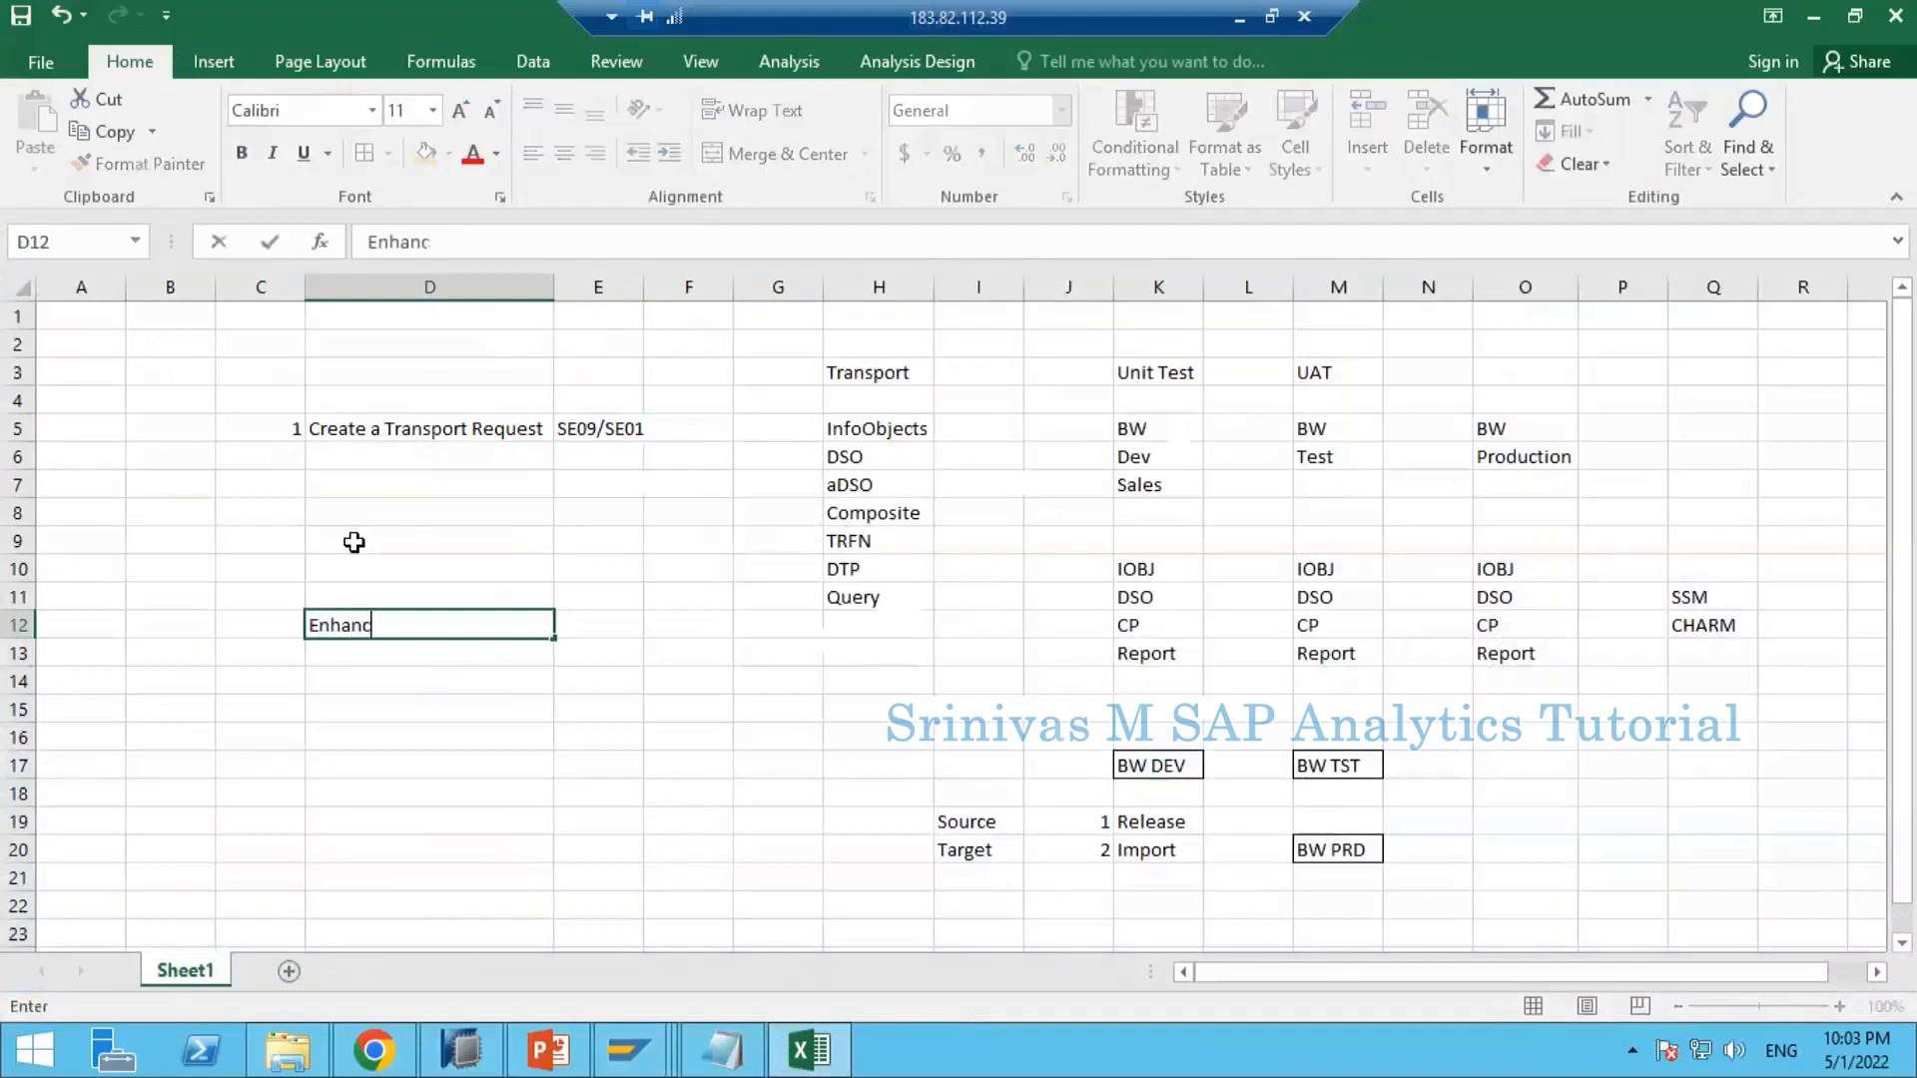
{"action": "type", "text": "e_"}
{"action": "left_click", "coordinate": [410, 654]}
{"action": "left_click", "coordinate": [407, 625]}
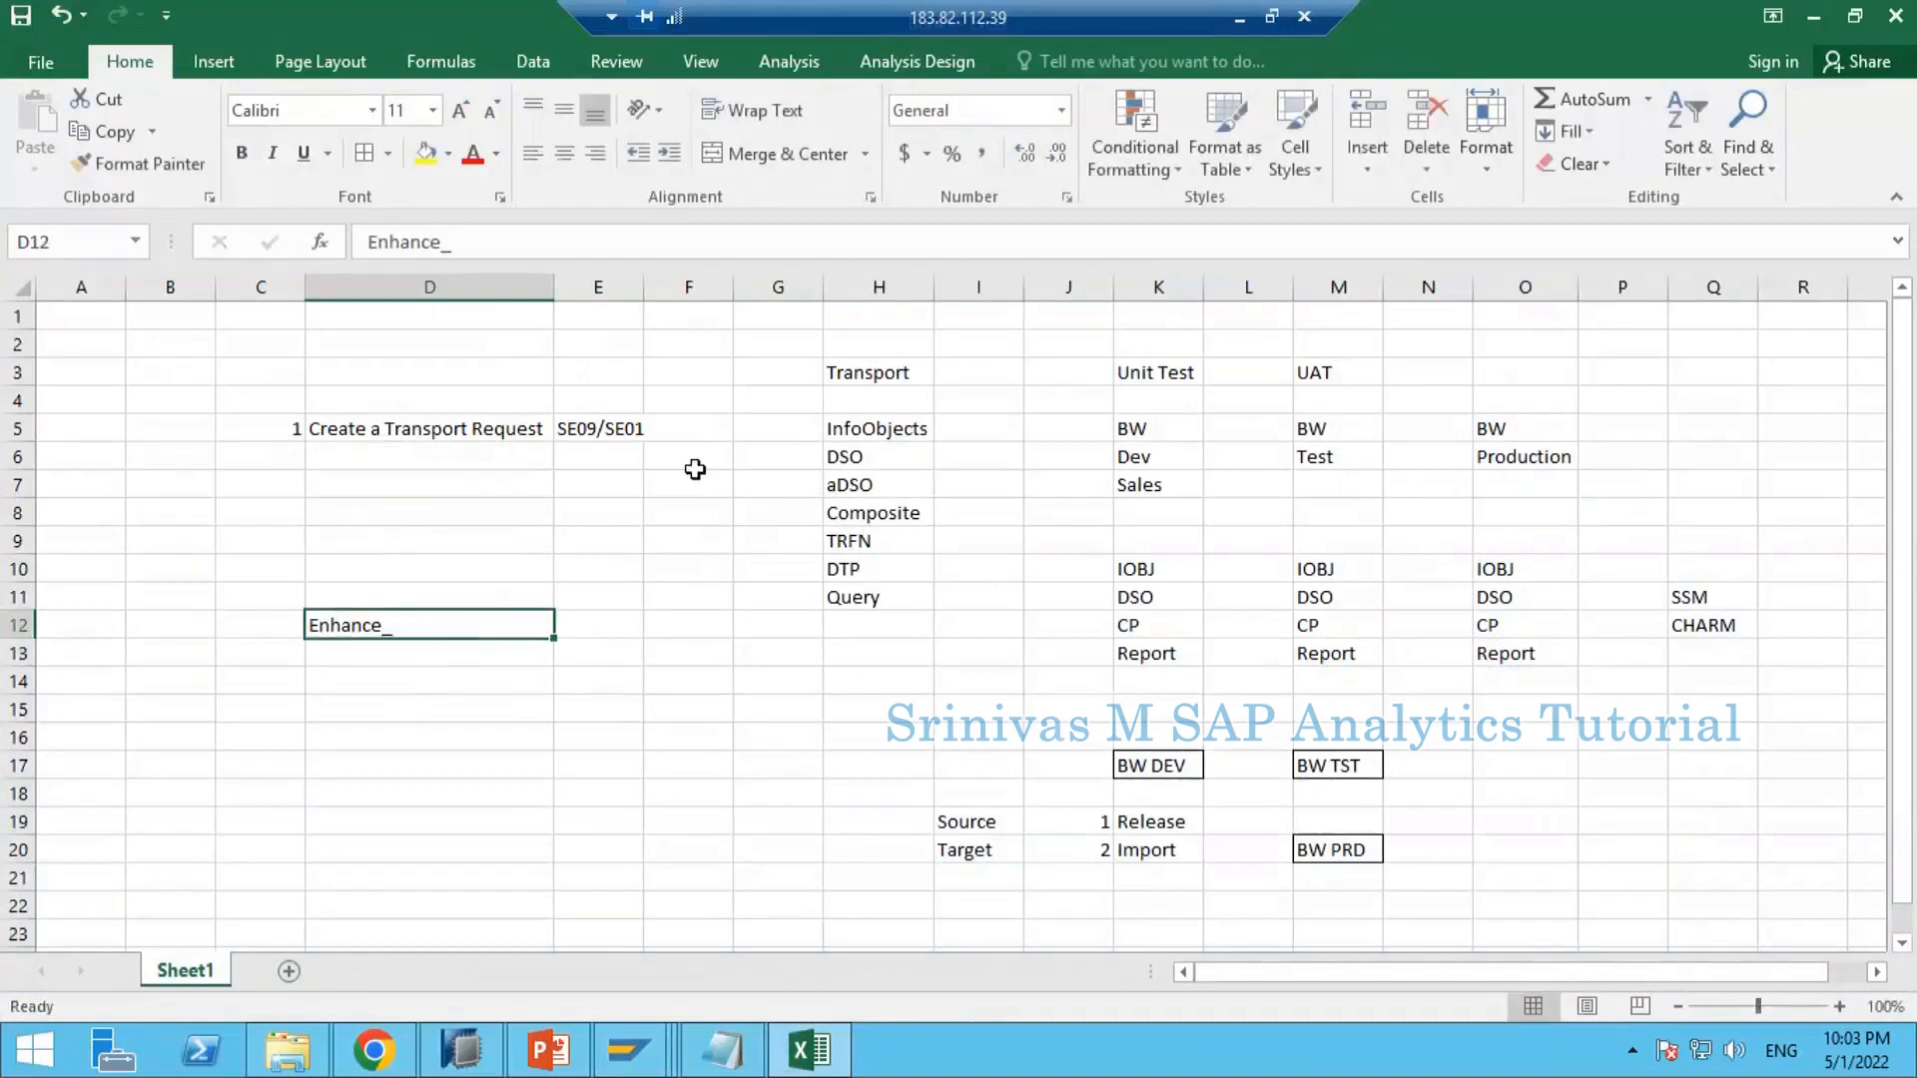
Step: Return to the Create Request dialog in SAP and enter "Sales Flow Data Sources" as the request's short description
{"action": "key", "text": "alt+Tab"}
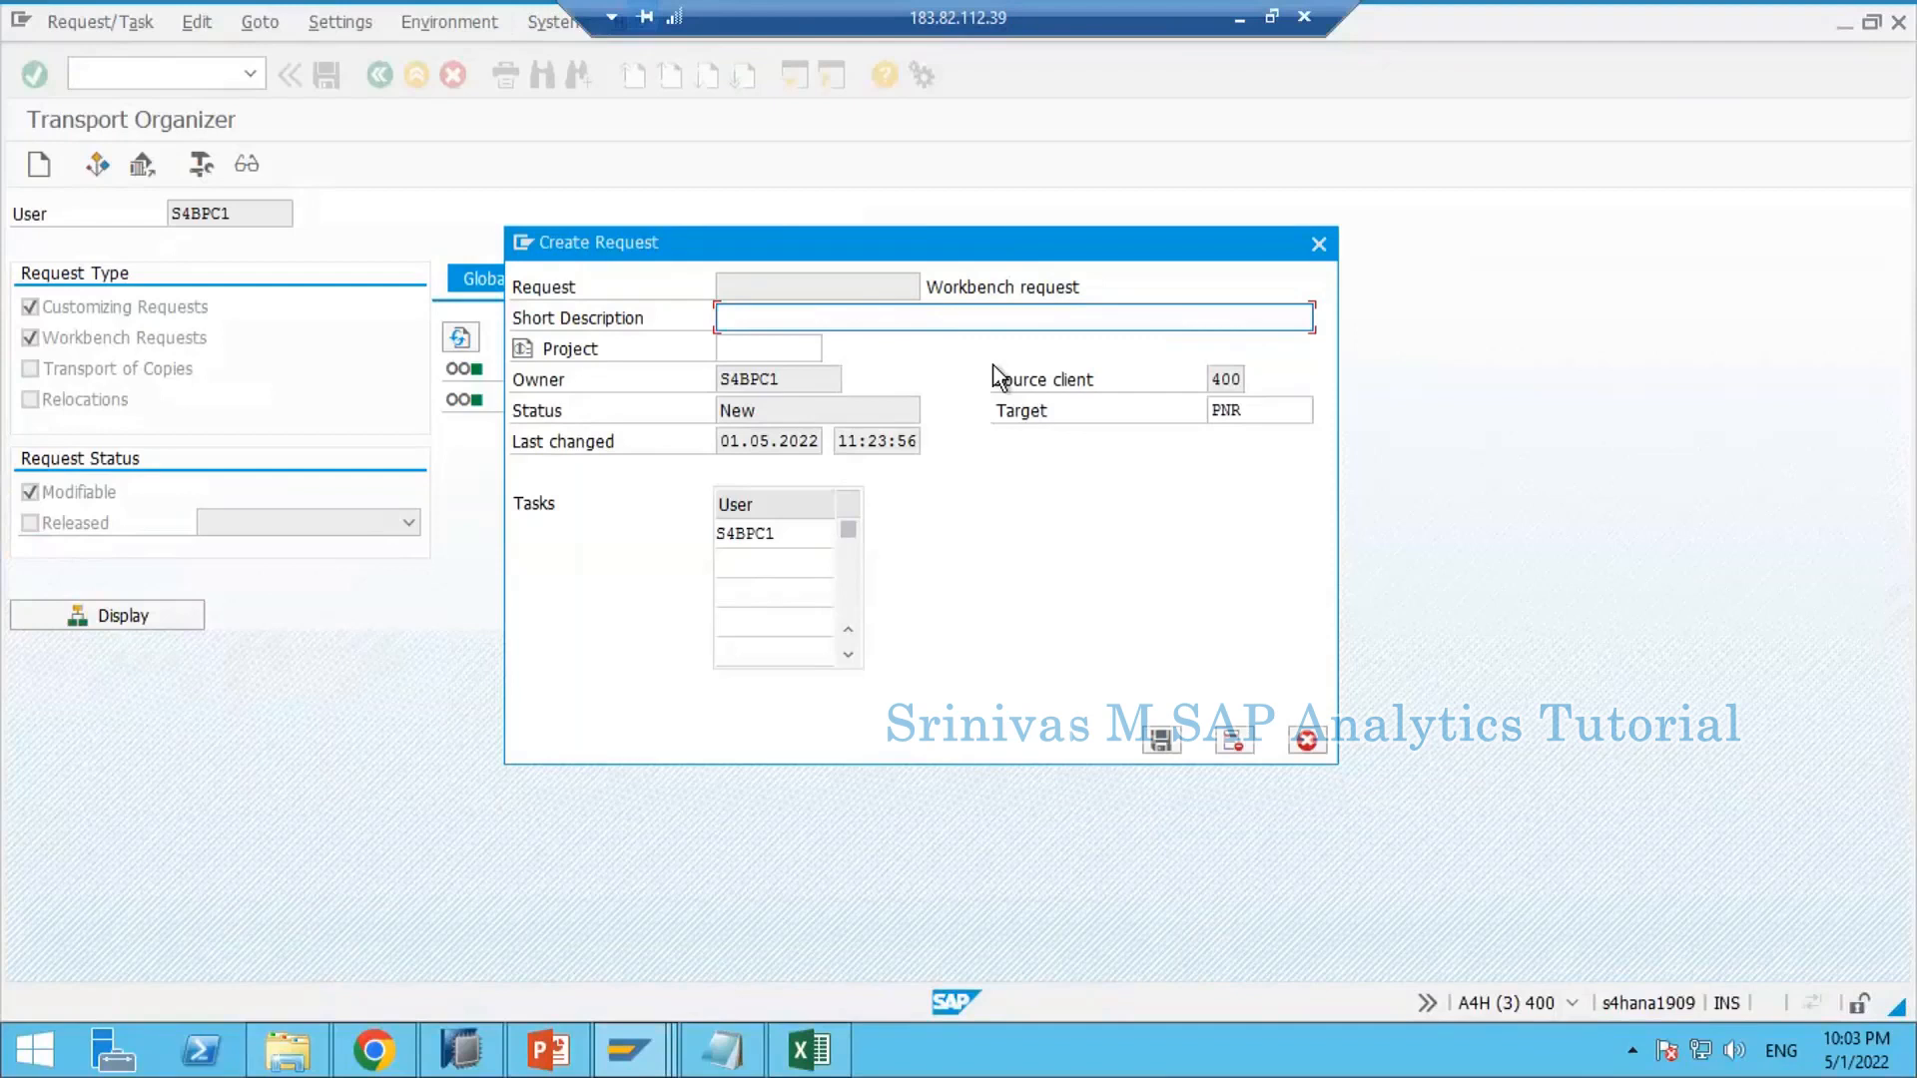
{"action": "type", "text": "Sales Flow Data Sources"}
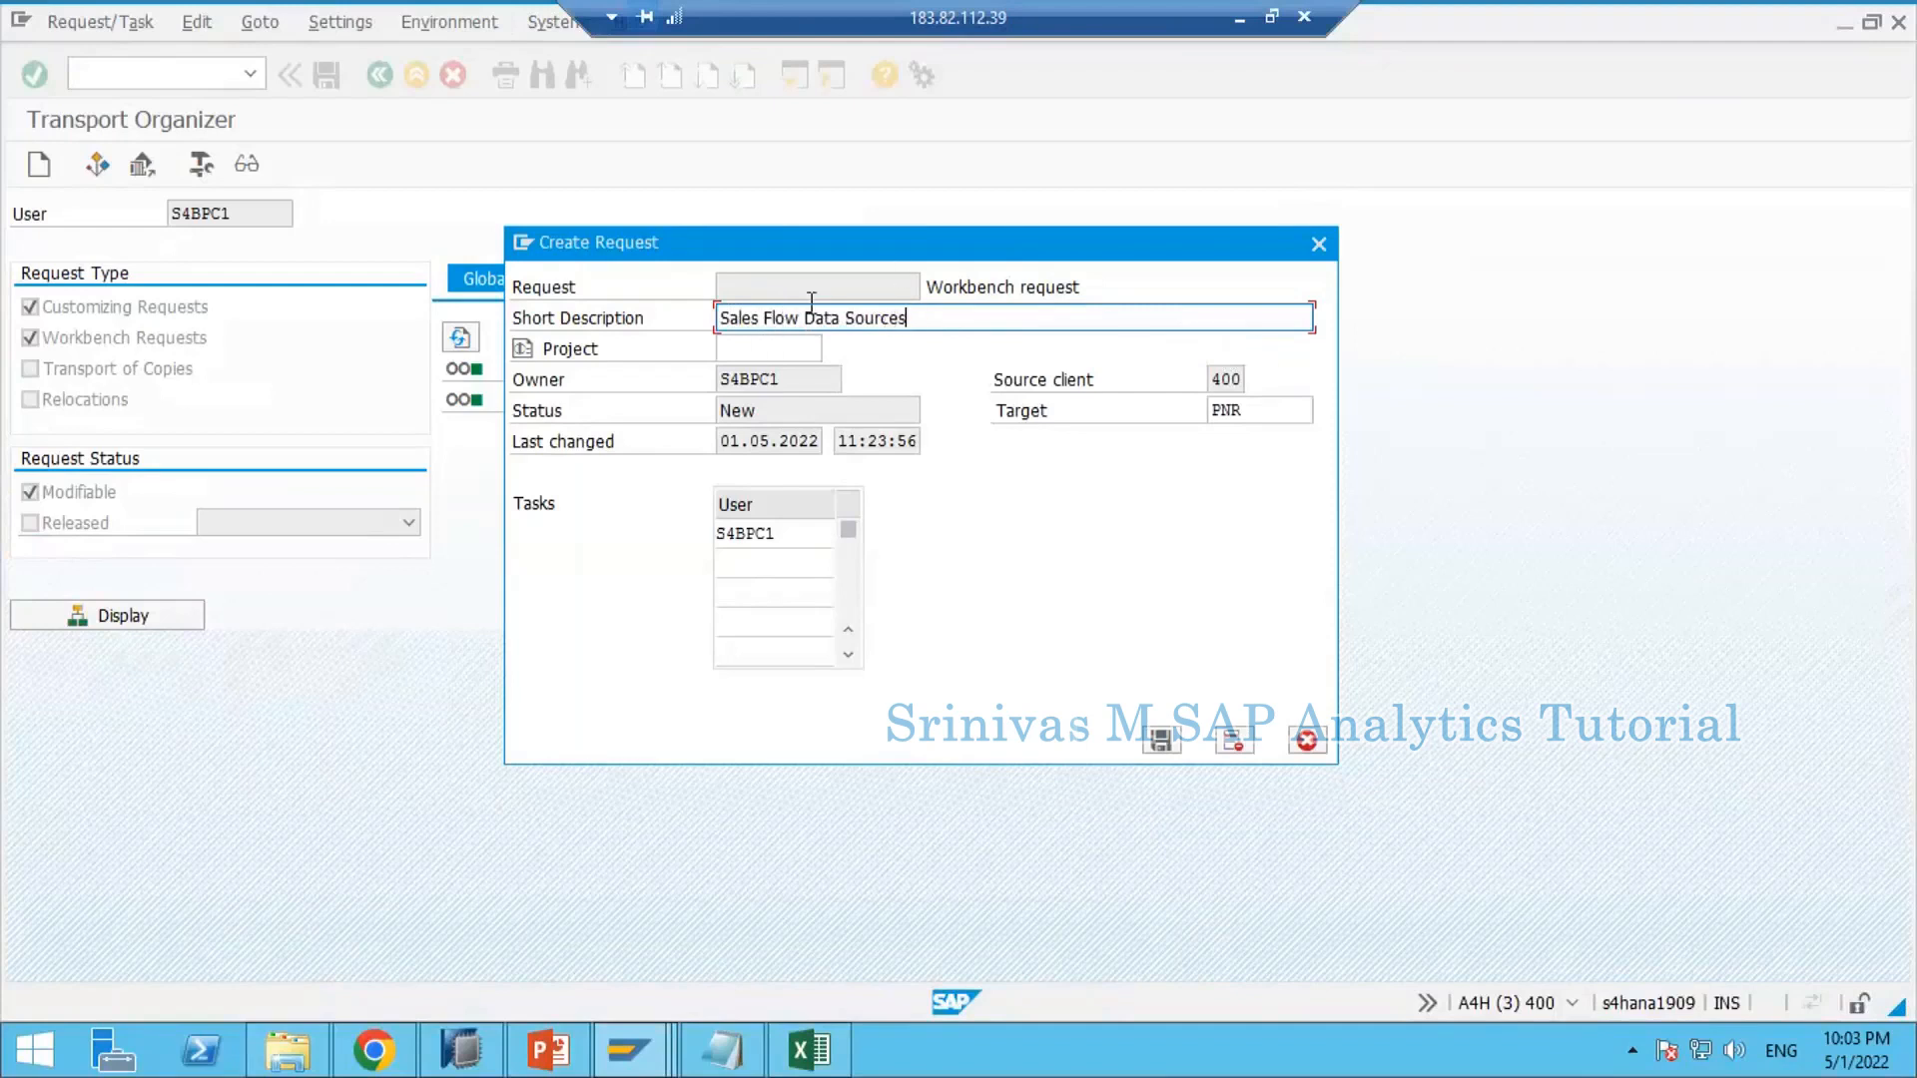
Step: Save the new Workbench request with the short description Sales Flow Data Sources
{"action": "left_click_drag", "start_coordinate": [949, 318], "coordinate": [686, 318]}
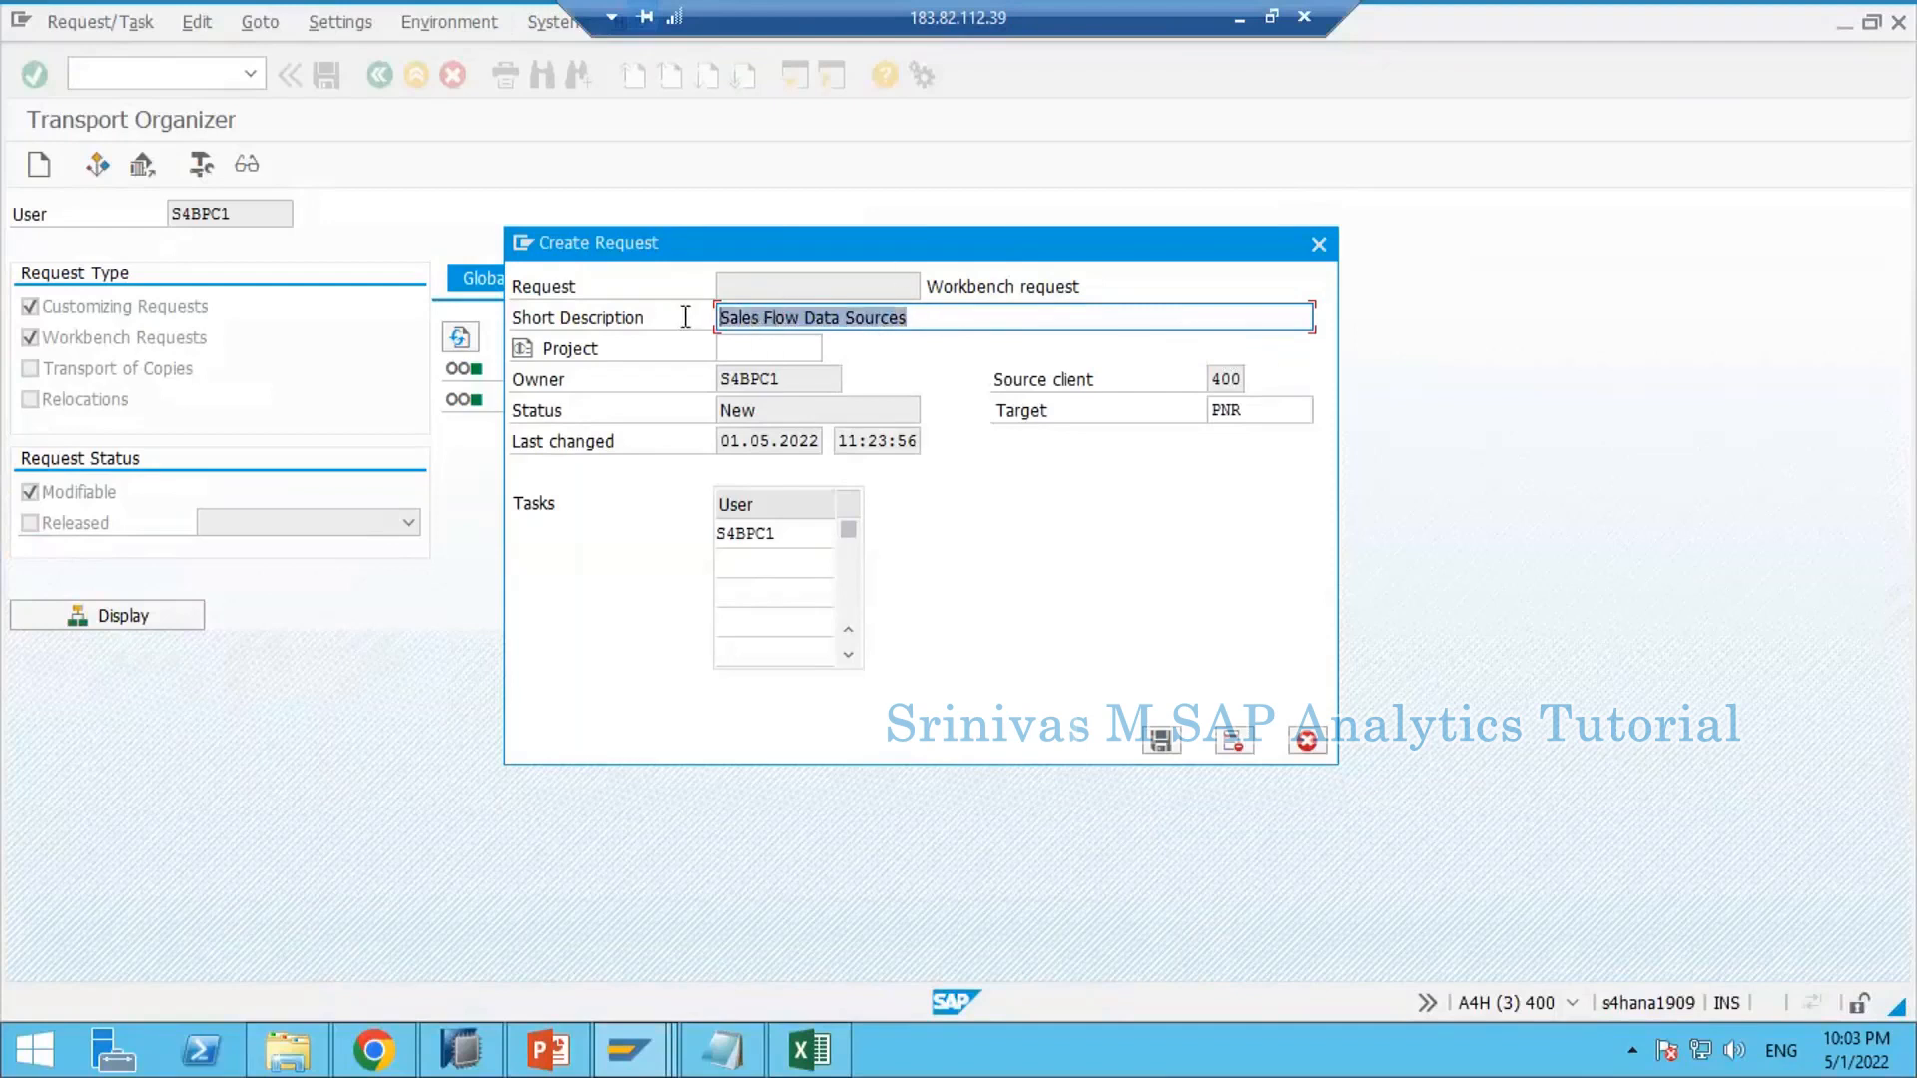
{"action": "left_click", "coordinate": [949, 318]}
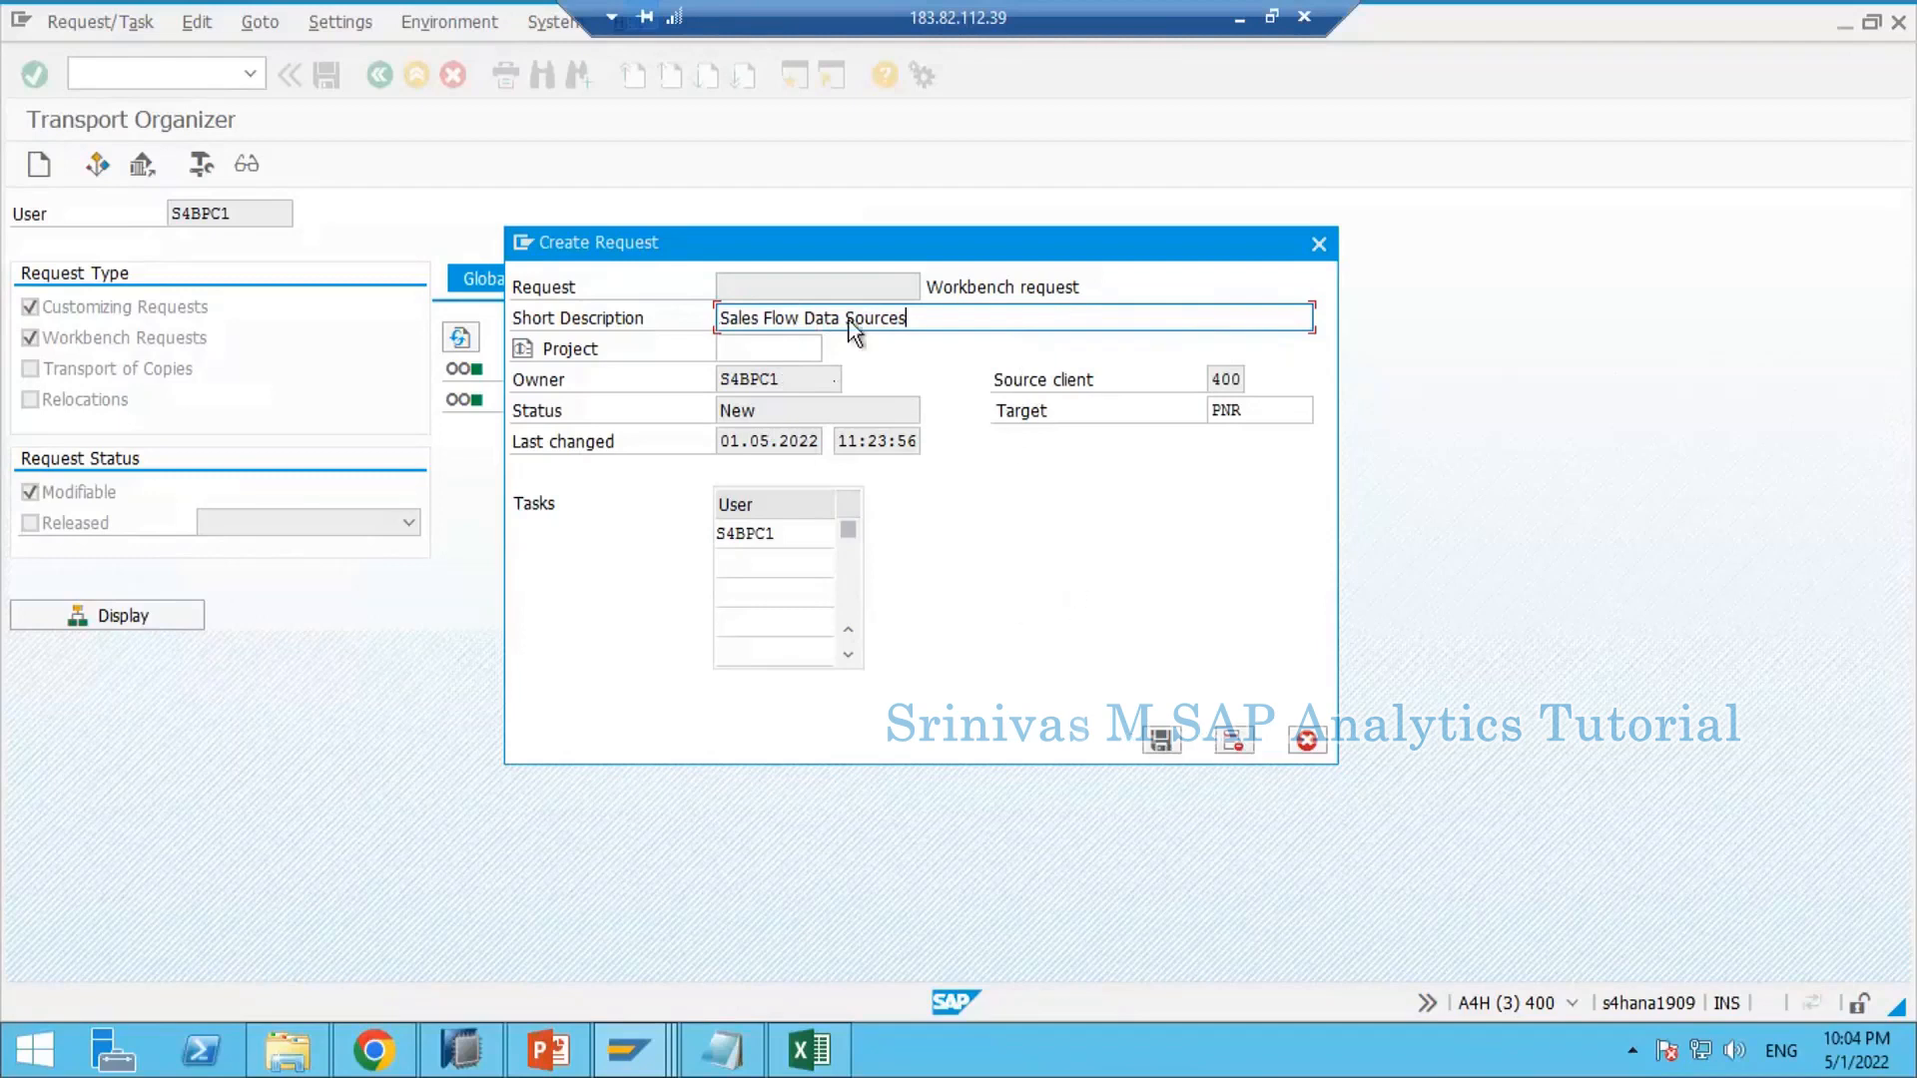
{"action": "key", "text": "Tab"}
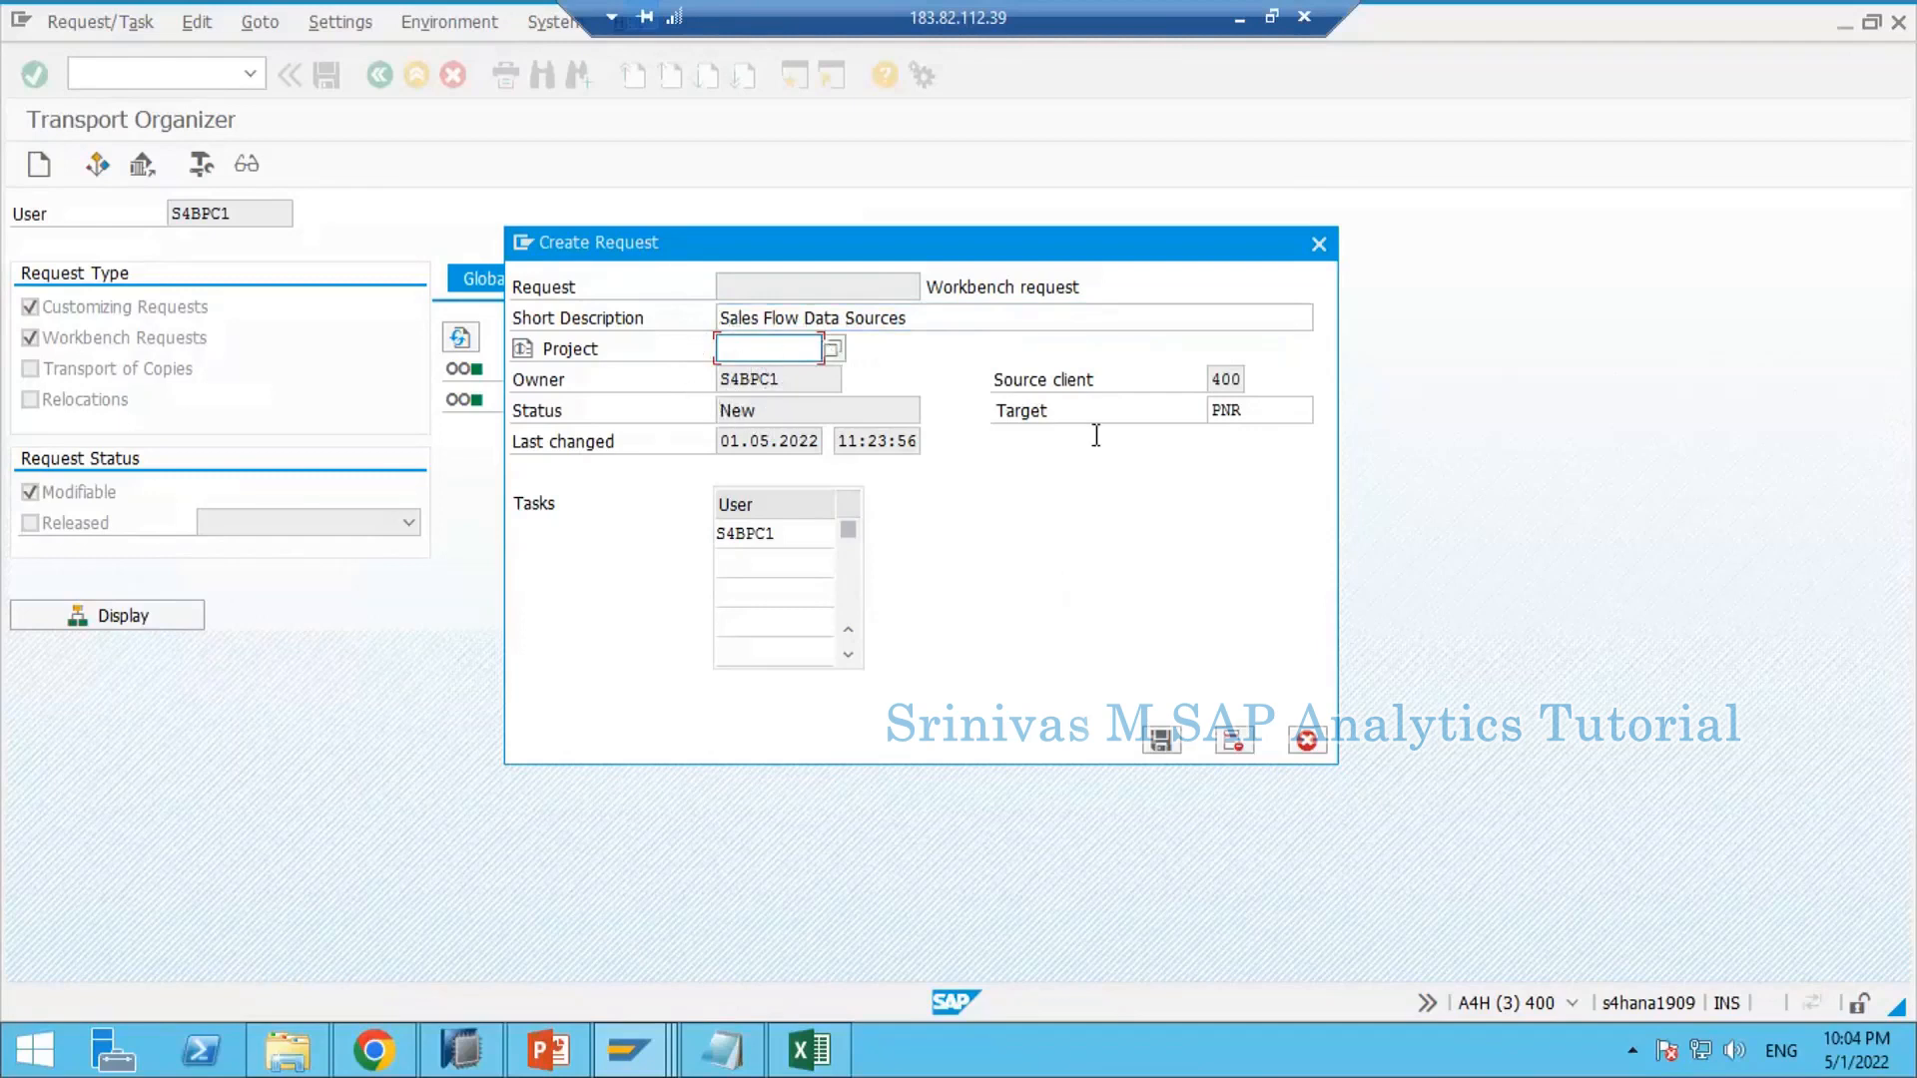
{"action": "left_click", "coordinate": [1173, 742]}
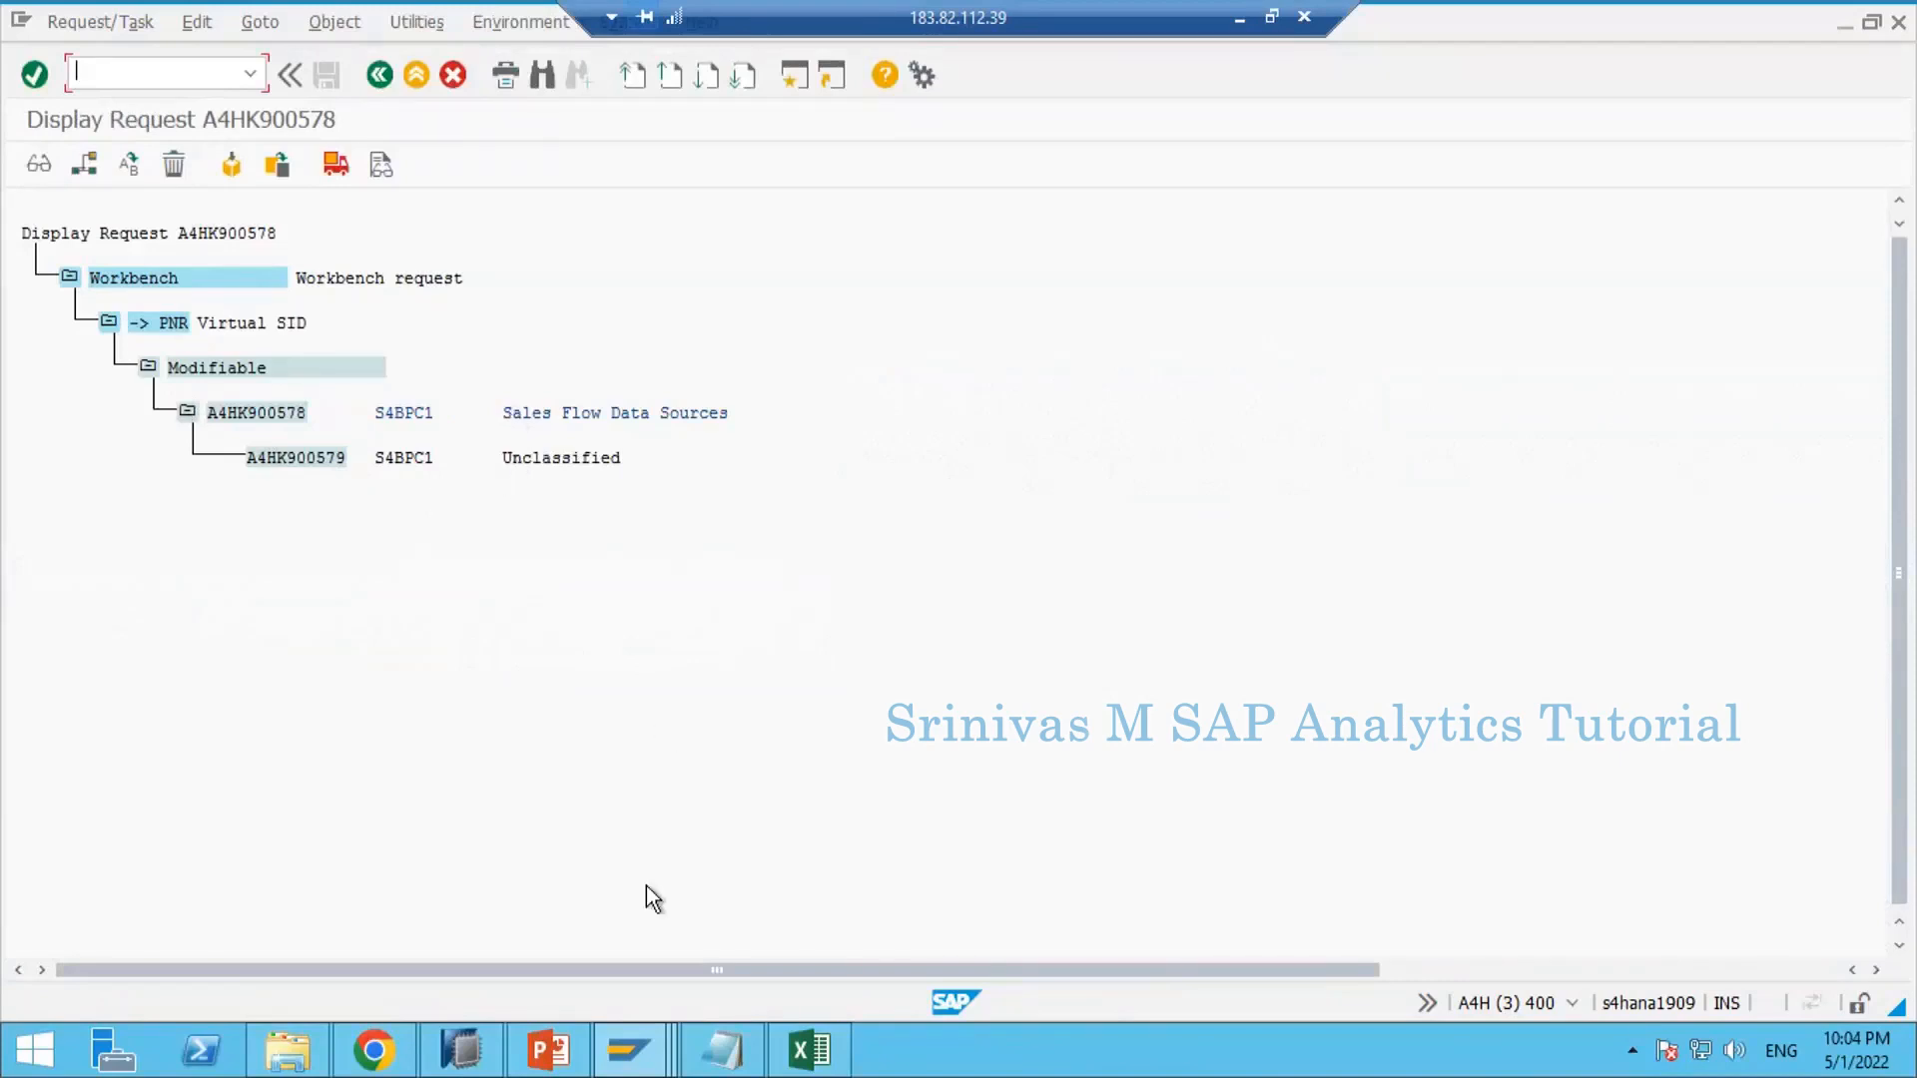
Step: Switch to the Excel worksheet, review the SSM and CHARM entries in column Q, and return to the SAP request display
{"action": "left_click", "coordinate": [808, 1049]}
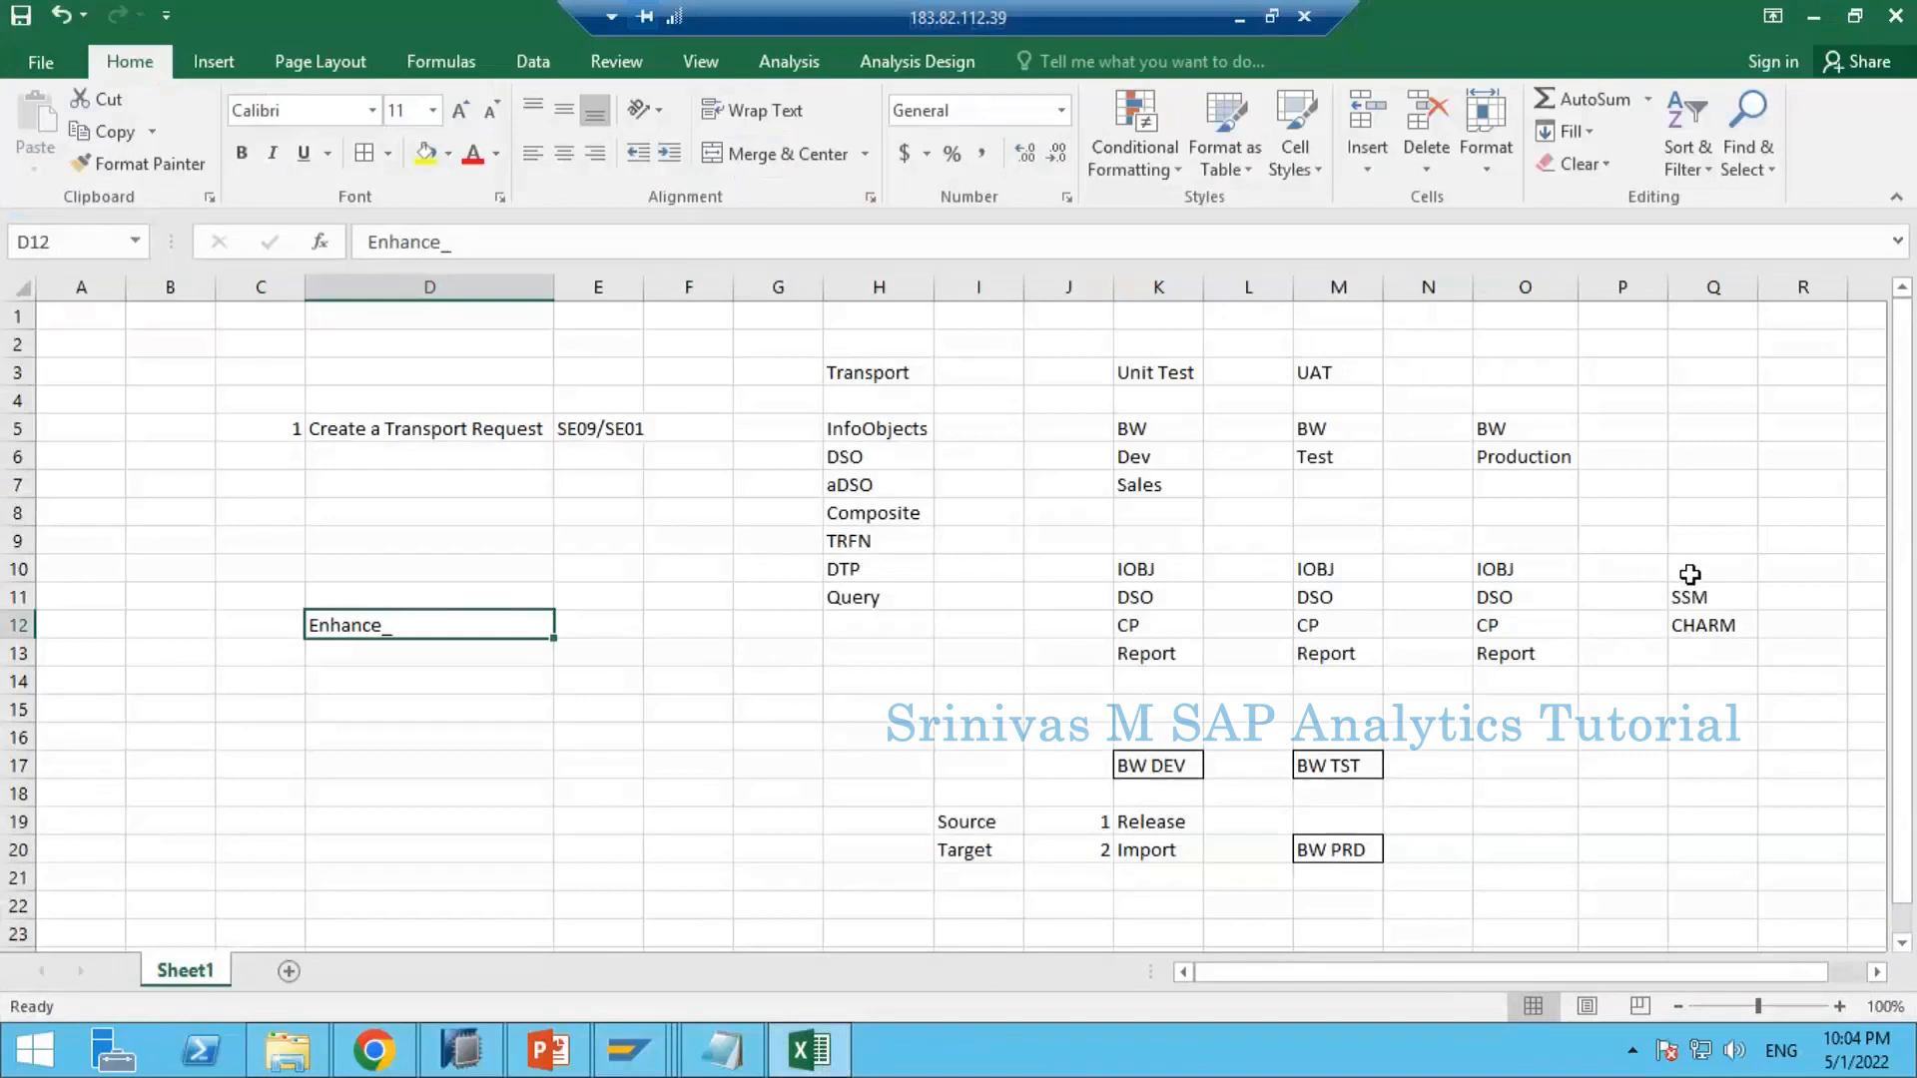
{"action": "left_click_drag", "start_coordinate": [1696, 565], "coordinate": [1711, 657]}
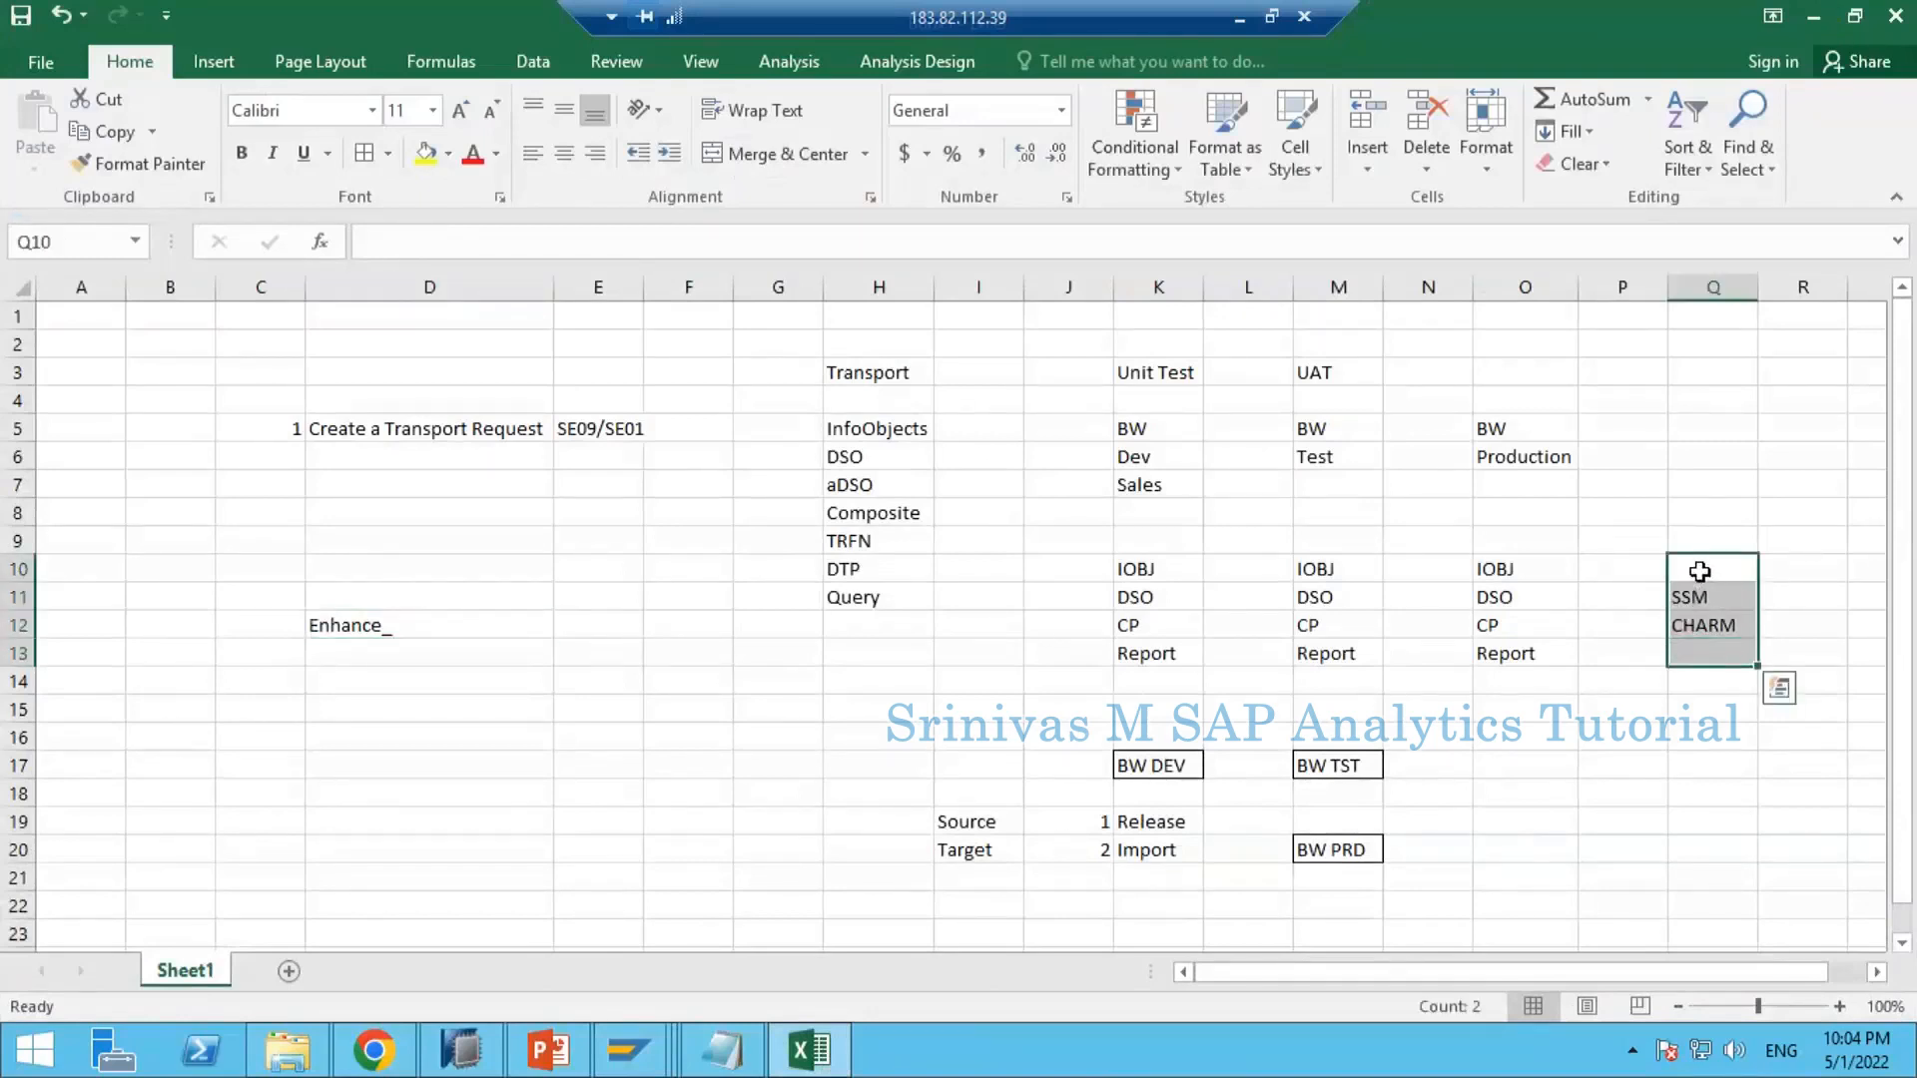
{"action": "left_click_drag", "start_coordinate": [1701, 573], "coordinate": [1703, 639]}
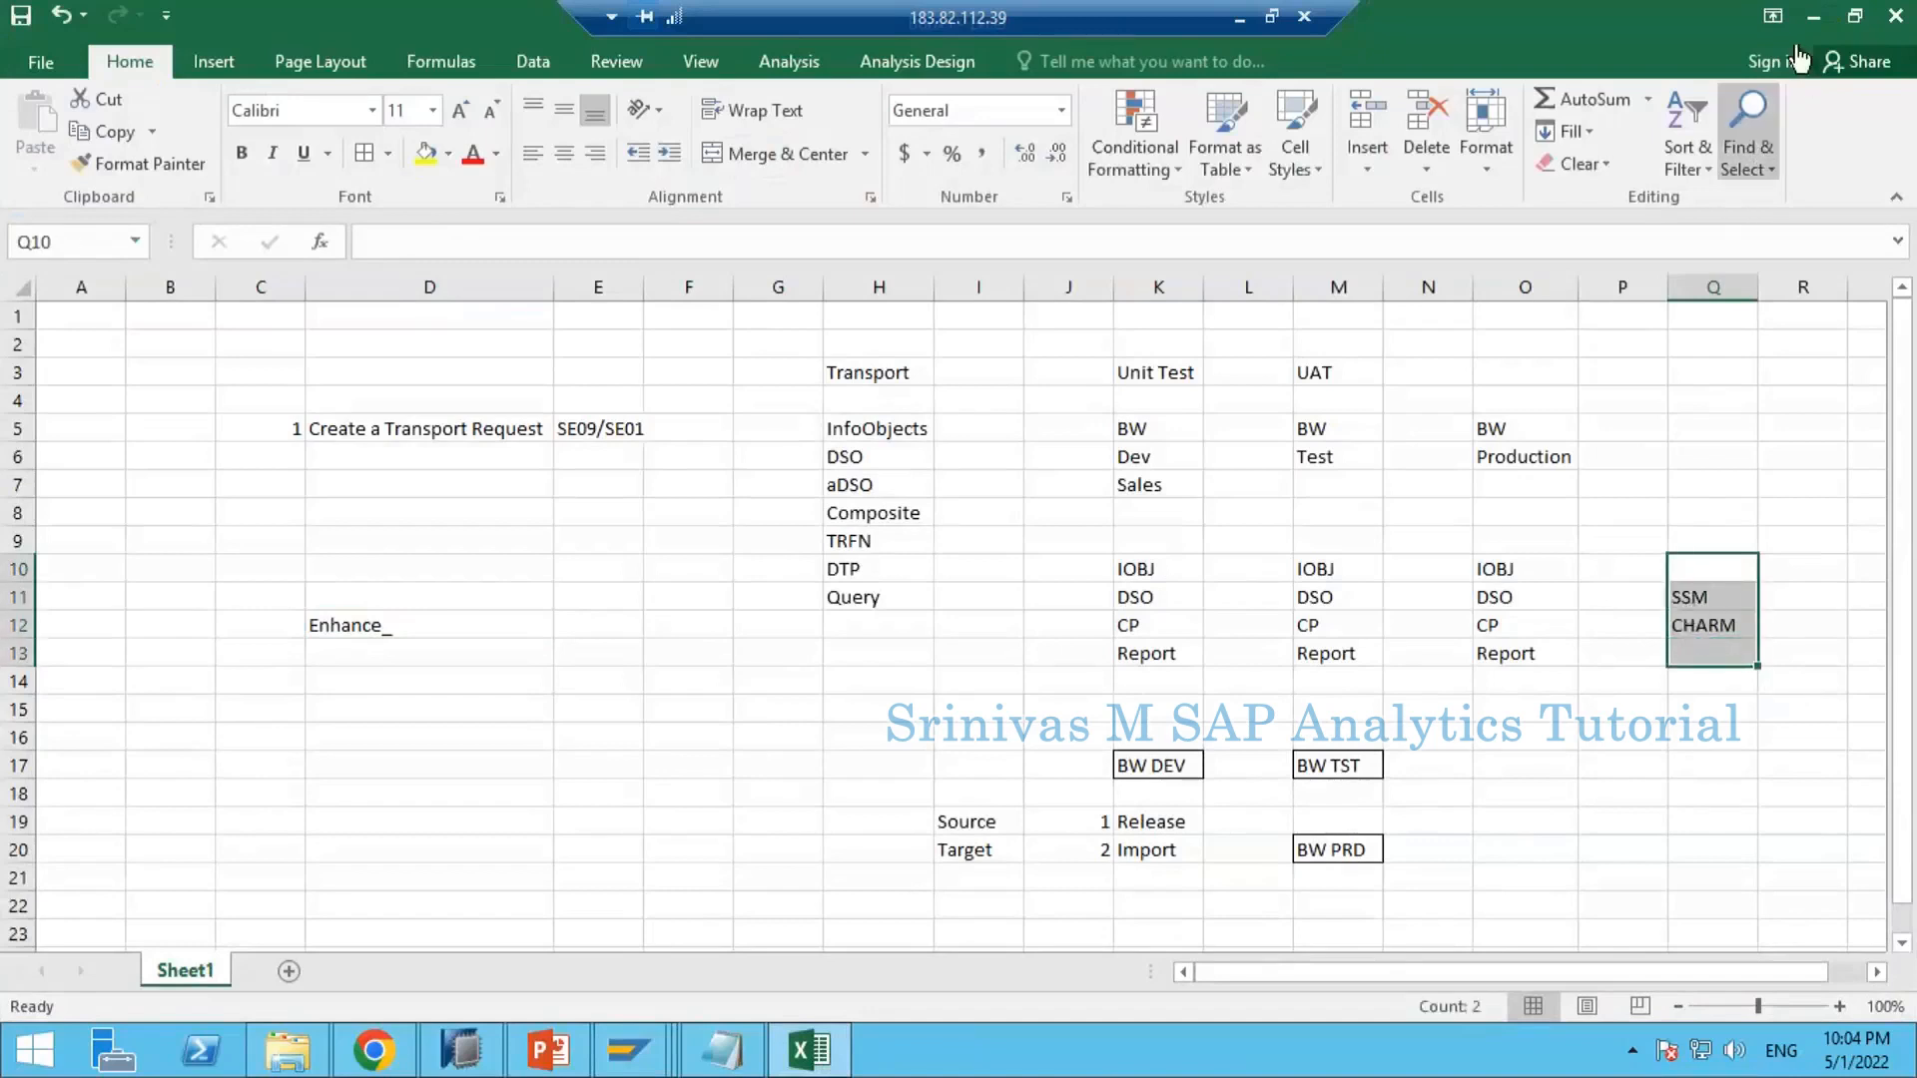
{"action": "left_click", "coordinate": [1713, 621]}
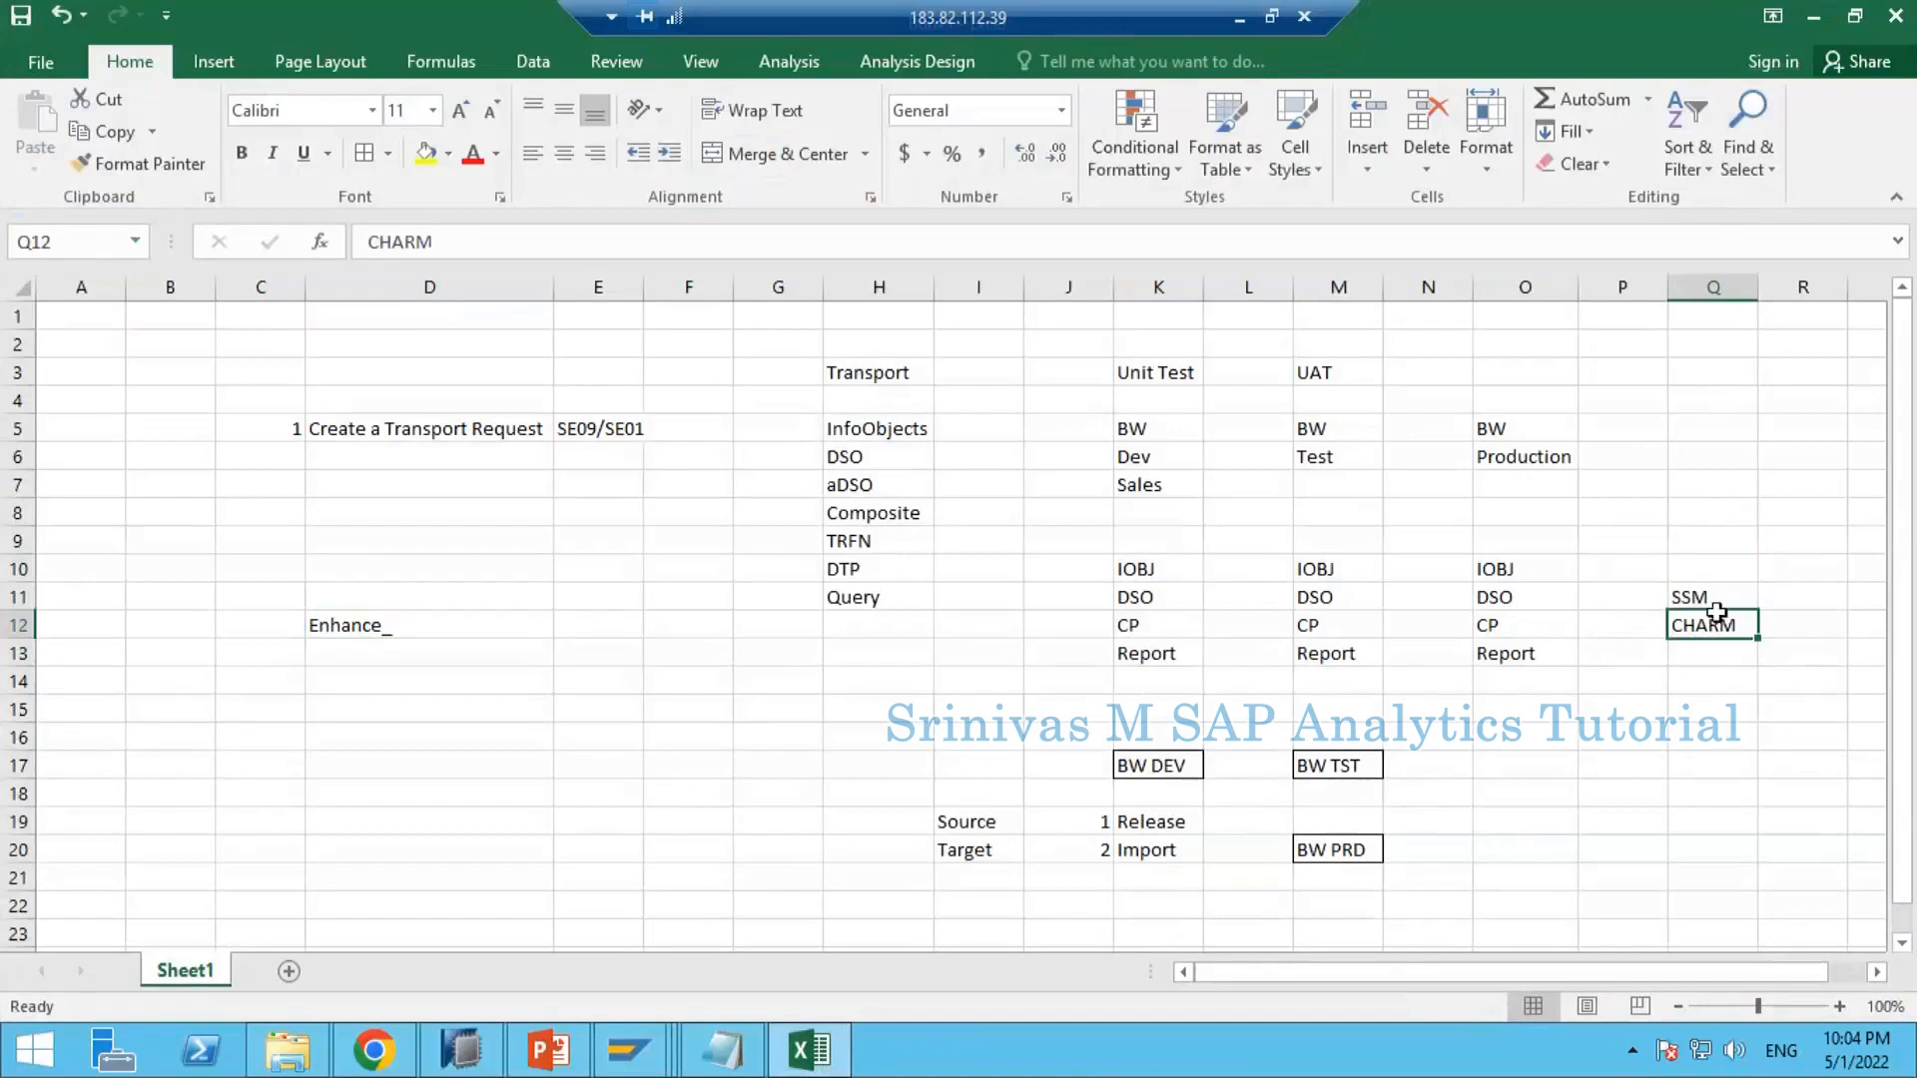
{"action": "left_click_drag", "start_coordinate": [1717, 569], "coordinate": [1728, 644]}
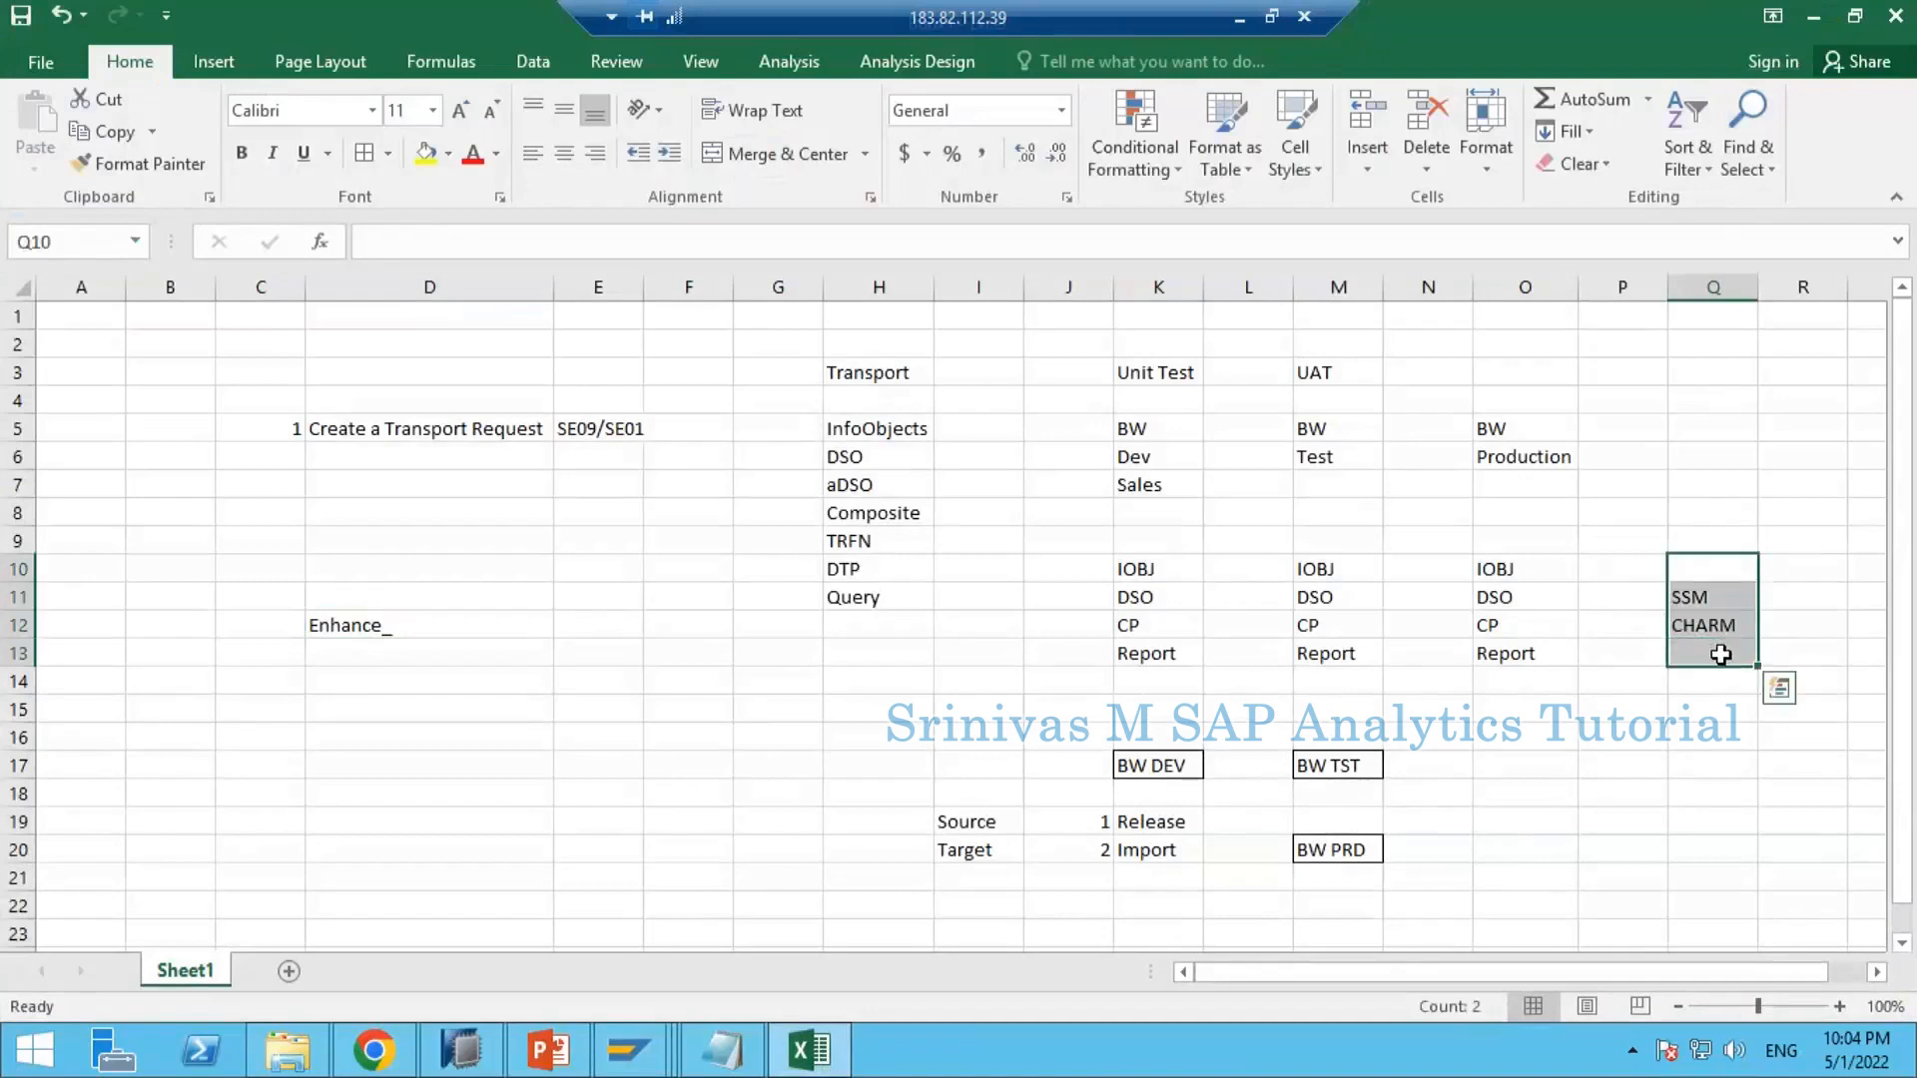
{"action": "left_click", "coordinate": [1700, 569]}
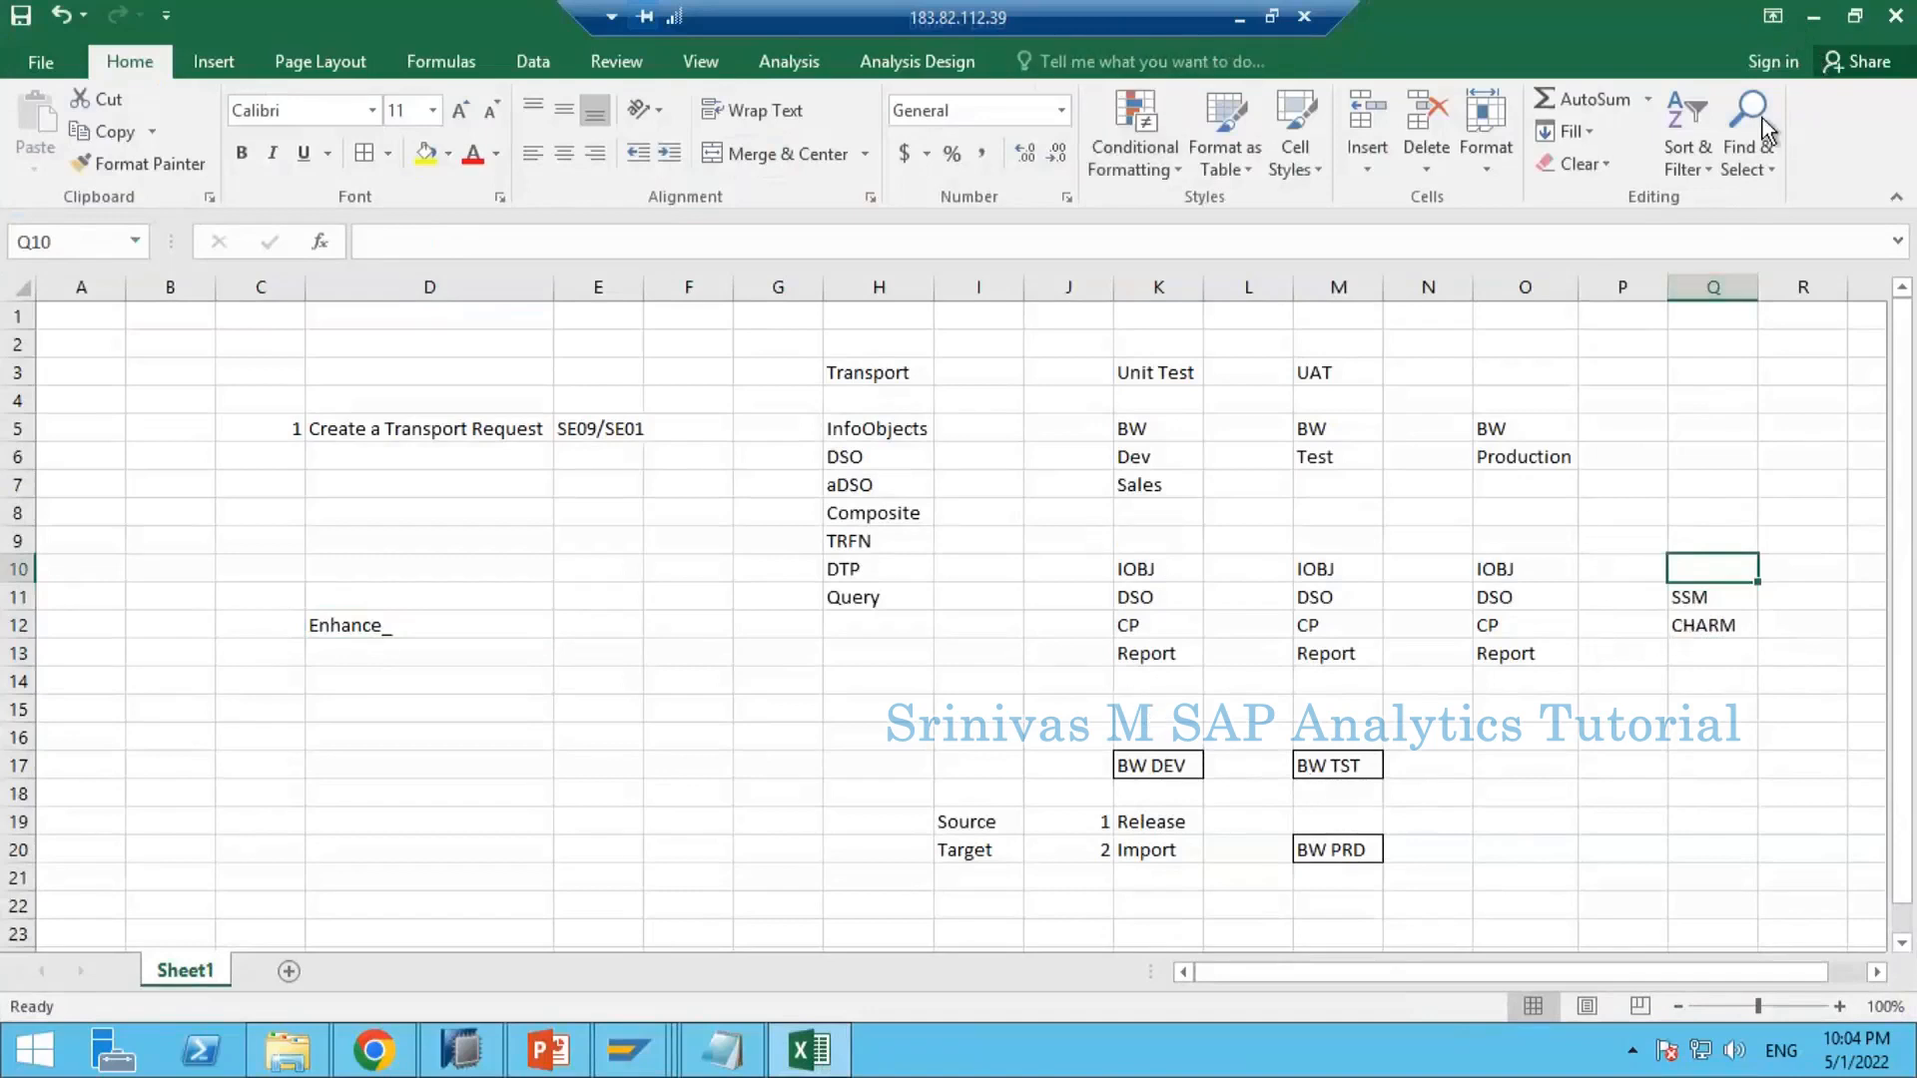
{"action": "left_click", "coordinate": [1814, 17]}
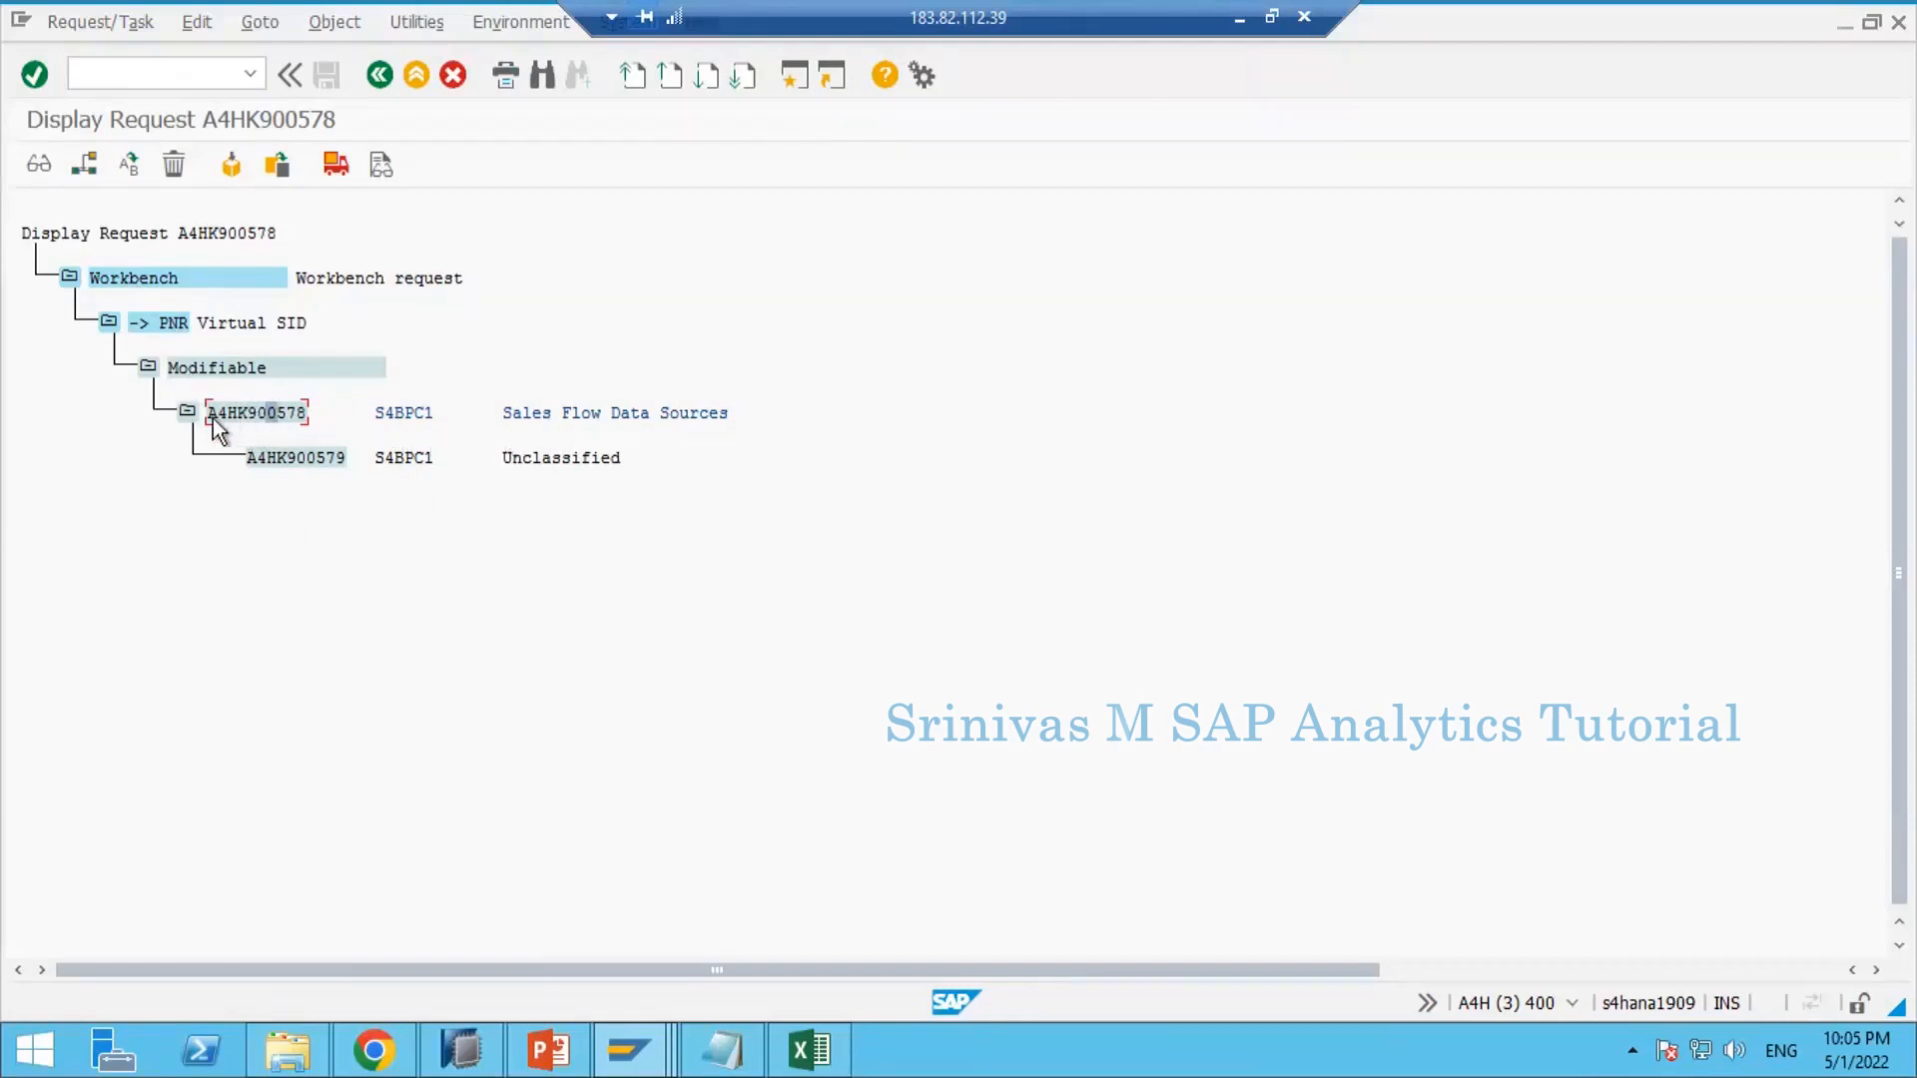
Step: Examine the Sales Flow Data Sources request, the unclassified task beneath it, and the actions available for that task
{"action": "left_click", "coordinate": [279, 416]}
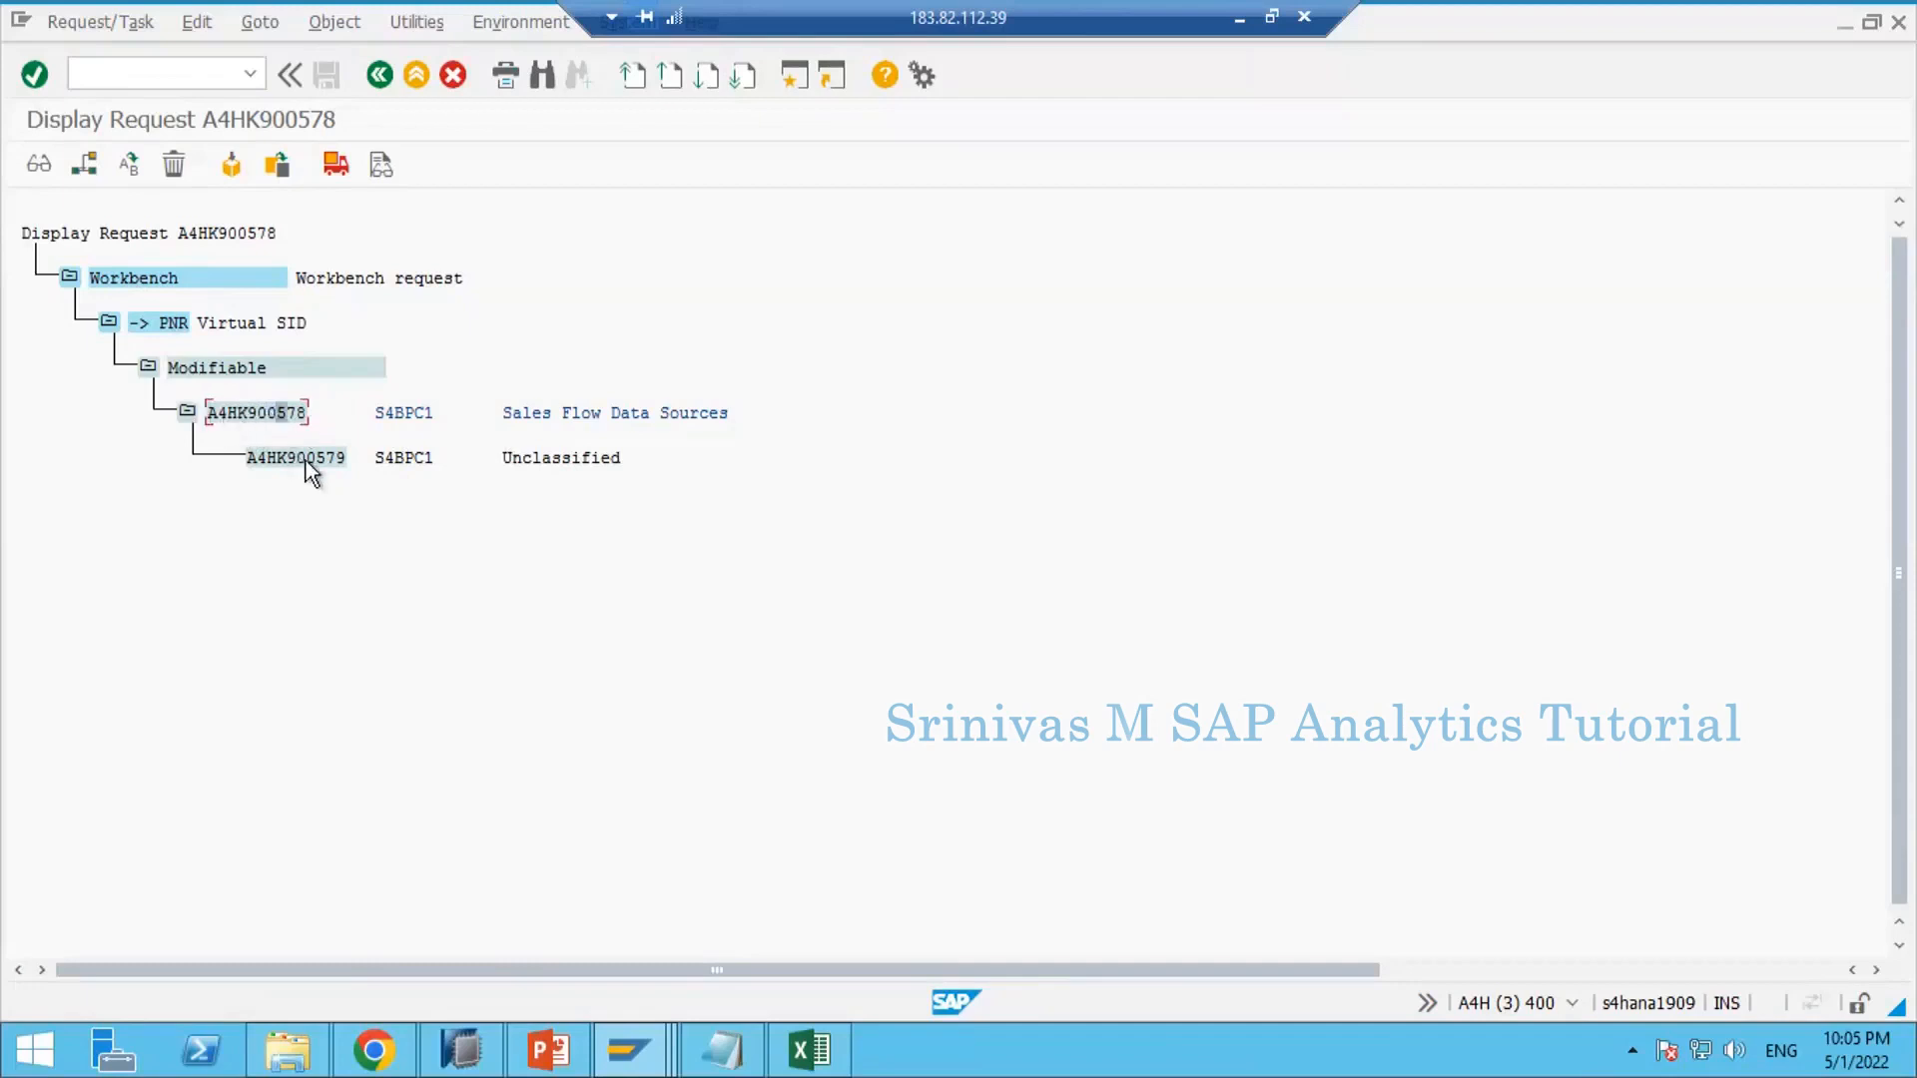
{"action": "left_click", "coordinate": [211, 419]}
{"action": "left_click", "coordinate": [298, 450]}
{"action": "left_click", "coordinate": [295, 459]}
{"action": "left_click", "coordinate": [309, 458]}
{"action": "left_click", "coordinate": [536, 458]}
{"action": "right_click", "coordinate": [290, 457]}
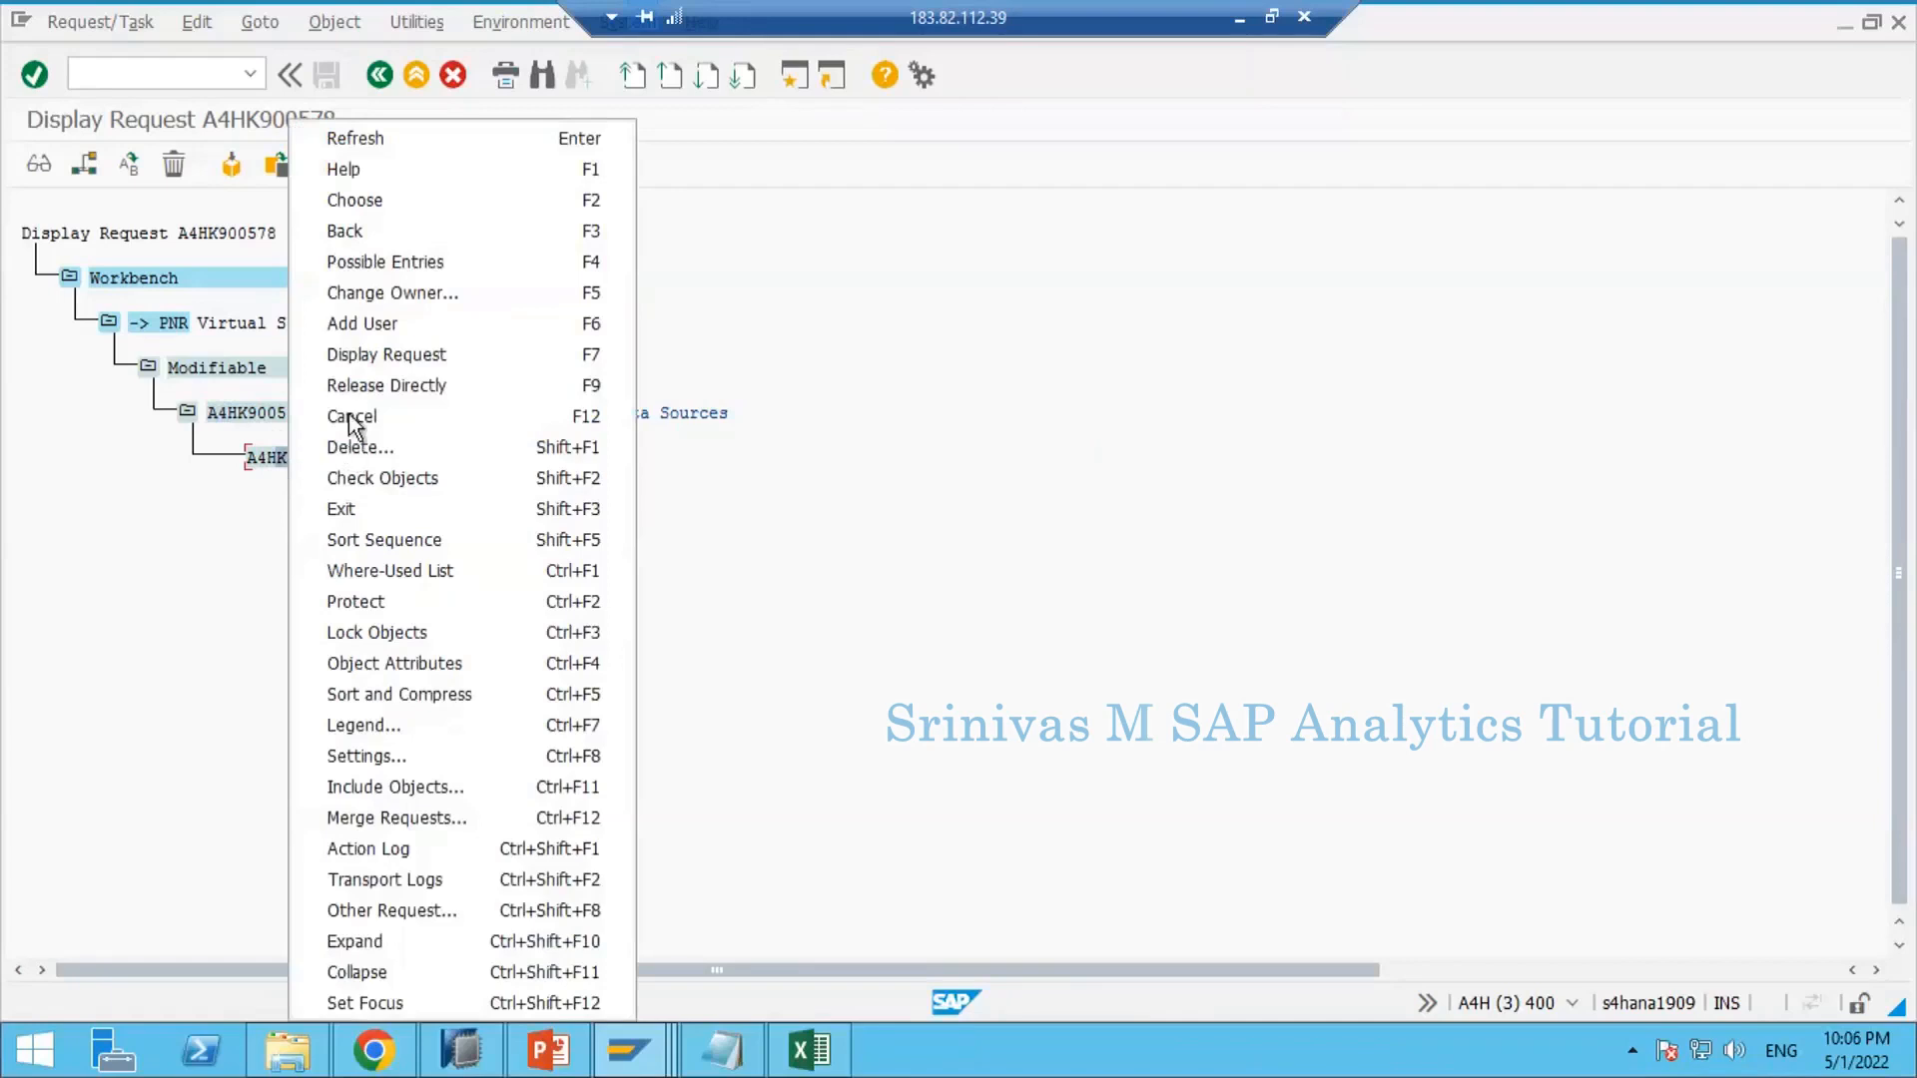
{"action": "left_click", "coordinate": [267, 464]}
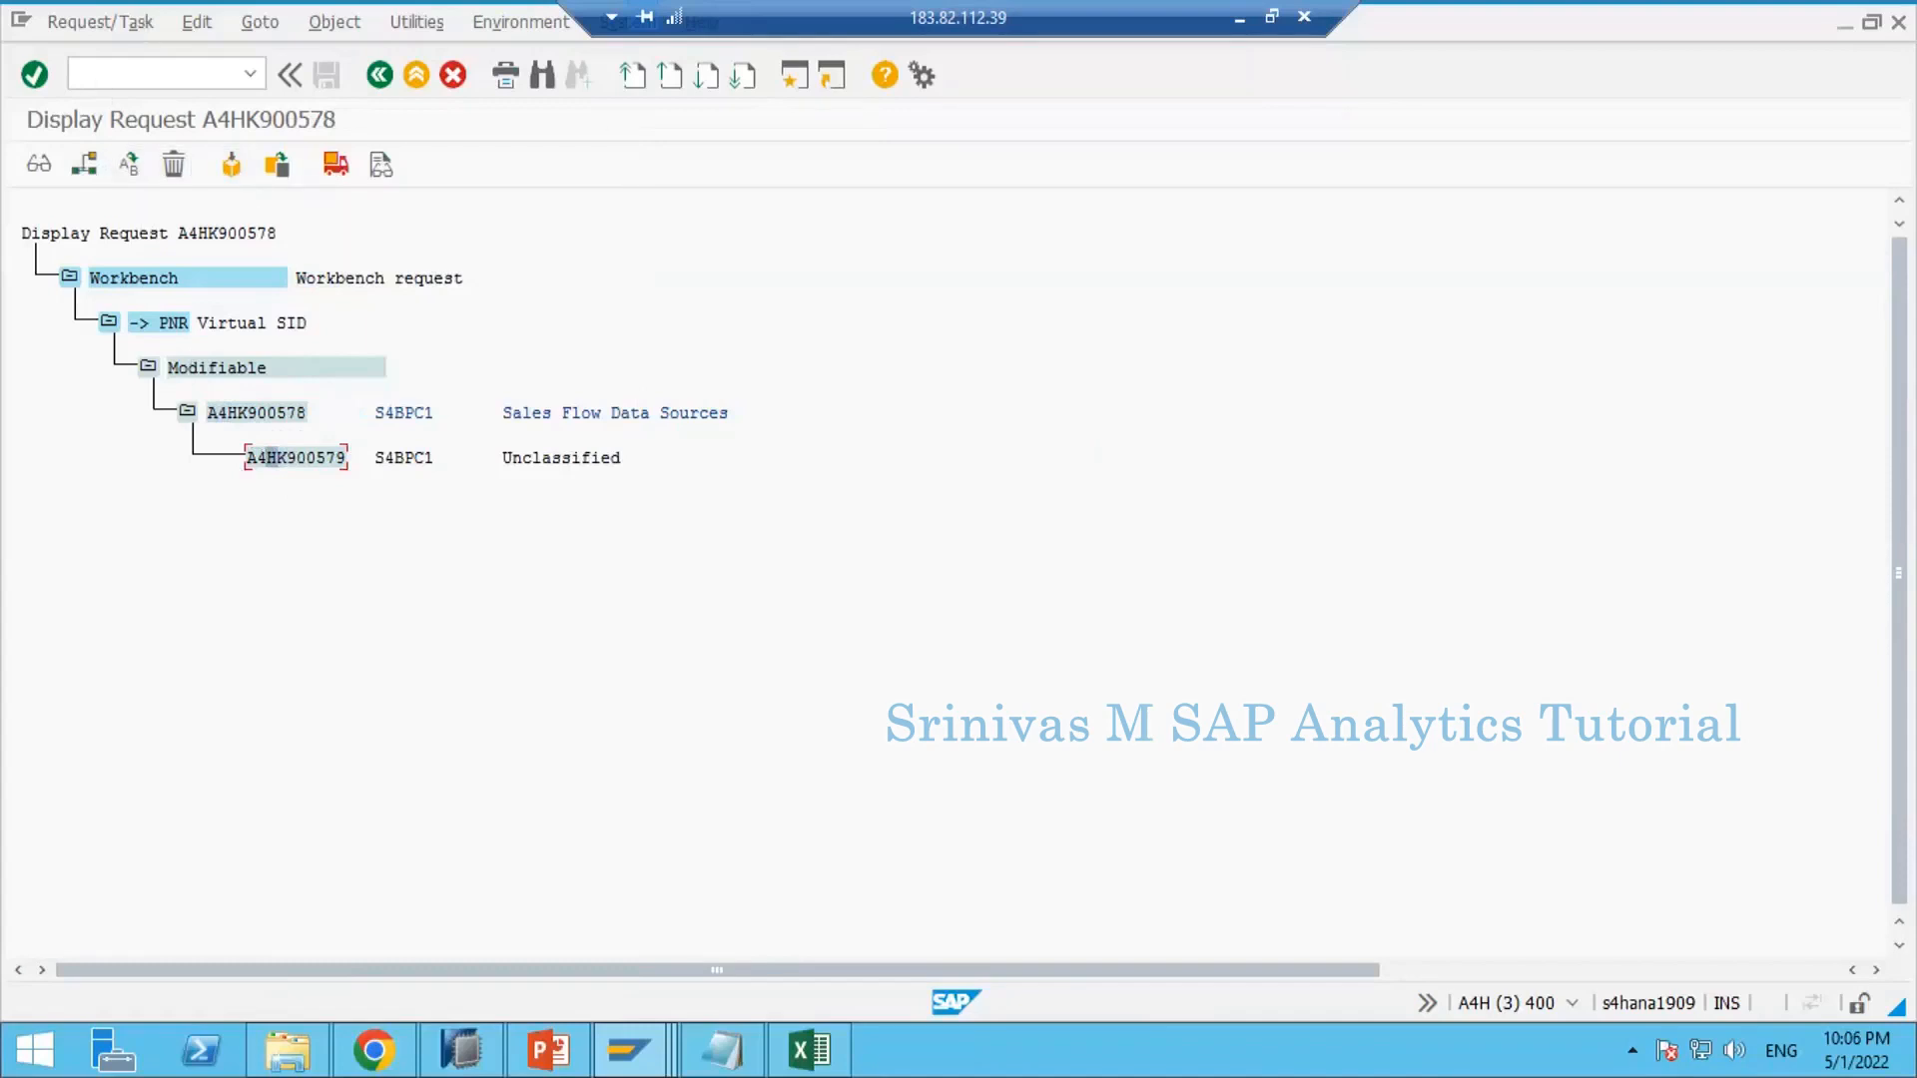
Step: View the types the unclassified task can be changed to, and cancel without changing it
{"action": "left_click", "coordinate": [145, 23]}
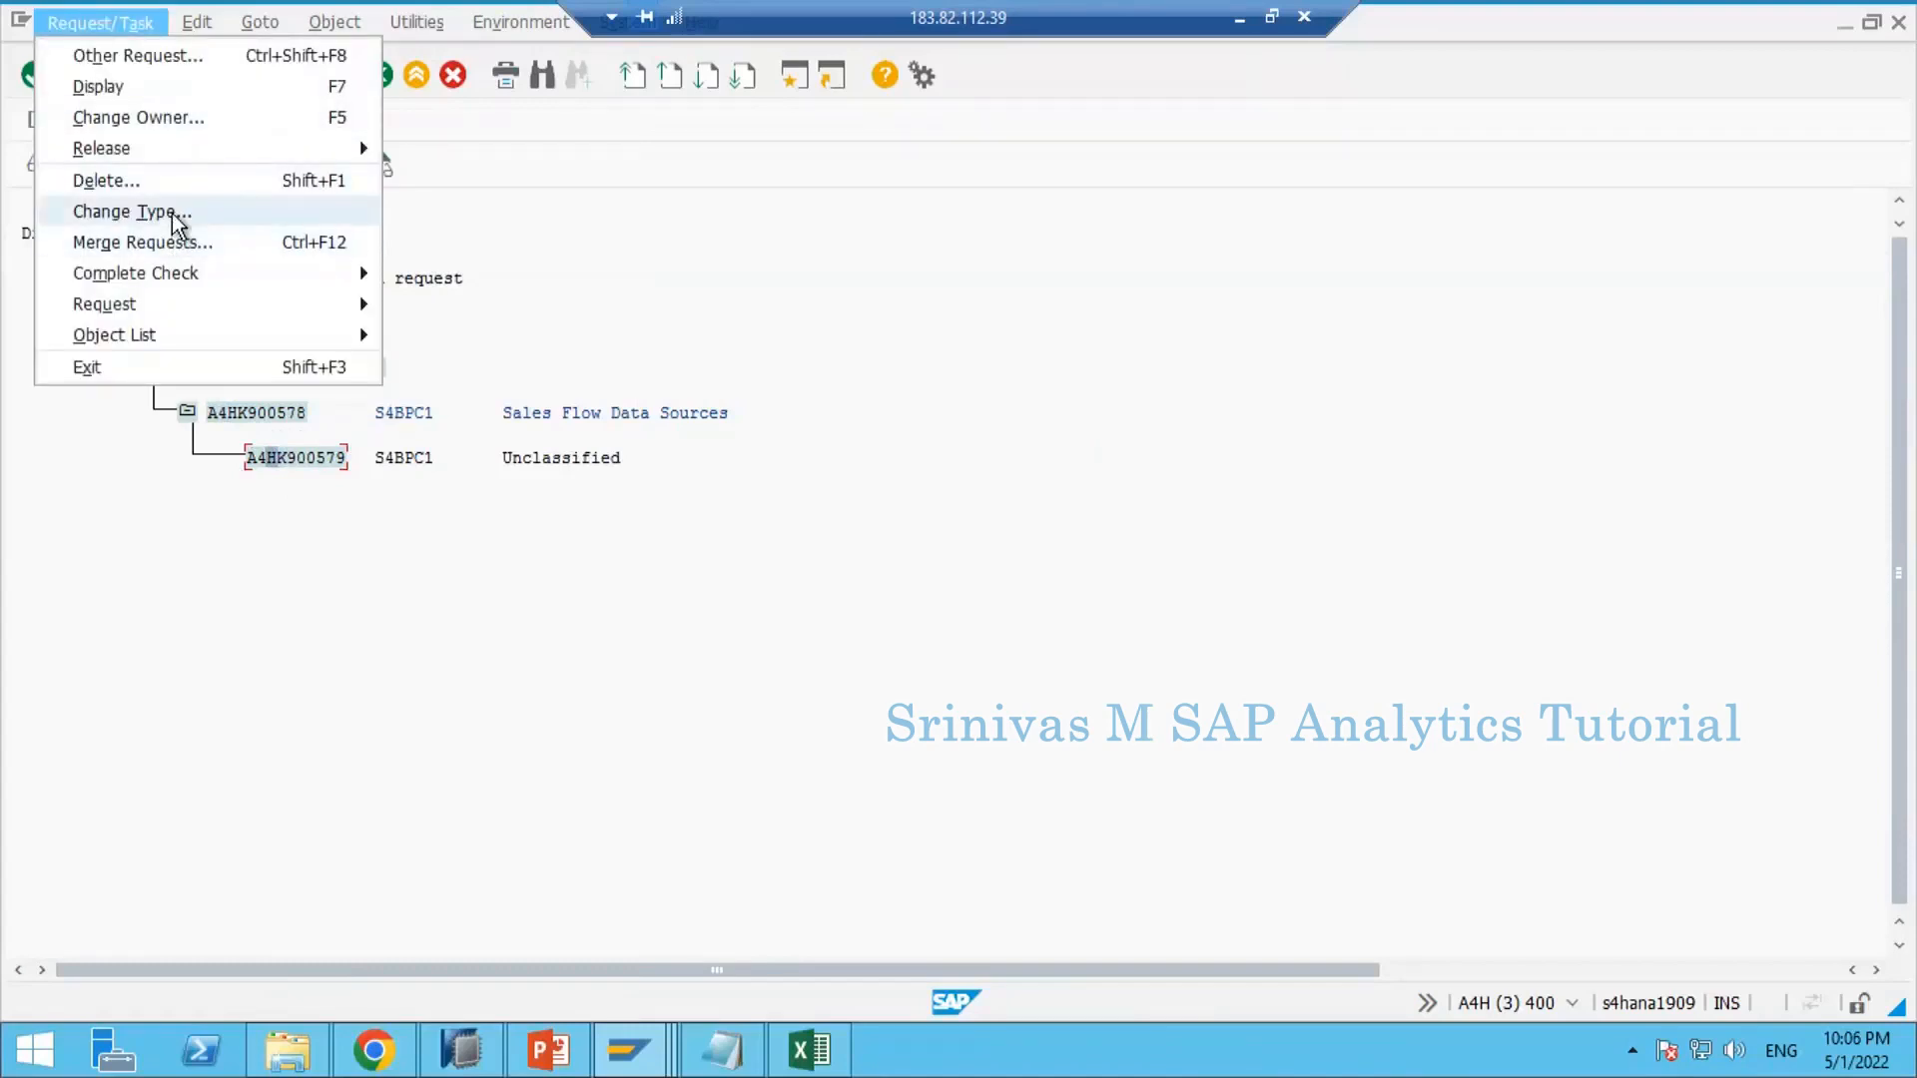
{"action": "left_click", "coordinate": [179, 212]}
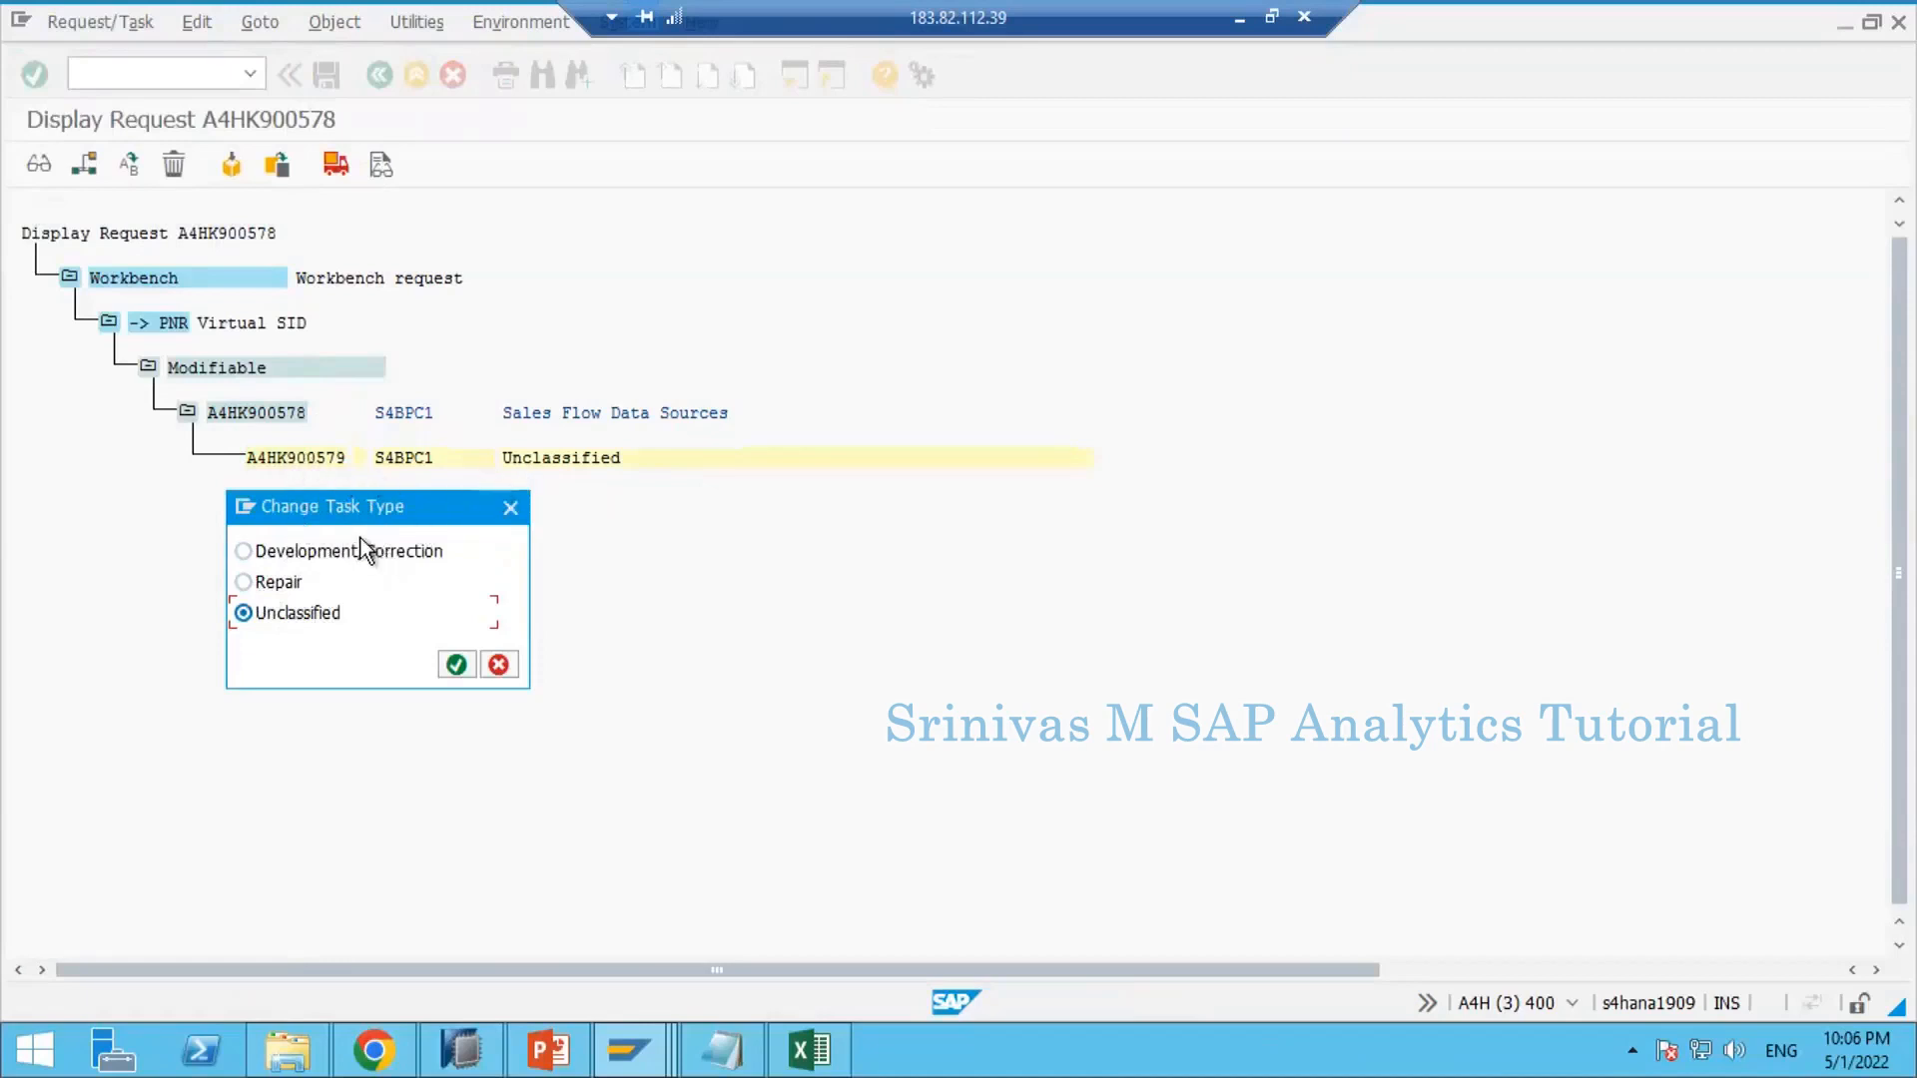
{"action": "left_click", "coordinate": [499, 664]}
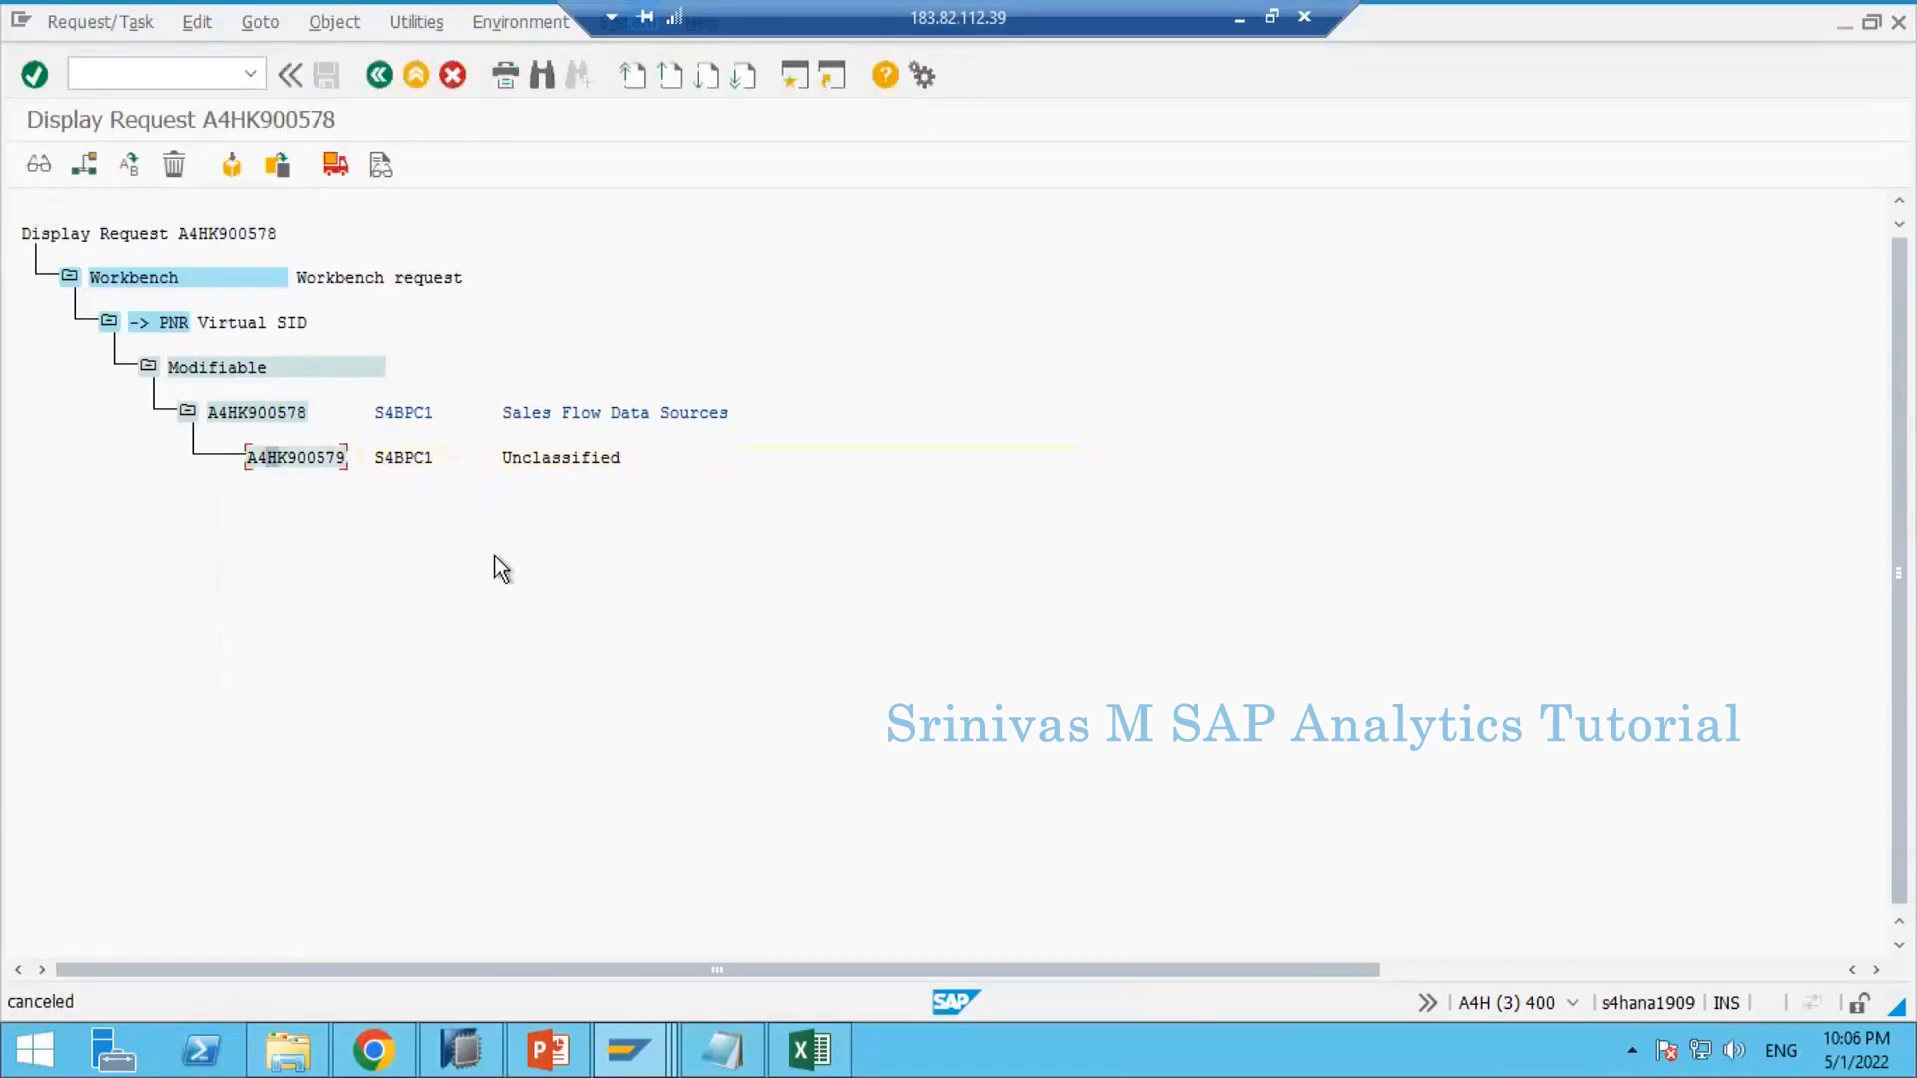
{"action": "left_click", "coordinate": [173, 70]}
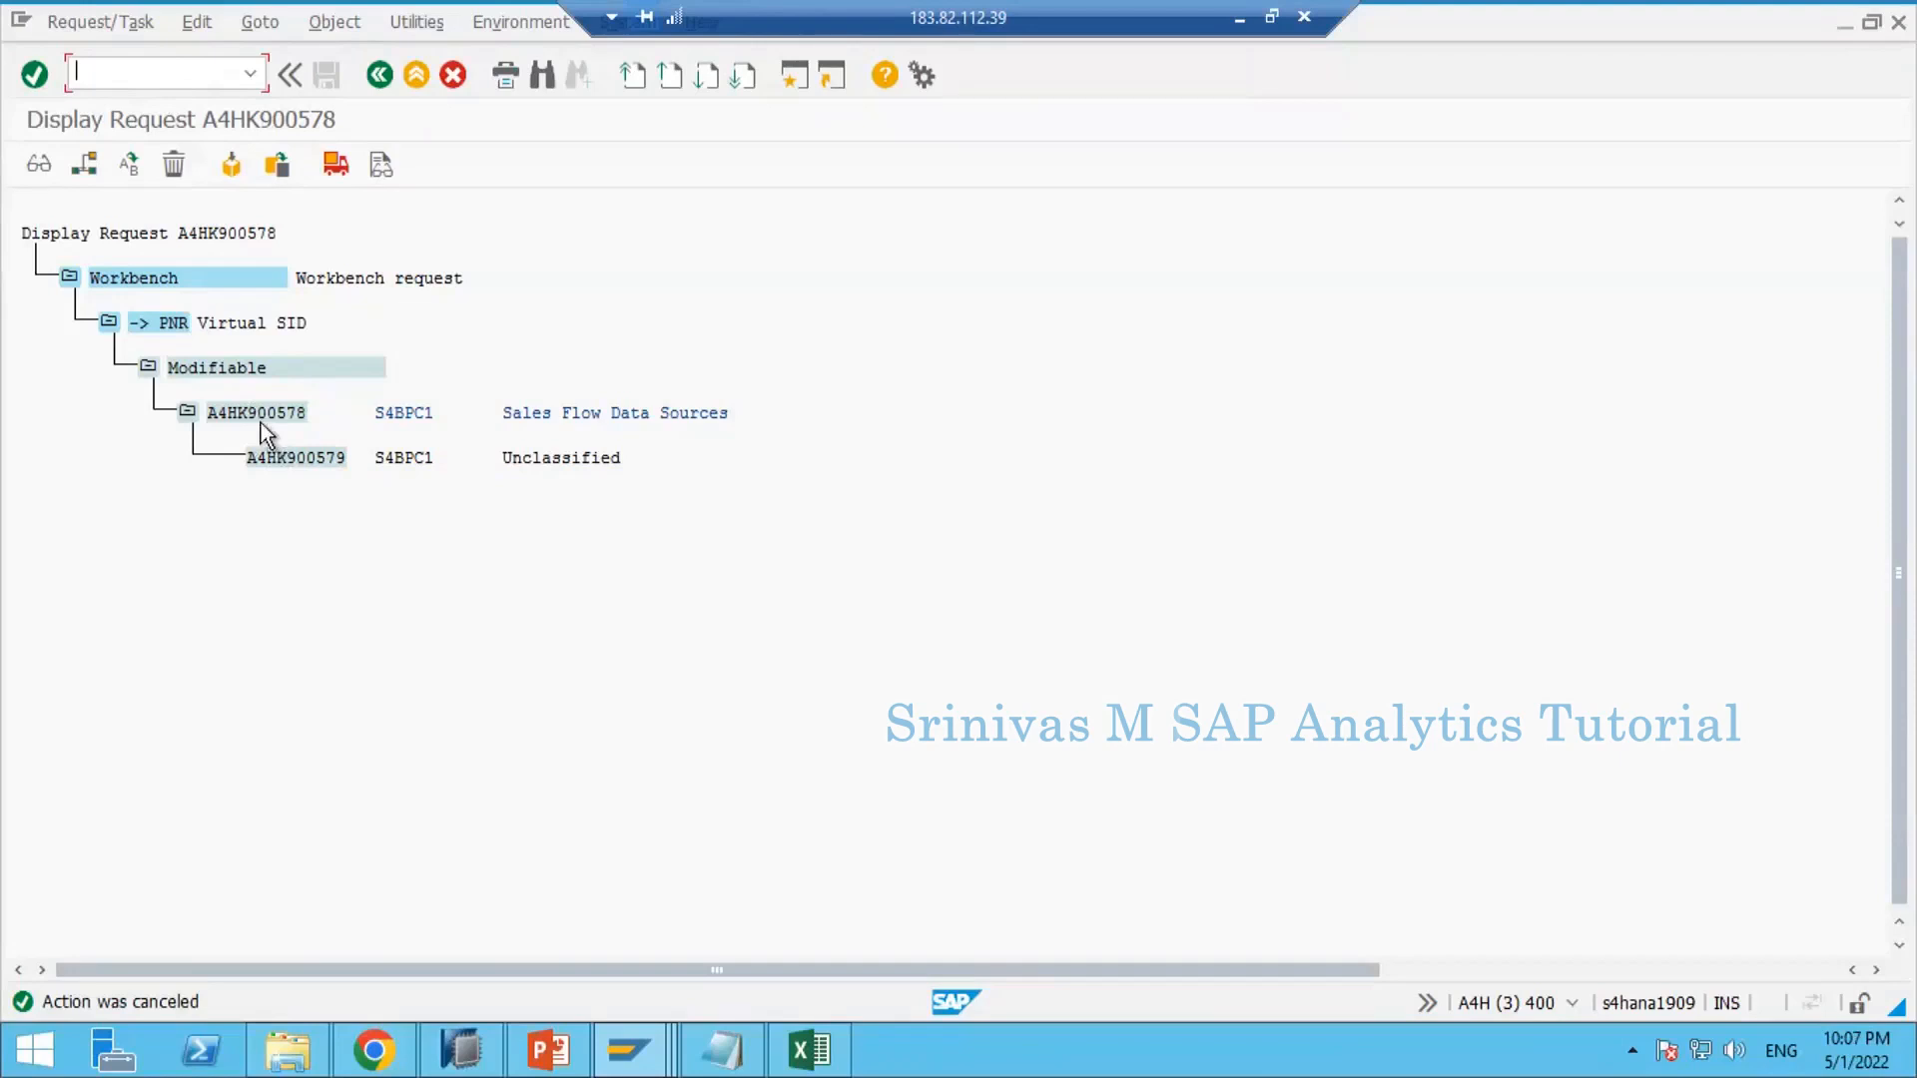
{"action": "left_click", "coordinate": [291, 458]}
Step: Switch to the Excel worksheet and enter 2 in cell C6 and "Data Source" in D6, below the Create a Transport Request entry
{"action": "left_click", "coordinate": [799, 1049]}
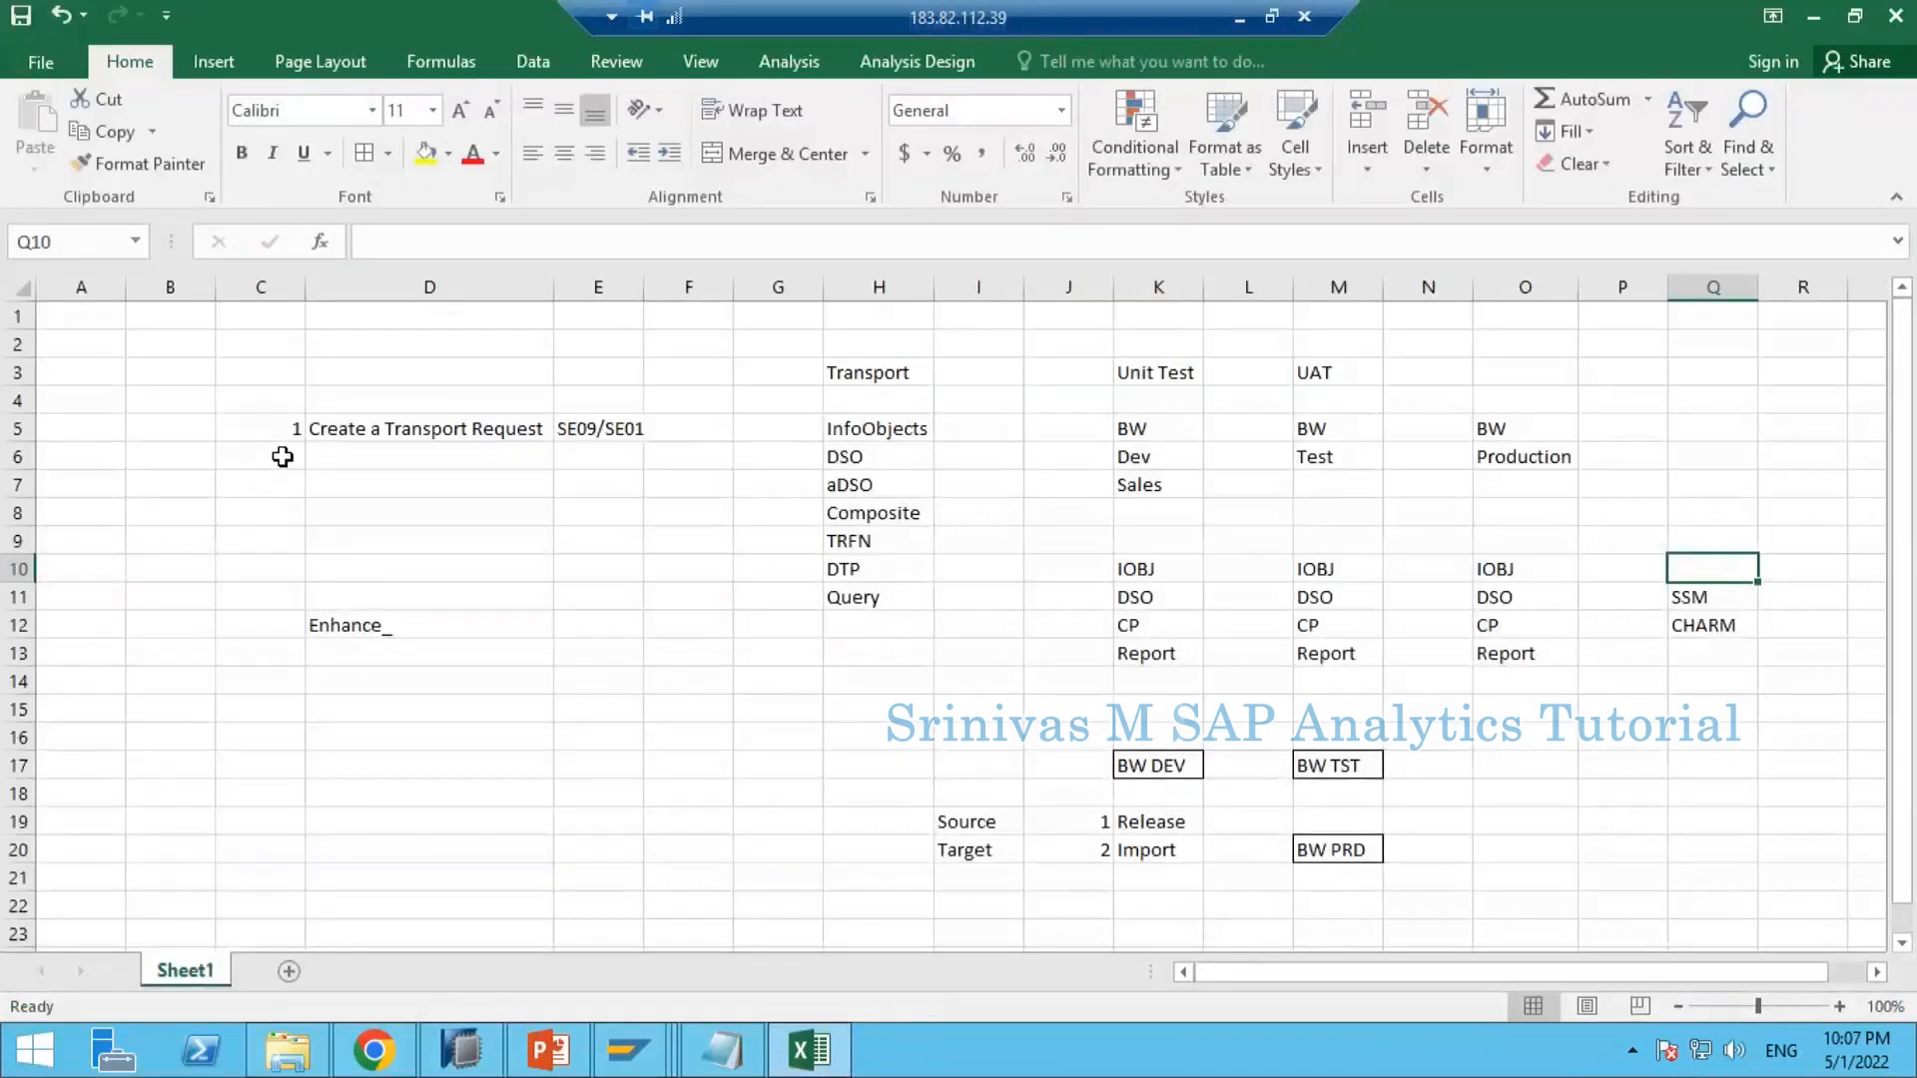
{"action": "left_click", "coordinate": [282, 456]}
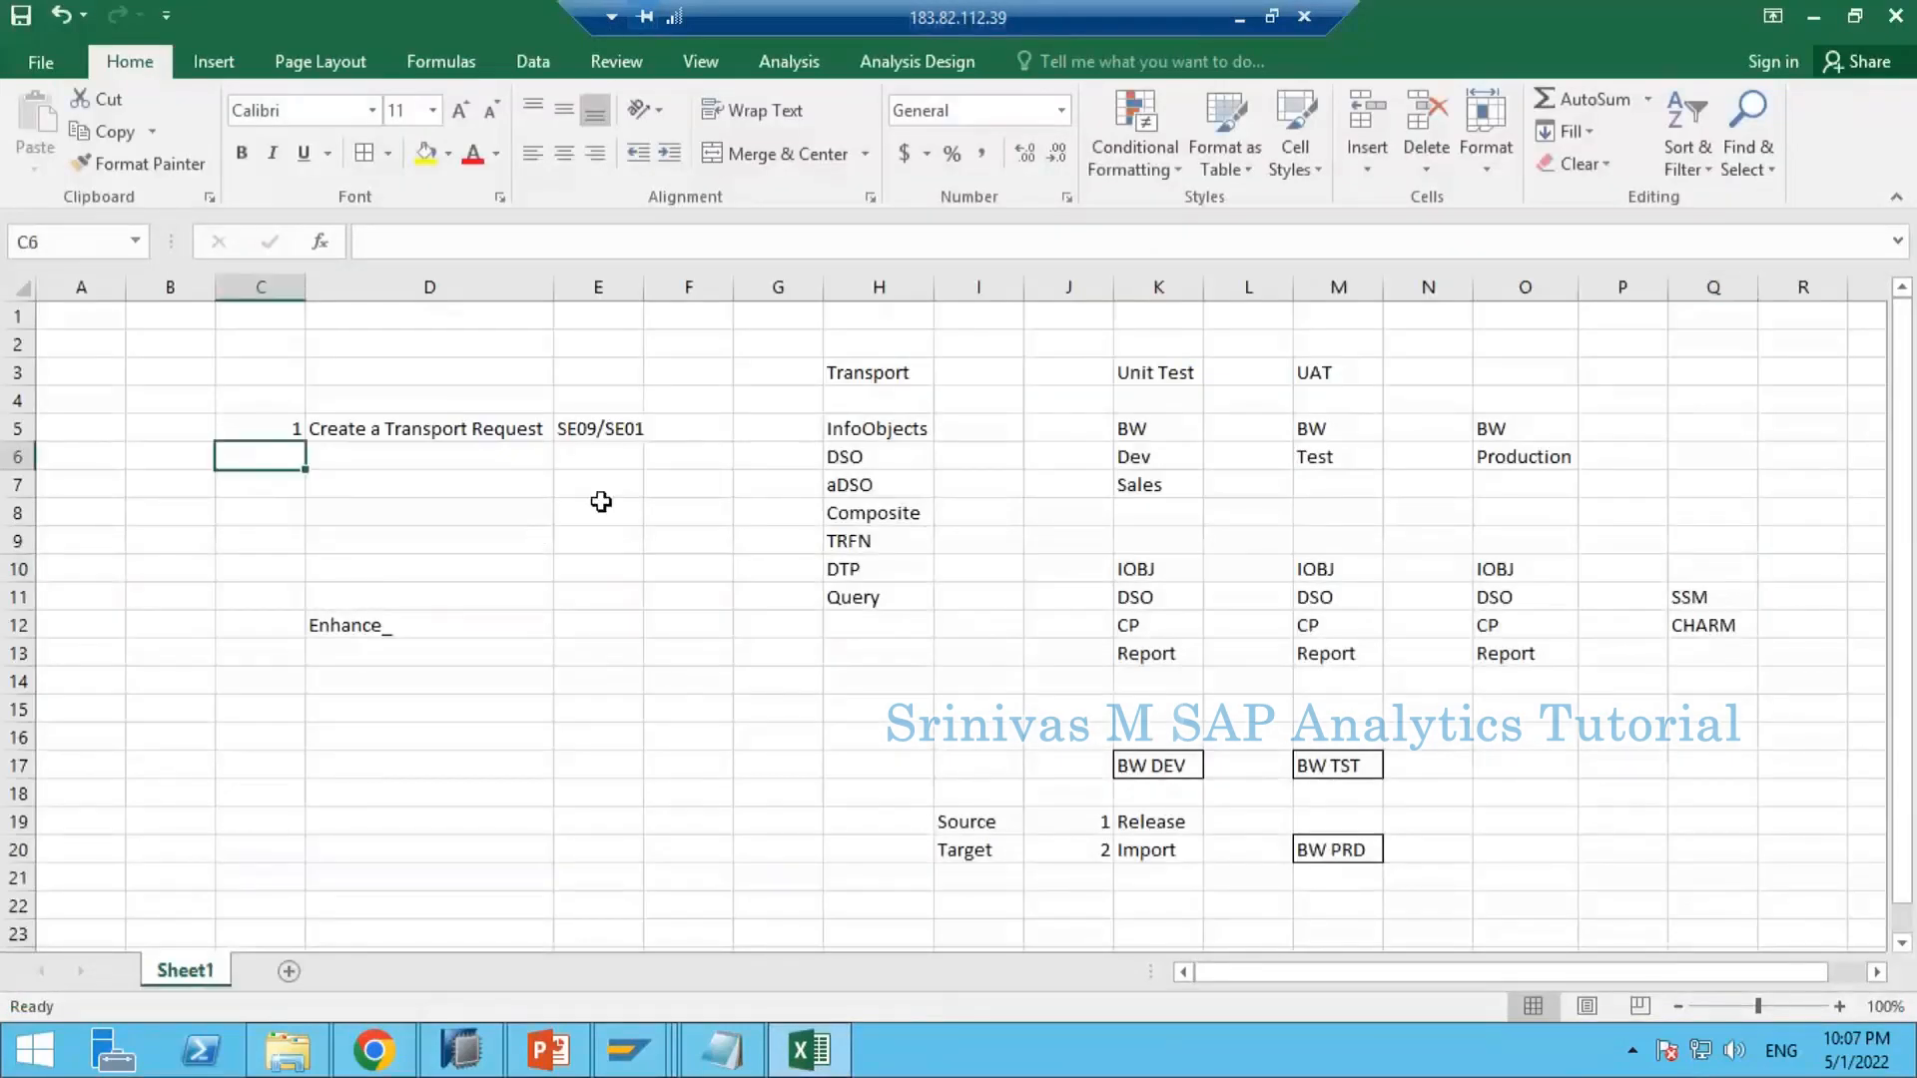
{"action": "type", "text": "2"}
{"action": "key", "text": "Tab"}
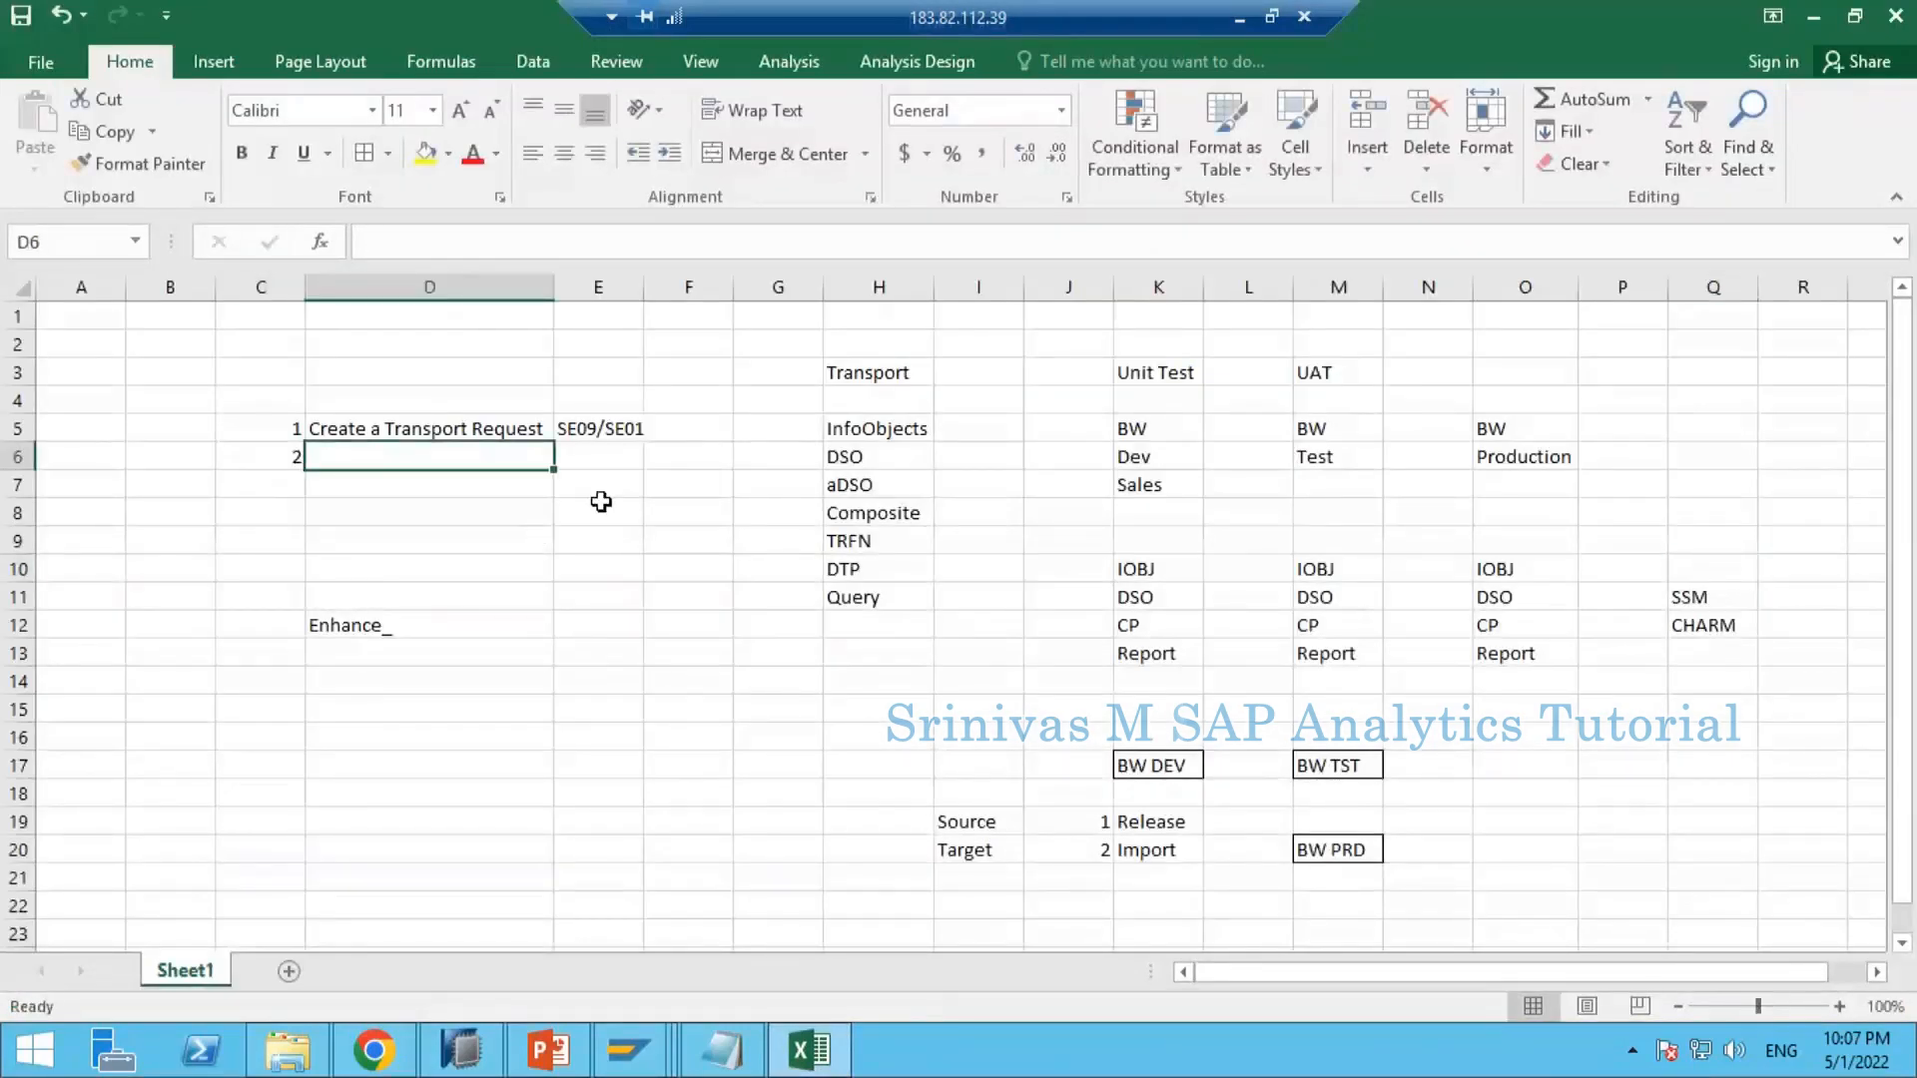
{"action": "type", "text": "Data Spour"}
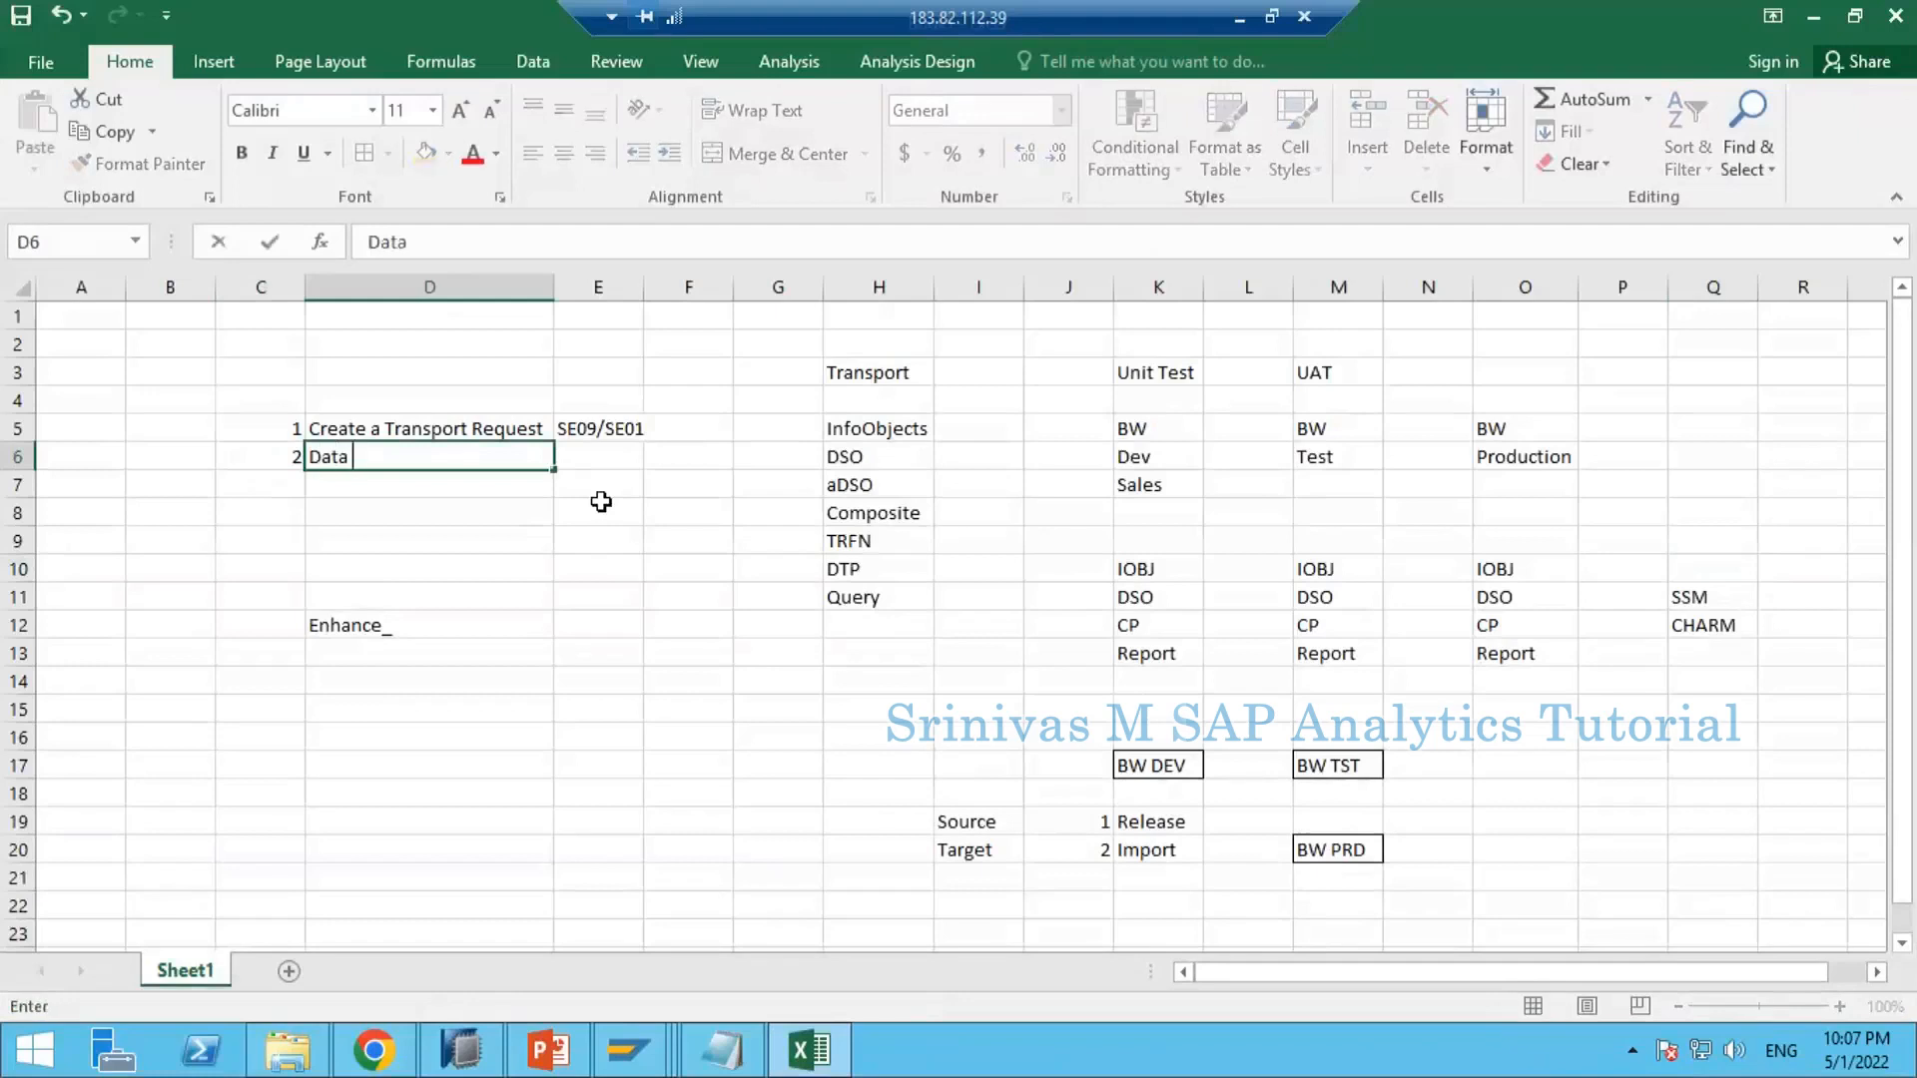
{"action": "key", "text": "BackSpace"}
{"action": "key", "text": "BackSpace"}
{"action": "type", "text": "ource"}
{"action": "key", "text": "Return"}
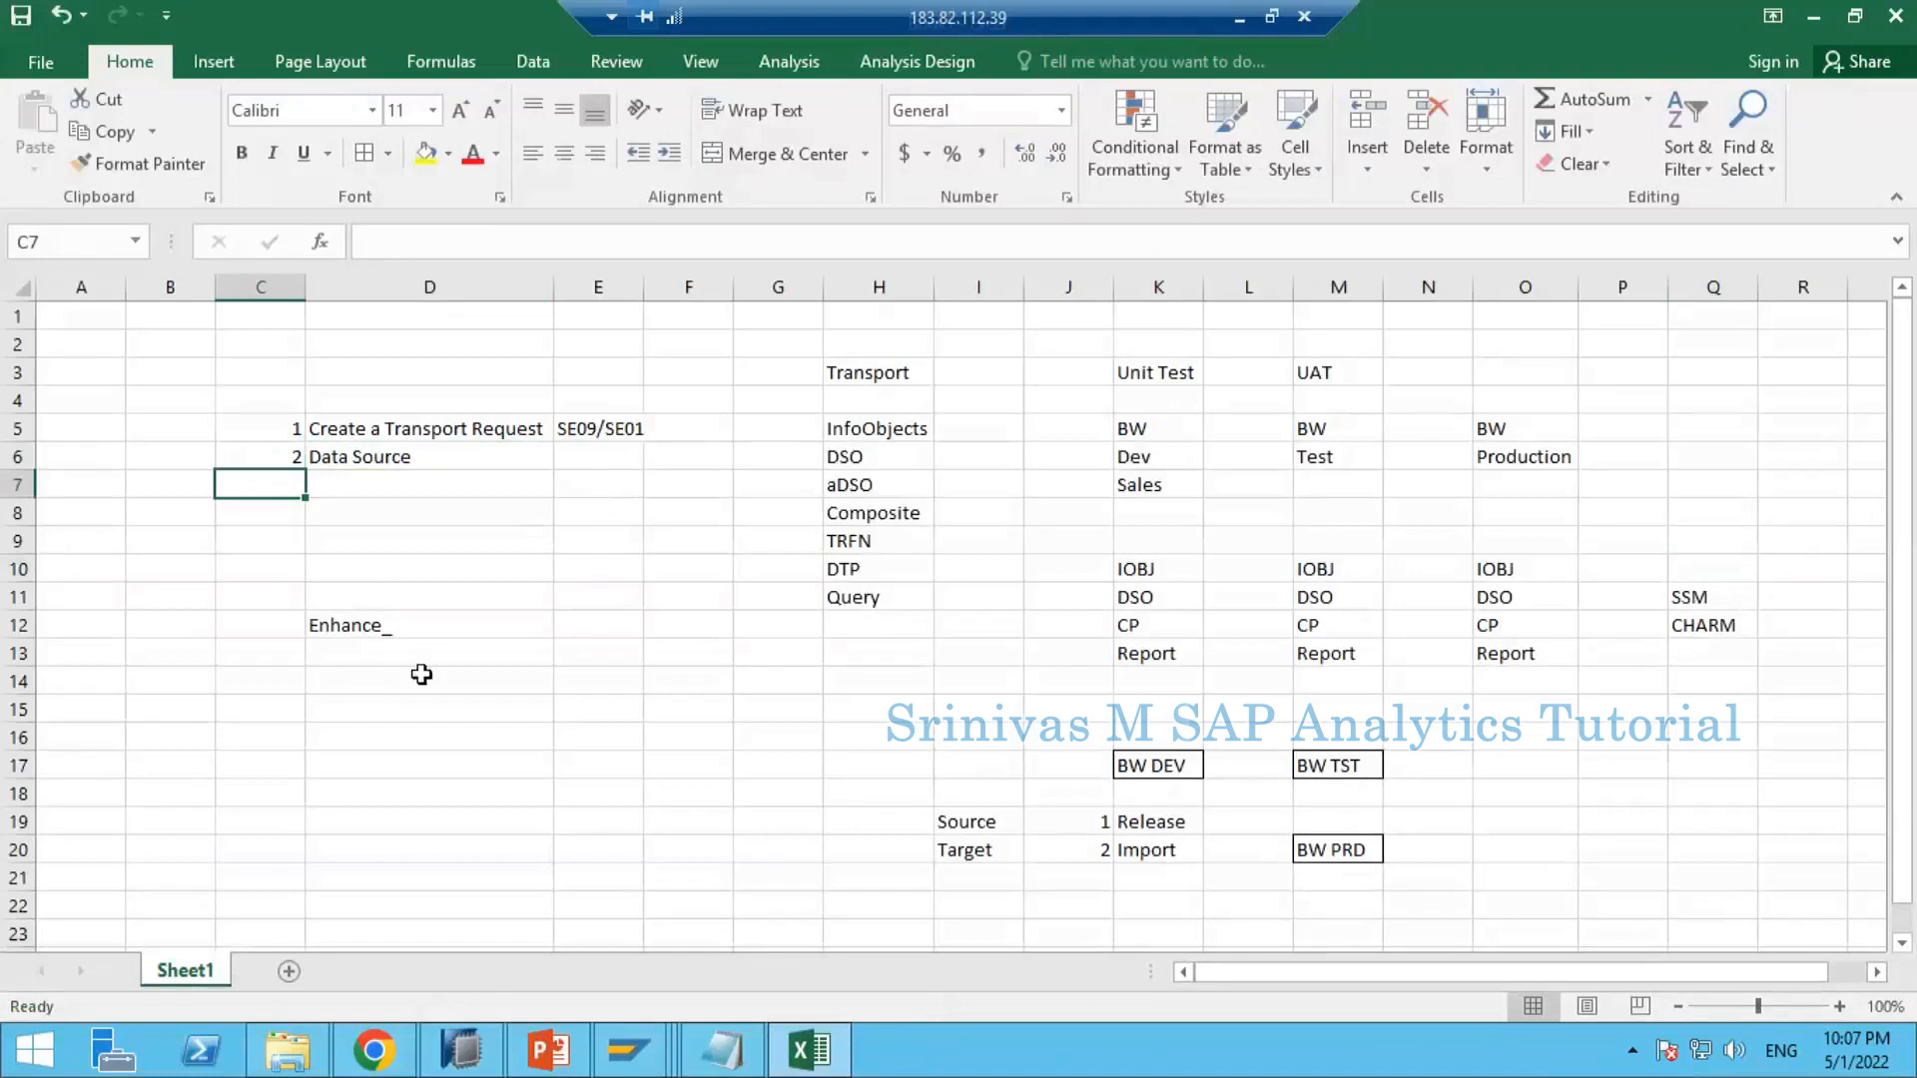
Step: Switch to the SAP Data Warehousing Workbench session, leave the displayed transformation, and collapse Delivey ADSO and Employee Standard DSO in the InfoProvider tree
{"action": "key", "text": "alt+Tab"}
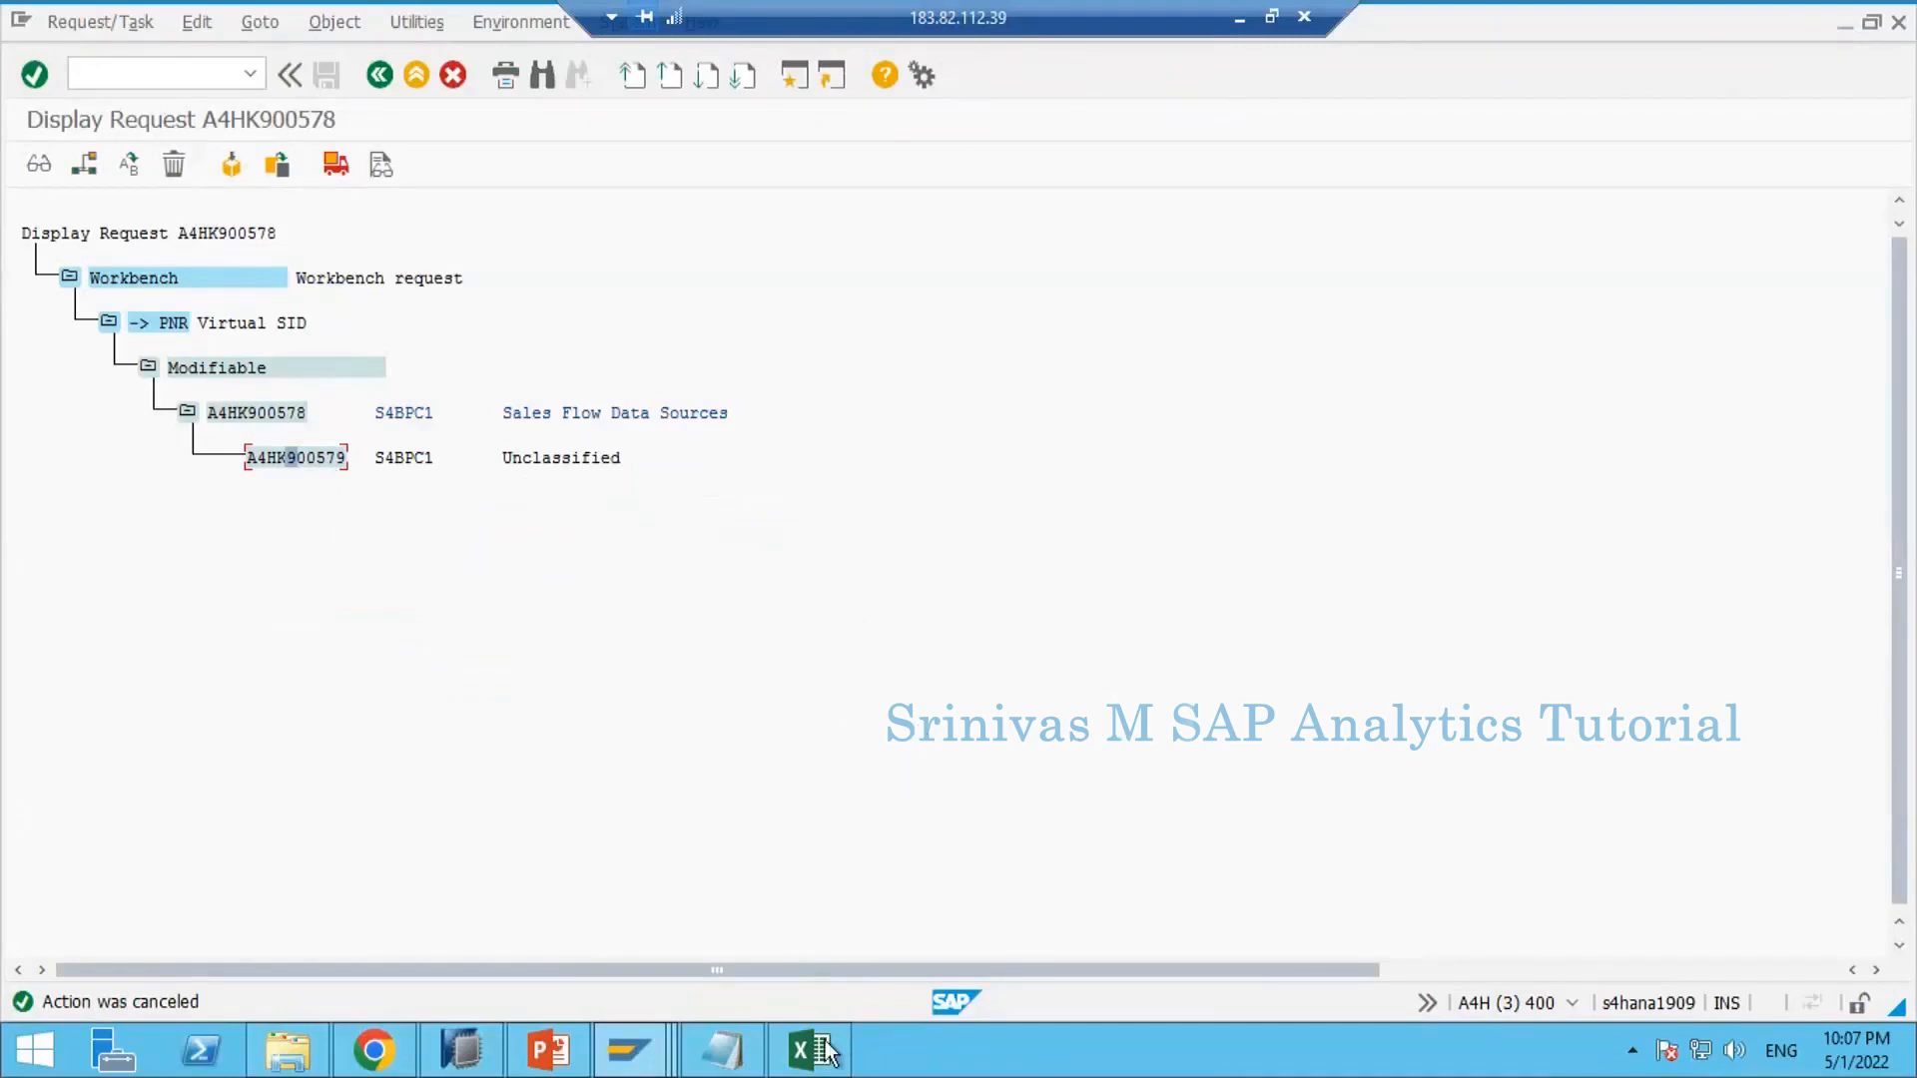
{"action": "mouse_move", "coordinate": [824, 1050]}
{"action": "left_click", "coordinate": [628, 1053]}
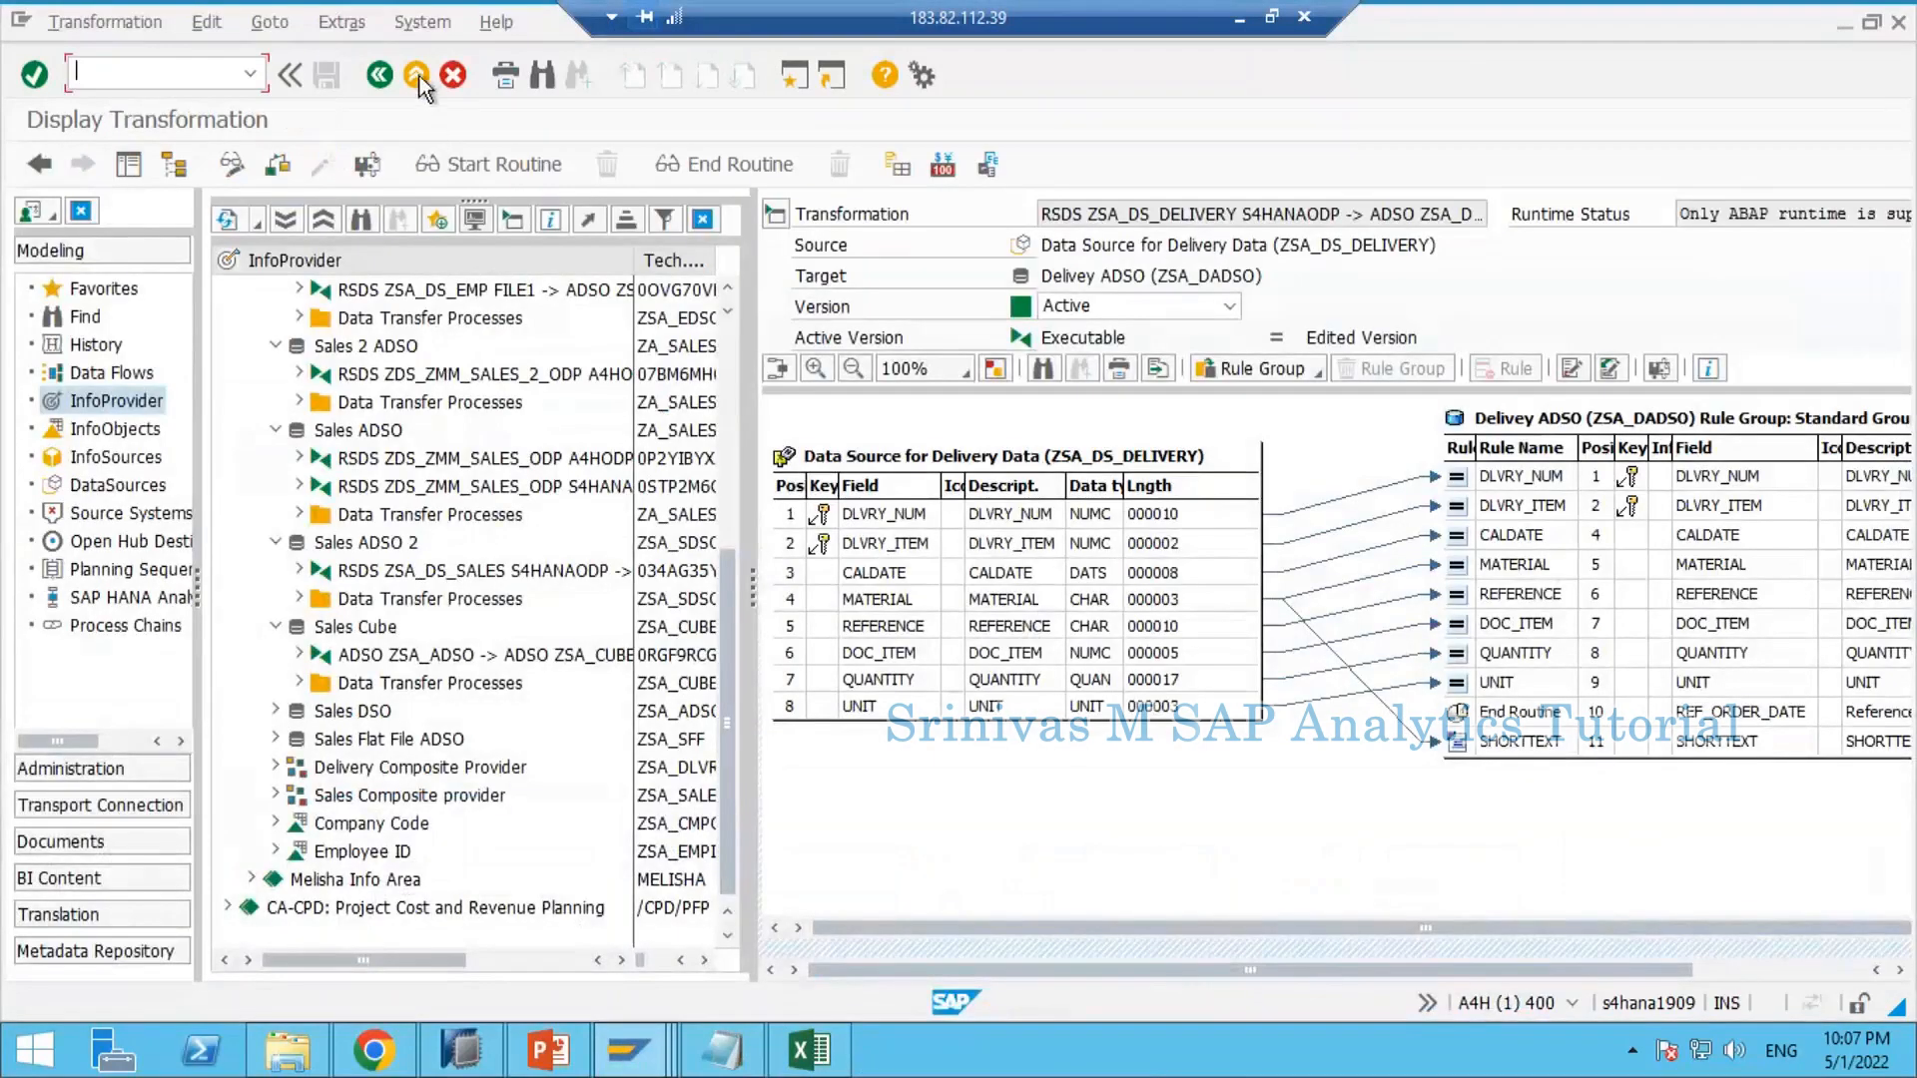
{"action": "left_click", "coordinate": [417, 75]}
{"action": "left_click", "coordinate": [361, 347]}
{"action": "scroll", "coordinate": [399, 470], "scroll_direction": "up", "scroll_amount": 2}
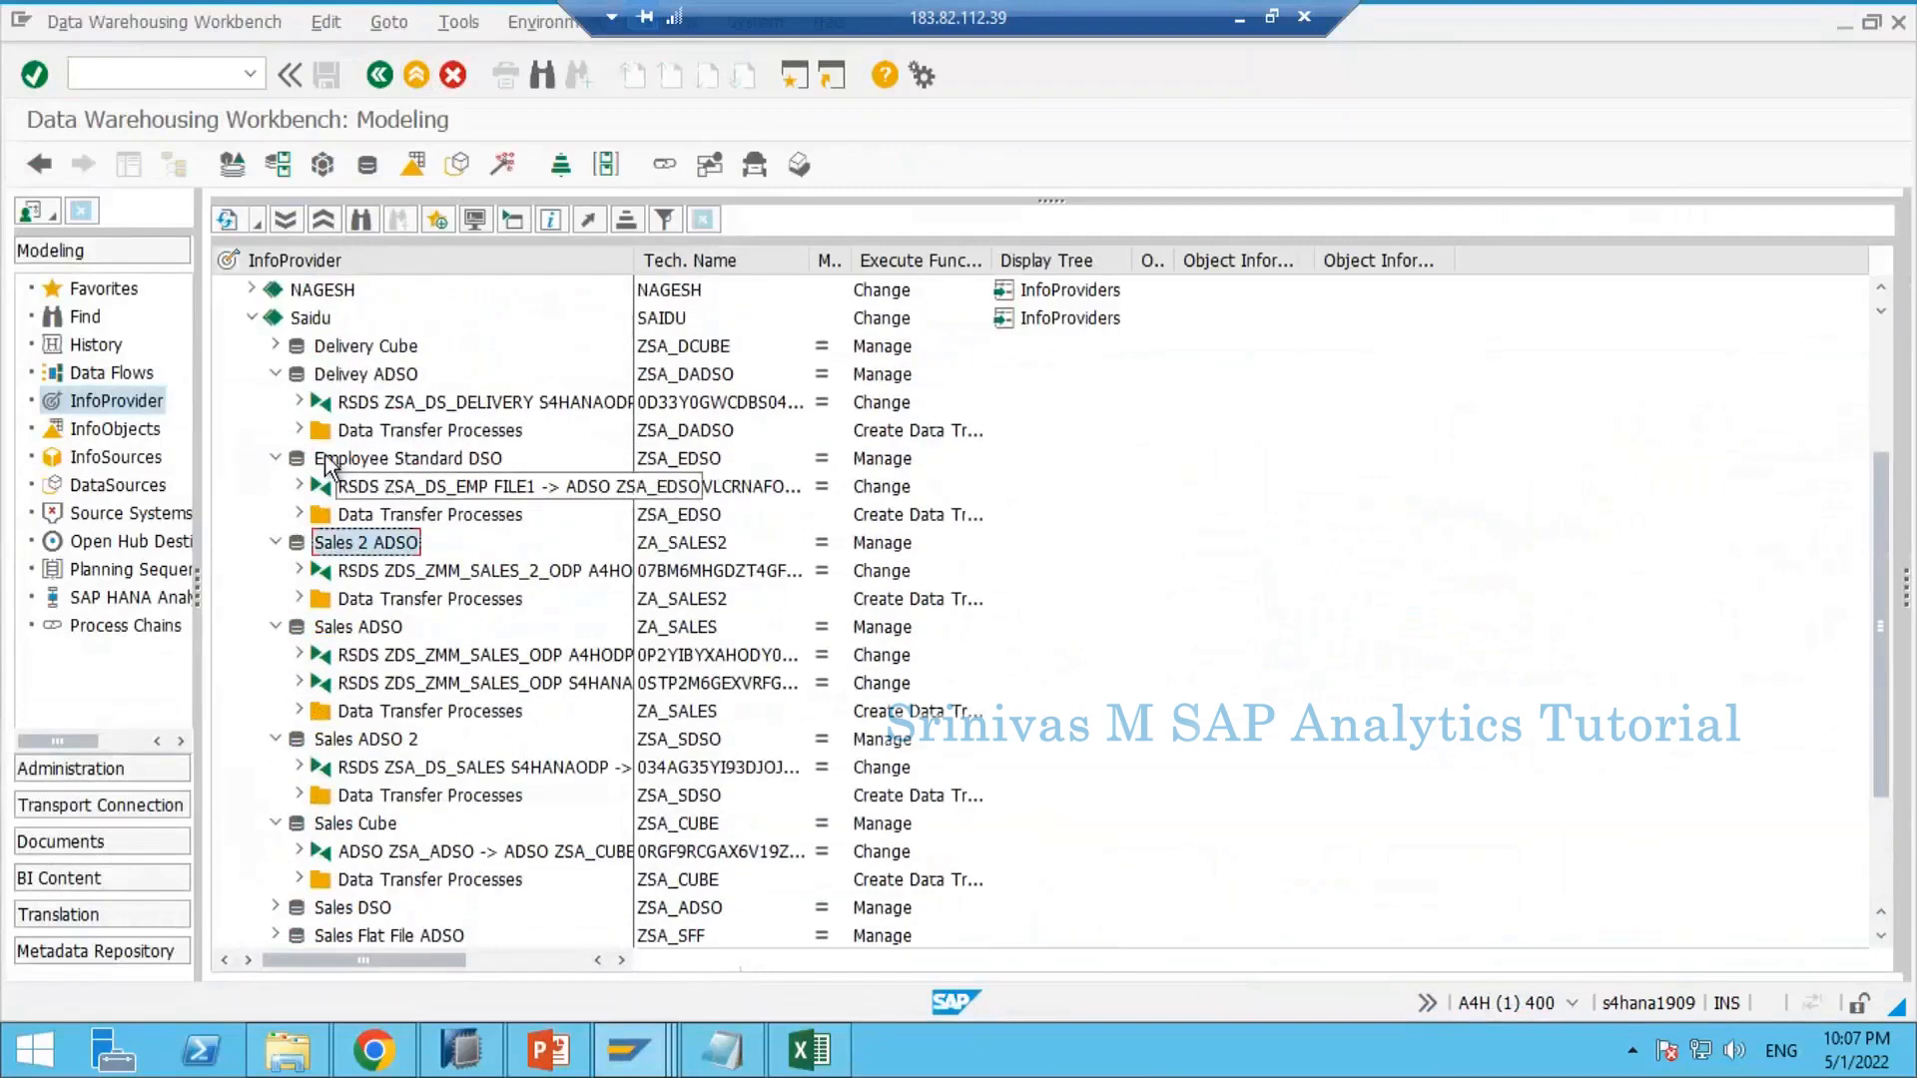
{"action": "left_click", "coordinate": [275, 373]}
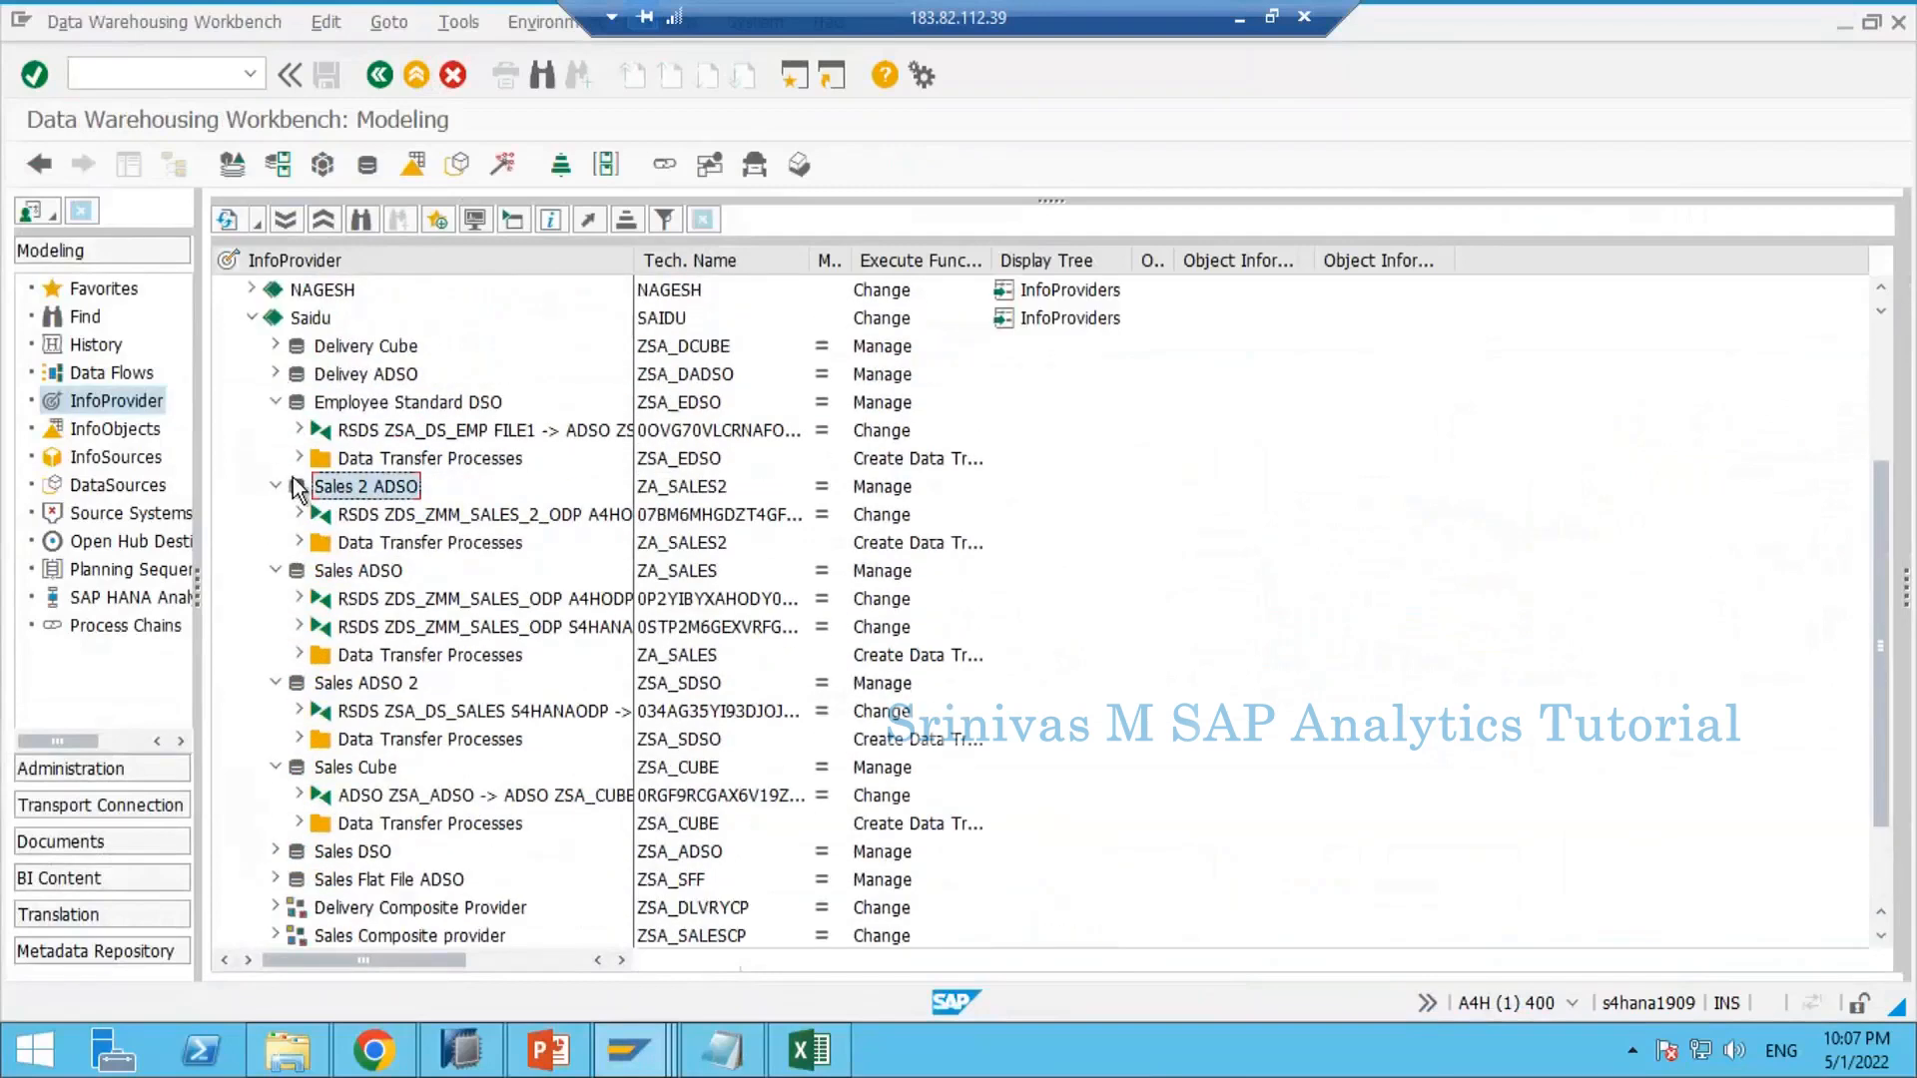
{"action": "left_click", "coordinate": [274, 403]}
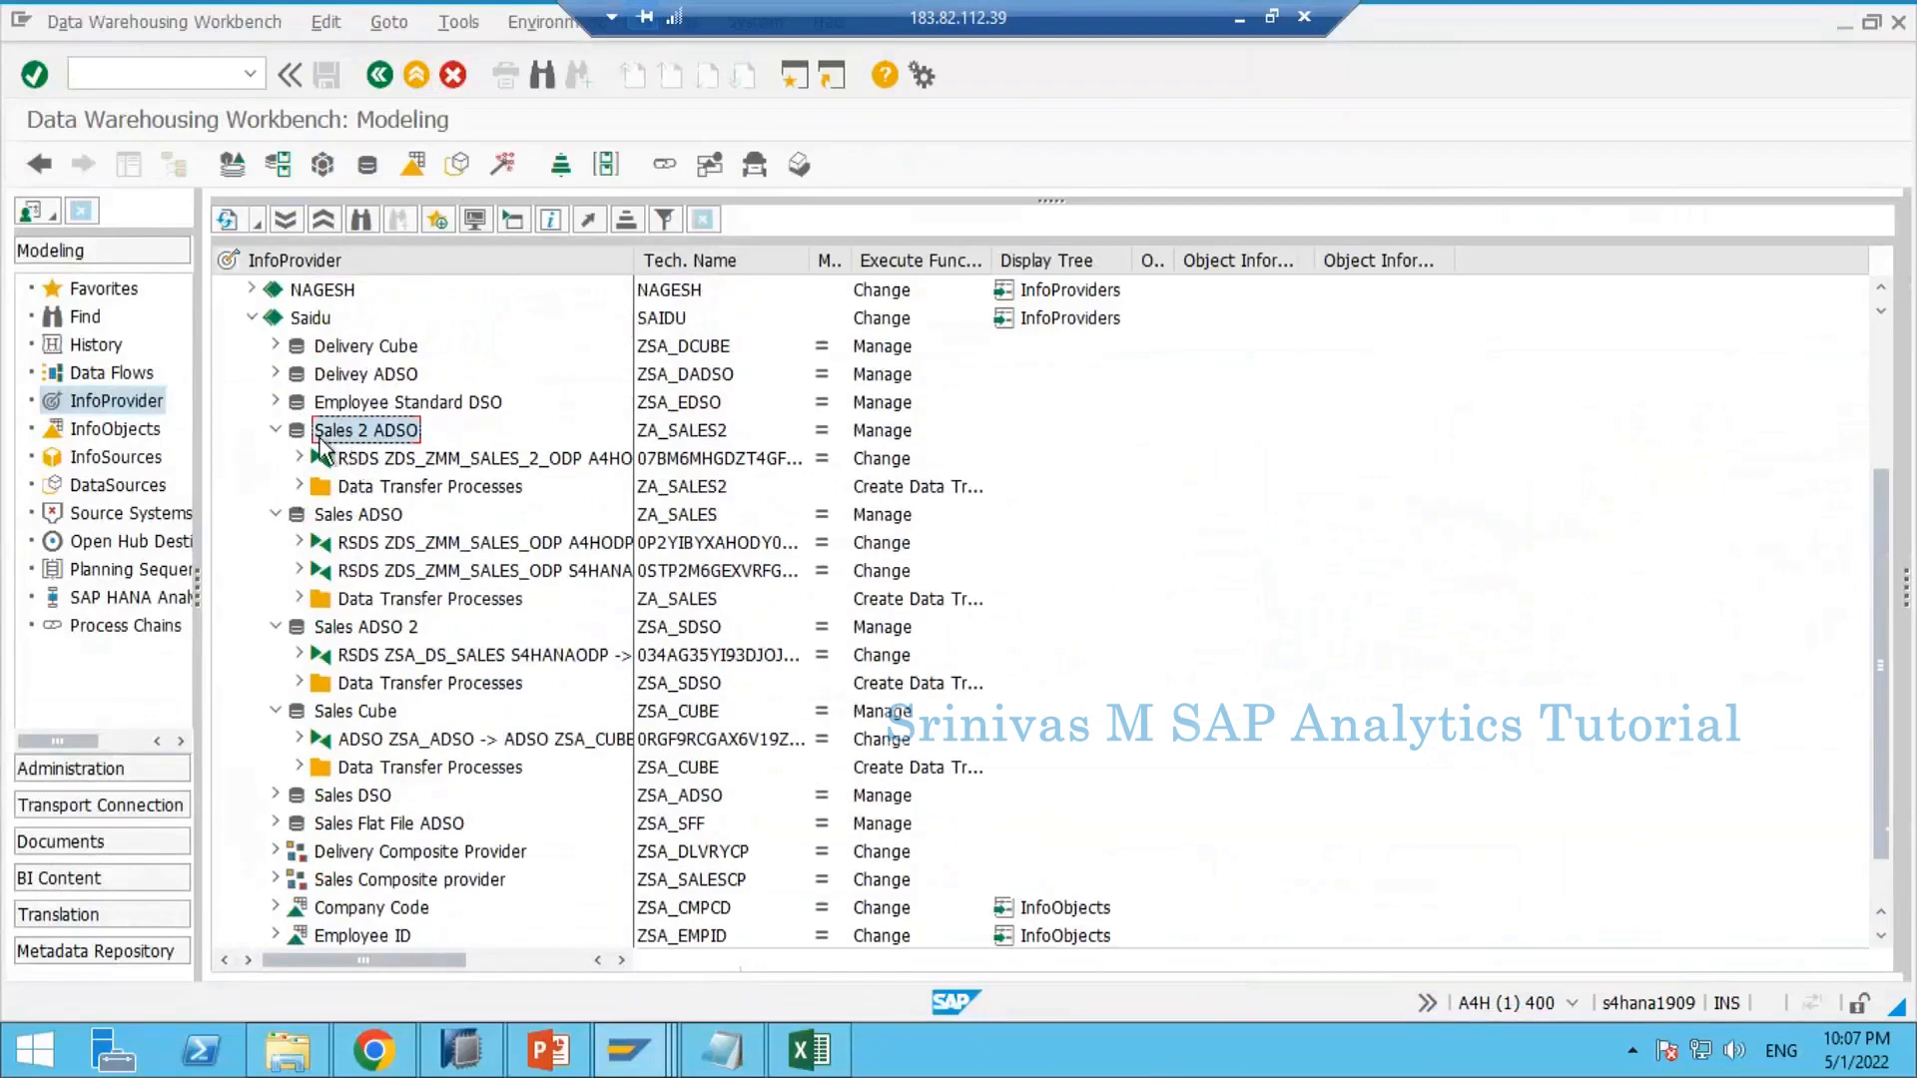
Step: Display the transformations of Sales 2 ADSO and Delivey ADSO one after the other, returning to the InfoProvider tree after each
{"action": "double_click", "coordinate": [362, 457]}
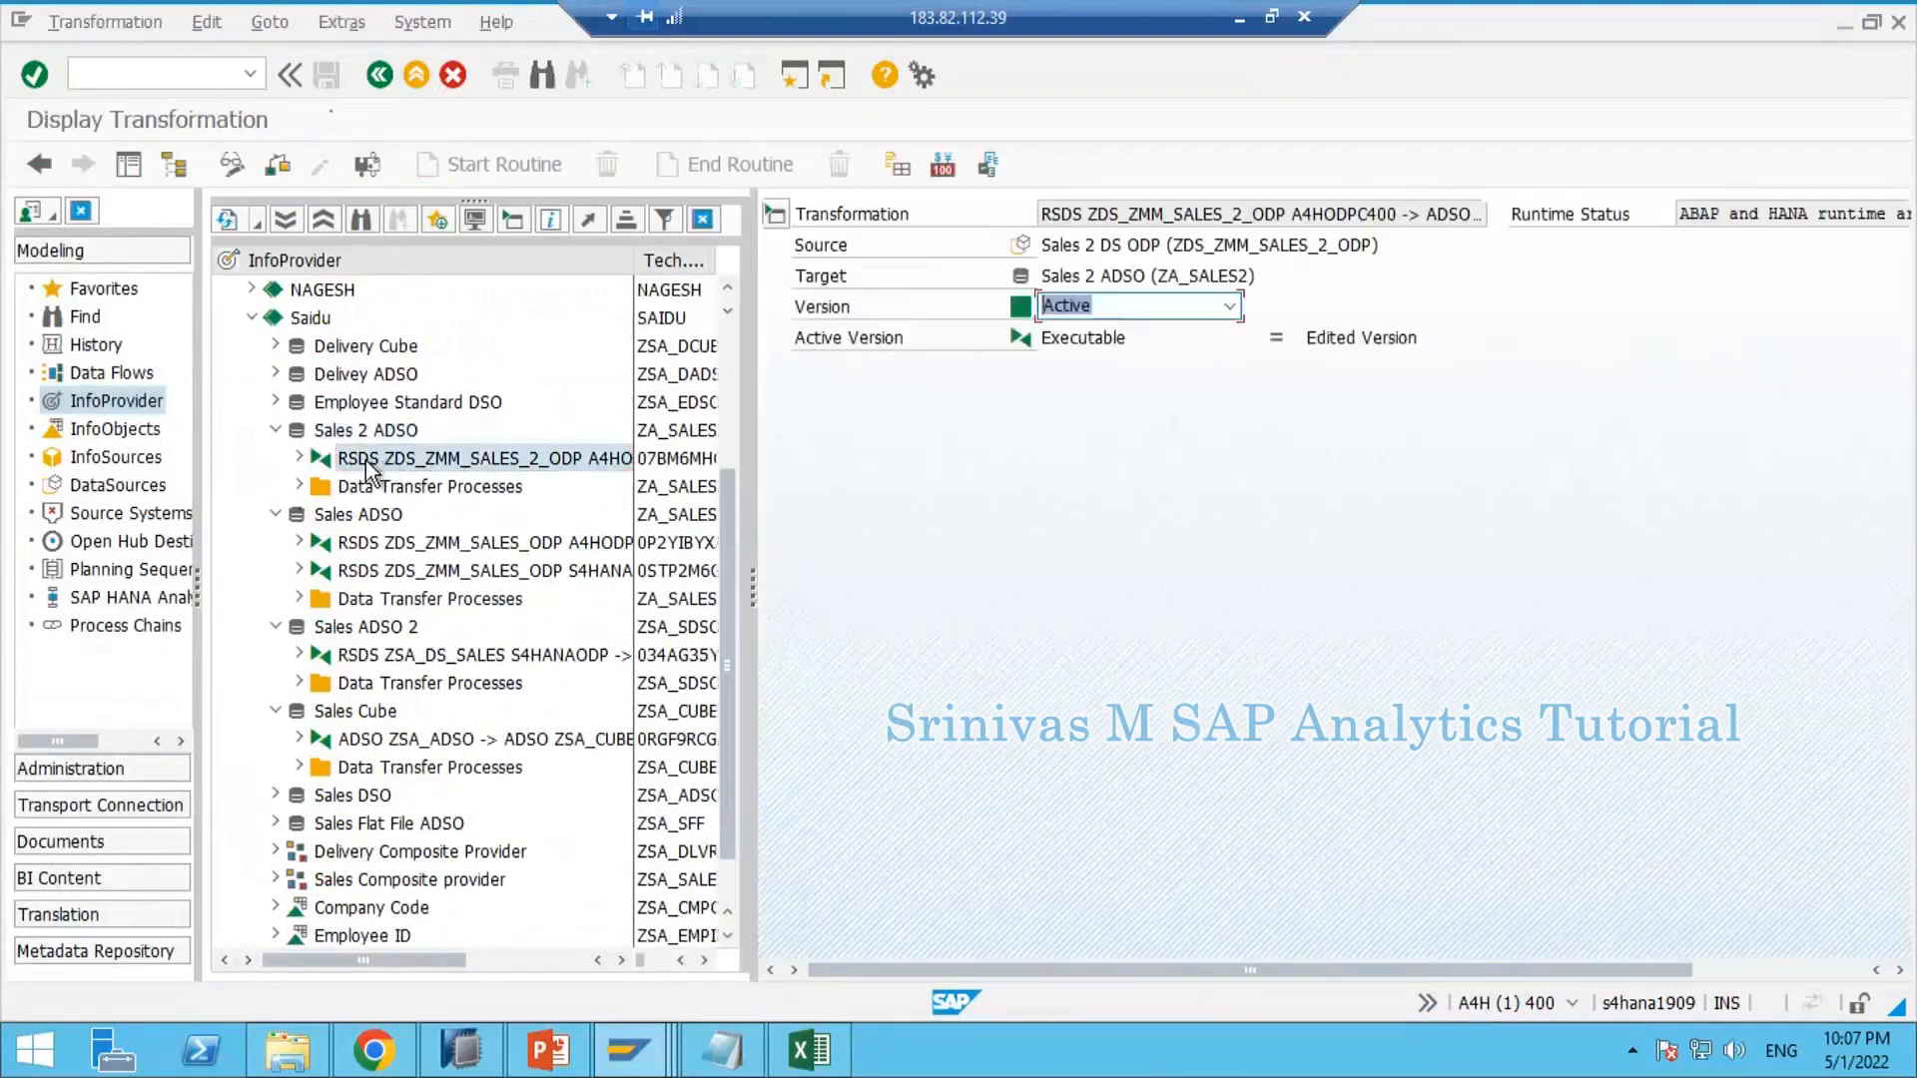
{"action": "left_click", "coordinate": [416, 76]}
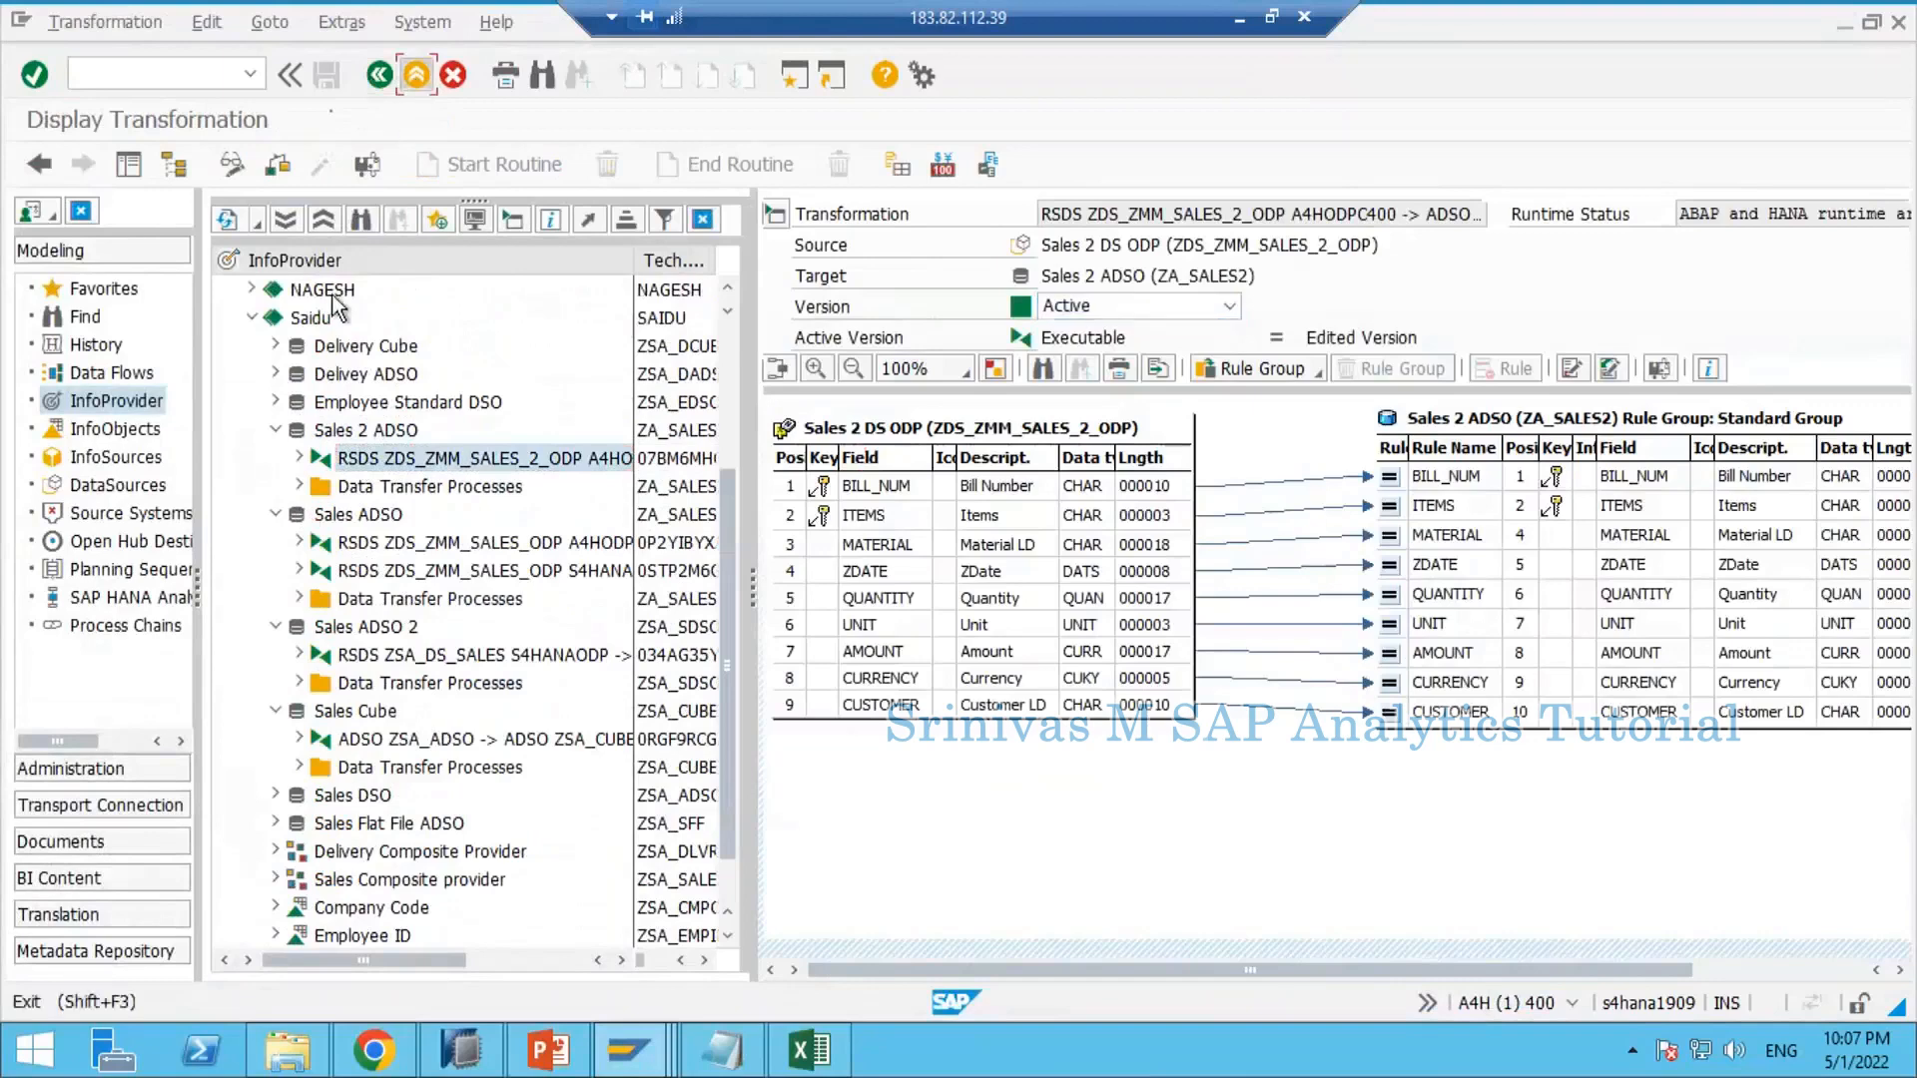
{"action": "left_click", "coordinate": [290, 379]}
{"action": "left_click", "coordinate": [277, 374]}
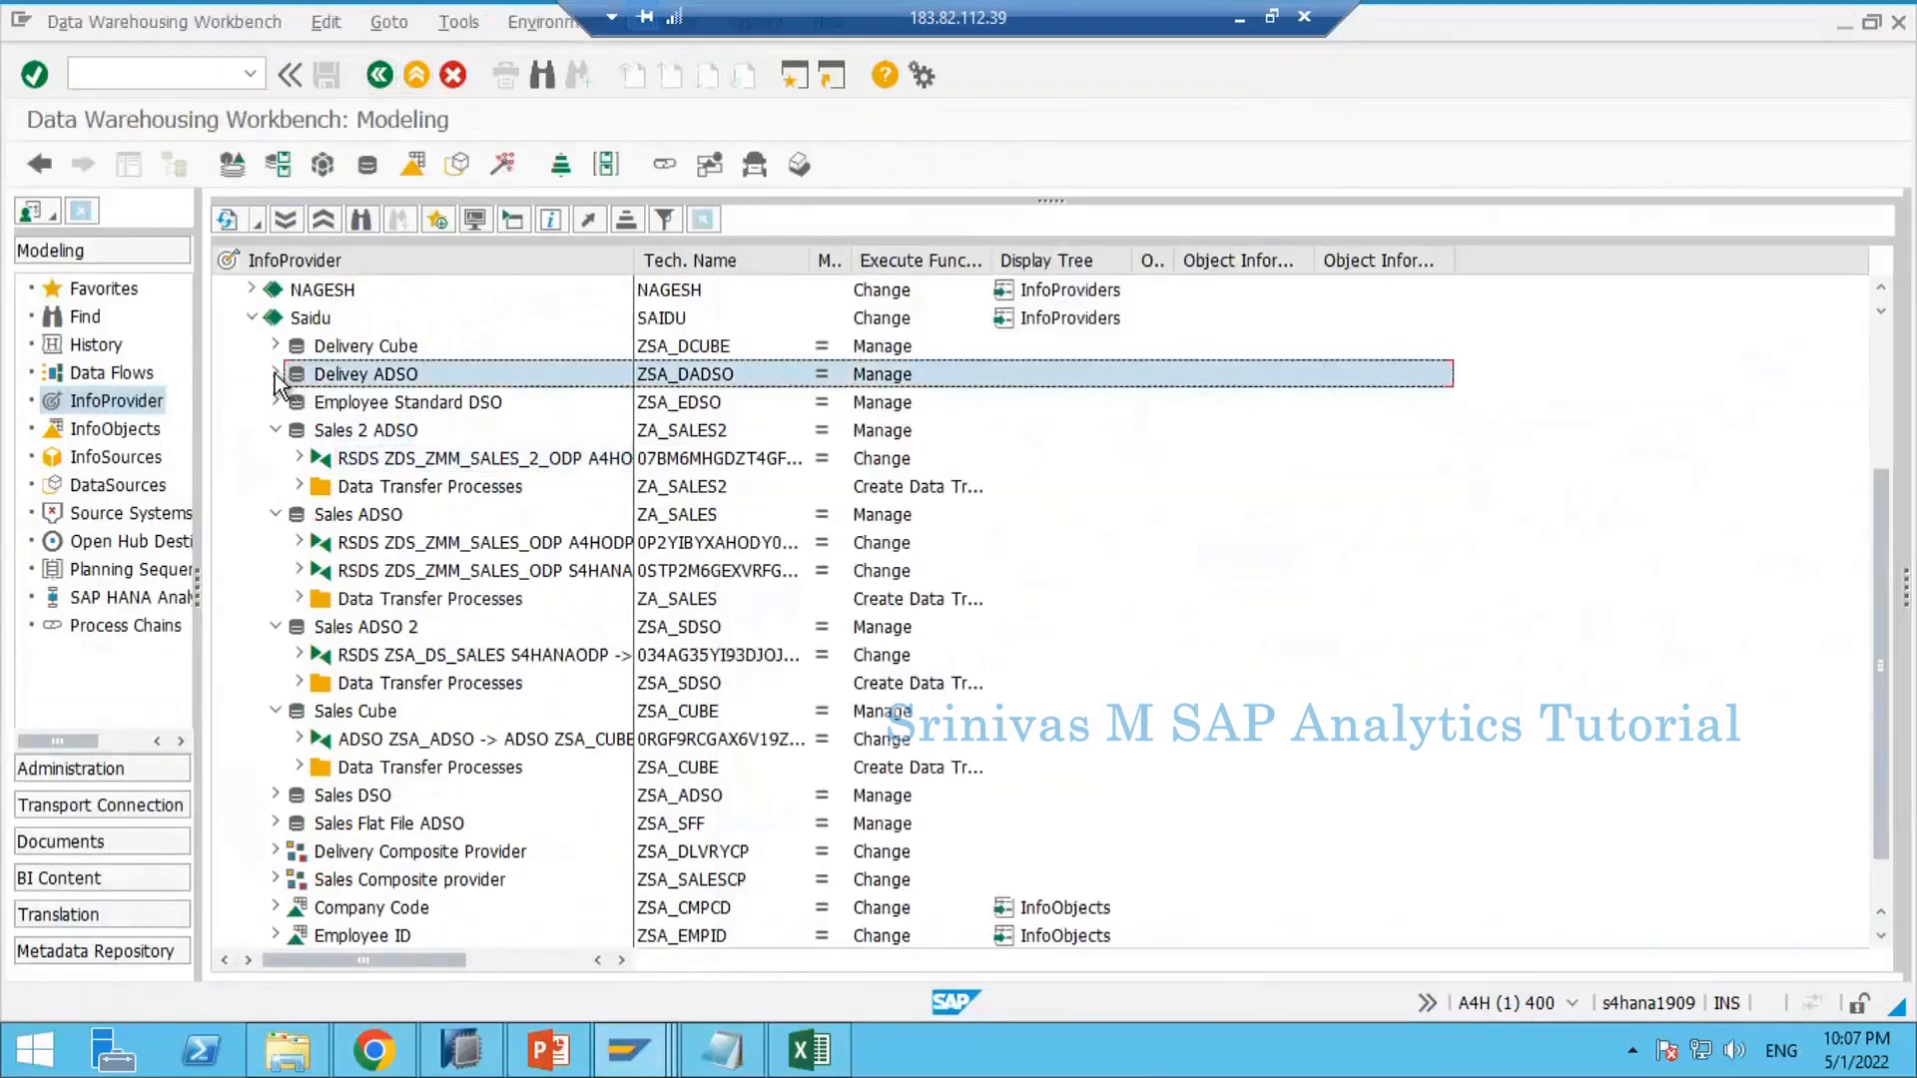
{"action": "double_click", "coordinate": [369, 405]}
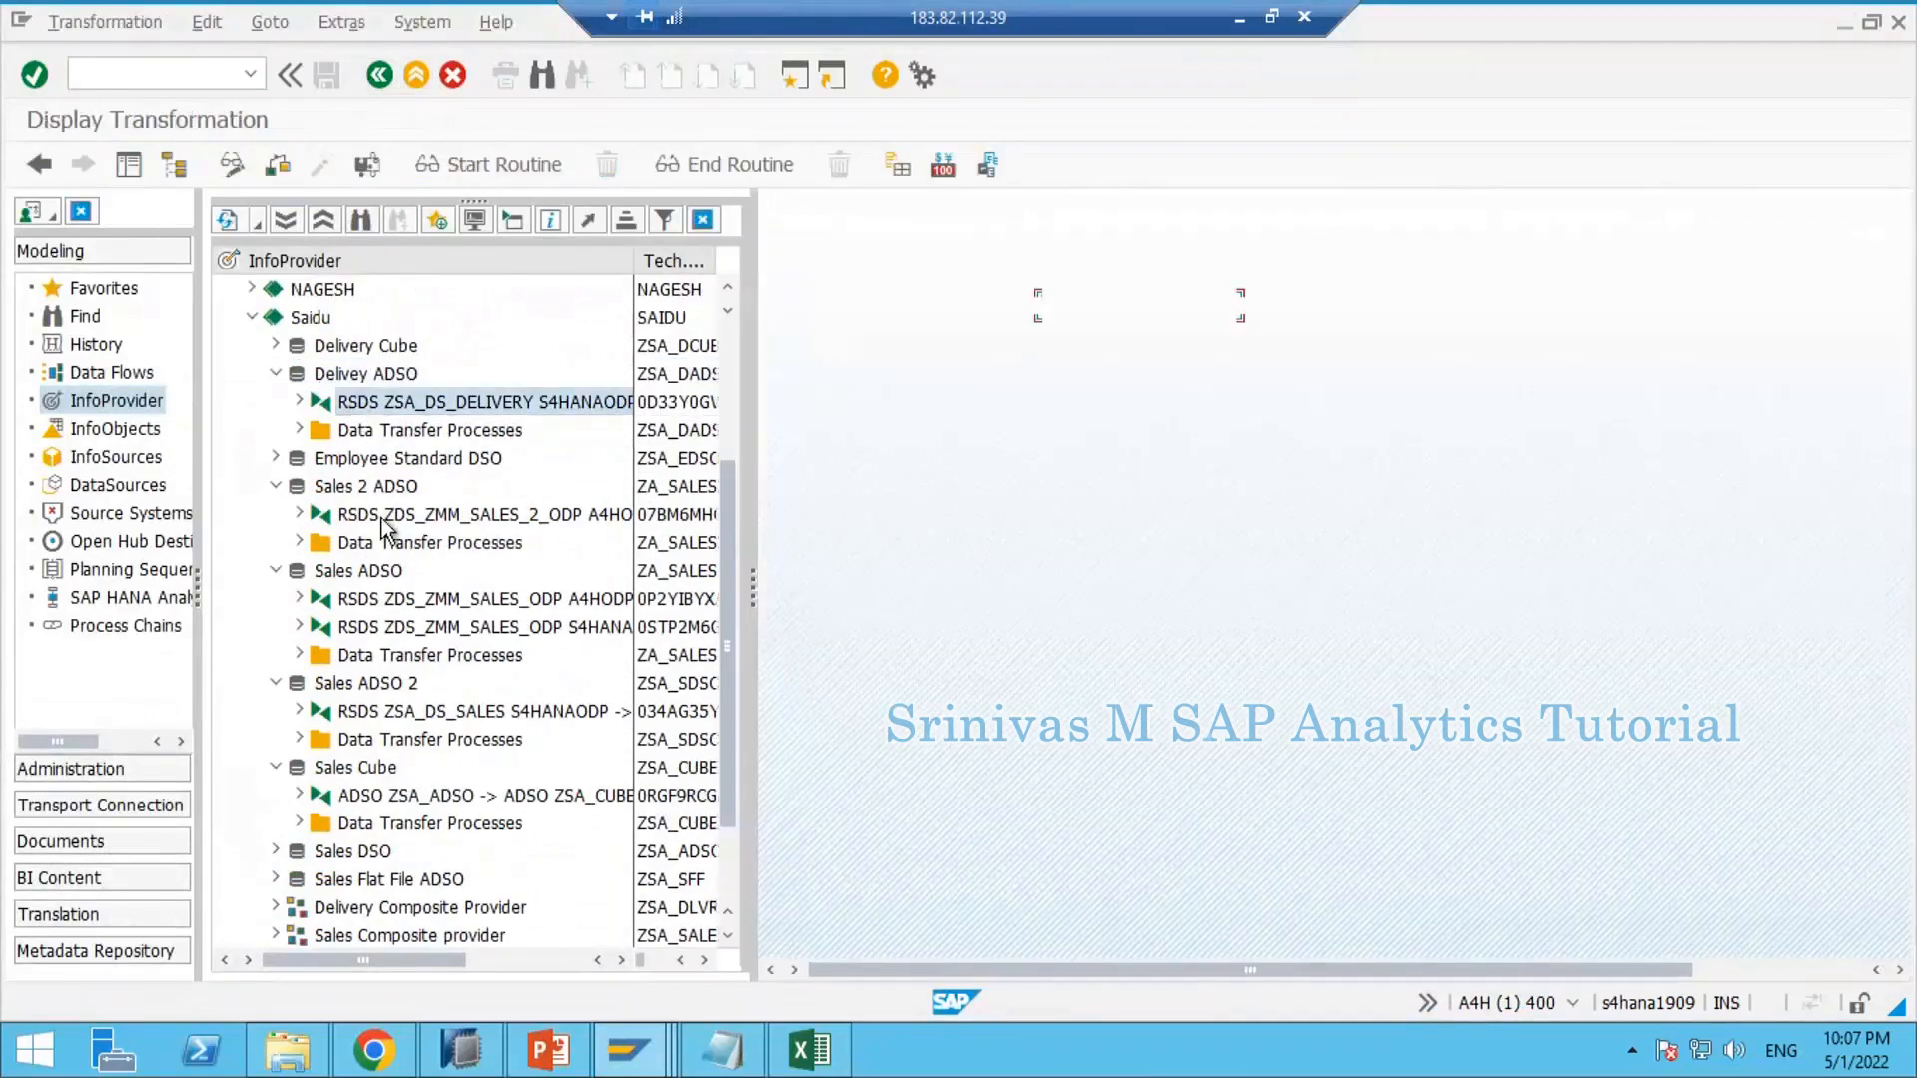
{"action": "left_click", "coordinate": [416, 76]}
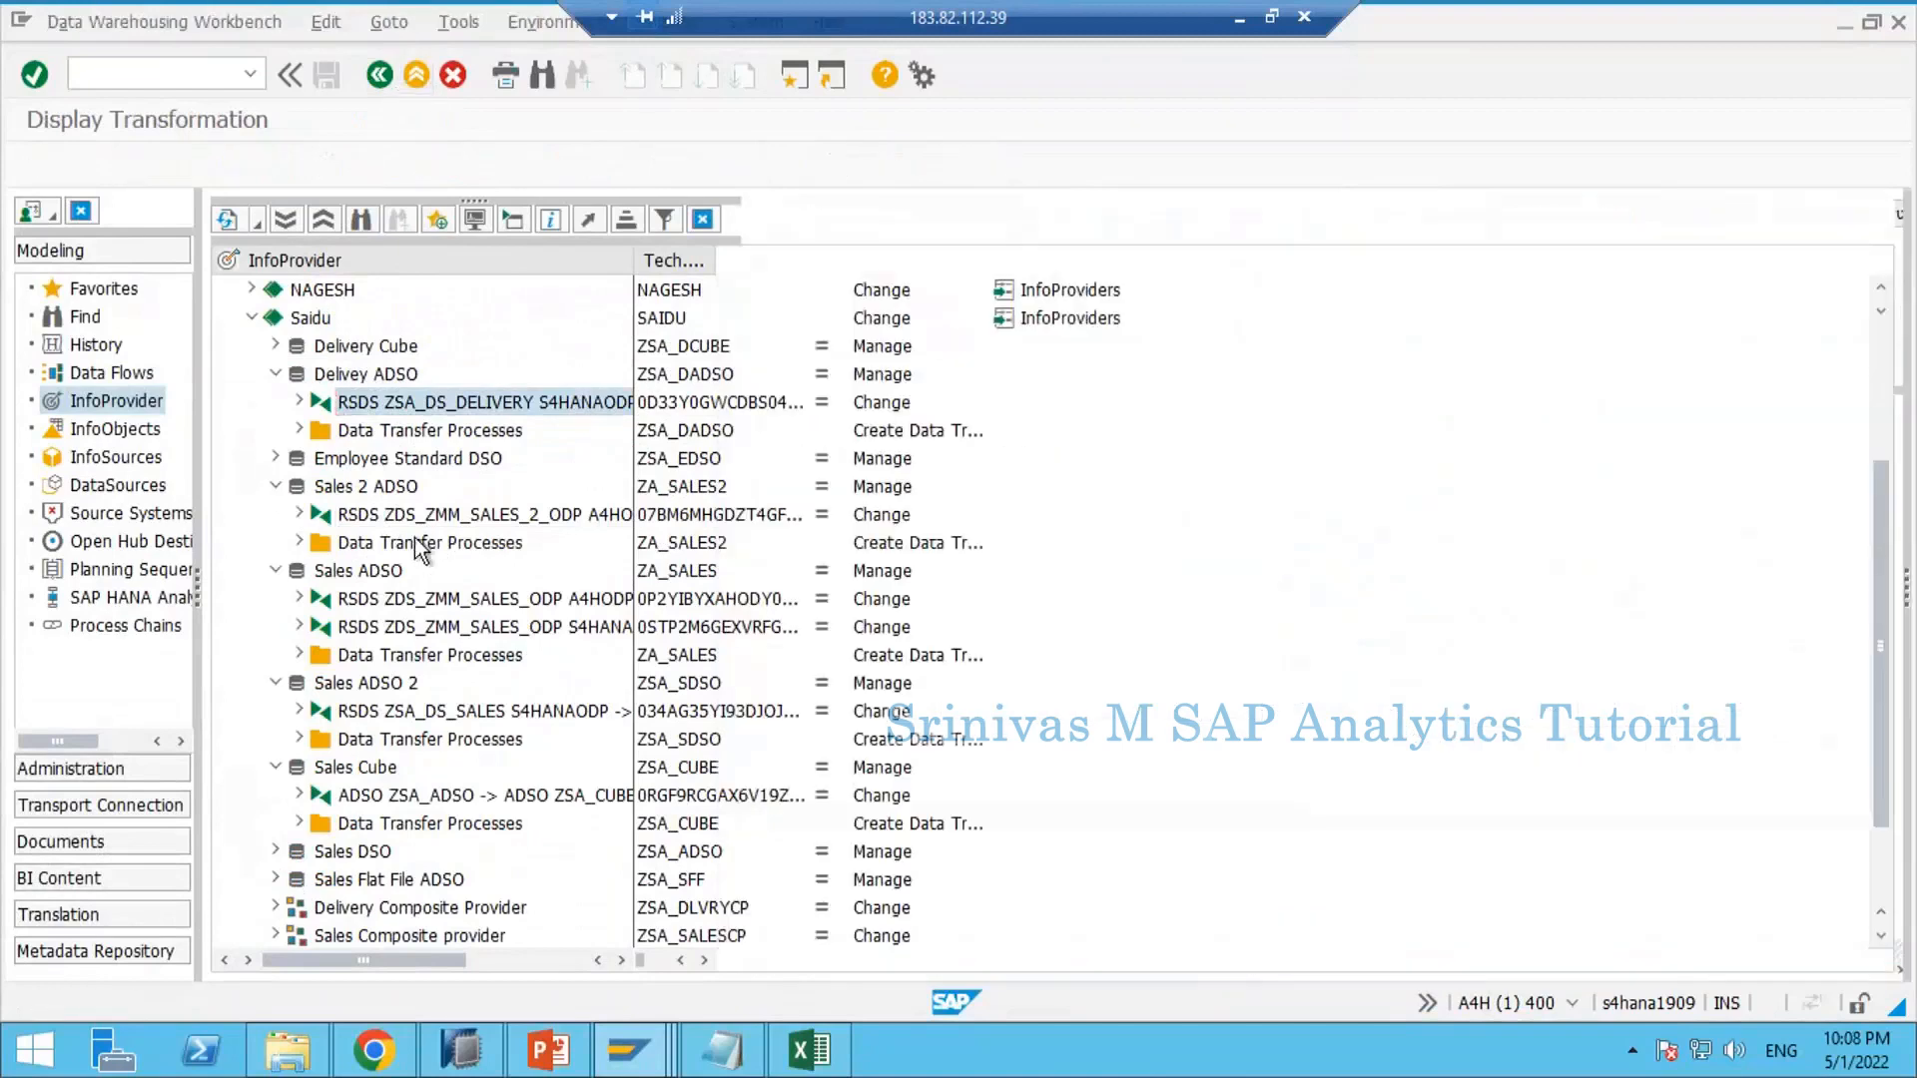
Step: Expand the transformation under Sales 2 ADSO and select the technical name of its Sales 2 DS ODP DataSource
{"action": "left_click", "coordinate": [403, 517]}
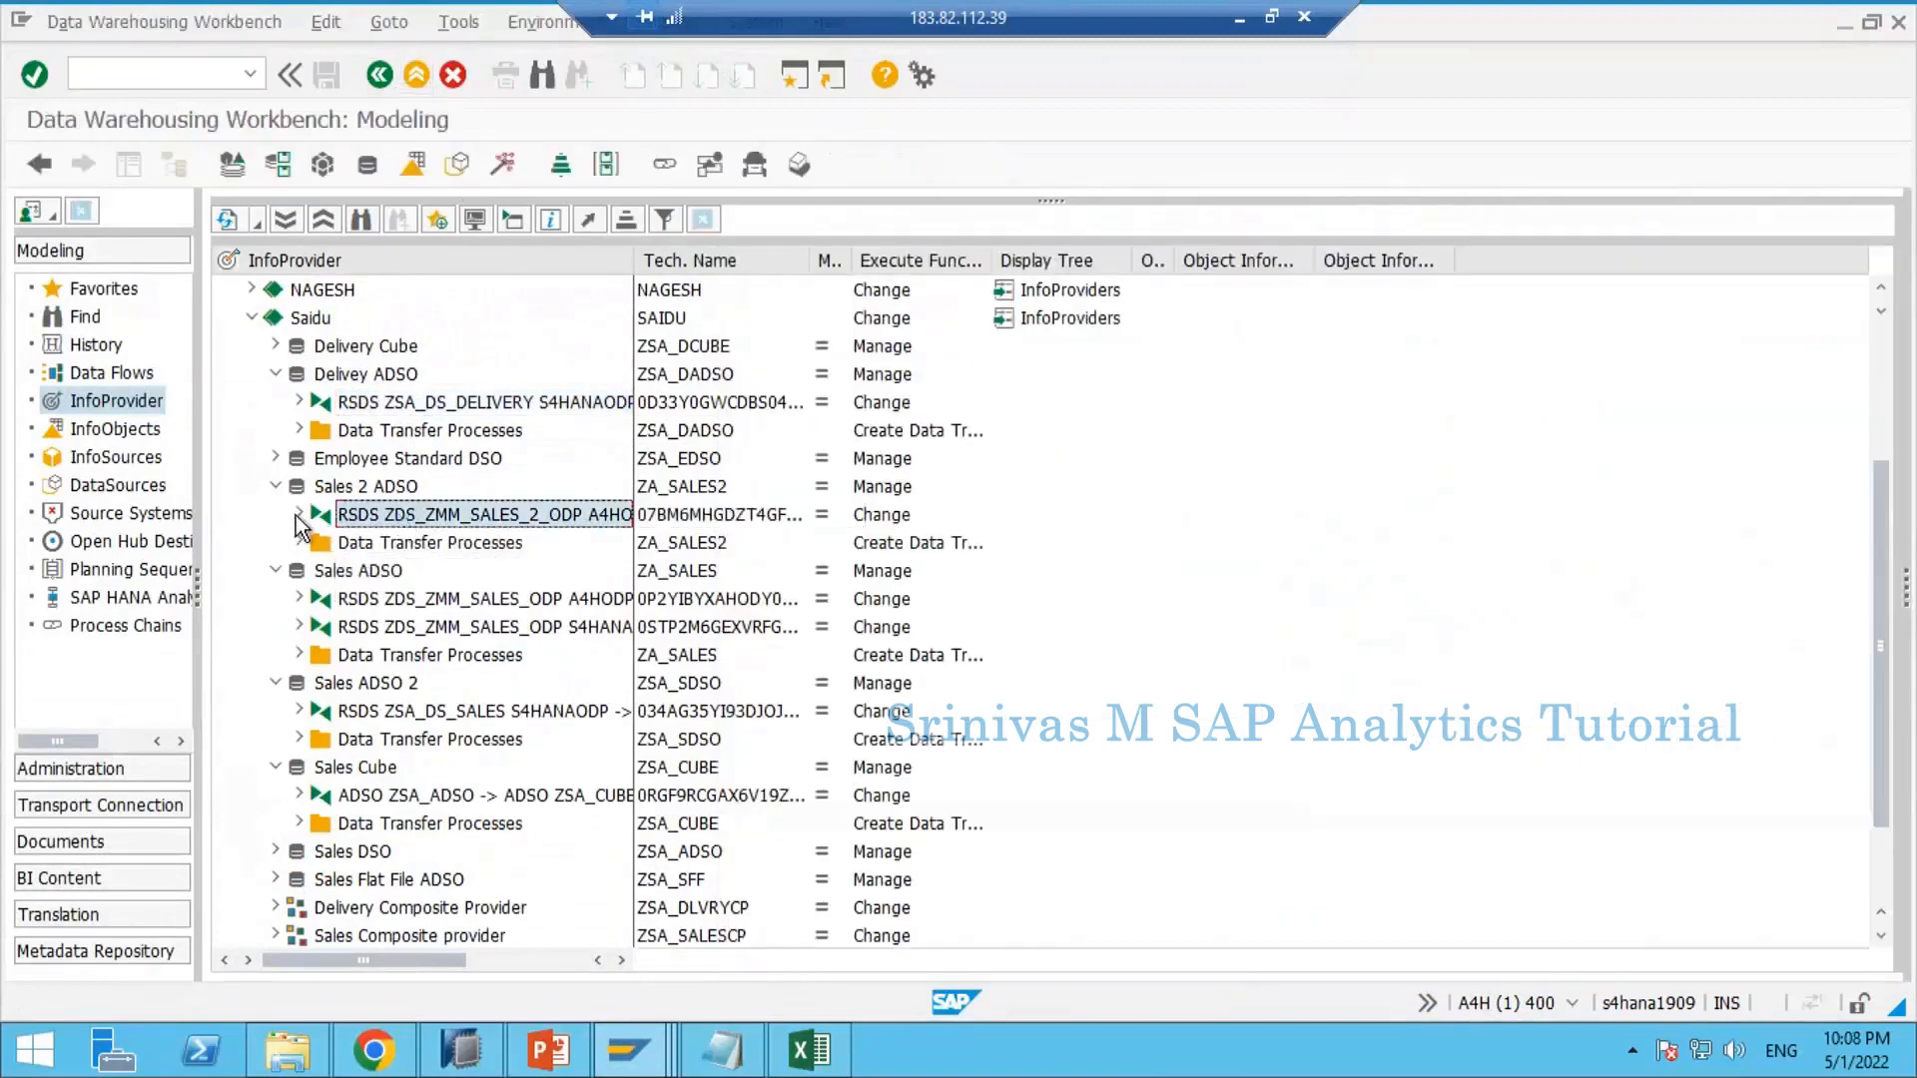
{"action": "left_click", "coordinate": [299, 514]}
{"action": "left_click", "coordinate": [689, 549]}
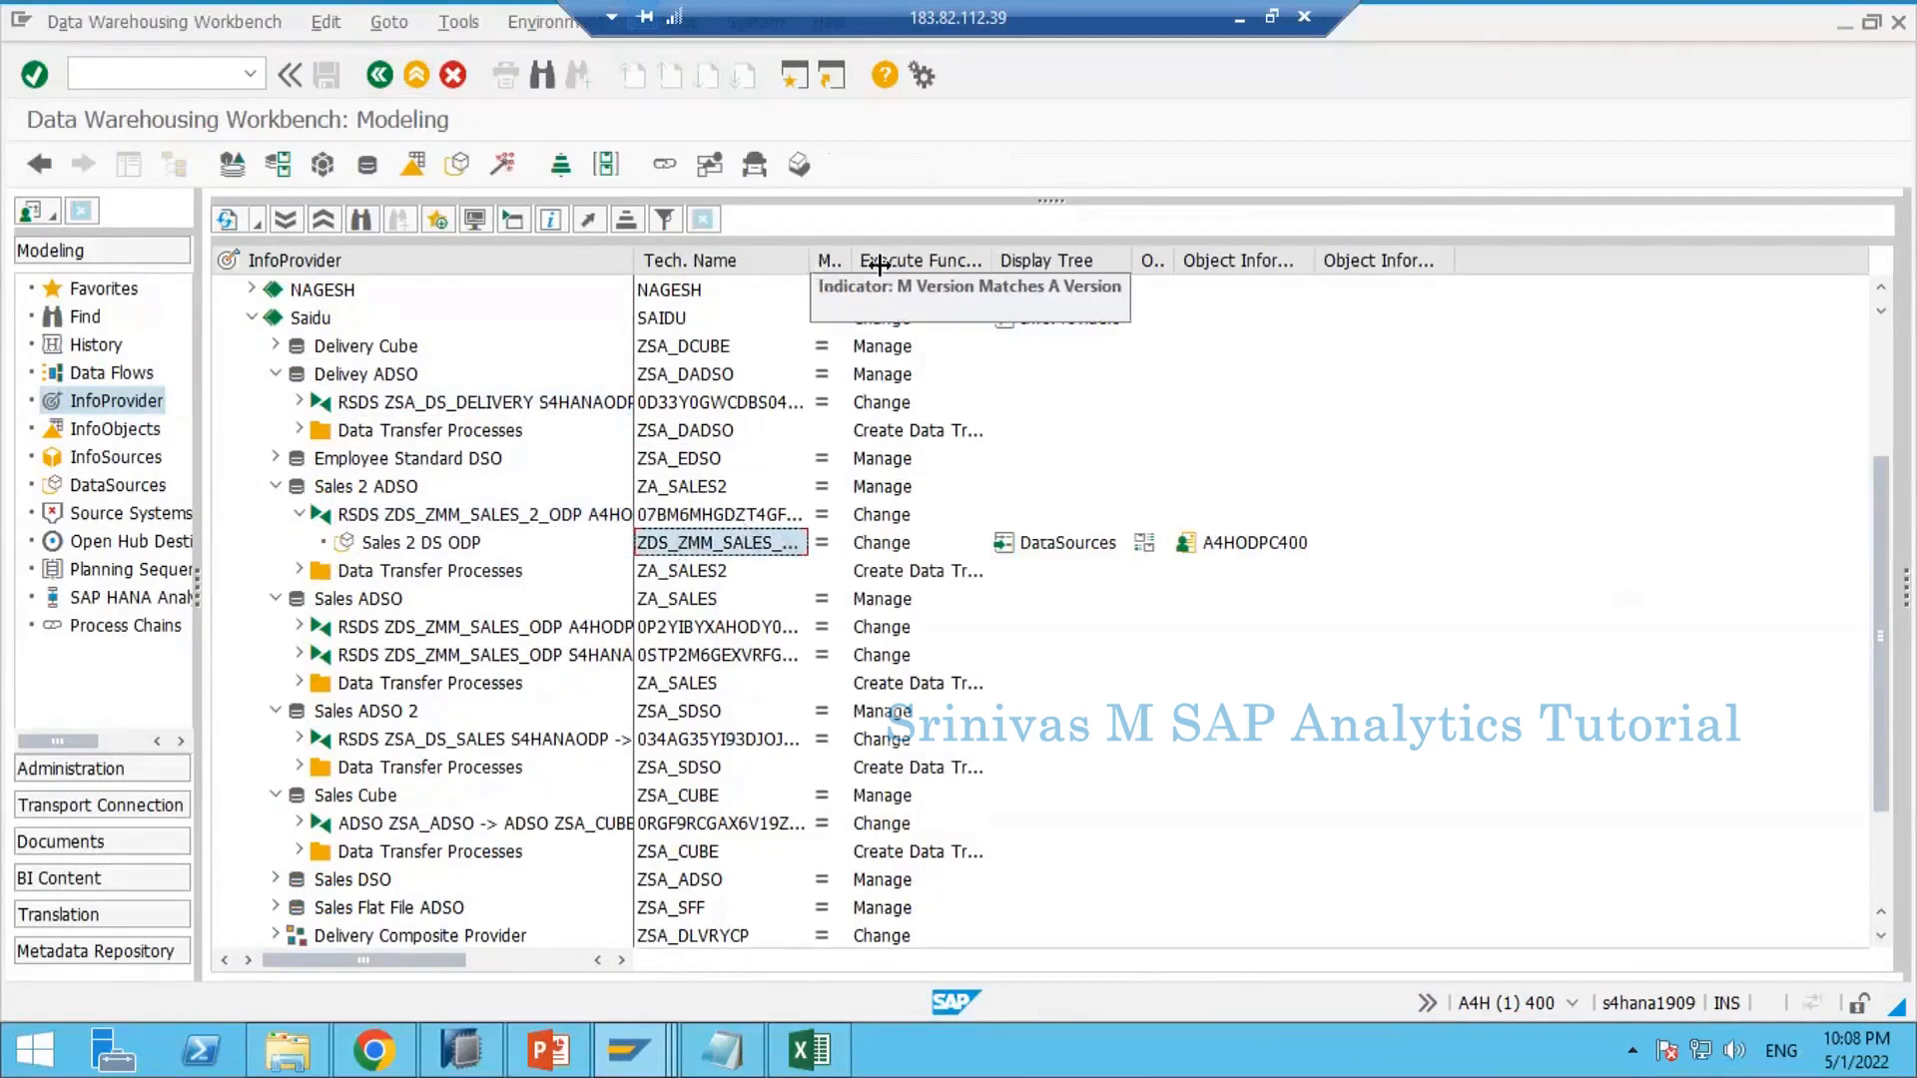
Step: Widen the Tech. Name column in the InfoProvider tree, and open transaction RSA1 in a new session from the displayed transport request
{"action": "left_click_drag", "start_coordinate": [811, 261], "coordinate": [998, 261]}
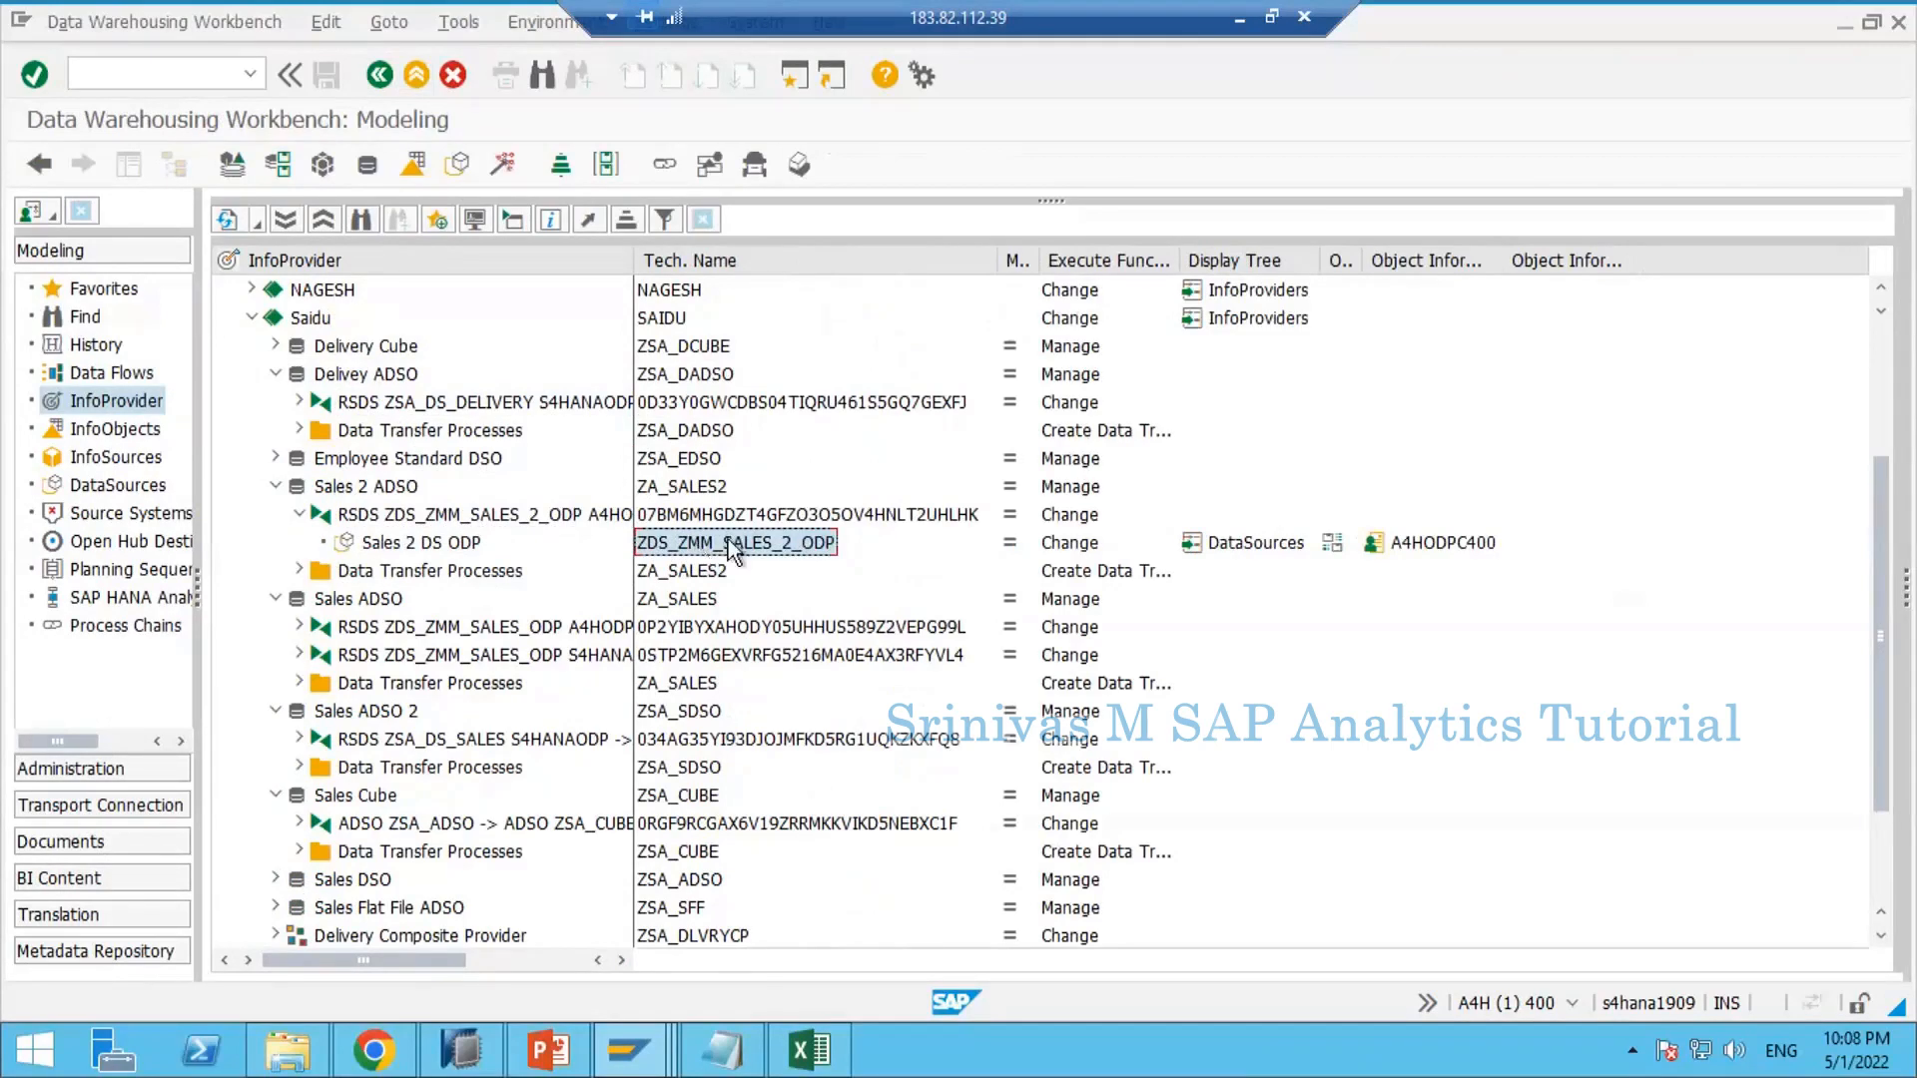
{"action": "key", "text": "alt+Tab"}
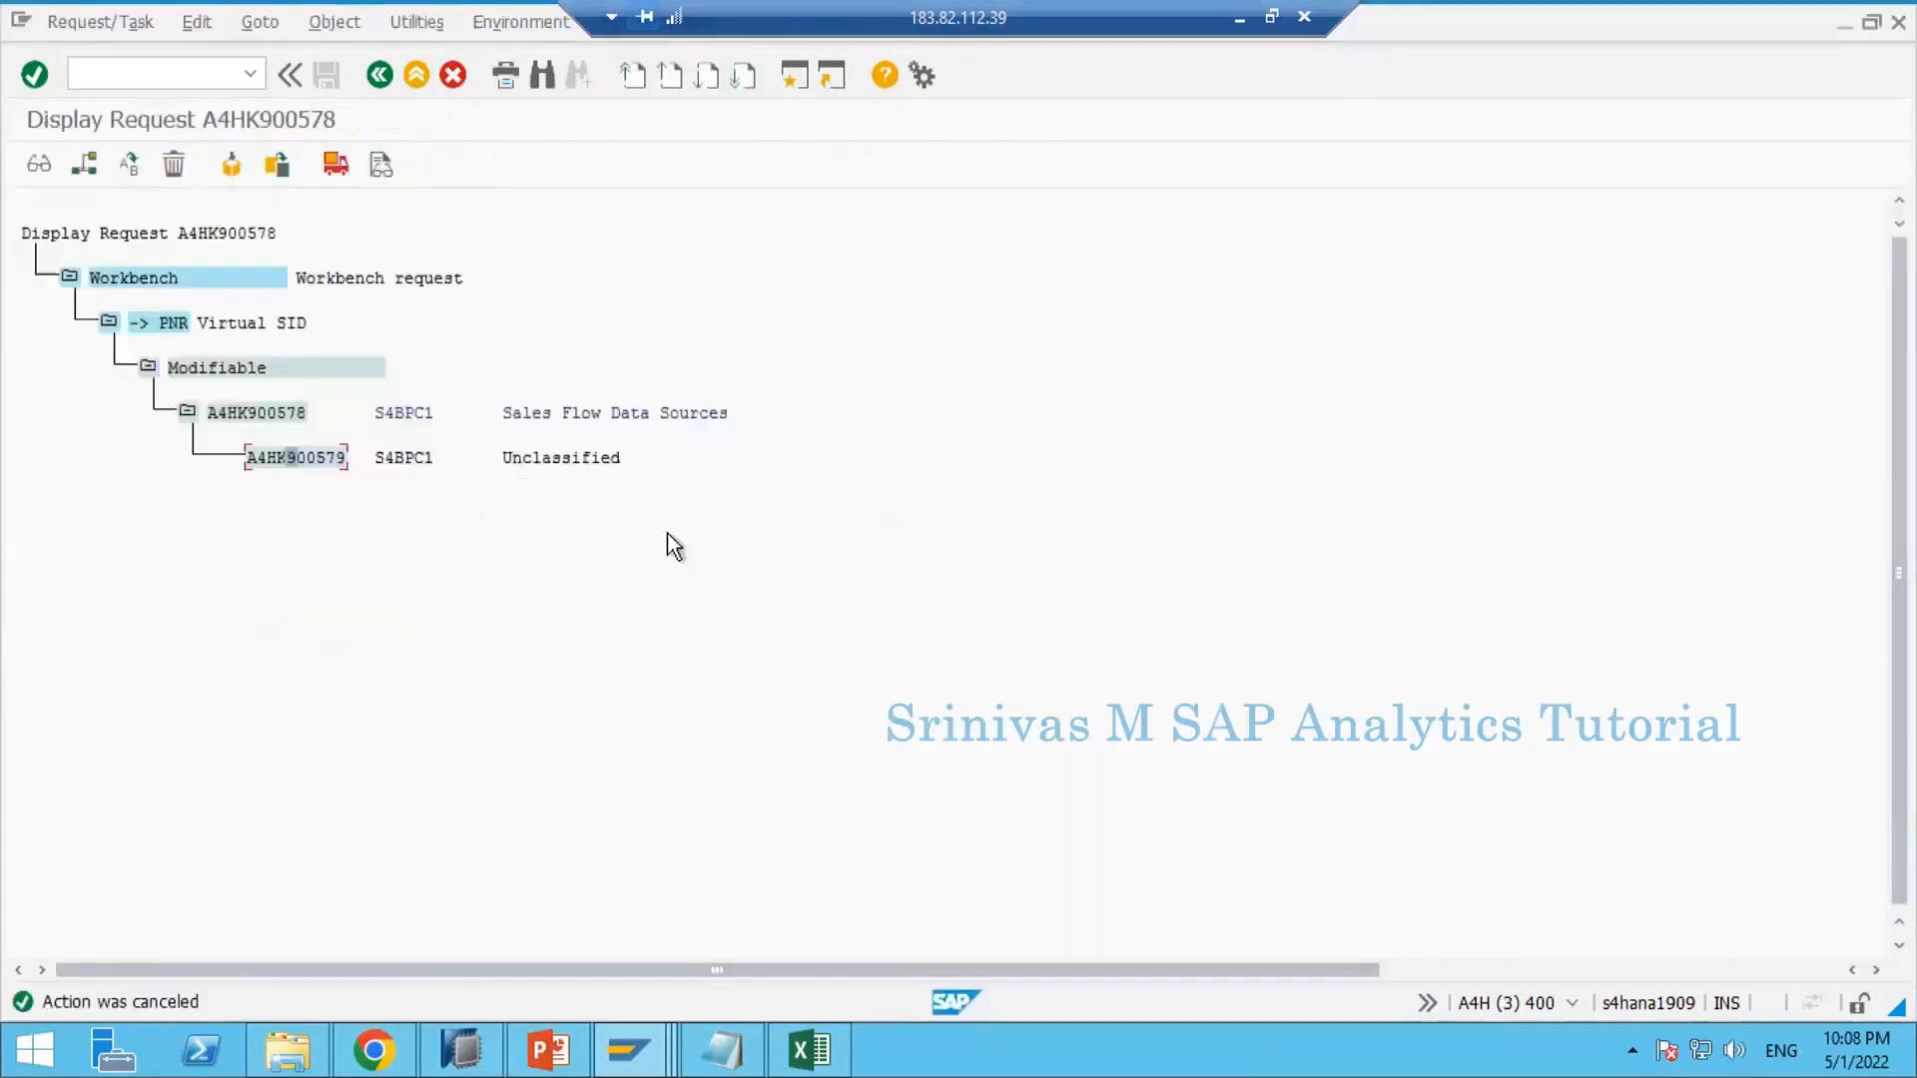
{"action": "left_click", "coordinate": [174, 85]}
{"action": "type", "text": "/orsa1"}
{"action": "key", "text": "Return"}
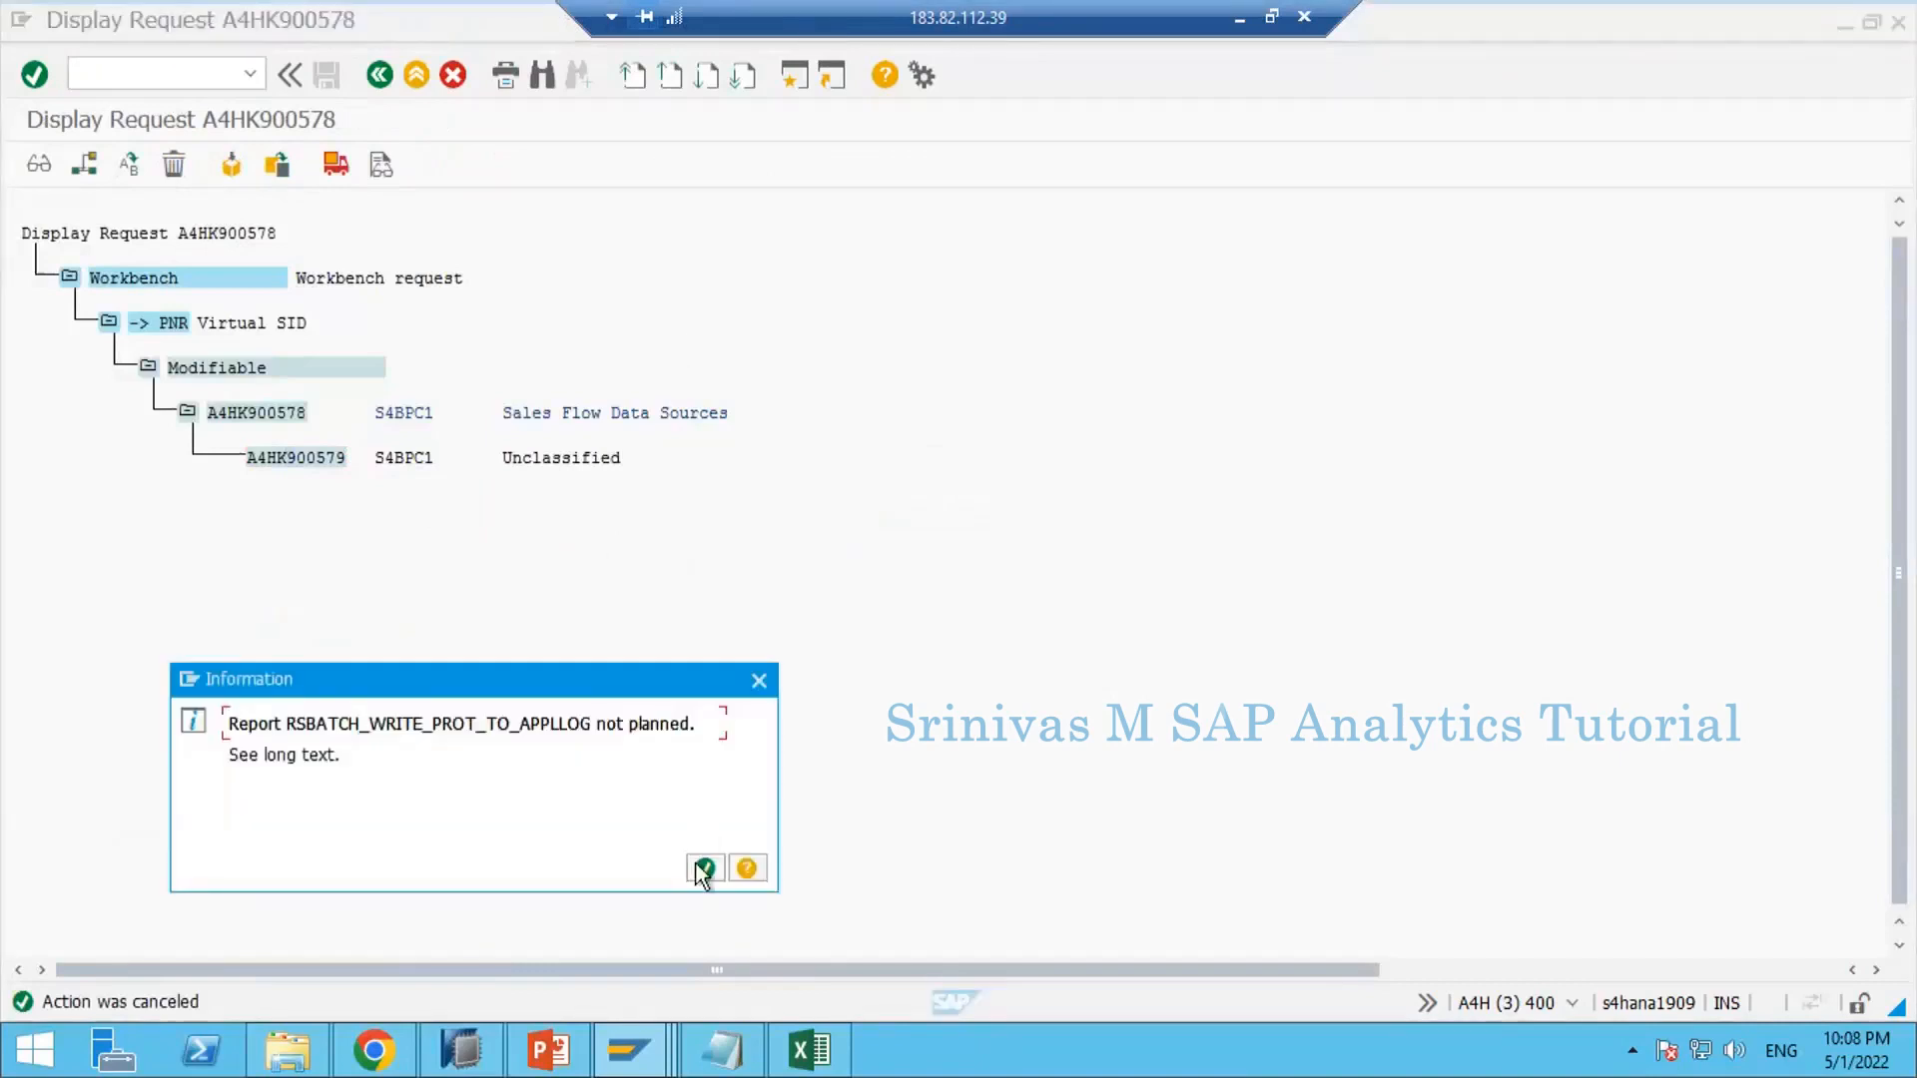
{"action": "left_click", "coordinate": [703, 869]}
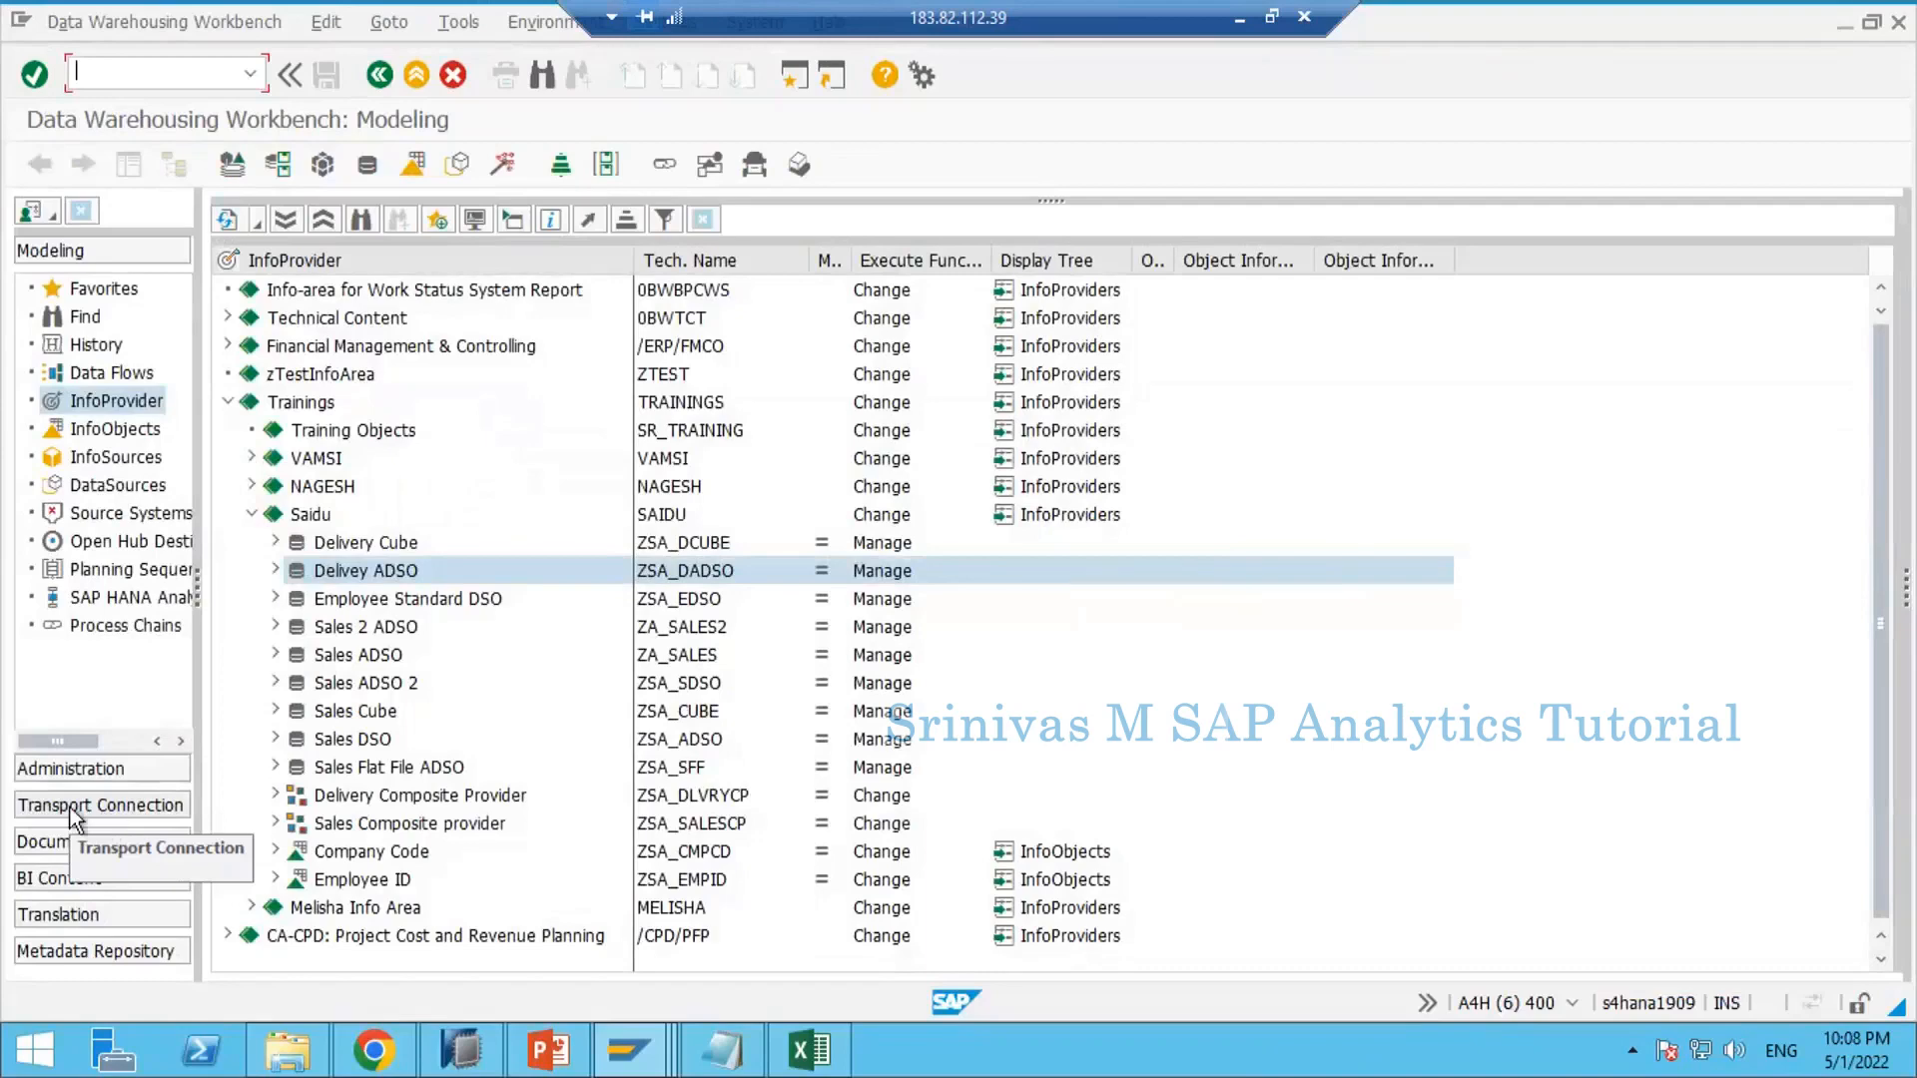
Step: Open the Transport Connection area, list all objects by Packages, and widen the navigation and collected objects areas
{"action": "left_click", "coordinate": [72, 811]}
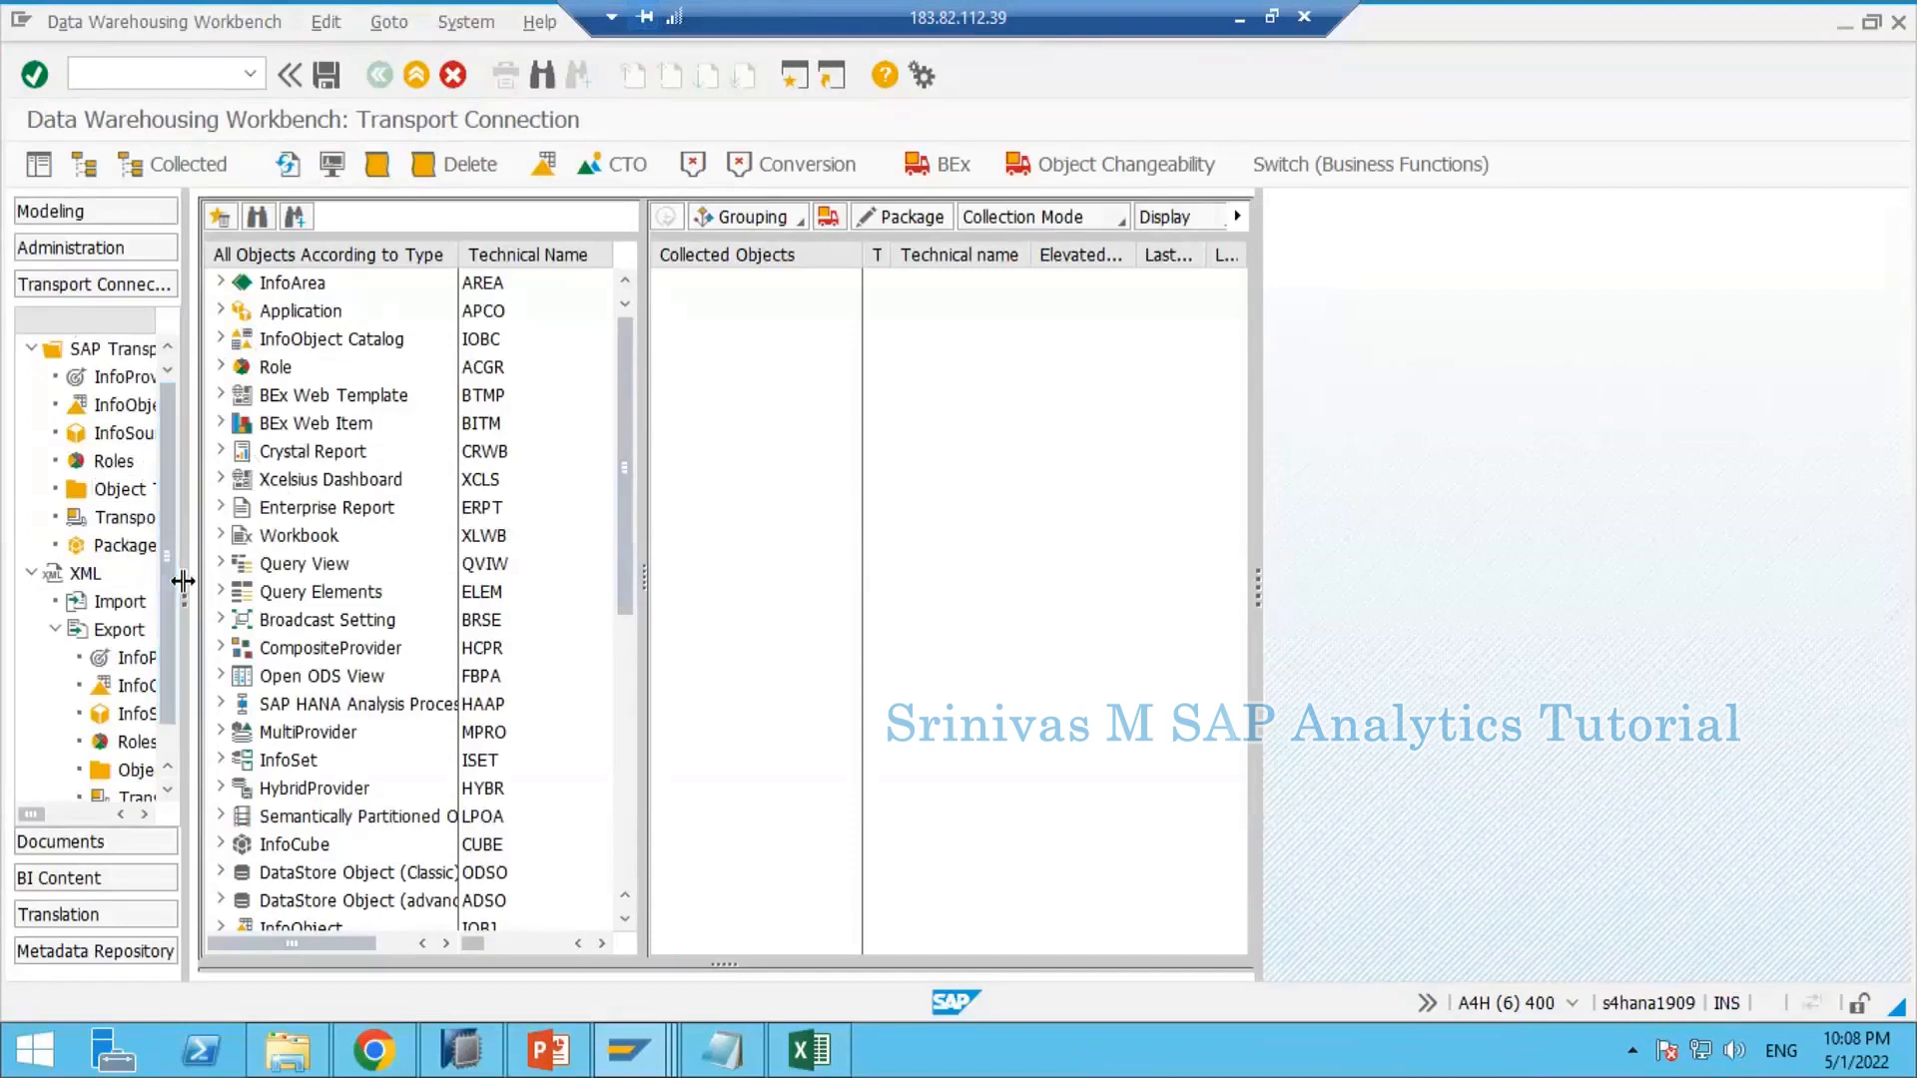
{"action": "left_click_drag", "start_coordinate": [187, 580], "coordinate": [323, 583]}
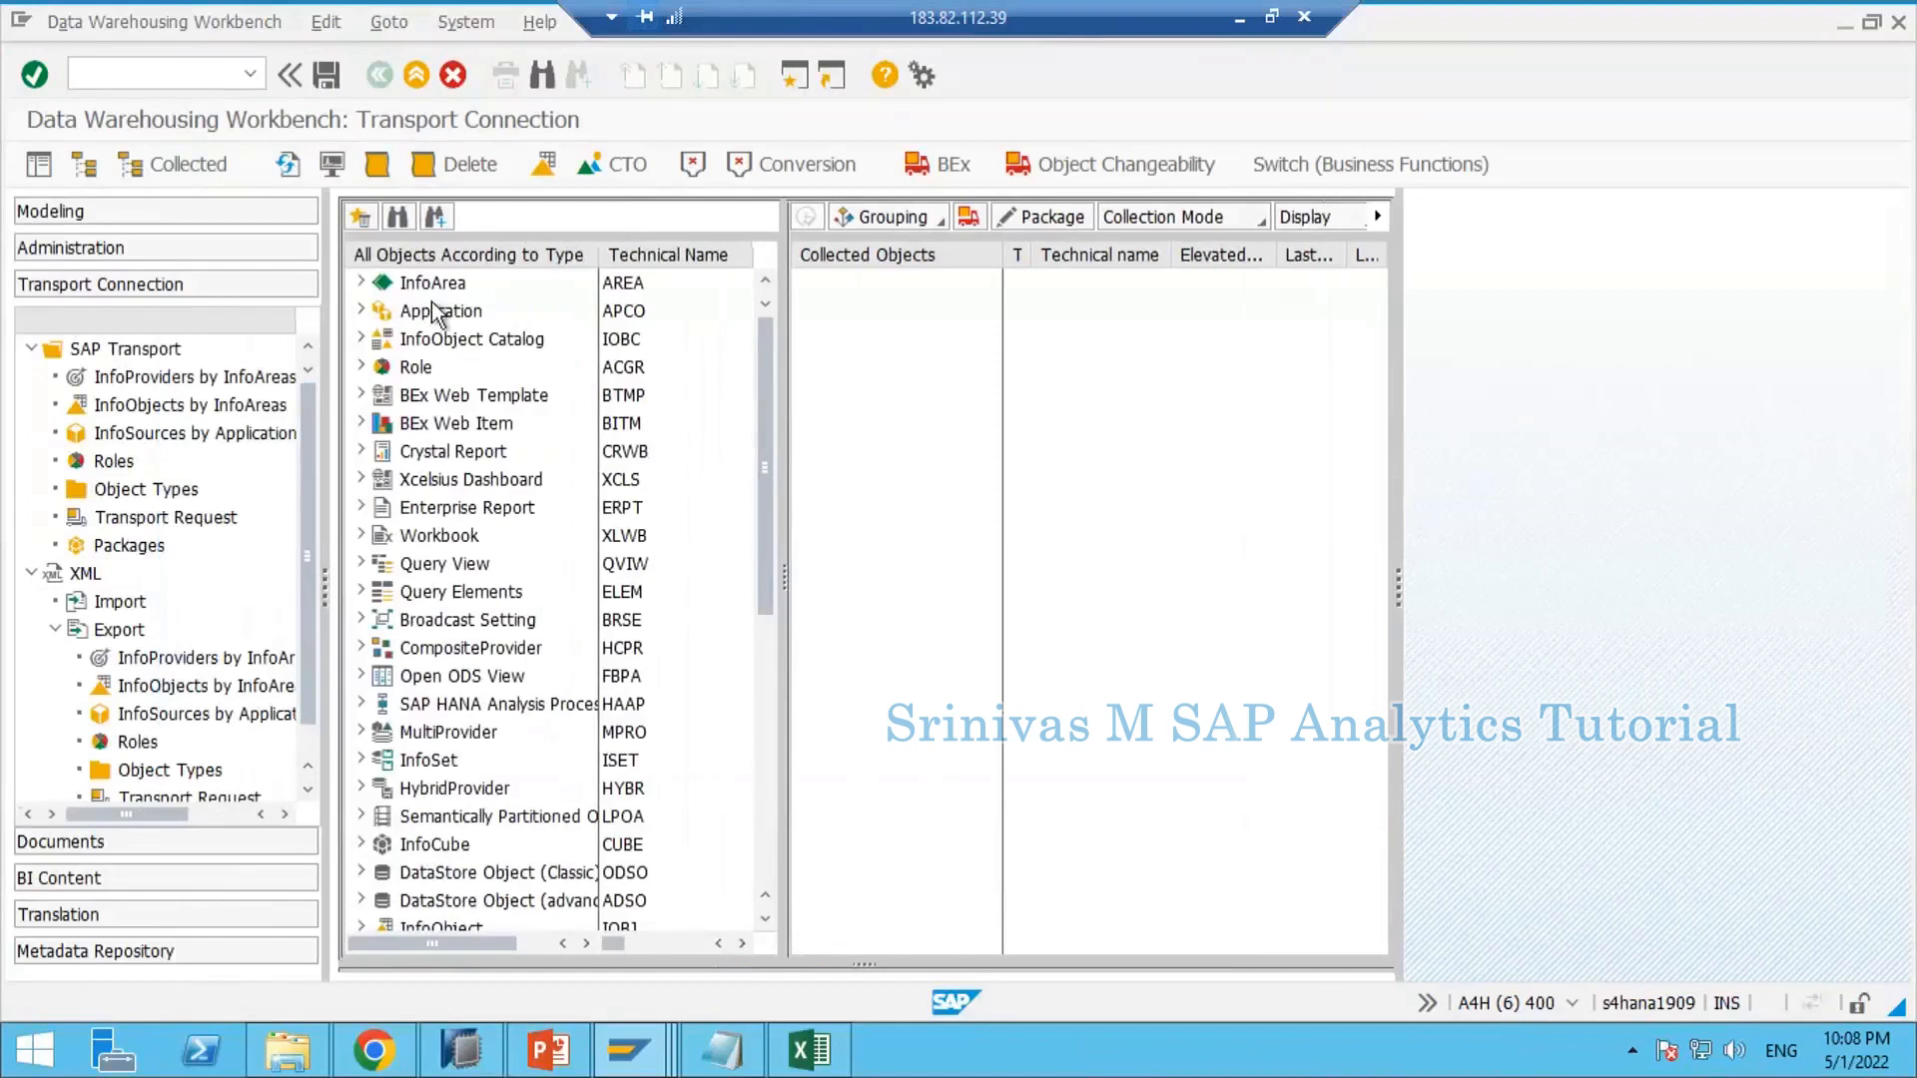
{"action": "left_click", "coordinate": [143, 549]}
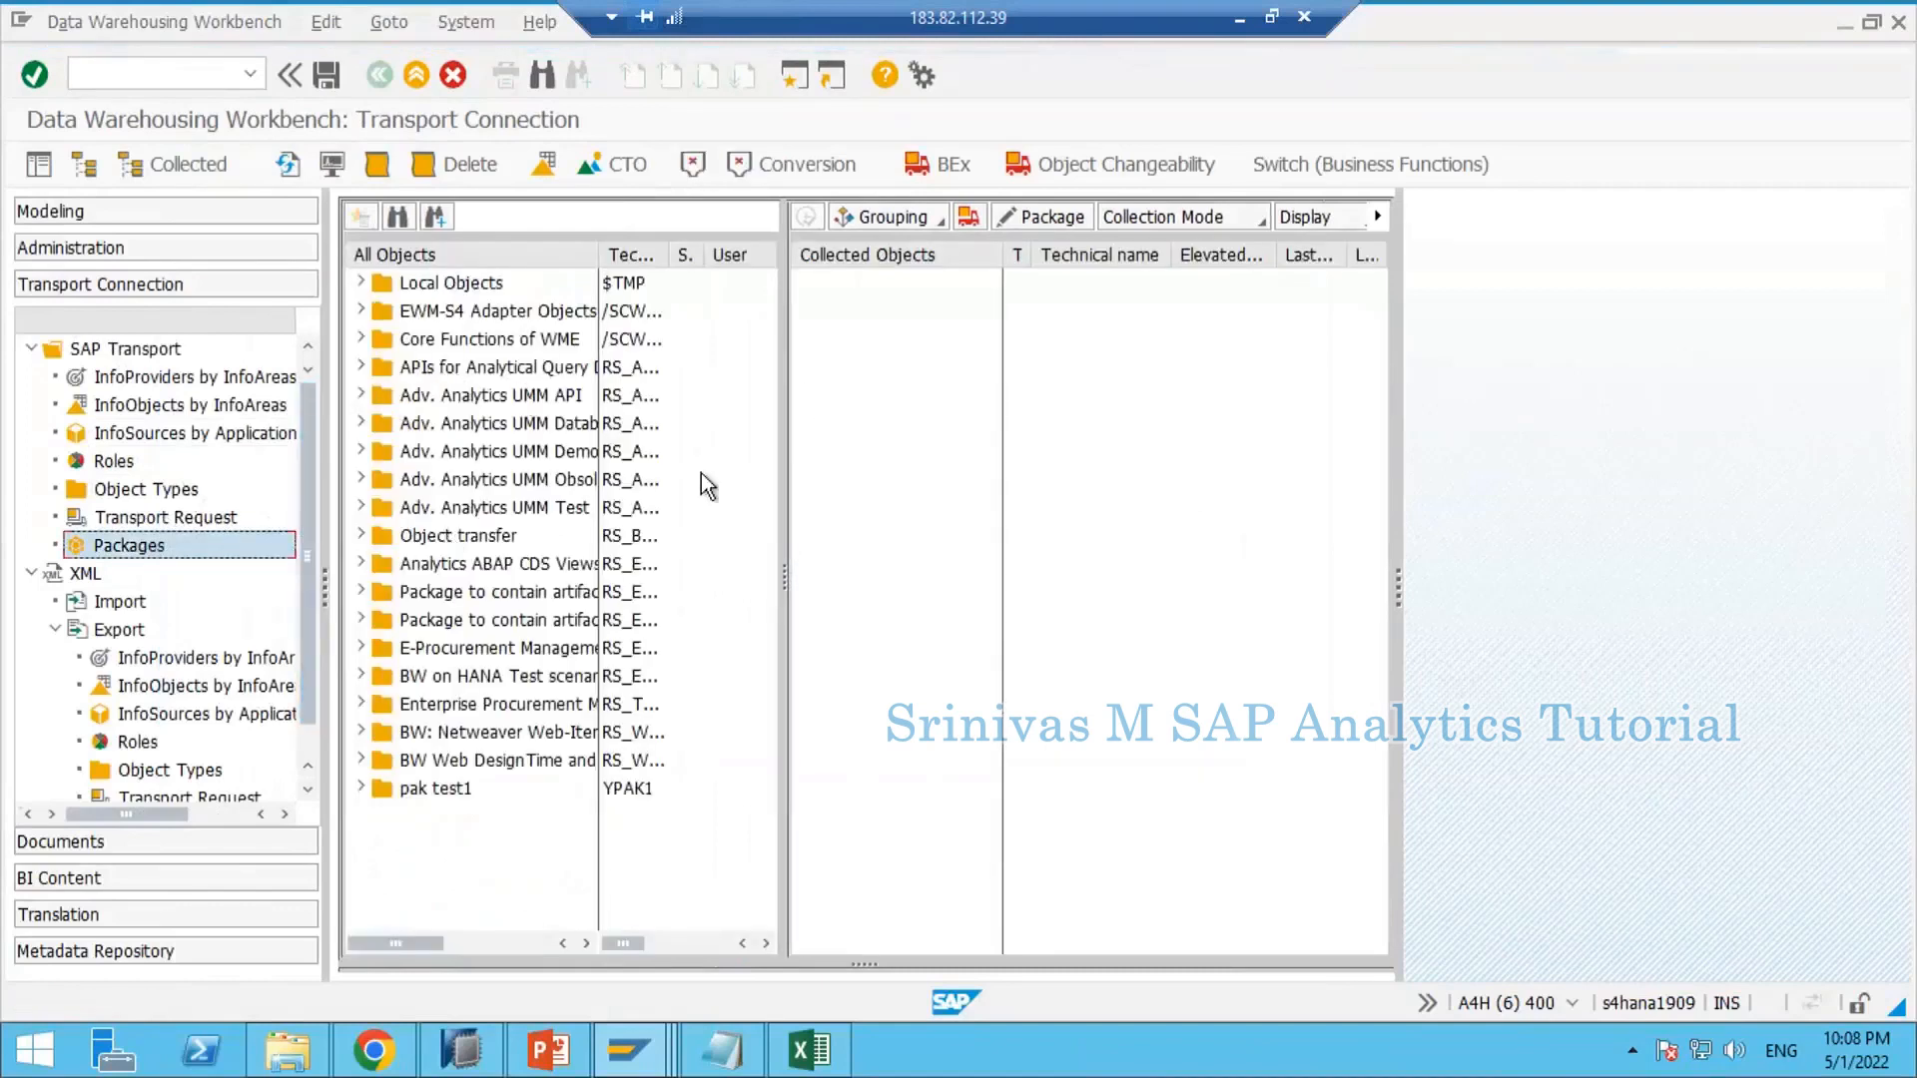
{"action": "left_click_drag", "start_coordinate": [1399, 574], "coordinate": [1909, 585]}
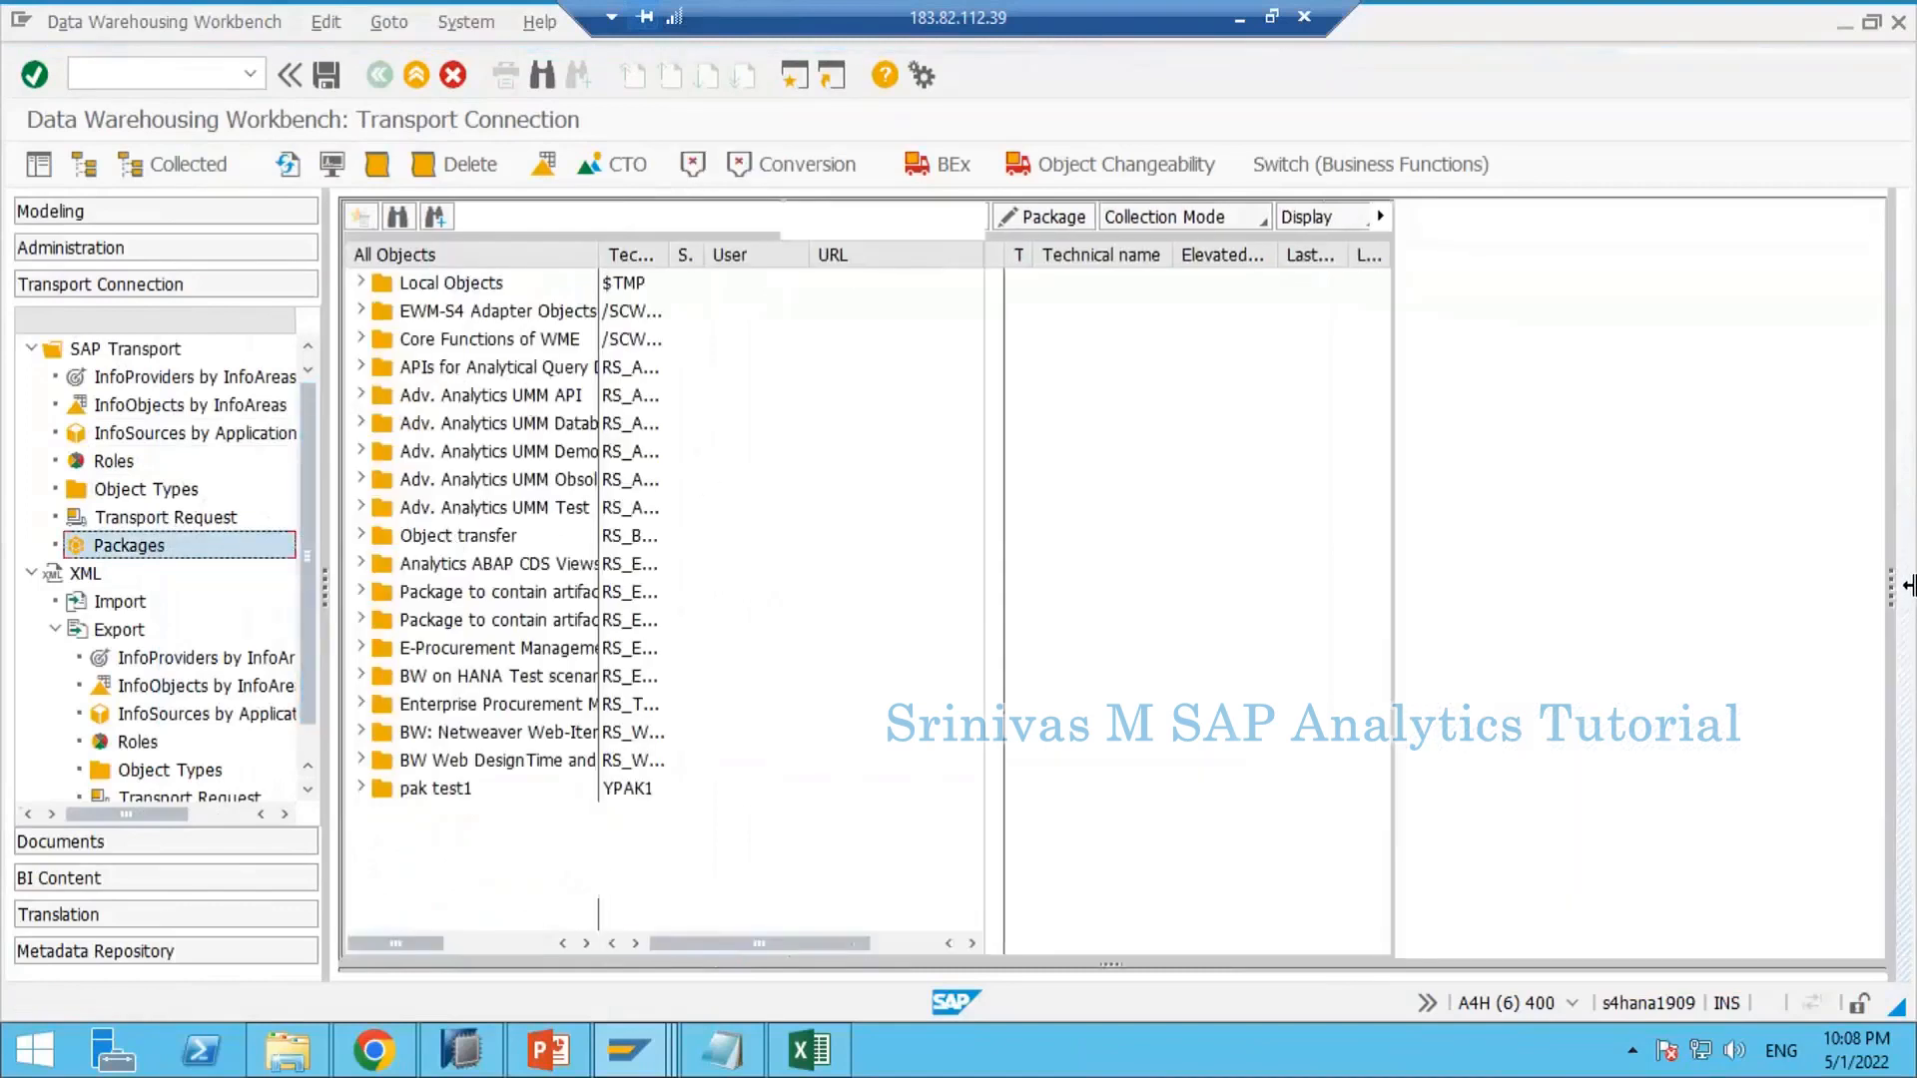
{"action": "left_click_drag", "start_coordinate": [994, 573], "coordinate": [756, 560]}
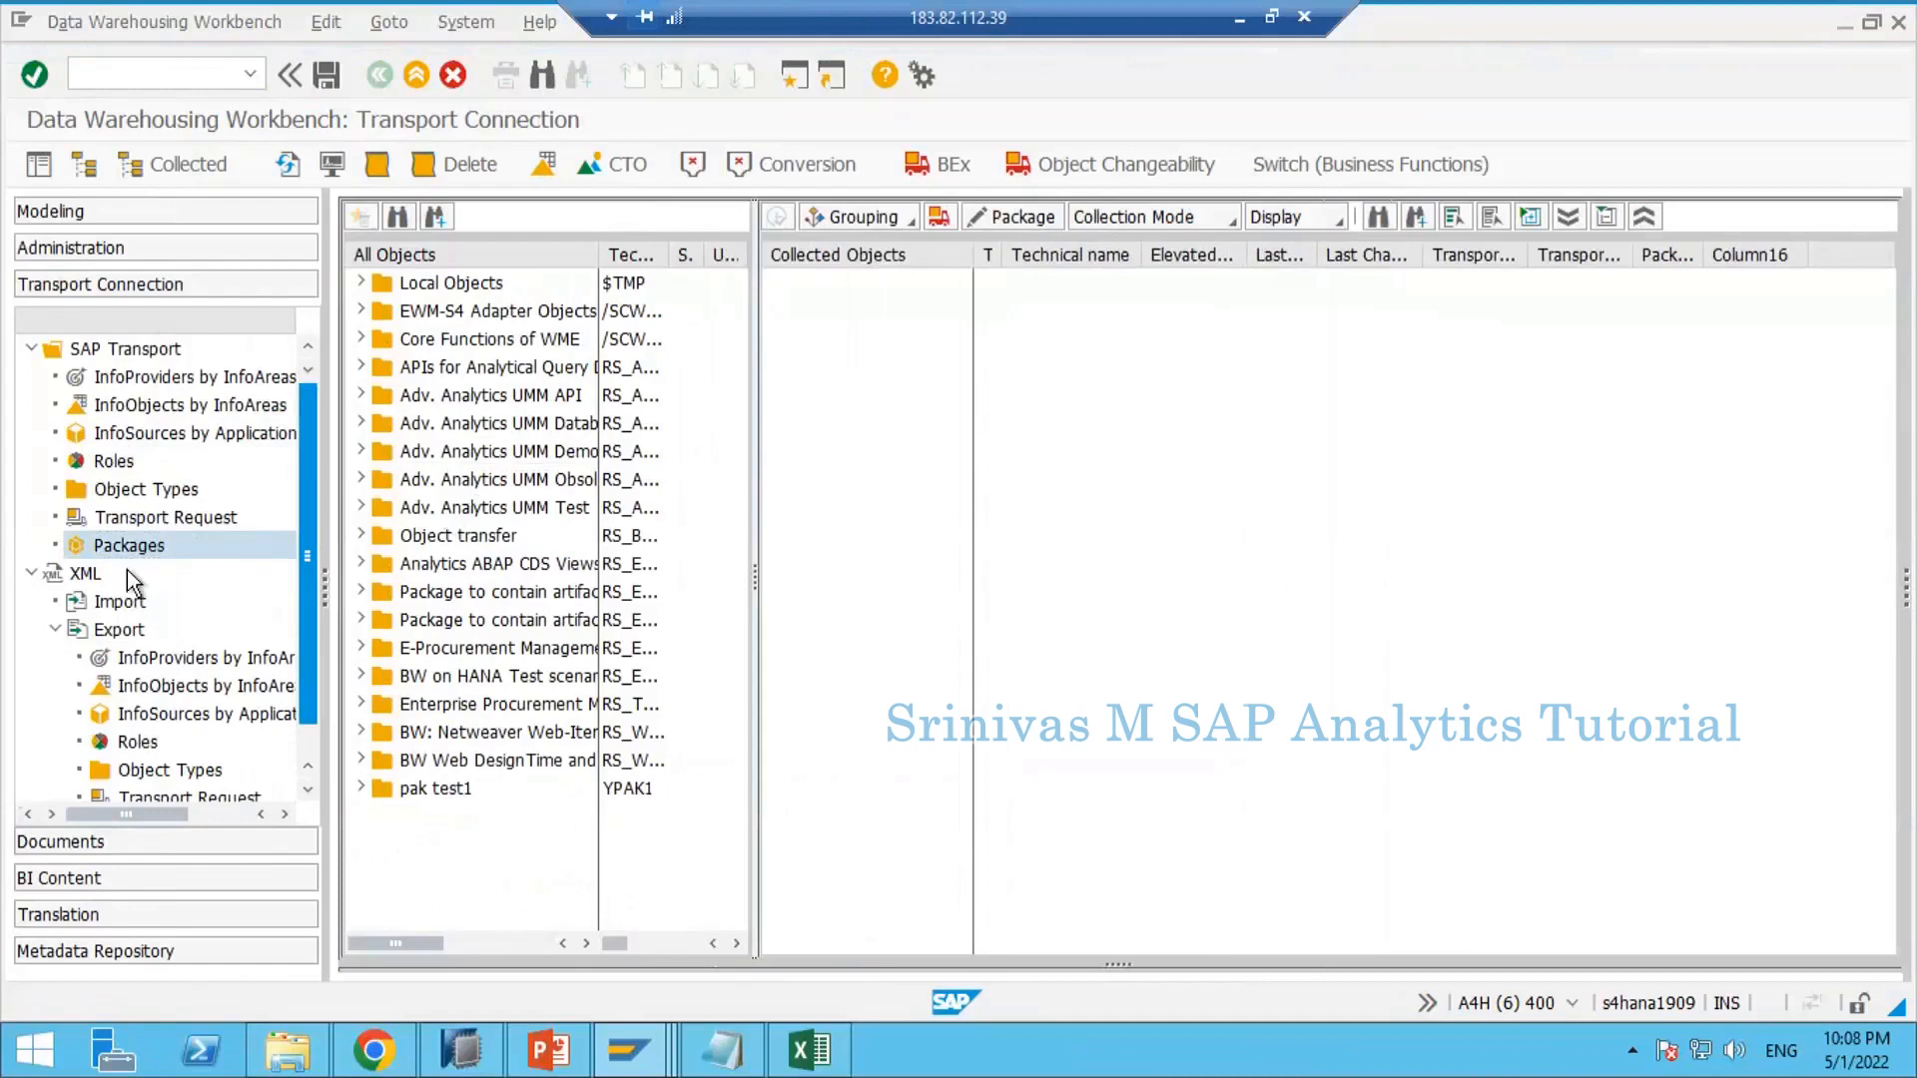
Step: List the SAP Transport objects by Object Types and look through the types for DataSource
{"action": "left_click", "coordinate": [119, 352]}
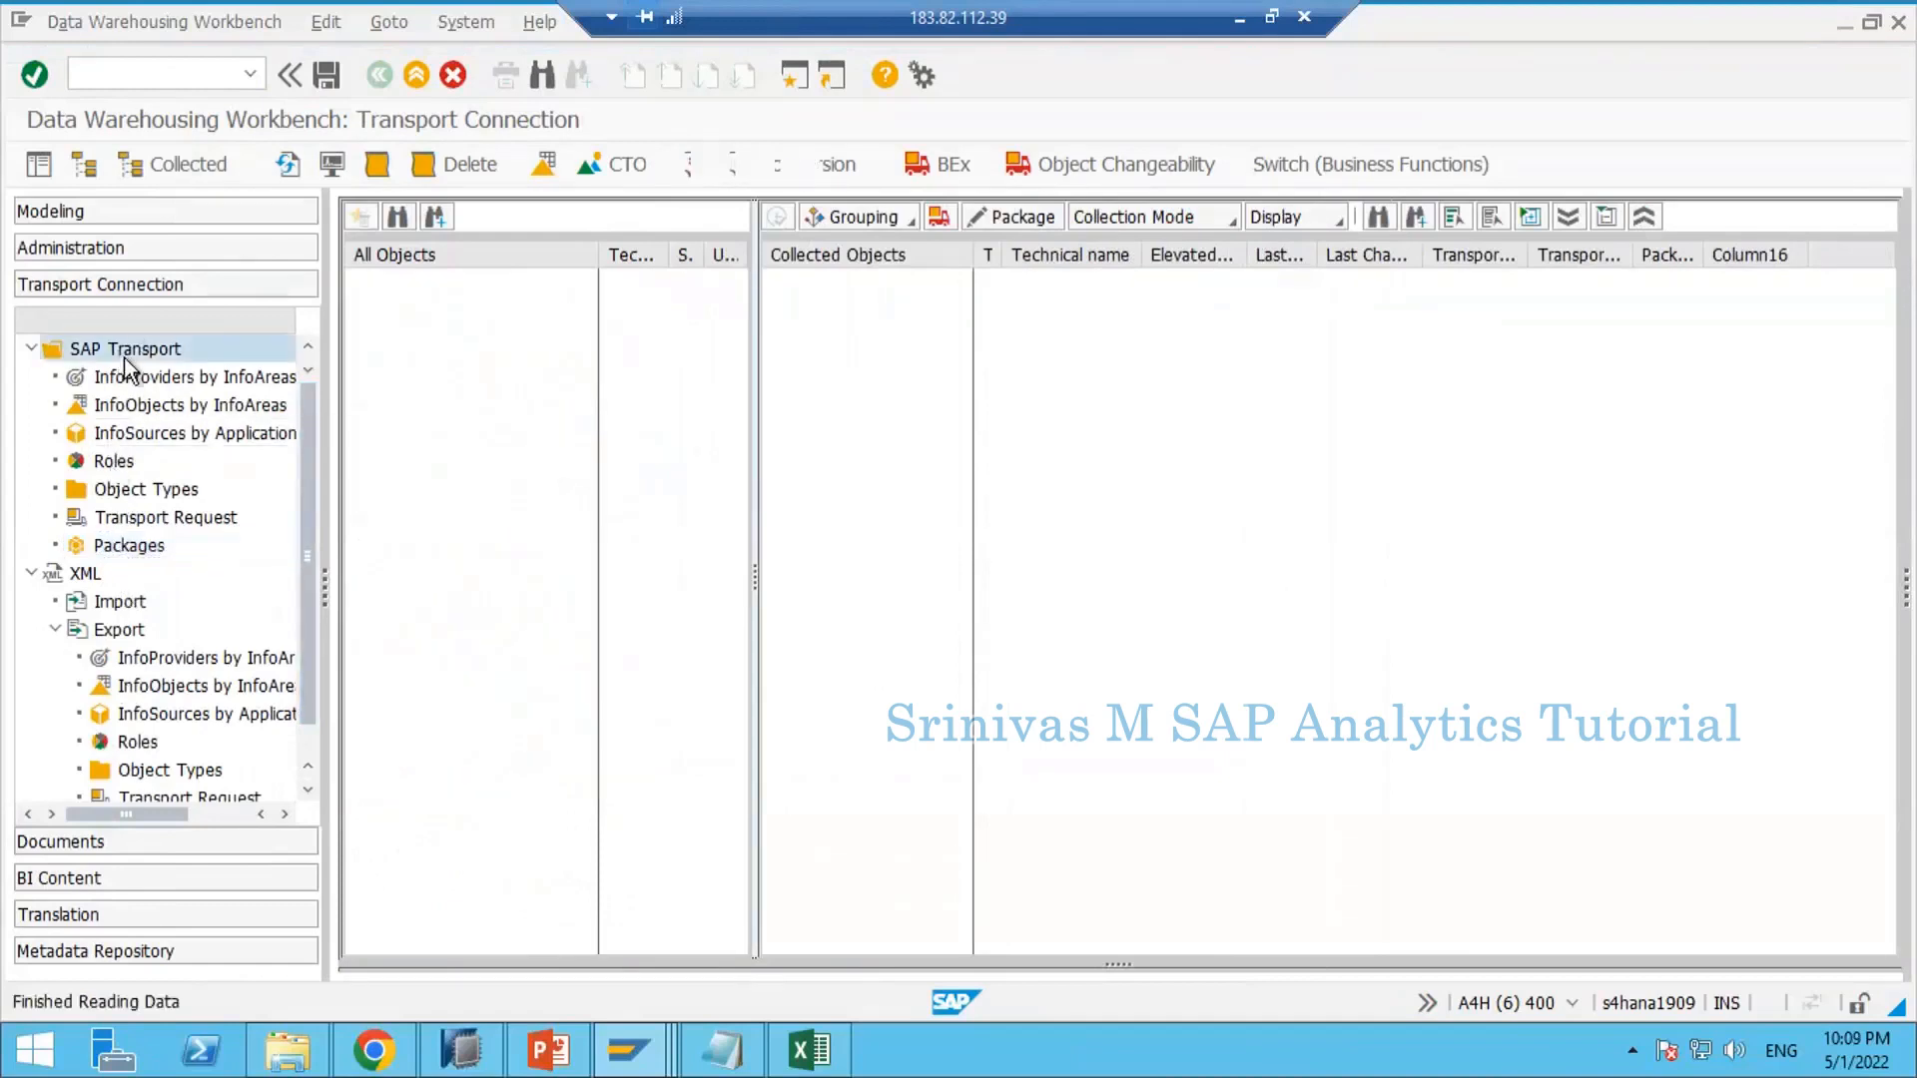
{"action": "left_click", "coordinate": [134, 490]}
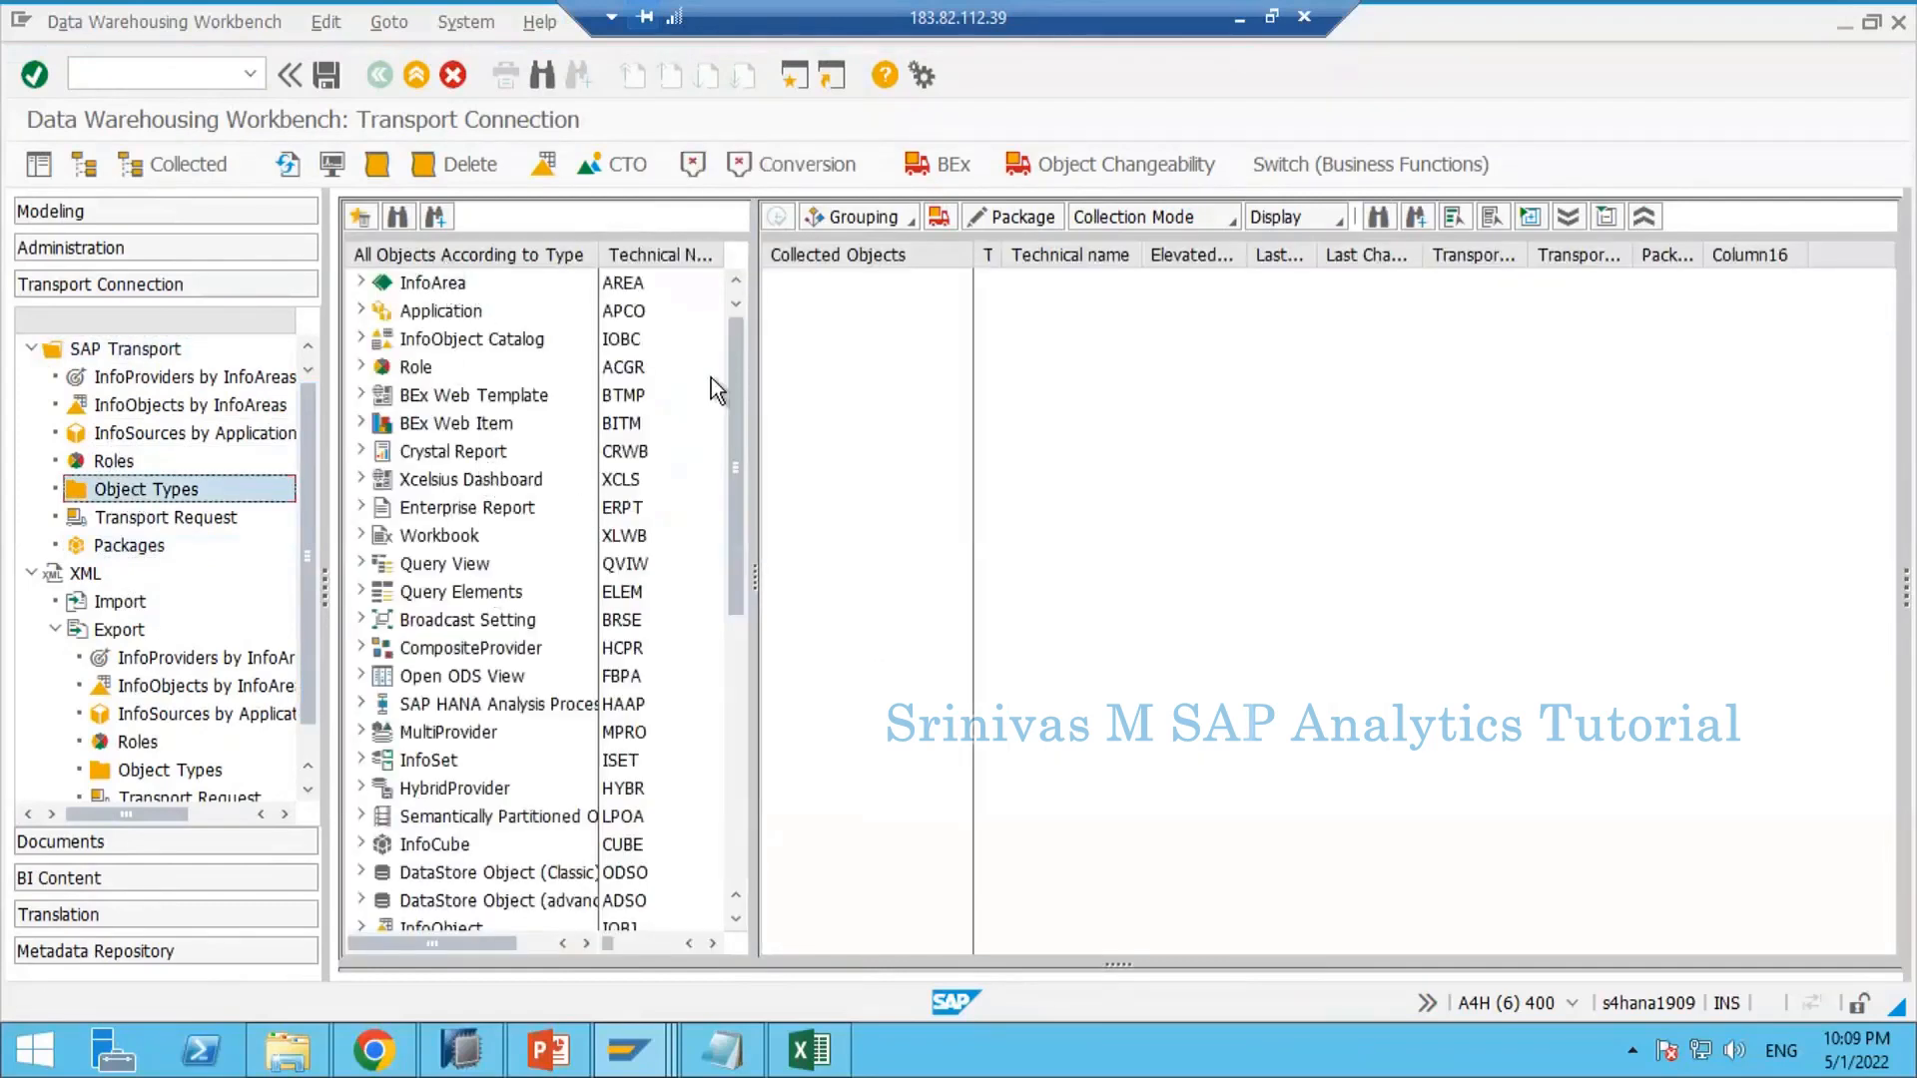
{"action": "left_click_drag", "start_coordinate": [741, 338], "coordinate": [707, 726]}
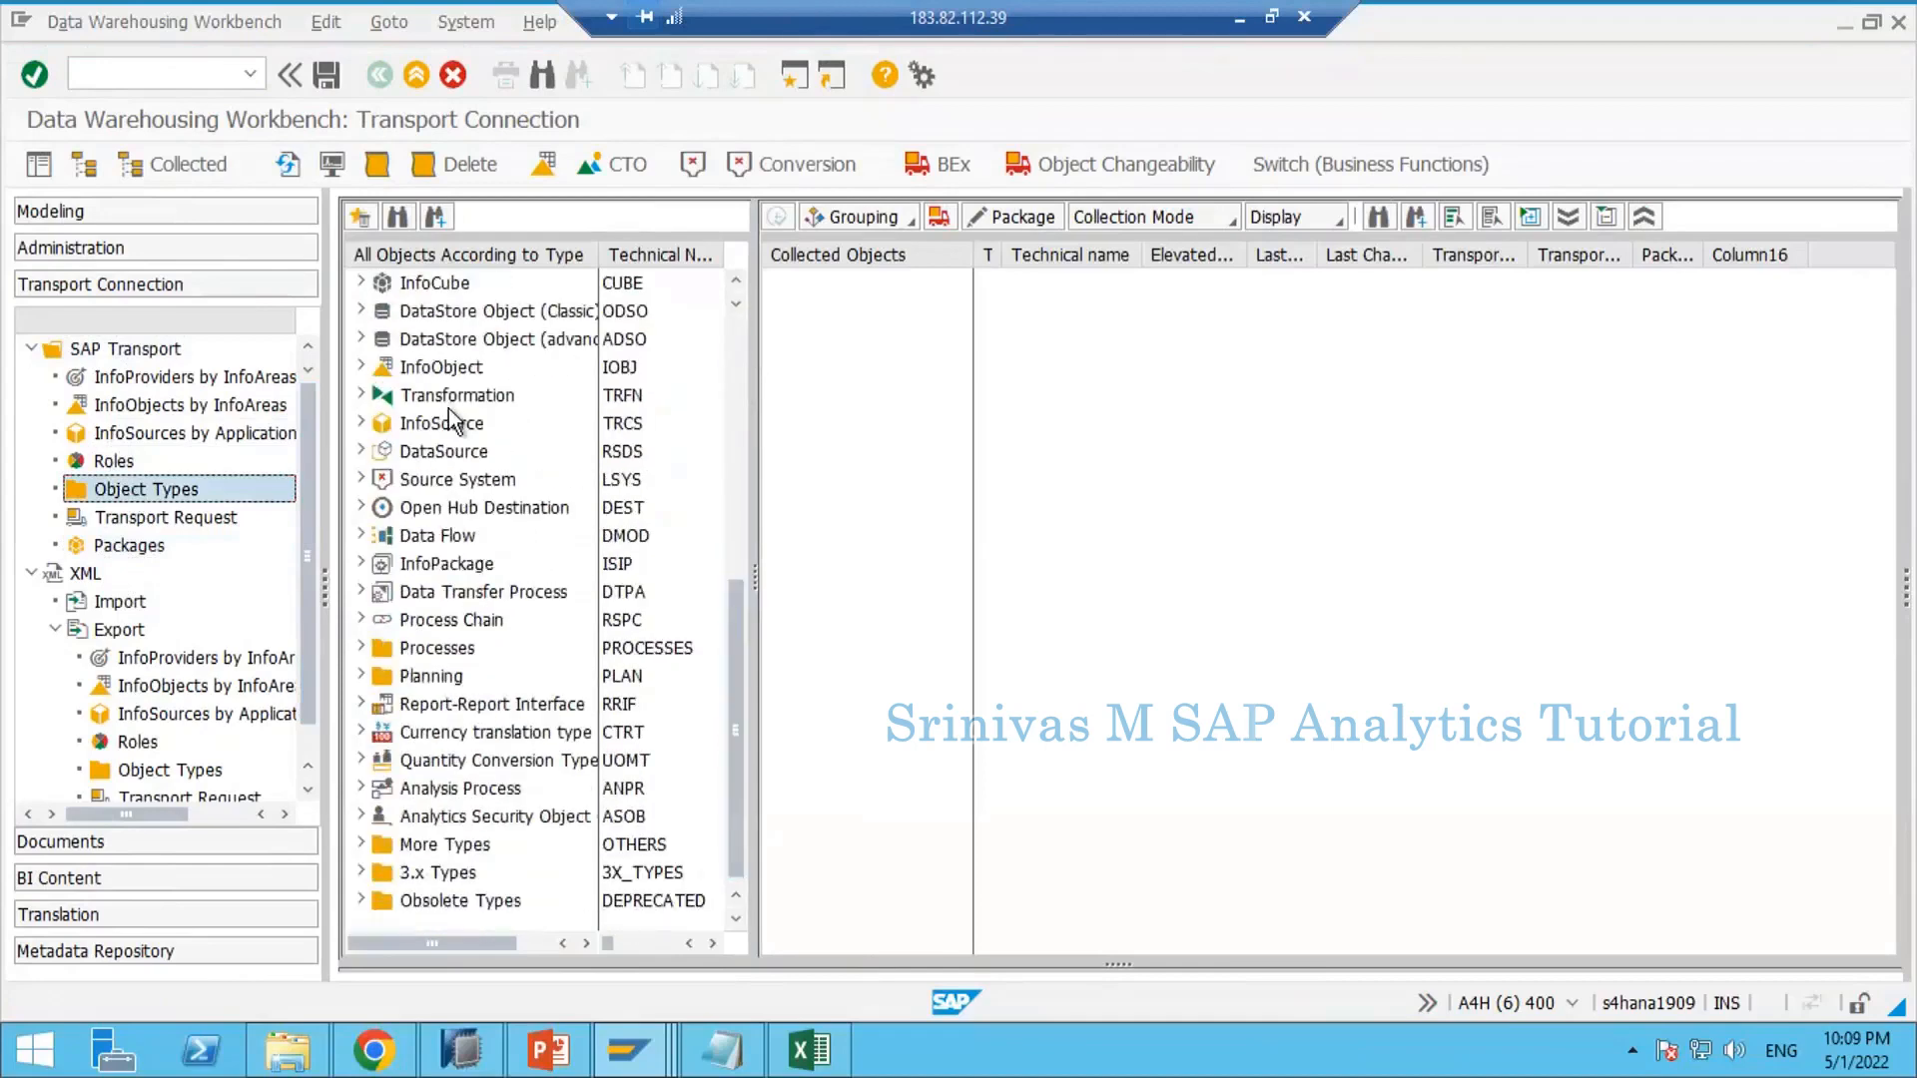
{"action": "left_click_drag", "start_coordinate": [730, 639], "coordinate": [739, 373]}
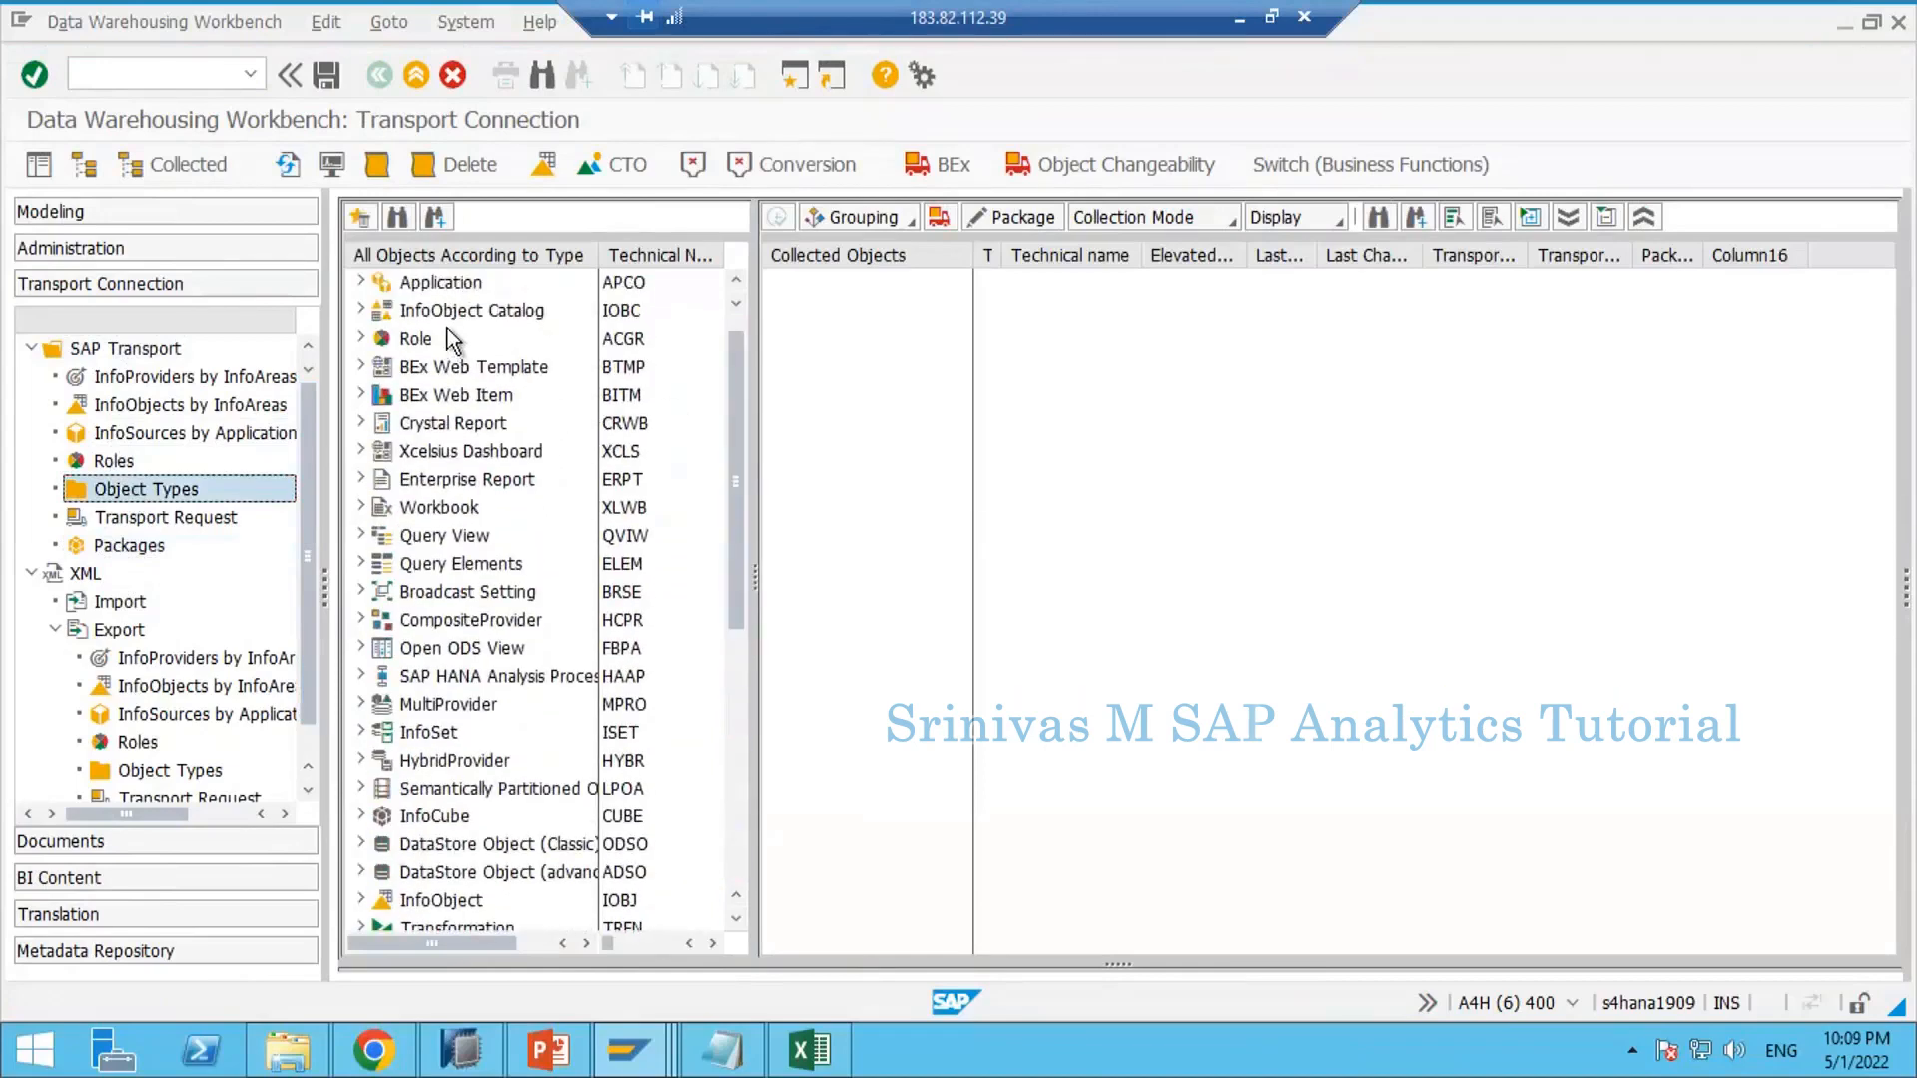
{"action": "left_click", "coordinate": [437, 424]}
{"action": "scroll", "coordinate": [456, 534], "scroll_direction": "down", "scroll_amount": 2}
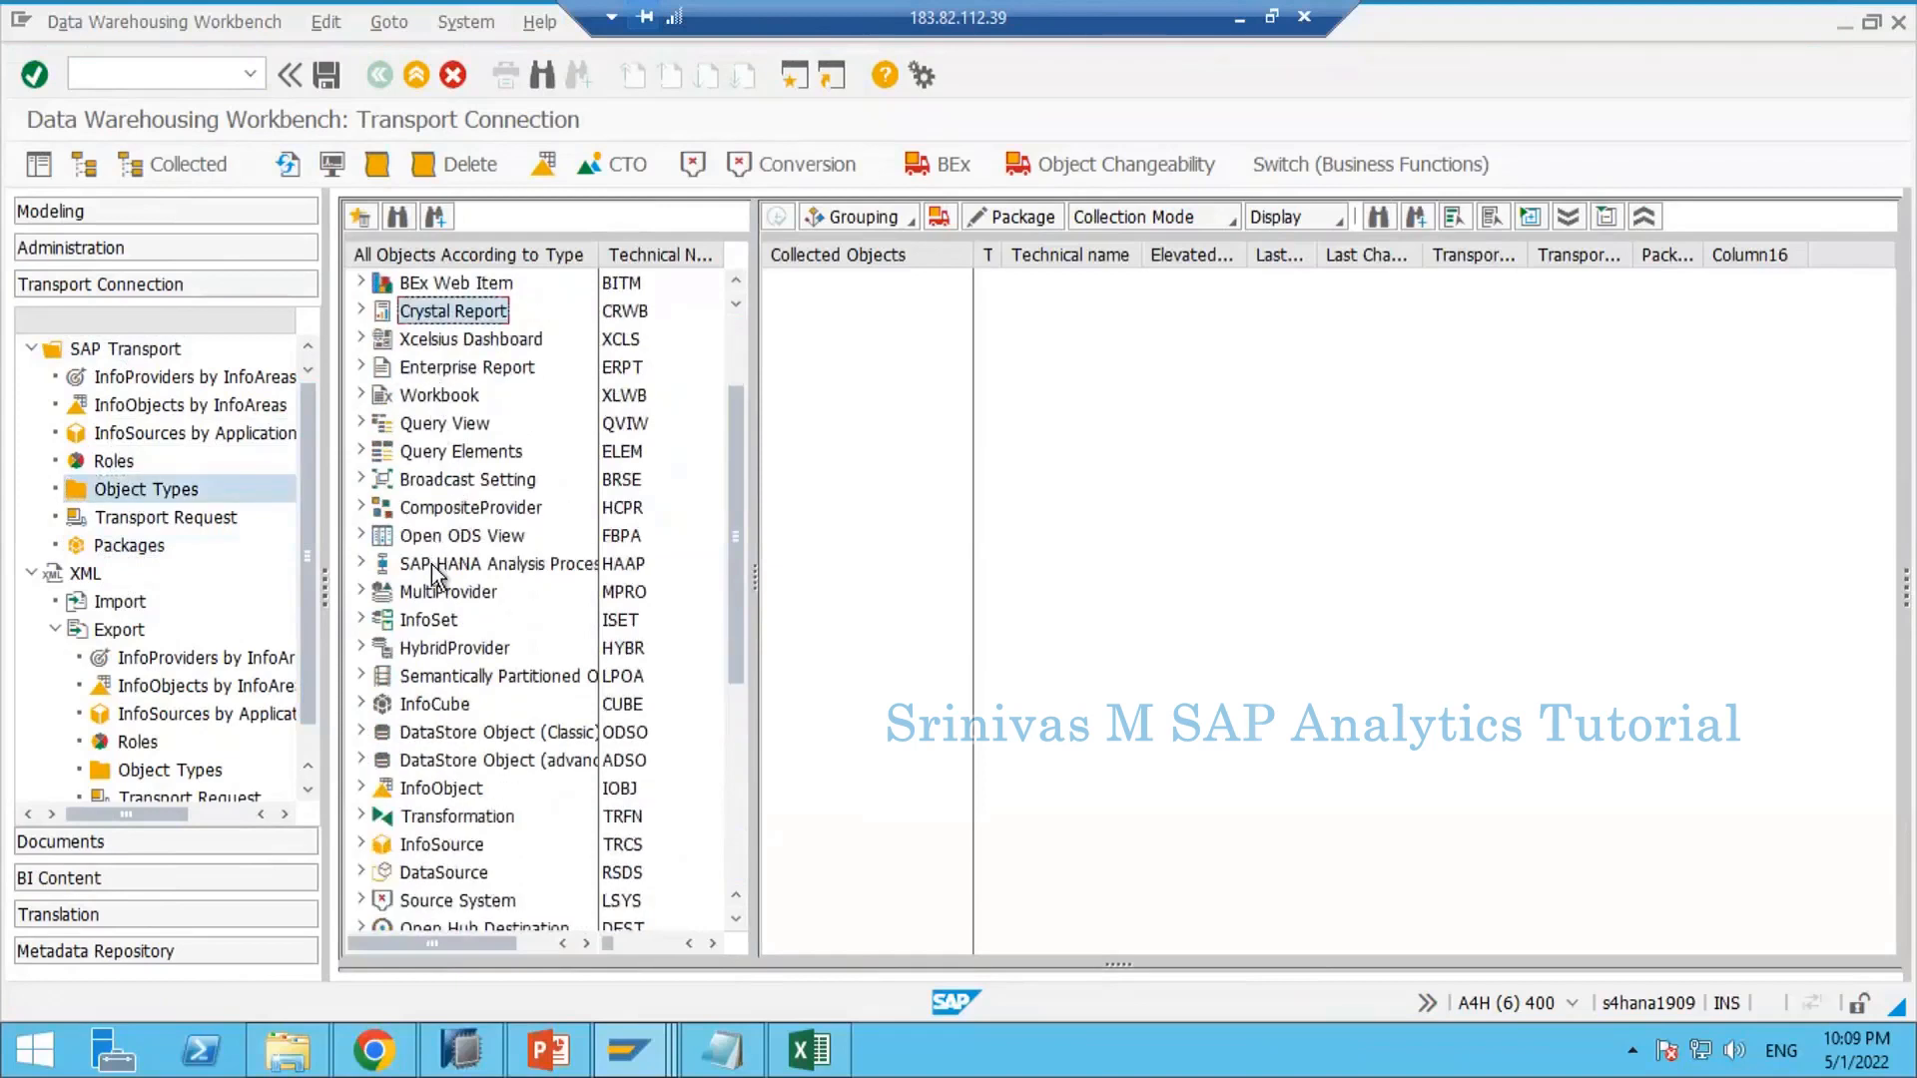
{"action": "scroll", "coordinate": [431, 565], "scroll_direction": "down", "scroll_amount": 1}
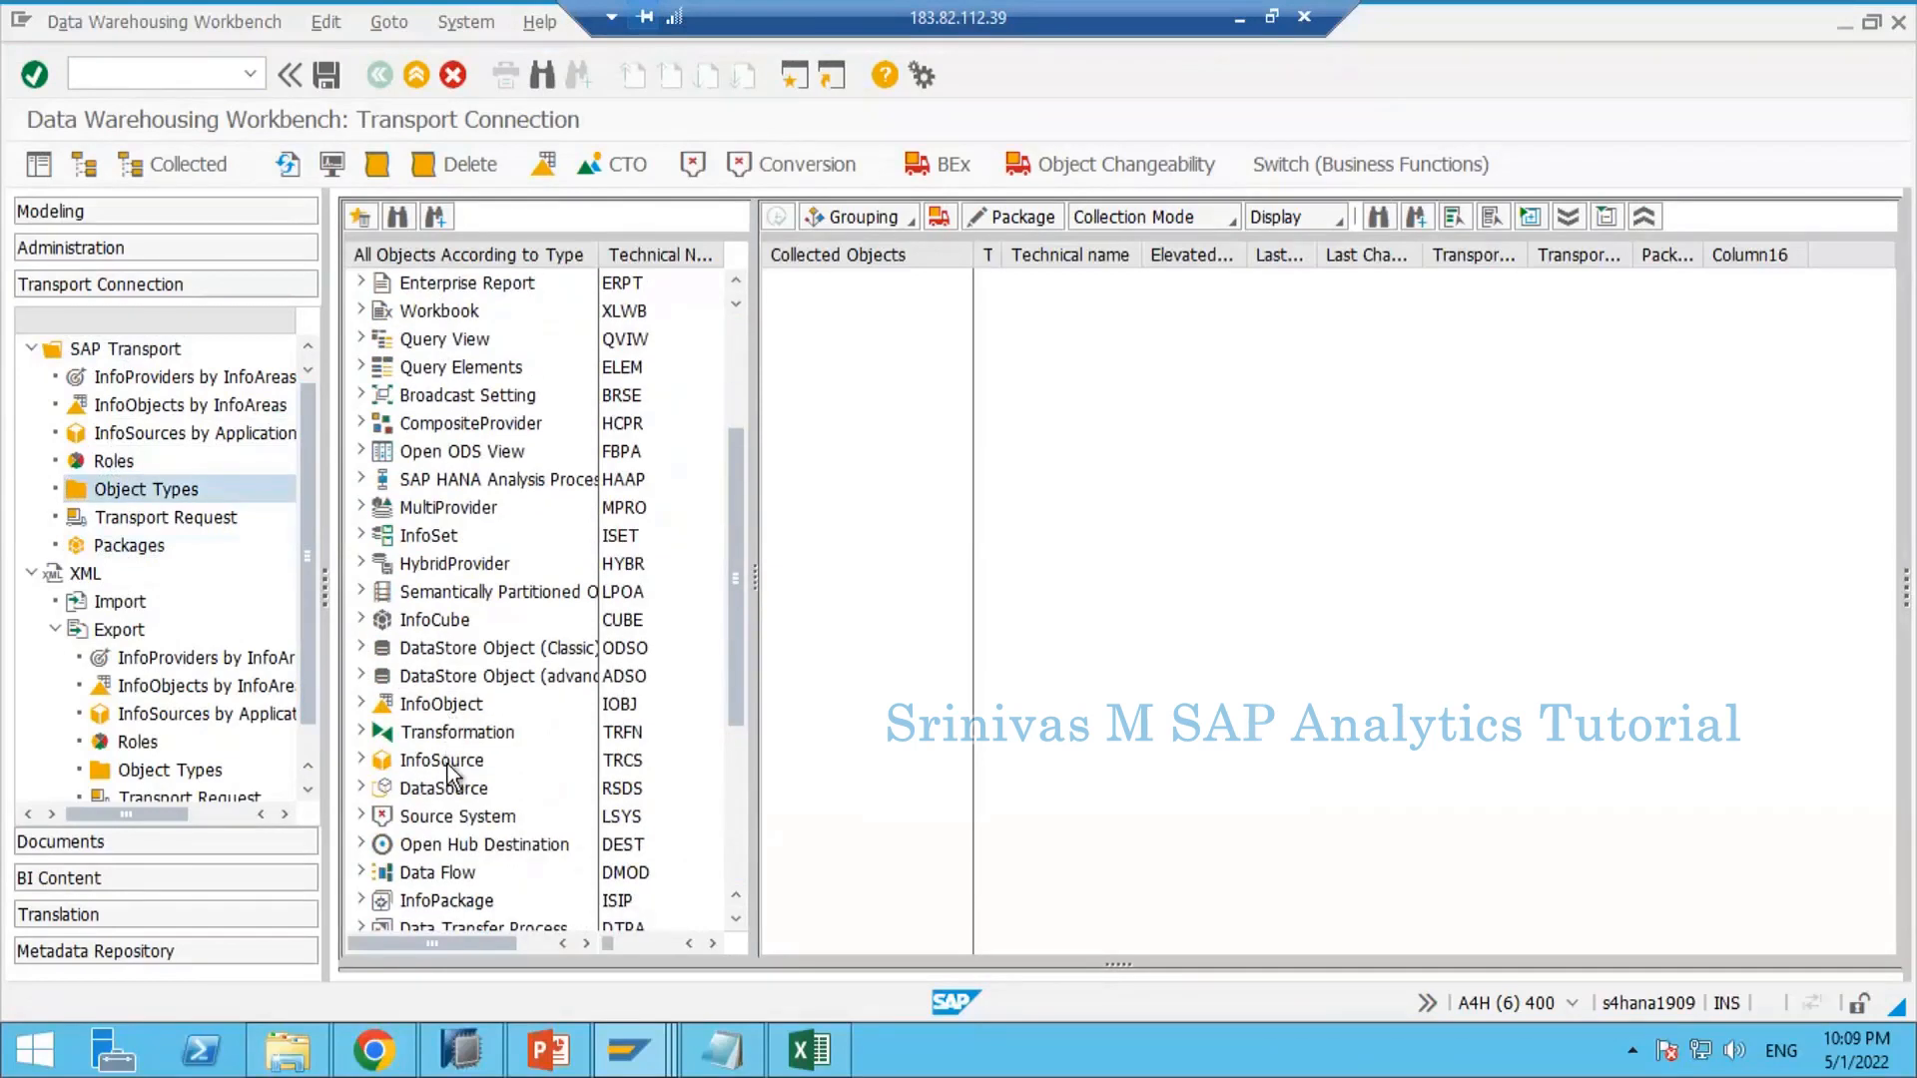
Step: Expand the DataSource type and use its Select Objects entry to add the Sales TD DataSource to the collected objects
{"action": "left_click", "coordinate": [446, 788]}
{"action": "scroll", "coordinate": [383, 724], "scroll_direction": "down", "scroll_amount": 2}
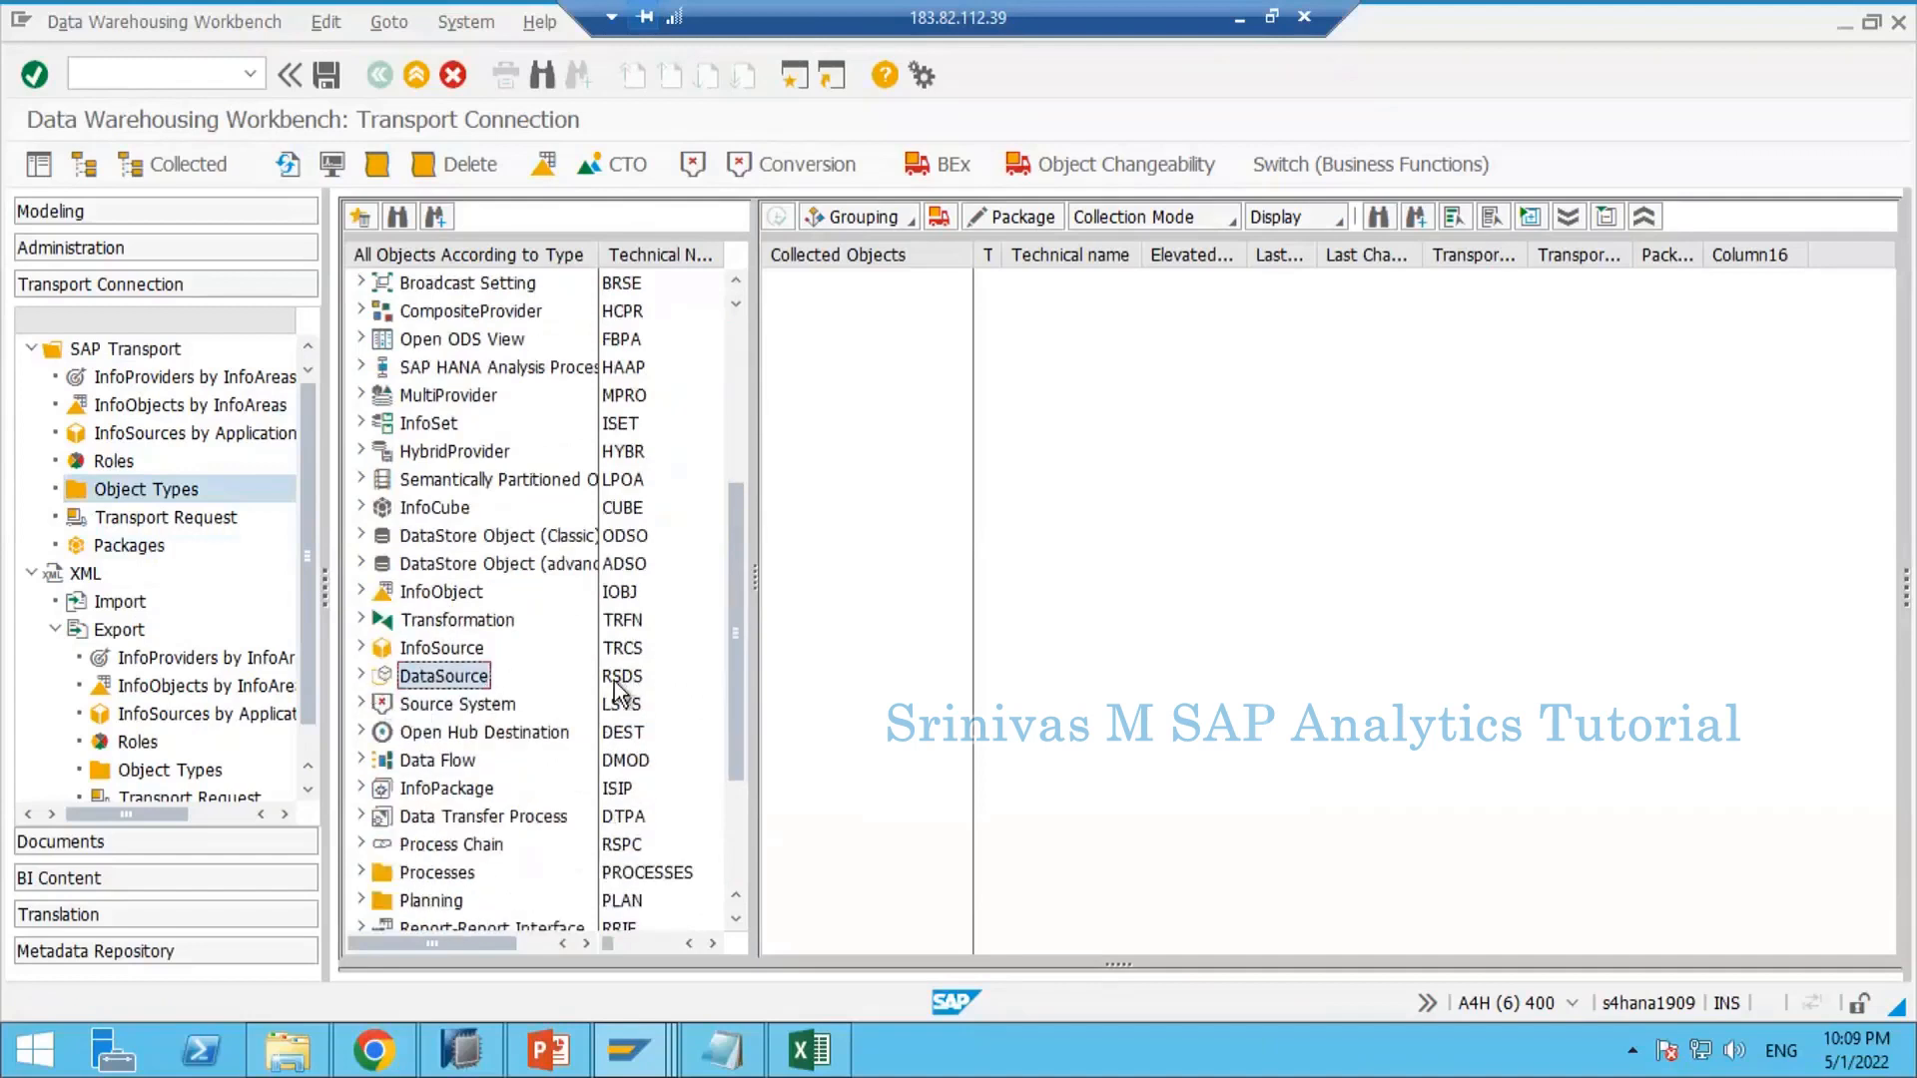
{"action": "left_click", "coordinate": [362, 676]}
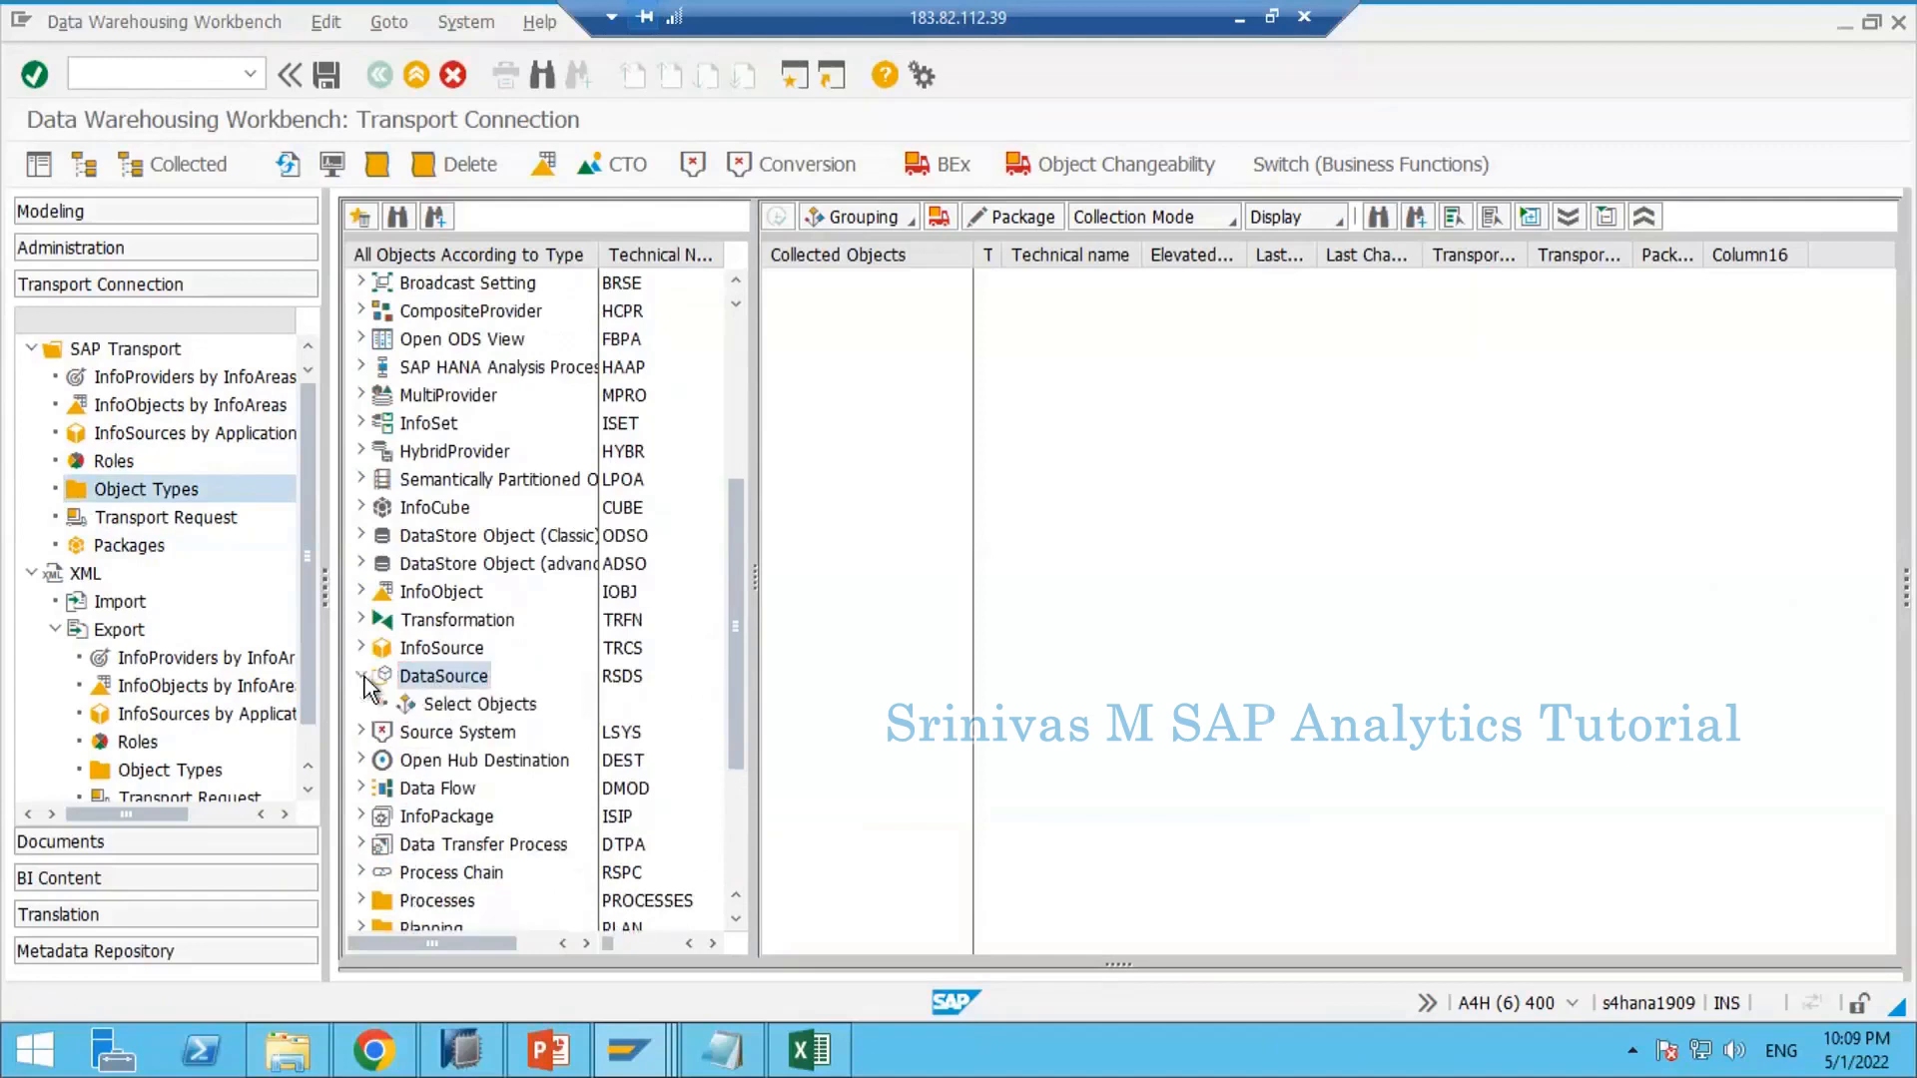
{"action": "left_click", "coordinate": [414, 707]}
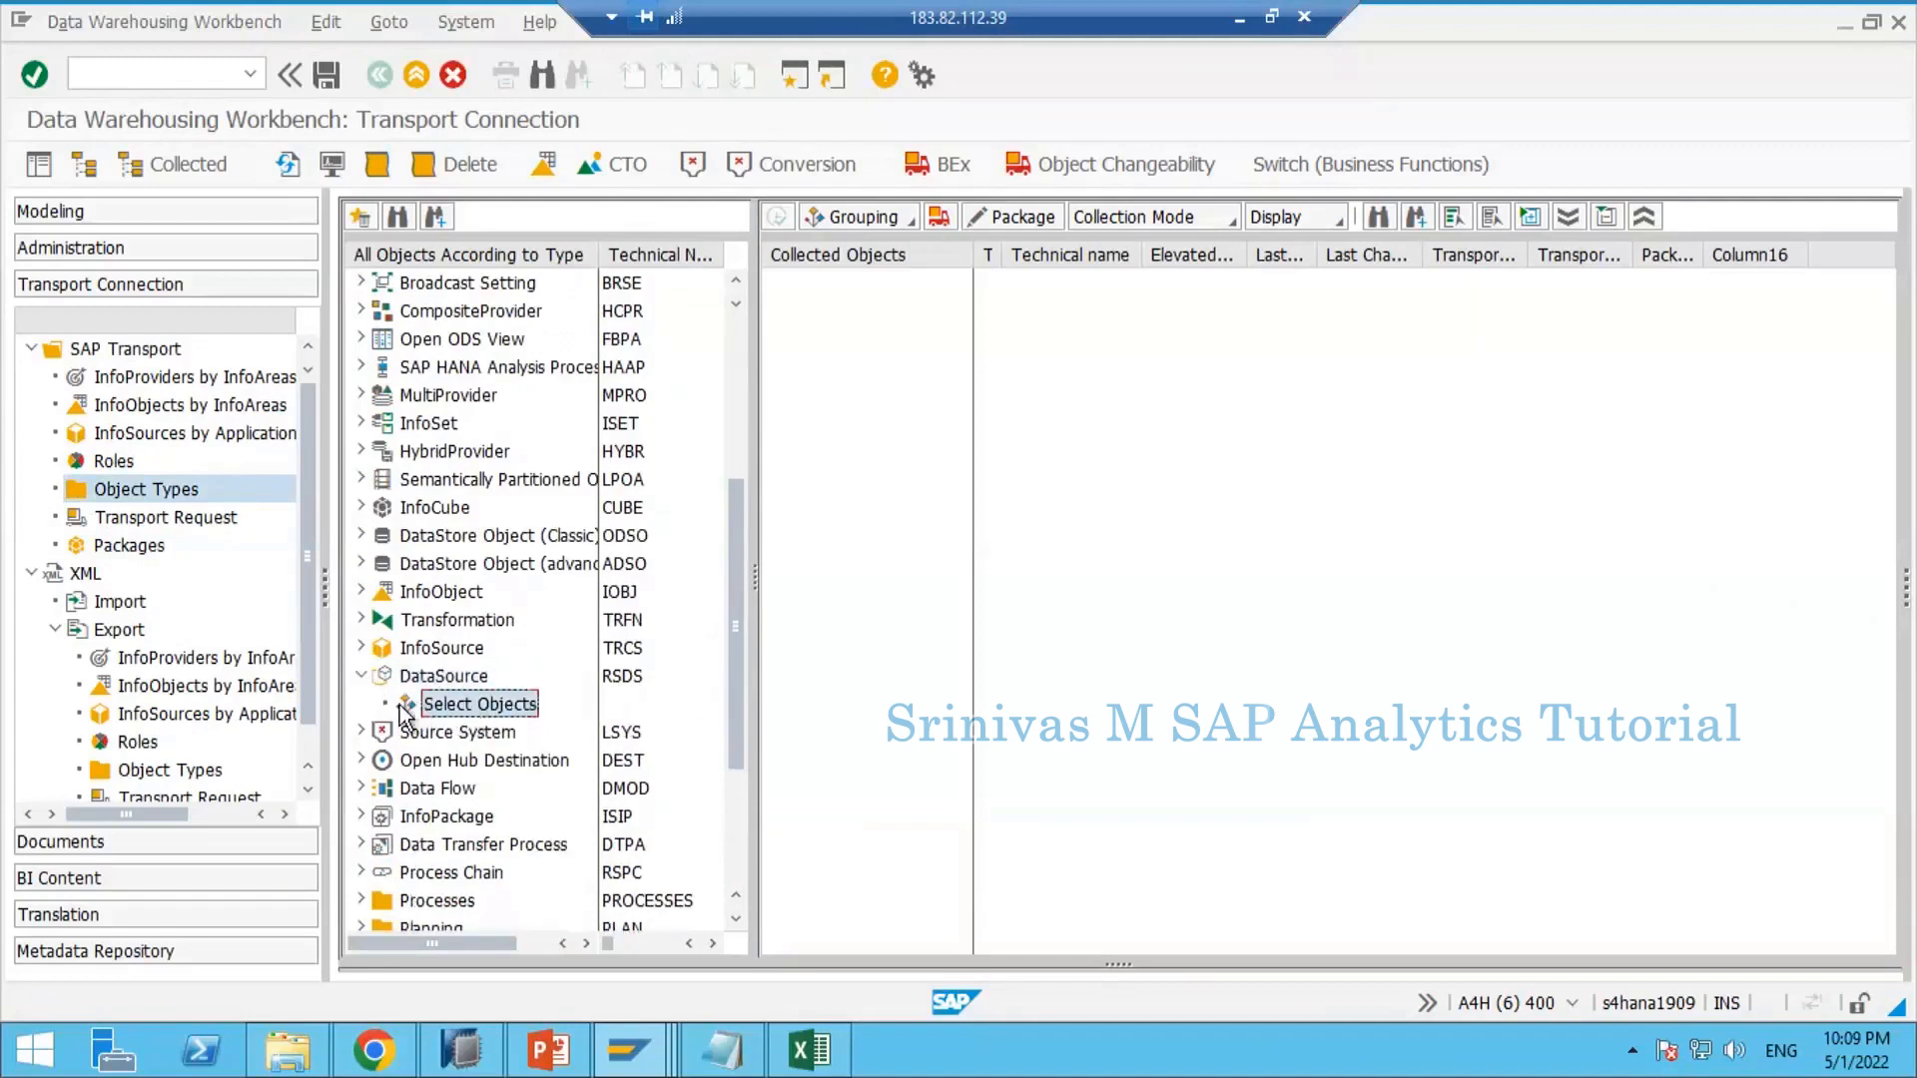
{"action": "double_click", "coordinate": [500, 705]}
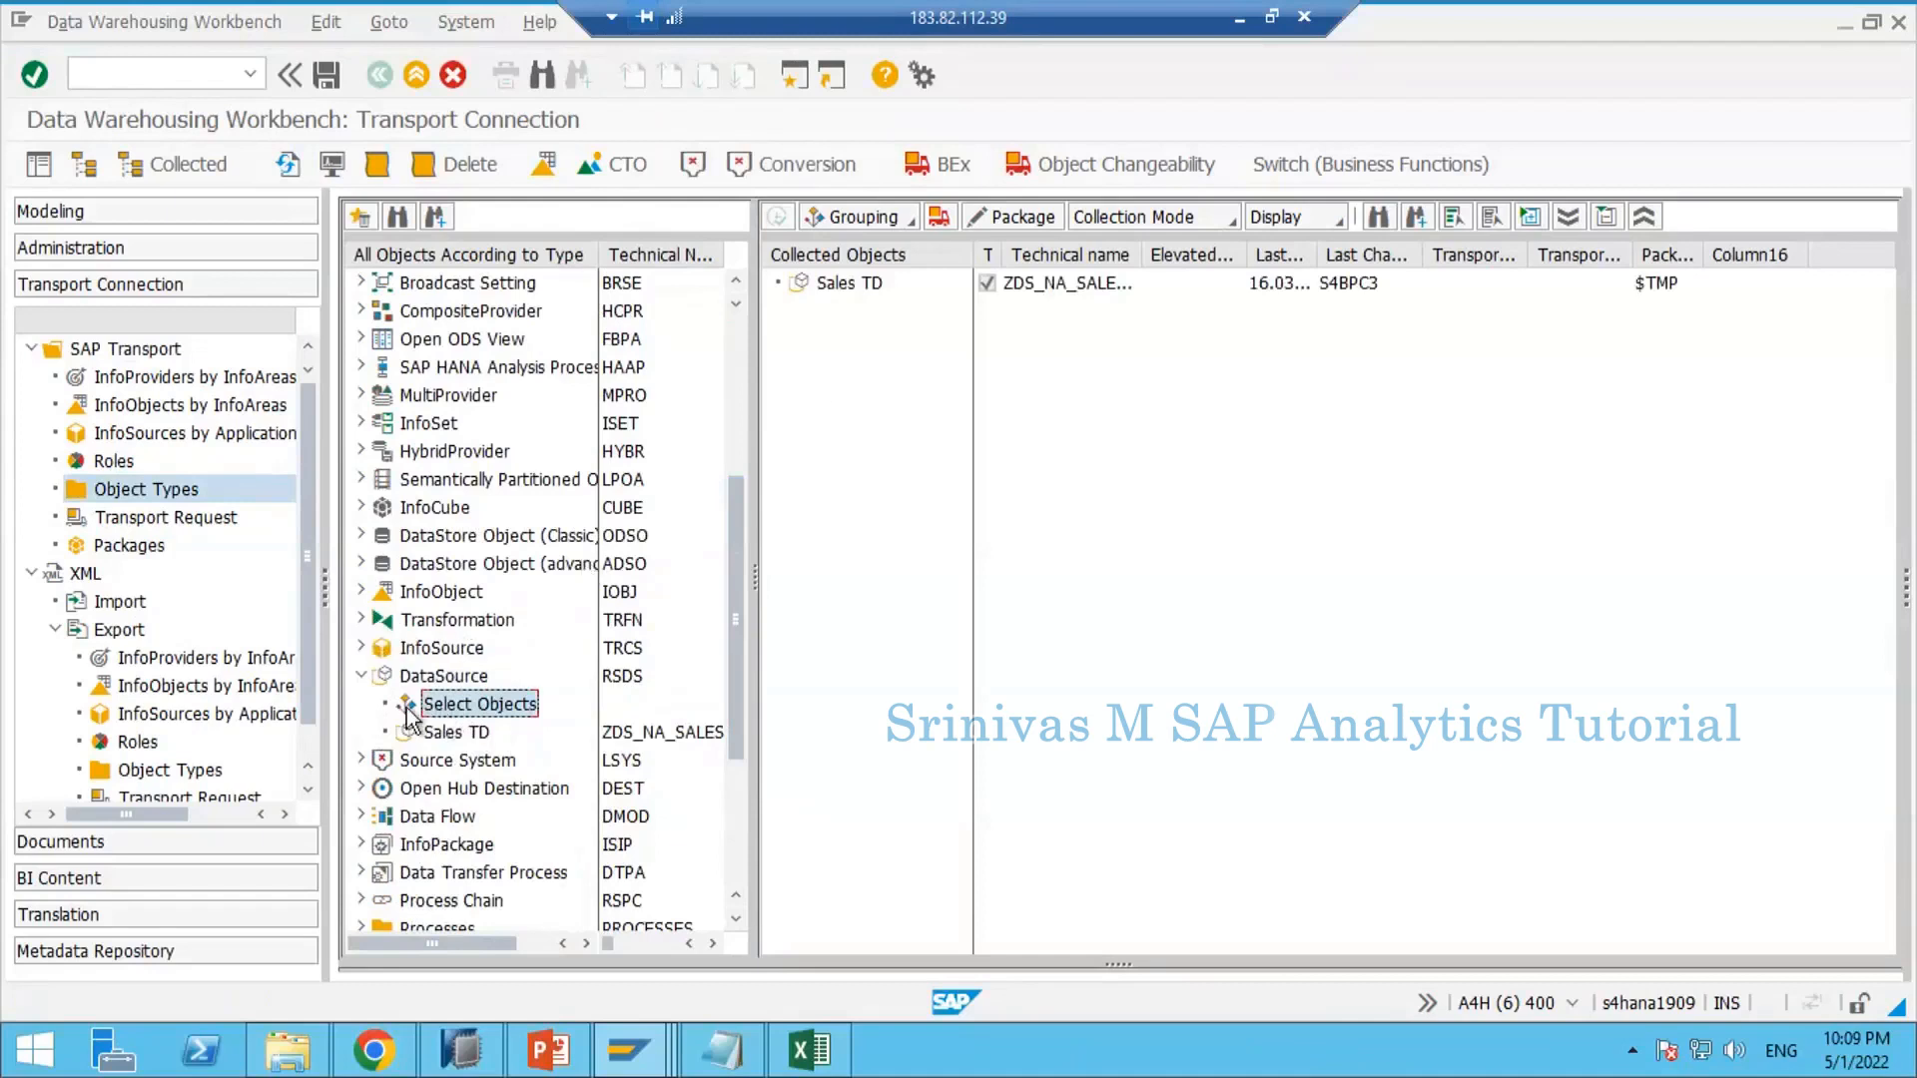
Step: Display the selectable objects of the Transformation type, and close the list without transferring any
{"action": "left_click", "coordinate": [361, 620]}
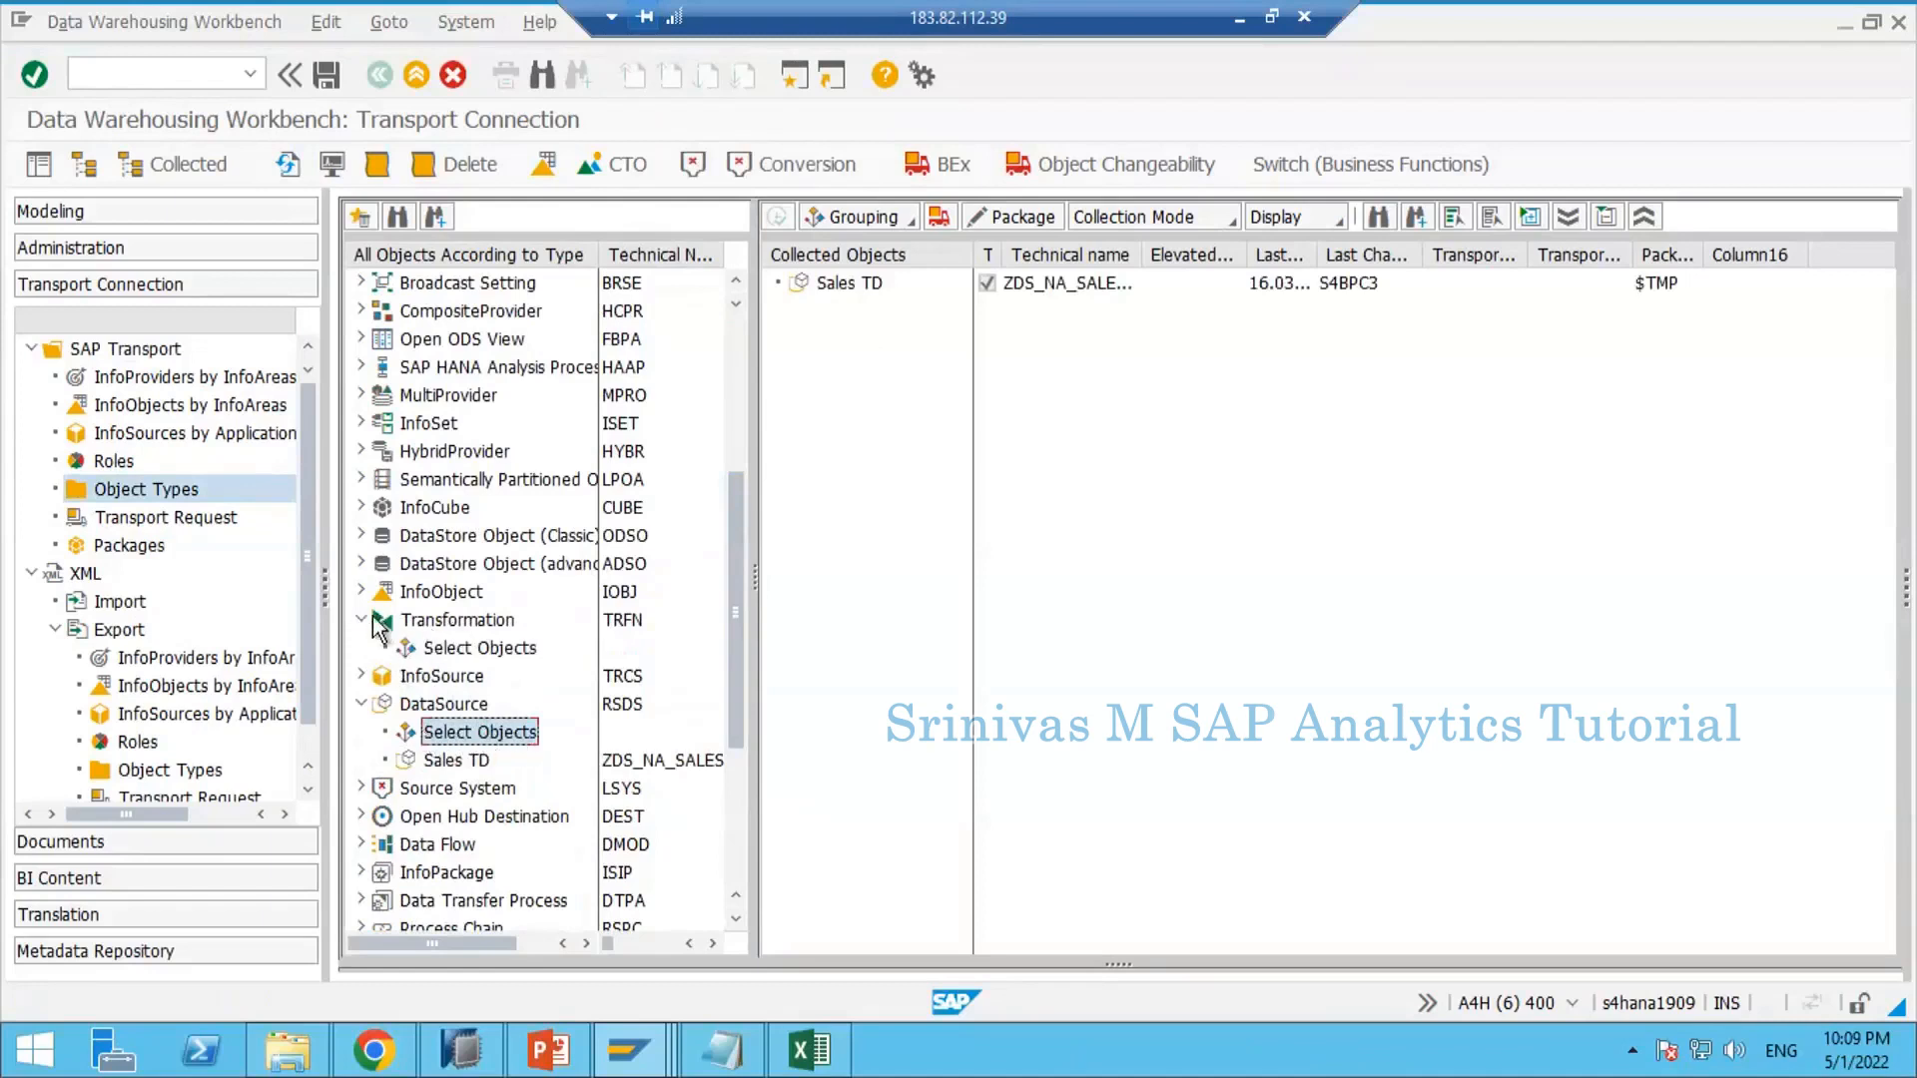
{"action": "left_click", "coordinate": [462, 650]}
{"action": "double_click", "coordinate": [462, 649]}
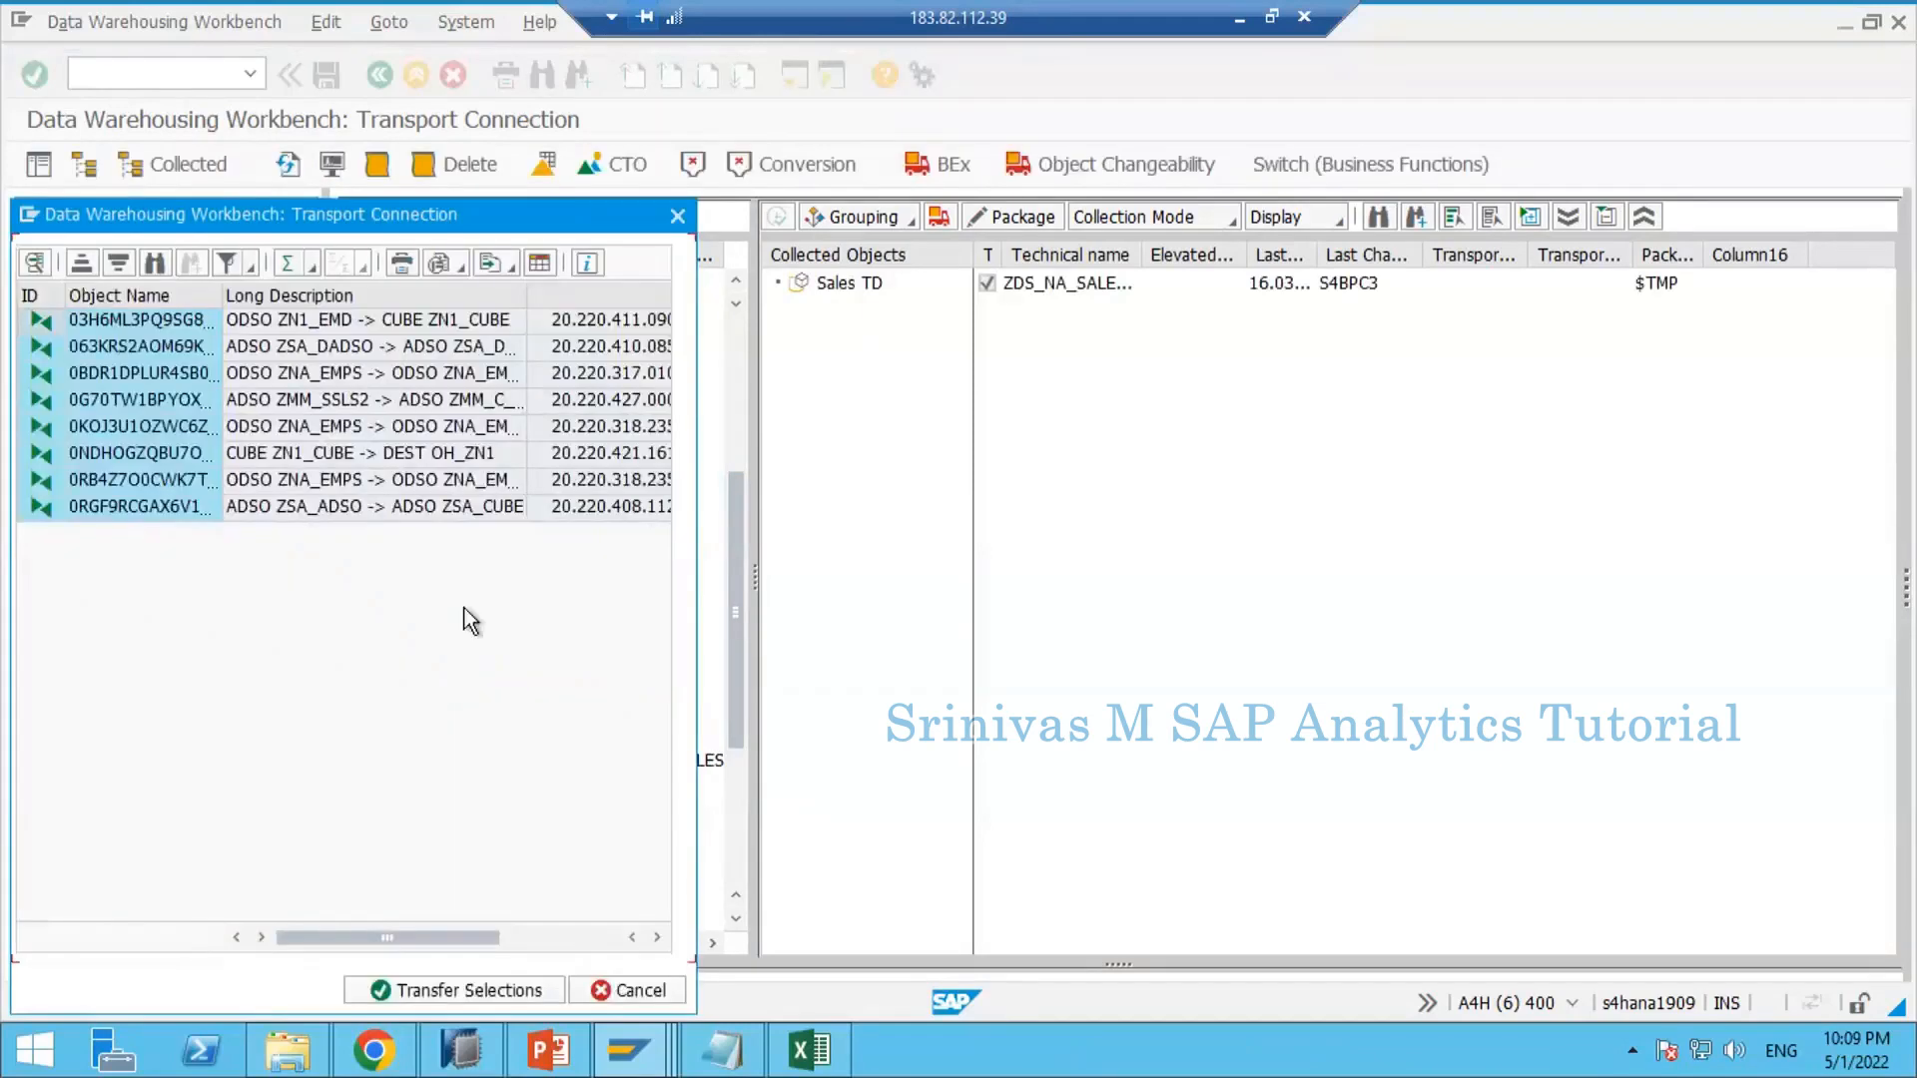
{"action": "left_click_drag", "start_coordinate": [1050, 160], "coordinate": [938, 172]}
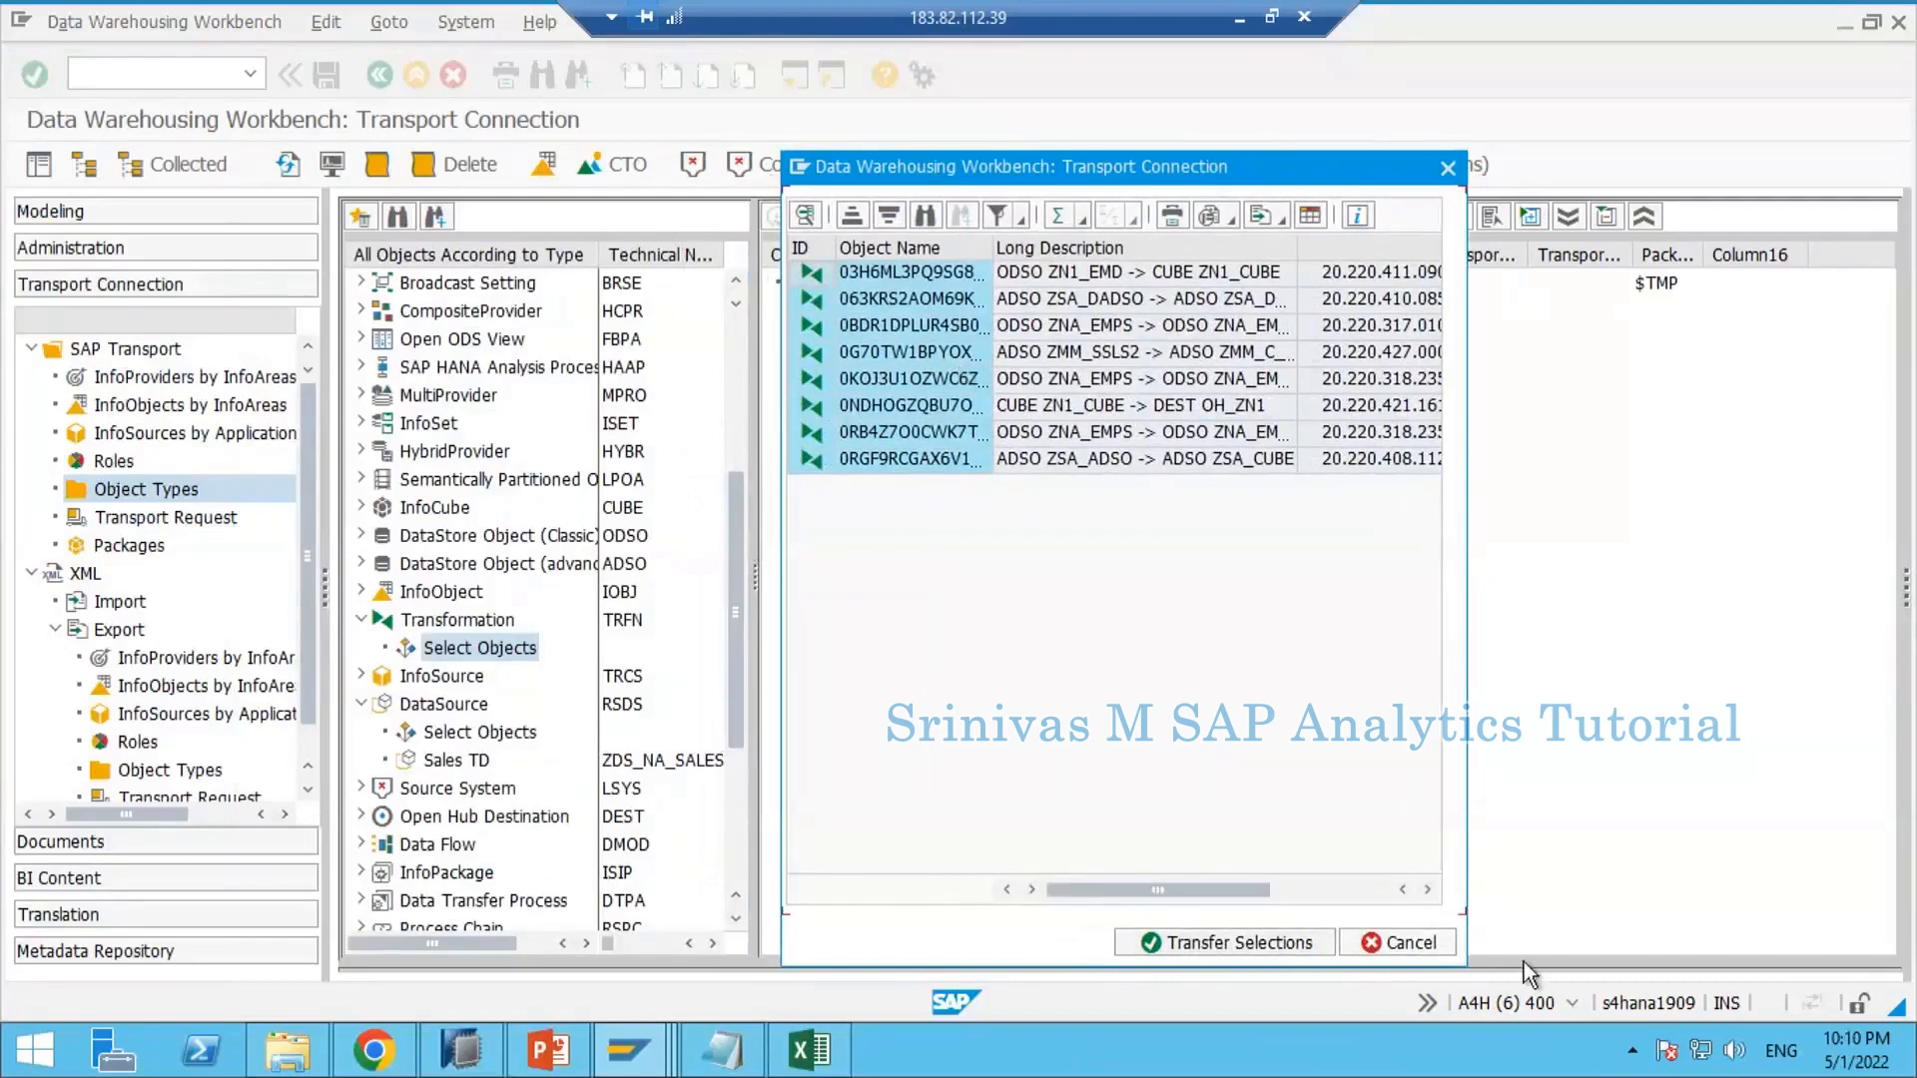
{"action": "left_click", "coordinate": [1448, 168]}
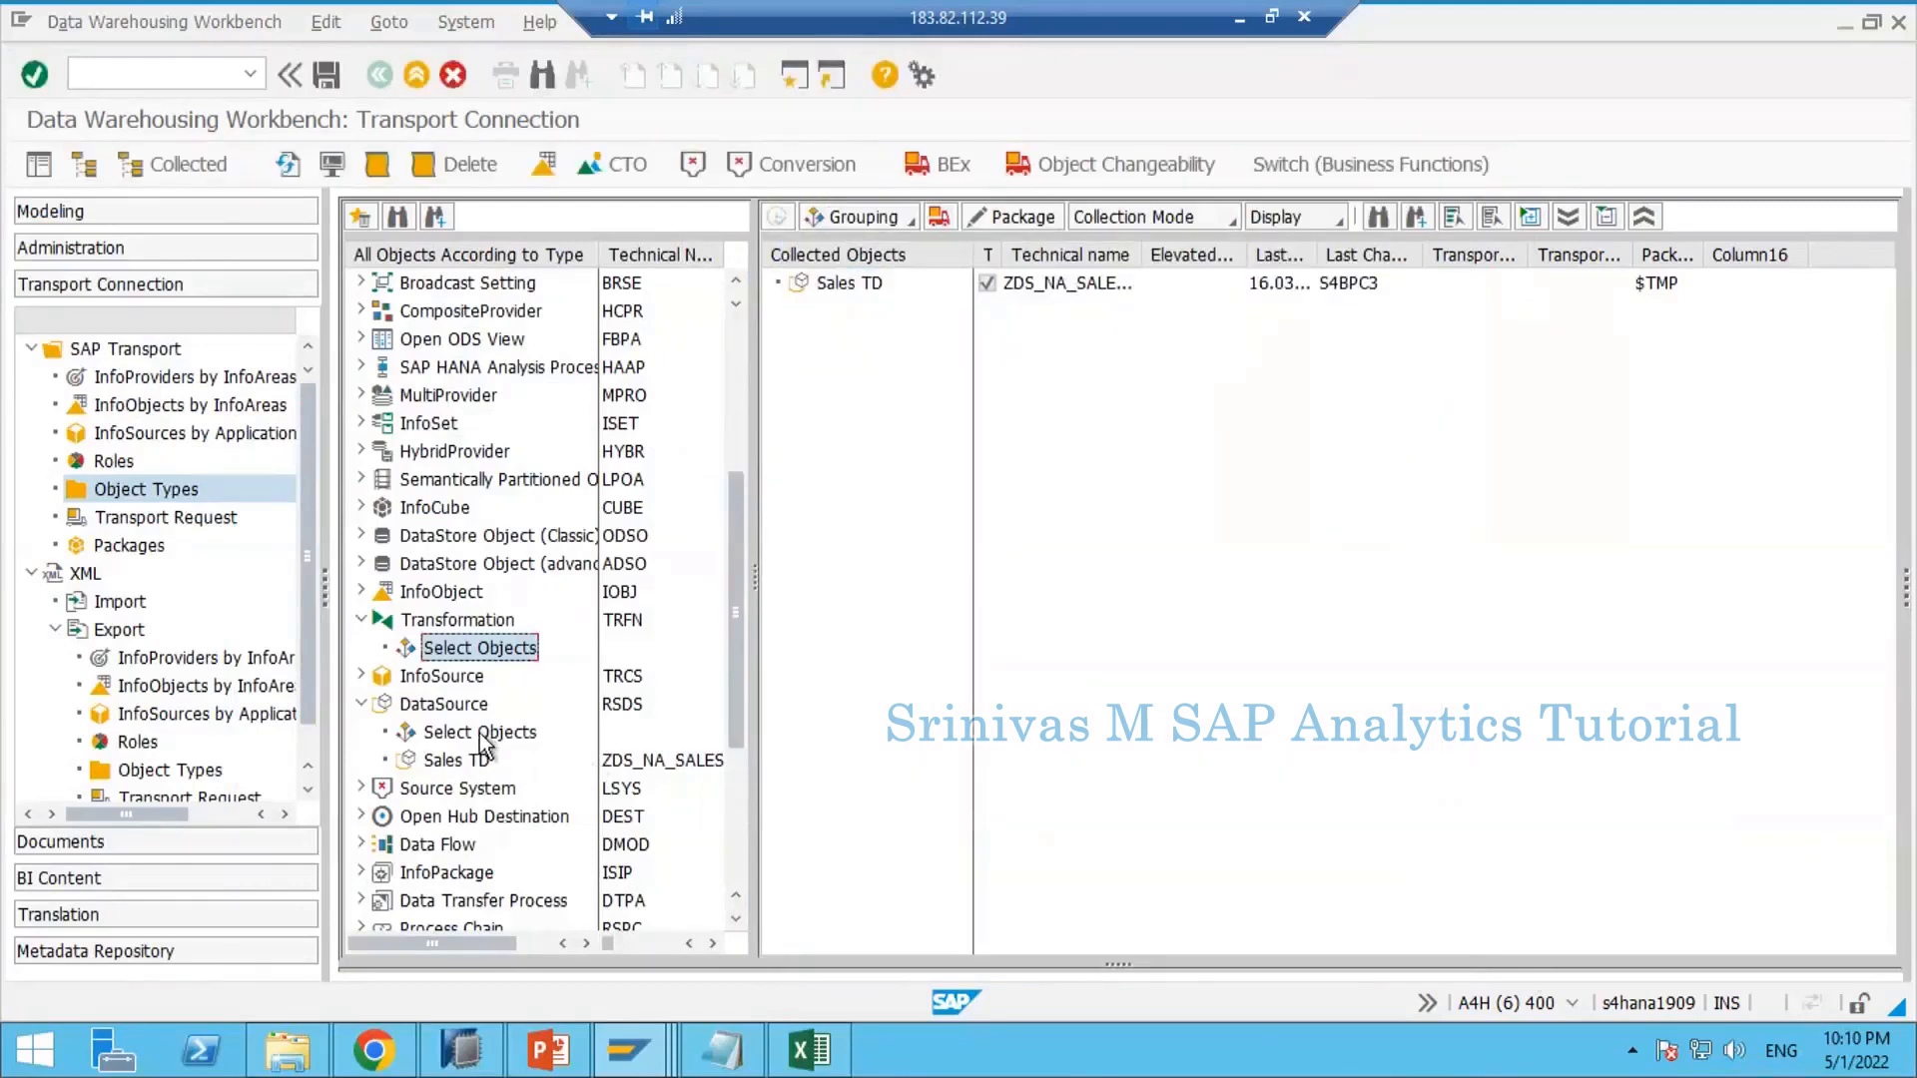
Step: Try the DataSource object selection again, and assign all source systems in the Select Source Systems dialog
{"action": "left_click", "coordinate": [482, 733]}
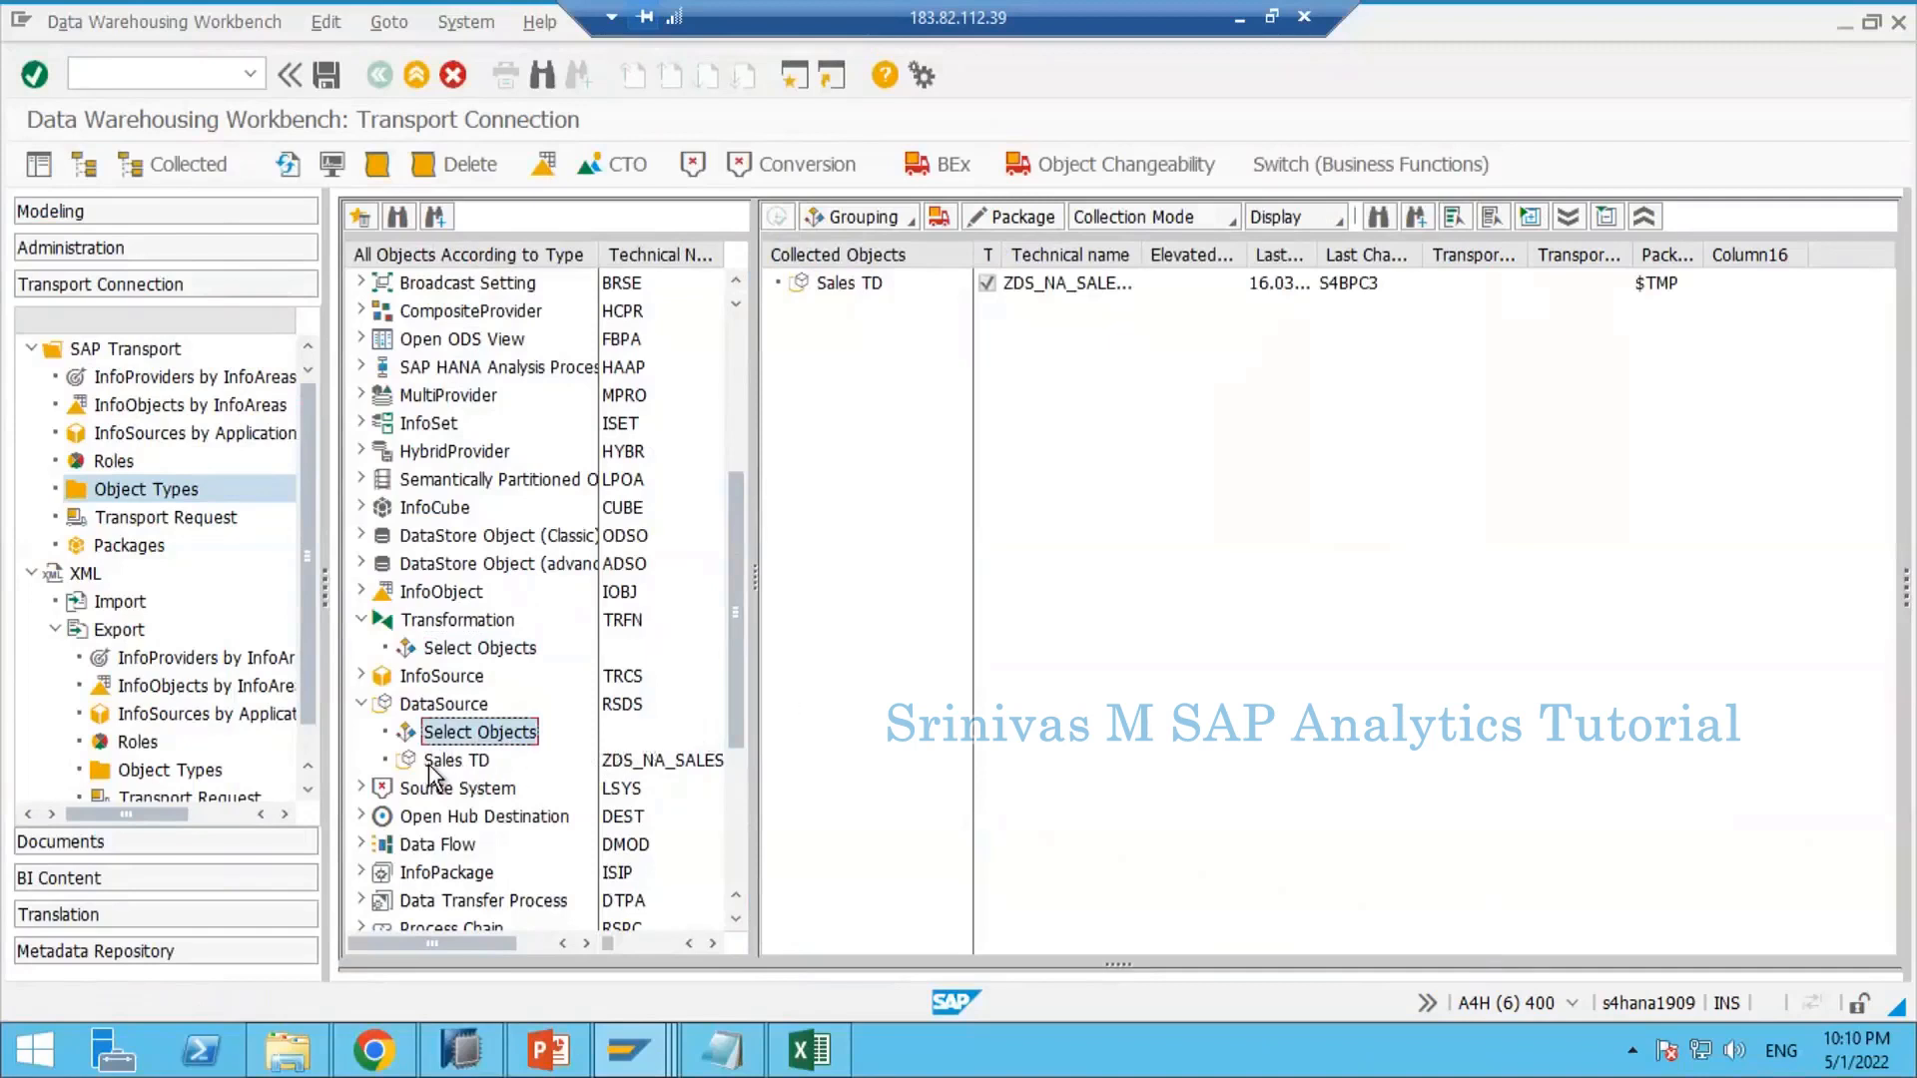
{"action": "double_click", "coordinate": [452, 733]}
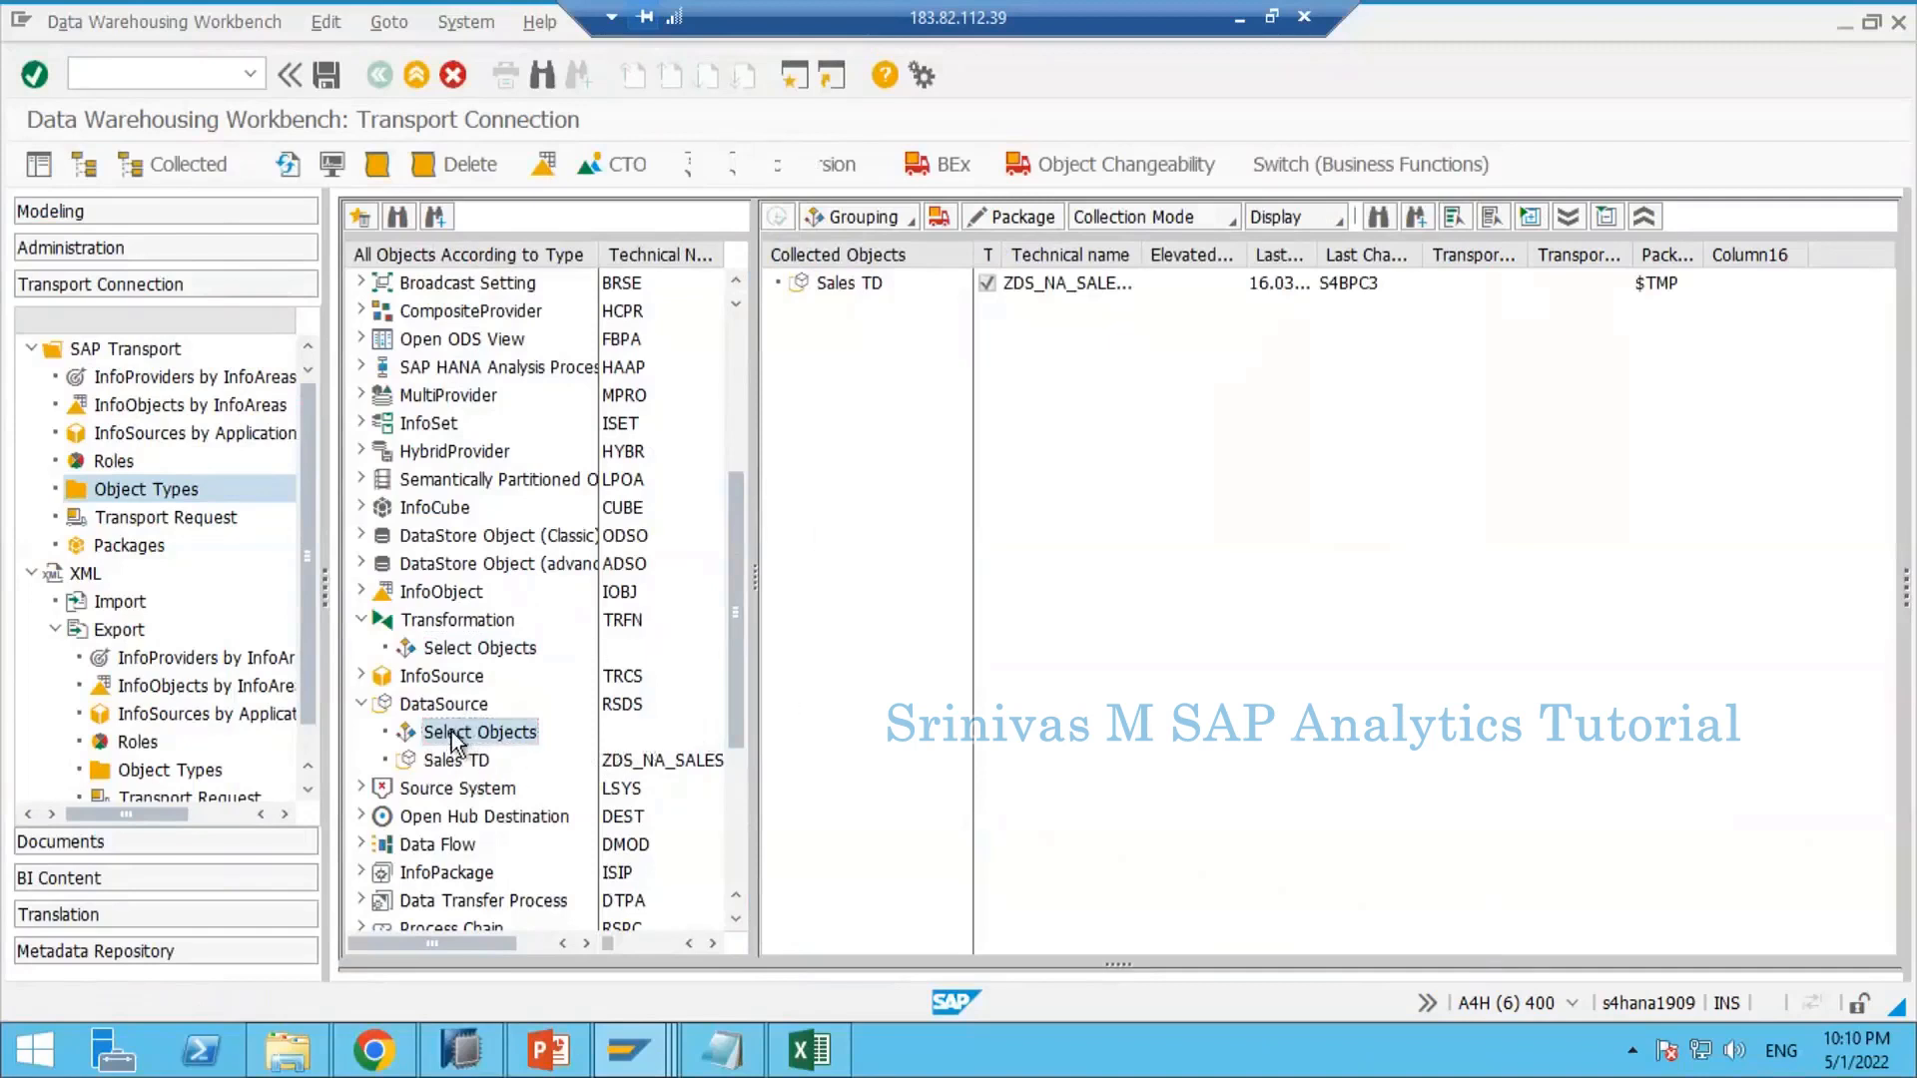
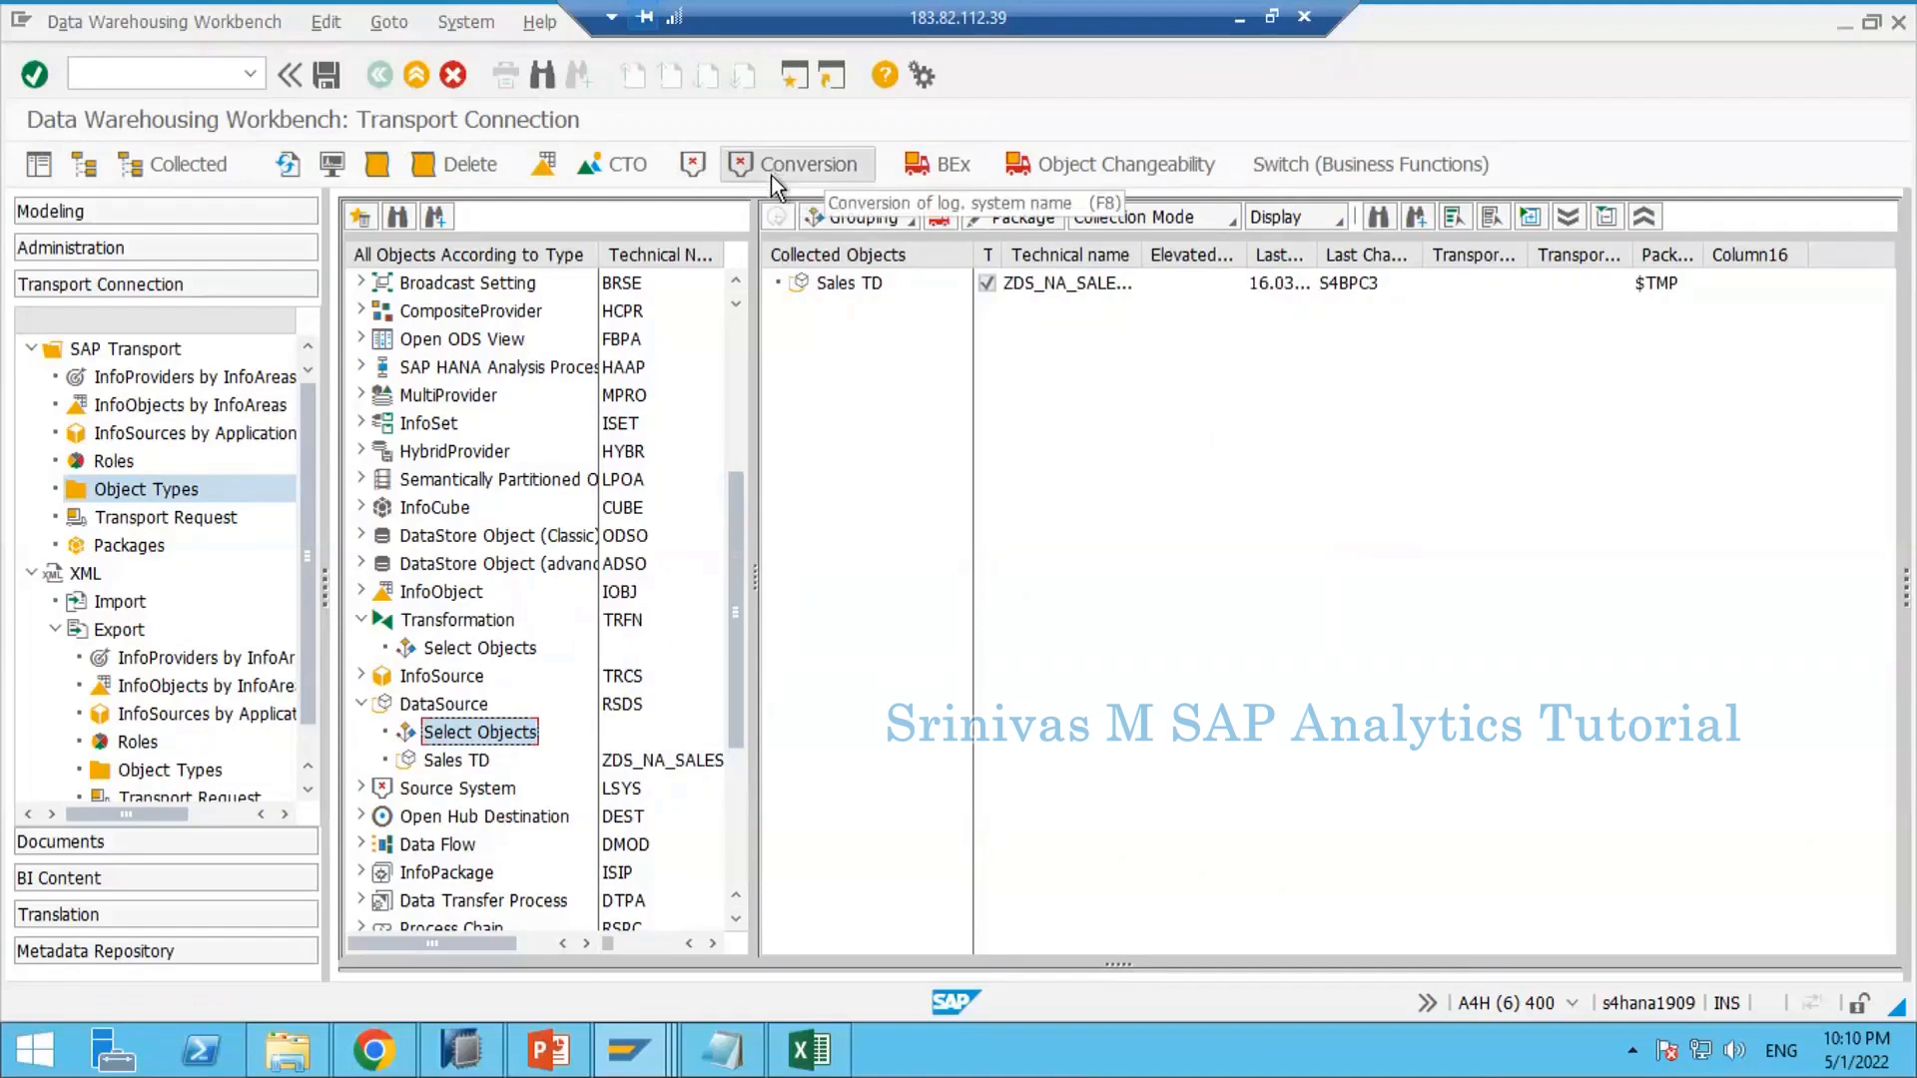
{"action": "left_click", "coordinate": [693, 166]}
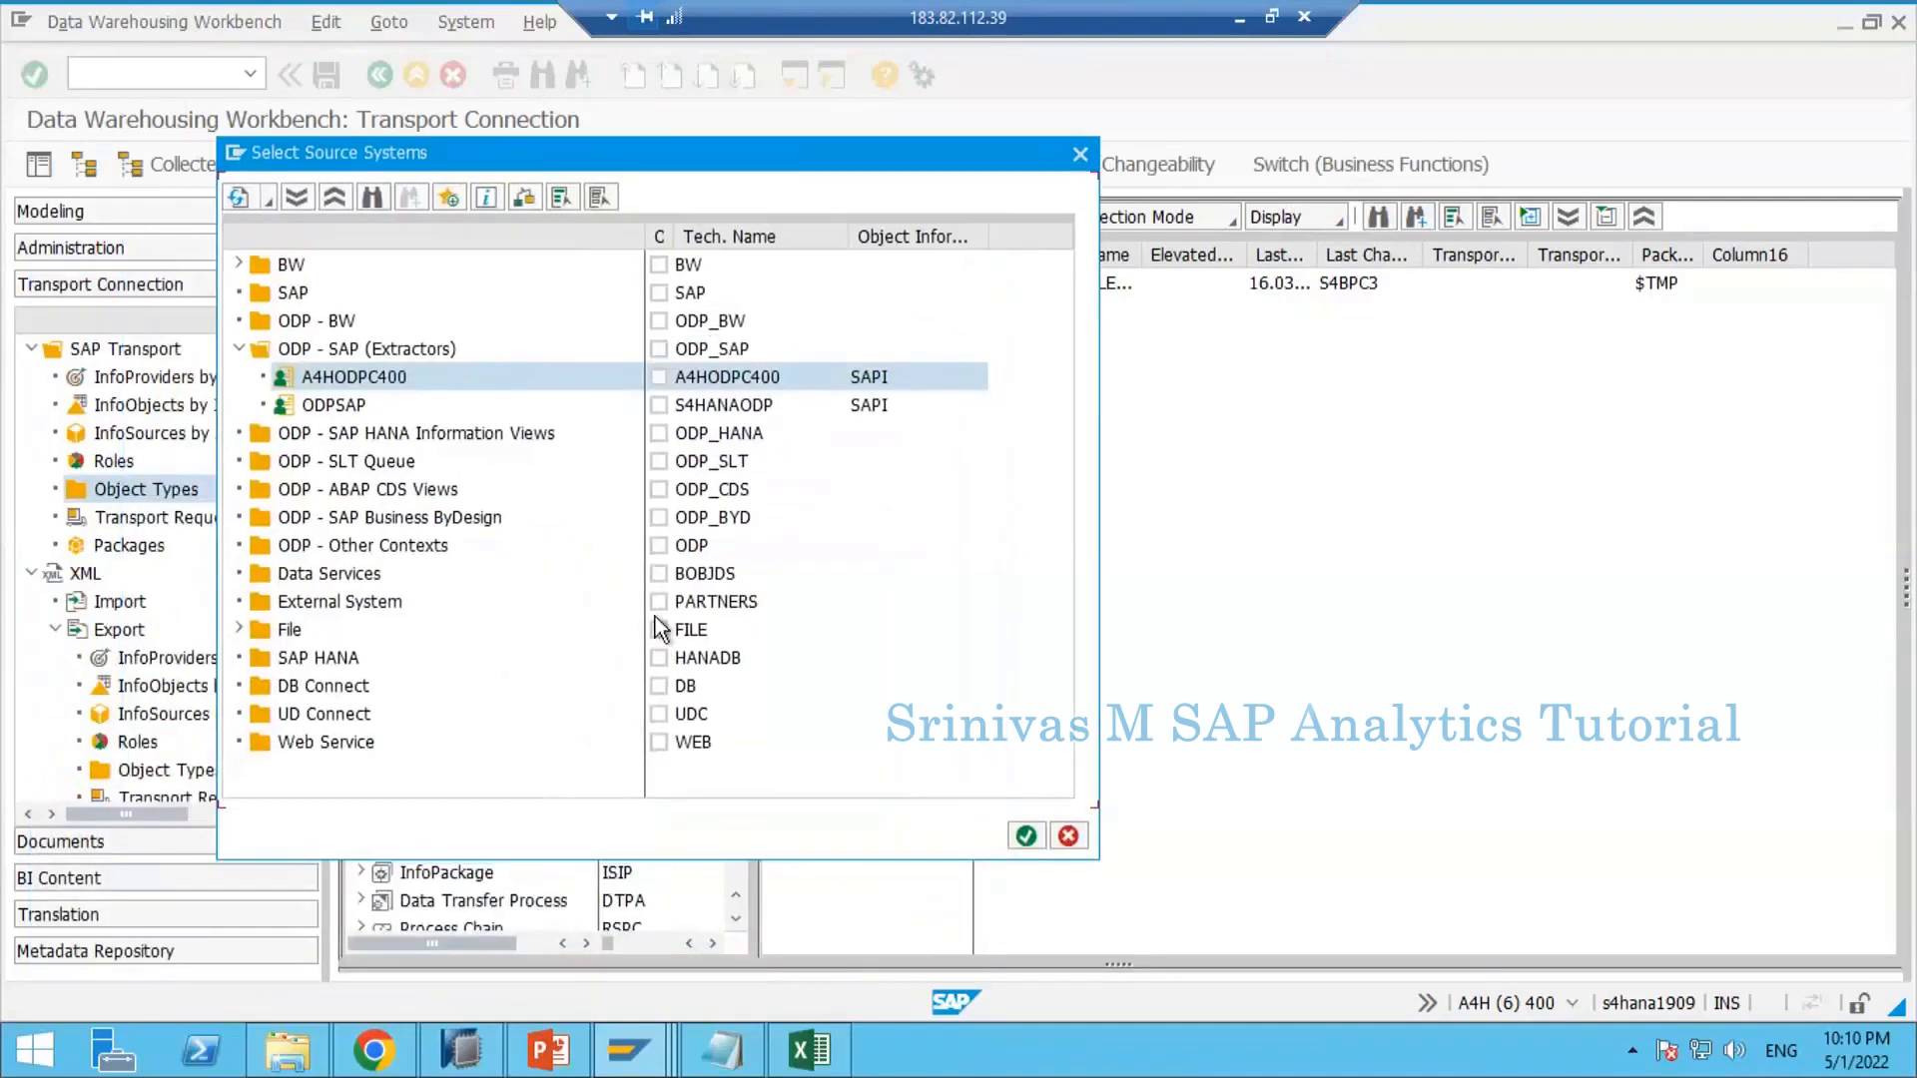
{"action": "left_click", "coordinate": [564, 197]}
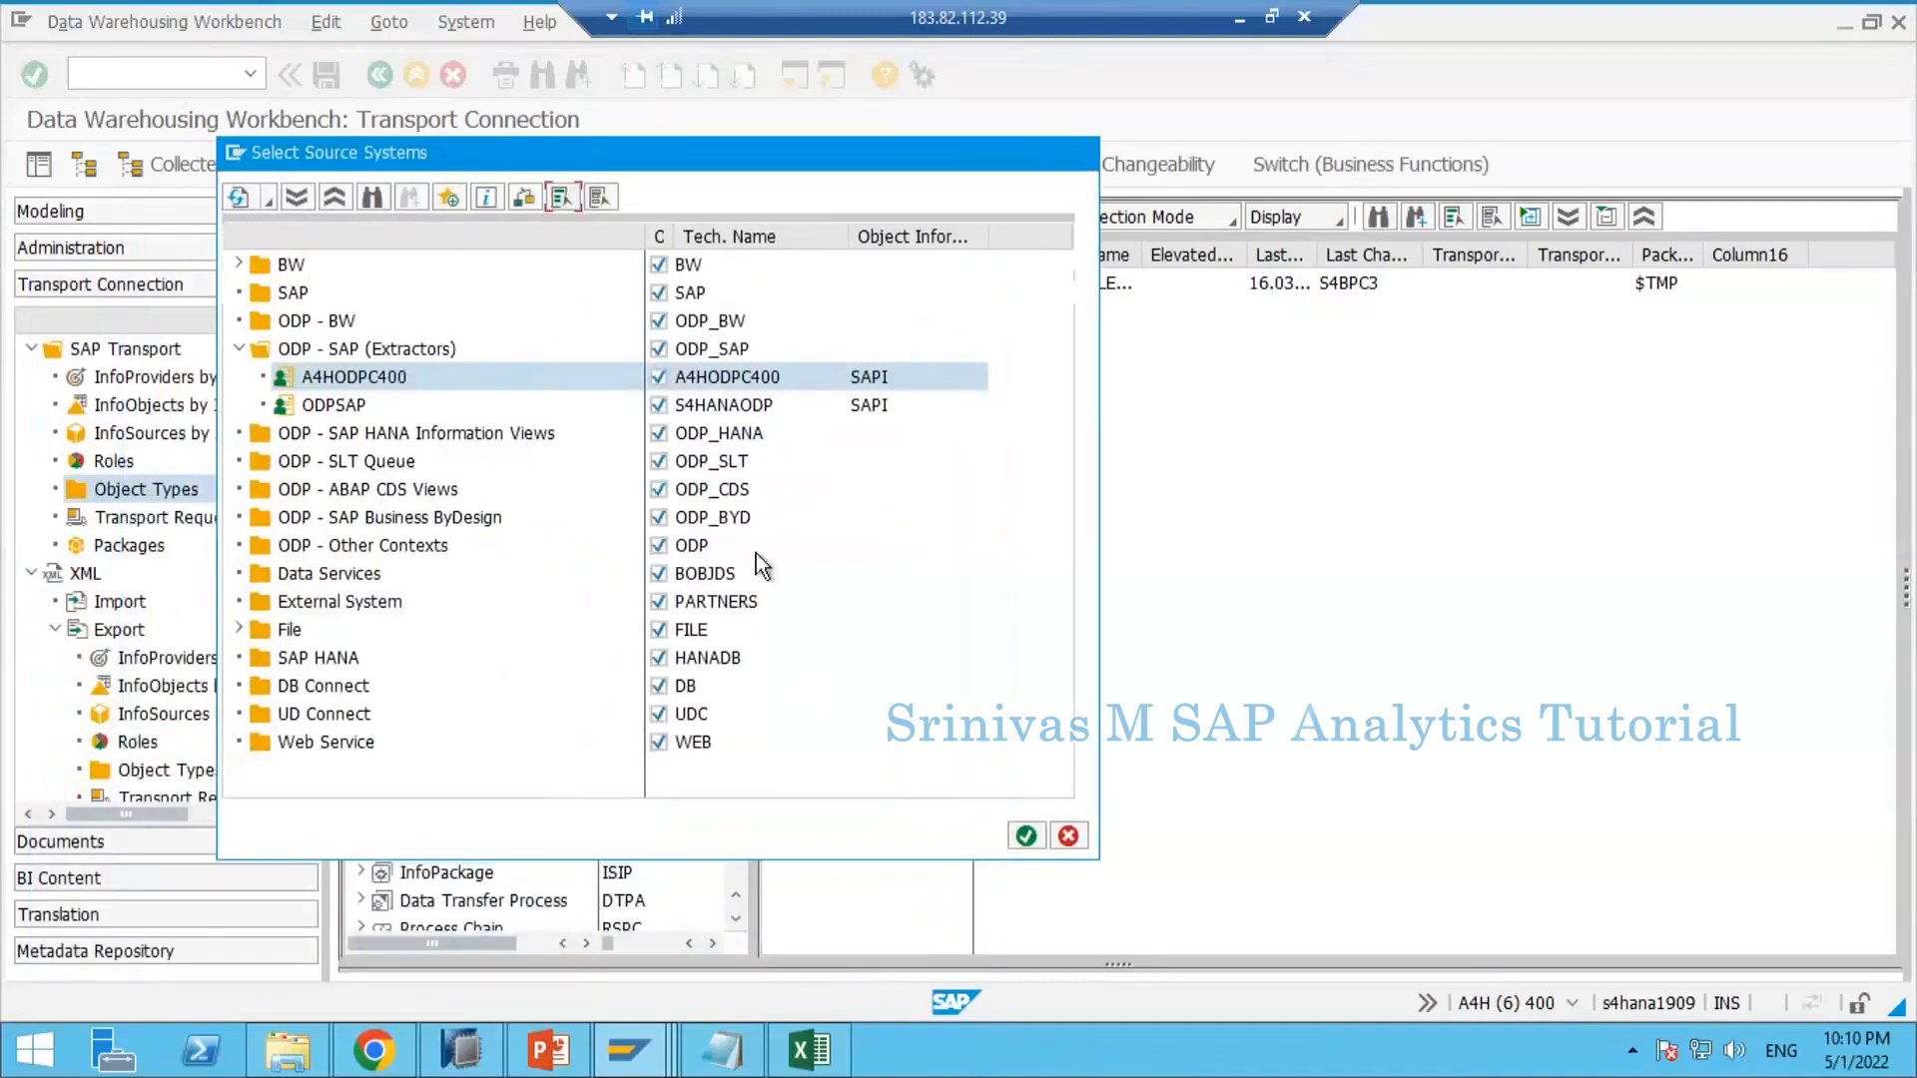
{"action": "left_click", "coordinate": [1025, 836]}
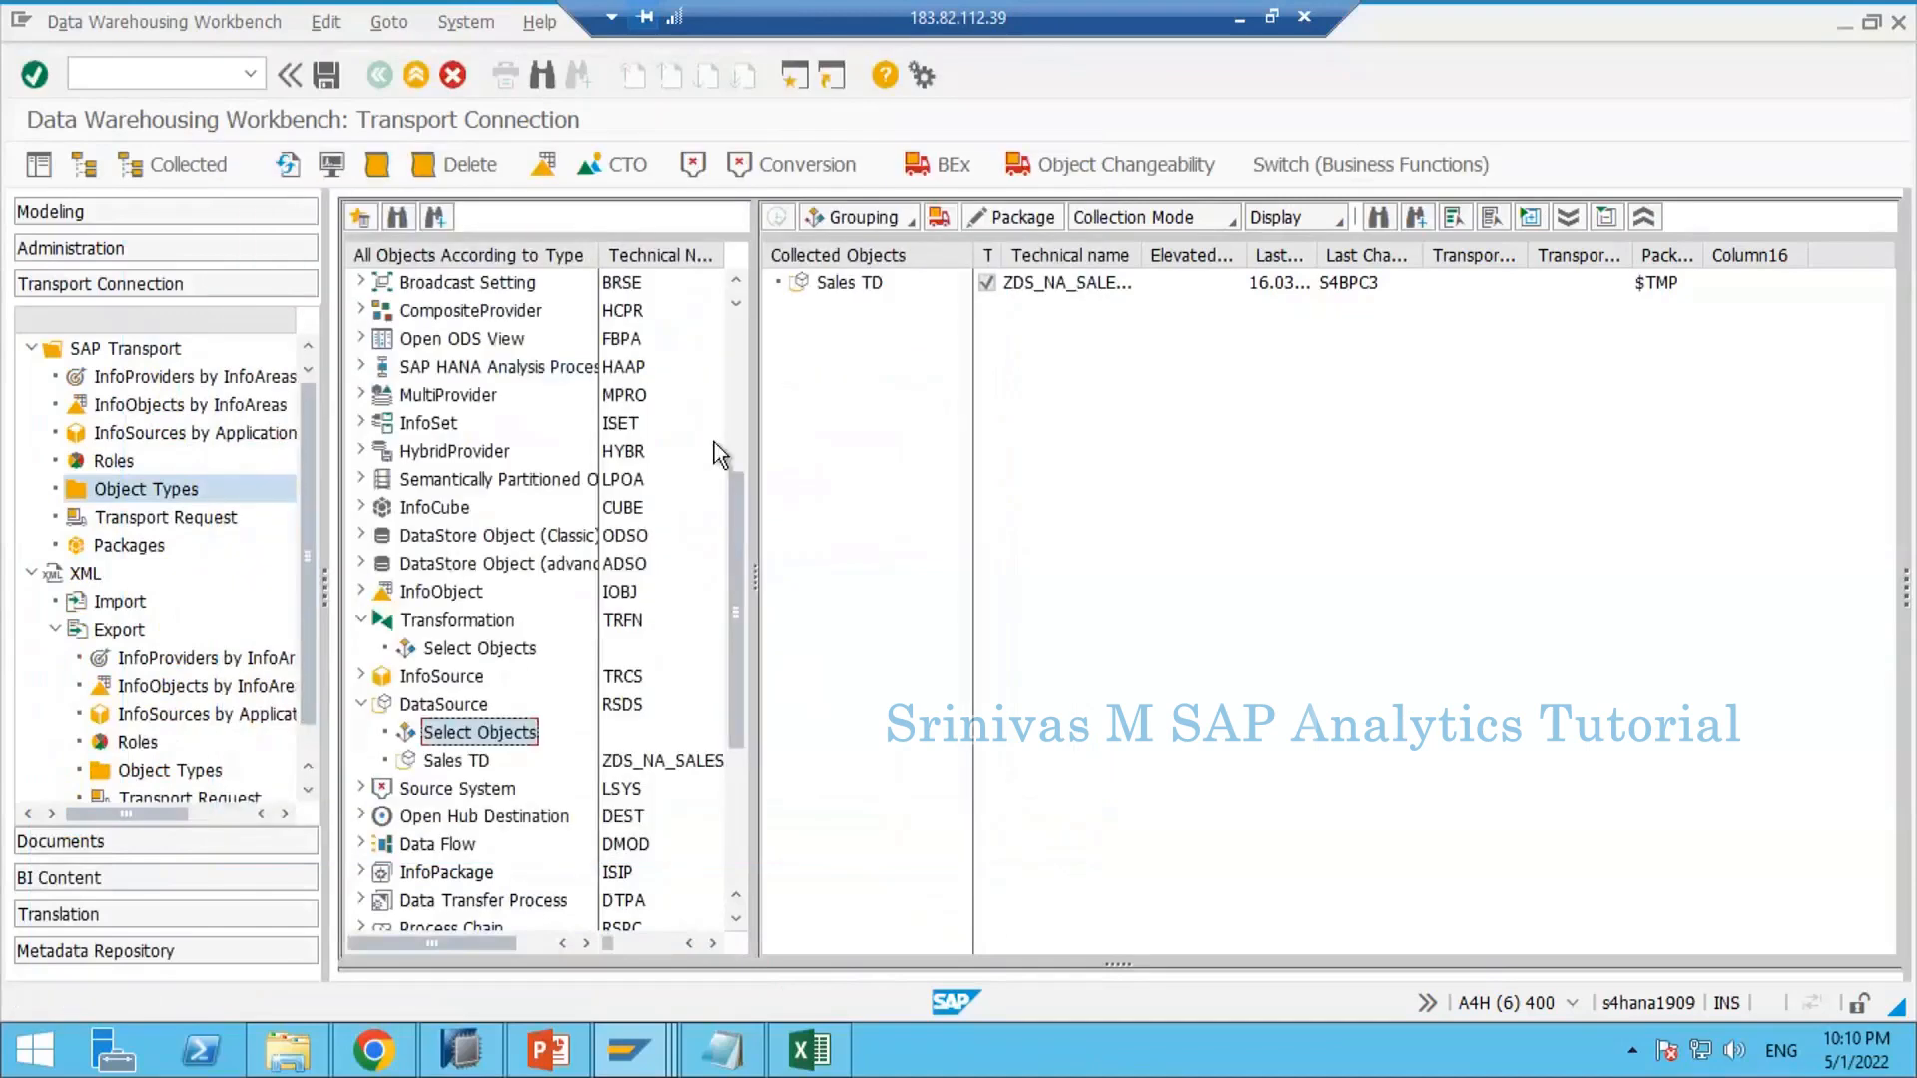
Step: Display the selectable DataSources again, look through the list, and widen its Object Name column to show the full technical names
{"action": "double_click", "coordinate": [471, 730]}
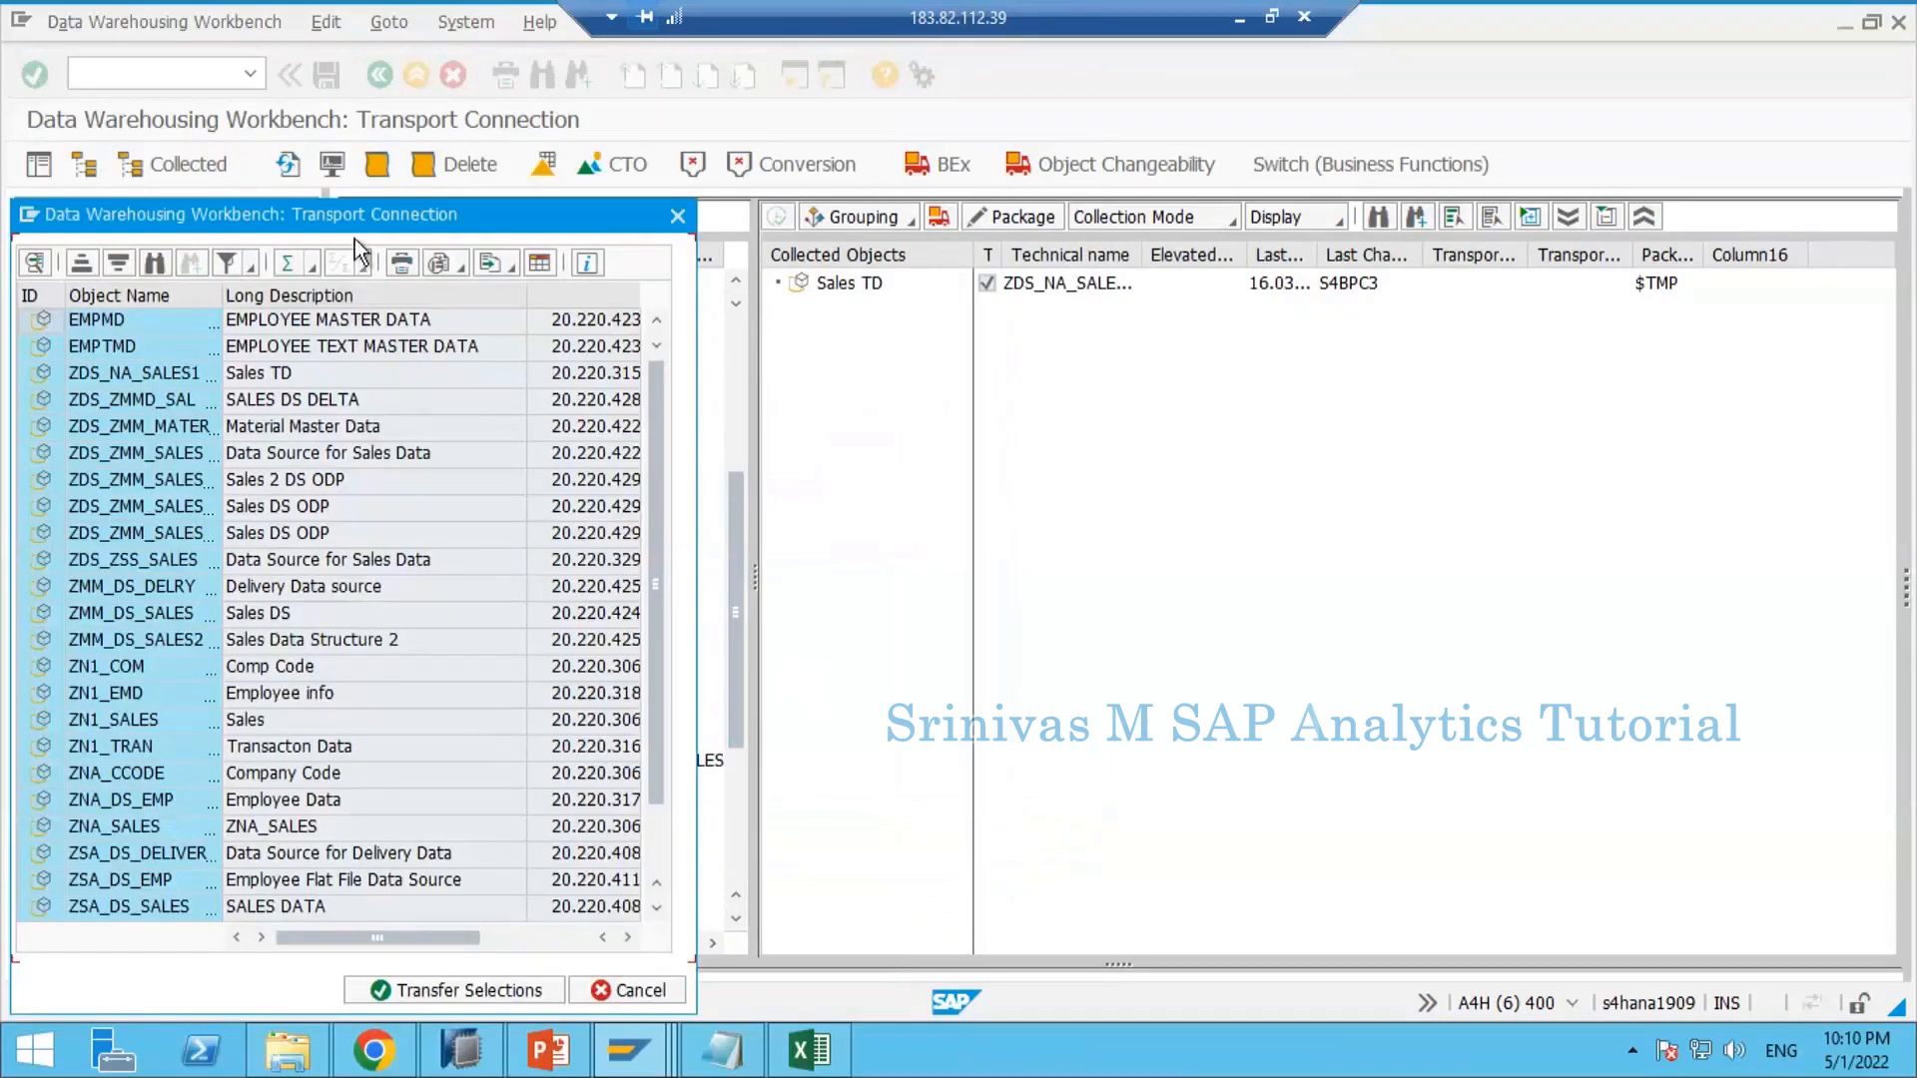
{"action": "left_click_drag", "start_coordinate": [561, 217], "coordinate": [1234, 165]}
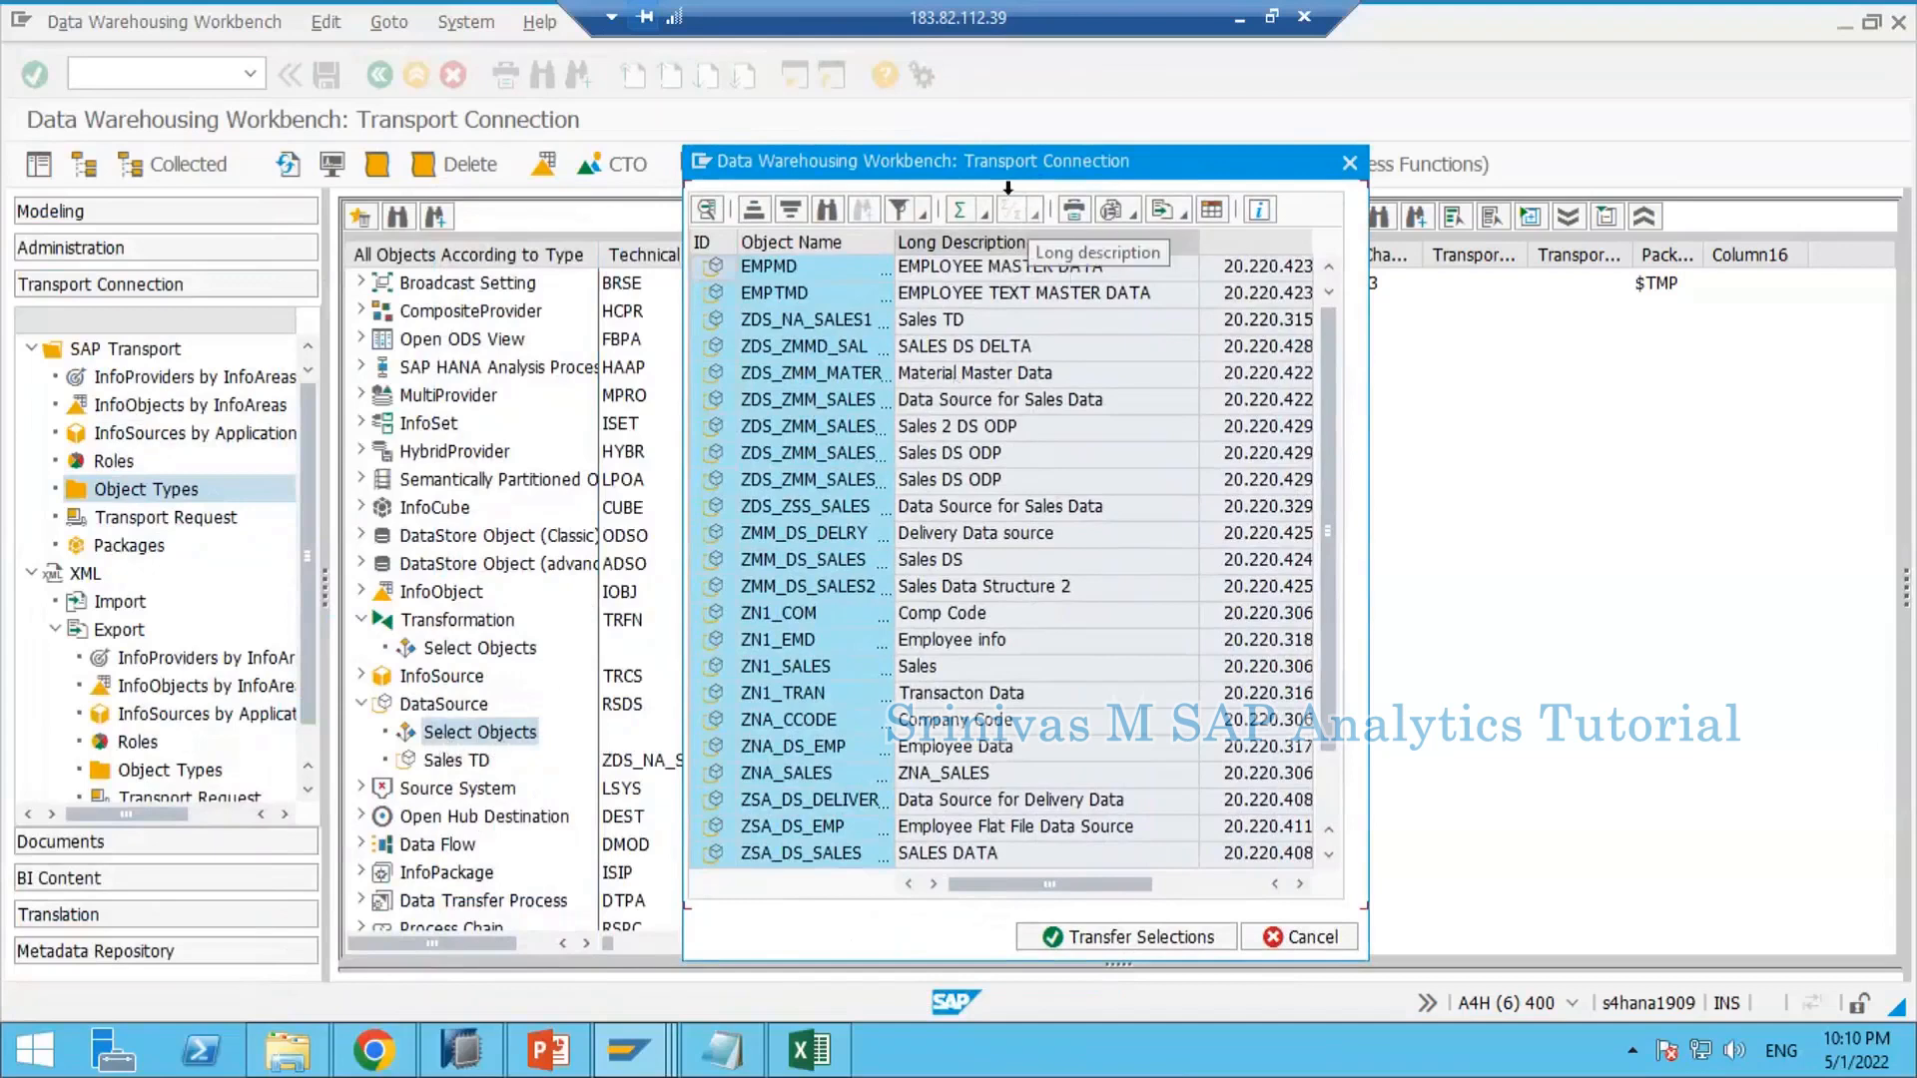
{"action": "left_click_drag", "start_coordinate": [719, 149], "coordinate": [401, 129]}
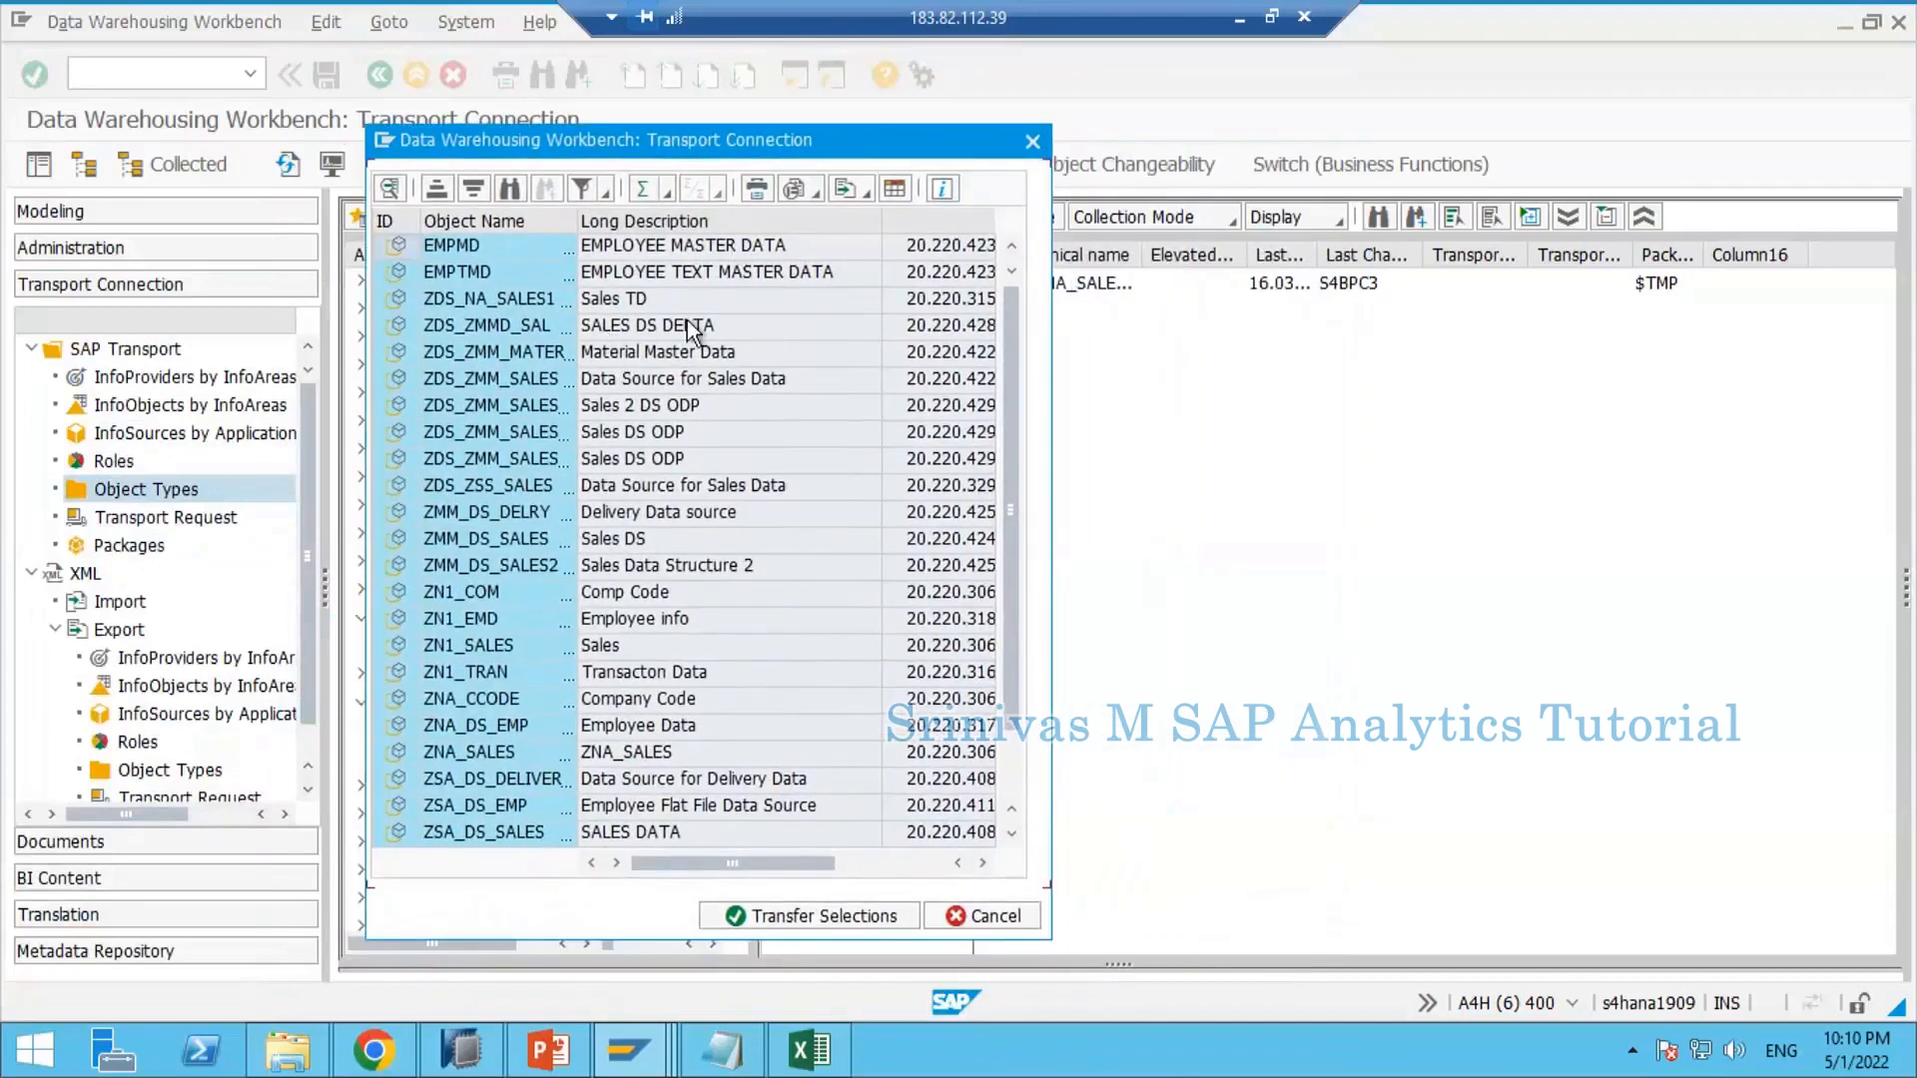
{"action": "left_click", "coordinate": [1030, 150]}
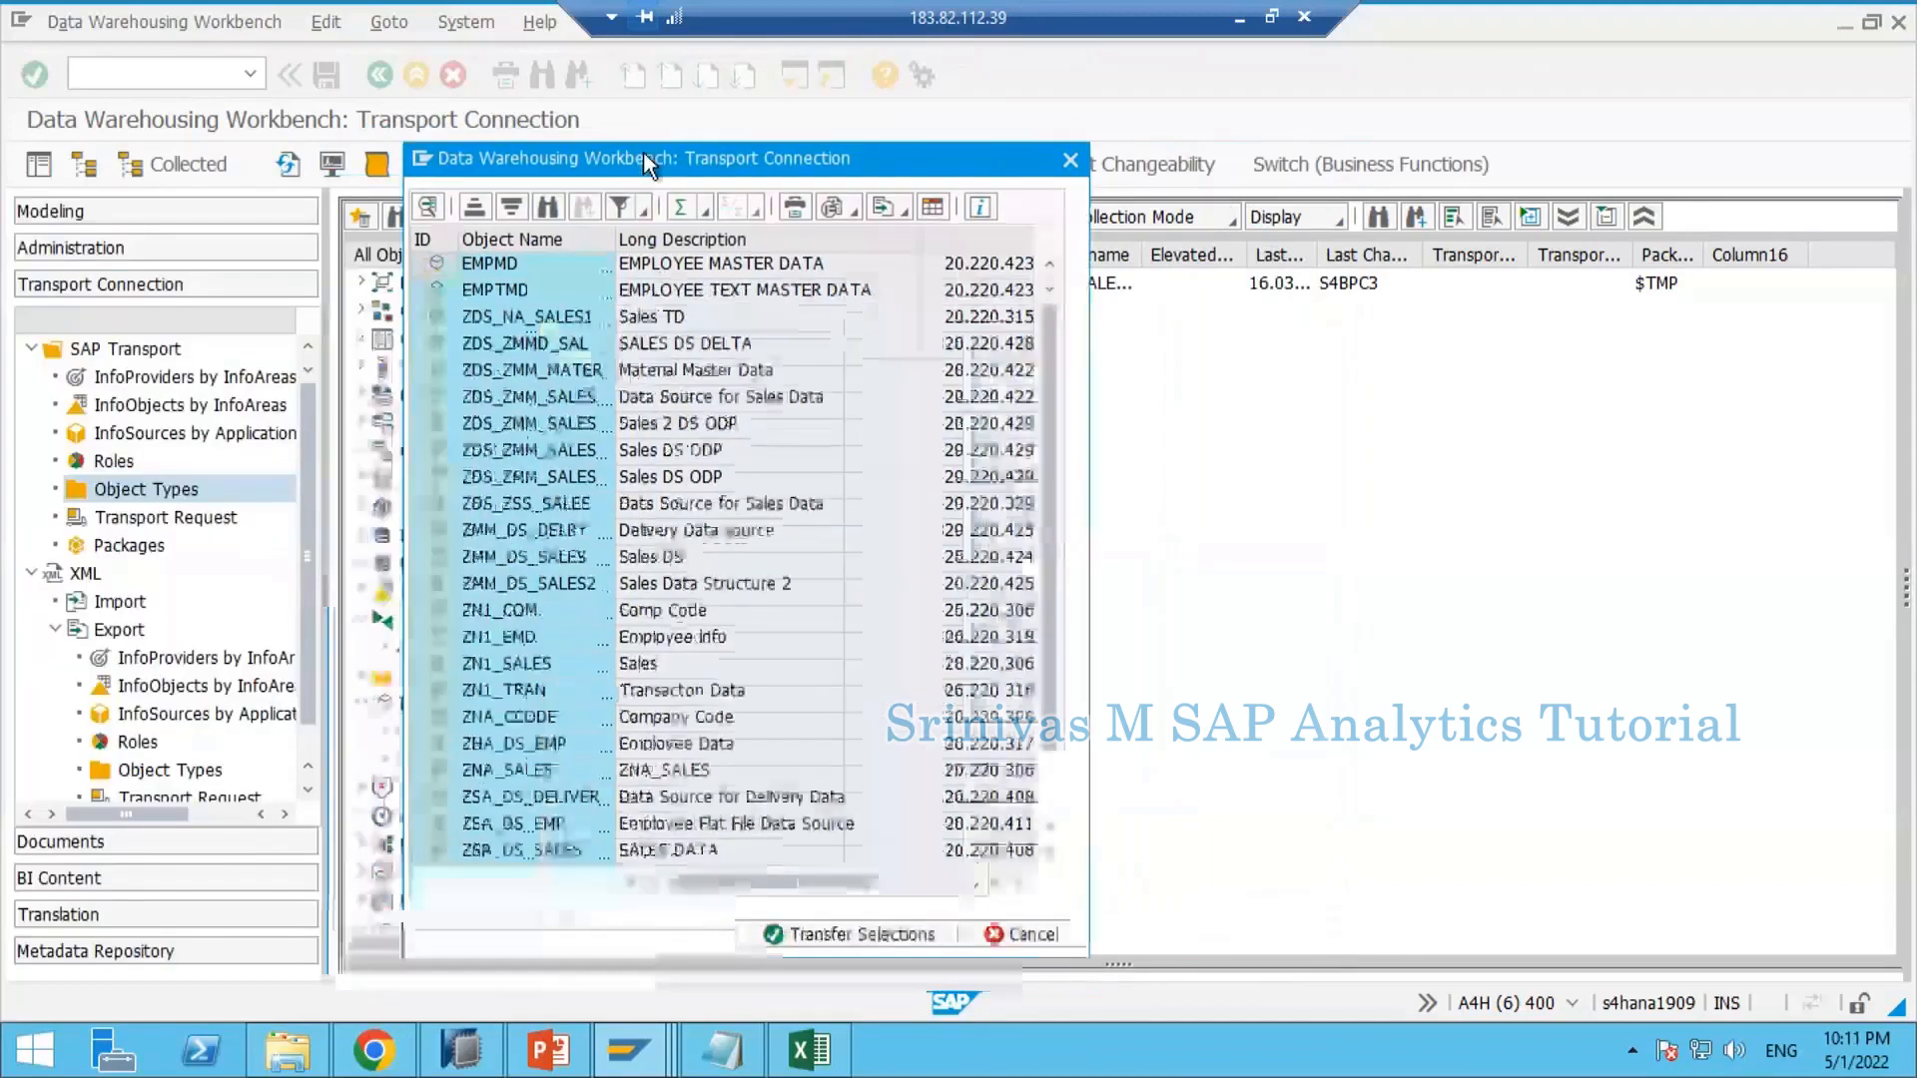
{"action": "left_click", "coordinate": [553, 226]}
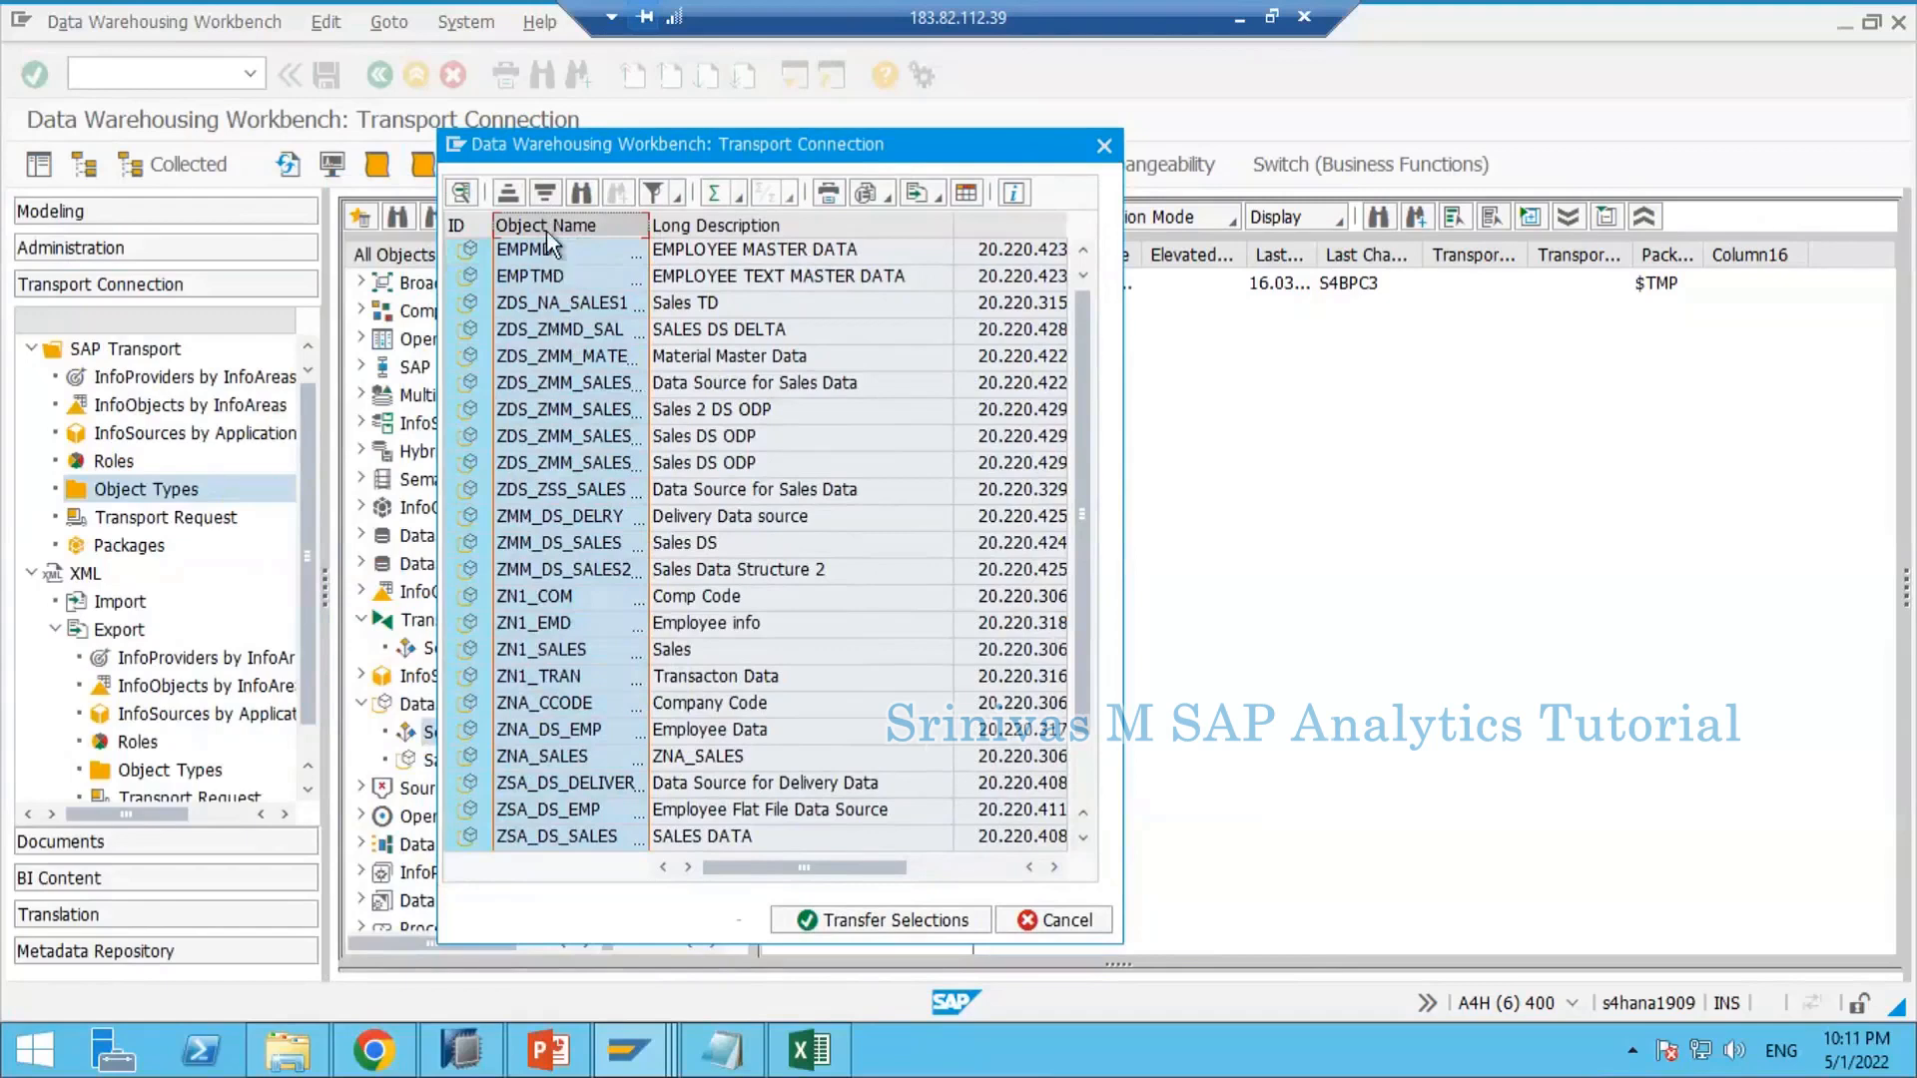
{"action": "scroll", "coordinate": [613, 632], "scroll_direction": "down", "scroll_amount": 1}
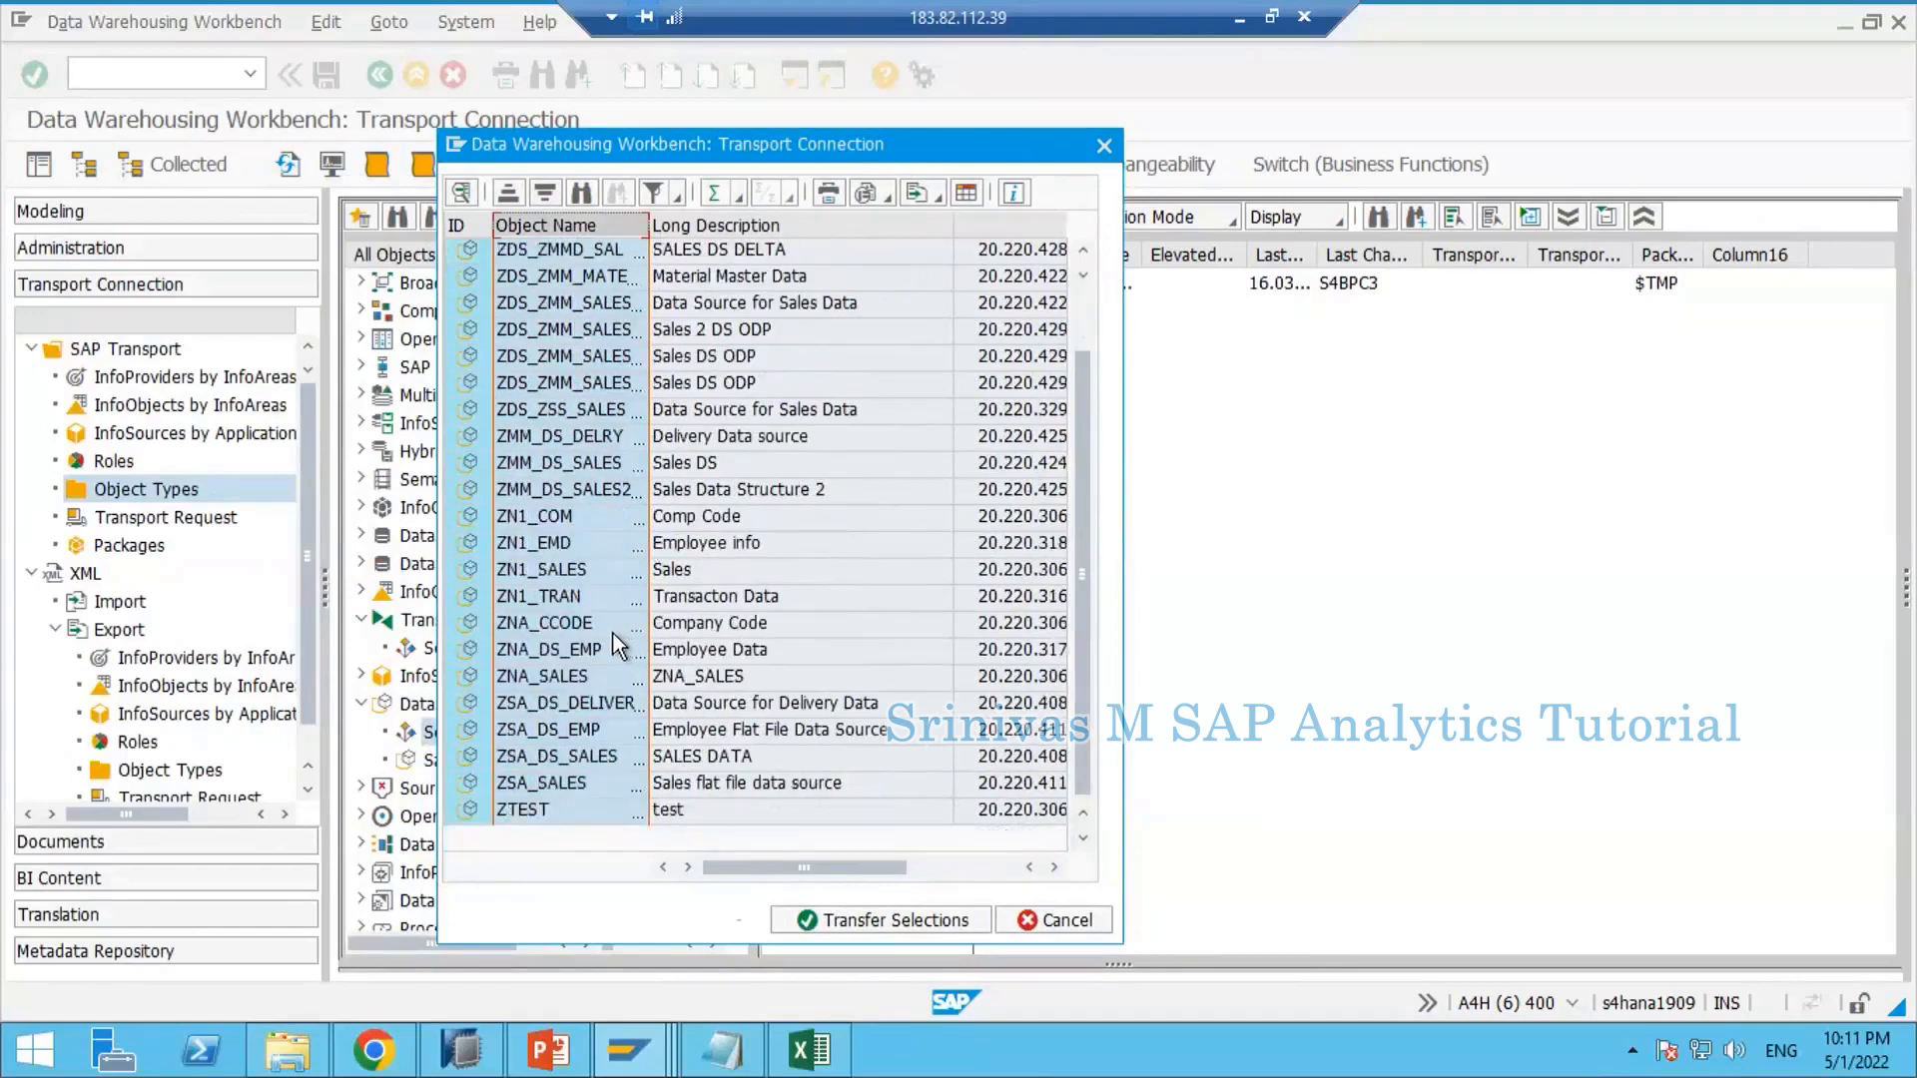
{"action": "scroll", "coordinate": [617, 625], "scroll_direction": "up", "scroll_amount": 1}
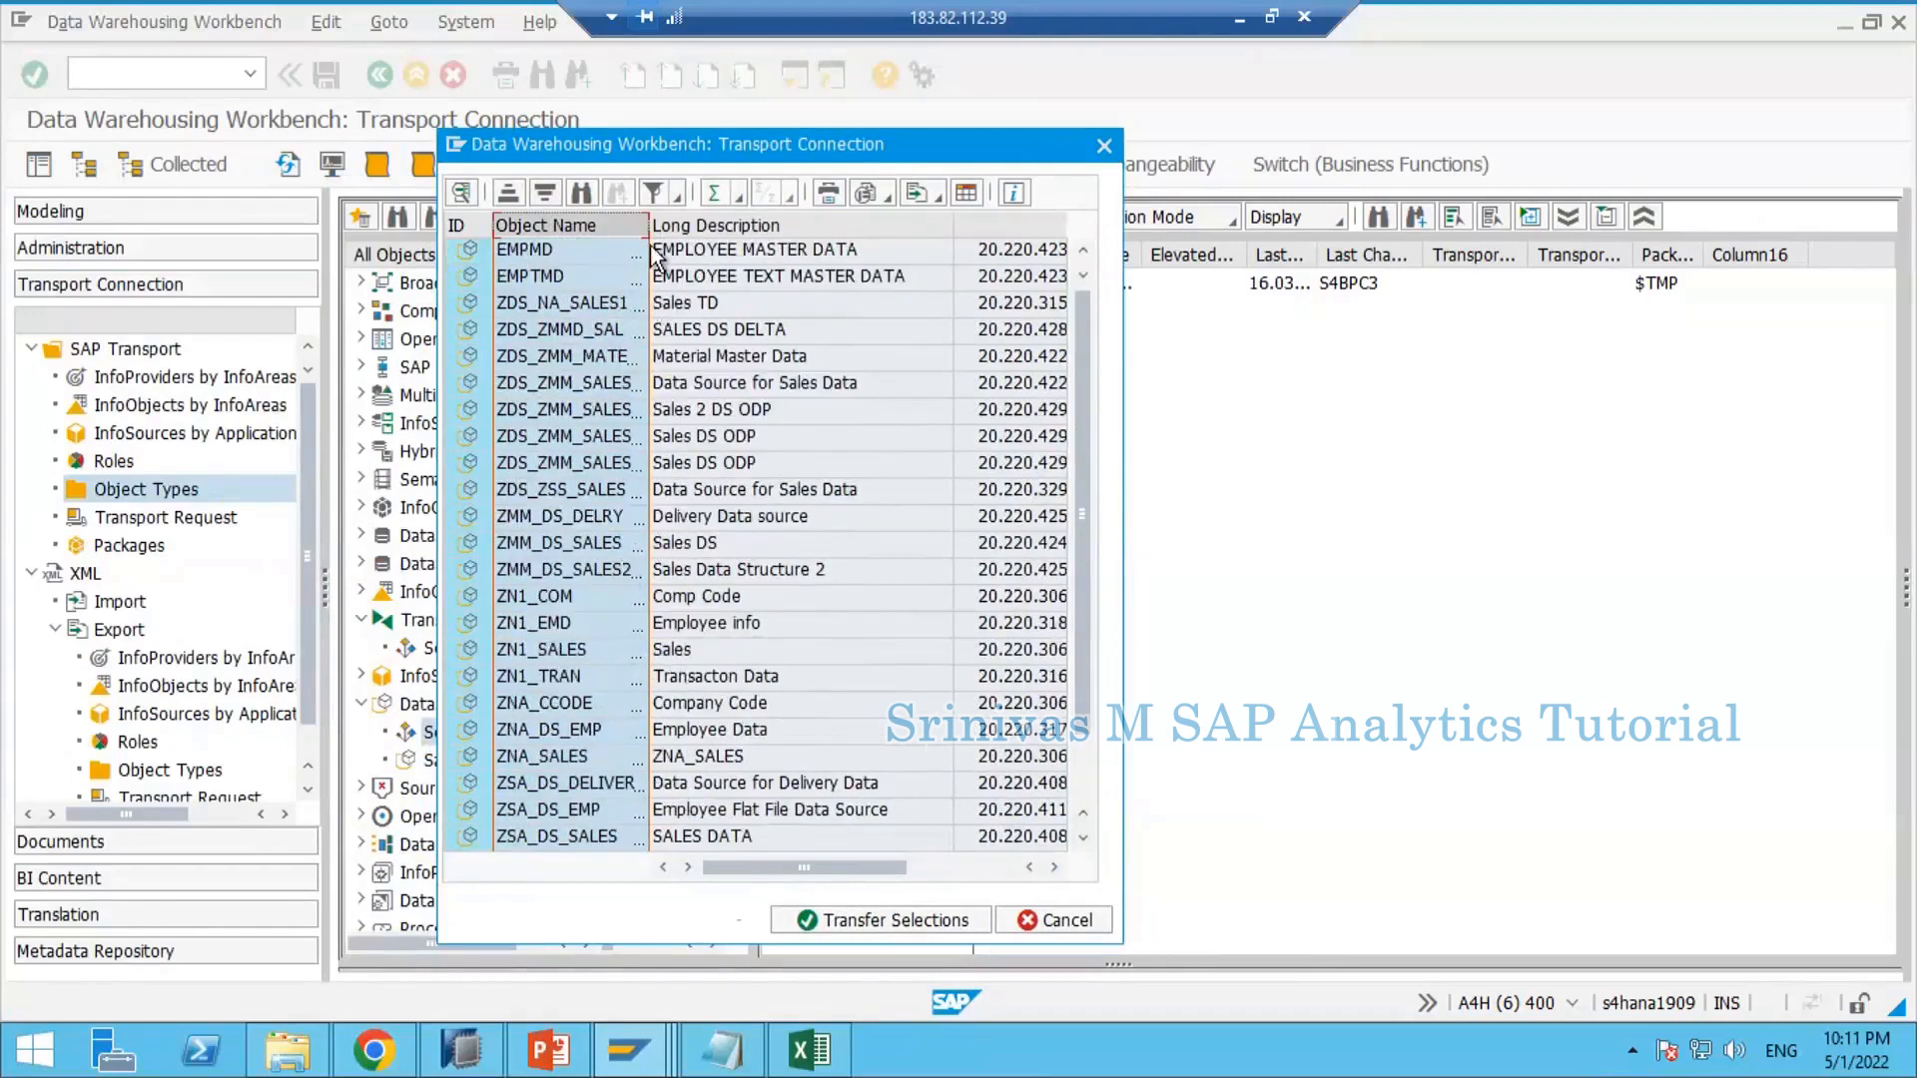
{"action": "left_click_drag", "start_coordinate": [649, 225], "coordinate": [782, 249]}
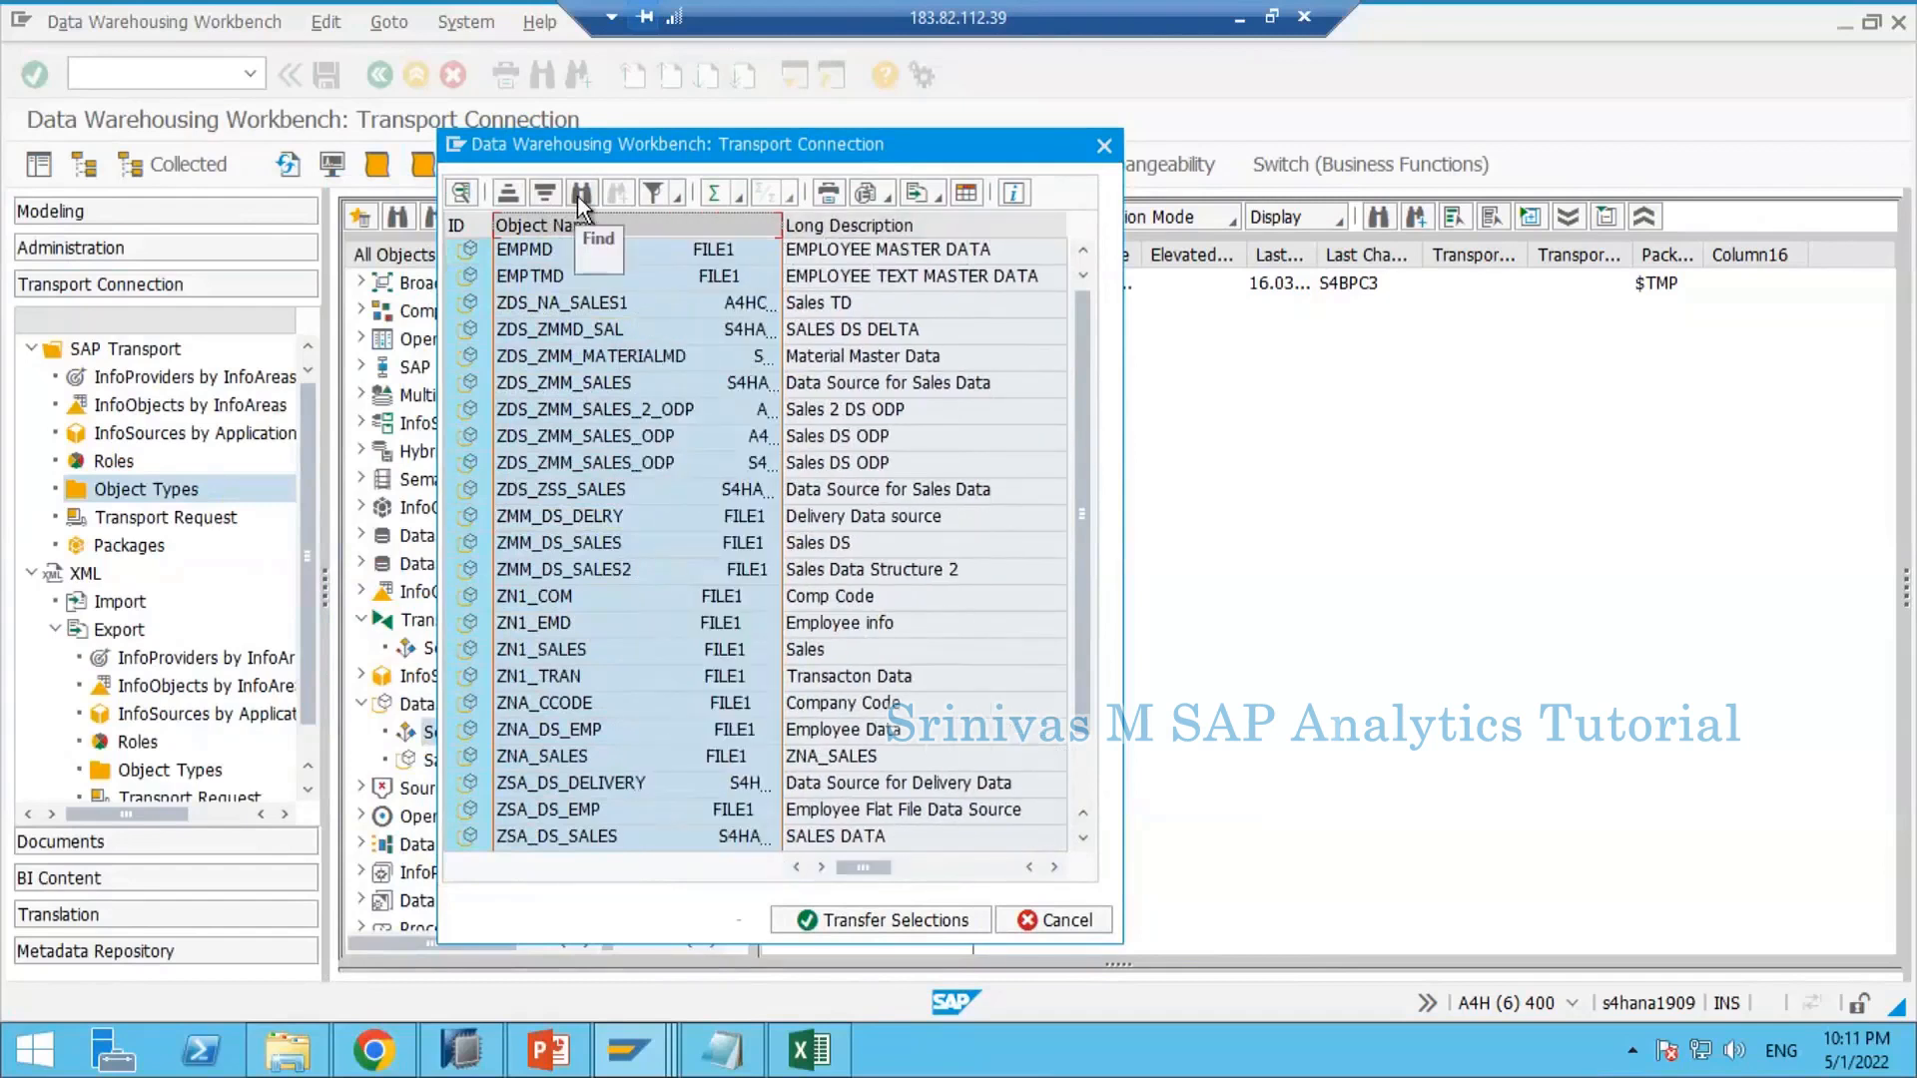
Step: Find ZDS_ZMM_SALES_2_ODP in the DataSource list and transfer it to the collected objects
{"action": "left_click", "coordinate": [593, 338]}
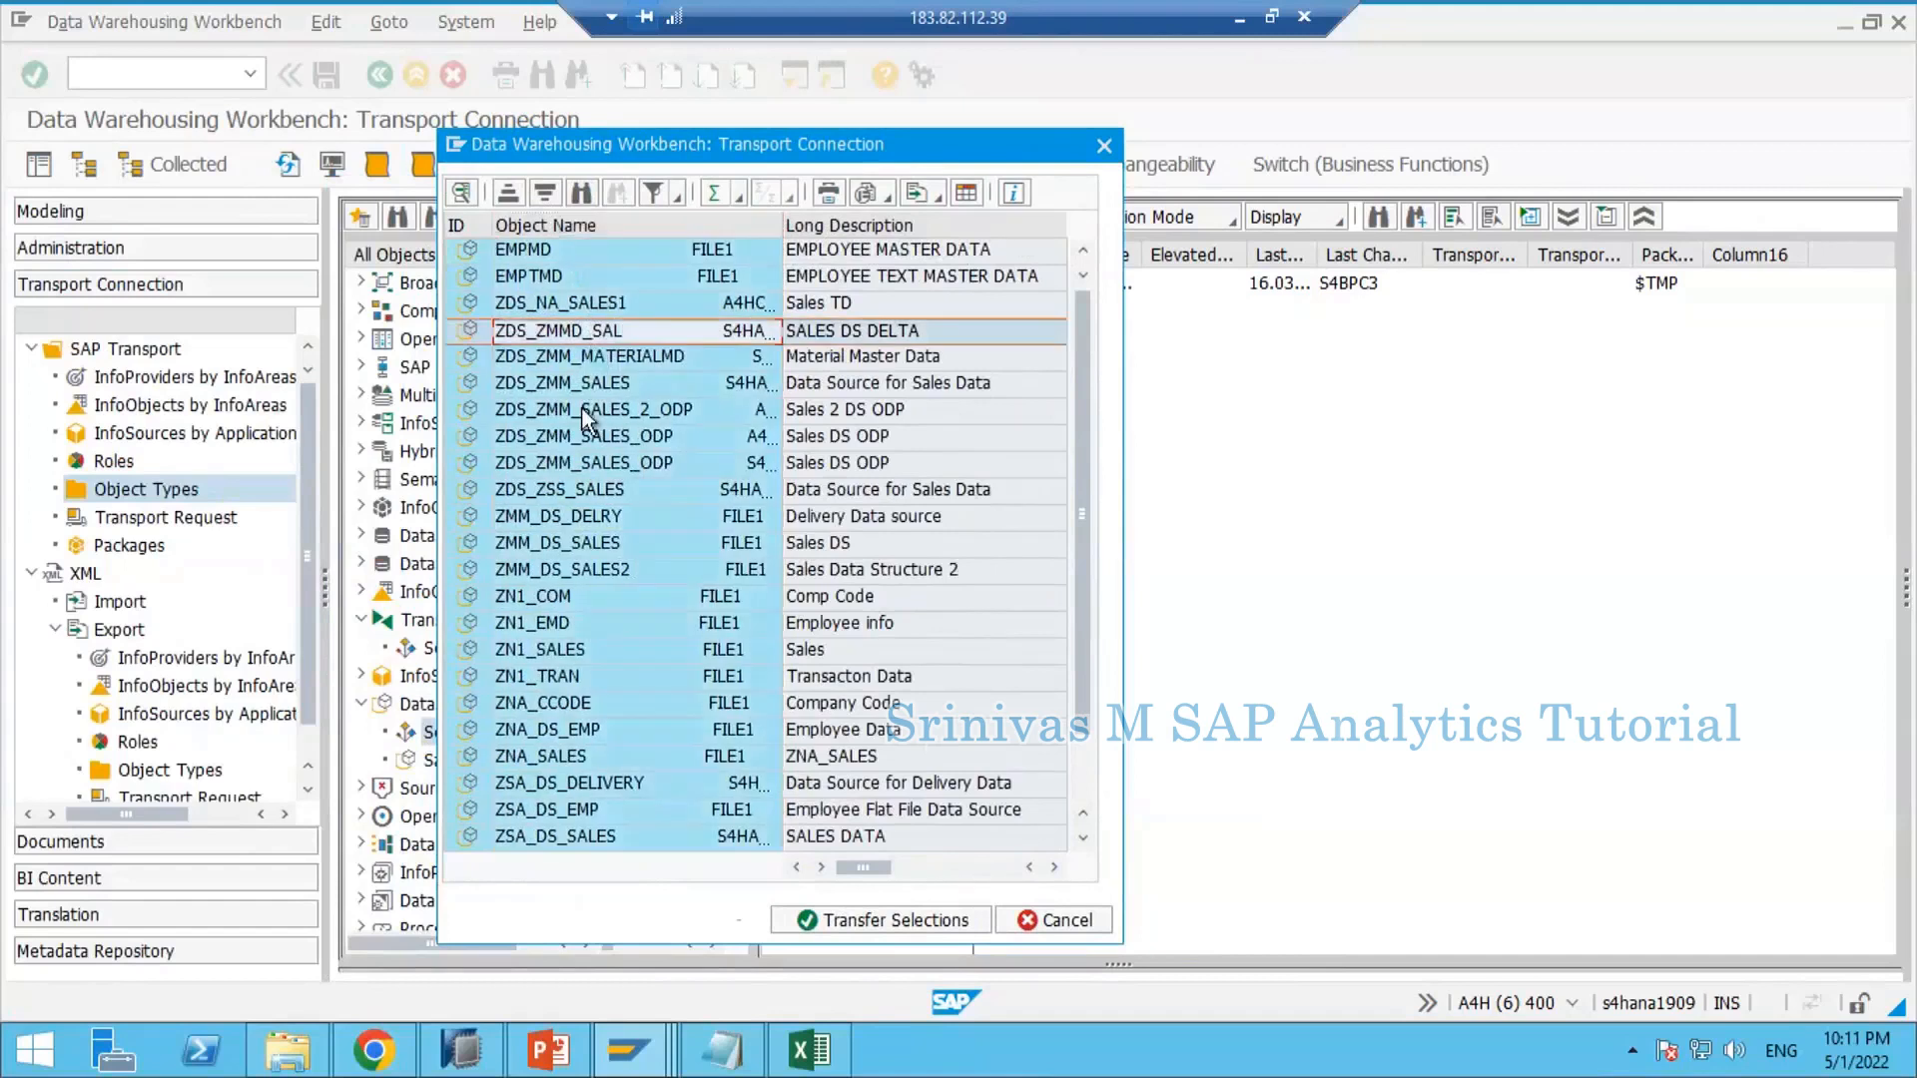
{"action": "left_click", "coordinate": [580, 195]}
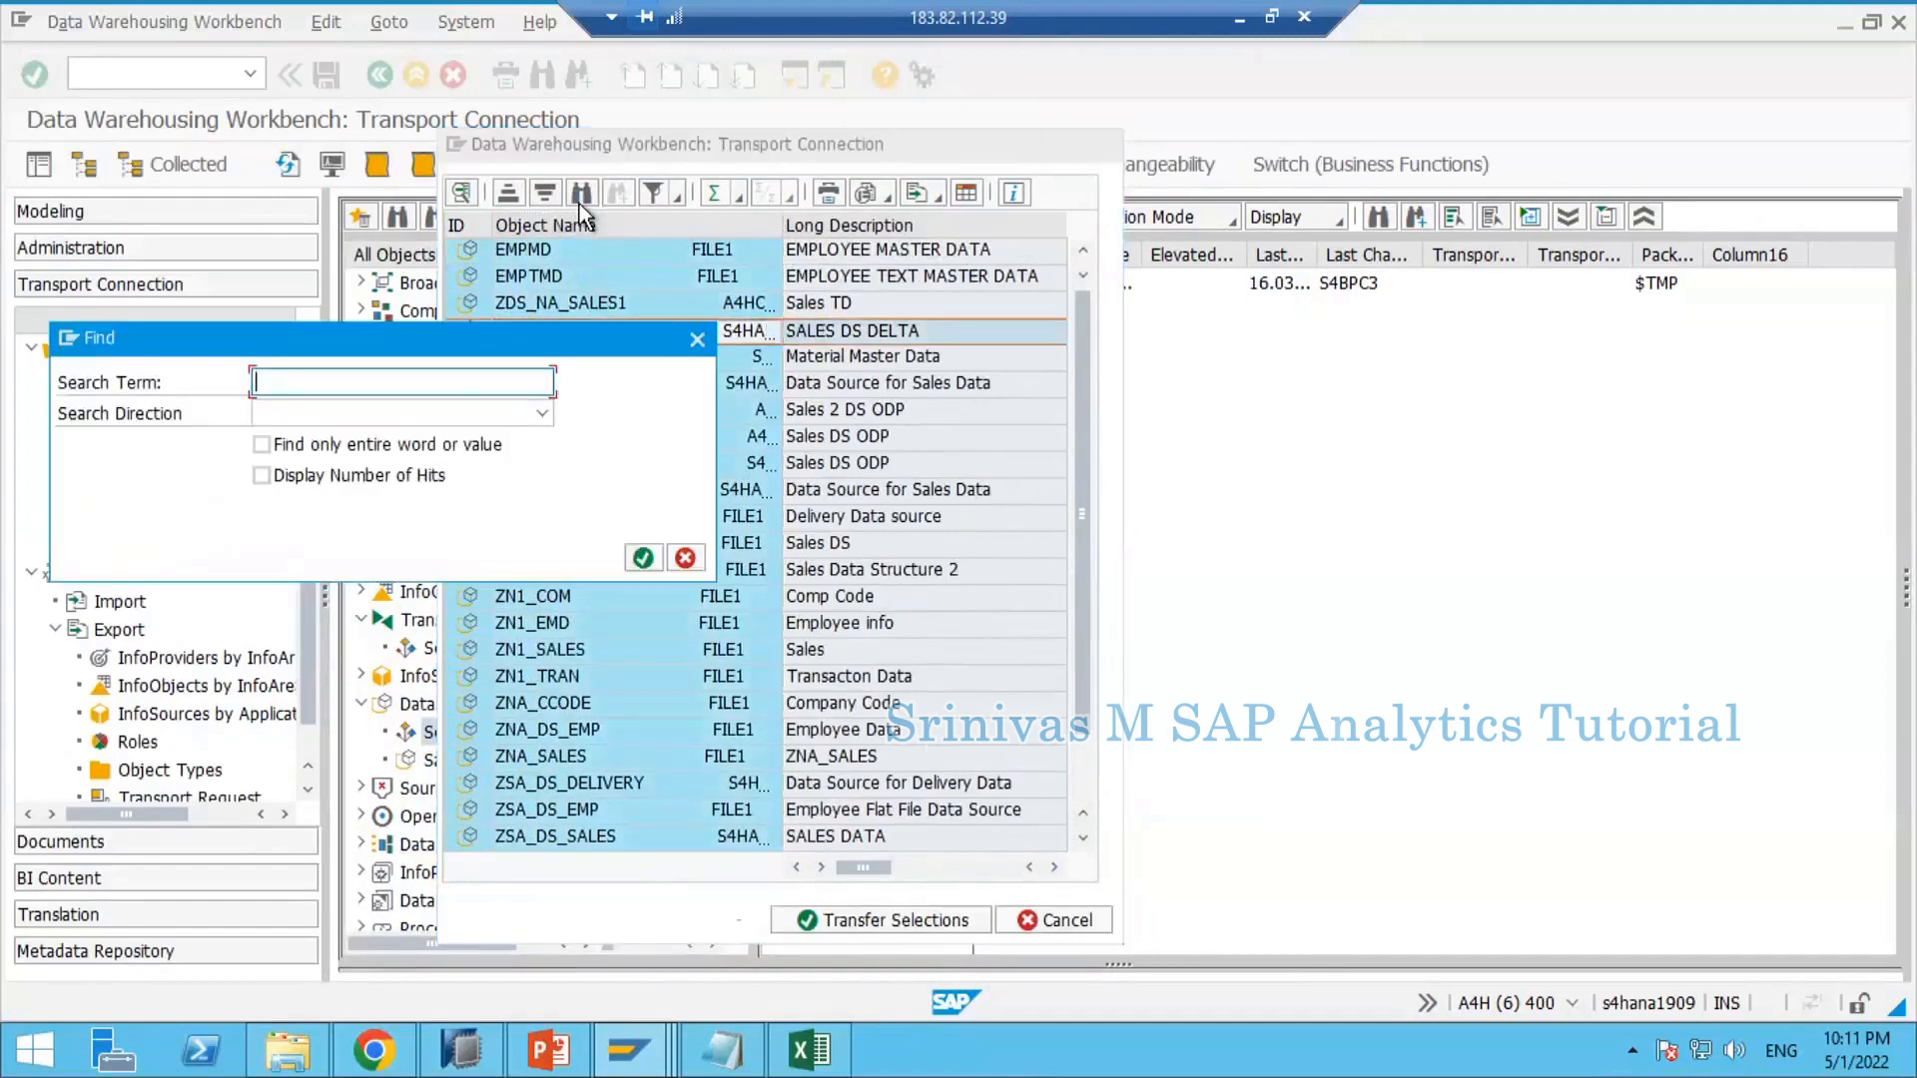
{"action": "type", "text": "ZDS_ZMM_SALES_2_ODP"}
{"action": "key", "text": "Return"}
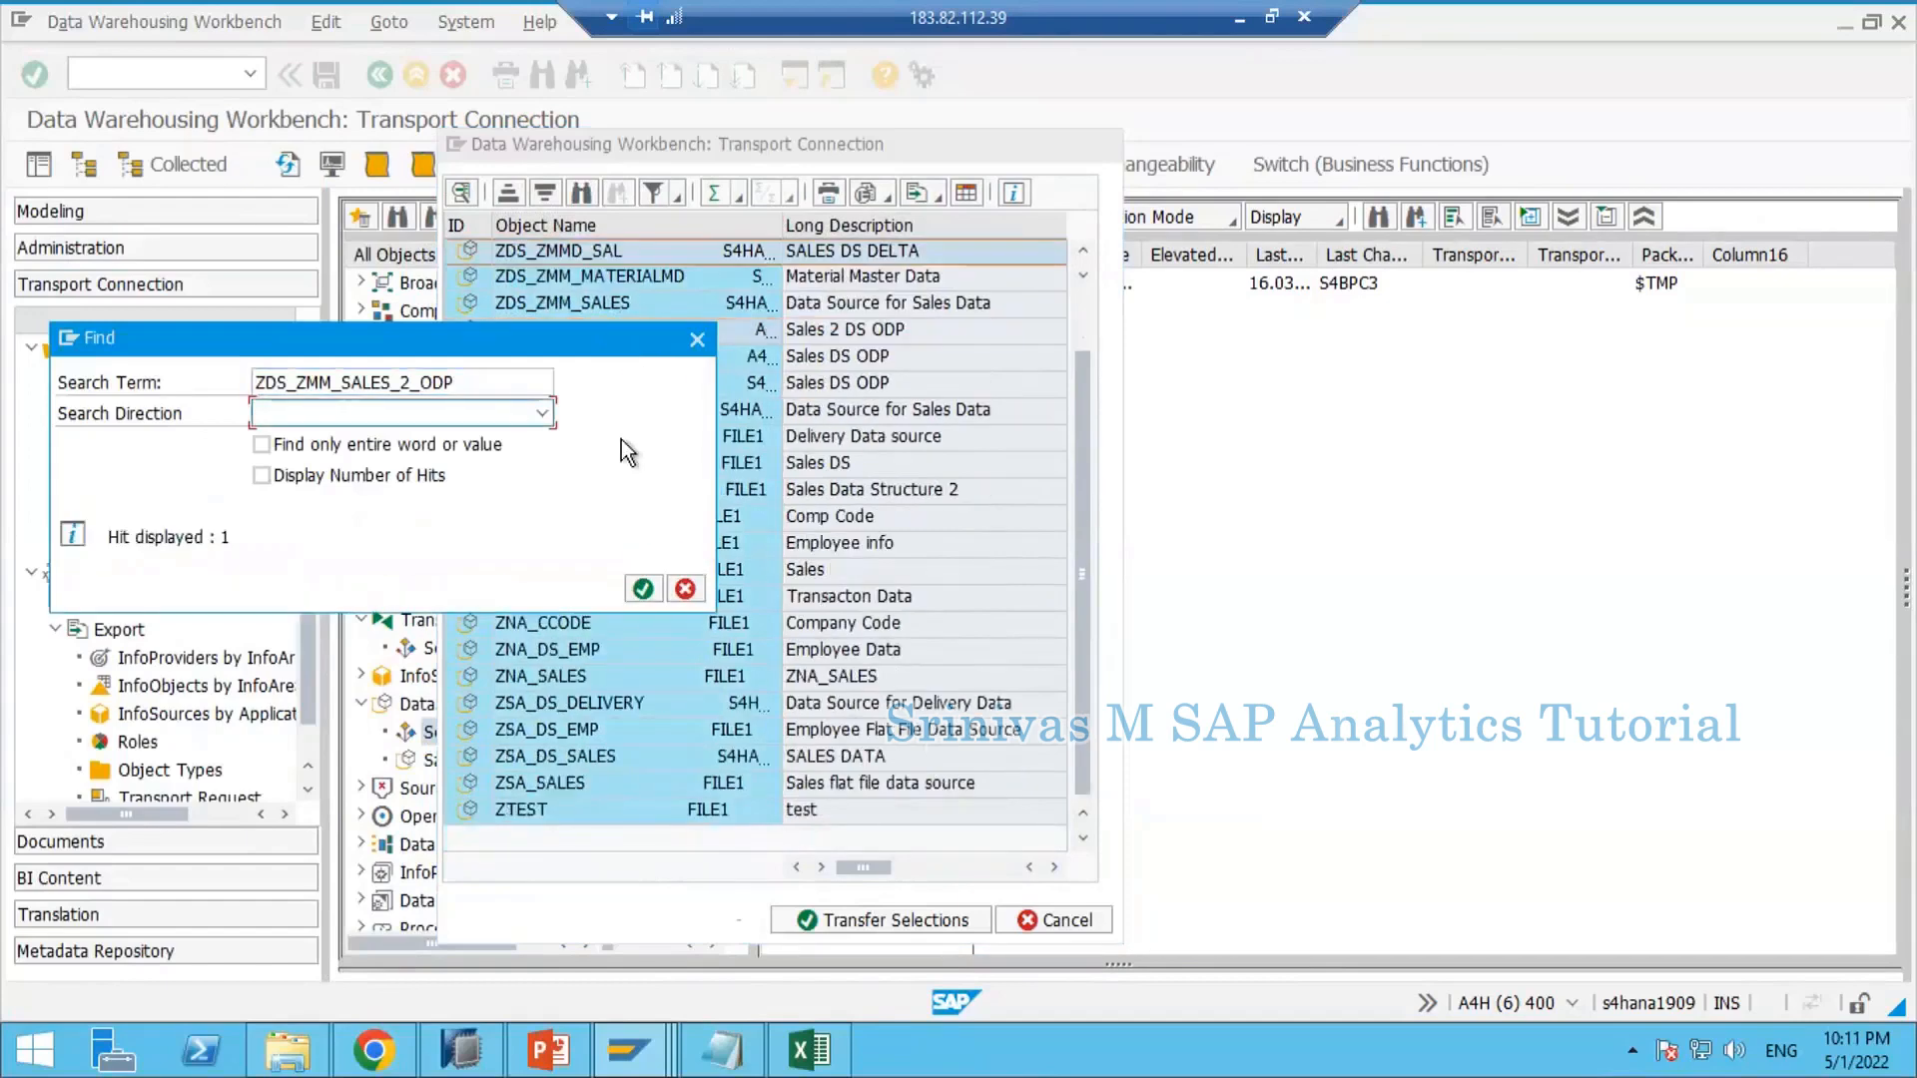
{"action": "left_click", "coordinate": [685, 589]}
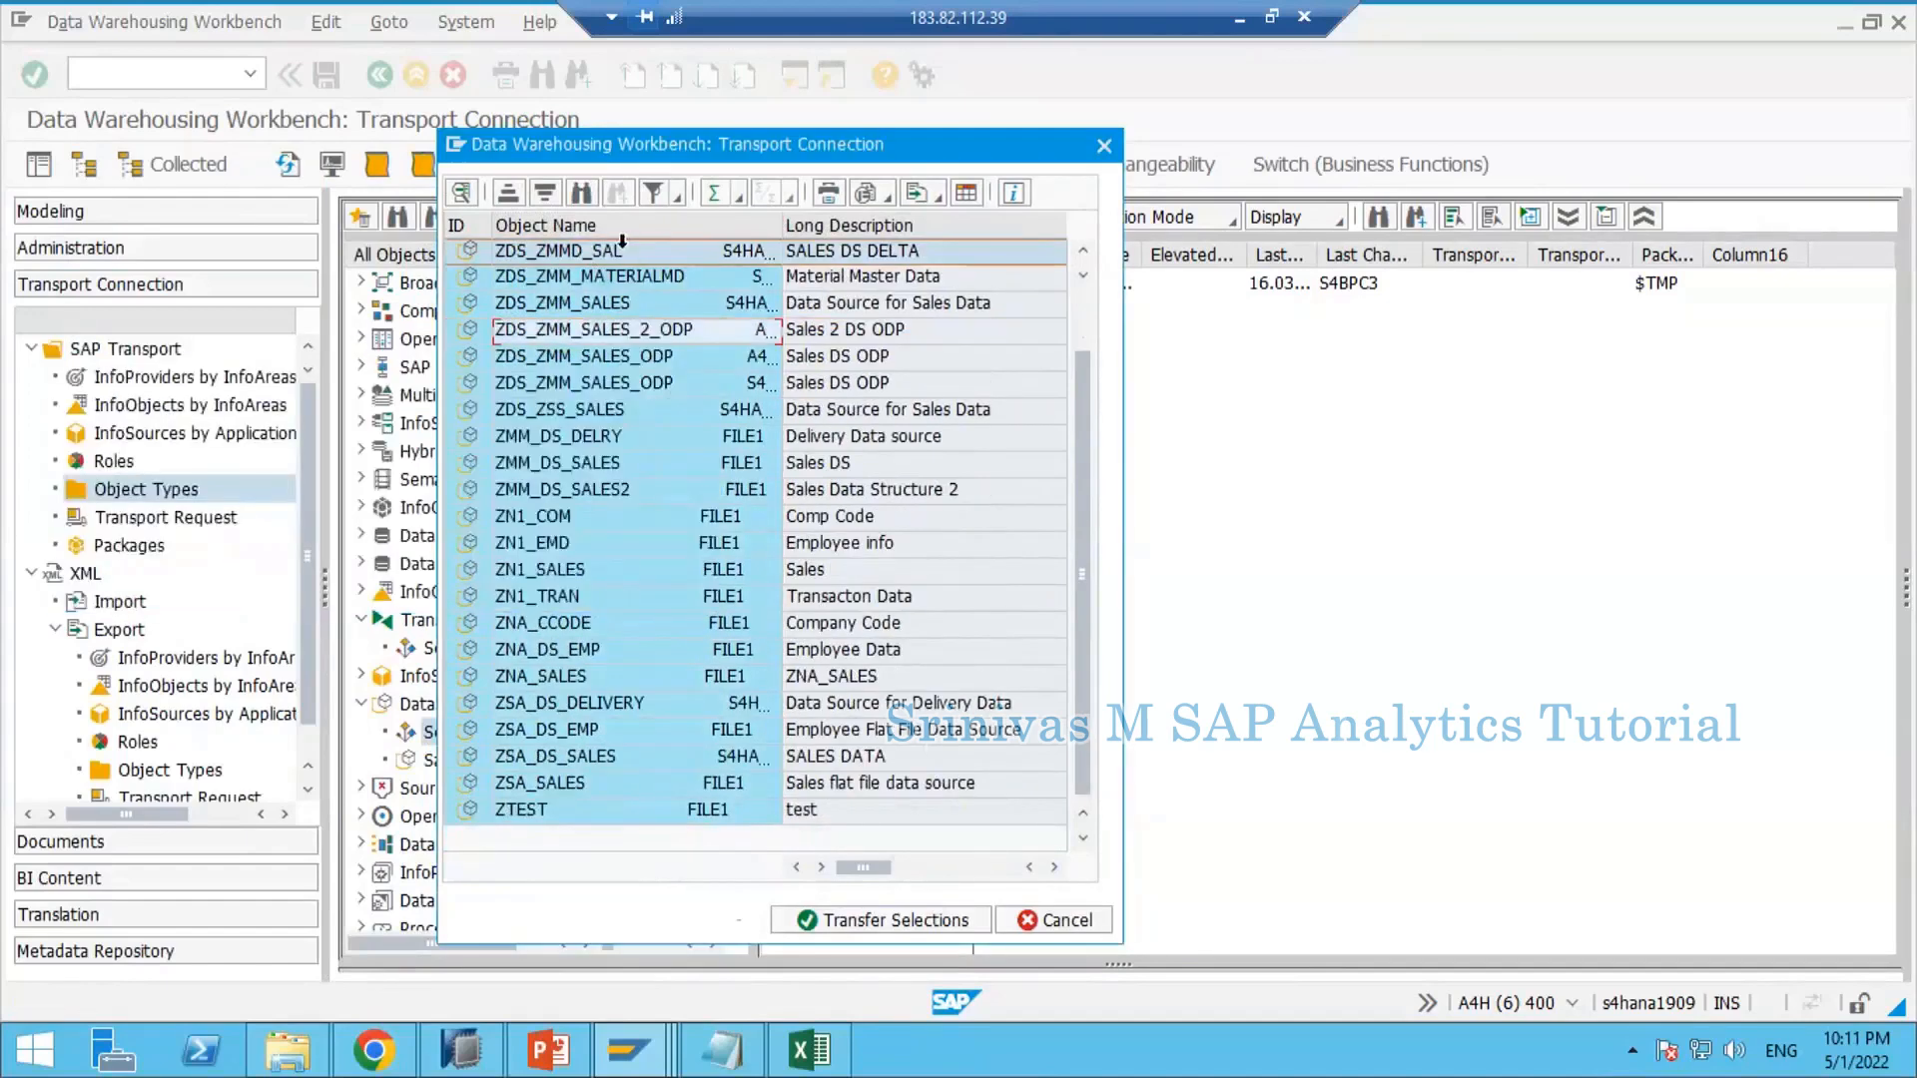
{"action": "left_click", "coordinate": [658, 333]}
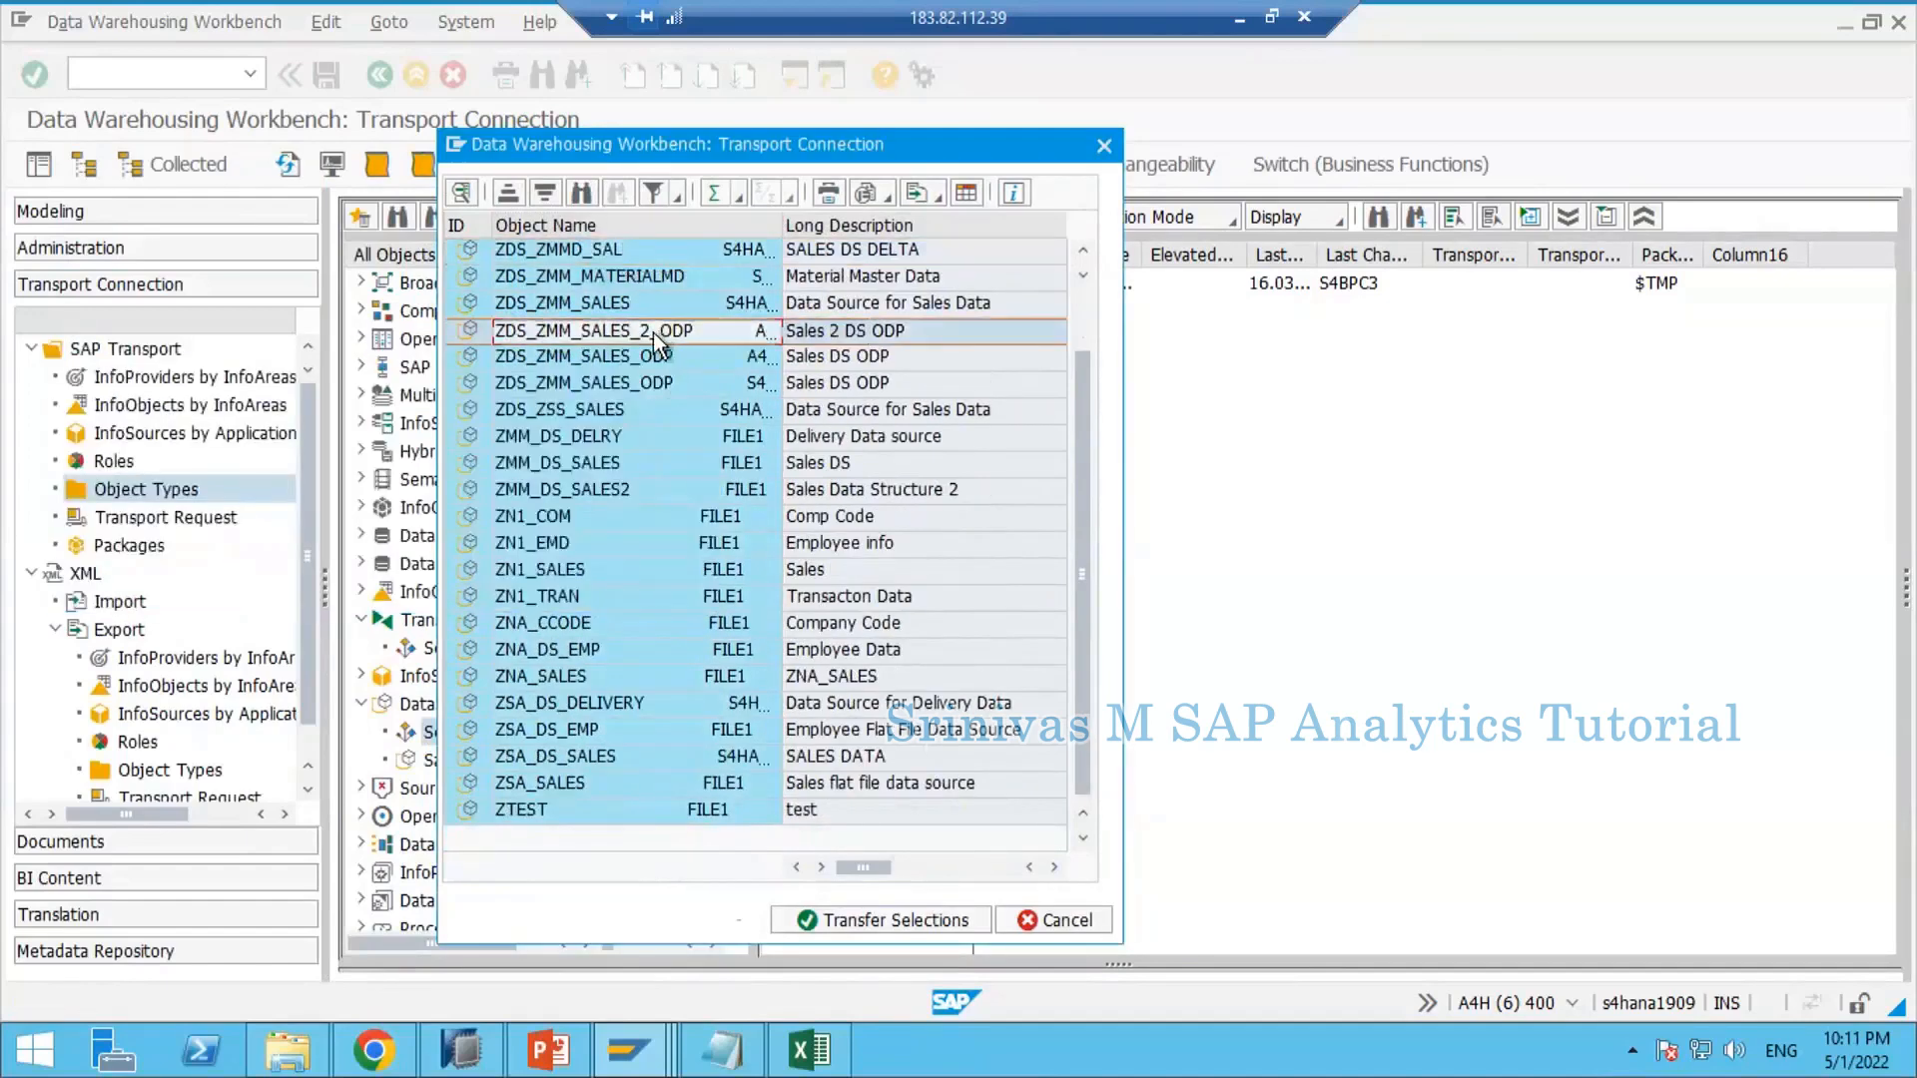
{"action": "double_click", "coordinate": [591, 331]}
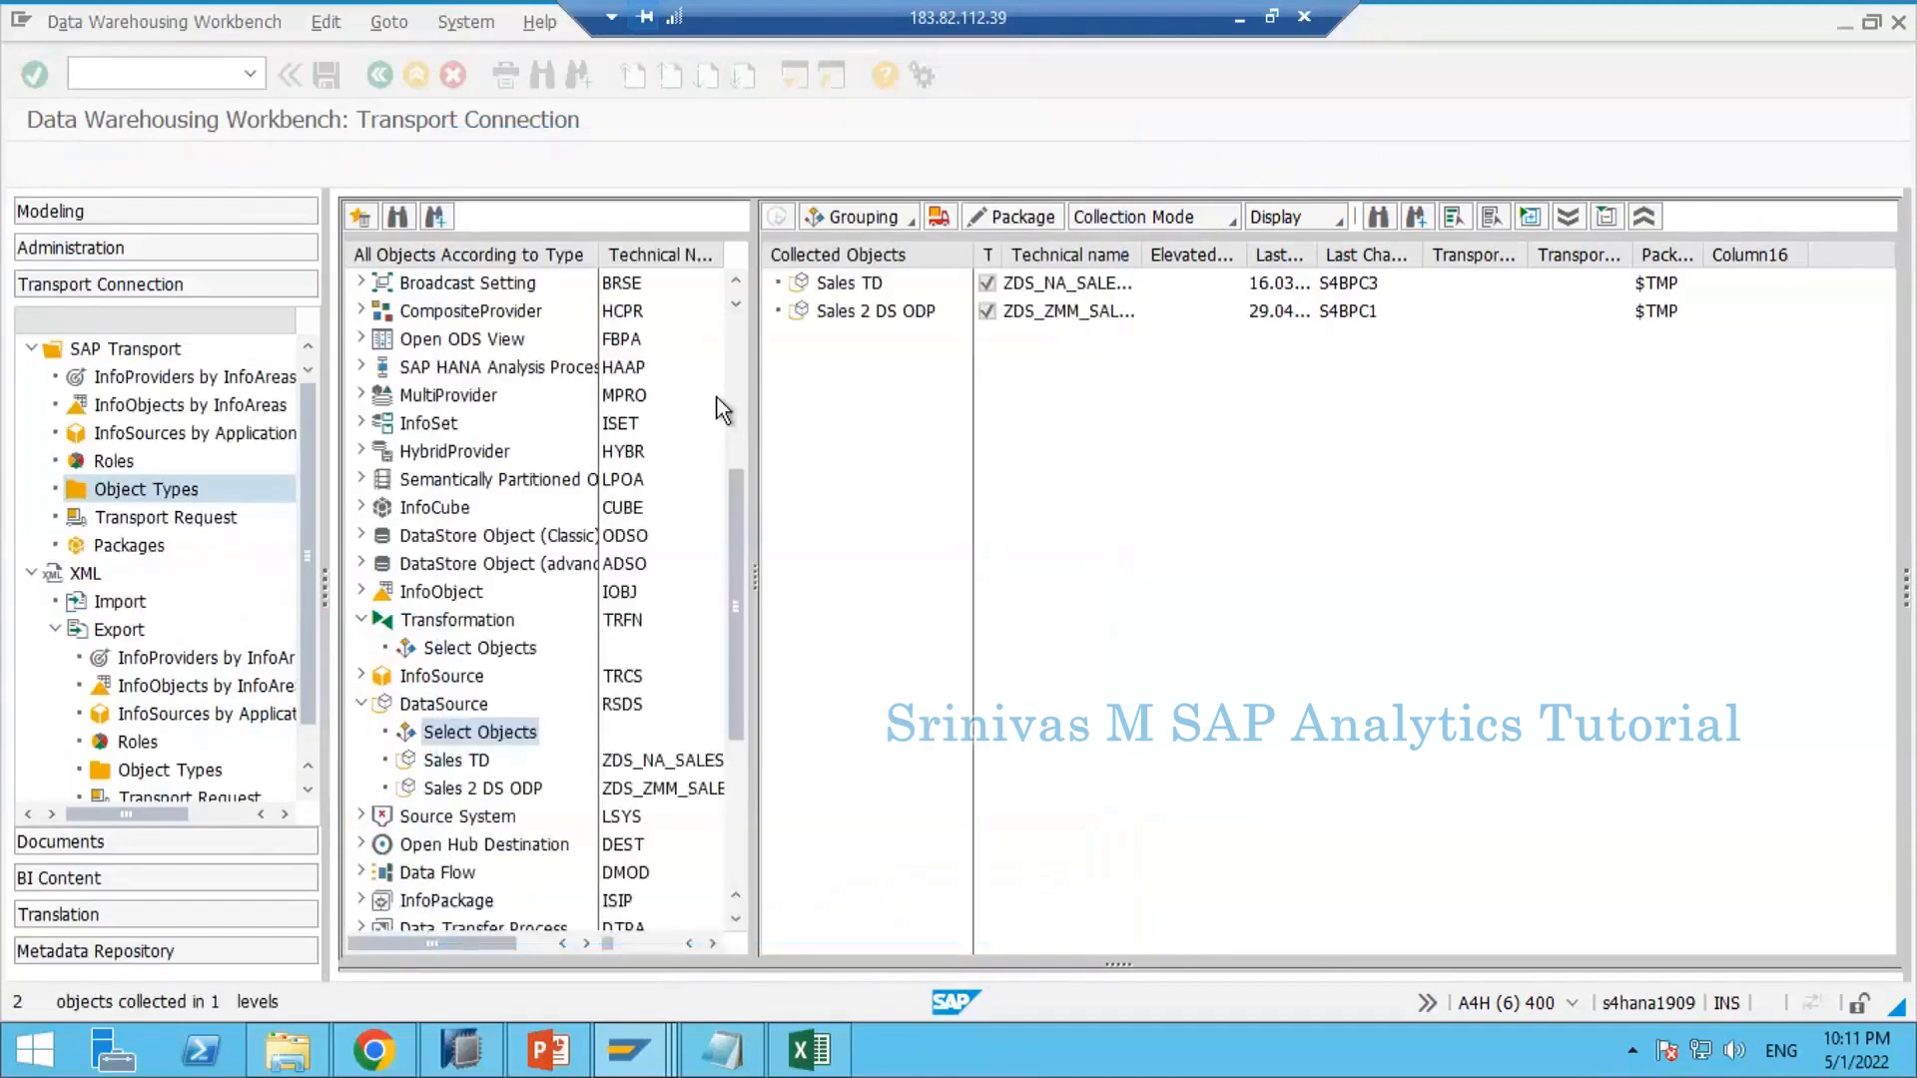
Step: Remove the Sales TD DataSource from the collected objects, and check the selectable DataSource list again without transferring another entry
{"action": "left_click", "coordinate": [829, 286]}
{"action": "left_click_drag", "start_coordinate": [836, 284], "coordinate": [667, 332]}
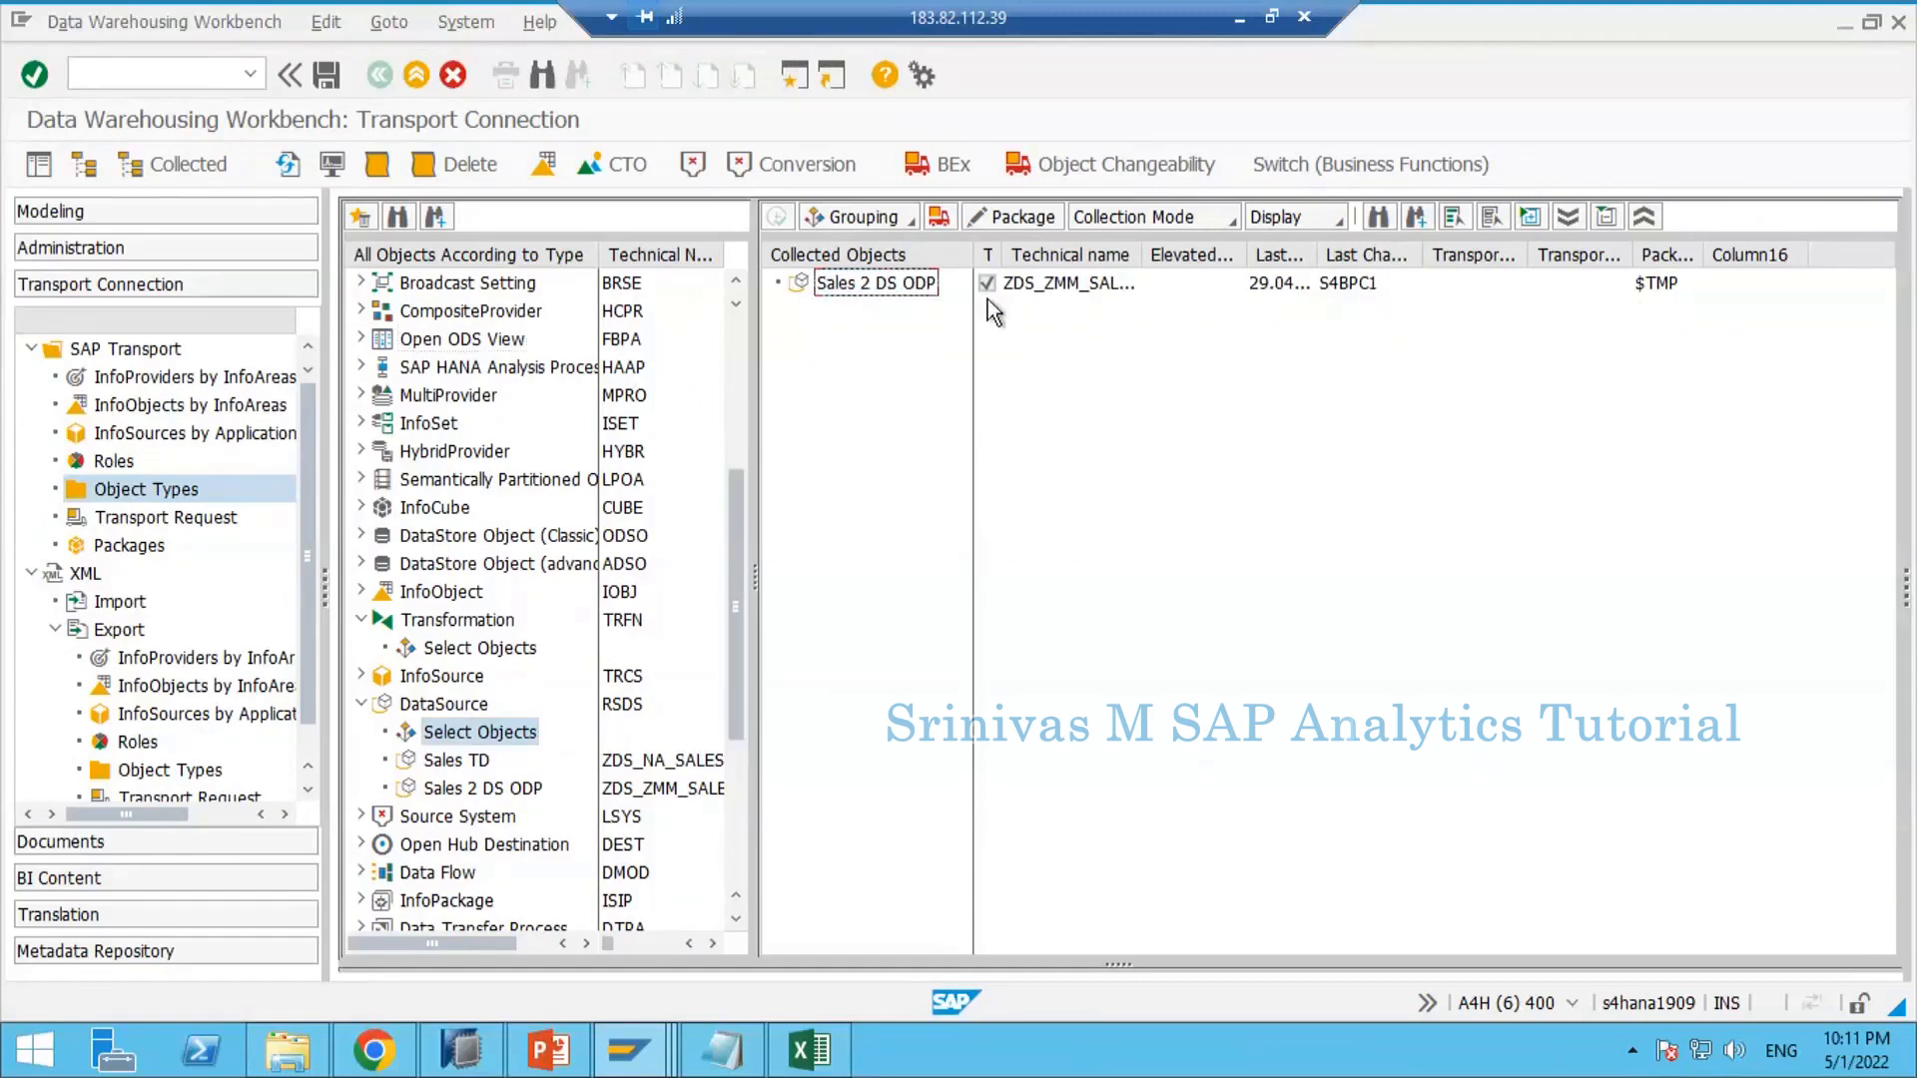
{"action": "double_click", "coordinate": [482, 731]}
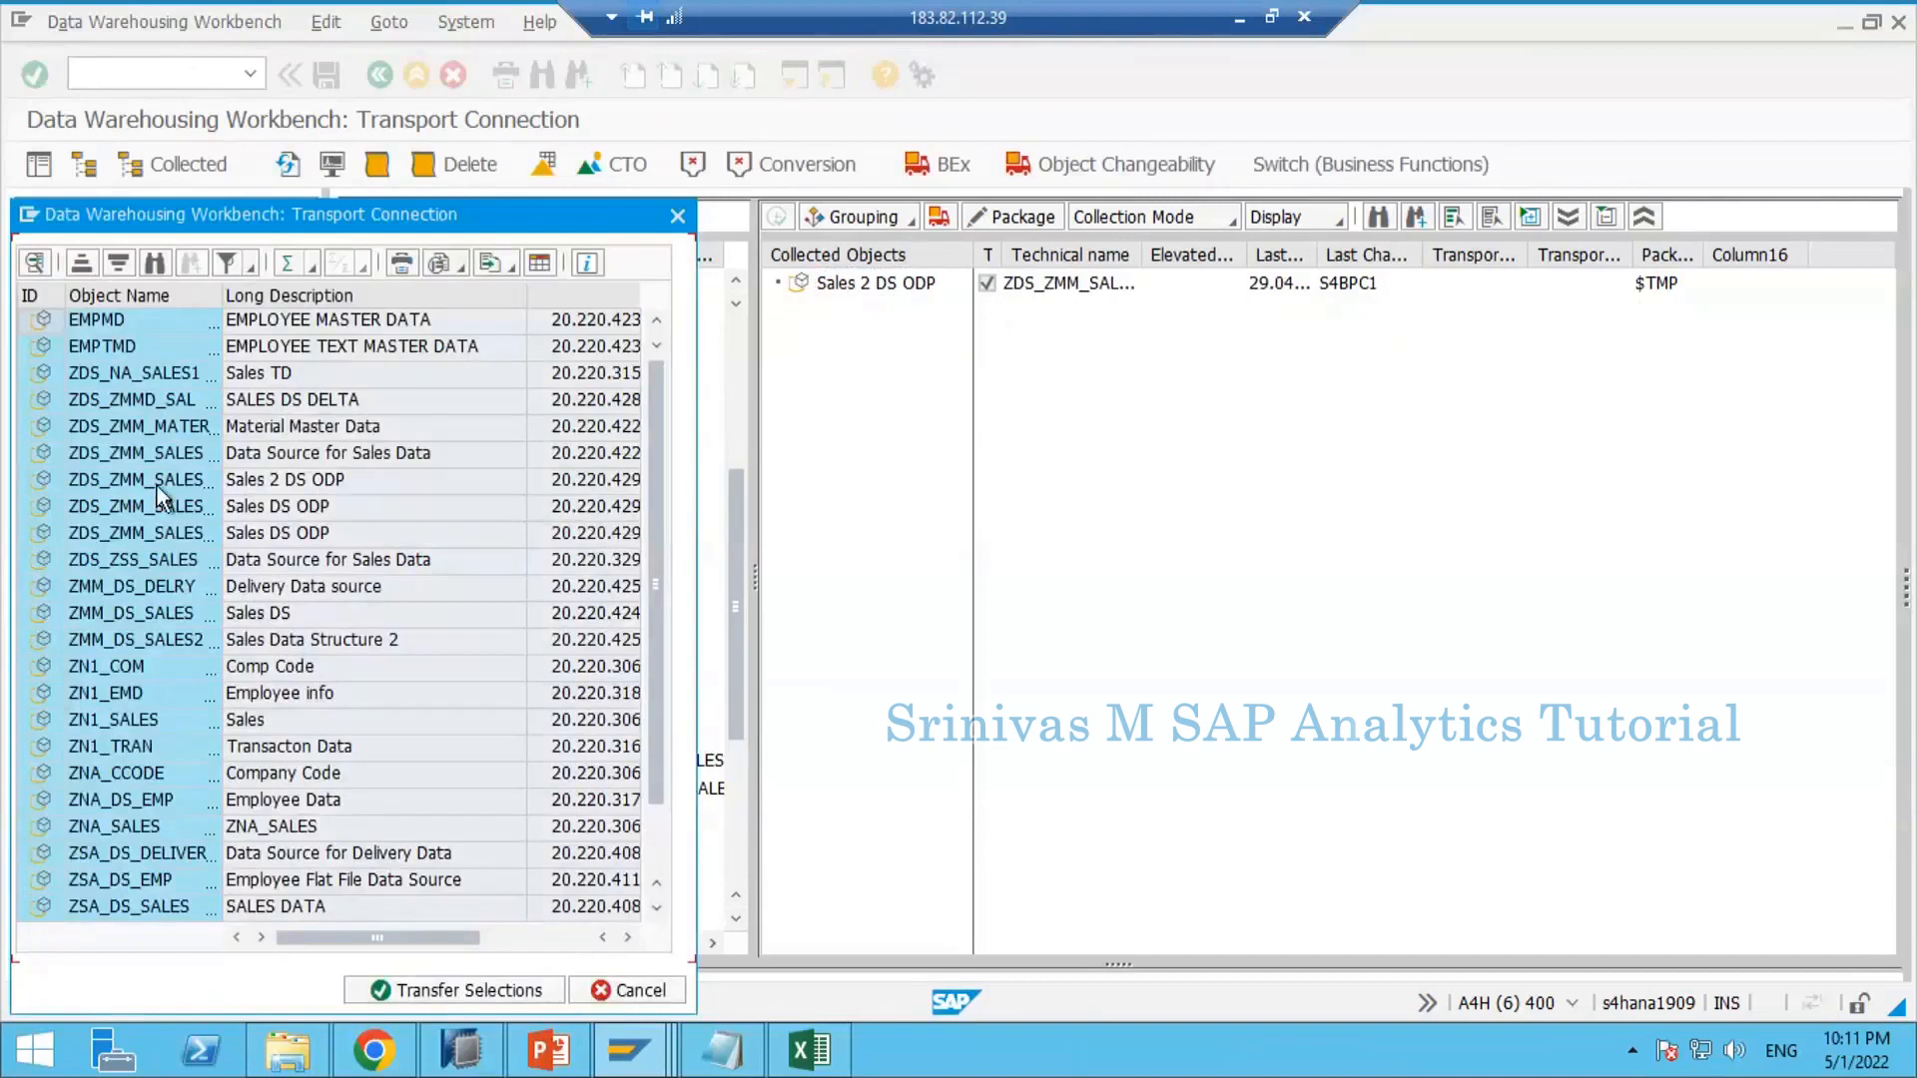
{"action": "left_click", "coordinate": [156, 488]}
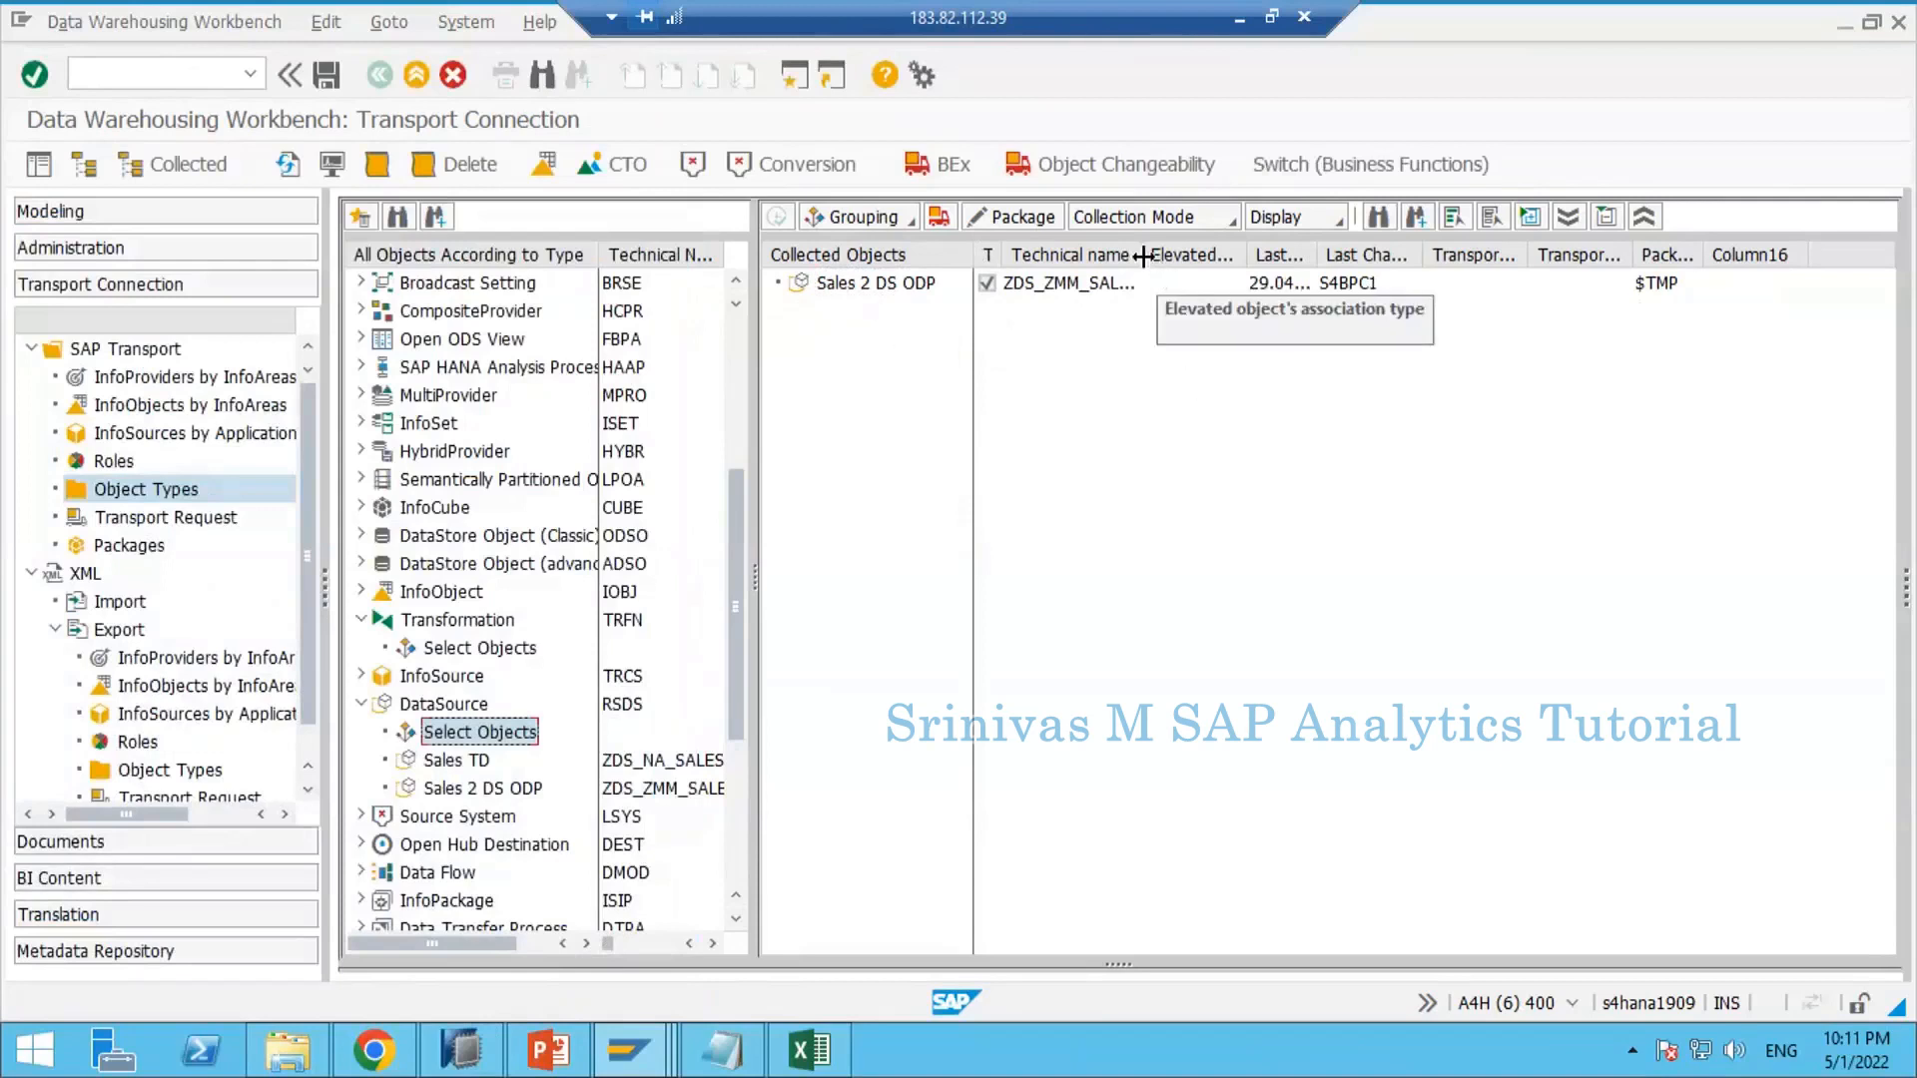
Step: Widen the collected objects' Technical name column and compare the DataSource name with the one under Sales 2 ADSO in the Modeling session
{"action": "left_click_drag", "start_coordinate": [1144, 255], "coordinate": [1260, 256]}
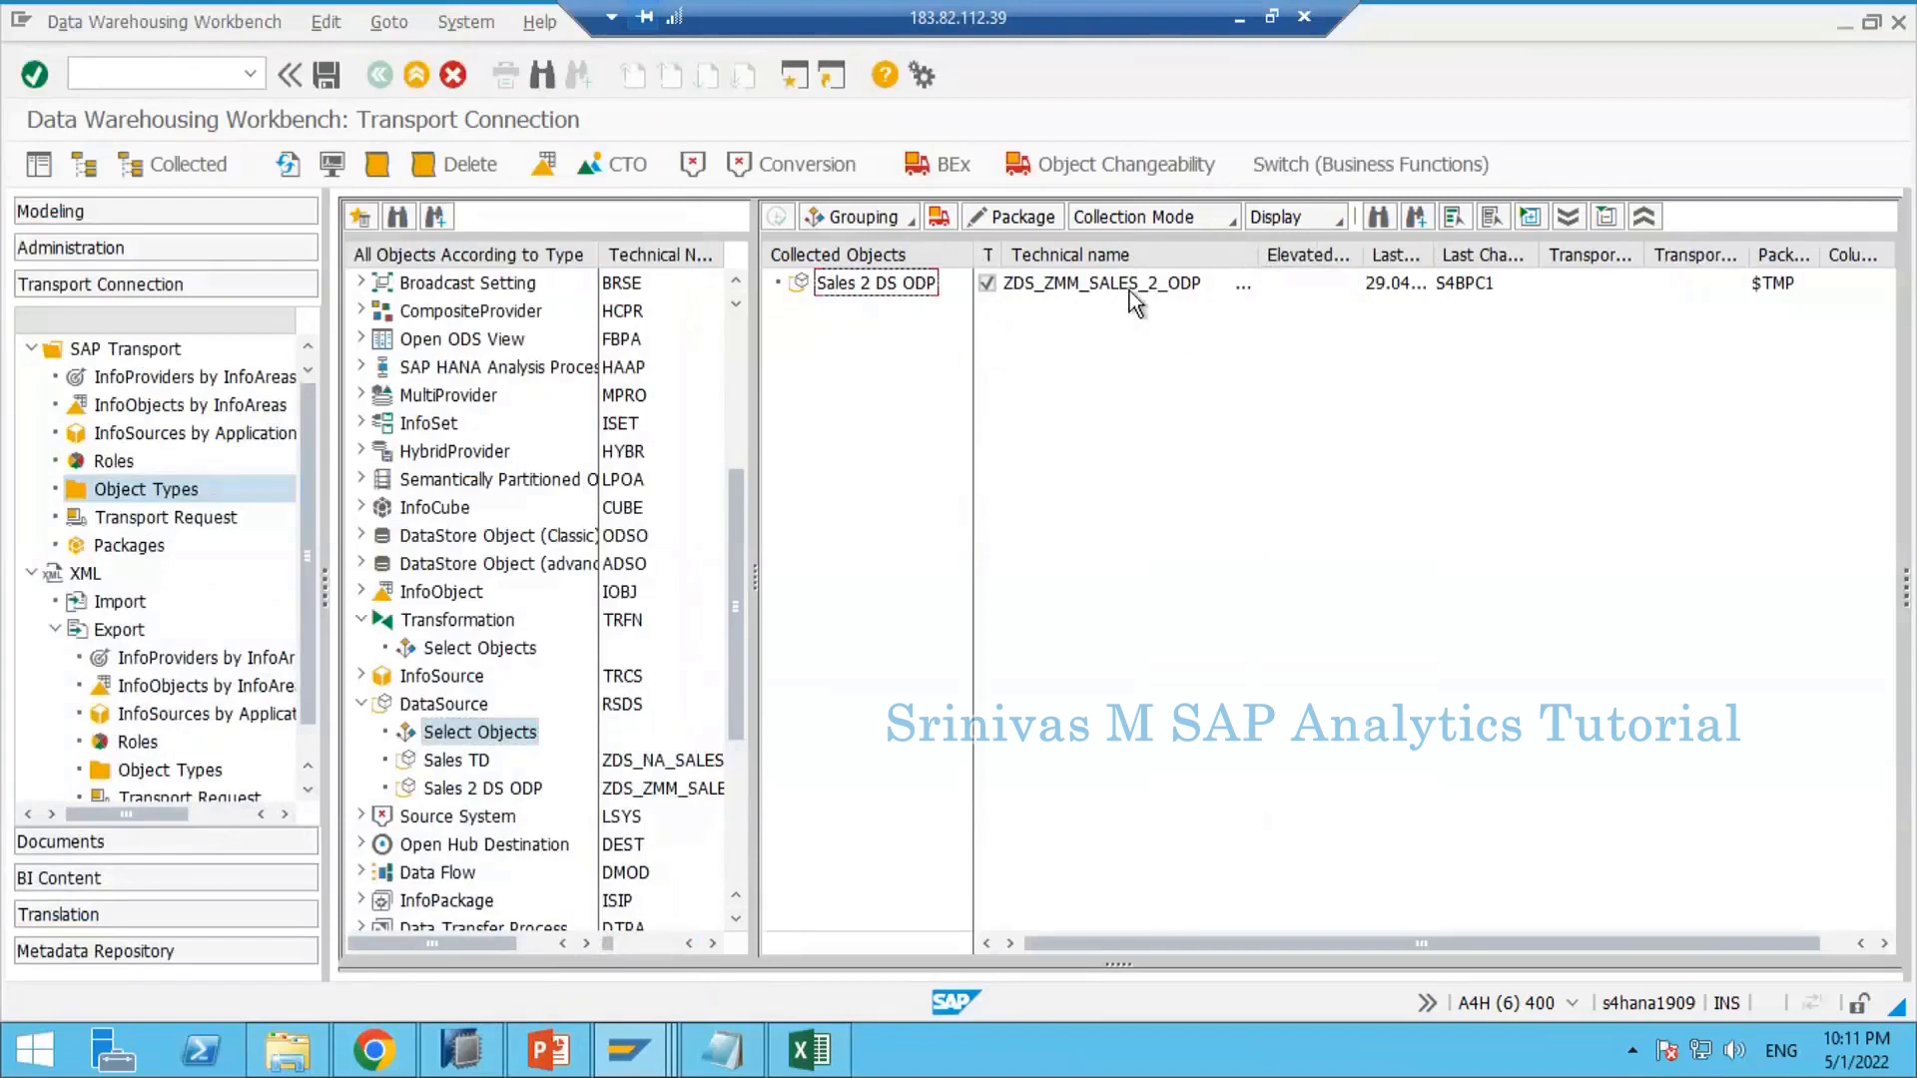
{"action": "left_click", "coordinate": [1148, 283]}
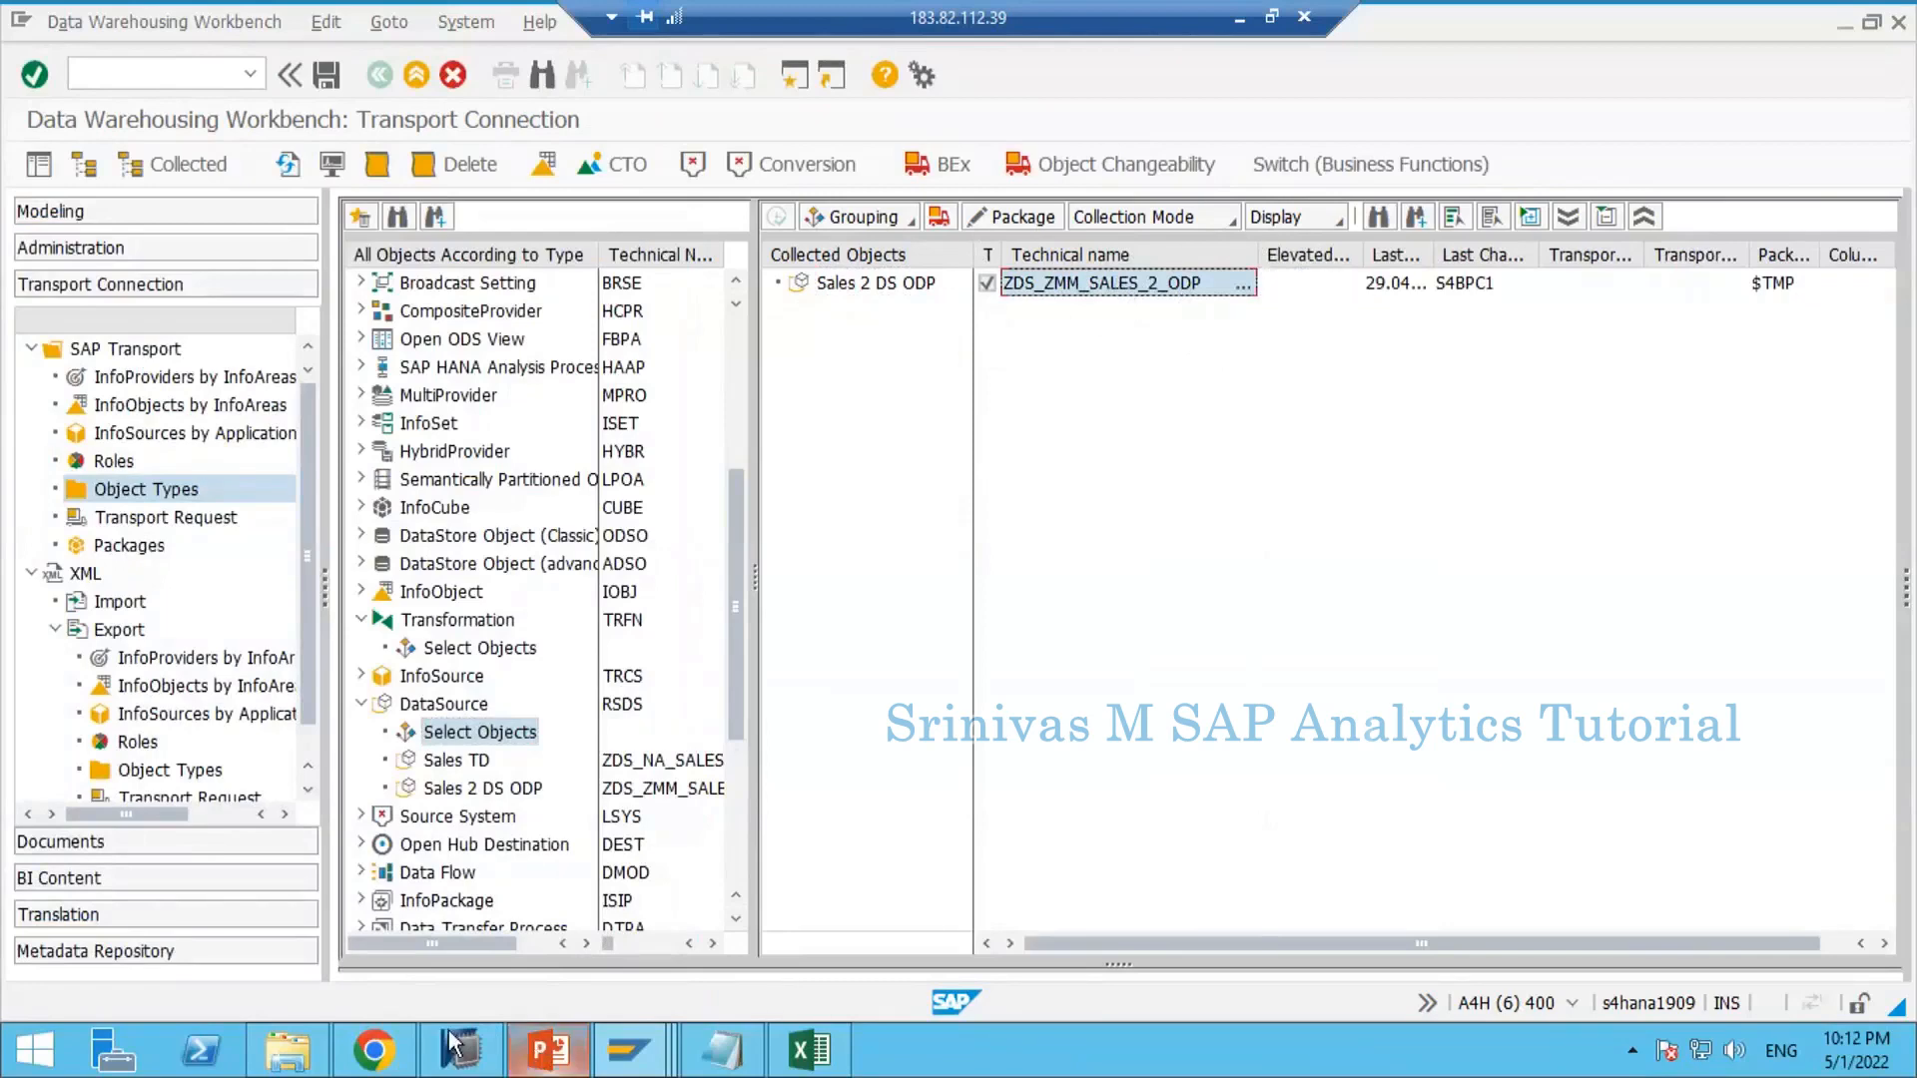
{"action": "left_click", "coordinate": [477, 889]}
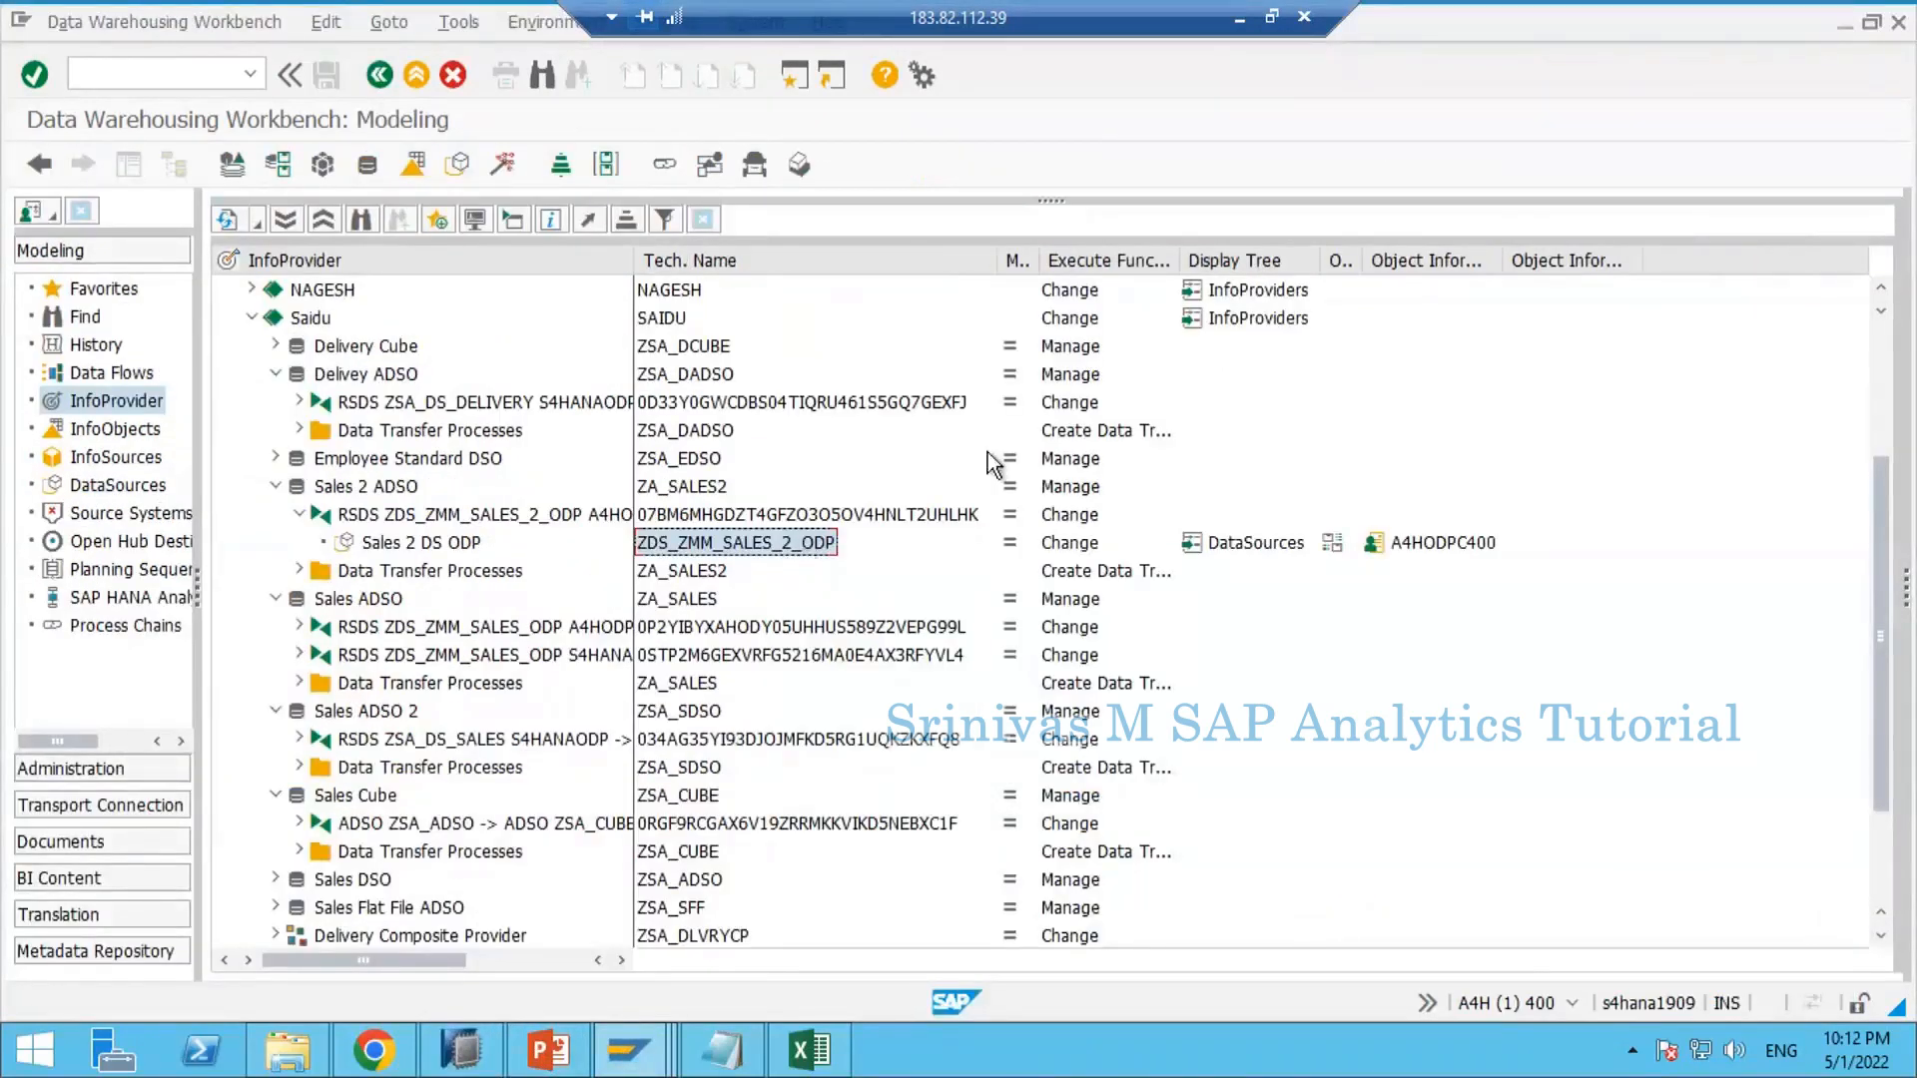
{"action": "key", "text": "alt+Tab"}
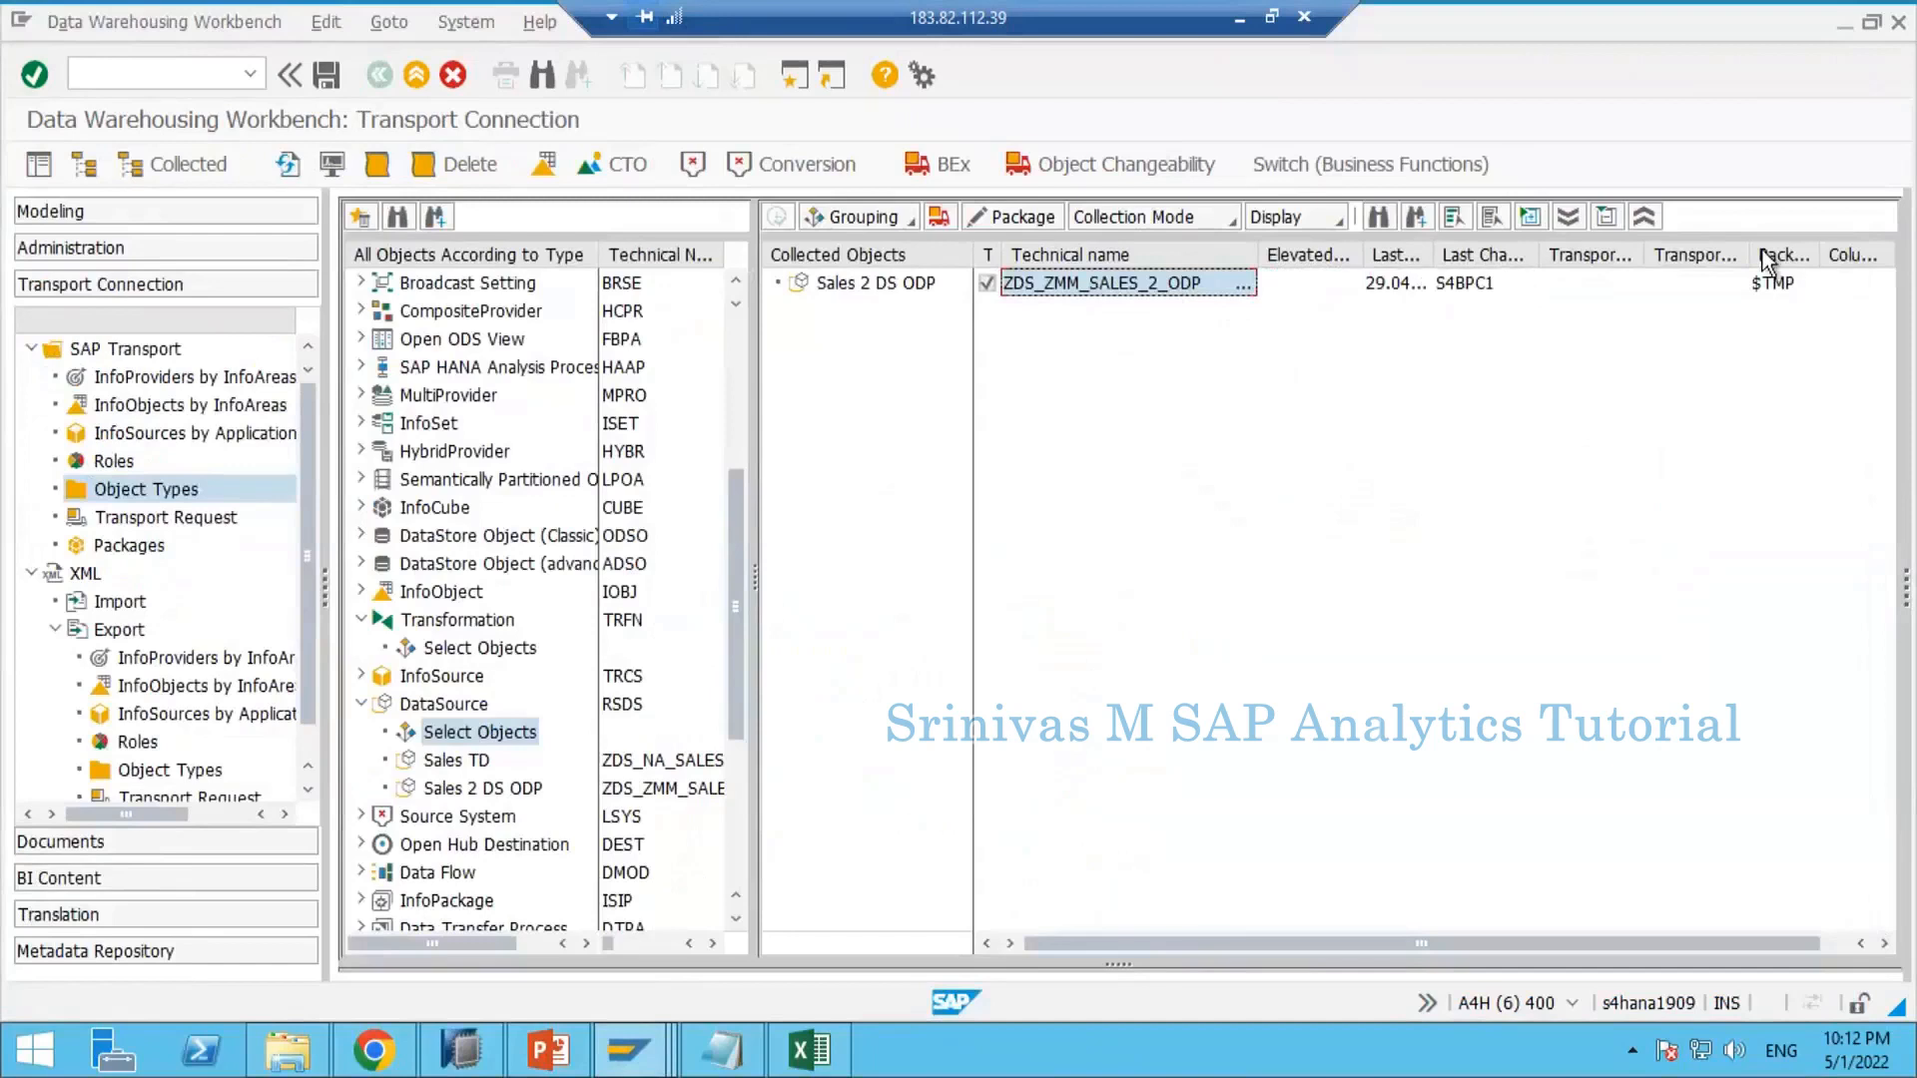
Step: Inspect the package of the collected Sales 2 DS ODP DataSource, and switch to Excel to review the BW Dev objects in column K
{"action": "left_click_drag", "start_coordinate": [1724, 250], "coordinate": [1714, 344]}
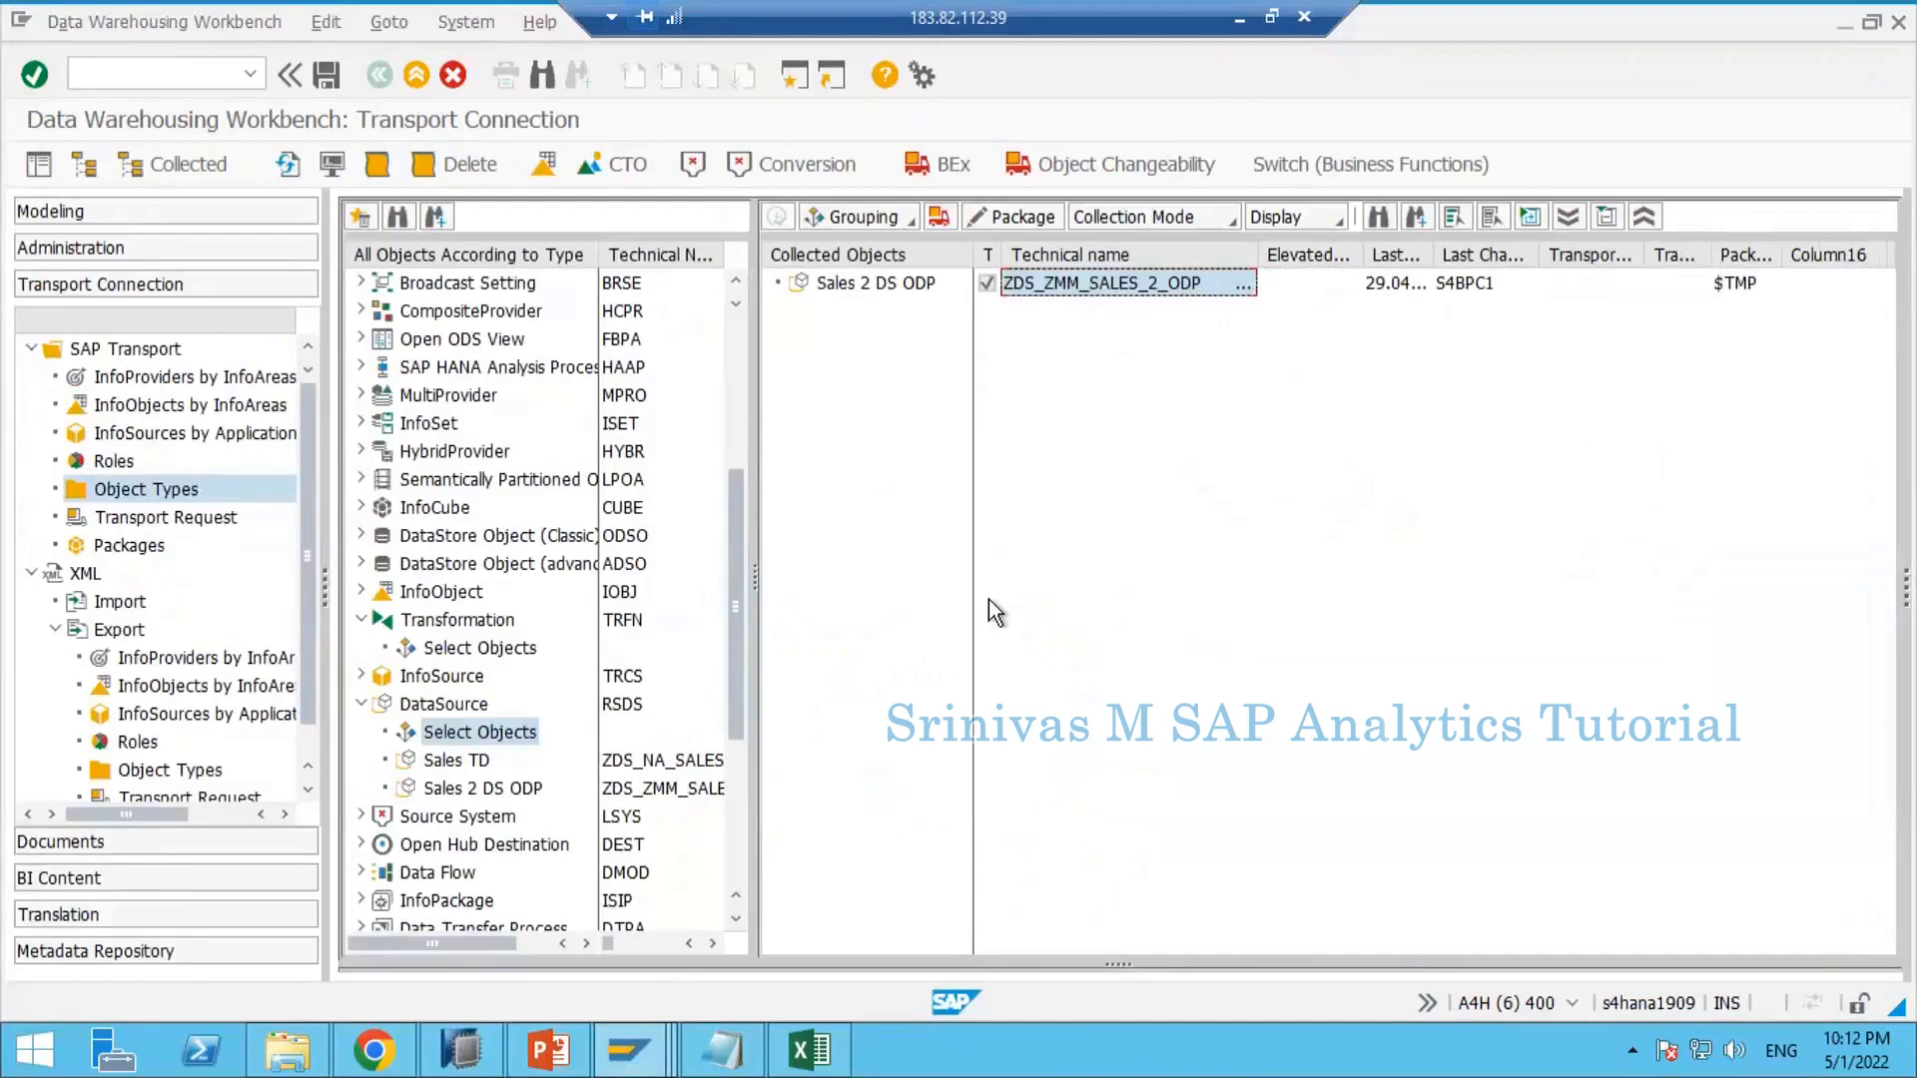
{"action": "left_click", "coordinate": [1734, 285]}
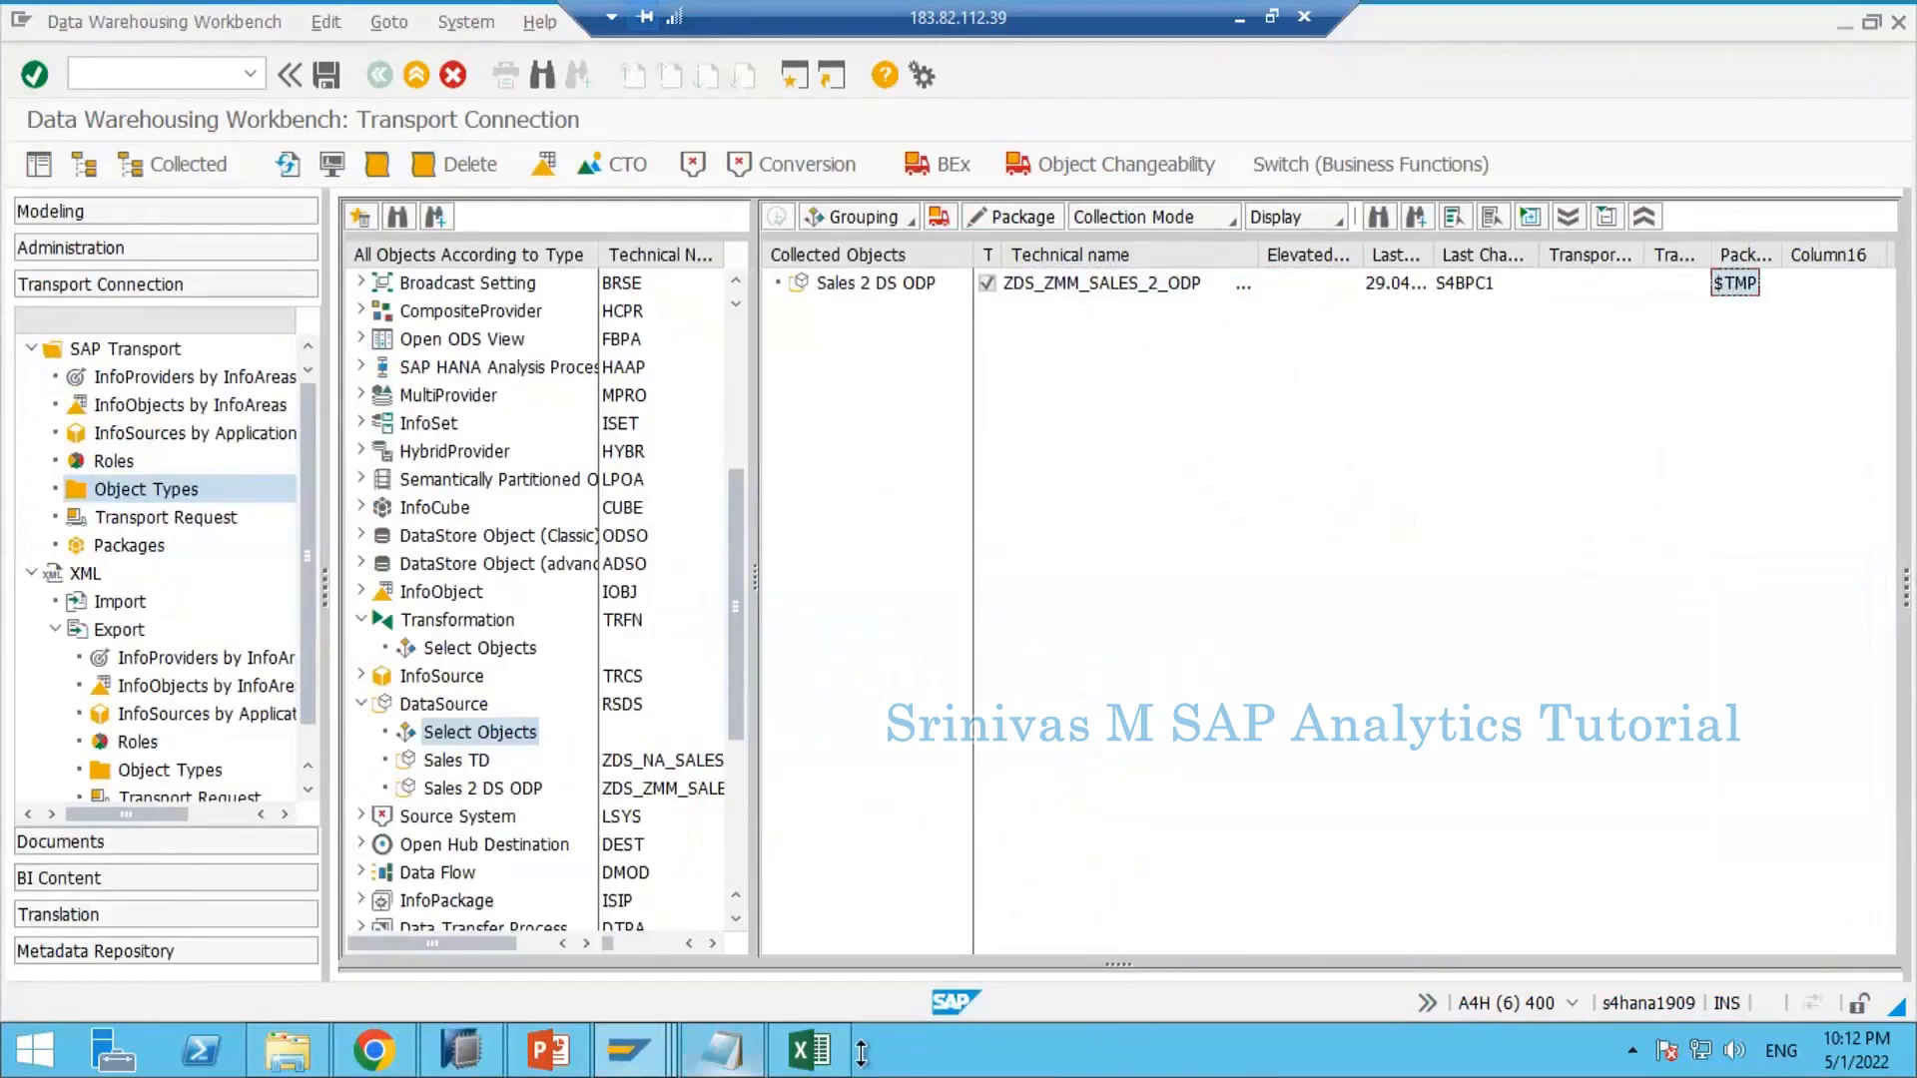
{"action": "left_click", "coordinate": [810, 1049]}
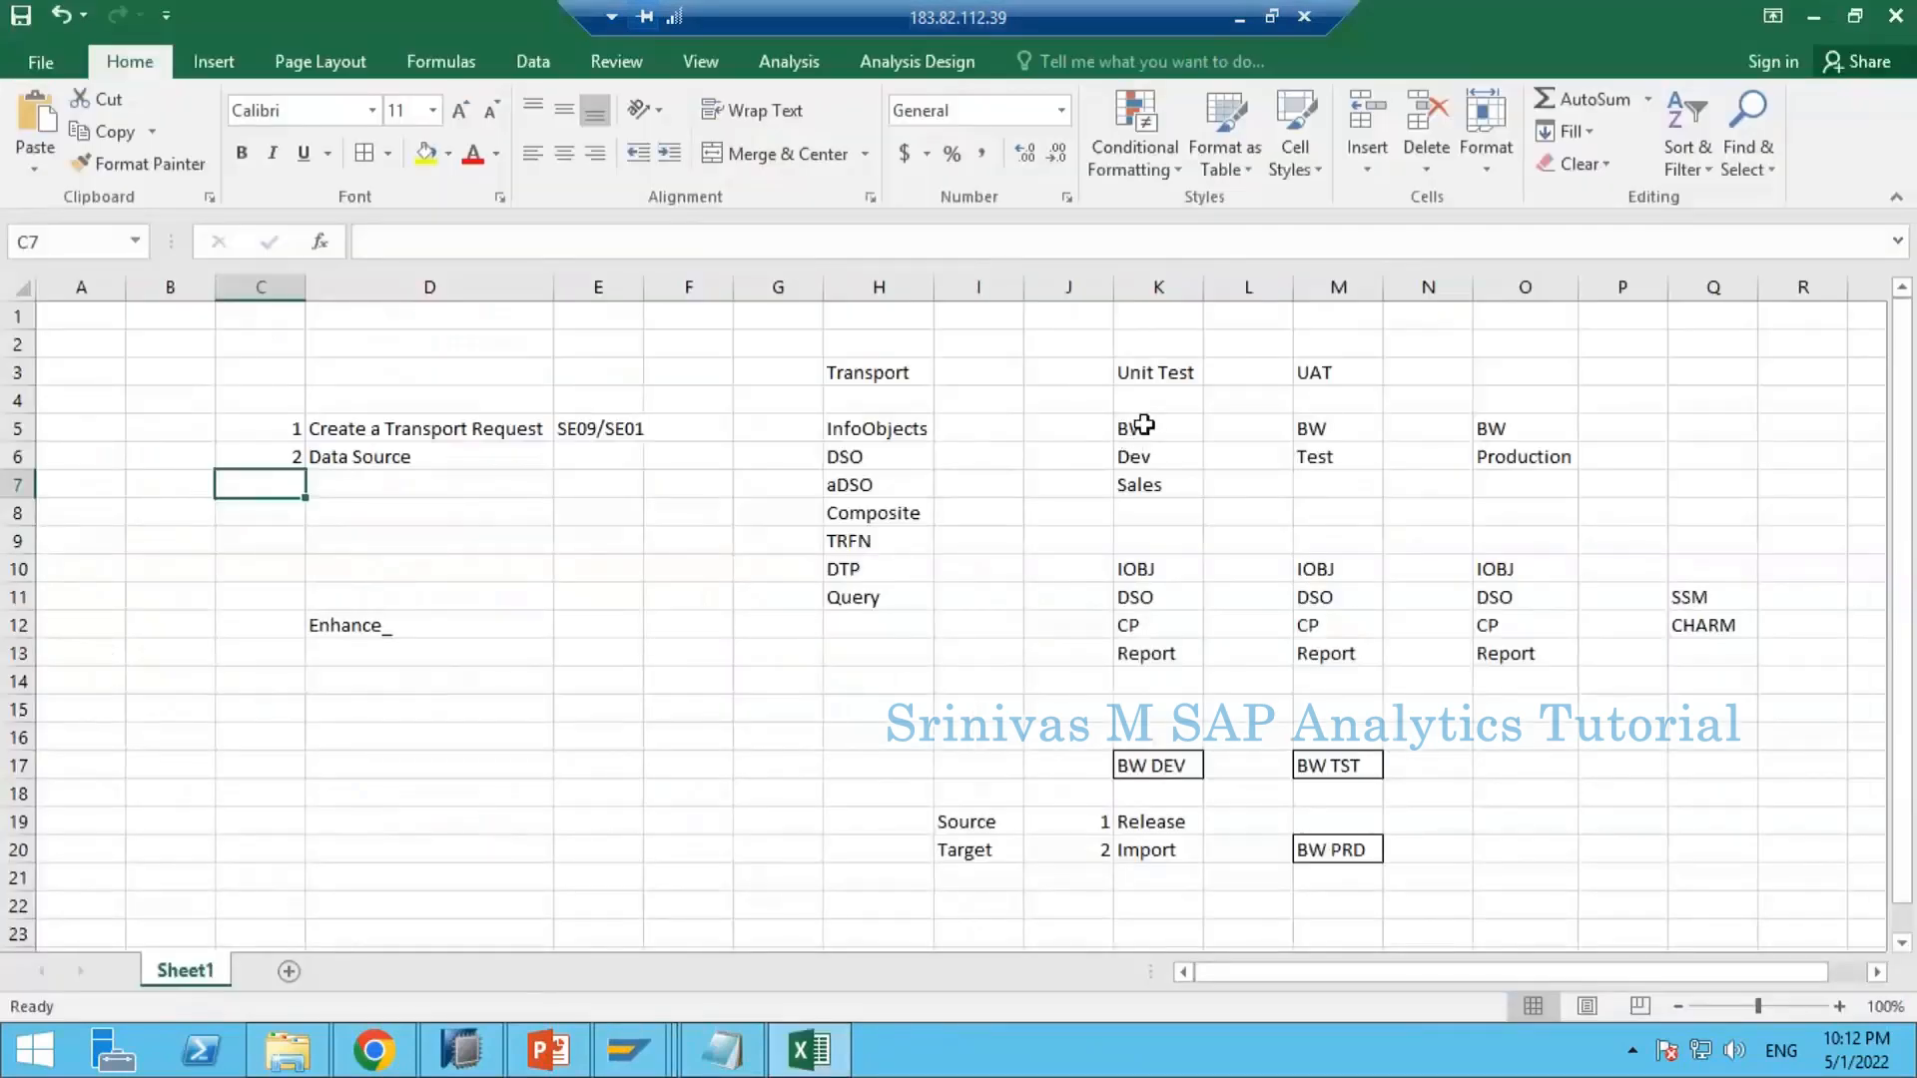
{"action": "left_click_drag", "start_coordinate": [1133, 430], "coordinate": [1148, 599]}
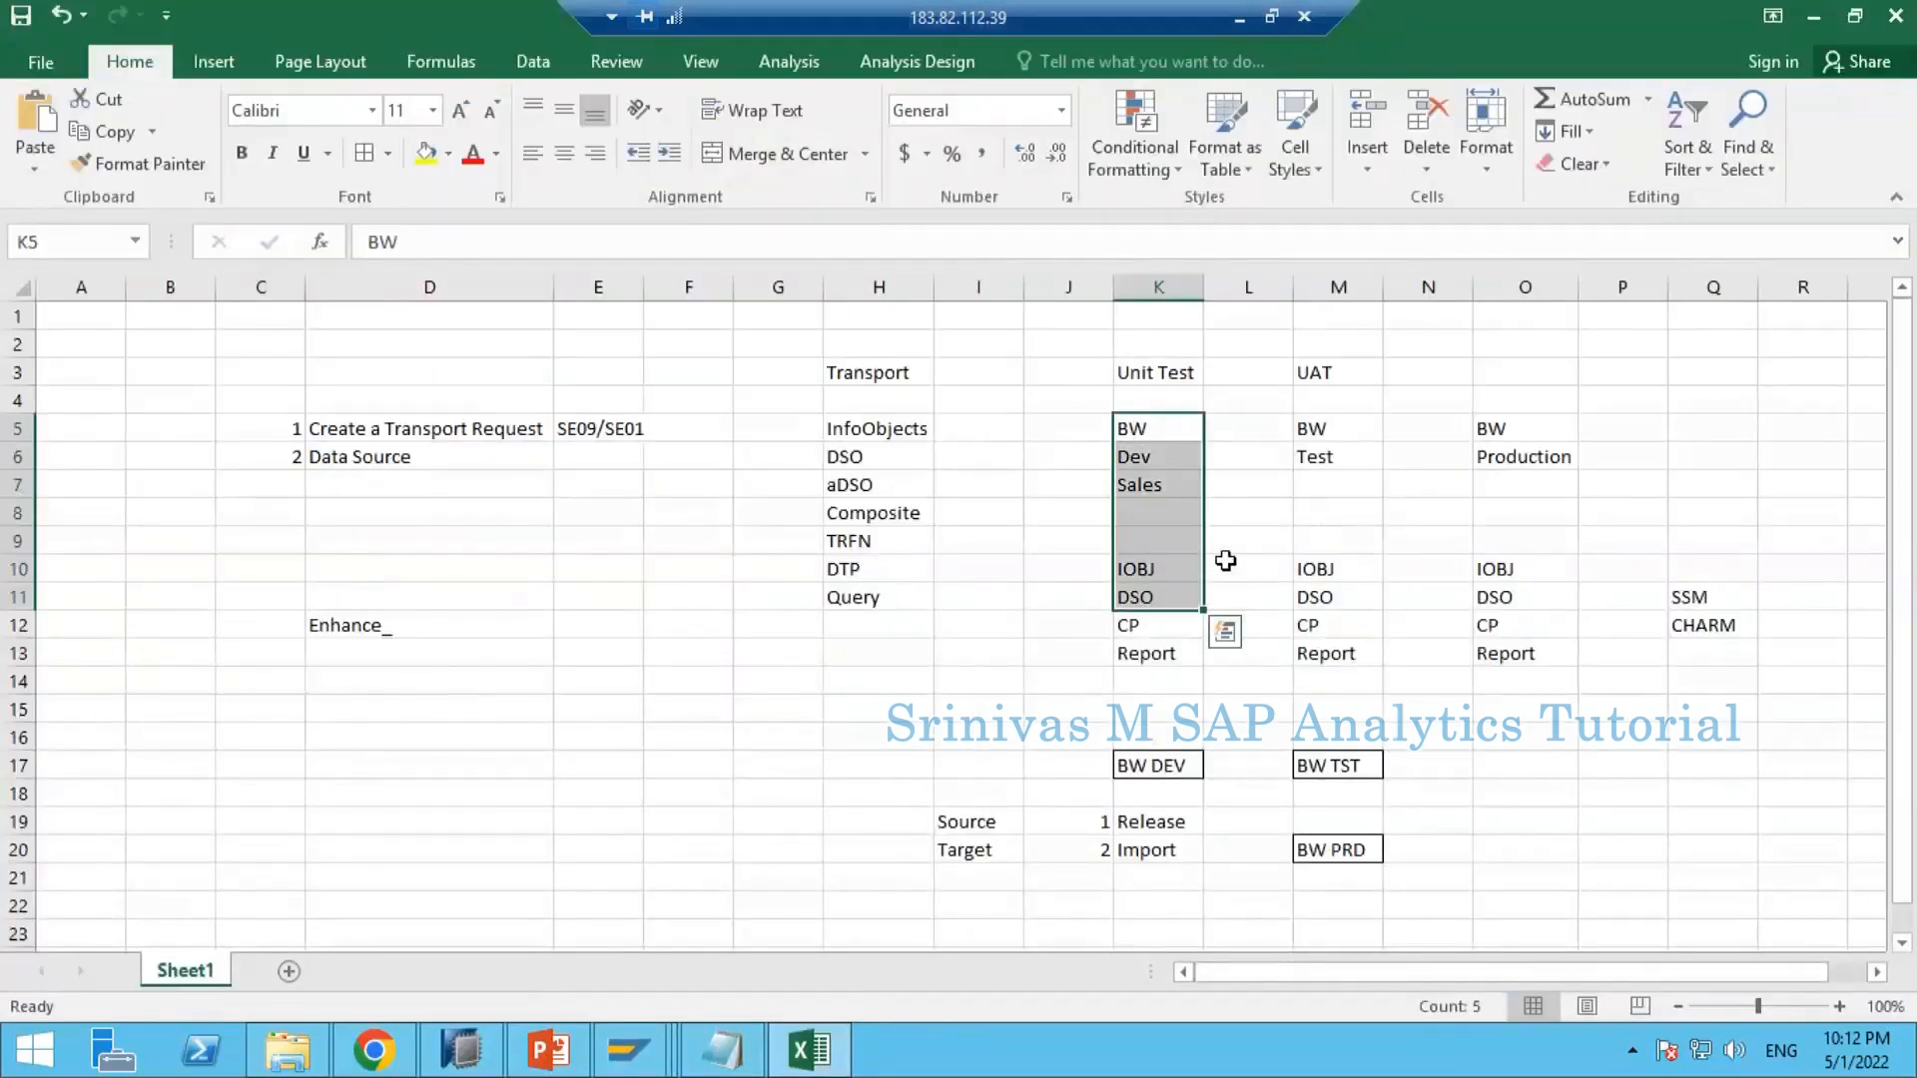
{"action": "left_click", "coordinate": [1158, 550]}
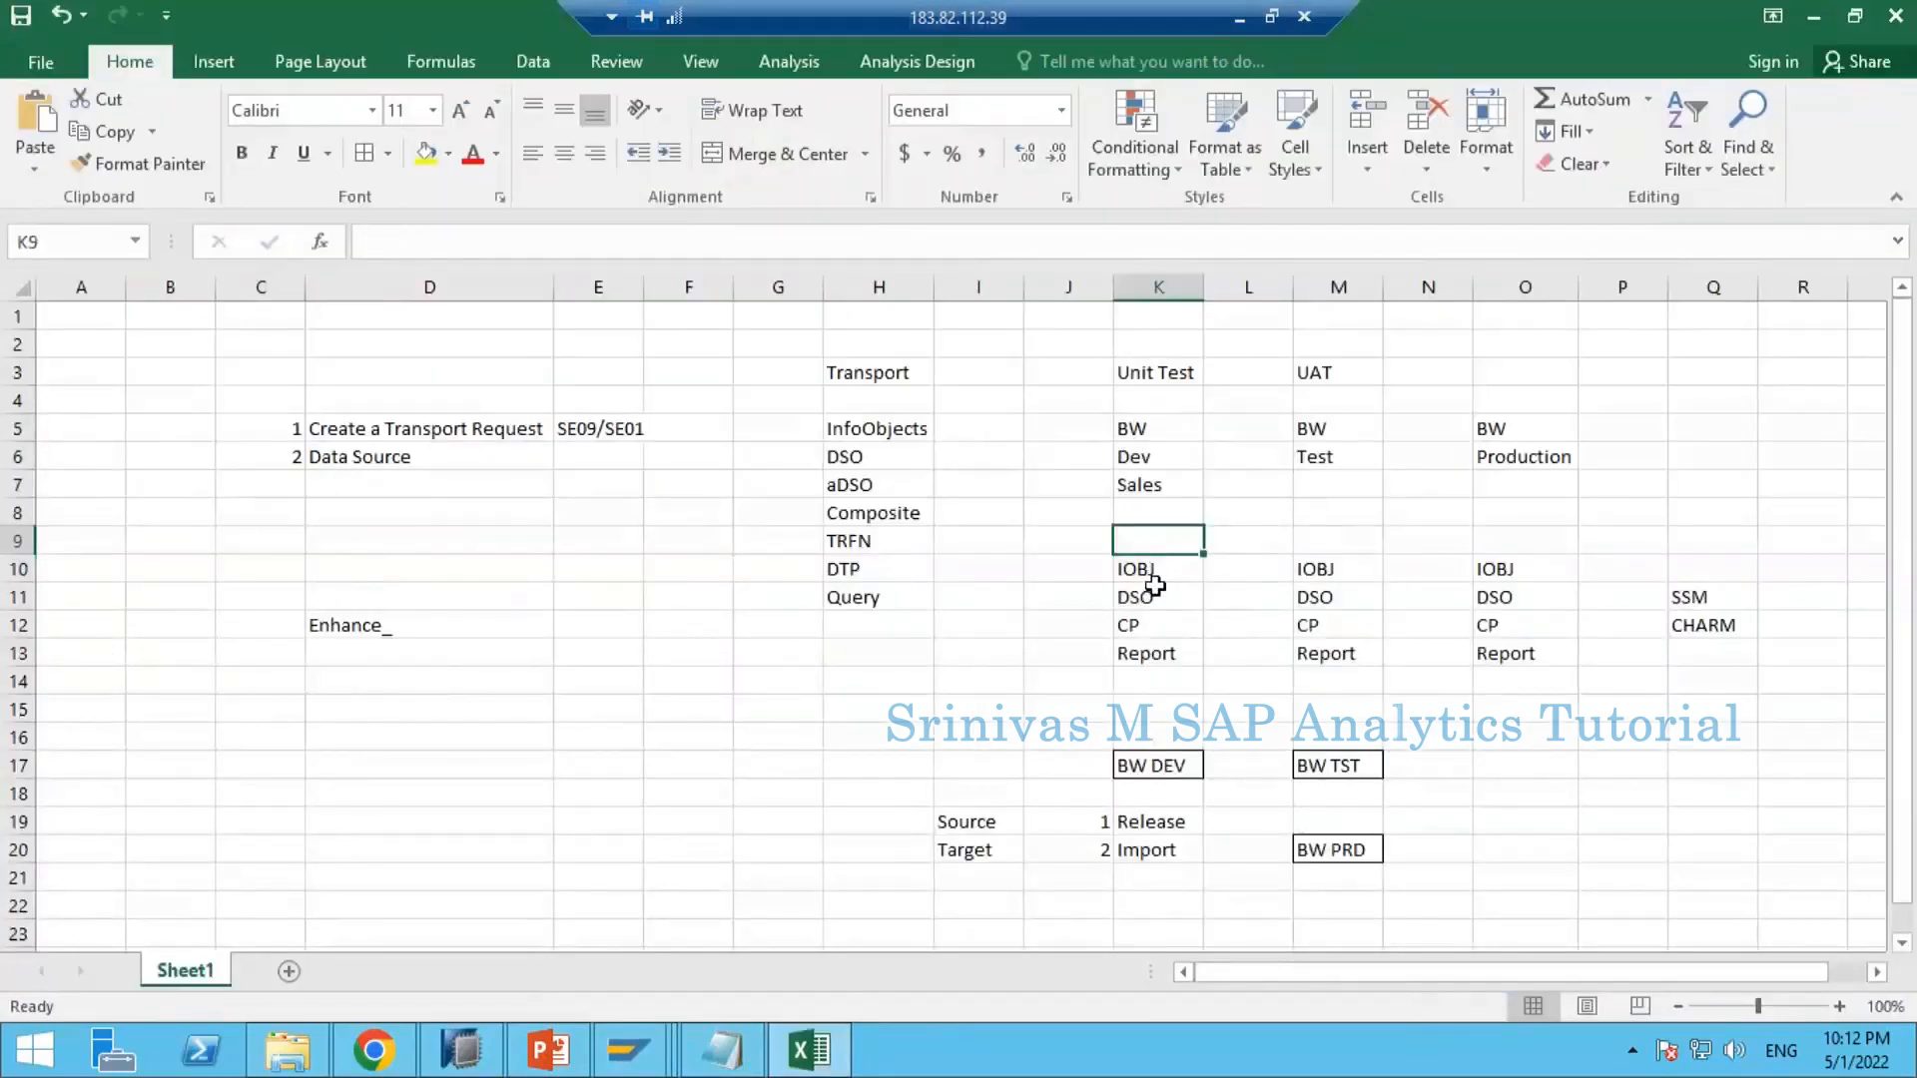
{"action": "left_click_drag", "start_coordinate": [1145, 574], "coordinate": [1155, 654]}
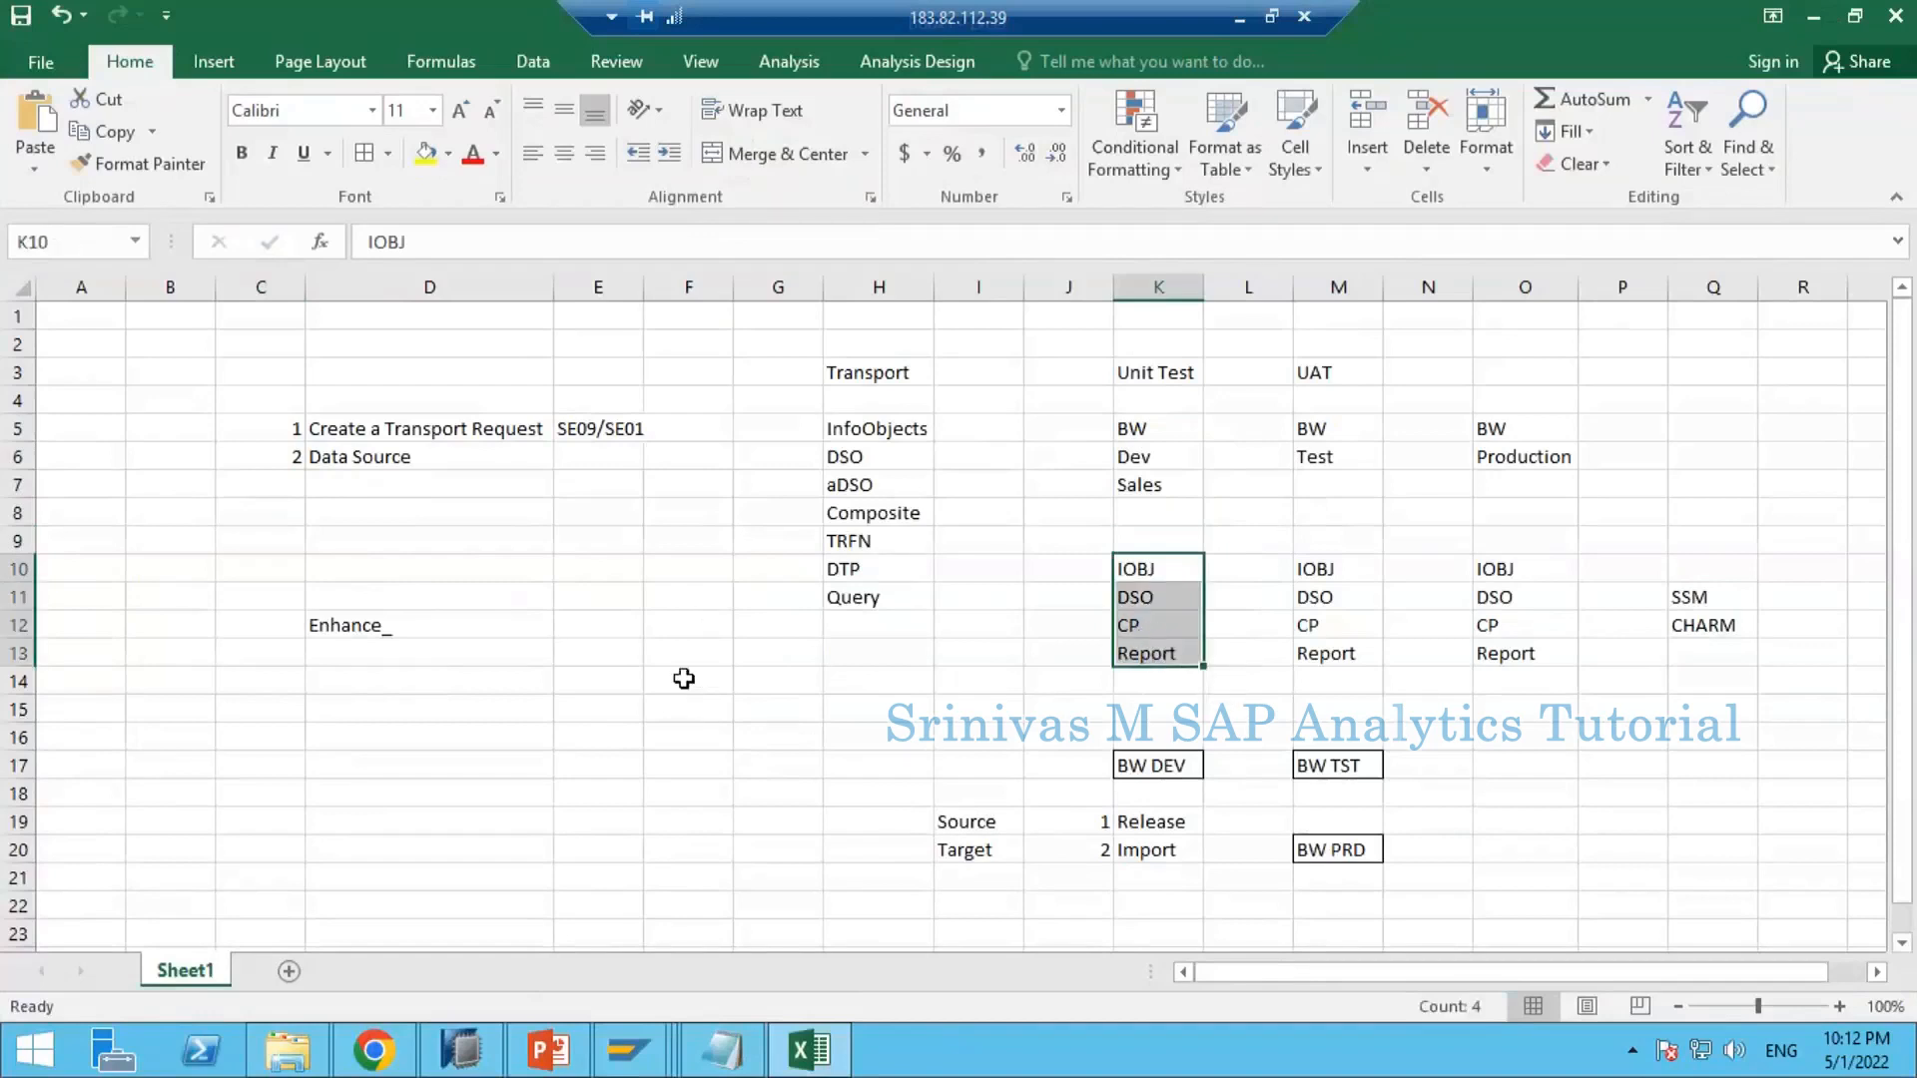
Step: Add the note "Package" in cell F13 of the transport outline sheet
{"action": "left_click", "coordinate": [661, 645]}
{"action": "type", "text": "Package"}
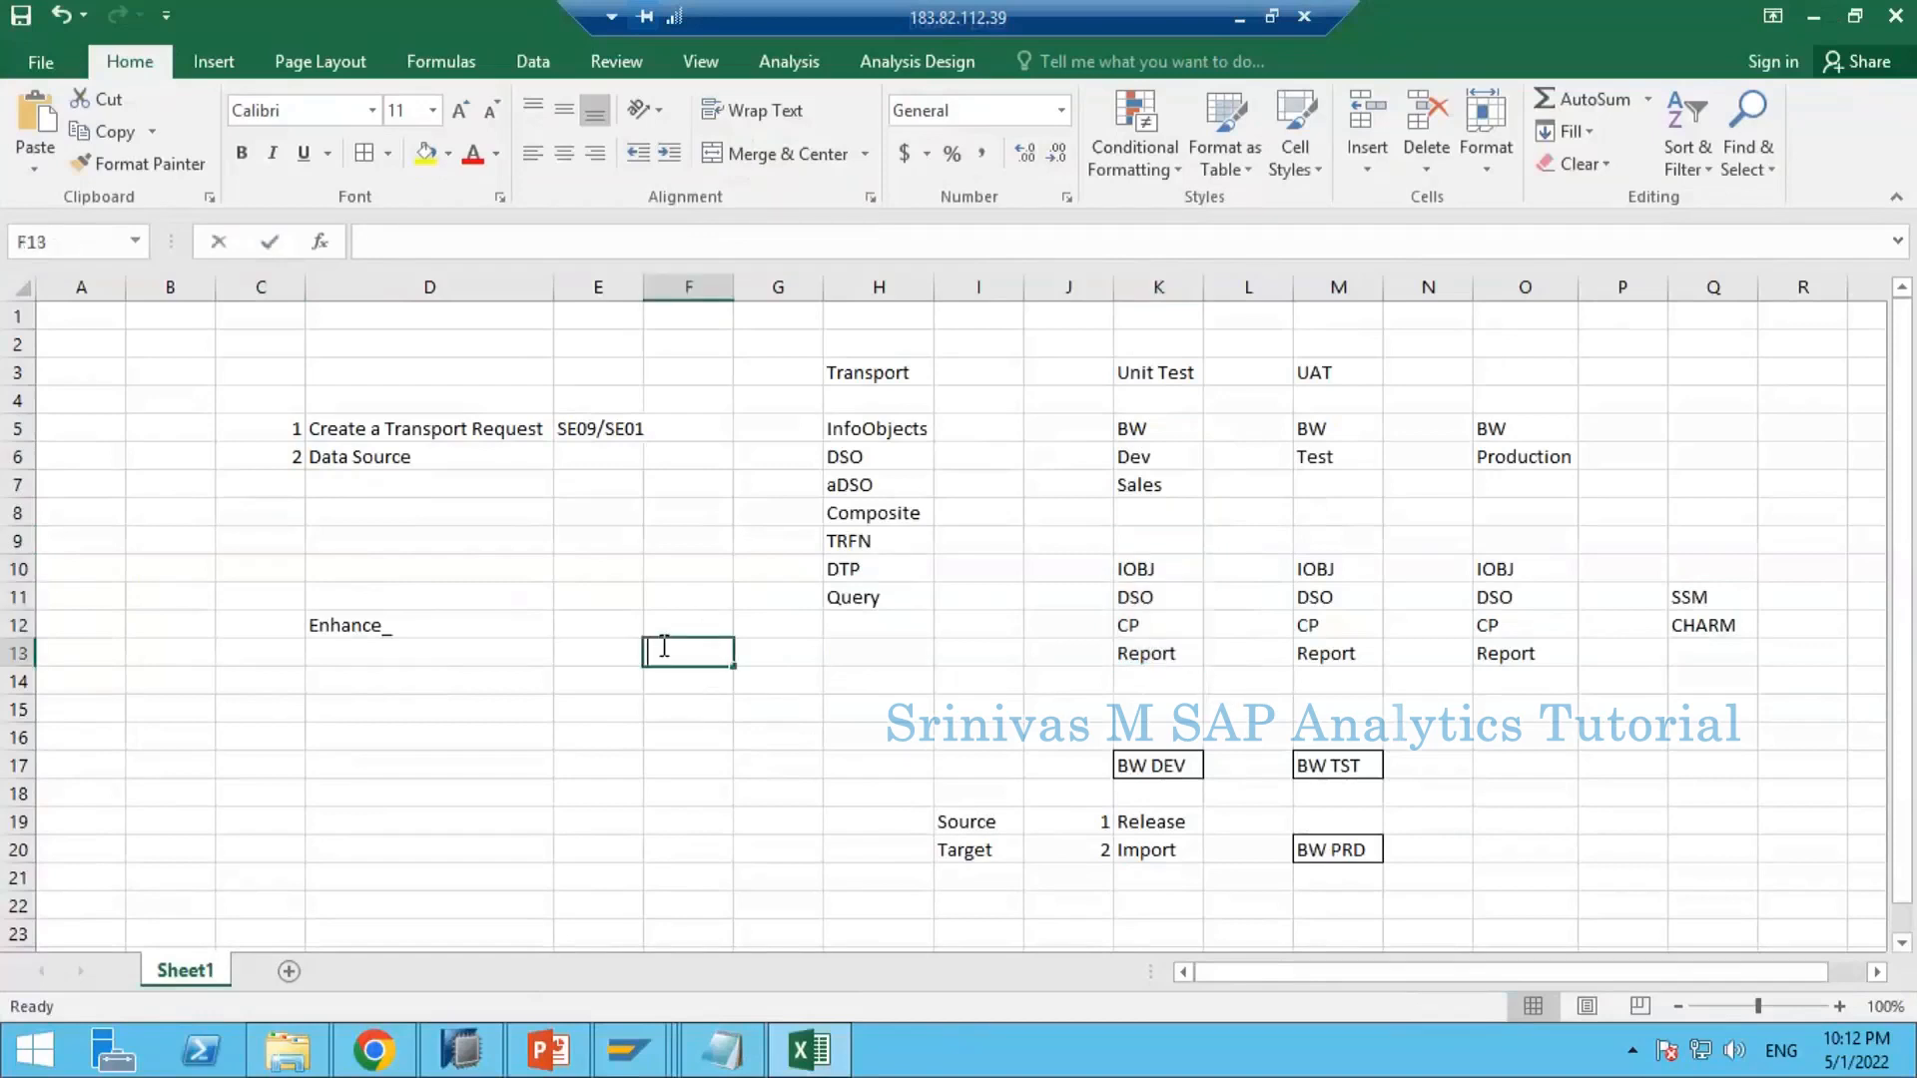
{"action": "key", "text": "Return"}
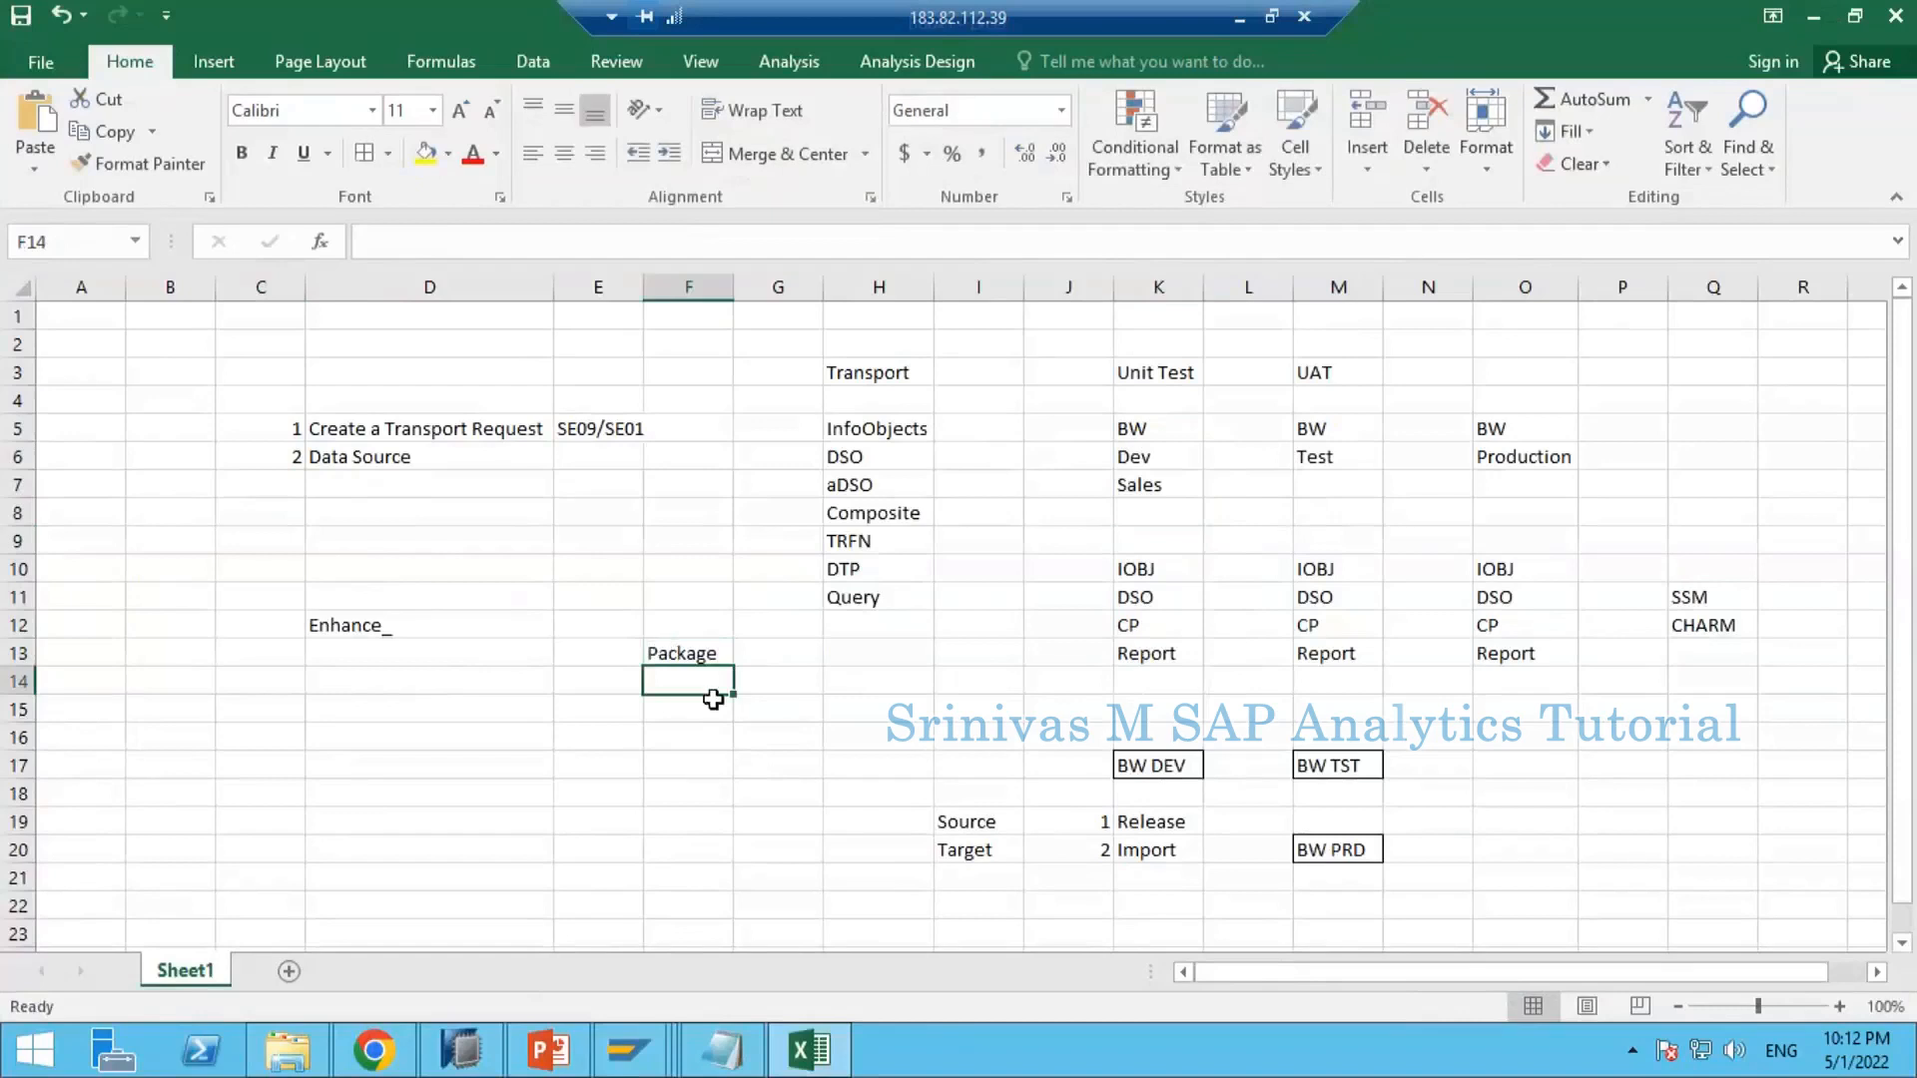
{"action": "left_click", "coordinate": [677, 654]}
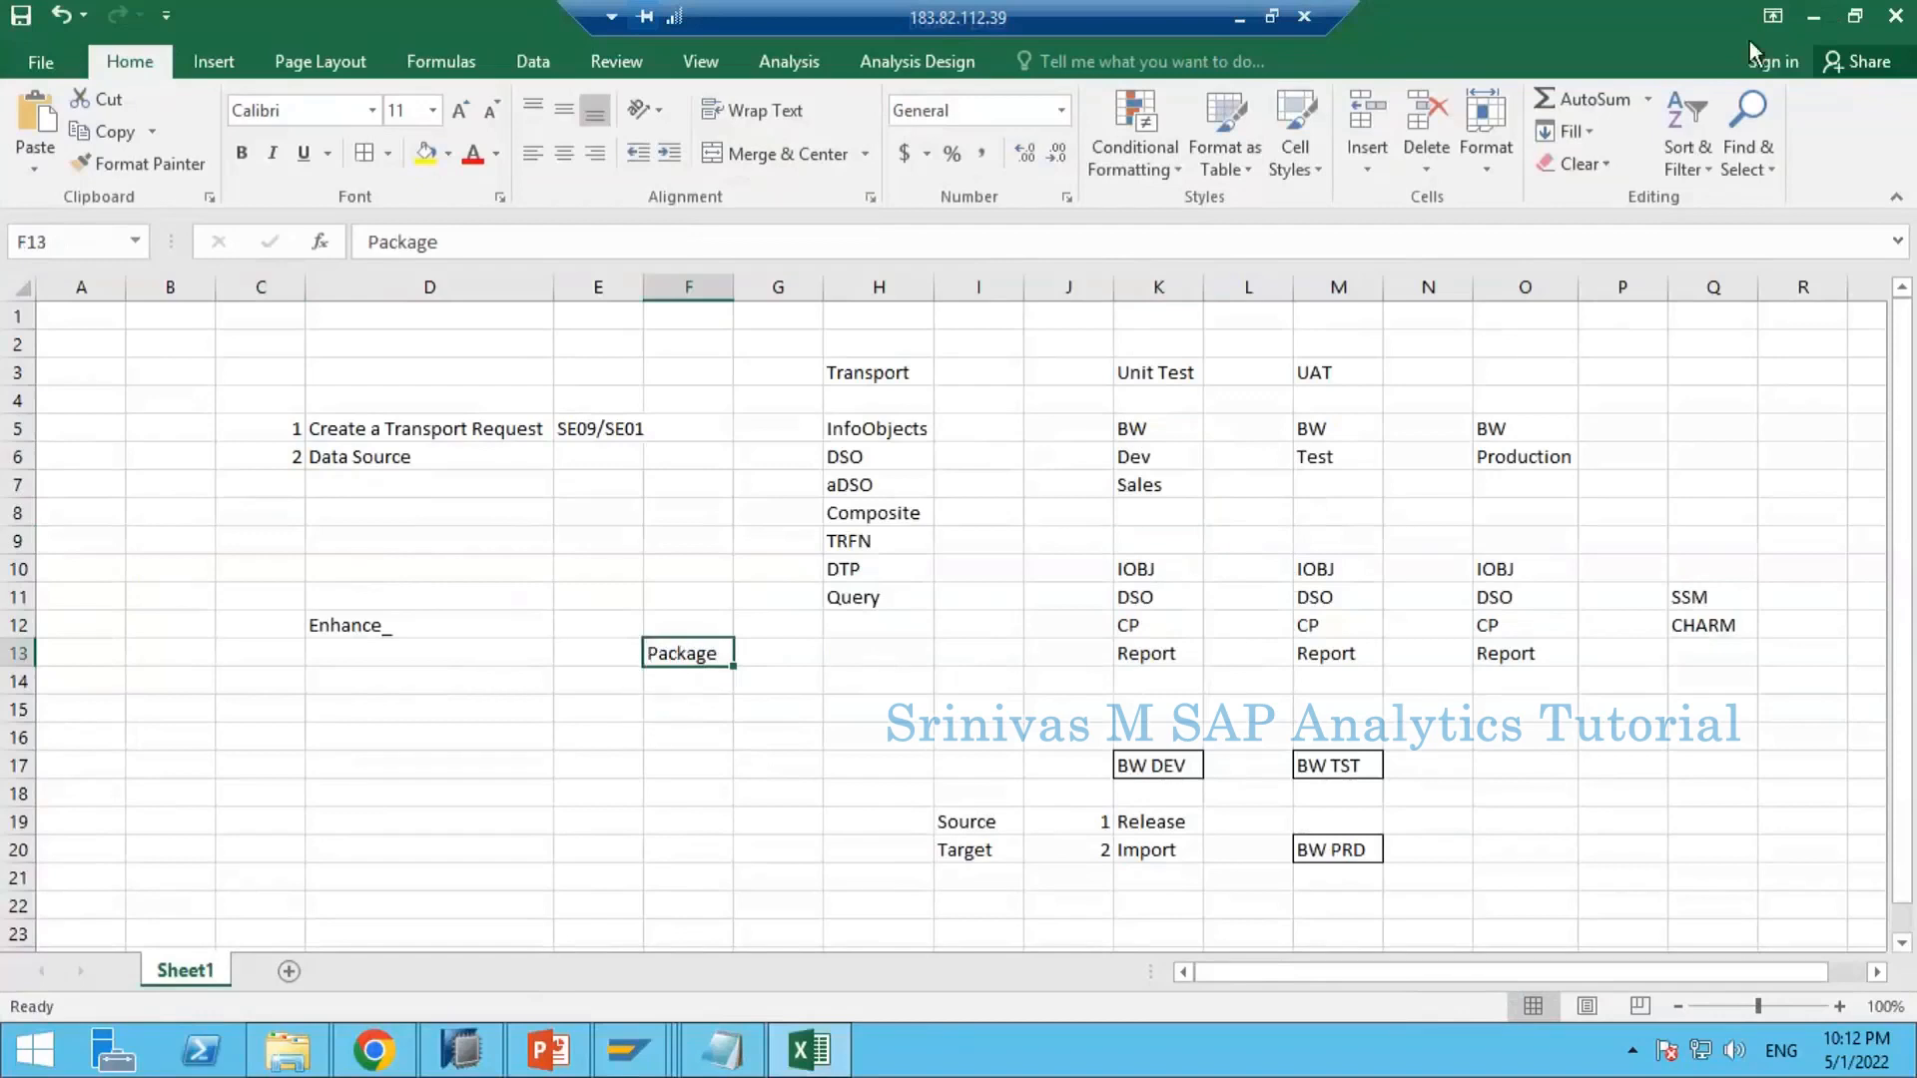
Step: Switch back to SAP, and assign package zbw to the collected Sales 2 DS ODP DataSource, saving the object directory entry
{"action": "key", "text": "alt+Tab"}
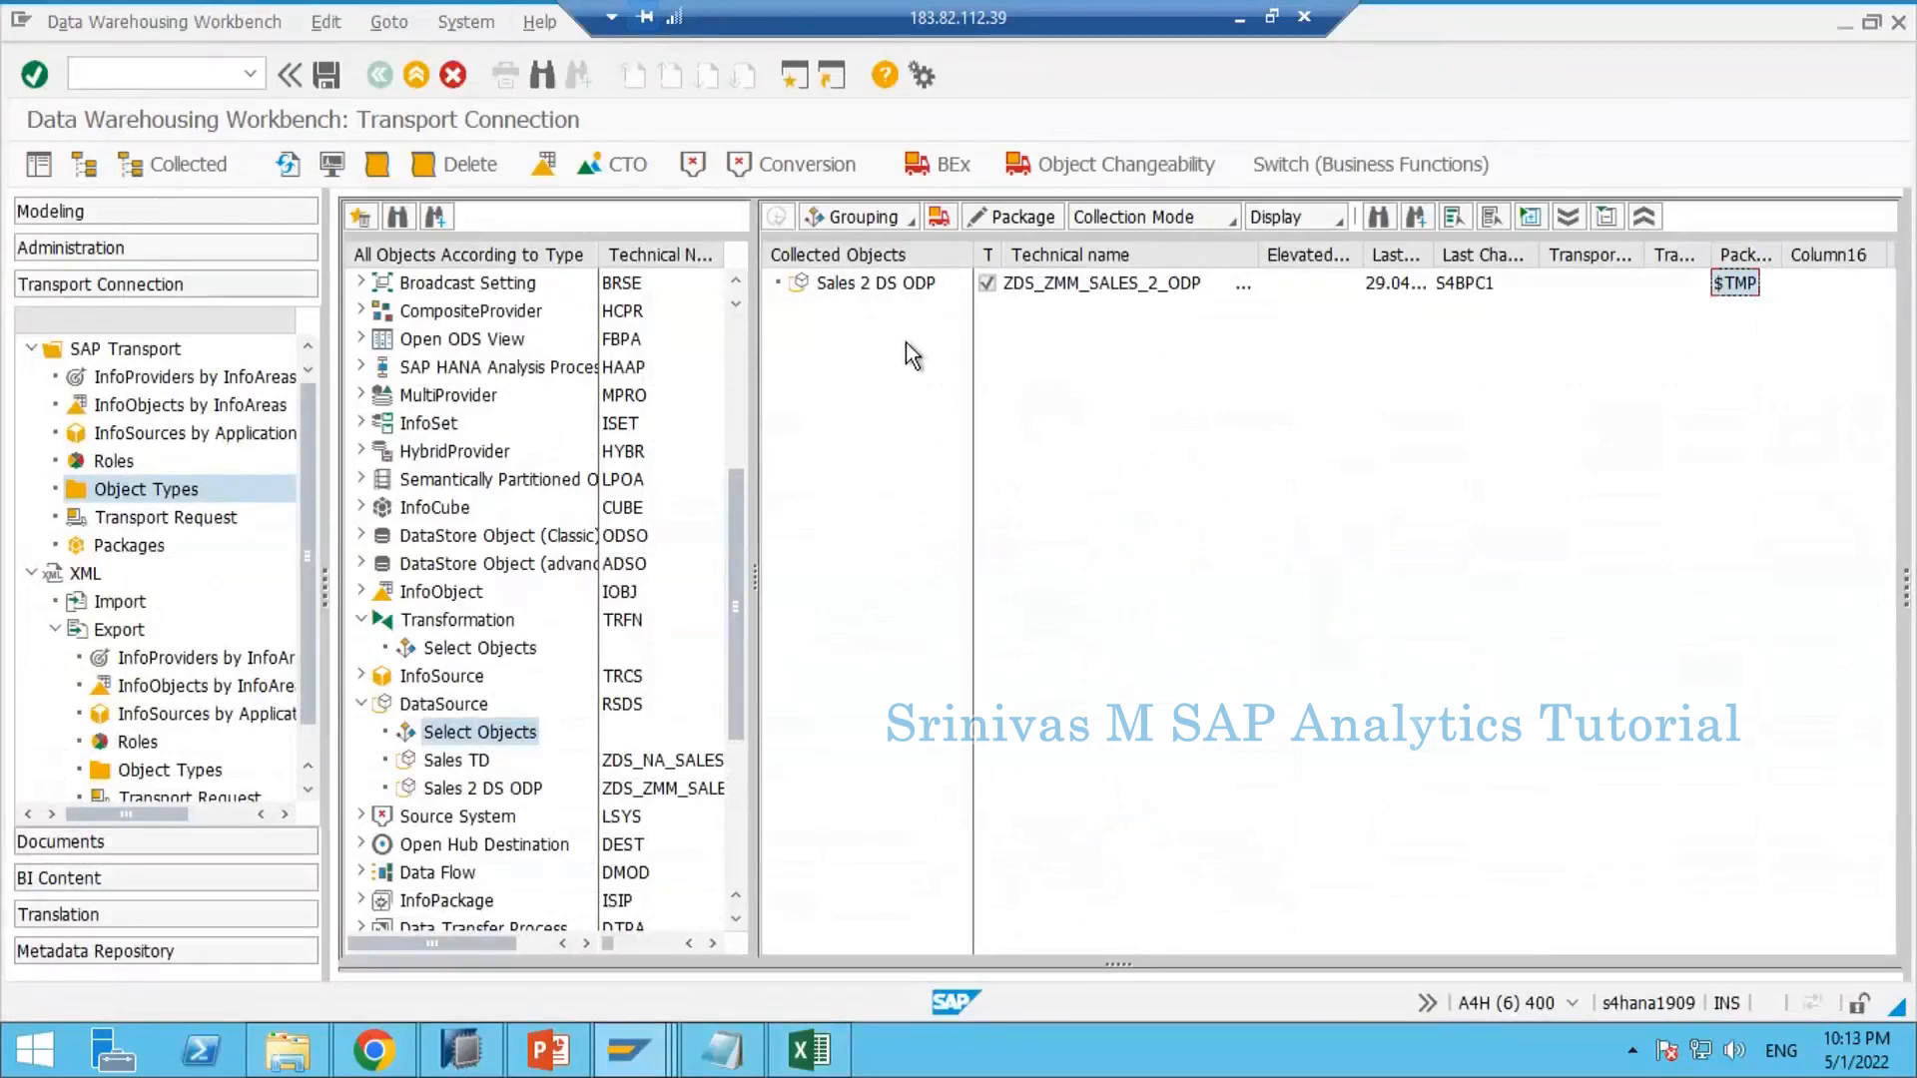
{"action": "left_click", "coordinate": [804, 283]}
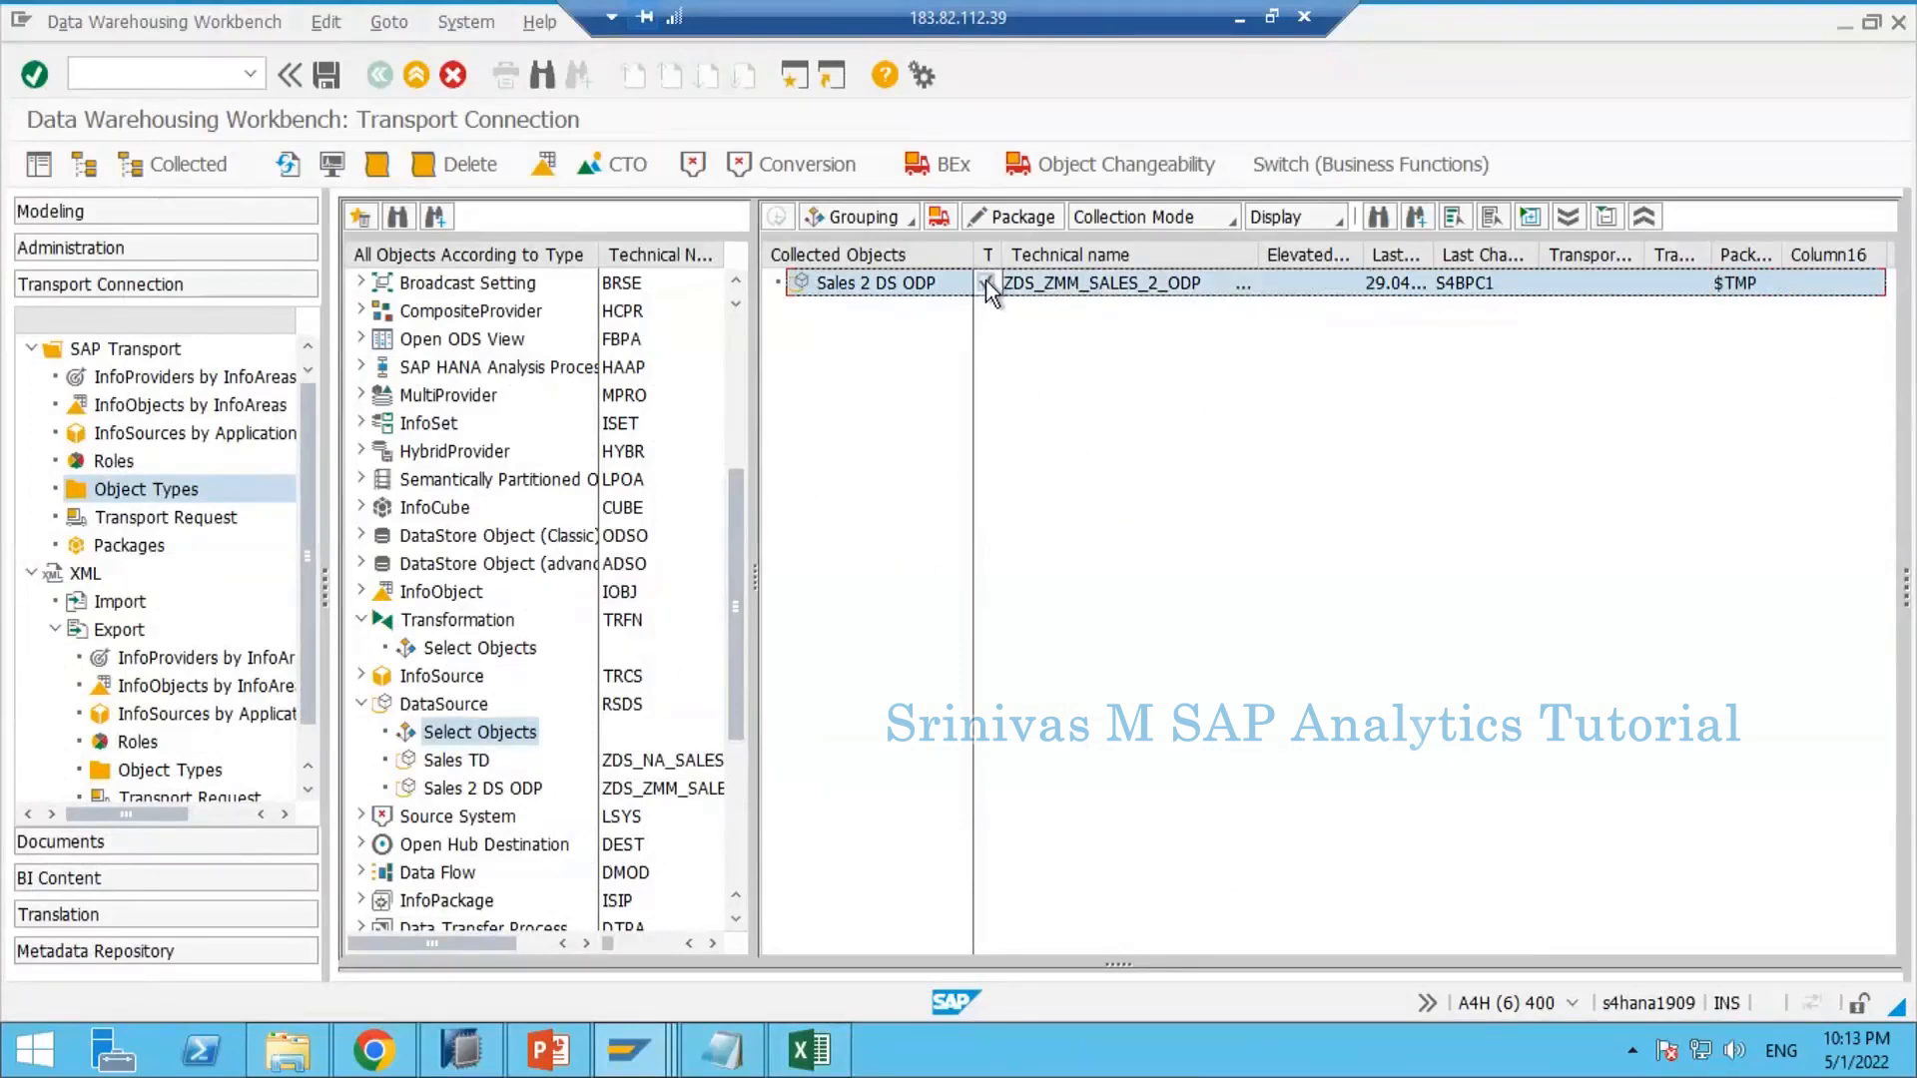
{"action": "mouse_move", "coordinate": [1006, 255]}
{"action": "left_mouse_down"}
{"action": "mouse_move", "coordinate": [1042, 256]}
{"action": "mouse_move", "coordinate": [990, 288]}
{"action": "left_mouse_up"}
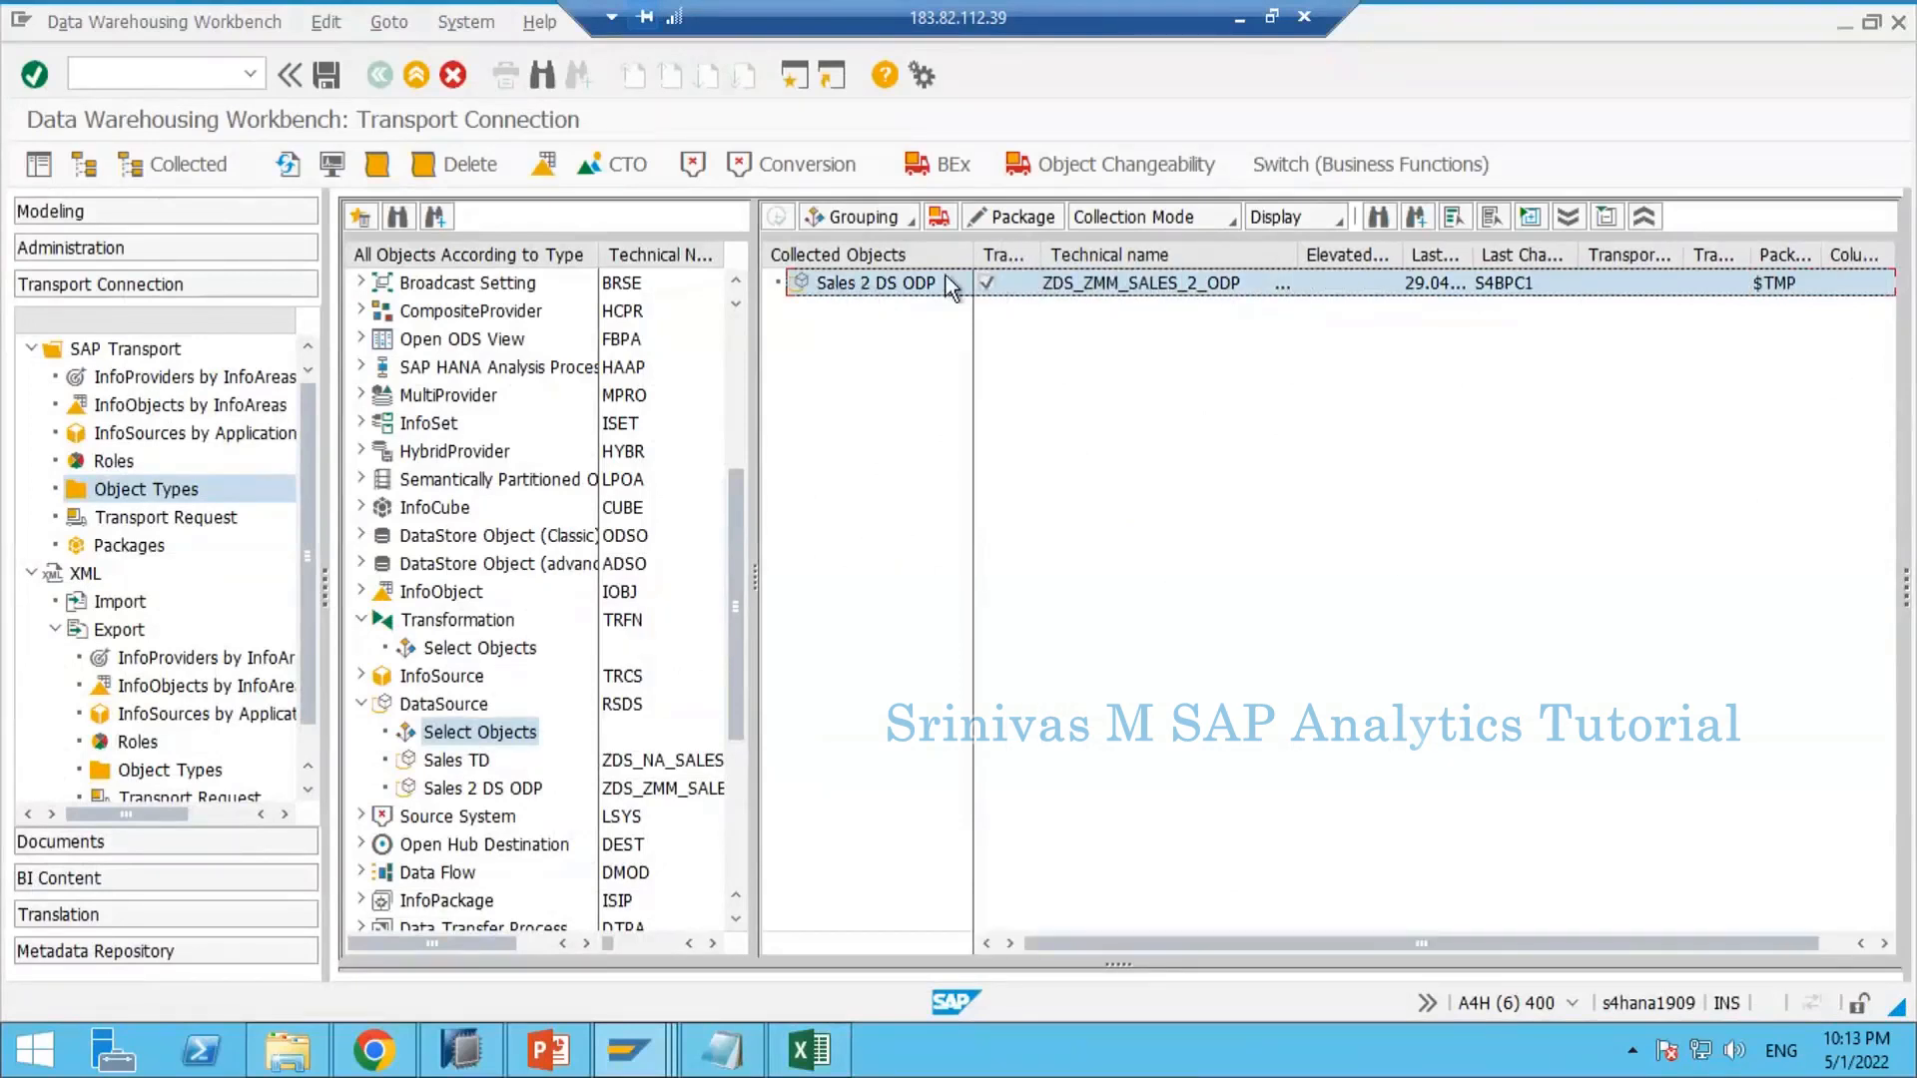
{"action": "left_click", "coordinate": [935, 218]}
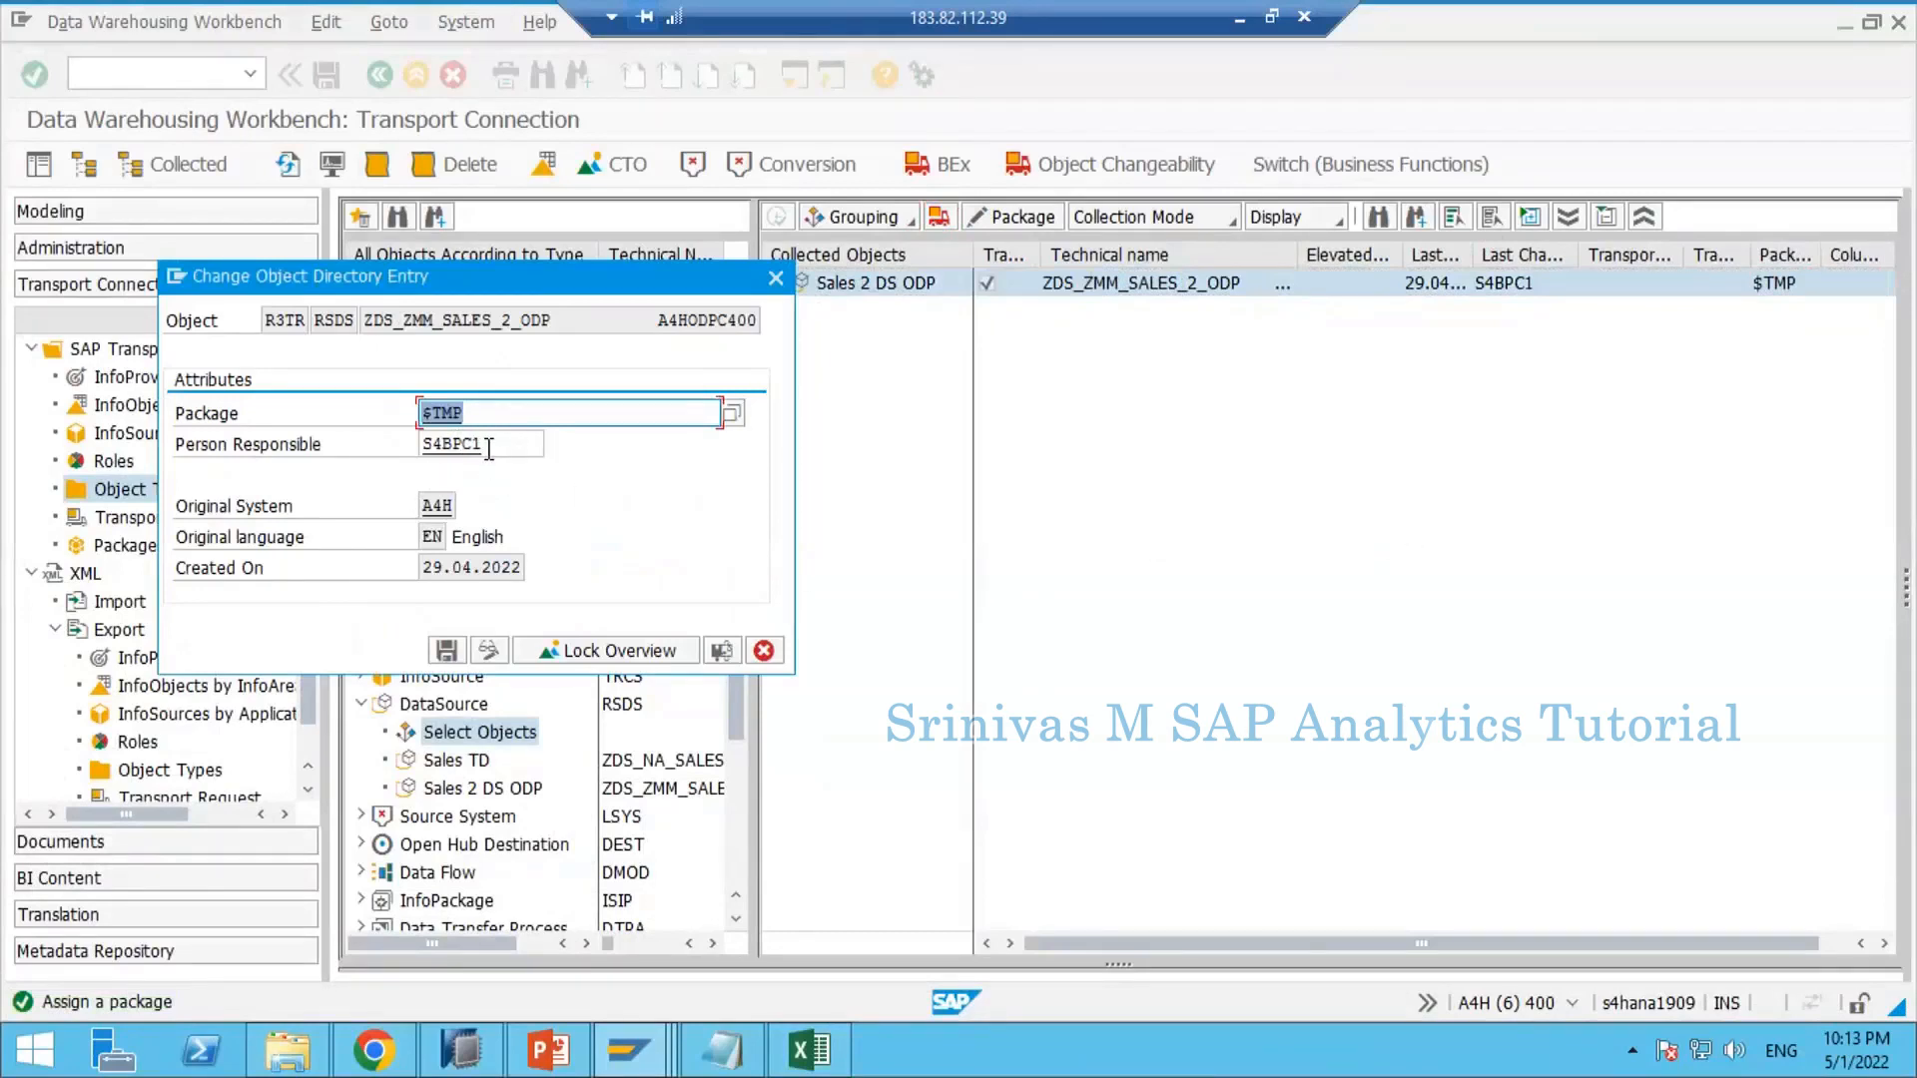
{"action": "key", "text": "BackSpace"}
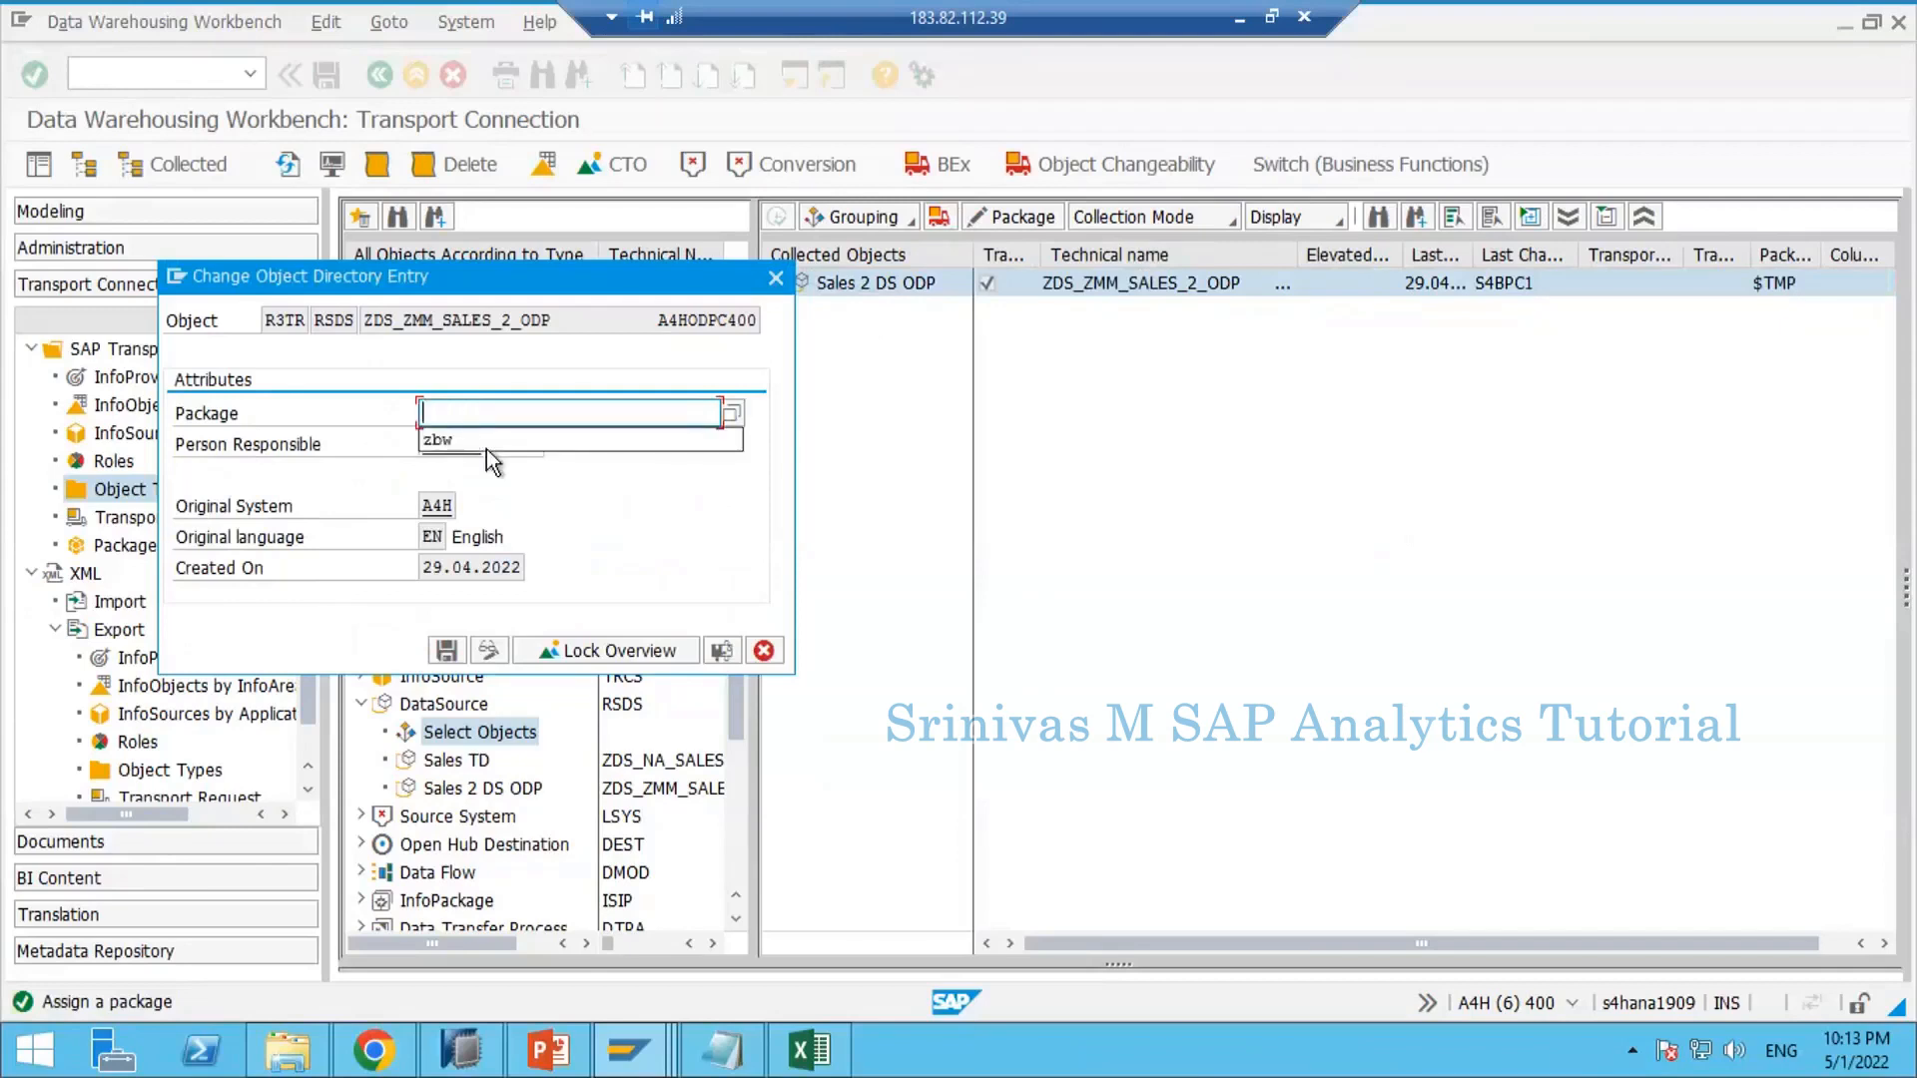
{"action": "left_click", "coordinate": [487, 449]}
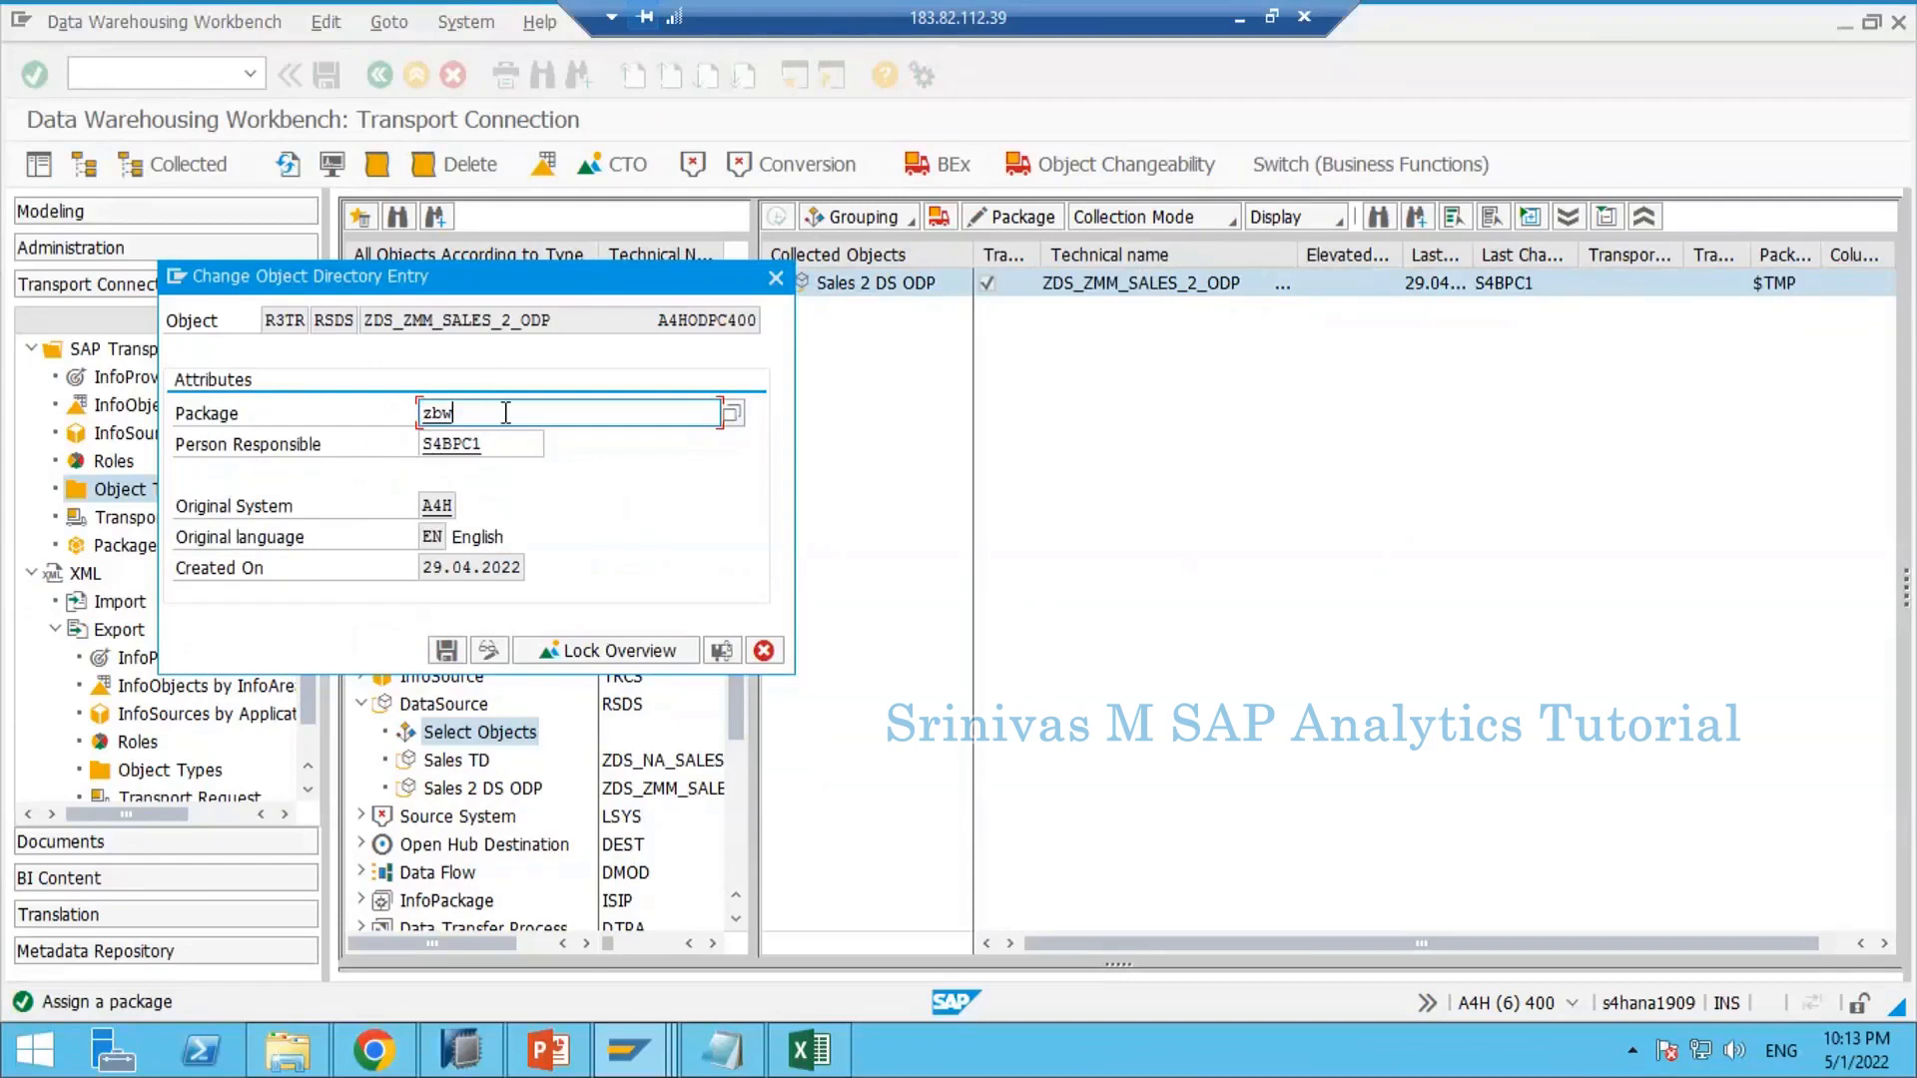
{"action": "left_click", "coordinate": [447, 651]}
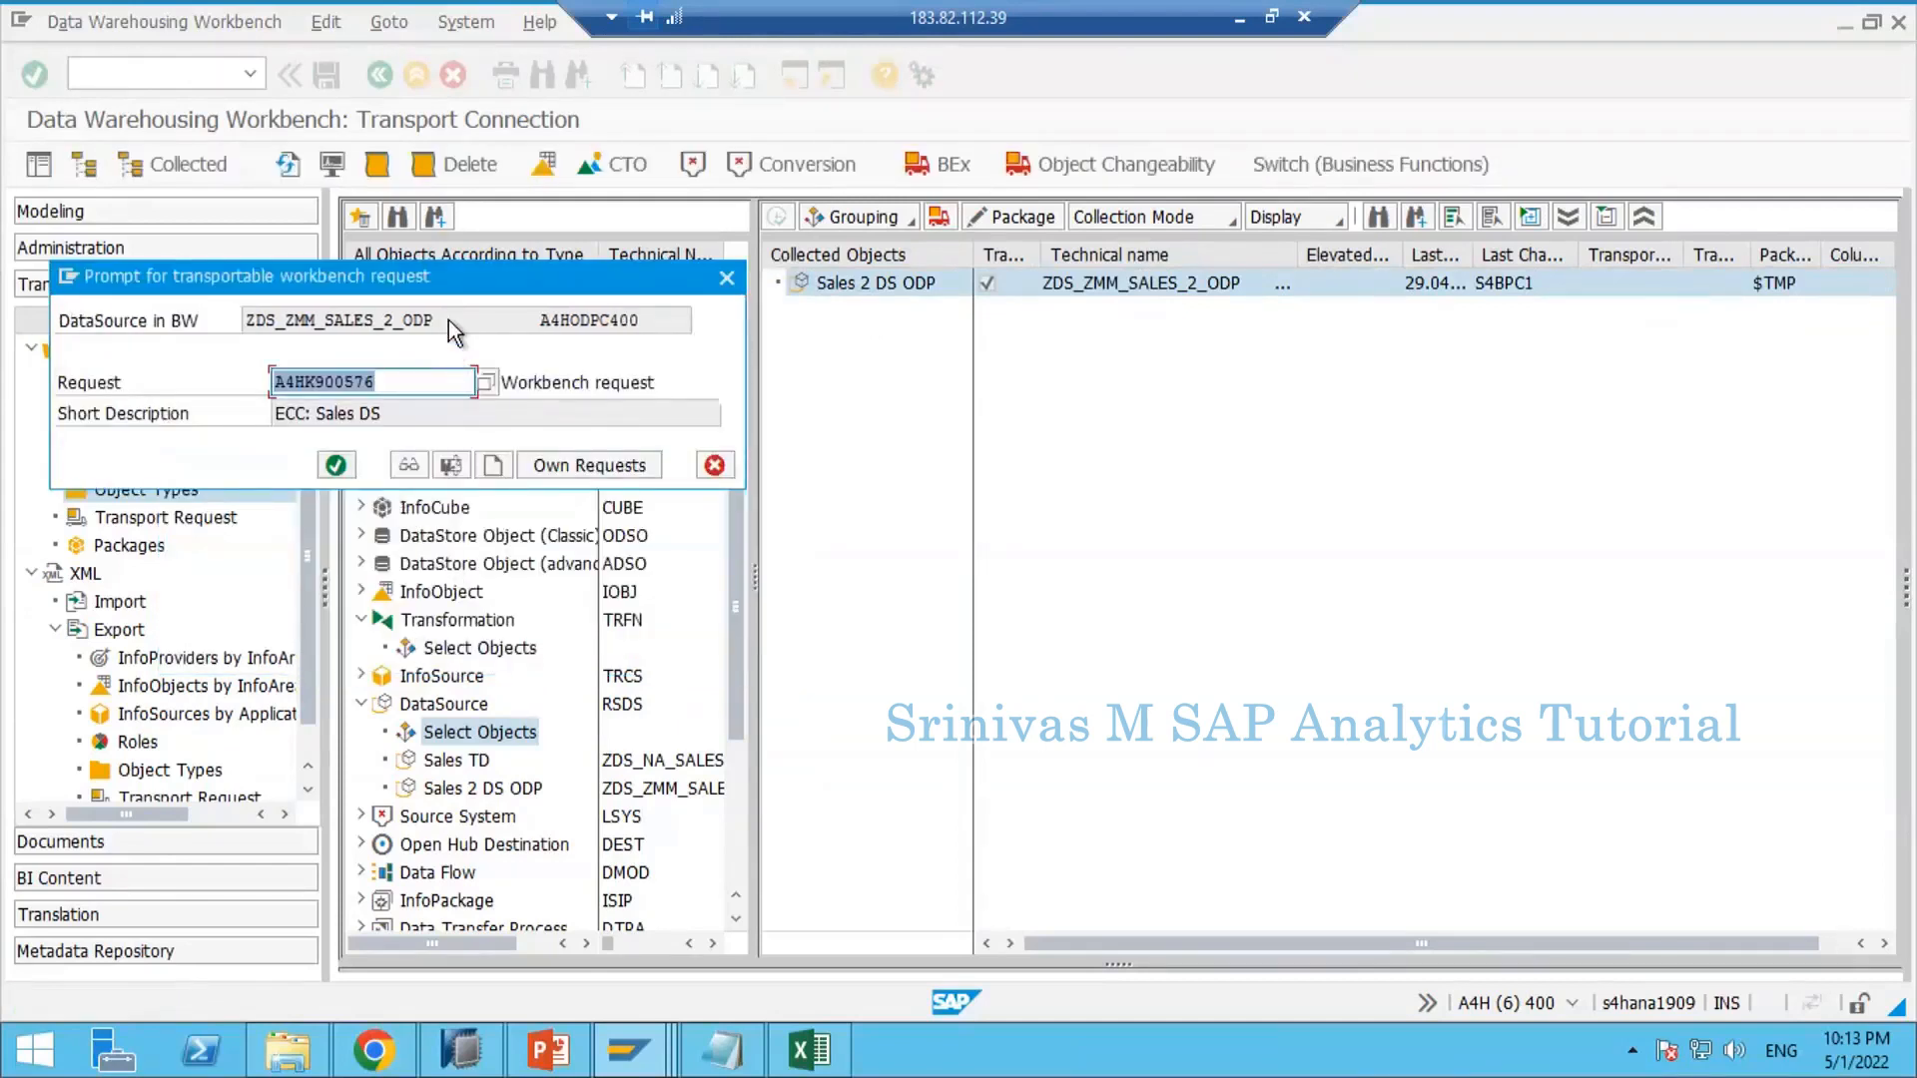
Step: Choose the Workbench request A4HK900578, Sales Flow Data Sources, from the own requests for the DataSource and confirm it
{"action": "left_click_drag", "start_coordinate": [465, 286], "coordinate": [690, 316]}
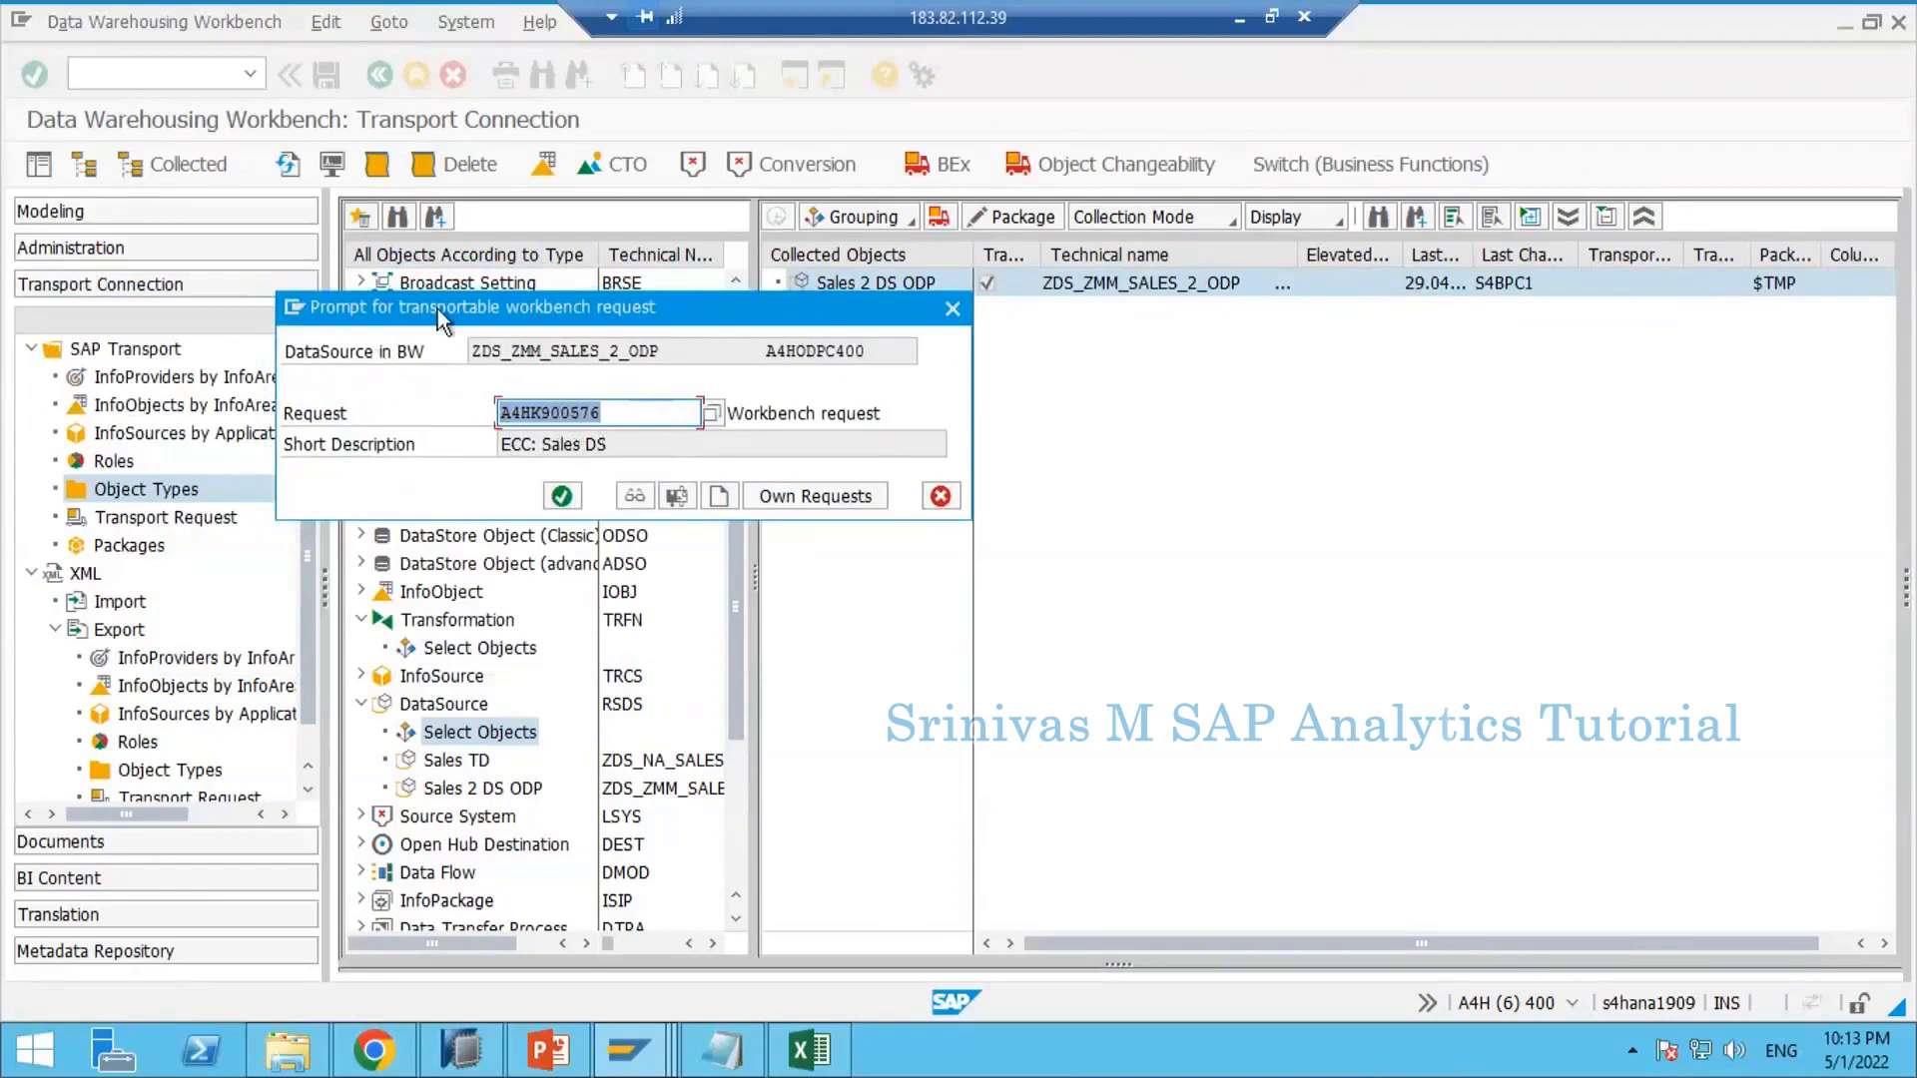
{"action": "left_click_drag", "start_coordinate": [437, 308], "coordinate": [499, 315]}
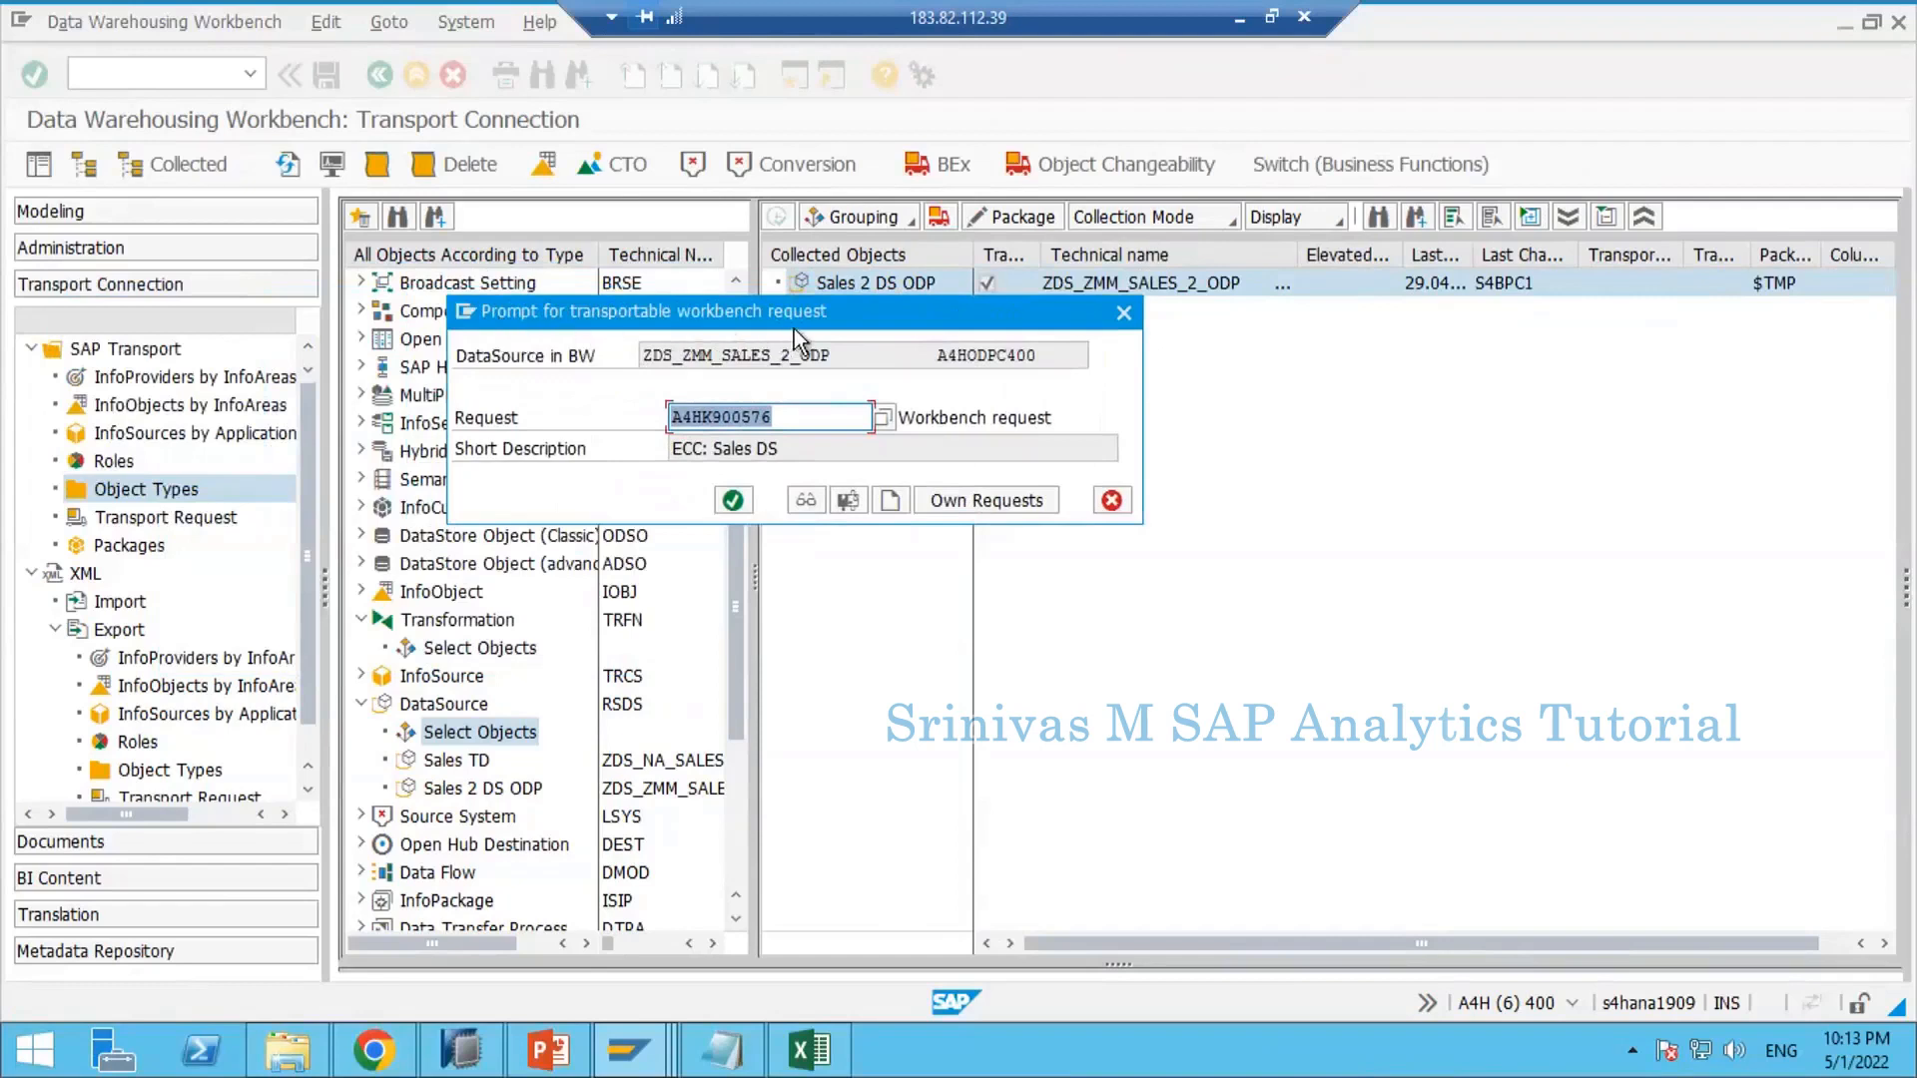
{"action": "left_click", "coordinate": [1004, 505]}
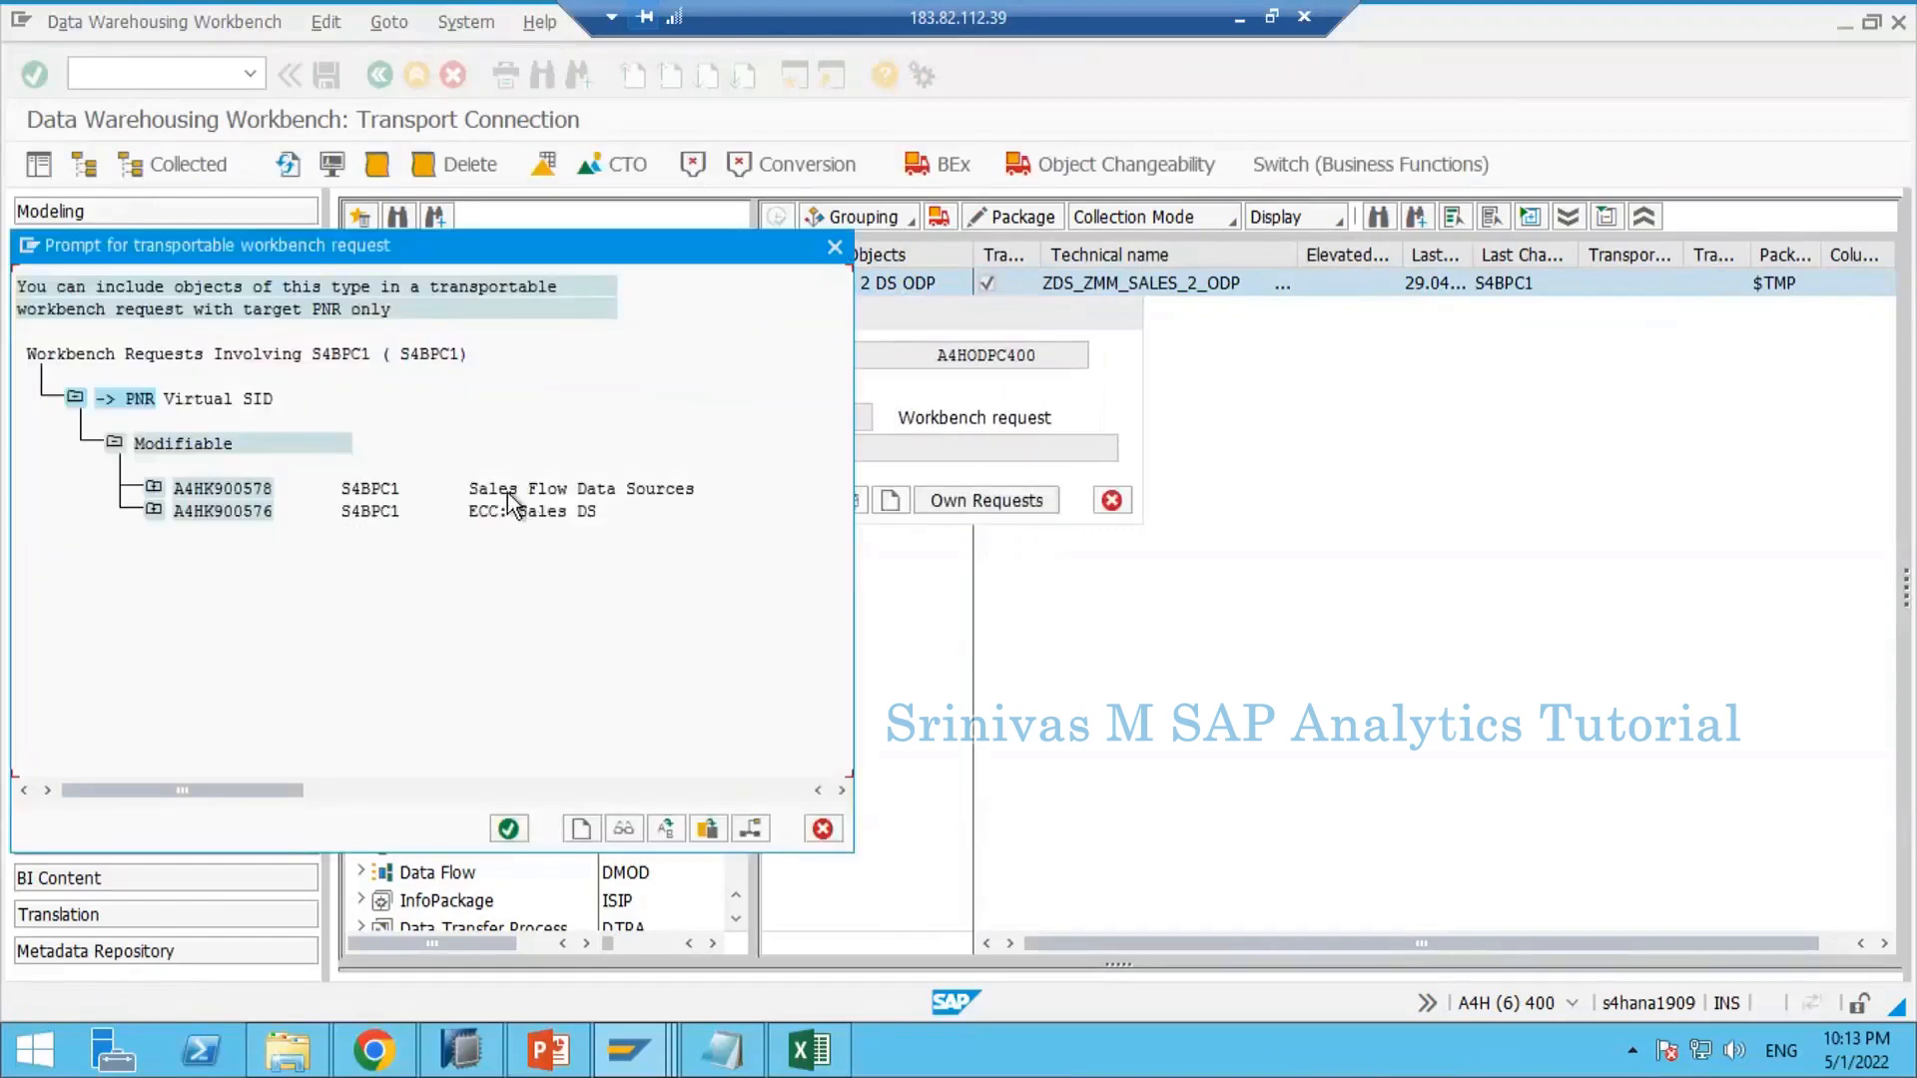
{"action": "left_click", "coordinate": [258, 488]}
{"action": "double_click", "coordinate": [220, 488]}
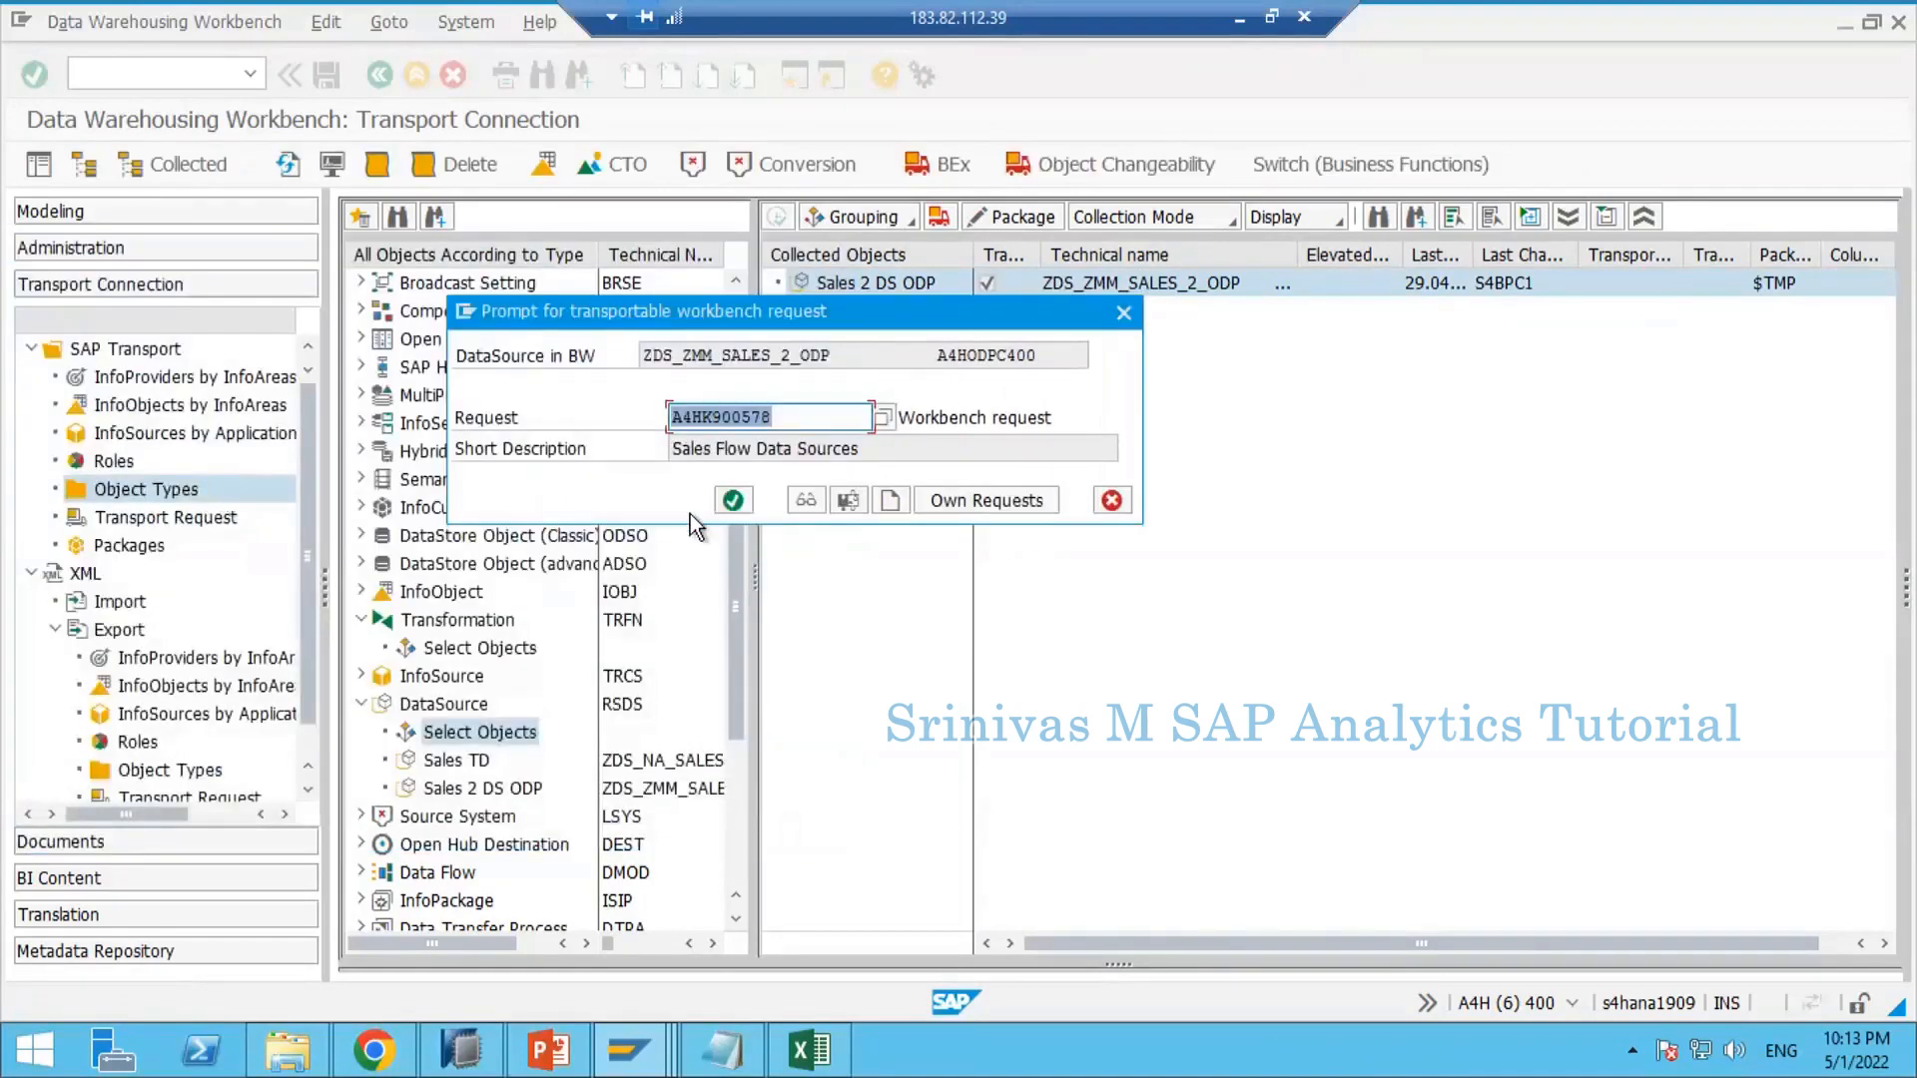
{"action": "left_click", "coordinate": [732, 502]}
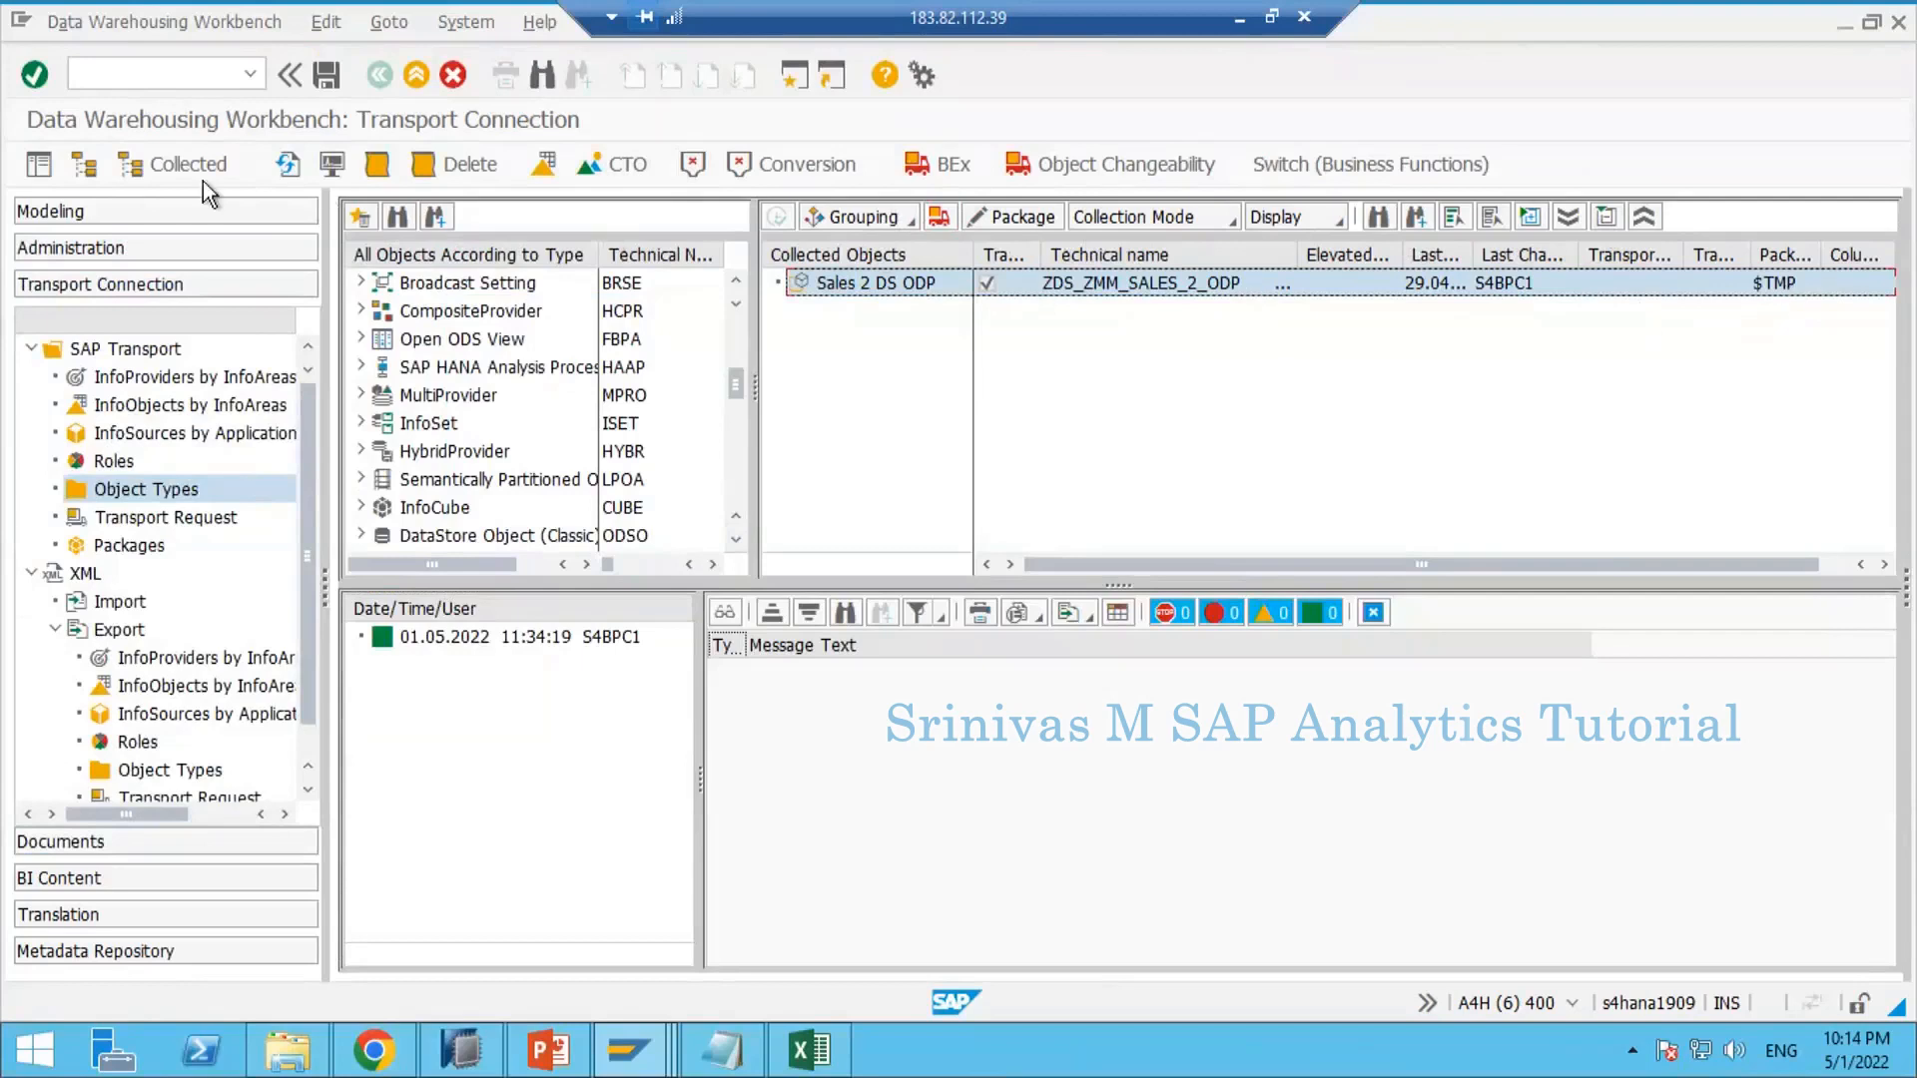
Step: Refresh the collected objects, widen the Transport request column to check the DataSource's request and package, and close the message log
{"action": "left_click", "coordinate": [287, 164]}
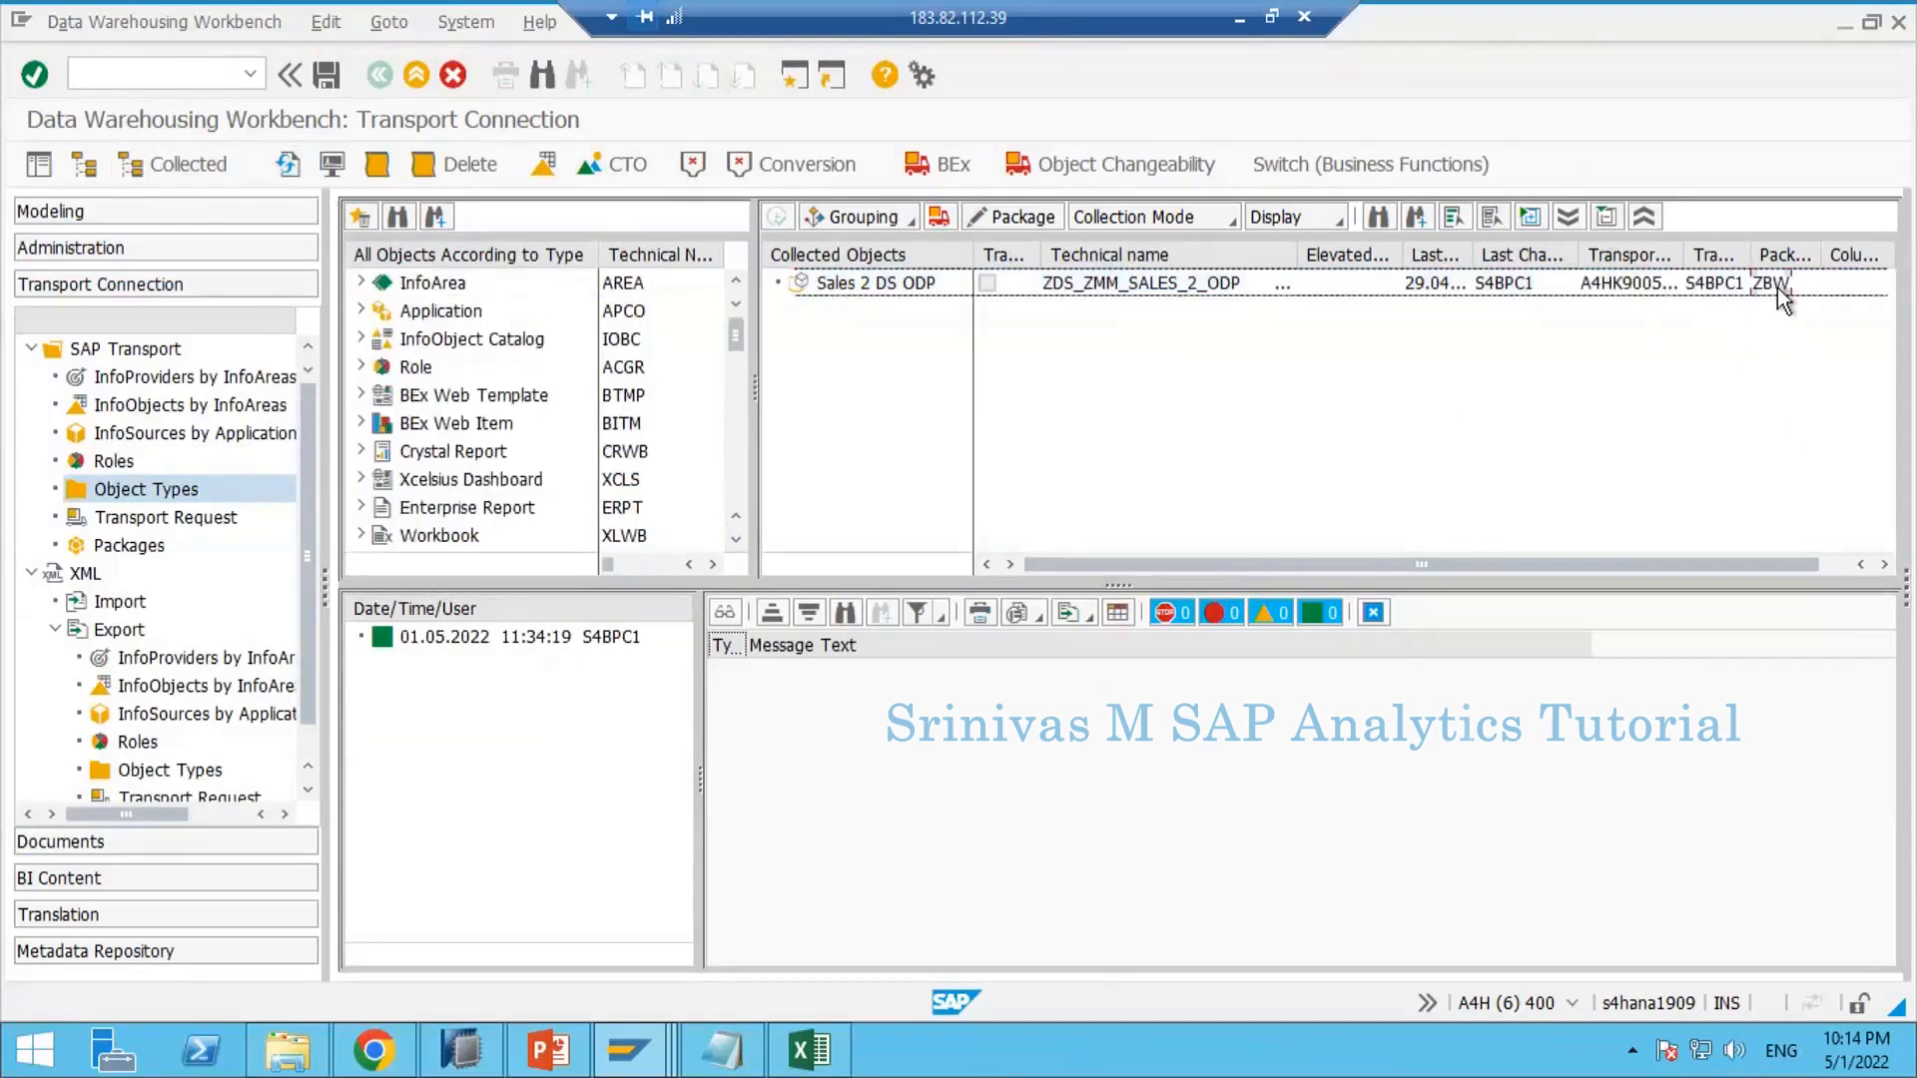
{"action": "left_click", "coordinate": [1783, 287]}
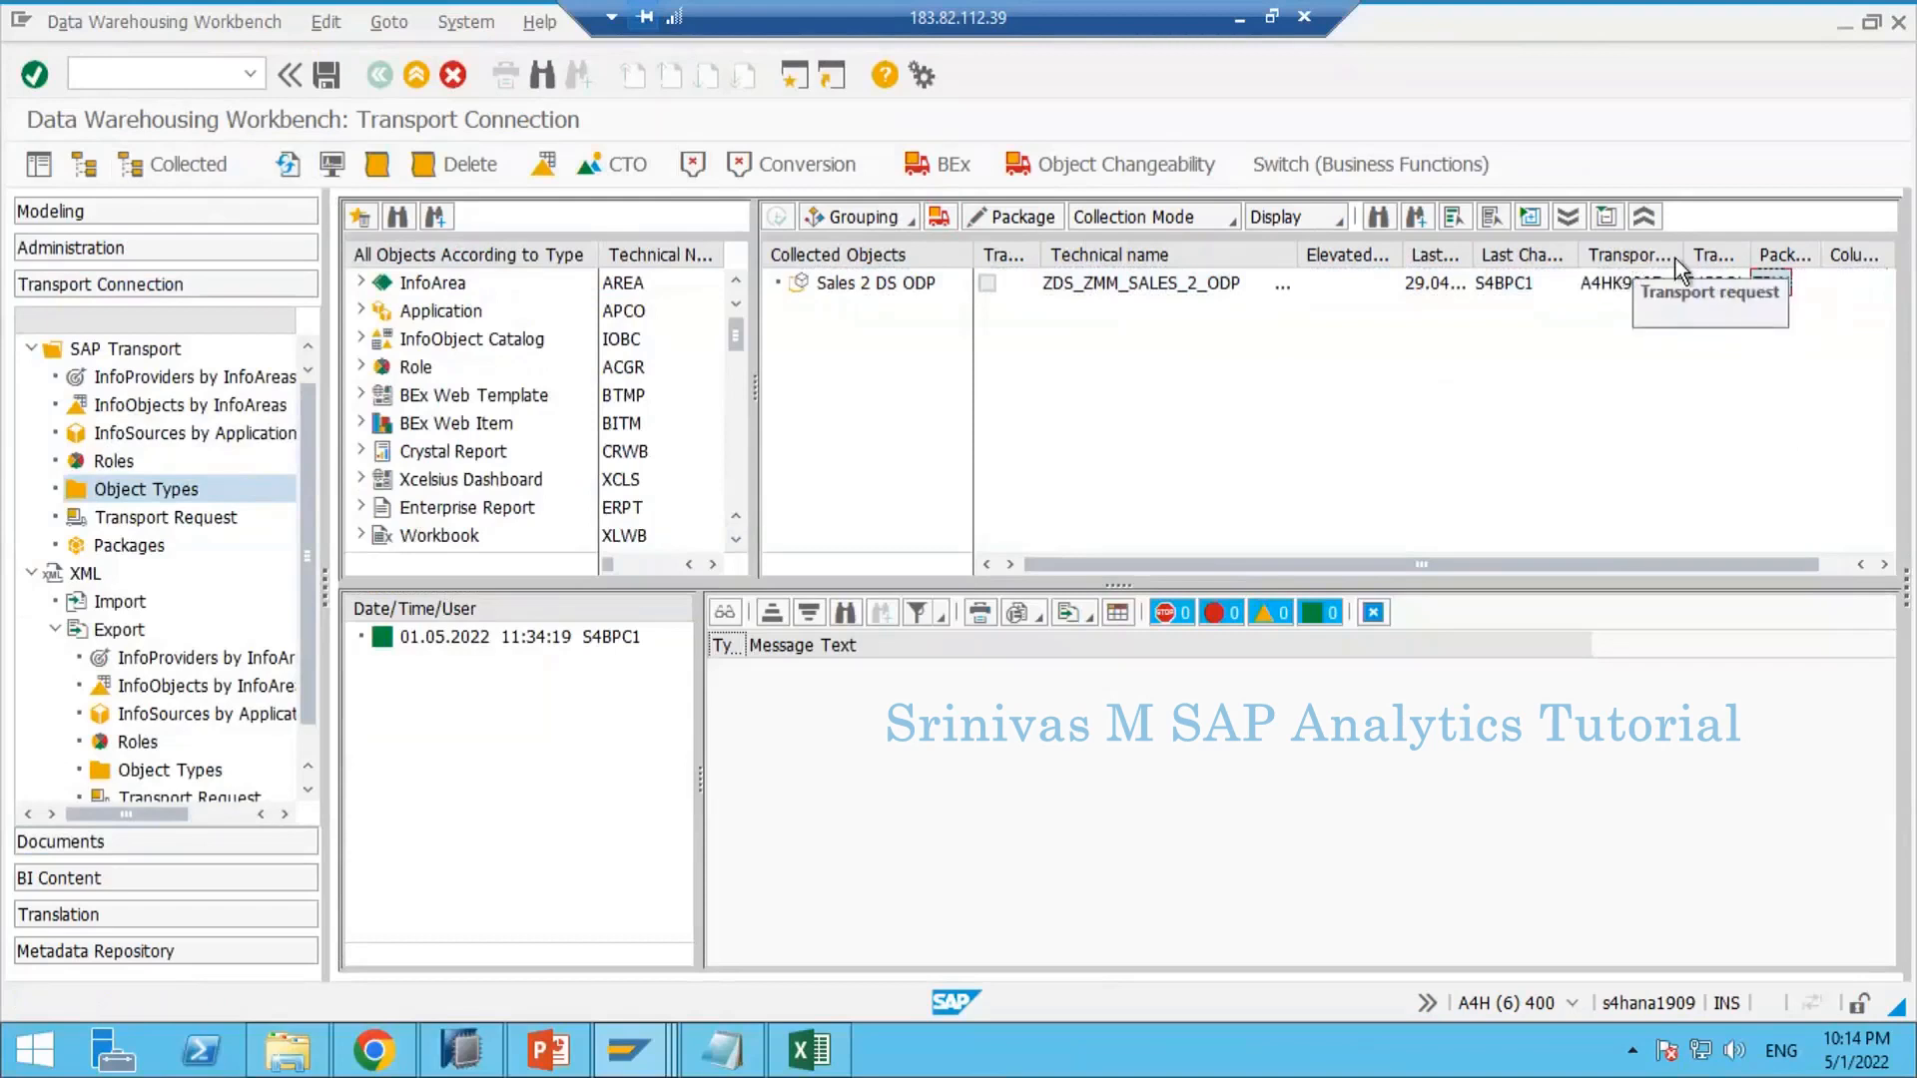
{"action": "left_click_drag", "start_coordinate": [1713, 259], "coordinate": [1718, 259]}
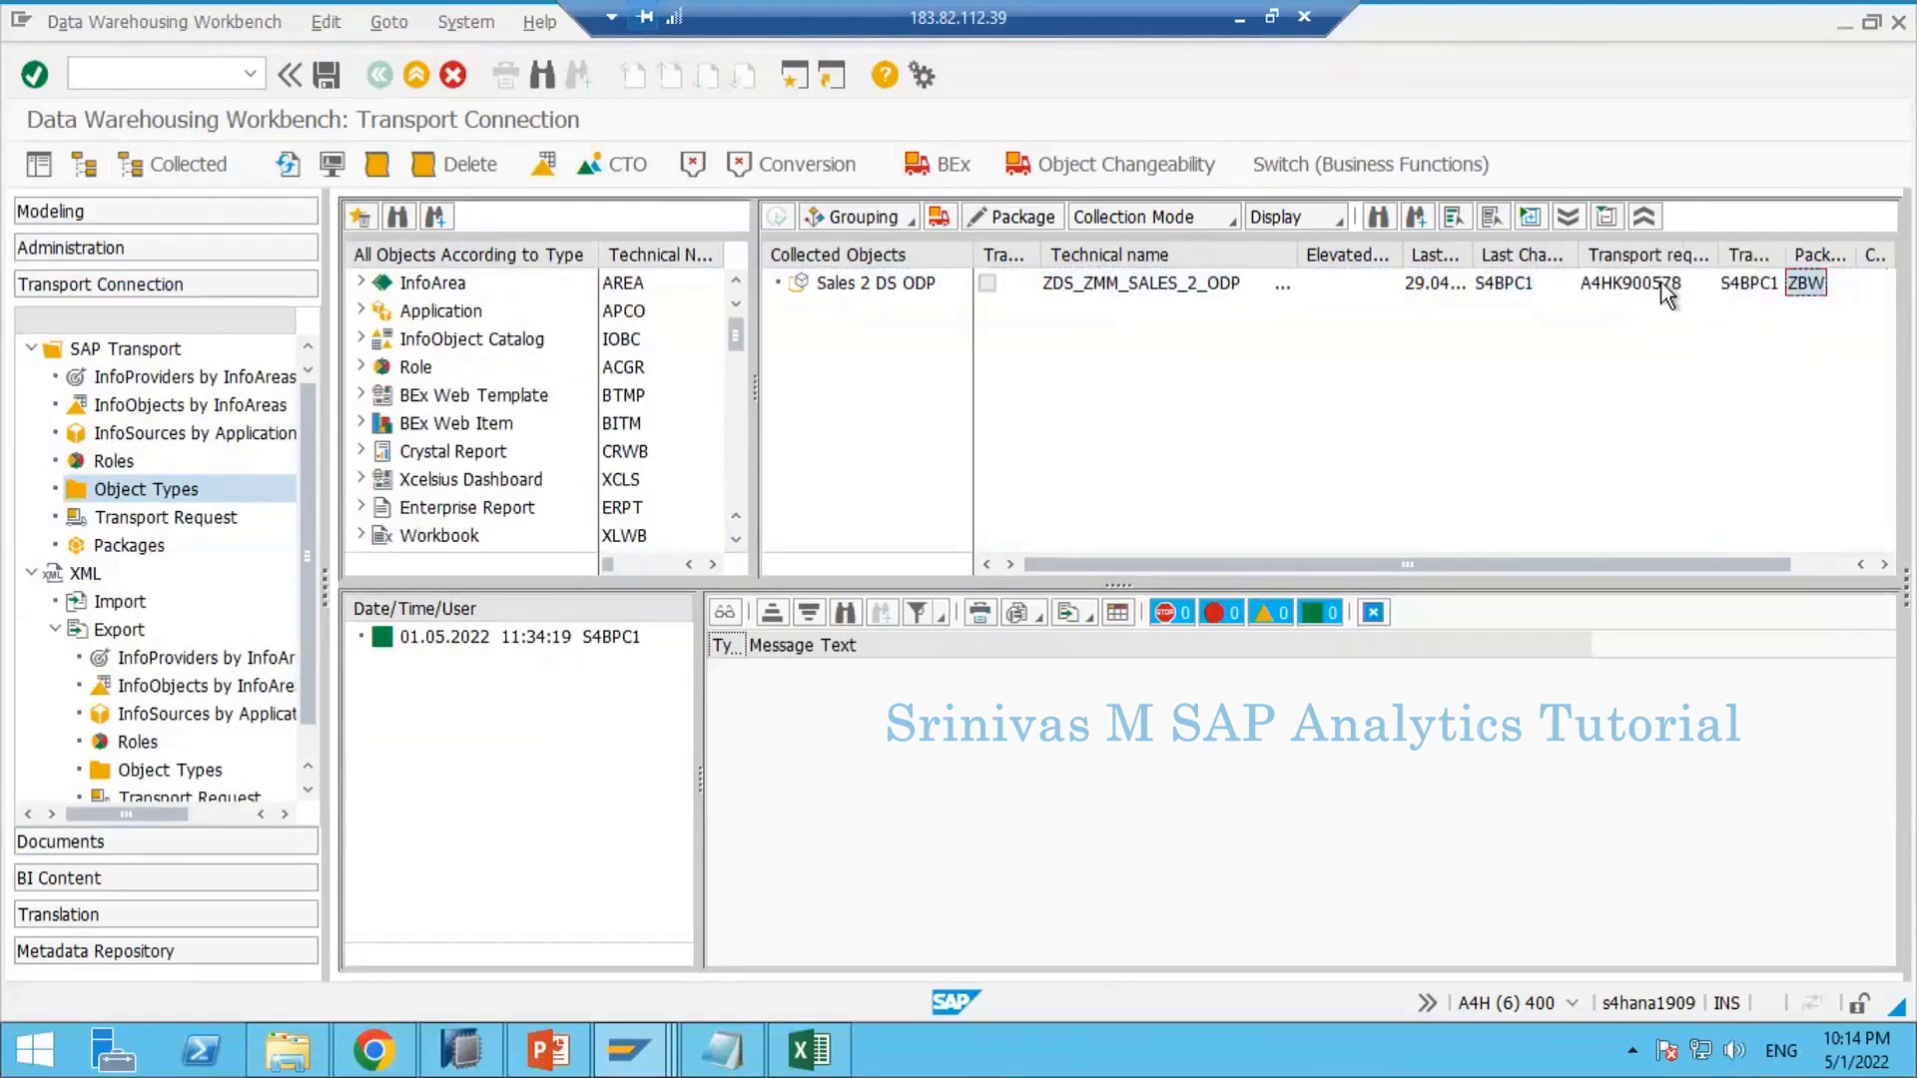
{"action": "left_click", "coordinate": [1627, 282]}
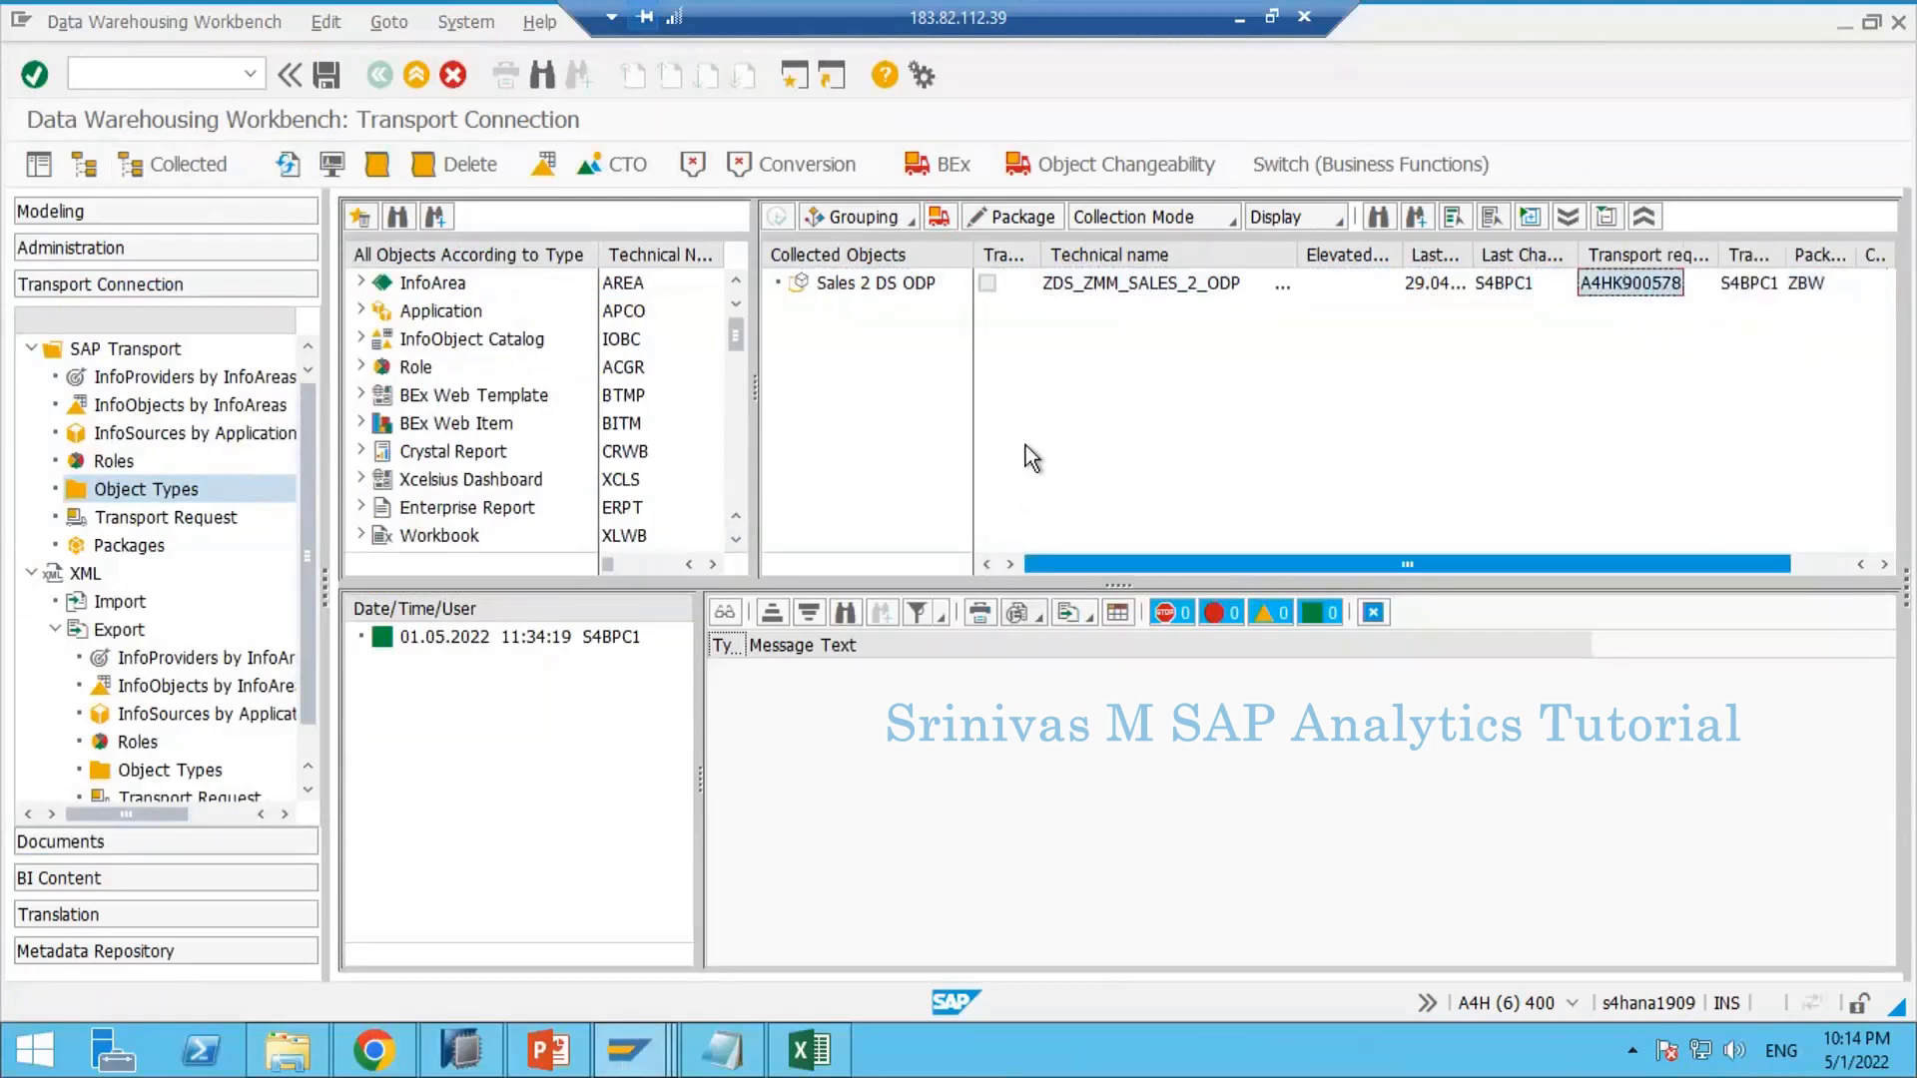
{"action": "left_click", "coordinate": [1373, 613]}
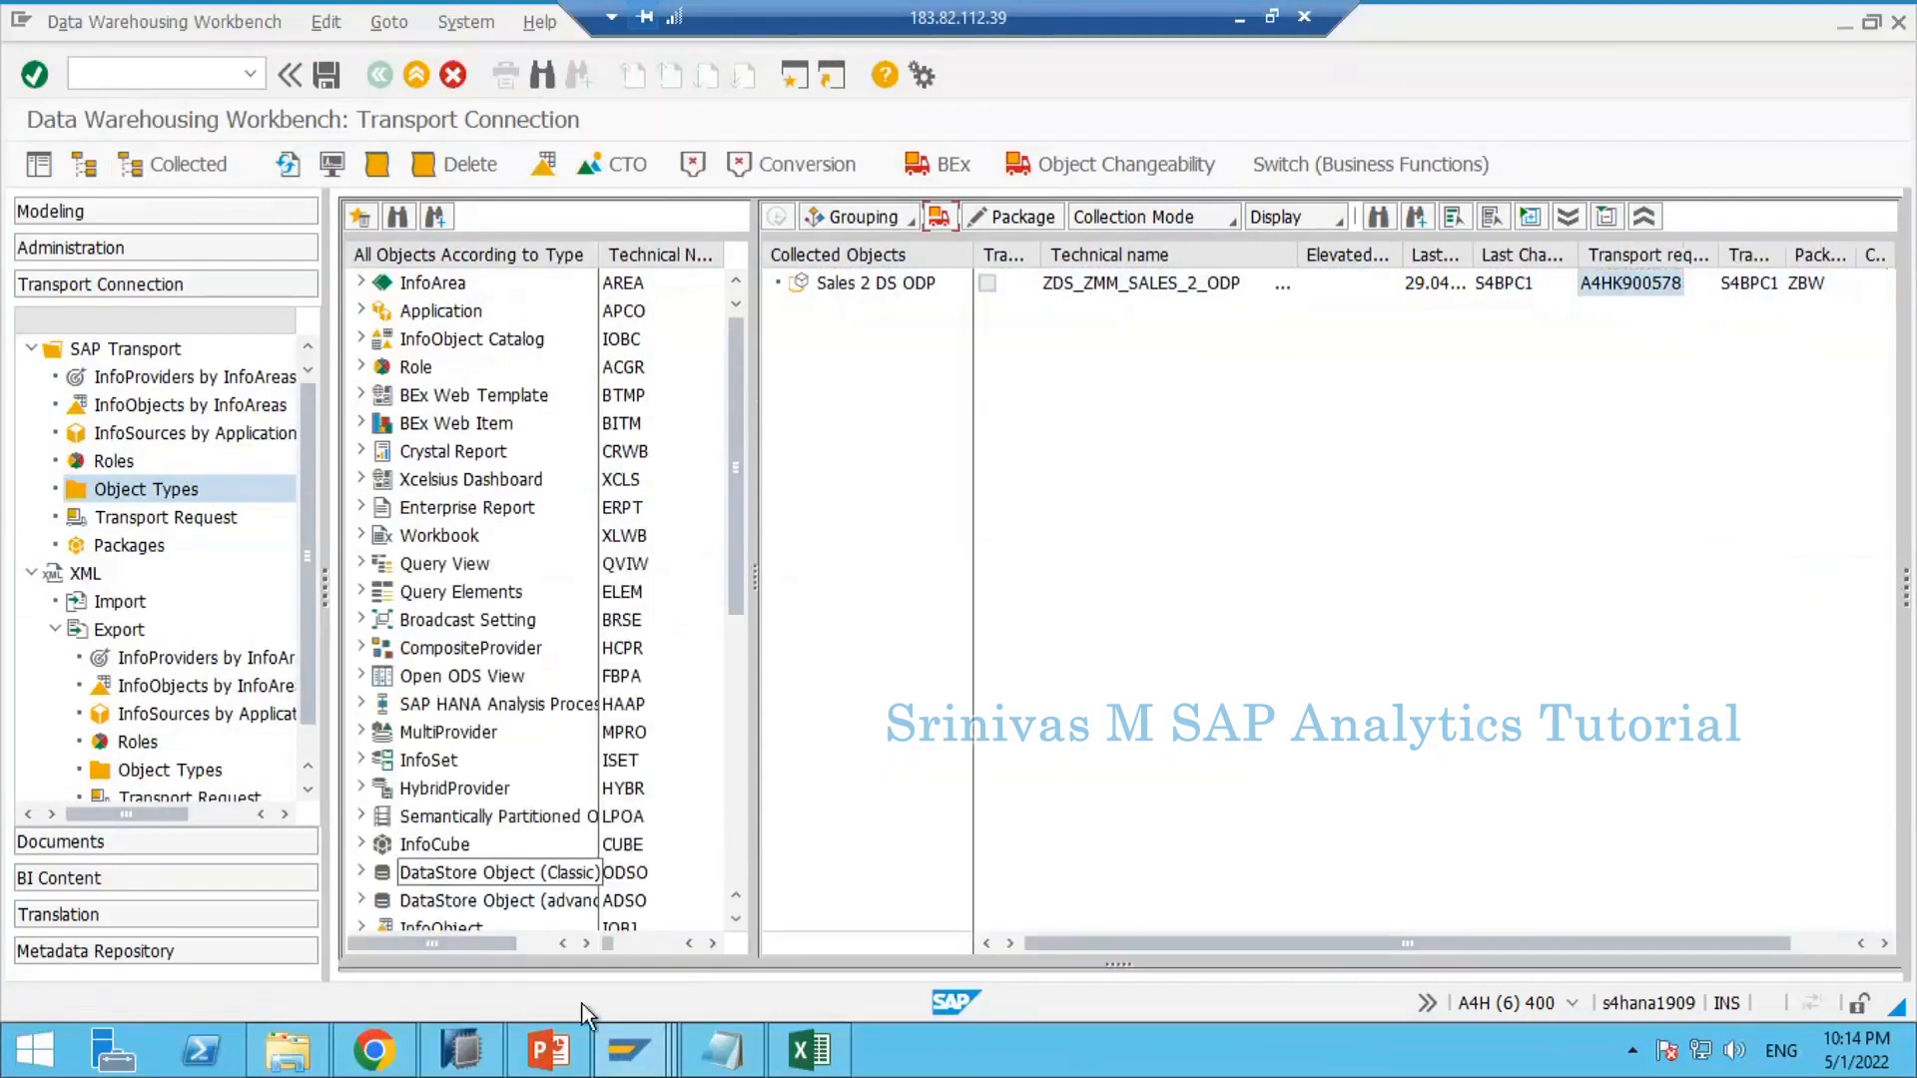
Step: Display the modifiable requests in the Transport Organizer session and check the DataSource in BW entry under the Sales Flow Data Sources request
{"action": "mouse_move", "coordinate": [627, 1048]}
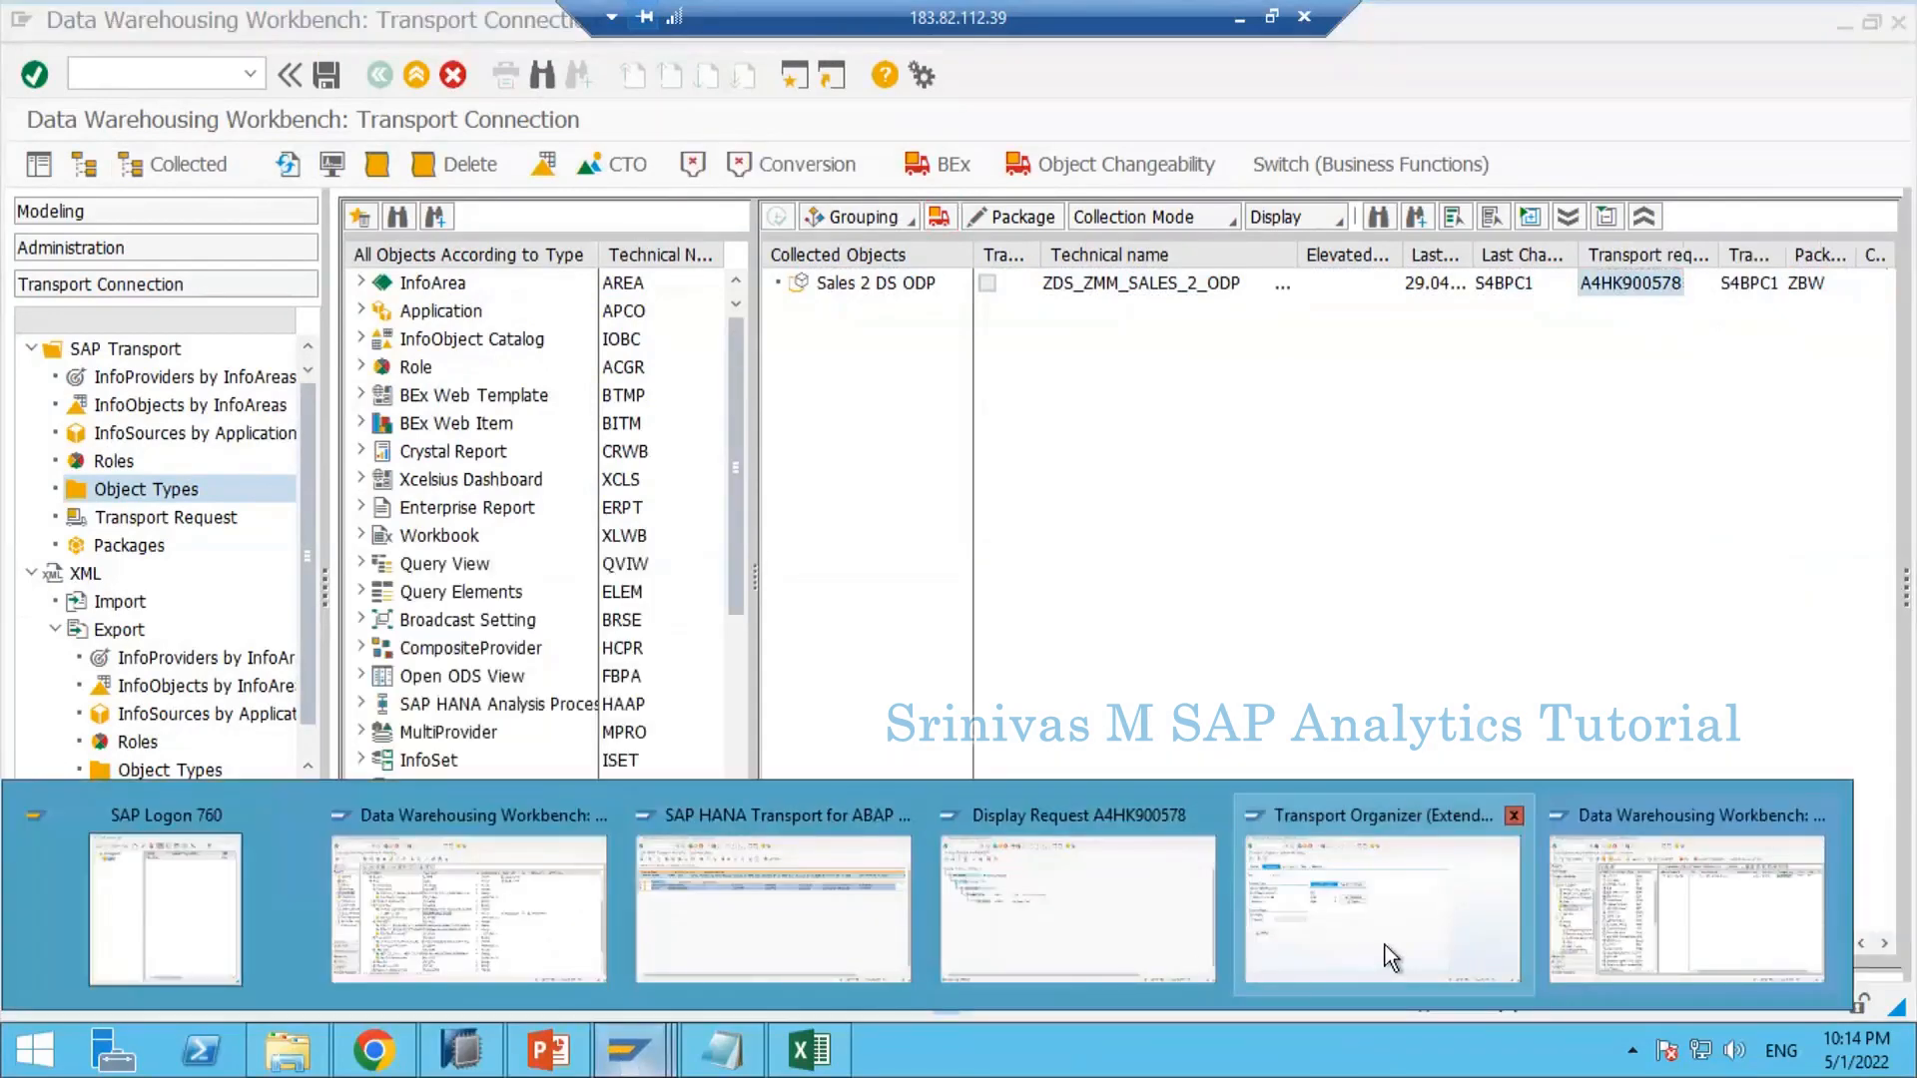
{"action": "mouse_move", "coordinate": [1392, 960]}
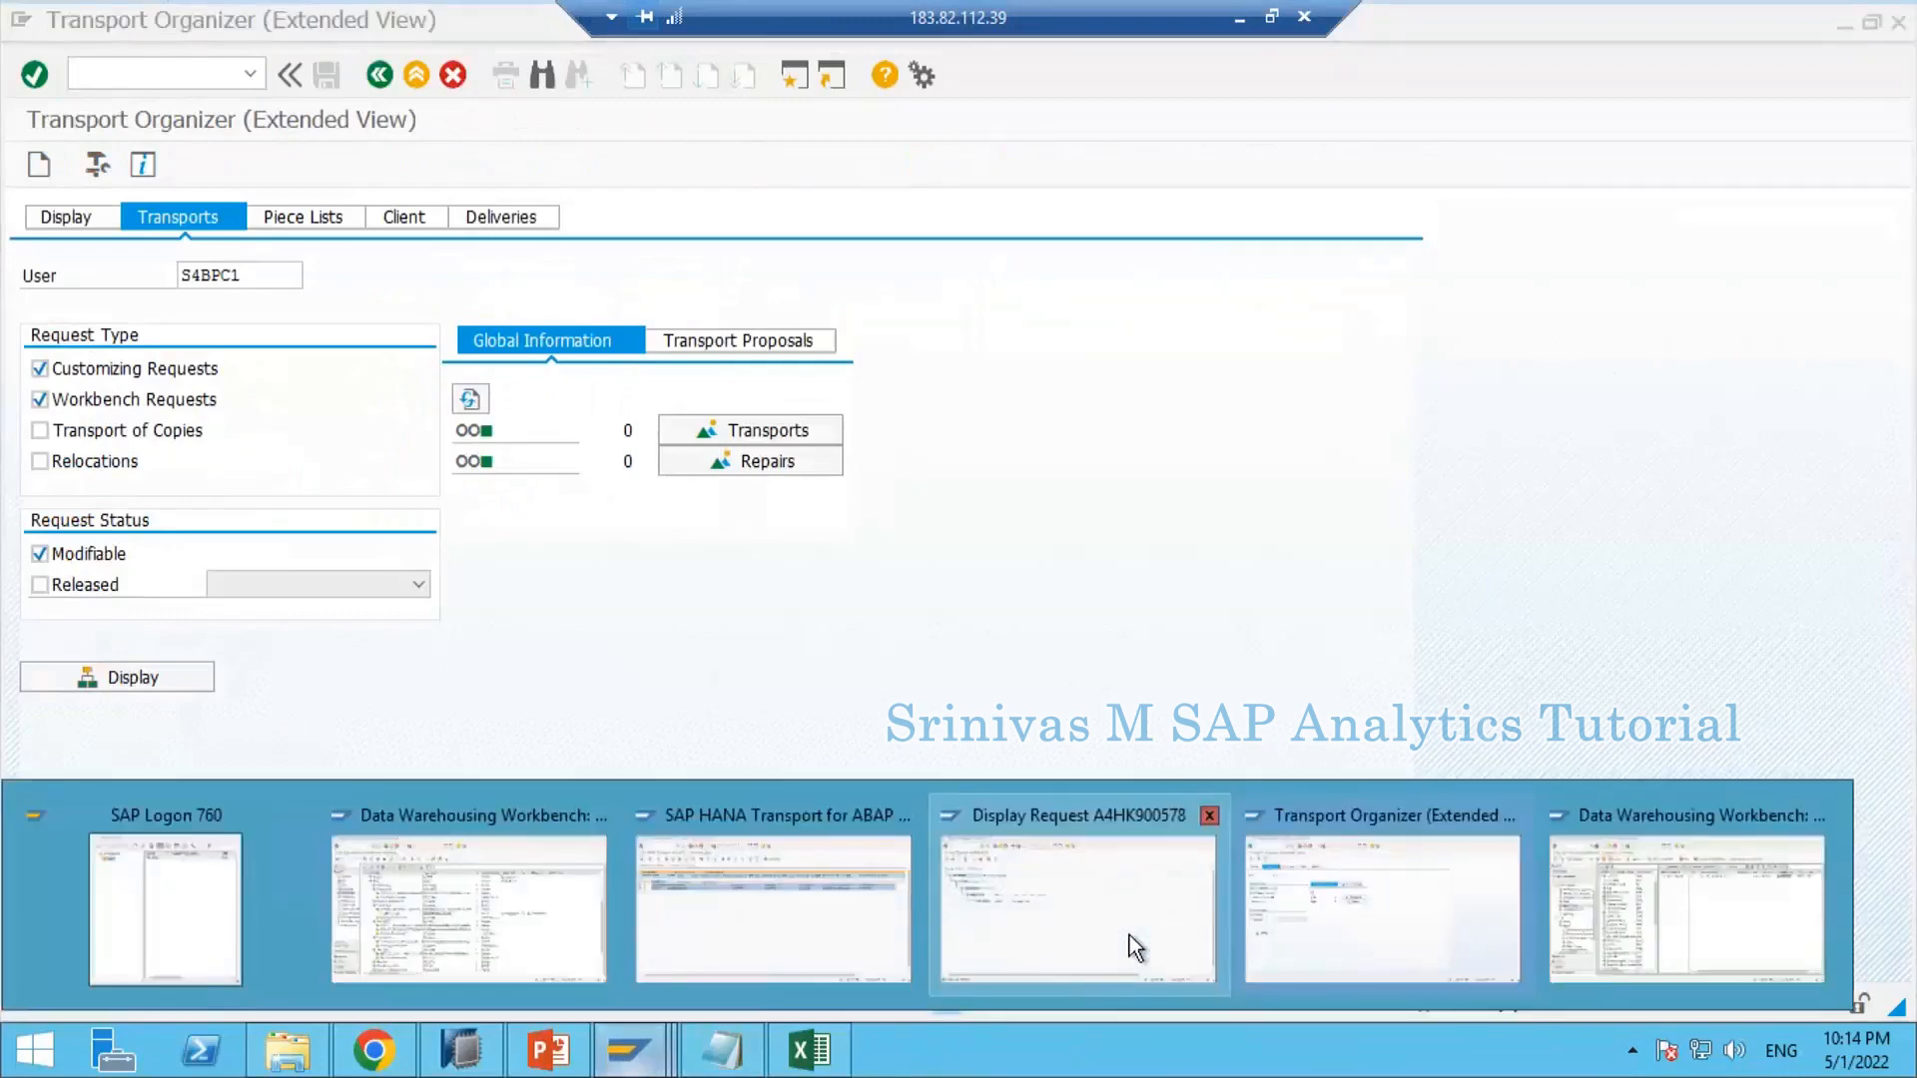
{"action": "left_click", "coordinate": [1297, 915]}
{"action": "left_click", "coordinate": [160, 668]}
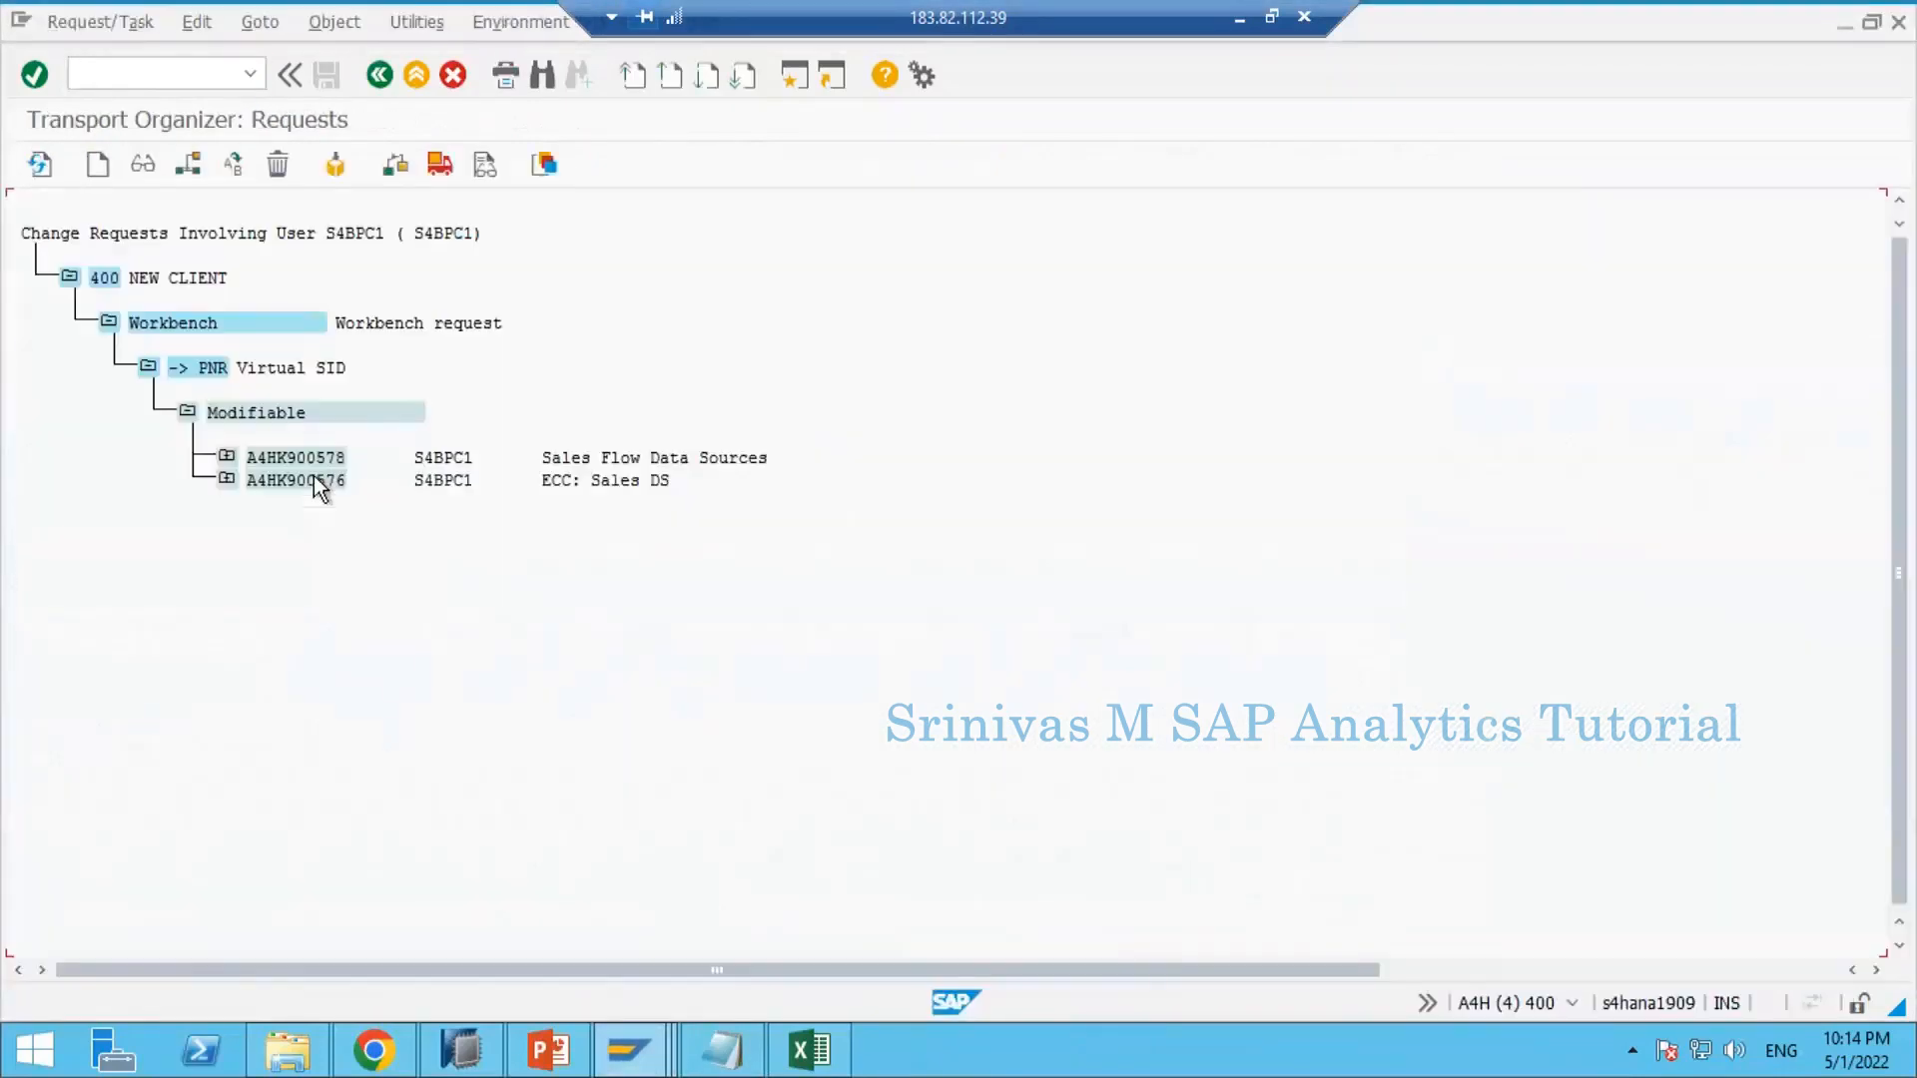
{"action": "left_click", "coordinate": [39, 166]}
{"action": "left_click", "coordinate": [227, 458]}
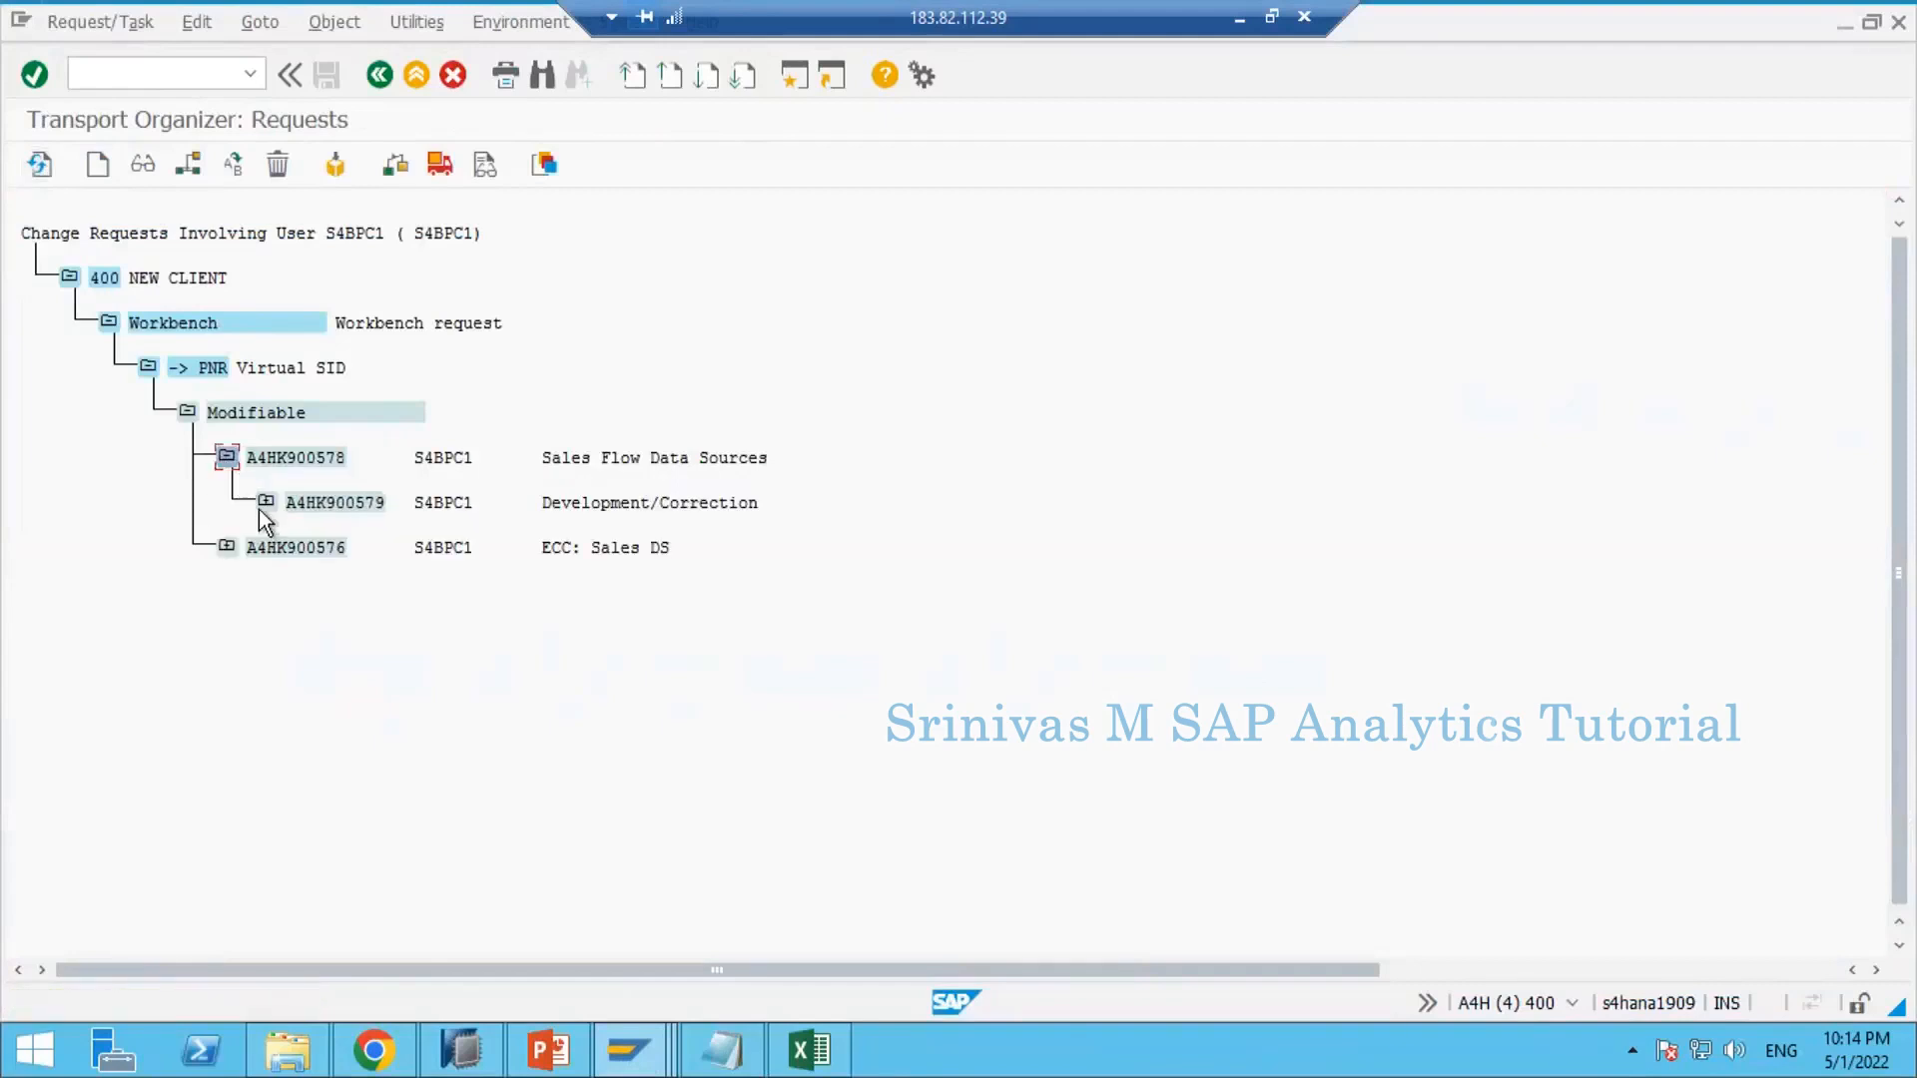
{"action": "left_click", "coordinate": [266, 501]}
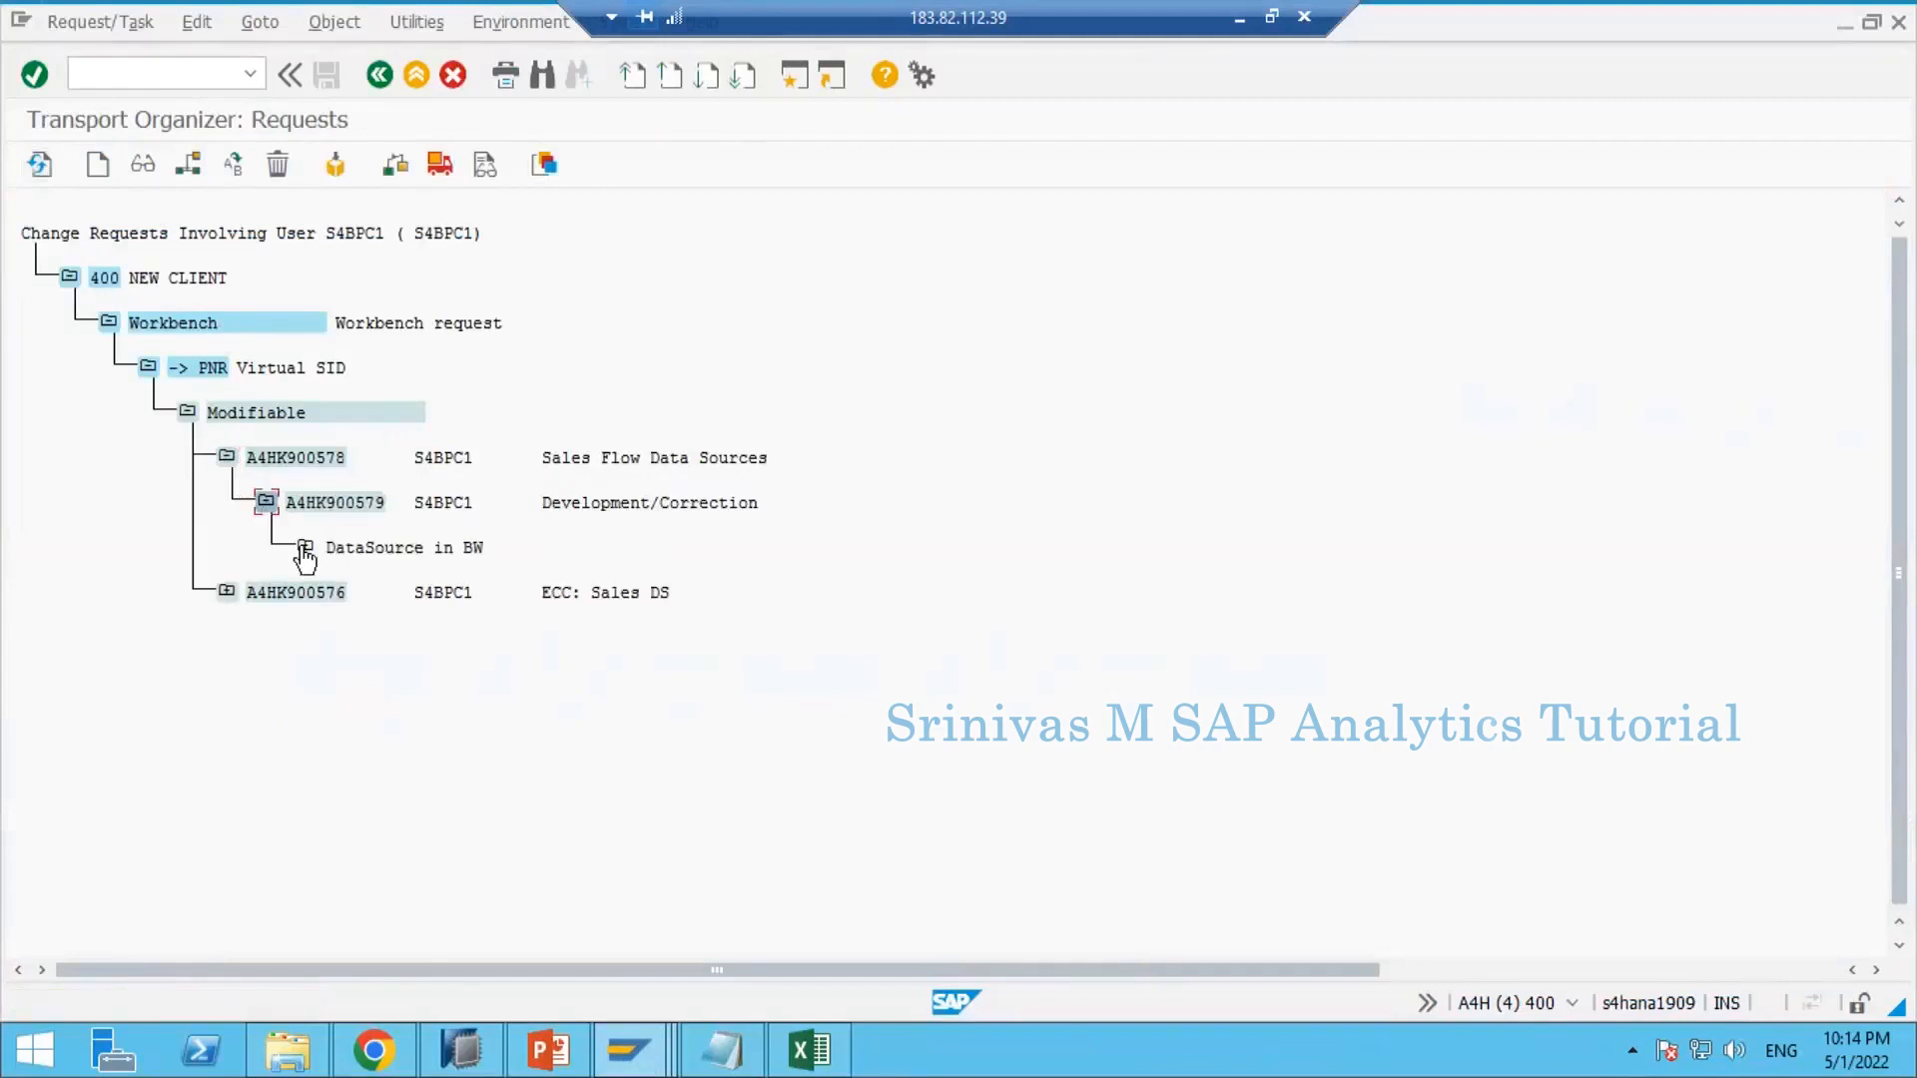
{"action": "left_click", "coordinate": [305, 547]}
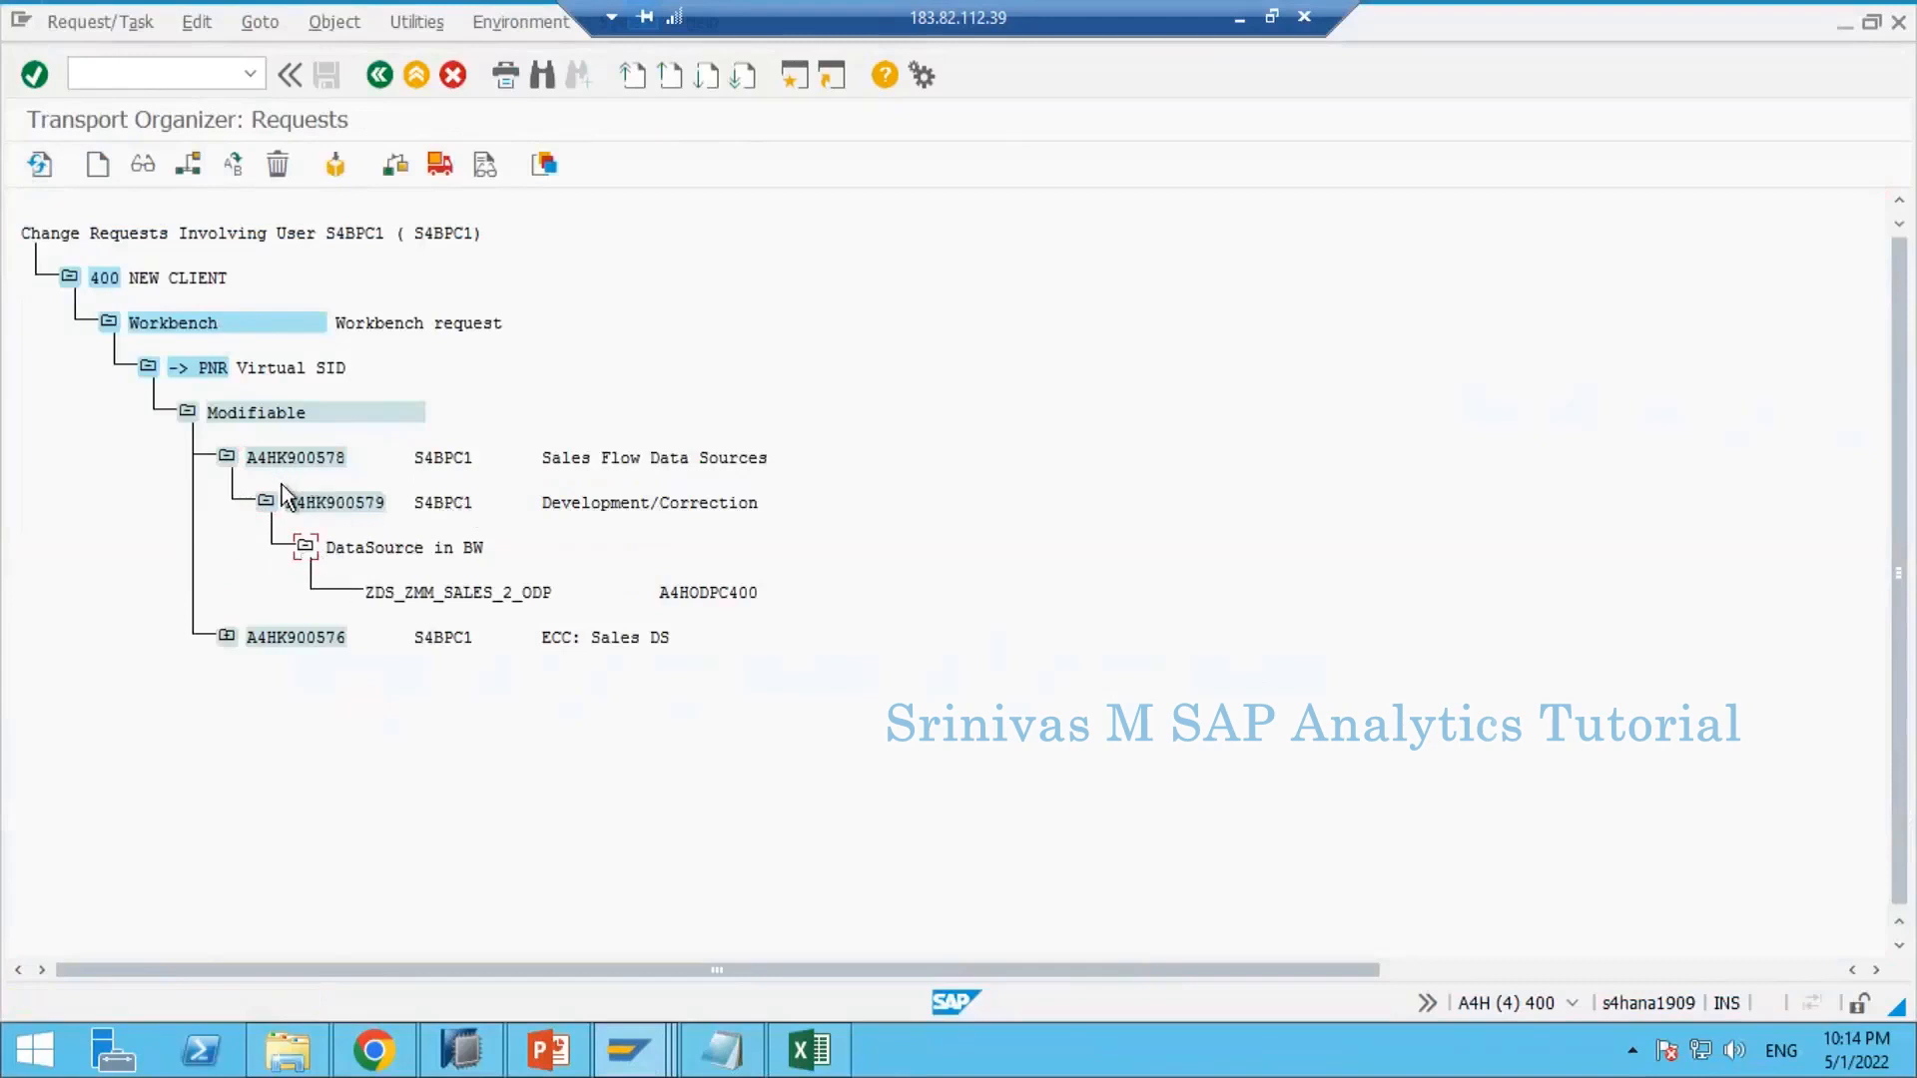
{"action": "left_click", "coordinate": [333, 506]}
{"action": "left_click", "coordinate": [305, 546]}
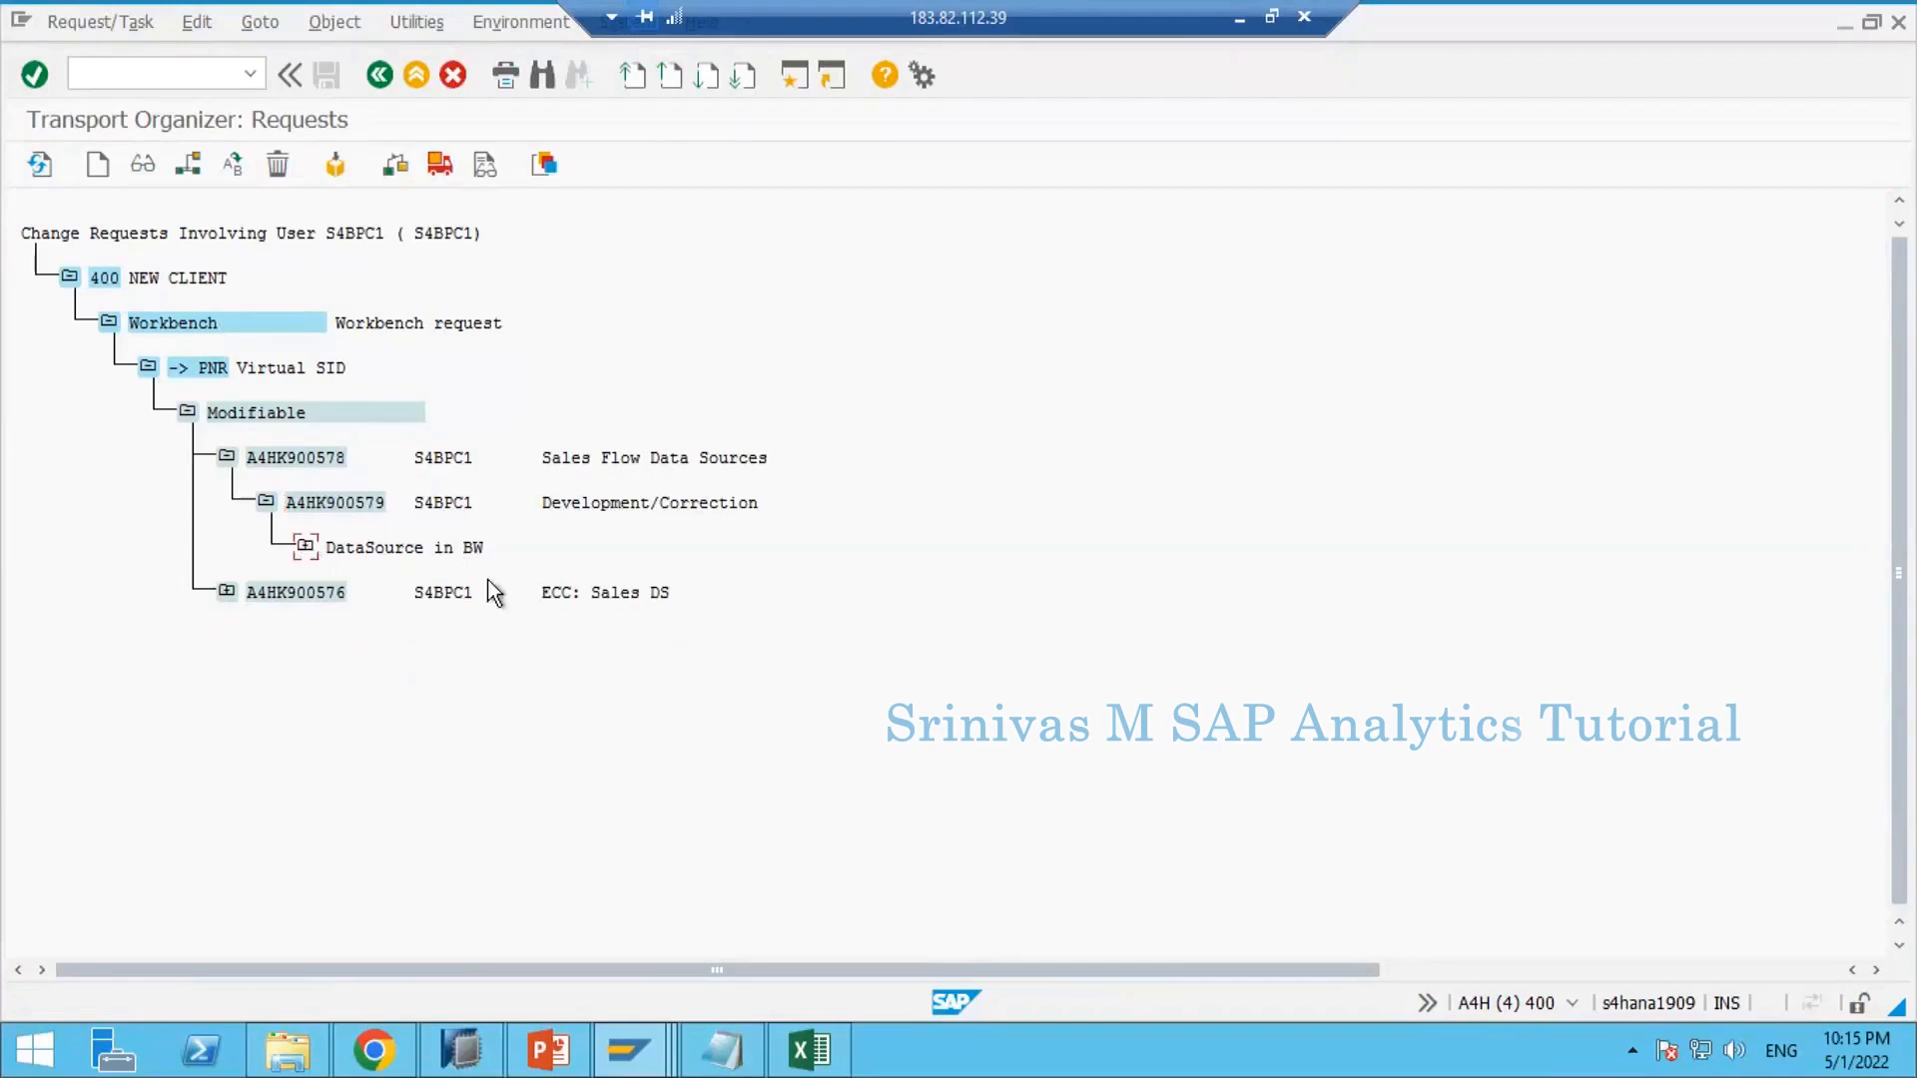
Step: Return to the collected Sales 2 DS ODP DataSource, and switch to Excel to review the transport object list in H5:H11
{"action": "left_click", "coordinate": [631, 1050]}
{"action": "mouse_move", "coordinate": [1095, 950]}
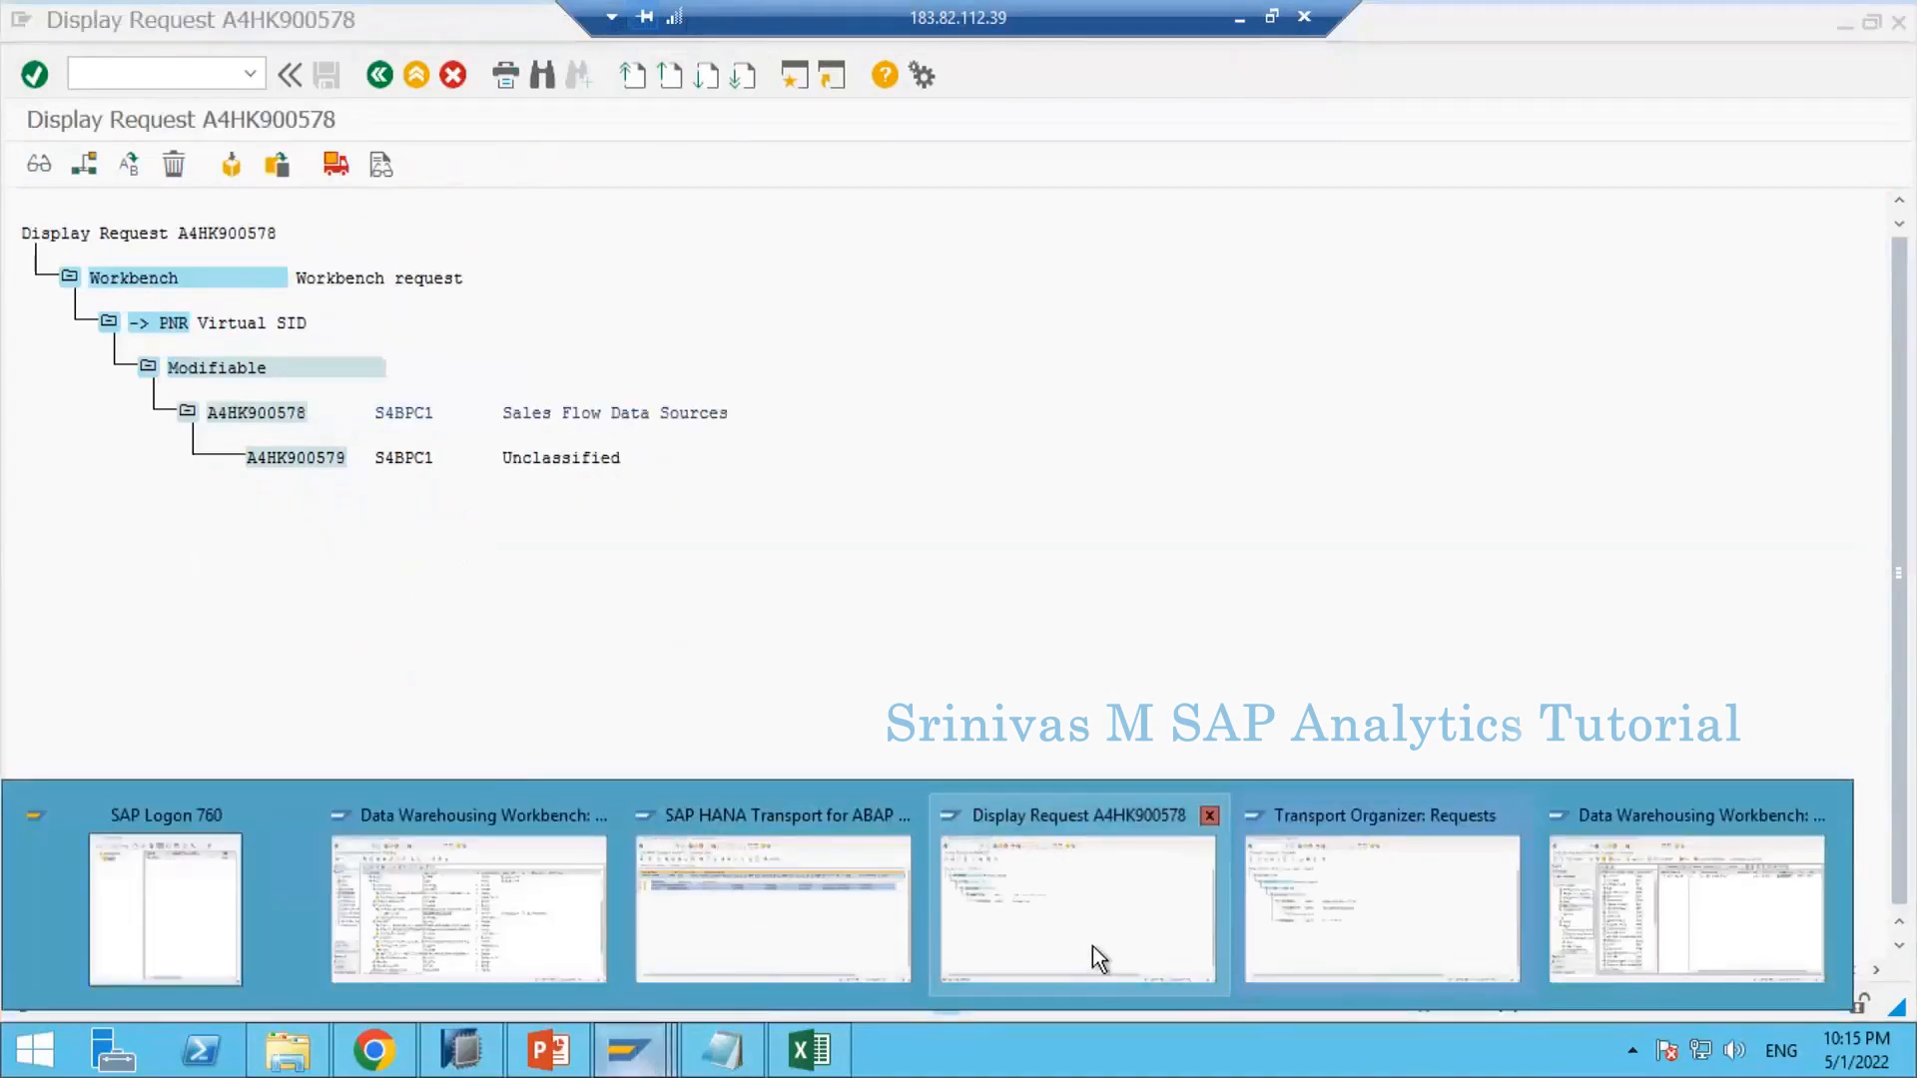
{"action": "left_click", "coordinate": [1669, 958]}
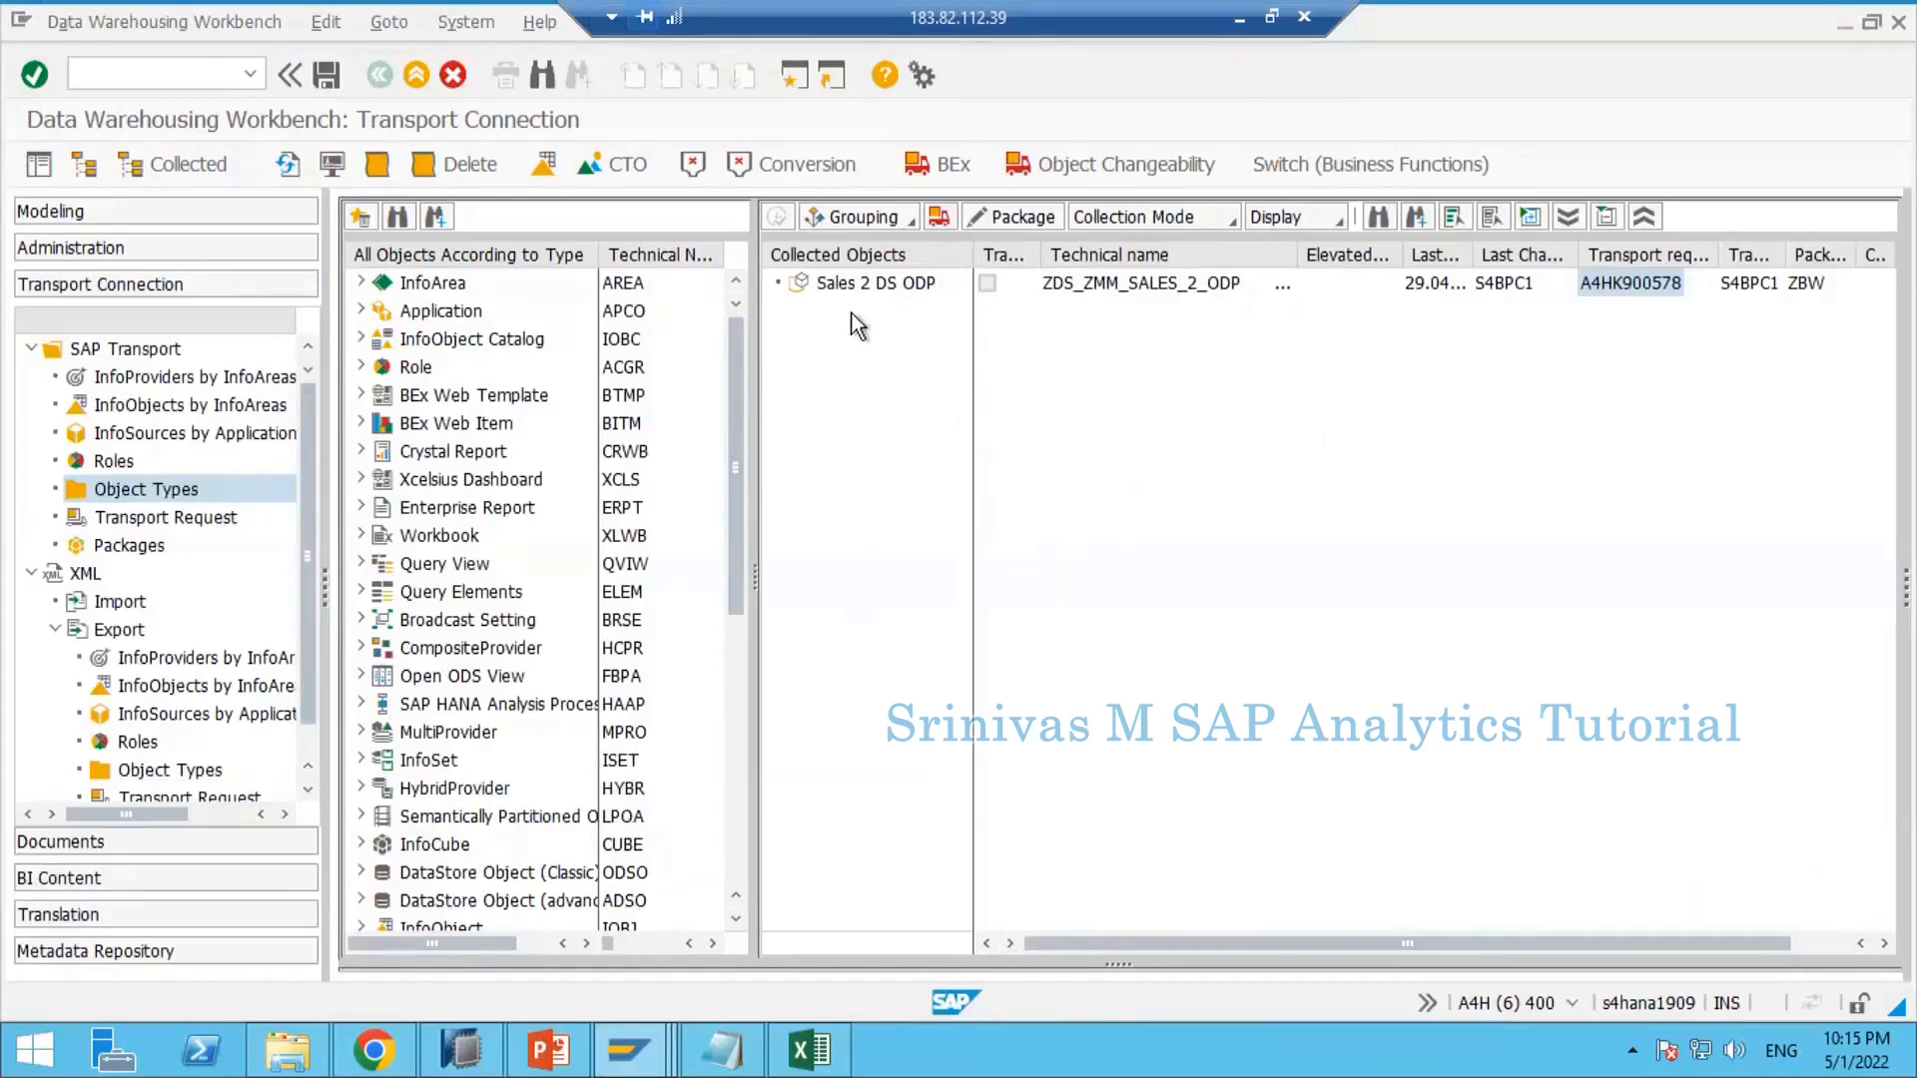
{"action": "left_click", "coordinate": [833, 291]}
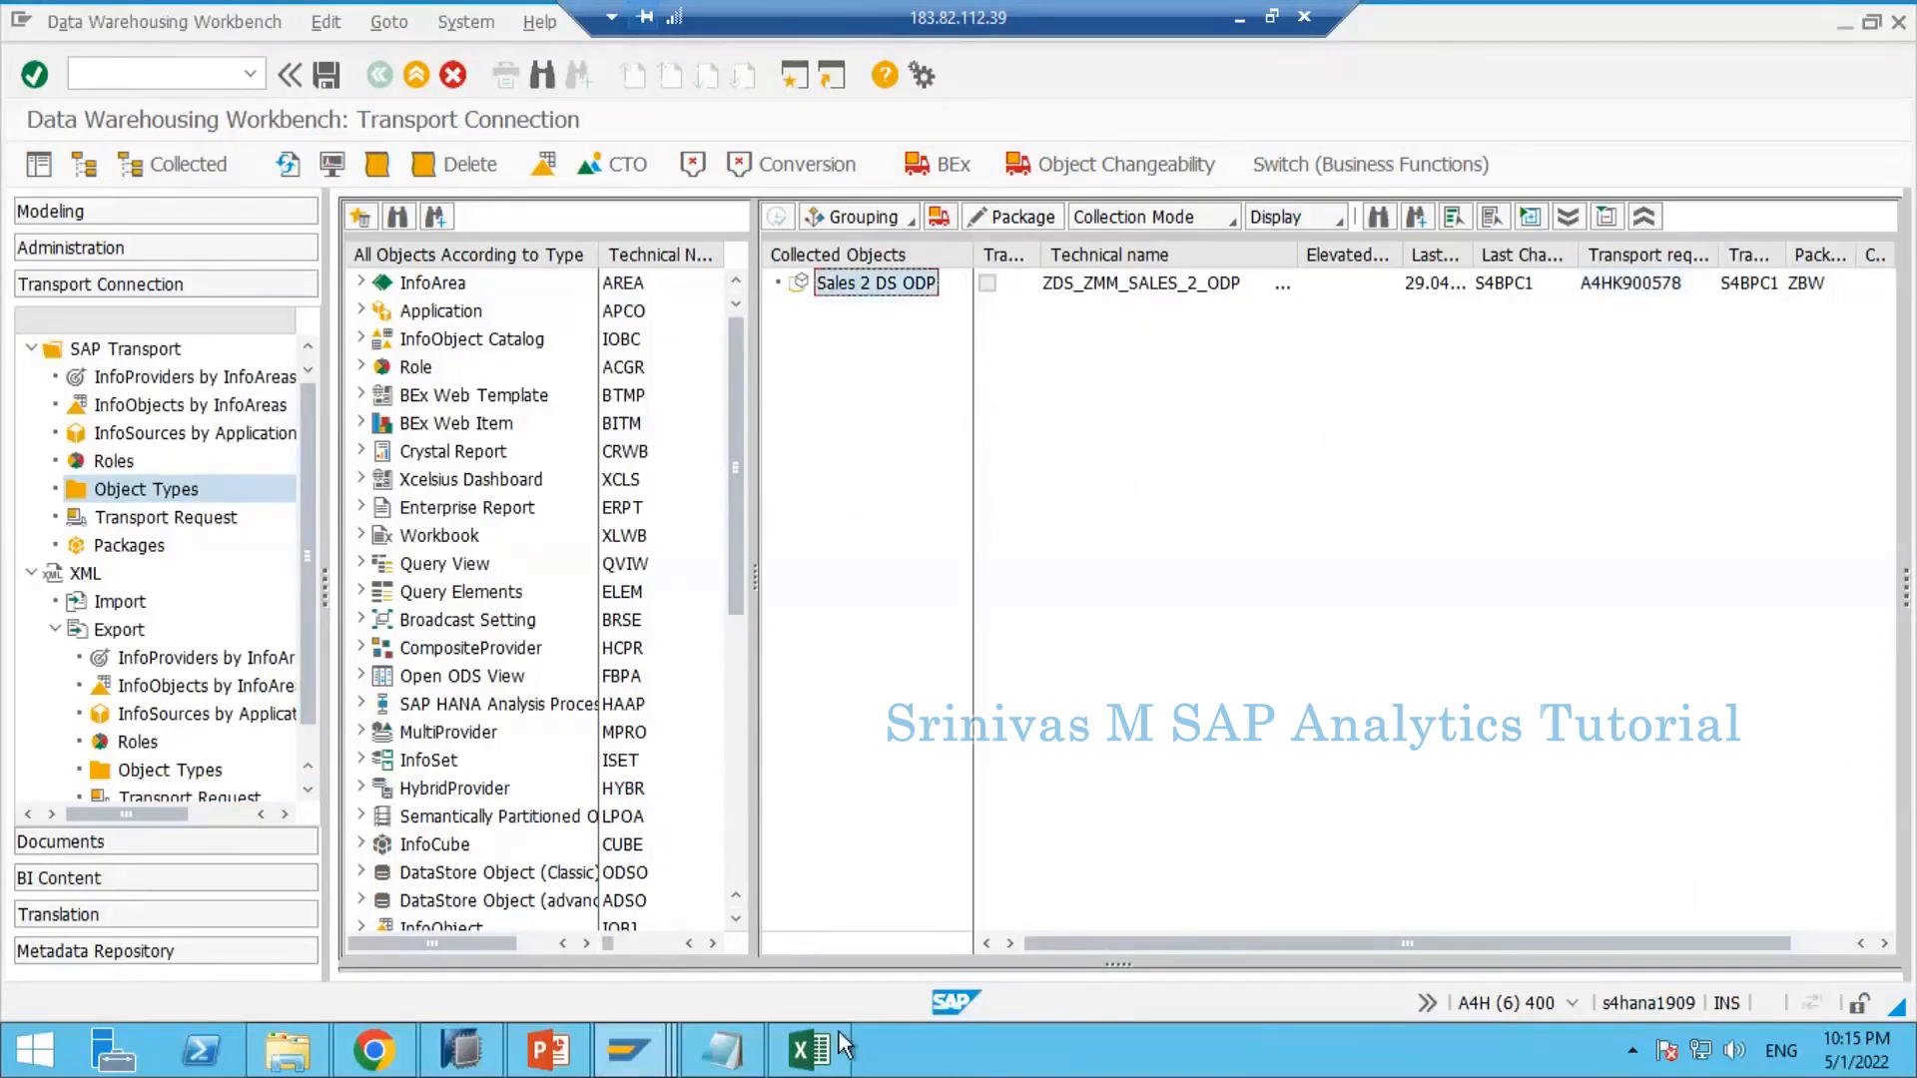
{"action": "left_click", "coordinate": [810, 1050]}
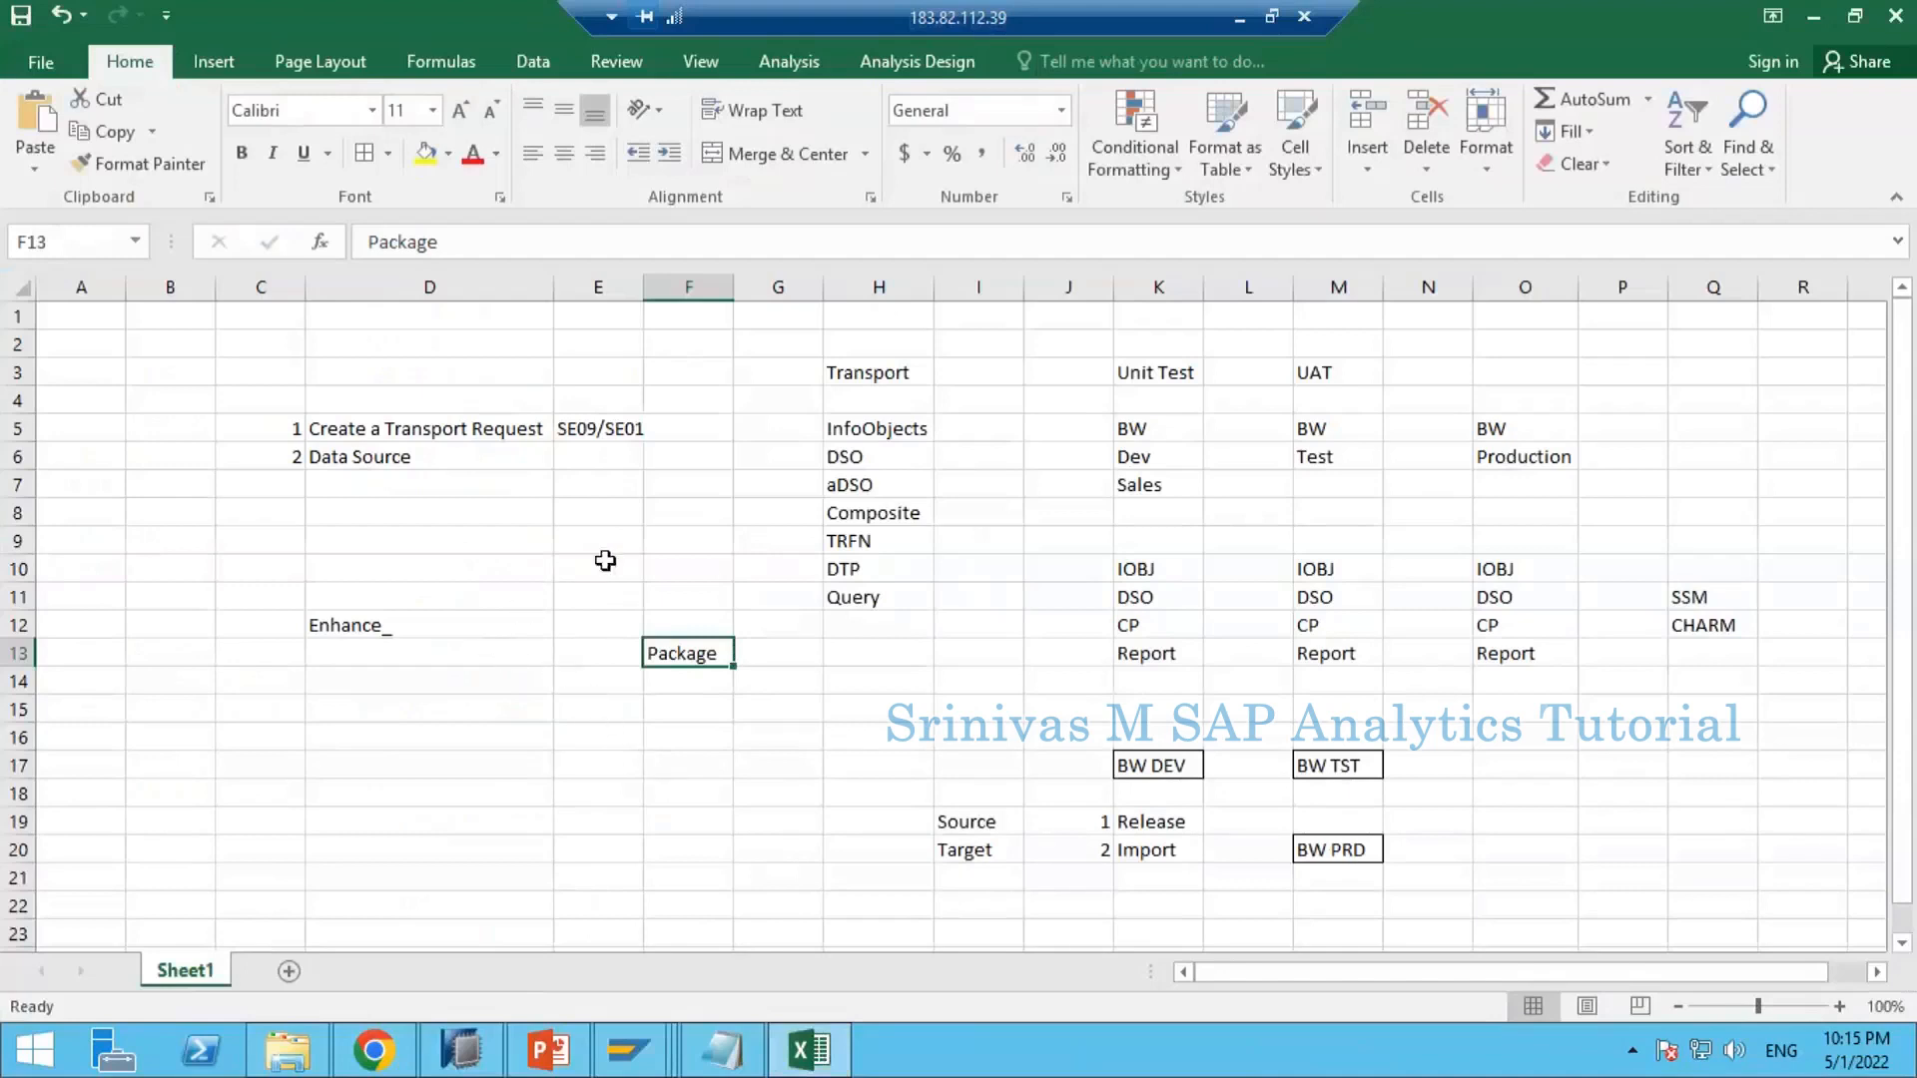
{"action": "left_click_drag", "start_coordinate": [886, 427], "coordinate": [869, 602]}
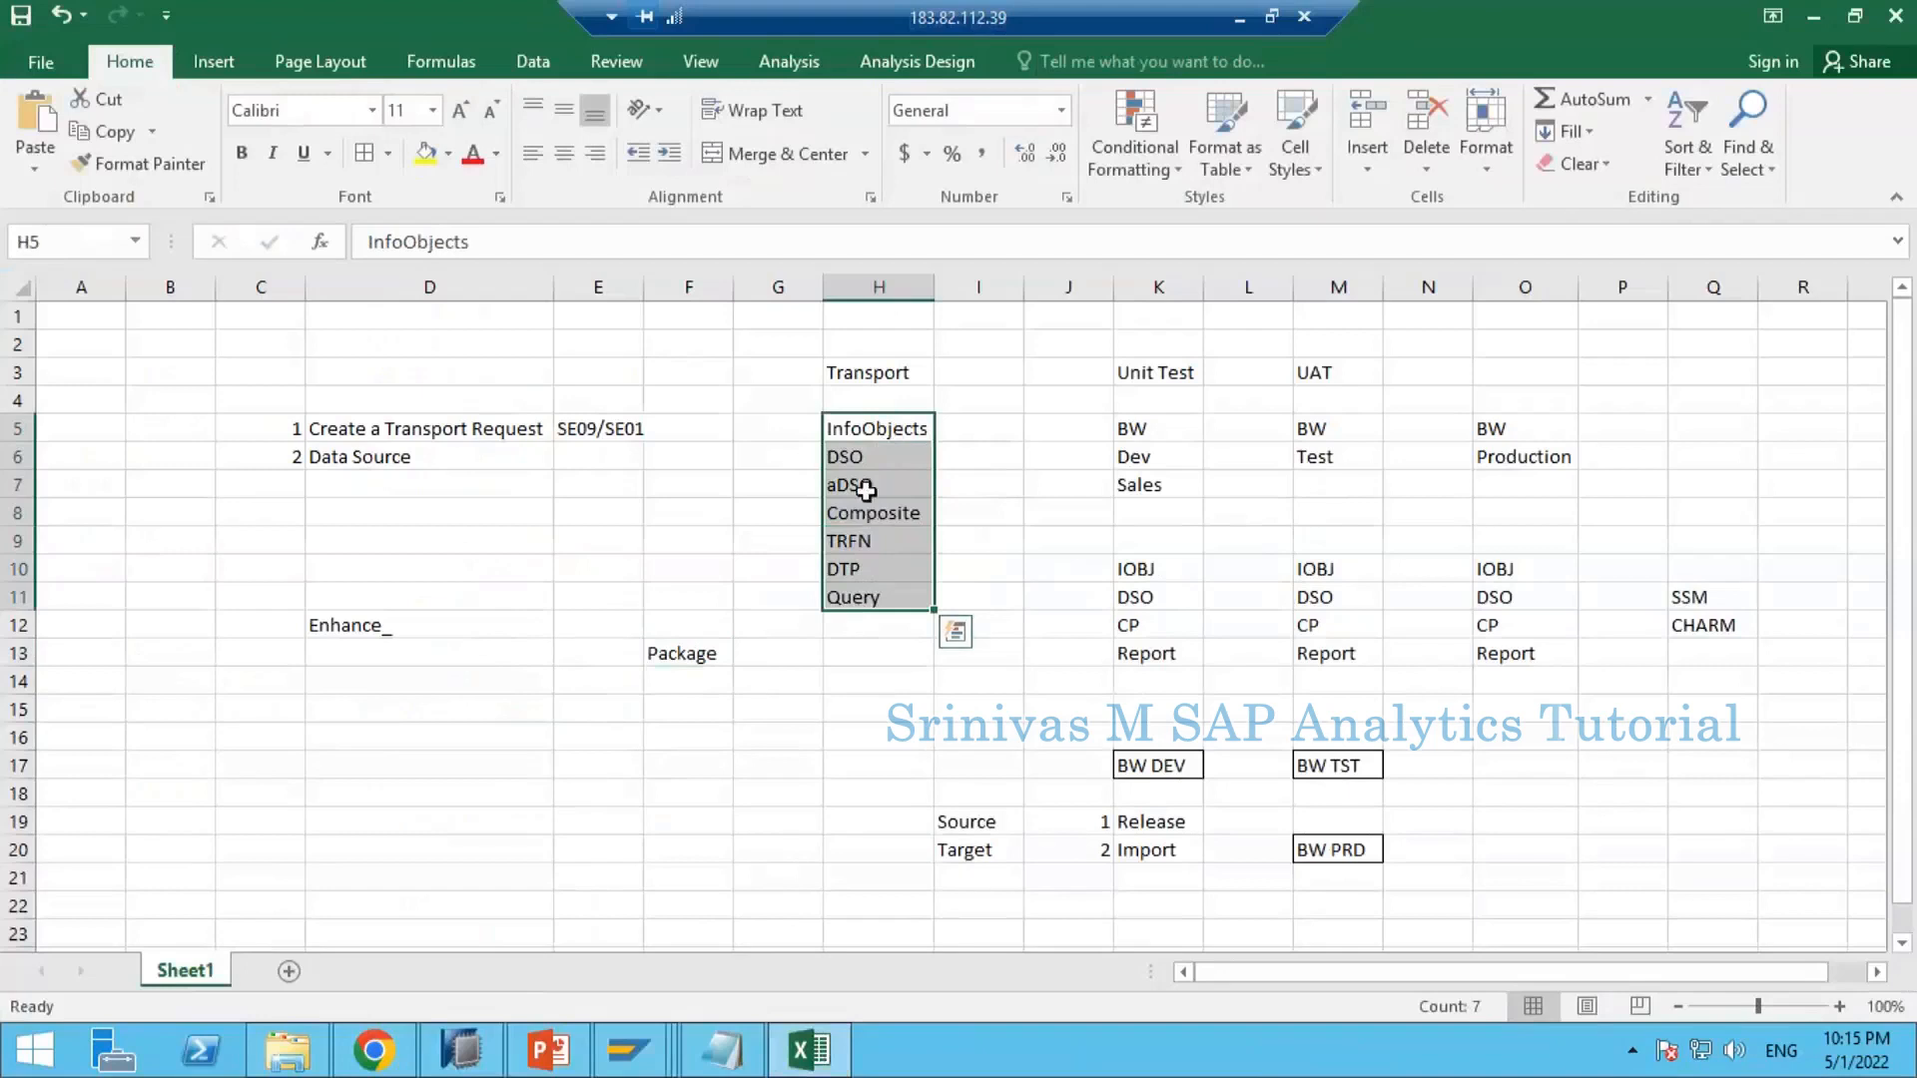
{"action": "left_click", "coordinate": [865, 433]}
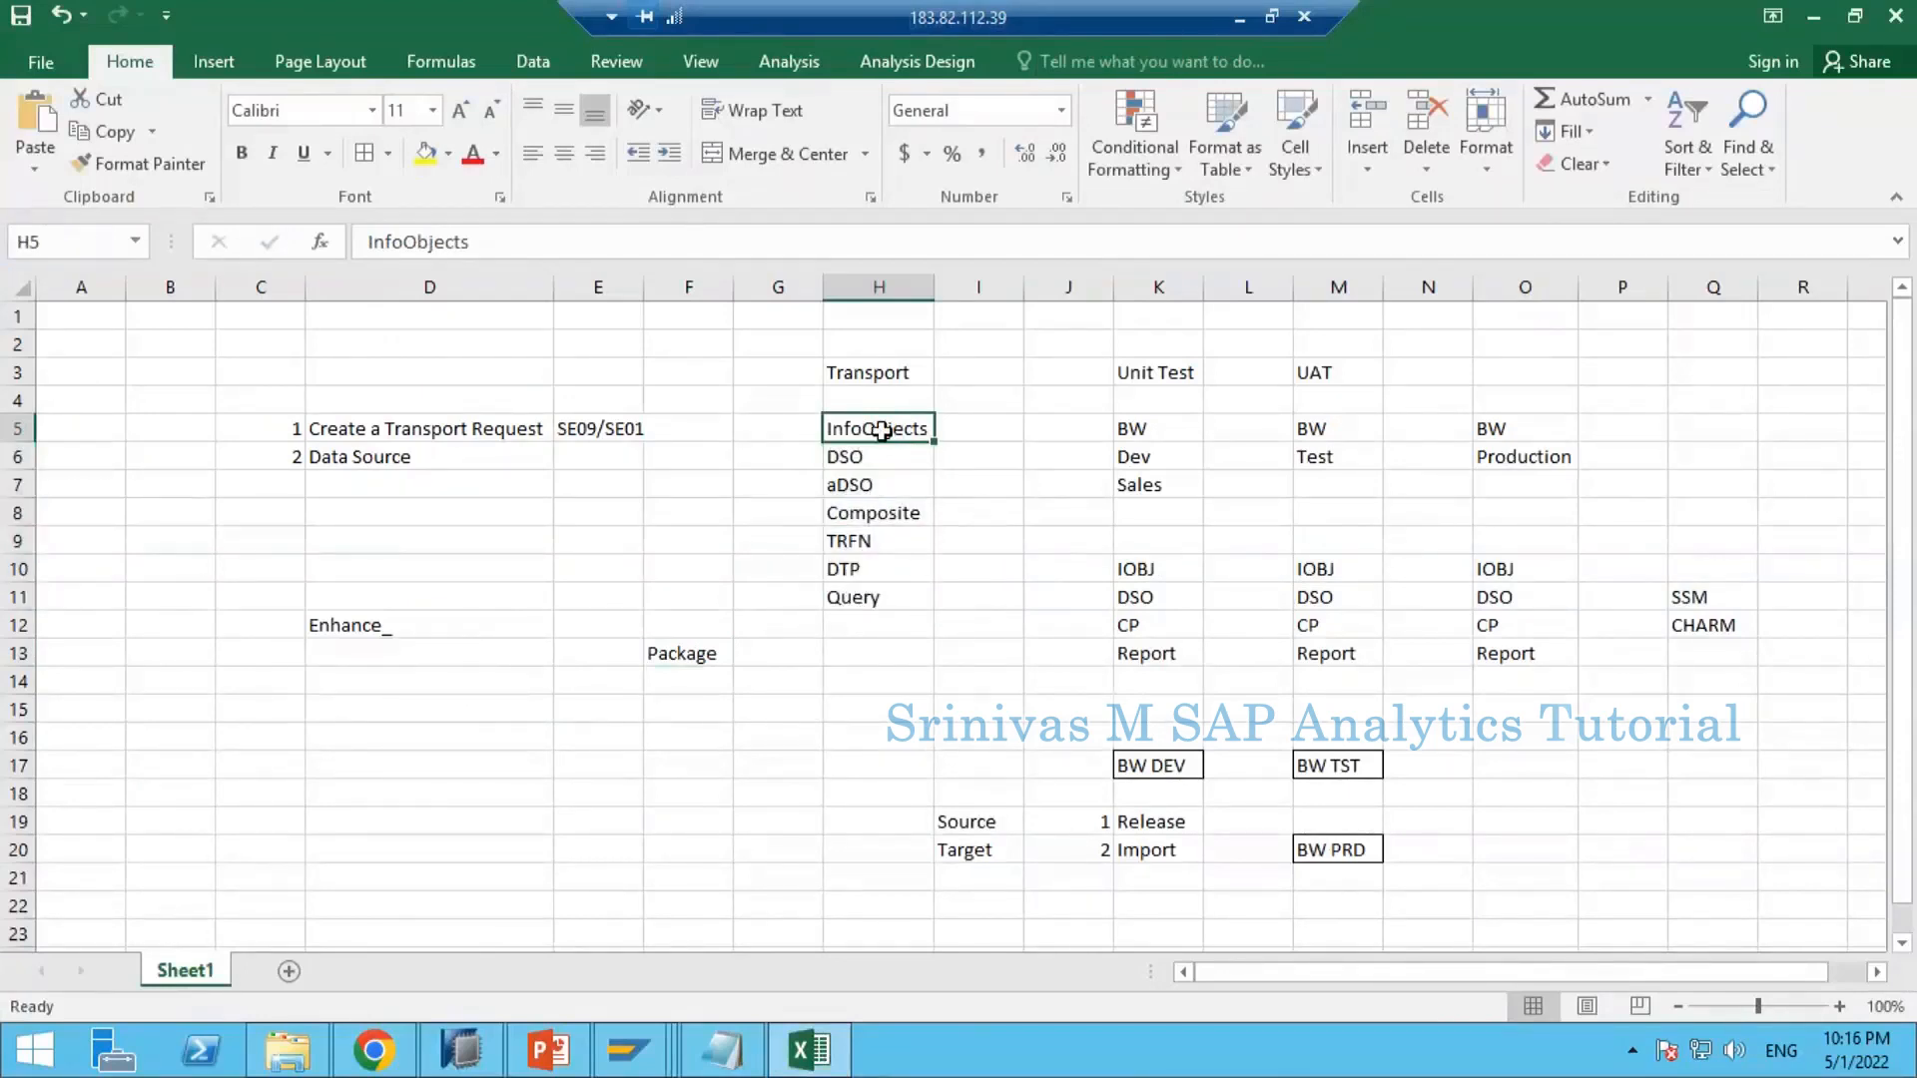
{"action": "left_click_drag", "start_coordinate": [882, 431], "coordinate": [899, 595]}
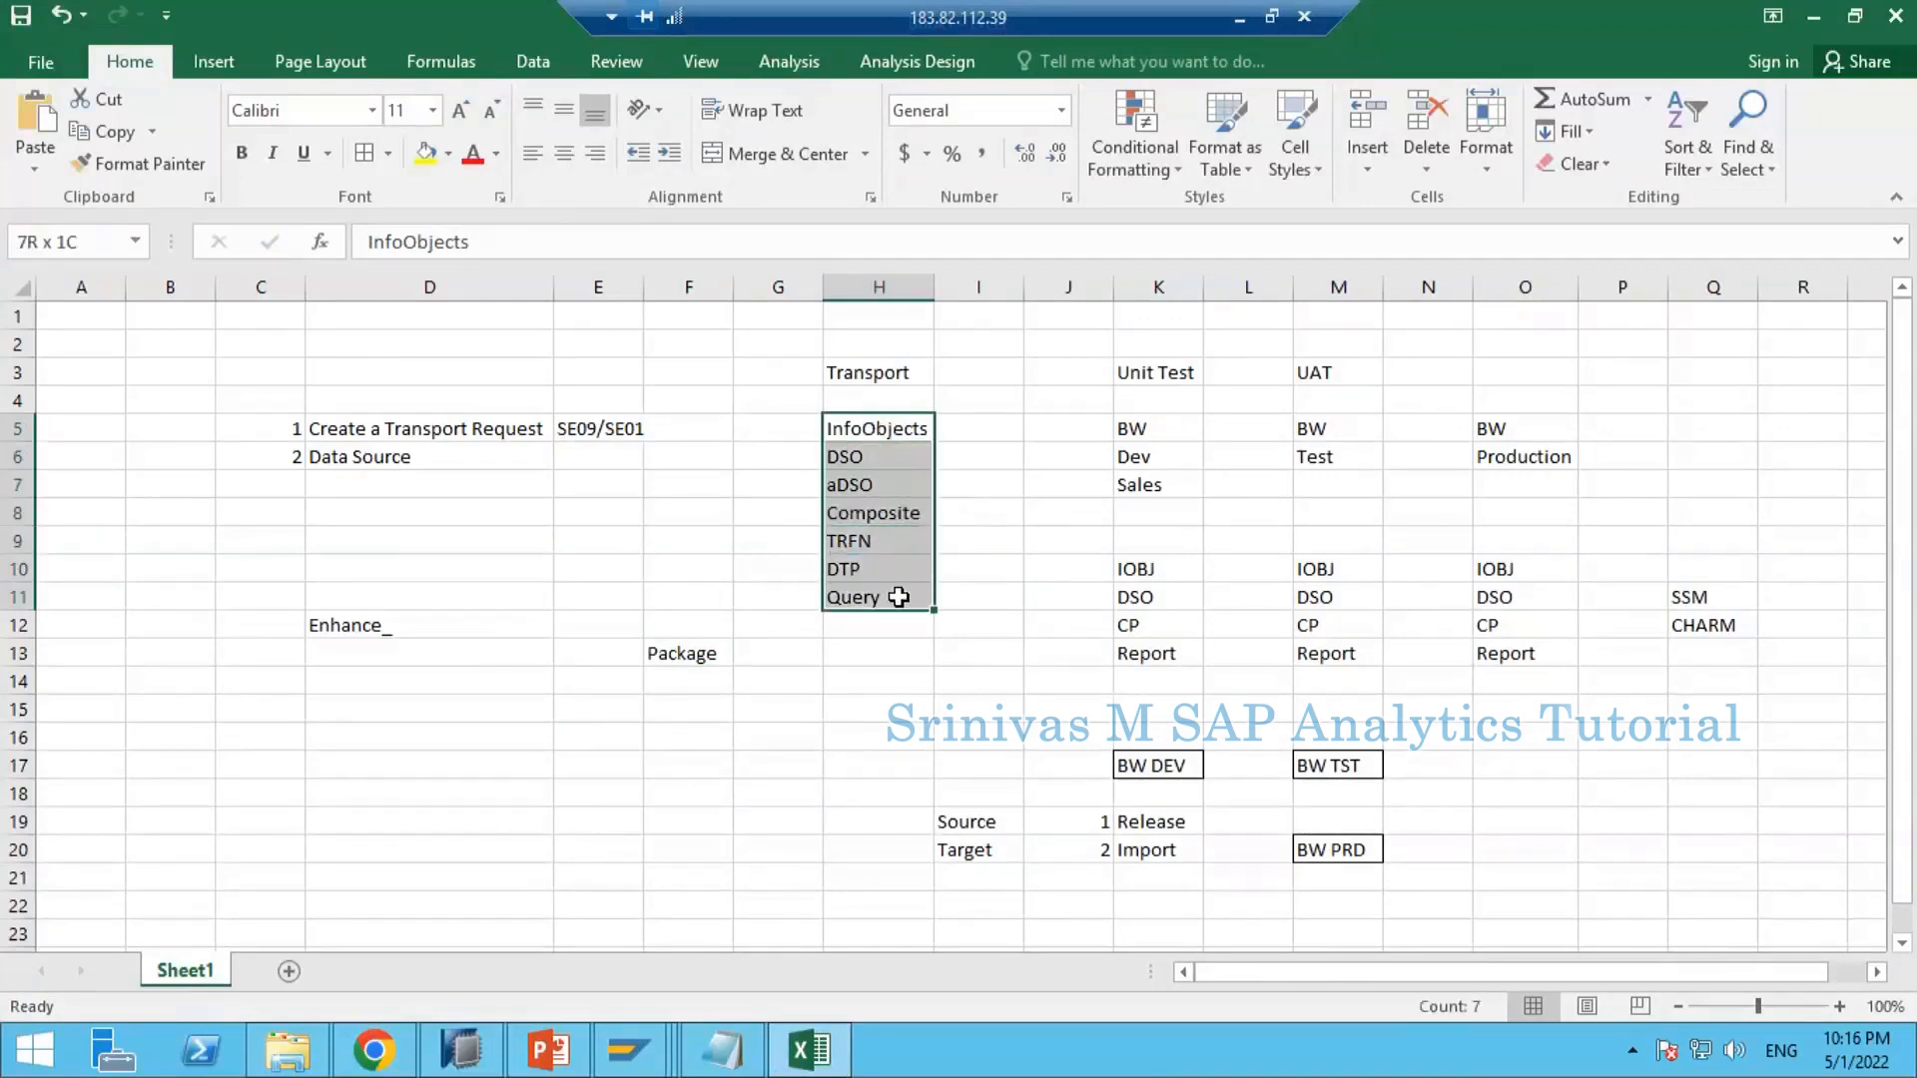
{"action": "left_click", "coordinate": [875, 648]}
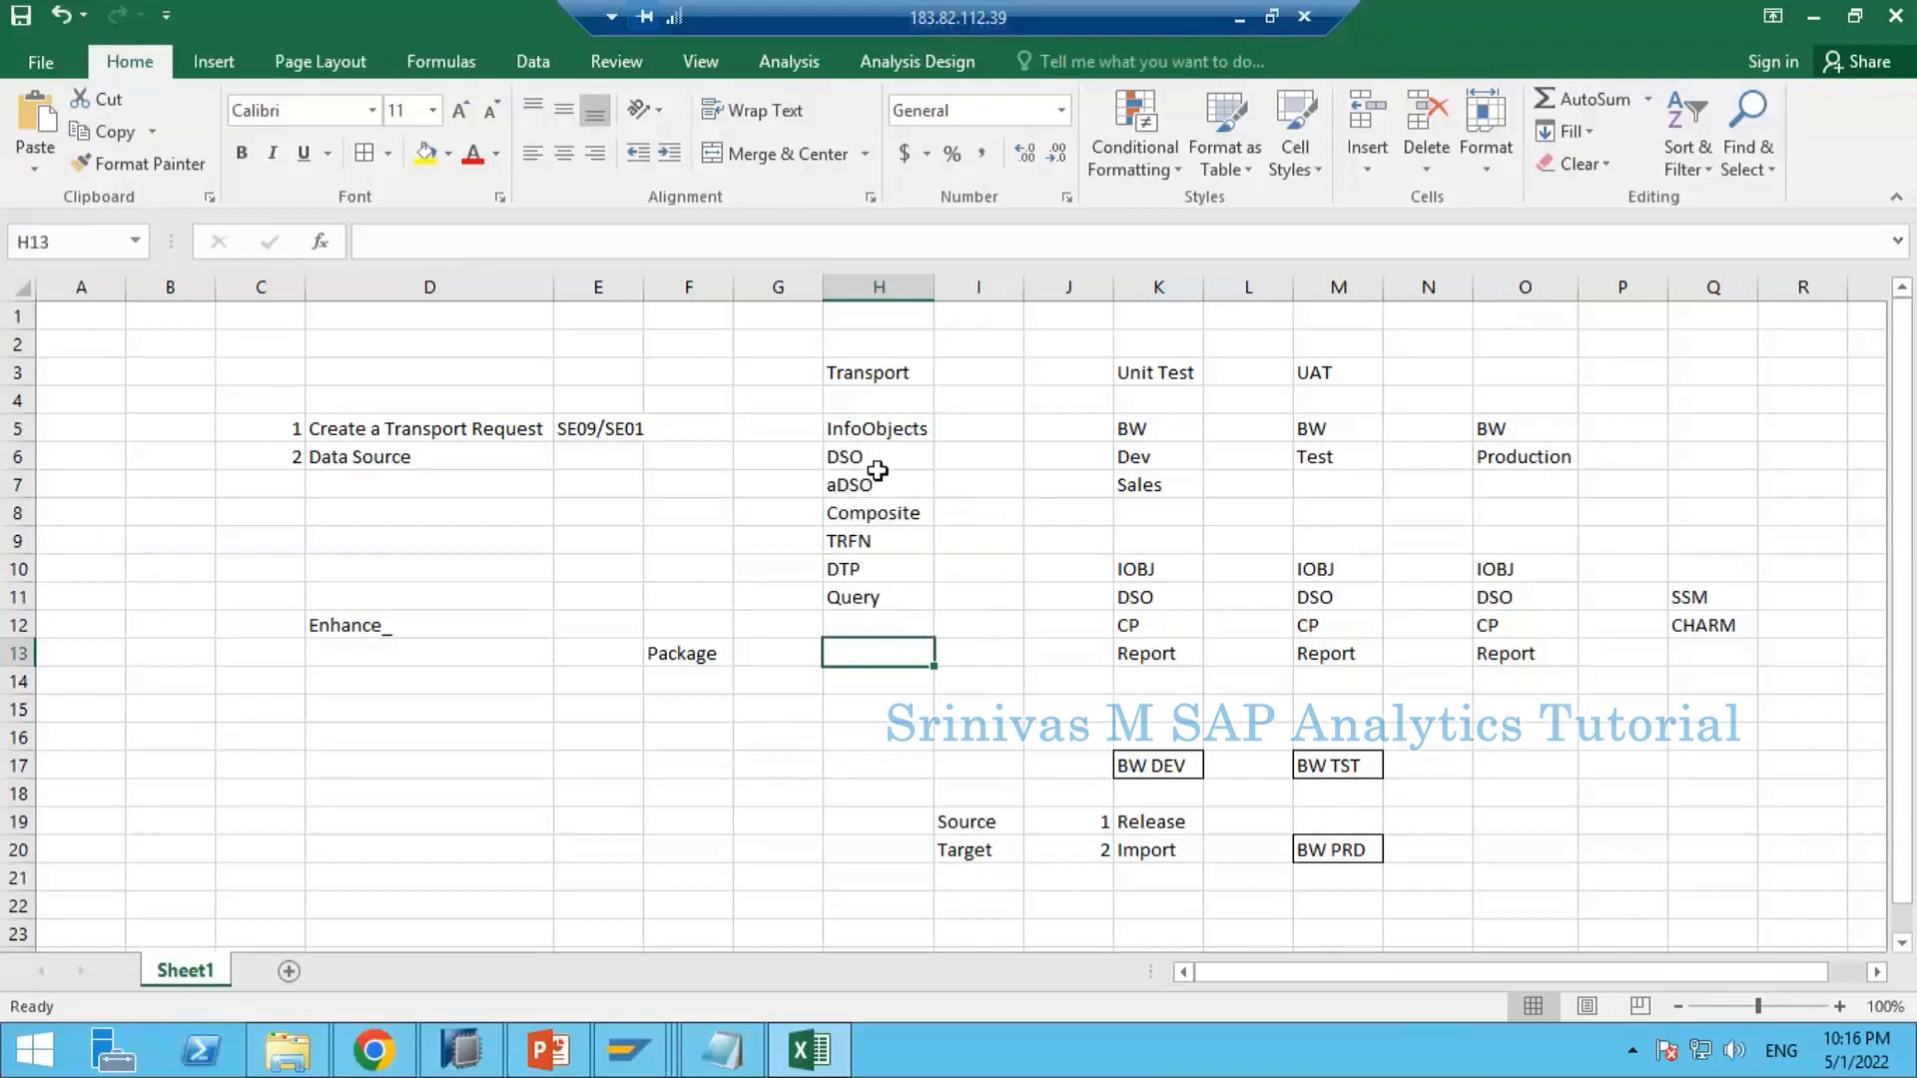
Step: Enter "Data Source" in cell H4, above InfoObjects in the Transport list
{"action": "left_click", "coordinate": [878, 399]}
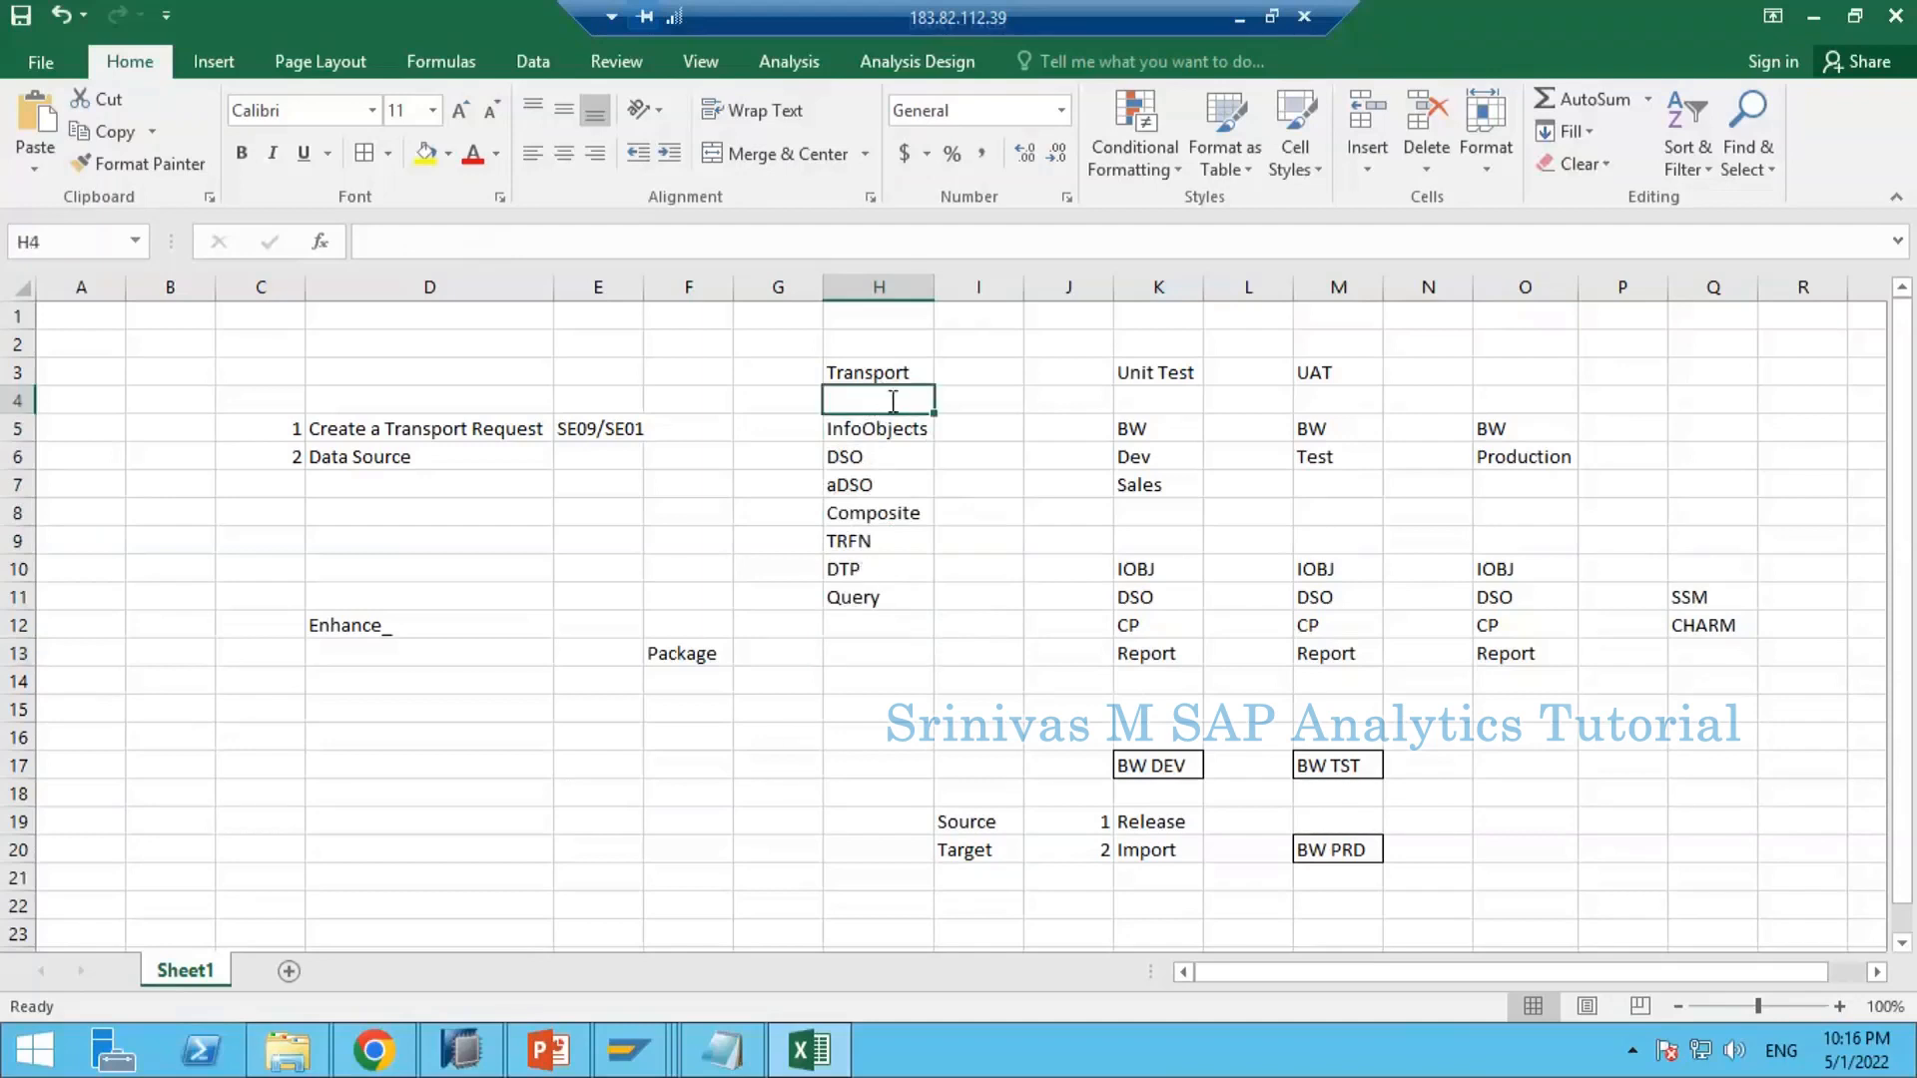
{"action": "type", "text": "Da"}
{"action": "key", "text": "BackSpace"}
{"action": "key", "text": "BackSpace"}
{"action": "key", "text": "BackSpace"}
{"action": "key", "text": "BackSpace"}
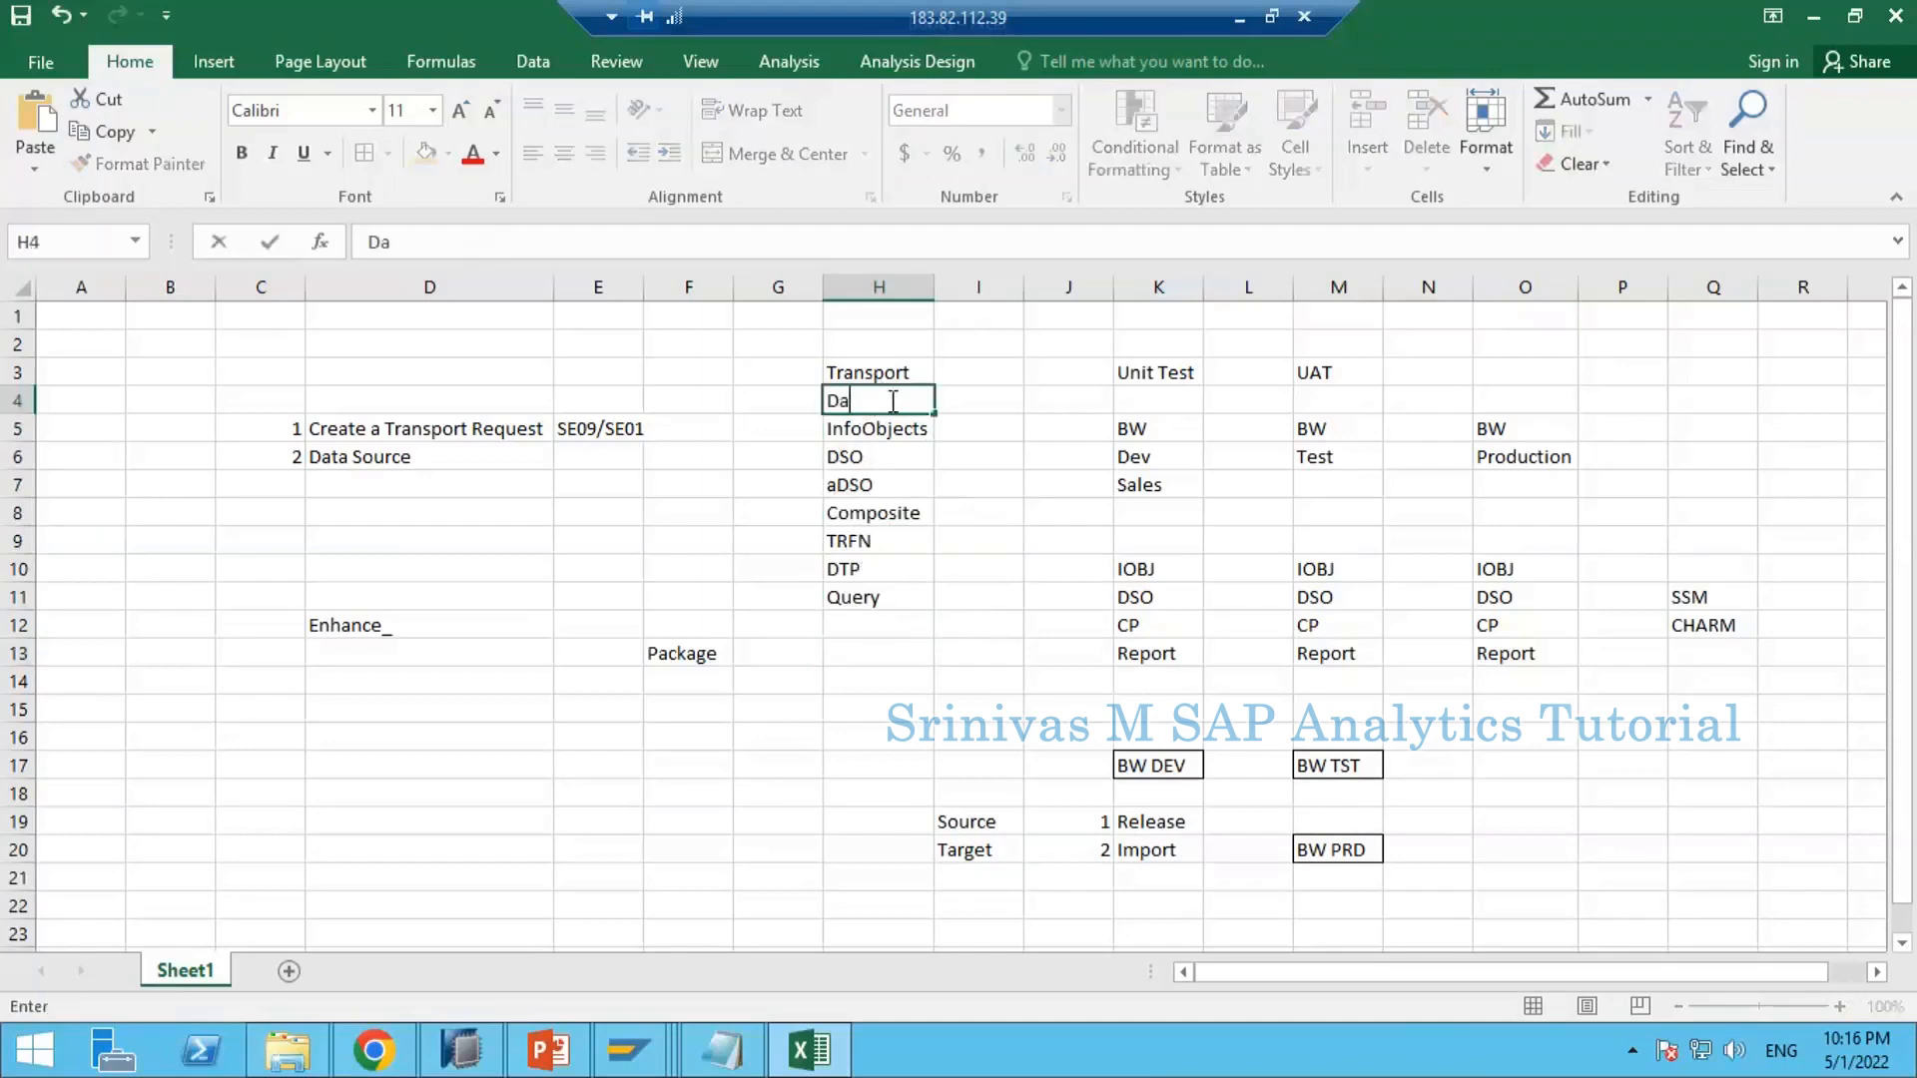
{"action": "type", "text": "at"}
{"action": "key", "text": "BackSpace"}
{"action": "key", "text": "BackSpace"}
{"action": "key", "text": "BackSpace"}
{"action": "type", "text": "Data Source"}
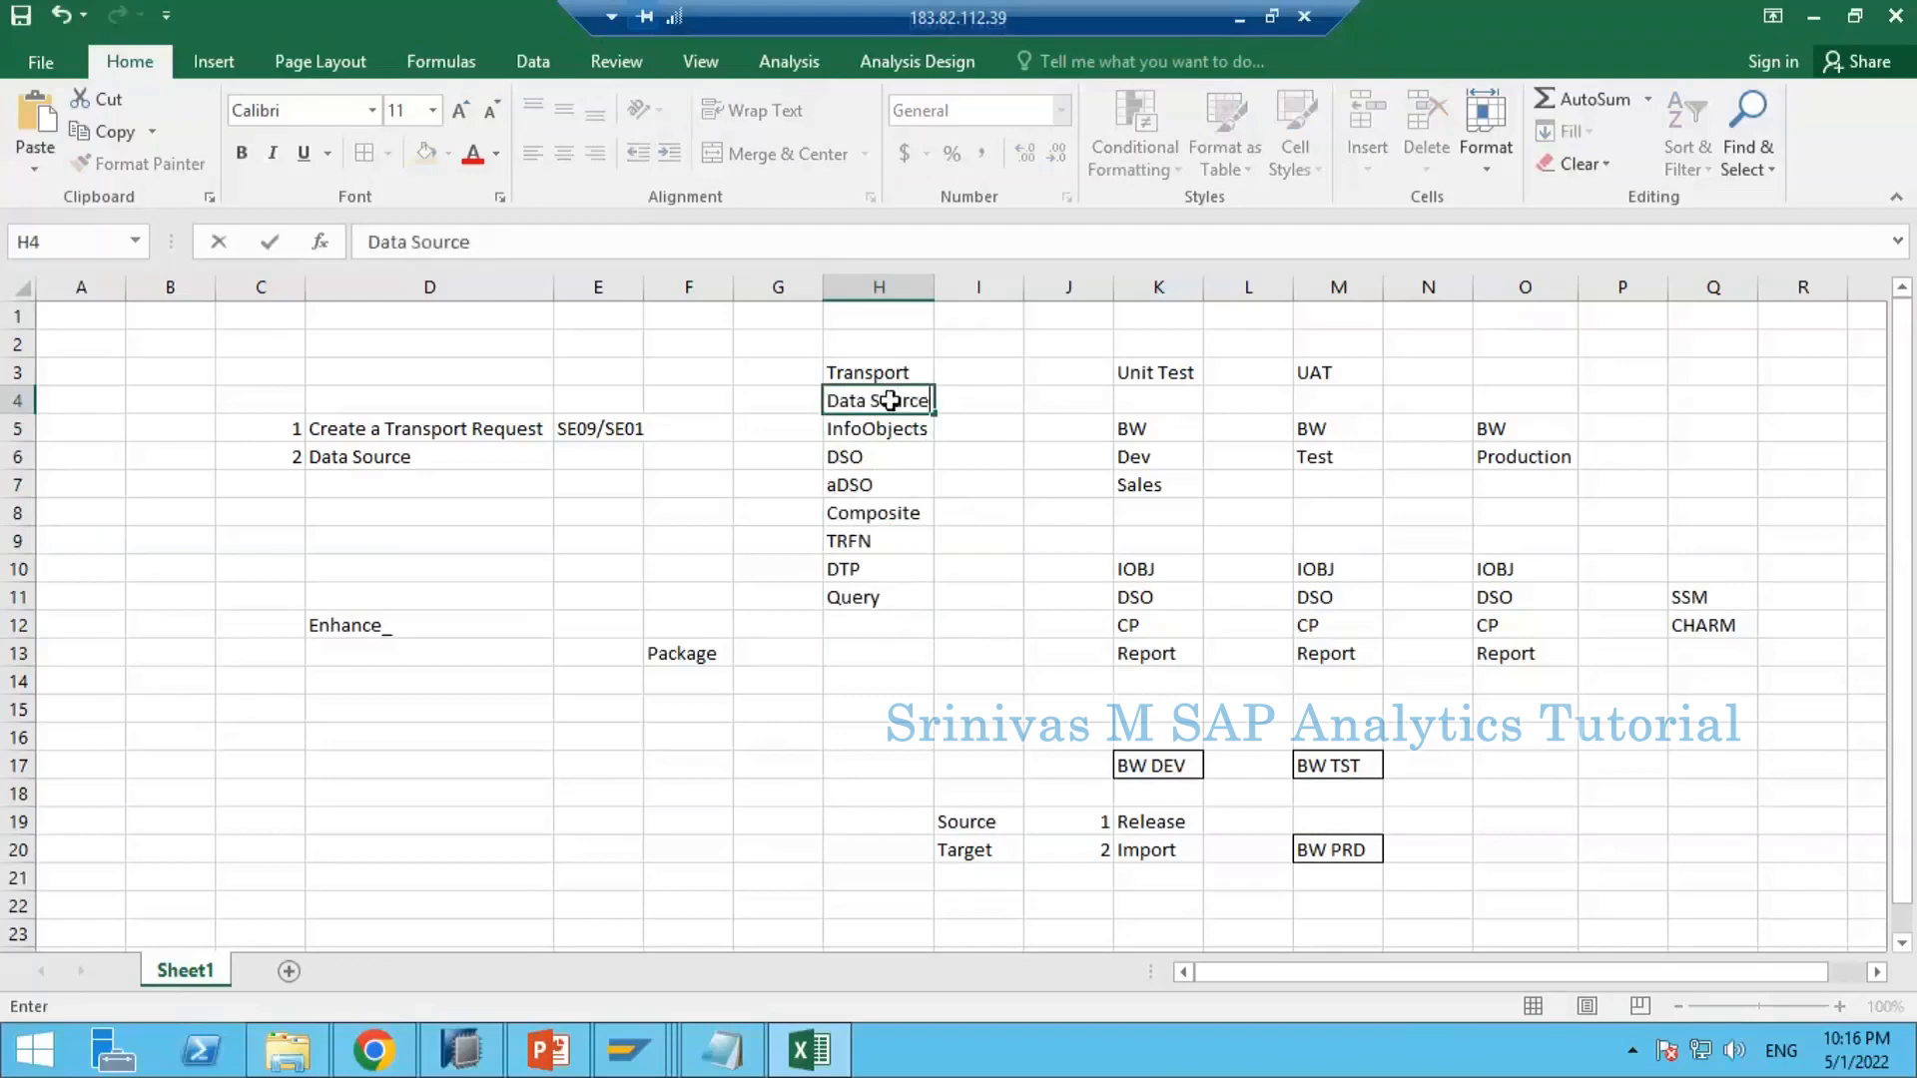
Step: Confirm the H4 entry, select H4:H11, and overwrite H4 with "composite"
{"action": "key", "text": "Return"}
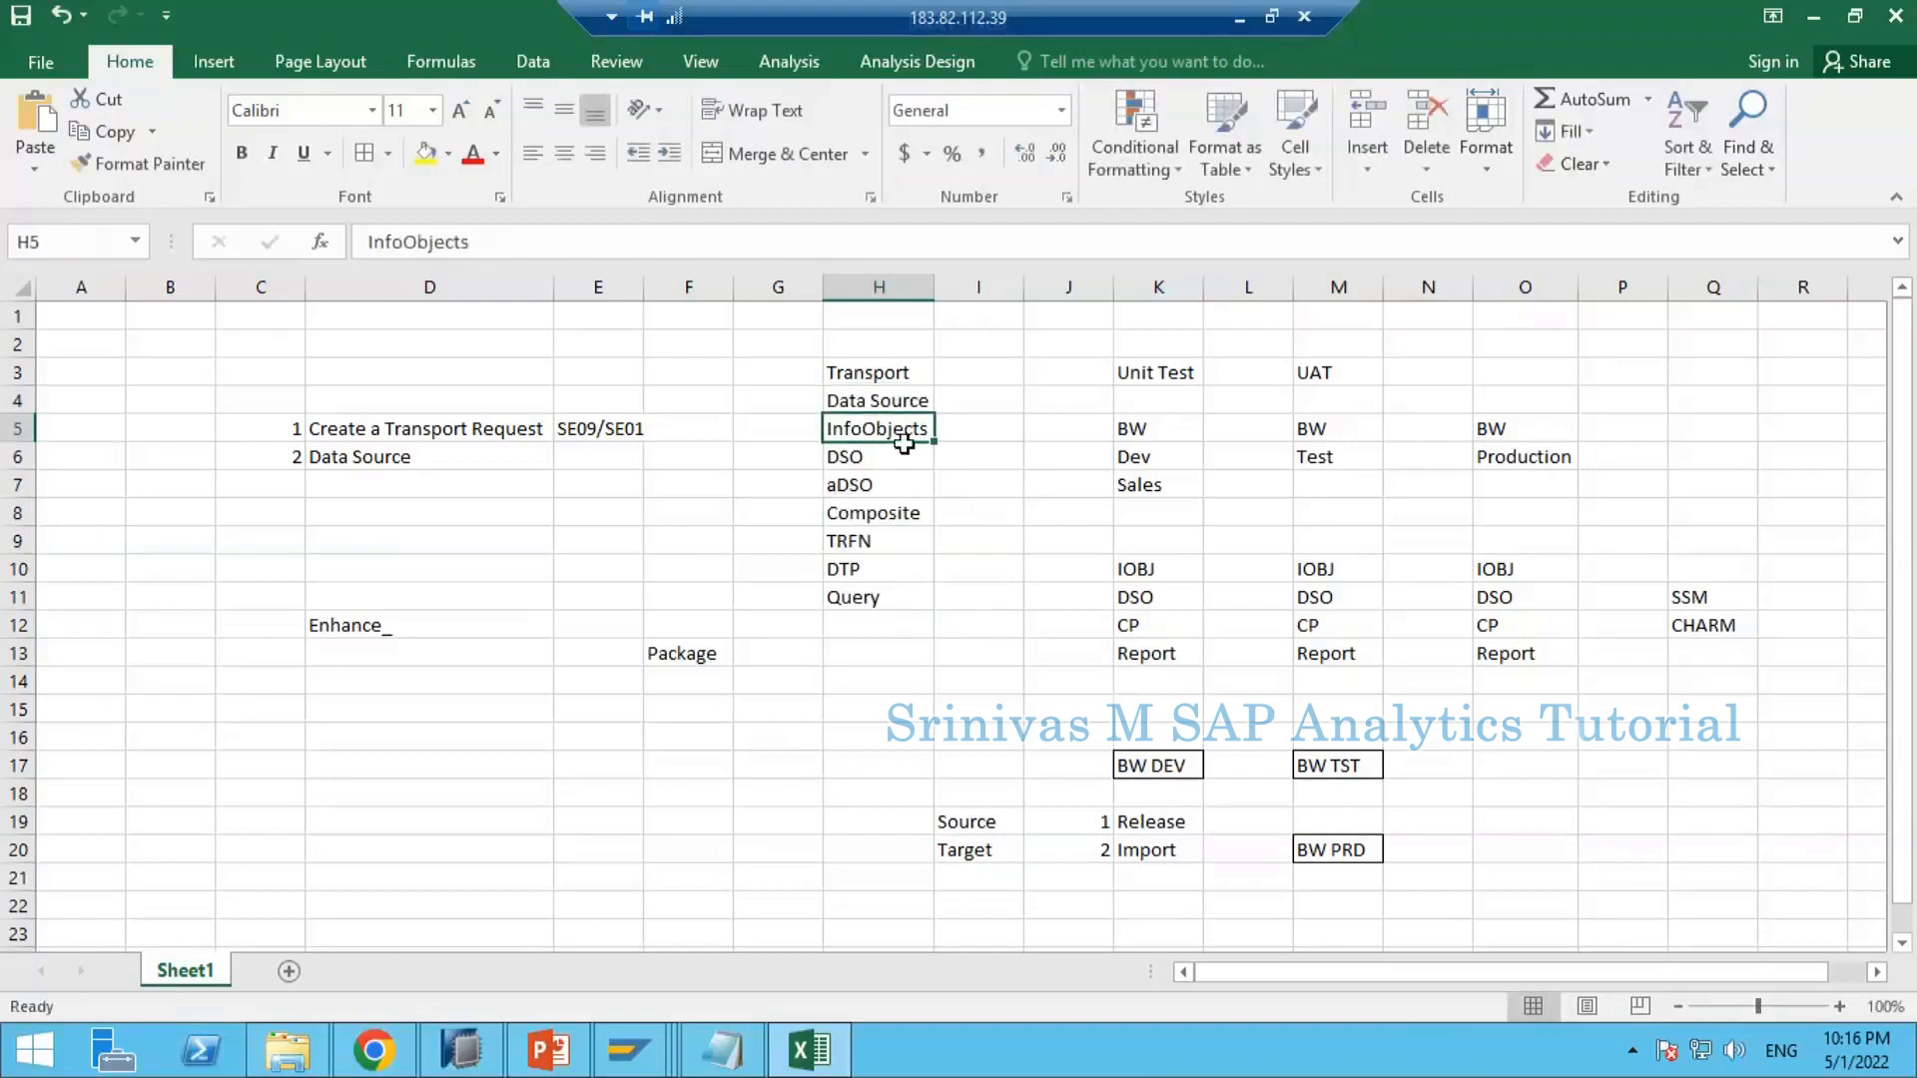
{"action": "left_click_drag", "start_coordinate": [888, 400], "coordinate": [895, 592]}
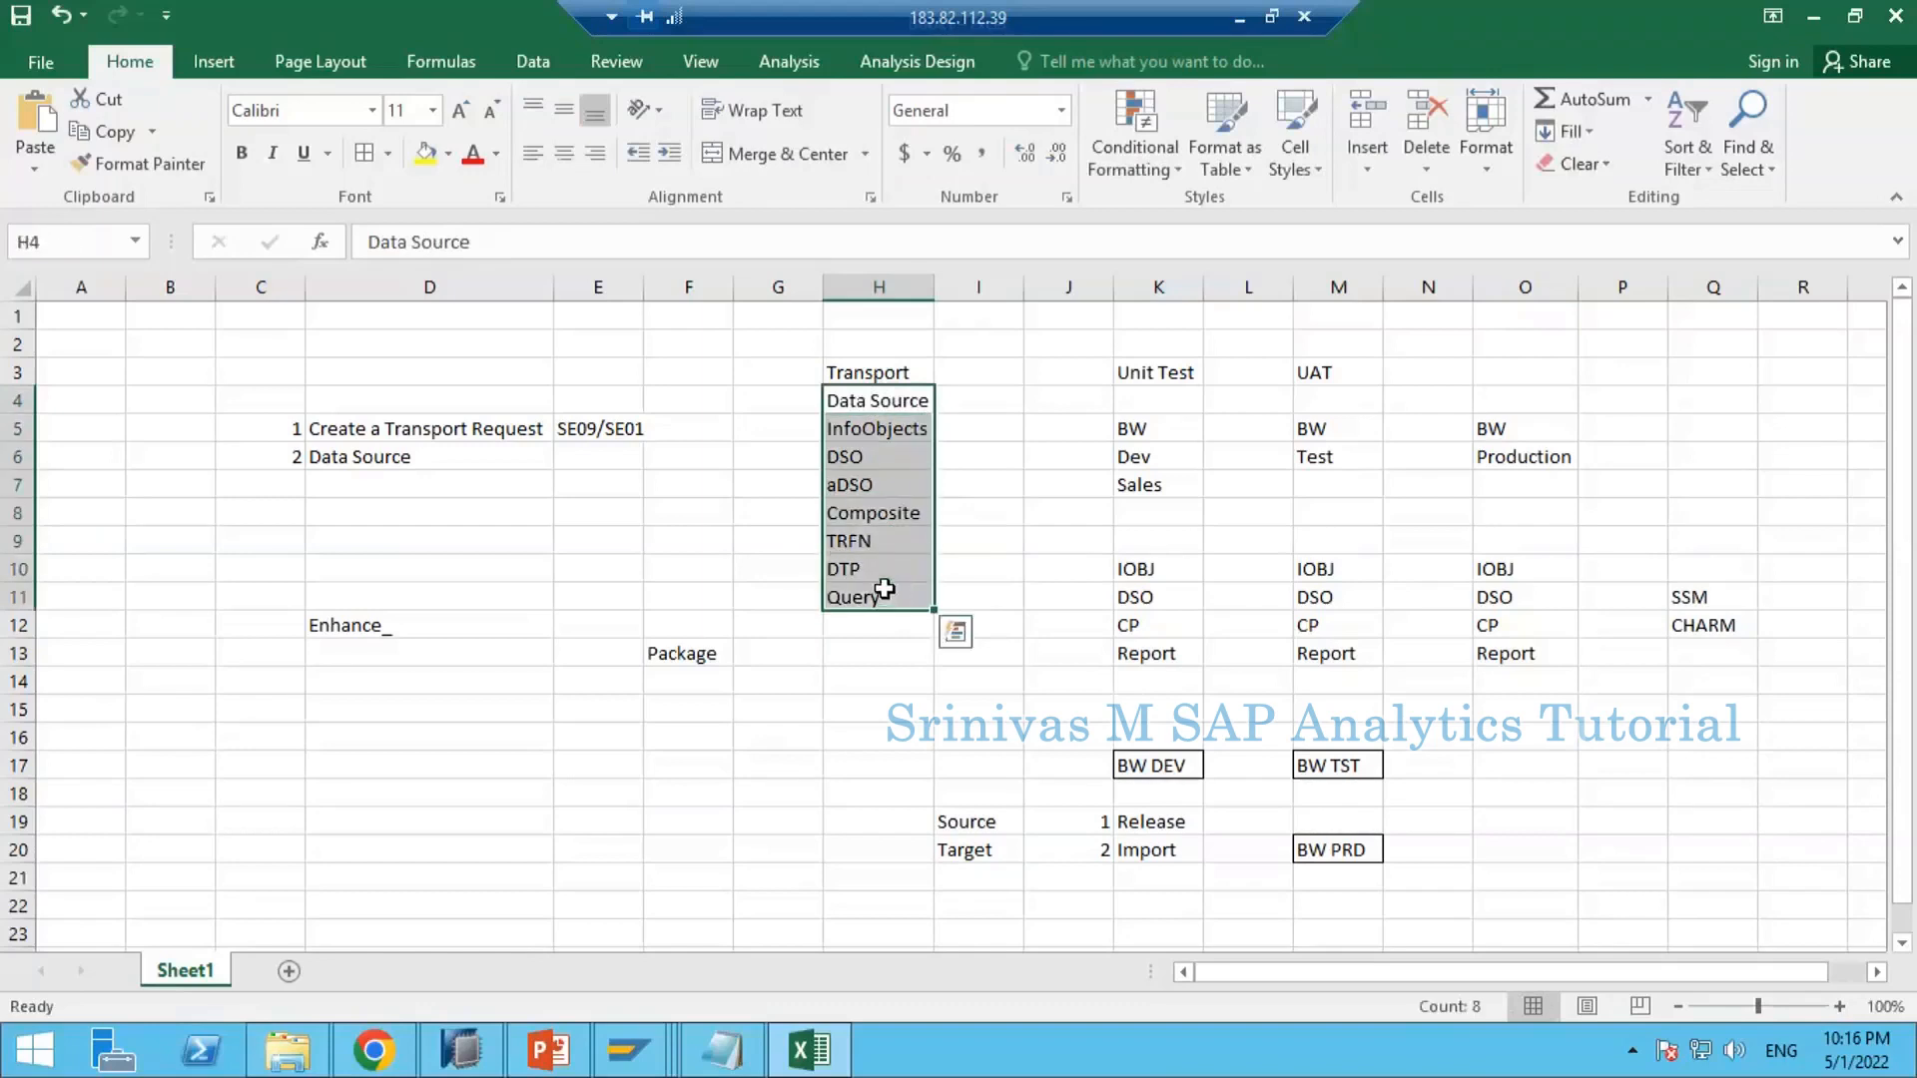
{"action": "type", "text": "composite"}
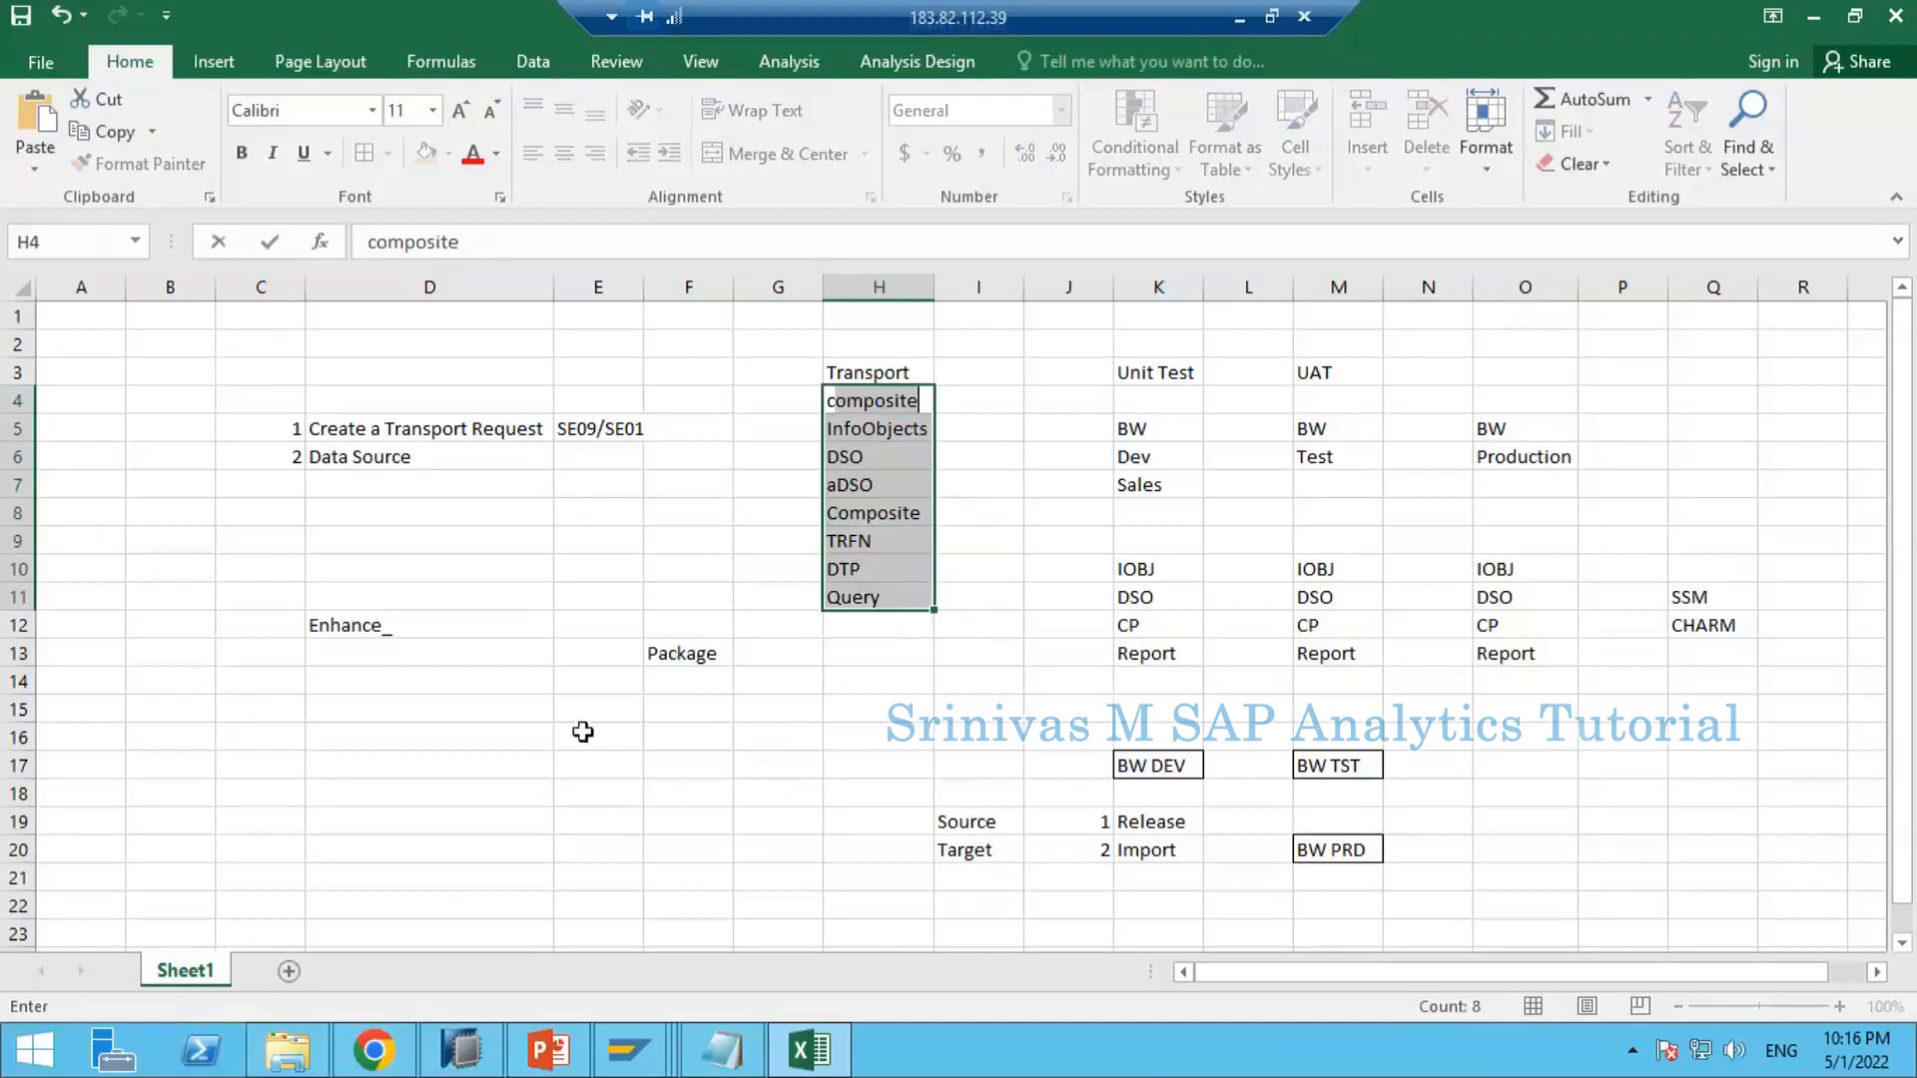
{"action": "left_click", "coordinate": [858, 482]}
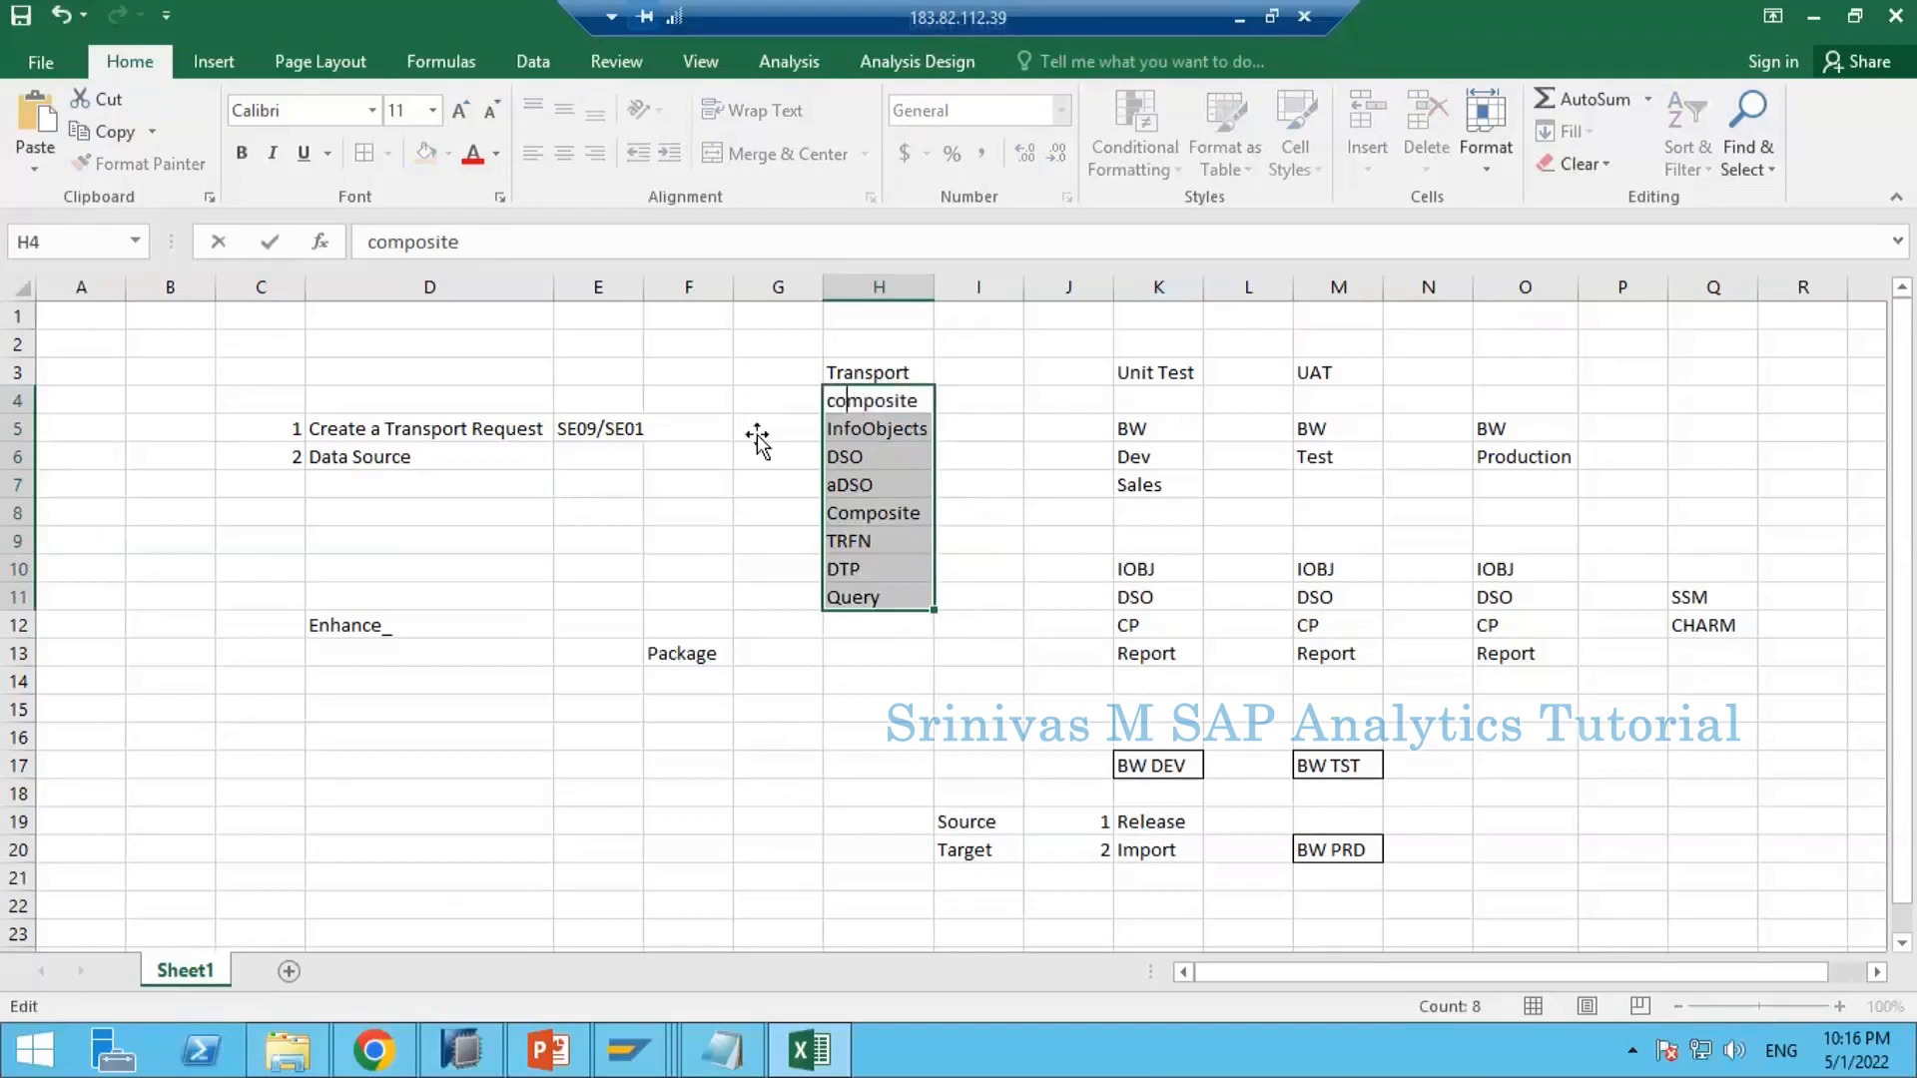
Step: Copy the Transport object list in H4:H11 to a new worksheet, starting at cell E4
{"action": "left_click_drag", "start_coordinate": [853, 405], "coordinate": [867, 596]}
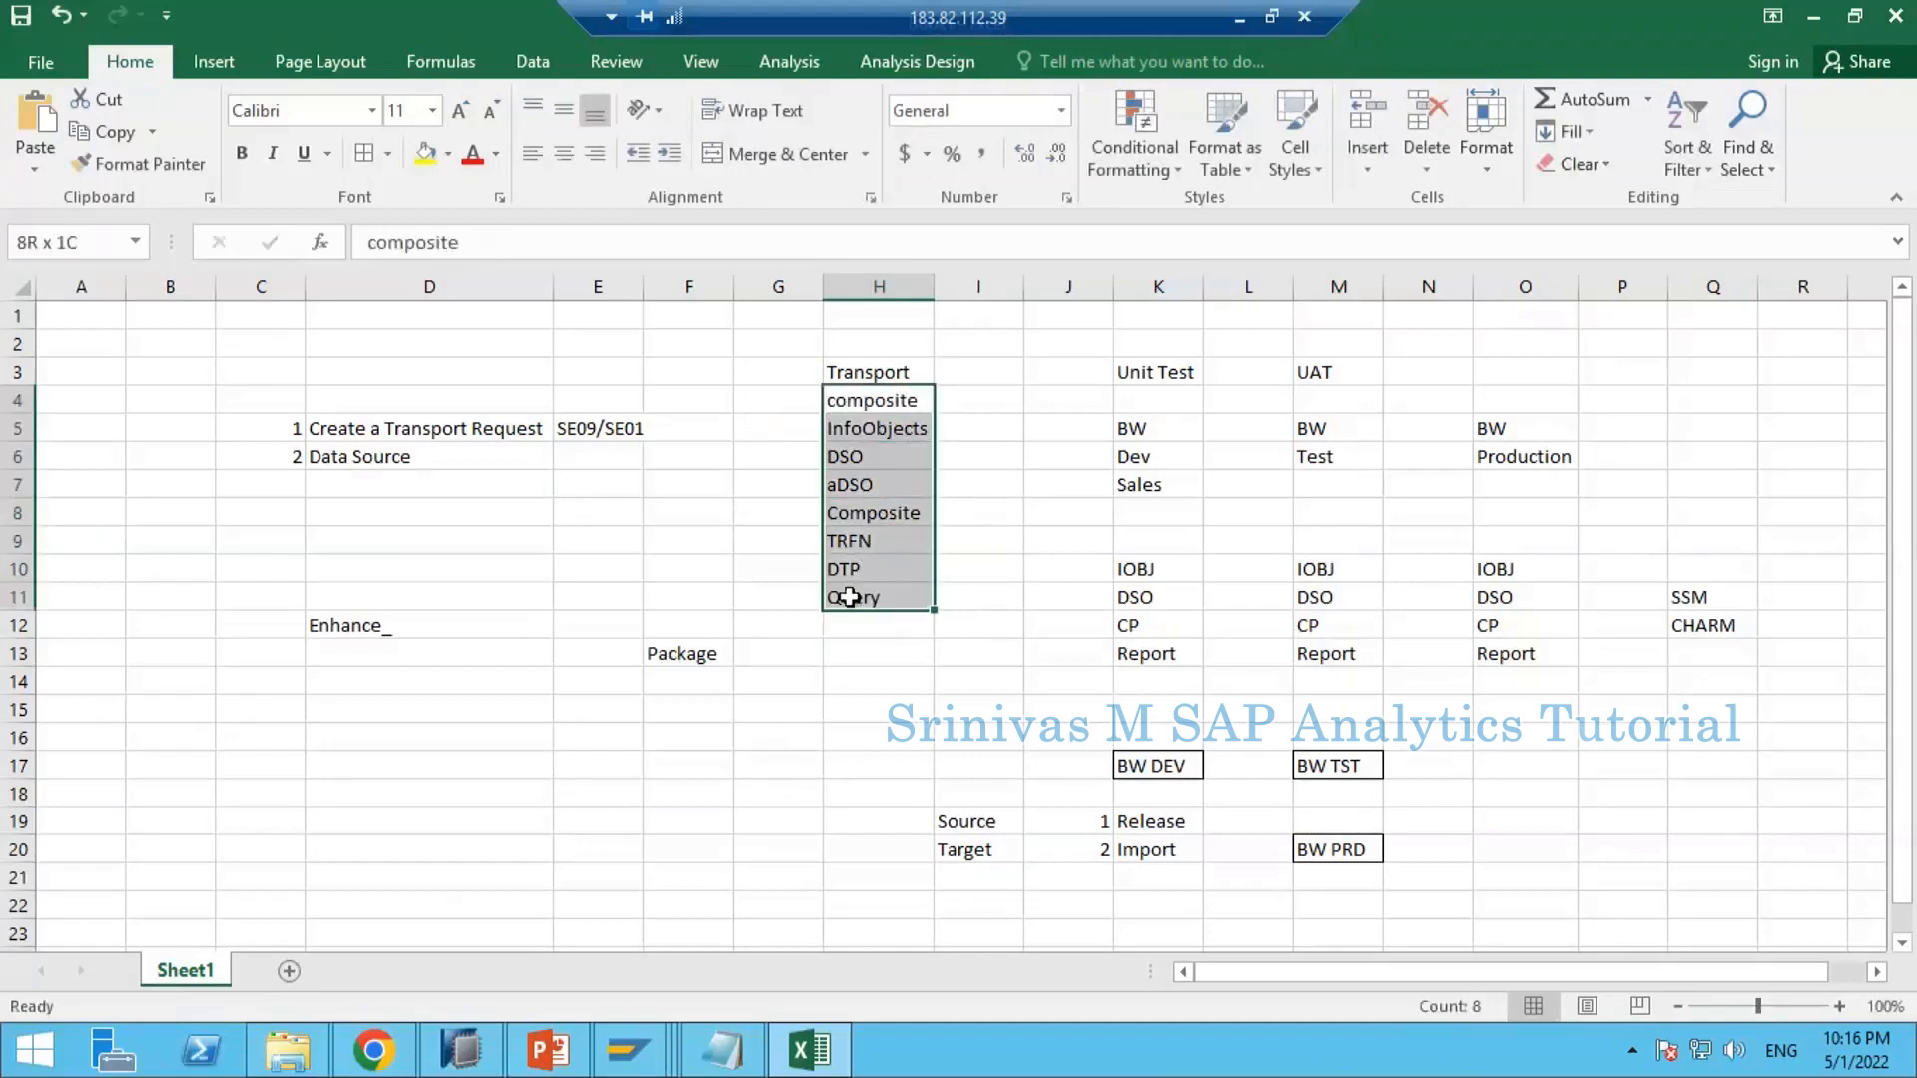
{"action": "key", "text": "ctrl+c"}
{"action": "left_click", "coordinate": [289, 970]}
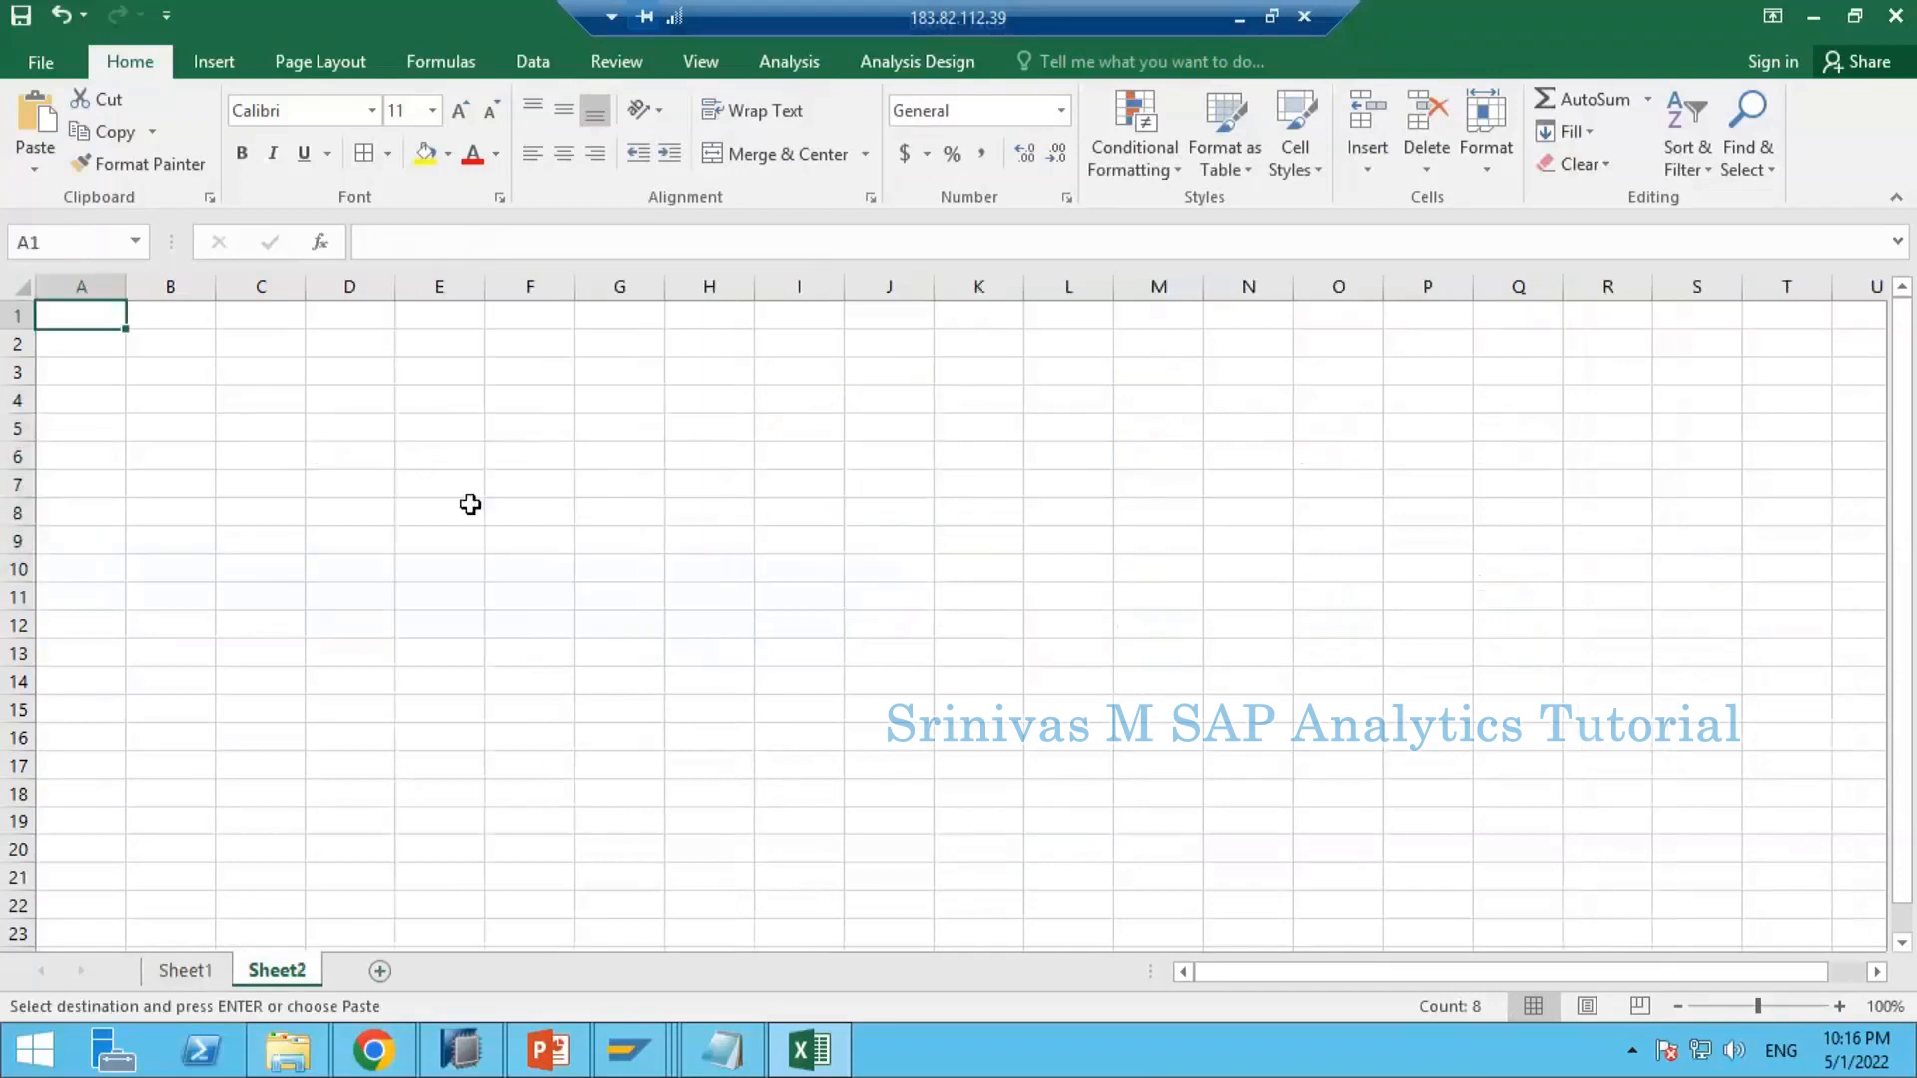
{"action": "left_click", "coordinate": [450, 409]}
{"action": "key", "text": "ctrl+v"}
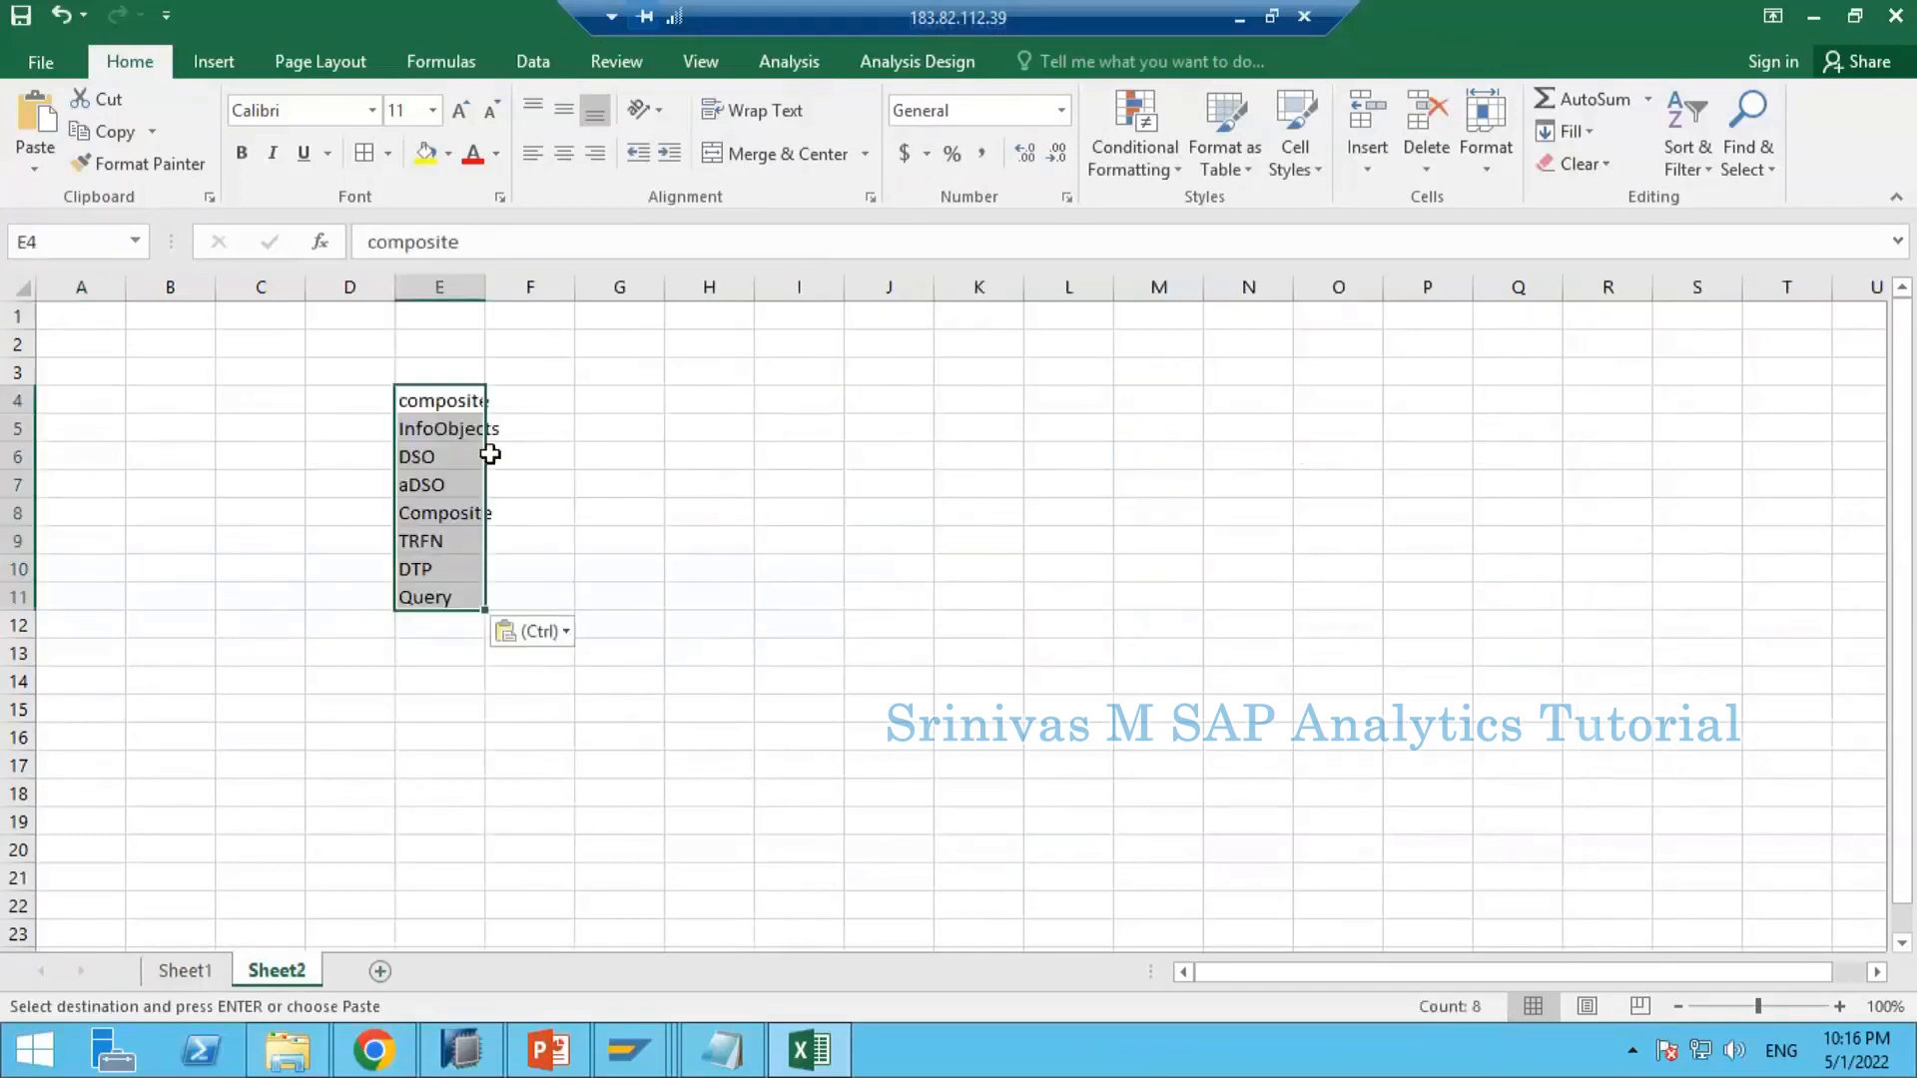
Step: Fit column E to its contents on Sheet2 and clear the "composite" entry from cell E4
{"action": "double_click", "coordinate": [485, 286]}
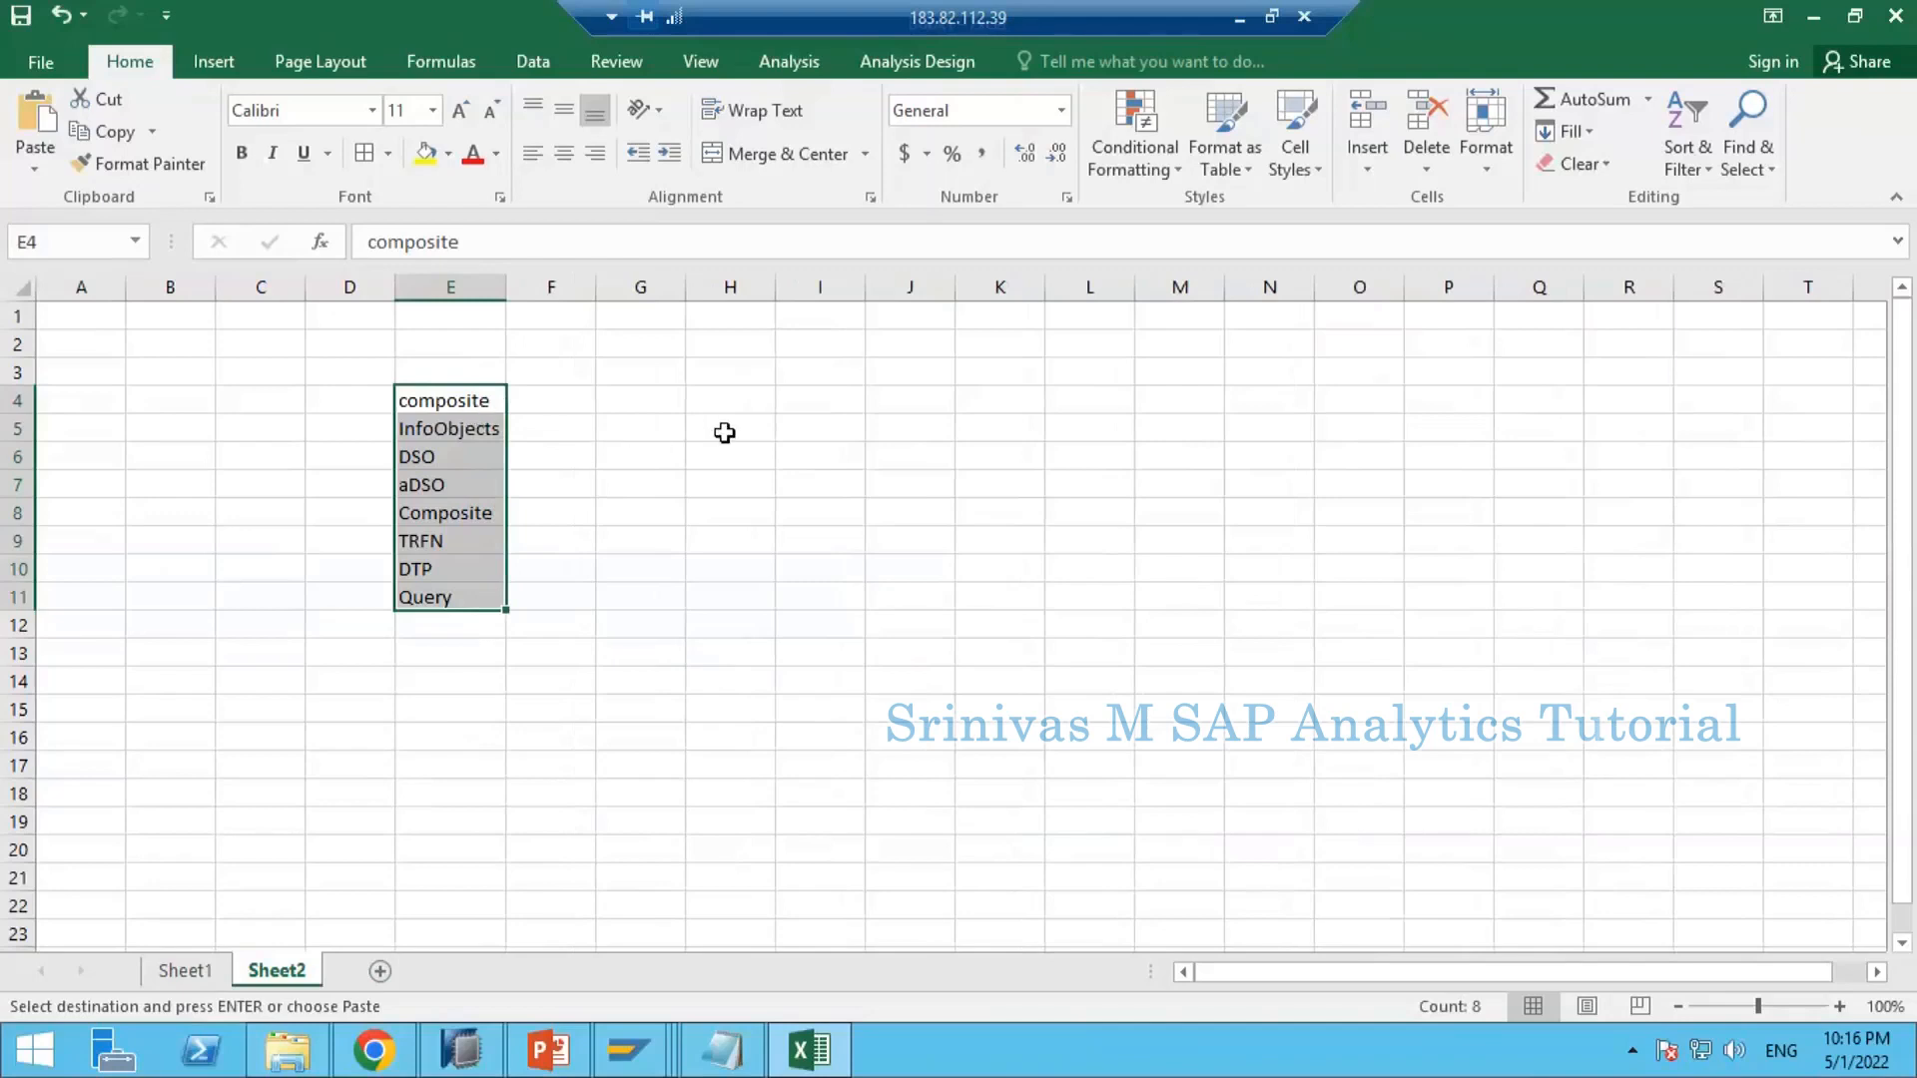
{"action": "left_click", "coordinate": [722, 432]}
{"action": "left_click", "coordinate": [466, 407]}
{"action": "key", "text": "Delete"}
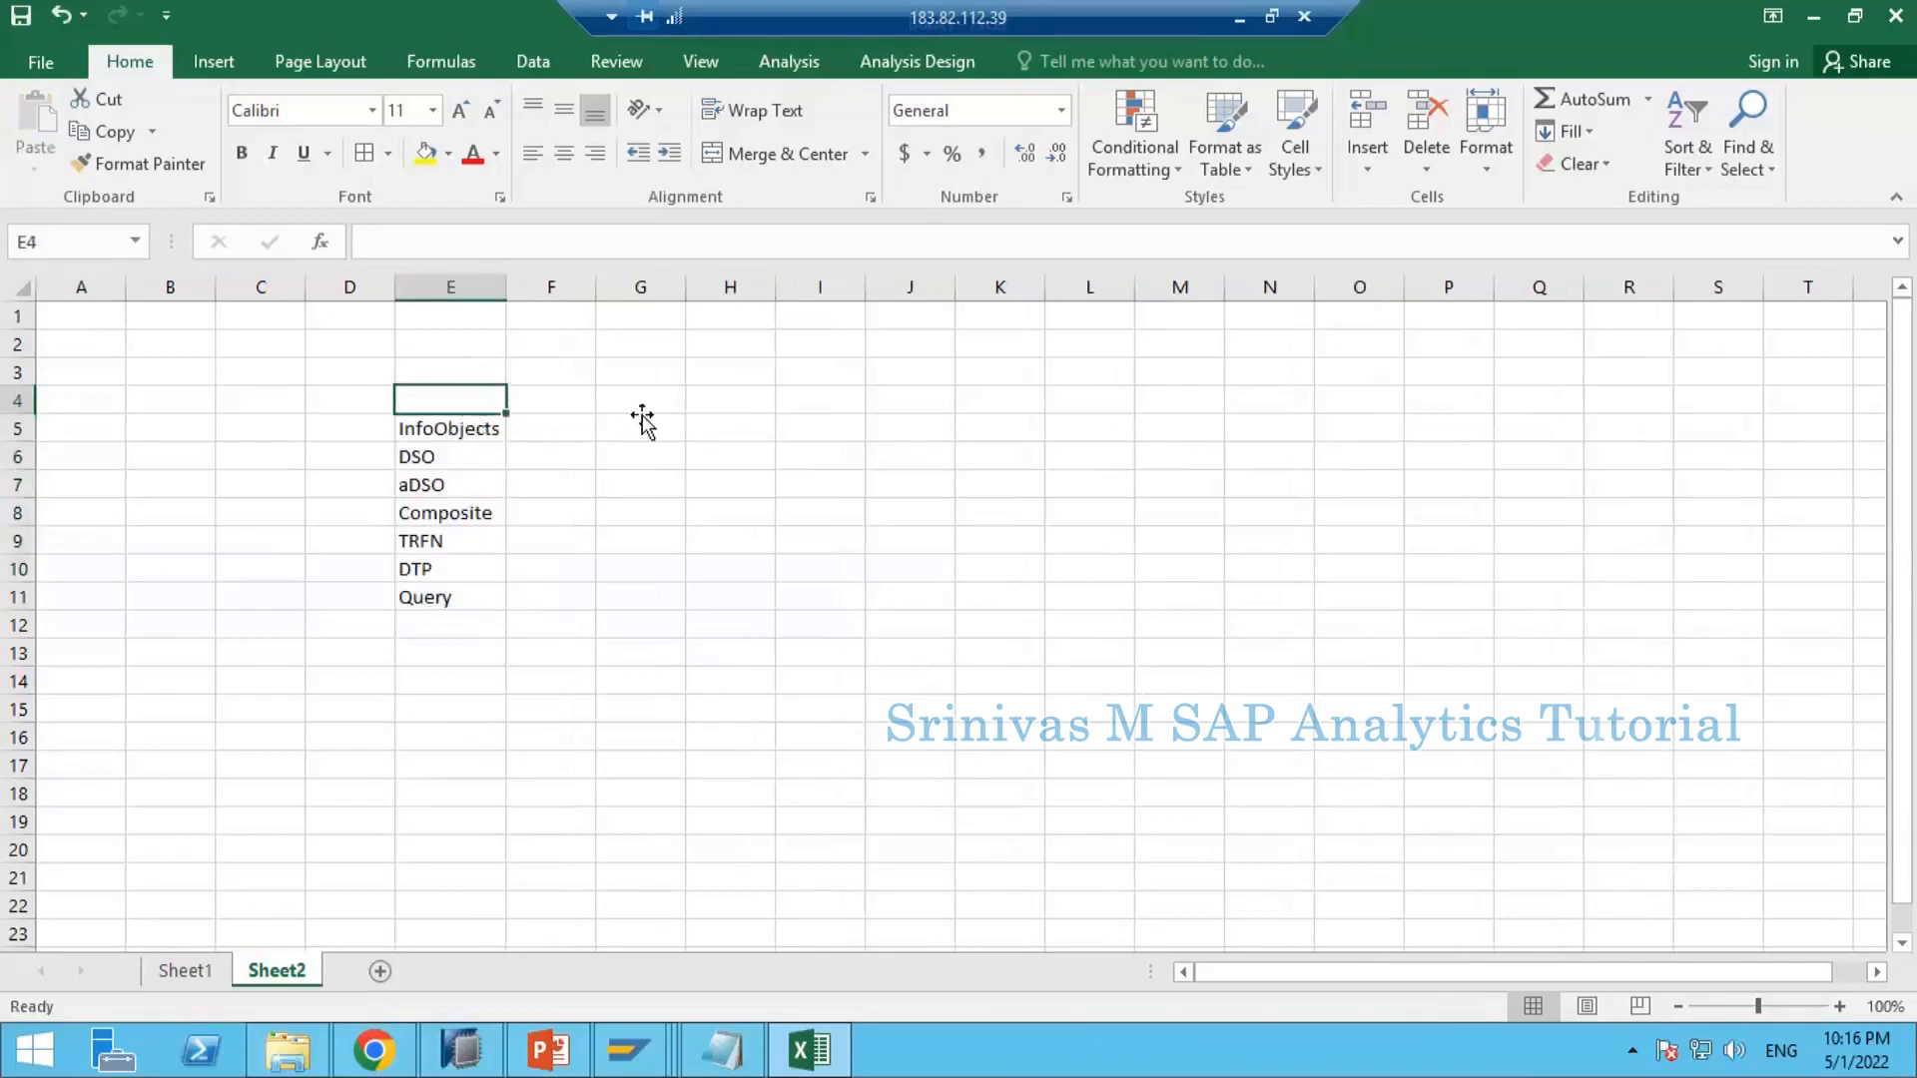
Step: Enter "InfoObject" in cell H5 and widen column H to fit the text
{"action": "left_click", "coordinate": [743, 431]}
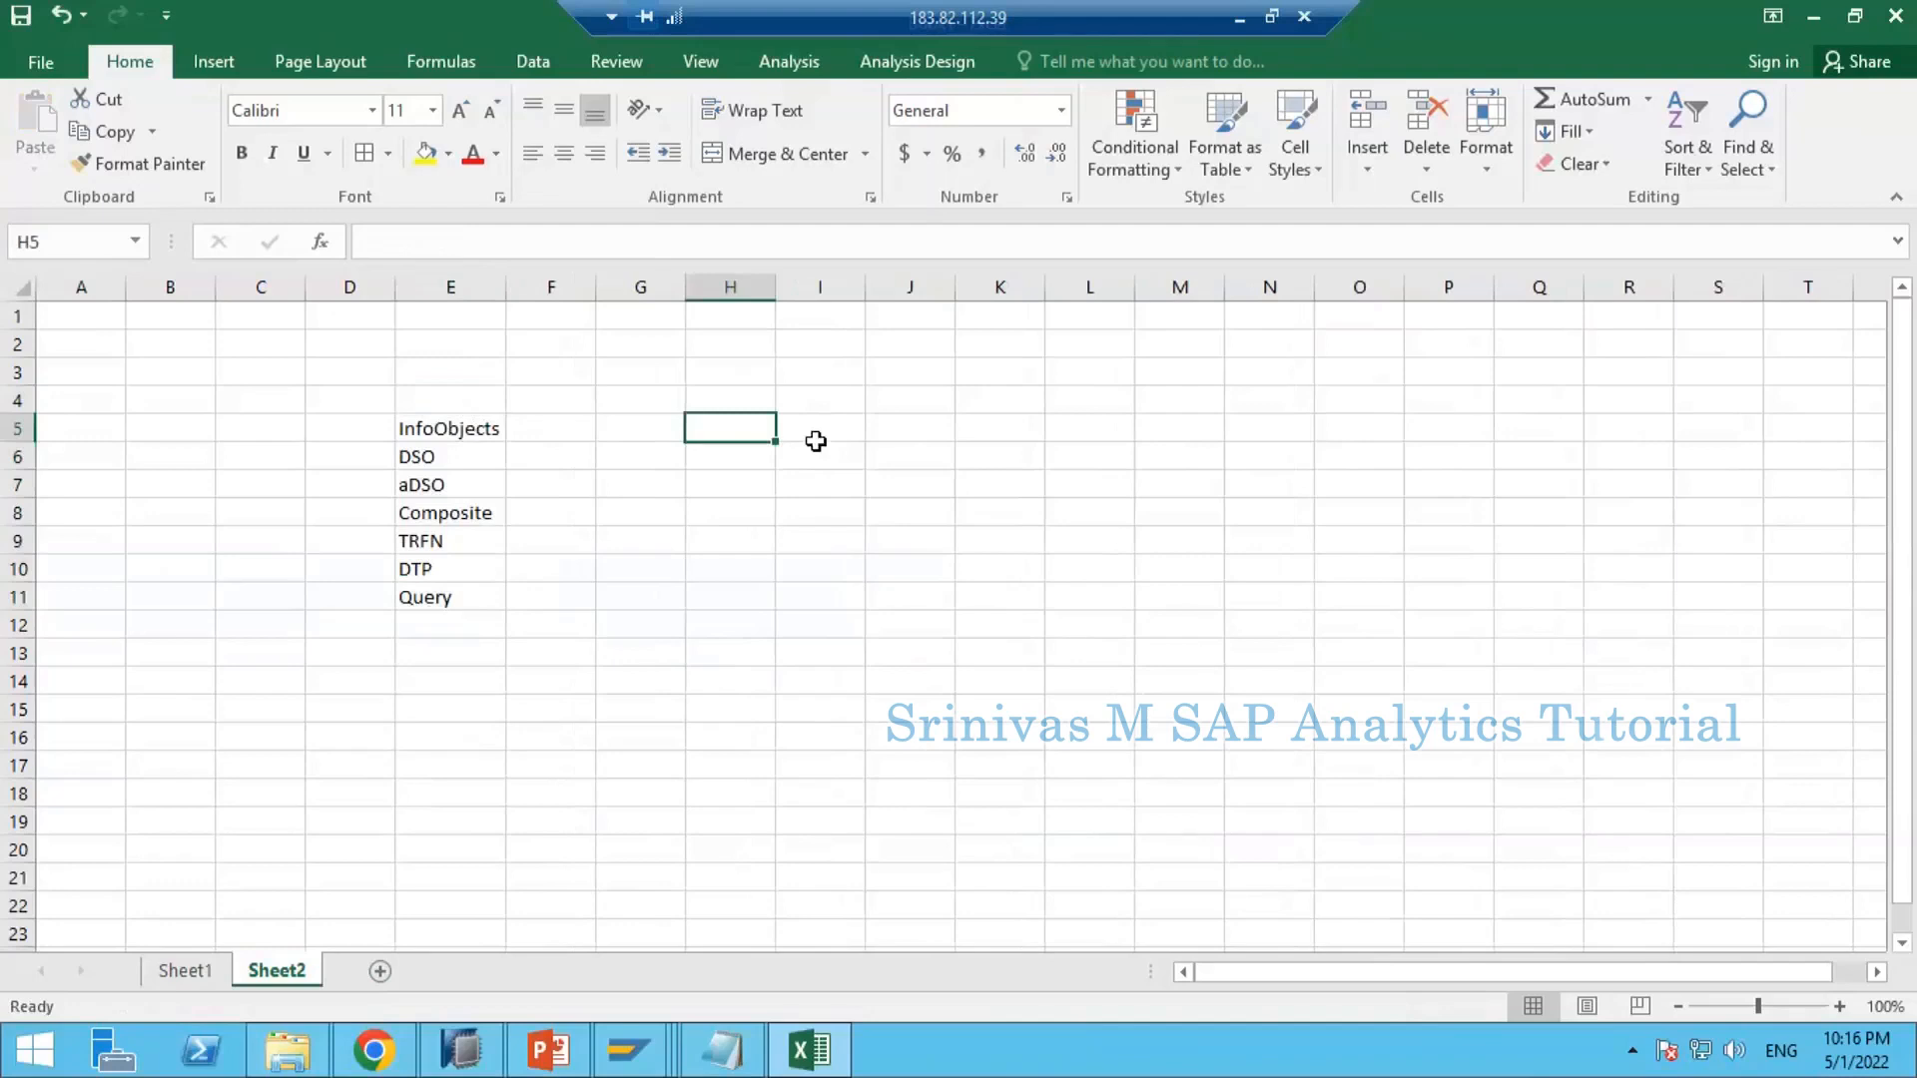
{"action": "type", "text": "InfoObjec"}
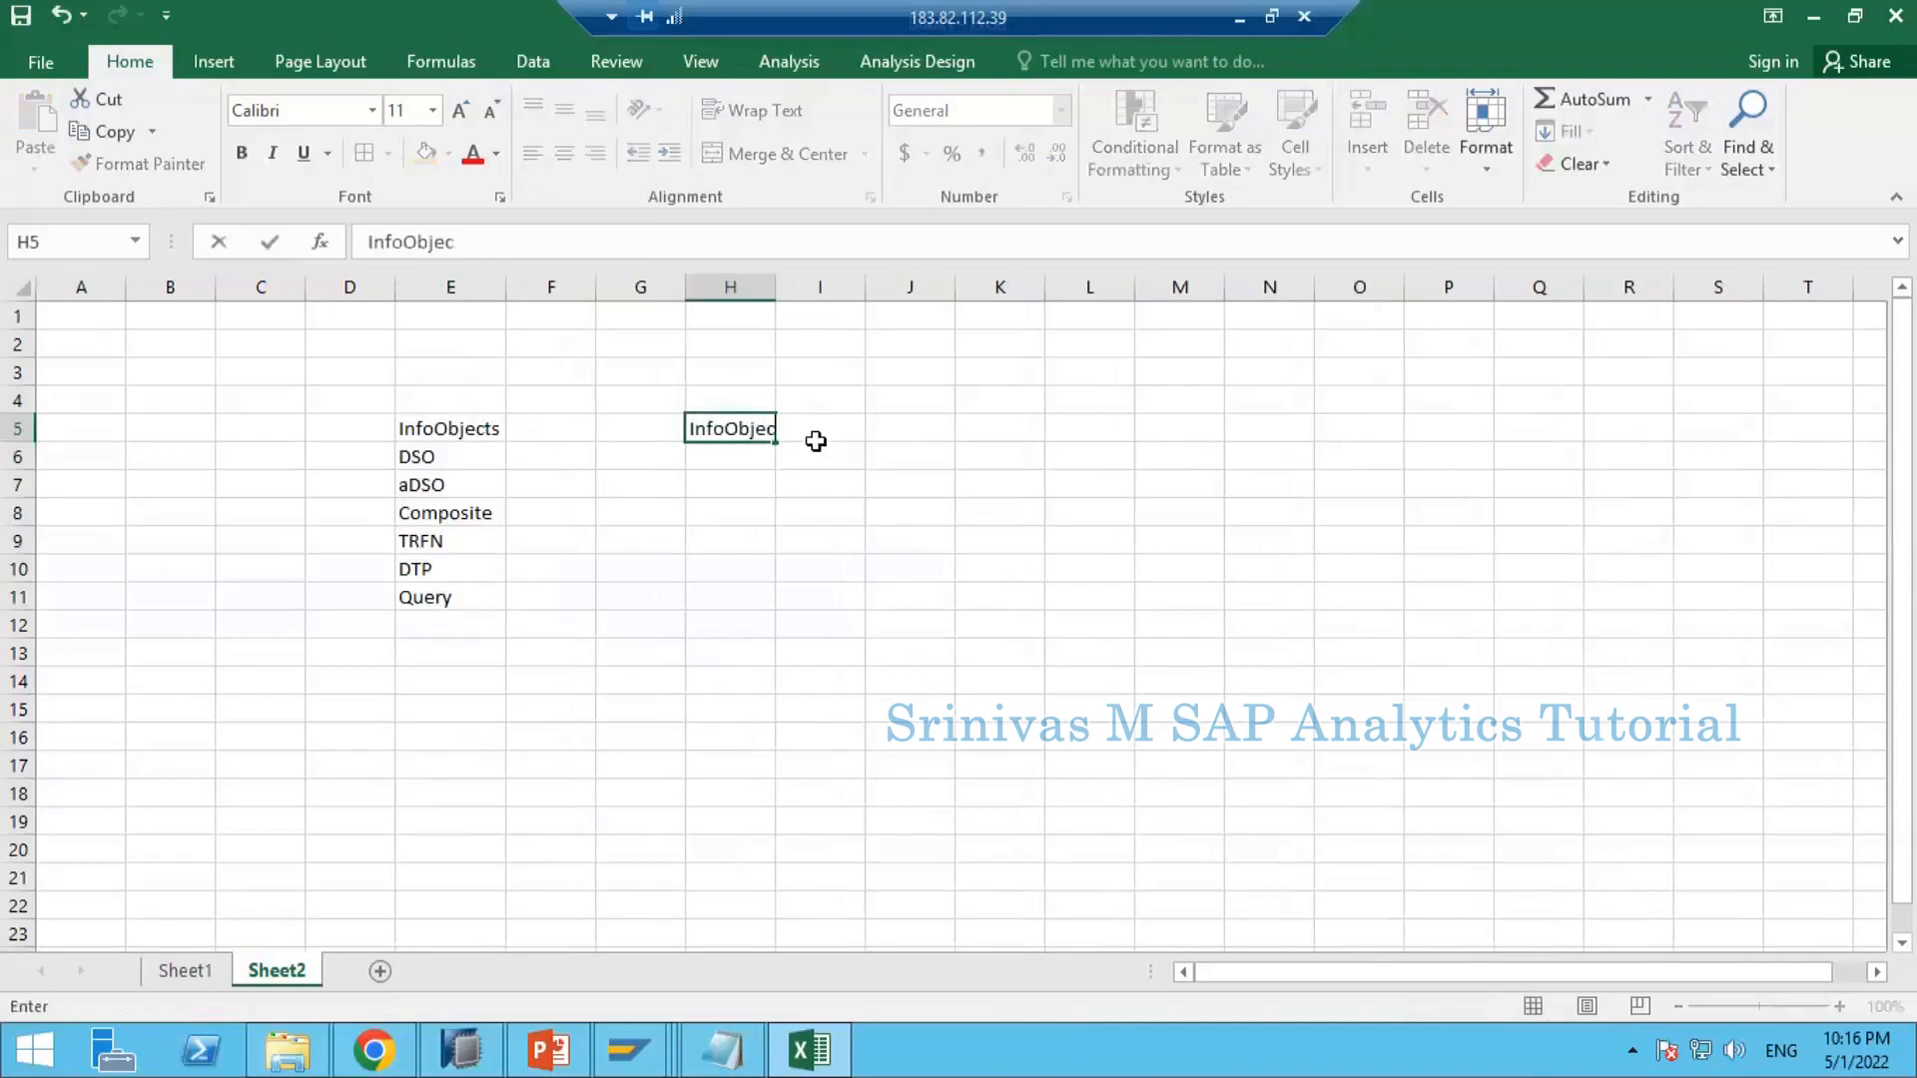
{"action": "type", "text": "t"}
{"action": "key", "text": "Return"}
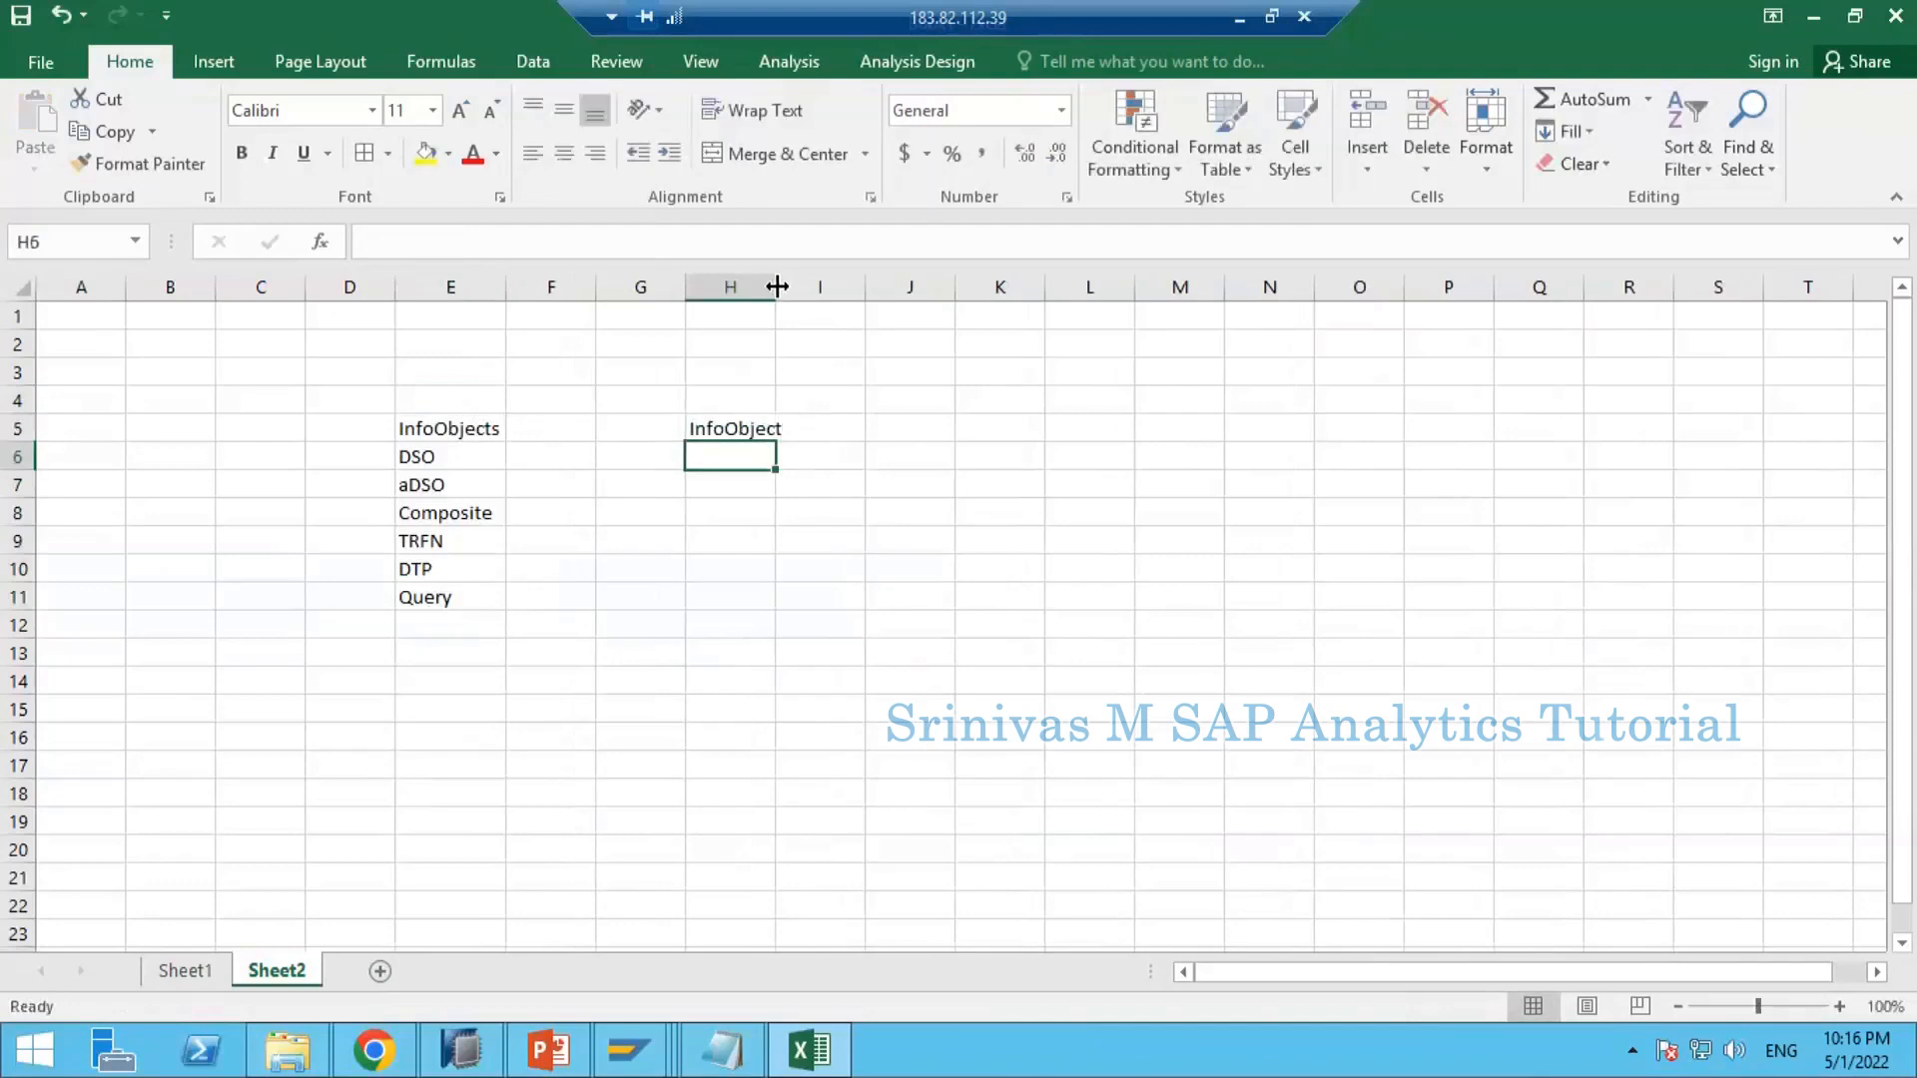
{"action": "left_click_drag", "start_coordinate": [777, 287], "coordinate": [788, 286]}
Step: Enter "InfoArea" in cell H4, above InfoObject
{"action": "left_click", "coordinate": [740, 365]}
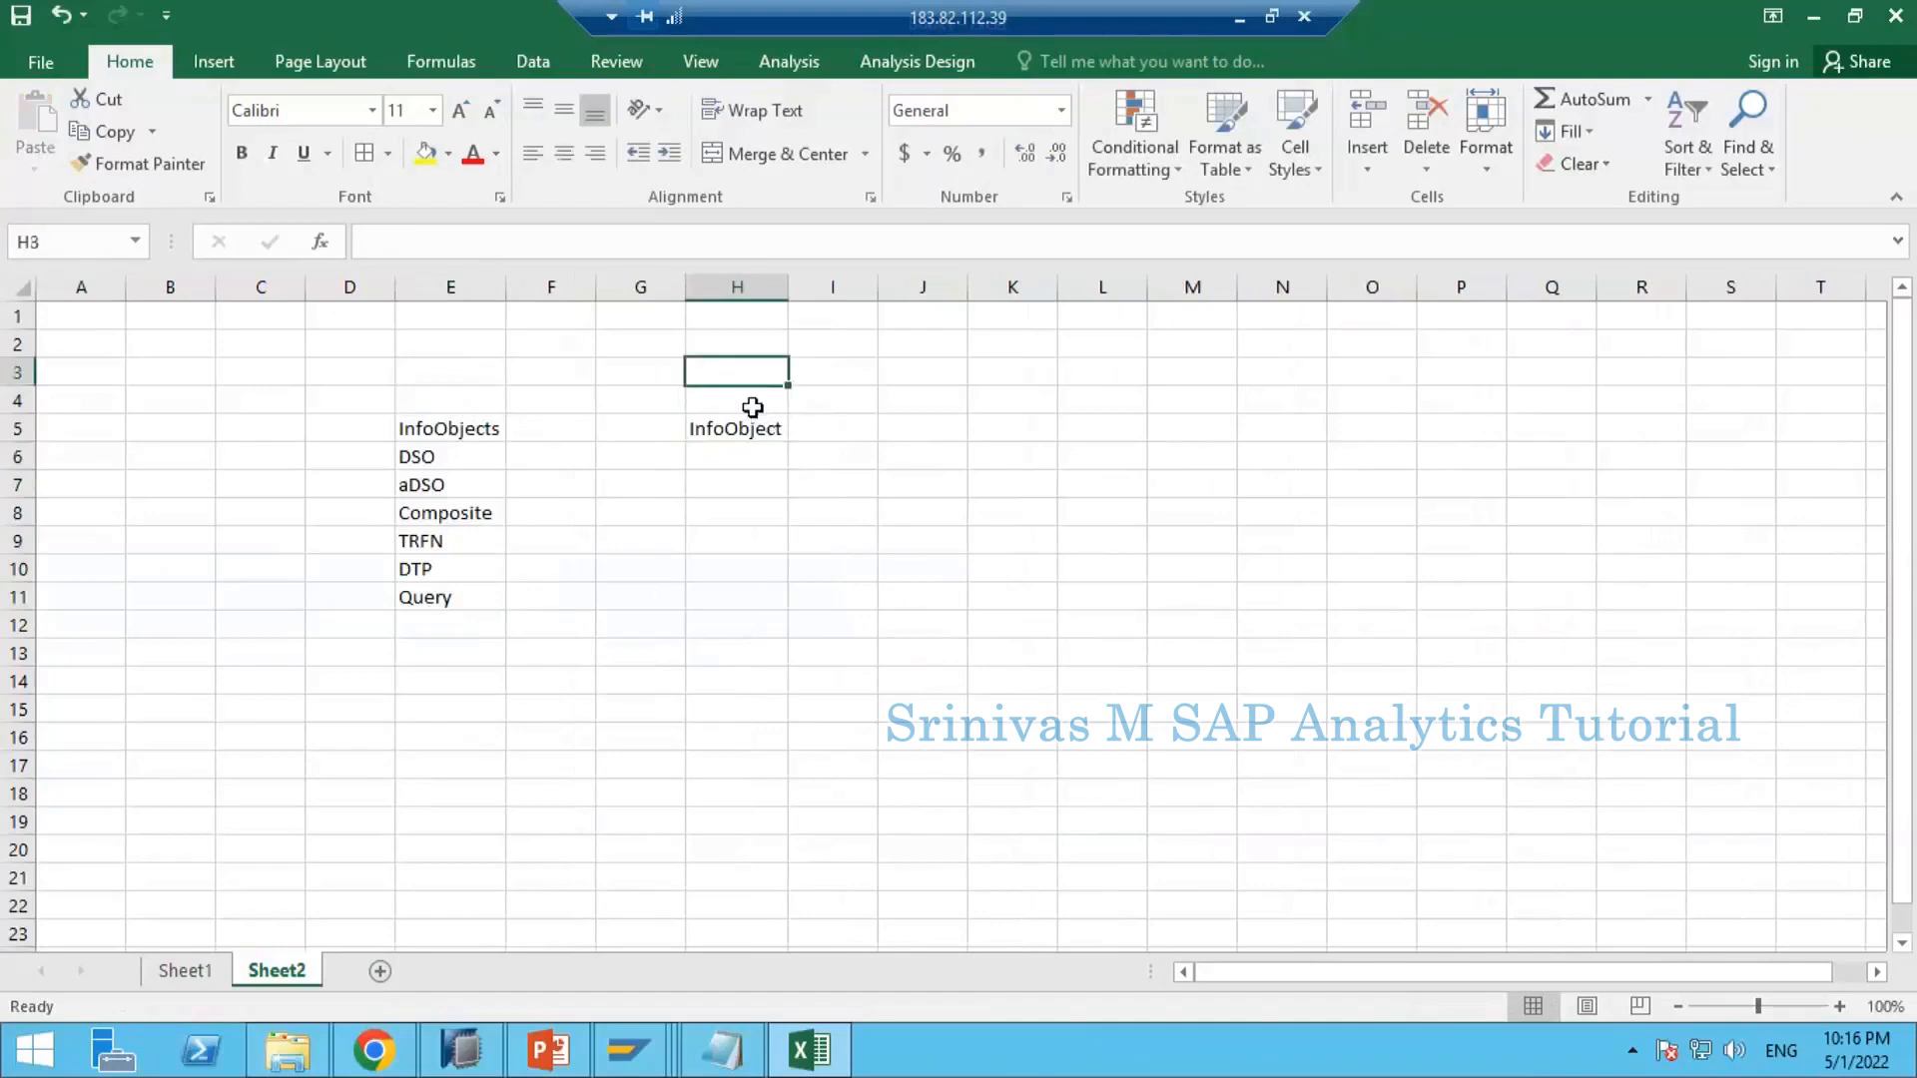
{"action": "left_click", "coordinate": [760, 404]}
{"action": "type", "text": "I"}
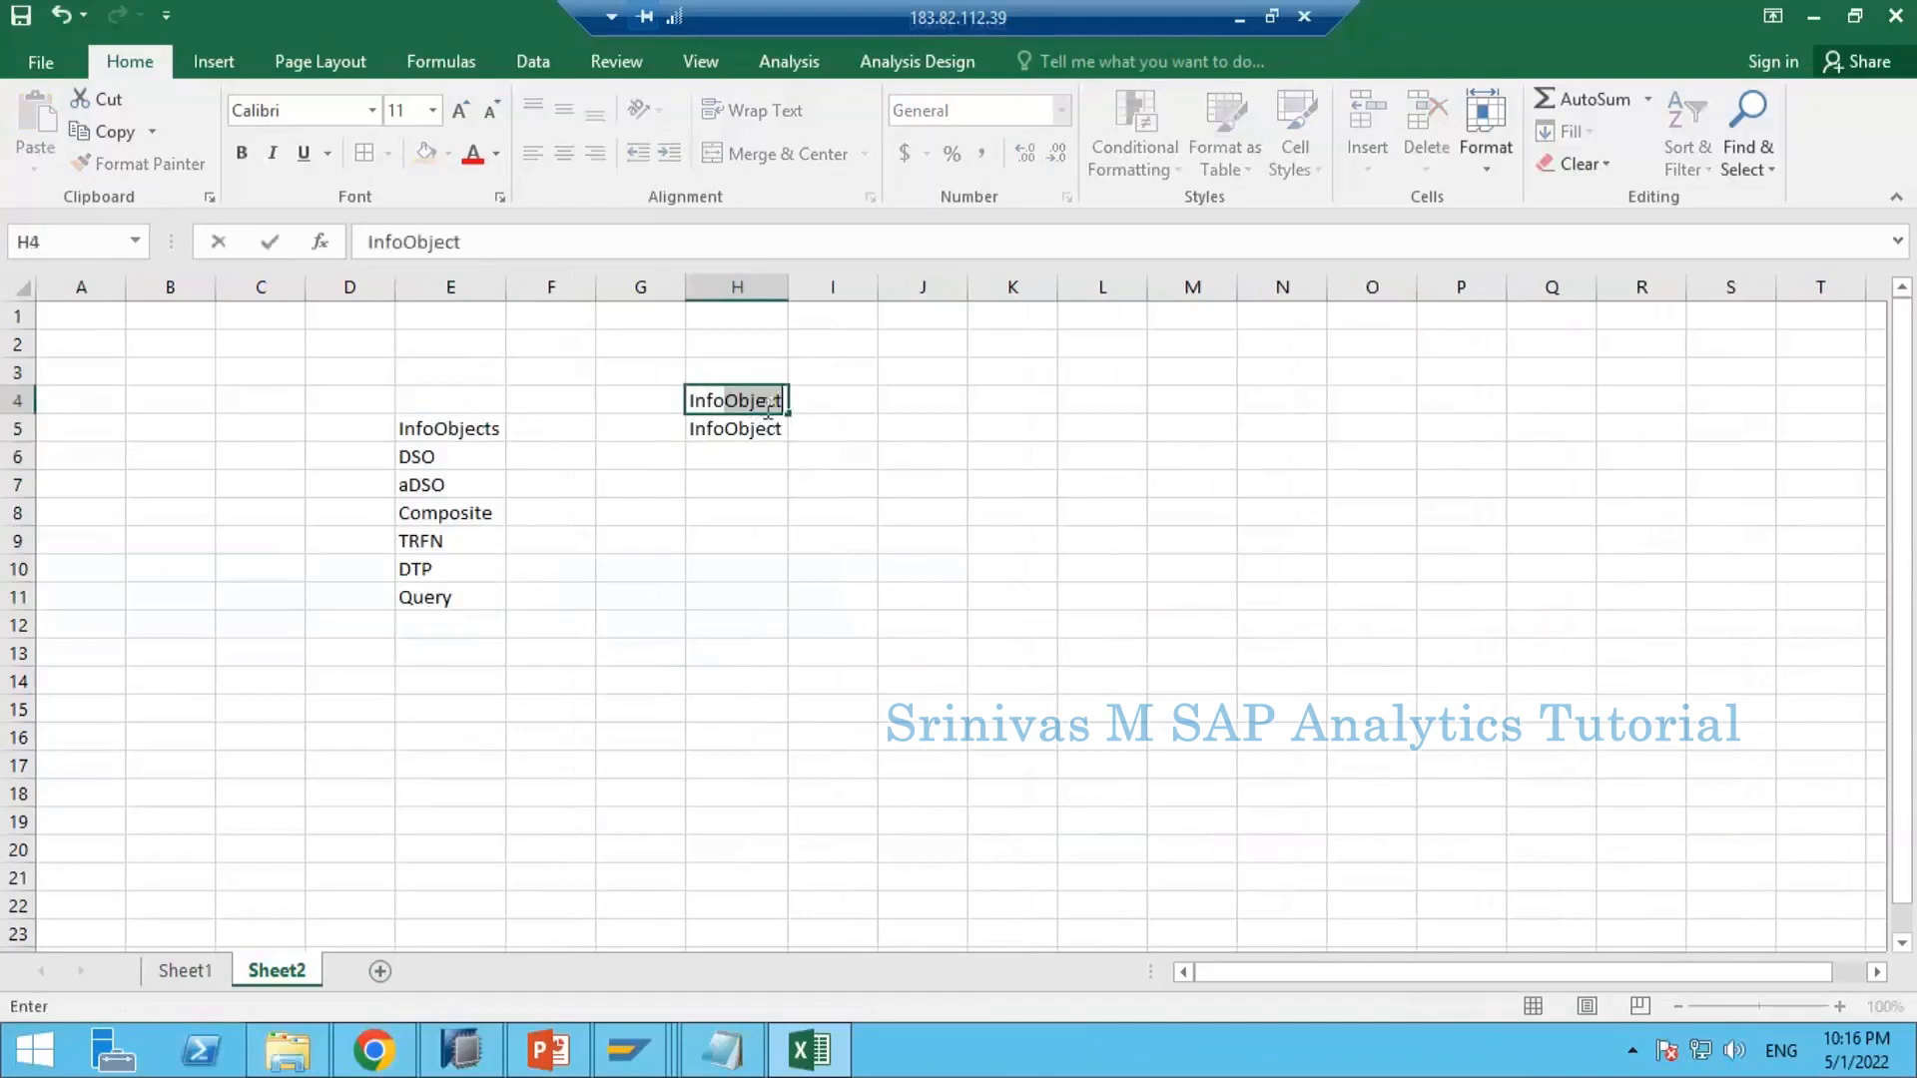
{"action": "type", "text": "nfoA"}
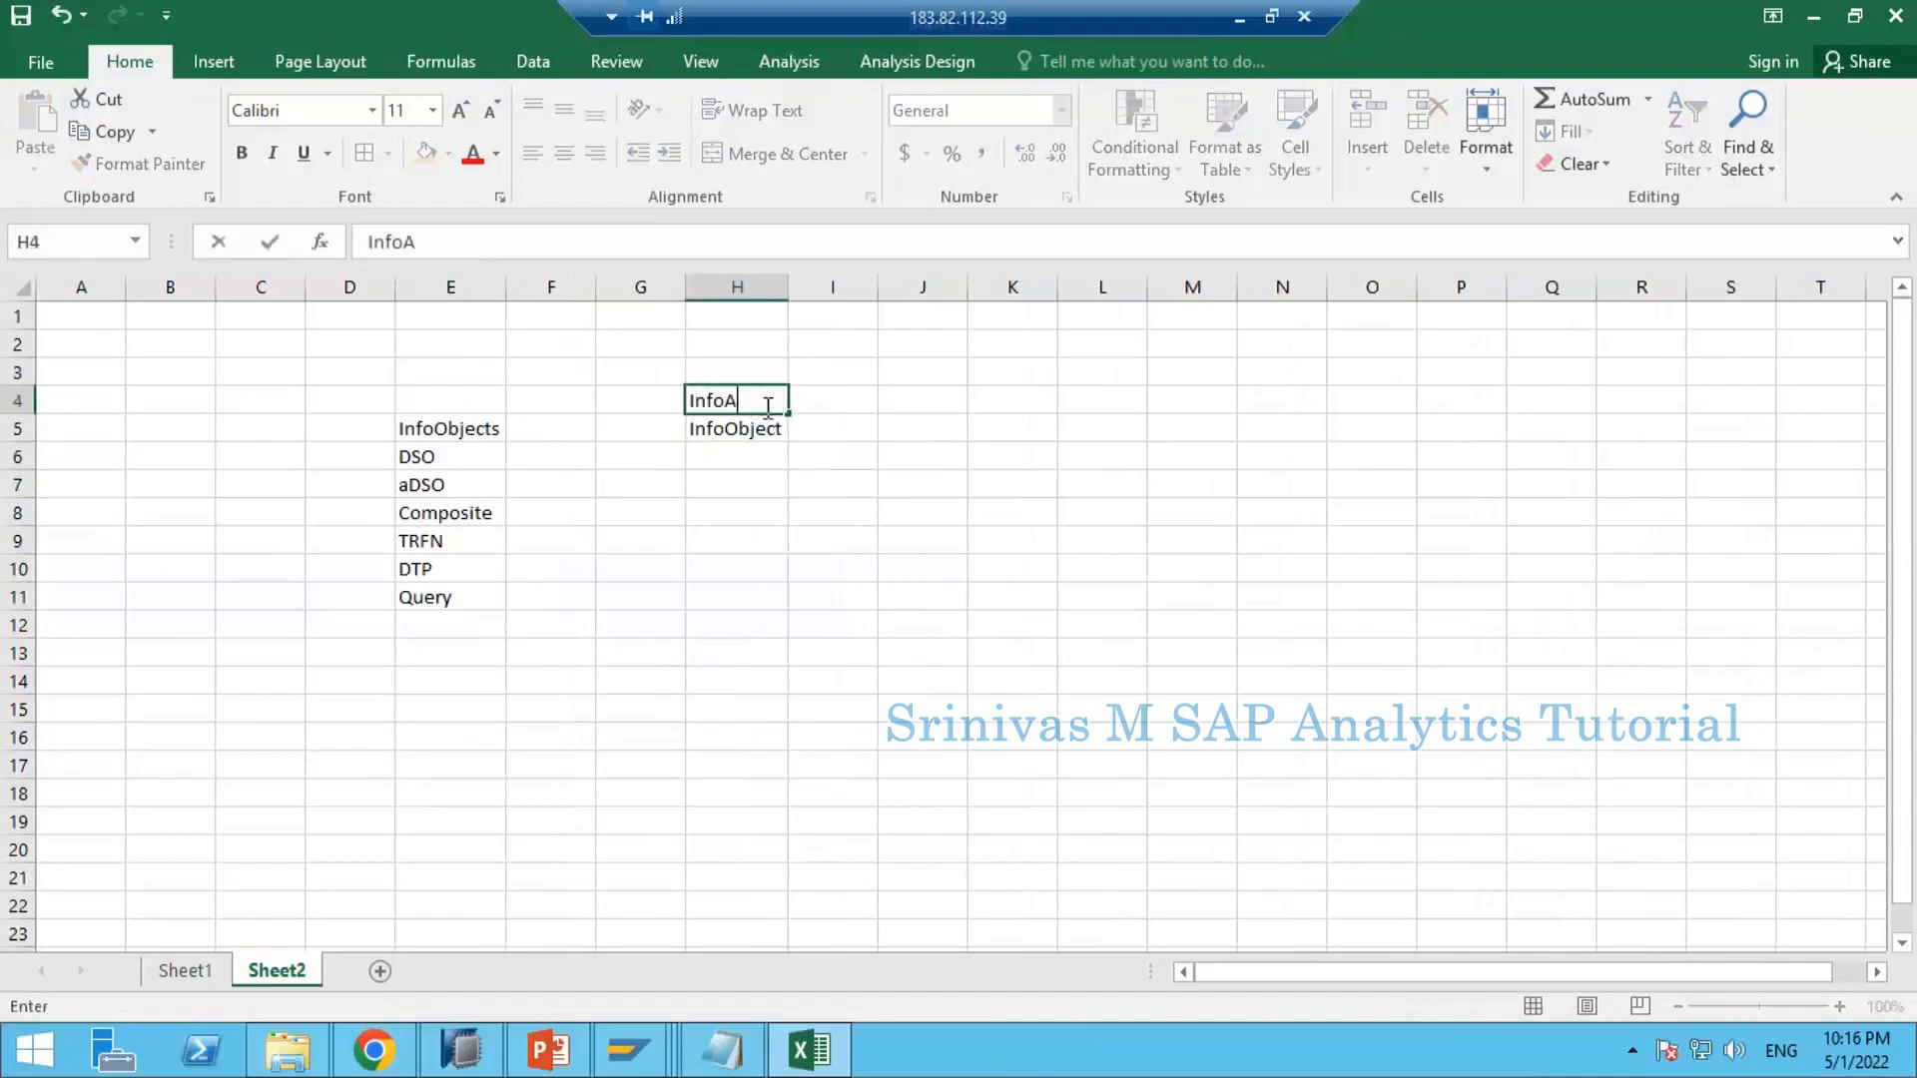
{"action": "type", "text": "rea"}
{"action": "key", "text": "Return"}
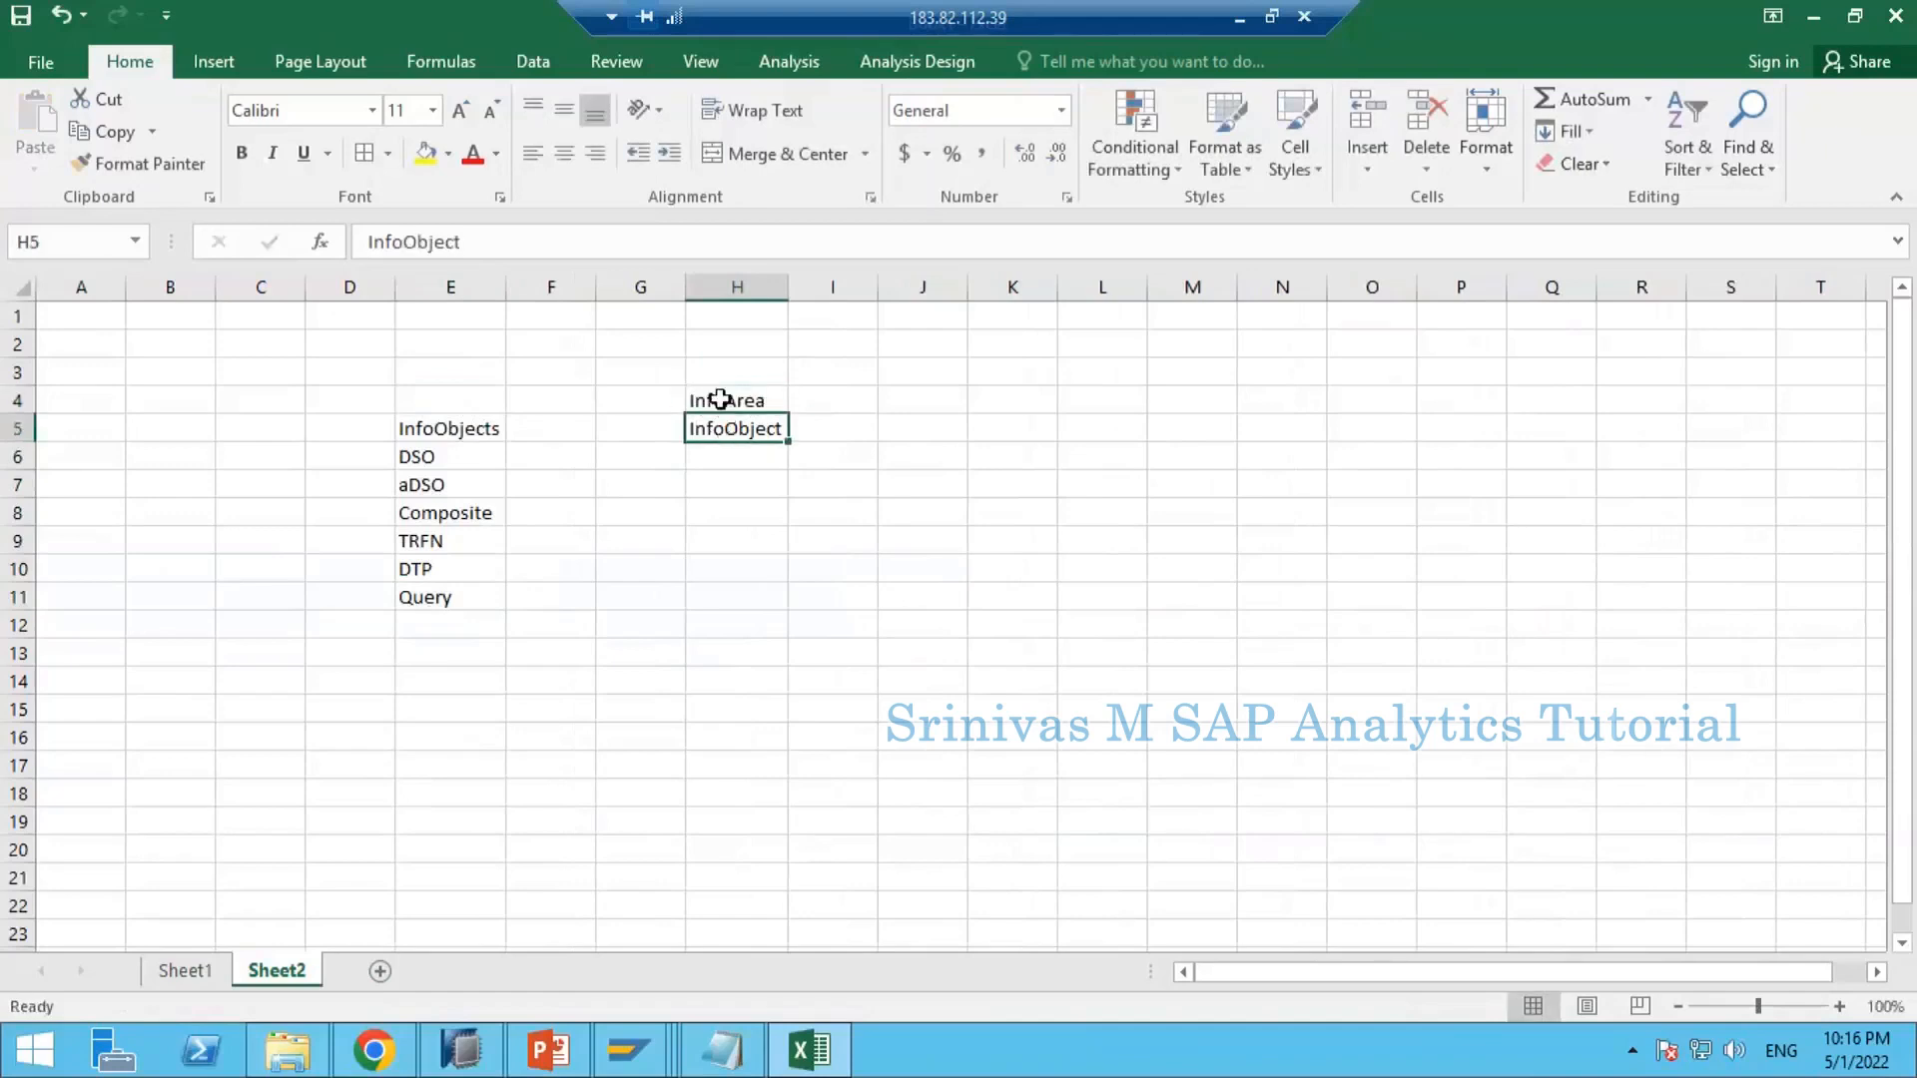
{"action": "left_click", "coordinate": [720, 399]}
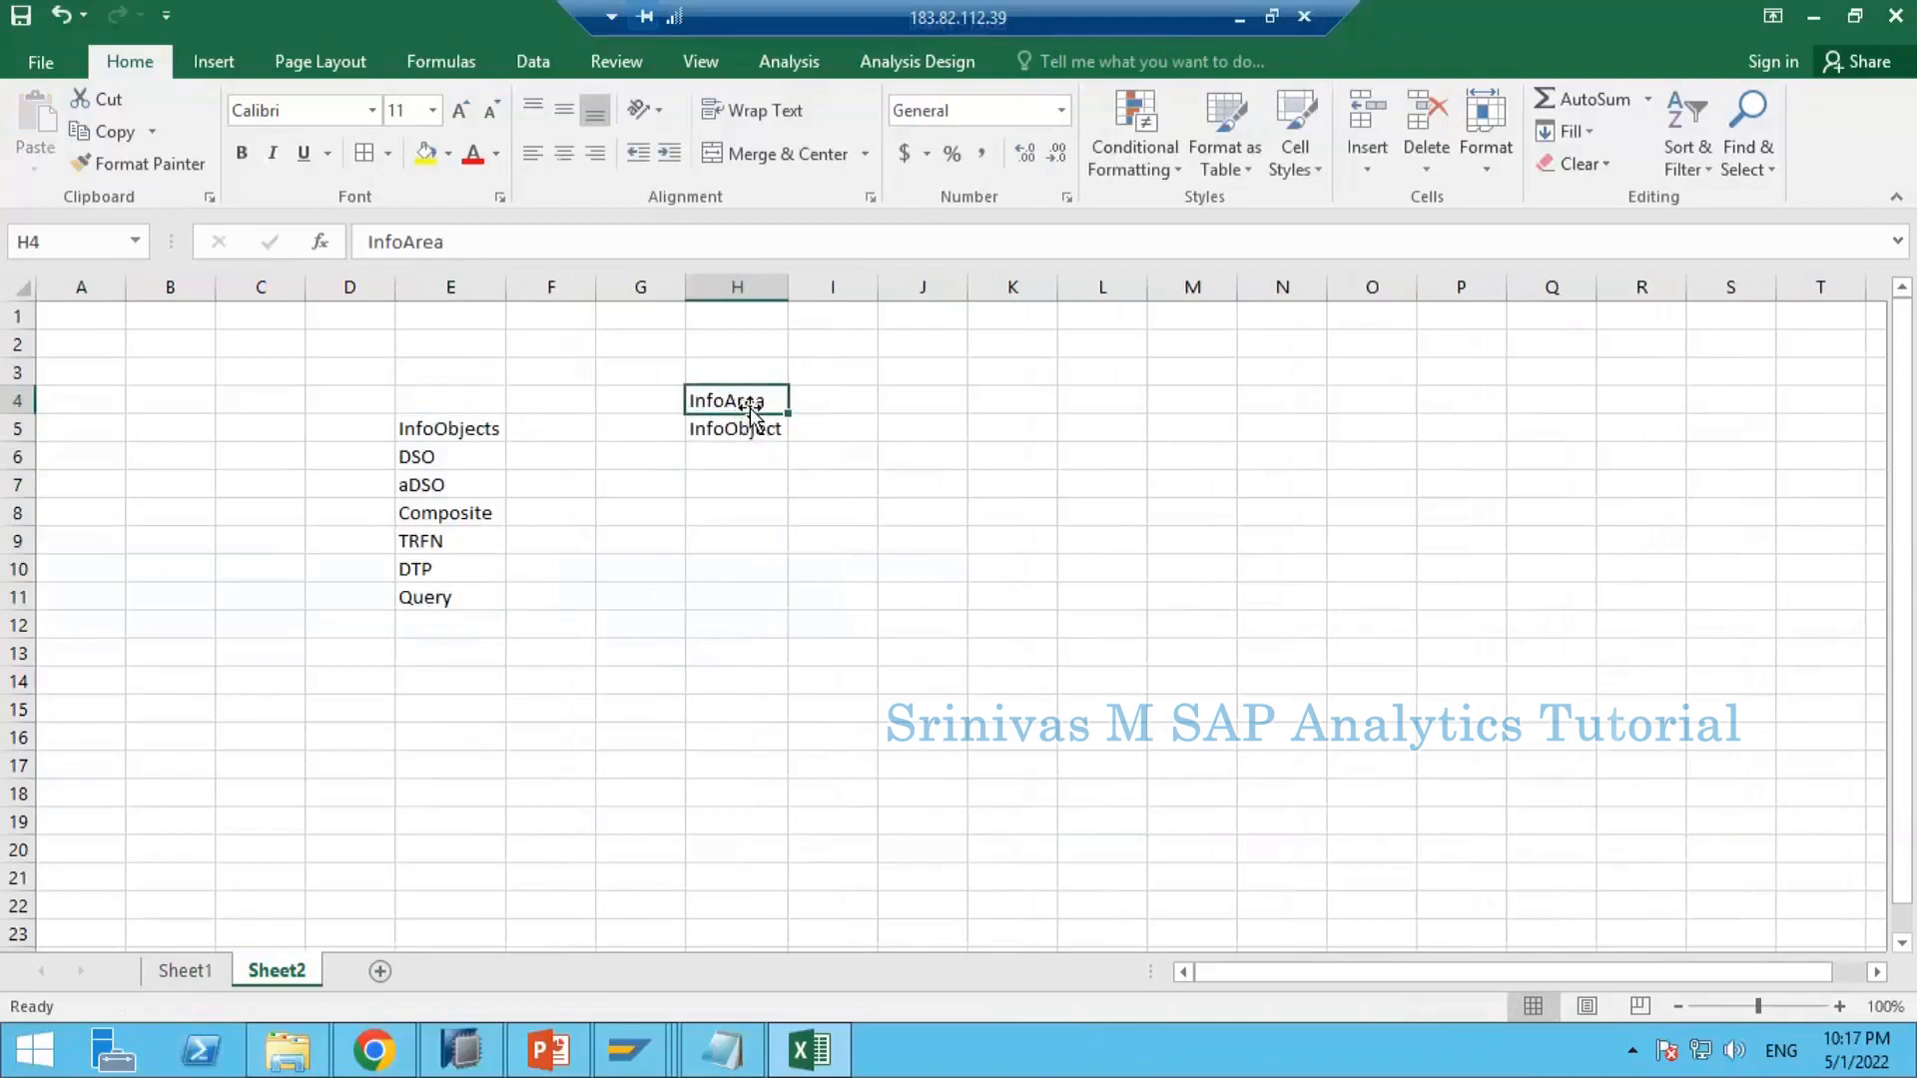
Step: Enter "Providers" in cell H6, below InfoObject
{"action": "left_click", "coordinate": [753, 429]}
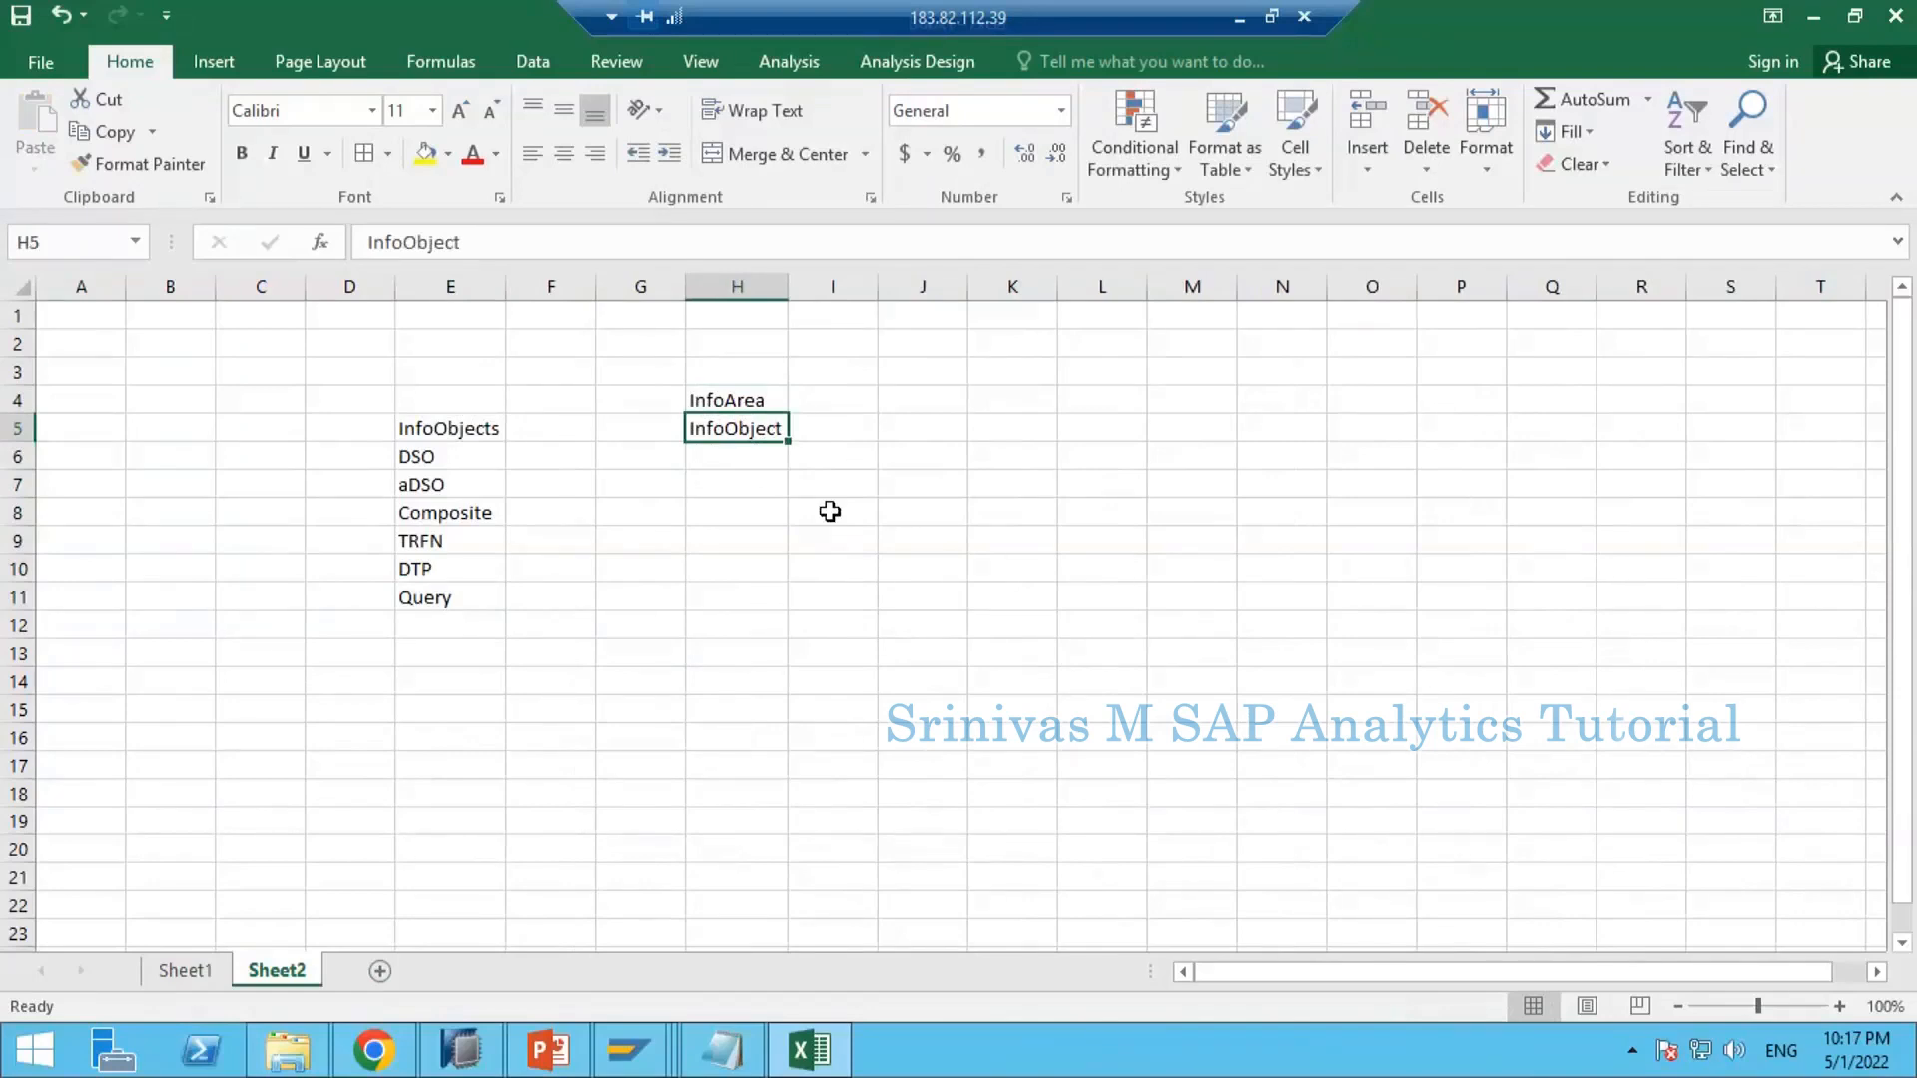
{"action": "key", "text": "Down"}
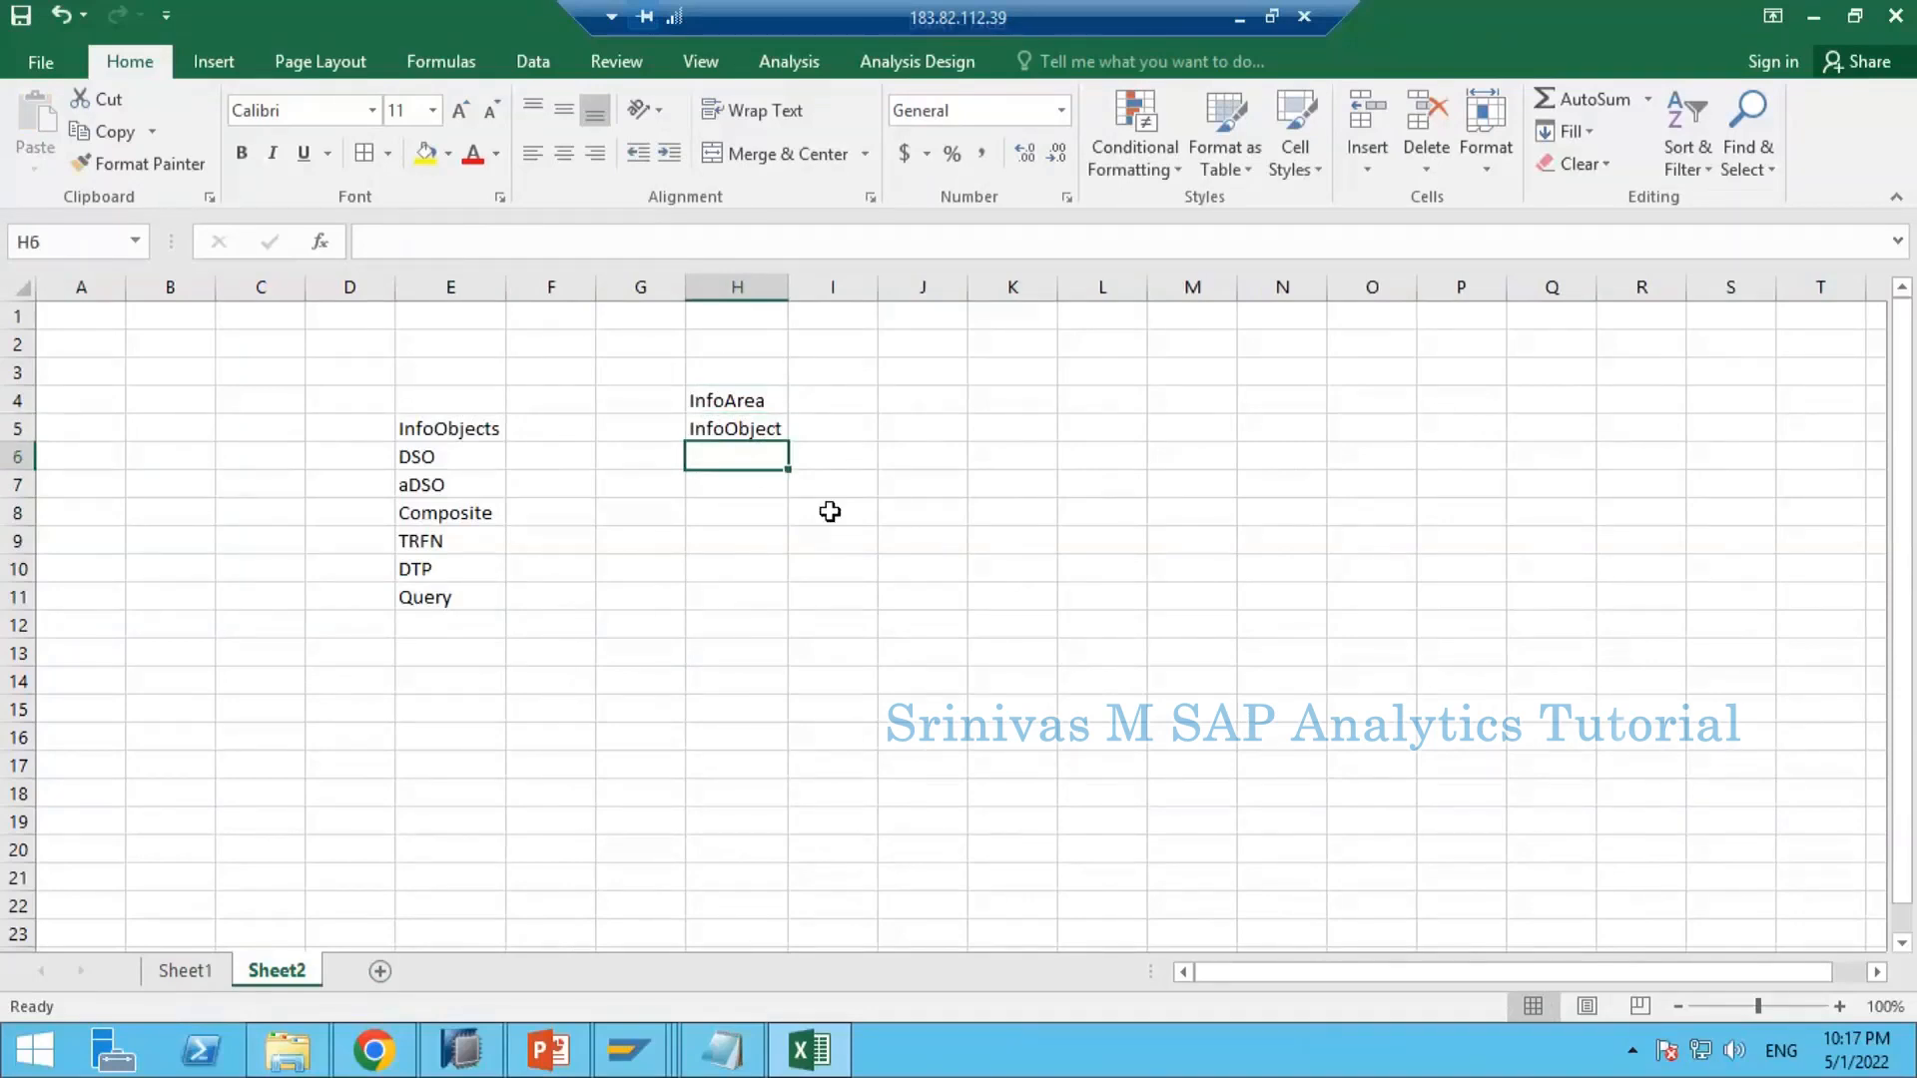
{"action": "type", "text": "Provider"}
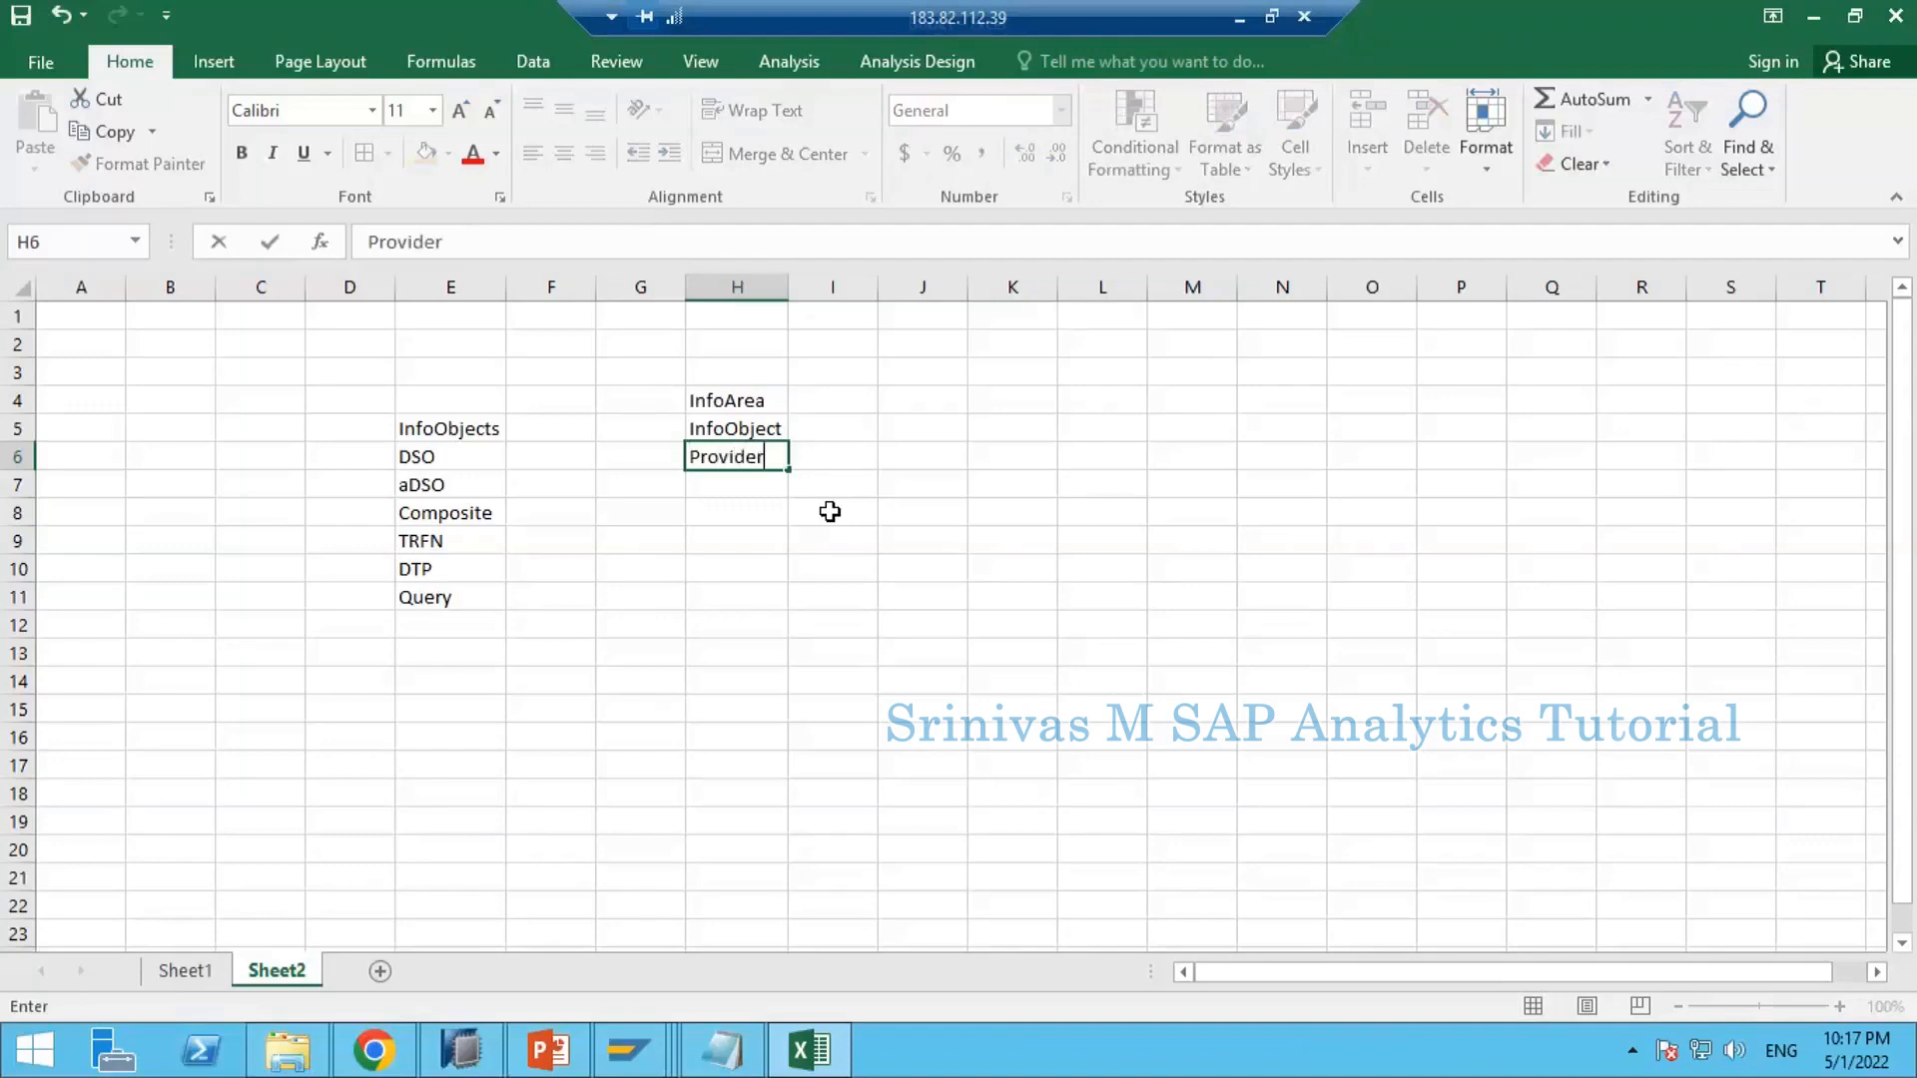
{"action": "key", "text": "Return"}
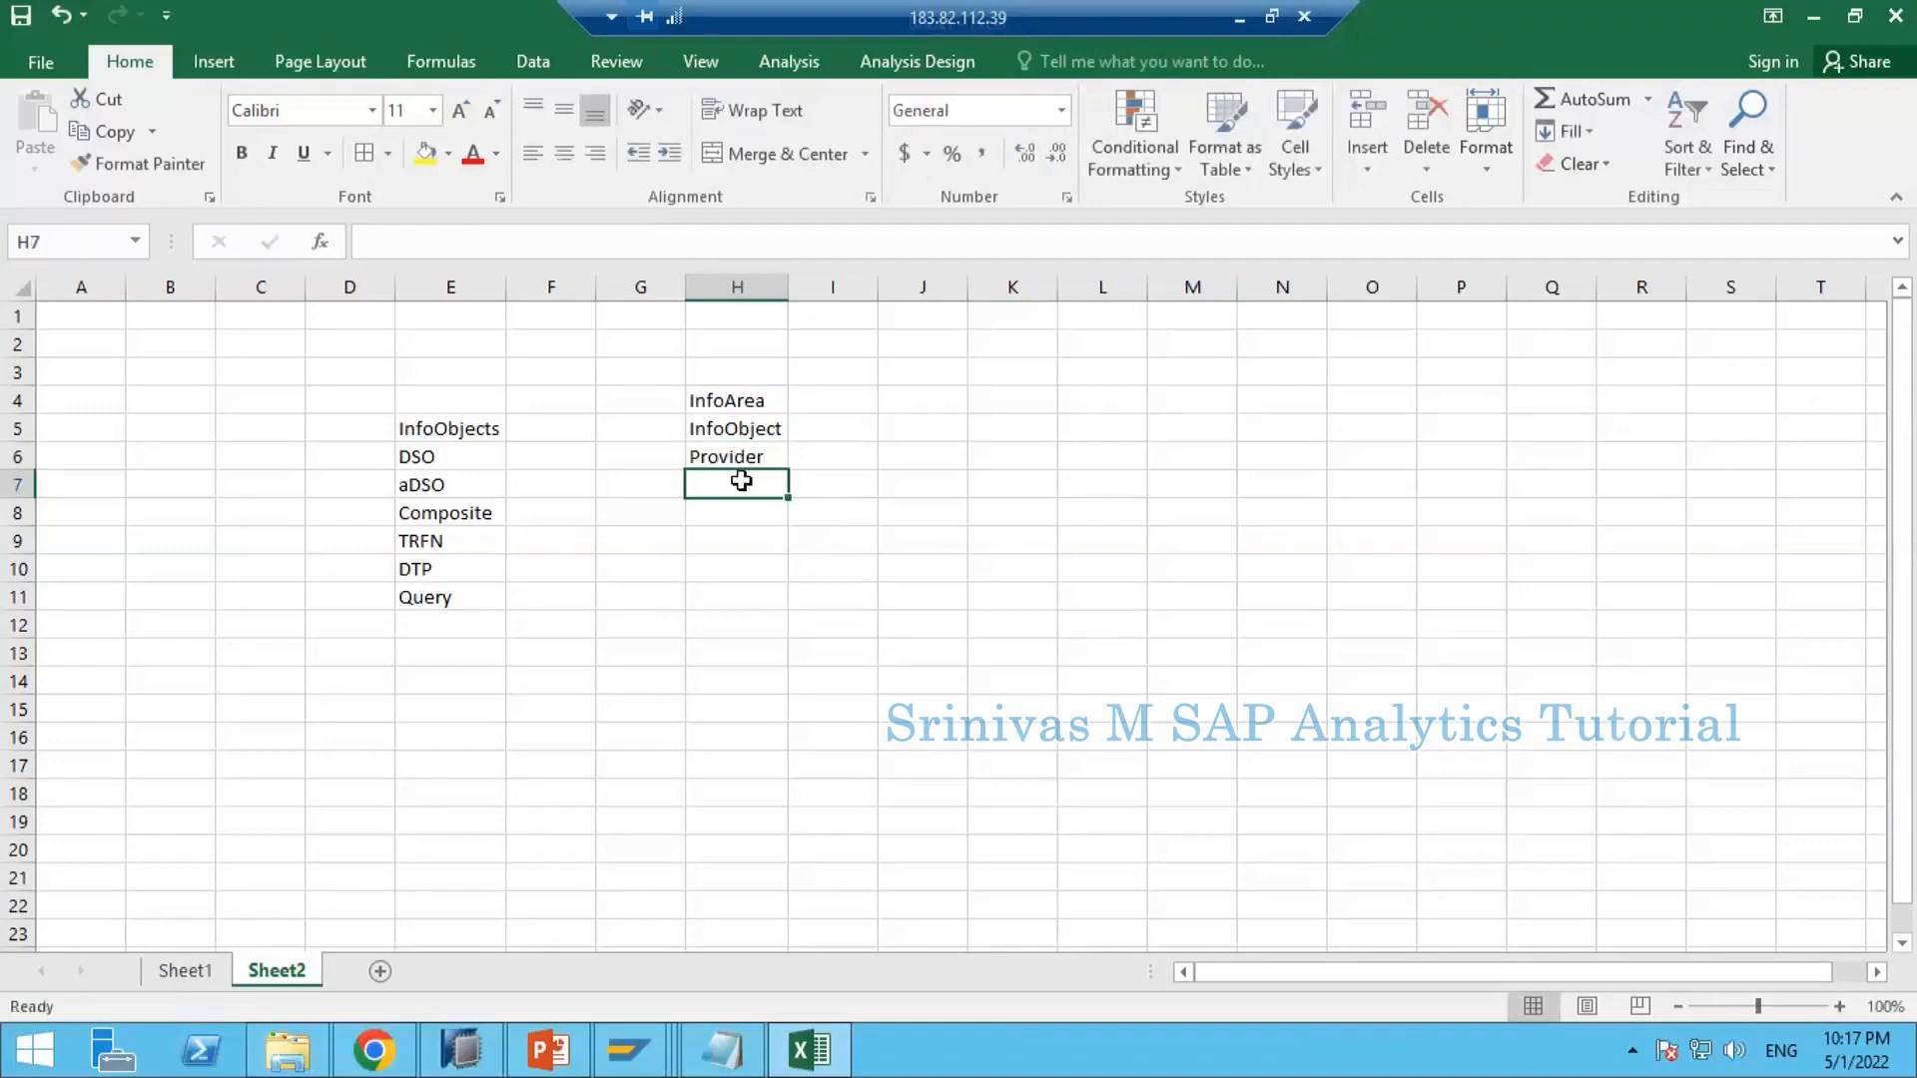
{"action": "double_click", "coordinate": [768, 456]}
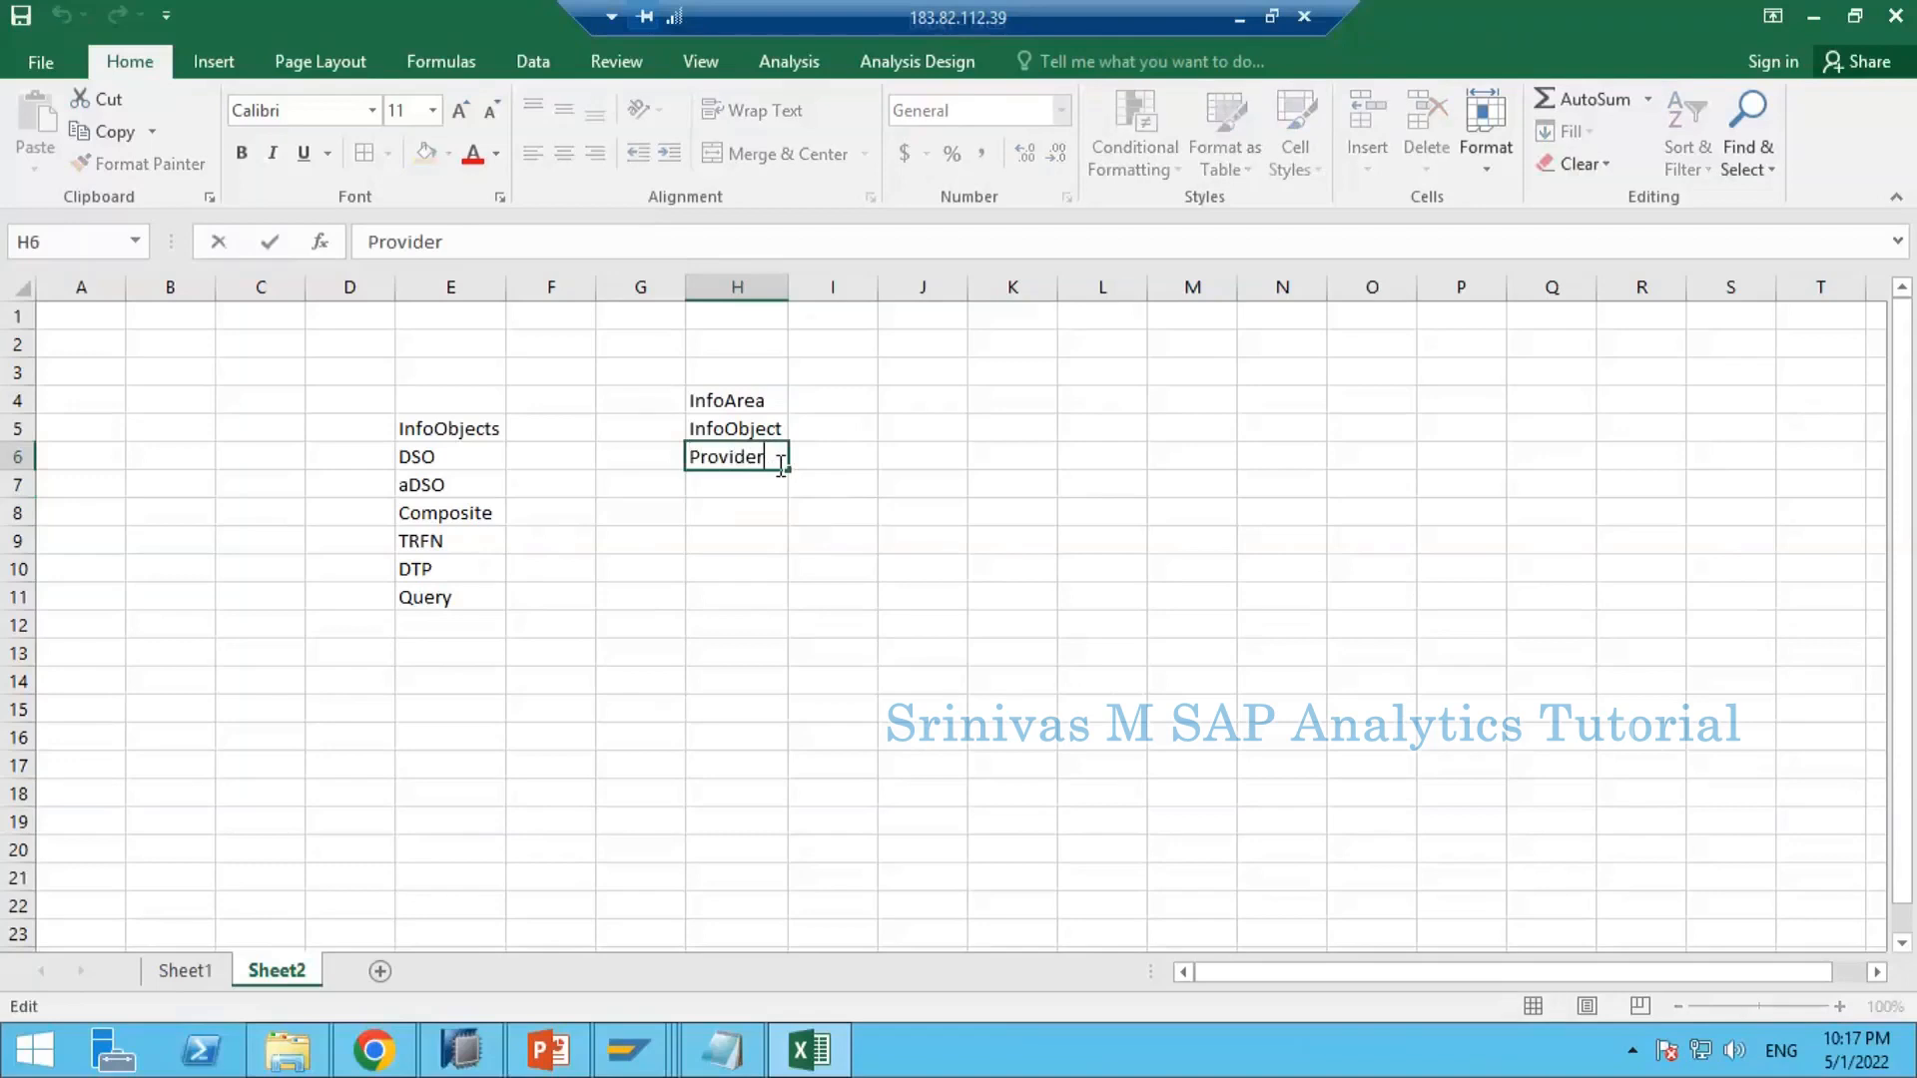
{"action": "key", "text": "Return"}
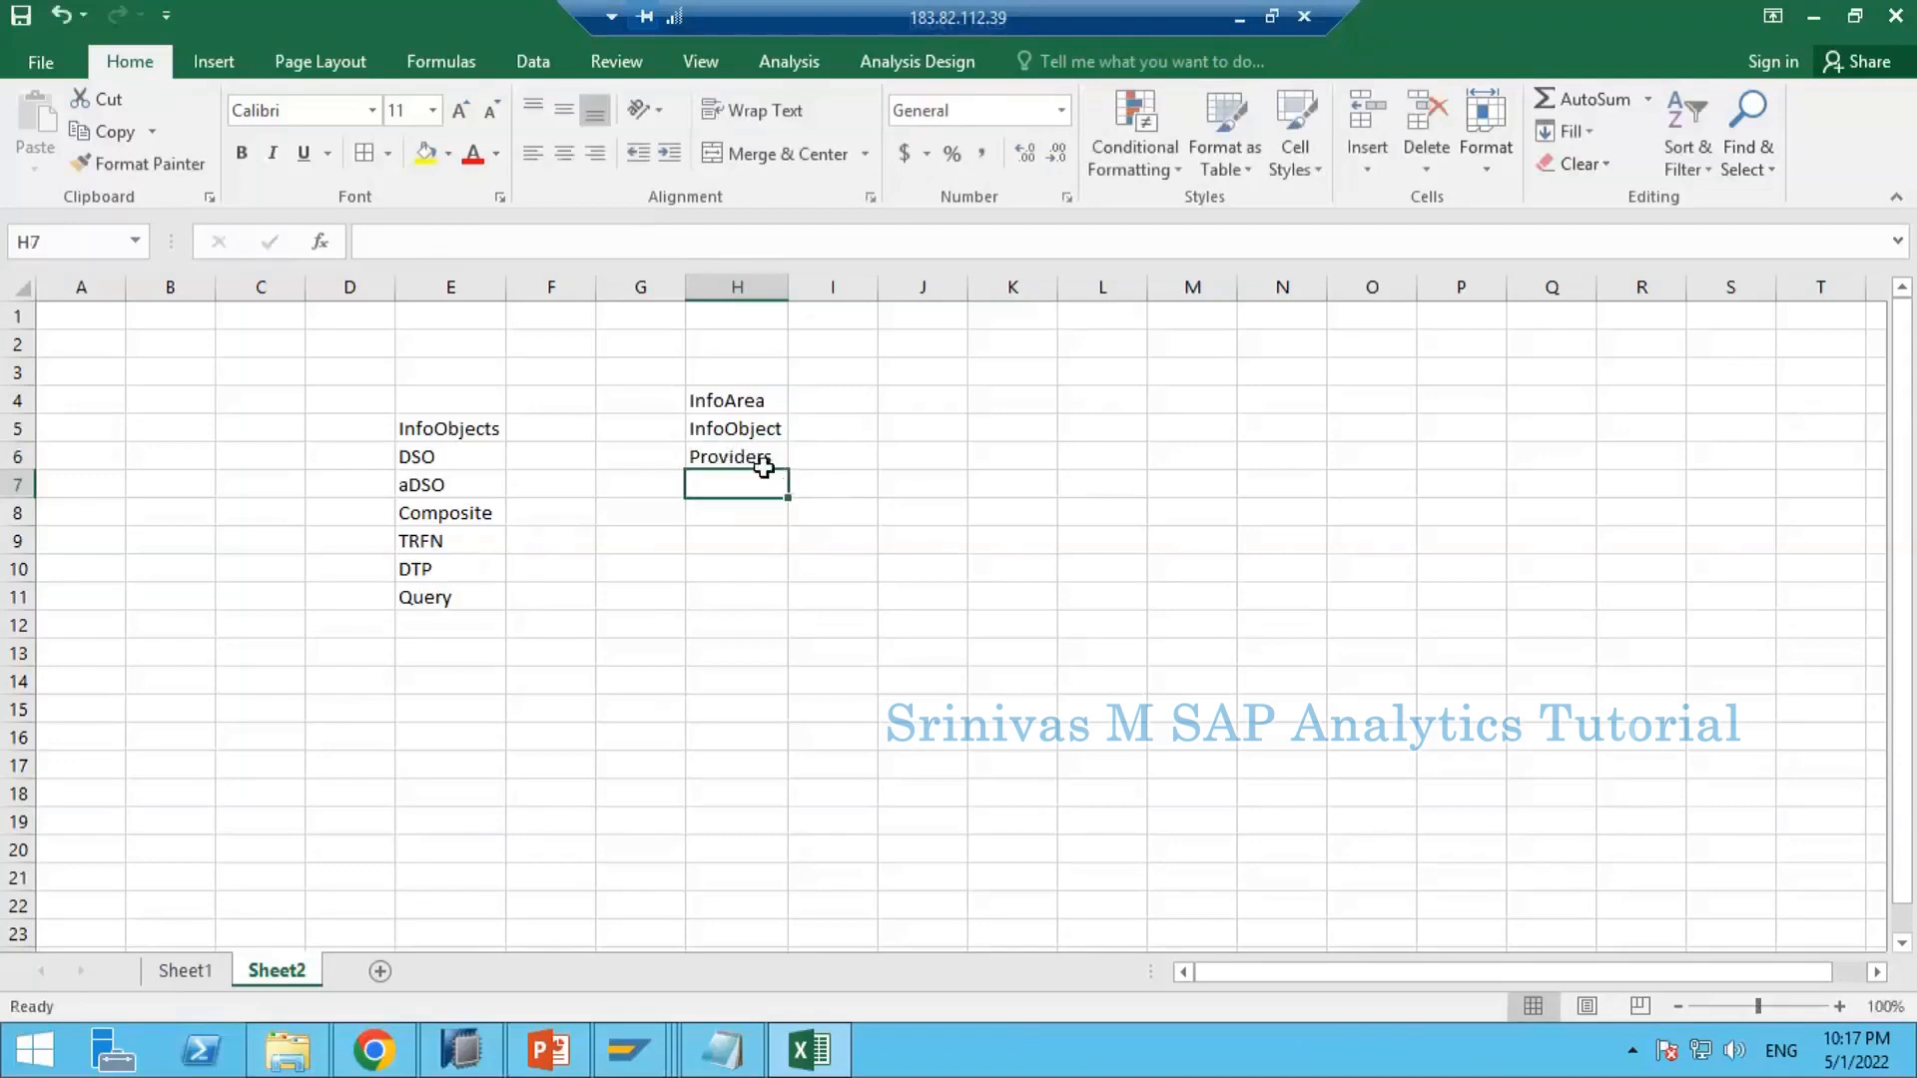
Step: Number InfoArea, InfoObject and Providers as 1, 2 and 3 in cells I4:I6
{"action": "left_click", "coordinate": [752, 430]}
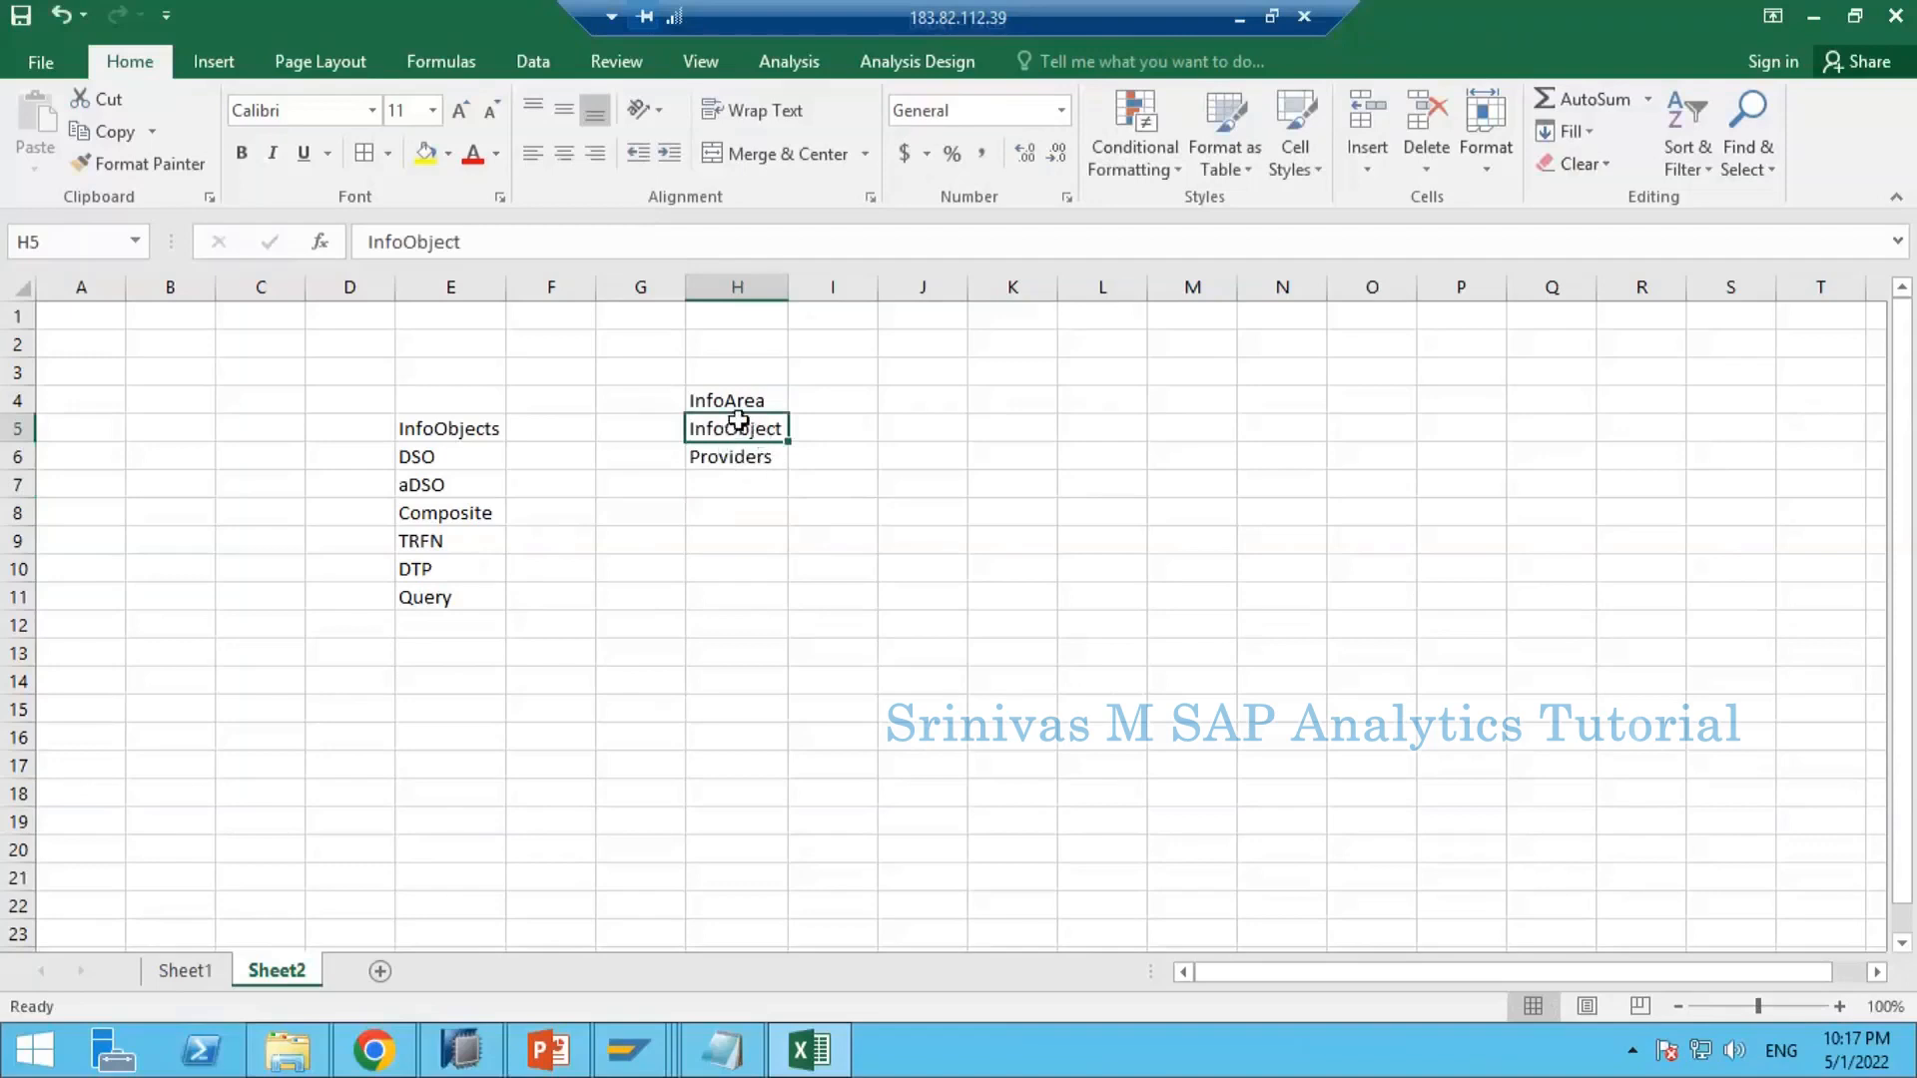
{"action": "left_click", "coordinate": [741, 400]}
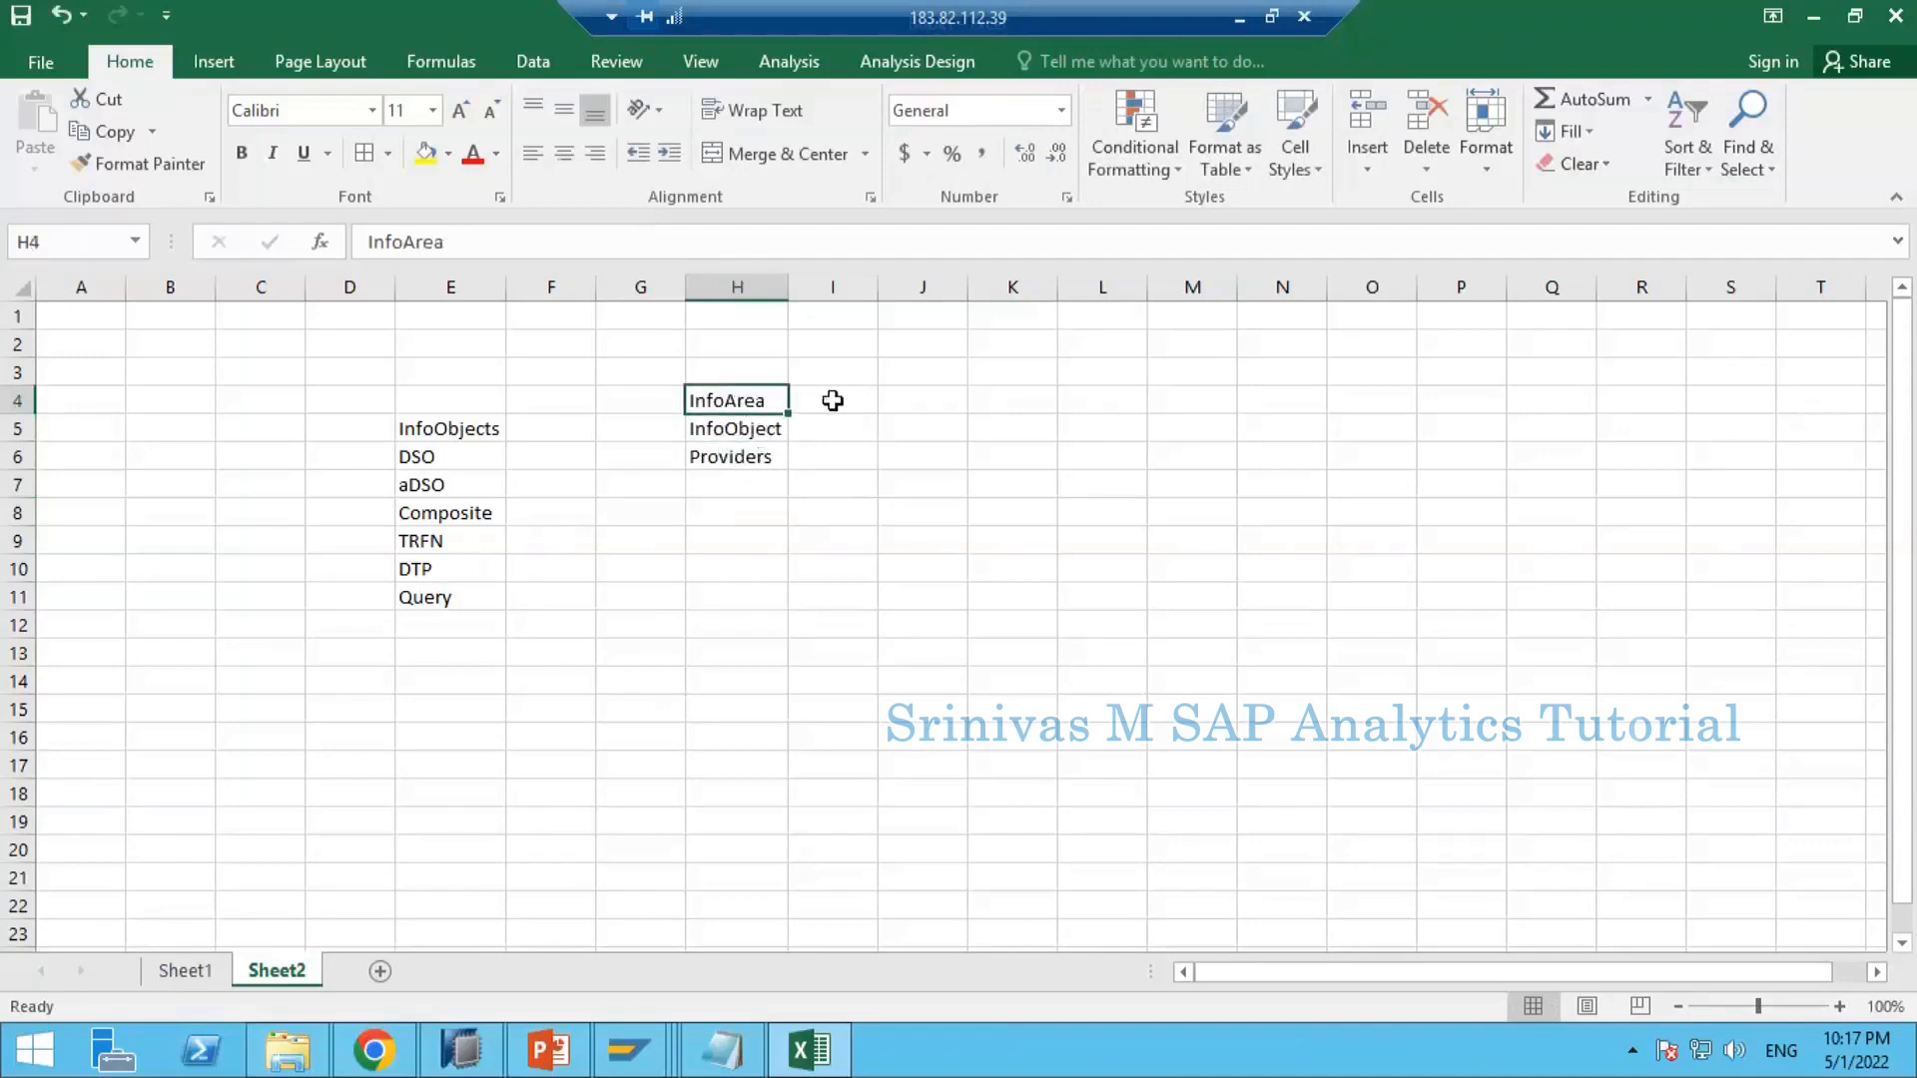
{"action": "left_click", "coordinate": [832, 400]}
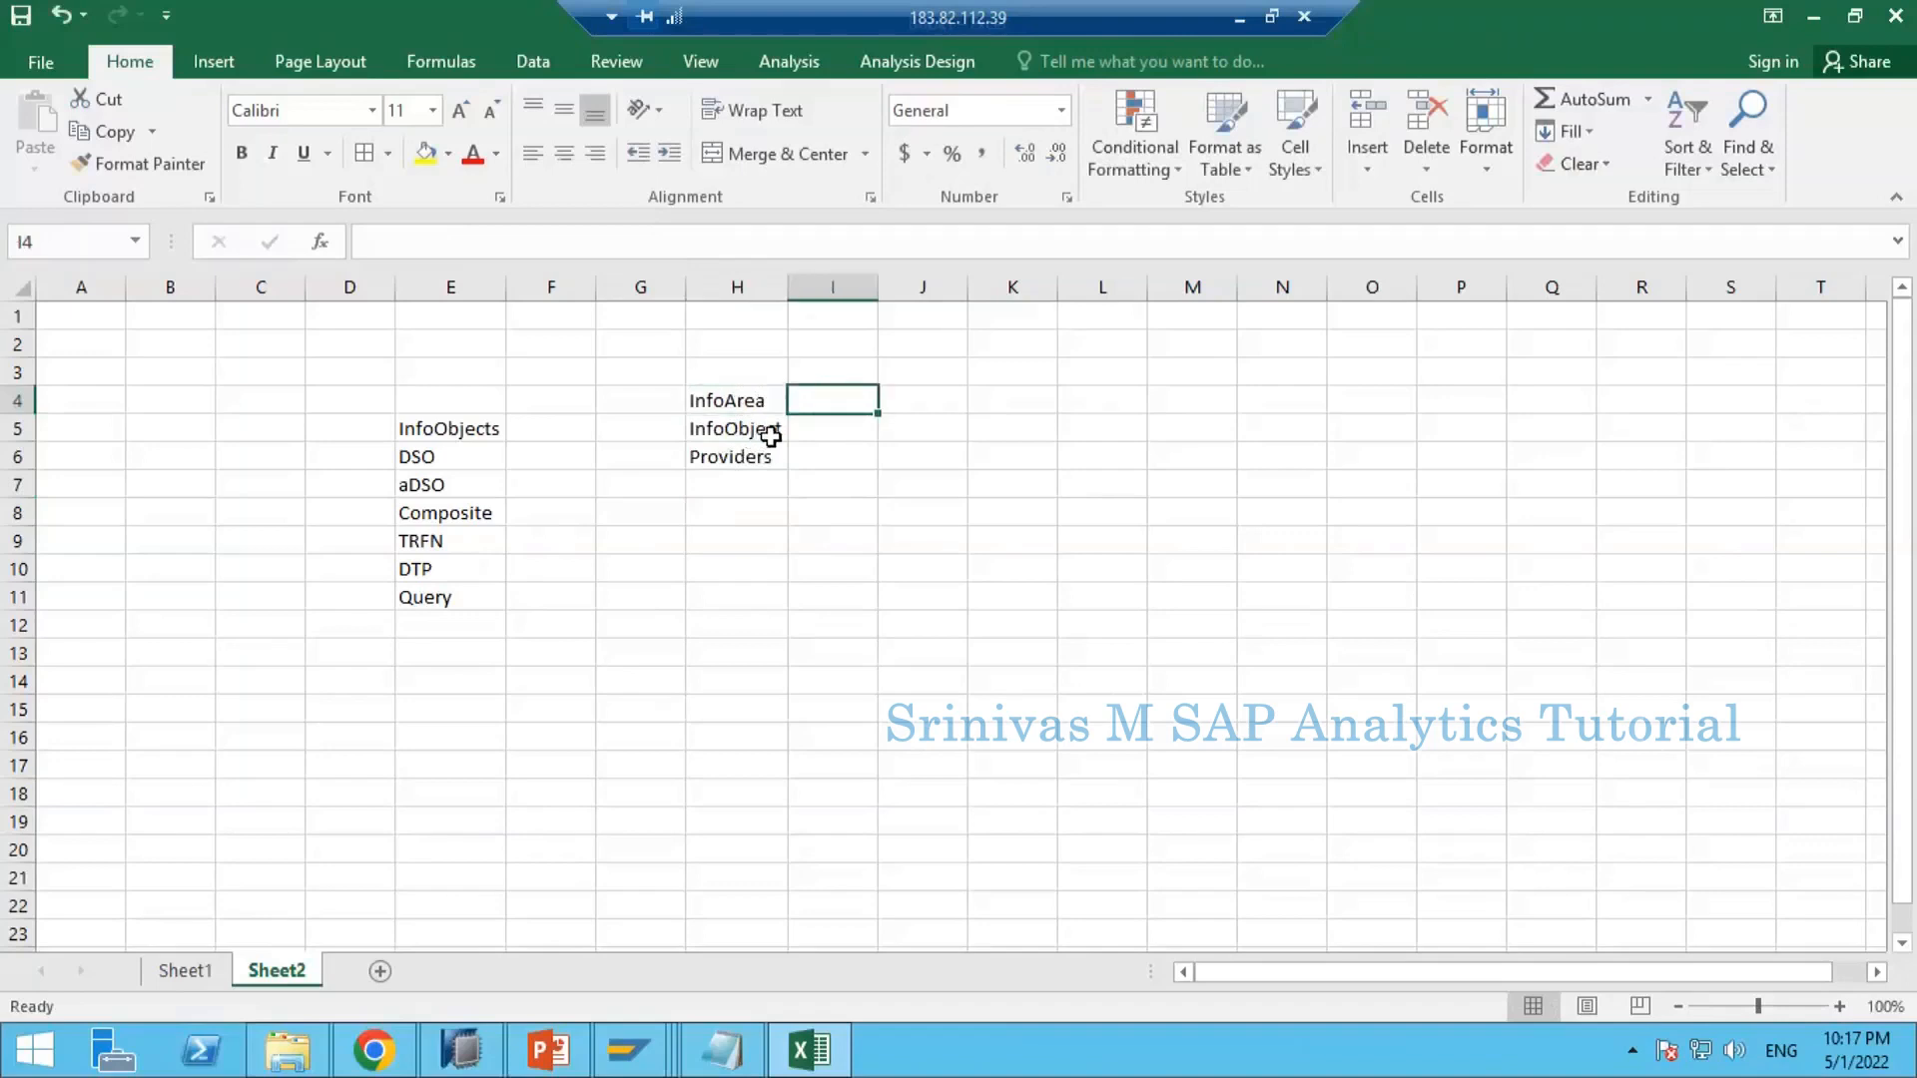
{"action": "type", "text": "1"}
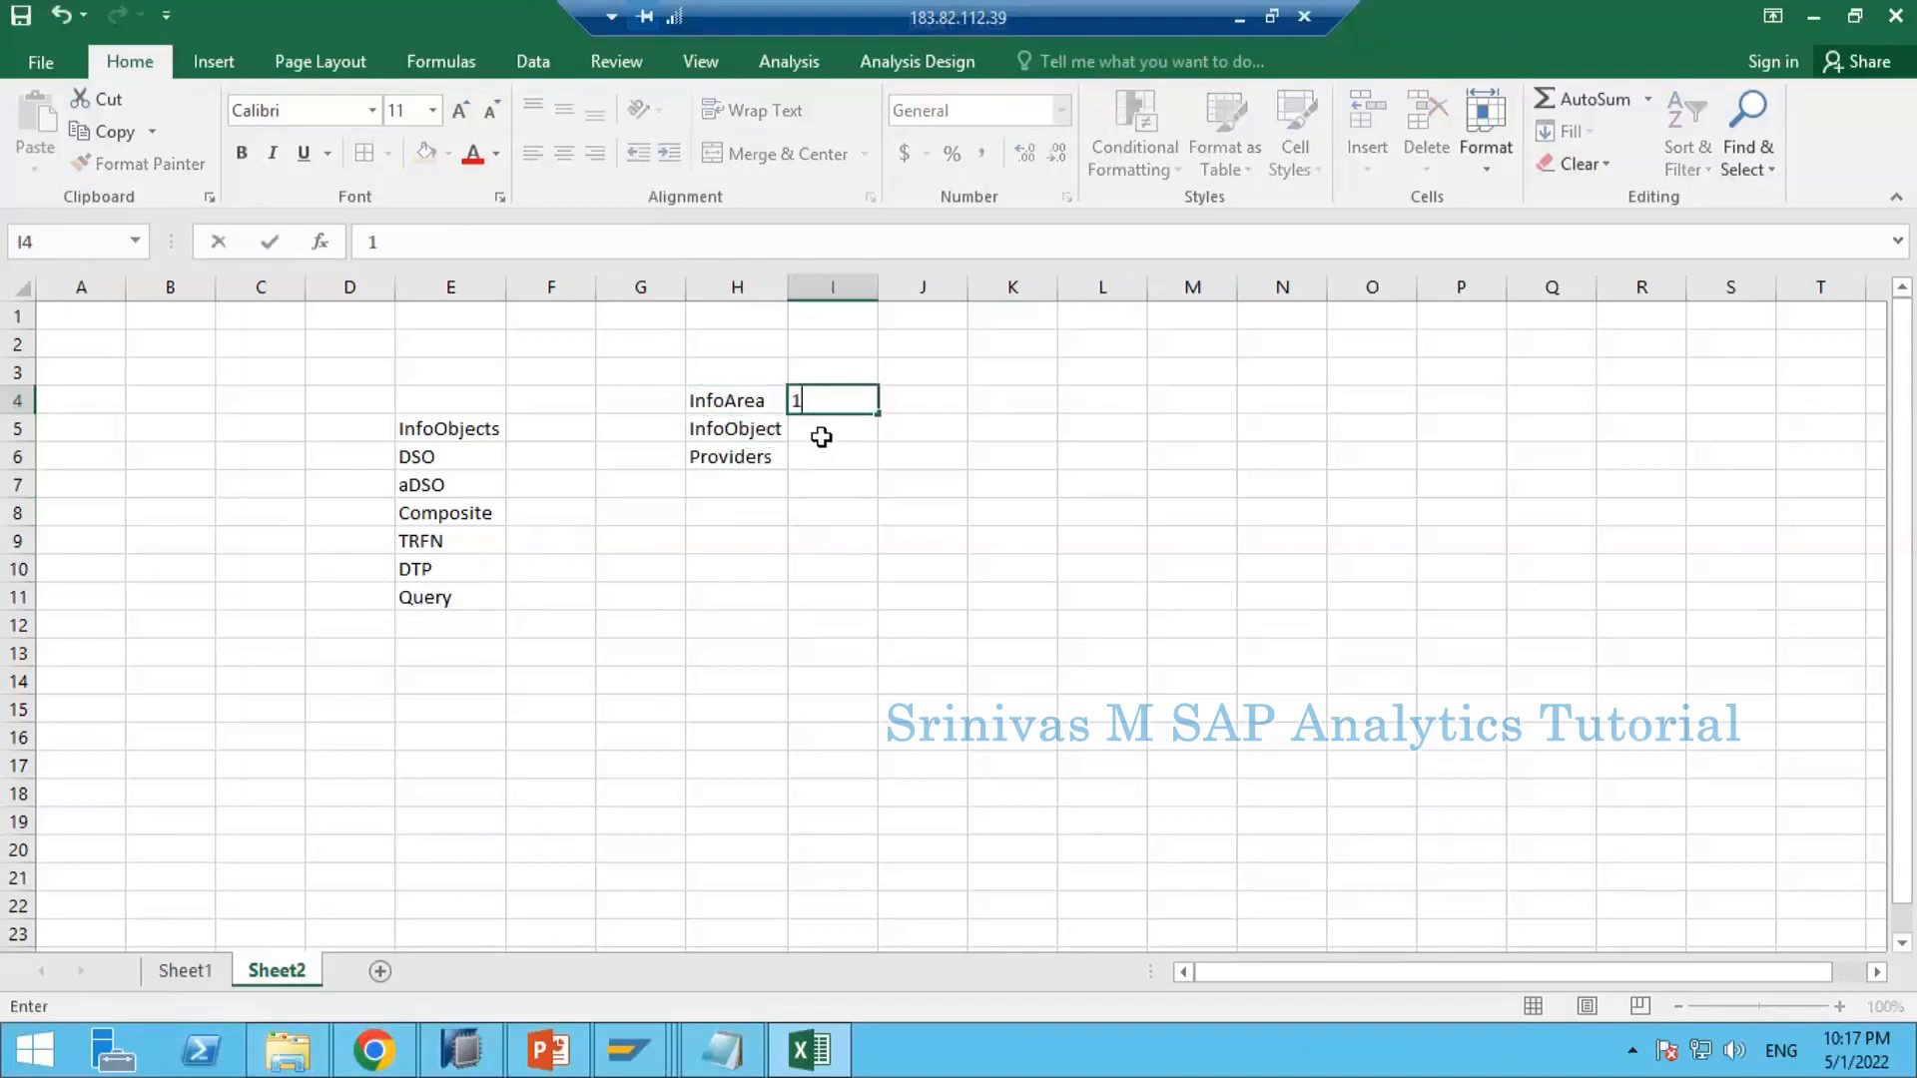
{"action": "key", "text": "Return"}
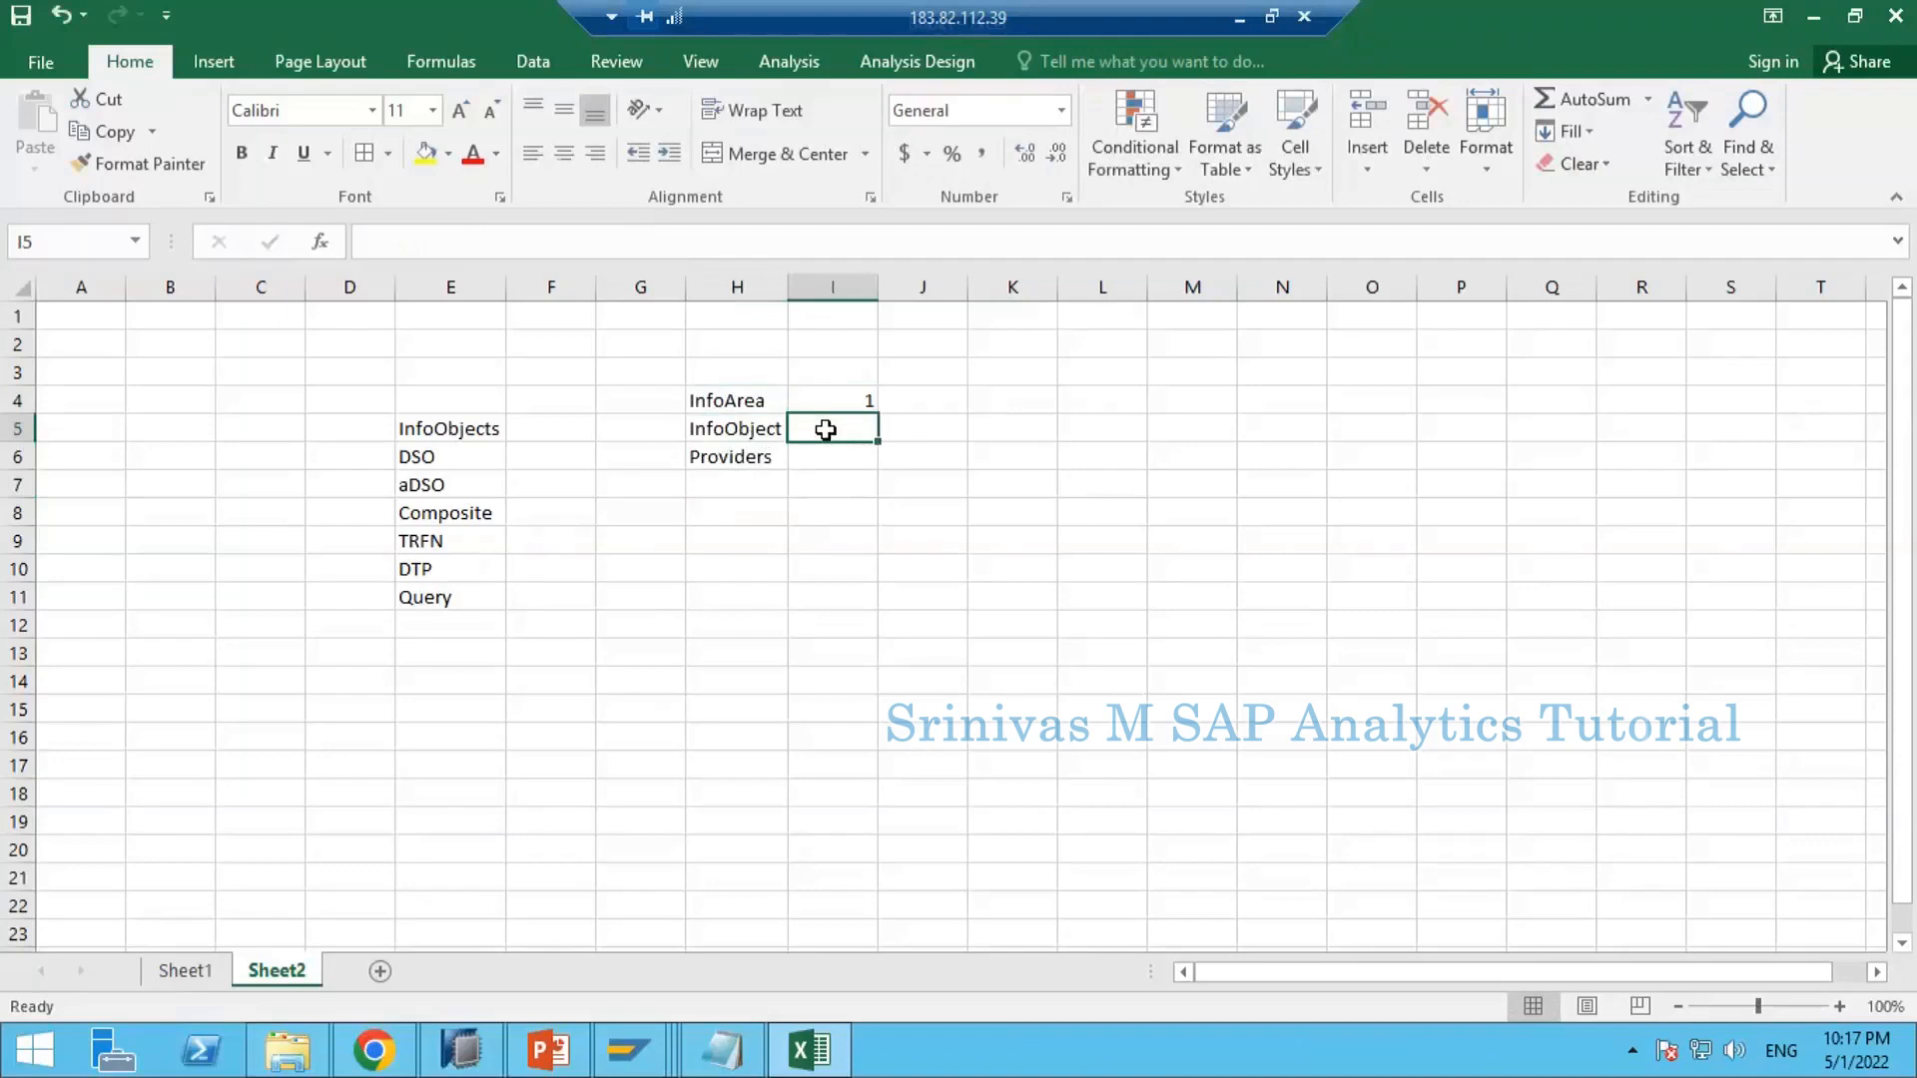
{"action": "type", "text": "2"}
{"action": "key", "text": "Return"}
{"action": "left_click", "coordinate": [785, 446]}
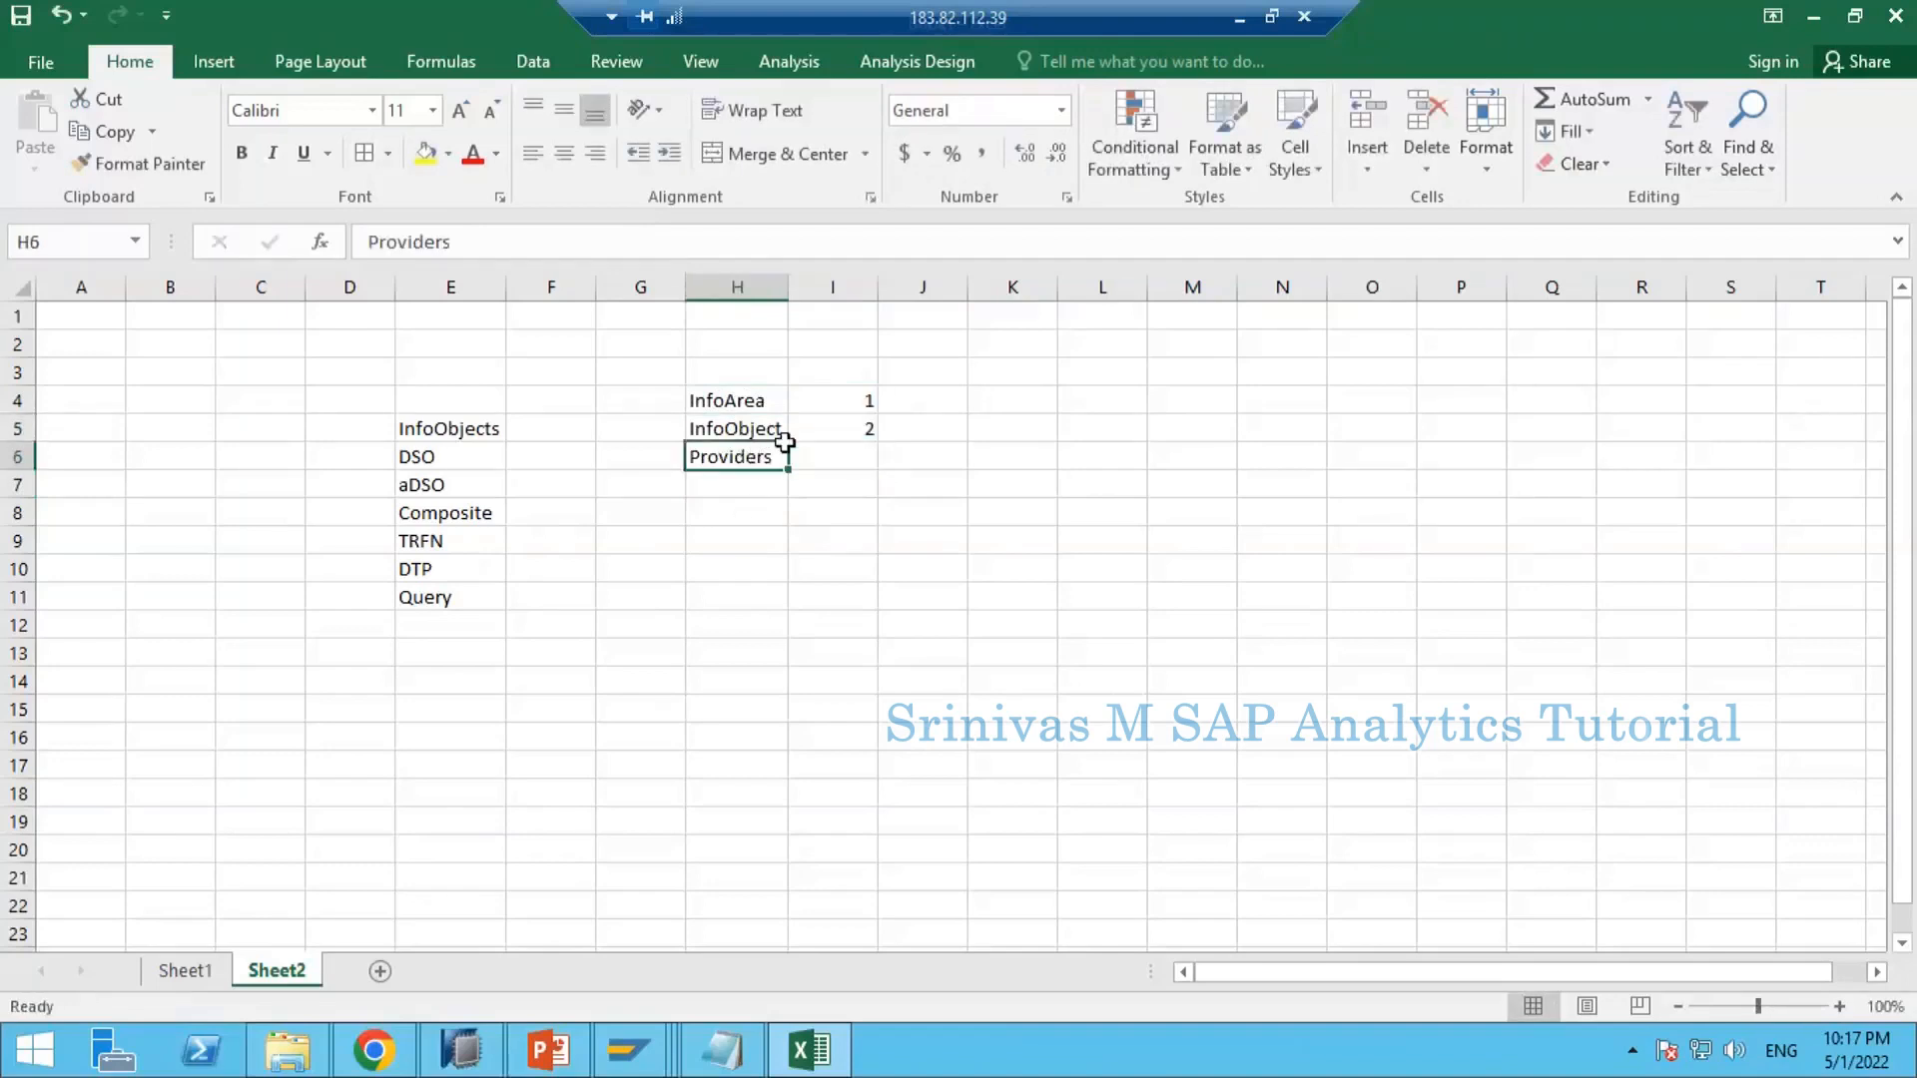
{"action": "left_click", "coordinate": [736, 431]}
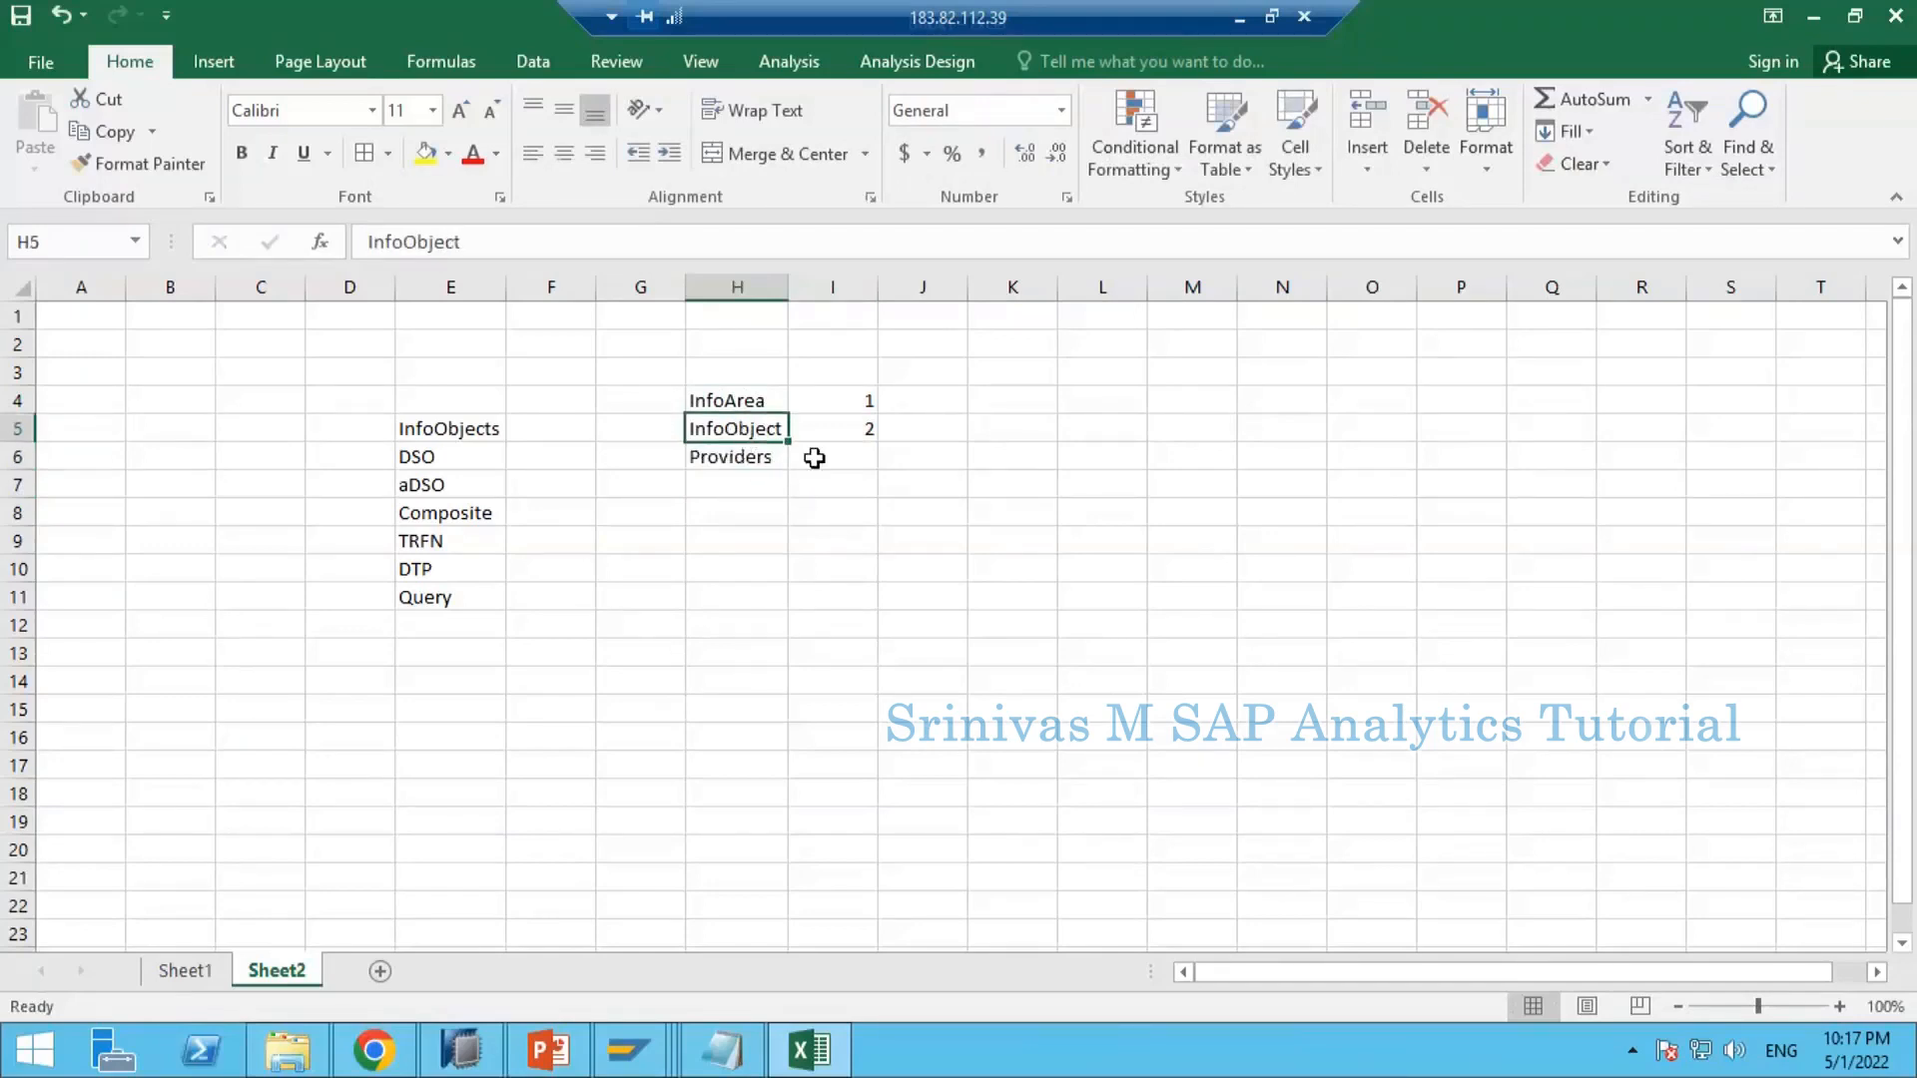
{"action": "left_click", "coordinate": [820, 457]}
{"action": "type", "text": "3"}
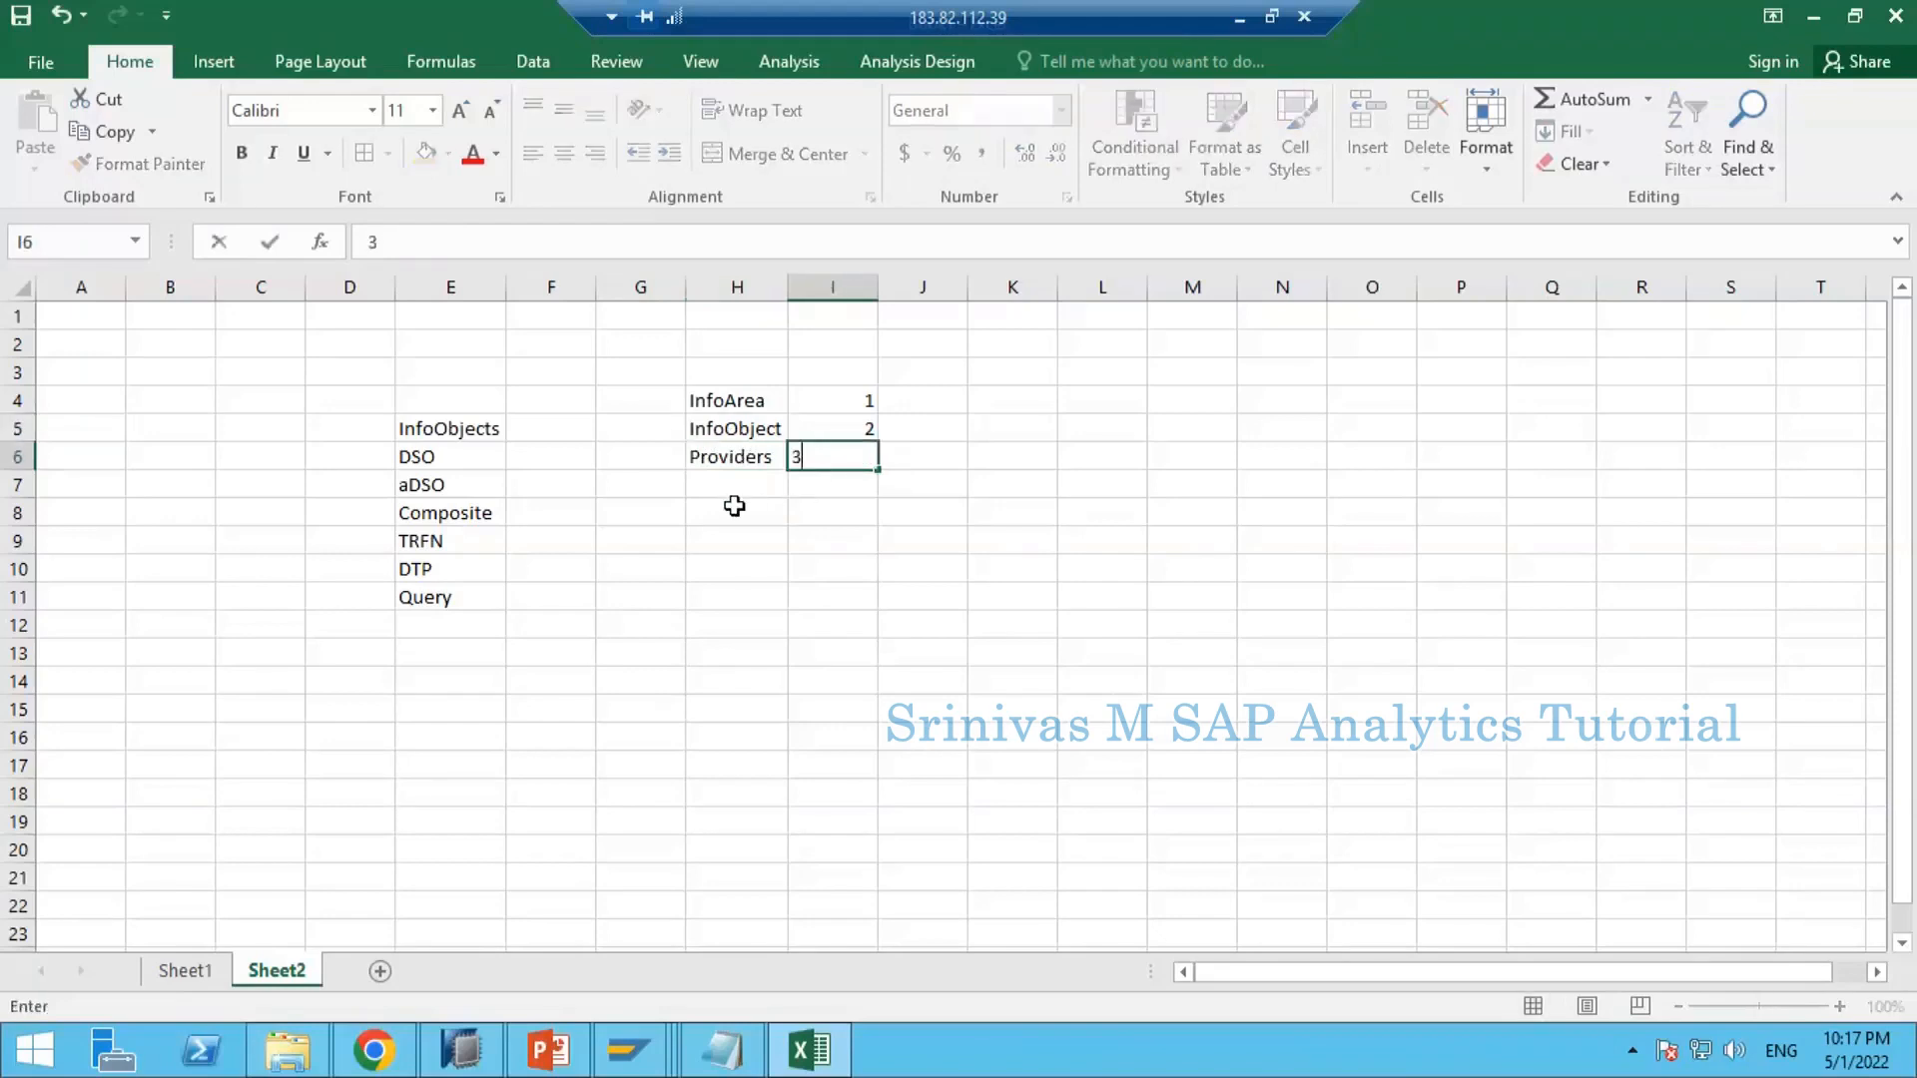
{"action": "left_click", "coordinate": [736, 505]}
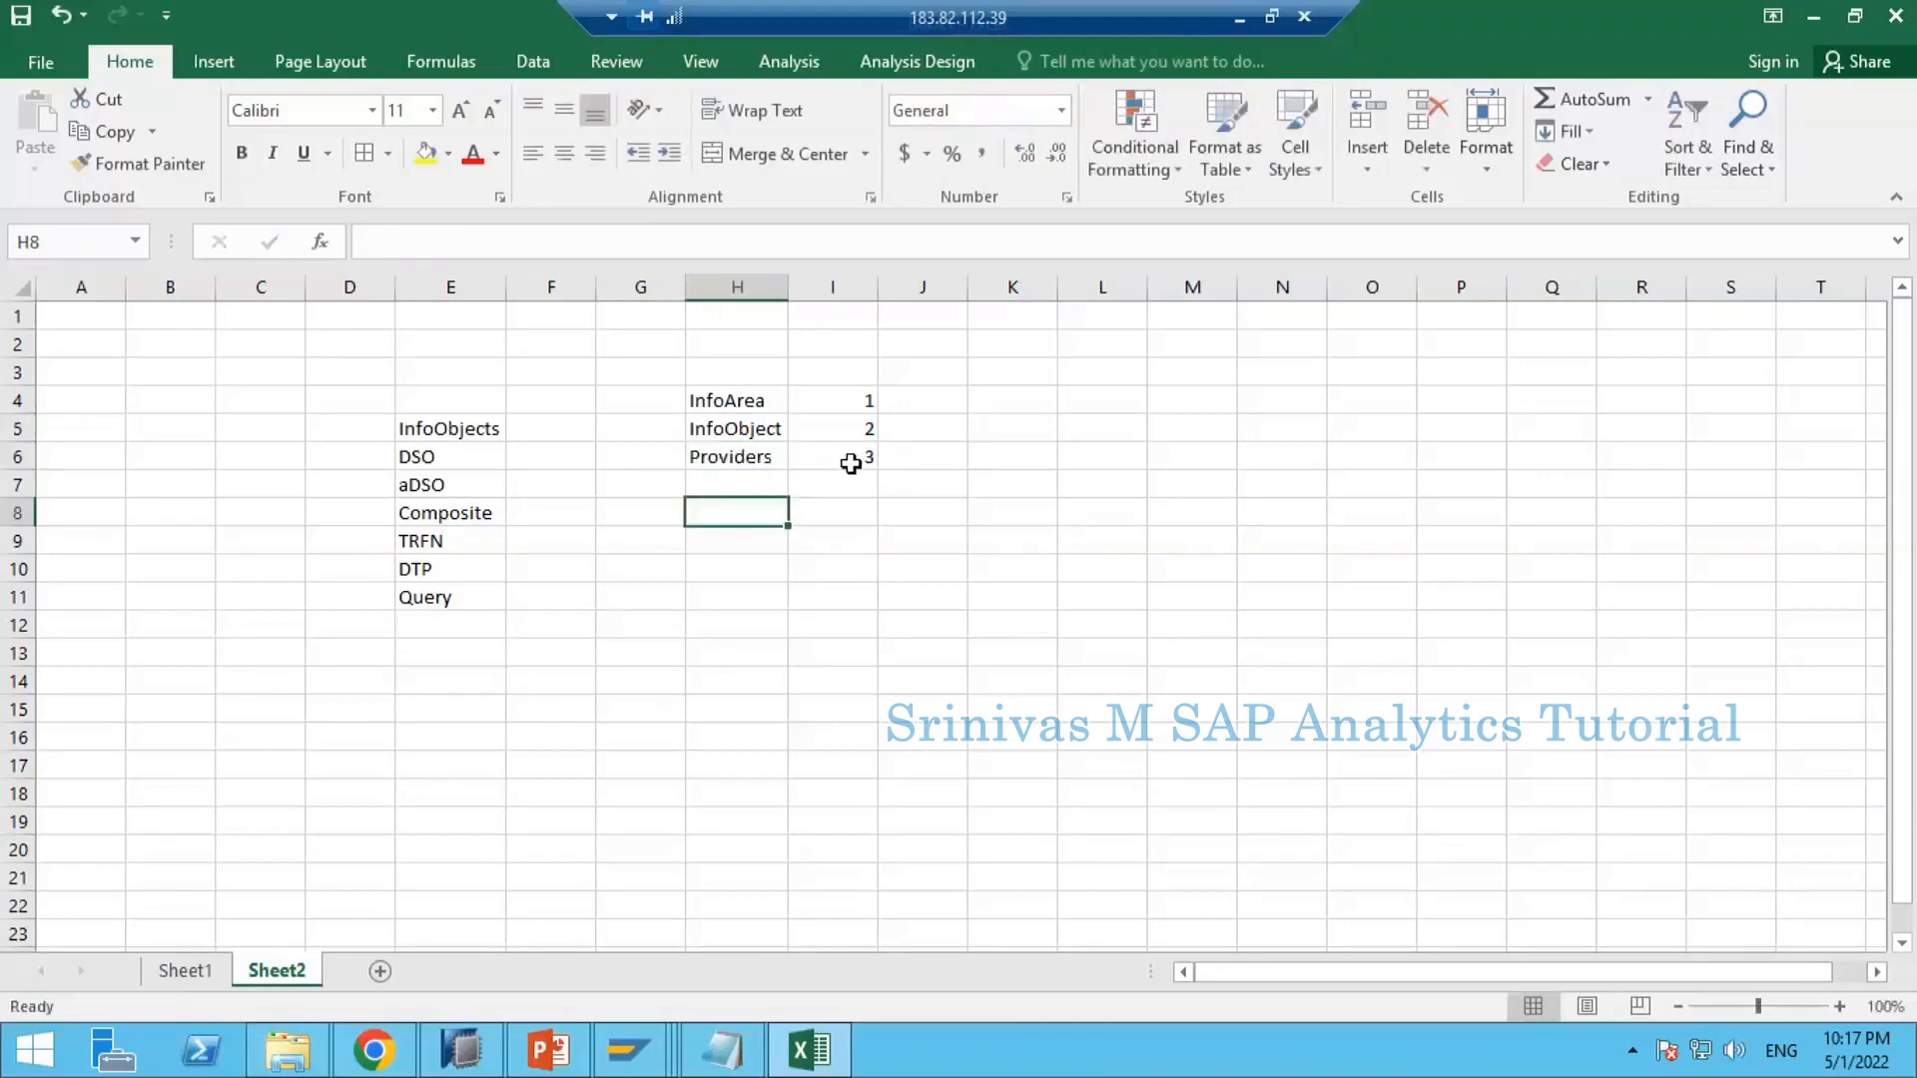
Step: Enter "TRFN & DTP" in cell H7, below Providers
{"action": "left_click", "coordinate": [753, 484]}
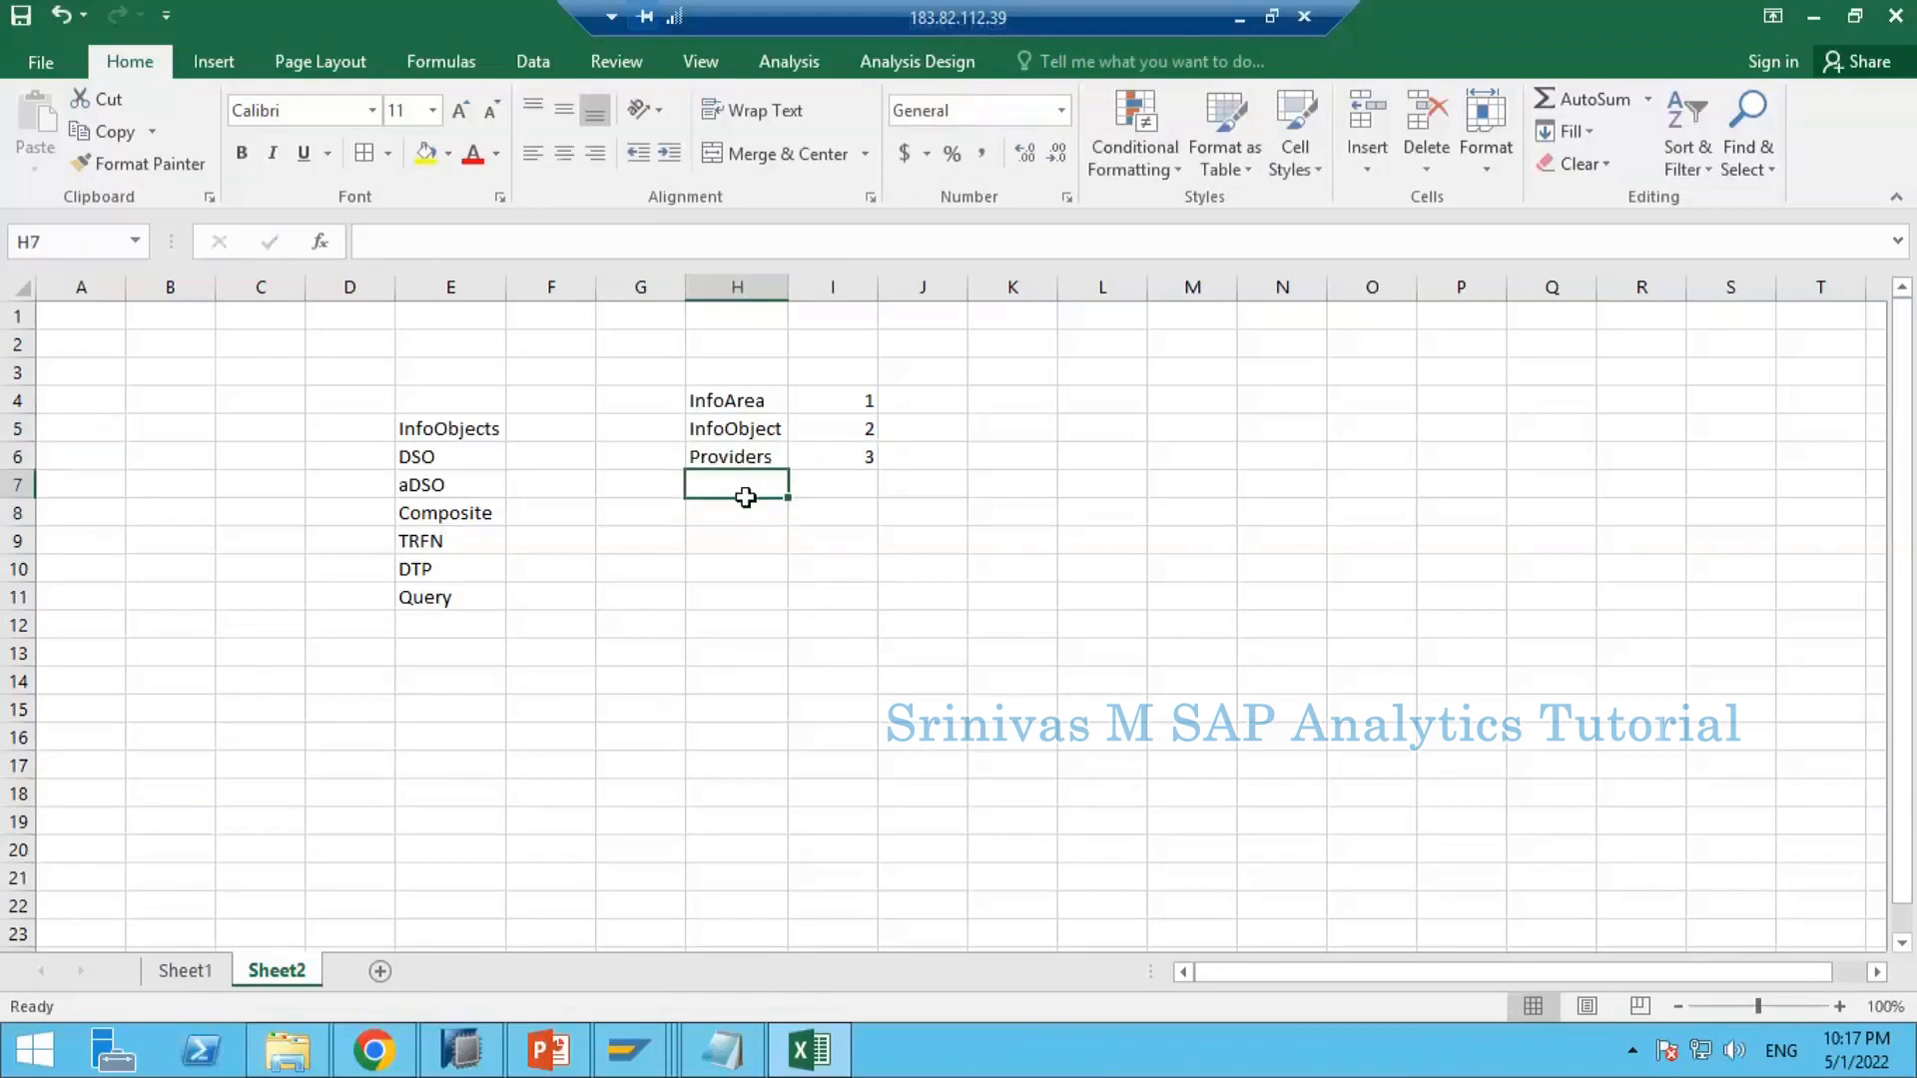
{"action": "type", "text": "TRF &"}
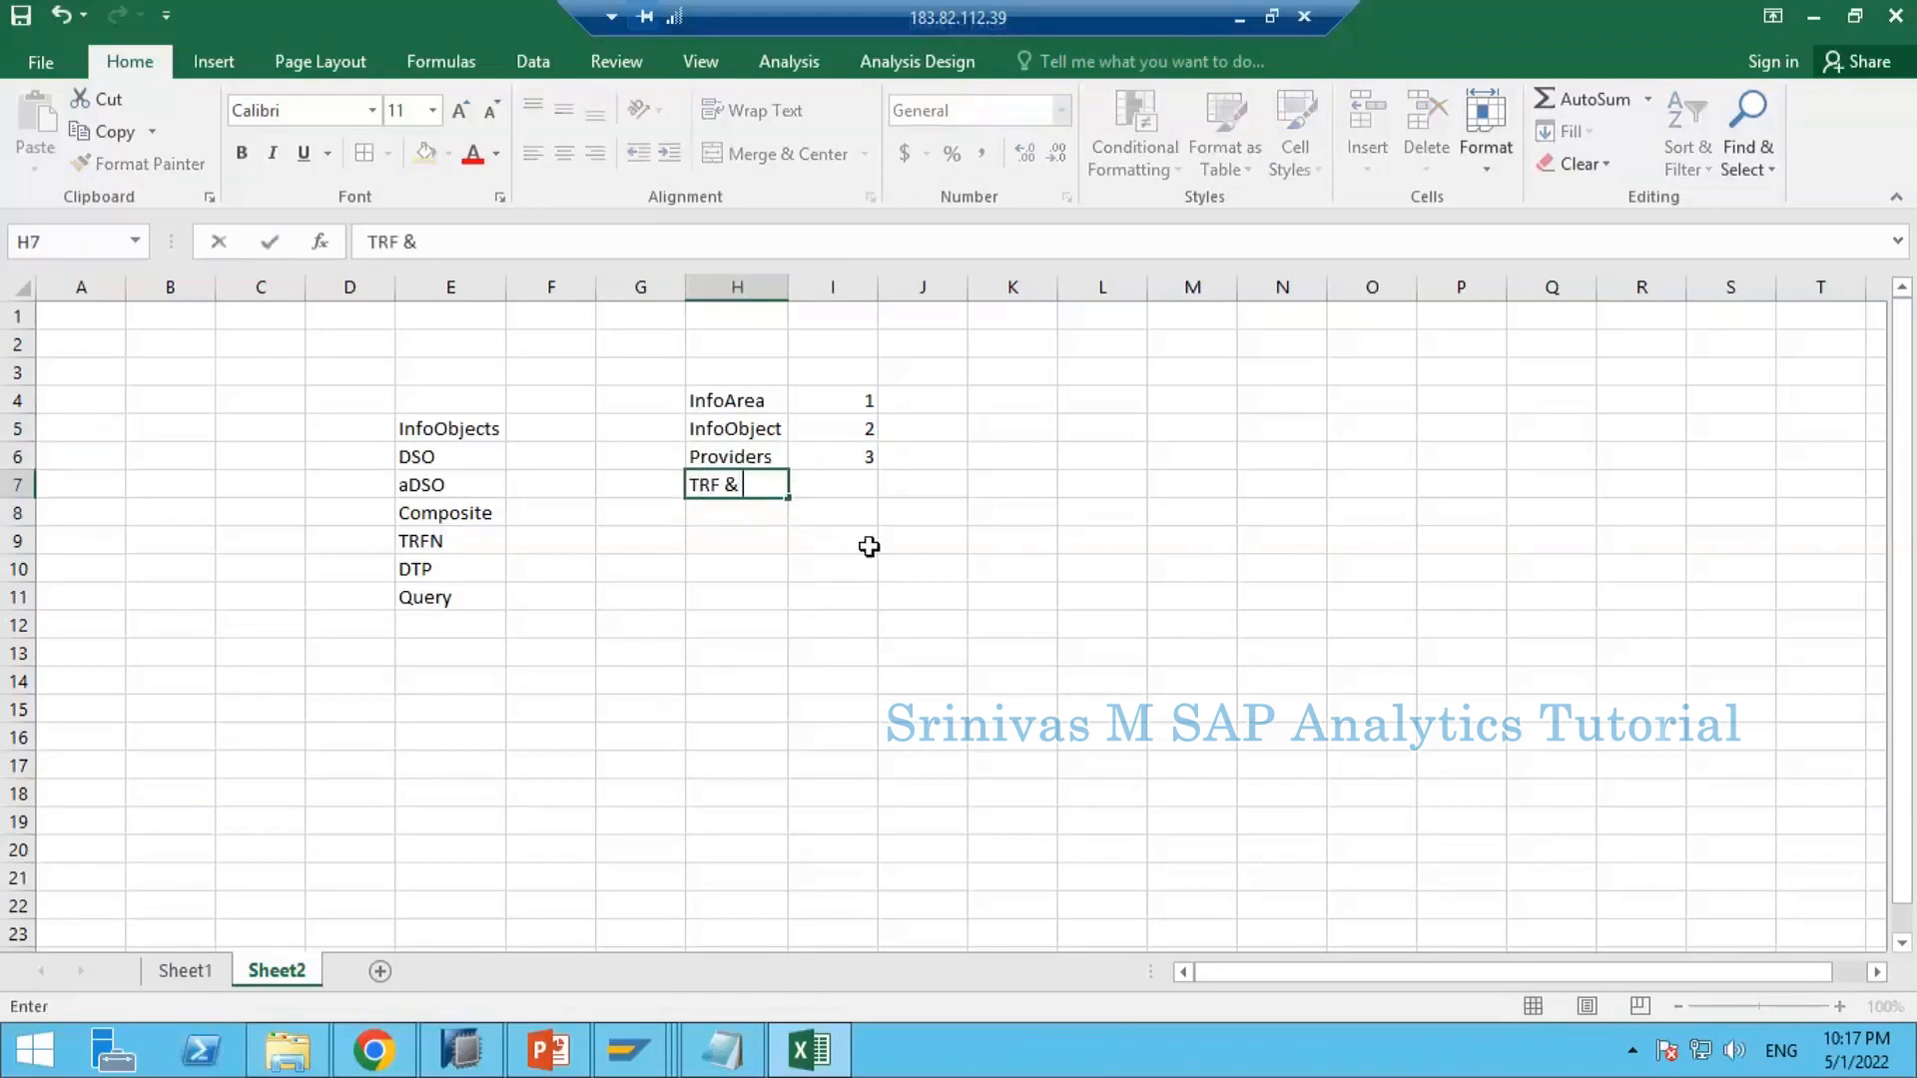
{"action": "key", "text": "BackSpace"}
{"action": "key", "text": "BackSpace"}
{"action": "key", "text": "Return"}
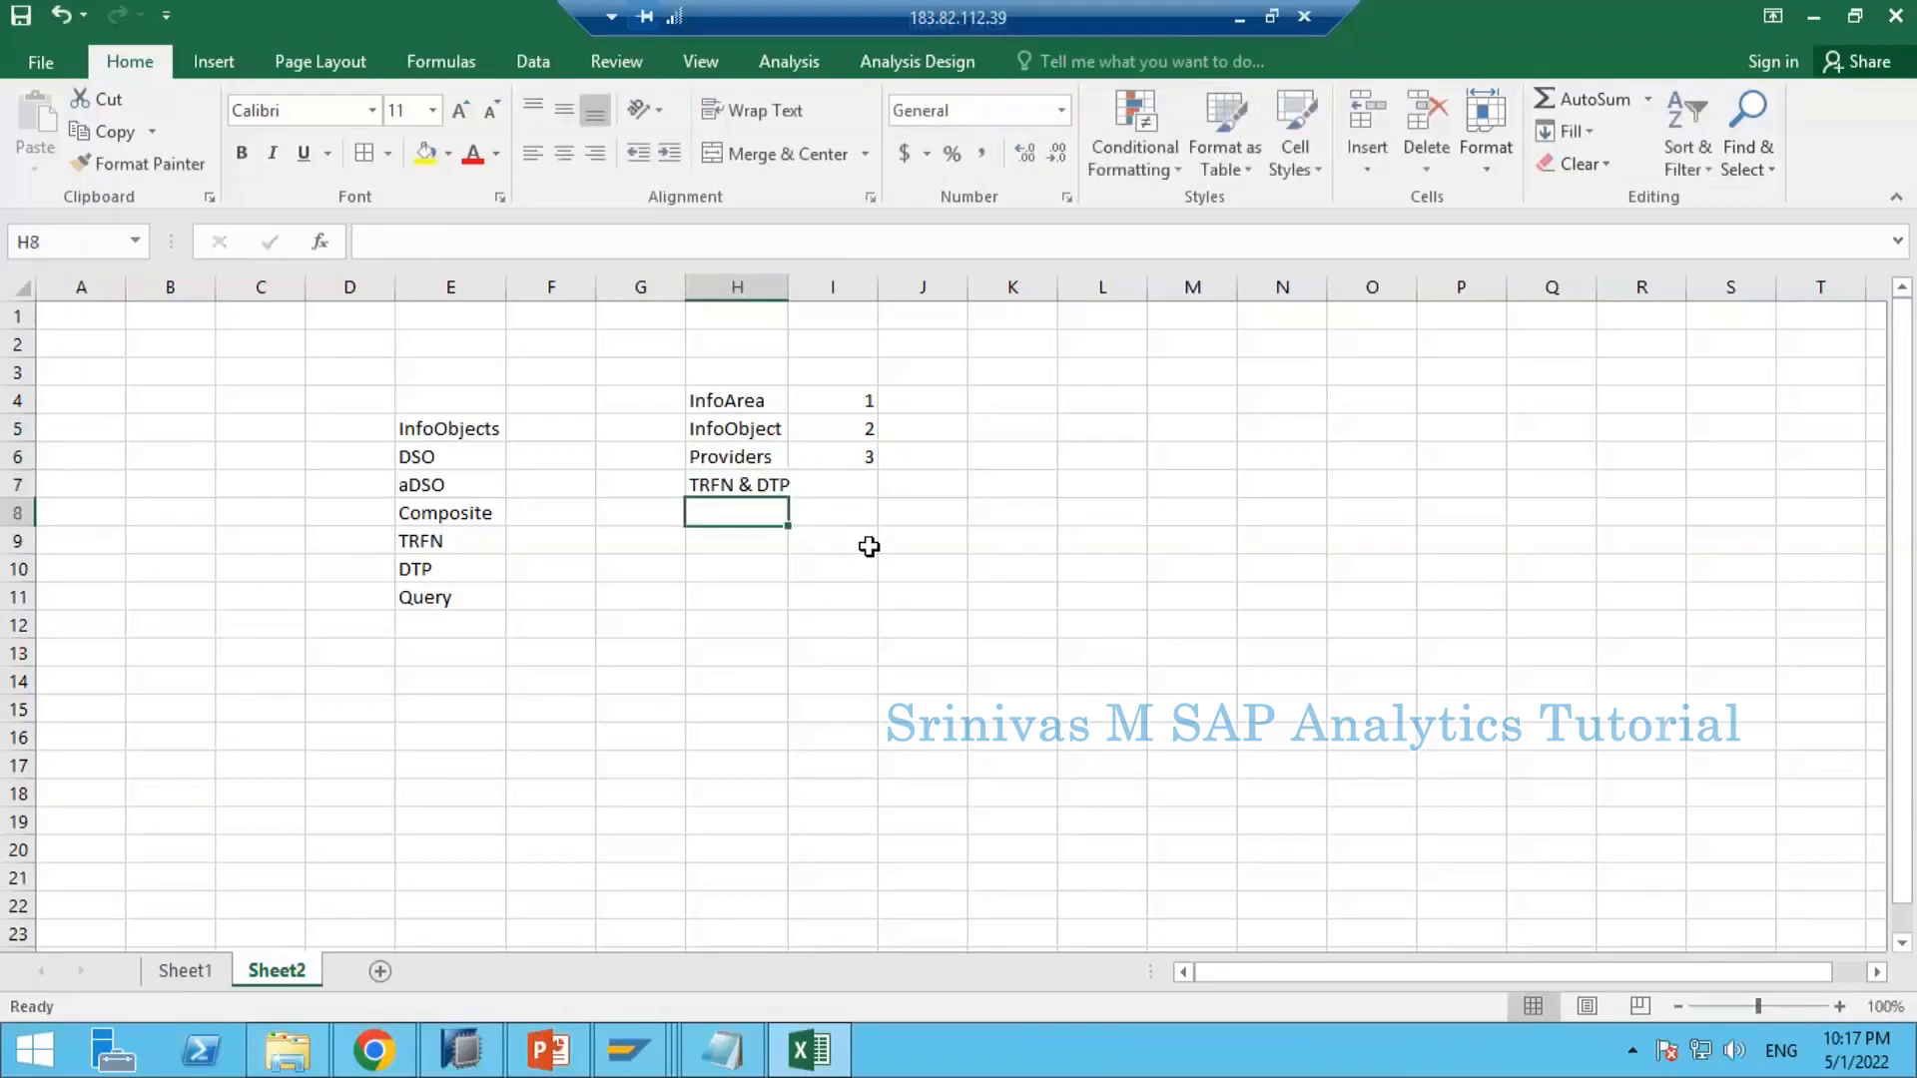
Step: Number the TRFN & DTP entry as 4 in cell I7
{"action": "left_click", "coordinate": [752, 480]}
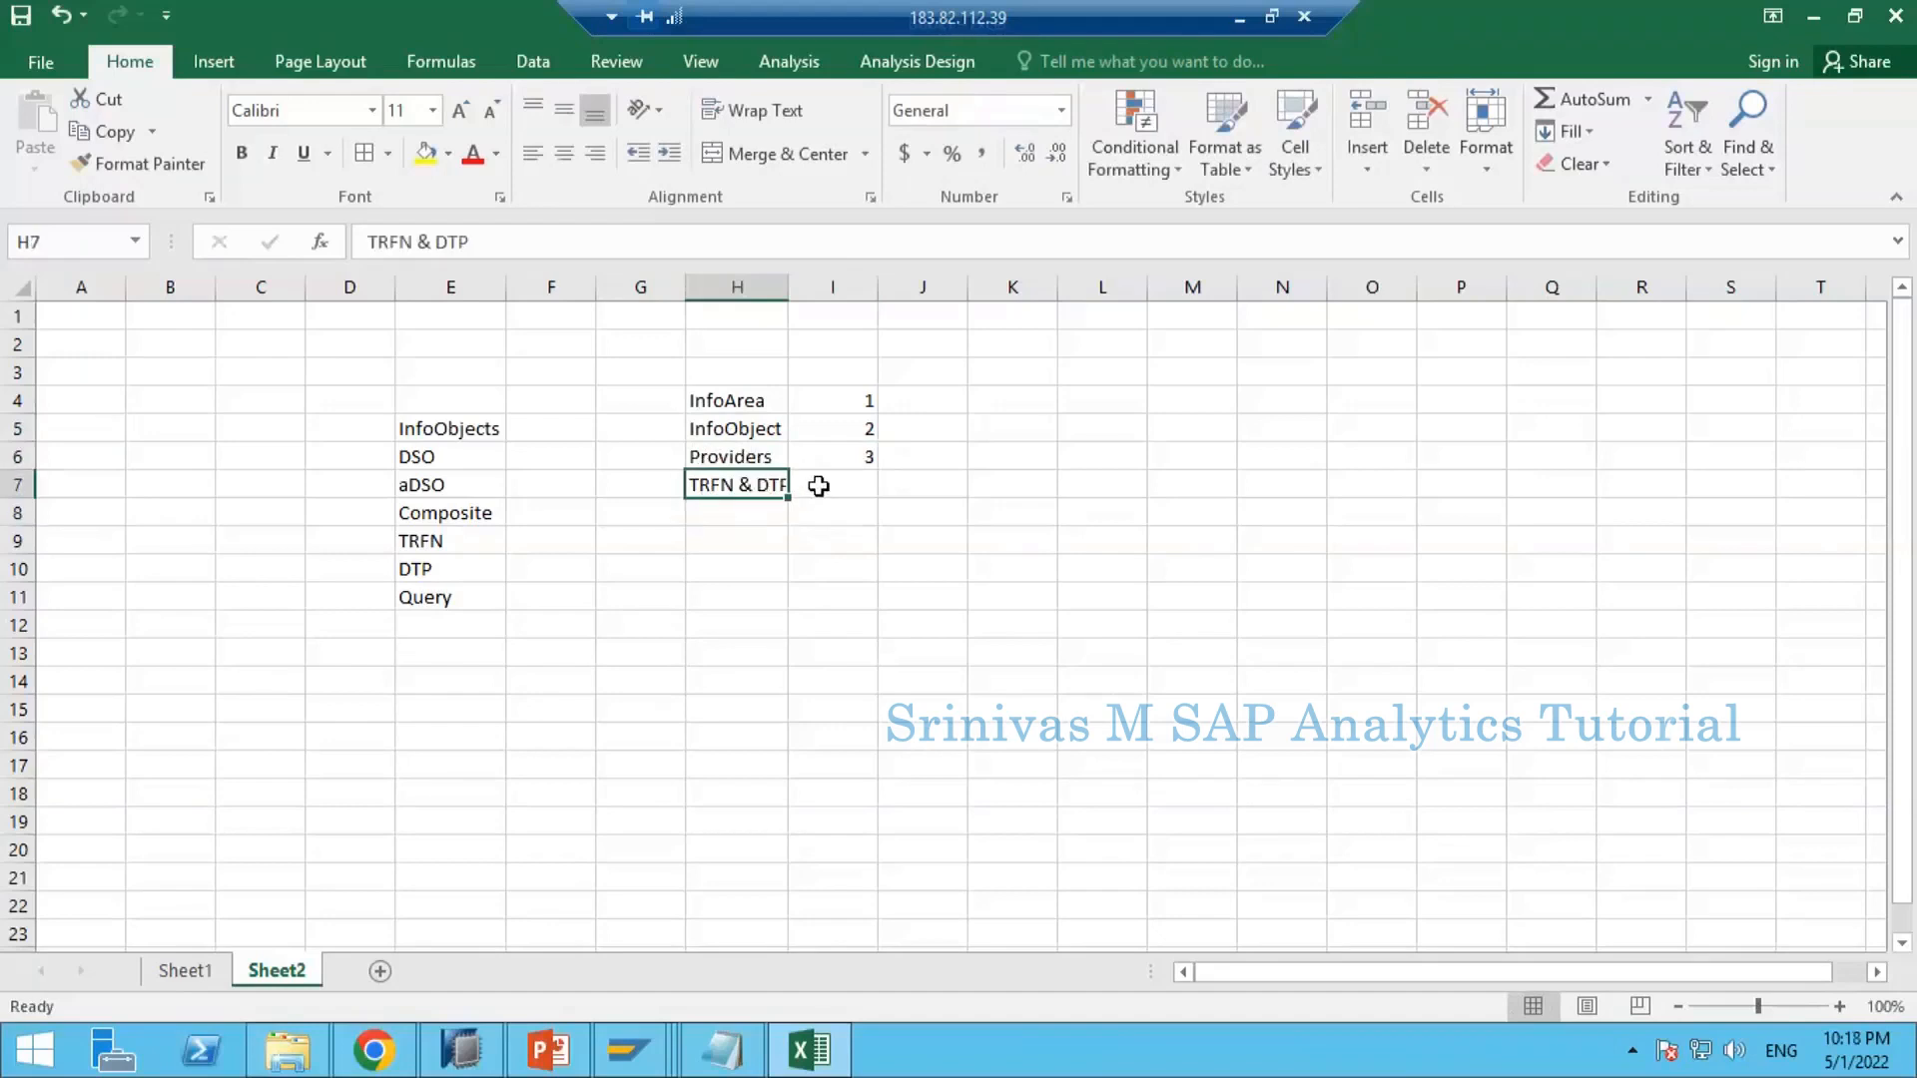
{"action": "left_click", "coordinate": [823, 484]}
{"action": "type", "text": "4"}
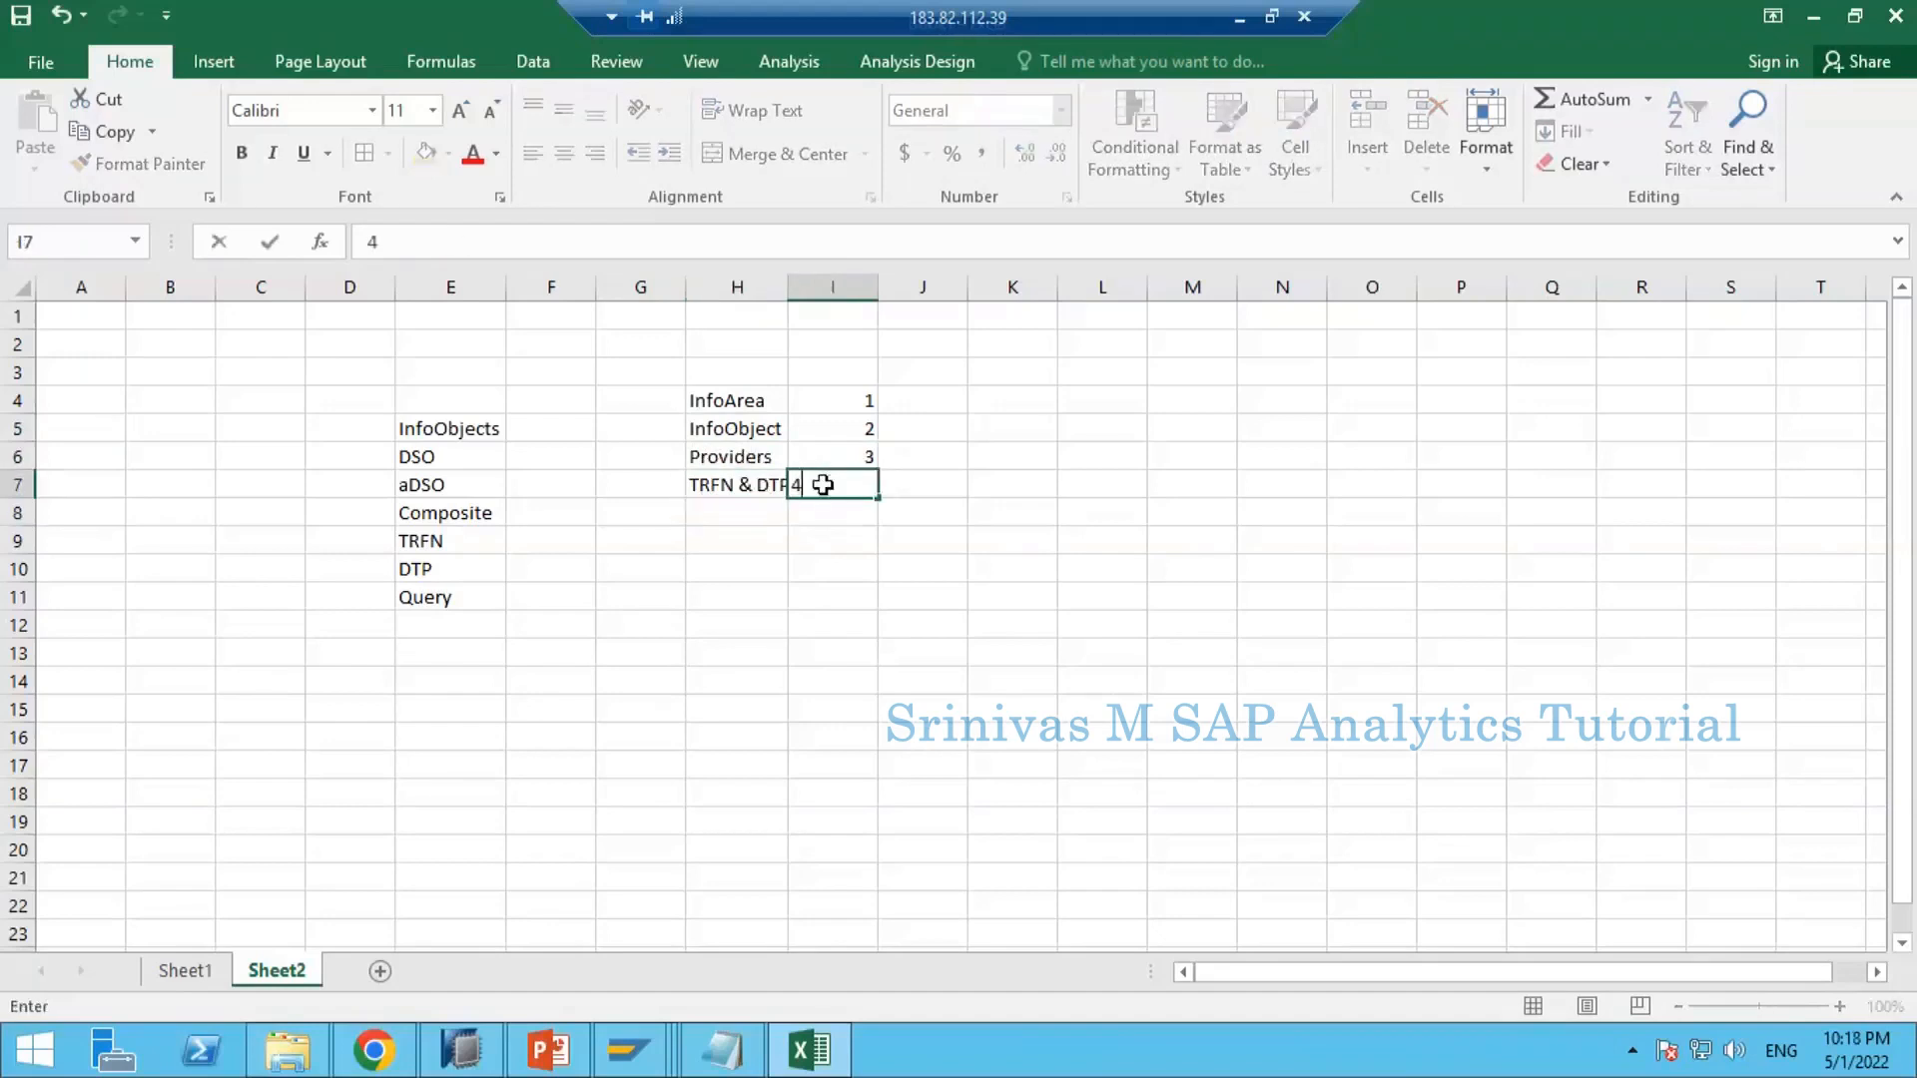
{"action": "key", "text": "Return"}
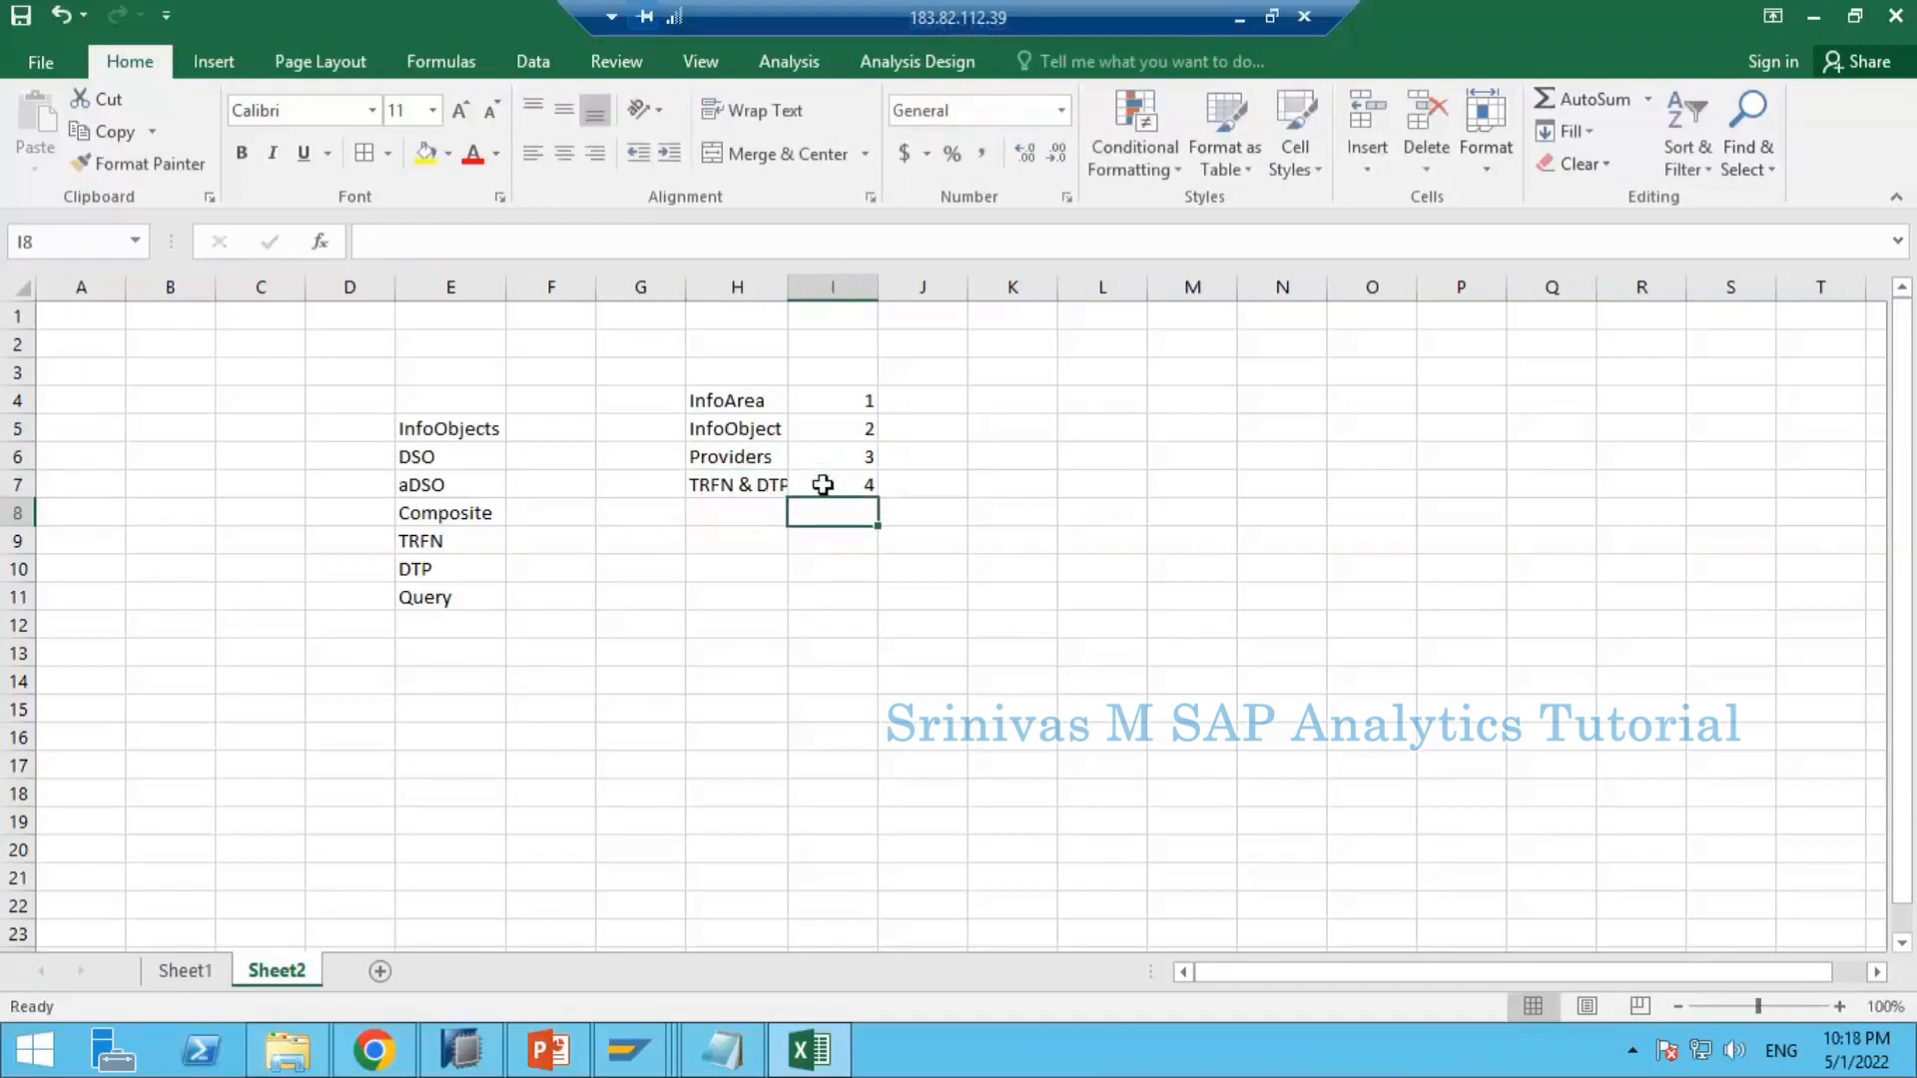
Step: Enter "Queries" in cell H8, below TRFN & DTP
{"action": "left_click", "coordinate": [746, 514]}
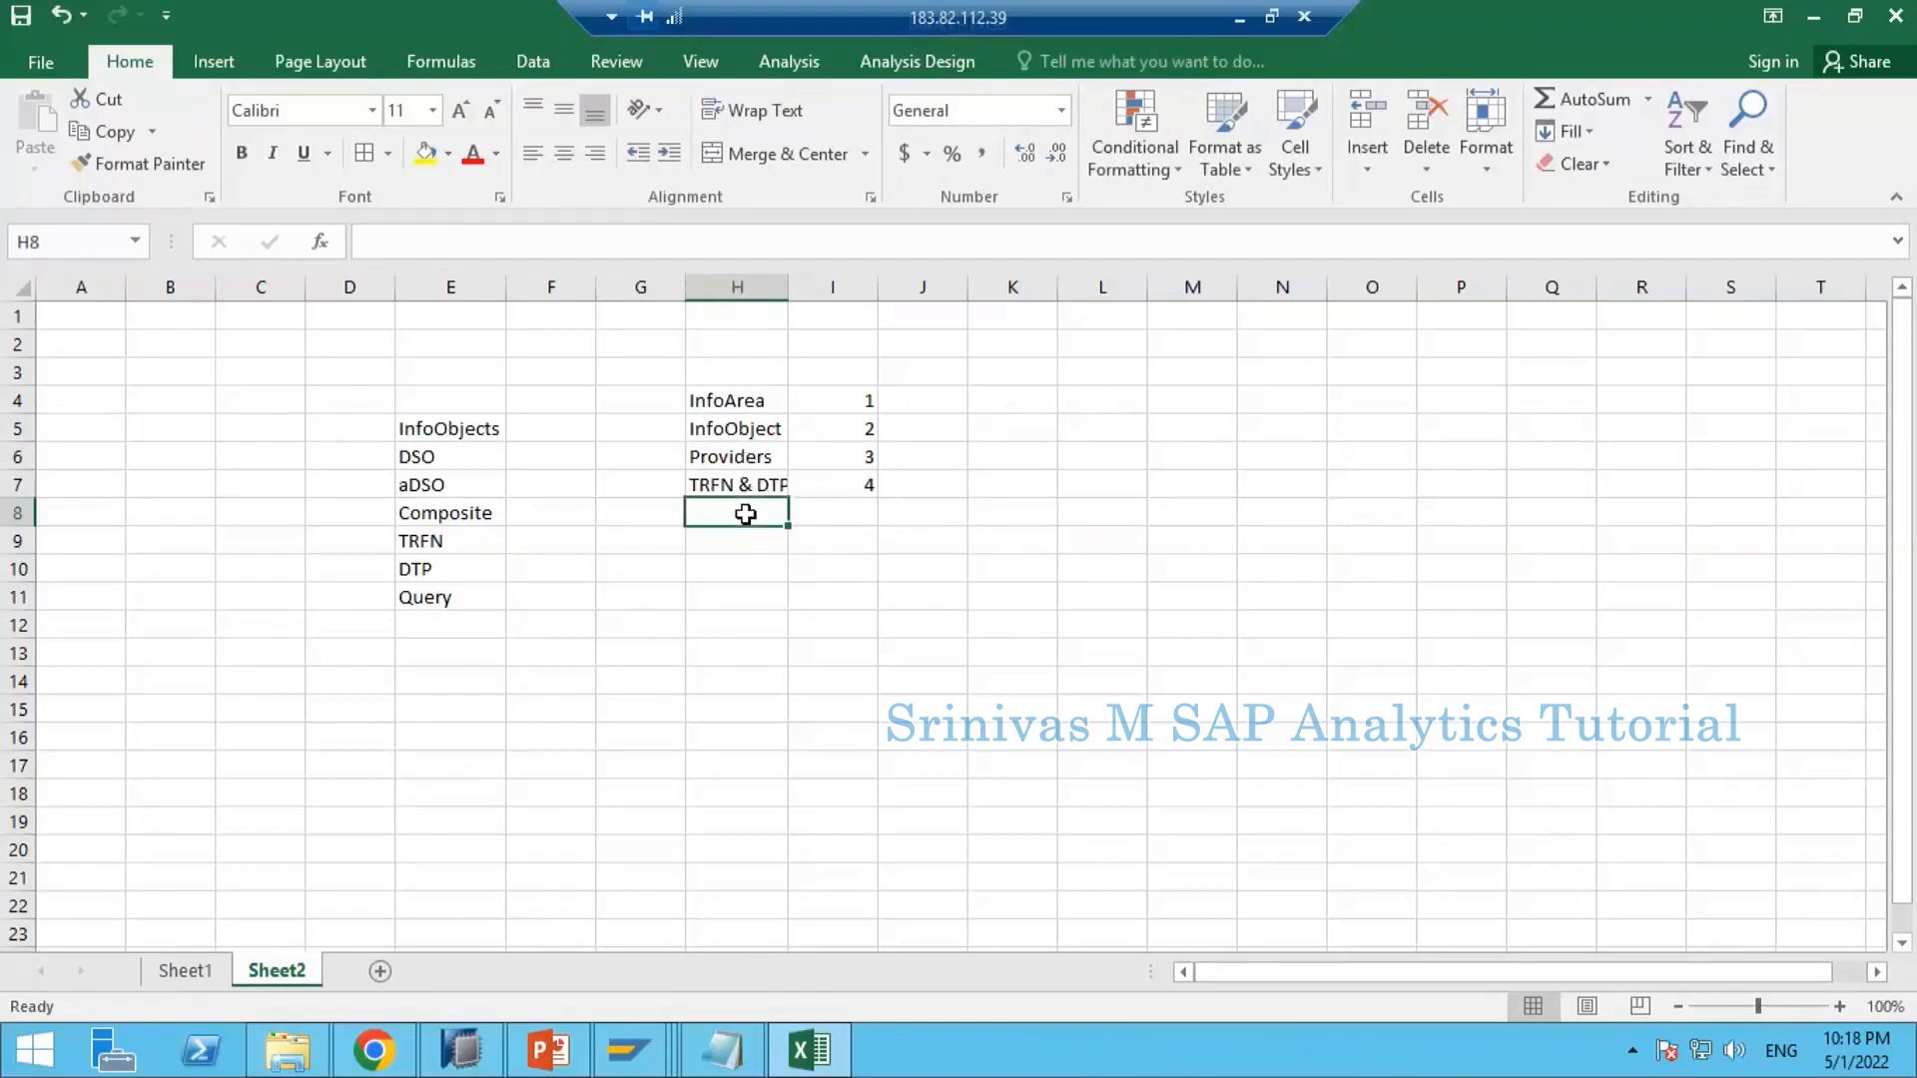
{"action": "type", "text": "Quer"}
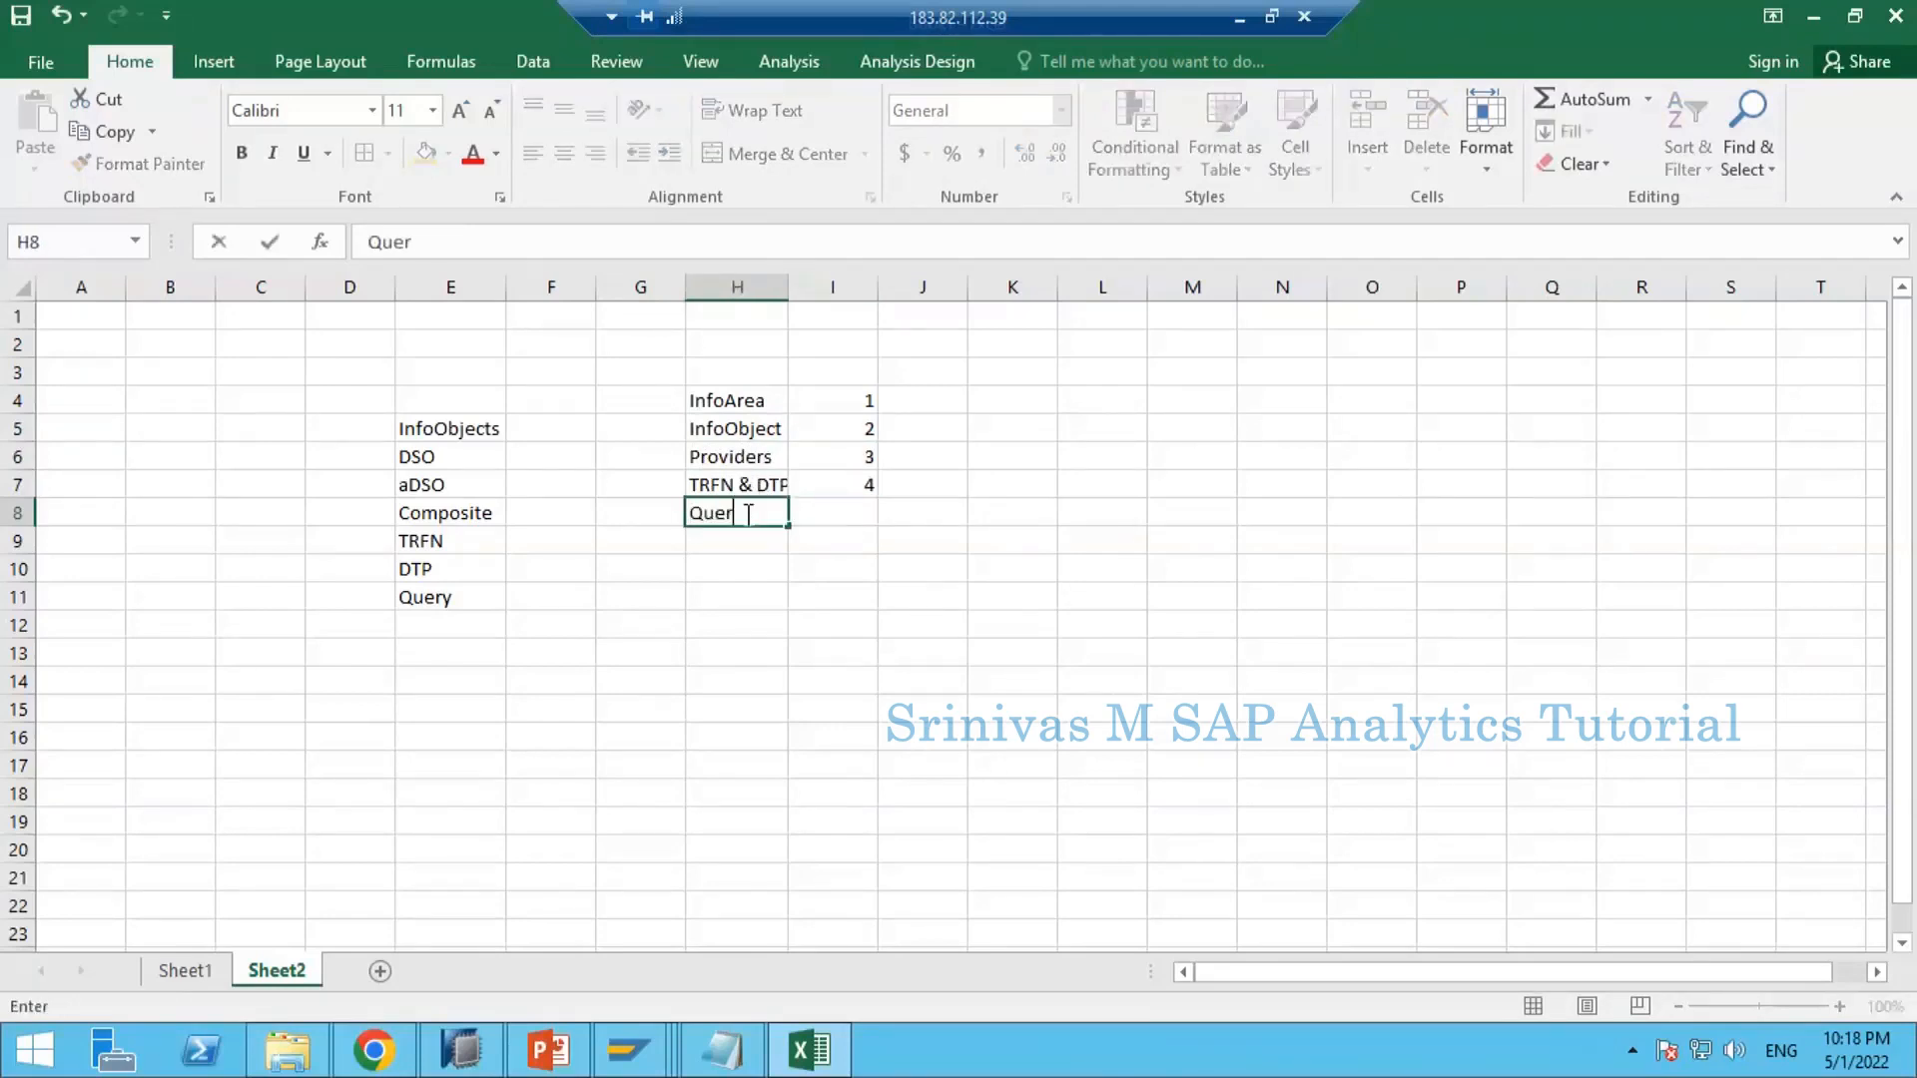
{"action": "type", "text": "ies"}
{"action": "key", "text": "Return"}
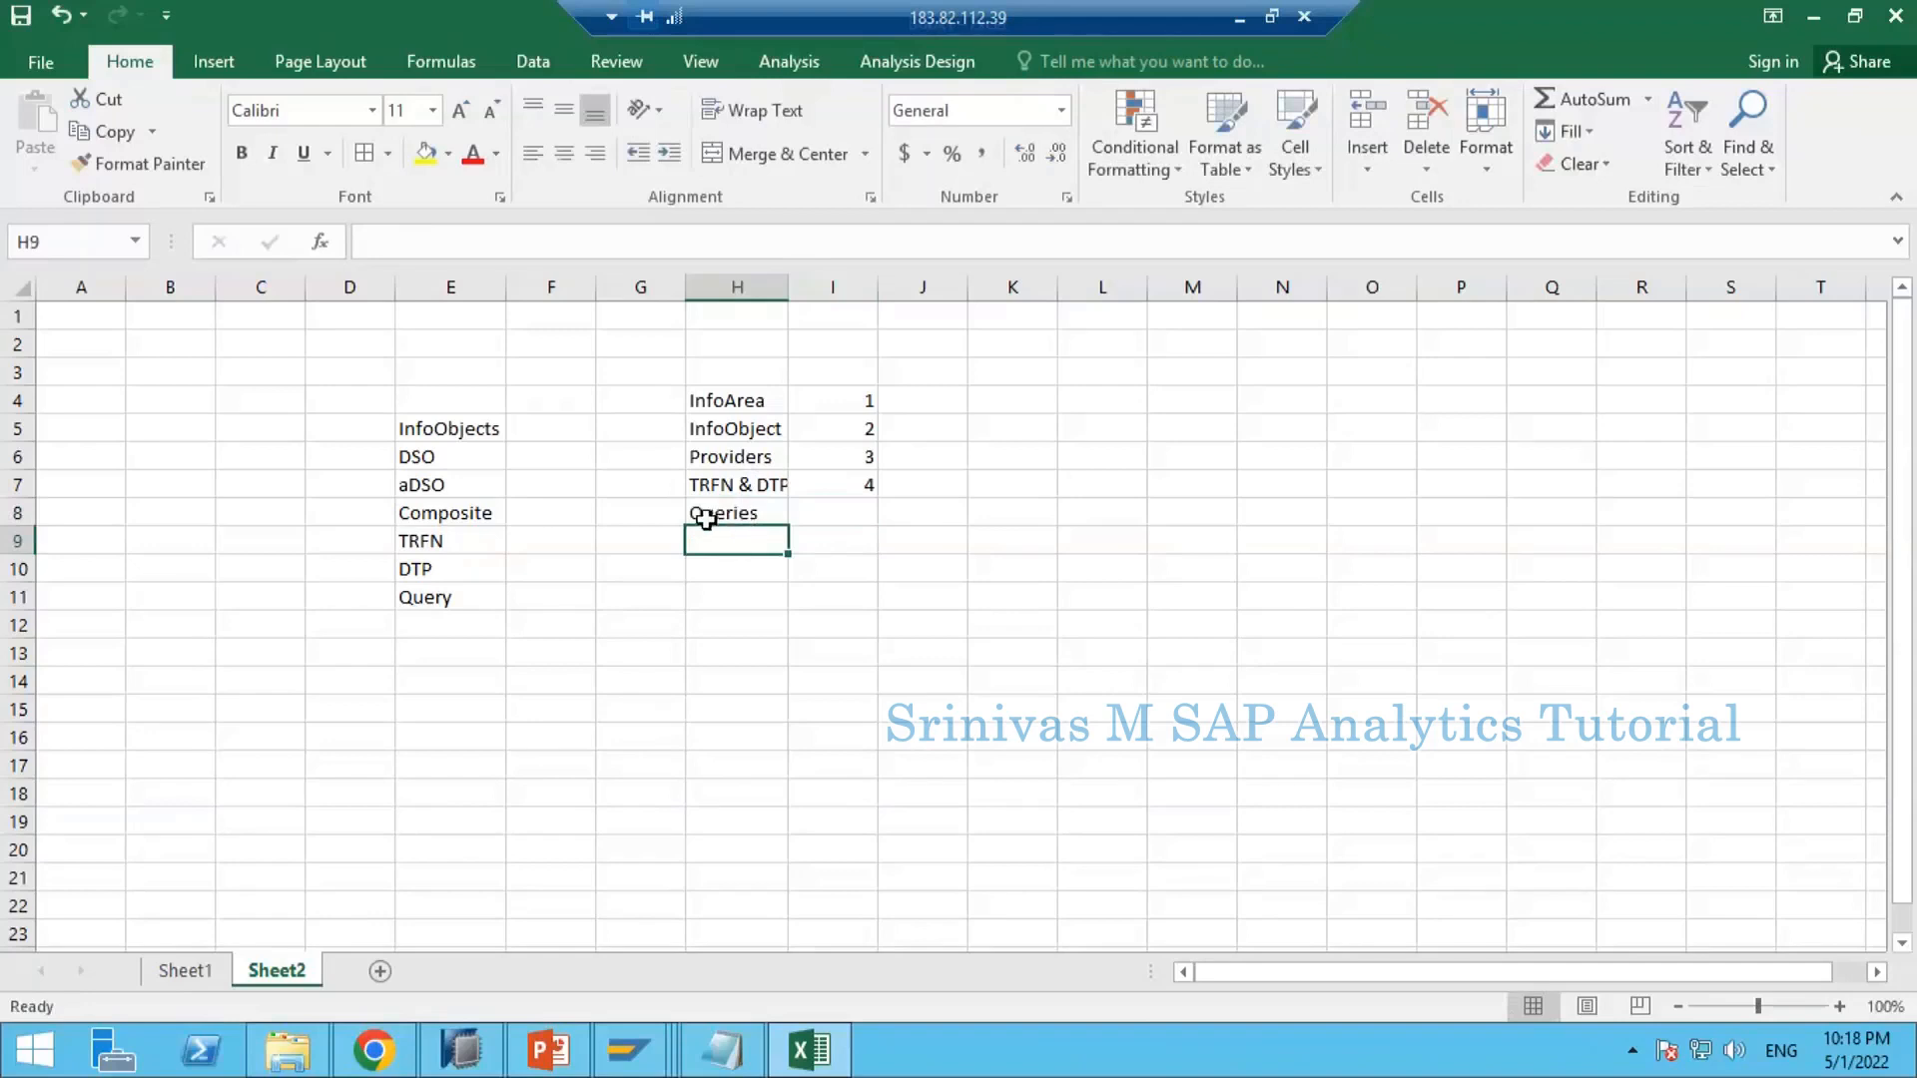
Step: Extend the entry in H8 to "Queries, RKF & CKF" and fit column H's width to its contents
{"action": "left_click", "coordinate": [751, 514]}
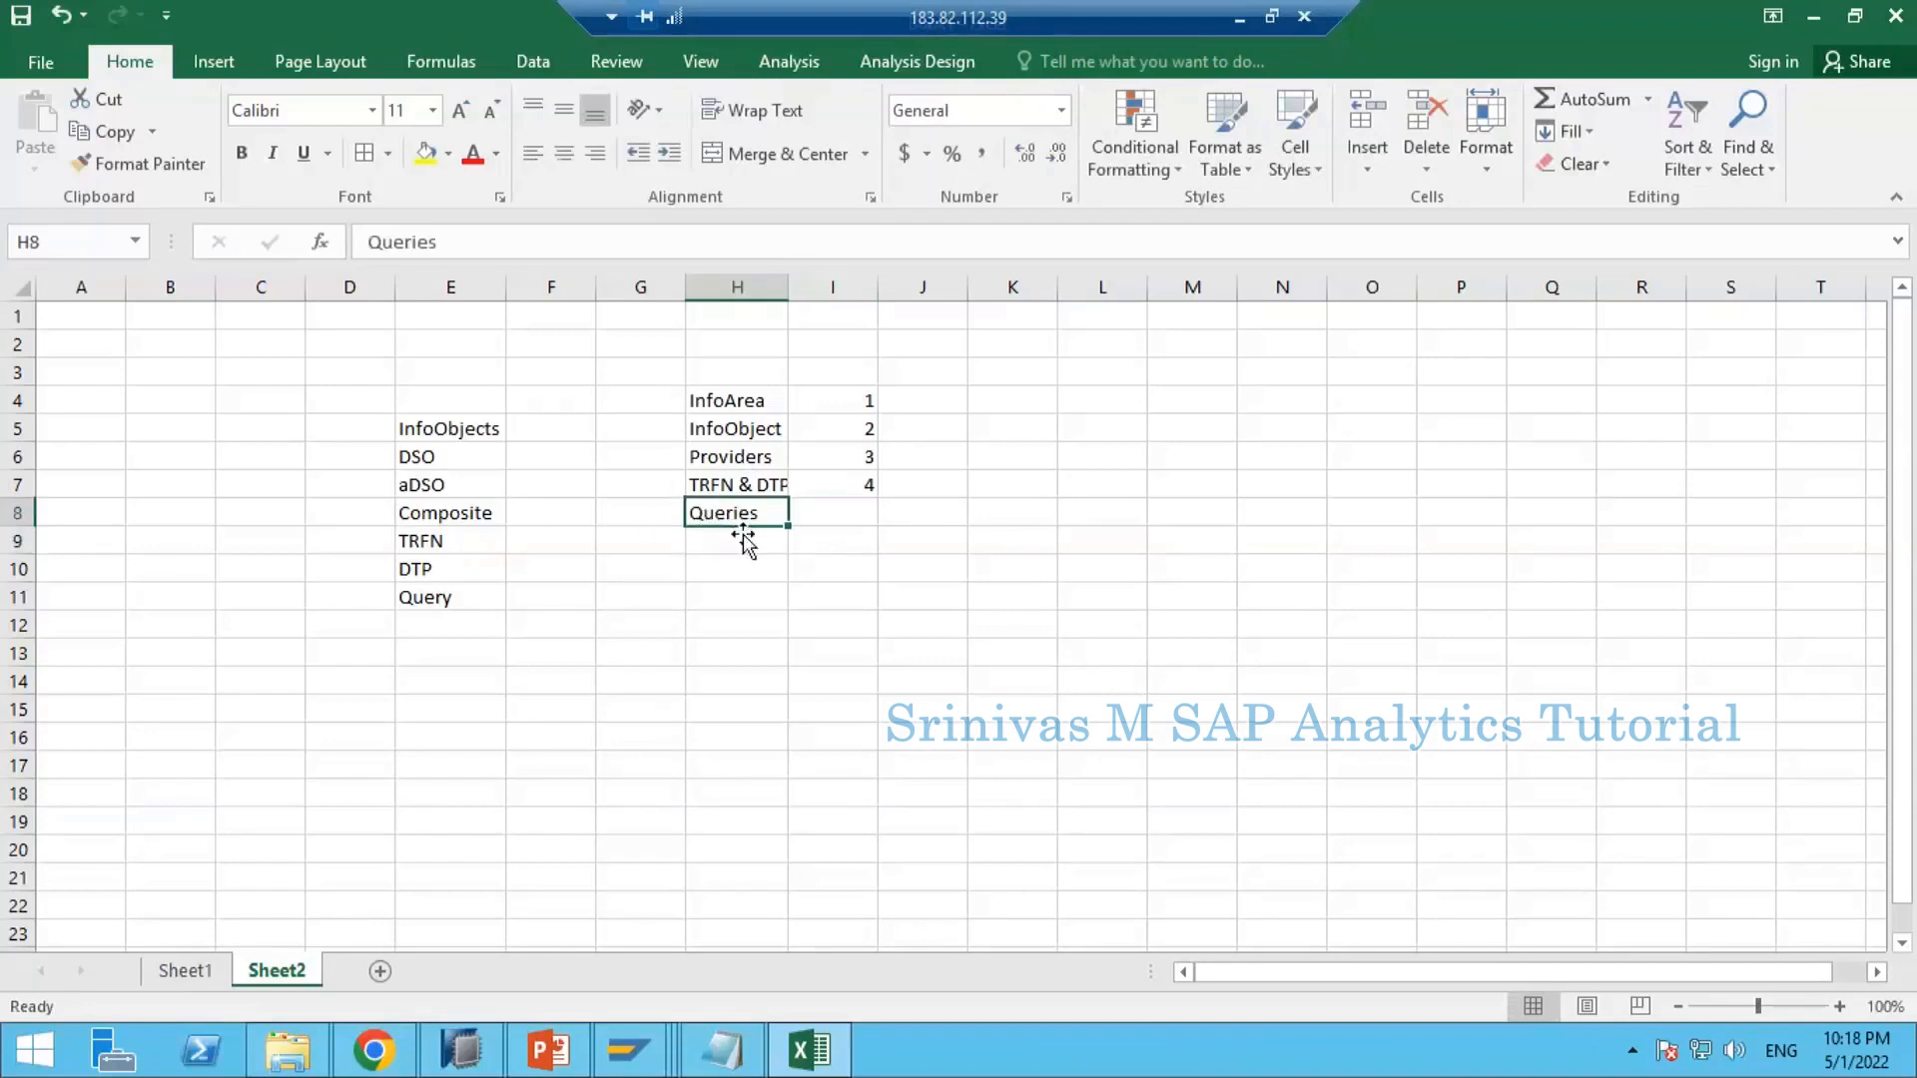
{"action": "left_click", "coordinate": [513, 243]}
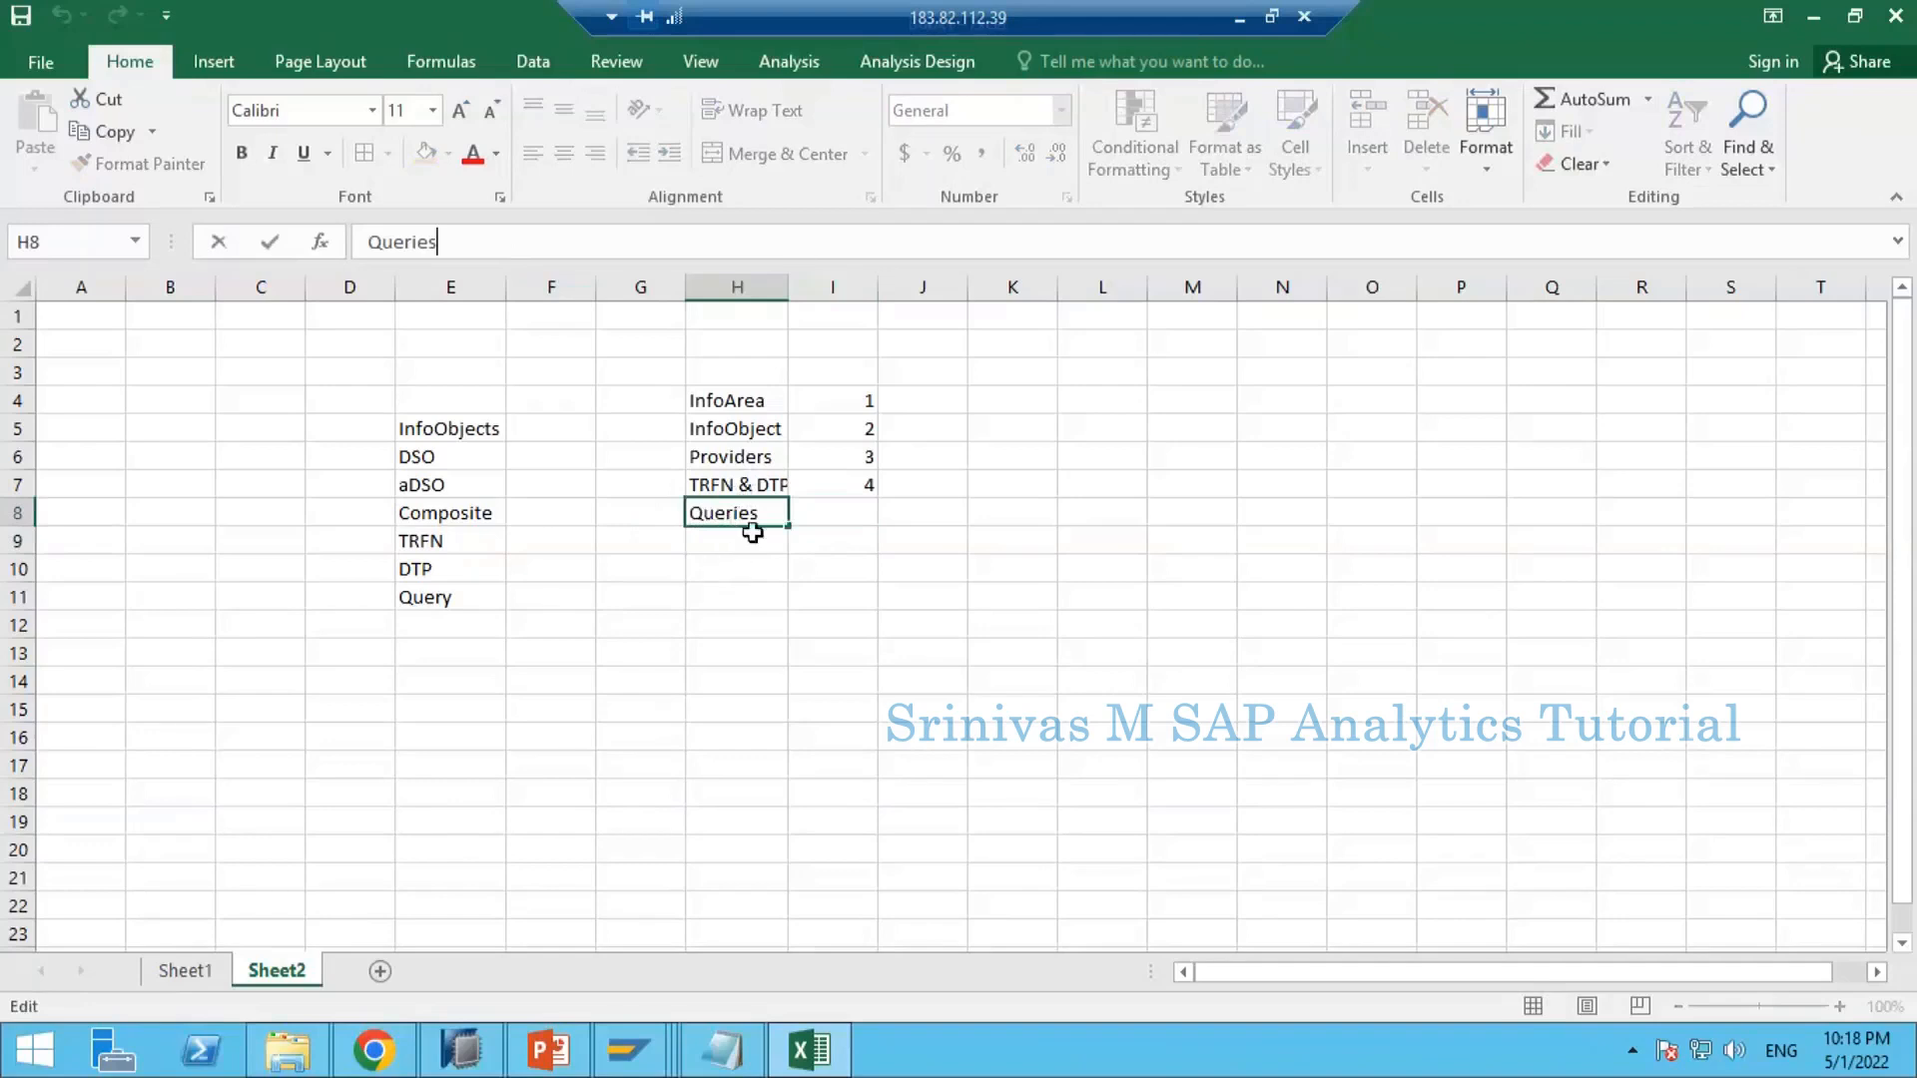
{"action": "type", "text": ", RKF"}
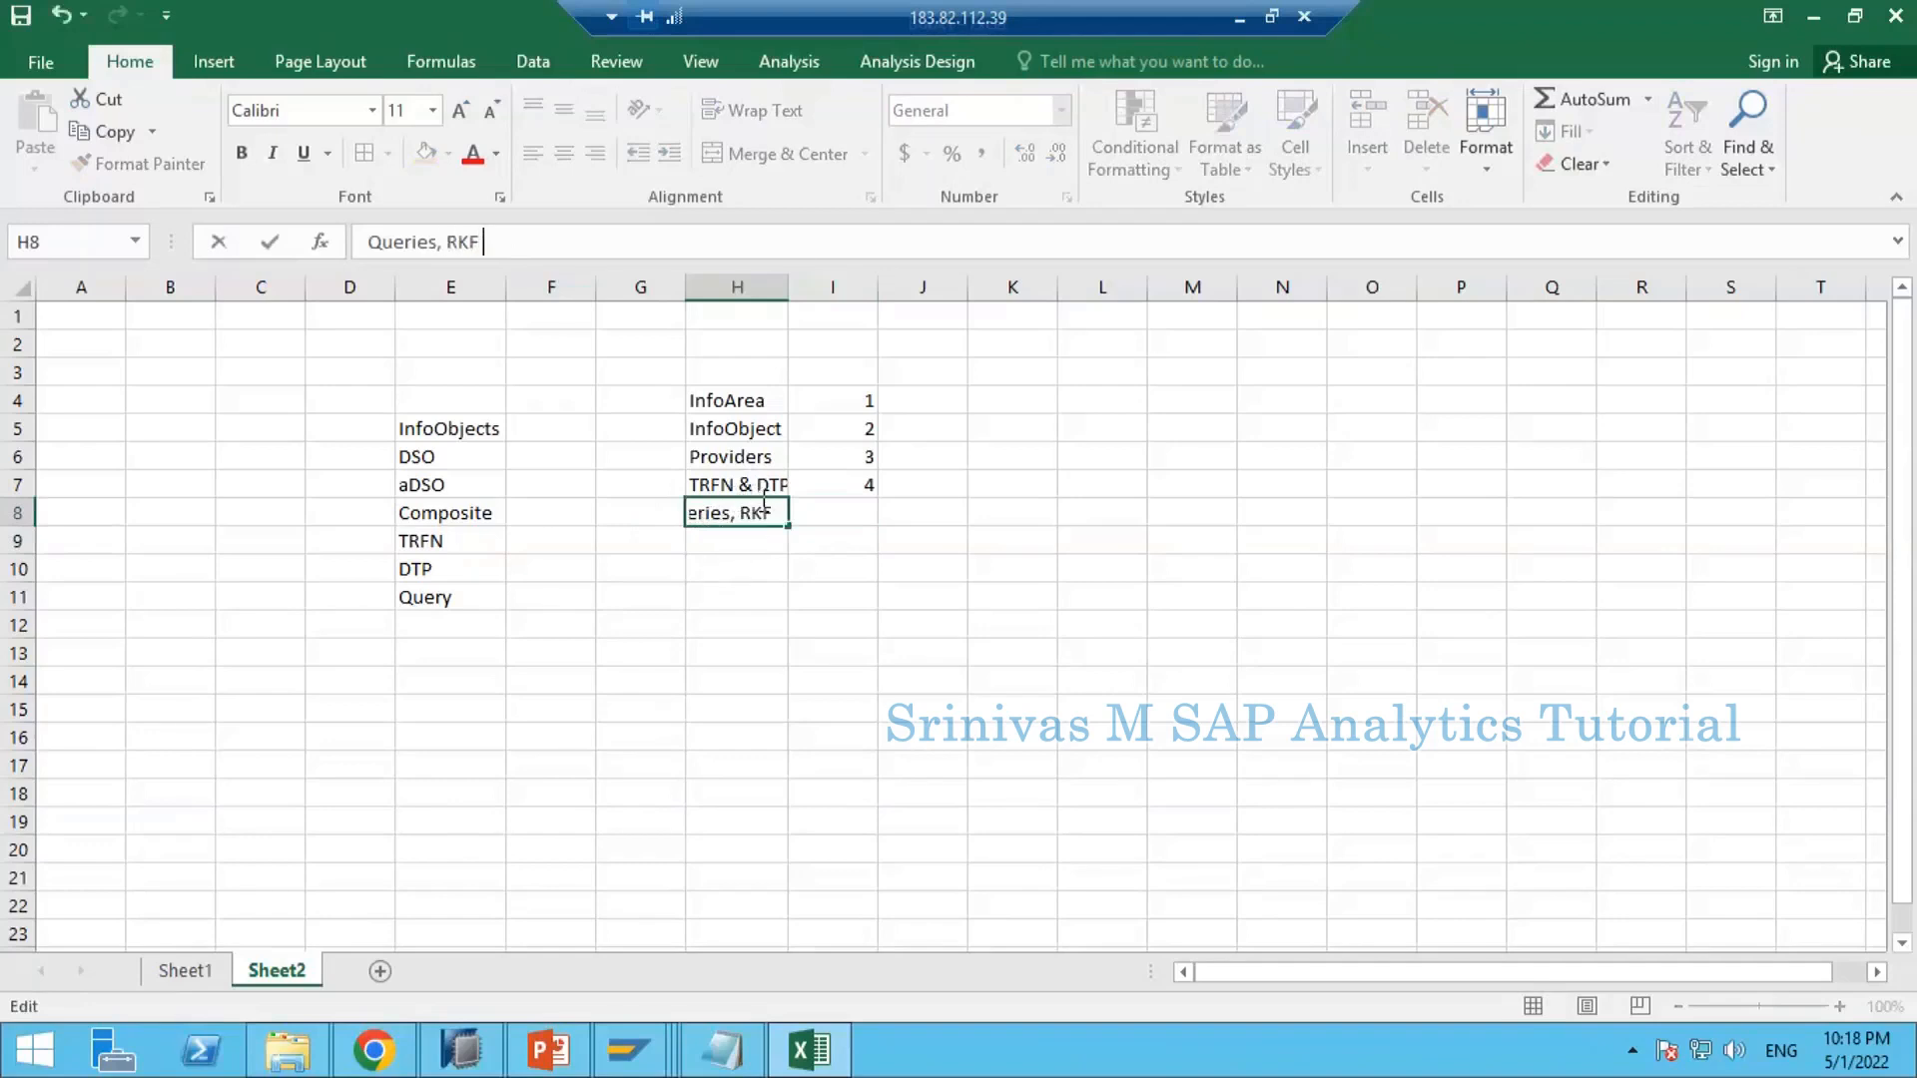
{"action": "type", "text": " & CKF"}
{"action": "key", "text": "Return"}
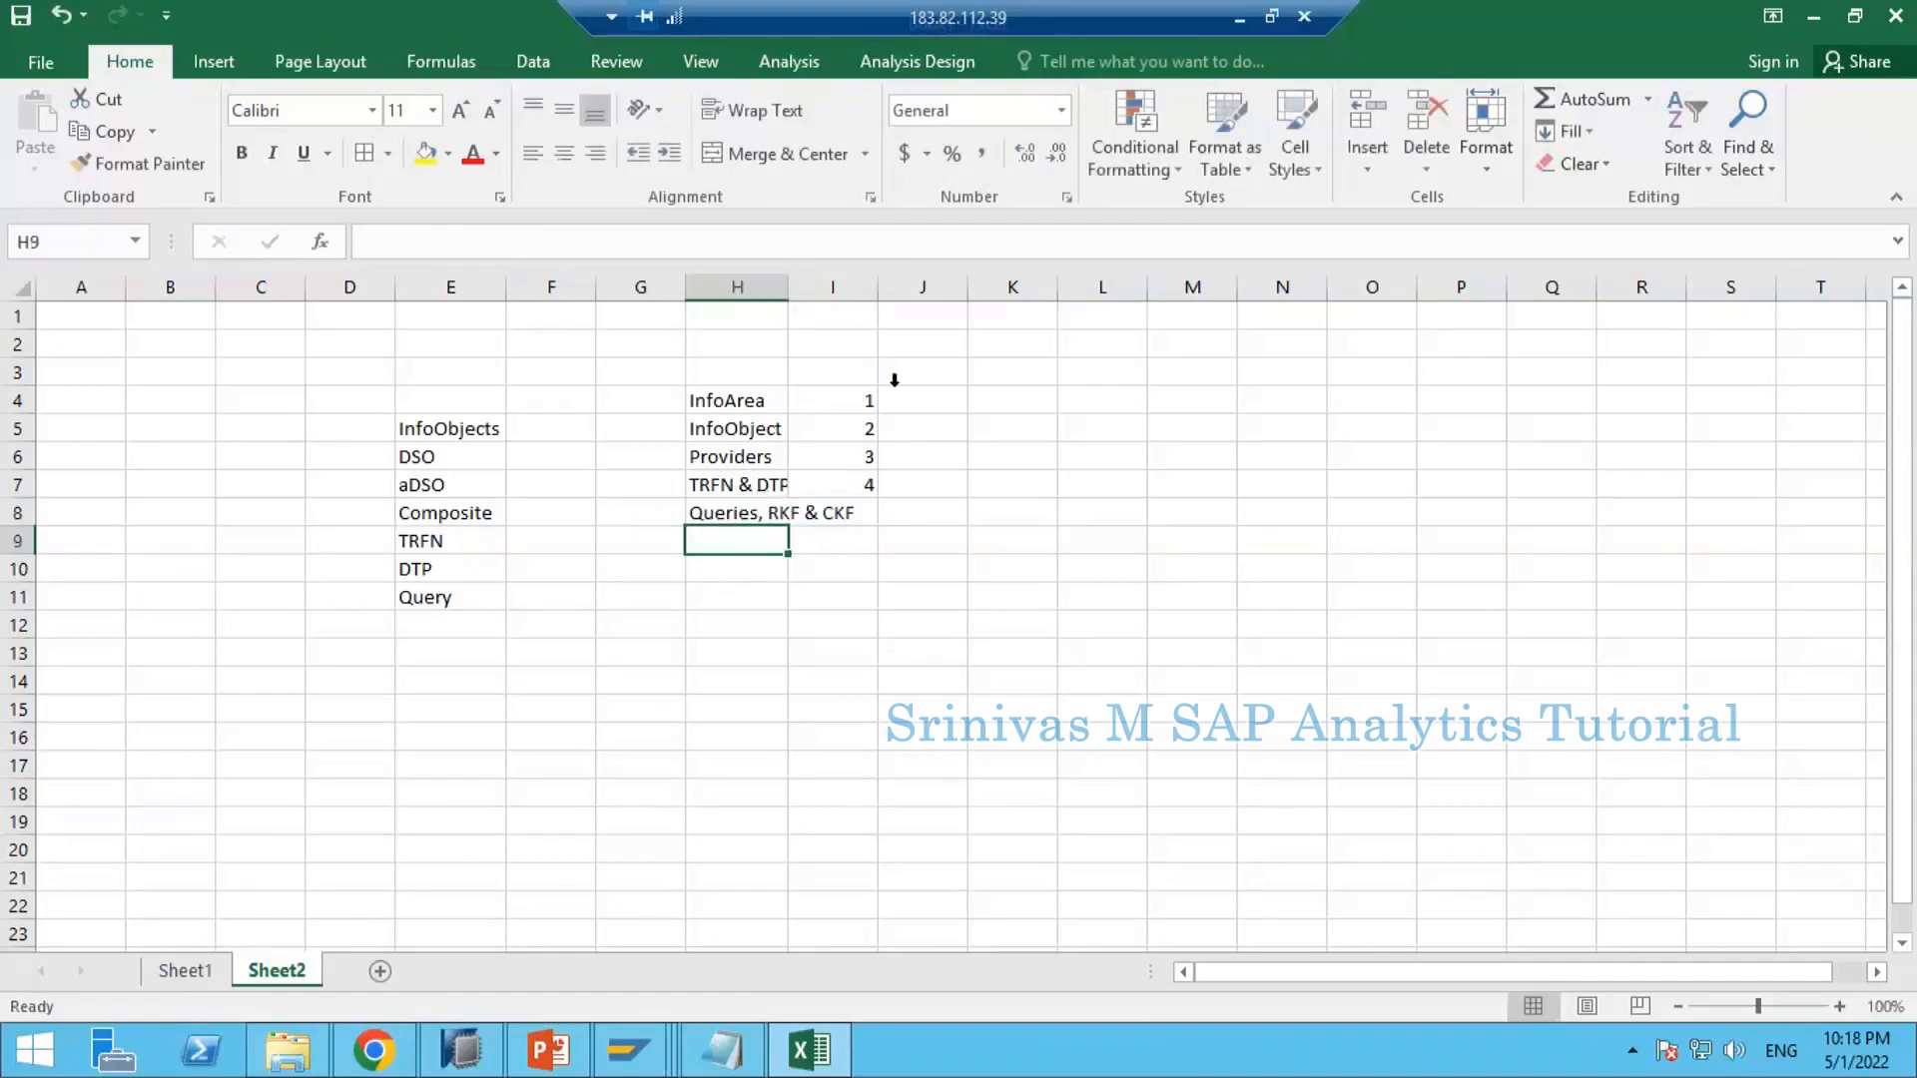
{"action": "double_click", "coordinate": [787, 286]}
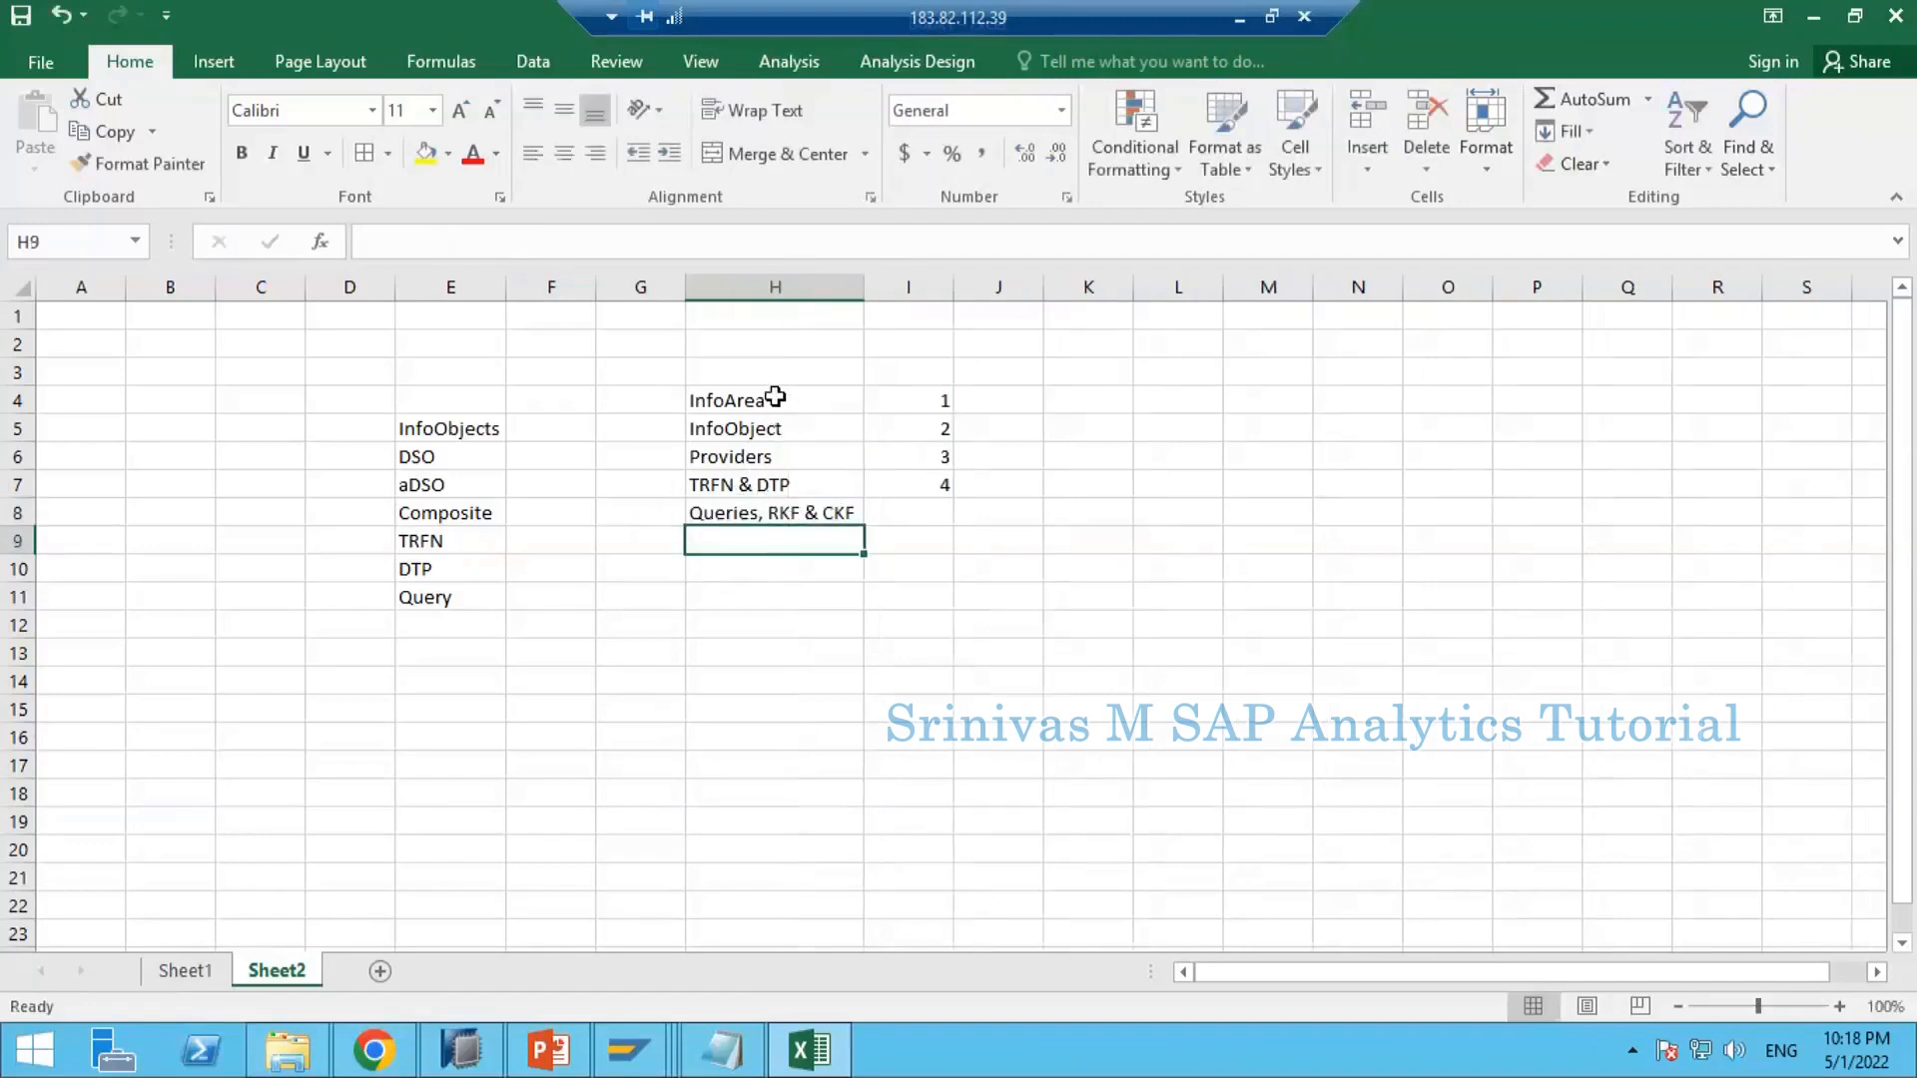
Step: Review the object collection order in H4:I8, particularly the Providers and TRFN & DTP entries
{"action": "left_click_drag", "start_coordinate": [776, 398], "coordinate": [919, 515]}
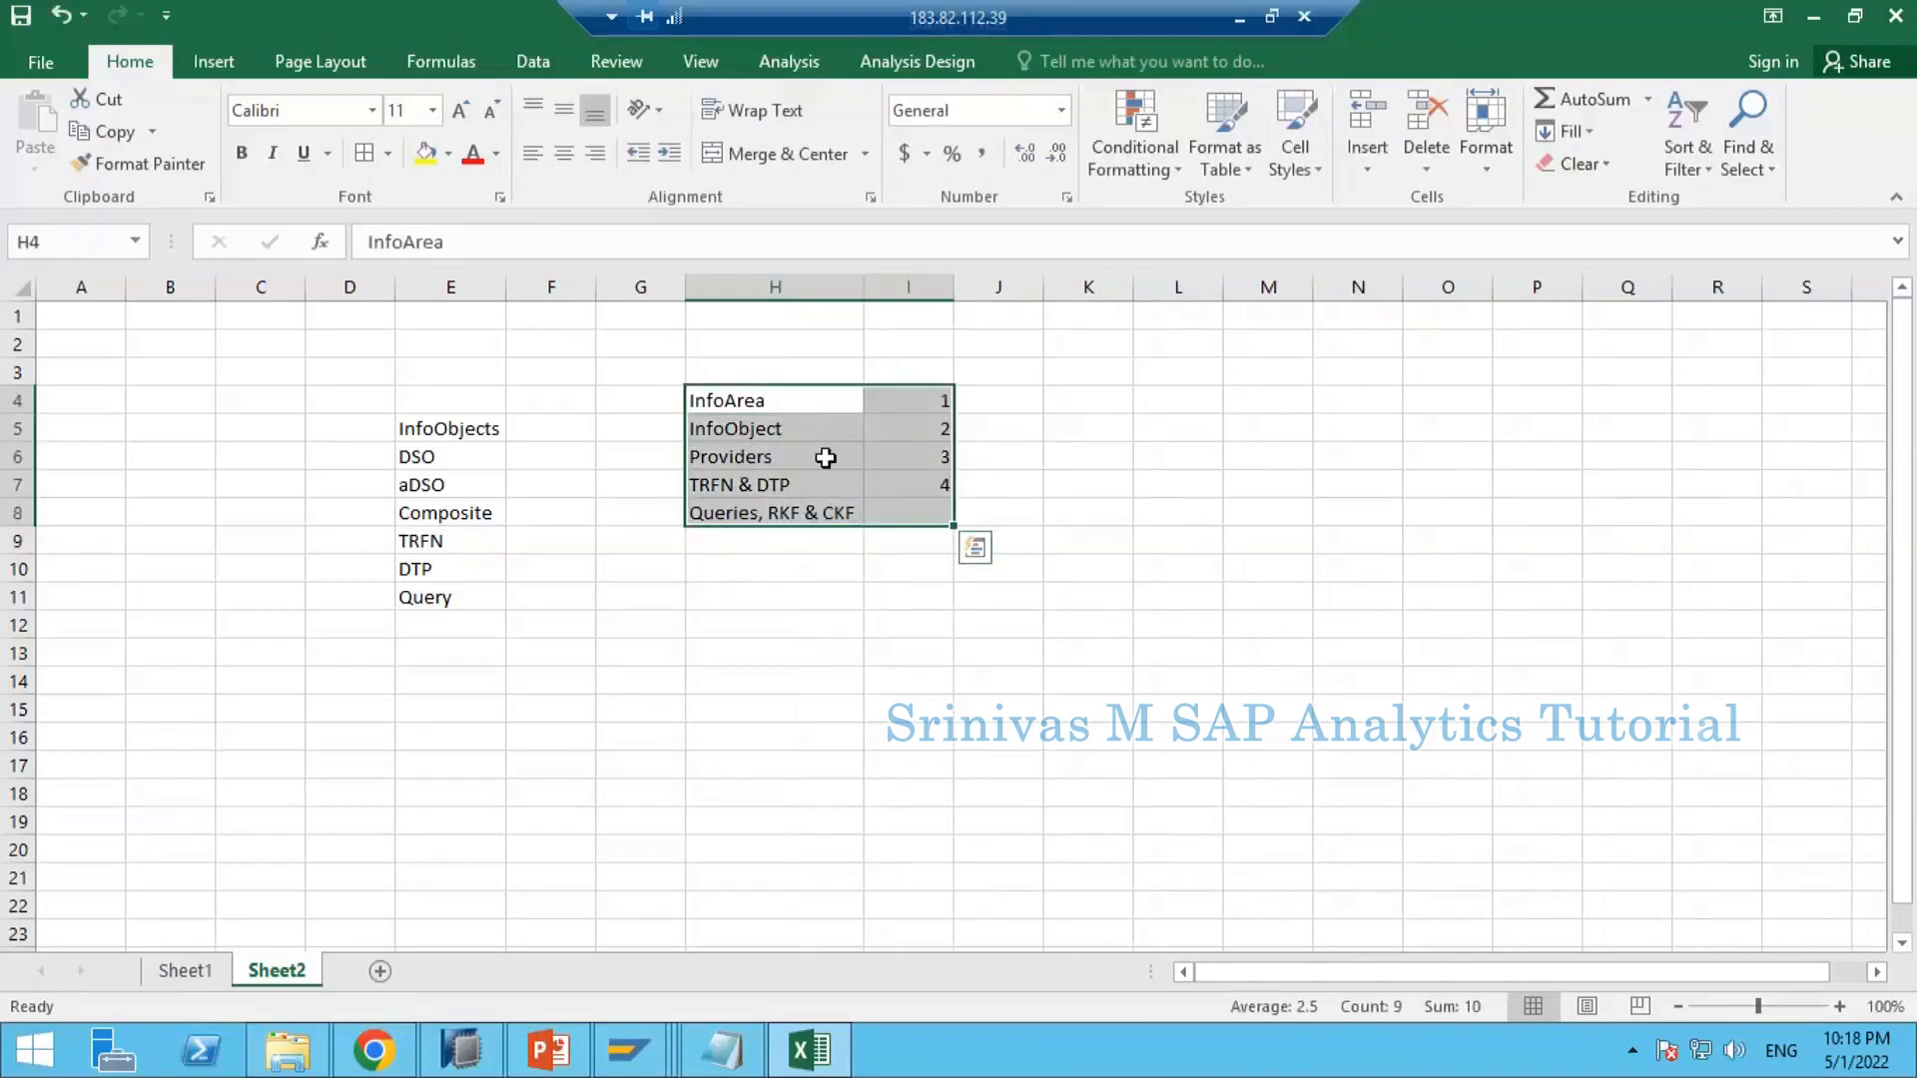
{"action": "left_click_drag", "start_coordinate": [825, 399], "coordinate": [830, 519]}
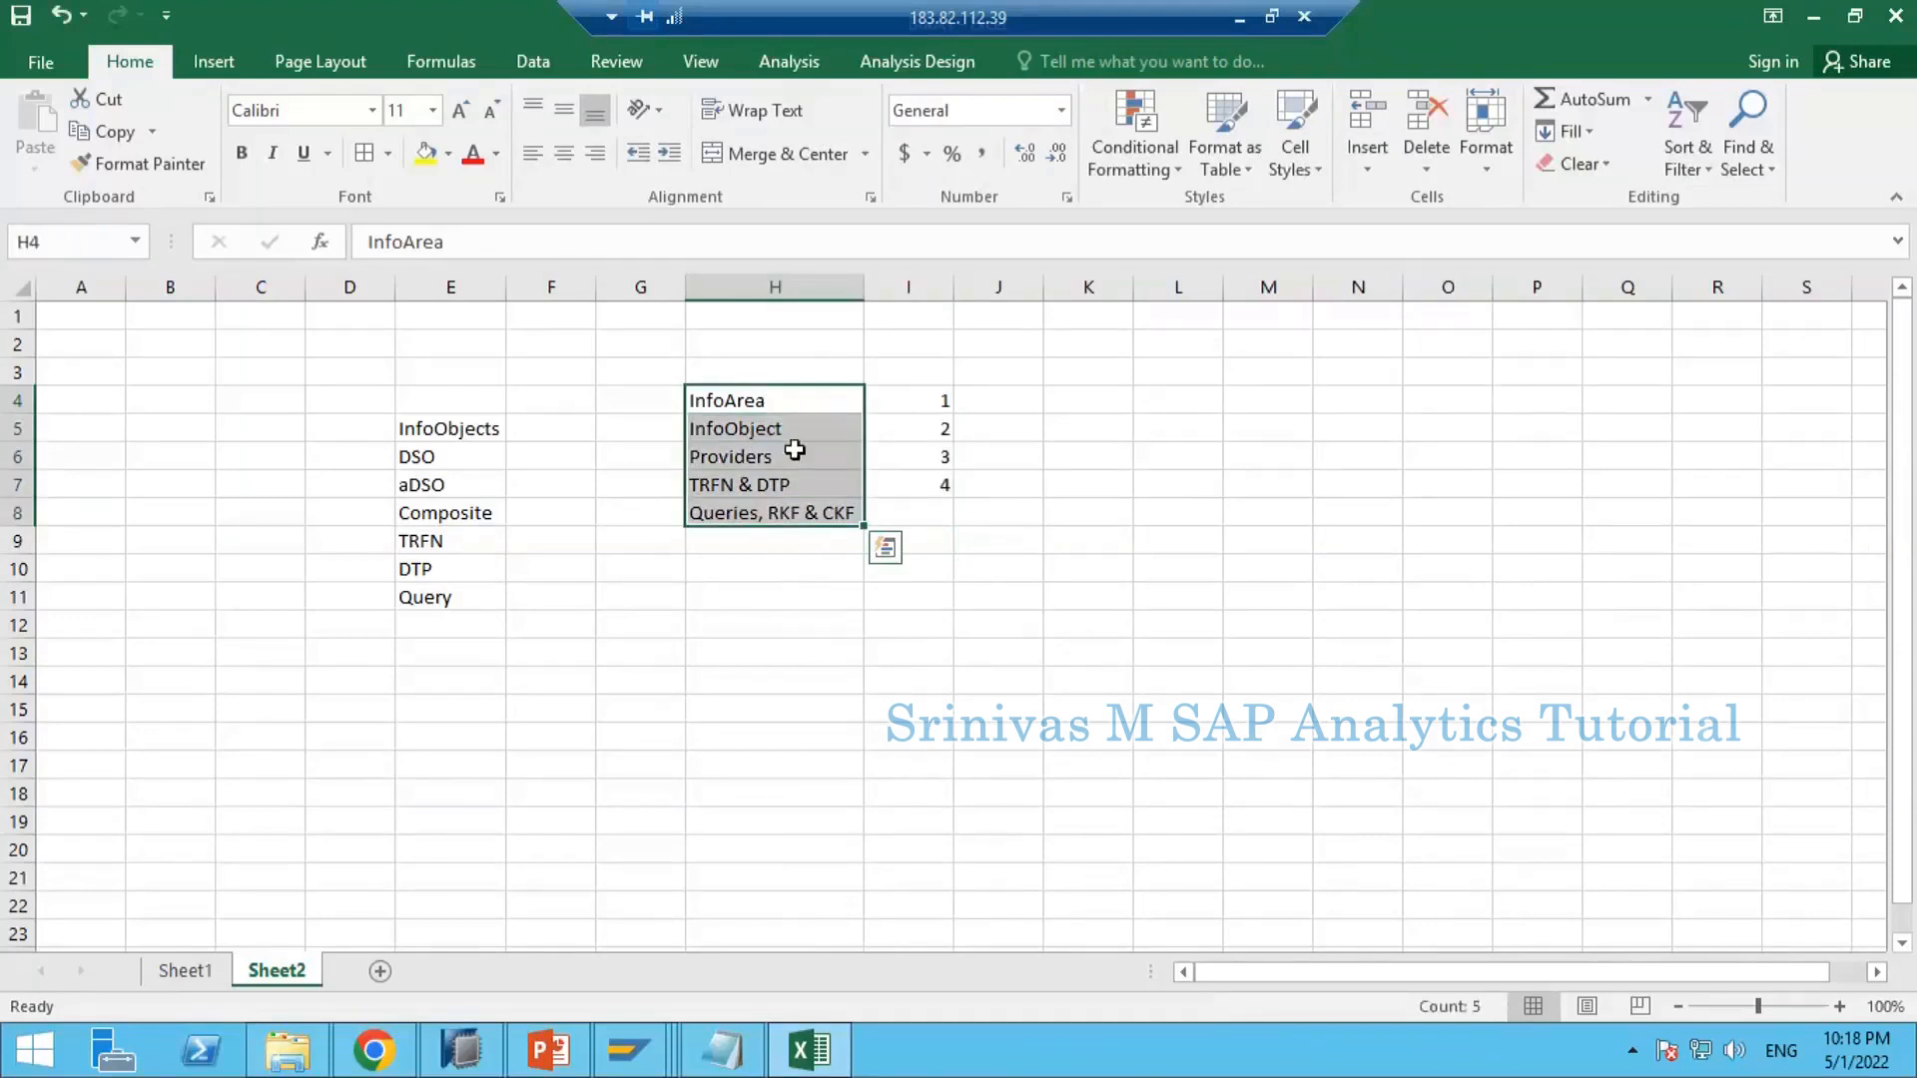
{"action": "left_click", "coordinate": [769, 586]}
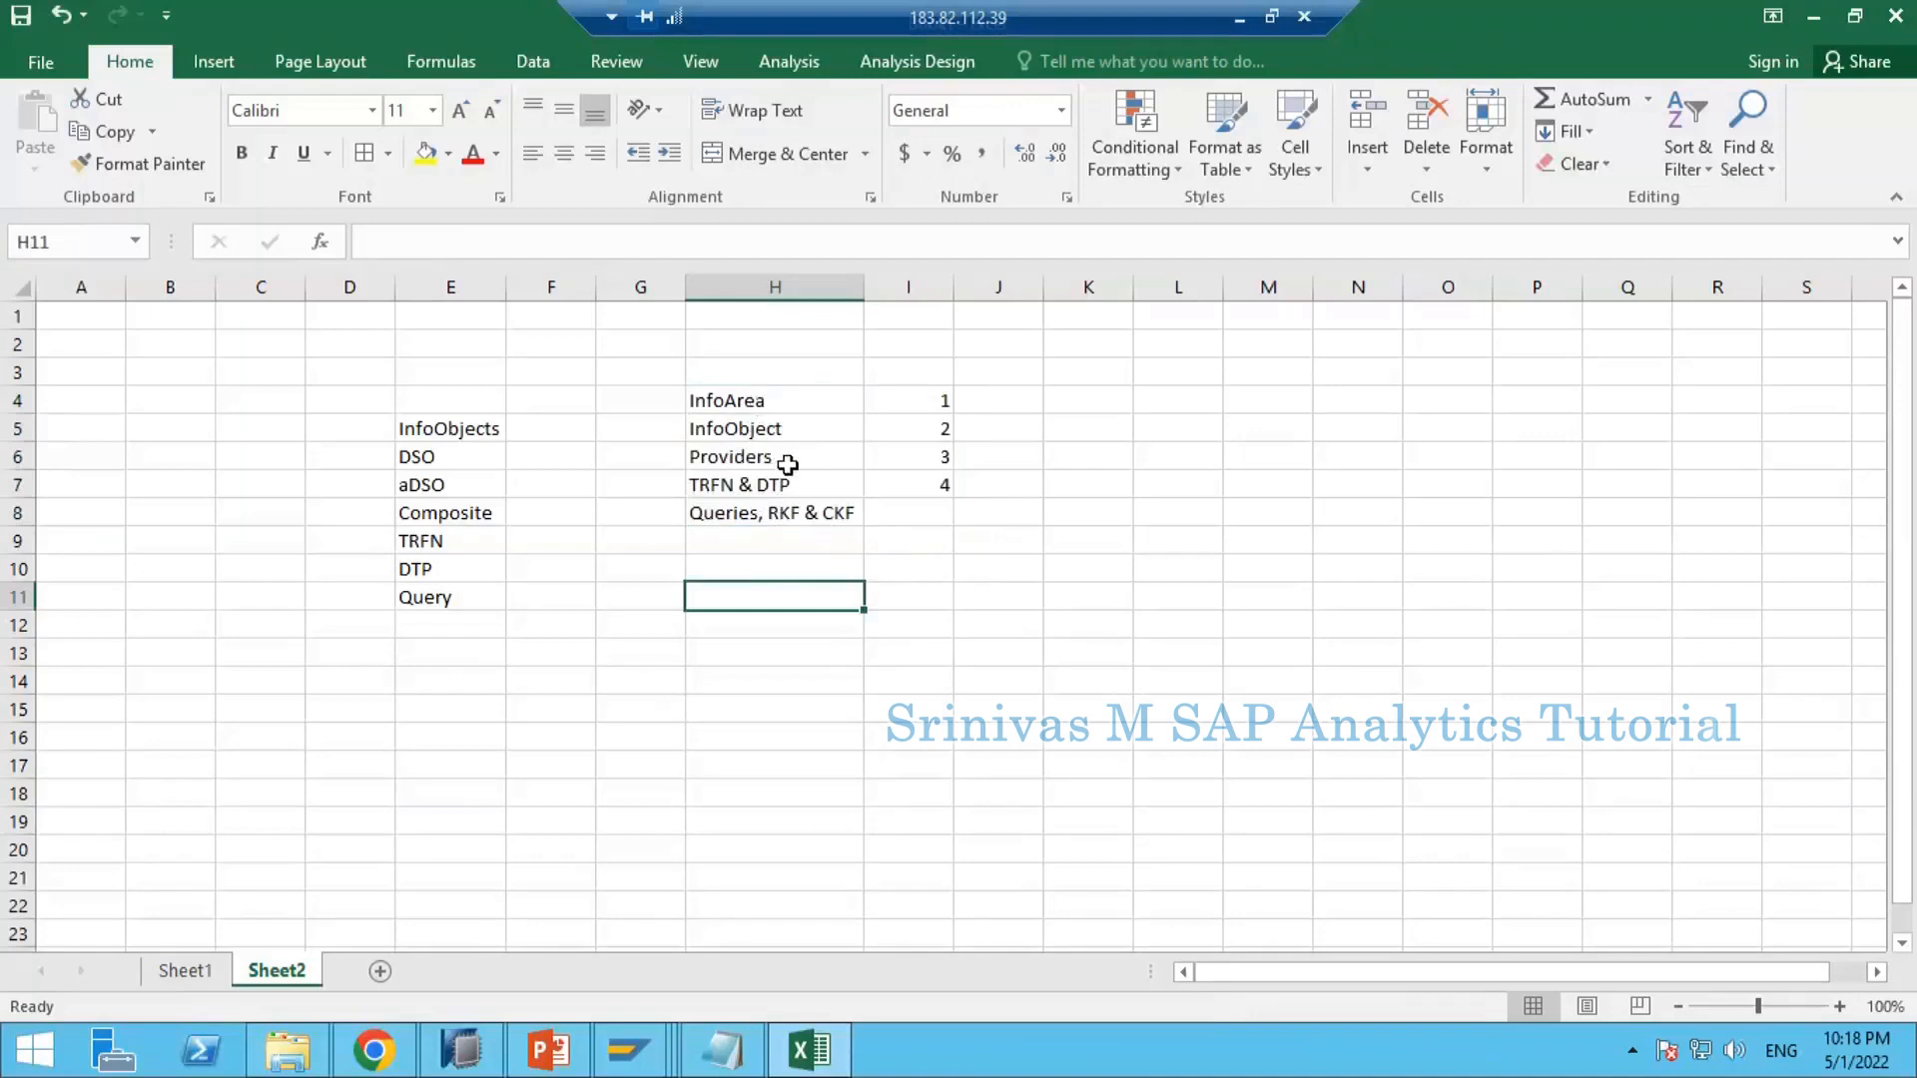
{"action": "left_click_drag", "start_coordinate": [758, 393], "coordinate": [816, 518]}
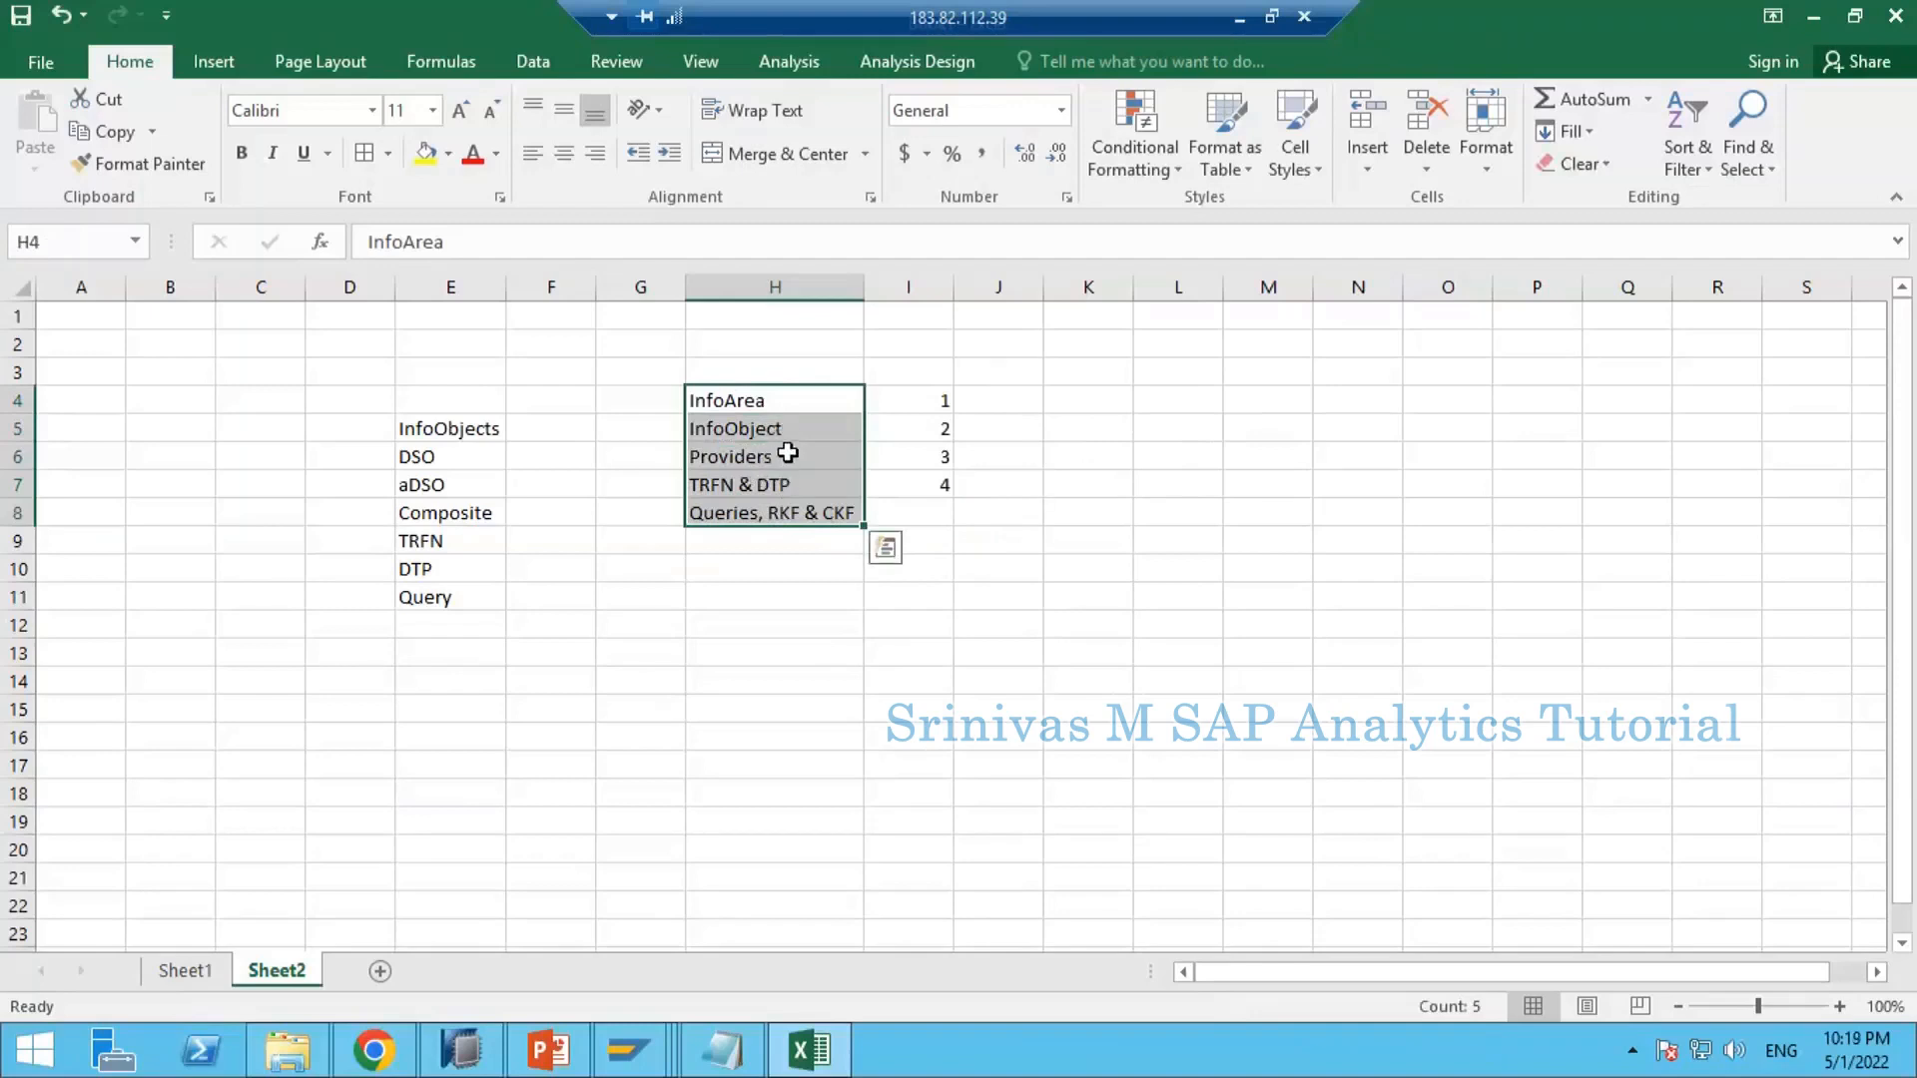
{"action": "left_click", "coordinate": [788, 453]}
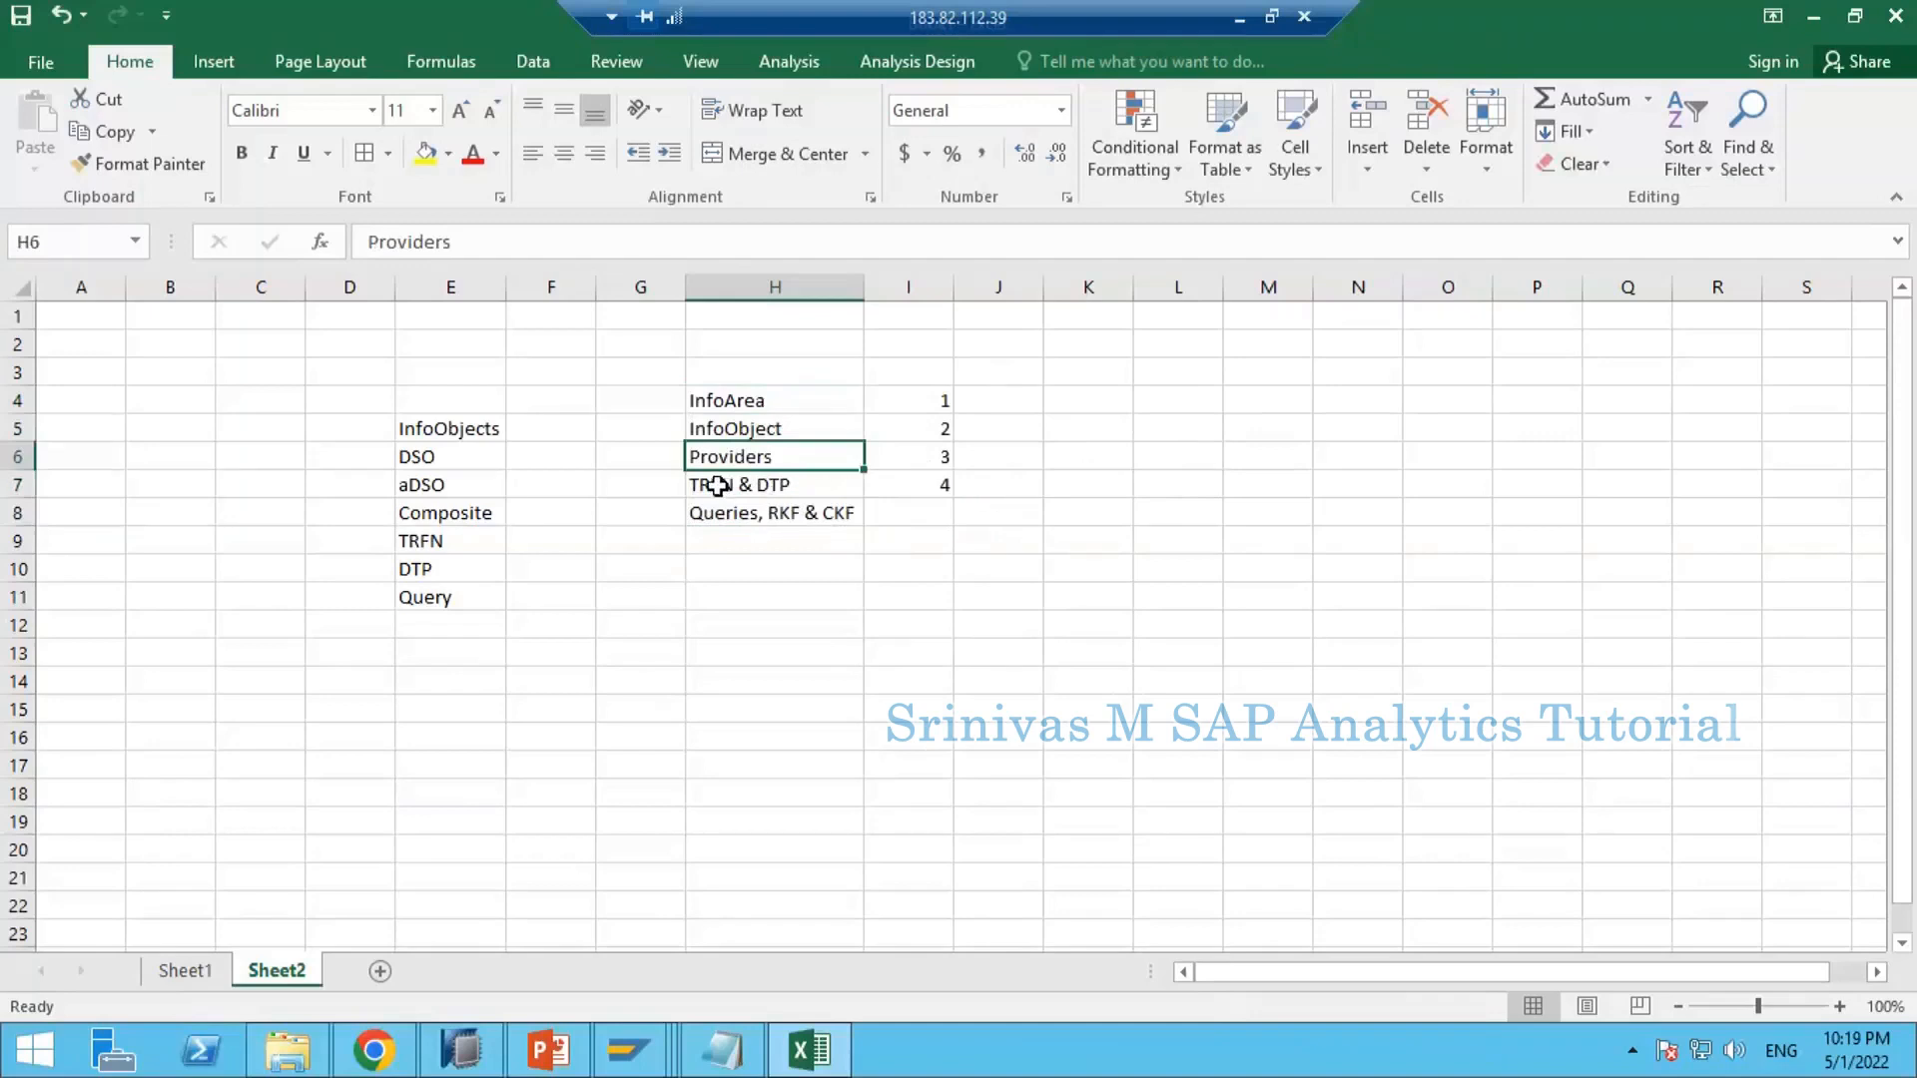
{"action": "left_click", "coordinate": [794, 487]}
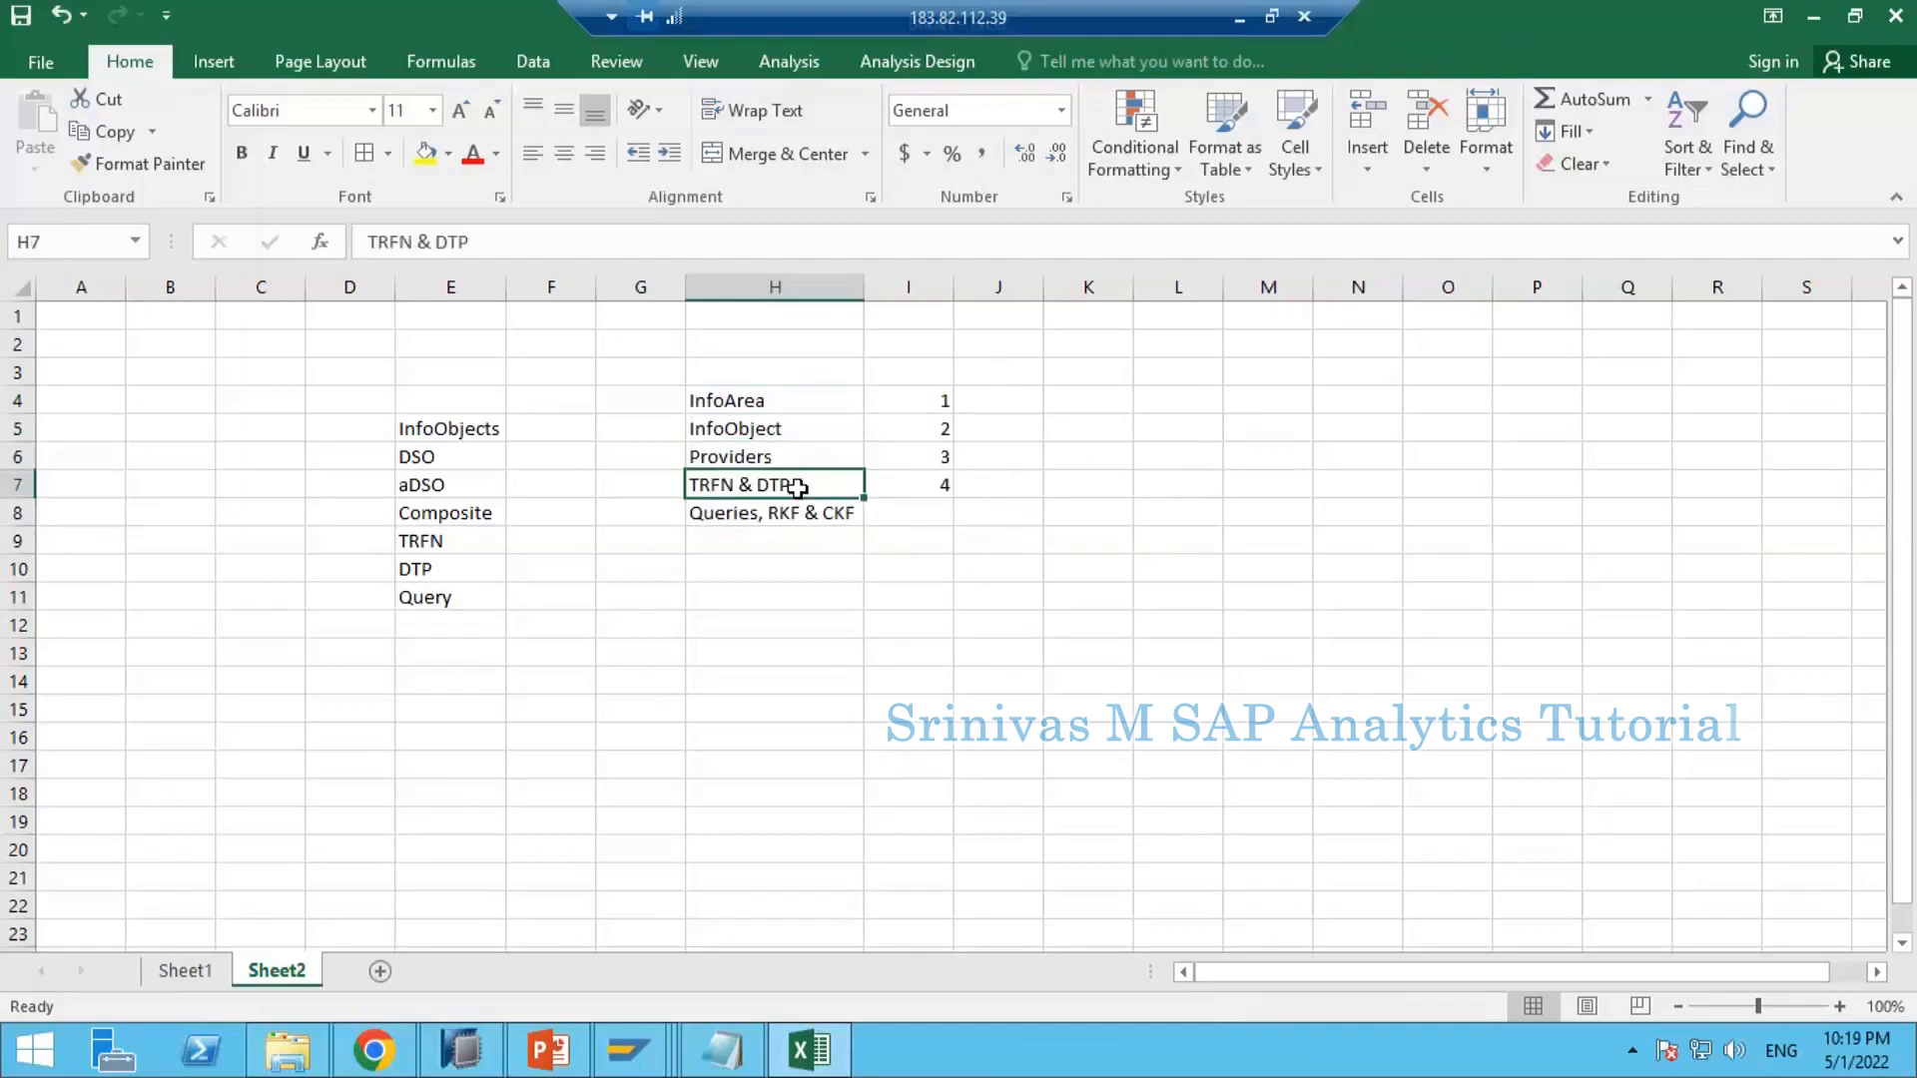
{"action": "left_click", "coordinate": [744, 458]}
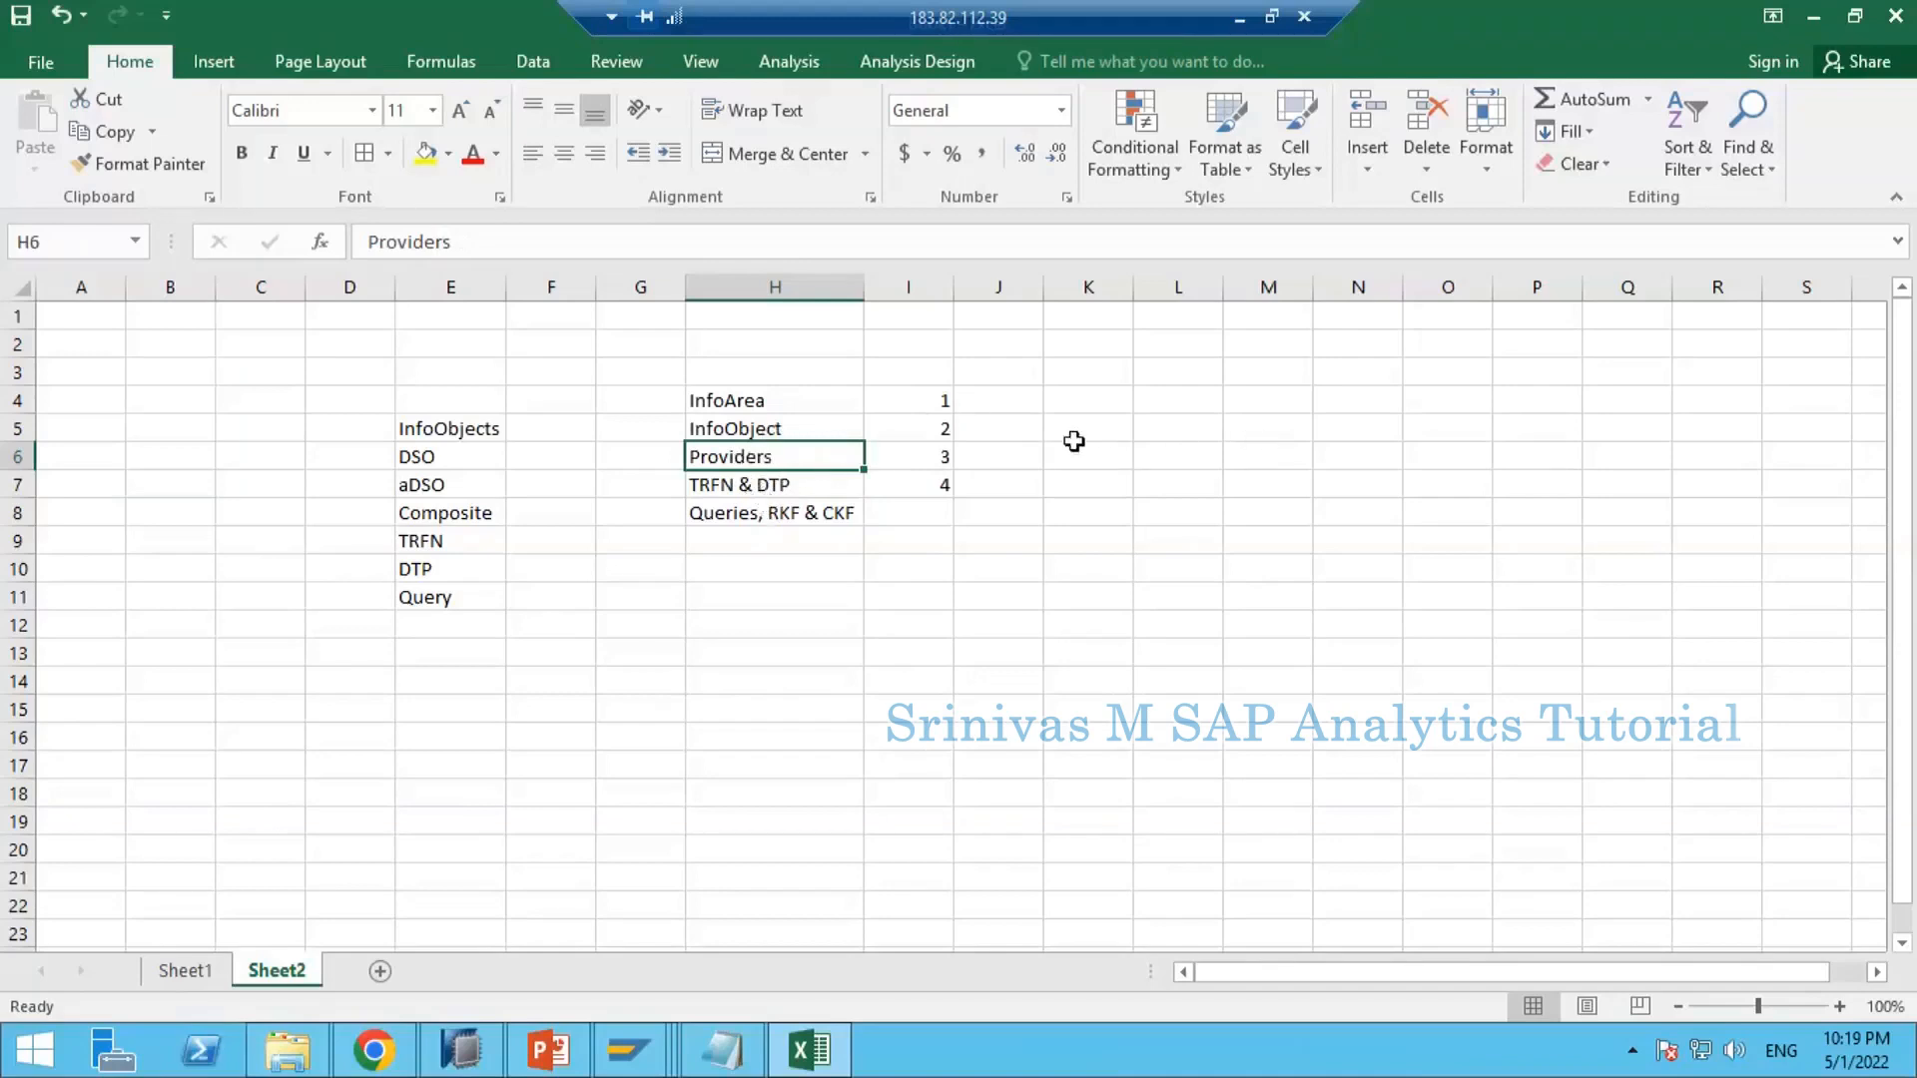
{"action": "left_click", "coordinate": [800, 494]}
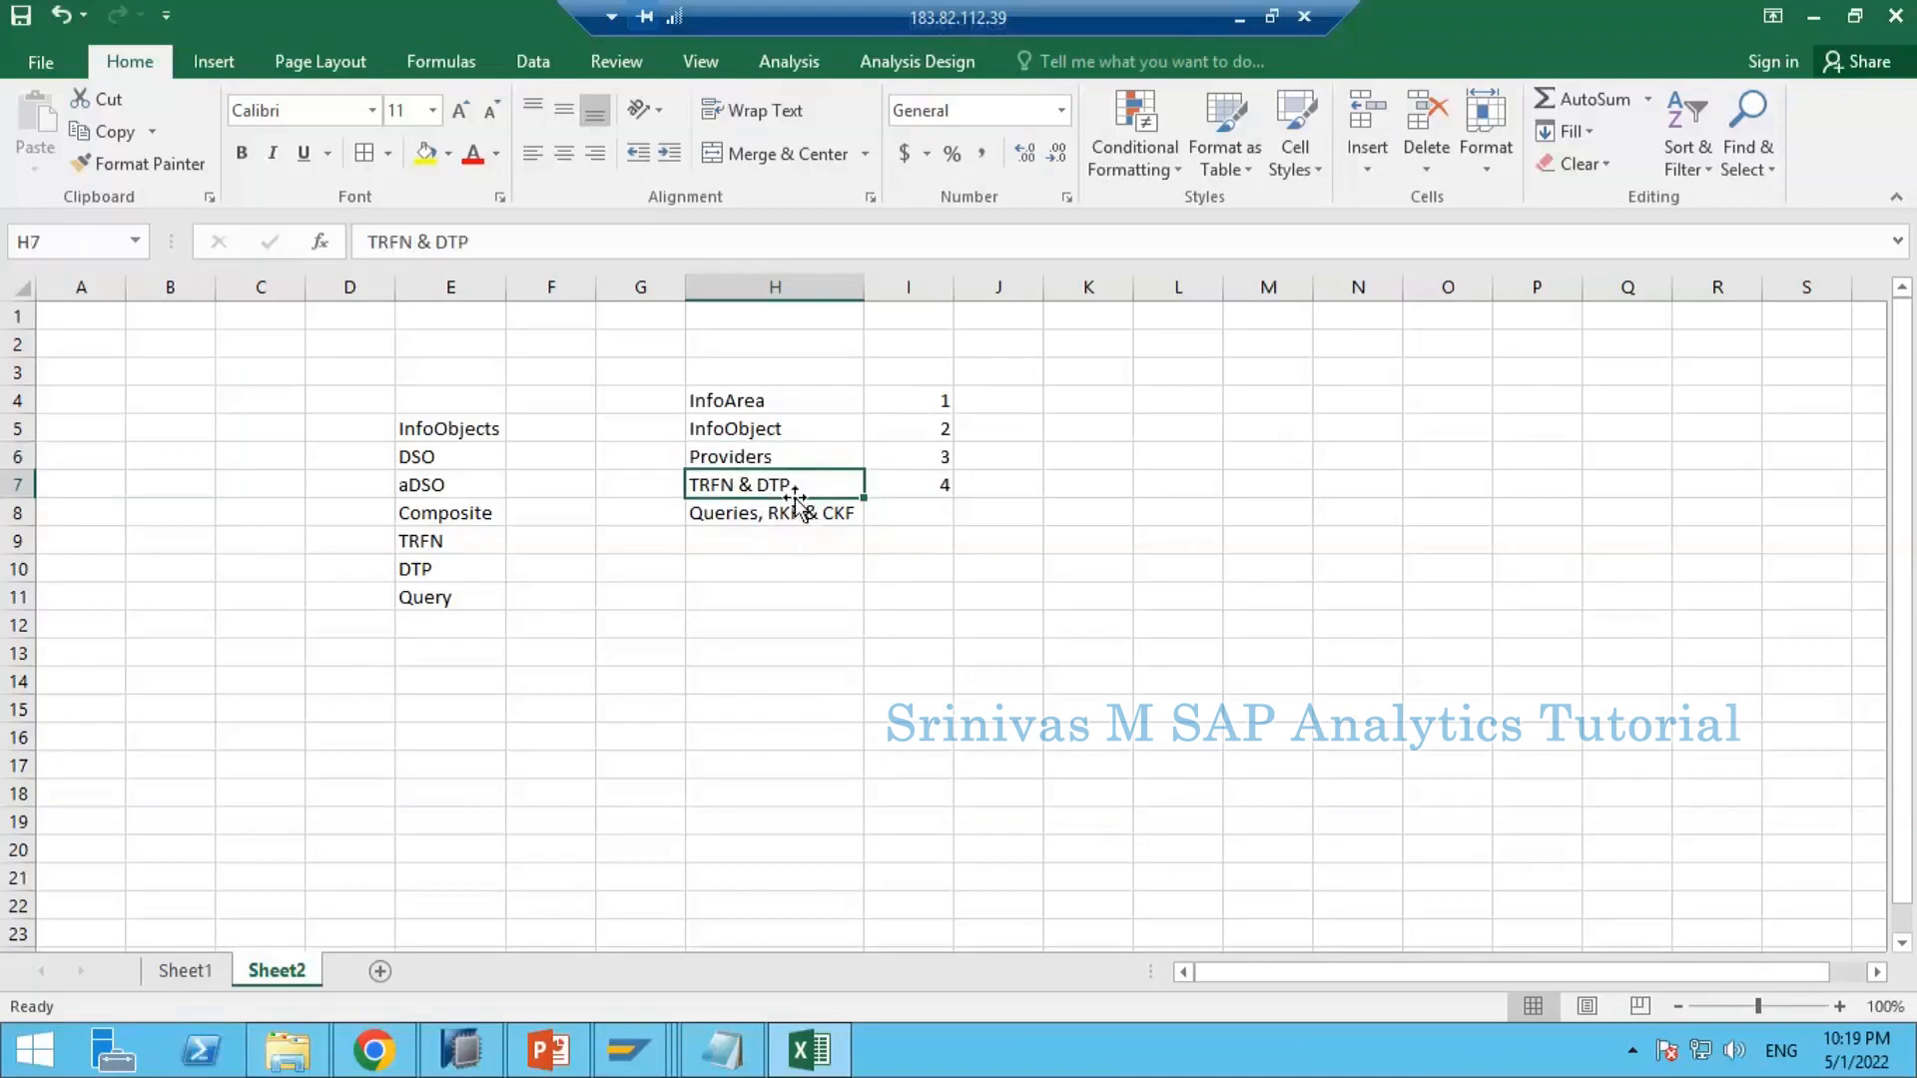
Step: Enter "Calculation Views" in cell H10, leaving one blank row below the queries entry
{"action": "left_click", "coordinate": [747, 564]}
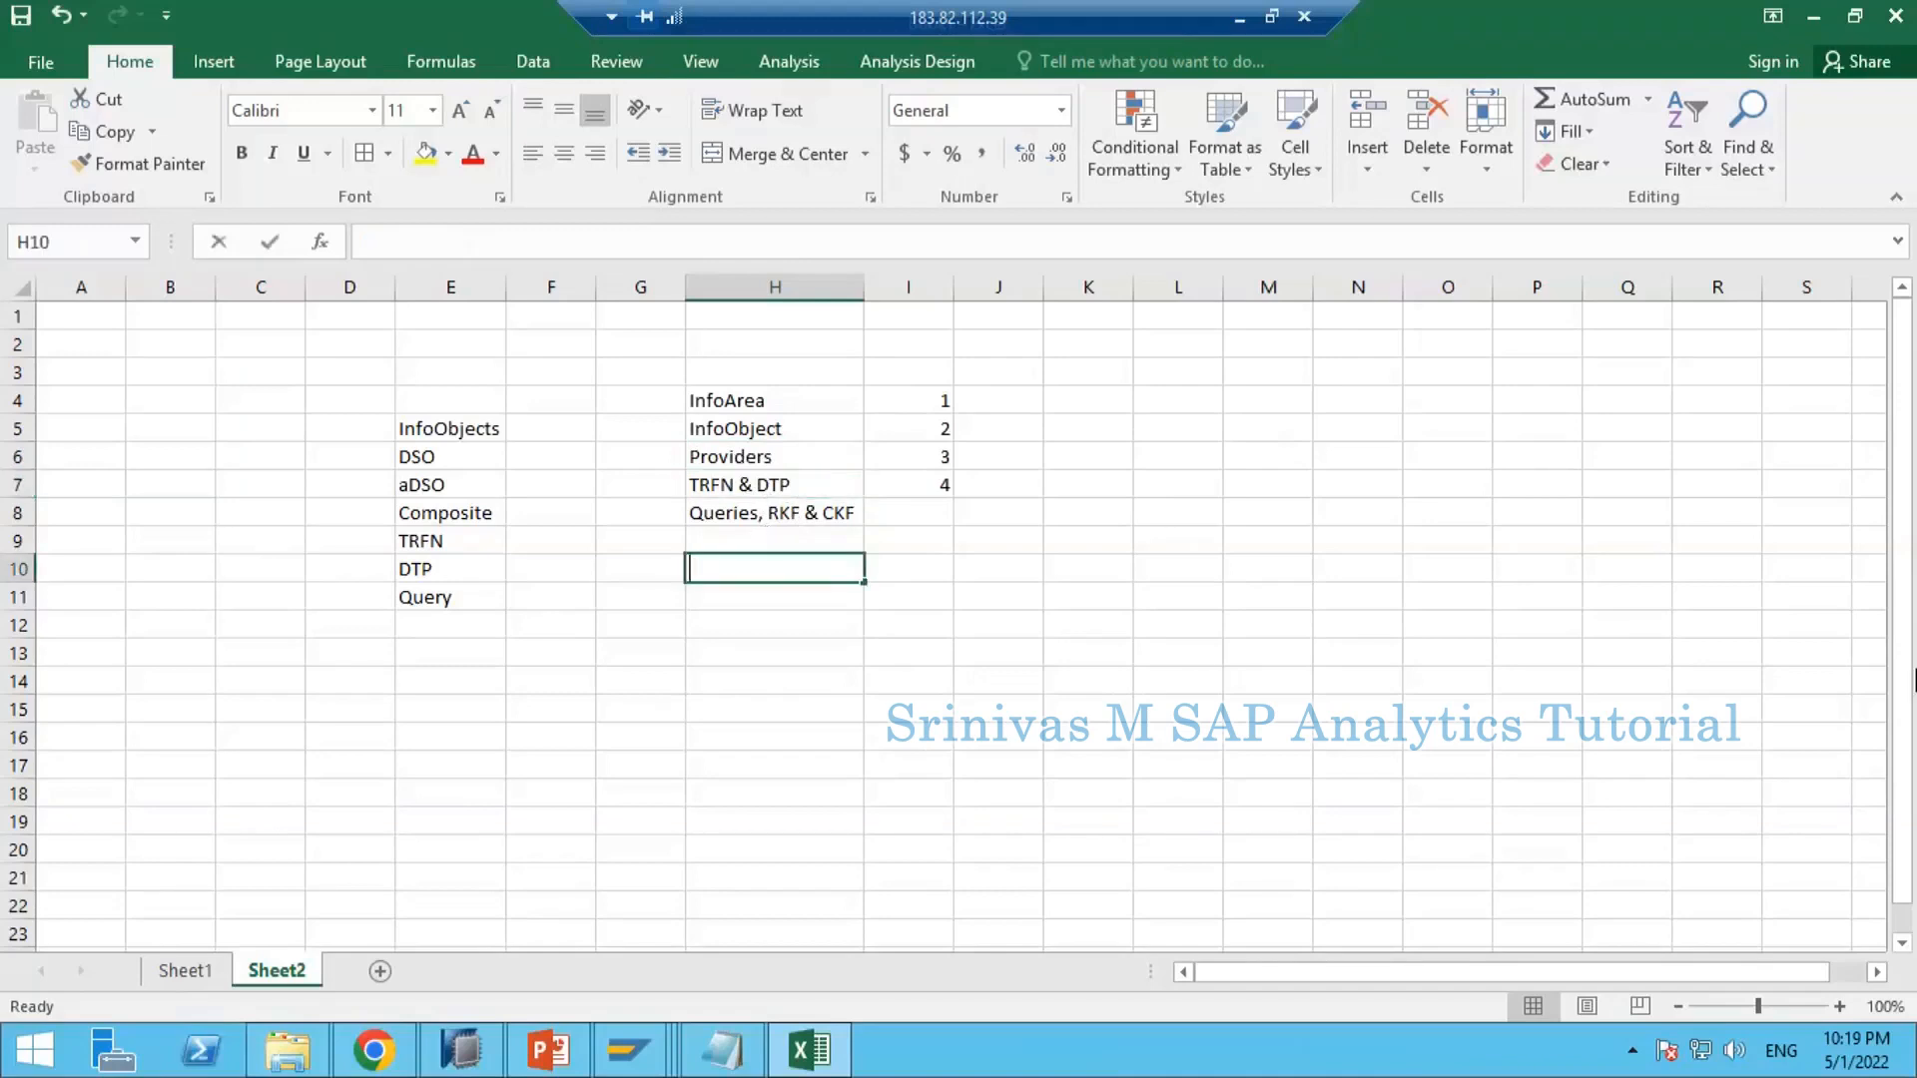
{"action": "type", "text": "Calculation V"}
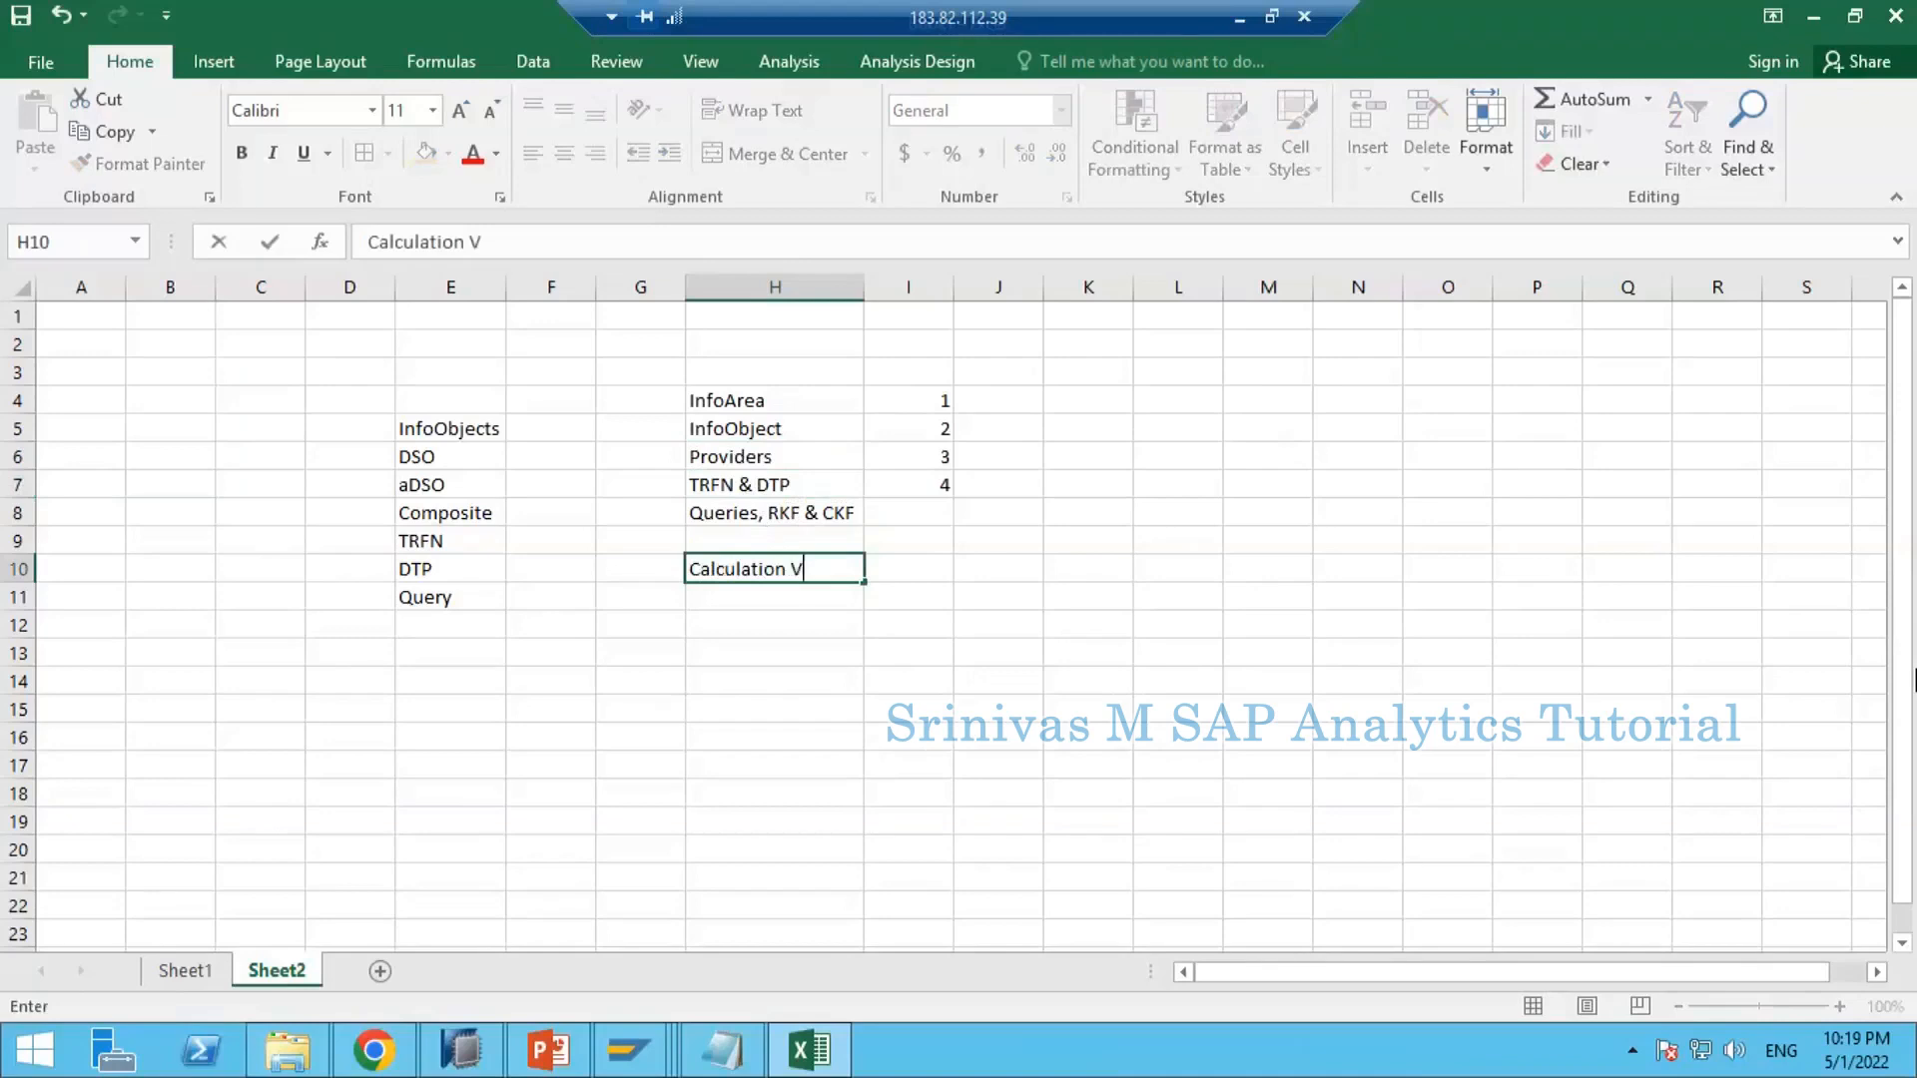
{"action": "type", "text": "ew"}
{"action": "key", "text": "BackSpace"}
{"action": "key", "text": "BackSpace"}
{"action": "type", "text": "i"}
{"action": "key", "text": "Return"}
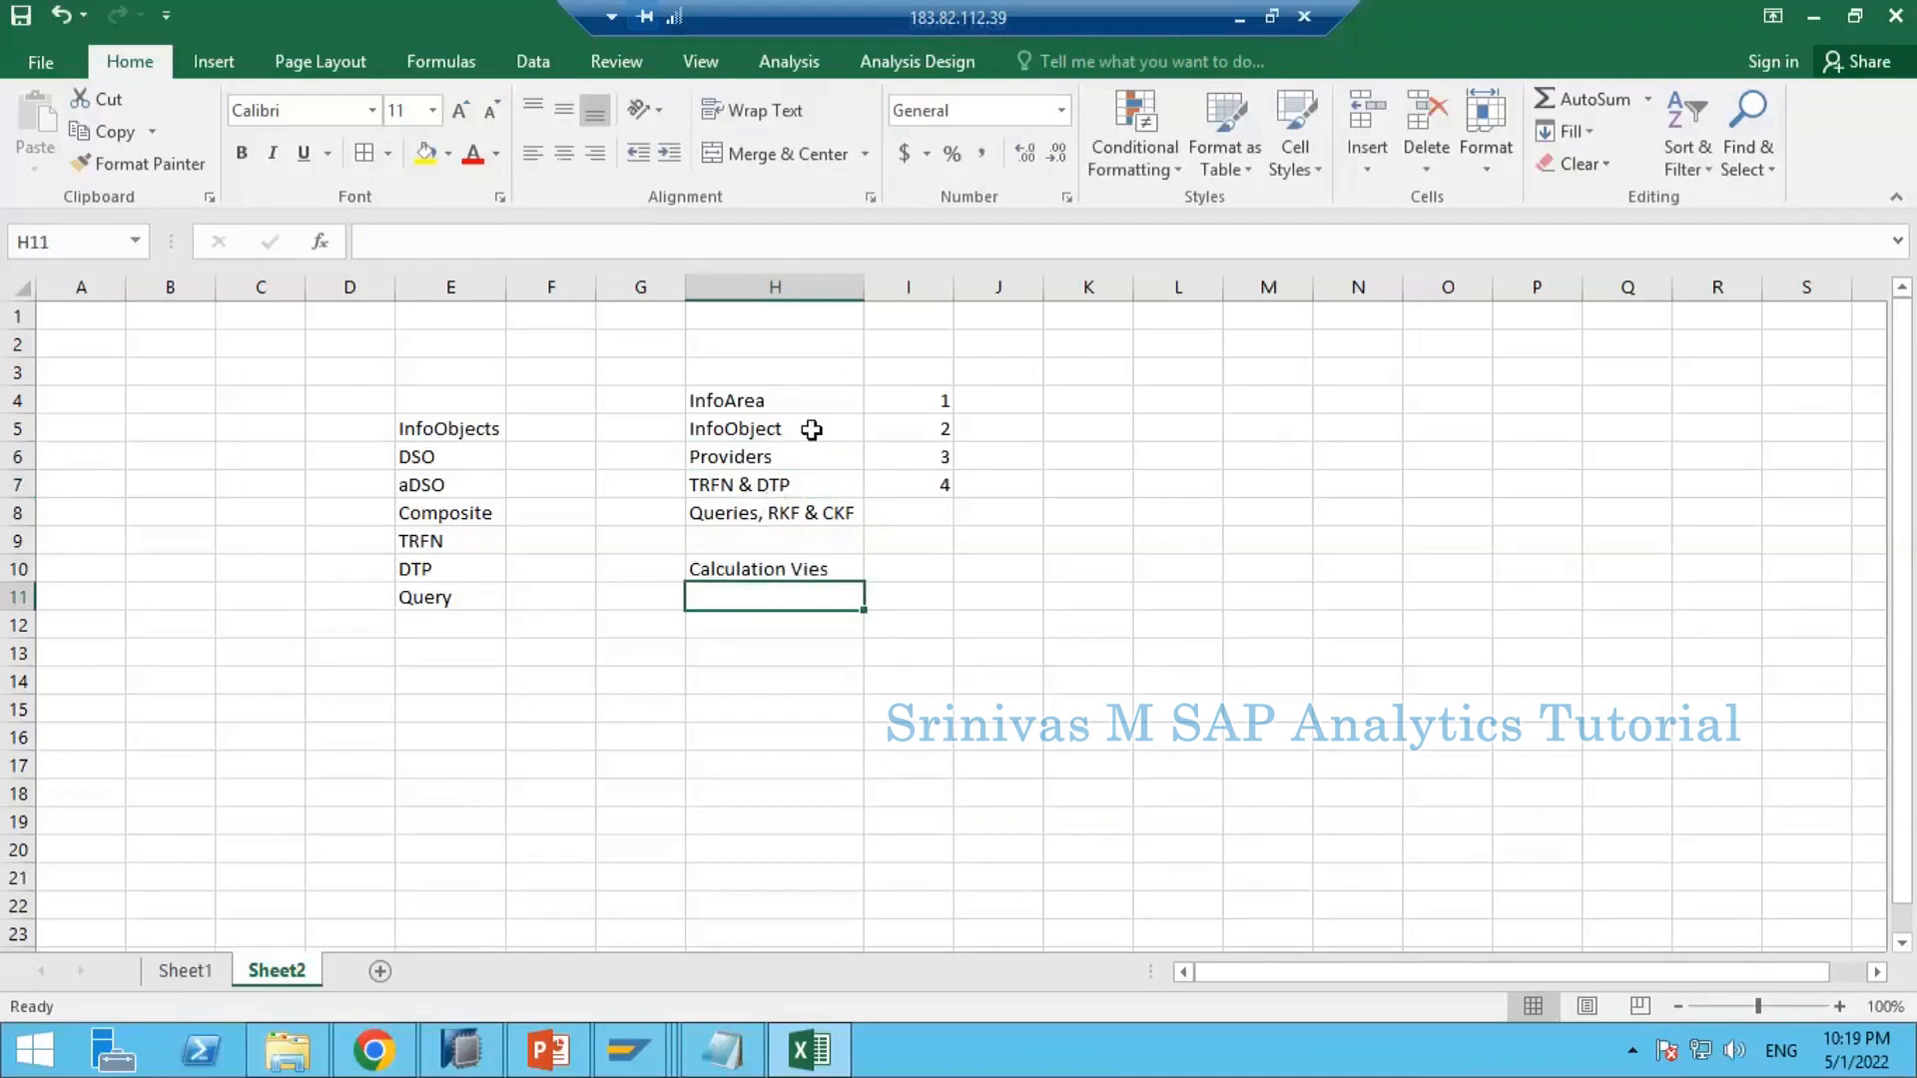
{"action": "left_click", "coordinate": [814, 568]}
{"action": "key", "text": "F2"}
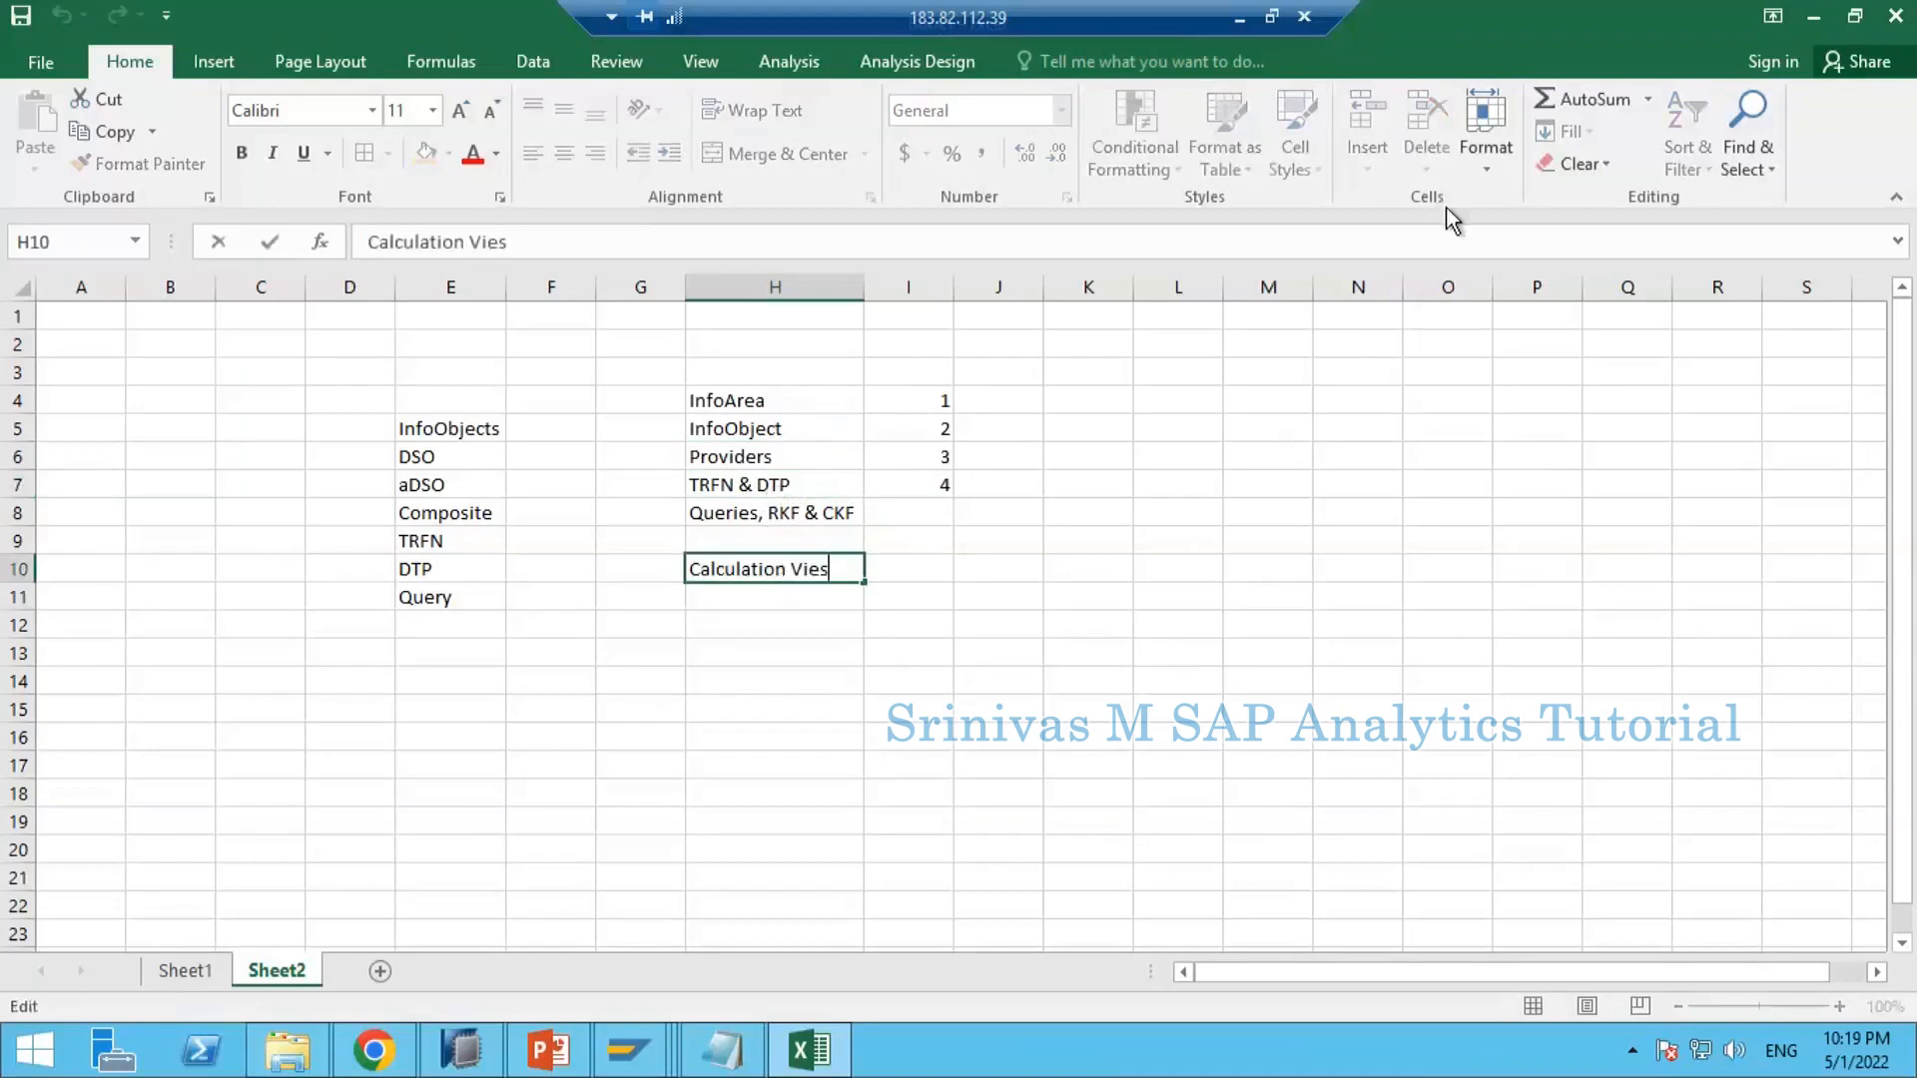
{"action": "key", "text": "BackSpace"}
{"action": "type", "text": "ws"}
{"action": "key", "text": "Return"}
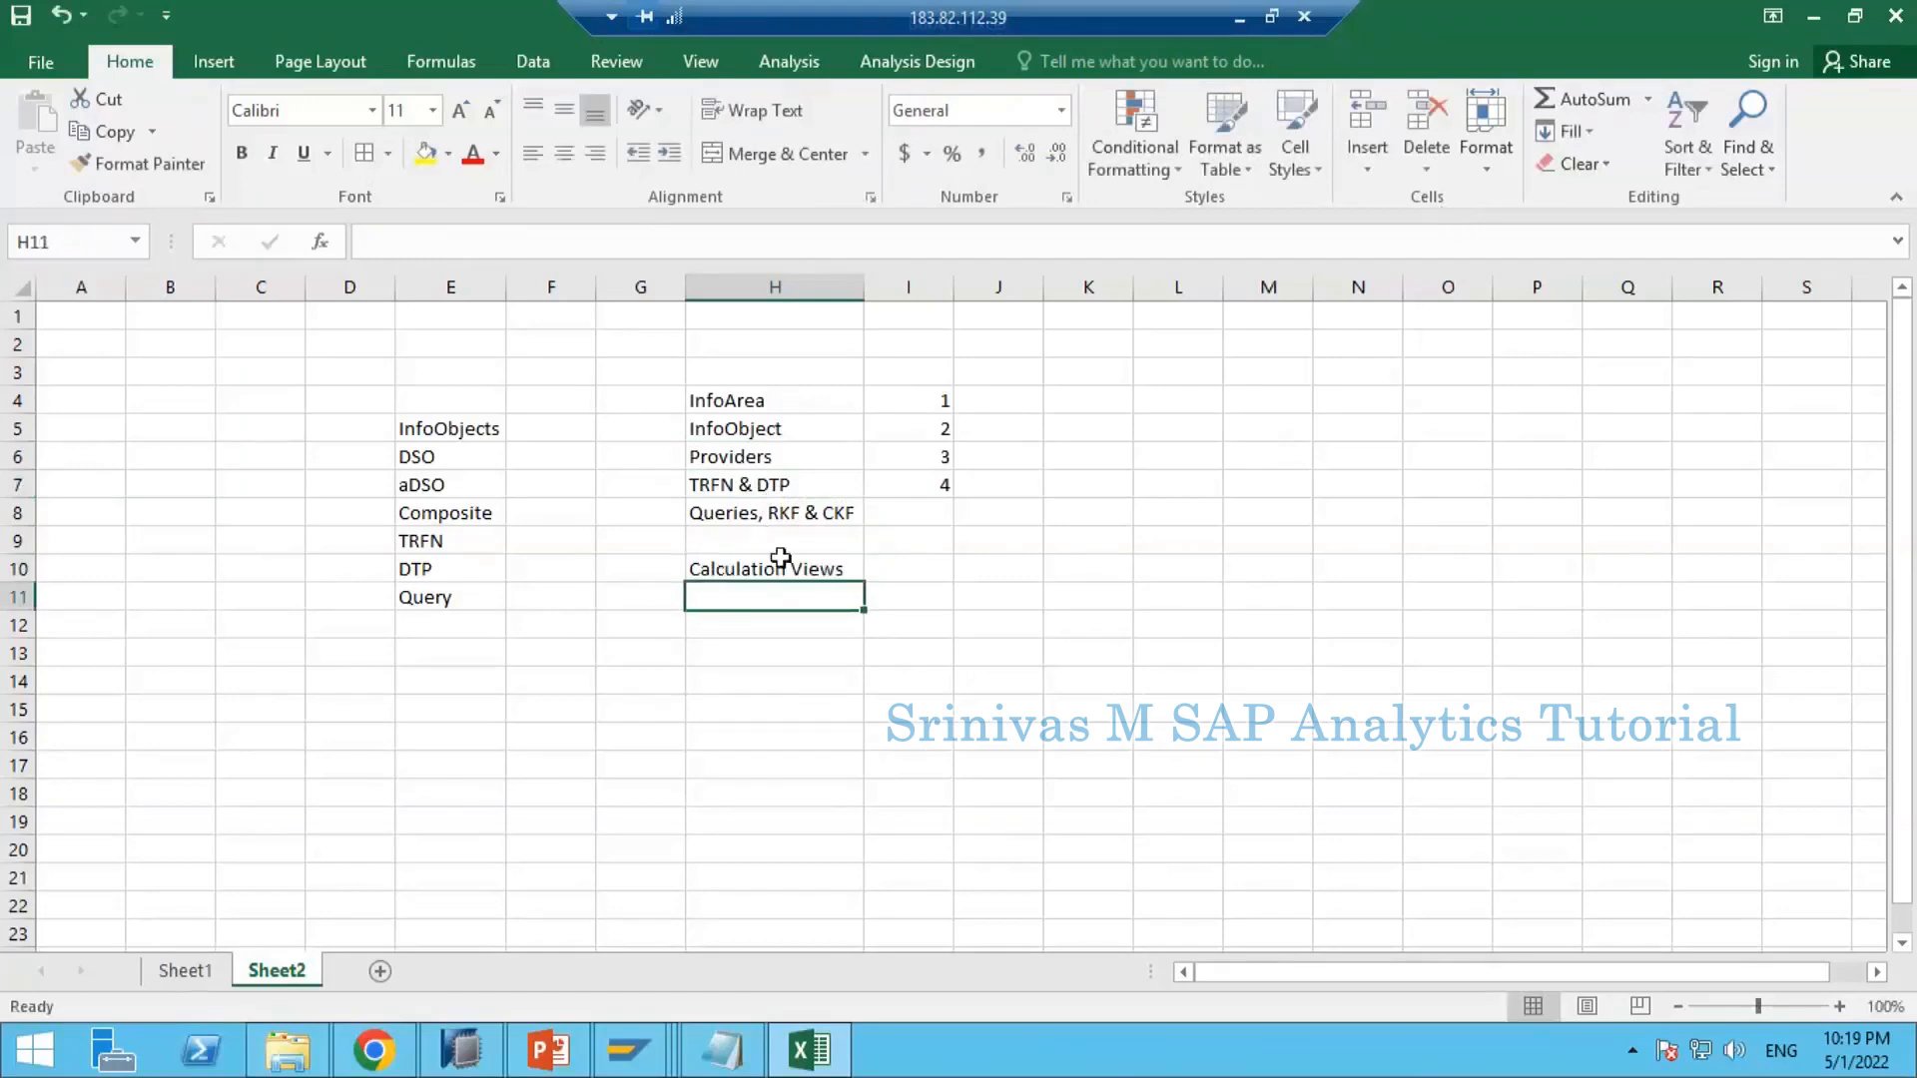
Step: Enter "aDSO" in cell H11, directly below Calculation Views
{"action": "left_click", "coordinate": [794, 568]}
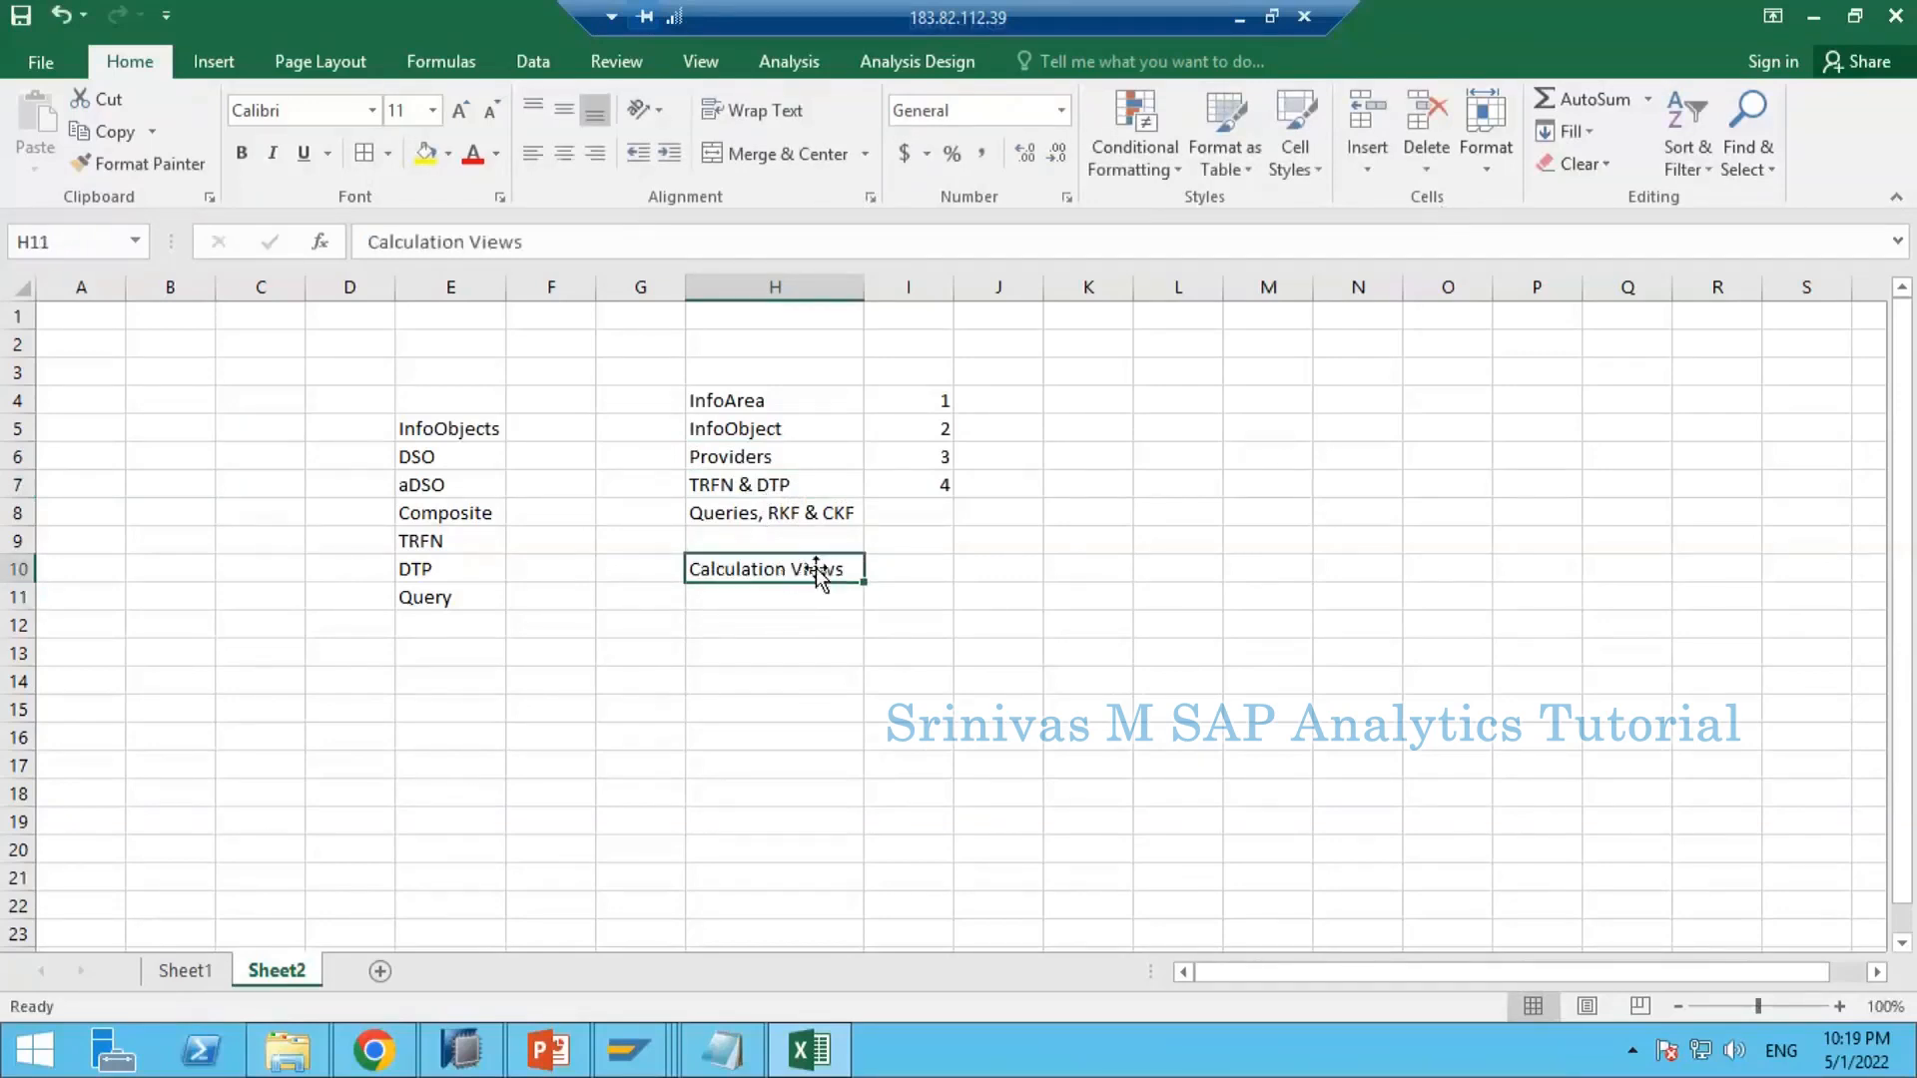
{"action": "left_click", "coordinate": [795, 599]}
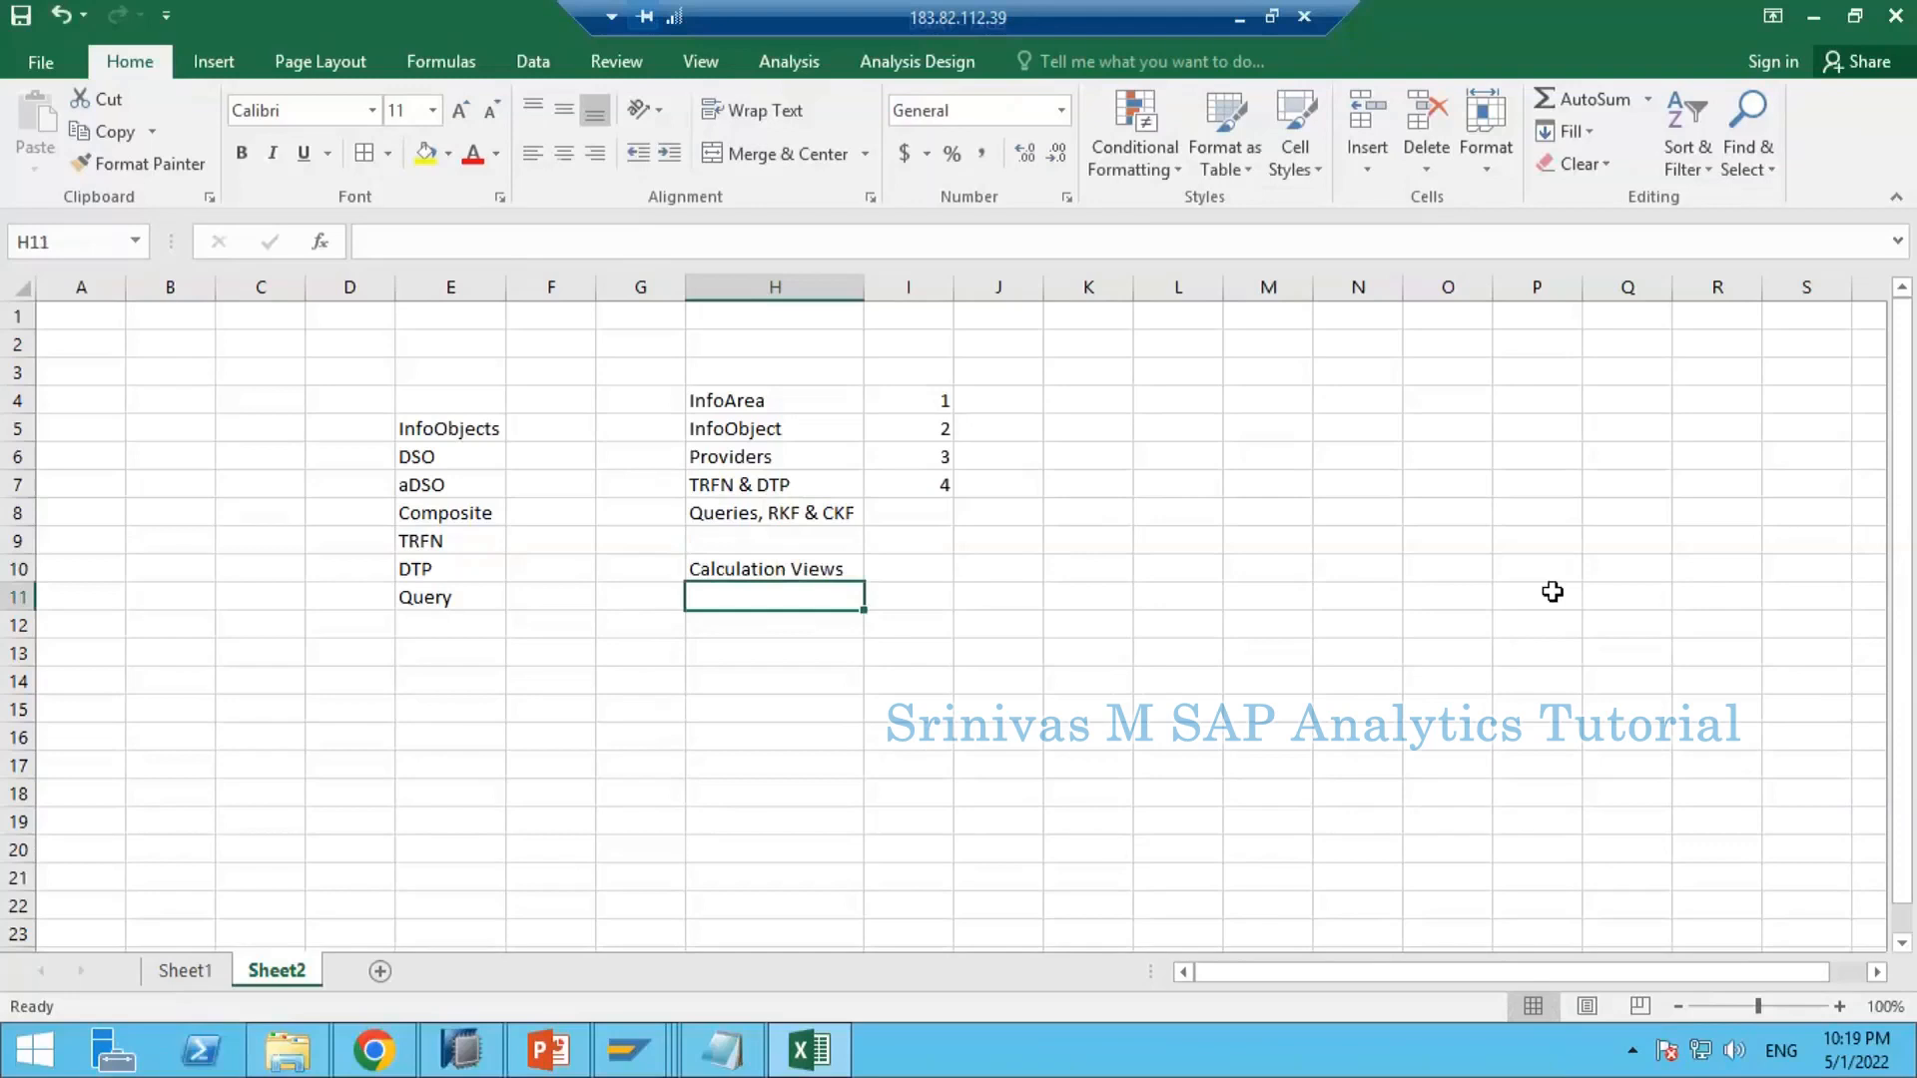
{"action": "type", "text": "aDSO"}
{"action": "key", "text": "Return"}
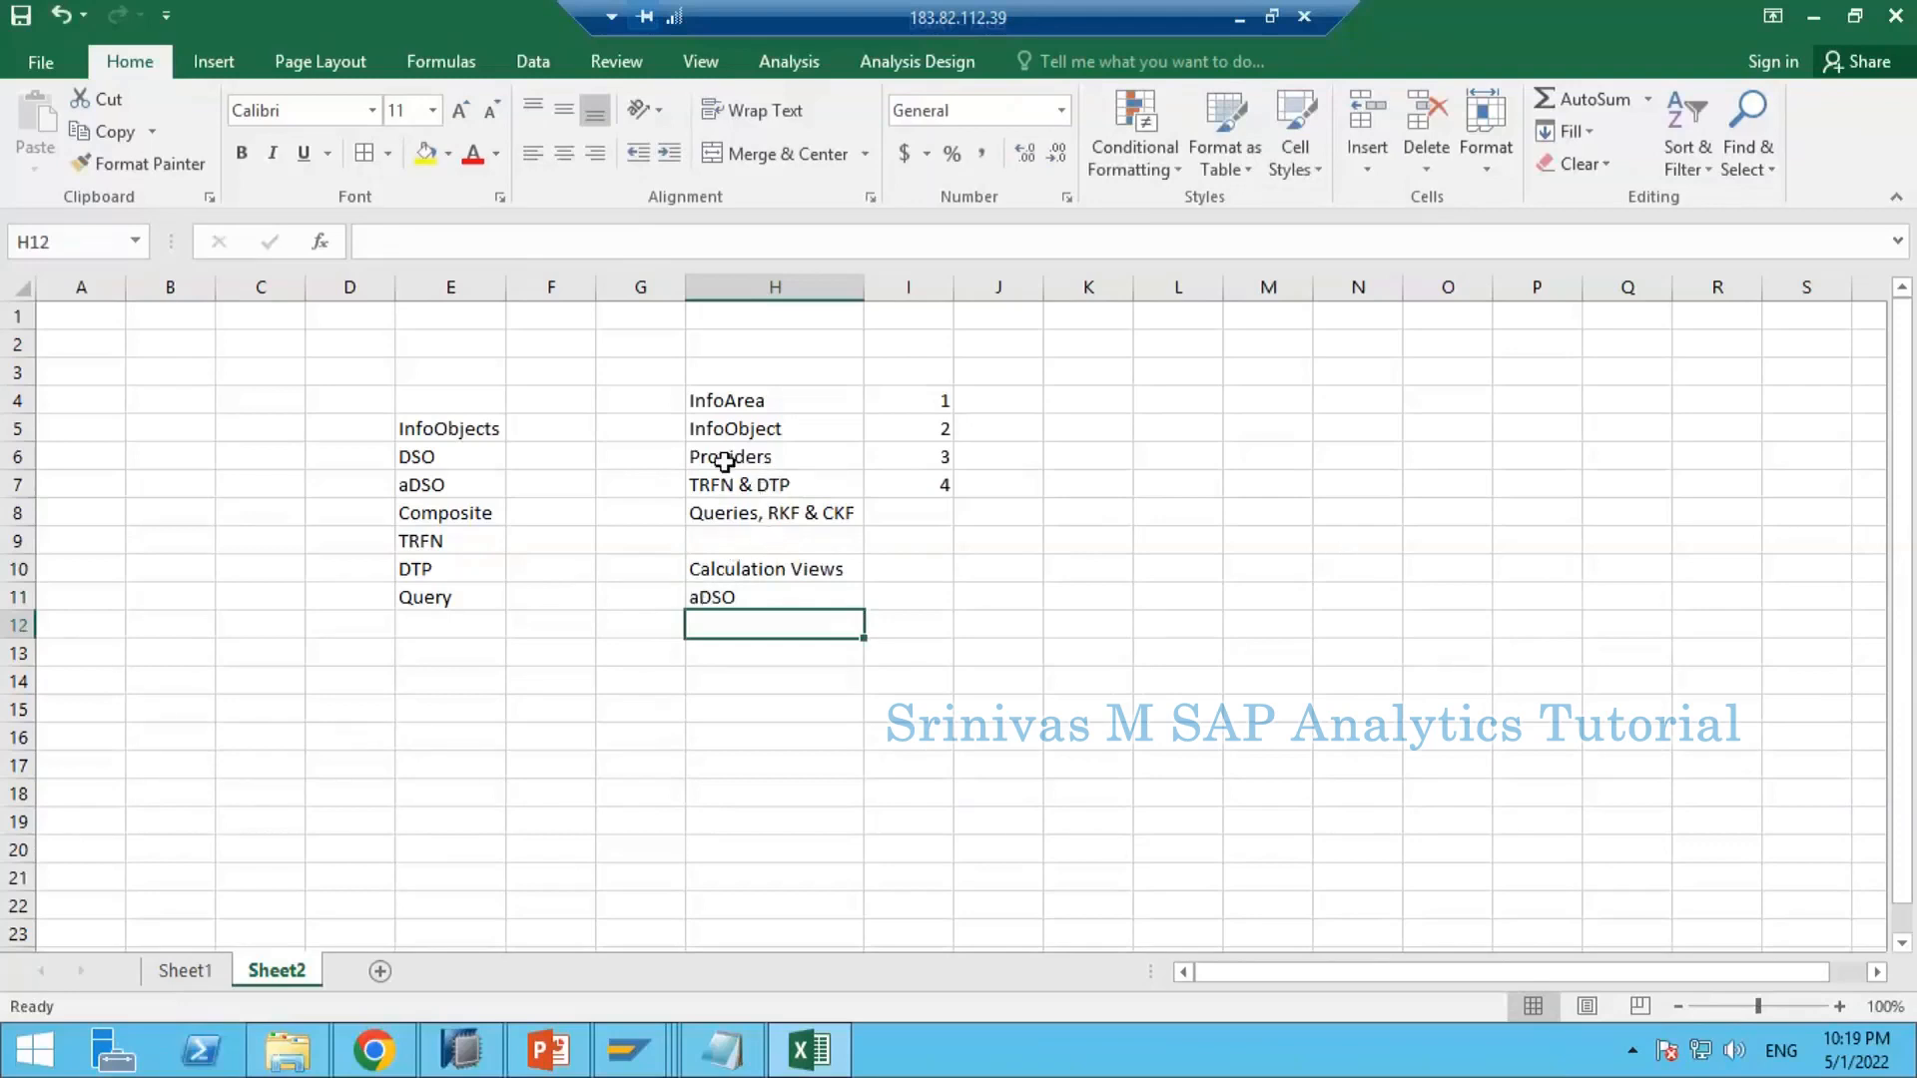
Step: Review the Providers and Calculation Views entries within the collection order and return to Sheet1
{"action": "left_click_drag", "start_coordinate": [727, 460], "coordinate": [912, 462]}
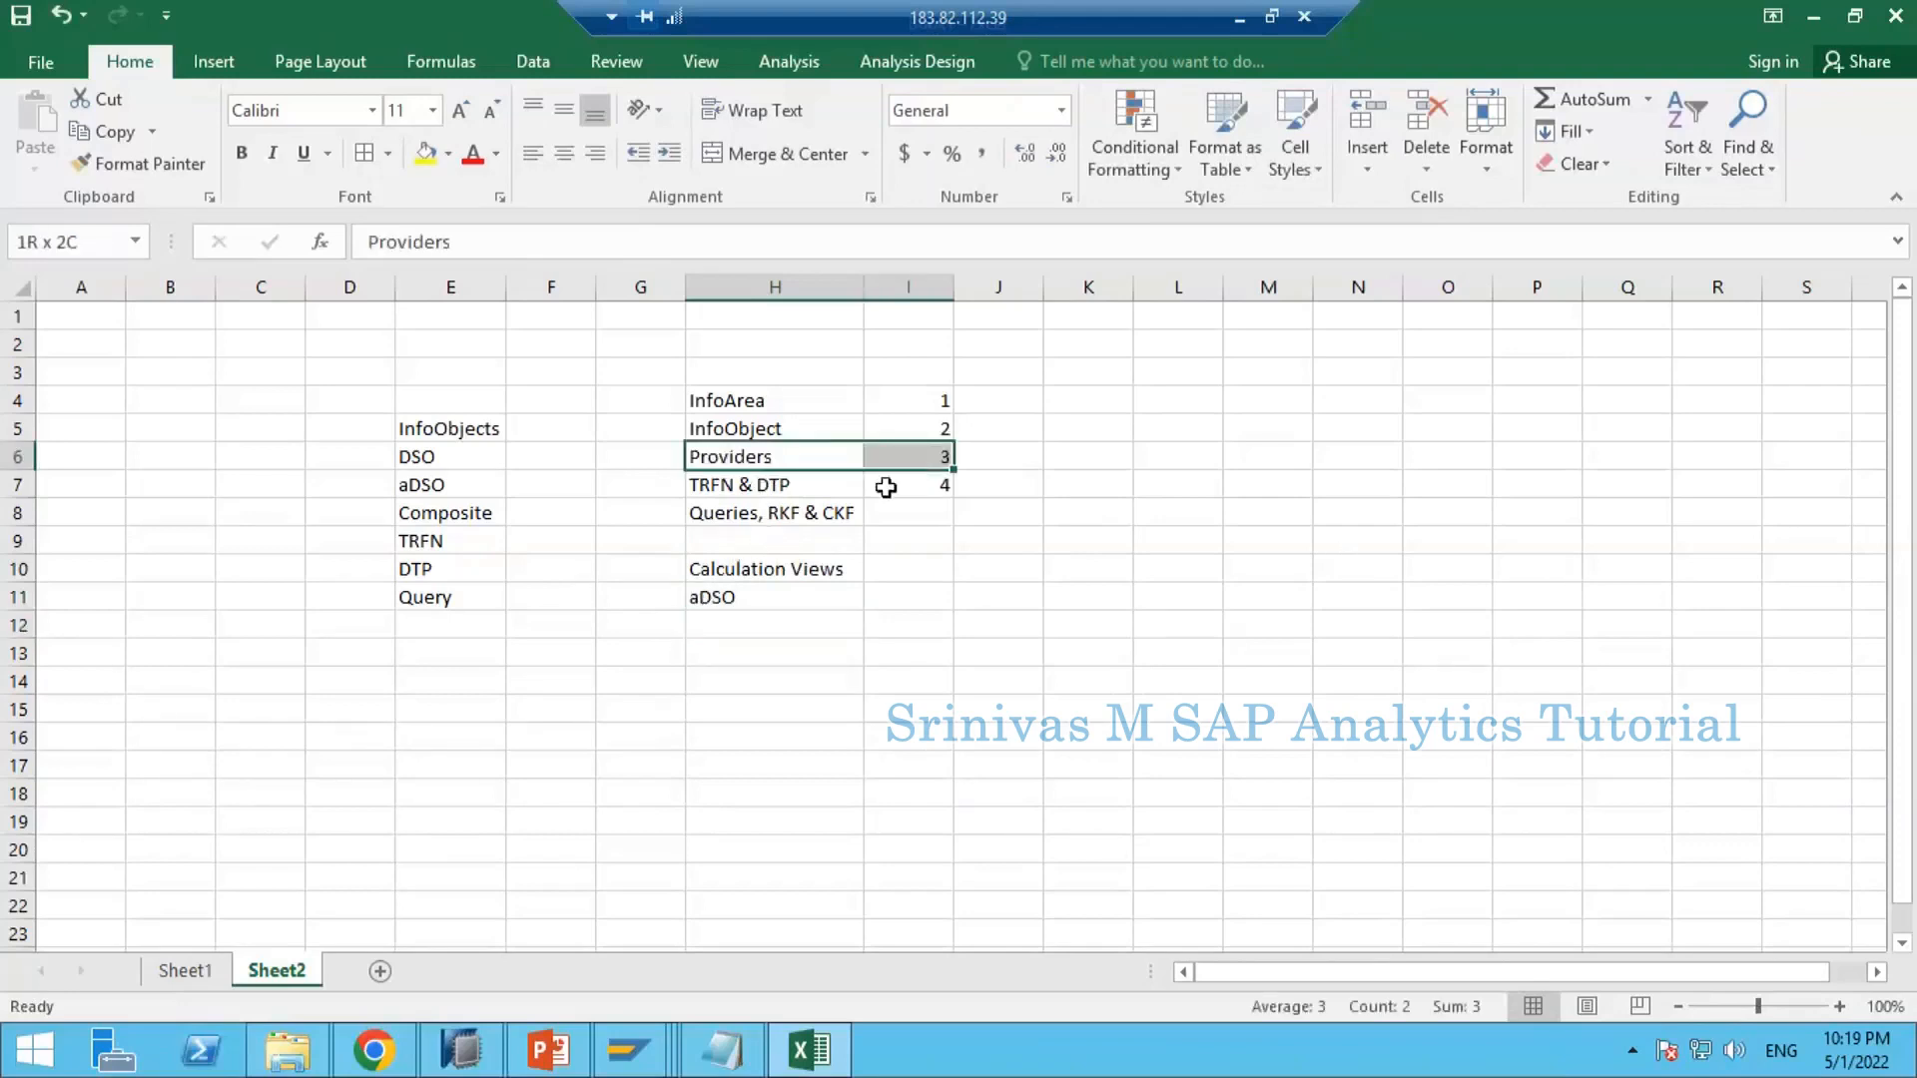
{"action": "left_click", "coordinate": [738, 565]}
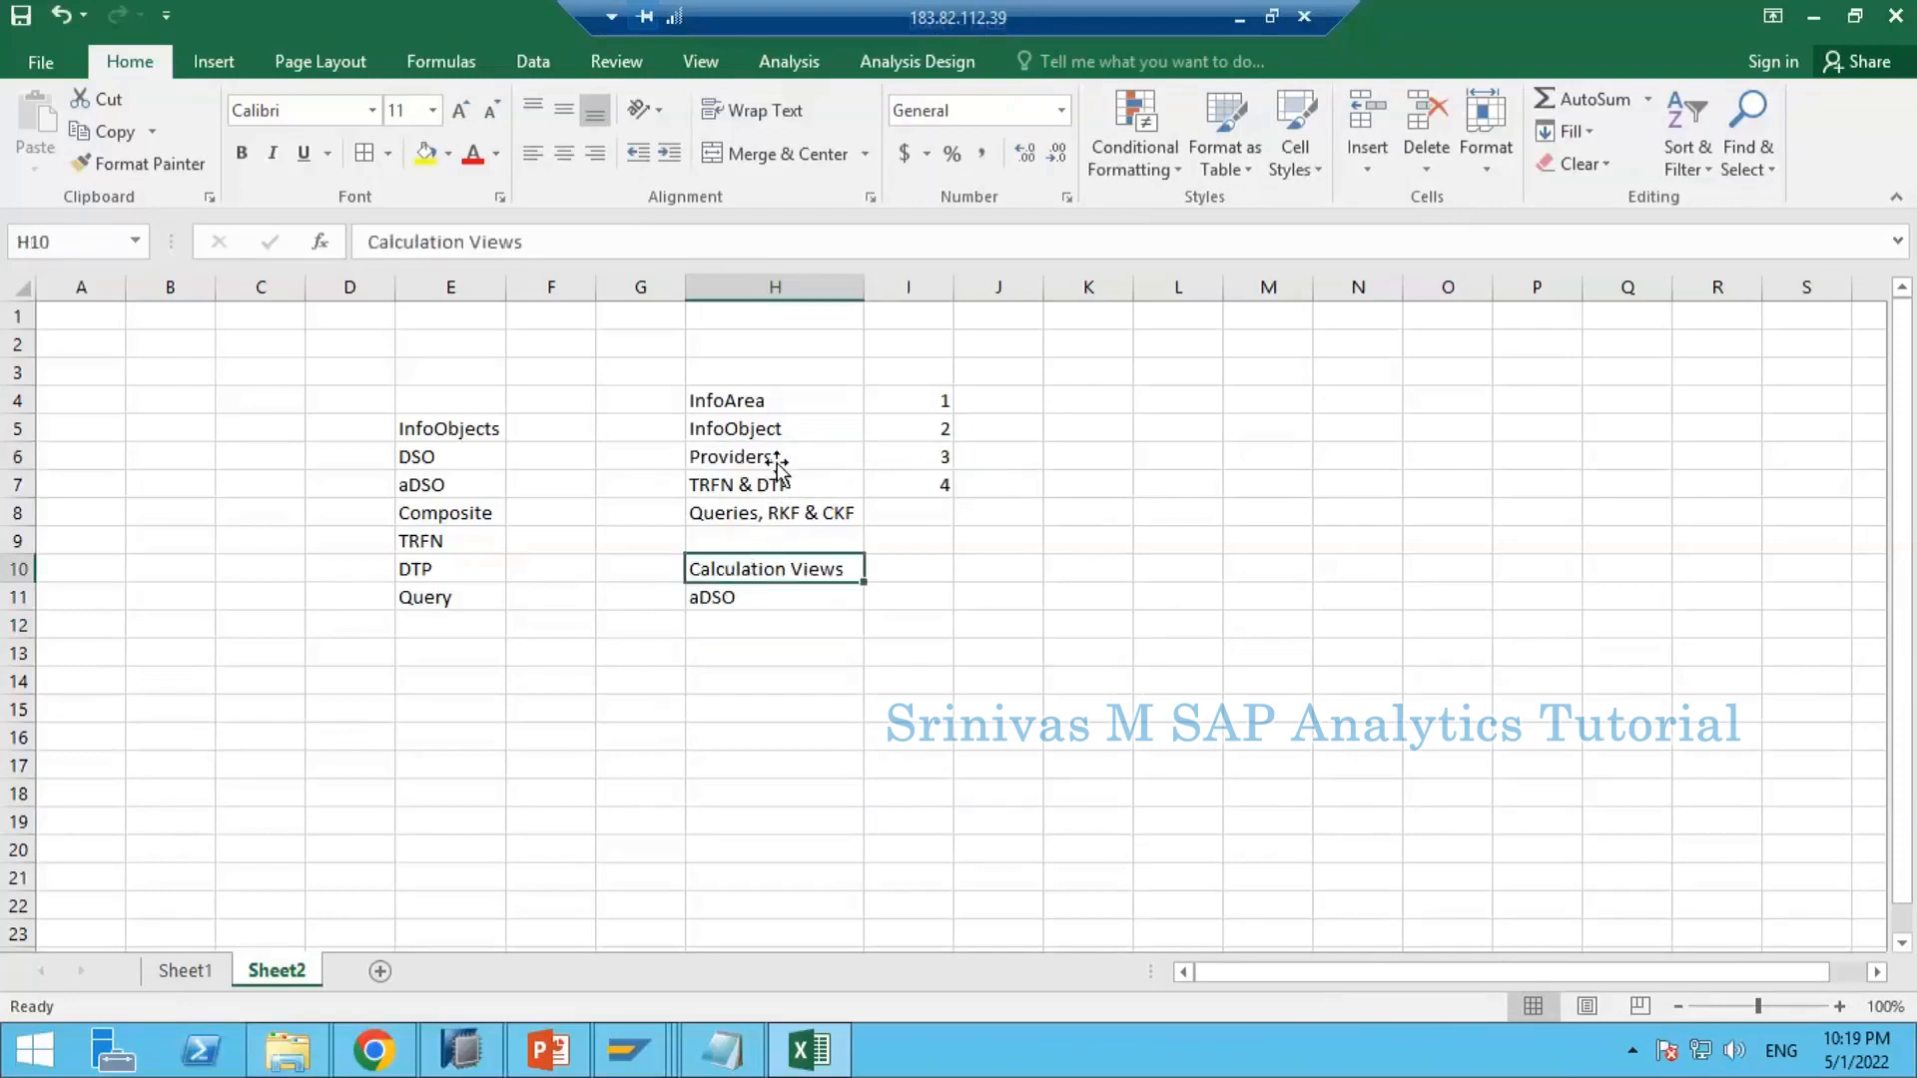
{"action": "left_click", "coordinate": [857, 460]}
{"action": "left_click", "coordinate": [938, 465], "text": "shift"}
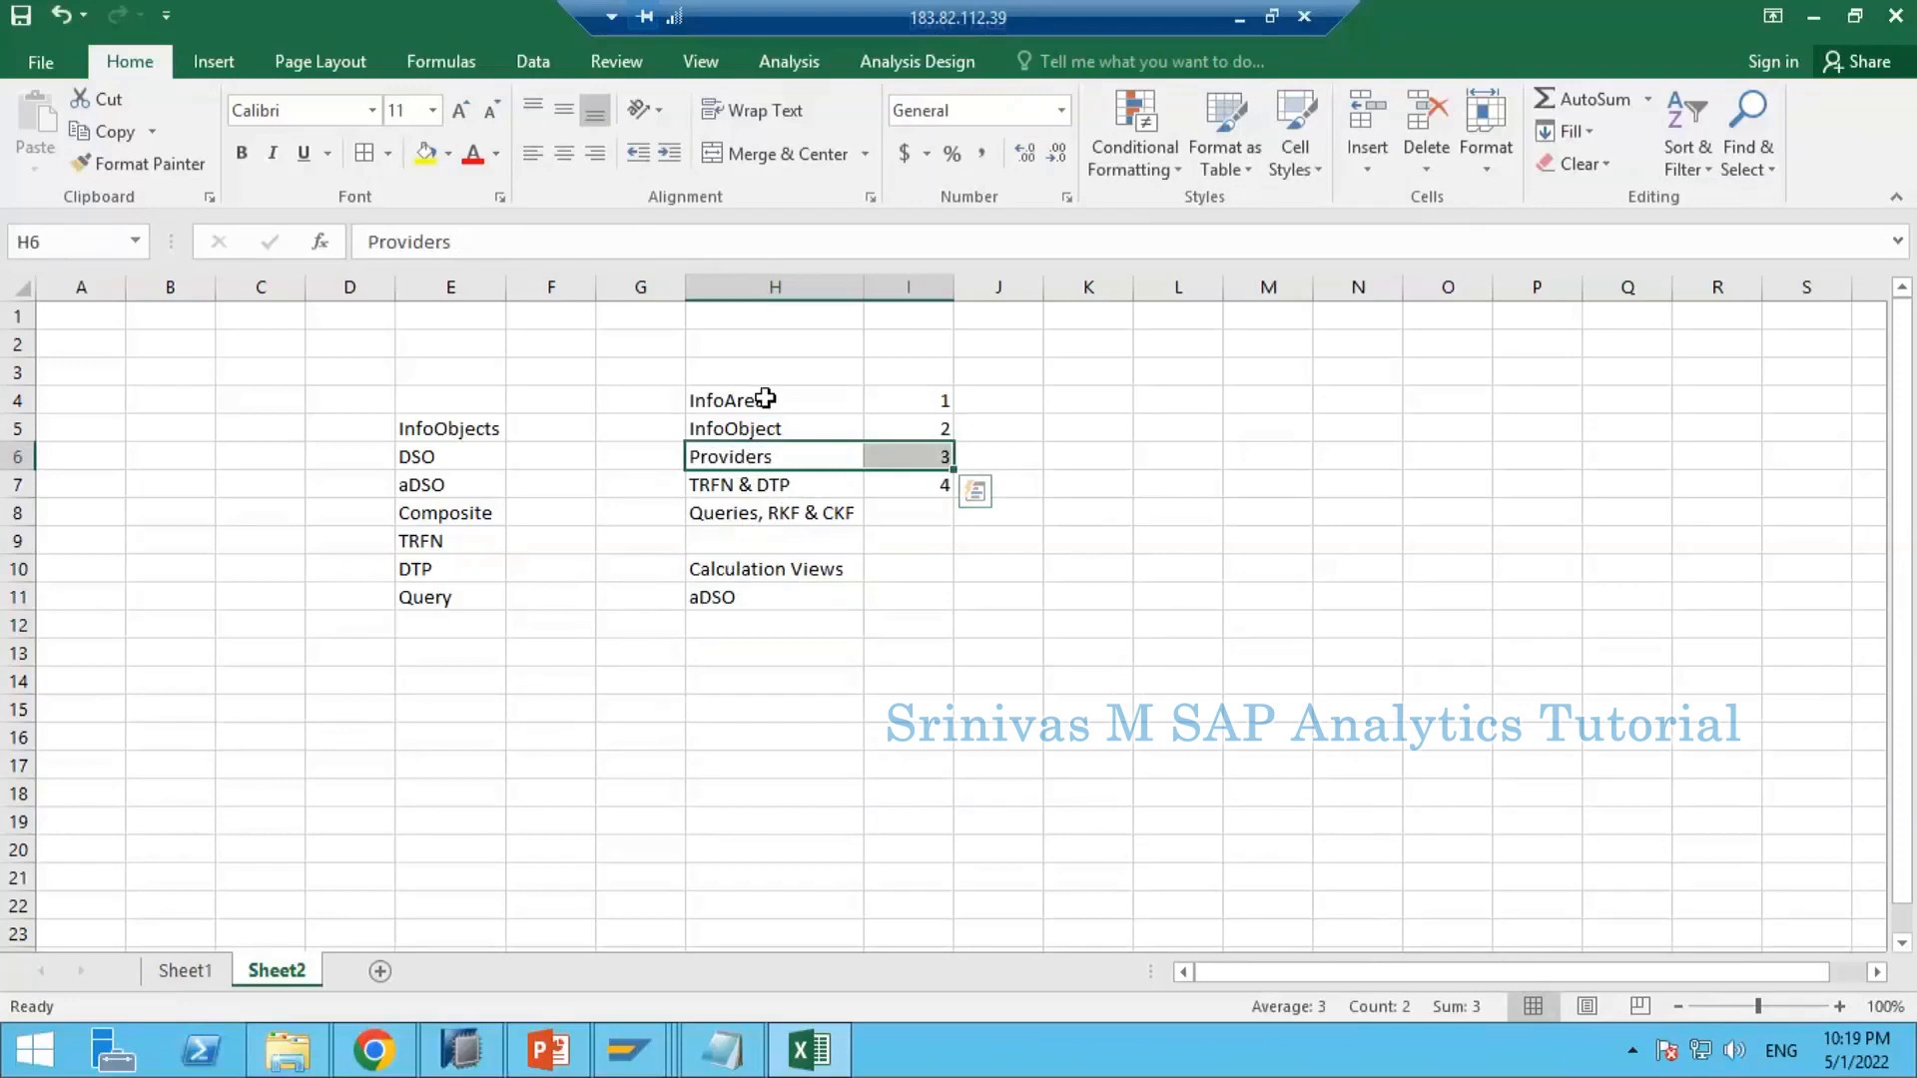
{"action": "left_click_drag", "start_coordinate": [763, 399], "coordinate": [776, 590]}
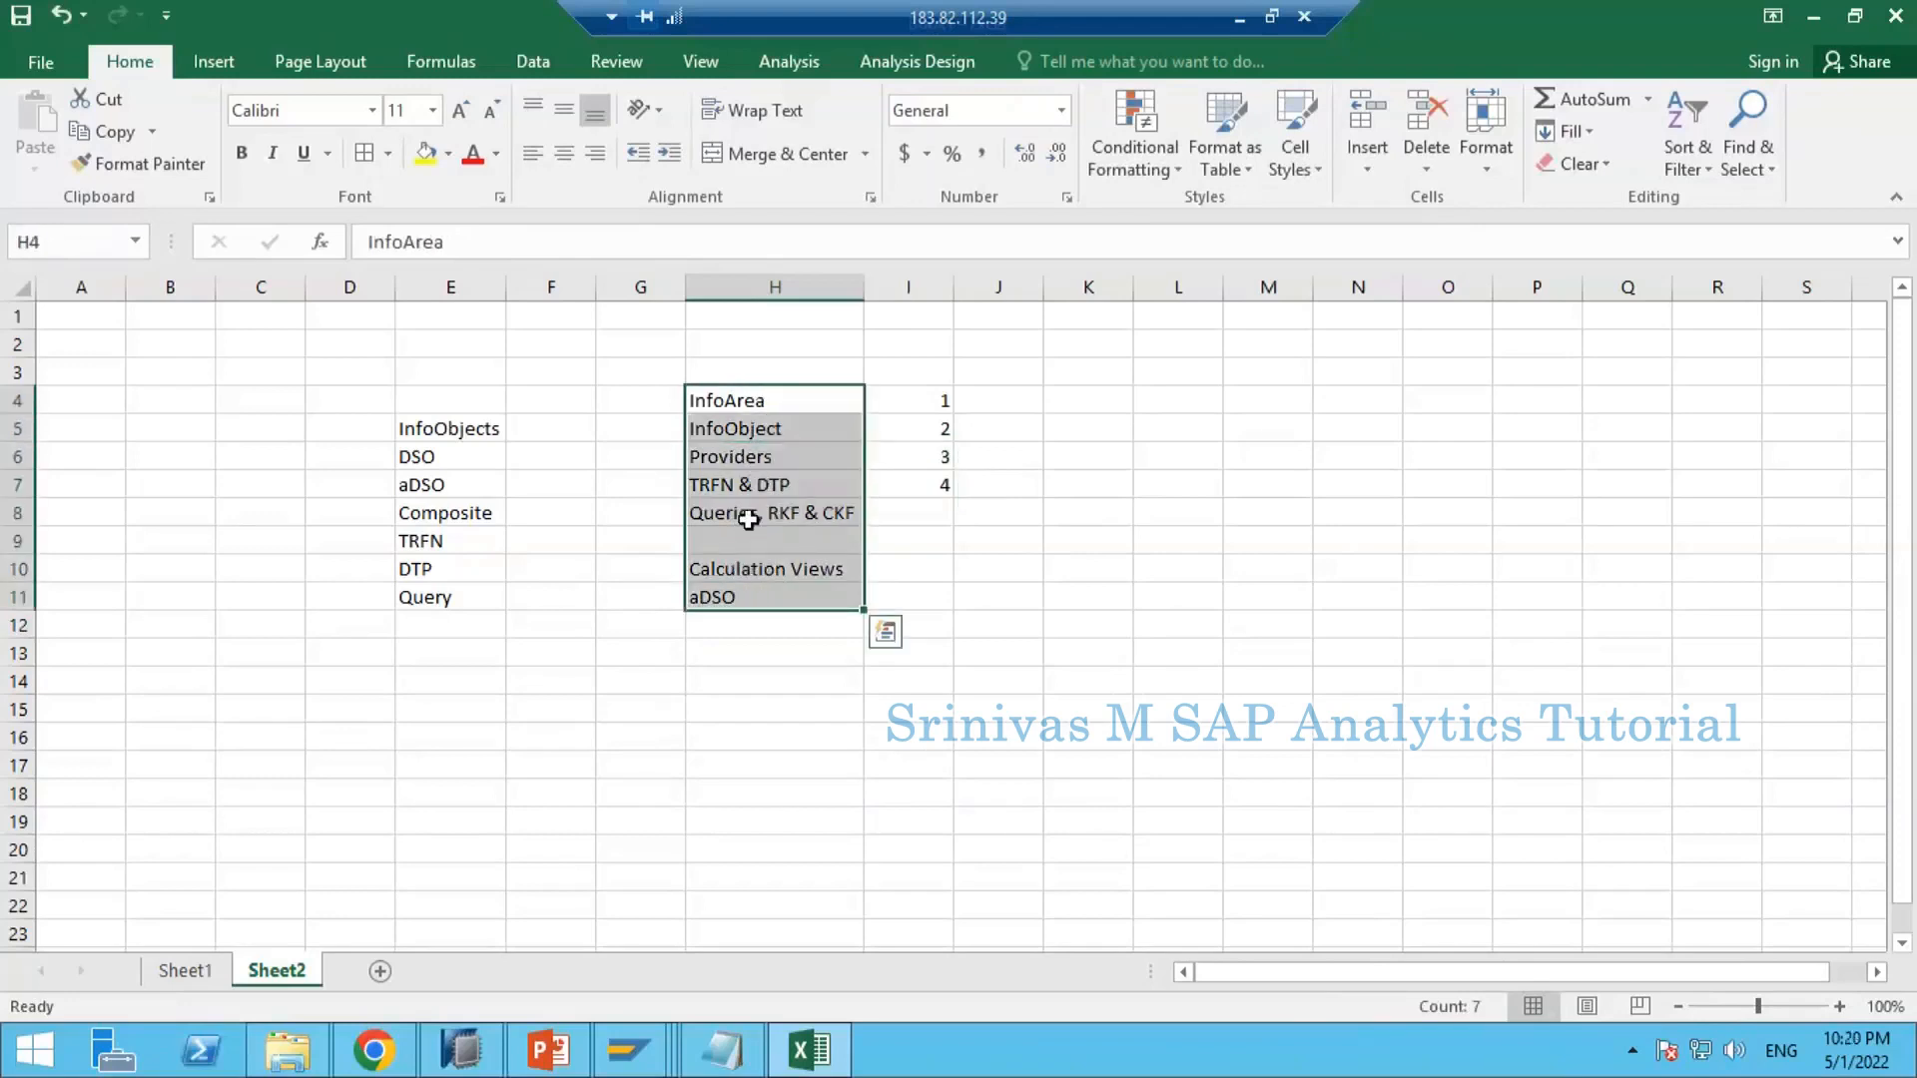
{"action": "left_click", "coordinate": [680, 628]}
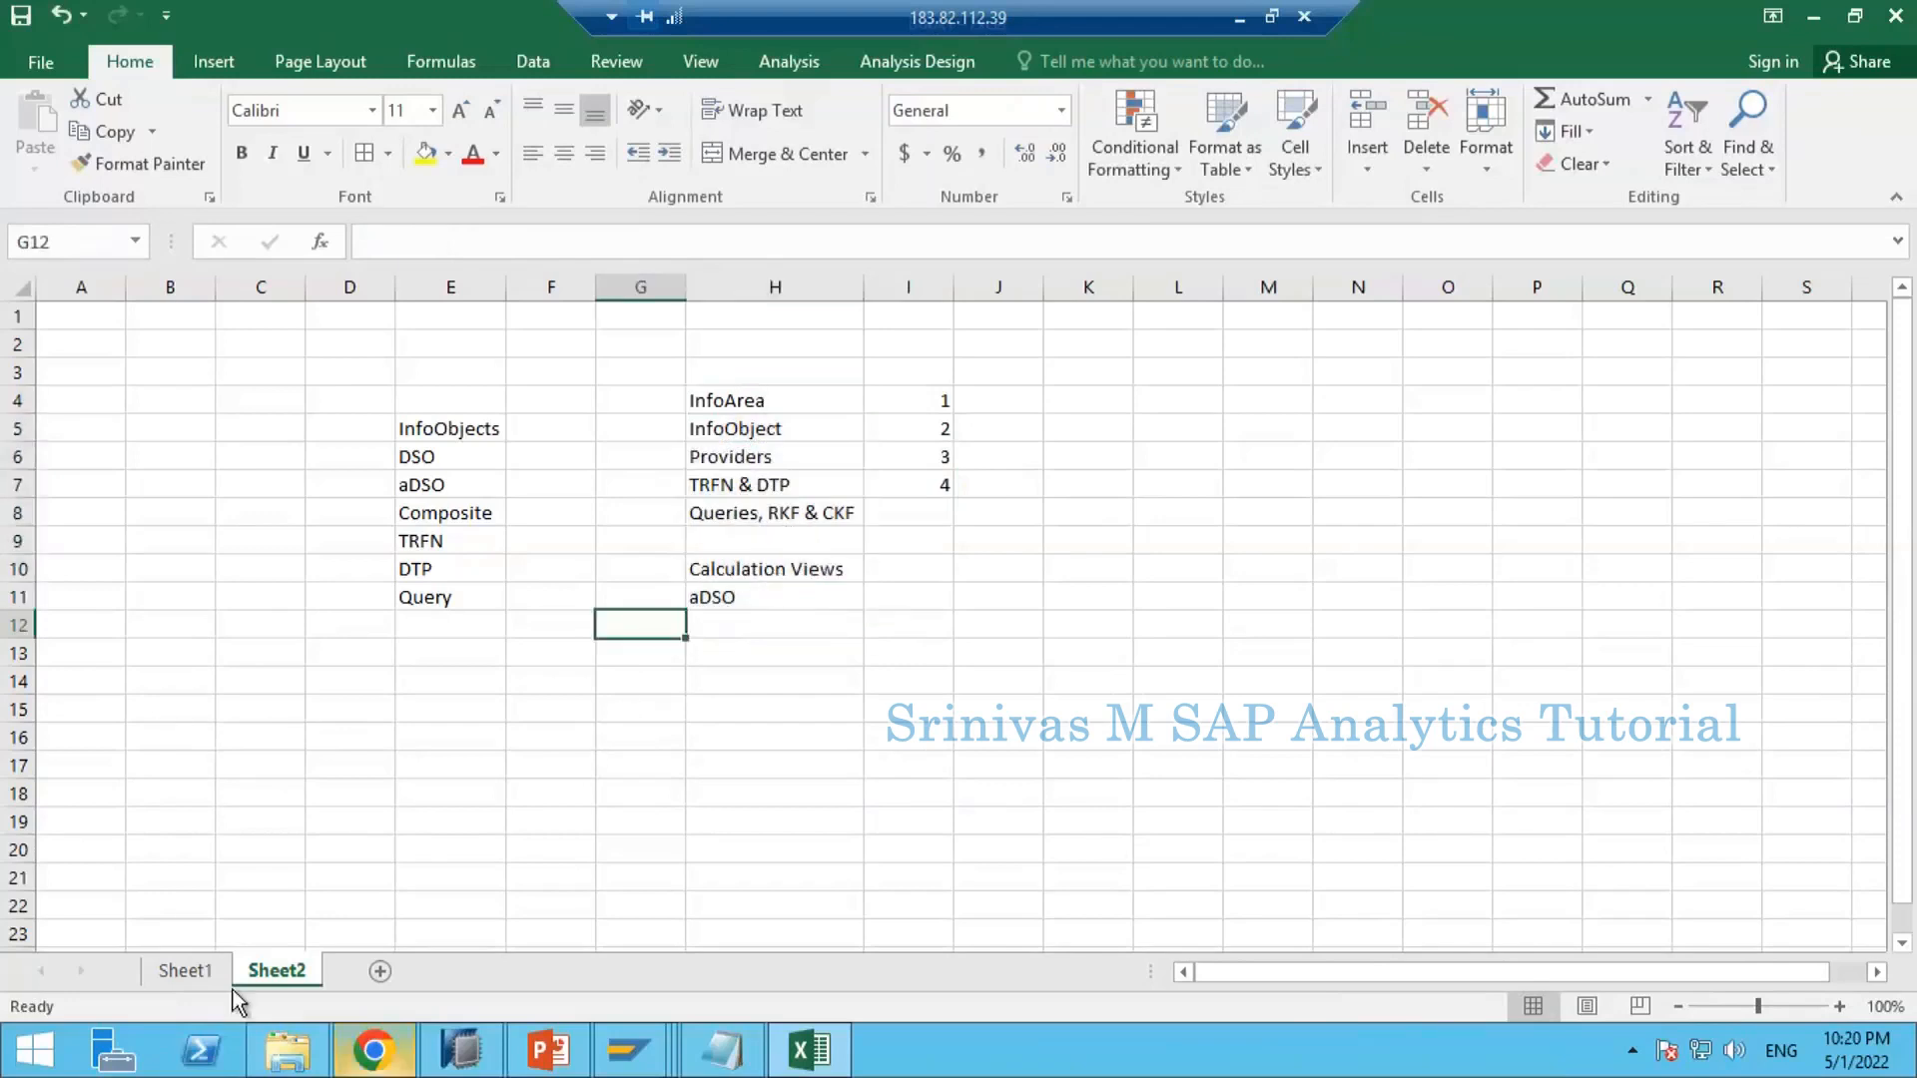
{"action": "left_click", "coordinate": [182, 972]}
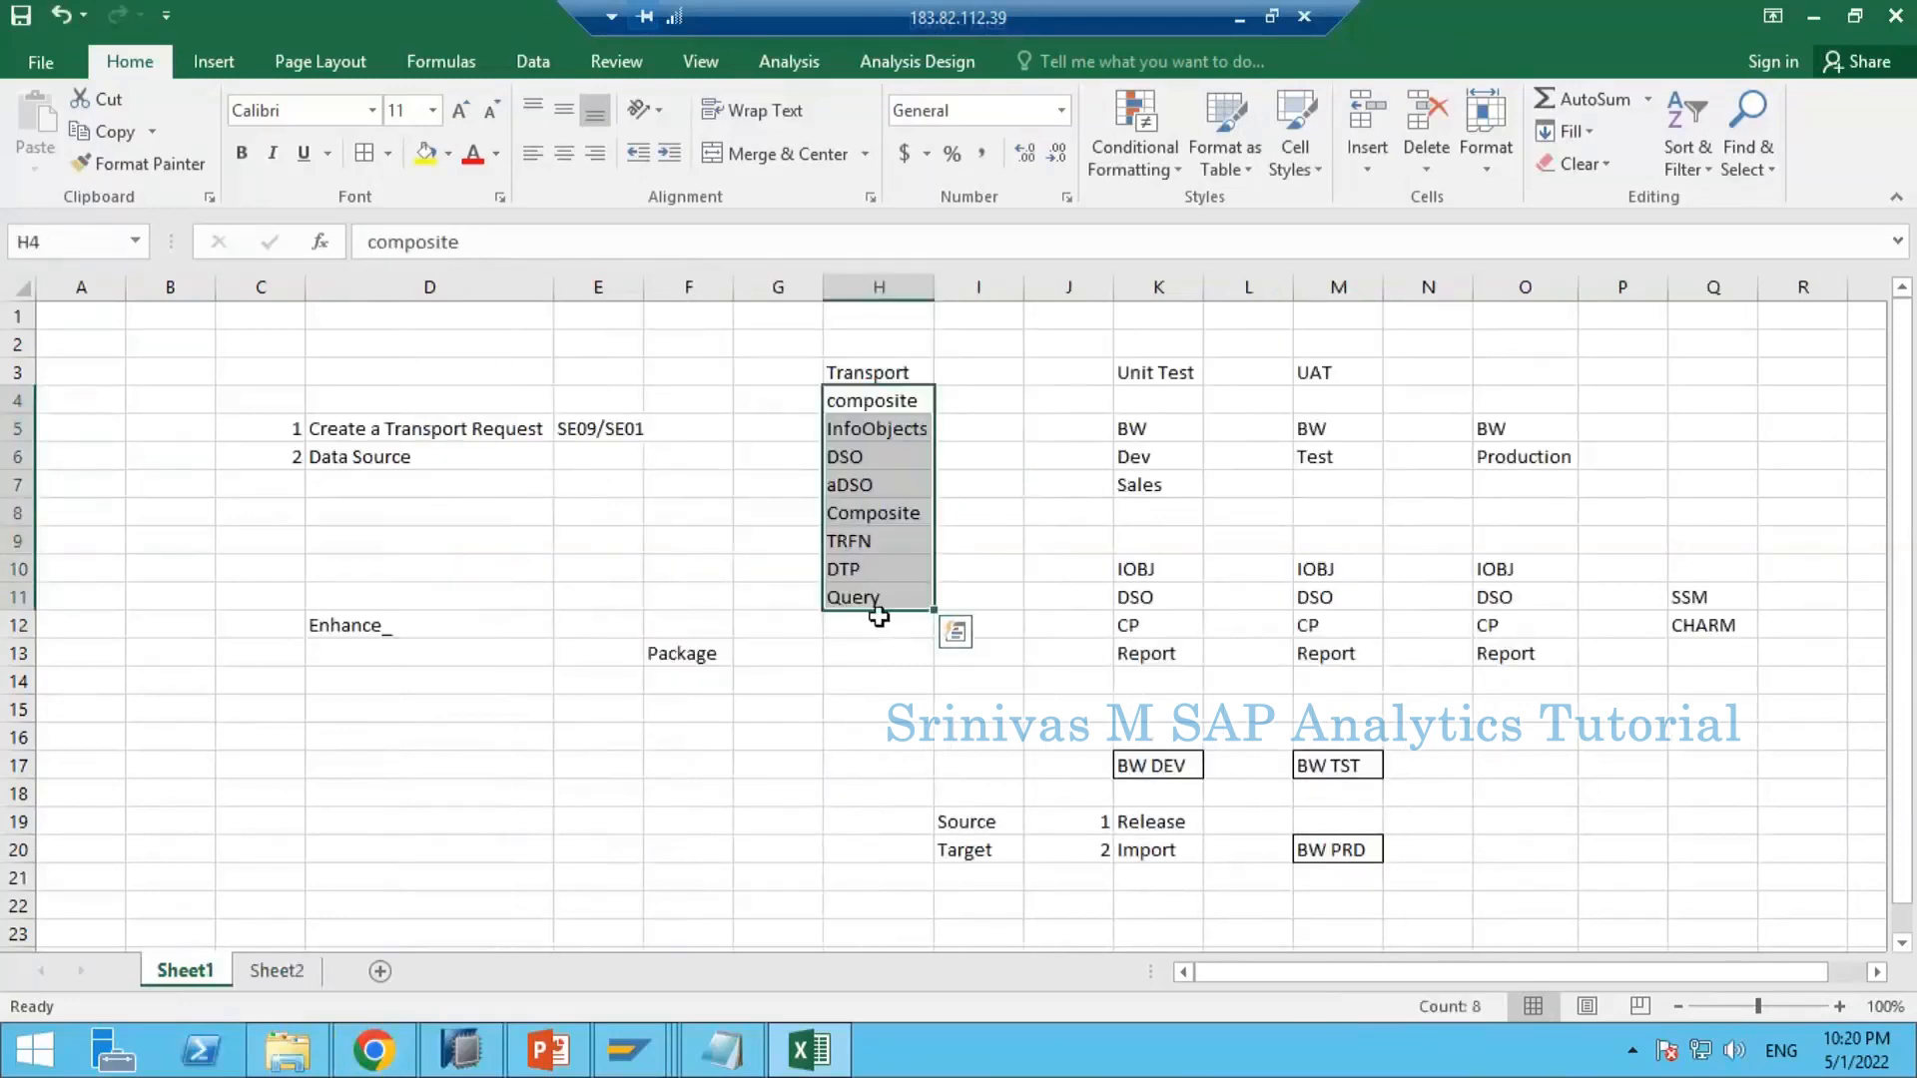